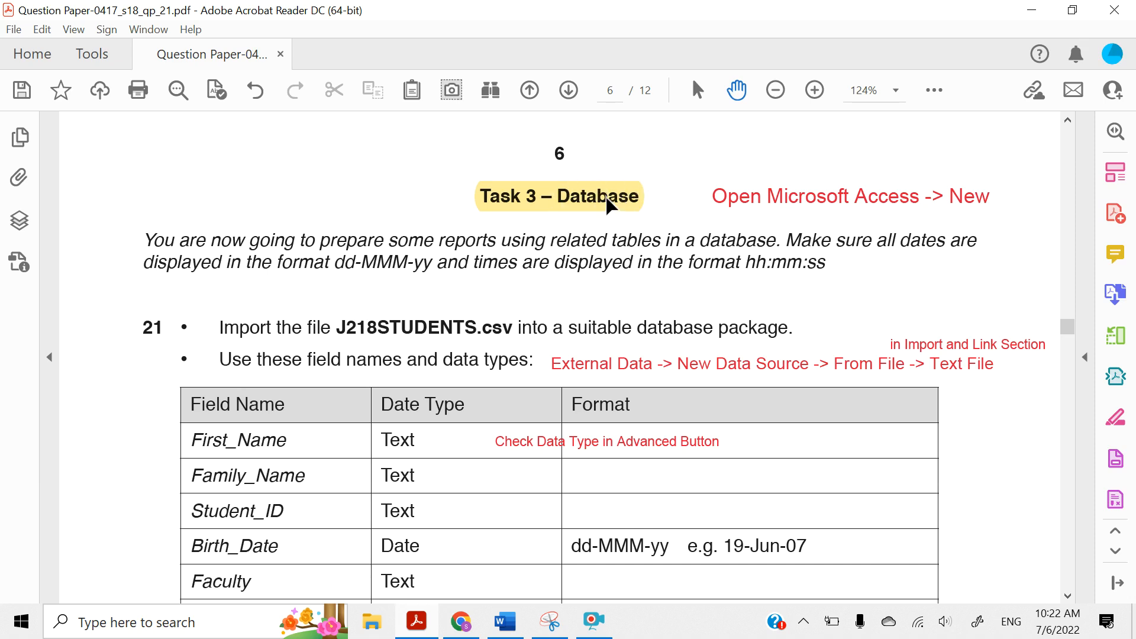
# Highlight the date format dd-MMM-yy and the time format hh:mm:ss in the Task 3 introduction
pyautogui.scroll(-2, 608, 202)
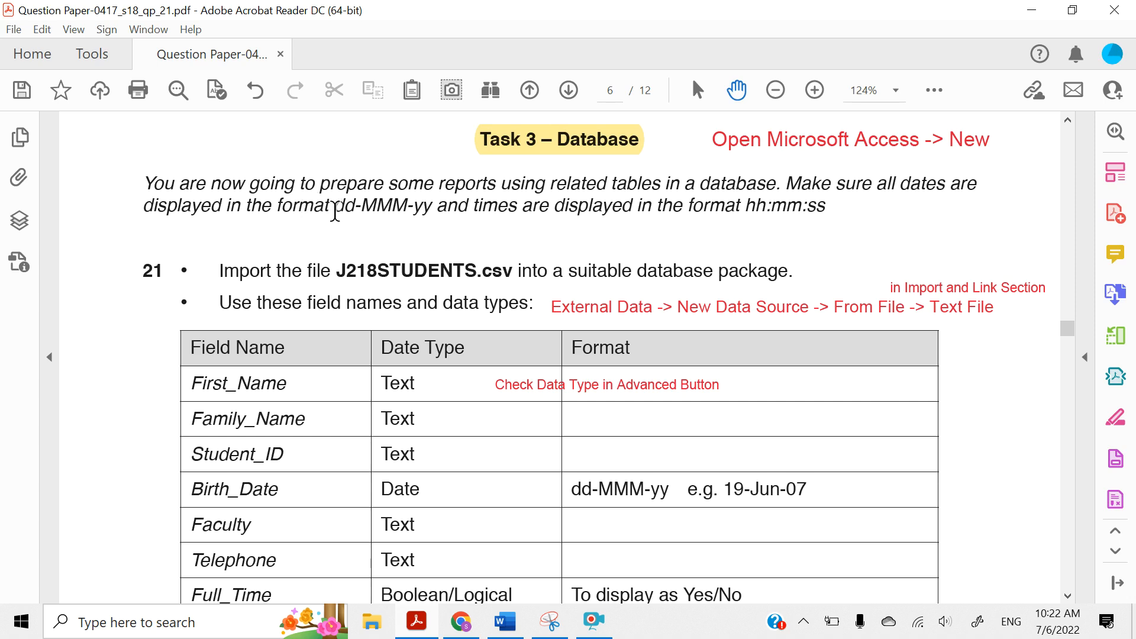
pyautogui.moveTo(335, 211); pyautogui.dragTo(434, 209)
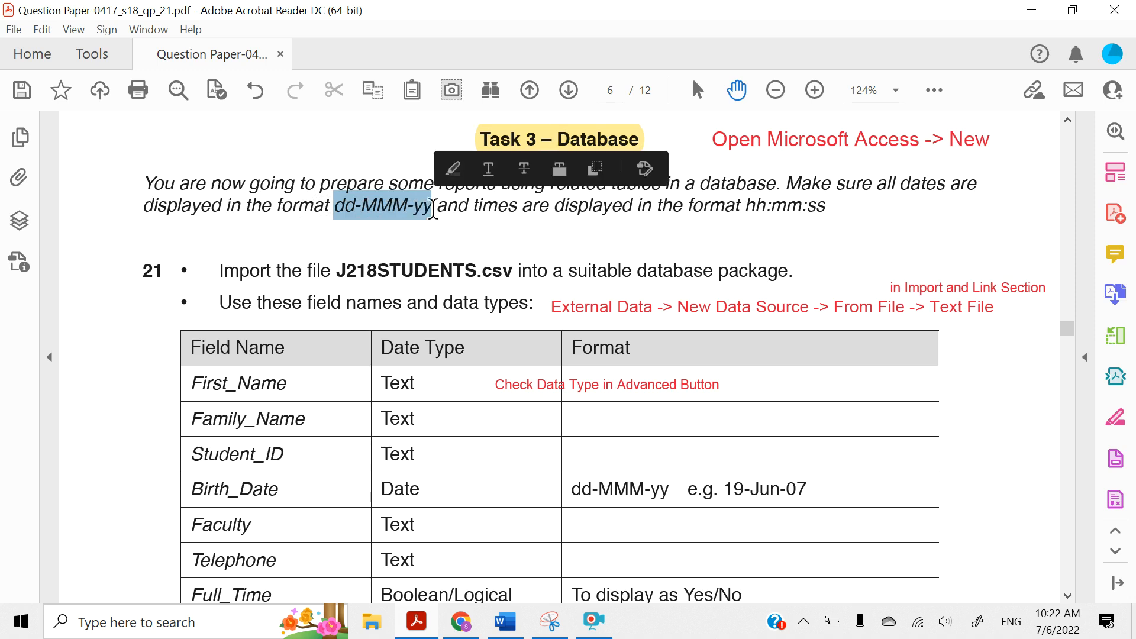
pyautogui.click(452, 171)
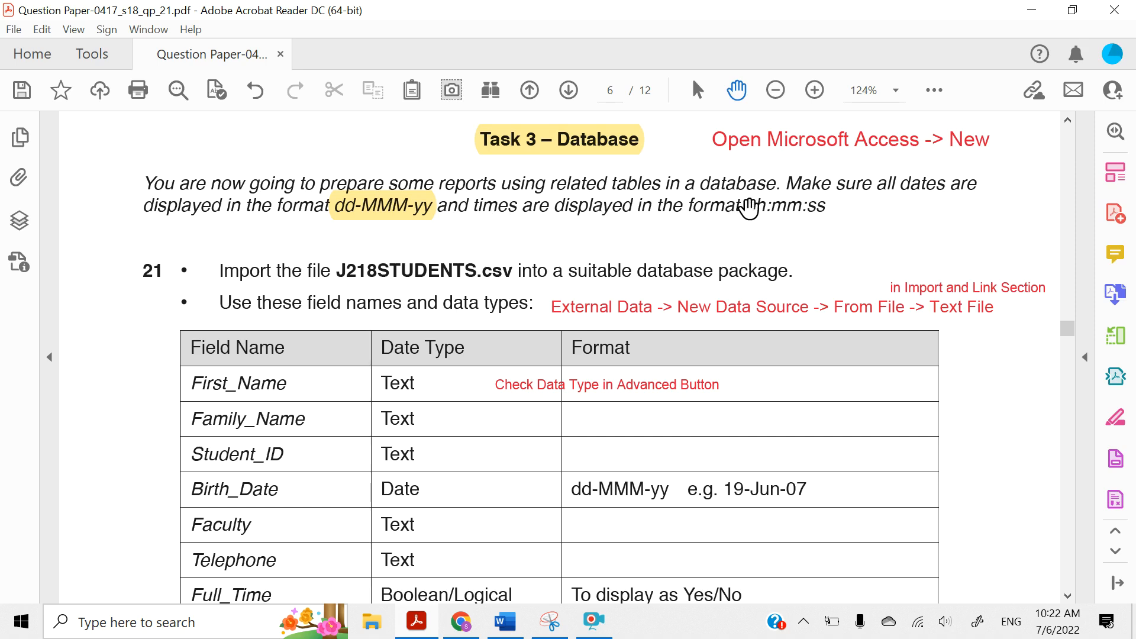
pyautogui.moveTo(749, 205); pyautogui.dragTo(827, 208)
pyautogui.click(842, 171)
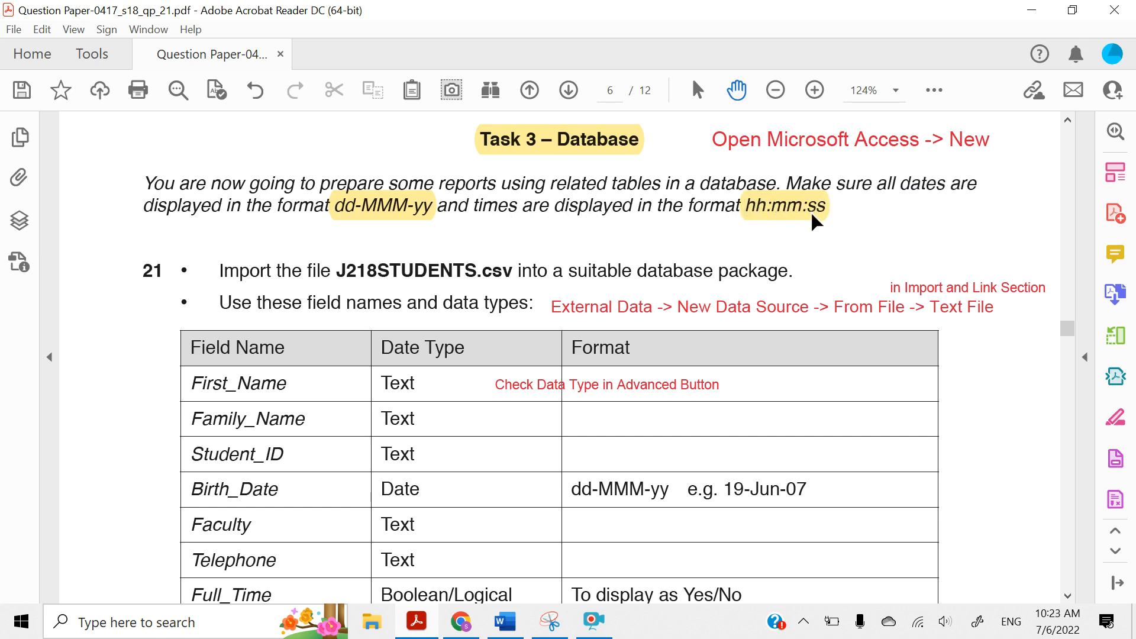
# Highlight the red note "Open Microsoft Access -> New" beside the Task 3 – Database heading
pyautogui.scroll(1, 771, 204)
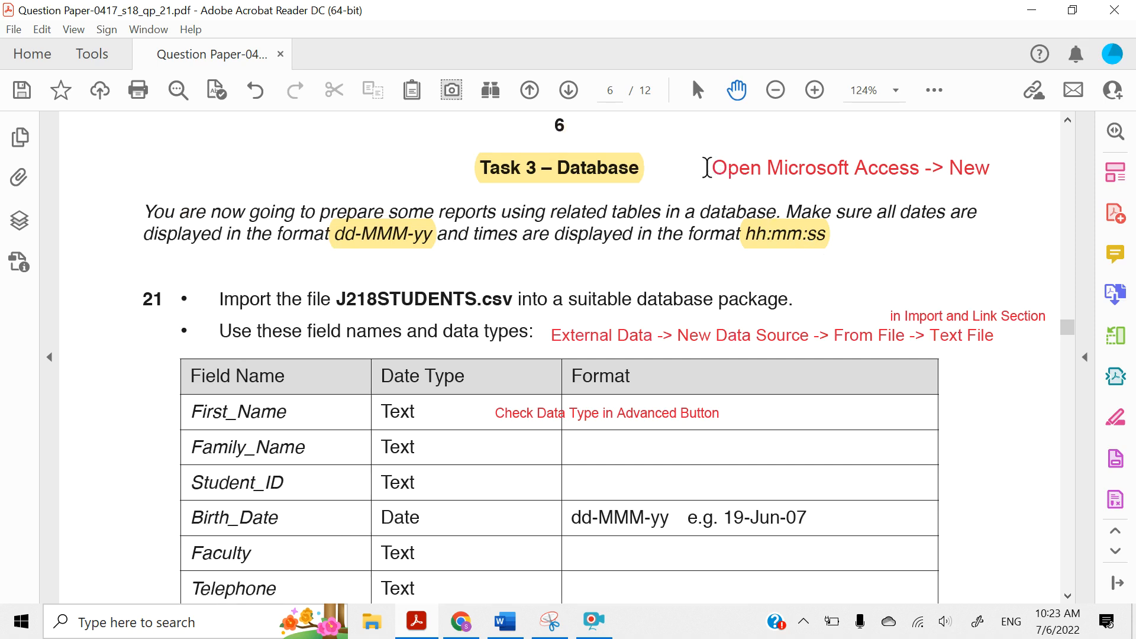
pyautogui.moveTo(707, 168); pyautogui.dragTo(970, 171)
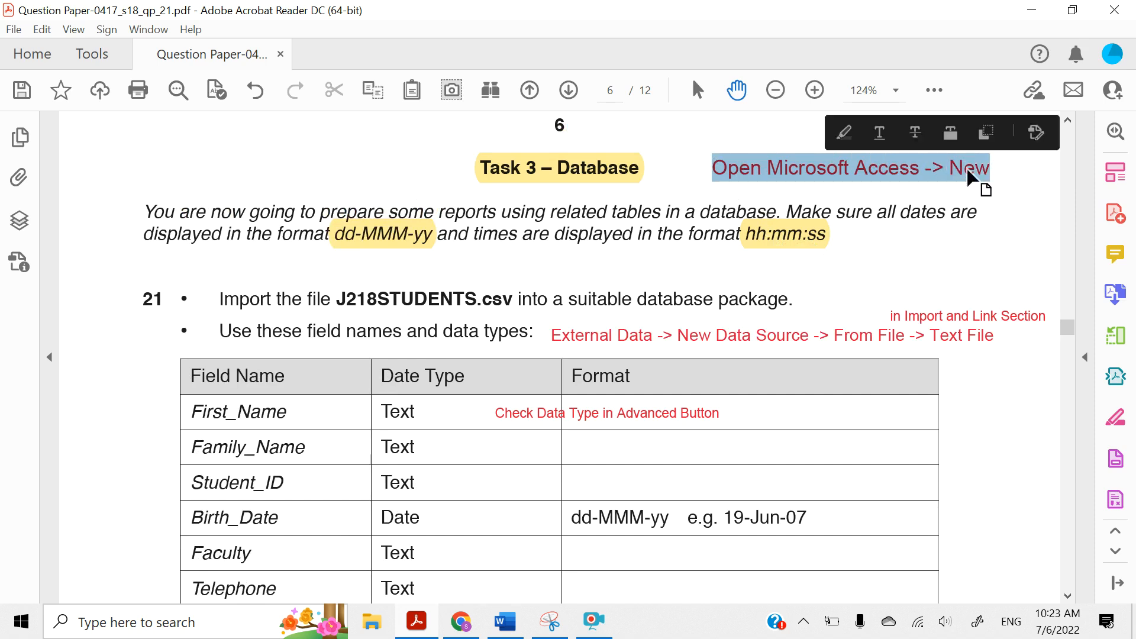
pyautogui.click(844, 134)
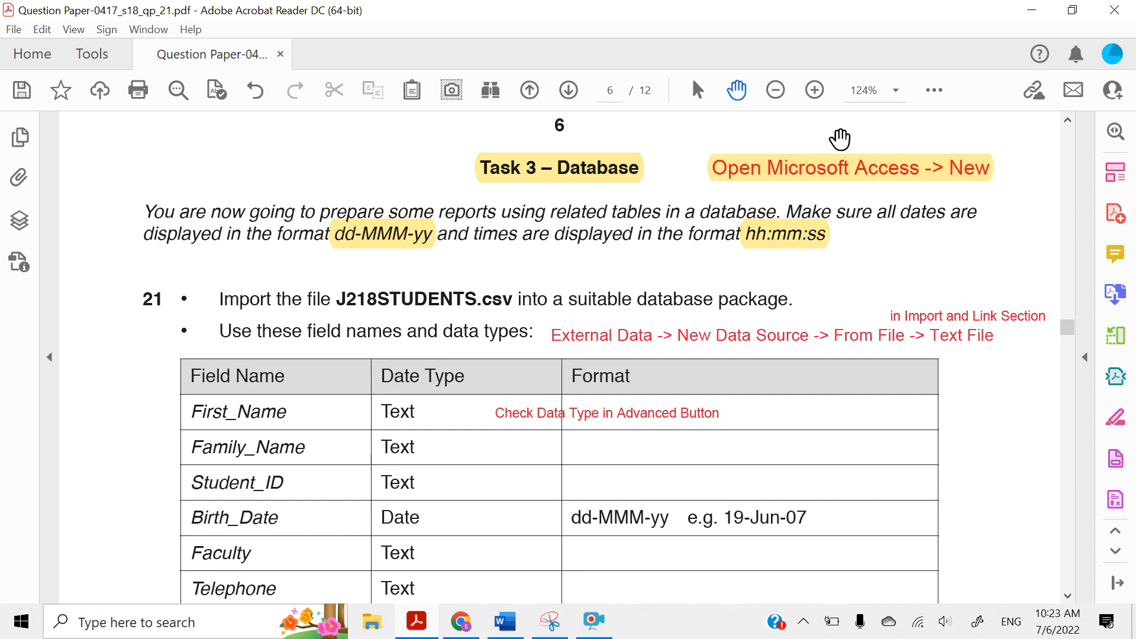
# Launch Microsoft Access and start a new blank database
pyautogui.click(136, 622)
pyautogui.write('acc')
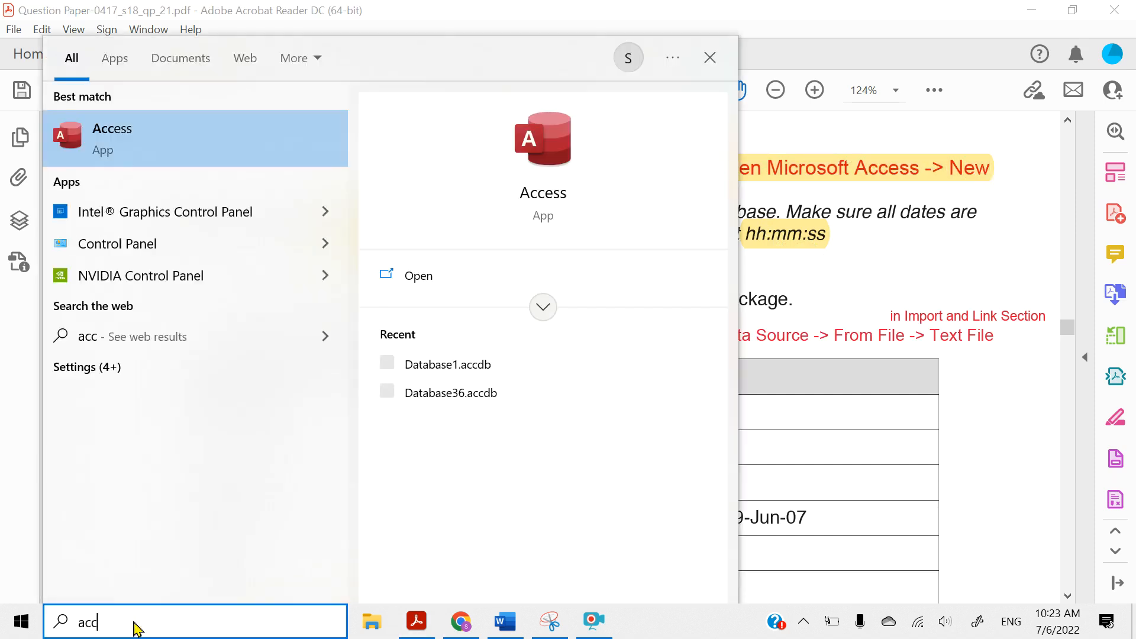
pyautogui.click(101, 136)
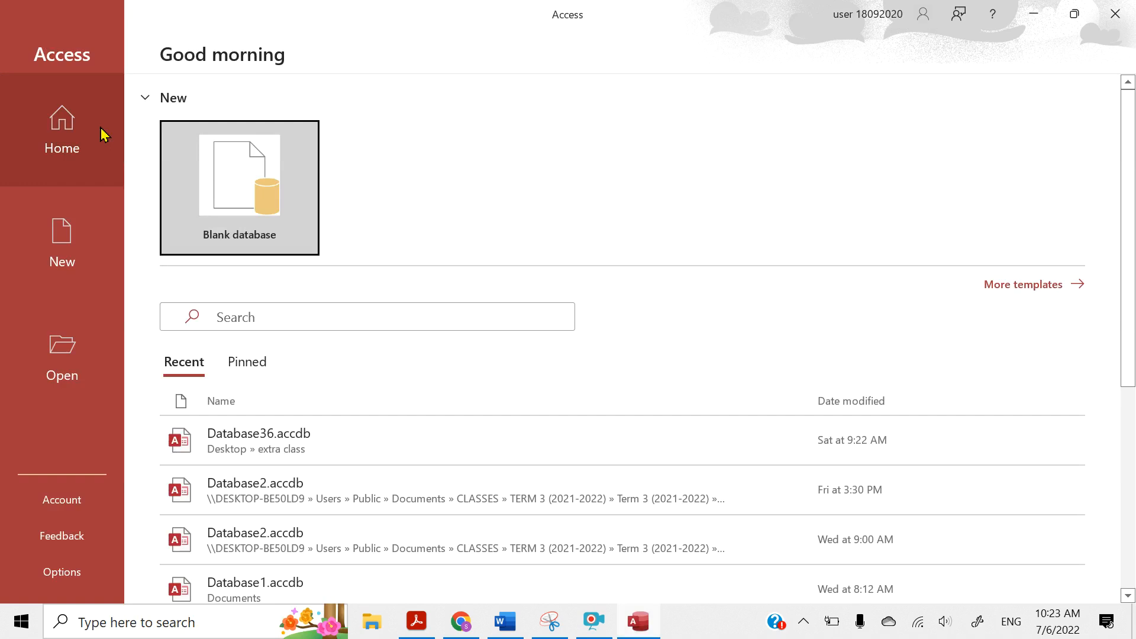
pyautogui.click(57, 261)
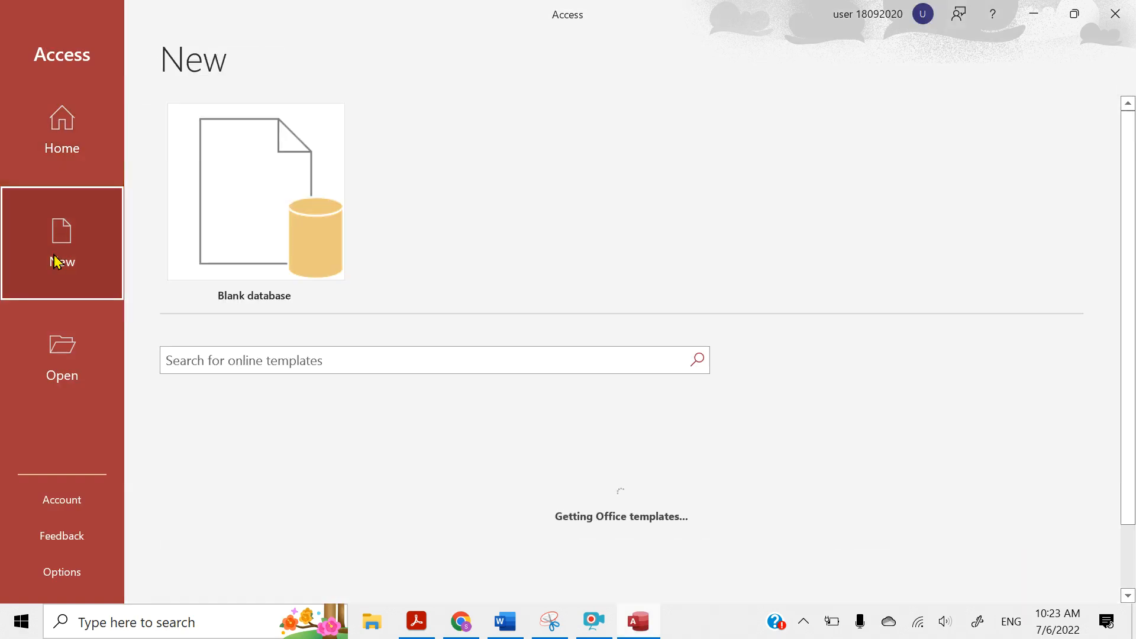
pyautogui.click(244, 235)
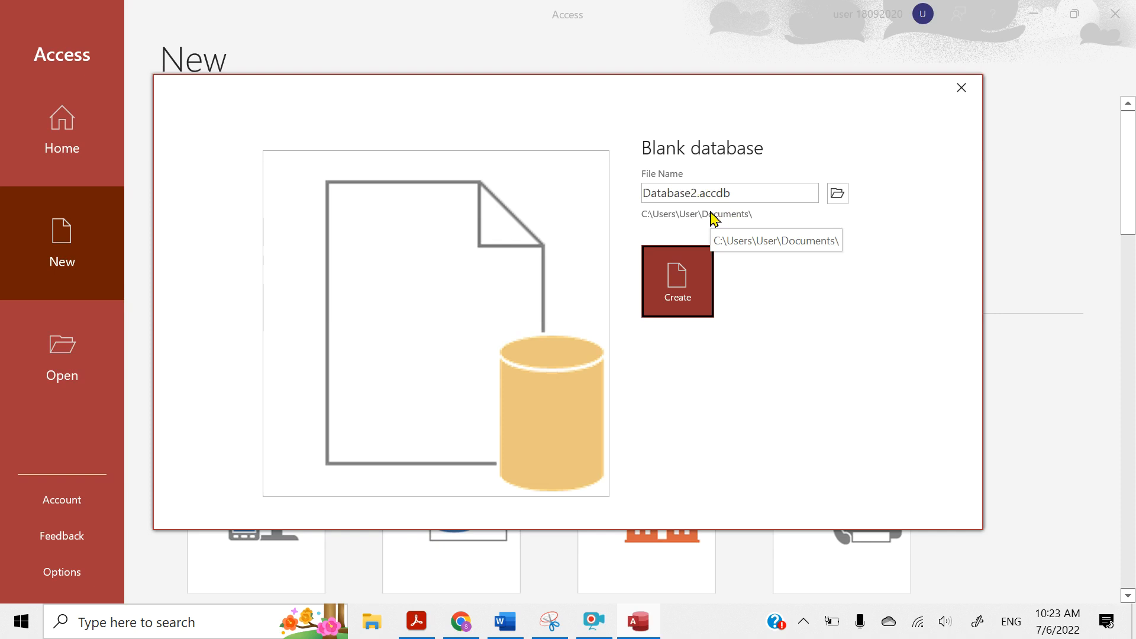
# Create Database2.accdb in the desktop folder Task 3 Database May June 2018 21\Source File - 0417_s18_sf_21, and close the empty Table1
pyautogui.click(836, 202)
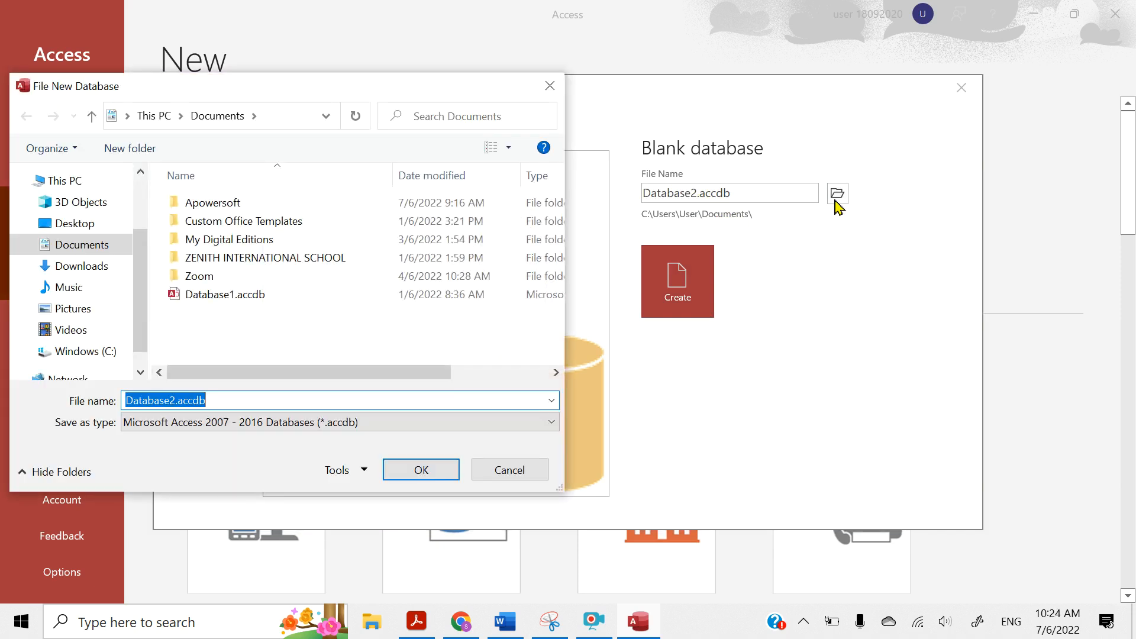
pyautogui.click(68, 225)
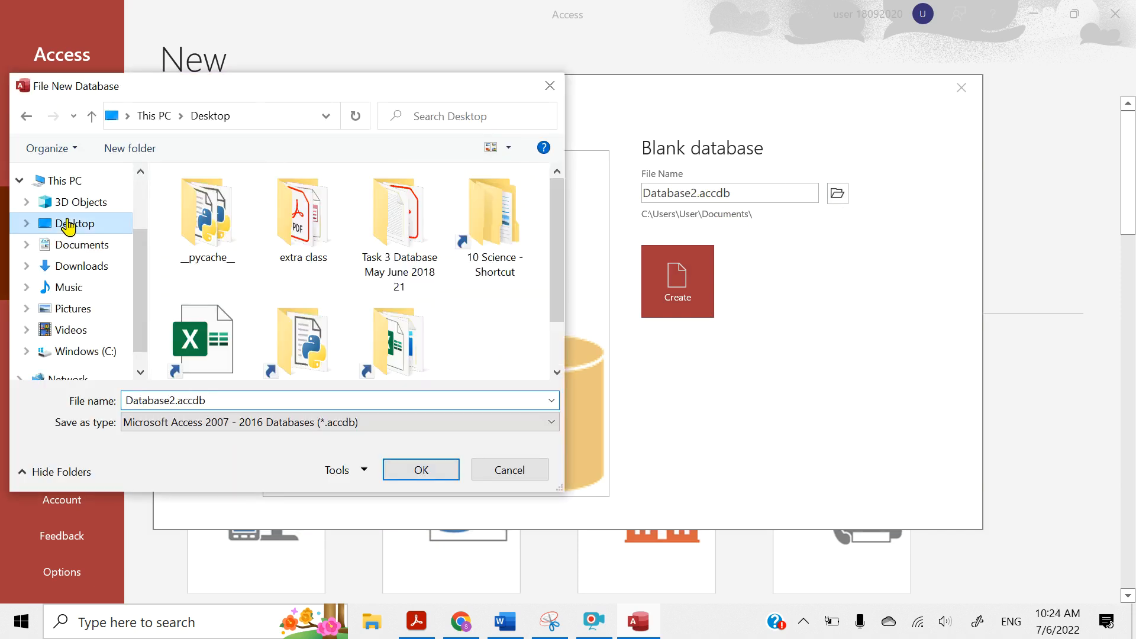
pyautogui.doubleClick(388, 229)
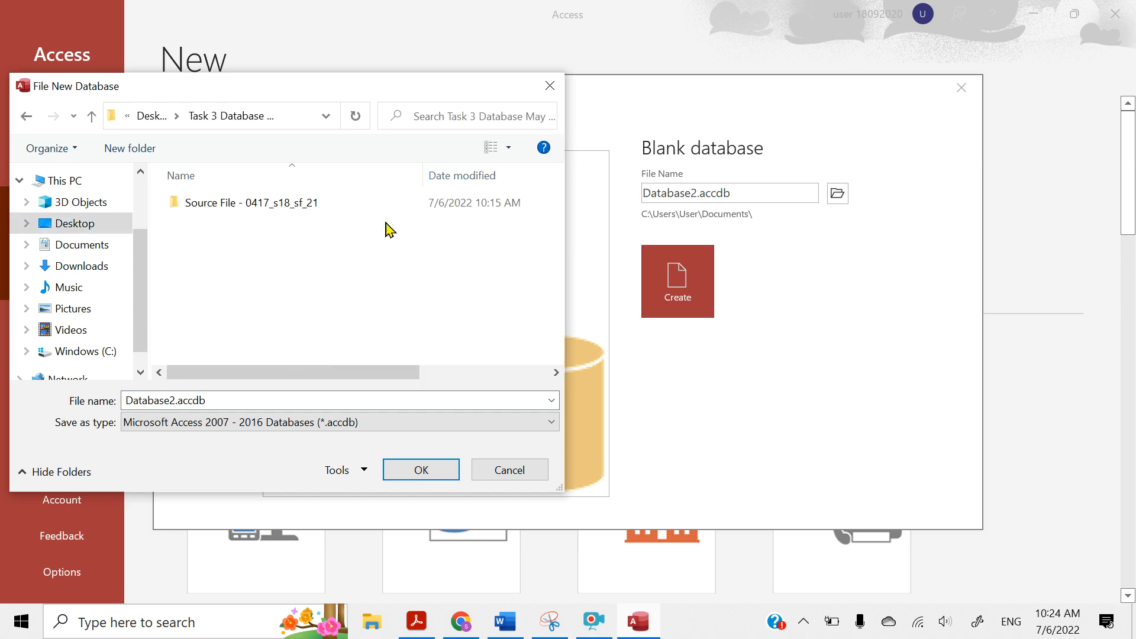
pyautogui.doubleClick(266, 204)
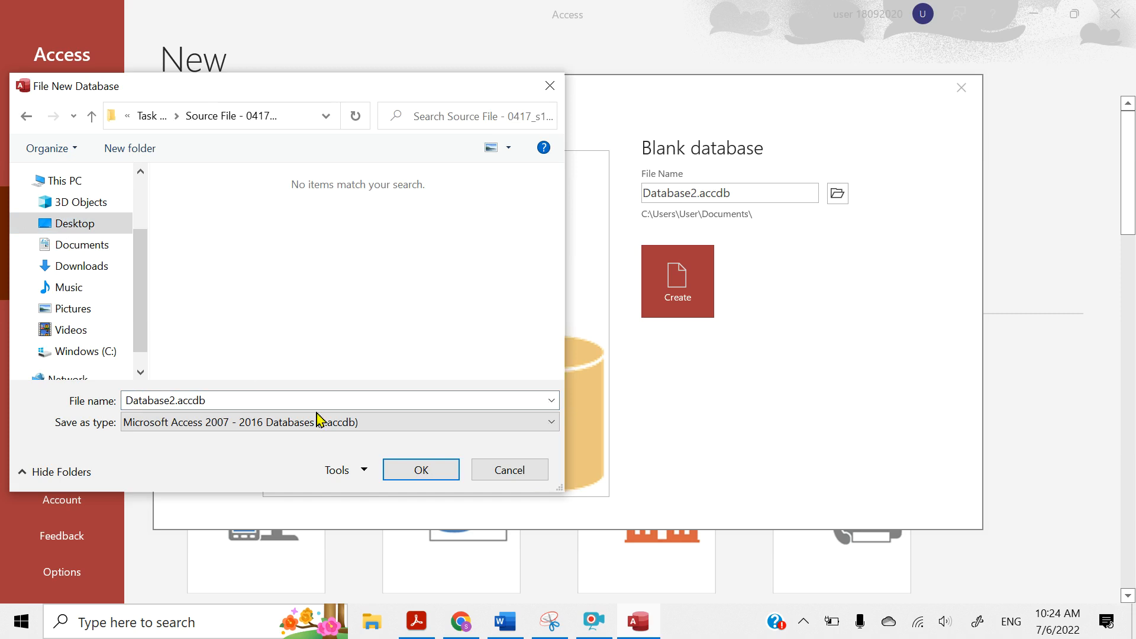
pyautogui.click(417, 471)
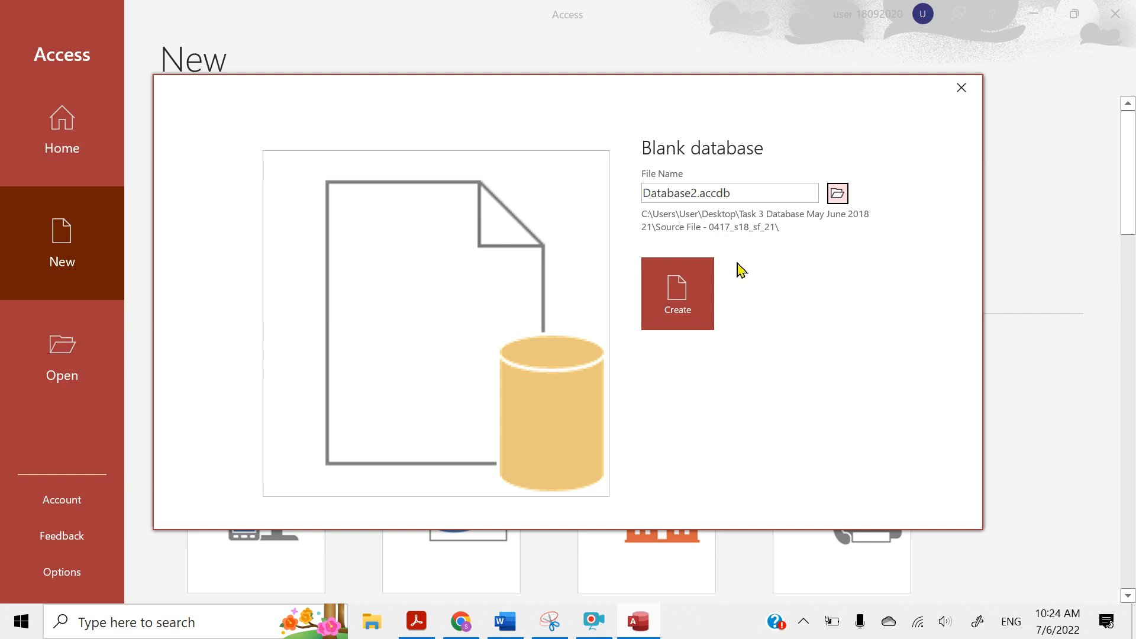
pyautogui.click(673, 305)
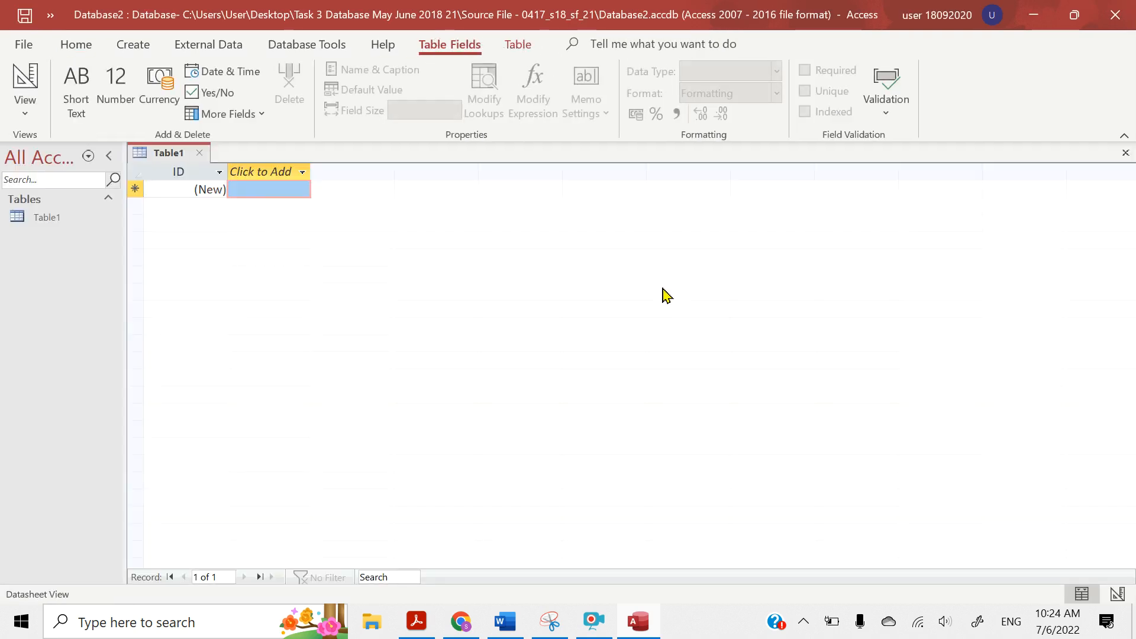
pyautogui.click(200, 154)
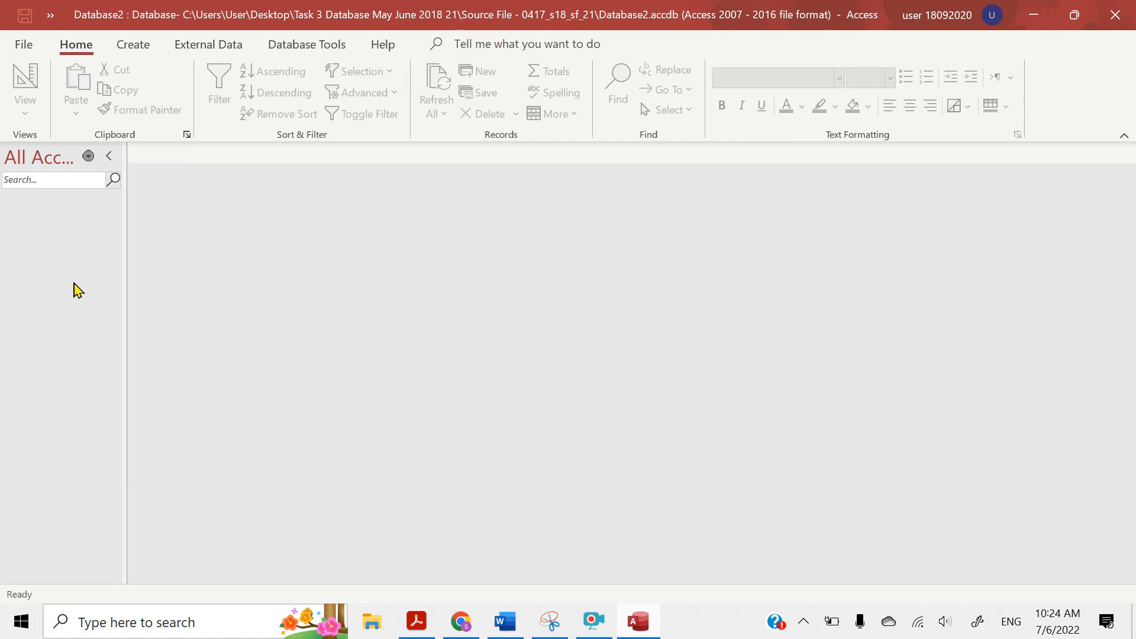
# Switch to the question paper in Acrobat Reader and highlight "Import the file J218STUDENTS.csv" and "Use these field names and data types:" in question 21
pyautogui.click(417, 624)
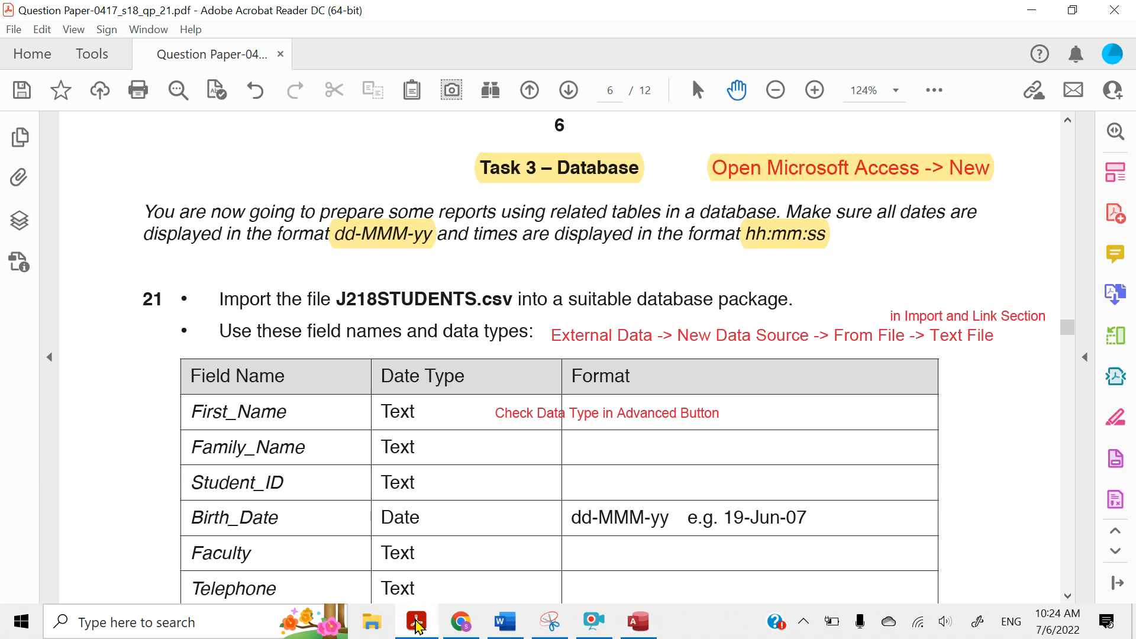
pyautogui.scroll(-2, 213, 298)
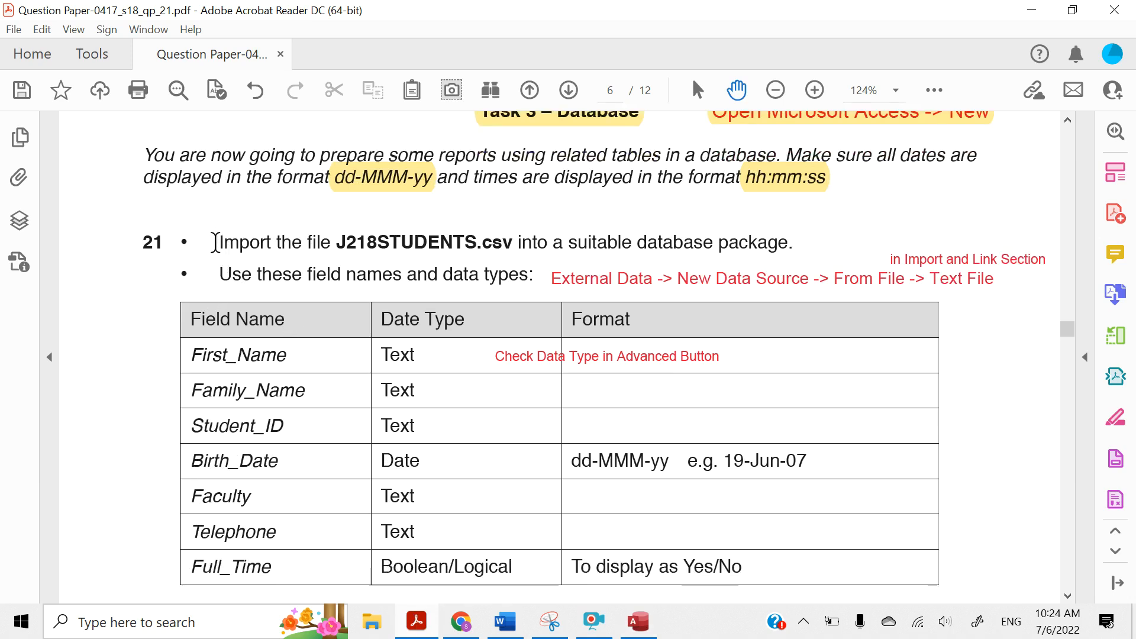
pyautogui.moveTo(215, 242); pyautogui.dragTo(491, 241)
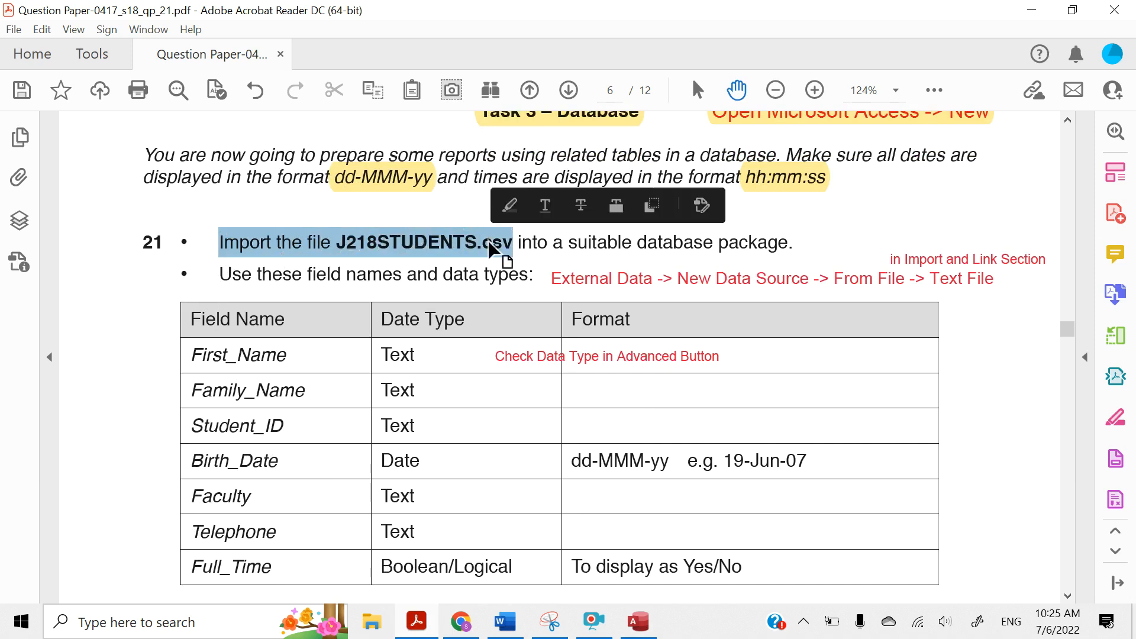
pyautogui.click(508, 206)
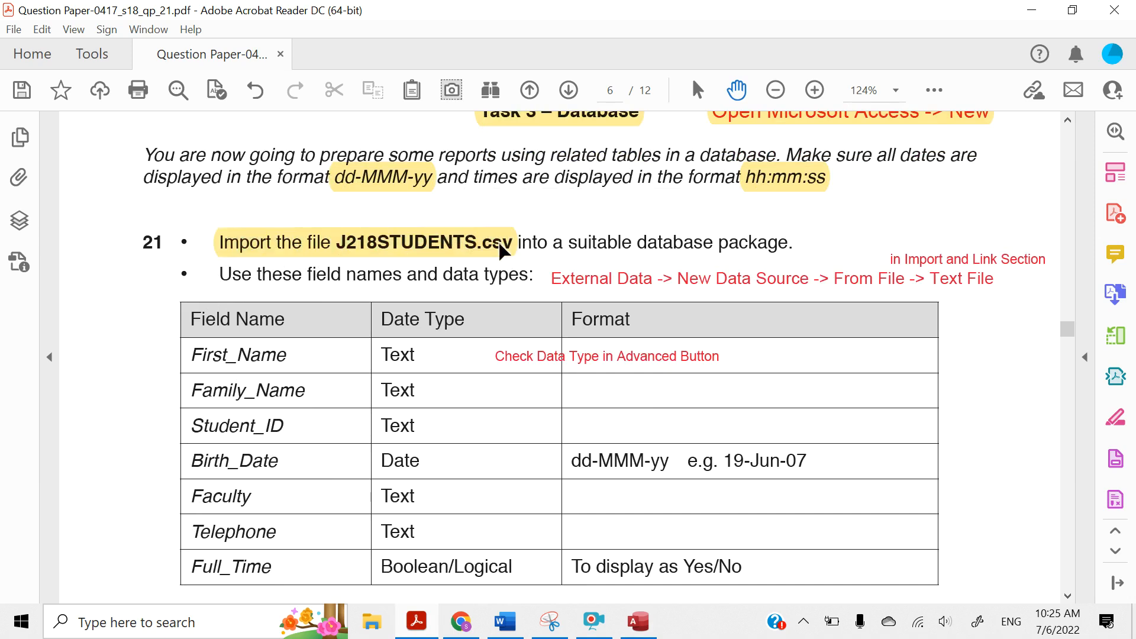
pyautogui.scroll(-1, 497, 246)
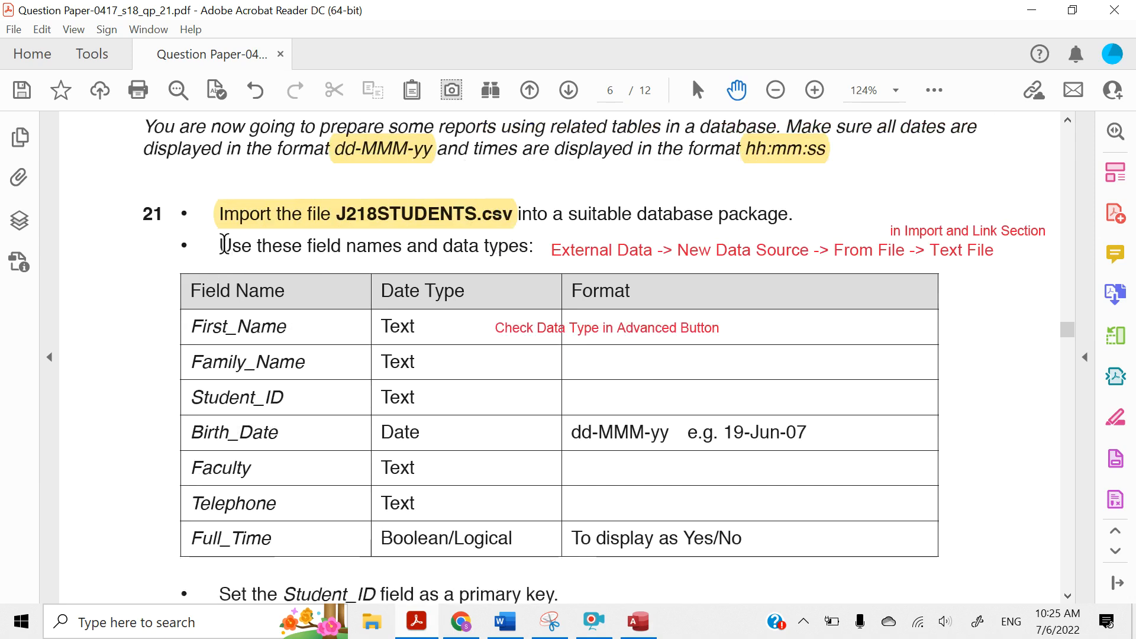
pyautogui.moveTo(224, 244); pyautogui.dragTo(491, 244)
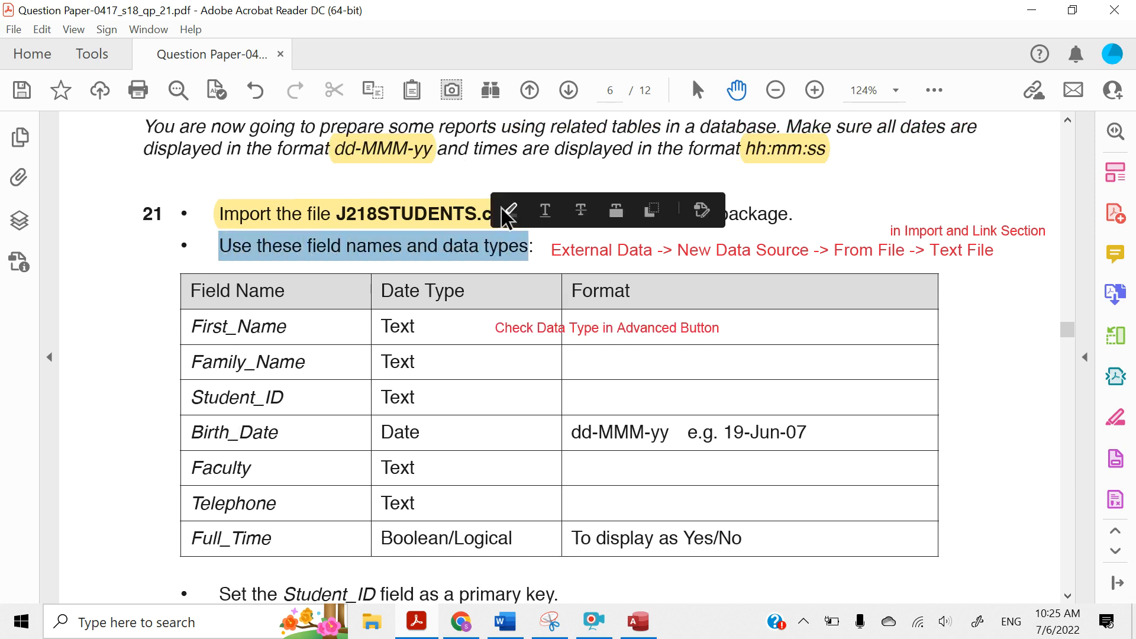
pyautogui.click(508, 212)
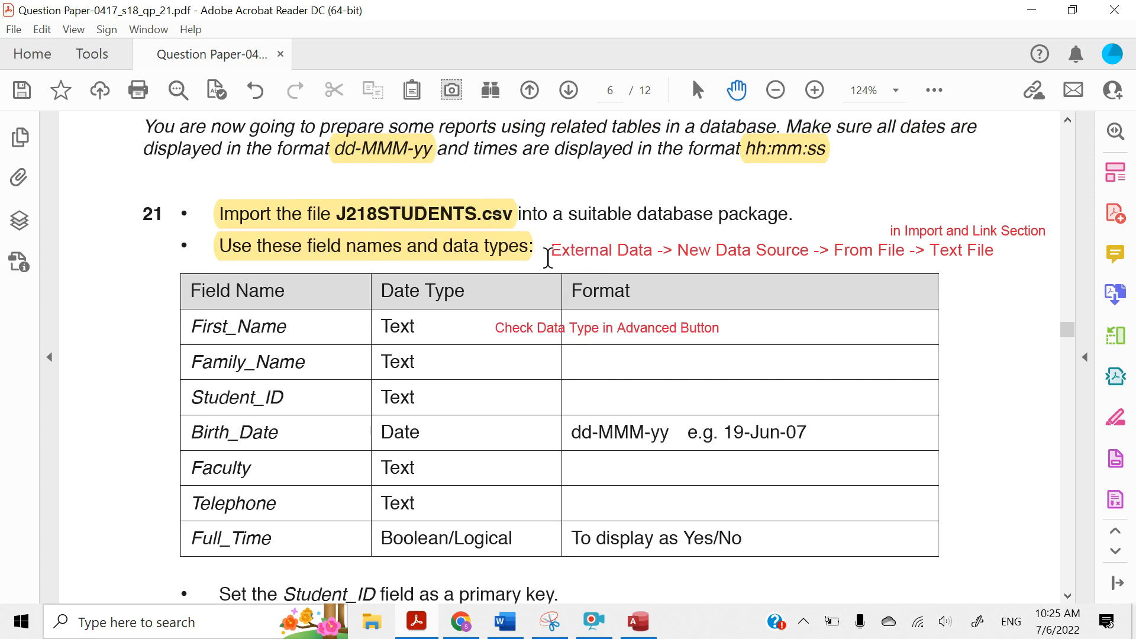
# Highlight the red notes "External Data -> New Data Source -> From File -> Text File" and "in Import and Link Section"
pyautogui.moveTo(548, 254)
pyautogui.mouseDown()
pyautogui.moveTo(842, 244)
pyautogui.moveTo(999, 255)
pyautogui.mouseUp()
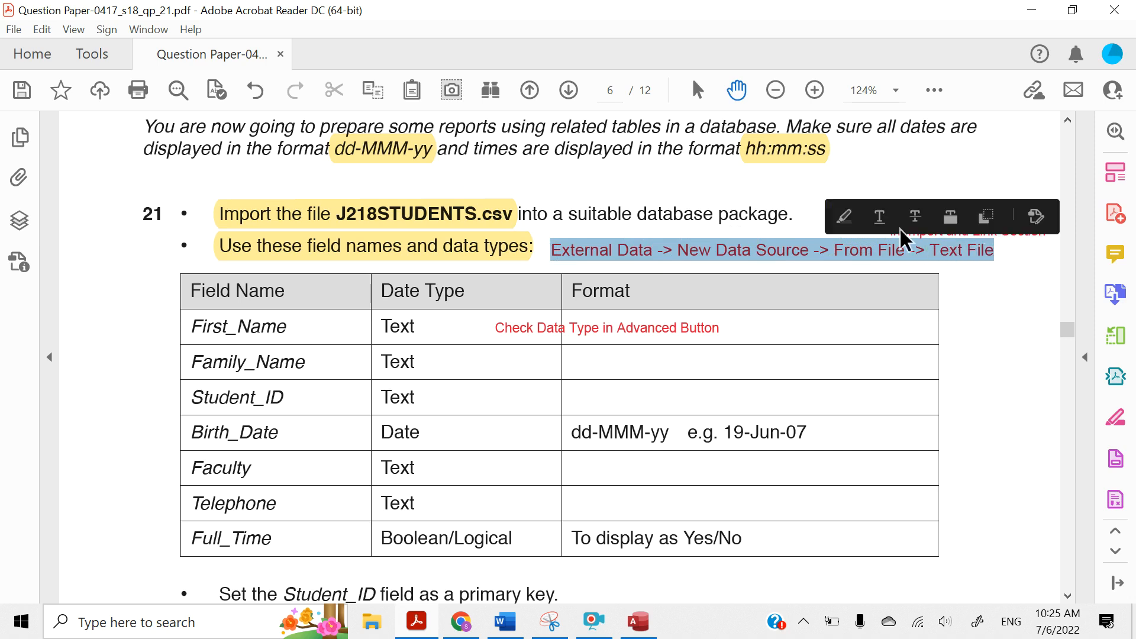
pyautogui.click(843, 217)
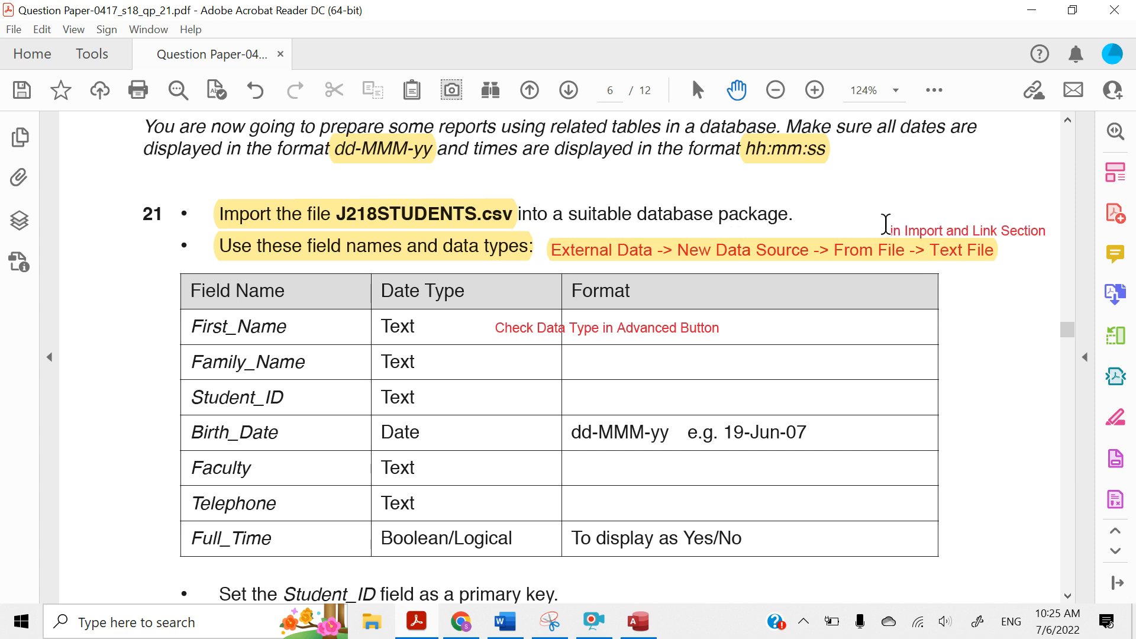
pyautogui.moveTo(886, 225); pyautogui.dragTo(1053, 230)
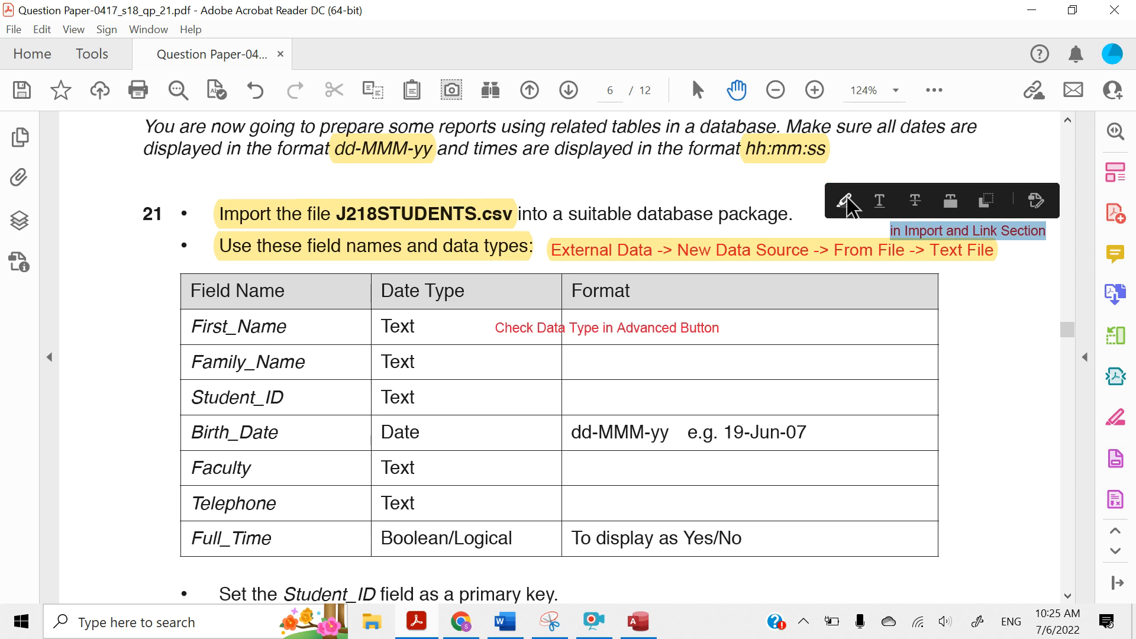
pyautogui.click(847, 199)
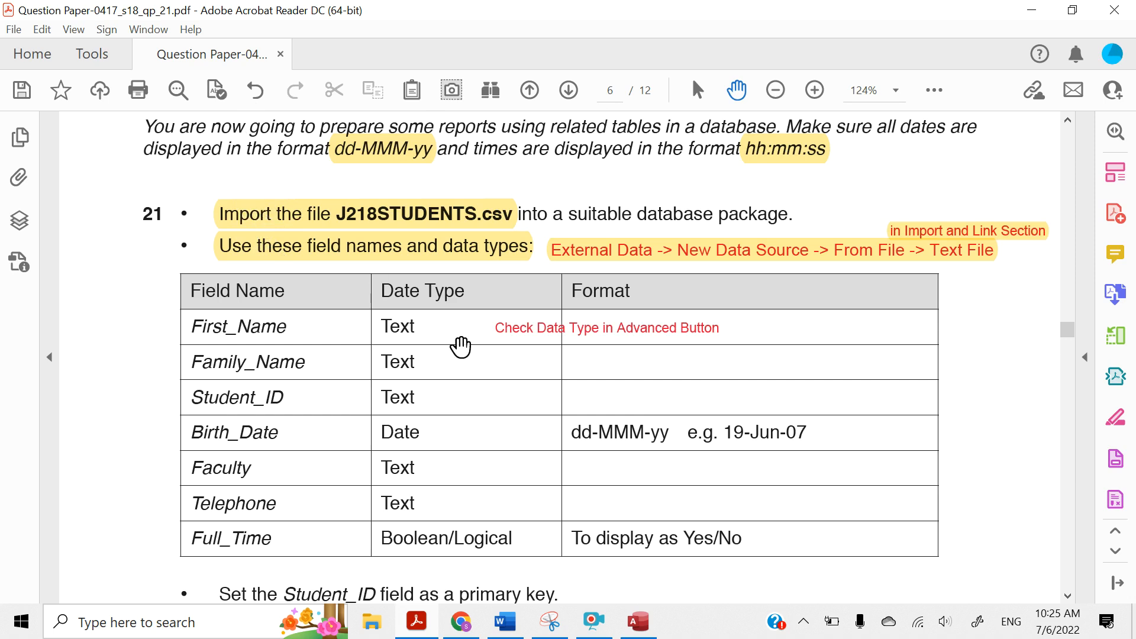
# Switch to Access and start importing external data from a text file
pyautogui.click(638, 627)
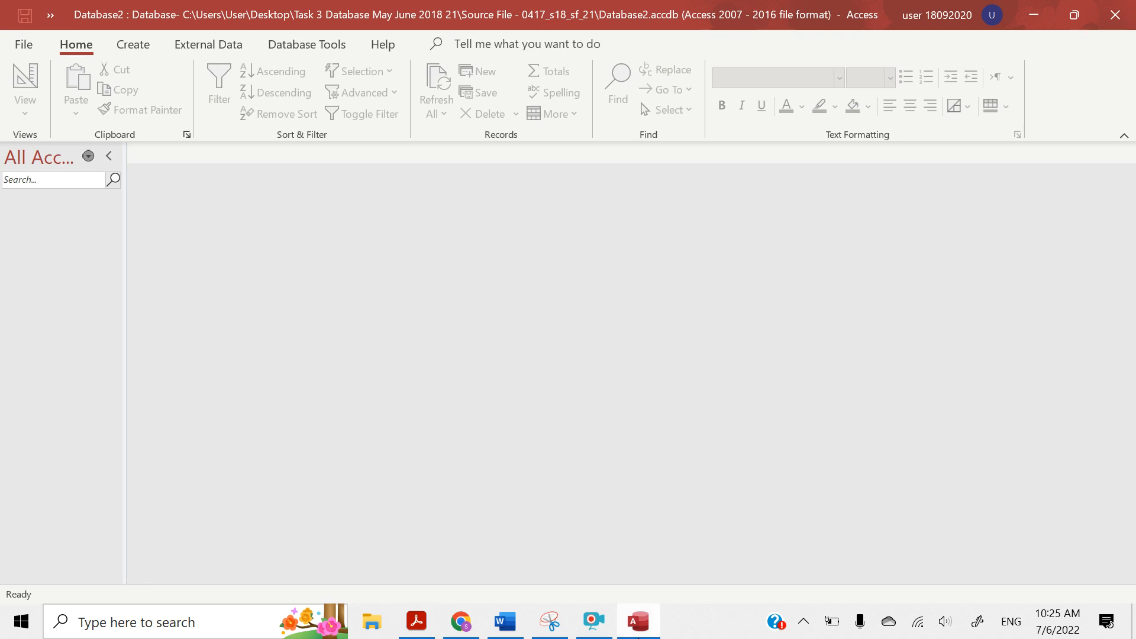
pyautogui.click(208, 48)
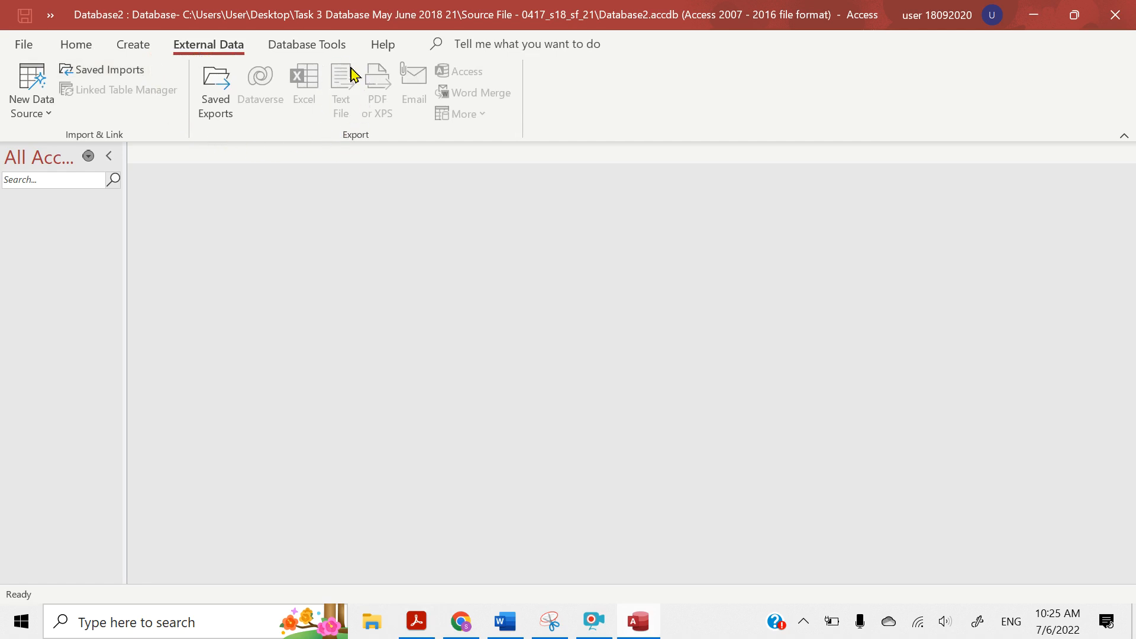
pyautogui.click(53, 111)
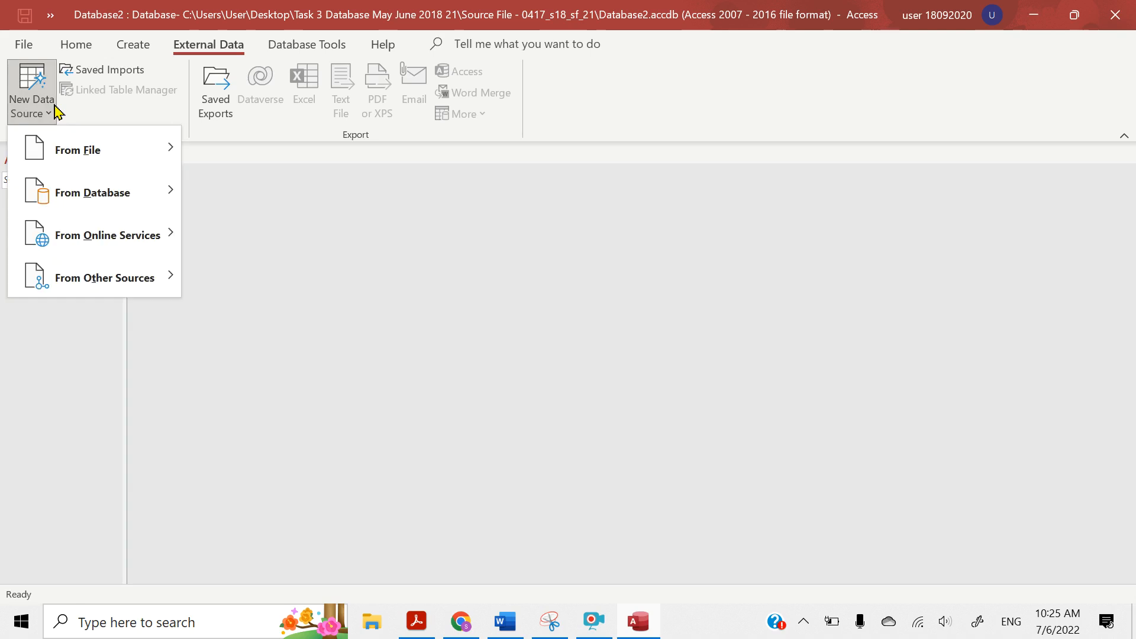
pyautogui.moveTo(64, 159)
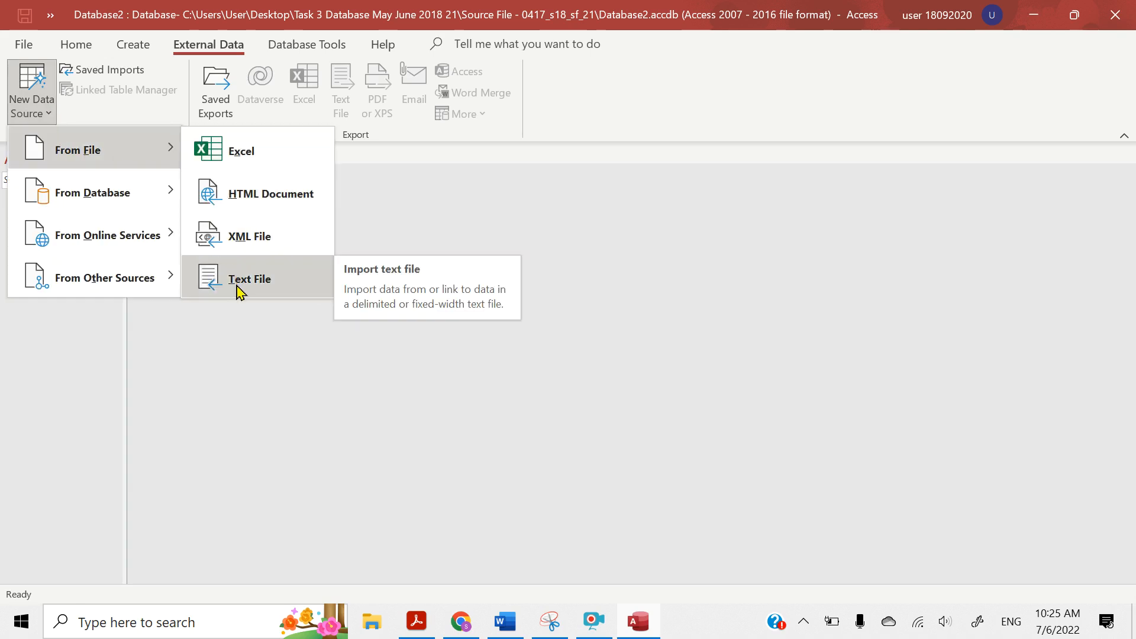
pyautogui.click(555, 92)
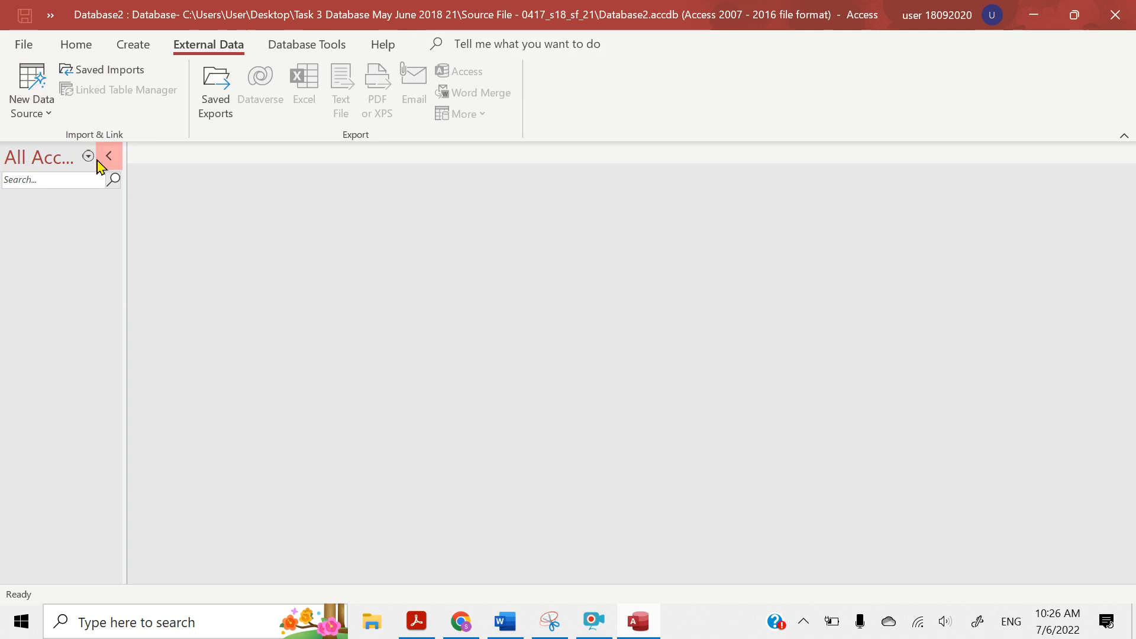
pyautogui.click(51, 110)
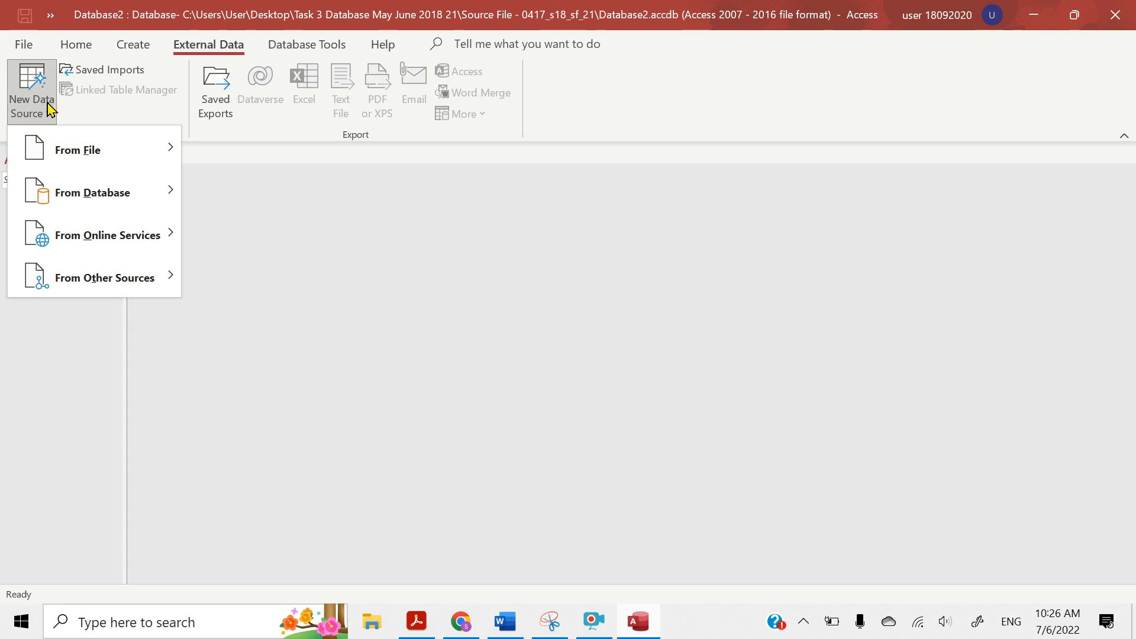
pyautogui.moveTo(49, 147)
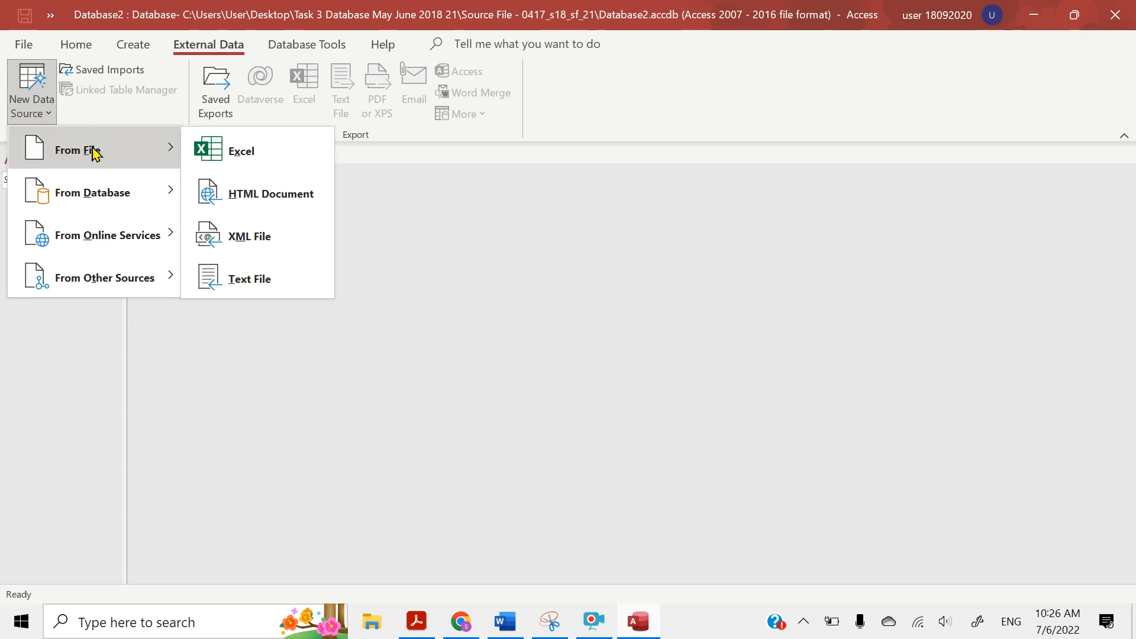
pyautogui.click(245, 284)
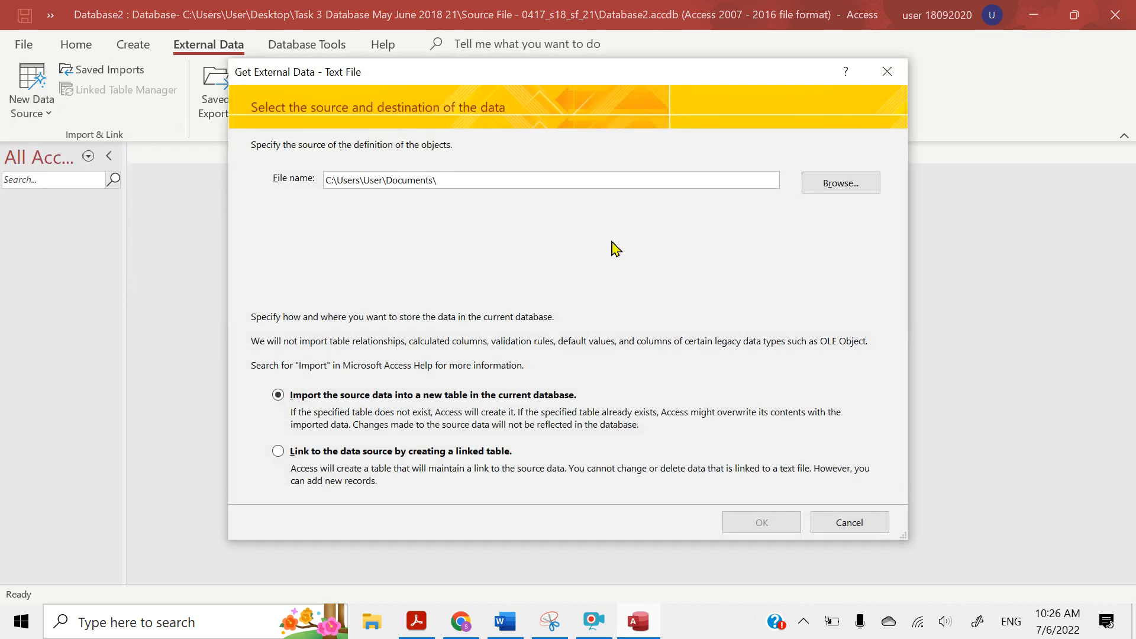
# Choose J218STUDENTS.csv from the desktop folder Task 3 Database May June 2018 21\Source File - 0417_s18_sf_21 as the source for a new table
pyautogui.click(831, 195)
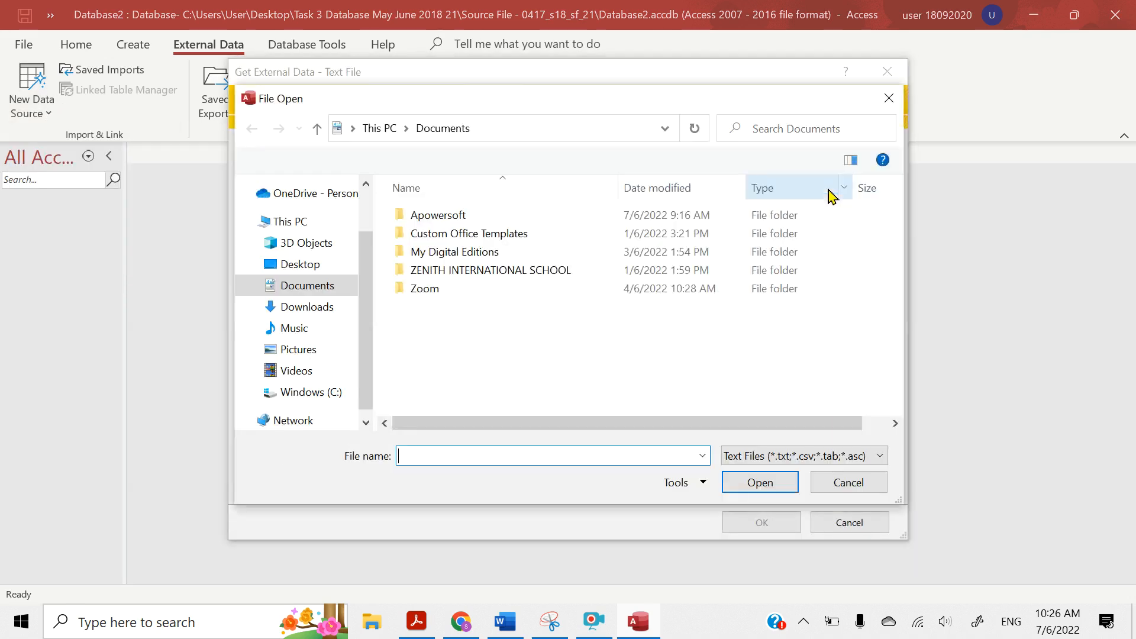
pyautogui.click(289, 273)
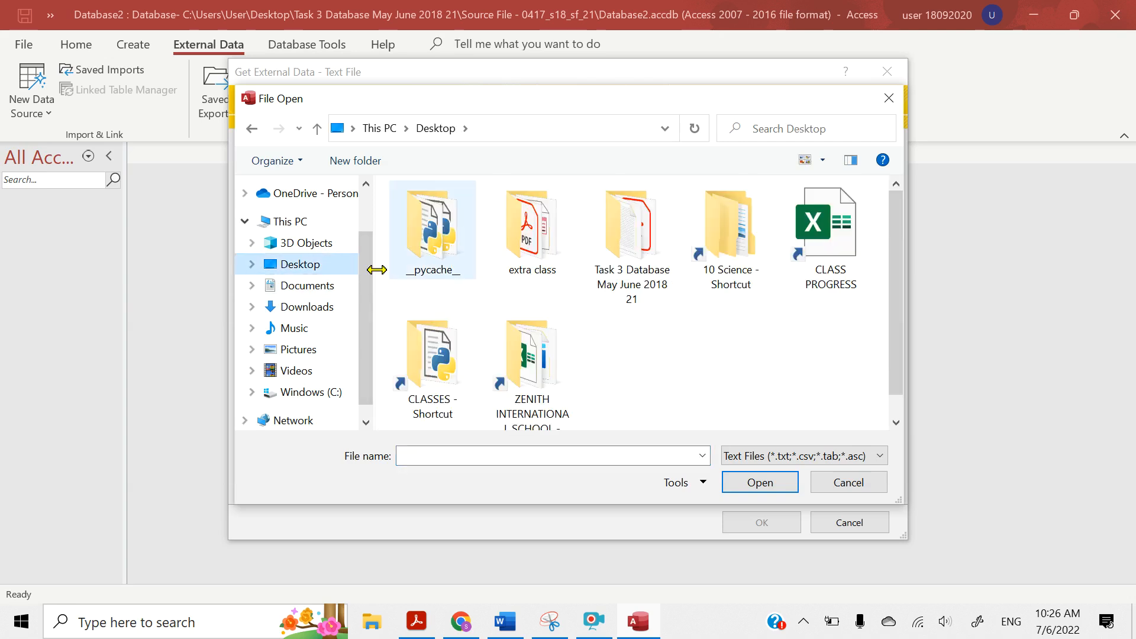
pyautogui.click(648, 256)
pyautogui.doubleClick(648, 255)
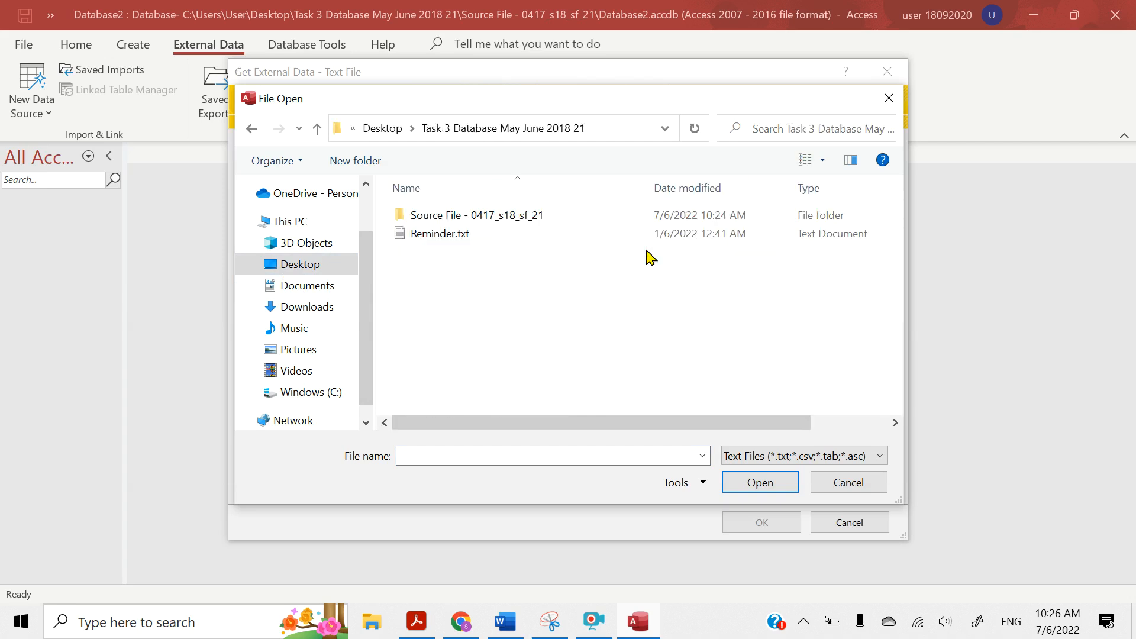
pyautogui.click(418, 218)
pyautogui.doubleClick(419, 218)
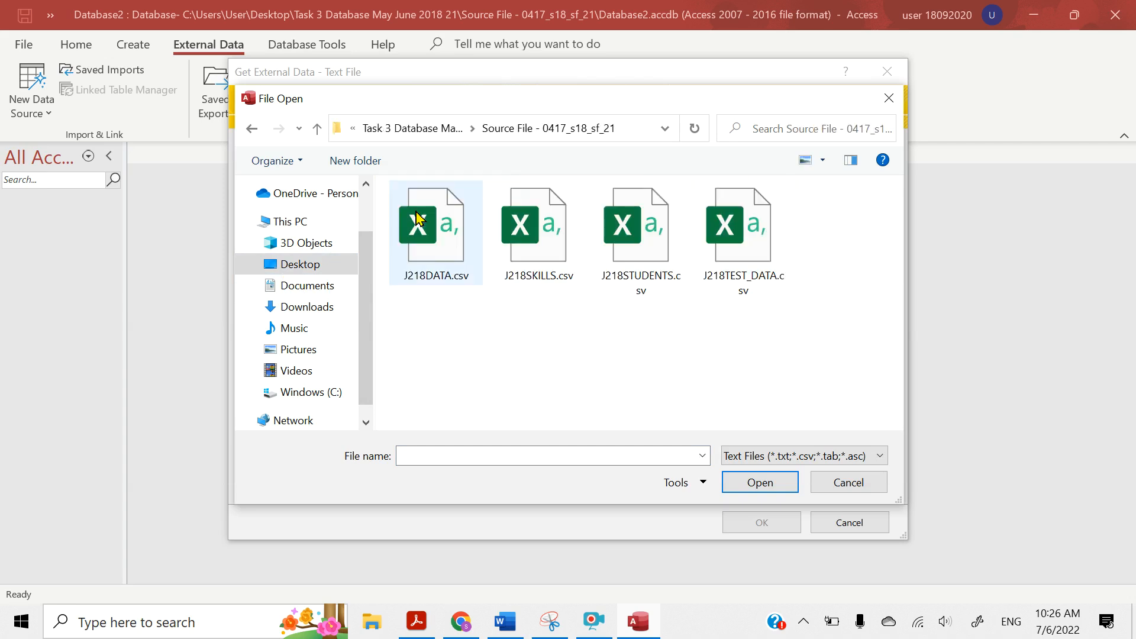
pyautogui.click(417, 629)
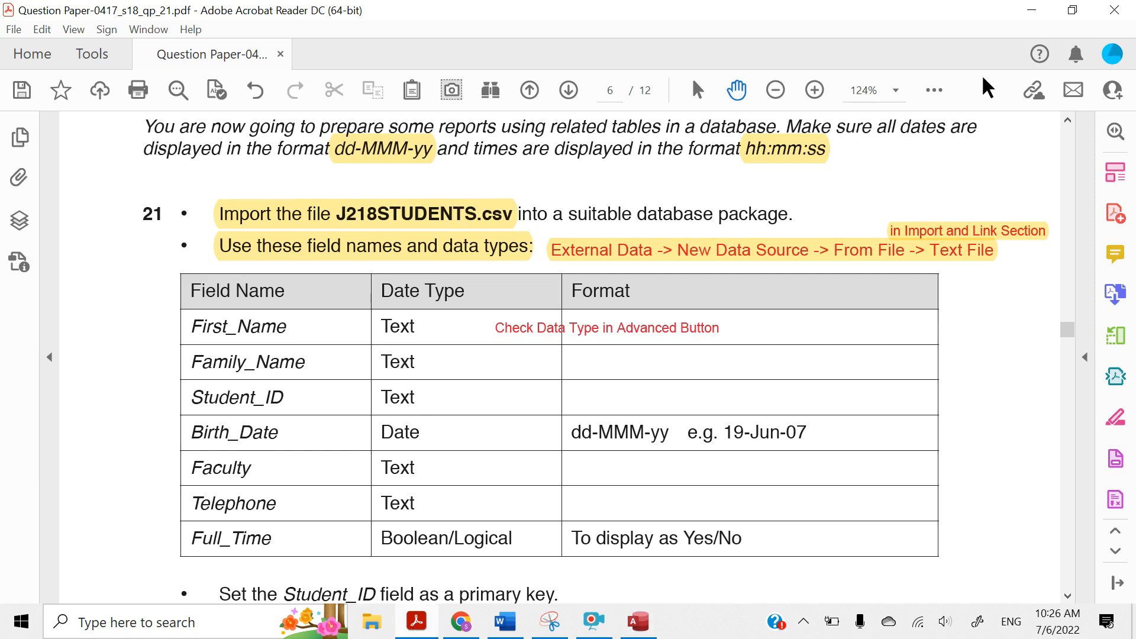
pyautogui.click(1032, 10)
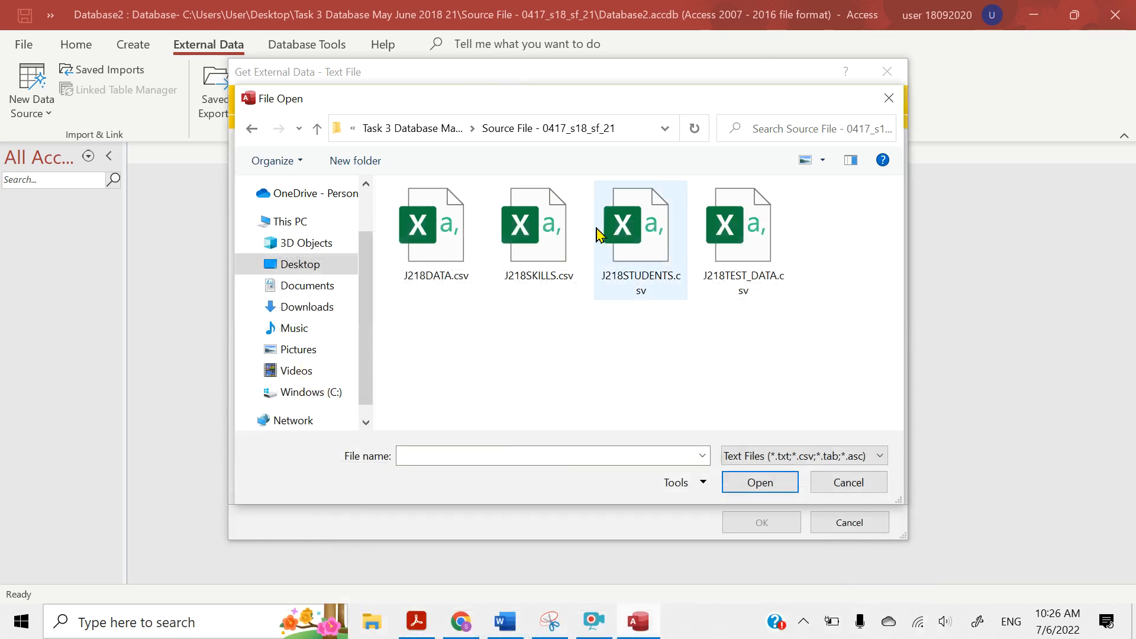
pyautogui.click(613, 247)
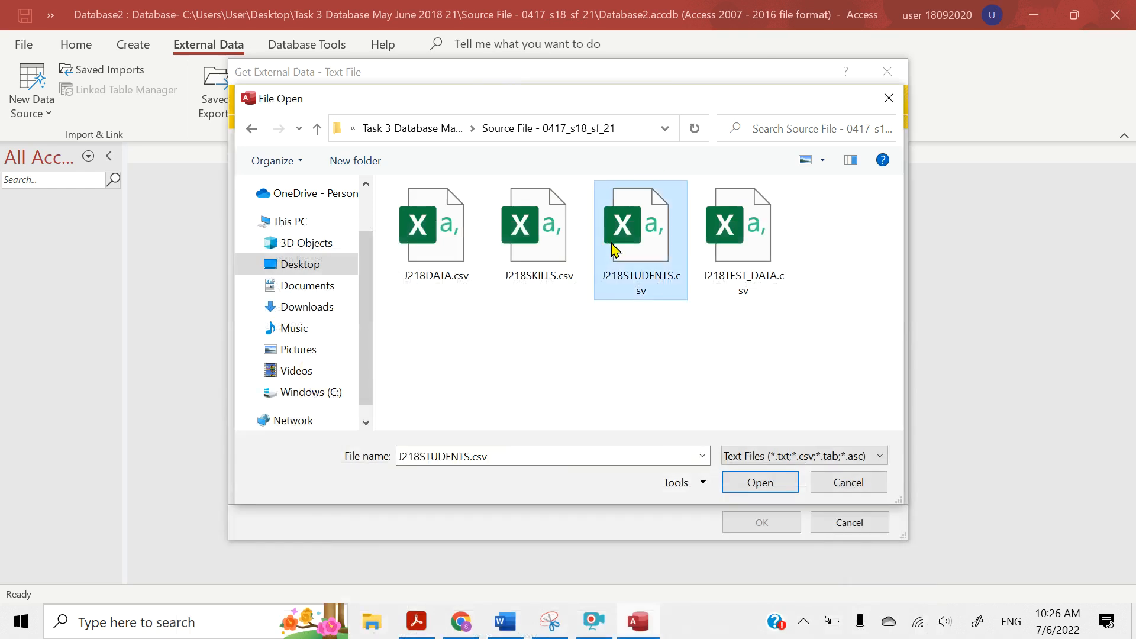
pyautogui.click(739, 490)
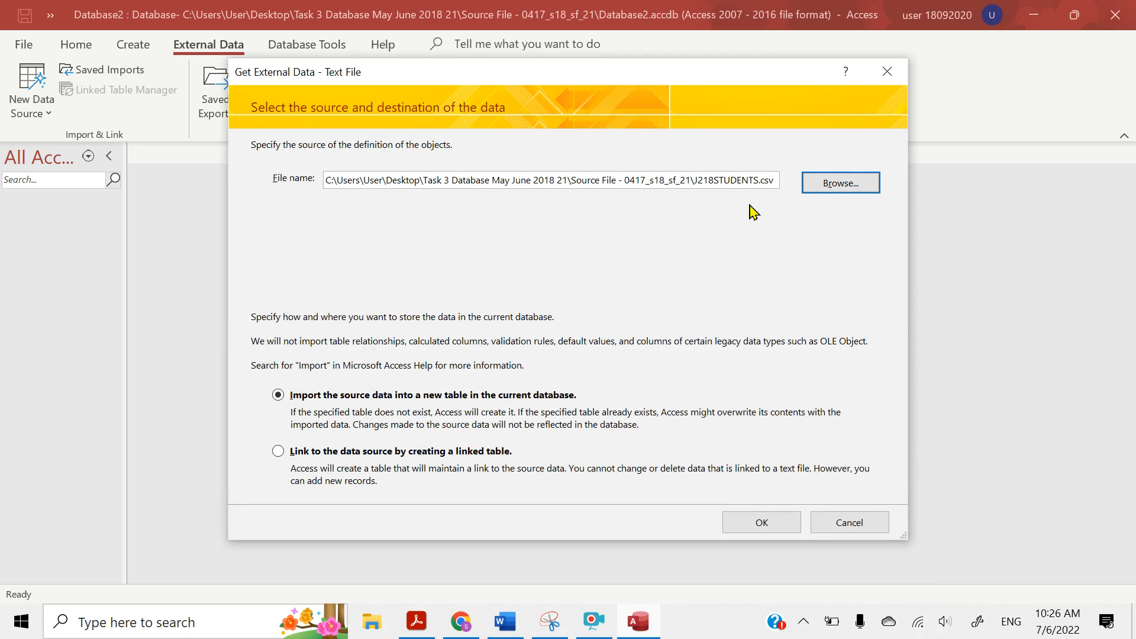
pyautogui.click(752, 522)
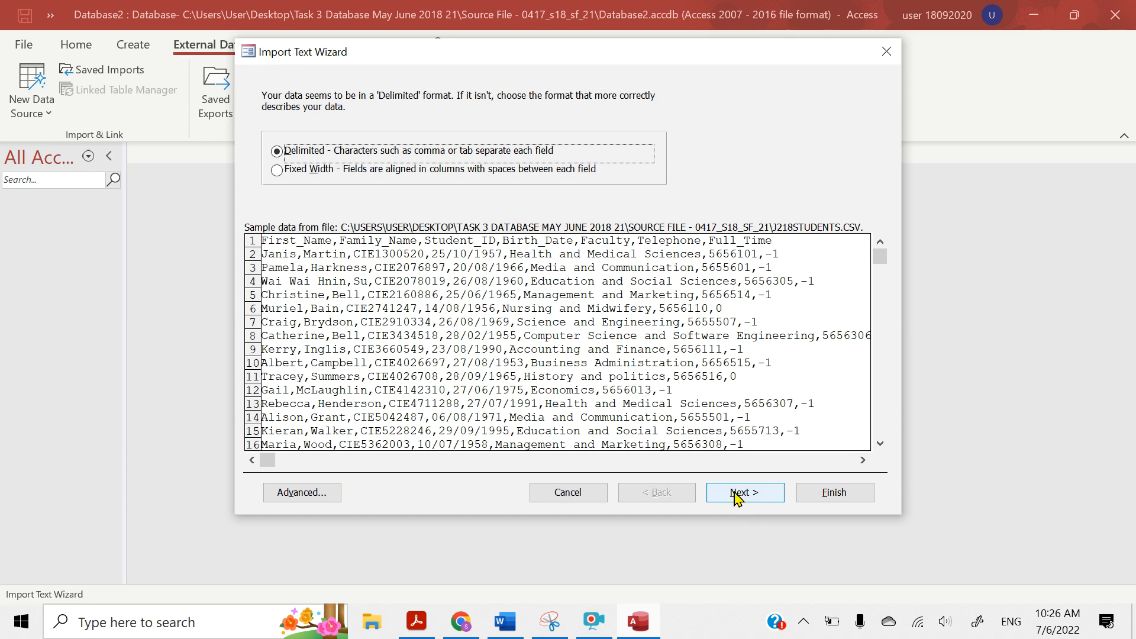
# Keep the comma-delimited format, treat the first row as field names, and open the advanced import specification
pyautogui.click(738, 496)
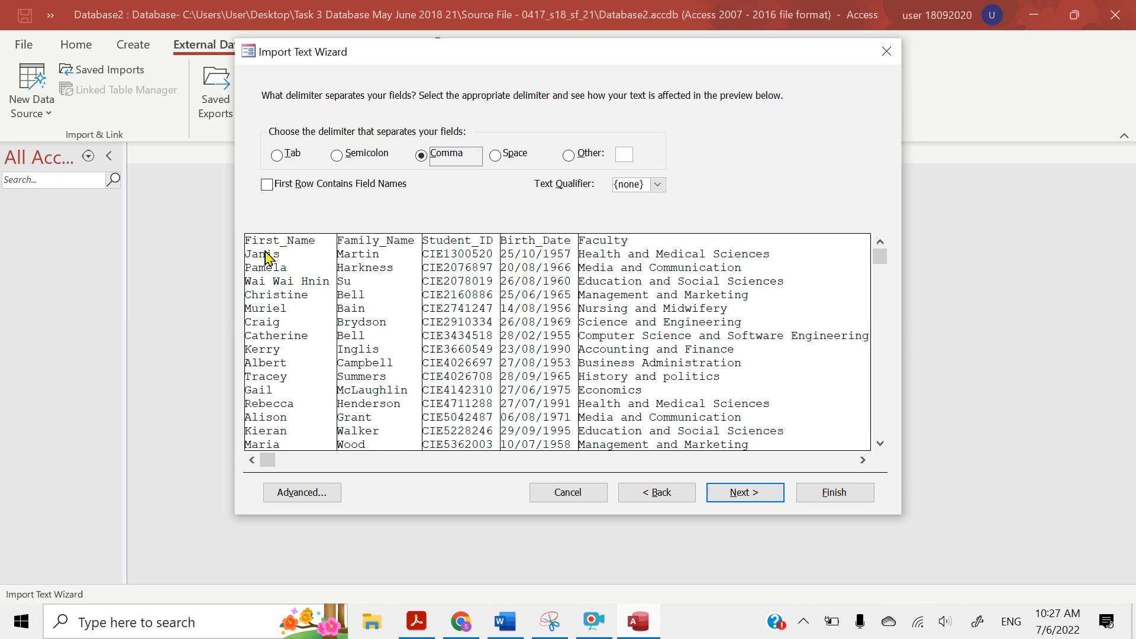
pyautogui.click(267, 185)
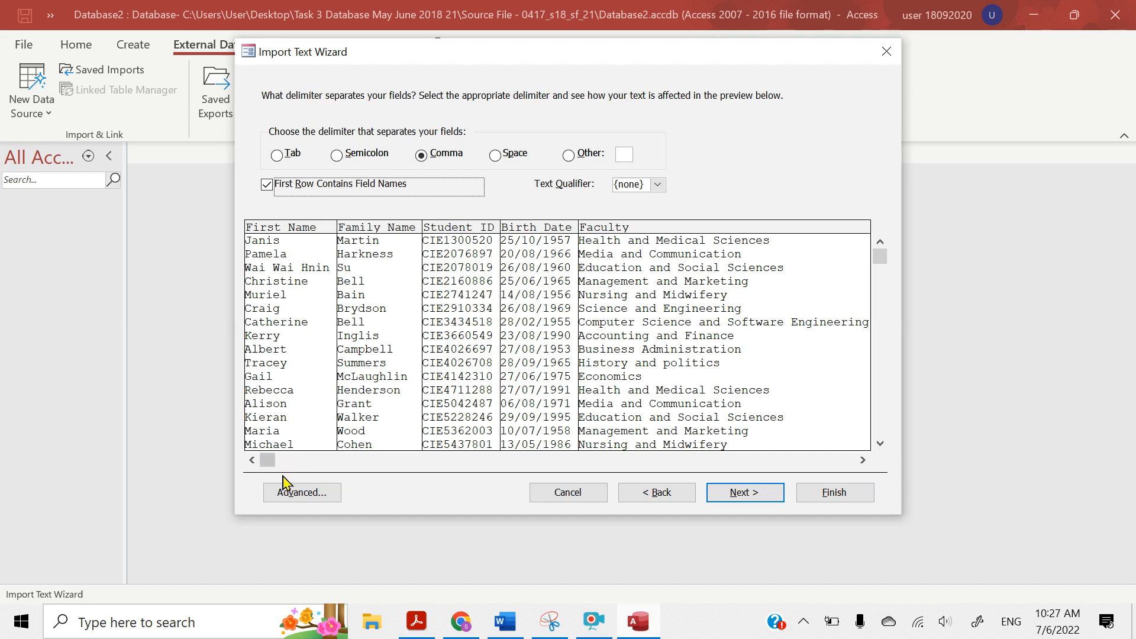
pyautogui.click(281, 494)
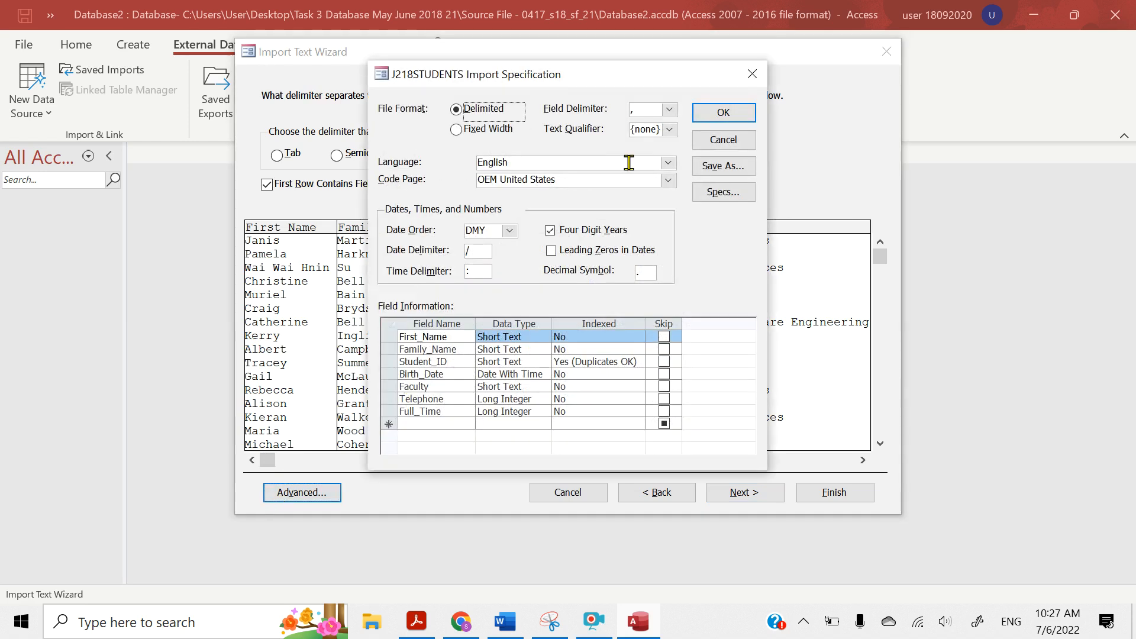
pyautogui.moveTo(594, 80); pyautogui.dragTo(716, 74)
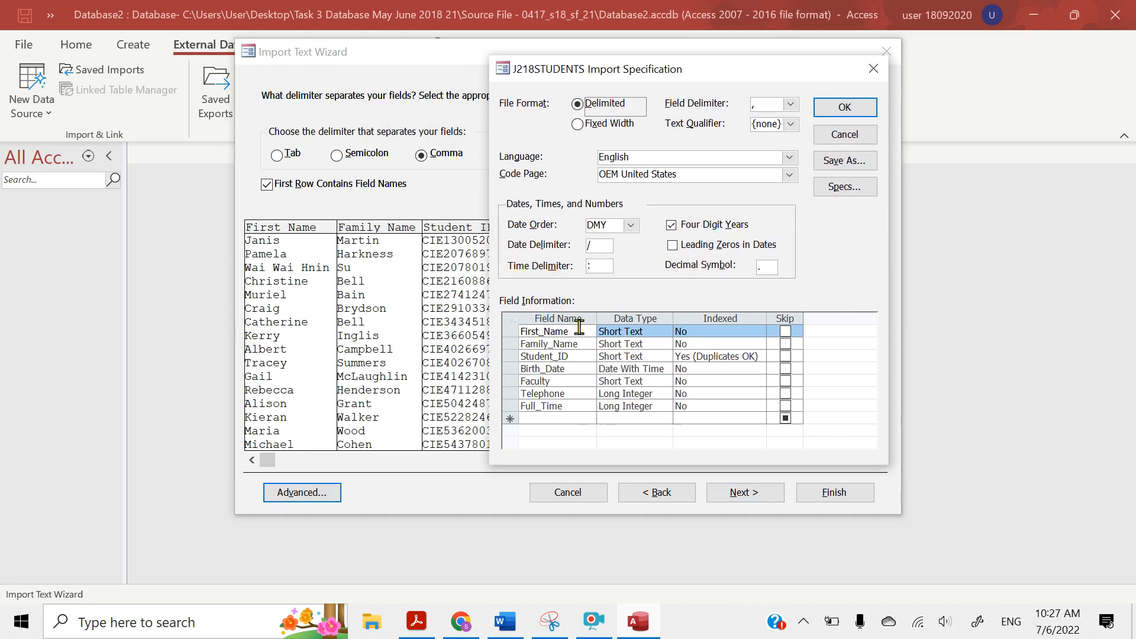
# Switch to the question paper in Acrobat Reader and highlight the Birth_Date entries "Date" and "dd-MMM-yy" in the field table
pyautogui.click(417, 622)
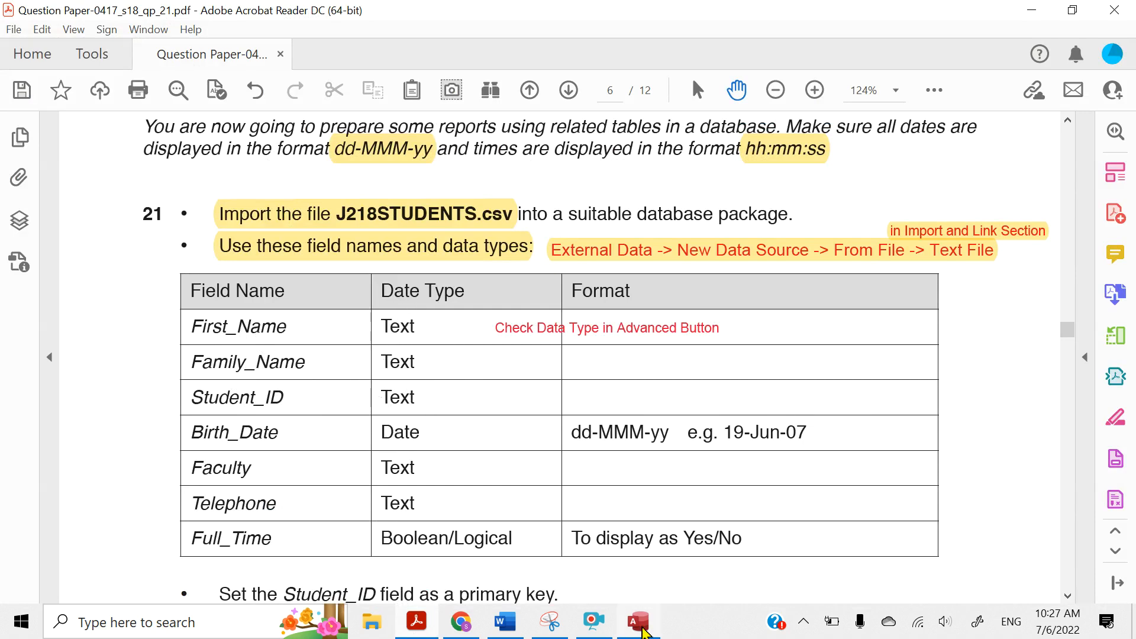
pyautogui.click(629, 577)
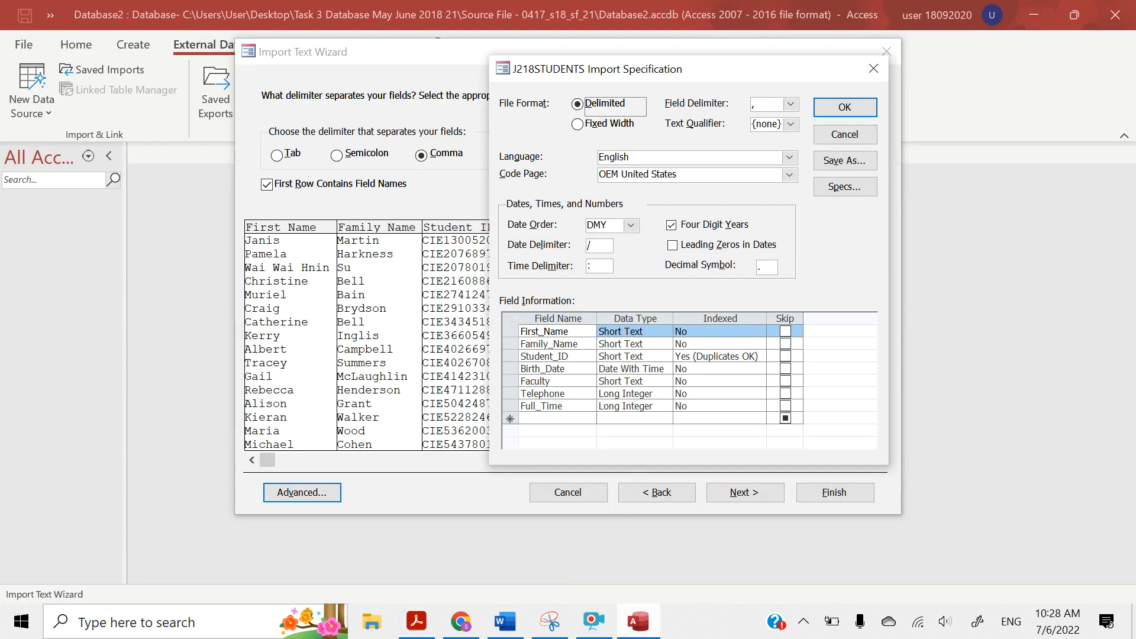
pyautogui.moveTo(643, 630)
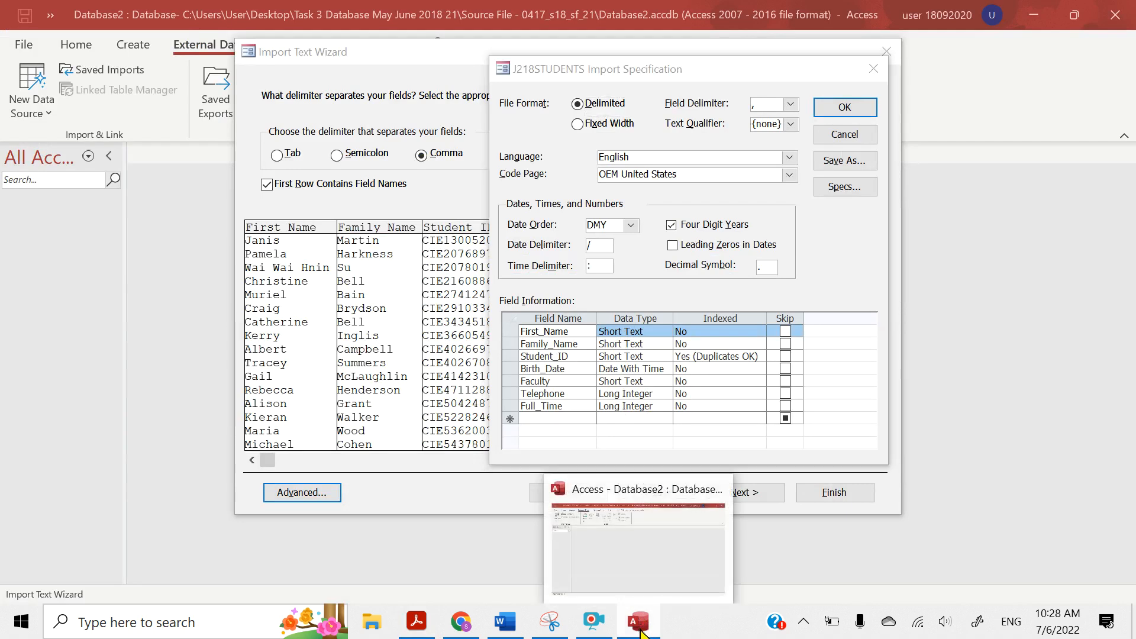
pyautogui.click(418, 627)
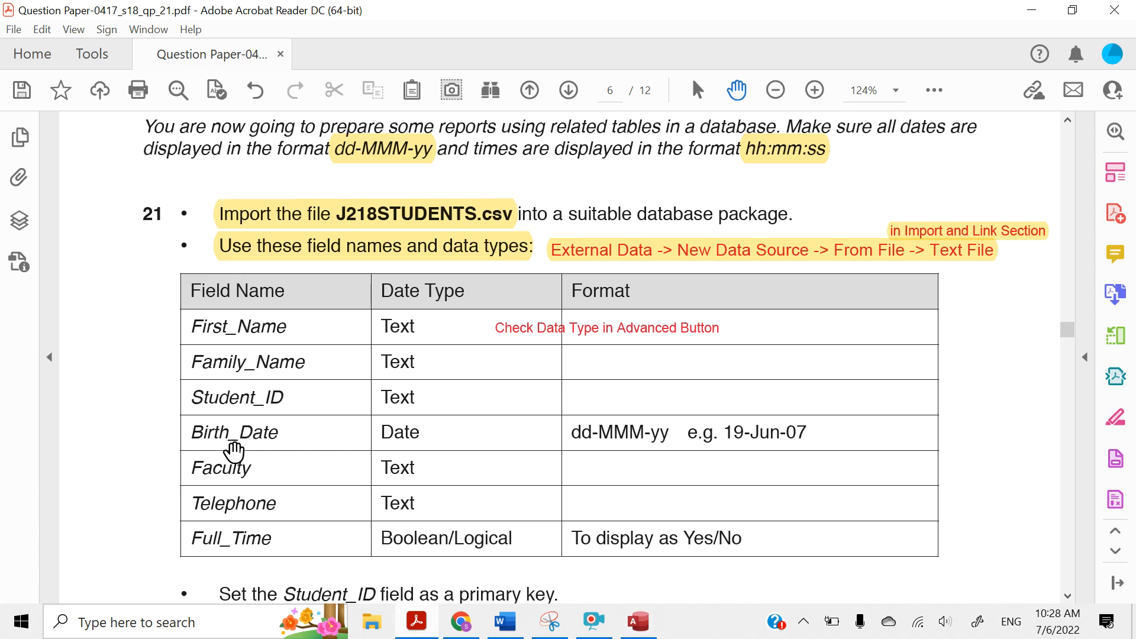
pyautogui.moveTo(380, 433); pyautogui.dragTo(420, 434)
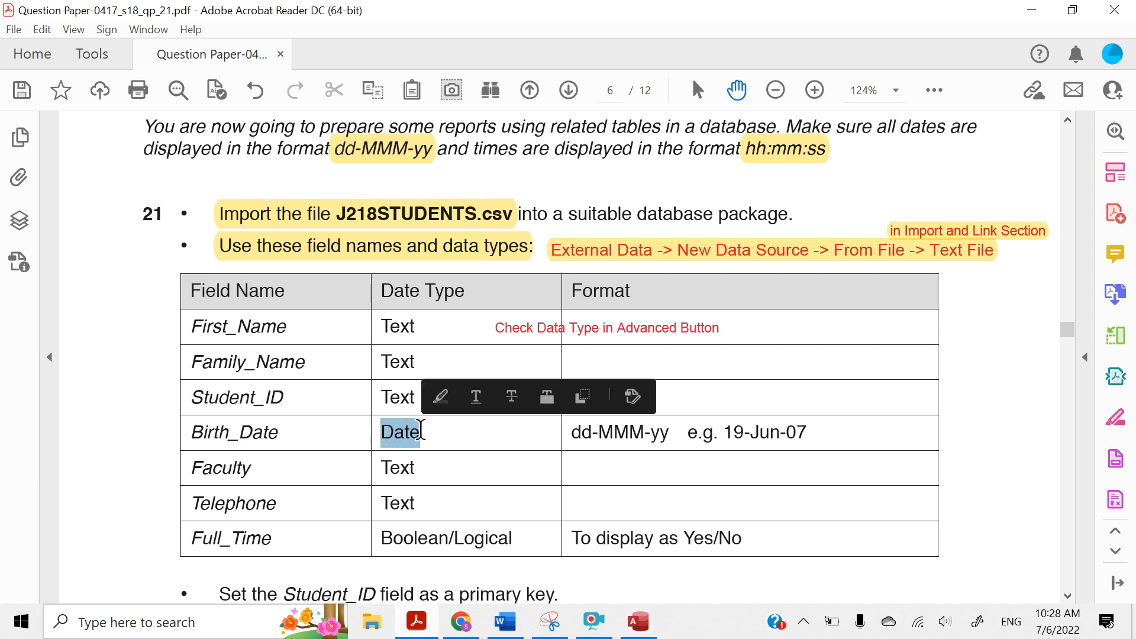
pyautogui.click(440, 400)
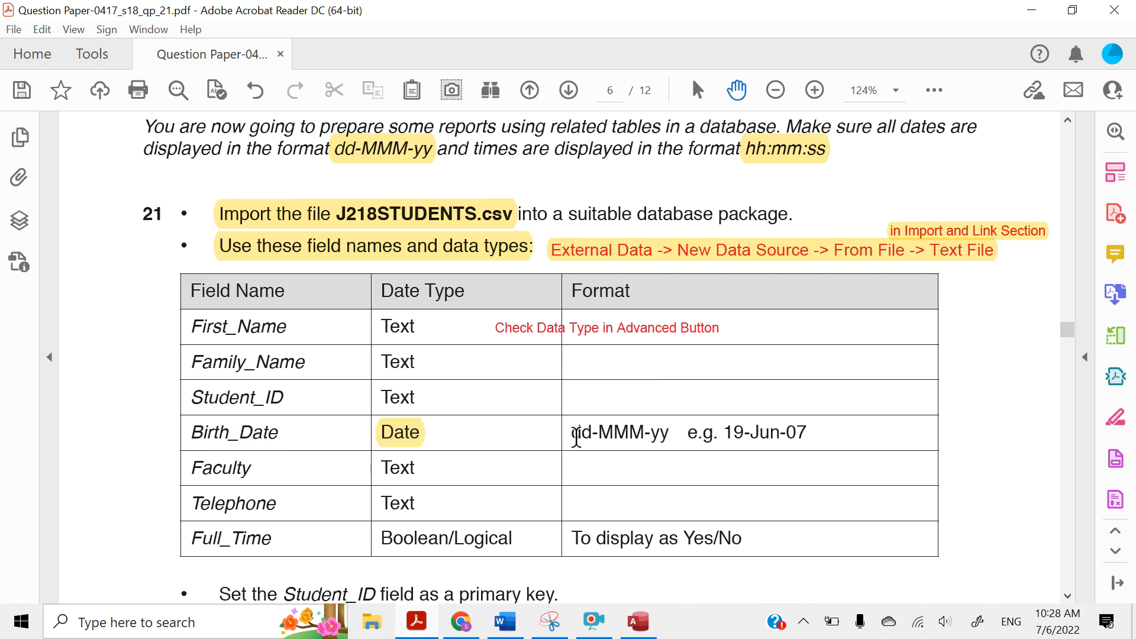
pyautogui.moveTo(577, 436); pyautogui.dragTo(671, 442)
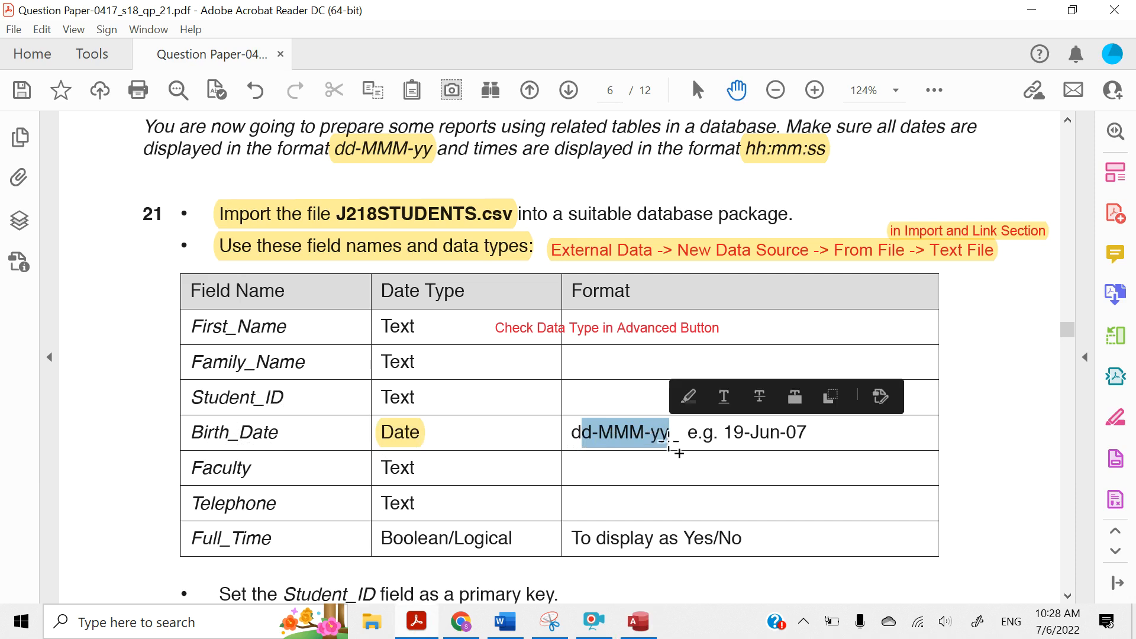
pyautogui.click(689, 398)
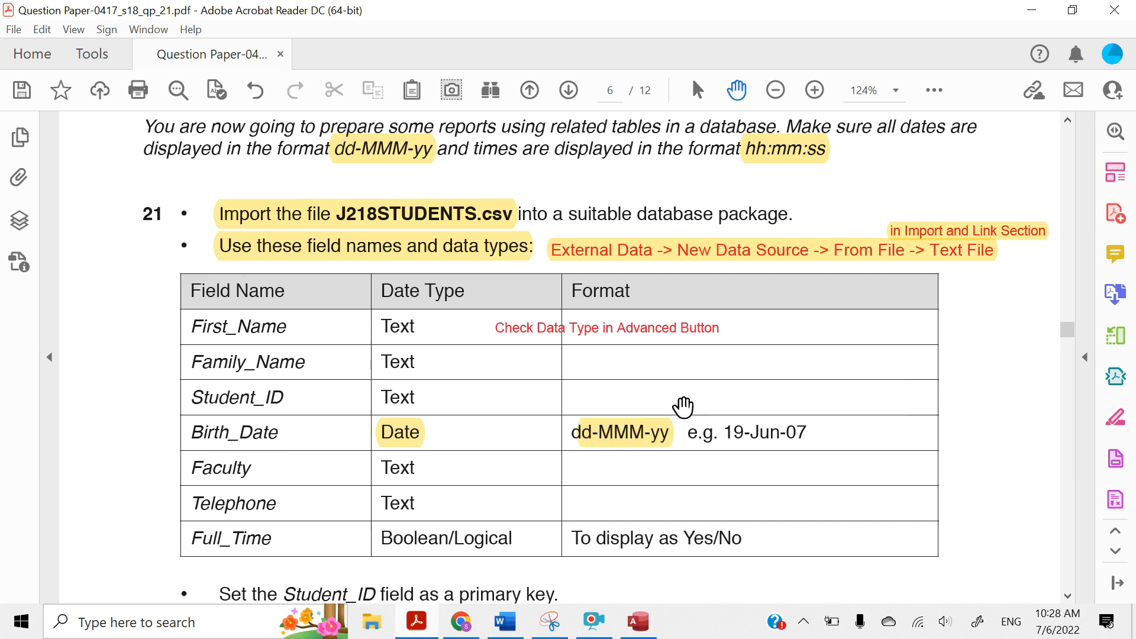
# Switch back to Access and check the Birth_Date data type and the date order options in the import specification, keeping DMY
pyautogui.click(638, 622)
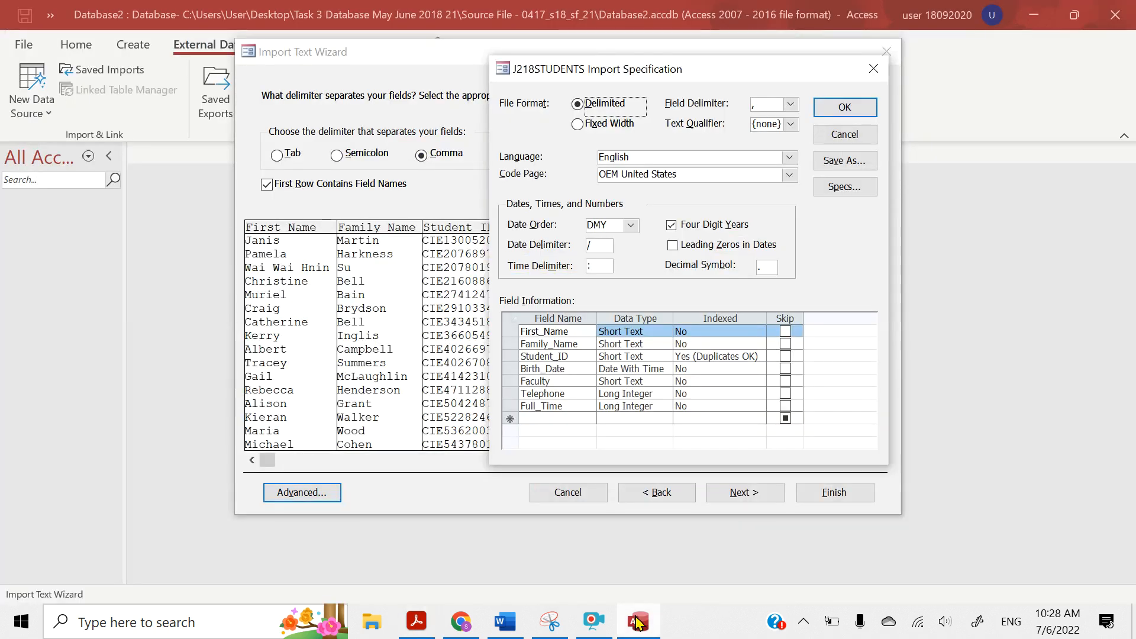
pyautogui.click(606, 369)
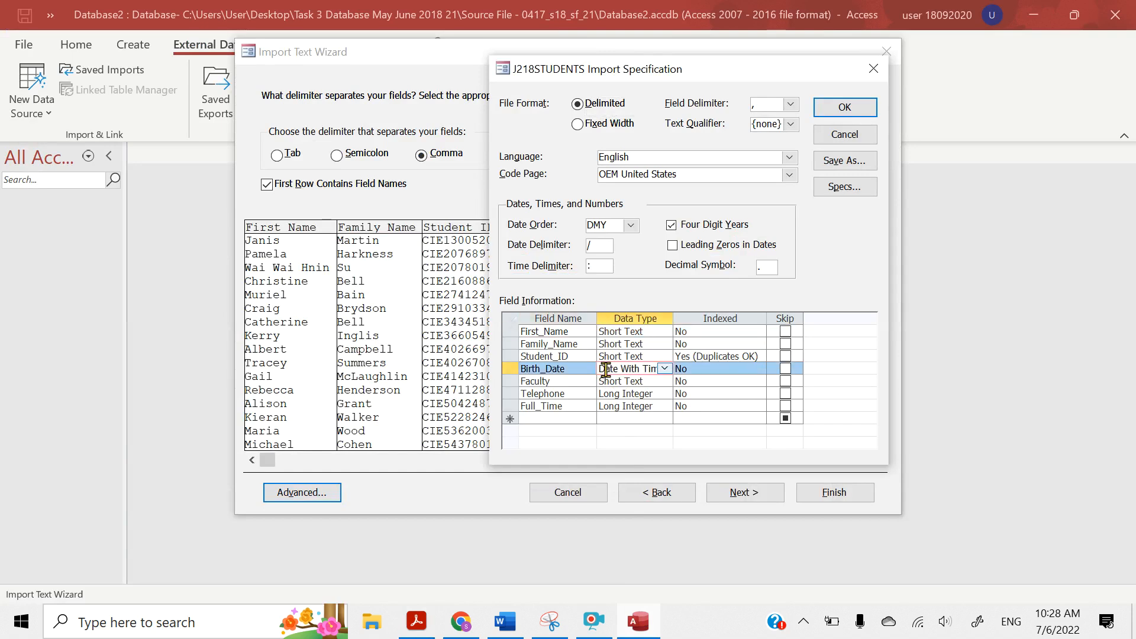
pyautogui.click(631, 226)
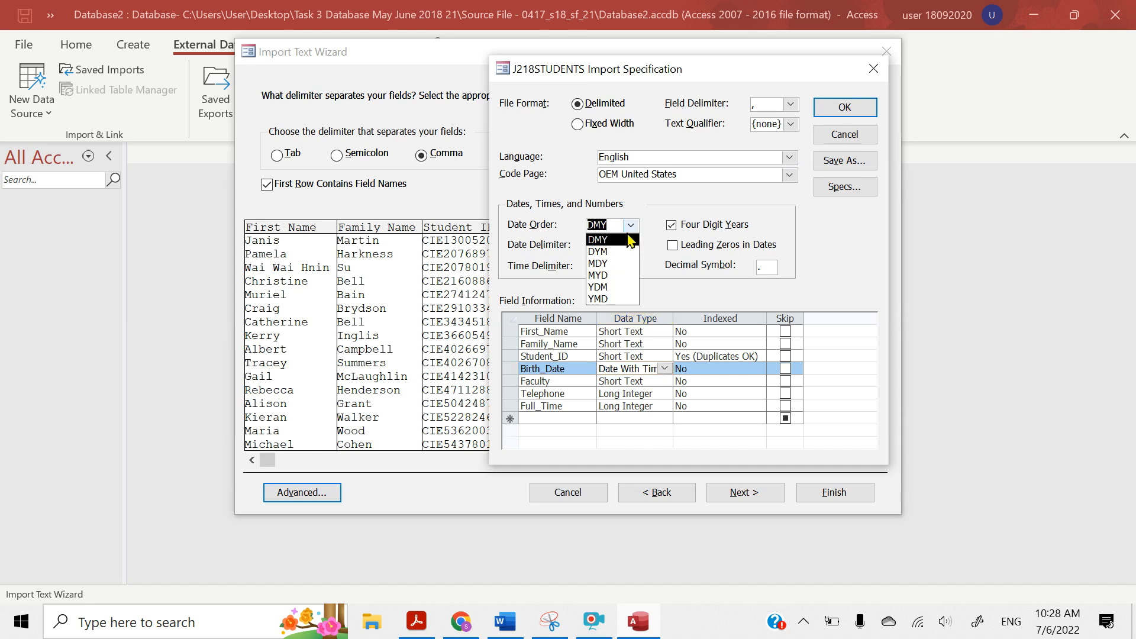
pyautogui.click(631, 232)
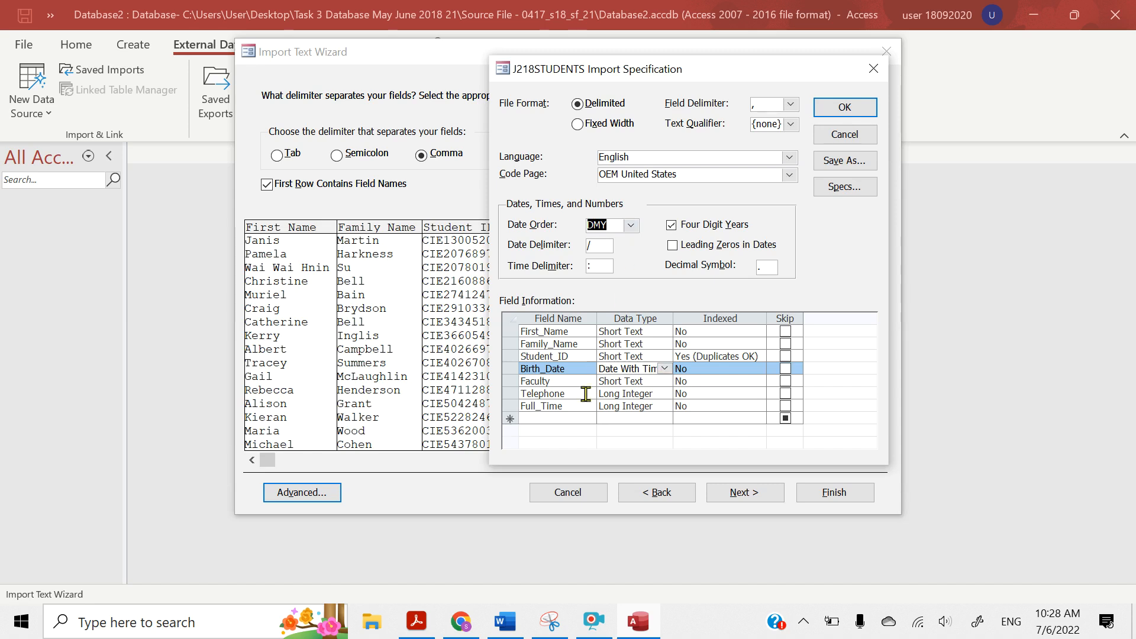
# Switch to the question paper in Acrobat Reader and highlight the Faculty entry "Text" together with the Telephone field name and its "Text" entry
pyautogui.click(419, 630)
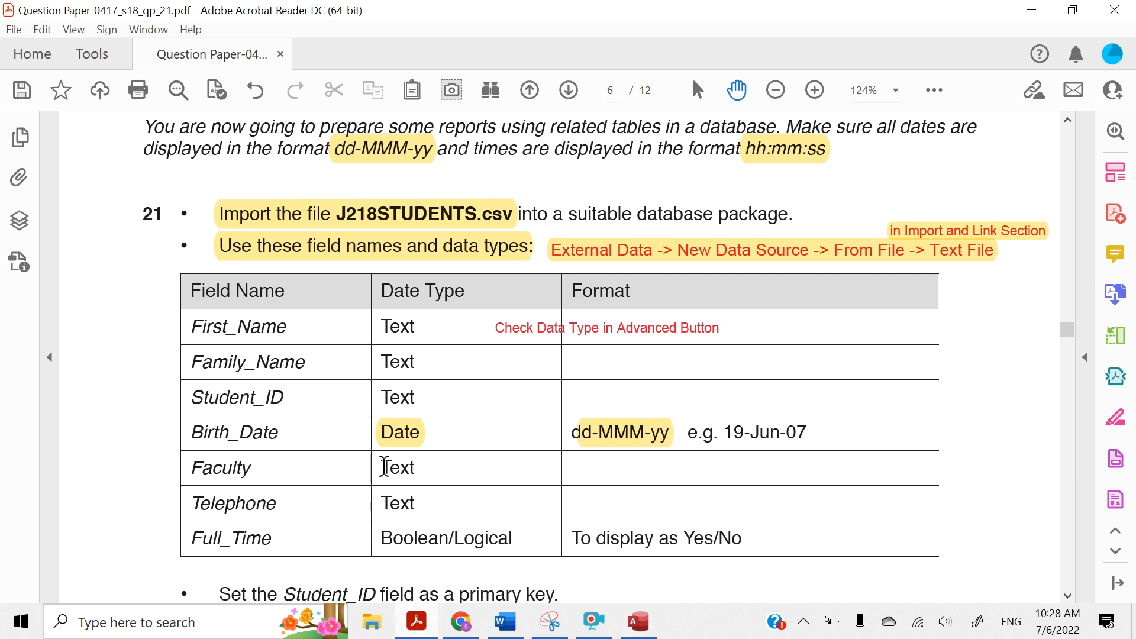
pyautogui.moveTo(385, 466); pyautogui.dragTo(414, 502)
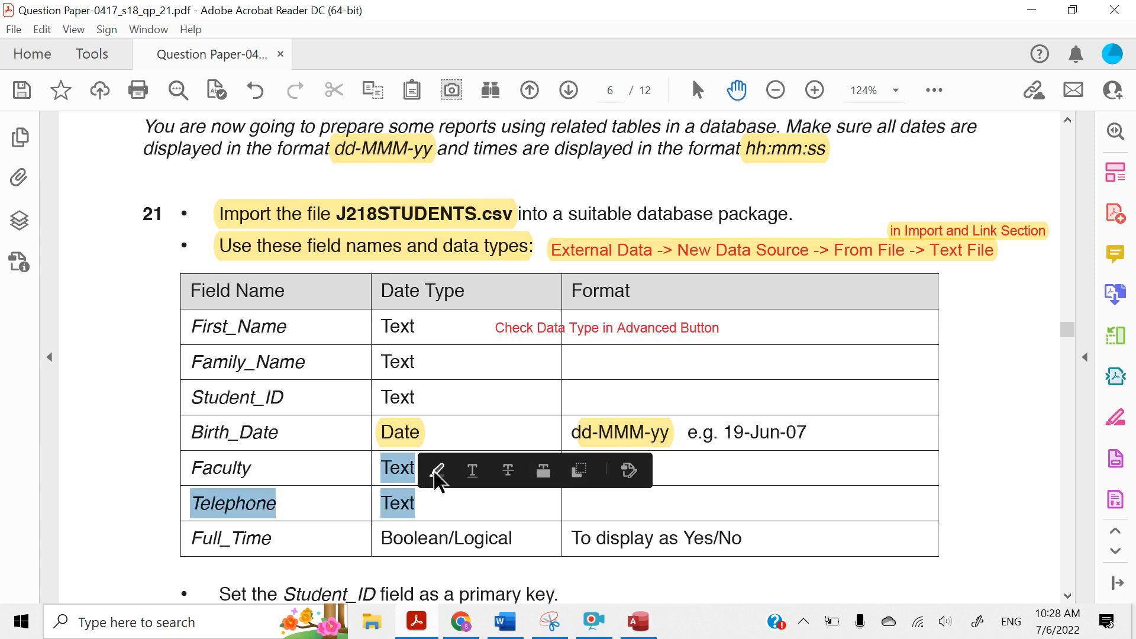
pyautogui.click(437, 474)
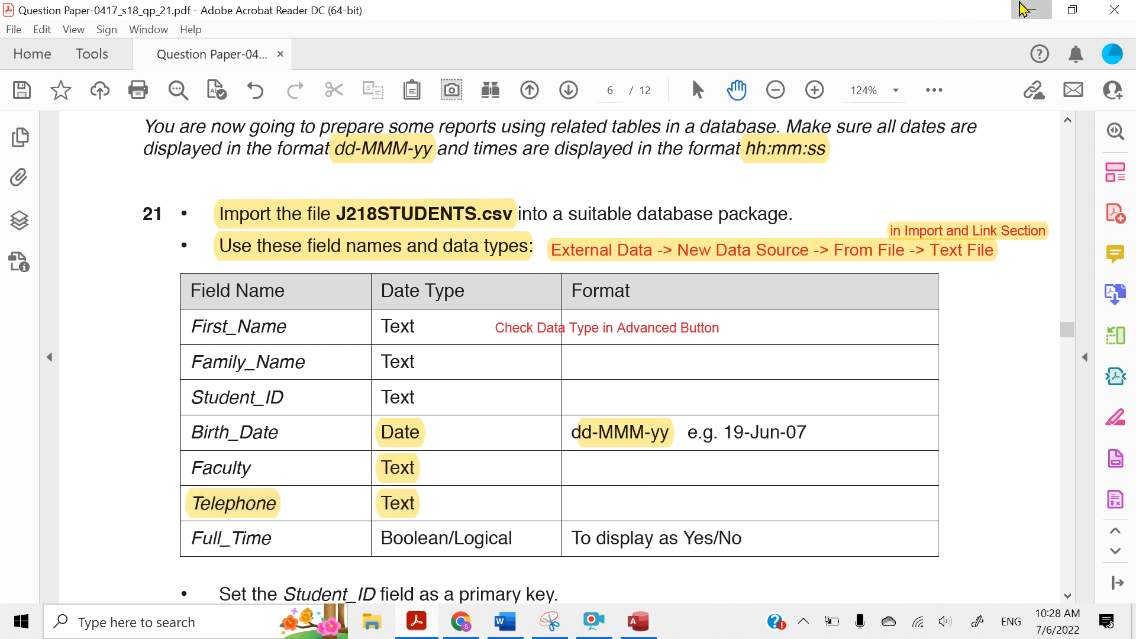
# Switch back to Access and set the Telephone field's data type to Long Text in the import specification
pyautogui.click(1021, 4)
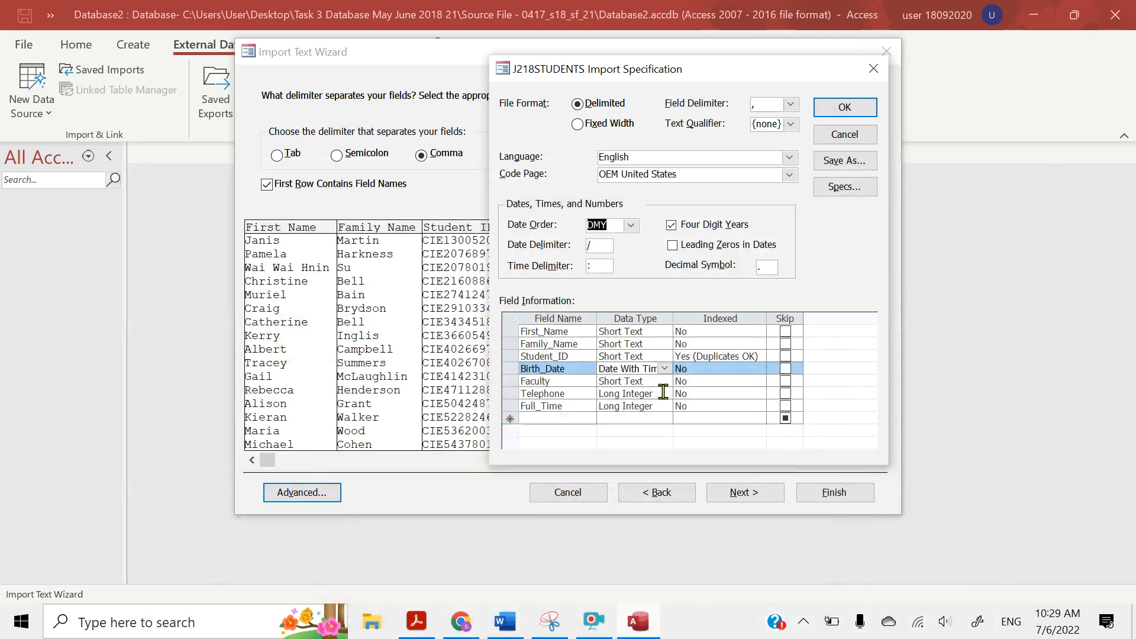
pyautogui.click(612, 394)
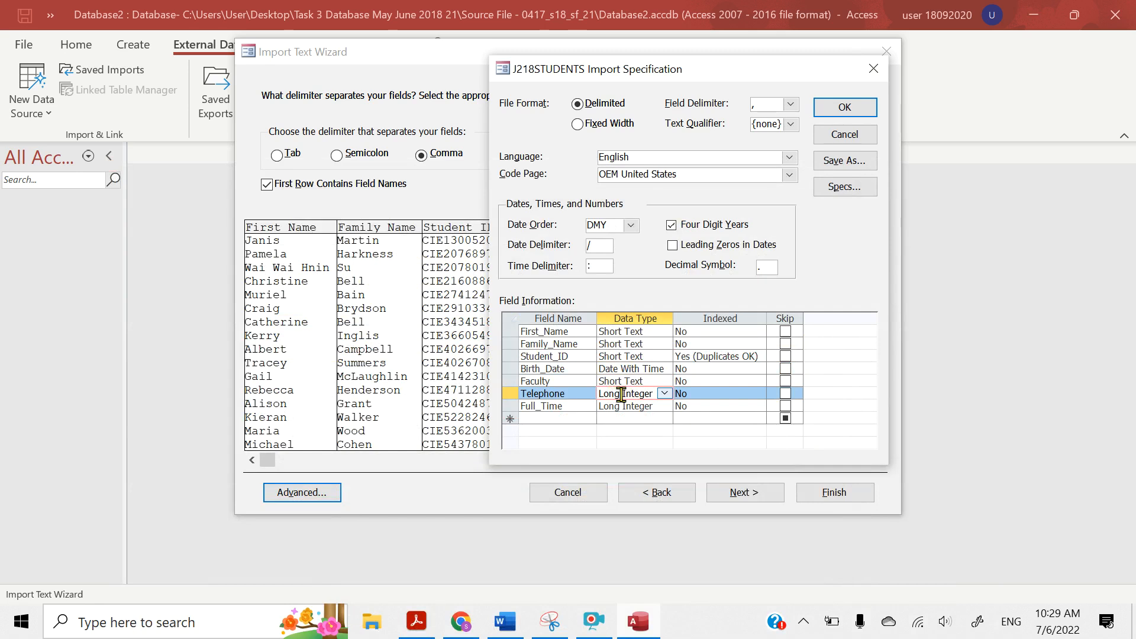
pyautogui.click(664, 395)
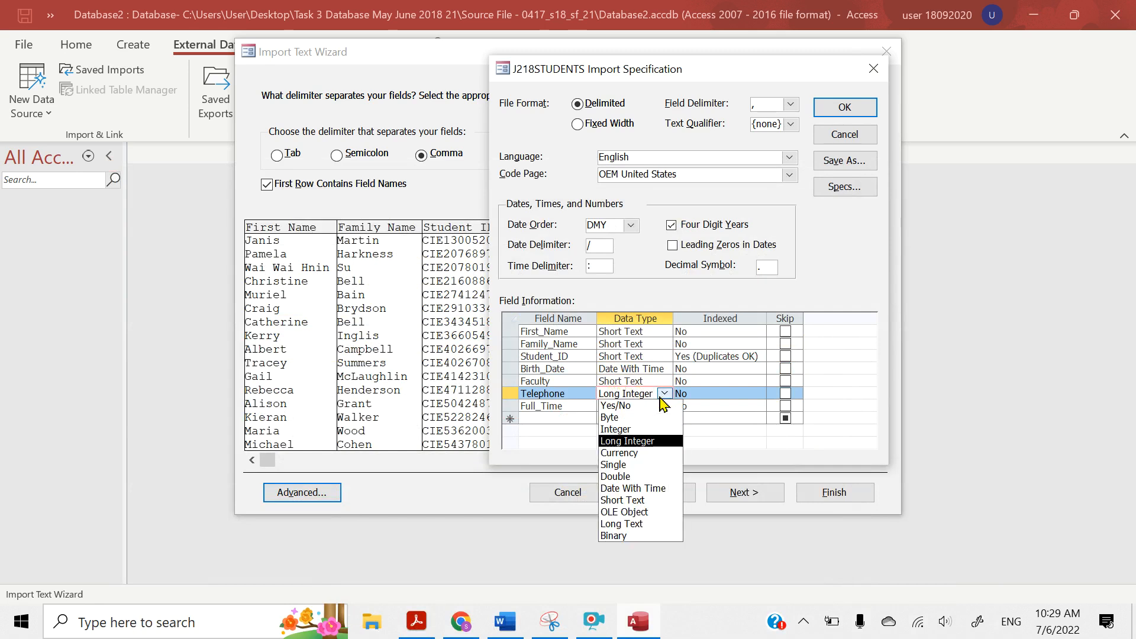
pyautogui.click(634, 524)
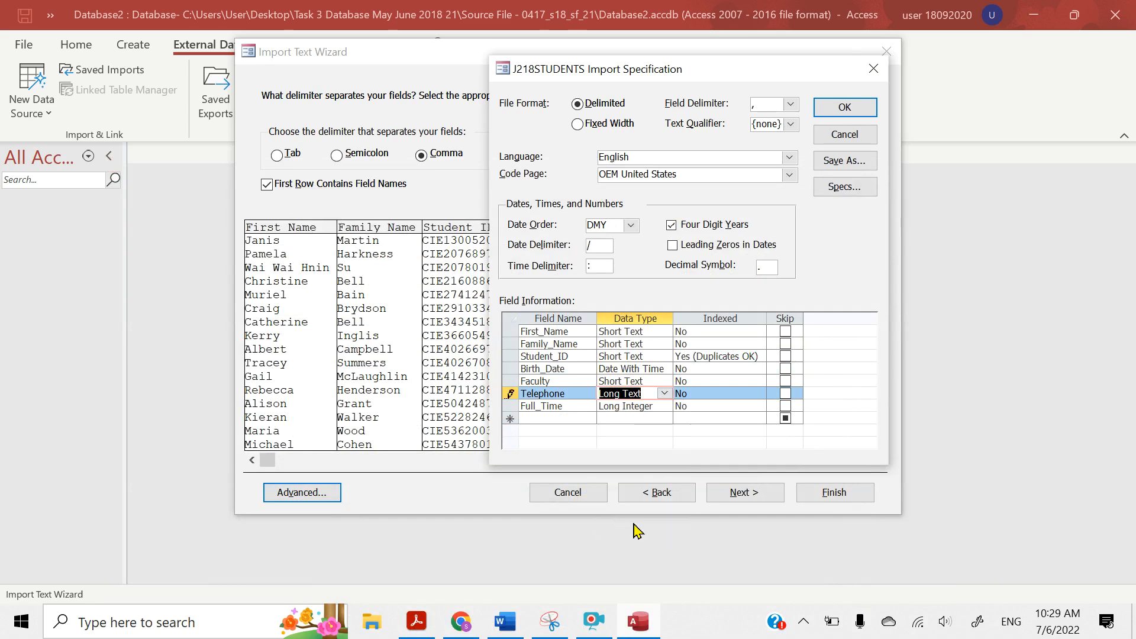
# Switch to the question paper in Acrobat Reader and highlight the Full_Time data type "Boolean/Logical"
pyautogui.click(419, 630)
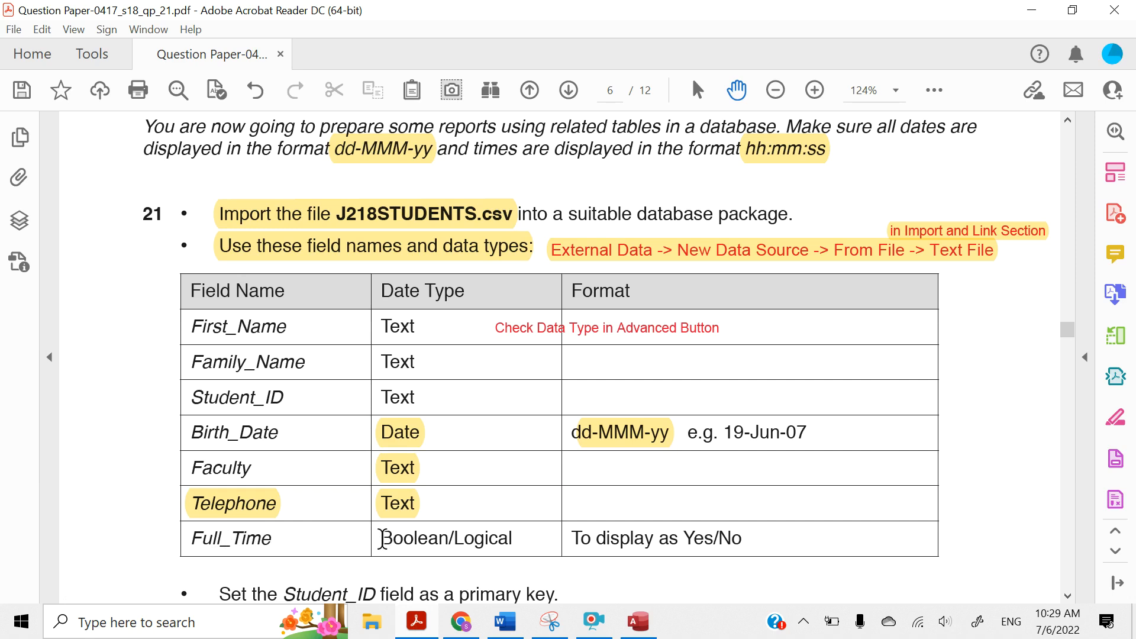
pyautogui.moveTo(382, 539); pyautogui.dragTo(511, 541)
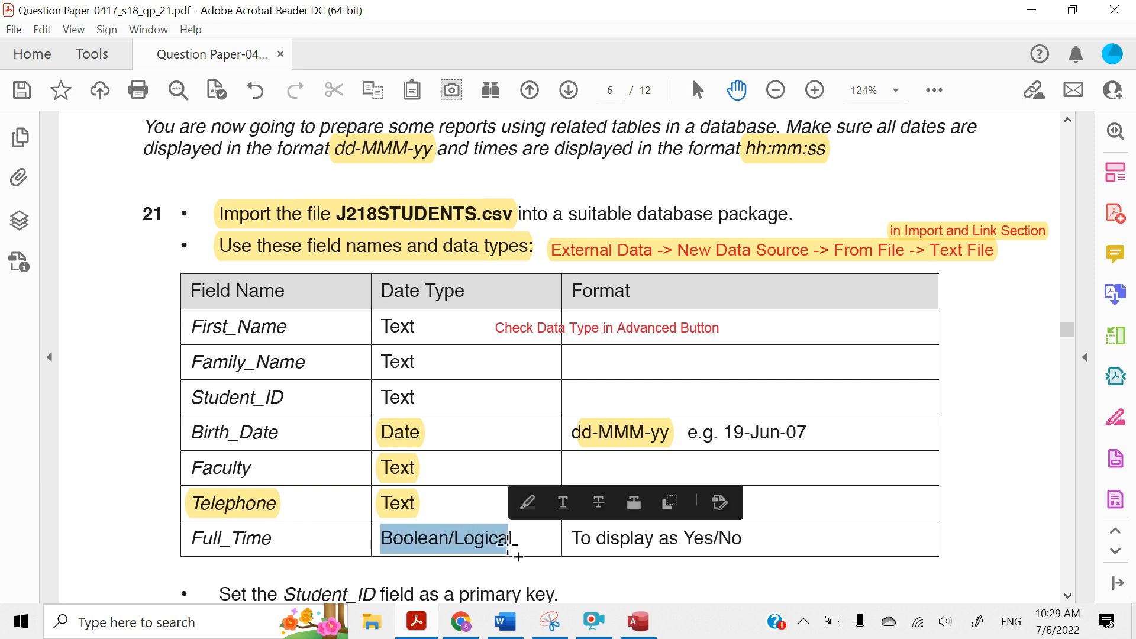
pyautogui.click(528, 506)
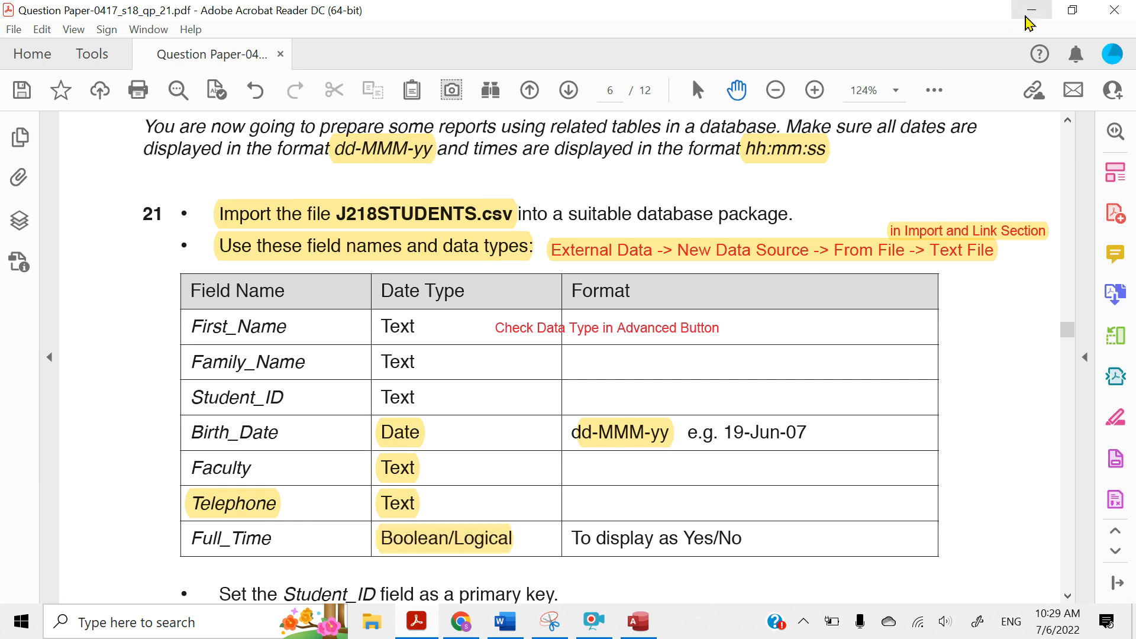
# Switch back to Access and set the Full_Time field's data type to Yes/No in the import specification
pyautogui.click(1030, 12)
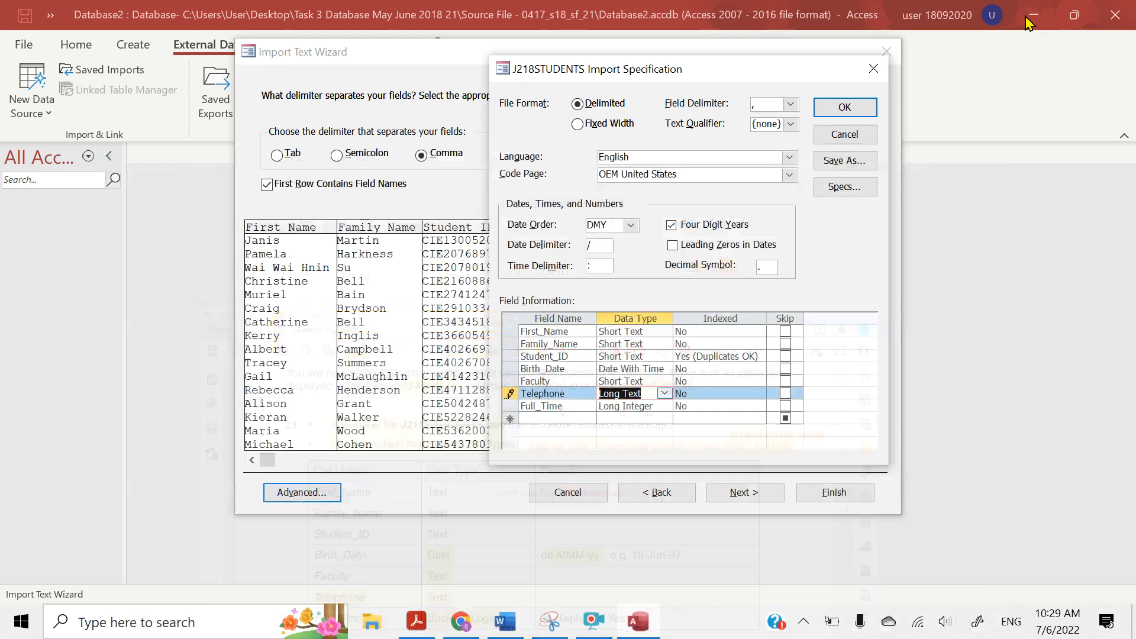
pyautogui.click(646, 407)
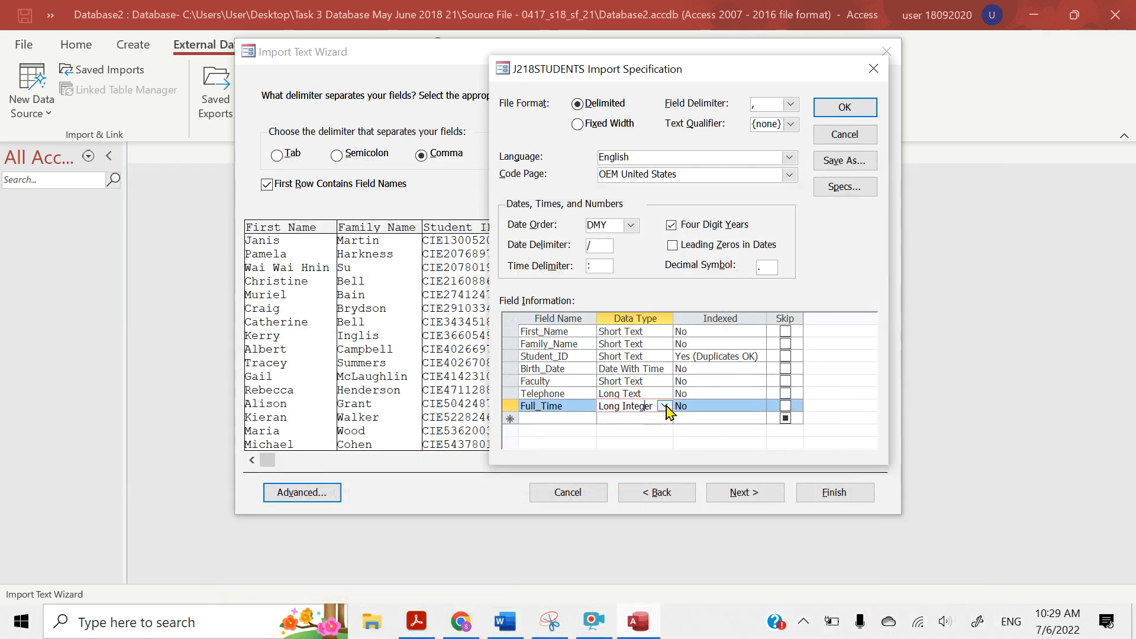
pyautogui.click(665, 406)
pyautogui.click(635, 417)
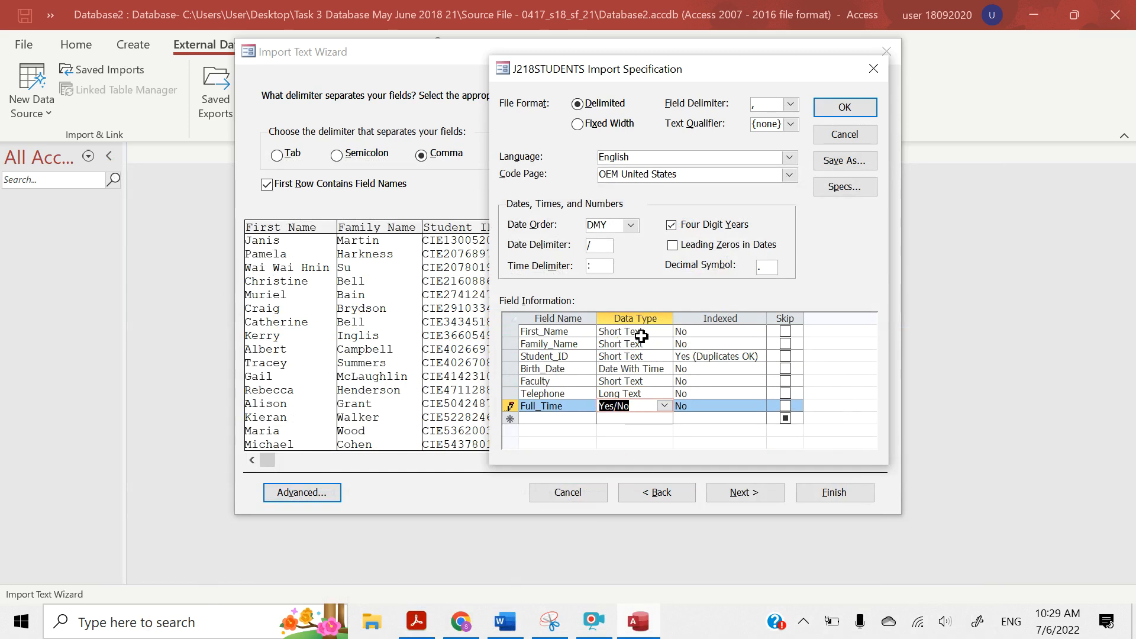
# Accept the import specification and advance the wizard past the field options to the primary key choice
pyautogui.click(836, 108)
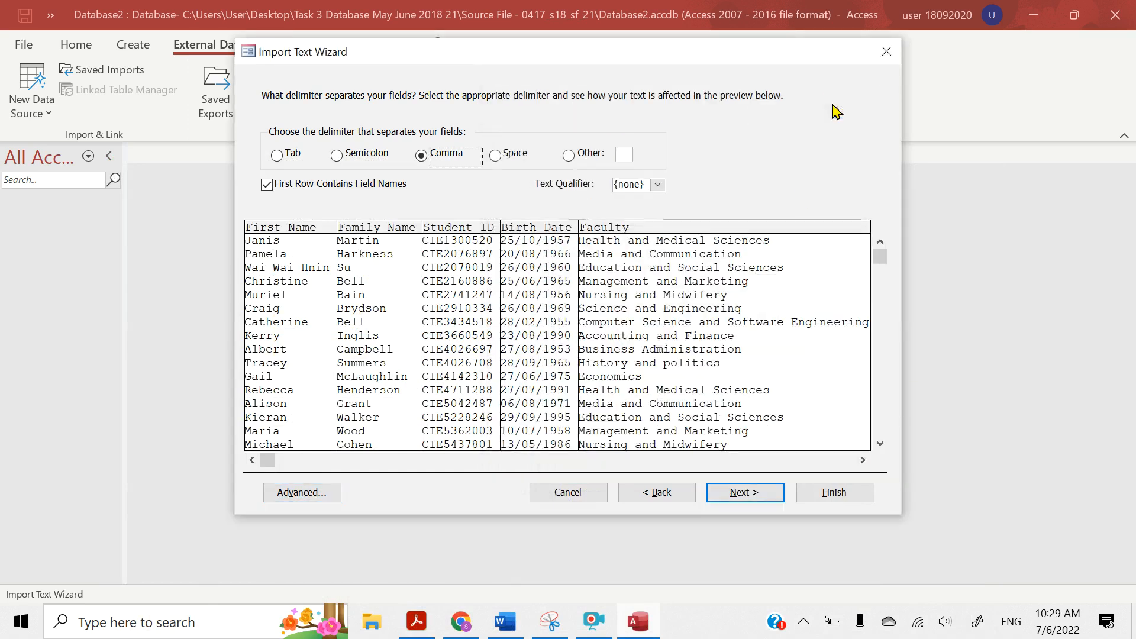
pyautogui.click(734, 493)
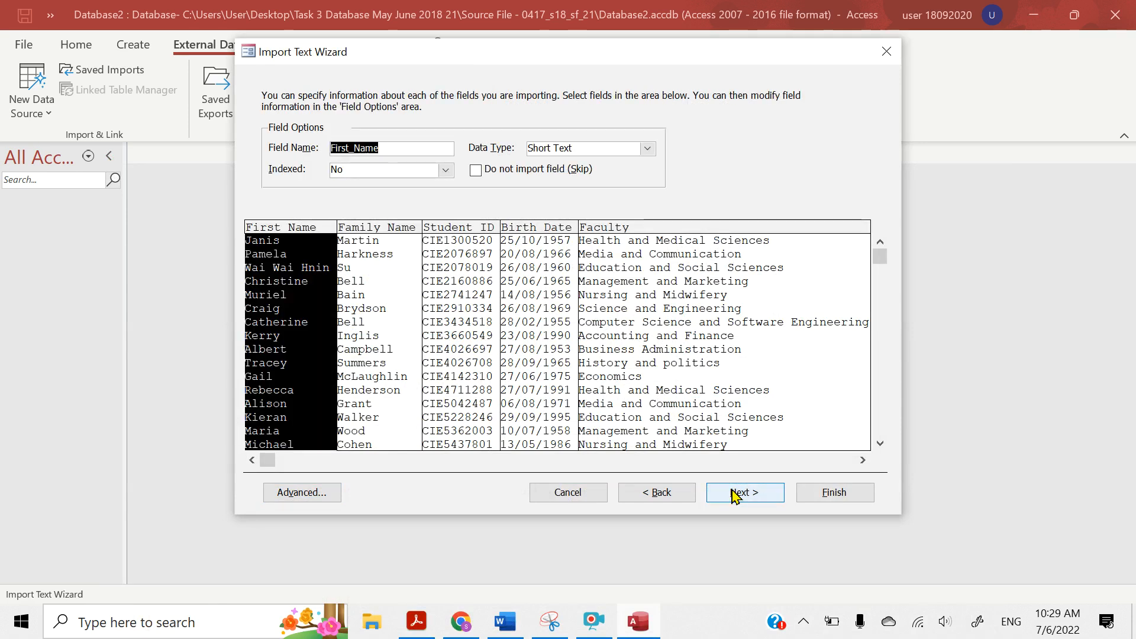
pyautogui.click(735, 493)
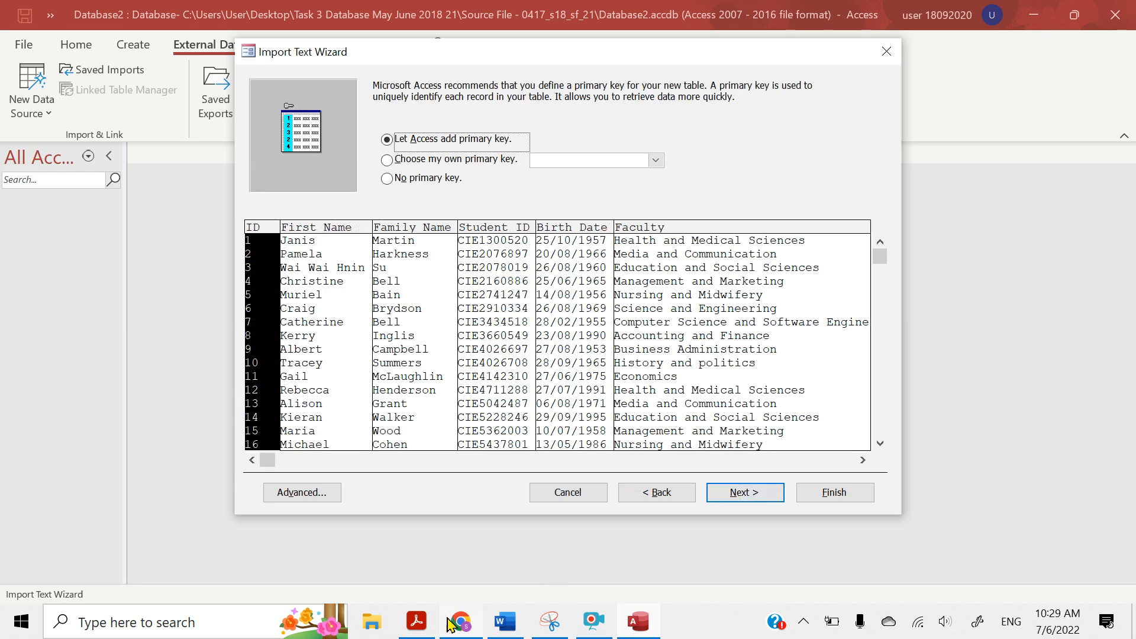
# Switch to the question paper in Acrobat Reader and highlight "Student_ID" in the primary key instruction below the field table
pyautogui.click(406, 630)
pyautogui.scroll(-4, 312, 482)
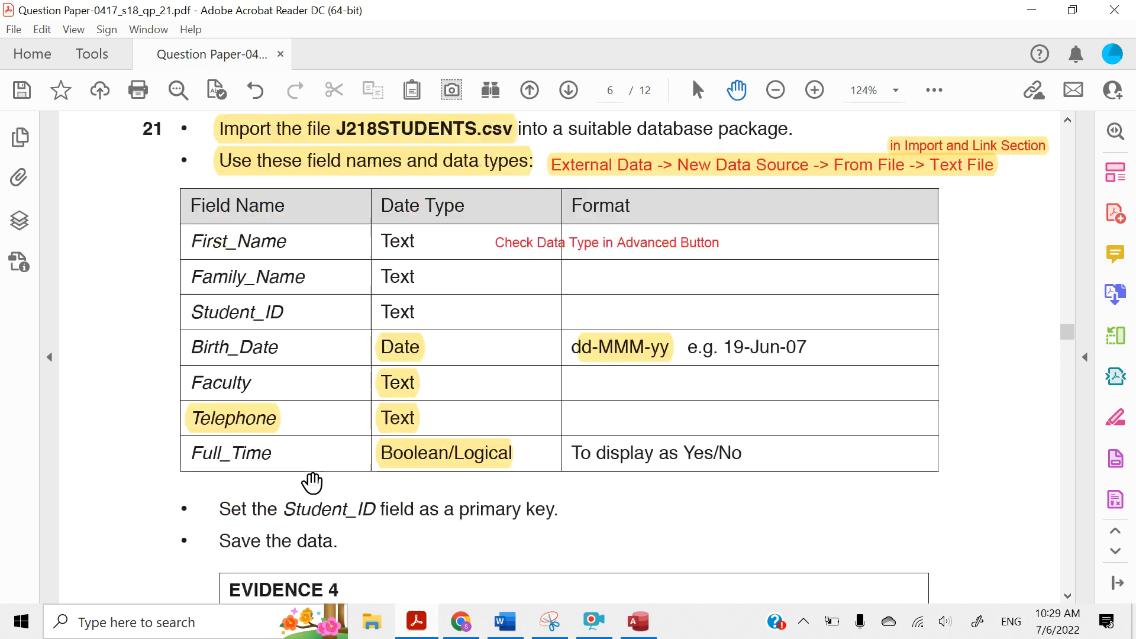
pyautogui.scroll(-1, 312, 481)
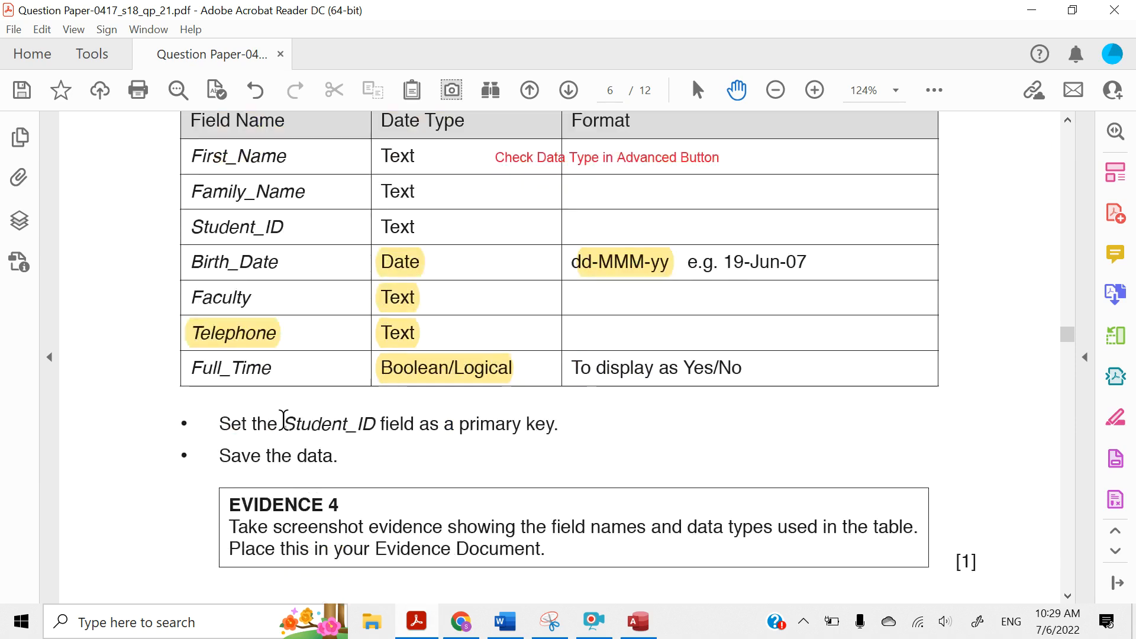
pyautogui.moveTo(283, 421); pyautogui.dragTo(379, 421)
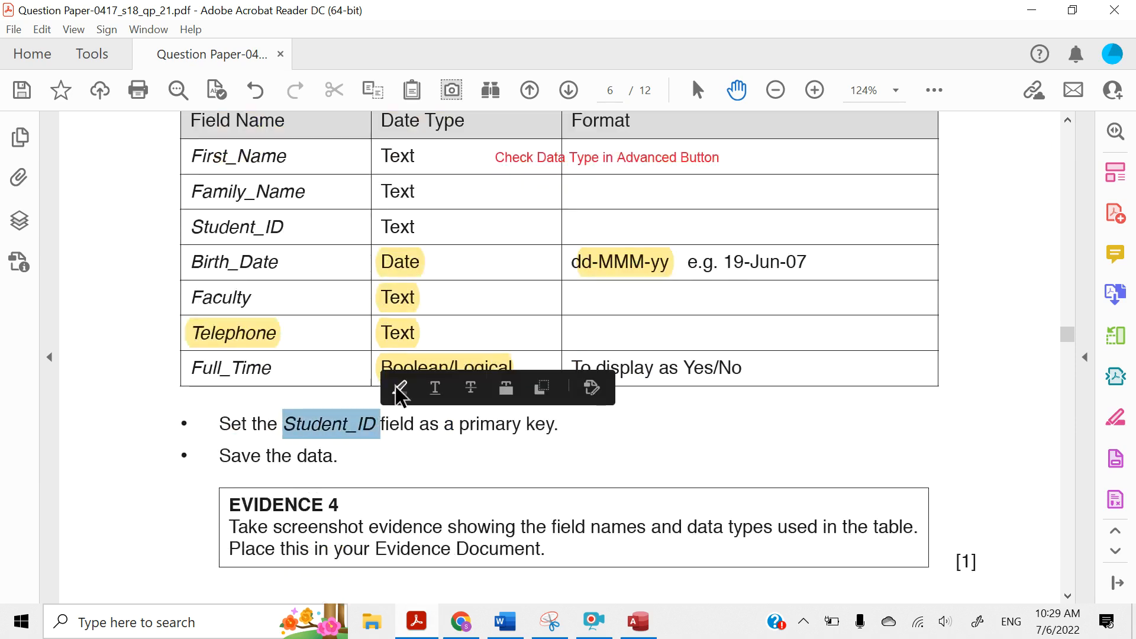
pyautogui.click(400, 389)
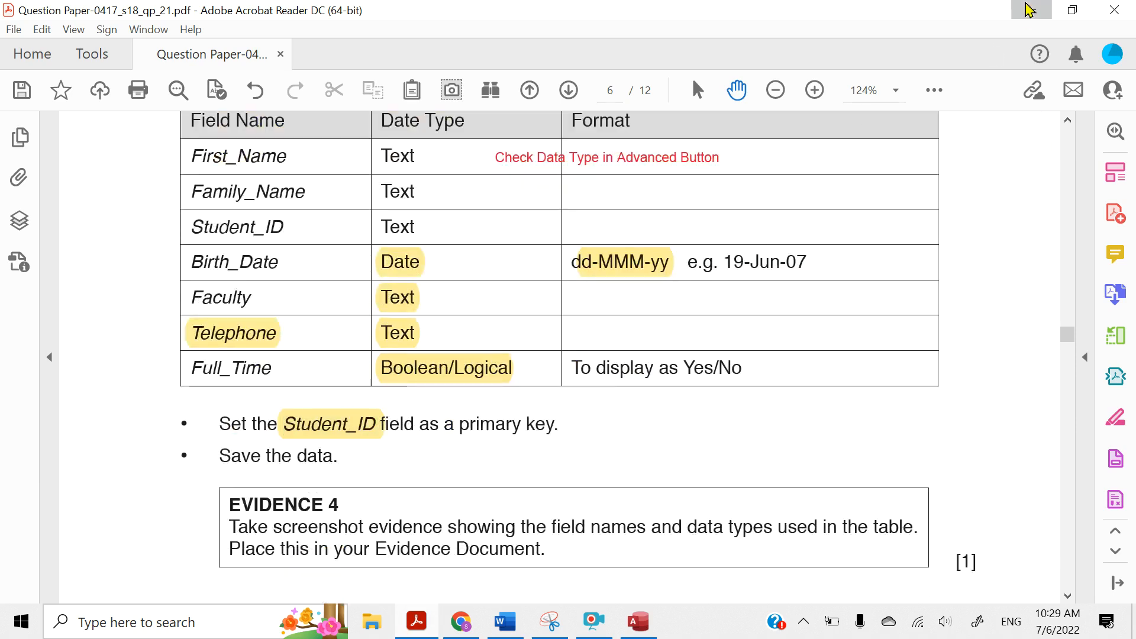
# Switch back to Access, choose Student_ID as the table's own primary key and proceed to the wizard's final page
pyautogui.click(1031, 10)
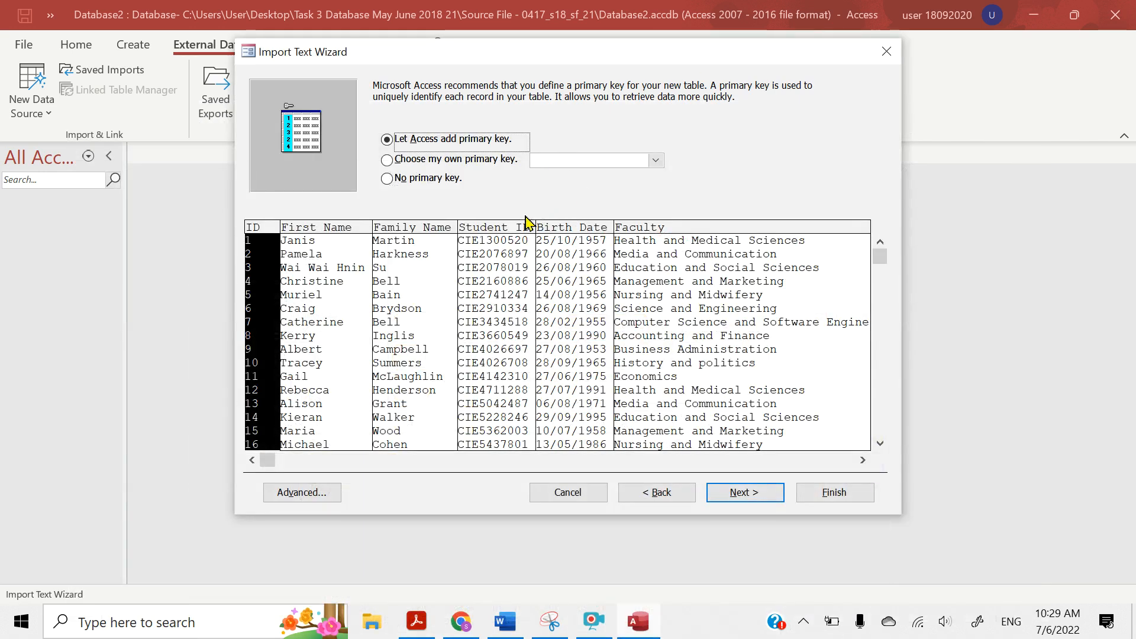
pyautogui.click(572, 165)
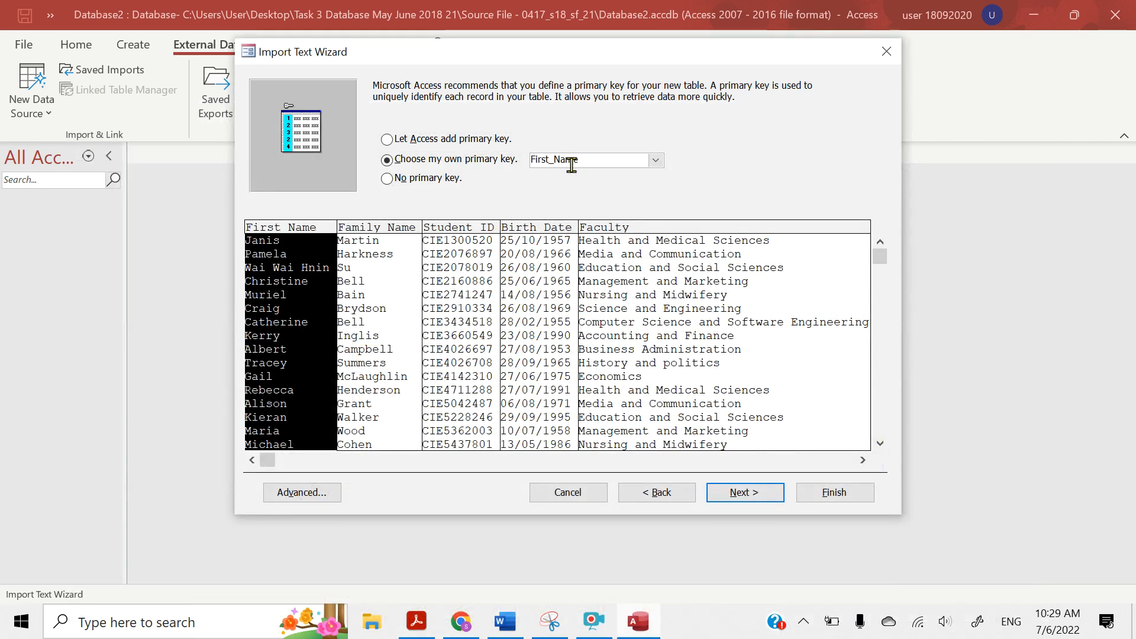
pyautogui.click(656, 160)
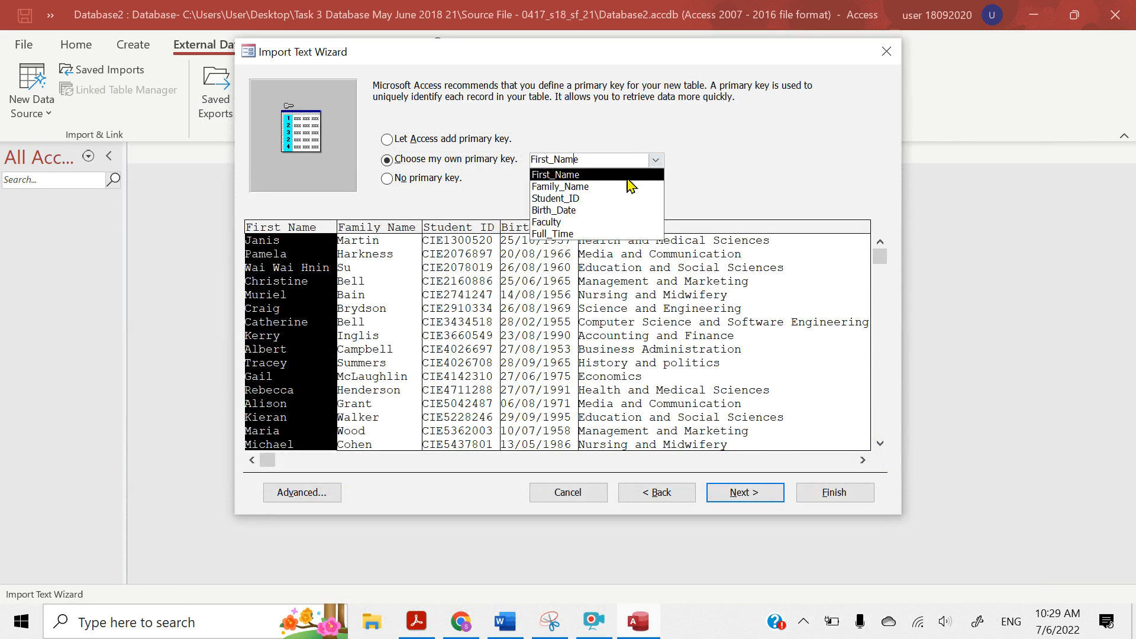
pyautogui.click(599, 199)
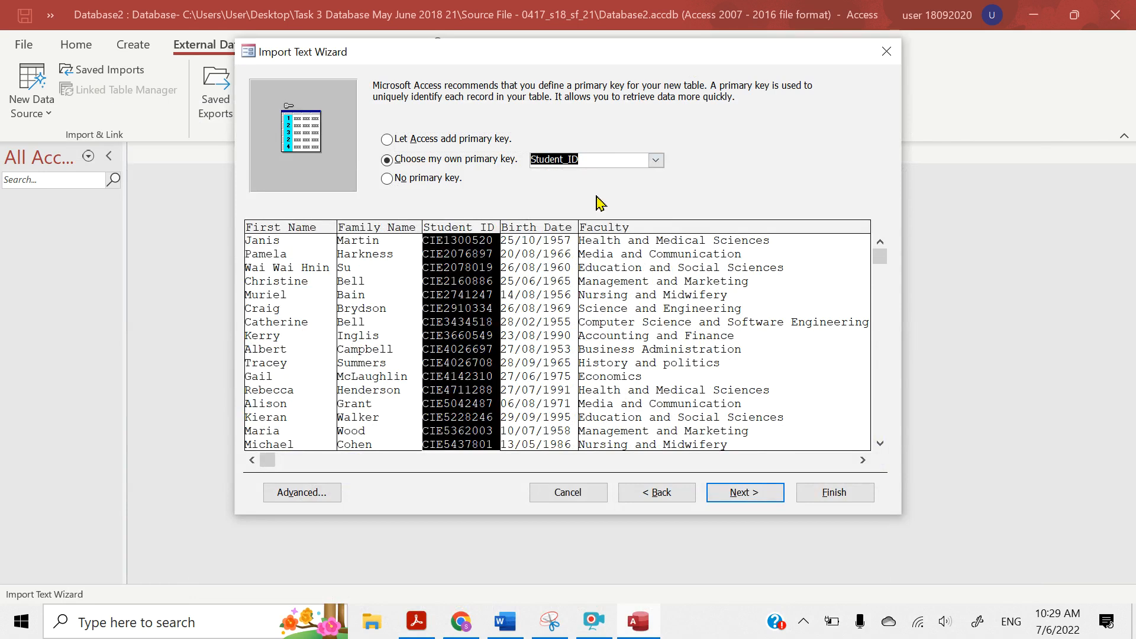
pyautogui.click(737, 494)
# Glance at the question paper, then finish the import into table J218STUDENTS without saving the import steps
pyautogui.click(417, 621)
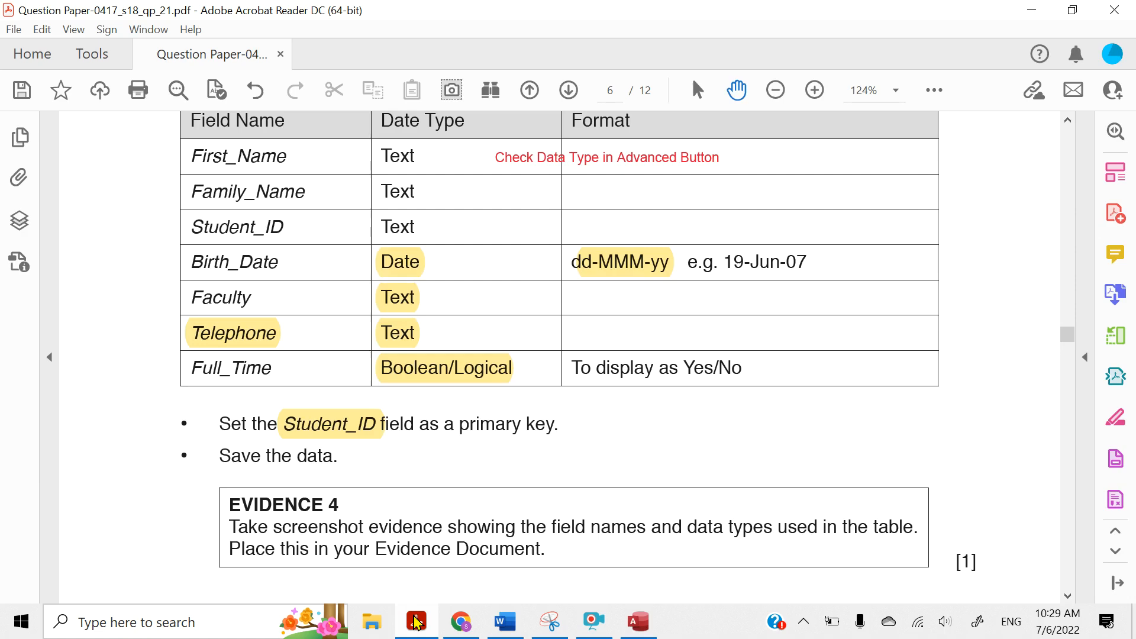
pyautogui.click(639, 622)
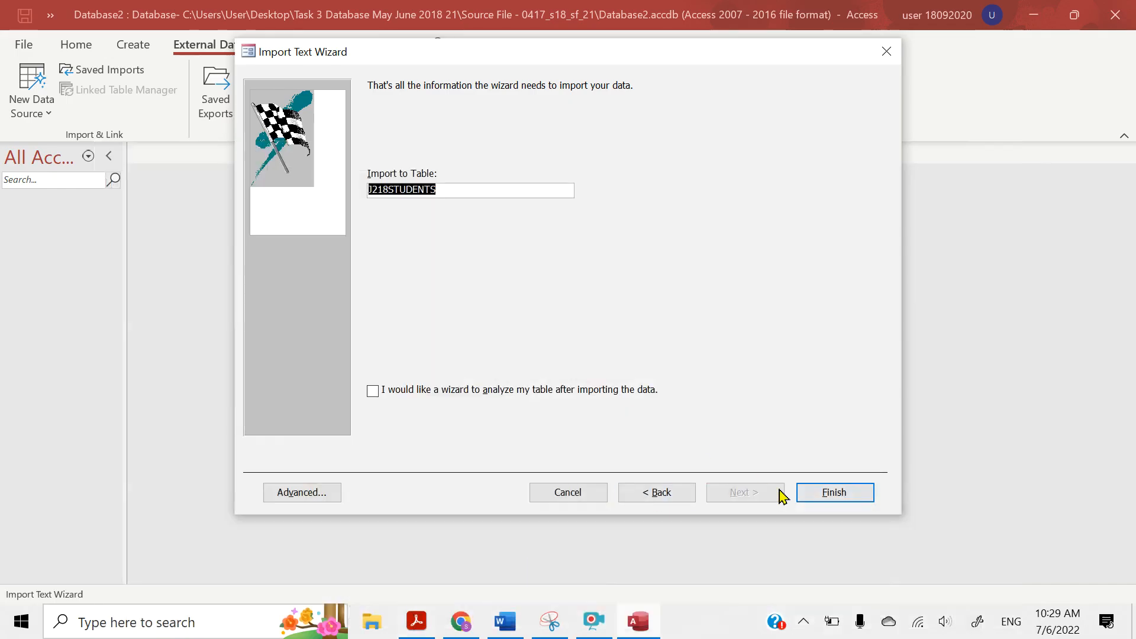
pyautogui.click(831, 492)
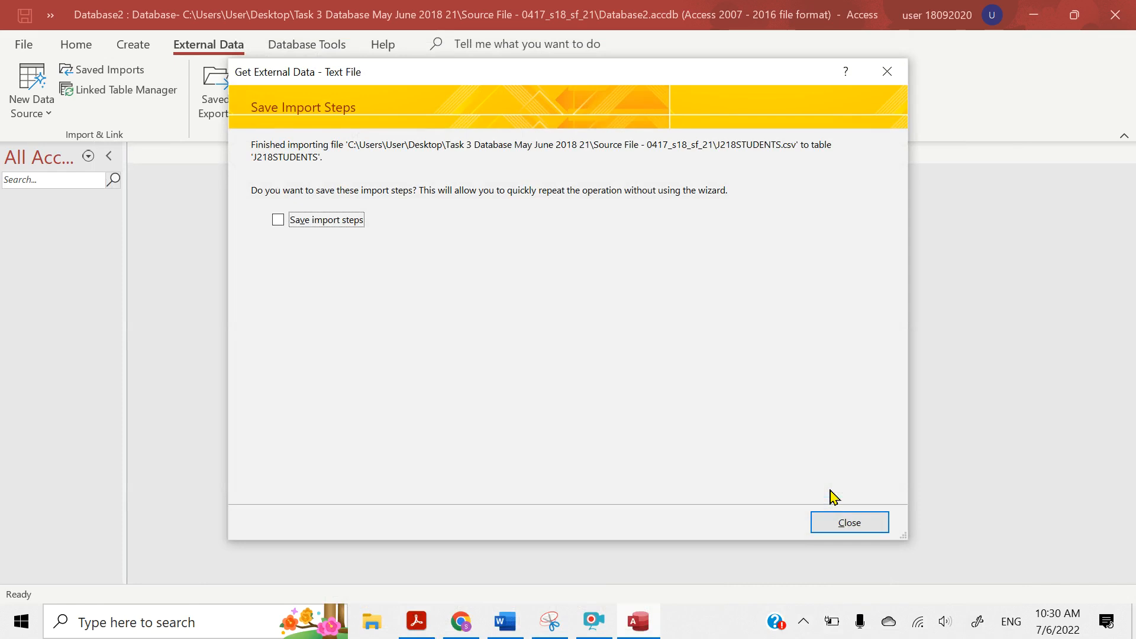
pyautogui.click(843, 521)
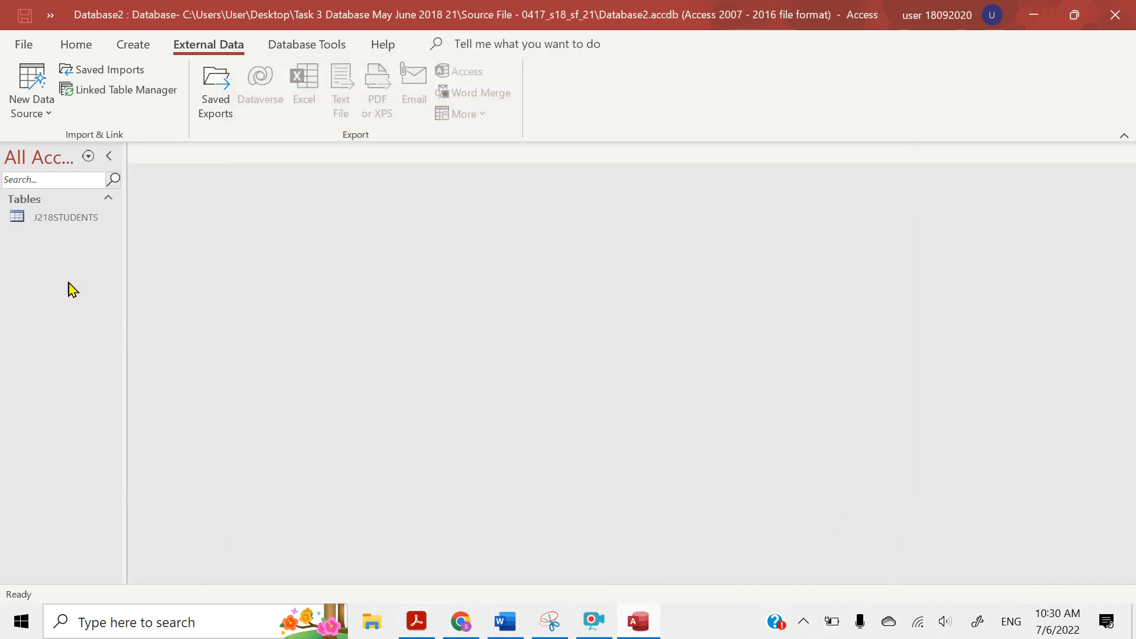
# Open the J218STUDENTS table, then review the Evidence 4 instruction and required field table in Acrobat Reader
pyautogui.doubleClick(53, 219)
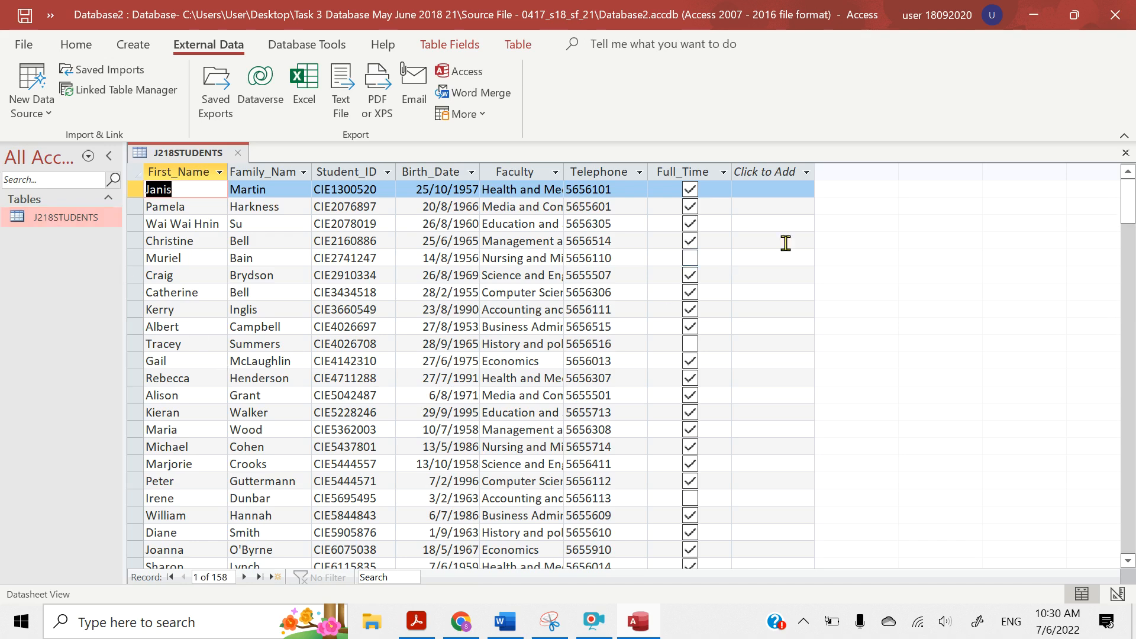
pyautogui.moveTo(1128, 198)
pyautogui.mouseDown()
pyautogui.moveTo(1130, 450)
pyautogui.moveTo(1134, 195)
pyautogui.mouseUp()
pyautogui.moveTo(403, 630)
pyautogui.click(464, 553)
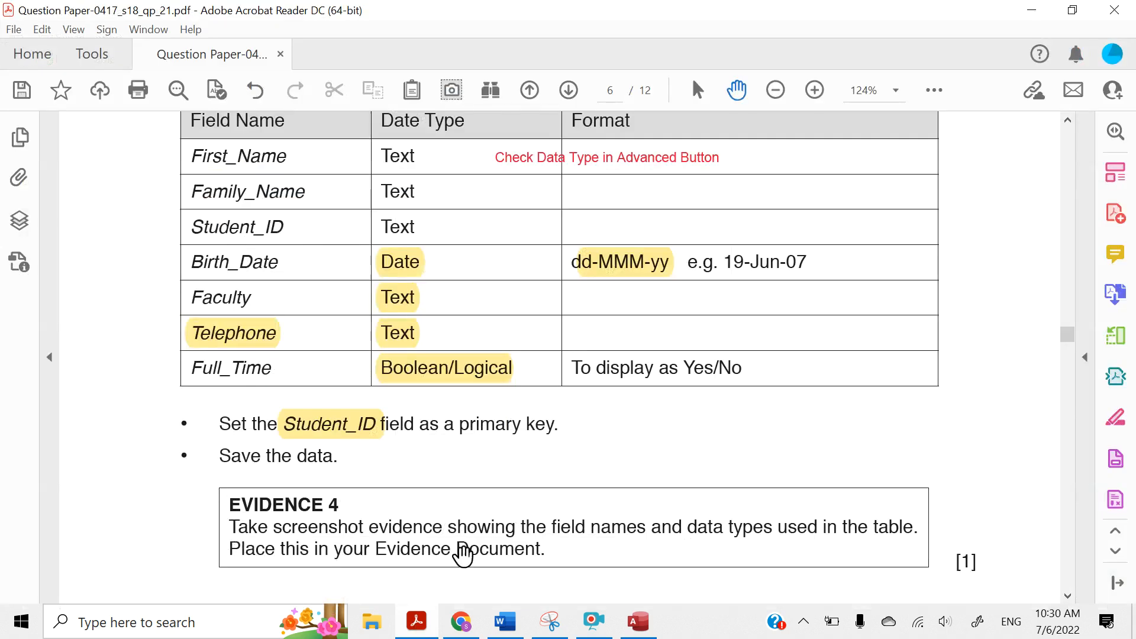
pyautogui.scroll(3, 624, 231)
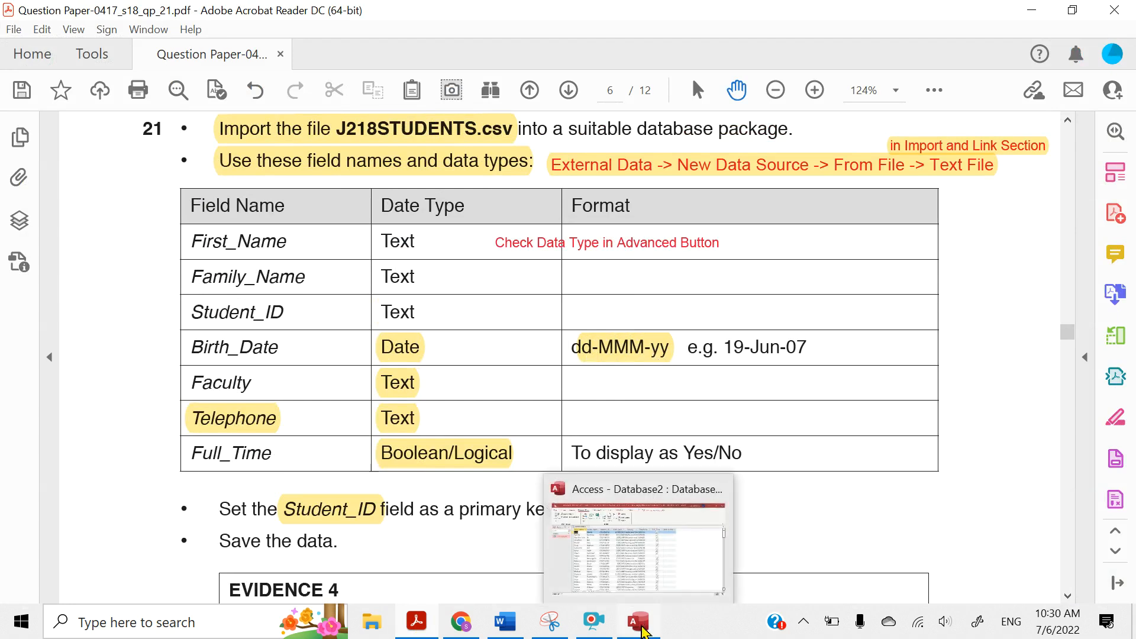
# Switch back to Access and show the J218STUDENTS table in Design View
pyautogui.click(634, 557)
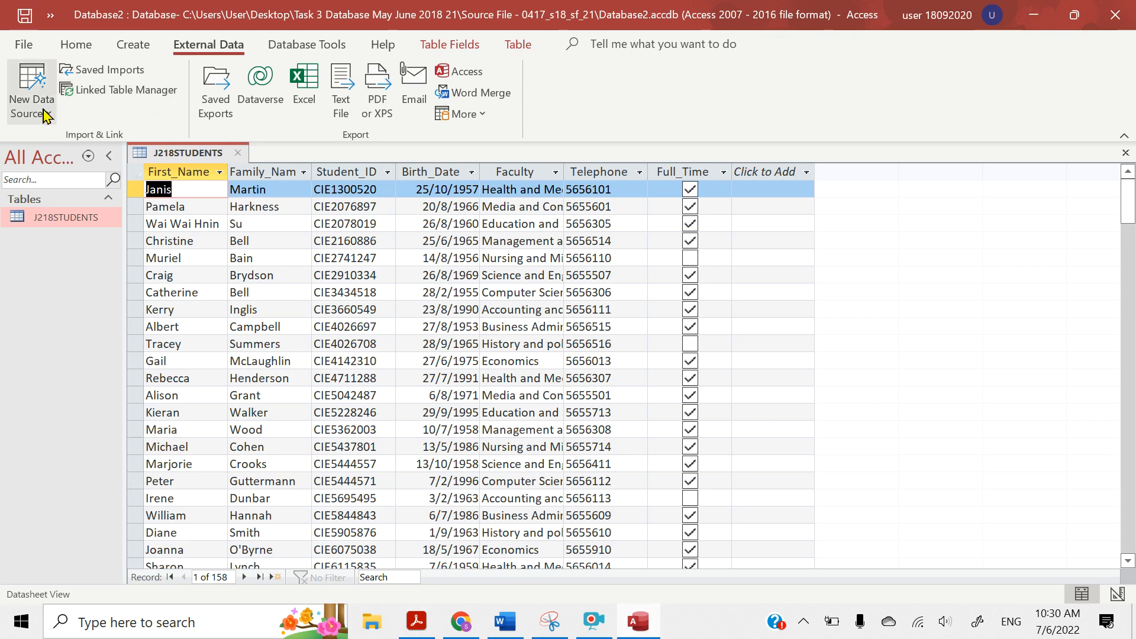
pyautogui.click(64, 46)
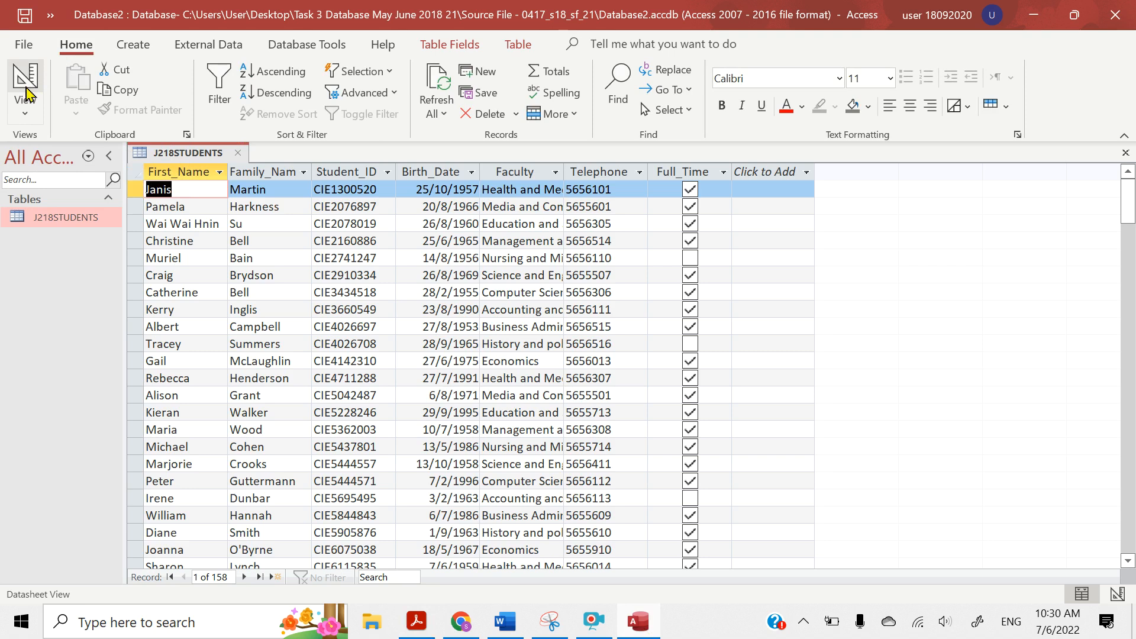
pyautogui.click(24, 119)
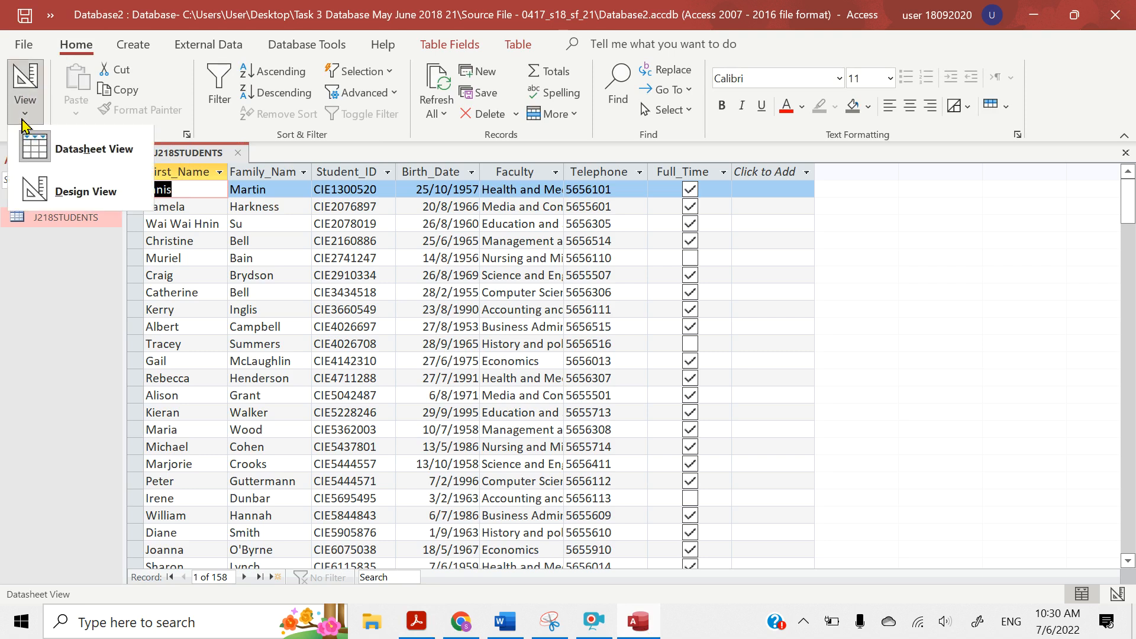
pyautogui.click(56, 193)
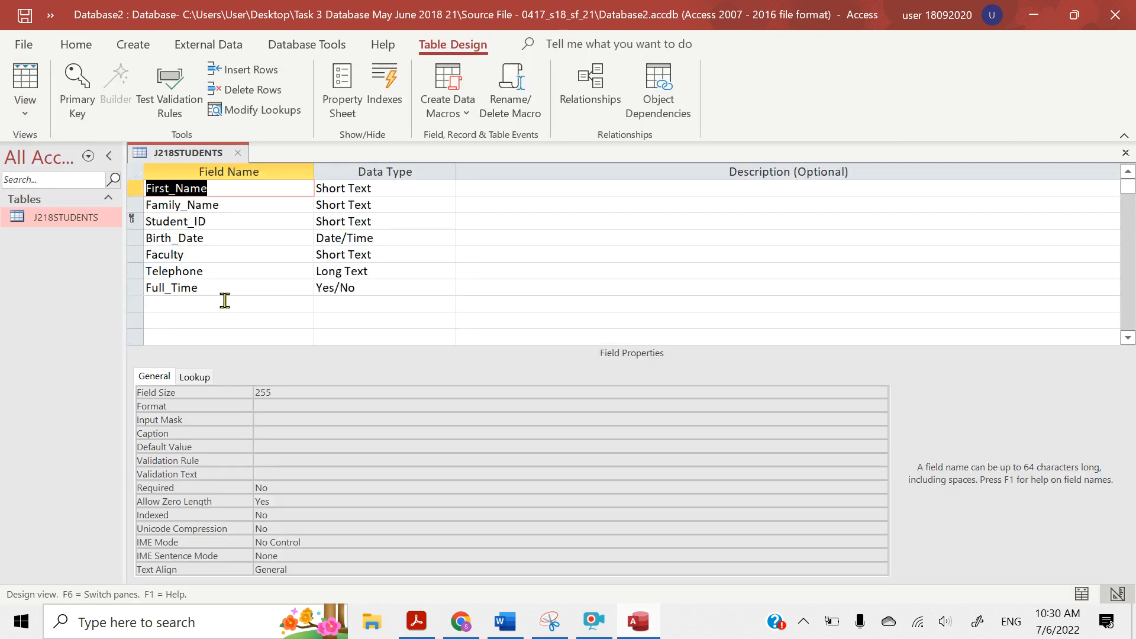
# Set the Birth_Date field's format to Medium Date, then save the table and show it in Datasheet View
pyautogui.click(183, 238)
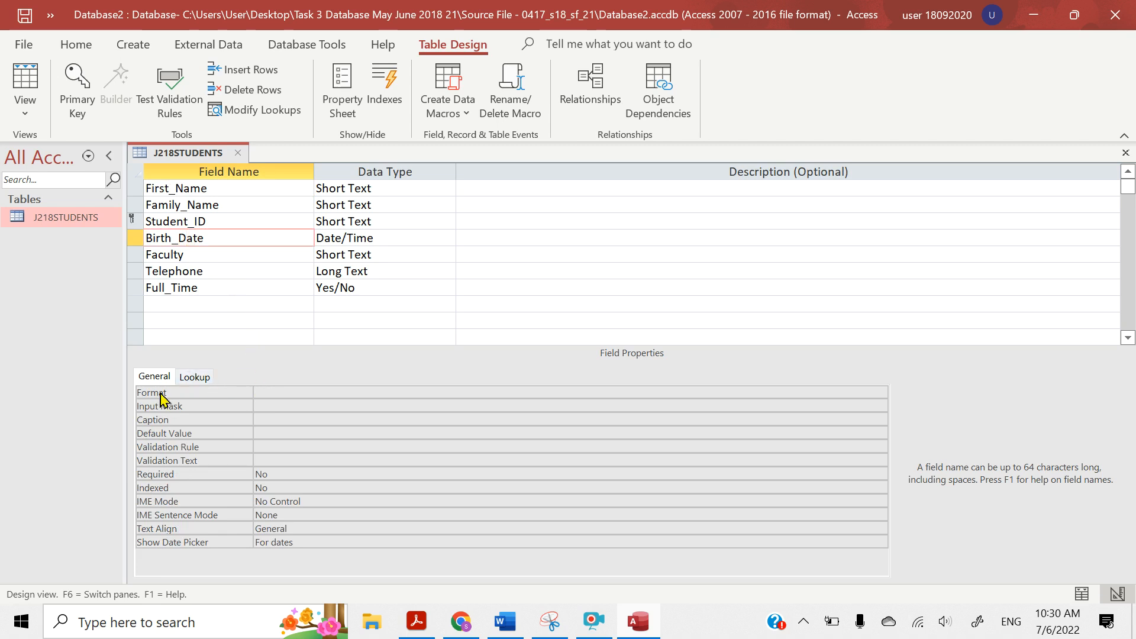
pyautogui.click(274, 389)
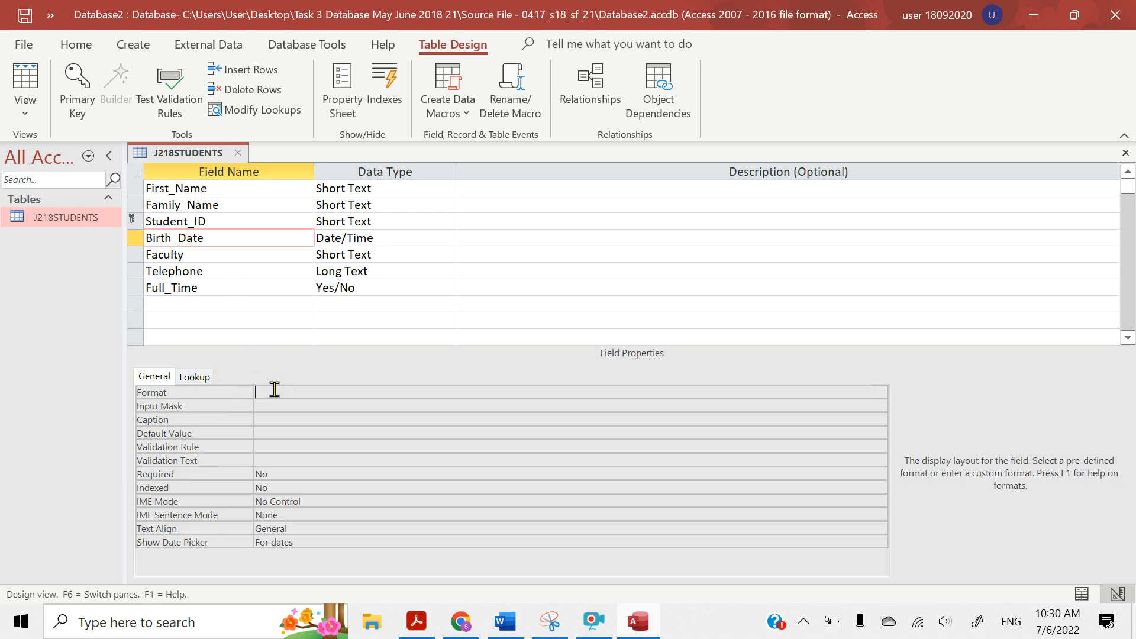
pyautogui.click(879, 392)
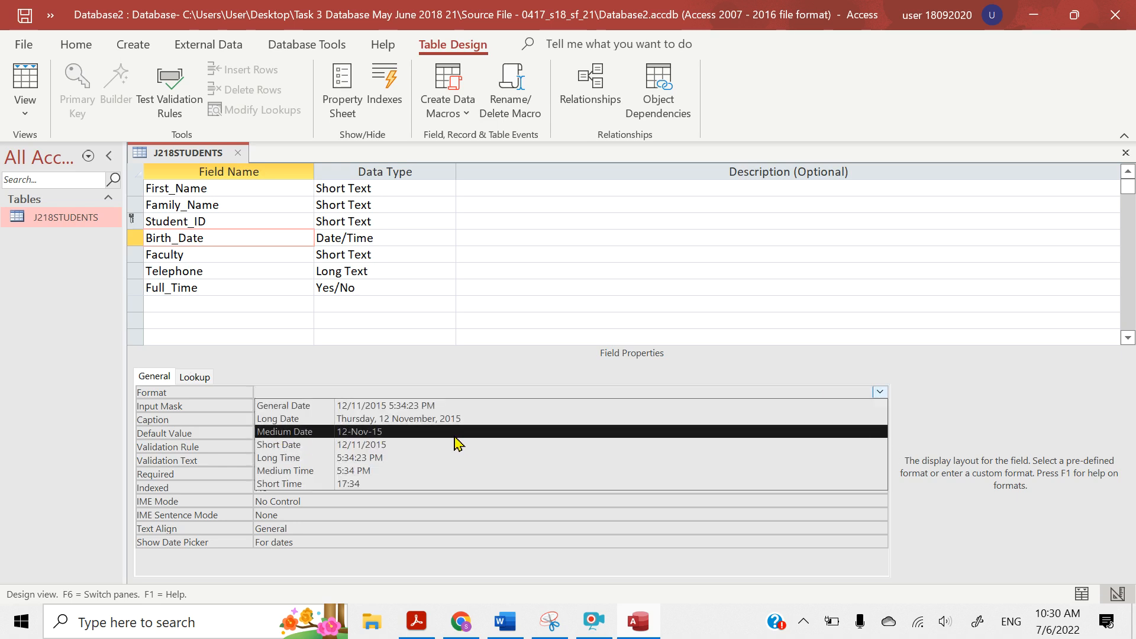
pyautogui.click(356, 436)
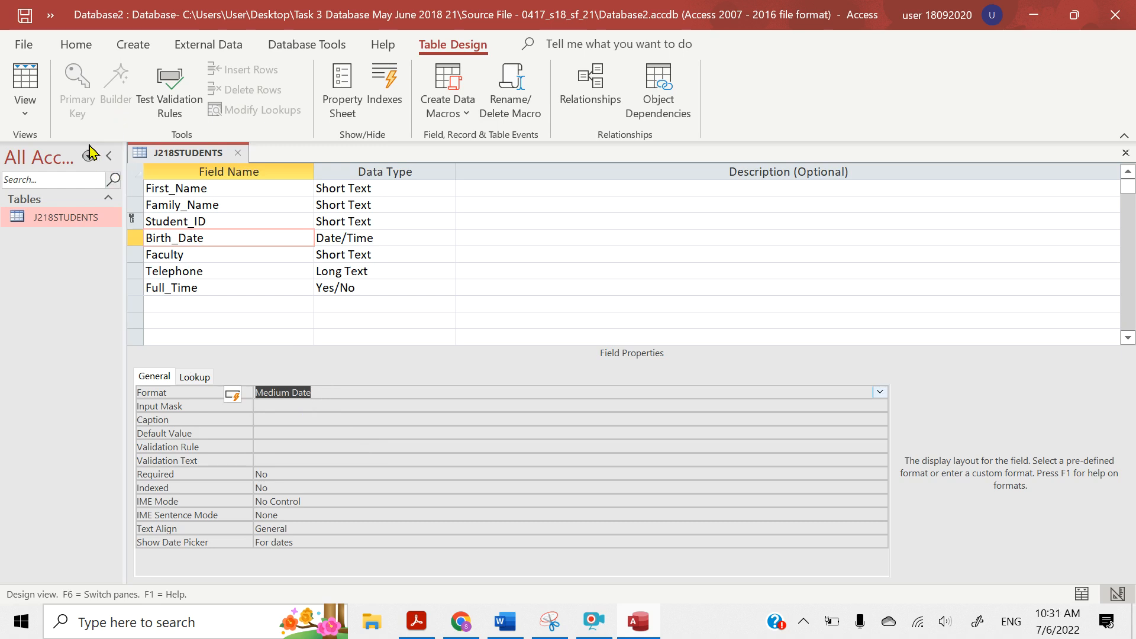
pyautogui.click(25, 80)
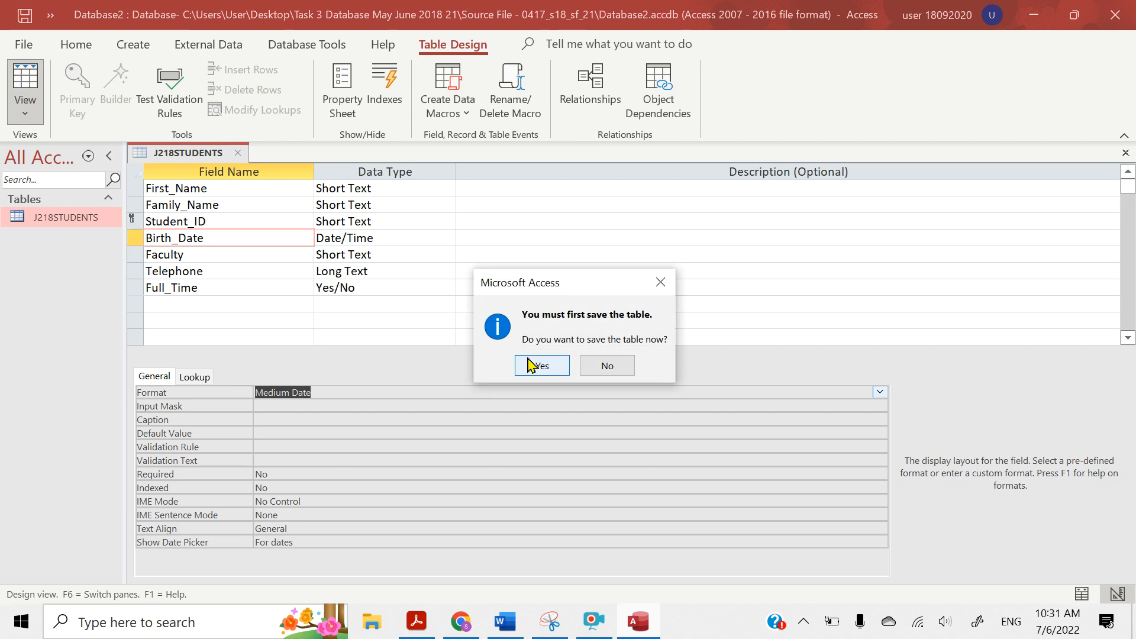
pyautogui.click(518, 364)
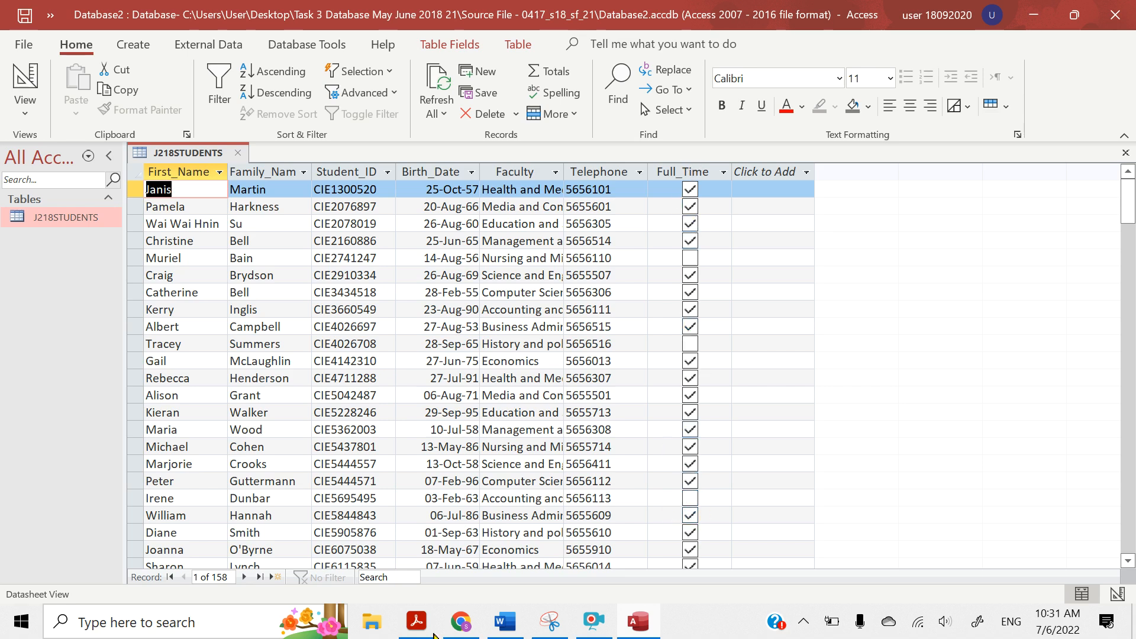
# Switch to the question paper in Acrobat Reader and highlight "Yes/No" in the Full_Time format requirement
pyautogui.click(414, 624)
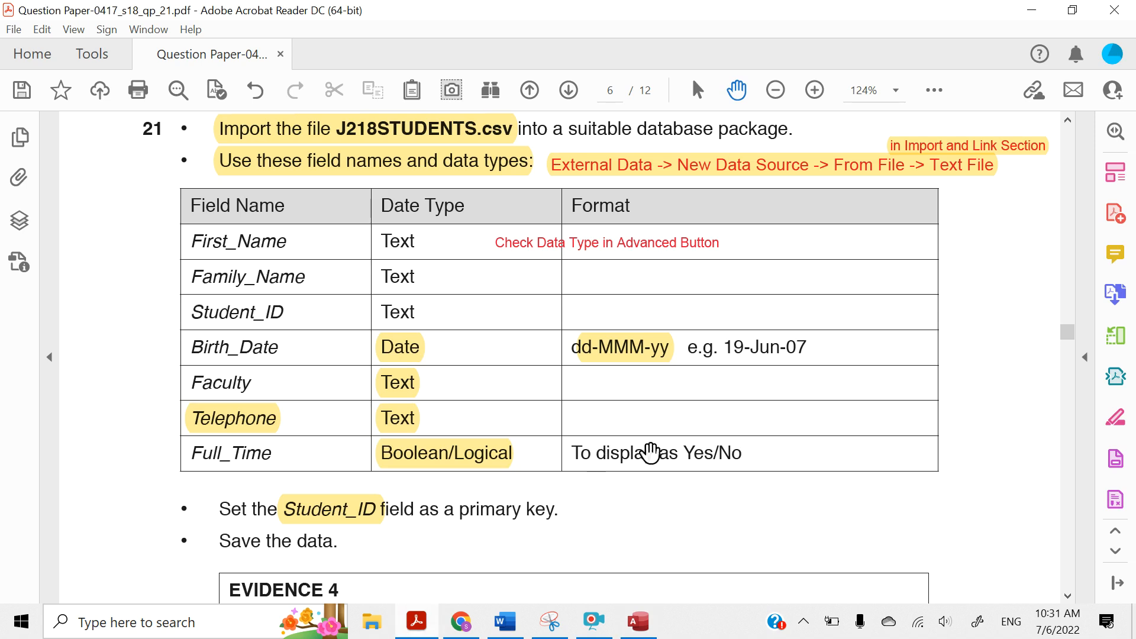
pyautogui.moveTo(684, 453); pyautogui.dragTo(747, 453)
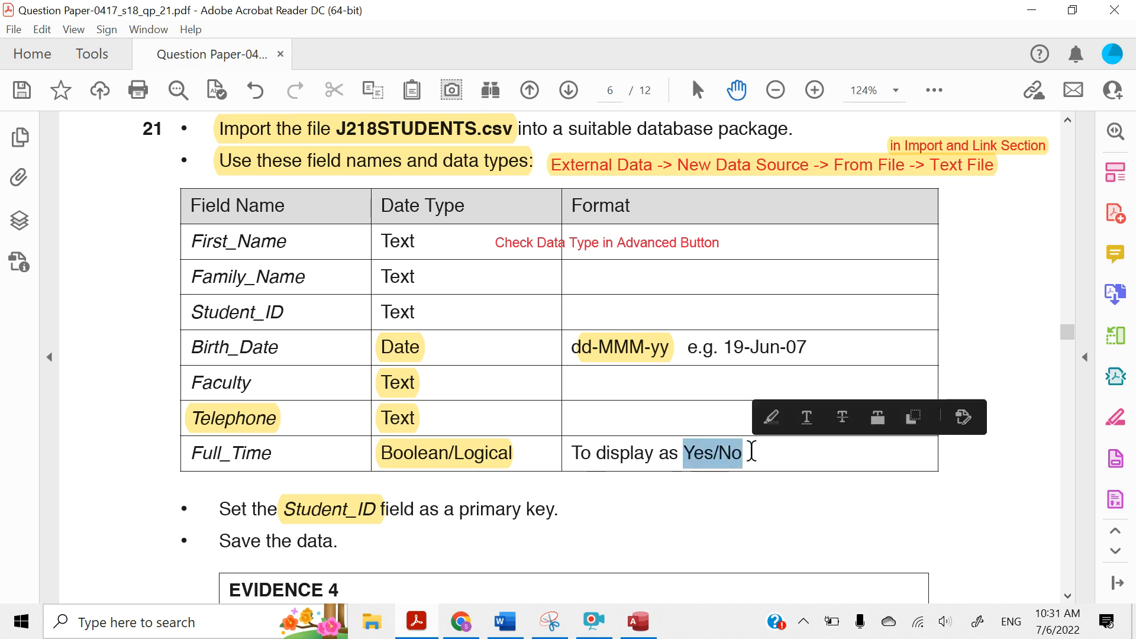
pyautogui.click(772, 418)
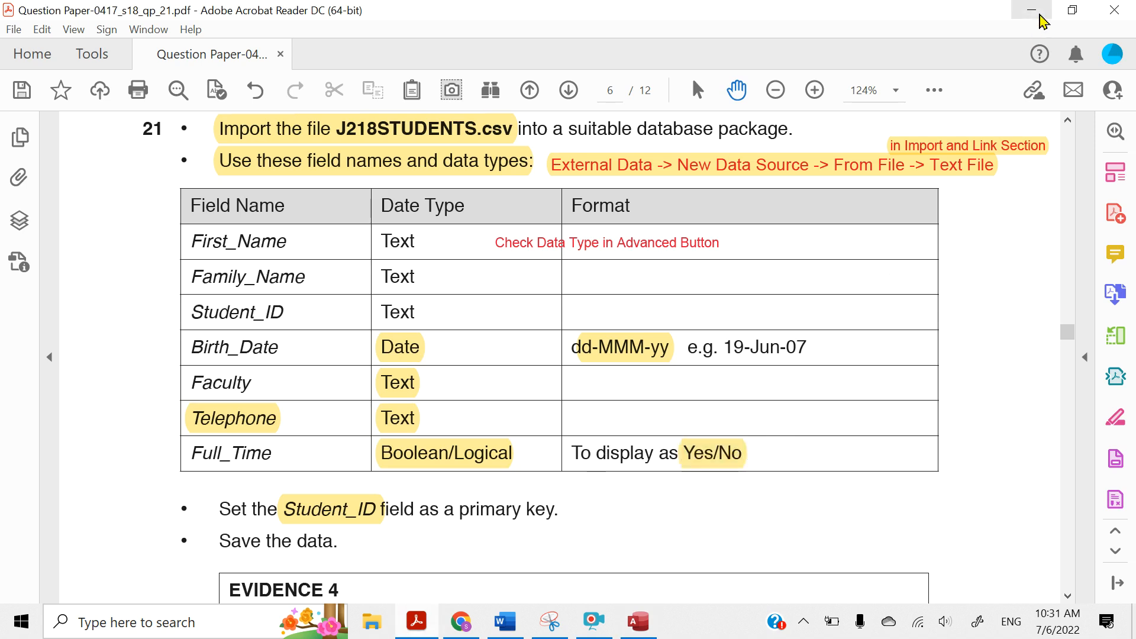
# Switch back to Access, show J218STUDENTS in Design View and set the Full_Time field's format to Yes/No
pyautogui.click(1032, 10)
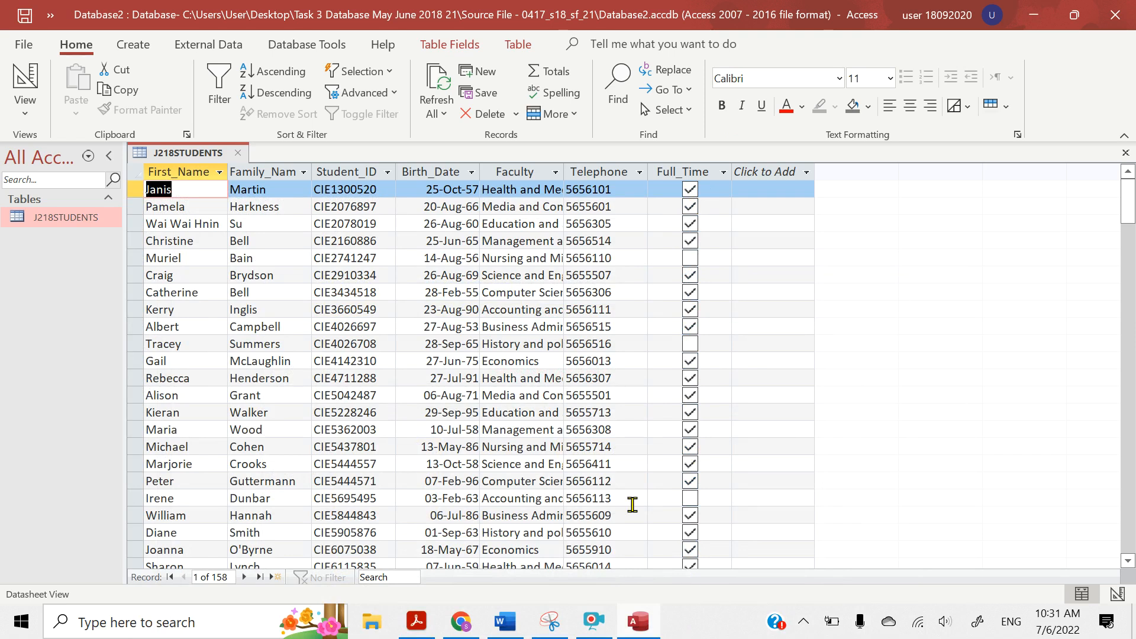
pyautogui.click(26, 115)
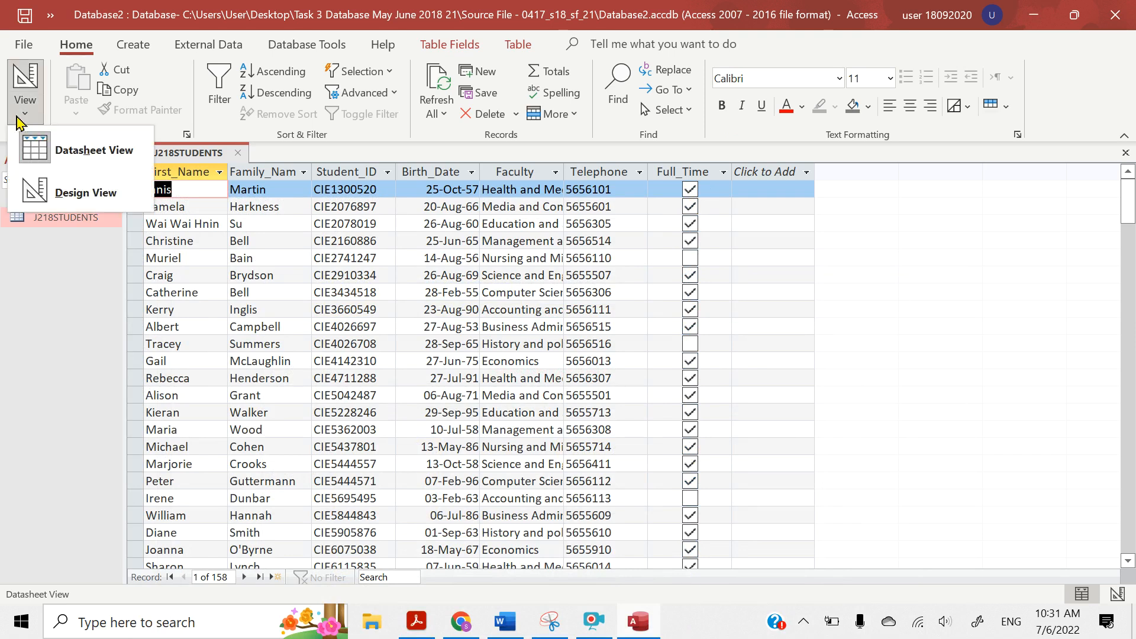
pyautogui.click(46, 191)
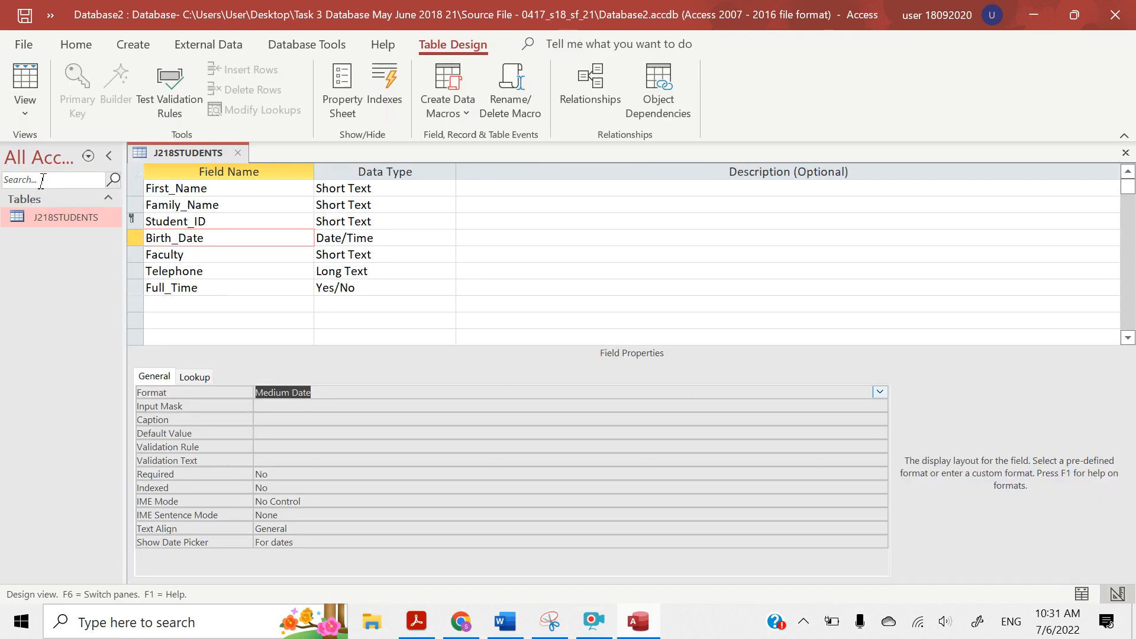
pyautogui.click(171, 292)
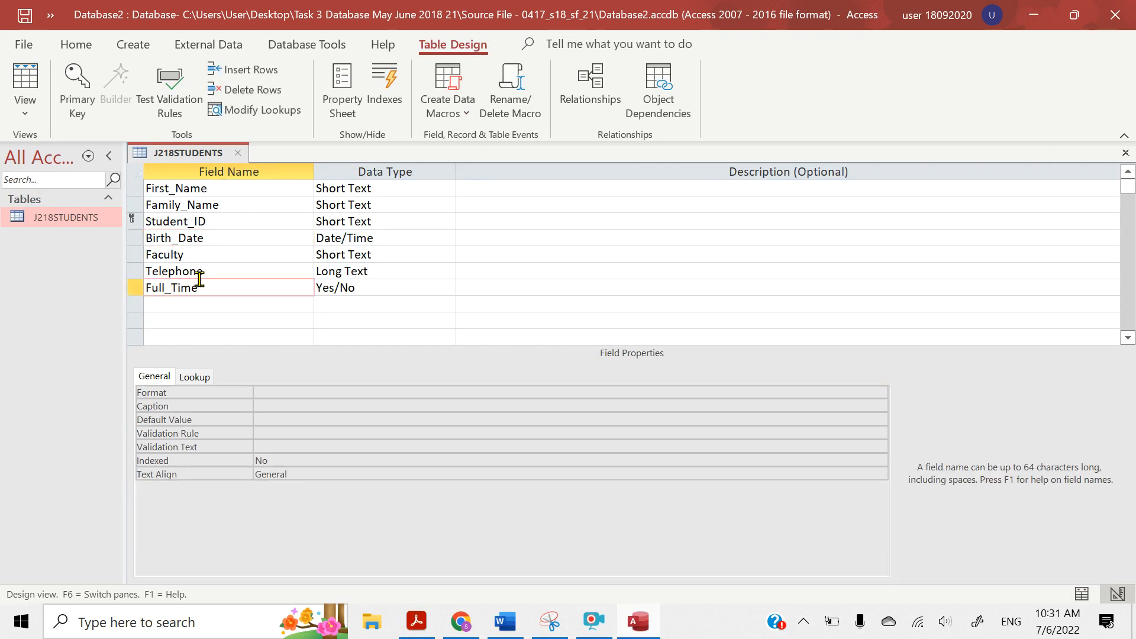
pyautogui.click(264, 392)
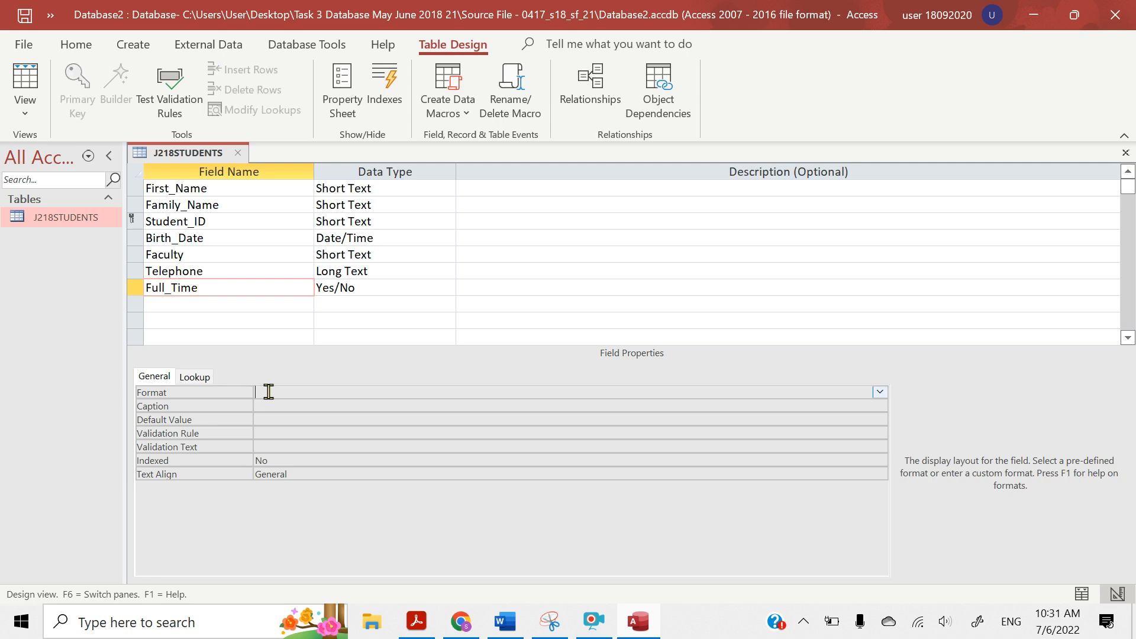
pyautogui.click(880, 393)
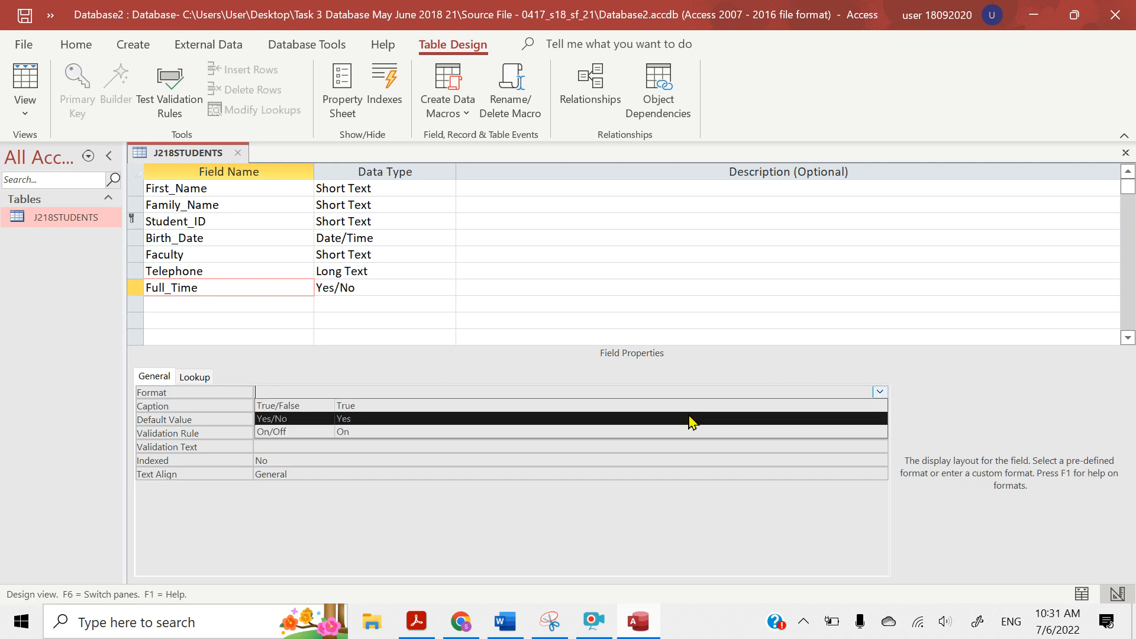
pyautogui.click(580, 421)
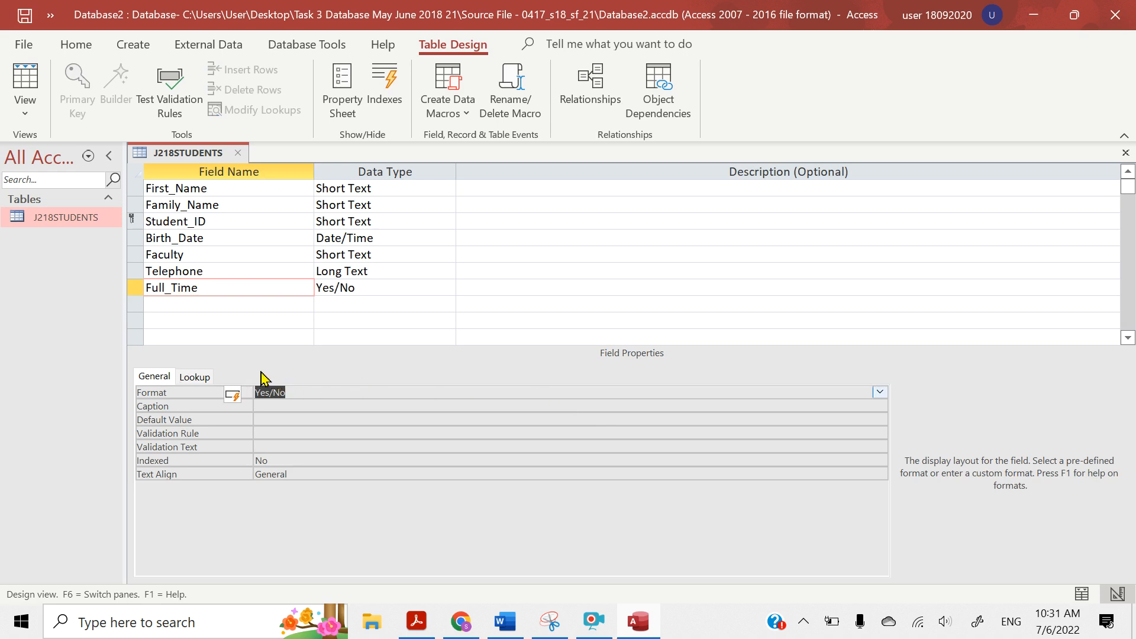
# Set Full_Time's lookup display control to Text Box, then save the table and check its records in Datasheet View
pyautogui.click(203, 378)
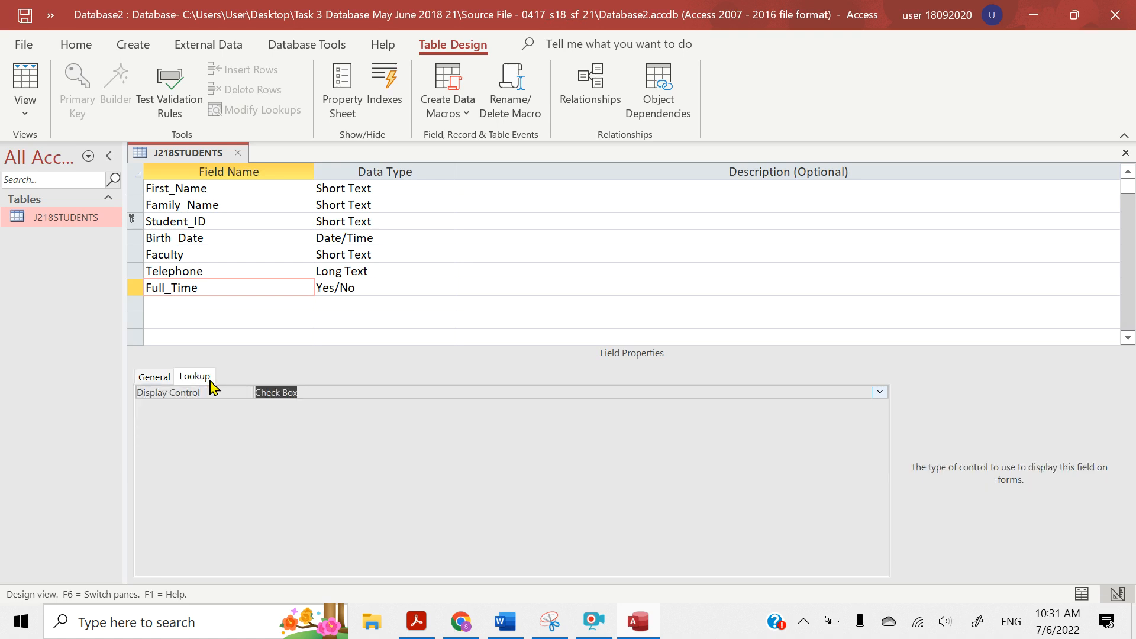
pyautogui.click(877, 395)
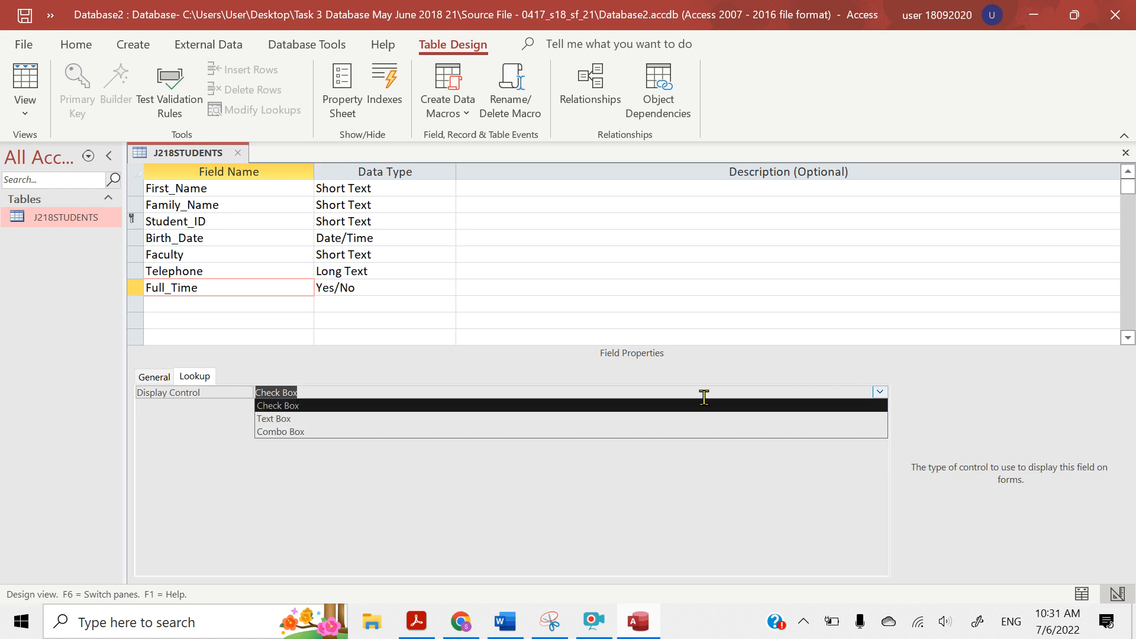
pyautogui.click(608, 419)
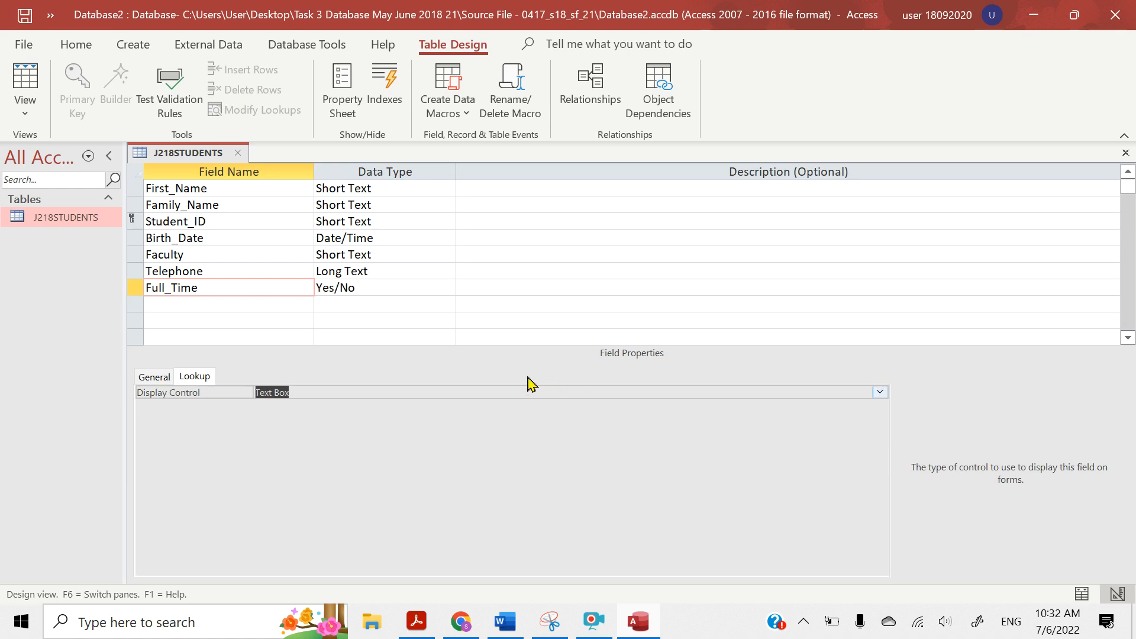
pyautogui.click(25, 108)
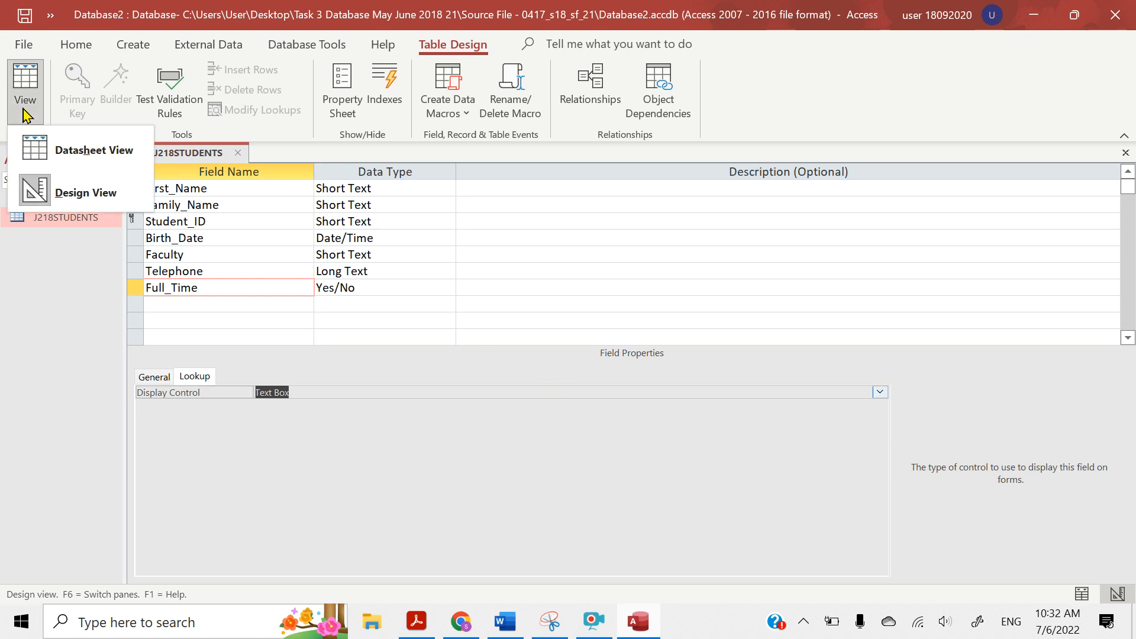
pyautogui.click(47, 159)
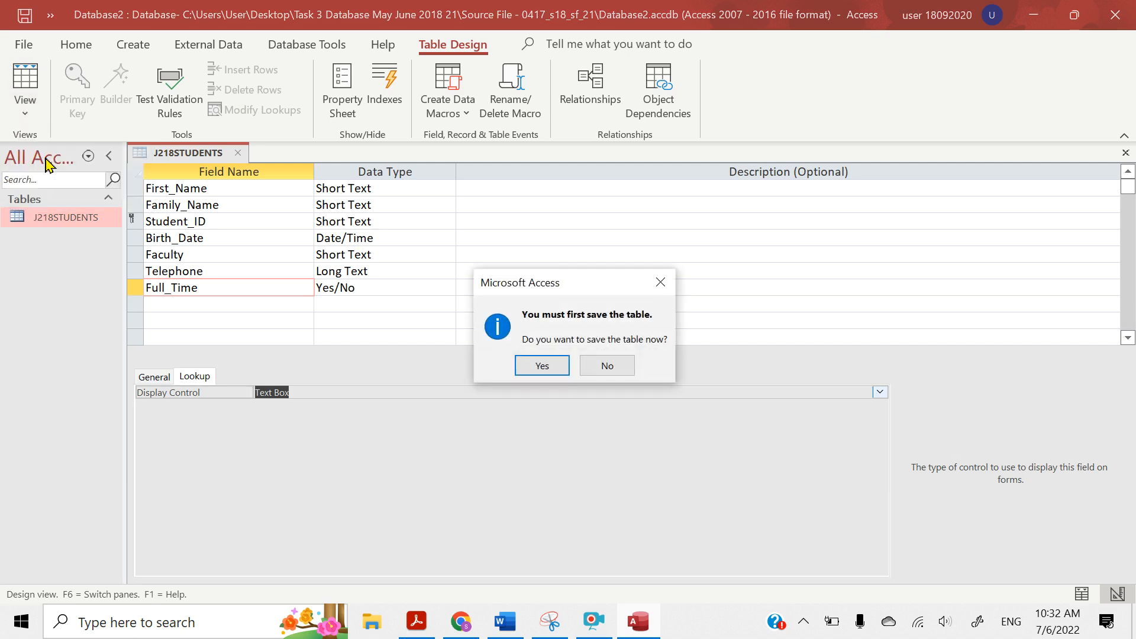
pyautogui.click(541, 366)
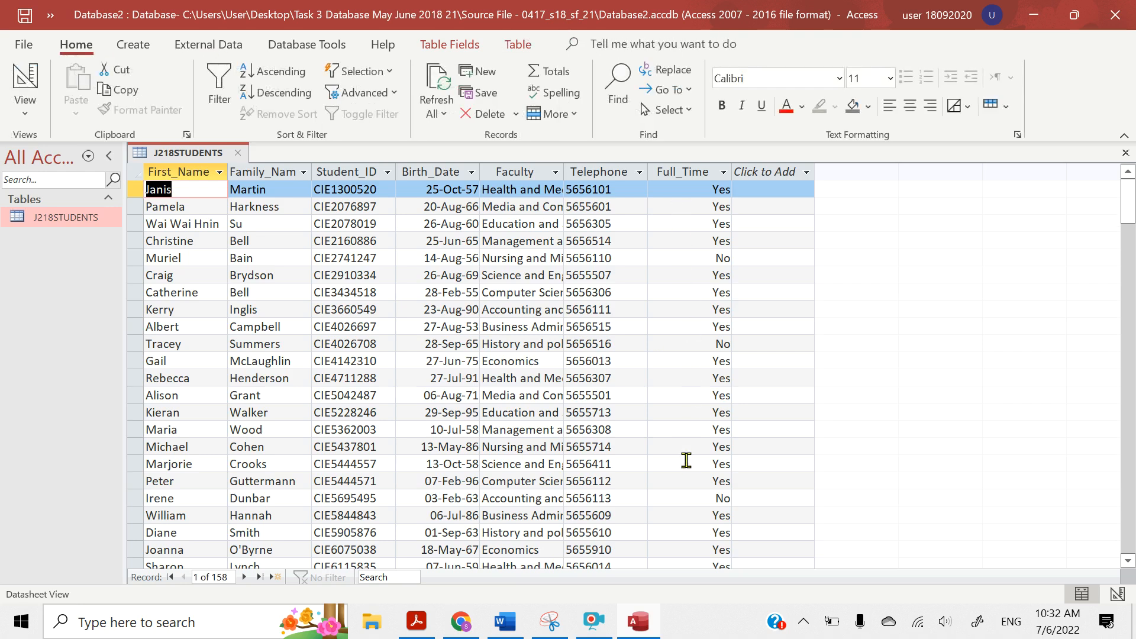
pyautogui.moveTo(1128, 204); pyautogui.dragTo(1130, 181)
# Switch to Acrobat Reader and highlight "the data" in the save instruction and "field names and data types" under Evidence 4
pyautogui.click(416, 621)
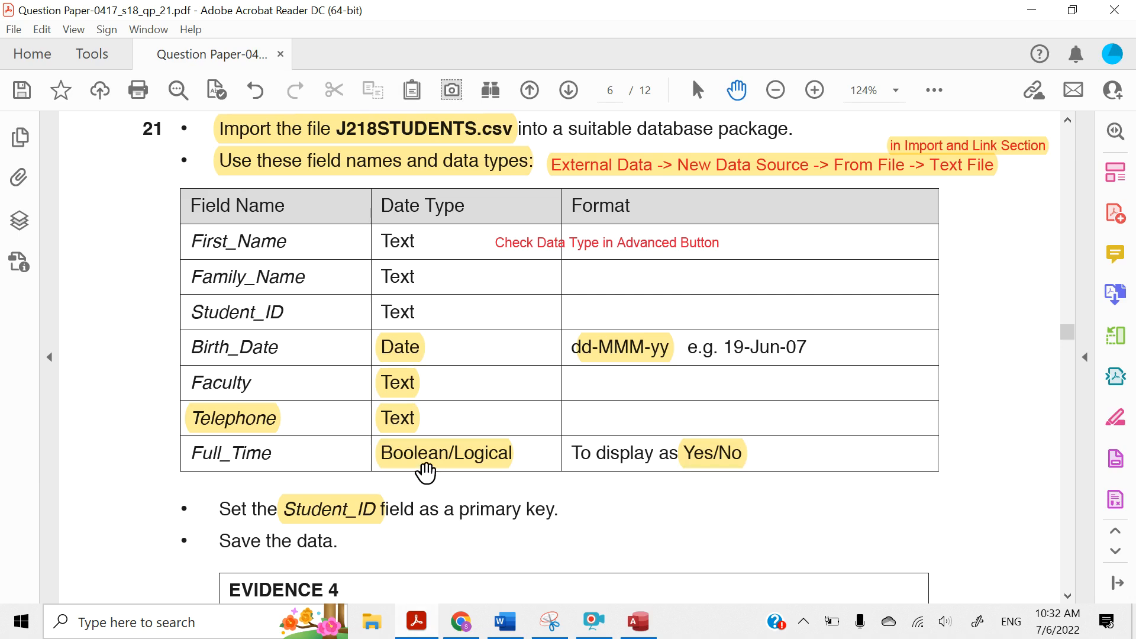
pyautogui.scroll(-2, 426, 473)
pyautogui.scroll(-4, 426, 473)
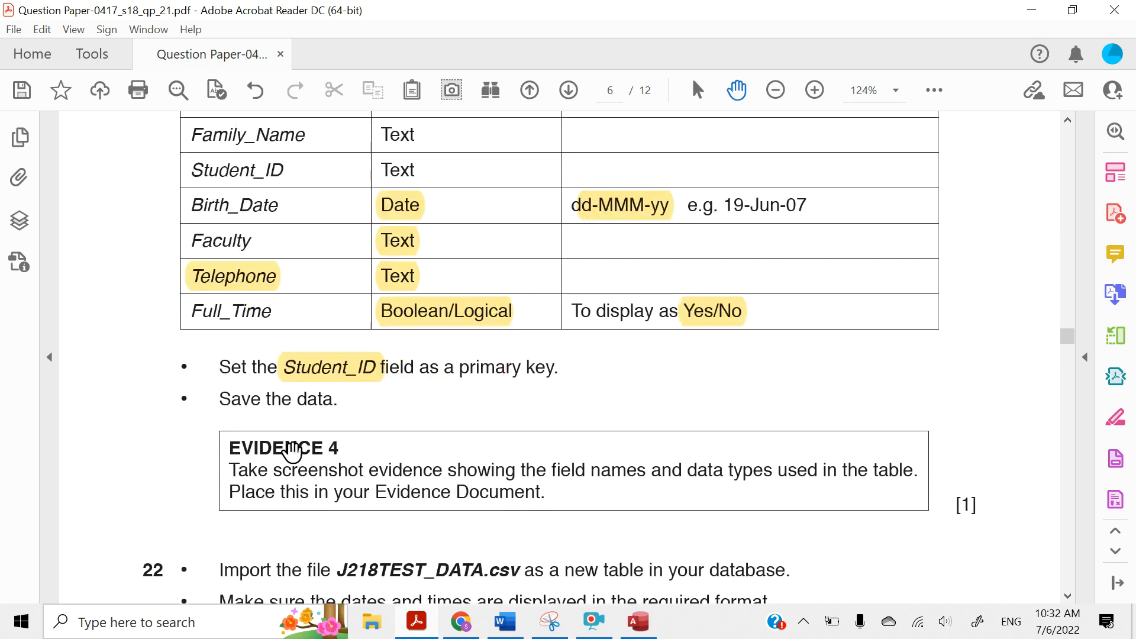
pyautogui.moveTo(267, 398); pyautogui.dragTo(332, 402)
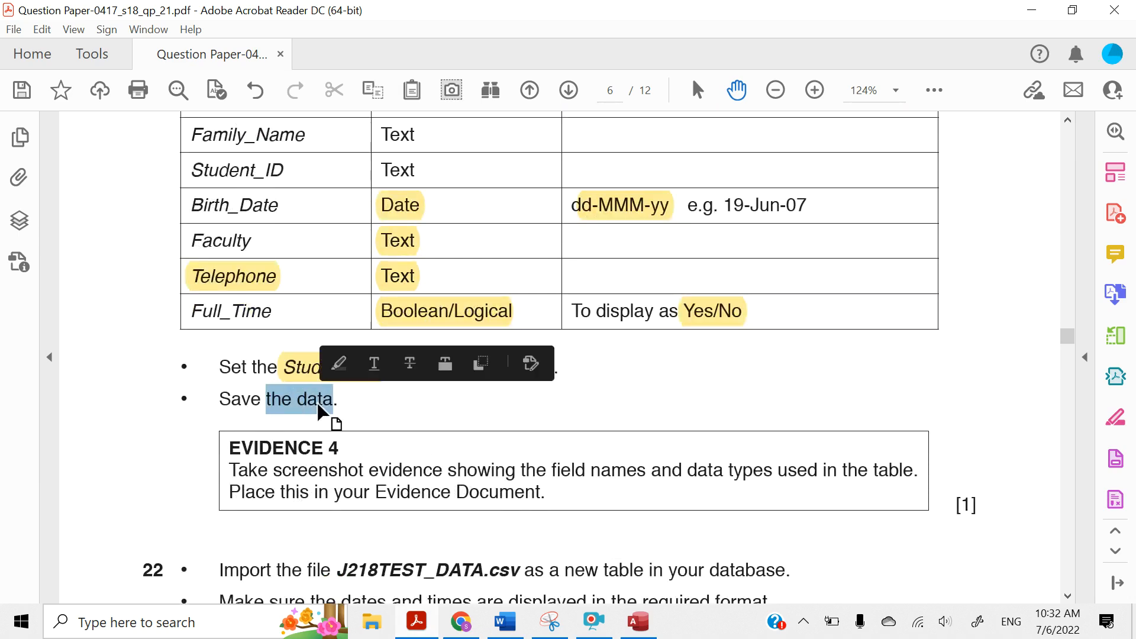
pyautogui.click(338, 364)
pyautogui.scroll(-3, 358, 438)
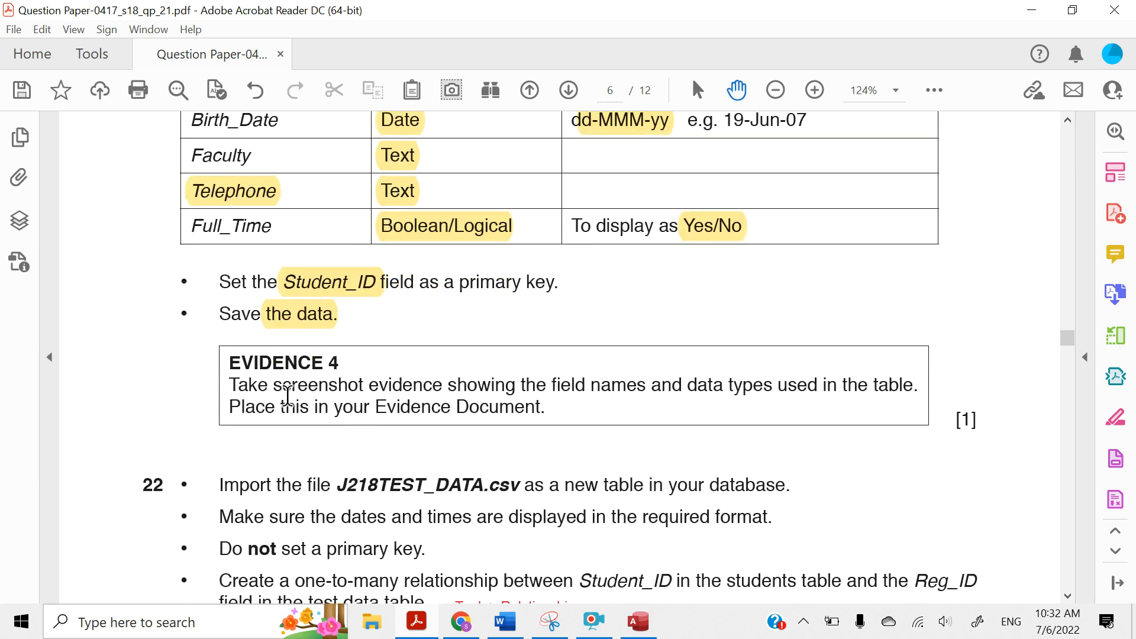
pyautogui.scroll(-1, 287, 395)
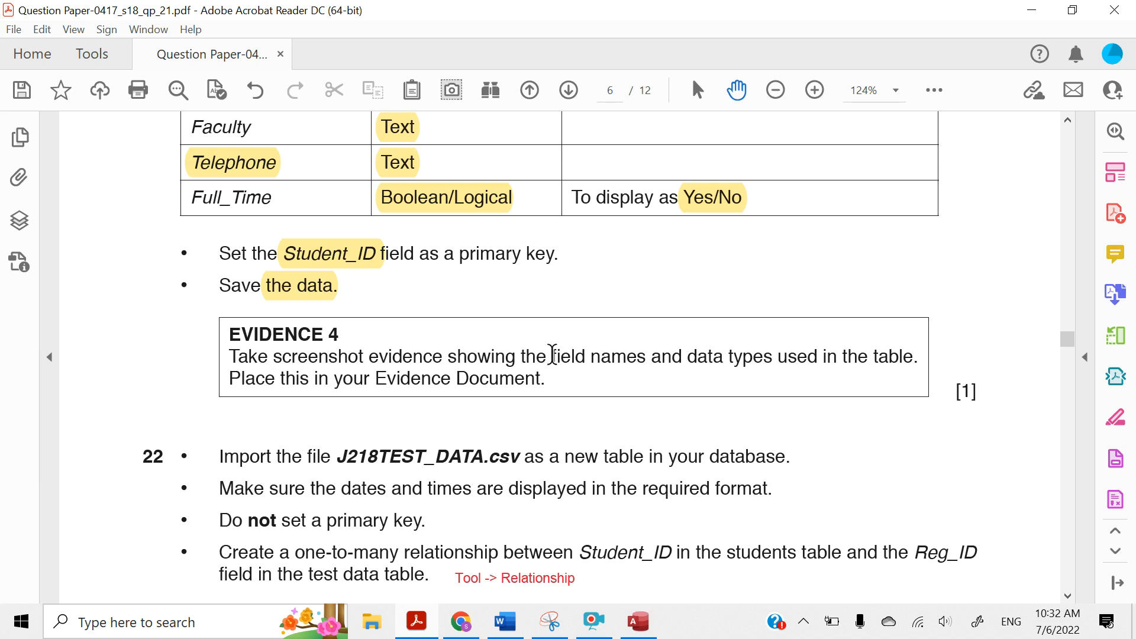
pyautogui.moveTo(552, 355); pyautogui.dragTo(773, 355)
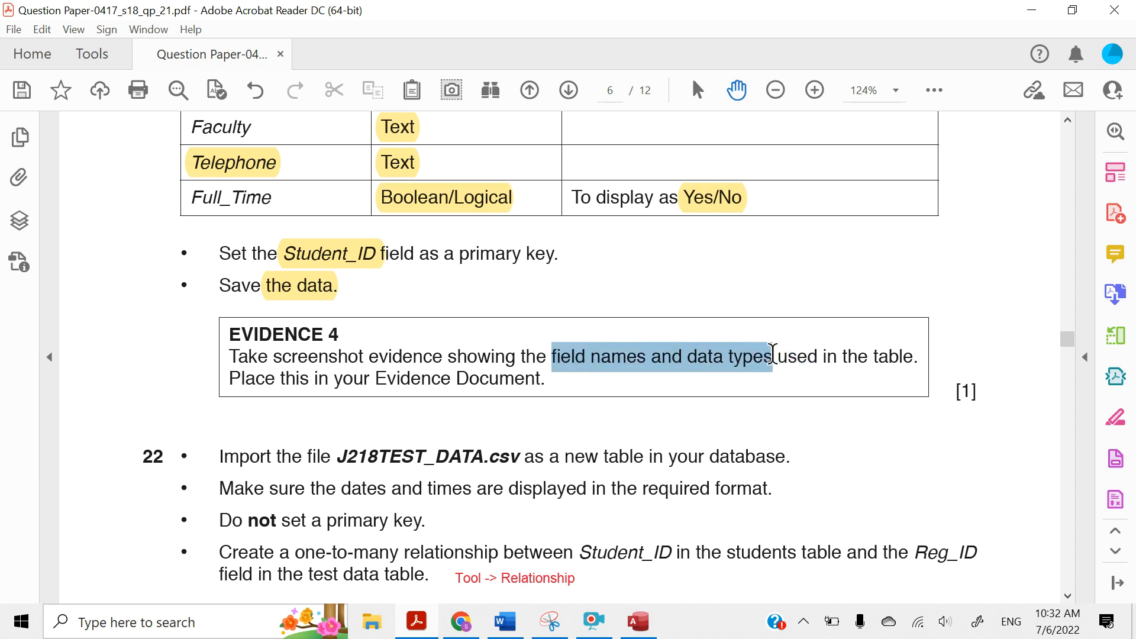
pyautogui.click(786, 324)
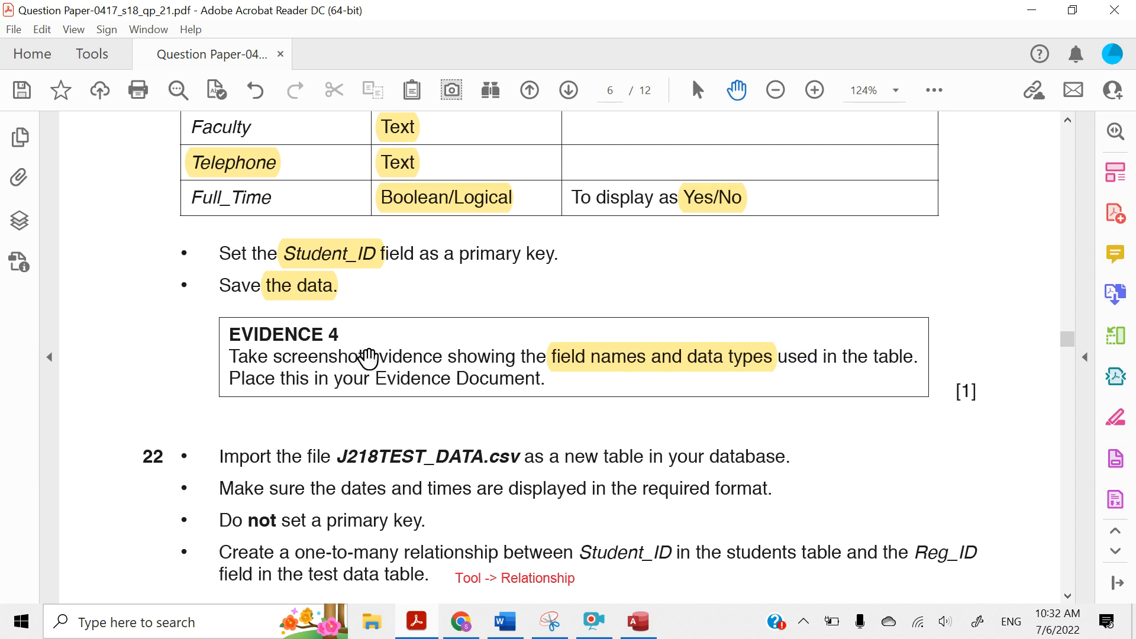
# Switch back to Access and display the field names and data types of J218STUDENTS in Design View
pyautogui.click(1030, 11)
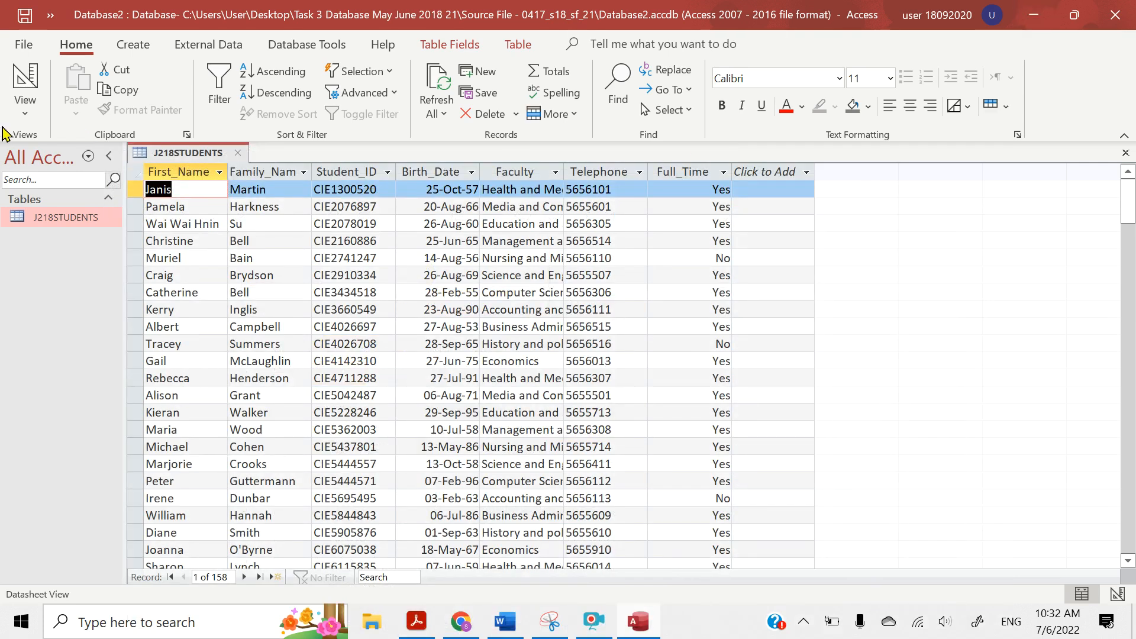
pyautogui.click(25, 114)
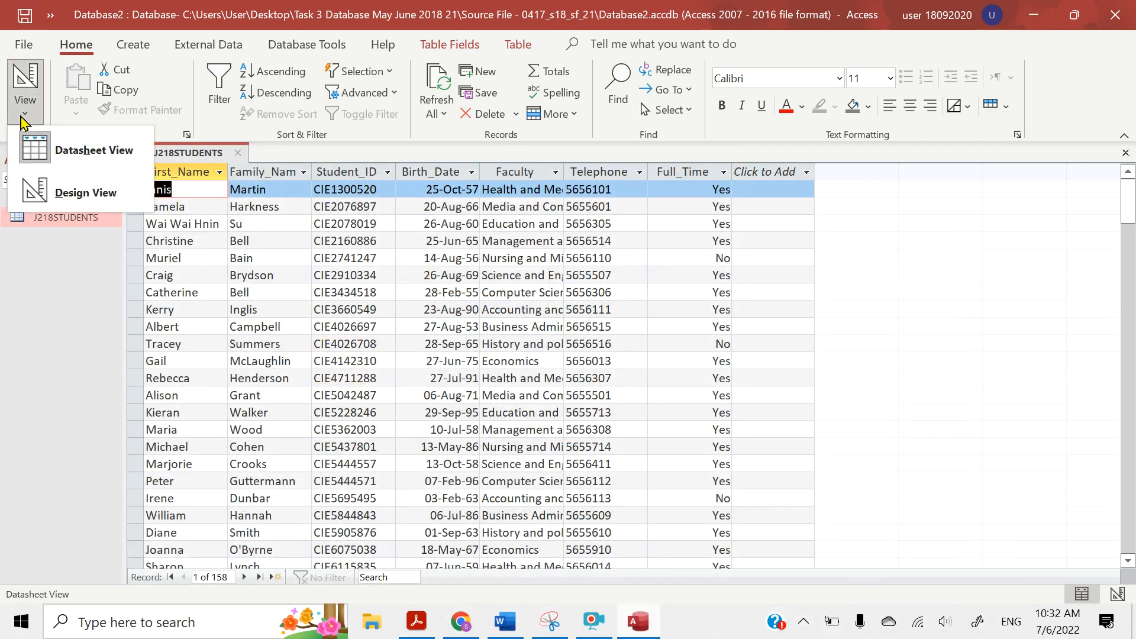
pyautogui.click(44, 193)
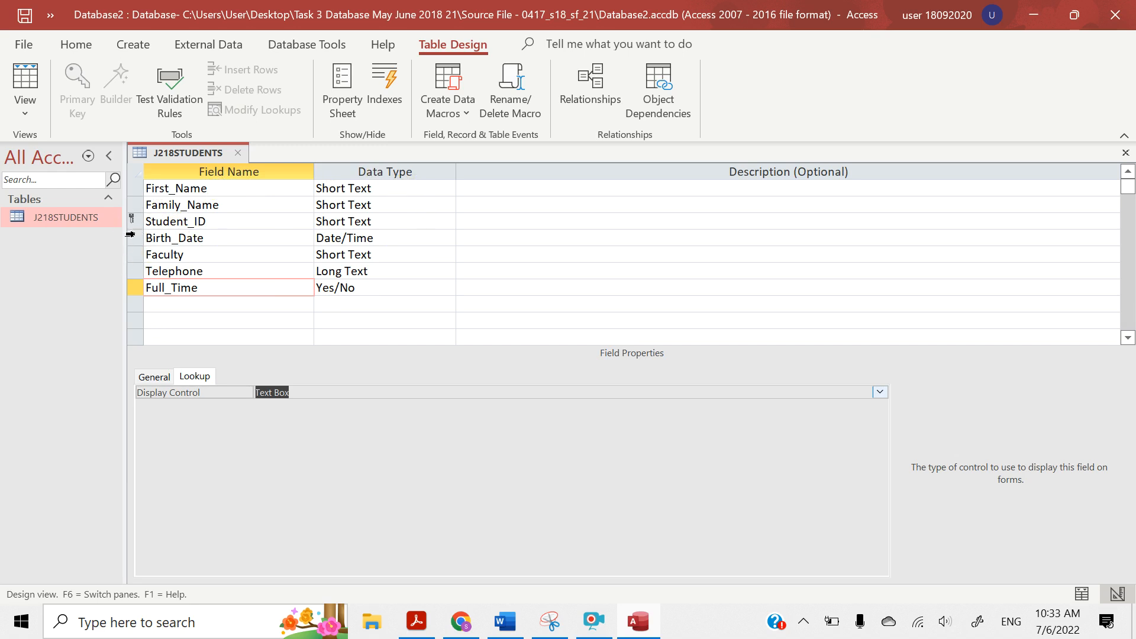
# Switch to Snipping Tool, capture the J218STUDENTS field names and data types from the design grid, and copy the snip
pyautogui.click(549, 626)
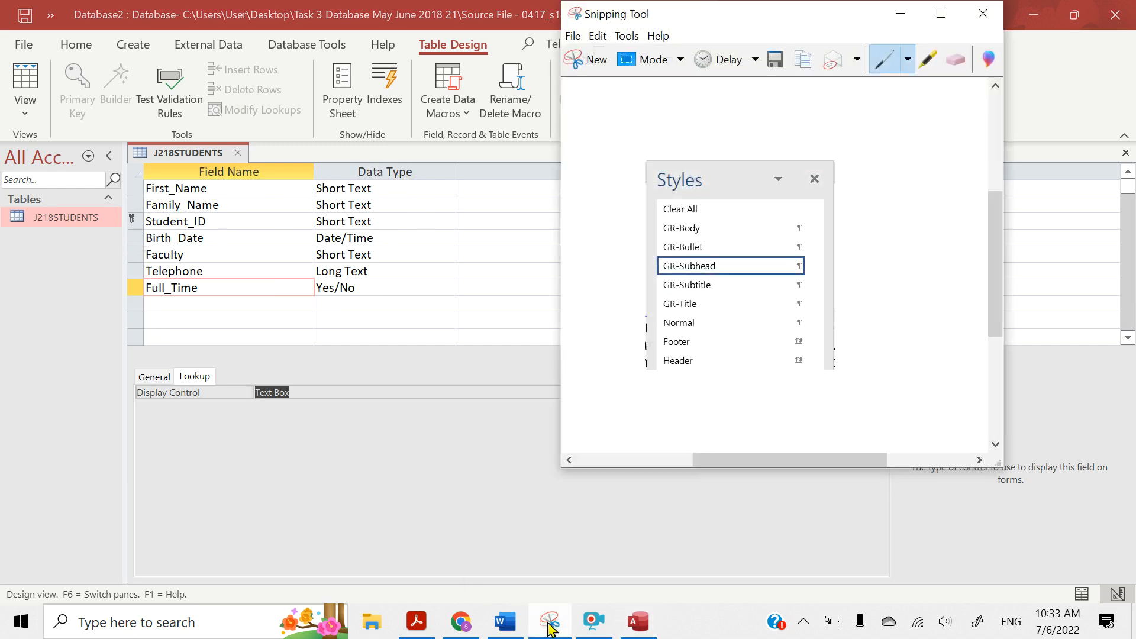
pyautogui.click(589, 60)
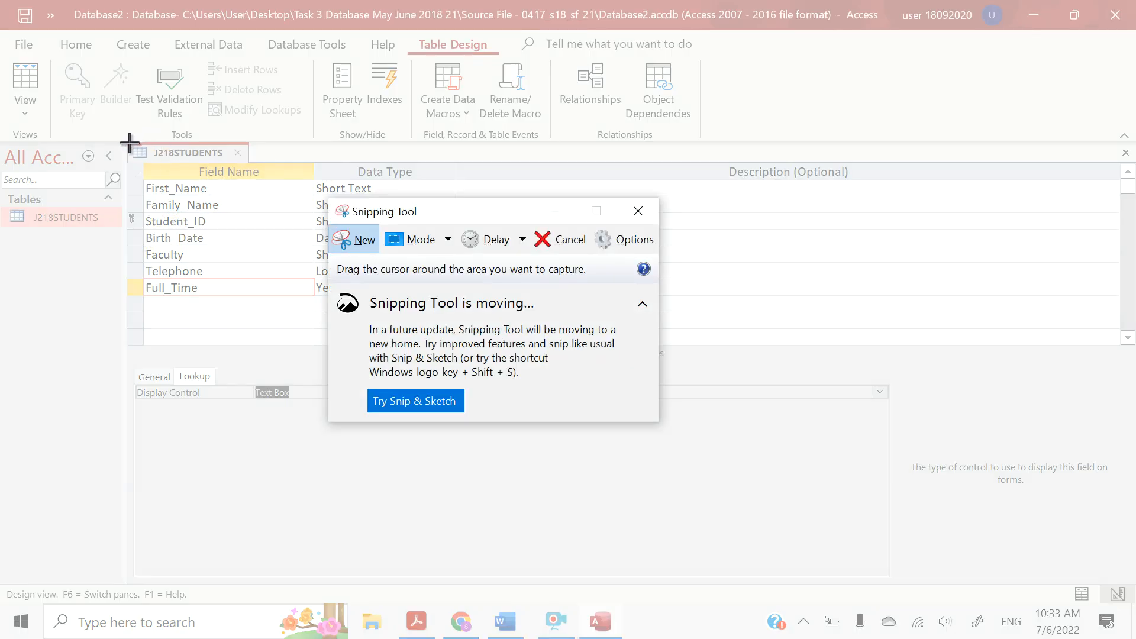
pyautogui.moveTo(129, 142); pyautogui.dragTo(129, 142)
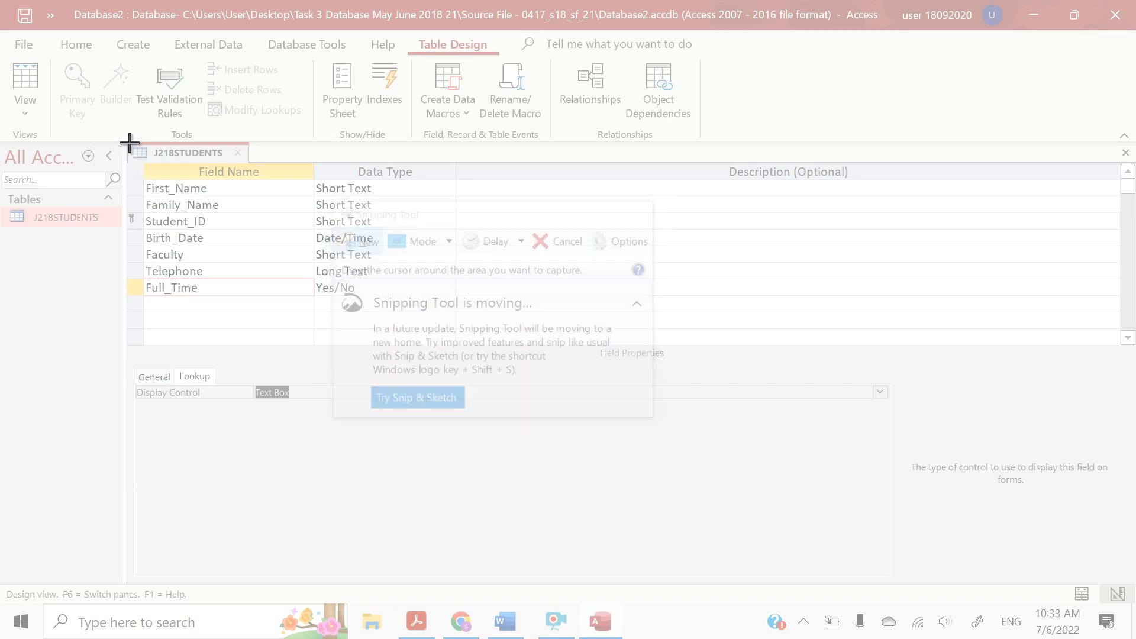
pyautogui.moveTo(129, 142); pyautogui.dragTo(252, 169)
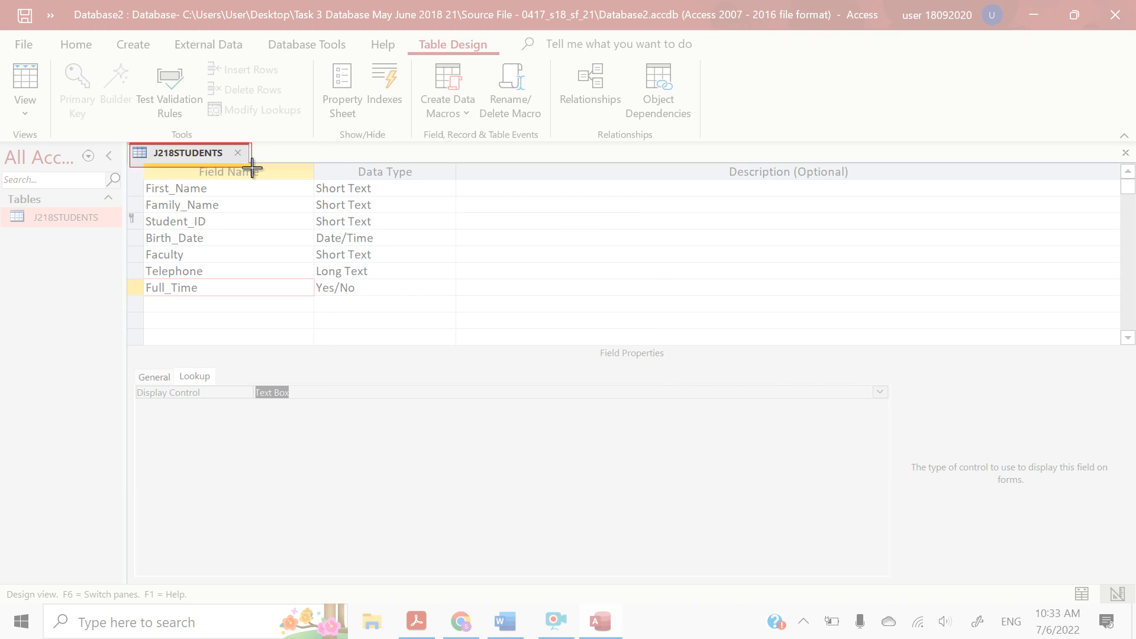
pyautogui.moveTo(253, 169); pyautogui.dragTo(463, 303)
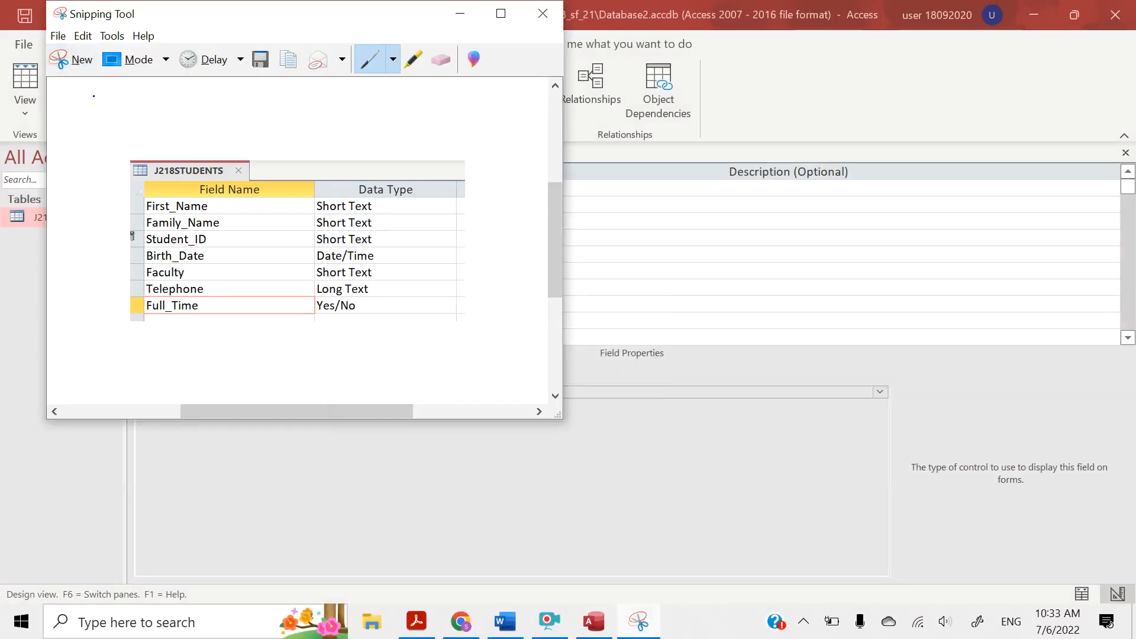
pyautogui.click(83, 36)
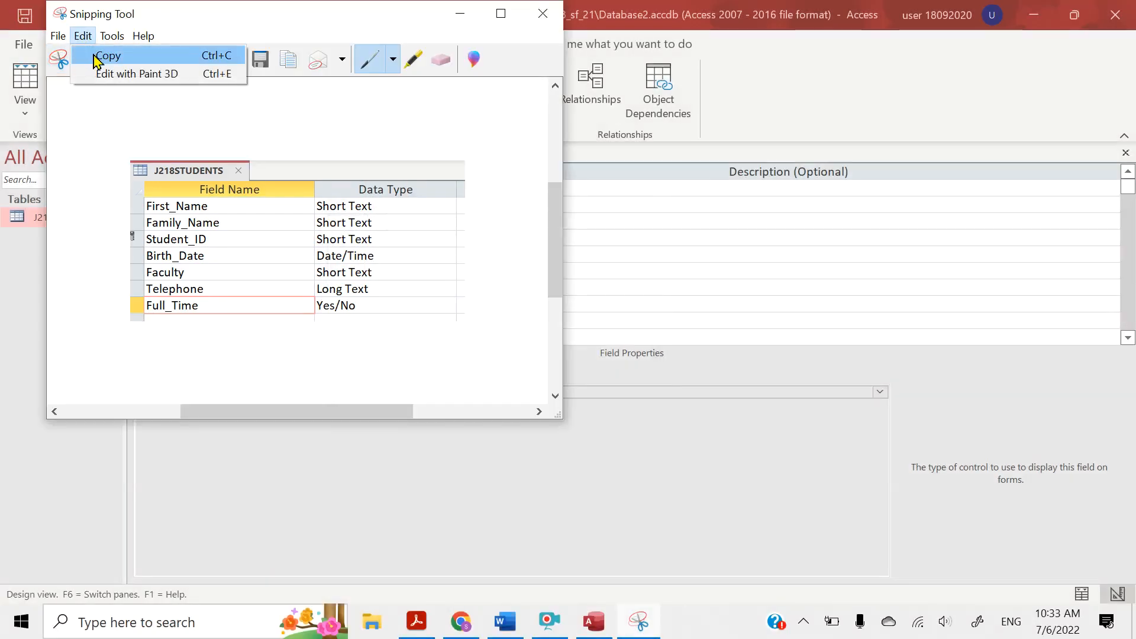
pyautogui.click(100, 55)
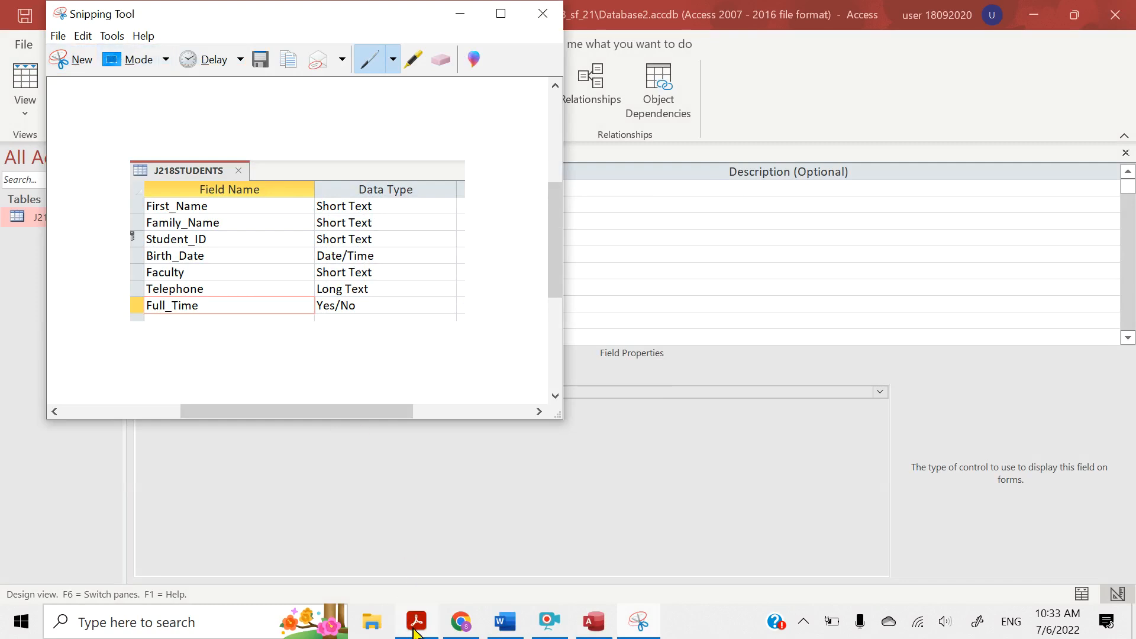
# Switch to J218EVIDENCE01.docx in Word and paste the snip on the blank line under Step 21 – EVIDENCE 4
pyautogui.moveTo(520, 630)
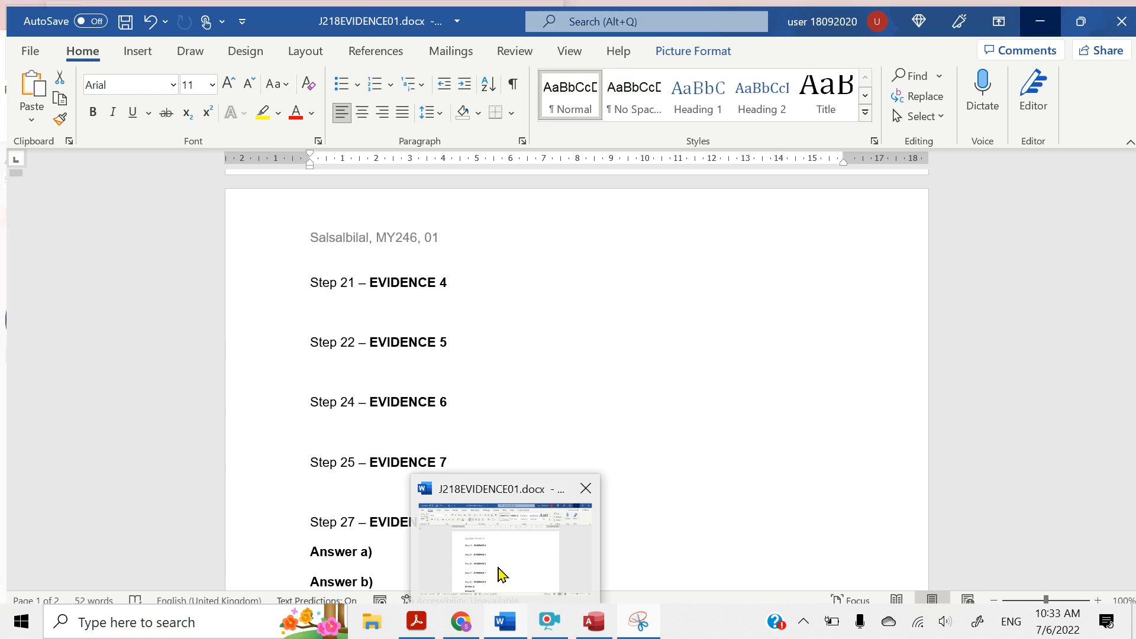
pyautogui.click(502, 574)
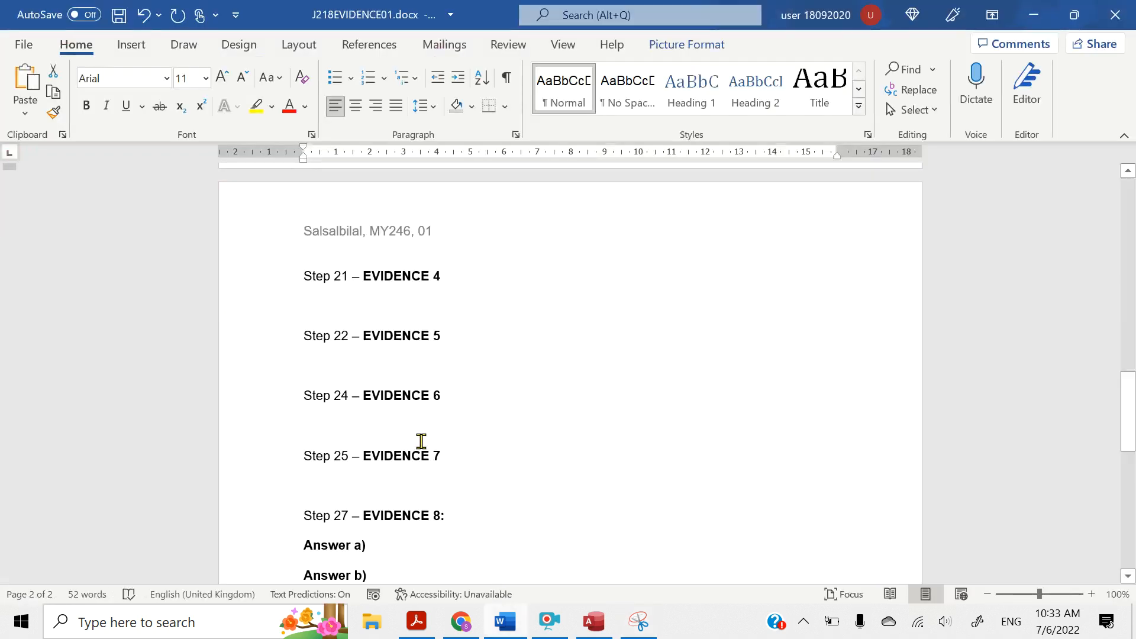
pyautogui.scroll(3, 420, 442)
pyautogui.scroll(1, 420, 442)
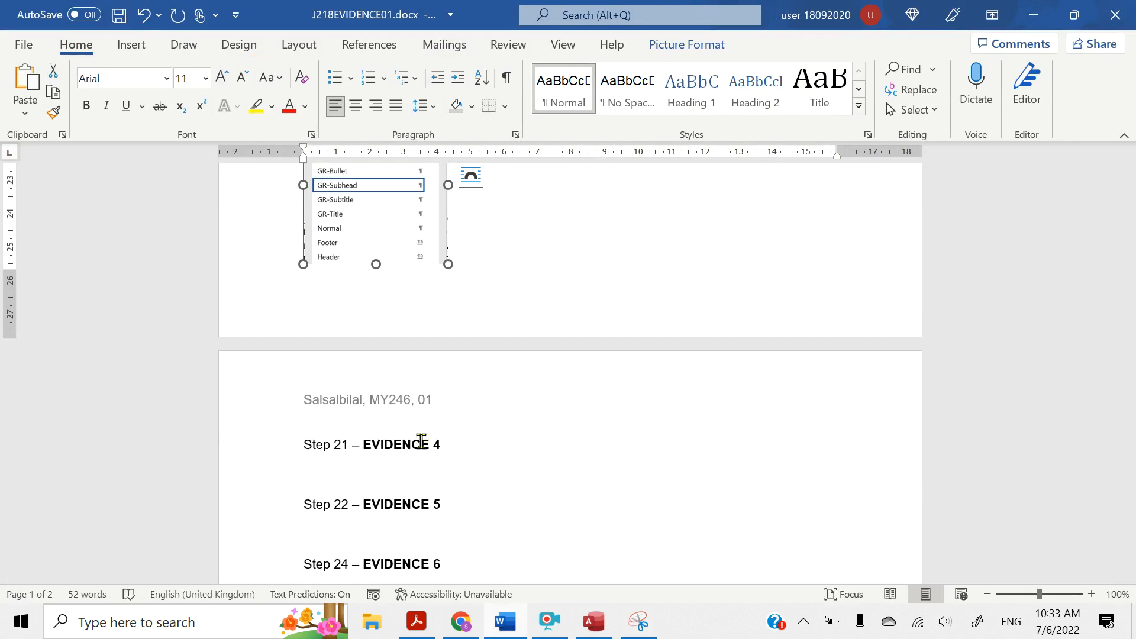
pyautogui.click(323, 475)
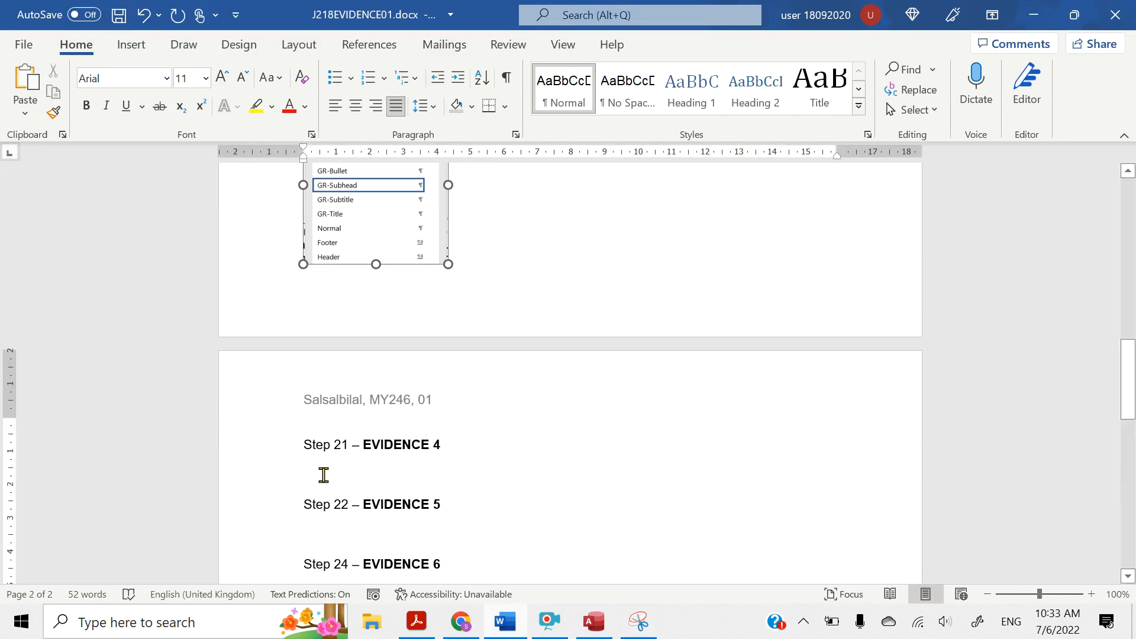
pyautogui.hotkey('ctrl', 'v')
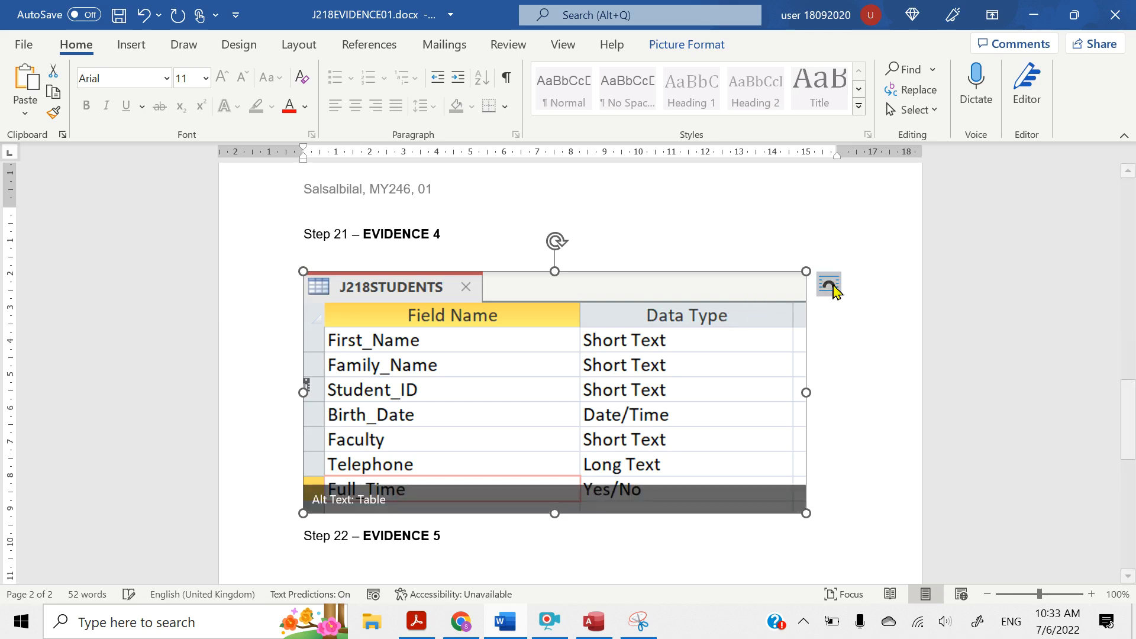
# Set the pasted screenshot's layout to In Line with Text and shrink it proportionally to about 11 cm wide
pyautogui.click(830, 285)
pyautogui.click(880, 357)
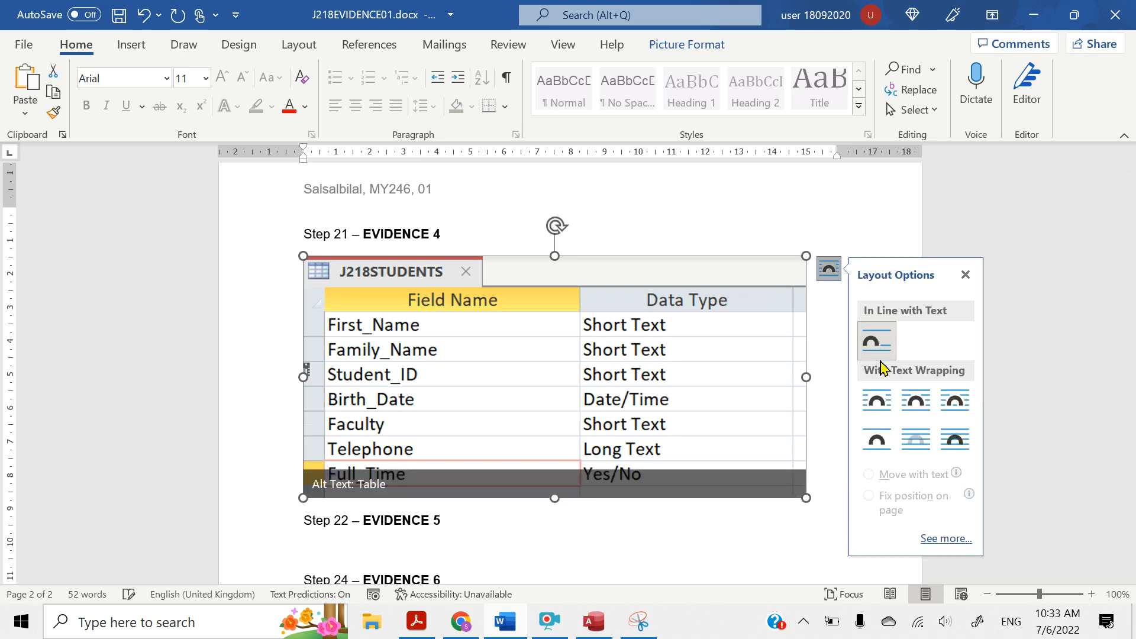
pyautogui.moveTo(810, 503); pyautogui.dragTo(686, 441)
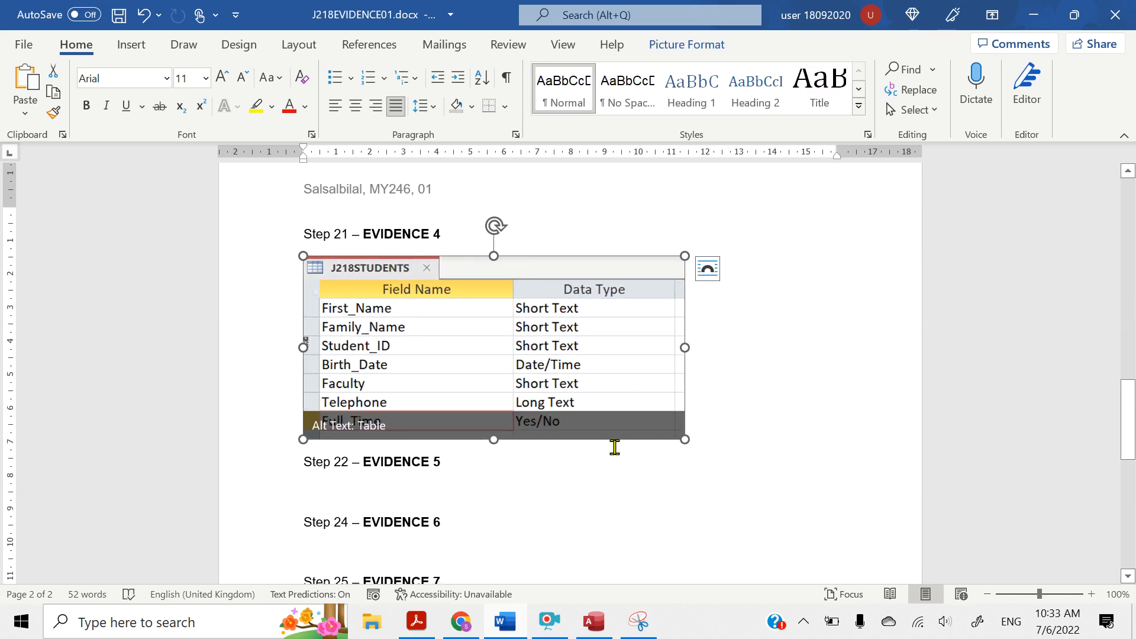
pyautogui.scroll(-1, 613, 446)
pyautogui.click(554, 633)
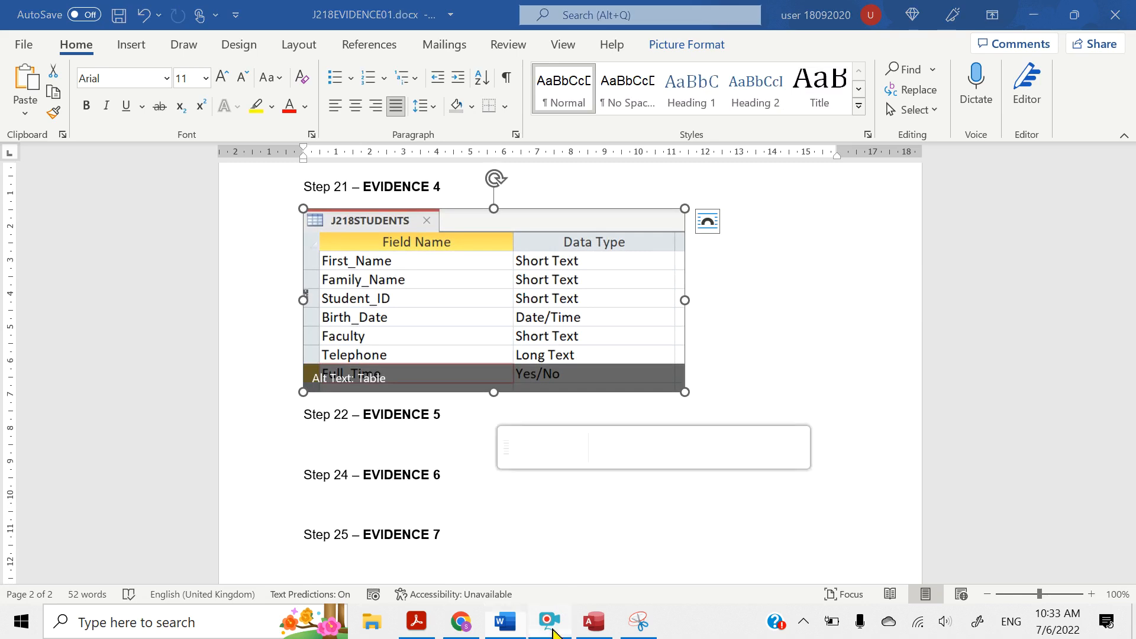
pyautogui.click(447, 448)
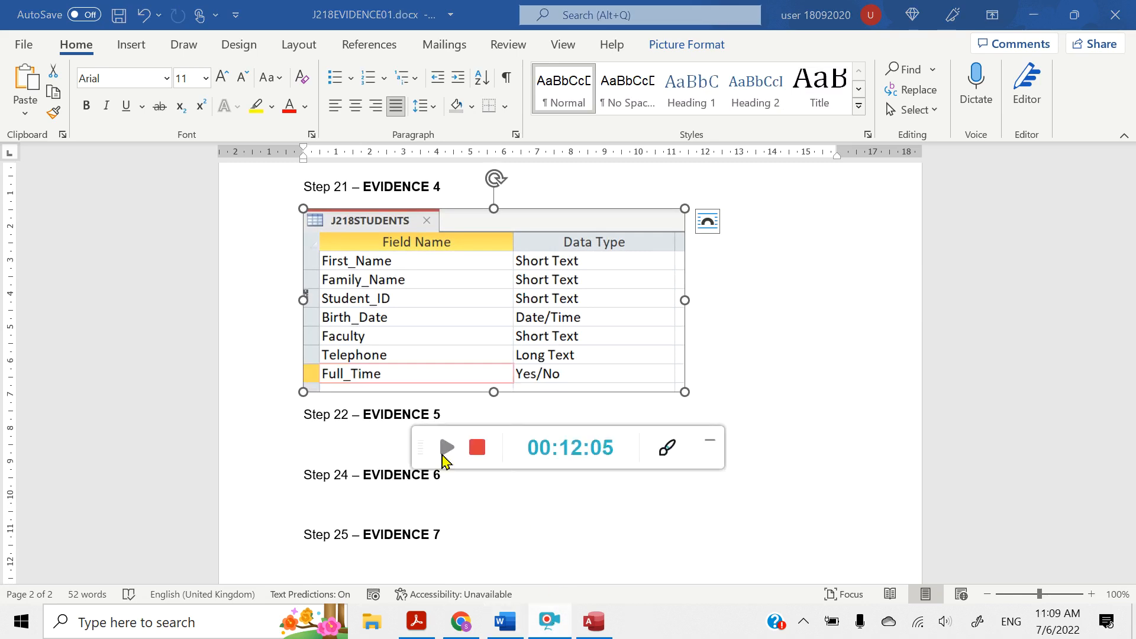
pyautogui.click(446, 447)
pyautogui.click(710, 441)
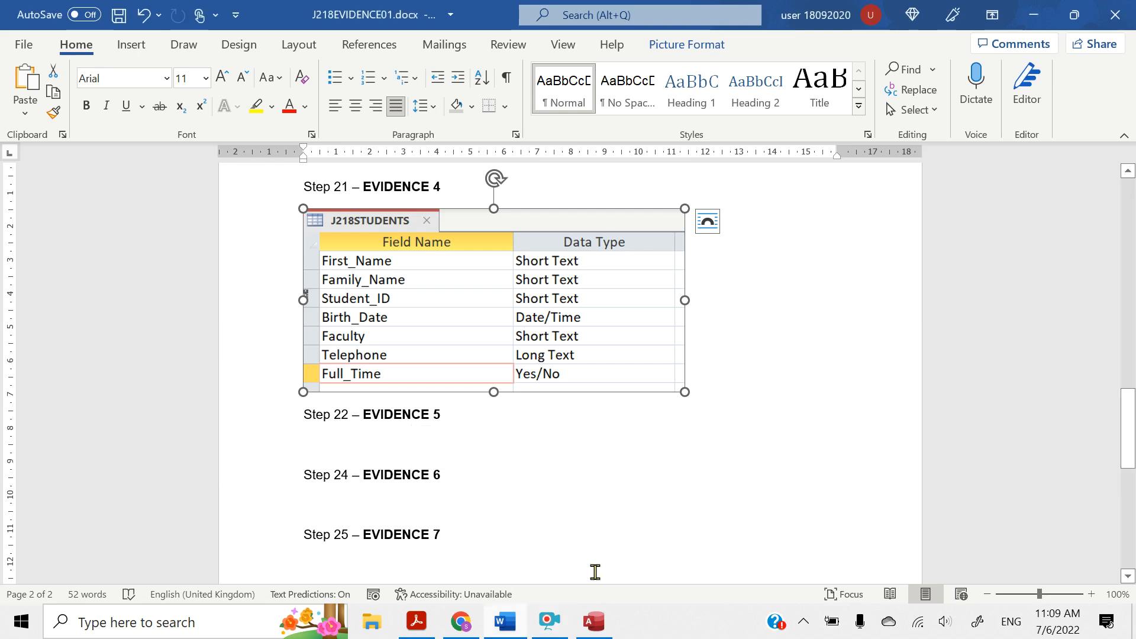
# Switch to the question paper in Acrobat Reader and highlight "Import the file J218TEST_DATA.csv" in question 22
pyautogui.click(418, 625)
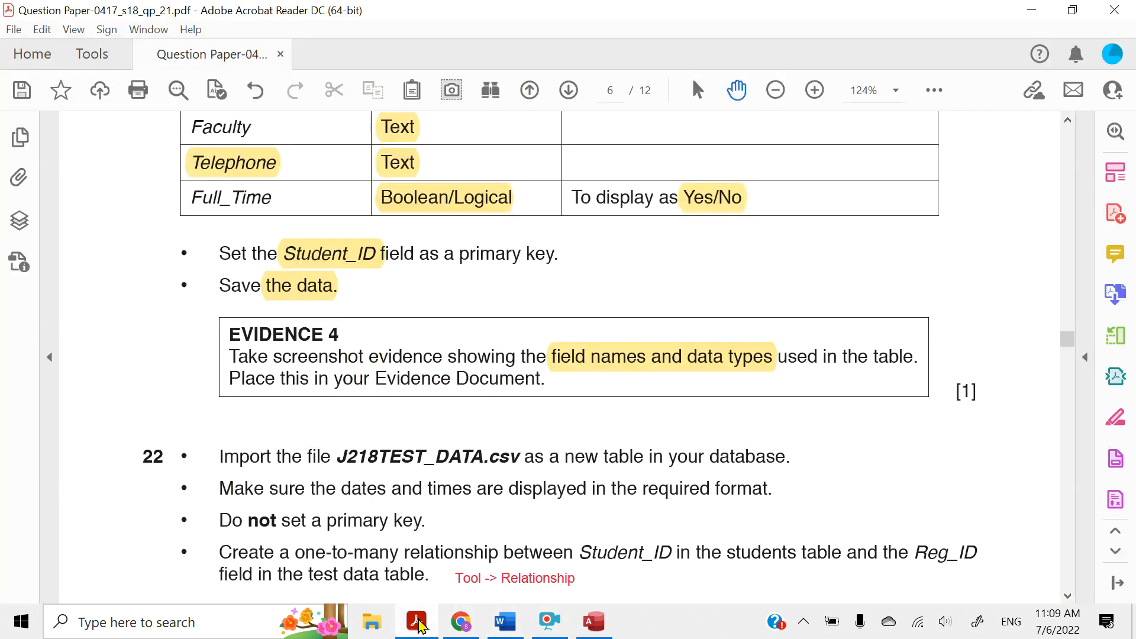
pyautogui.scroll(-2, 391, 458)
pyautogui.scroll(-2, 391, 457)
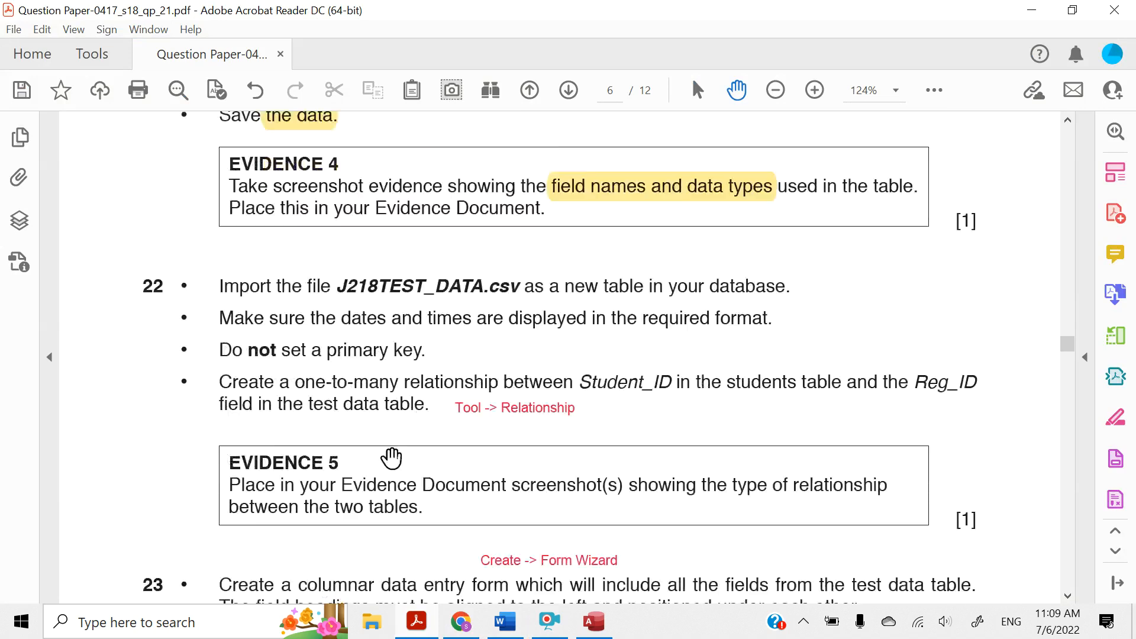
pyautogui.scroll(-1, 391, 458)
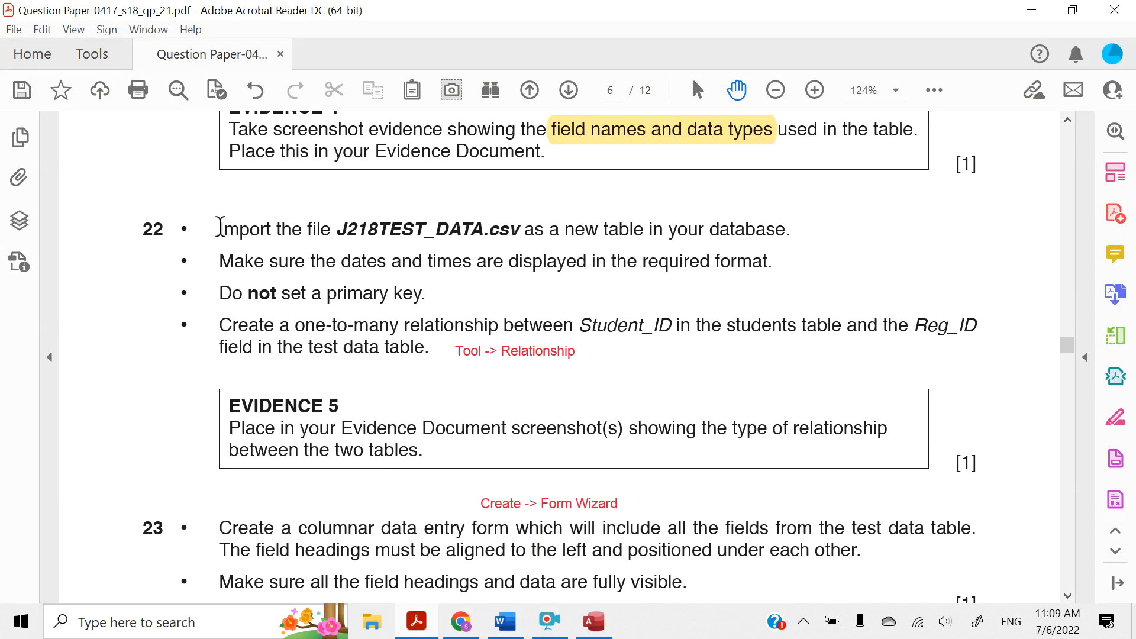
pyautogui.moveTo(219, 227); pyautogui.dragTo(495, 229)
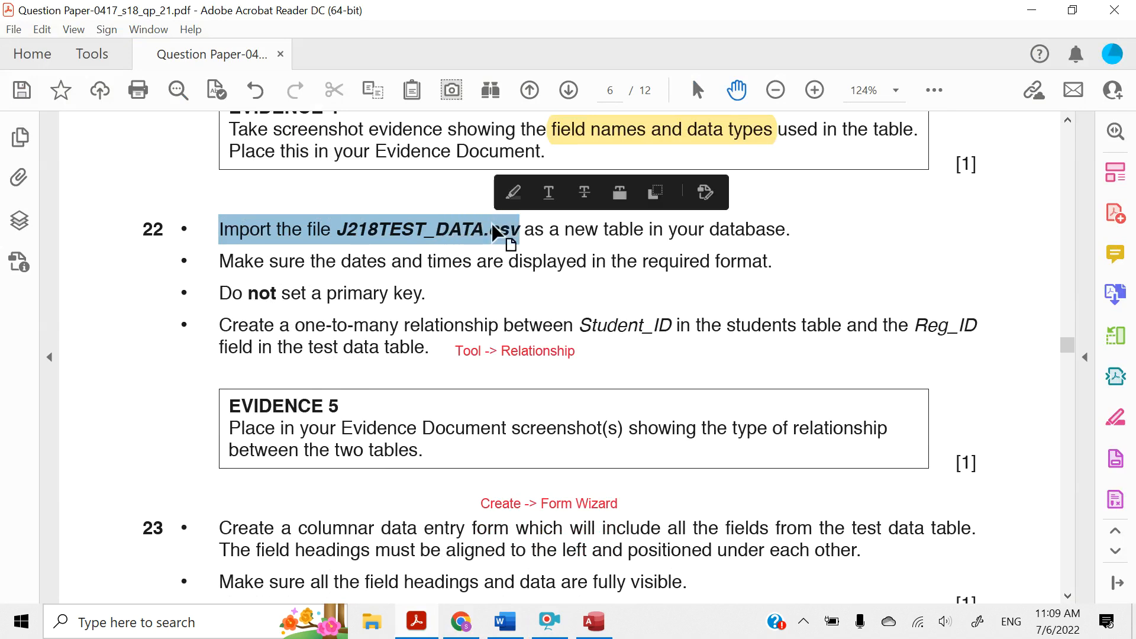
pyautogui.click(513, 194)
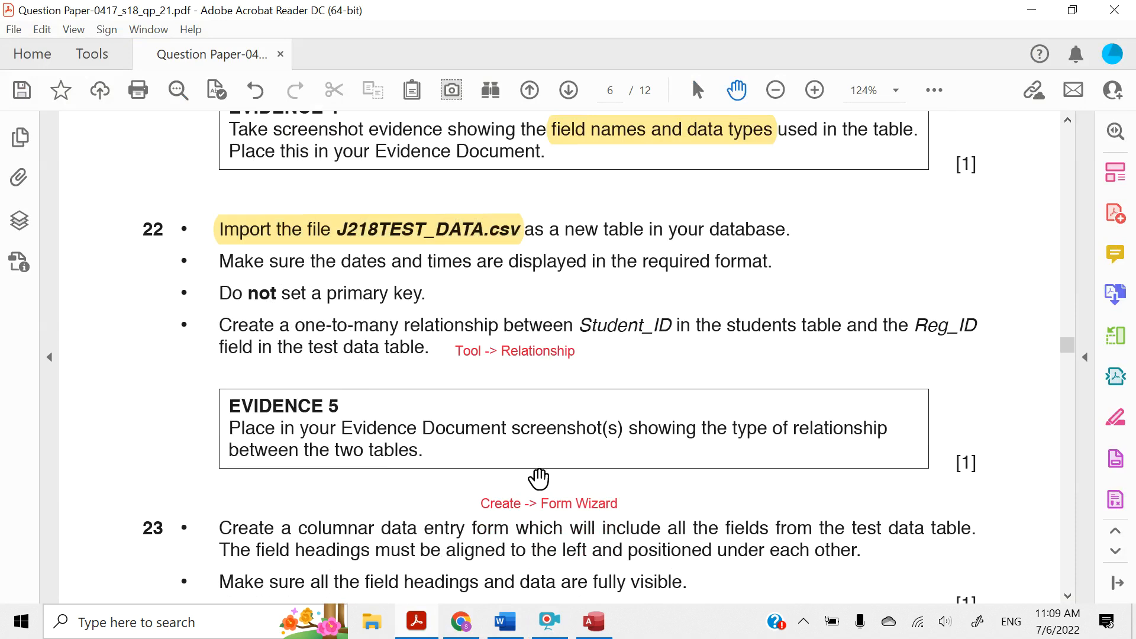
# Switch to Access and start importing the text file J218TEST_DATA.csv into a new table in the current database
pyautogui.click(583, 623)
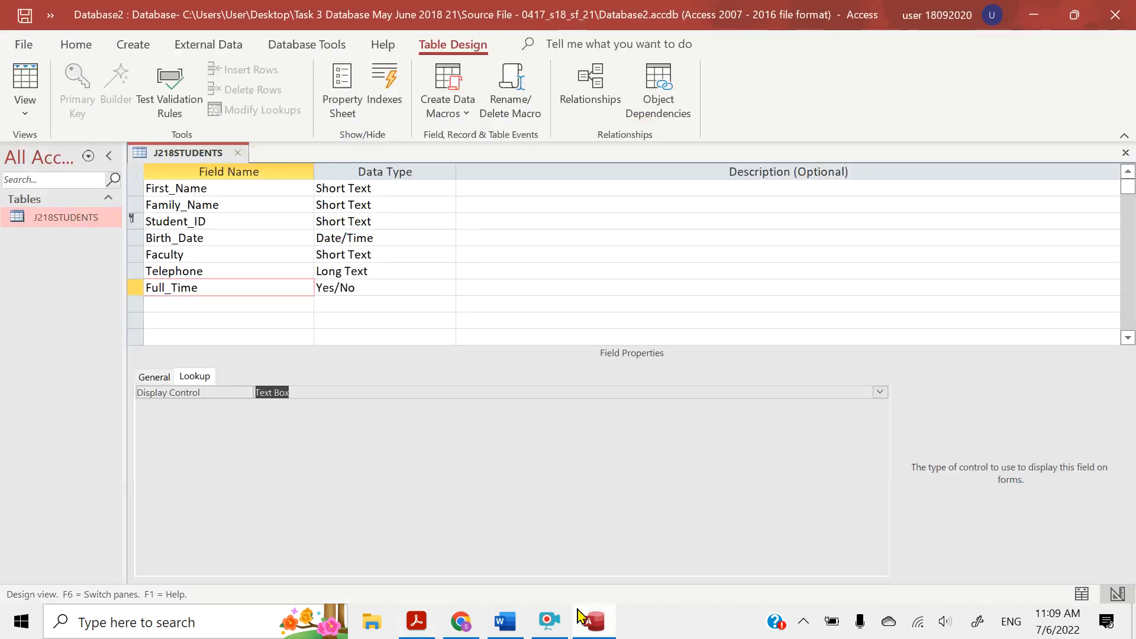
pyautogui.click(184, 54)
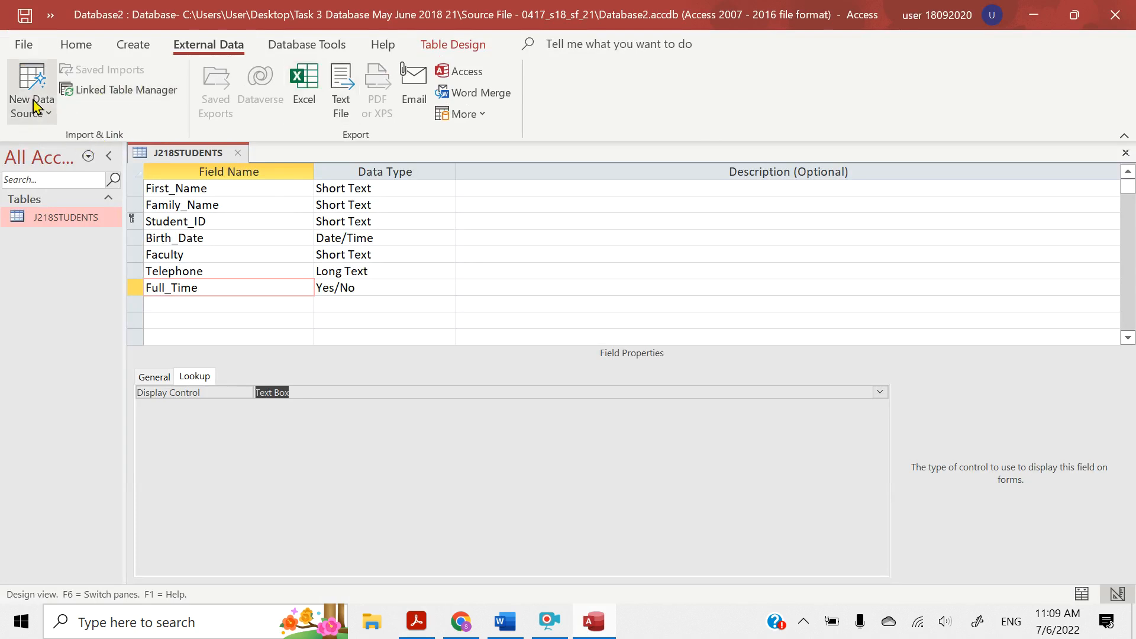
pyautogui.click(31, 101)
pyautogui.moveTo(47, 151)
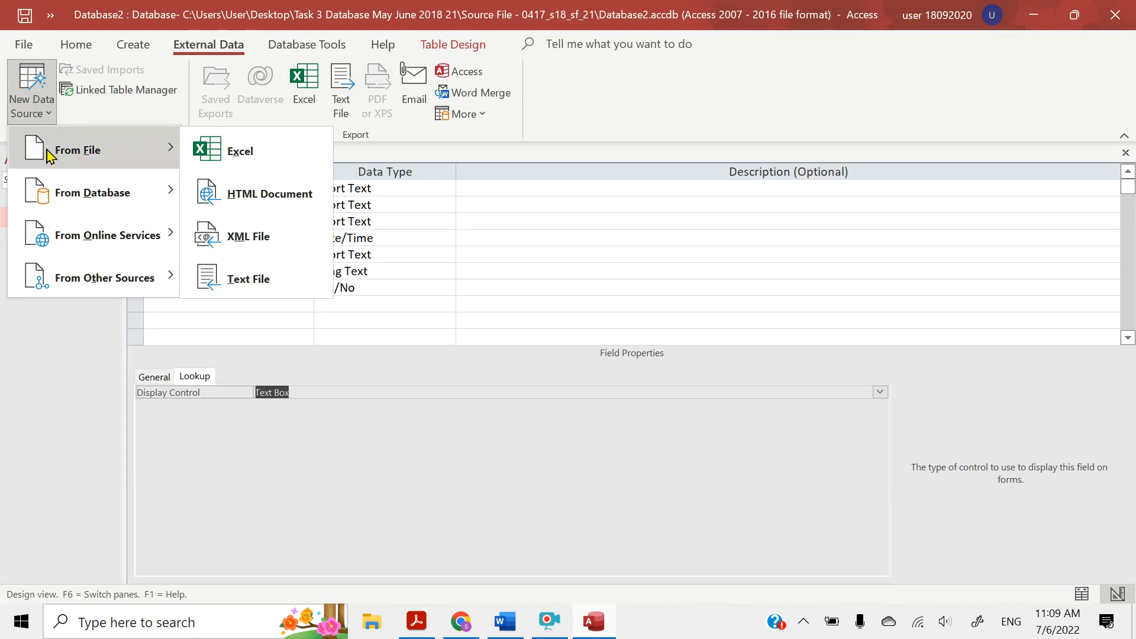
pyautogui.click(242, 278)
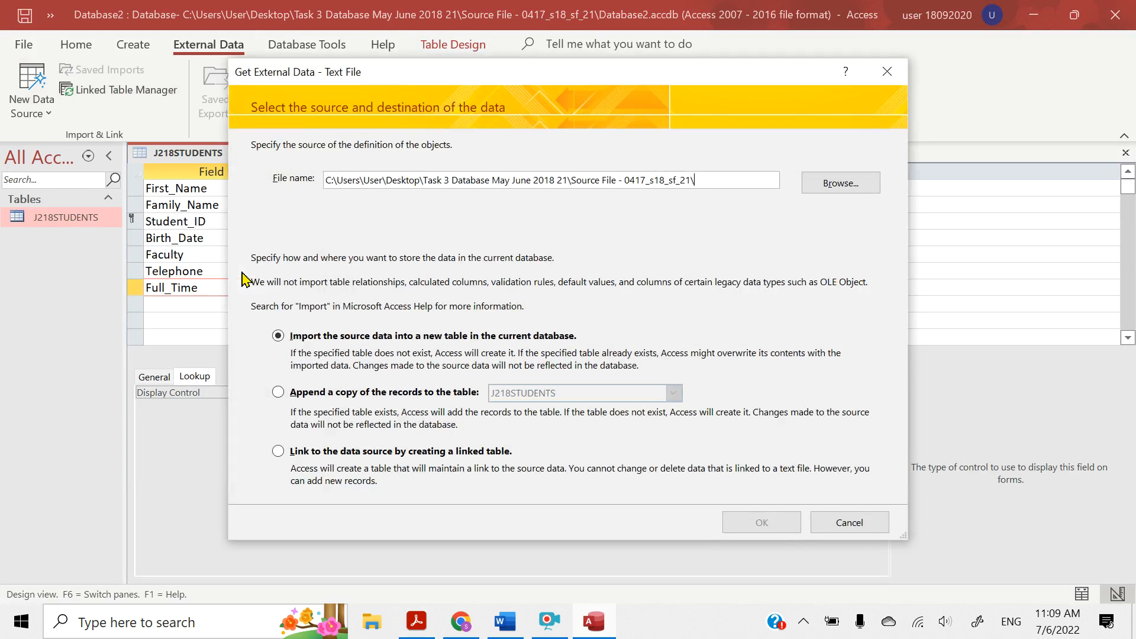
pyautogui.click(835, 185)
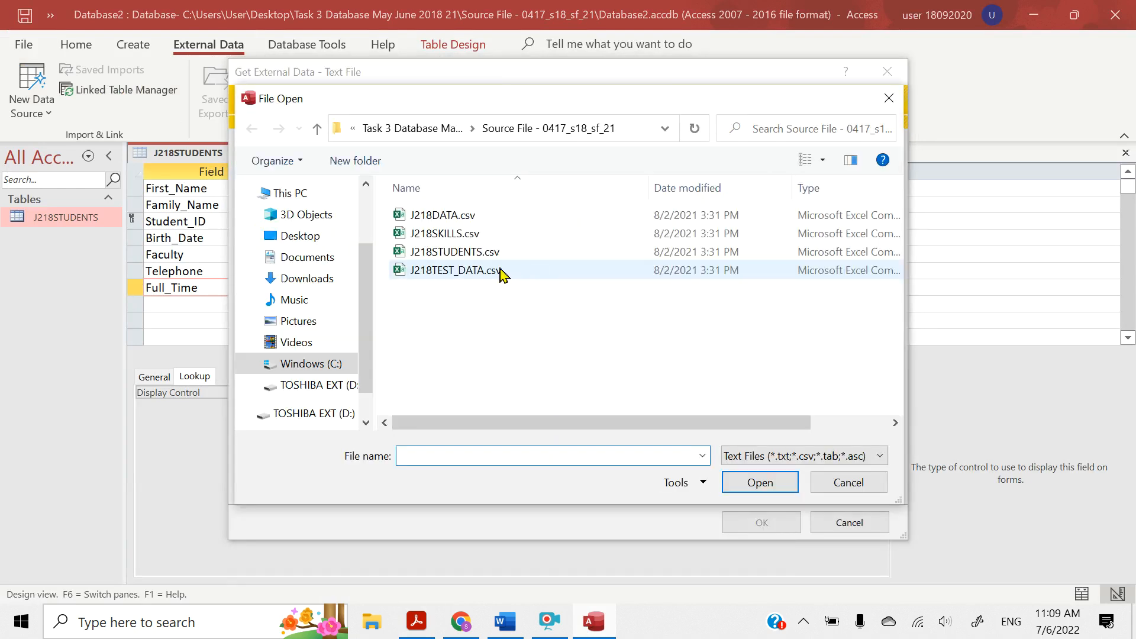
pyautogui.click(455, 270)
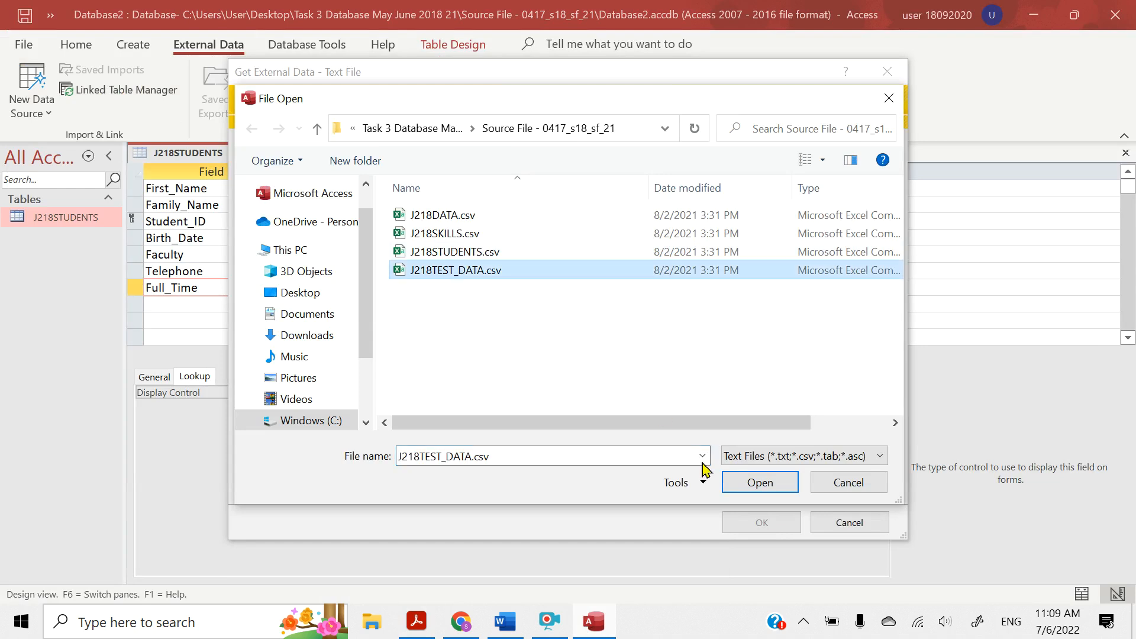
pyautogui.click(757, 487)
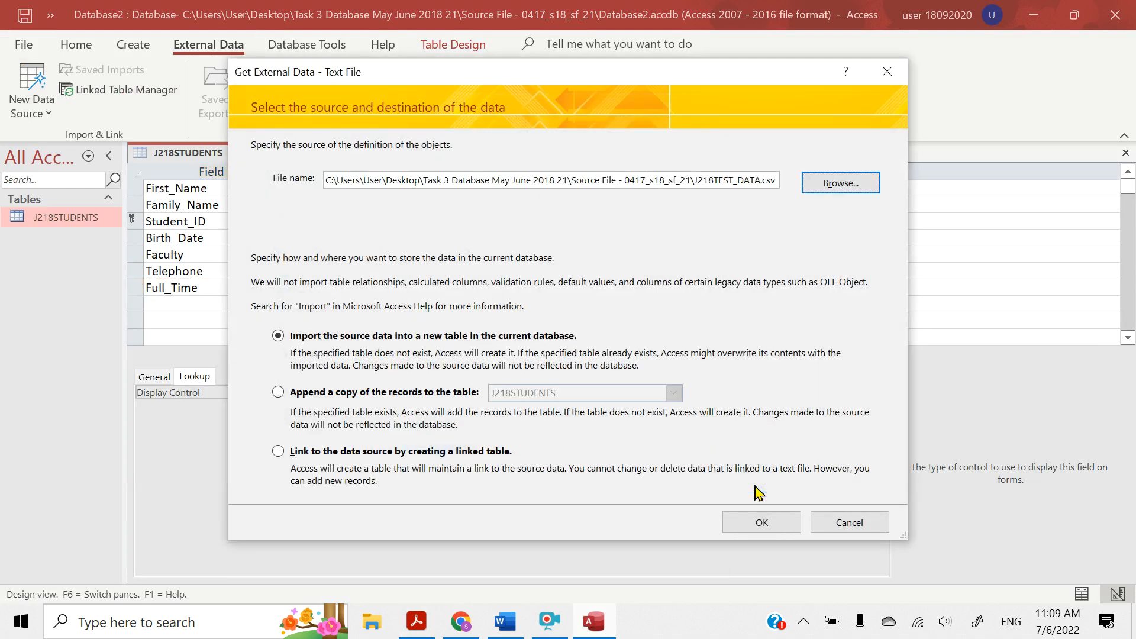
pyautogui.click(760, 520)
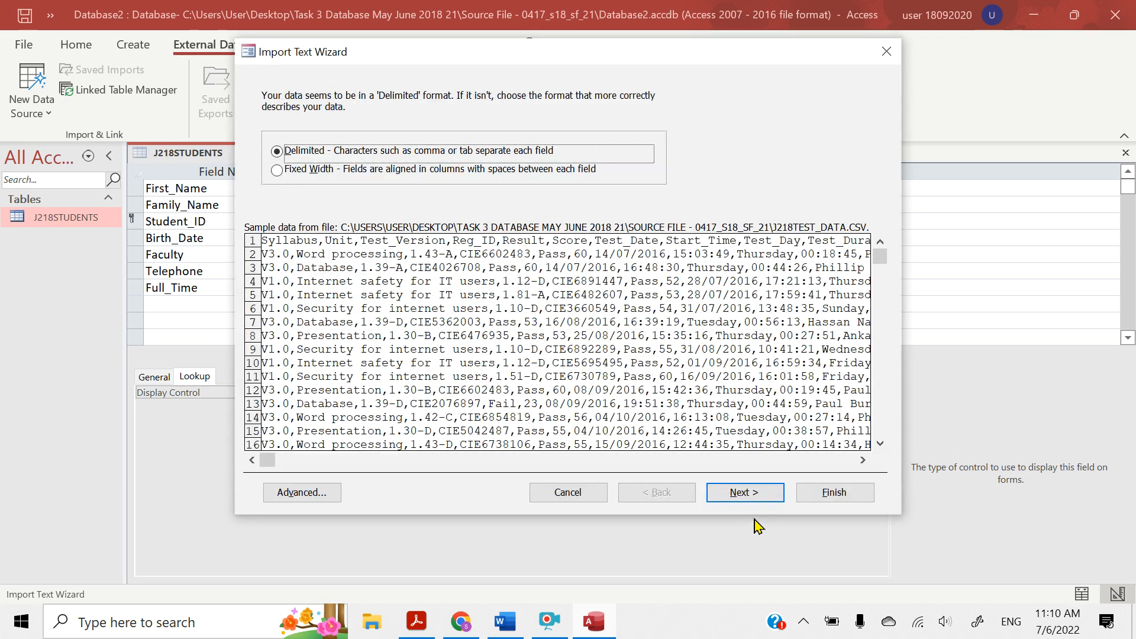
# Import the data as comma-delimited with the first row containing field names, and advance the wizard to the primary key options
pyautogui.click(737, 502)
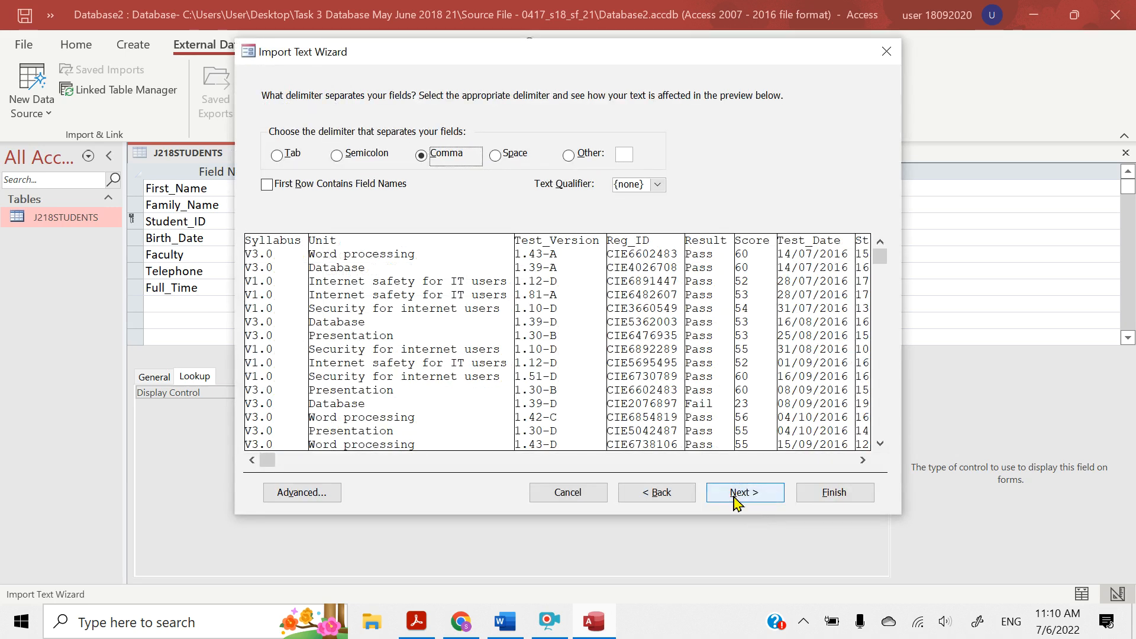
pyautogui.click(271, 193)
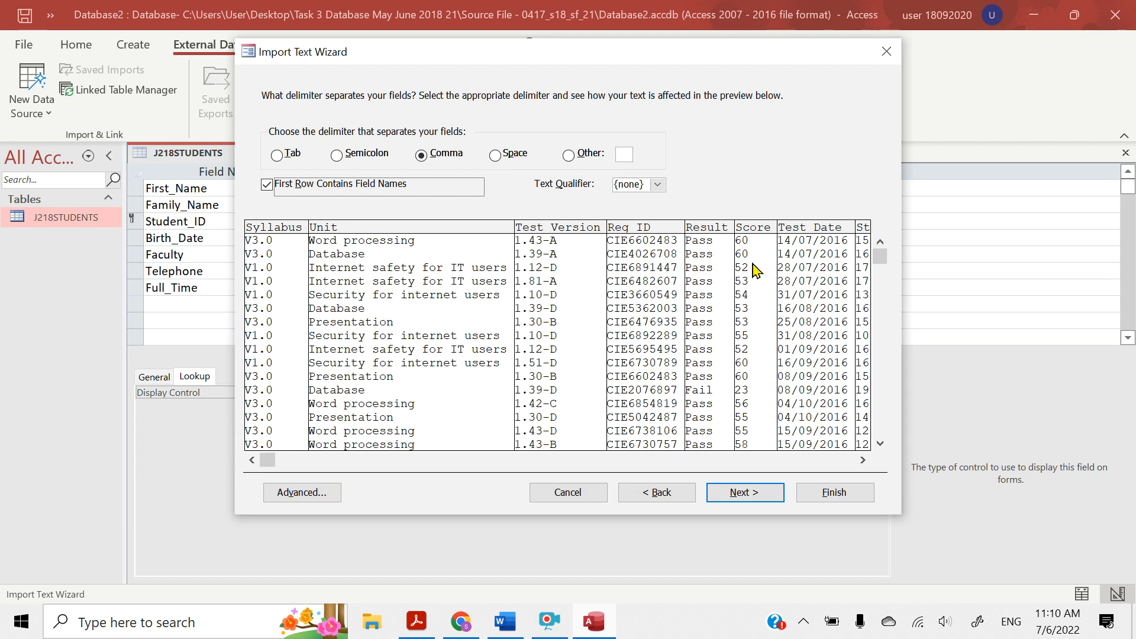
pyautogui.click(744, 493)
pyautogui.click(744, 497)
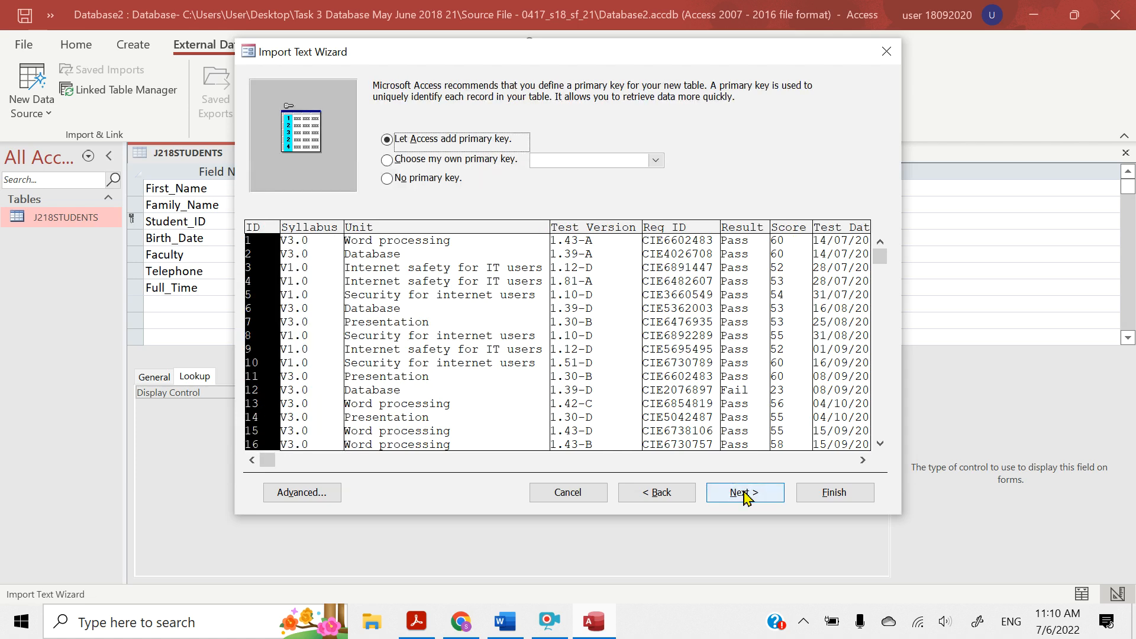
pyautogui.click(744, 491)
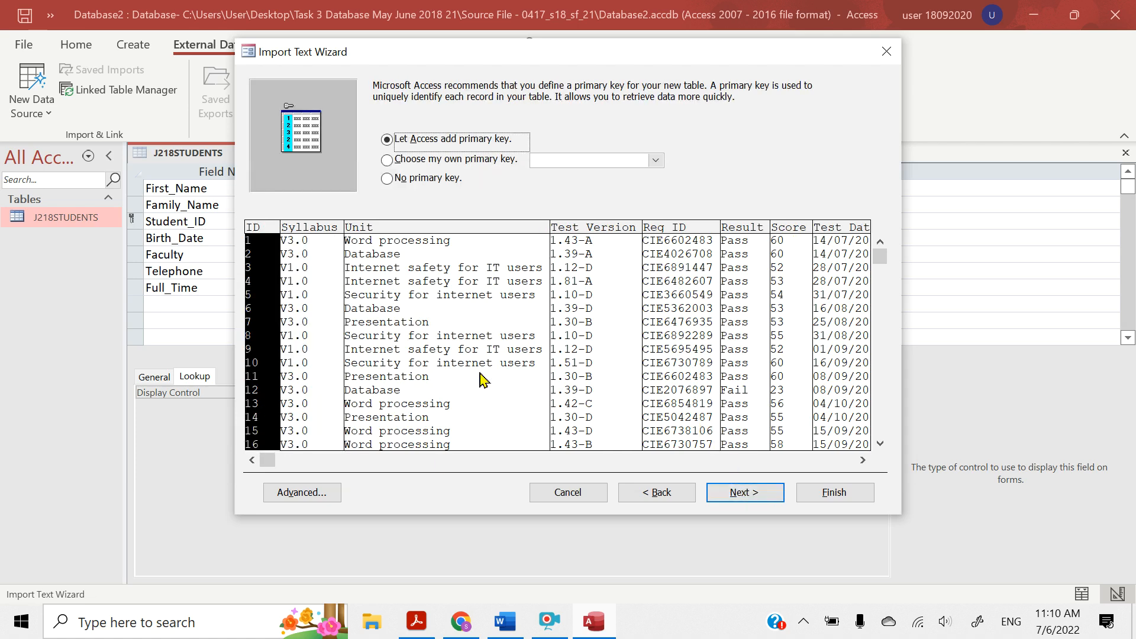
# Switch to the question paper in Acrobat Reader and highlight "Do not set a primary key." in question 22
pyautogui.click(416, 631)
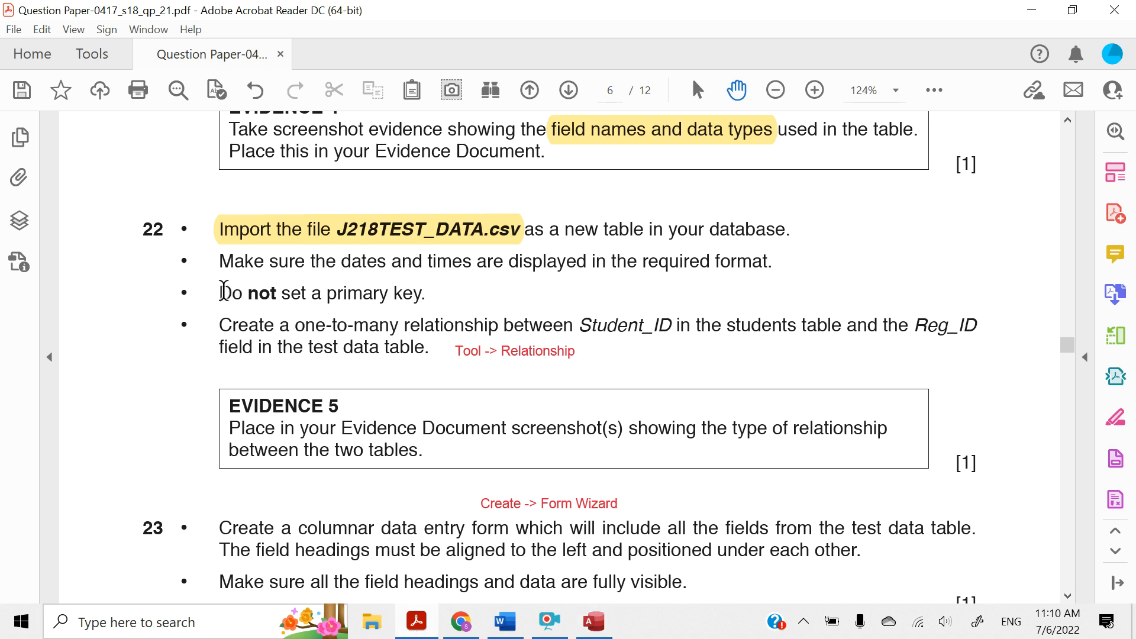
pyautogui.moveTo(371, 305); pyautogui.dragTo(424, 296)
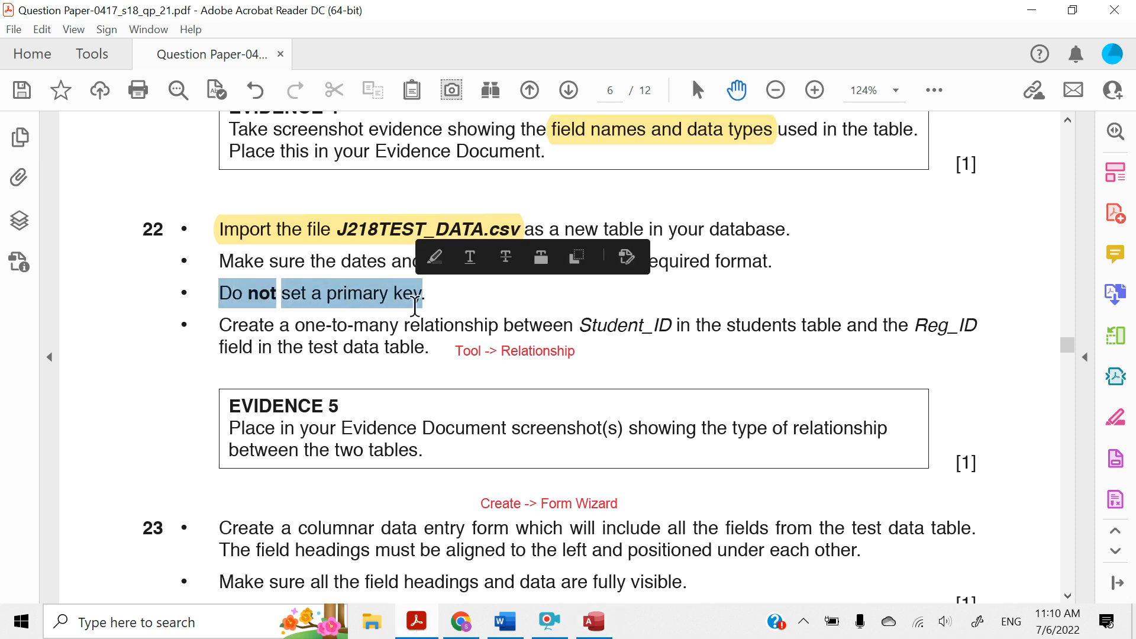
pyautogui.click(426, 261)
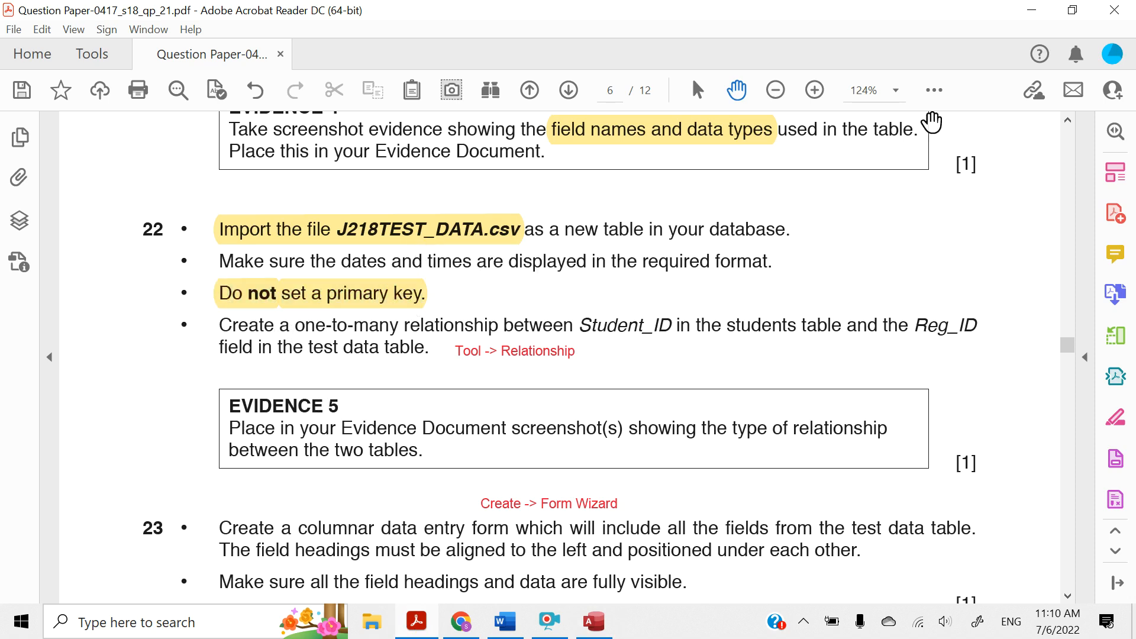
# Return to Access and finish importing the data into table J218TEST_DATA with no primary key, without saving the import steps
pyautogui.click(1031, 10)
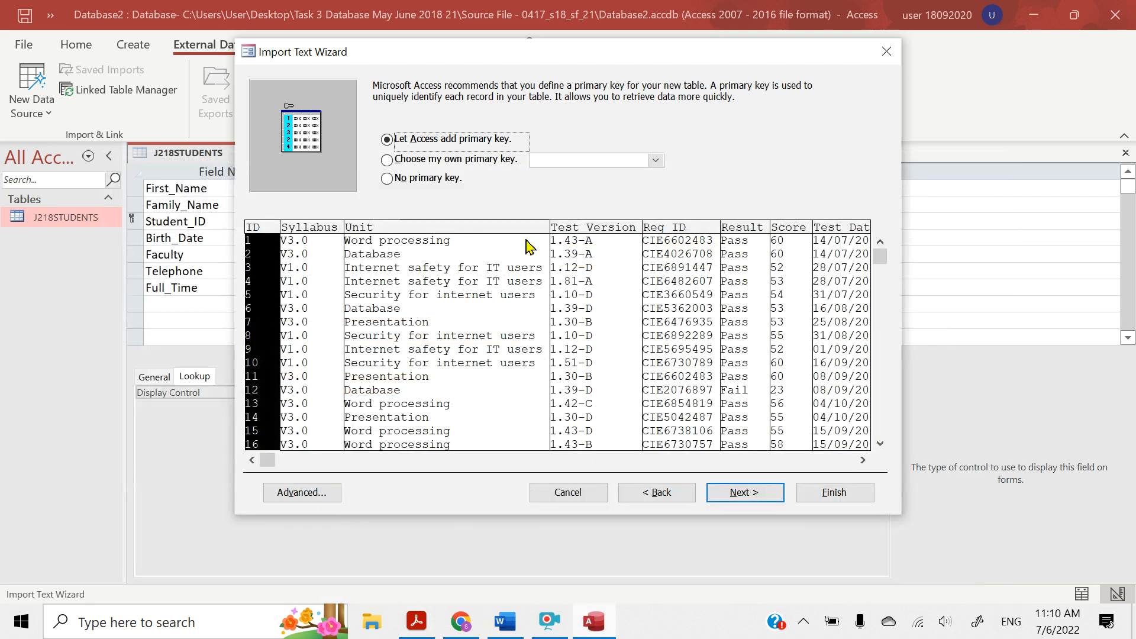
pyautogui.click(385, 180)
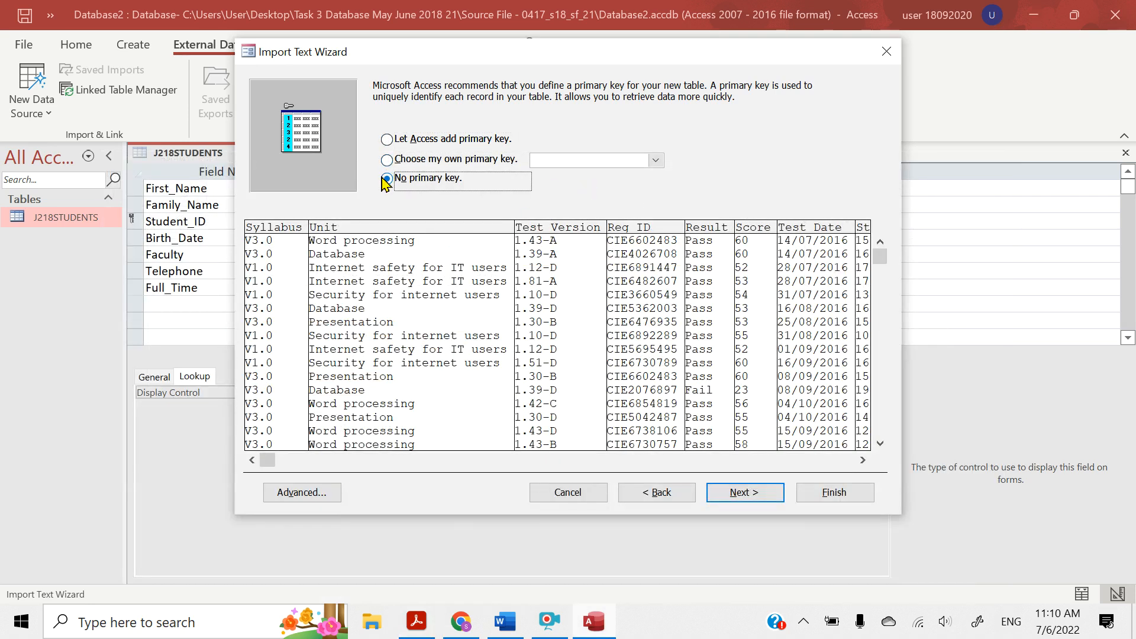
pyautogui.click(749, 499)
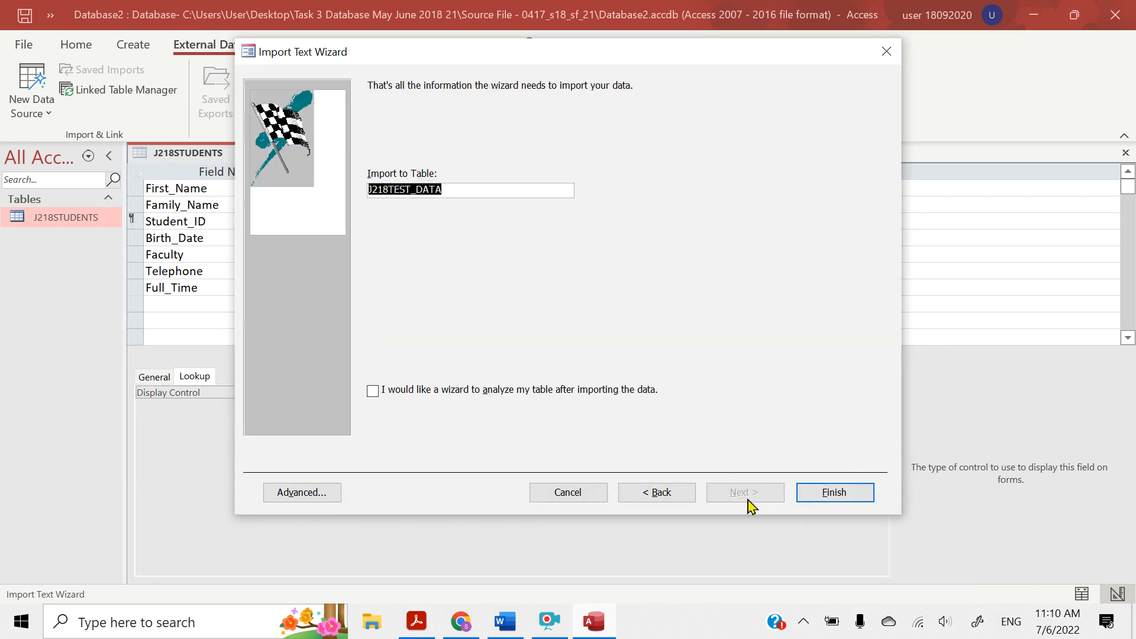
pyautogui.click(814, 496)
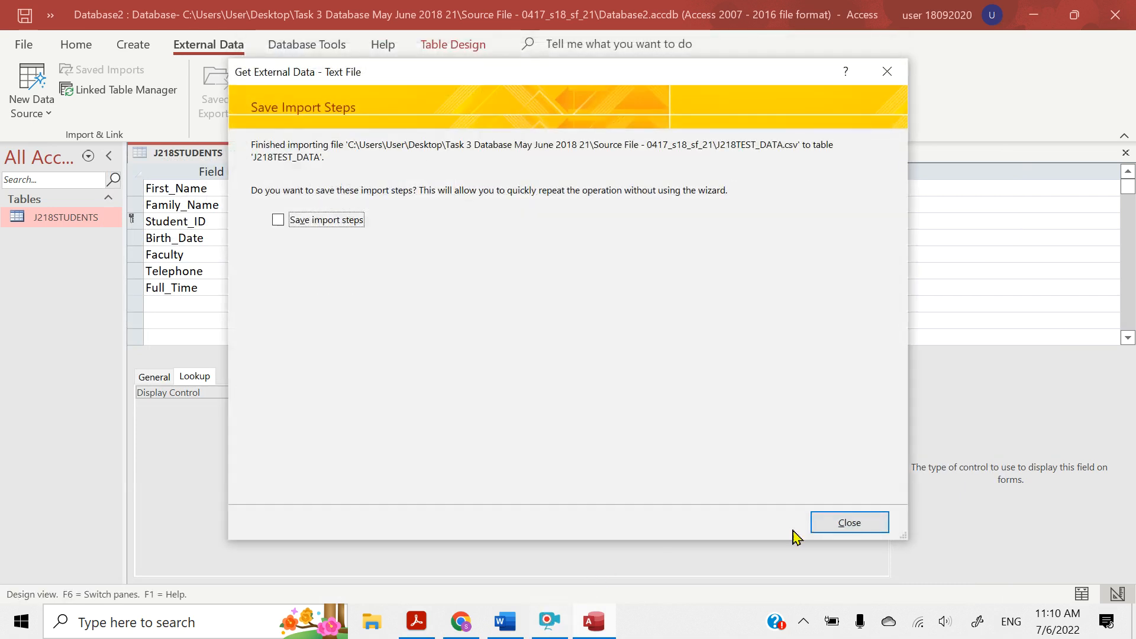
pyautogui.click(850, 523)
pyautogui.click(553, 620)
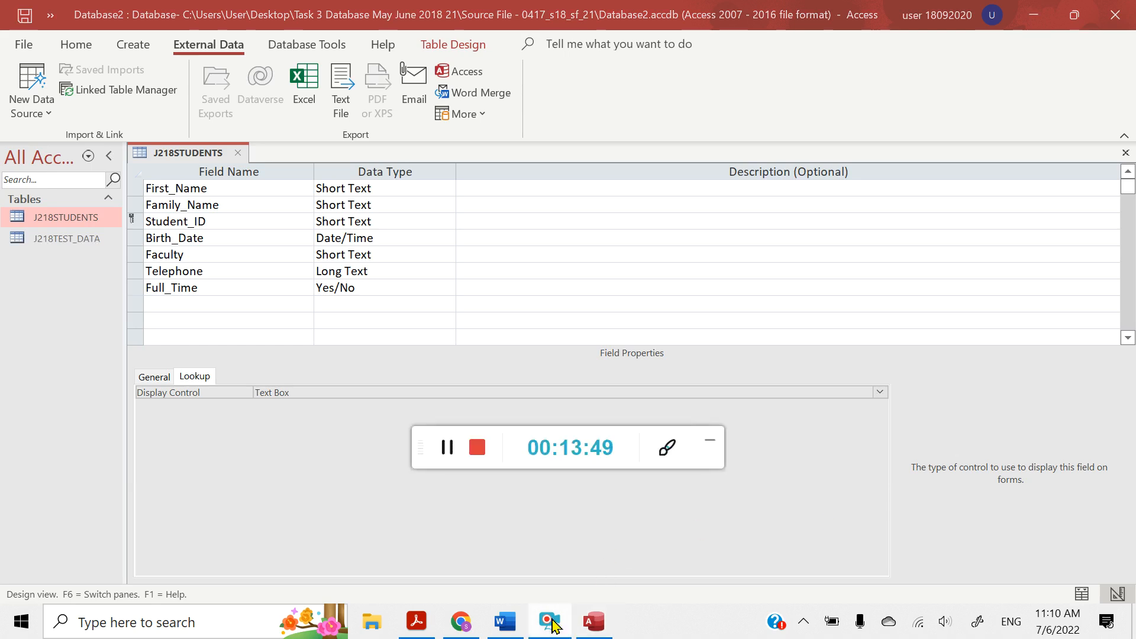
pyautogui.click(715, 446)
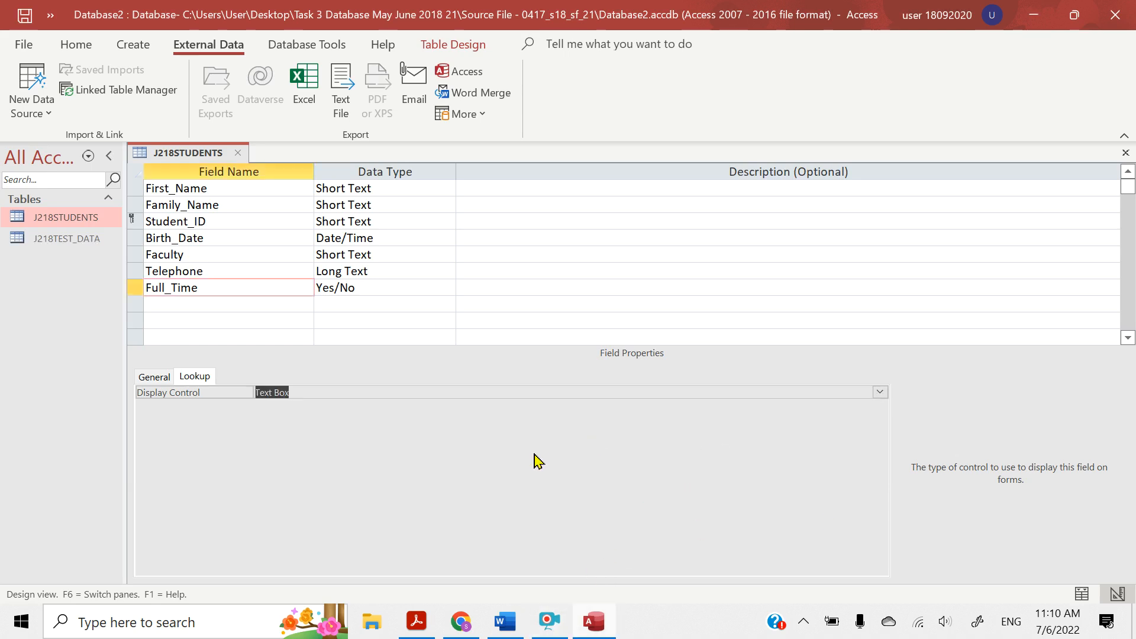
# Switch to the question paper in Acrobat Reader and highlight "dates and times are displayed in the required format." in question 22
pyautogui.click(416, 621)
pyautogui.scroll(-1, 273, 300)
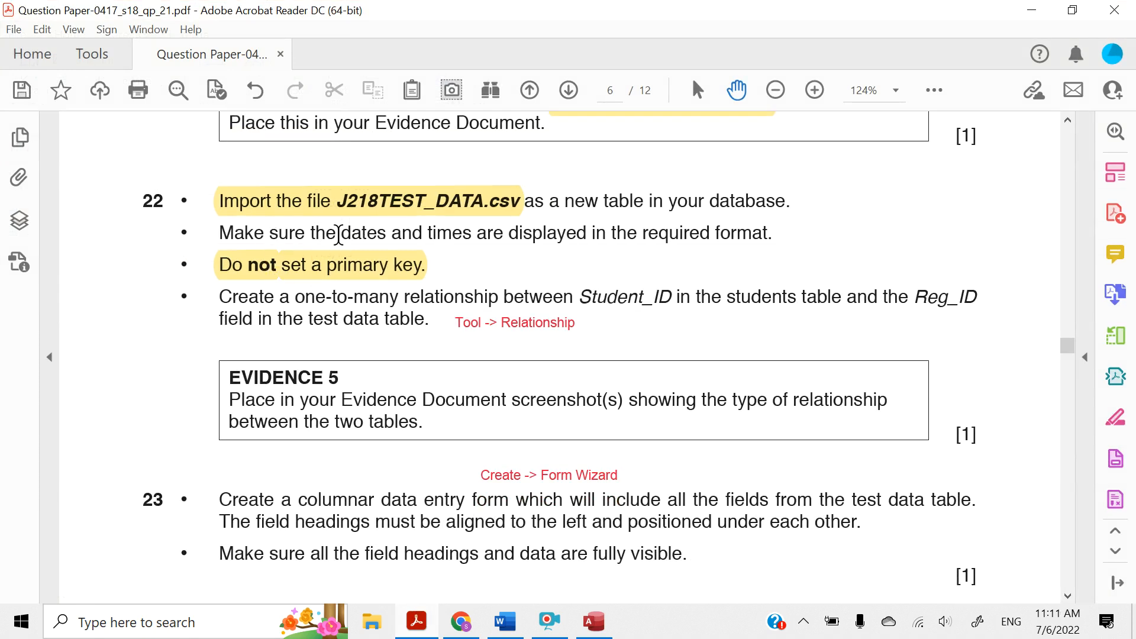
pyautogui.moveTo(338, 234); pyautogui.dragTo(767, 232)
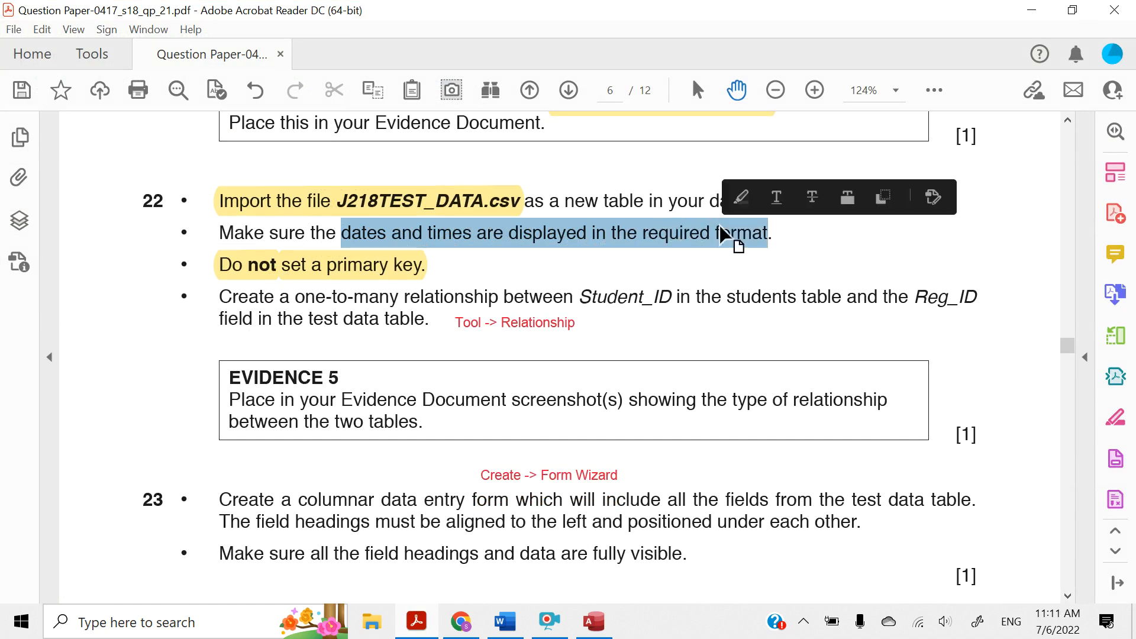
pyautogui.click(741, 197)
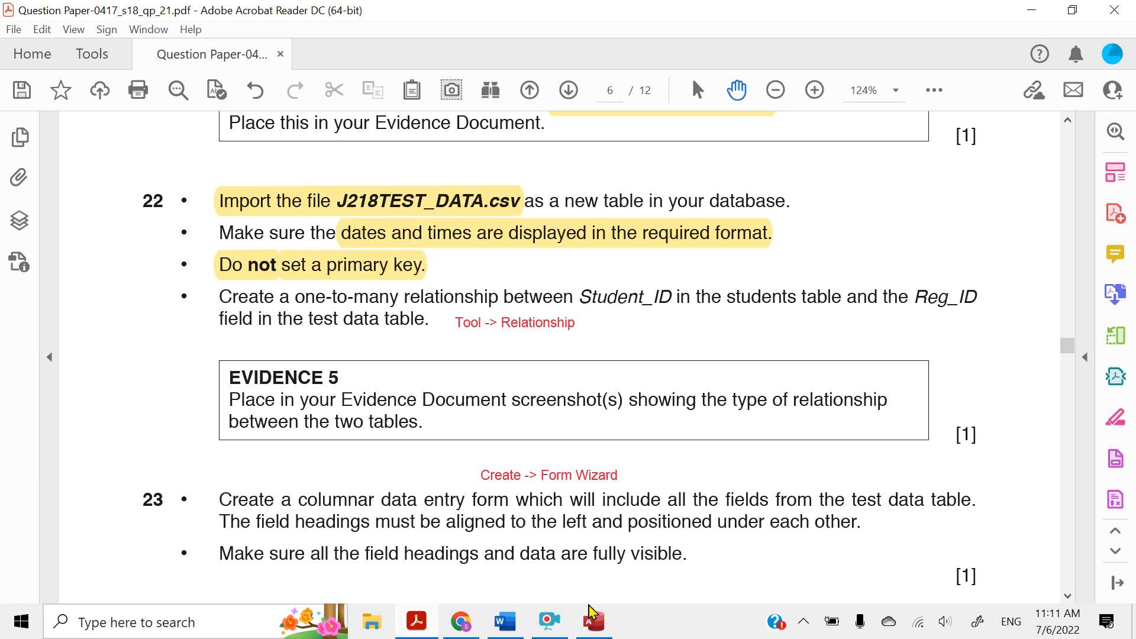
# Open the J218TEST_DATA table in Access, and check the required date and time formats in the question paper's Task 3 introduction
pyautogui.click(593, 621)
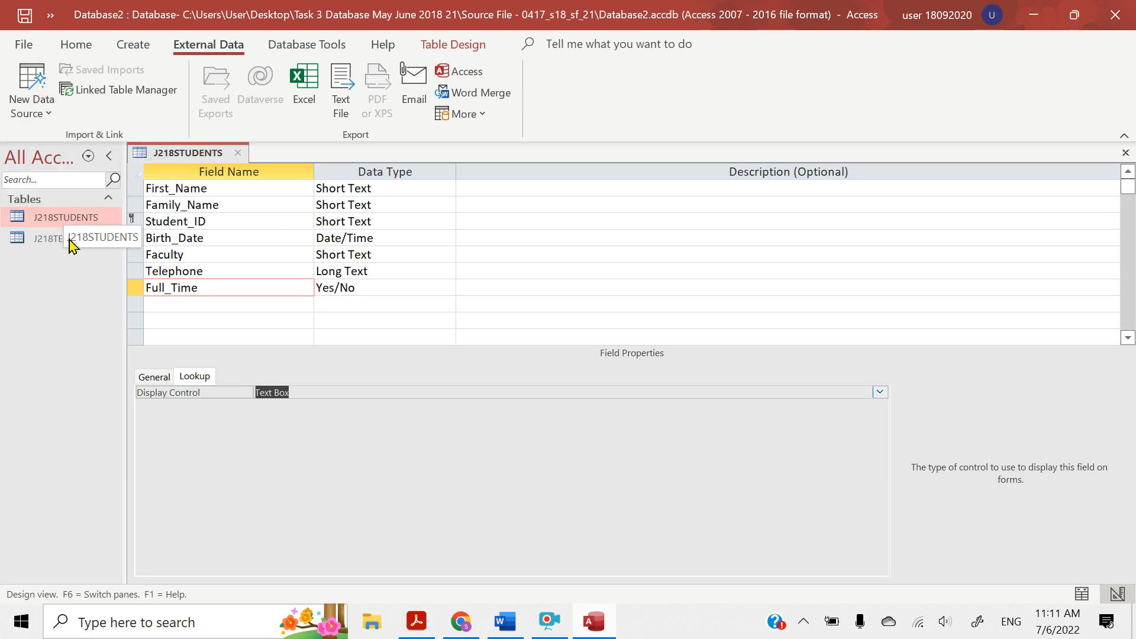
pyautogui.doubleClick(41, 240)
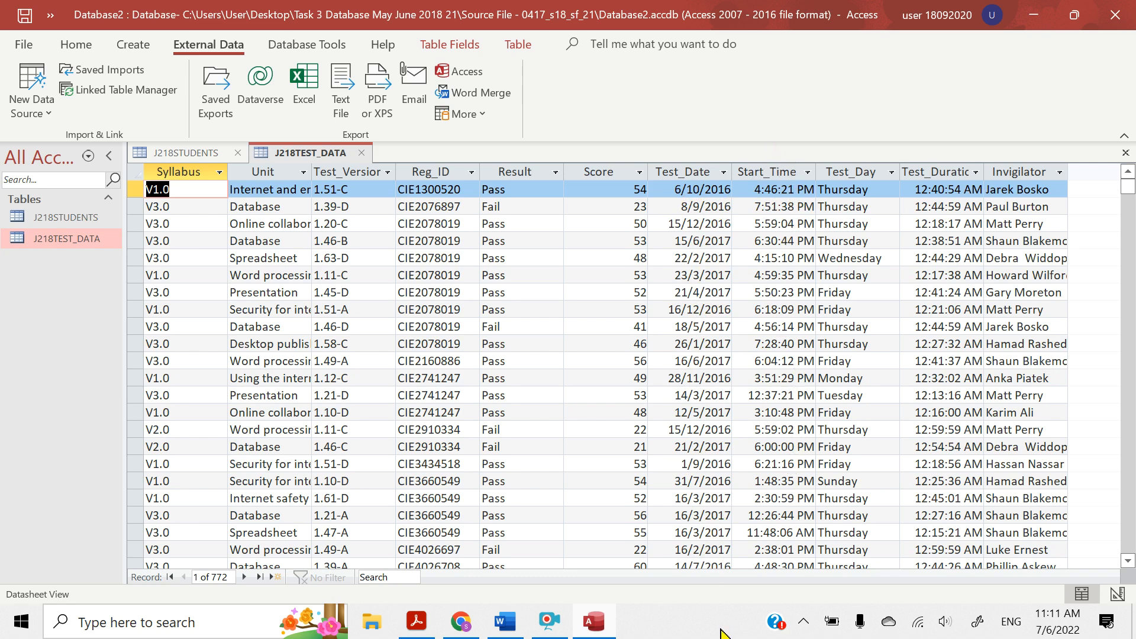
pyautogui.click(417, 621)
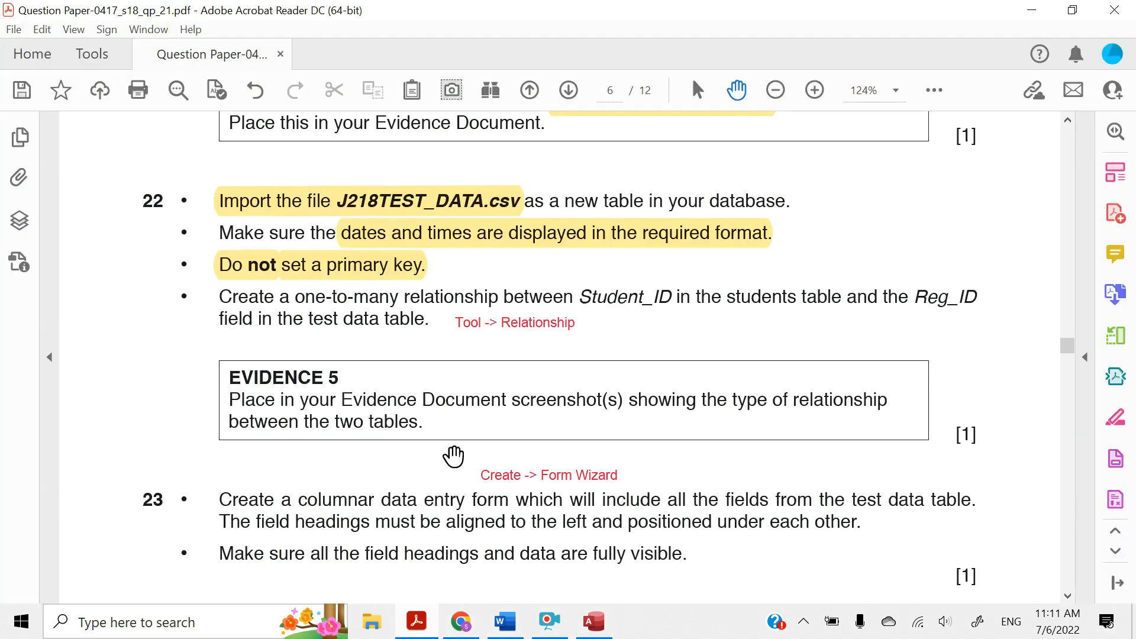
pyautogui.scroll(6, 454, 455)
pyautogui.scroll(6, 455, 456)
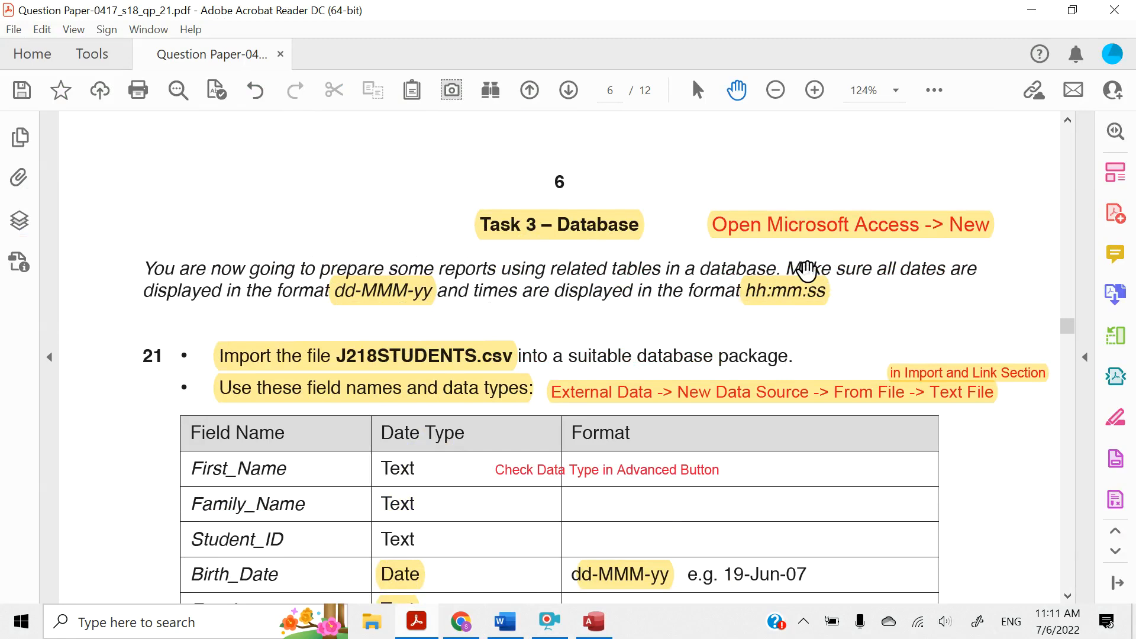
# Back in Access, widen the Test_Duration column to fit its heading and switch the J218TEST_DATA table to Design View
pyautogui.click(1031, 10)
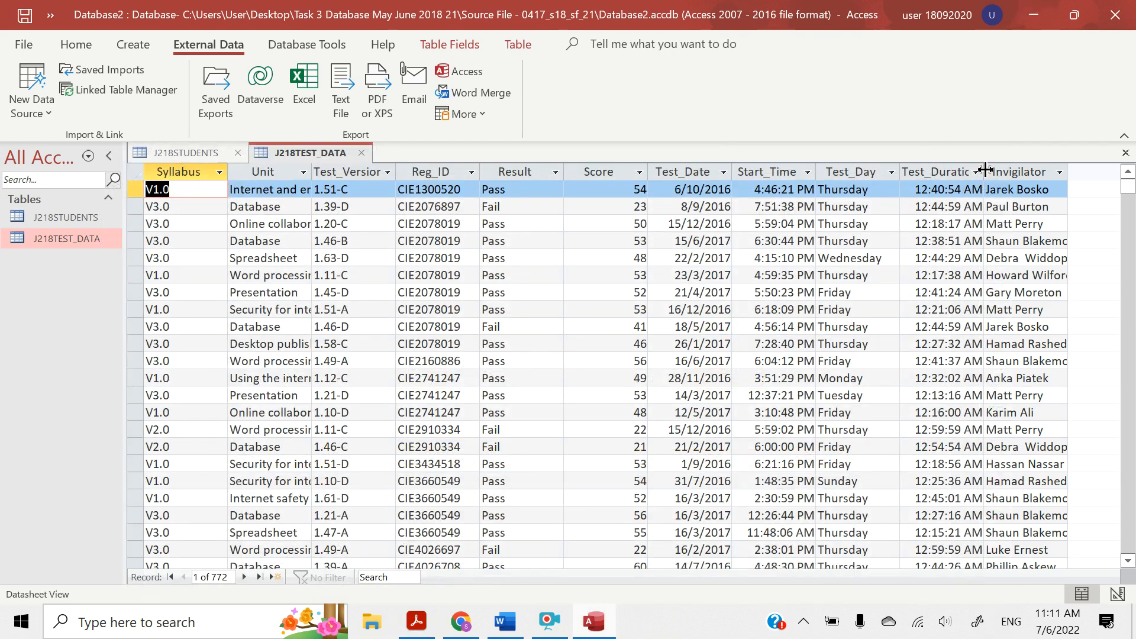
pyautogui.moveTo(984, 171); pyautogui.dragTo(1004, 171)
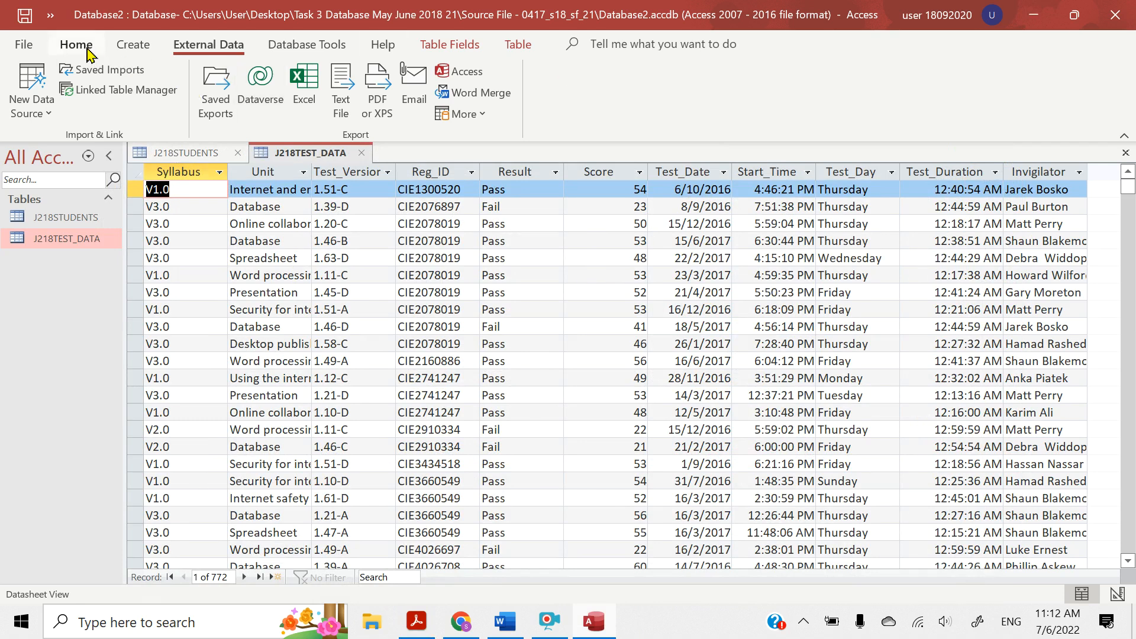
pyautogui.click(87, 52)
pyautogui.click(25, 112)
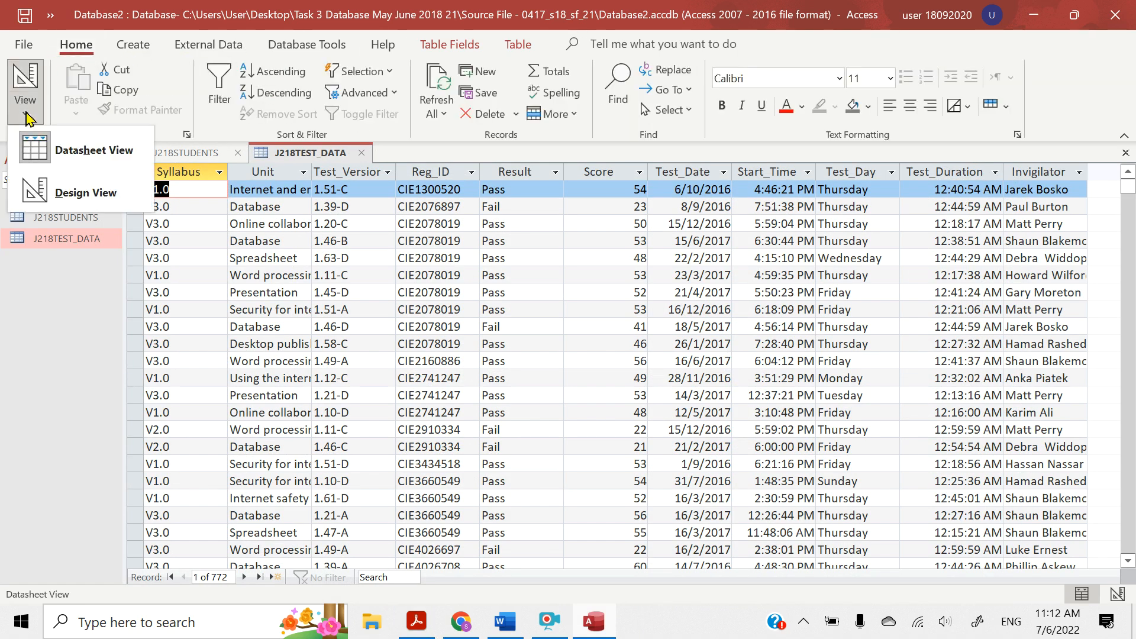
pyautogui.click(70, 44)
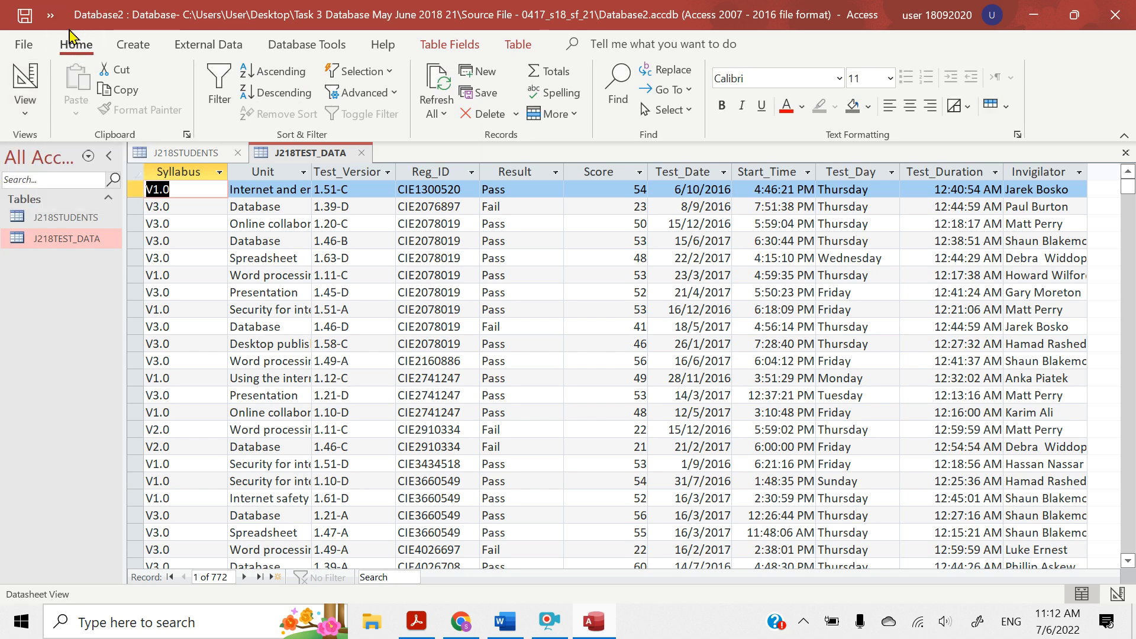
pyautogui.click(24, 114)
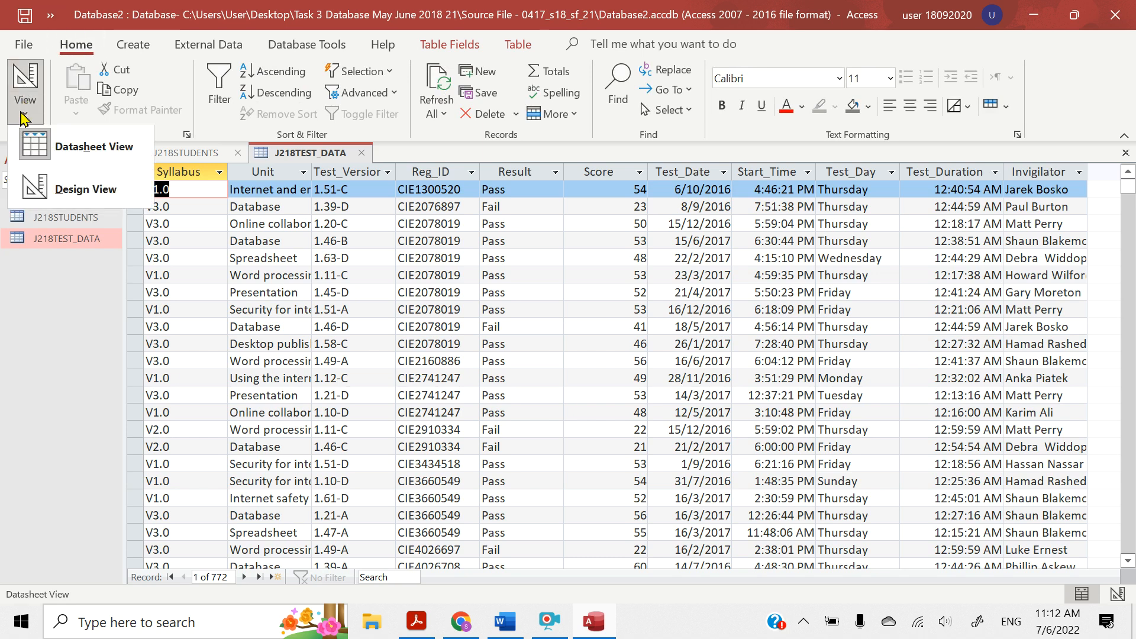
pyautogui.click(33, 189)
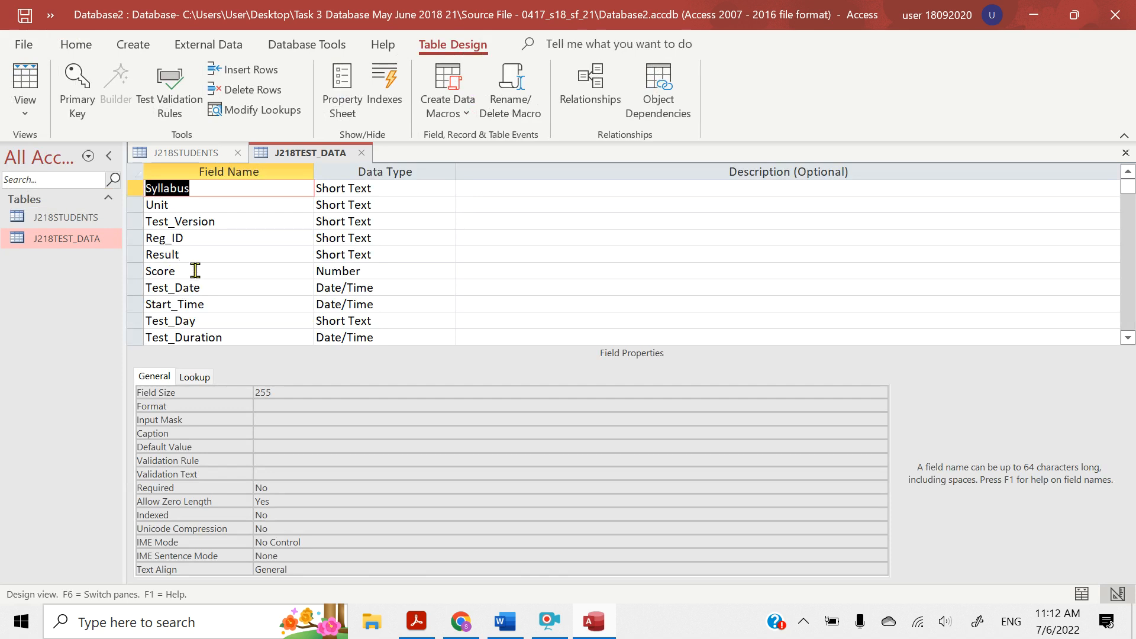
# Set the Format property of the Test_Date field to Medium Date
pyautogui.click(326, 289)
pyautogui.click(271, 290)
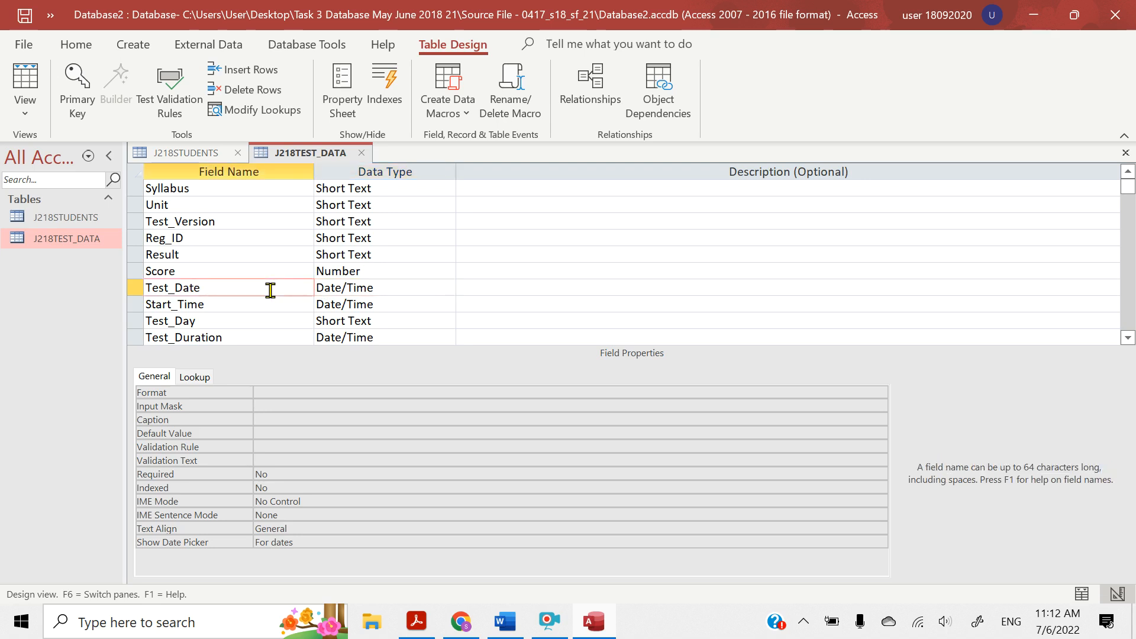
pyautogui.click(279, 393)
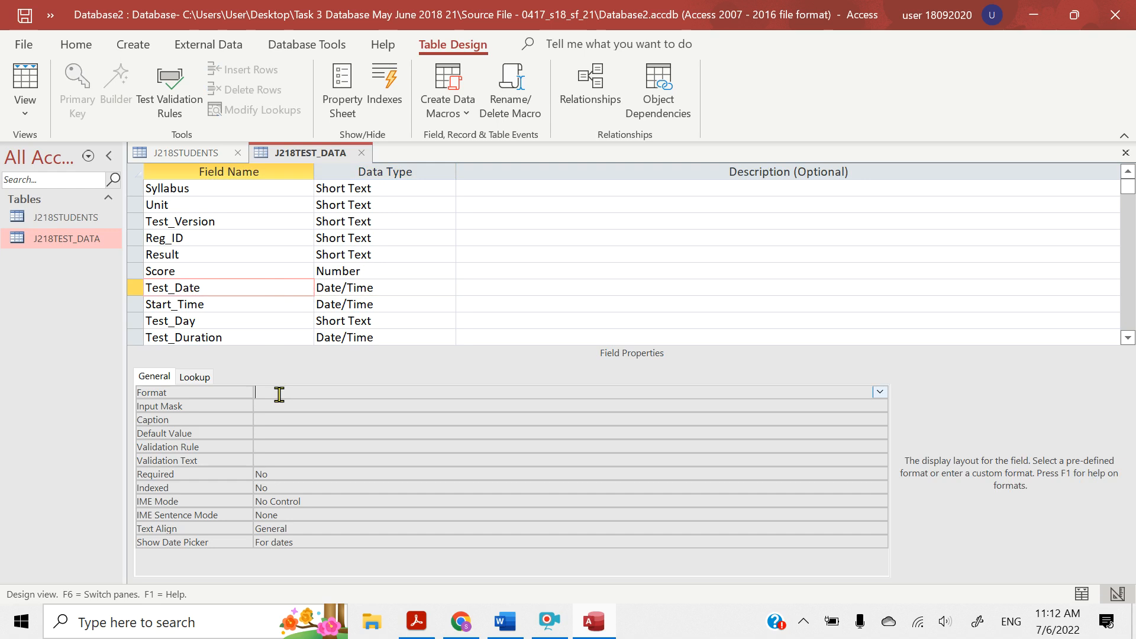
pyautogui.click(879, 394)
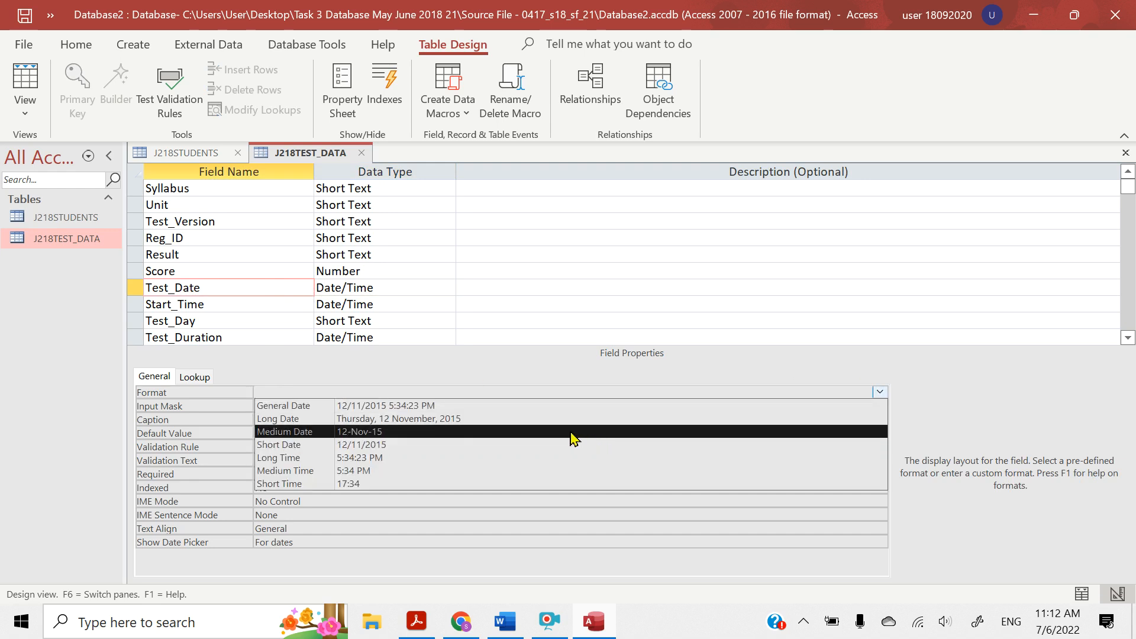
pyautogui.click(573, 438)
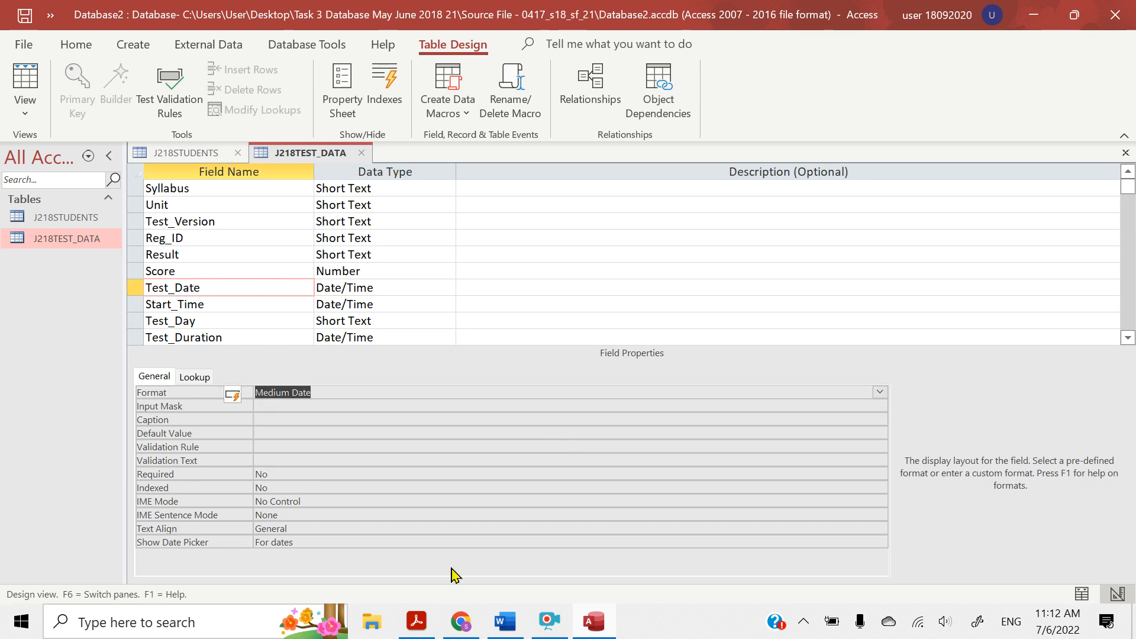
# Check the time format in the question paper, and set the Start_Time field's format in Access to hh:mm:ss
pyautogui.click(422, 623)
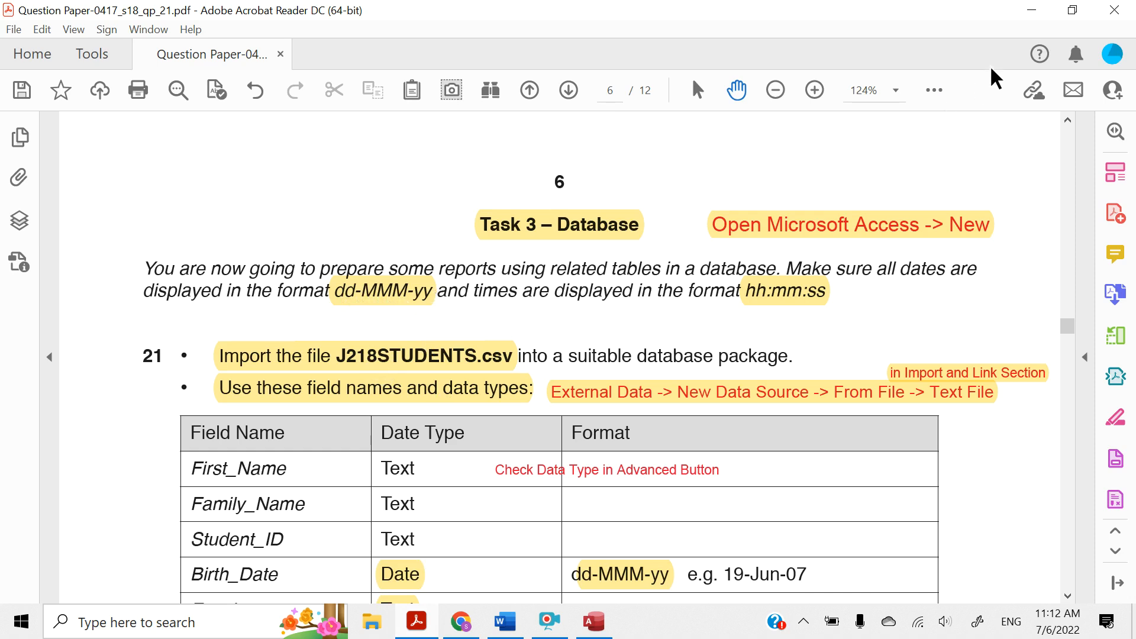
pyautogui.click(1031, 10)
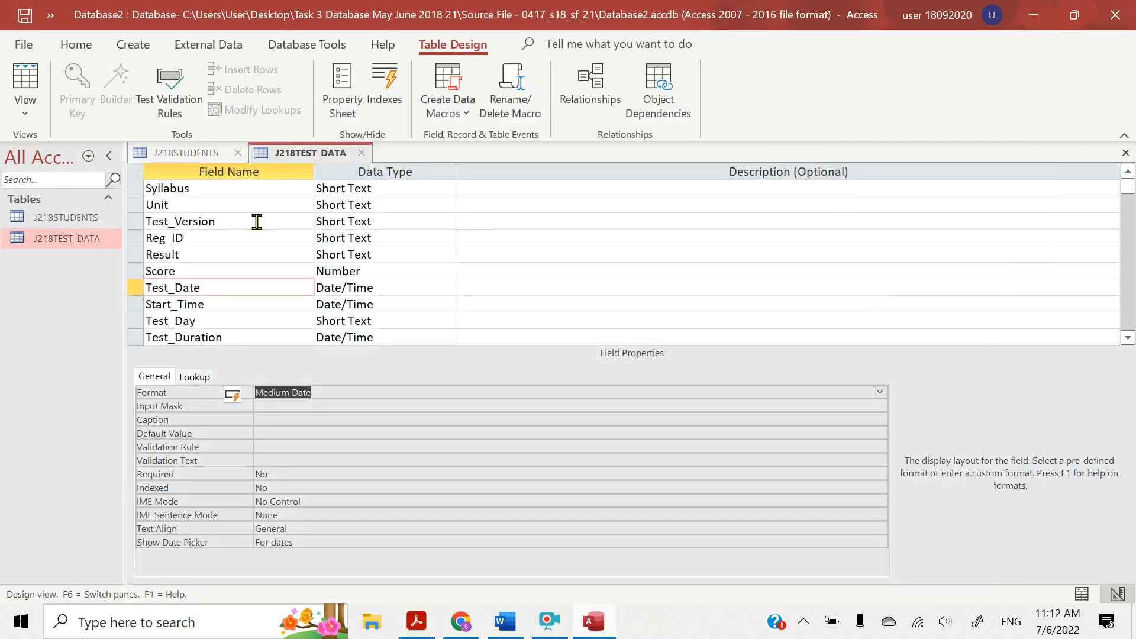
pyautogui.click(281, 303)
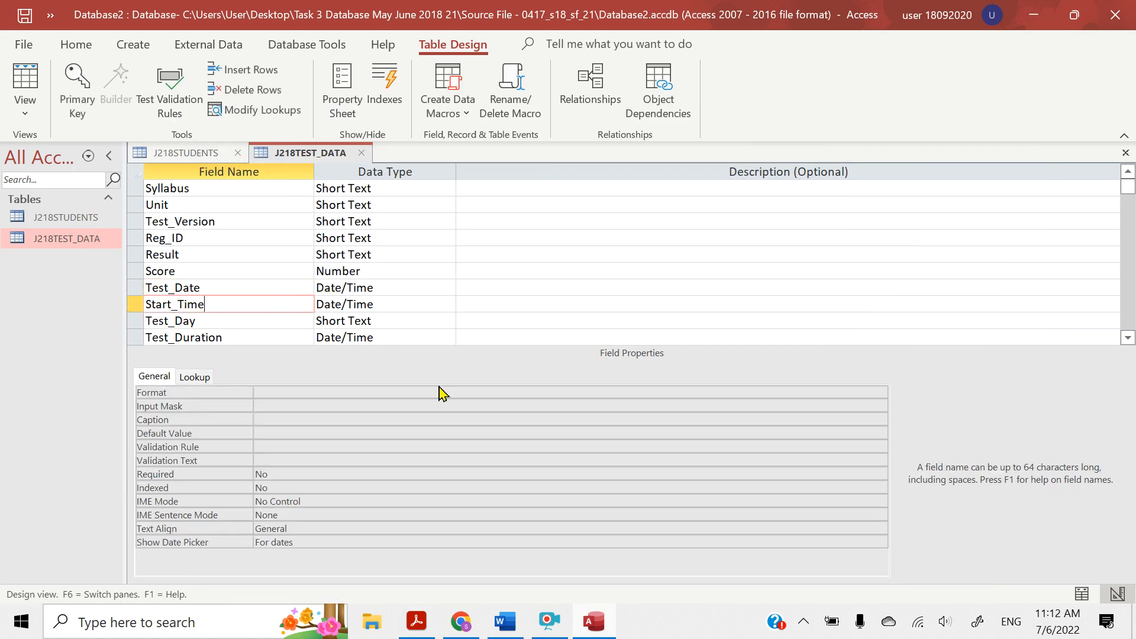
pyautogui.click(580, 395)
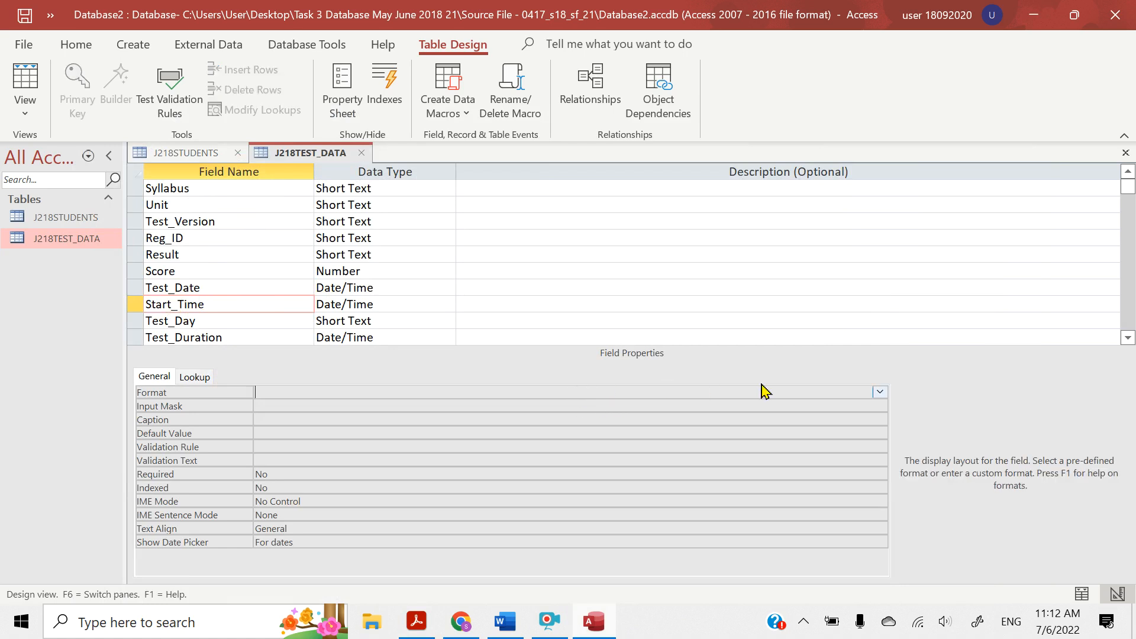
pyautogui.click(880, 393)
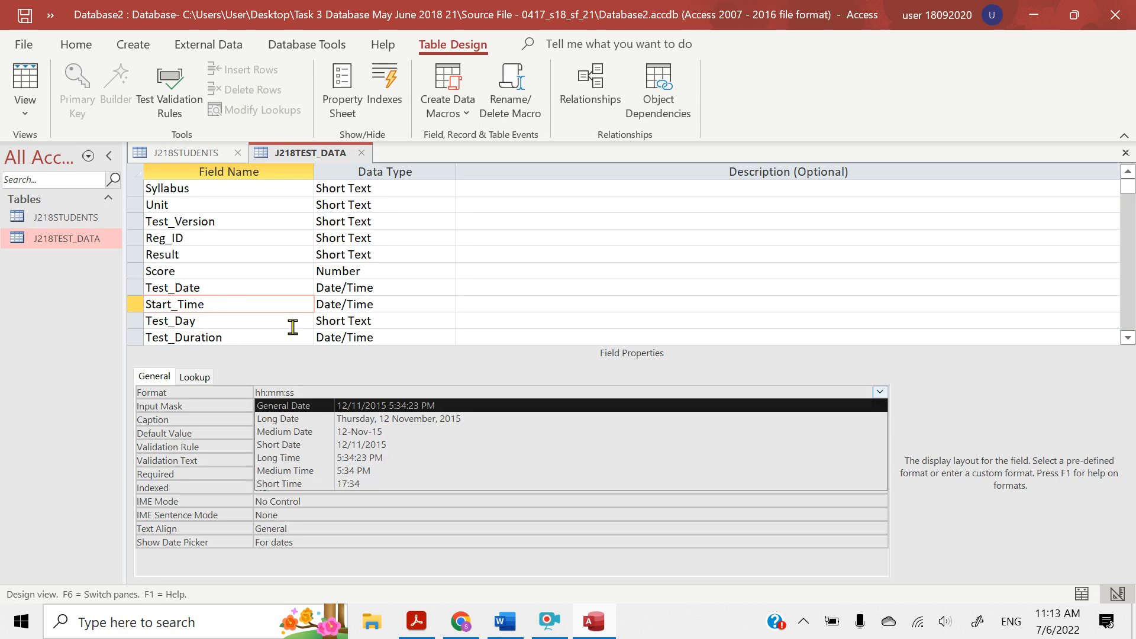
# Set the Format property of the Test_Duration field to hh:mm:ss
pyautogui.click(259, 337)
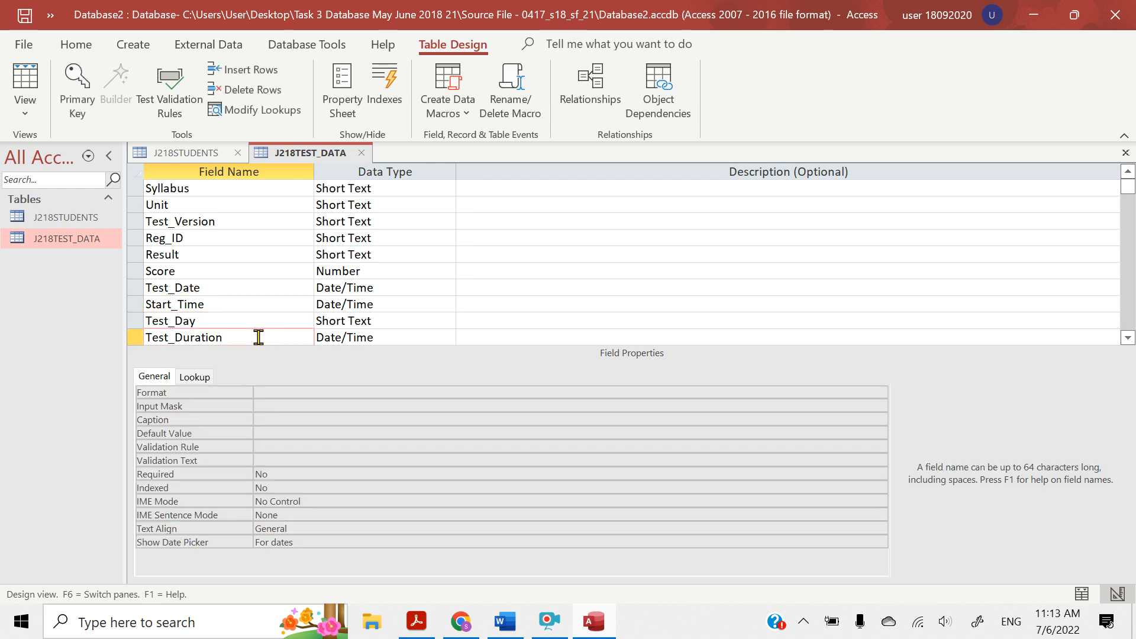
pyautogui.click(303, 391)
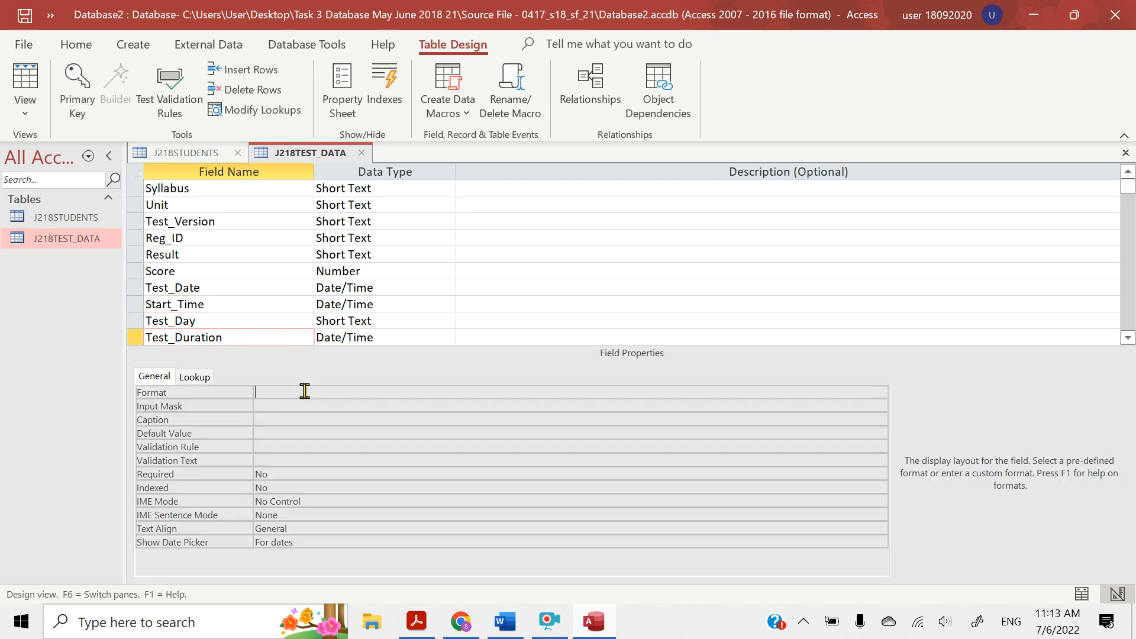
pyautogui.click(880, 392)
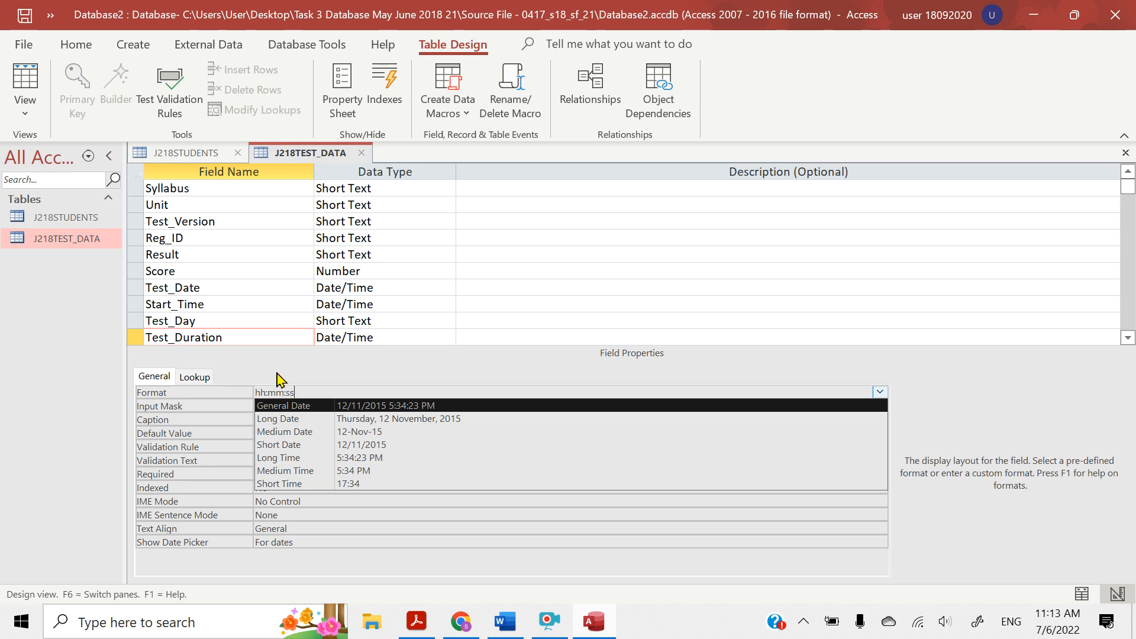
pyautogui.click(280, 377)
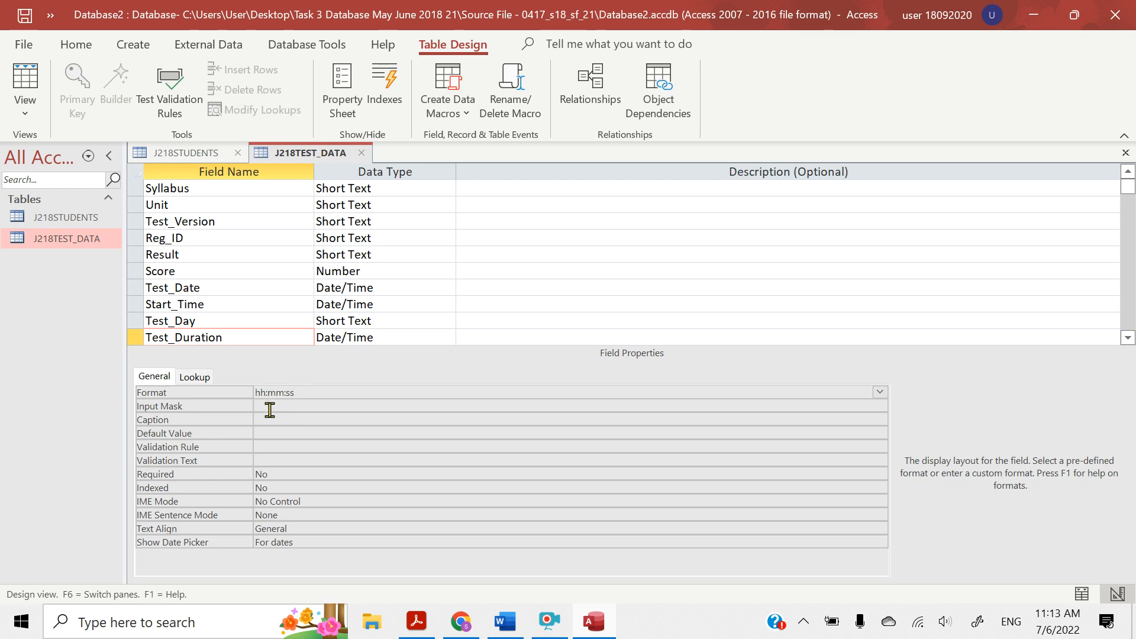
# Check the J218TEST_DATA table in Datasheet View, recheck Test_Duration's Format property in Design View, and return to the datasheet
pyautogui.click(26, 114)
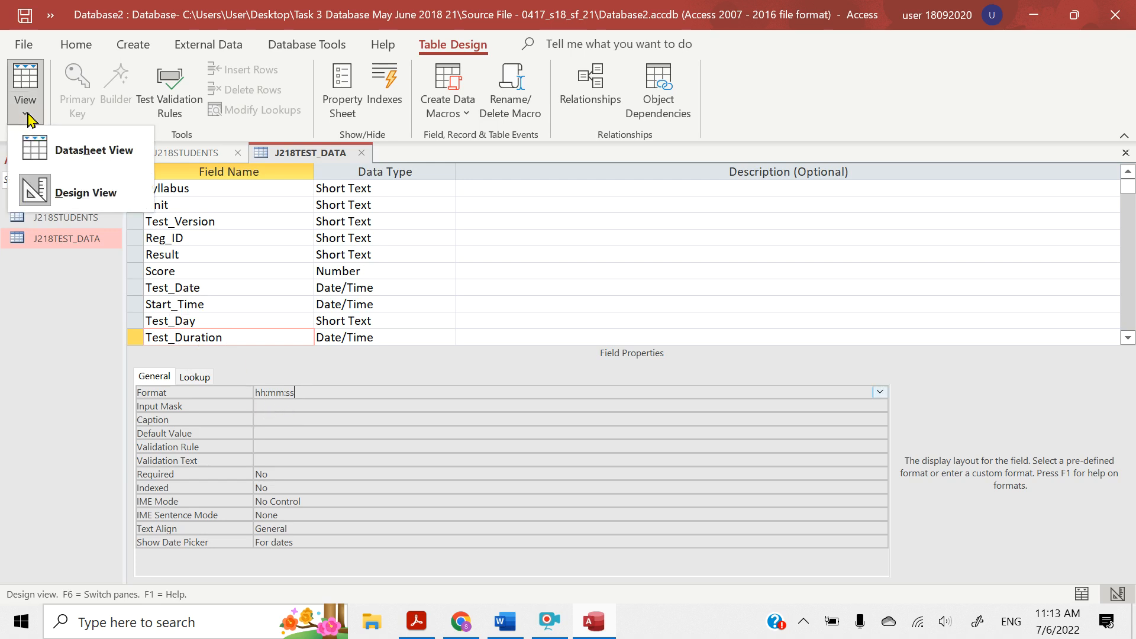
pyautogui.click(71, 155)
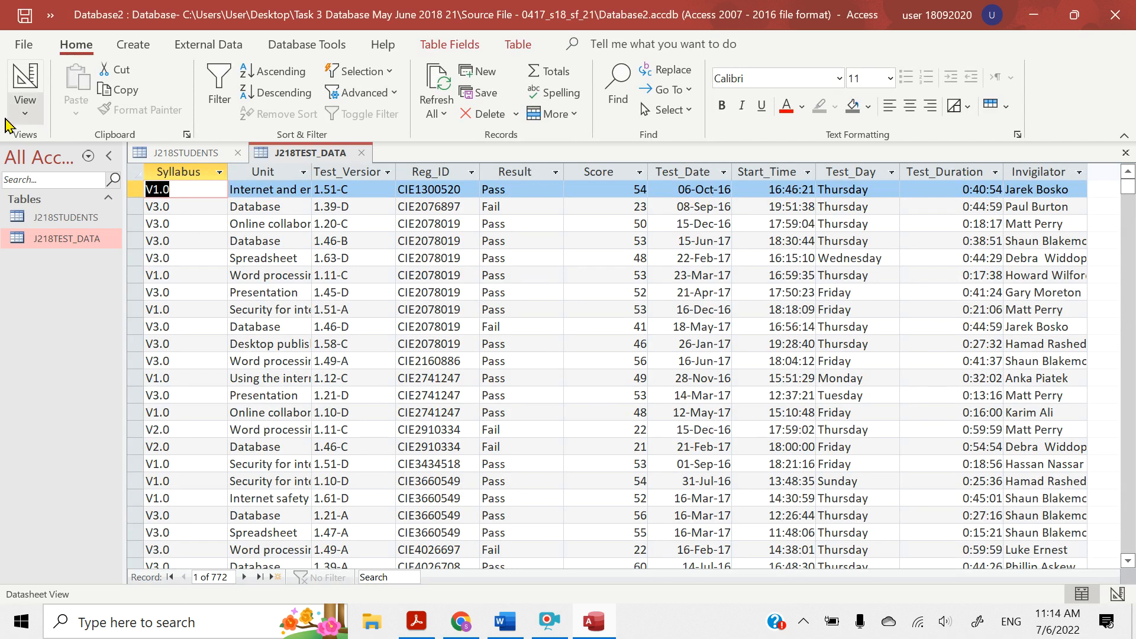
pyautogui.click(24, 113)
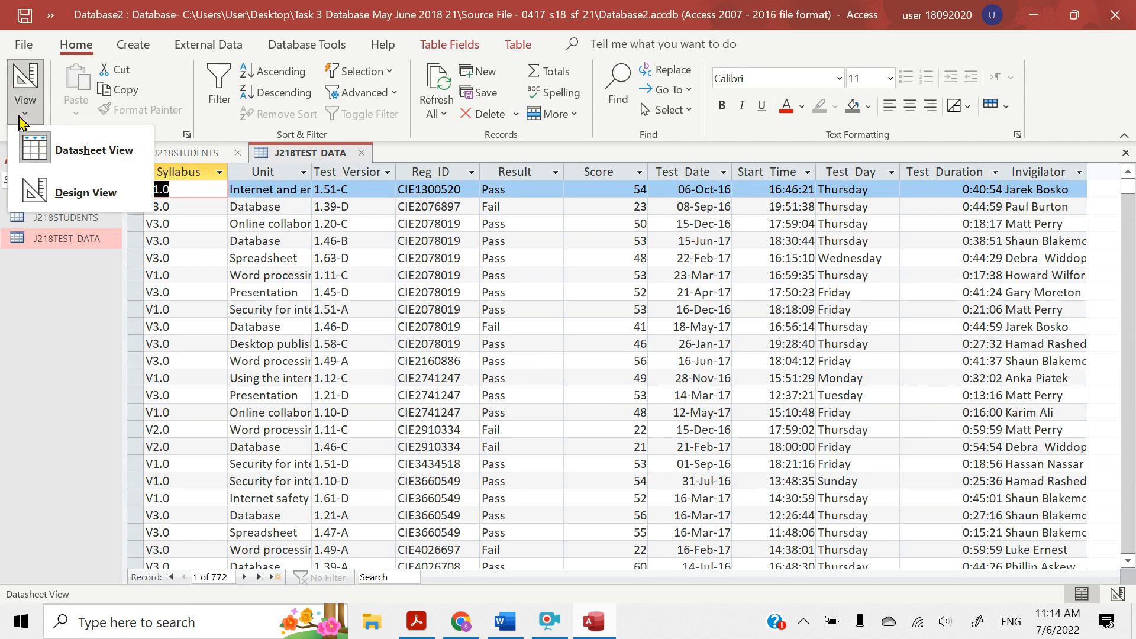
pyautogui.click(43, 190)
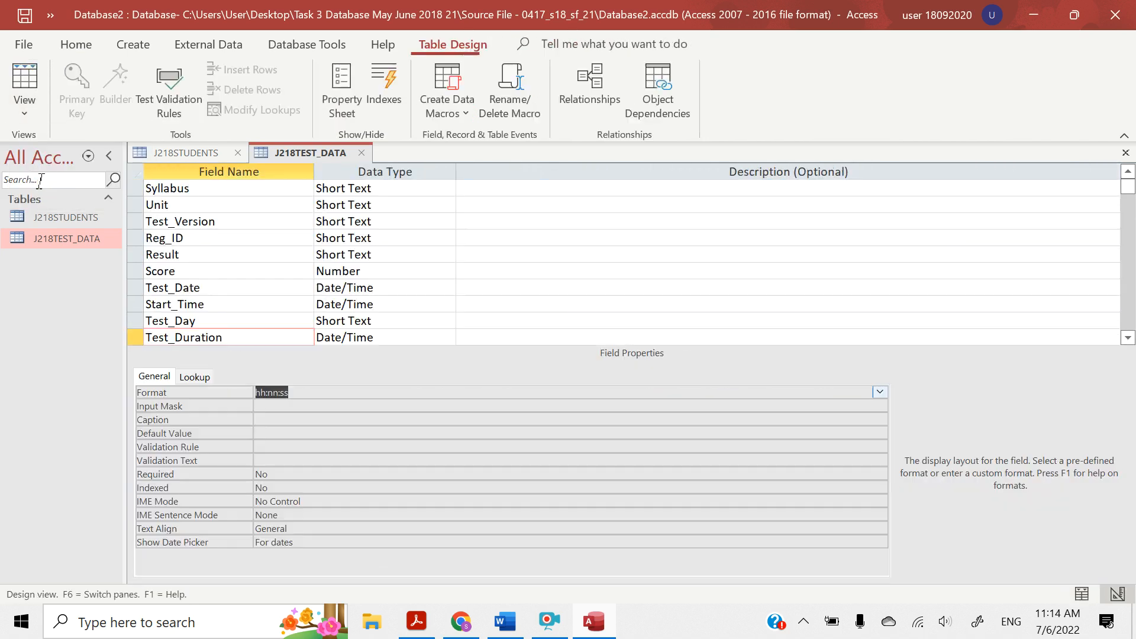
pyautogui.click(274, 394)
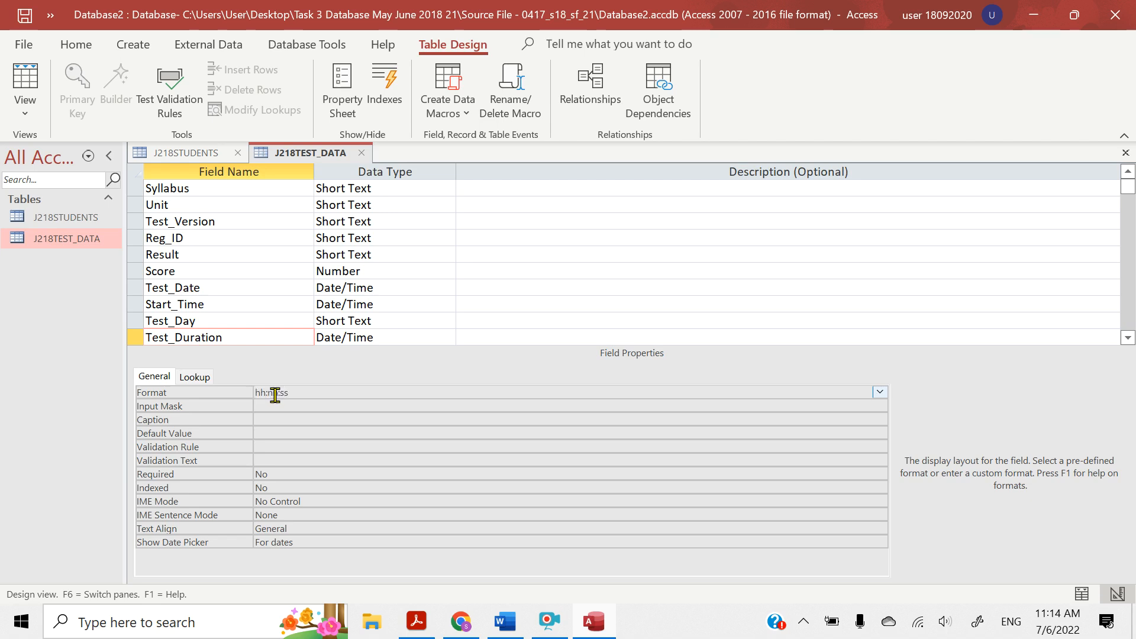
pyautogui.click(28, 86)
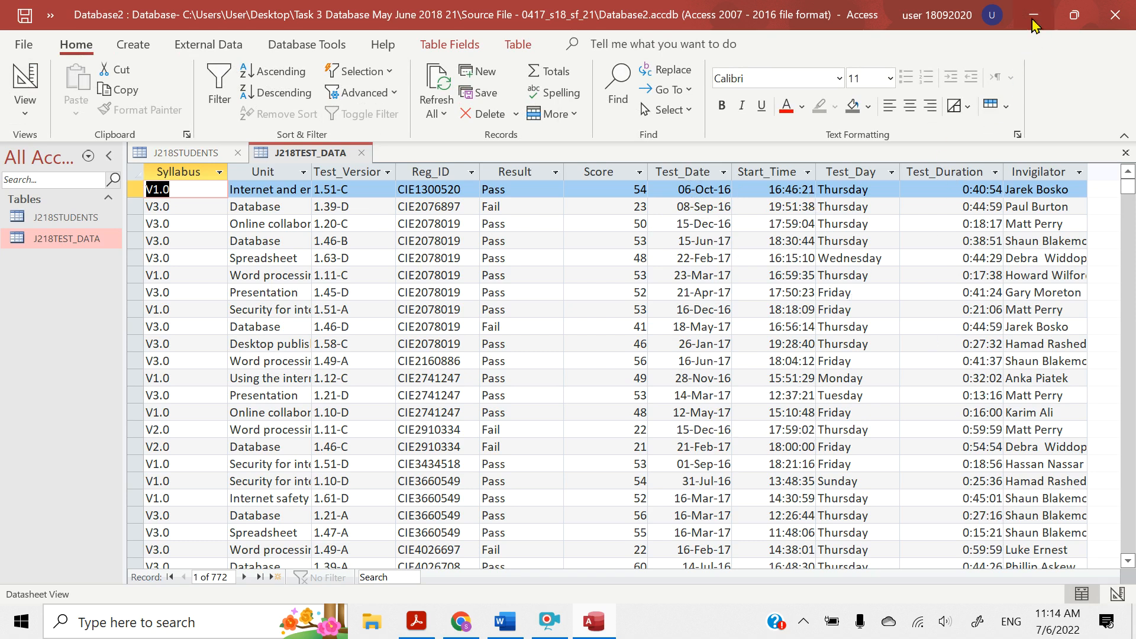
# Switch to the question paper and highlight "Student_ID in the students table" and "Reg_ID field in the test data table" in question 22
pyautogui.click(417, 627)
pyautogui.scroll(-7, 300, 439)
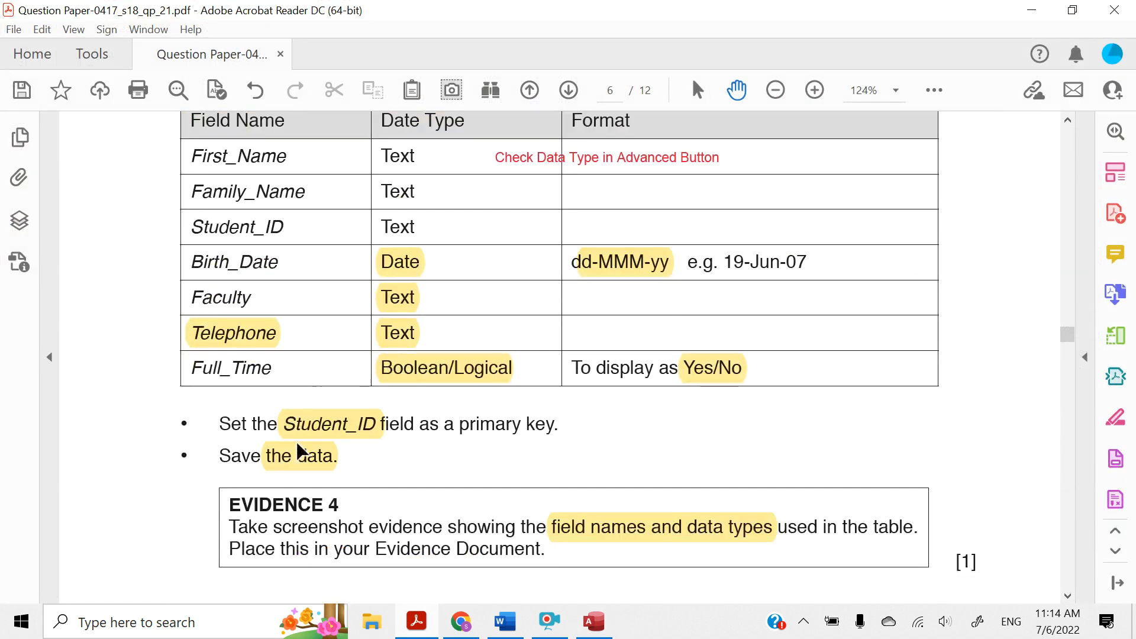
pyautogui.scroll(-1, 299, 441)
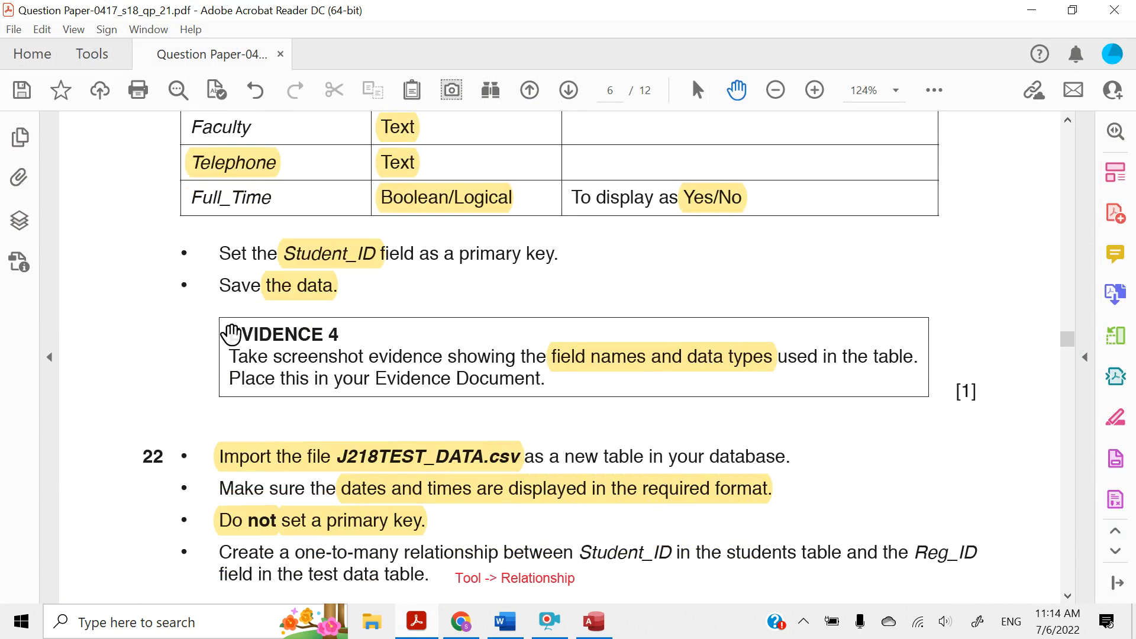
pyautogui.scroll(-4, 232, 333)
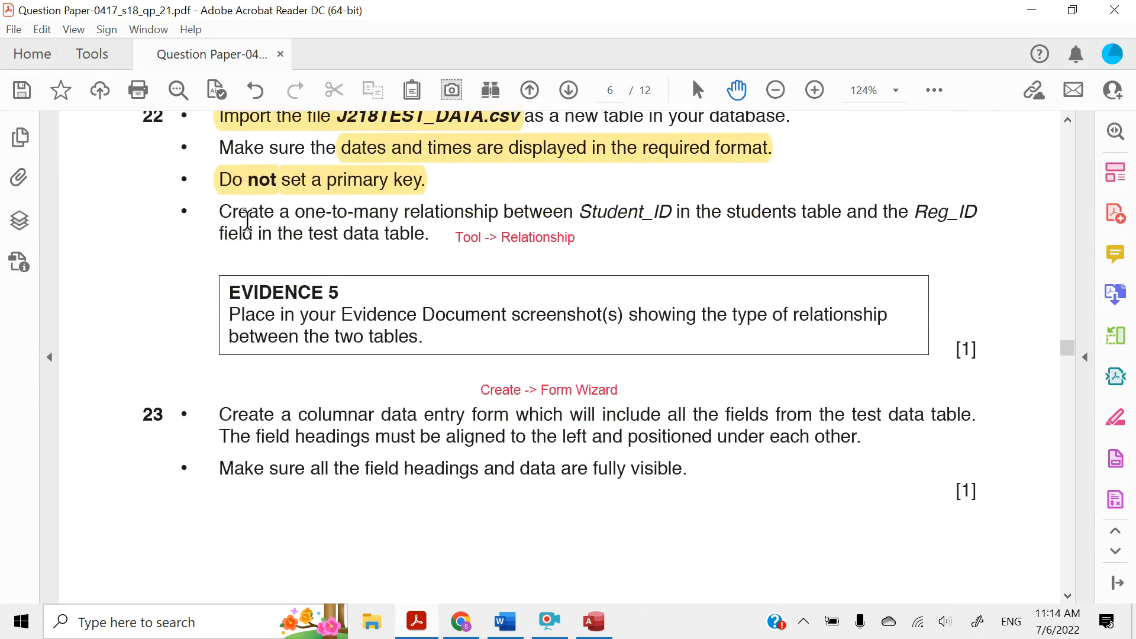
pyautogui.moveTo(217, 210); pyautogui.dragTo(528, 210)
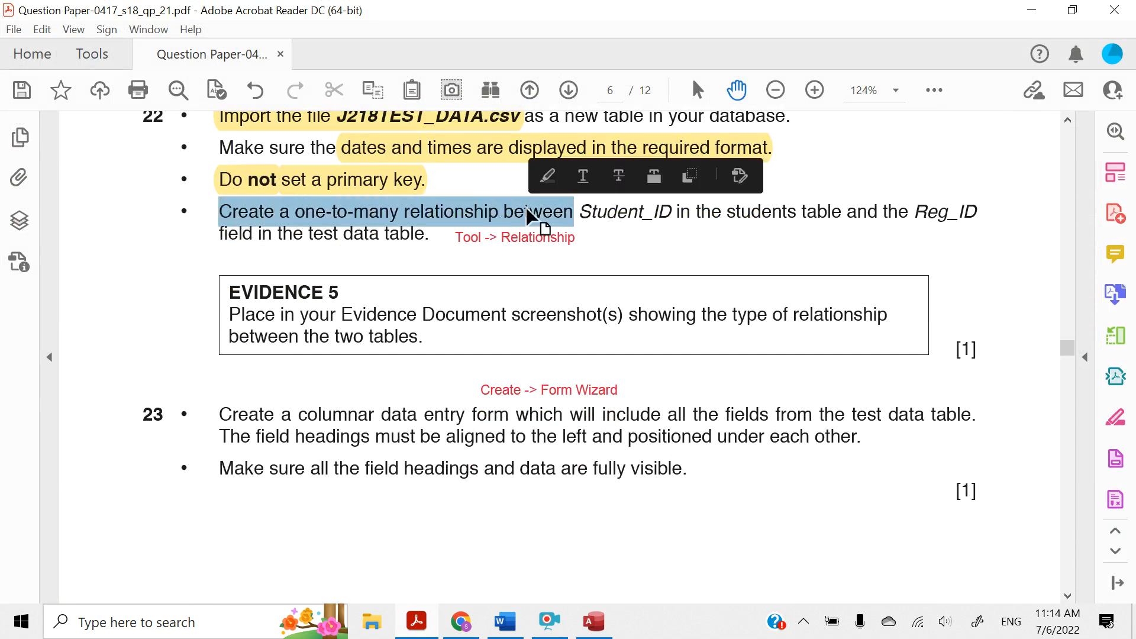
pyautogui.click(582, 213)
pyautogui.doubleClick(582, 213)
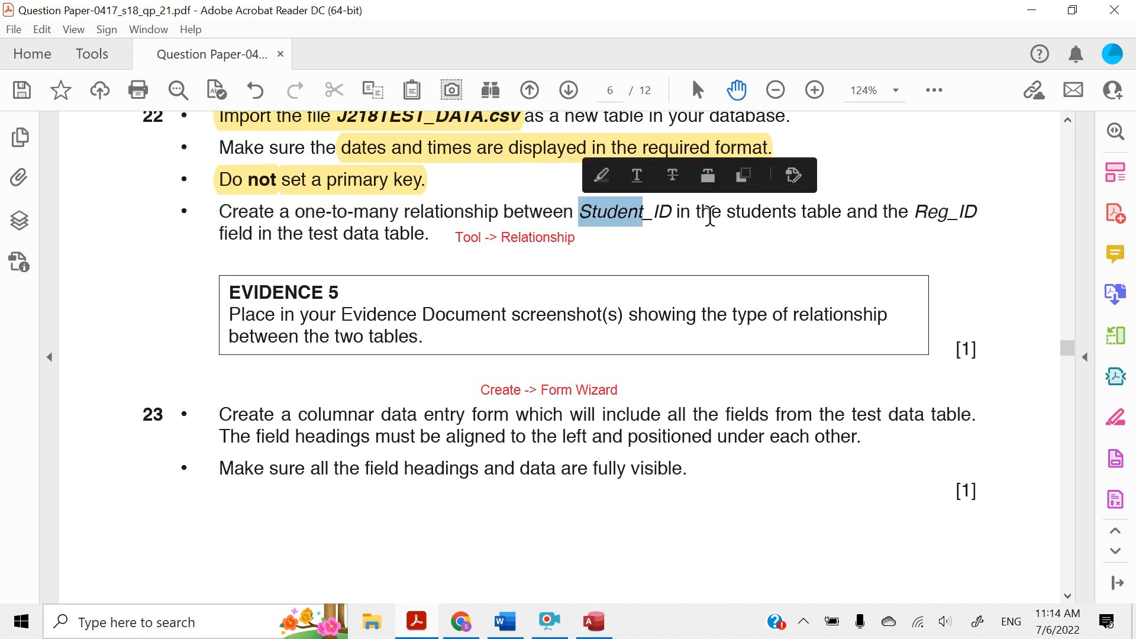
pyautogui.click(647, 213)
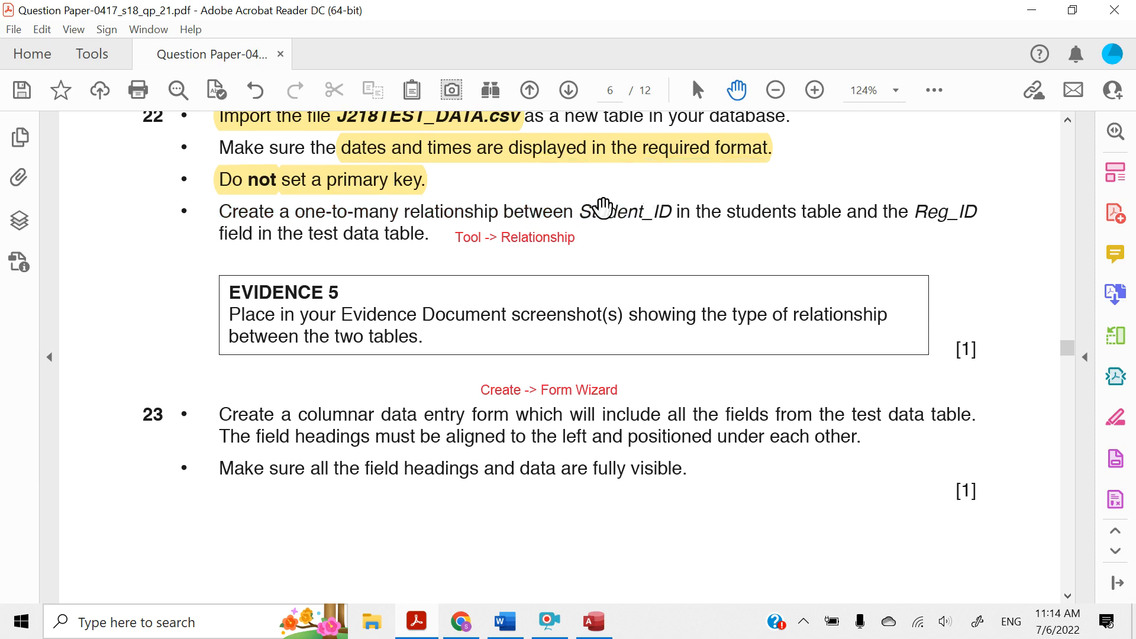
pyautogui.moveTo(583, 211); pyautogui.dragTo(805, 209)
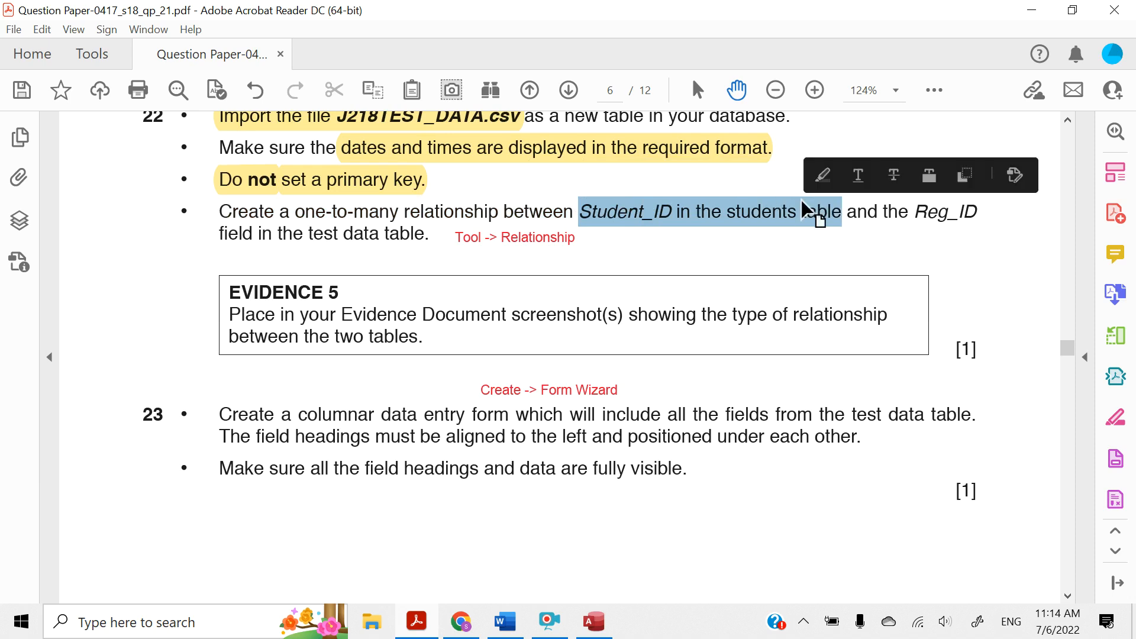
pyautogui.click(822, 175)
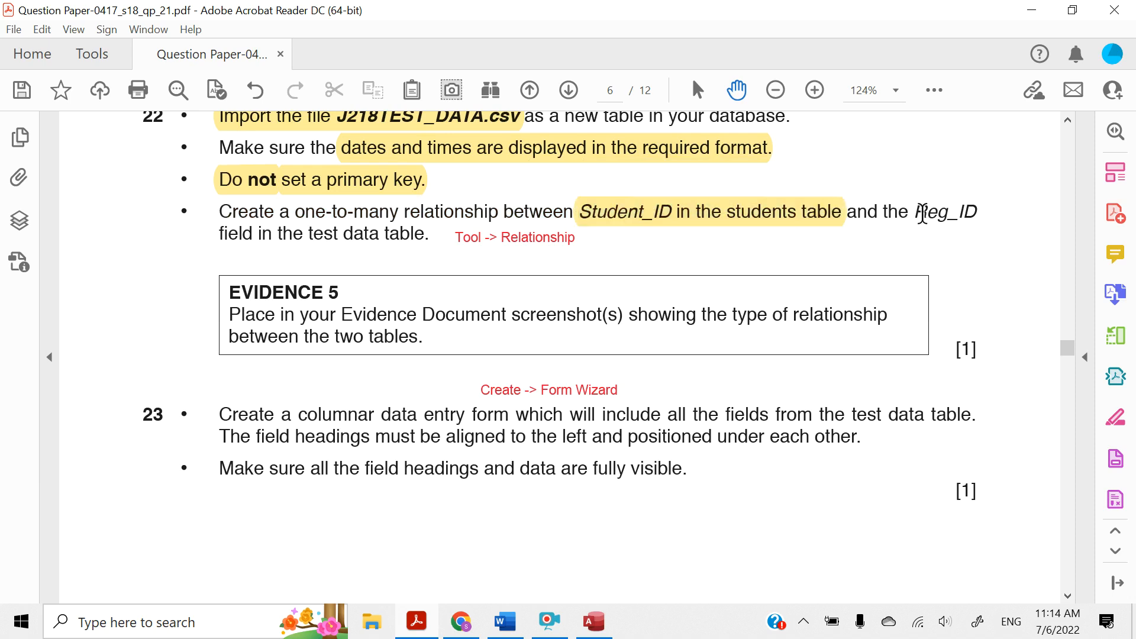
pyautogui.moveTo(916, 214); pyautogui.dragTo(419, 242)
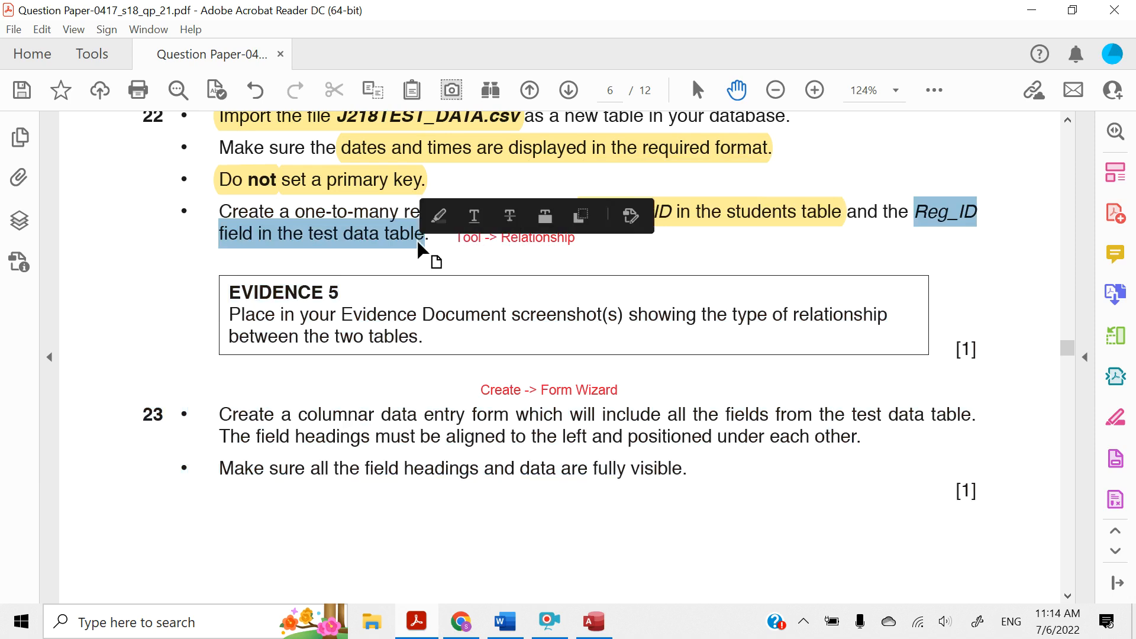
pyautogui.click(438, 216)
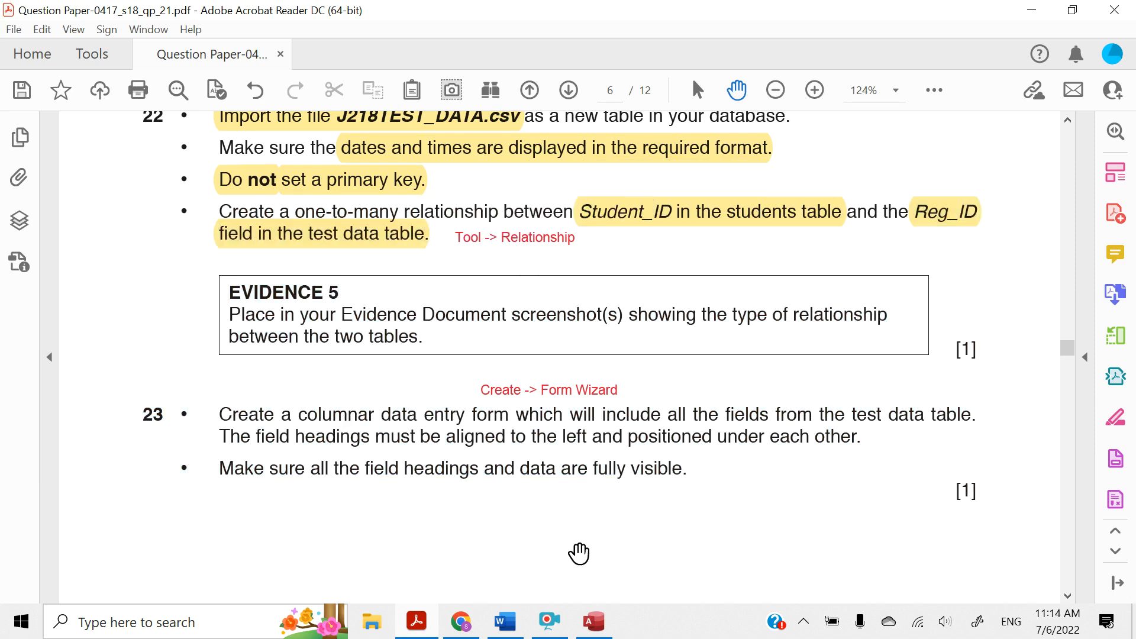
# Switch to Access, add J218STUDENTS and J218TEST_DATA to the Relationships window, and space them apart with all J218TEST_DATA fields showing
pyautogui.click(590, 628)
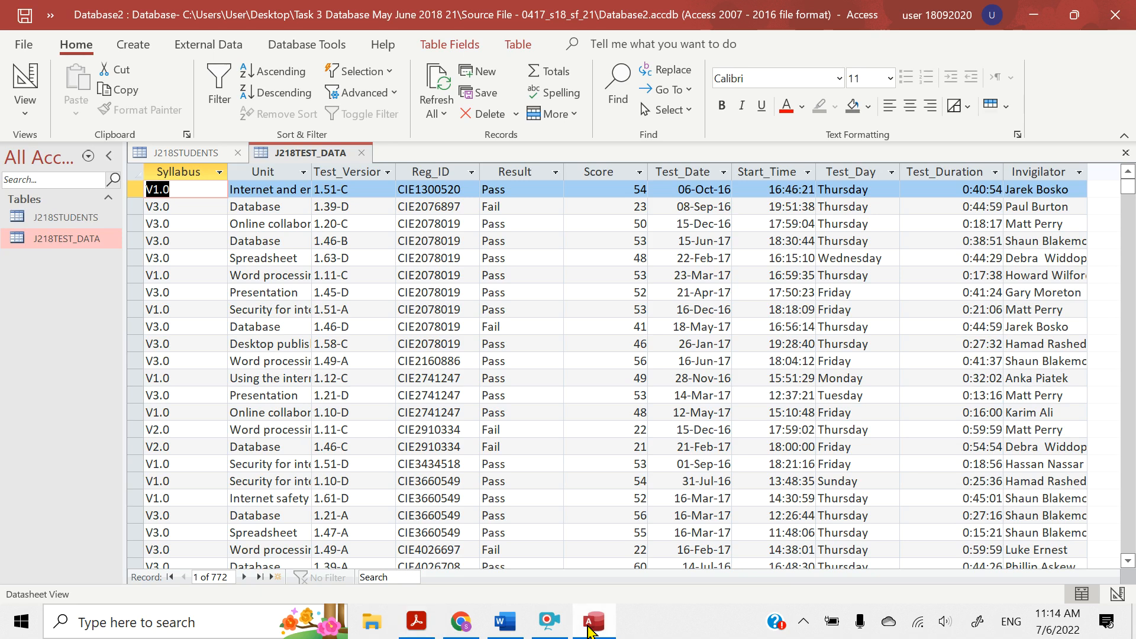
pyautogui.click(290, 51)
pyautogui.click(242, 89)
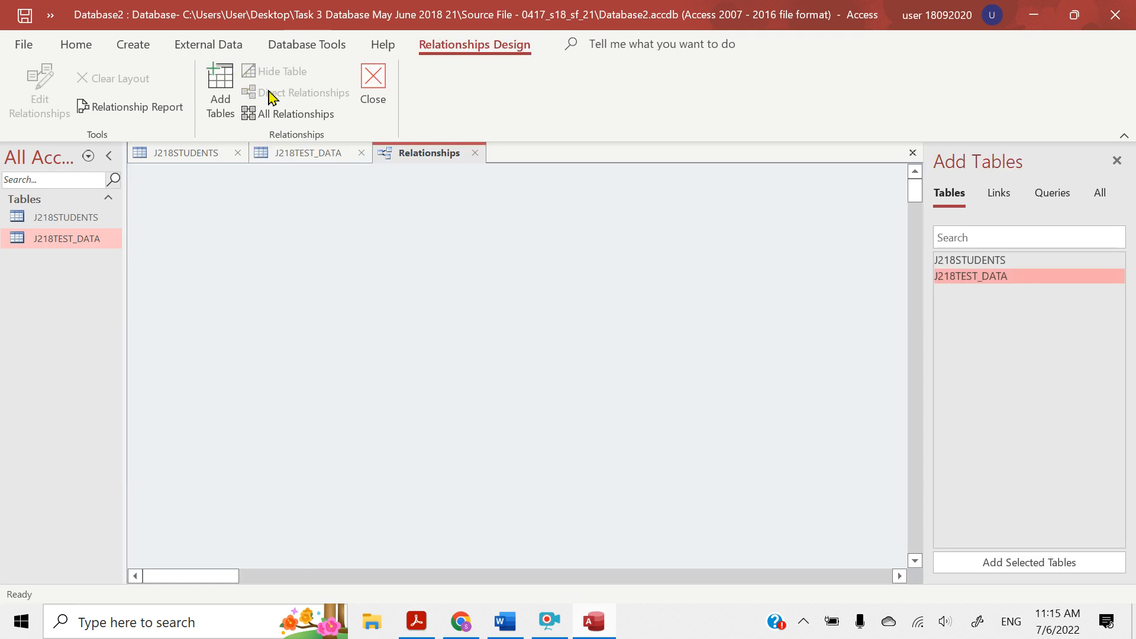
pyautogui.doubleClick(958, 267)
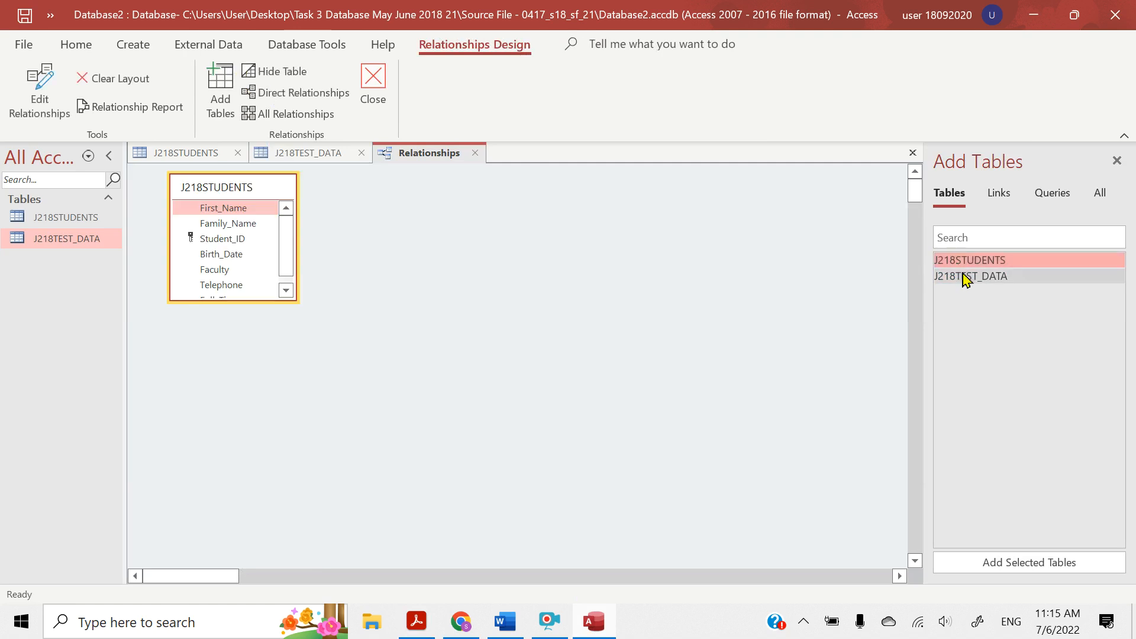
pyautogui.doubleClick(967, 276)
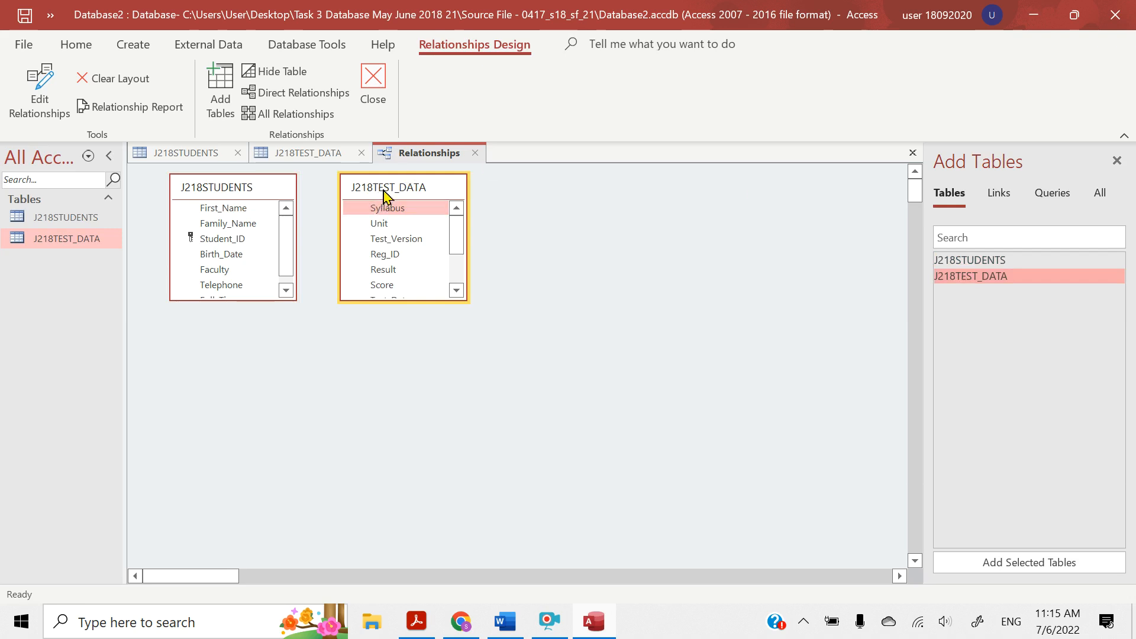
pyautogui.moveTo(384, 194); pyautogui.dragTo(482, 195)
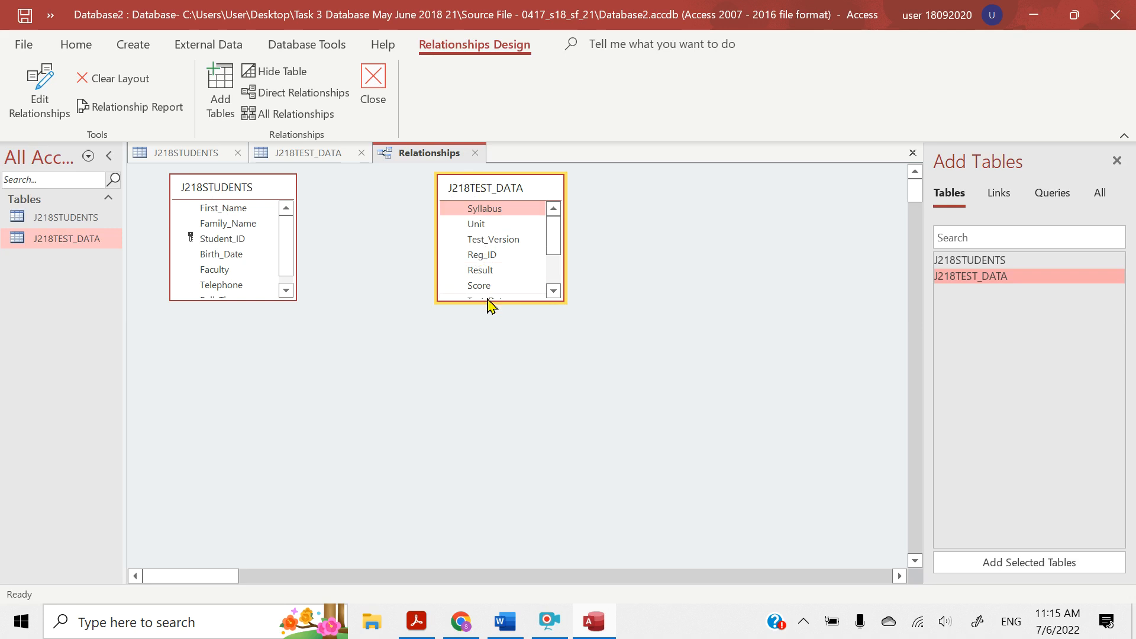
pyautogui.moveTo(484, 301); pyautogui.dragTo(484, 378)
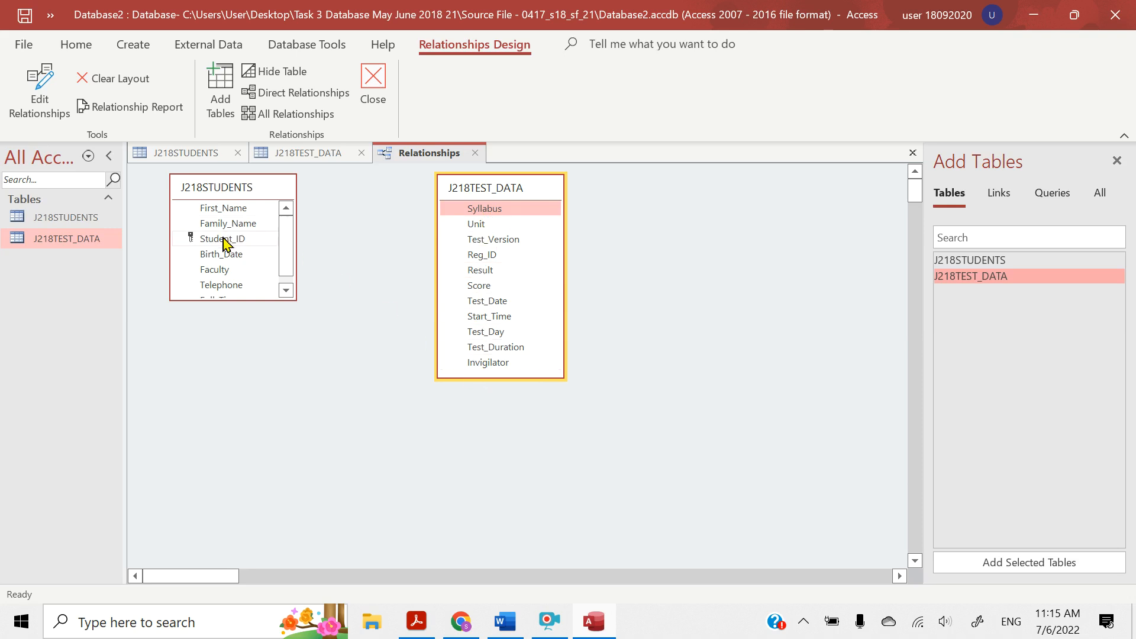
# Create a one-to-many relationship from Student_ID in J218STUDENTS to Reg_ID in J218TEST_DATA without enforcing referential integrity
pyautogui.moveTo(226, 243); pyautogui.dragTo(479, 259)
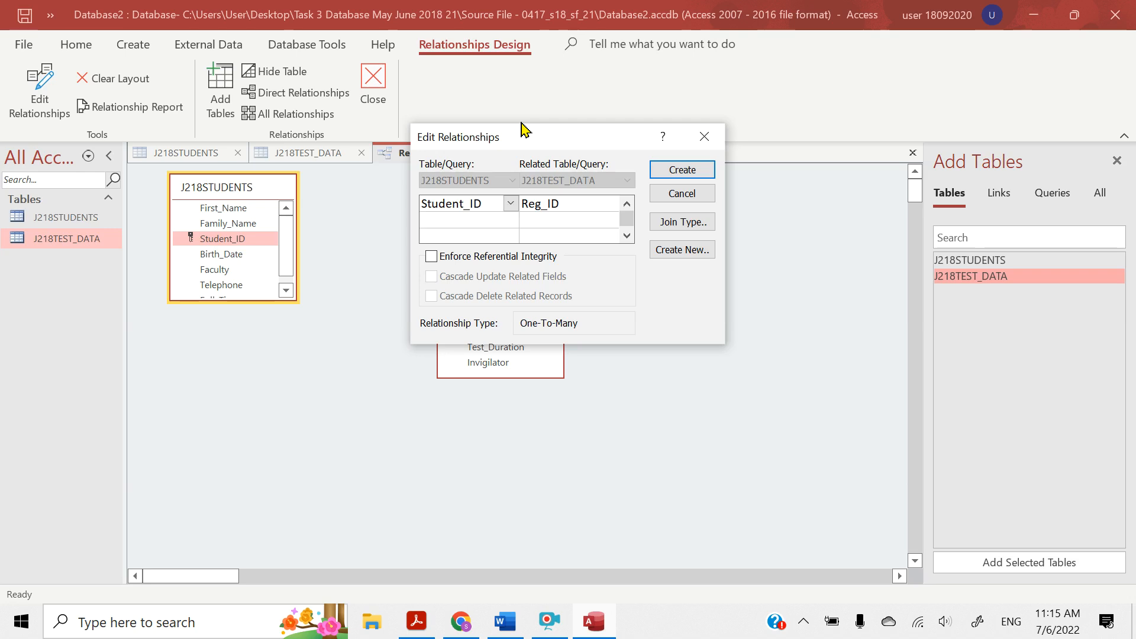
pyautogui.moveTo(518, 136); pyautogui.dragTo(670, 170)
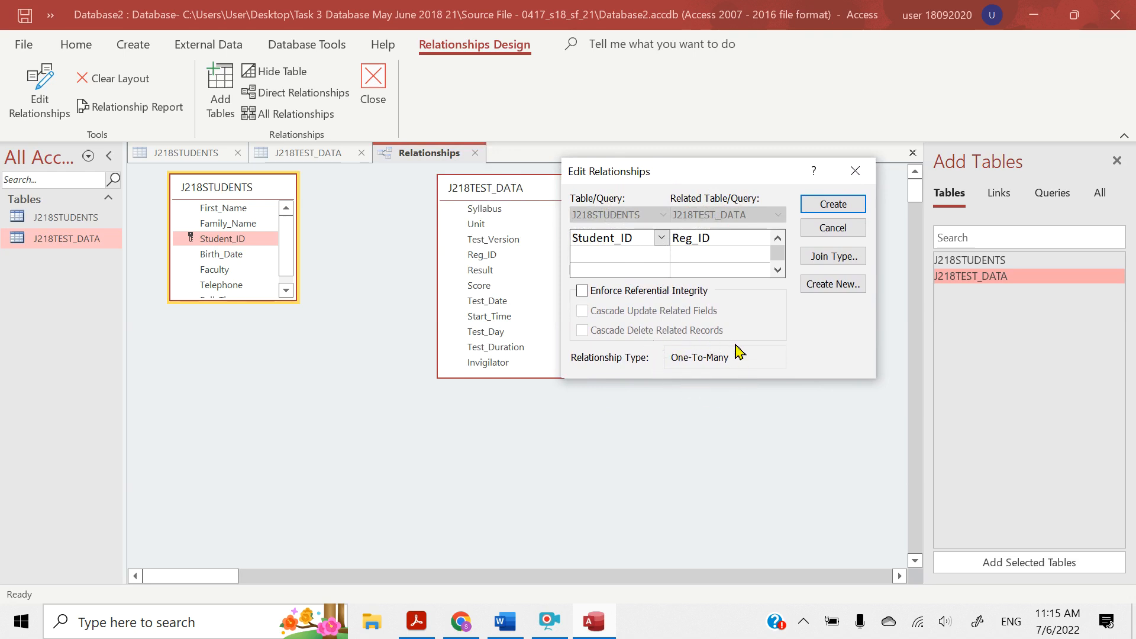
pyautogui.click(824, 208)
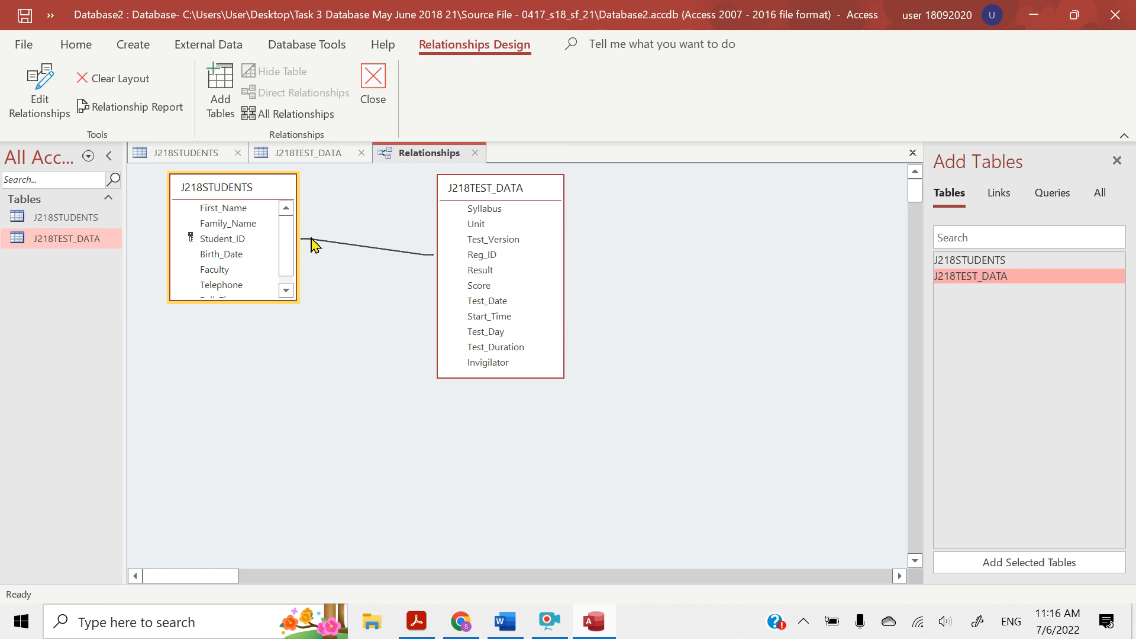
# In the question paper, highlight the EVIDENCE 5 heading and "of relationship between the two tables", and return to Access
pyautogui.click(408, 628)
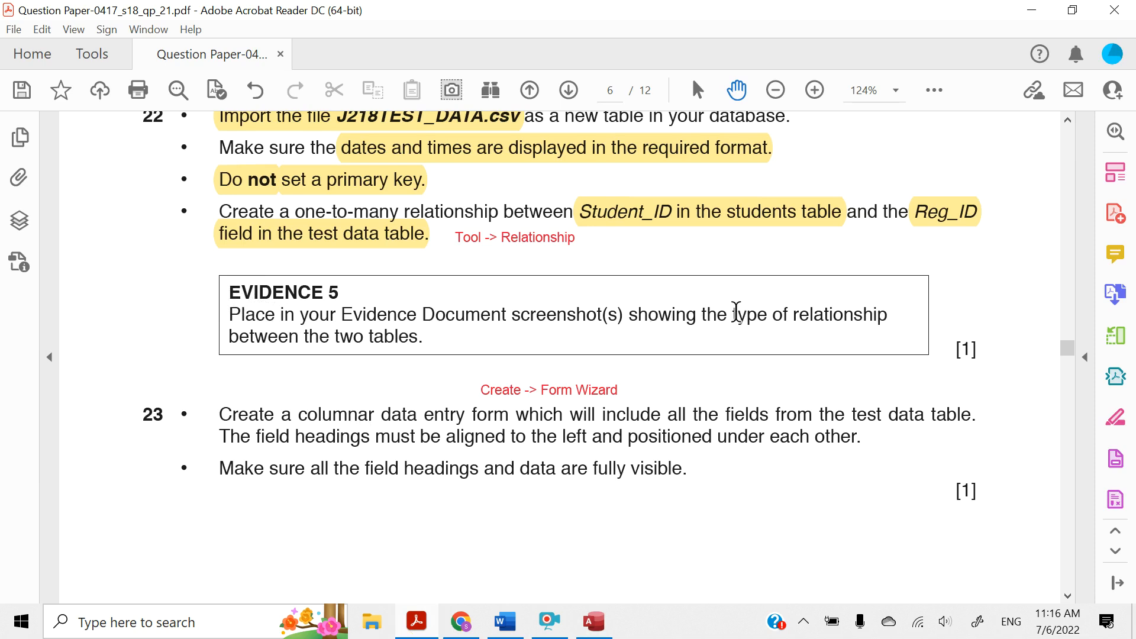
pyautogui.moveTo(768, 314); pyautogui.dragTo(423, 340)
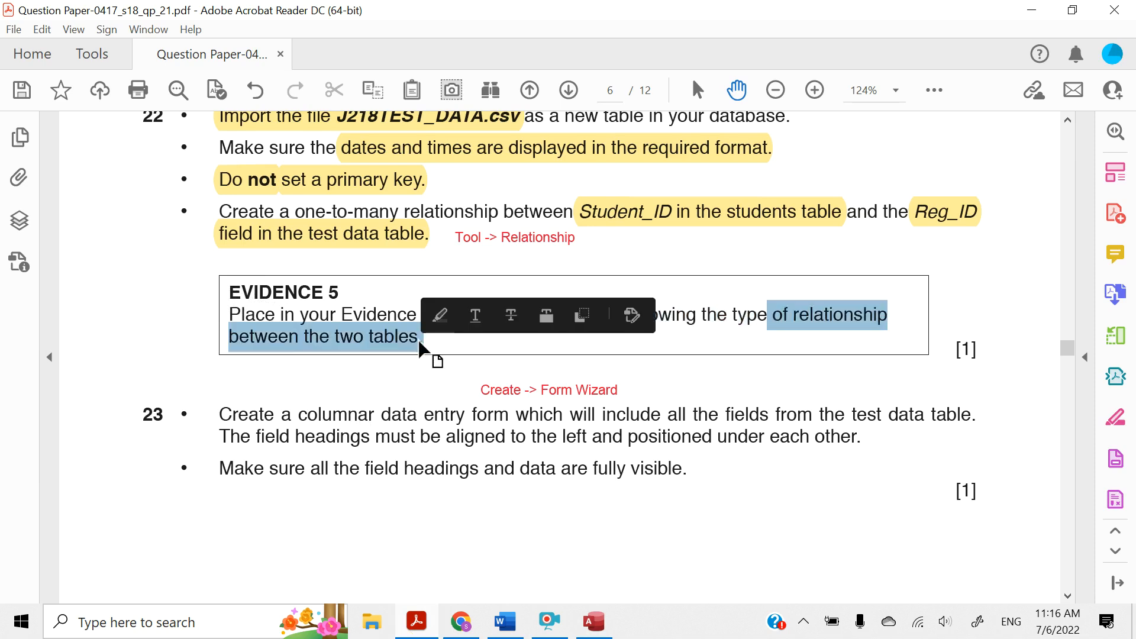
pyautogui.click(440, 316)
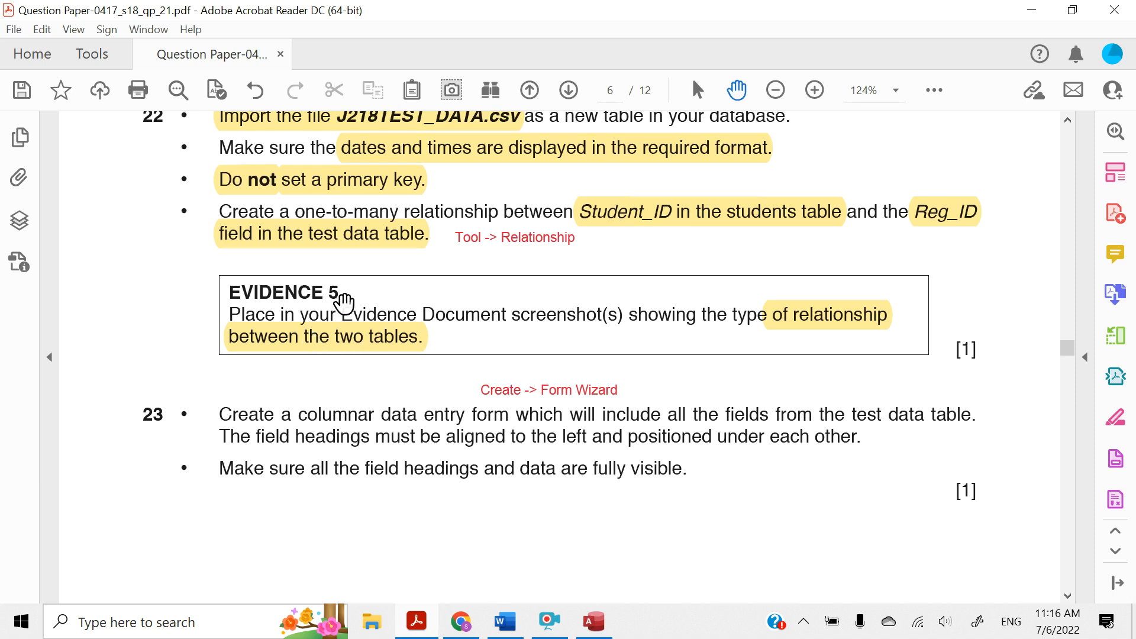
pyautogui.moveTo(346, 294); pyautogui.dragTo(235, 294)
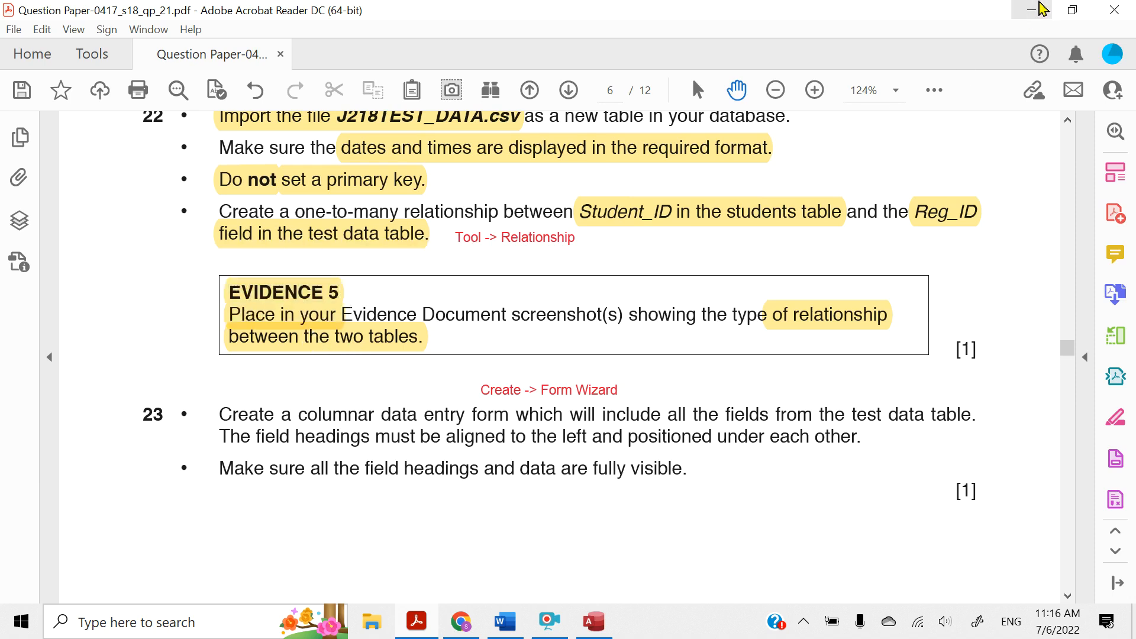
pyautogui.click(1032, 9)
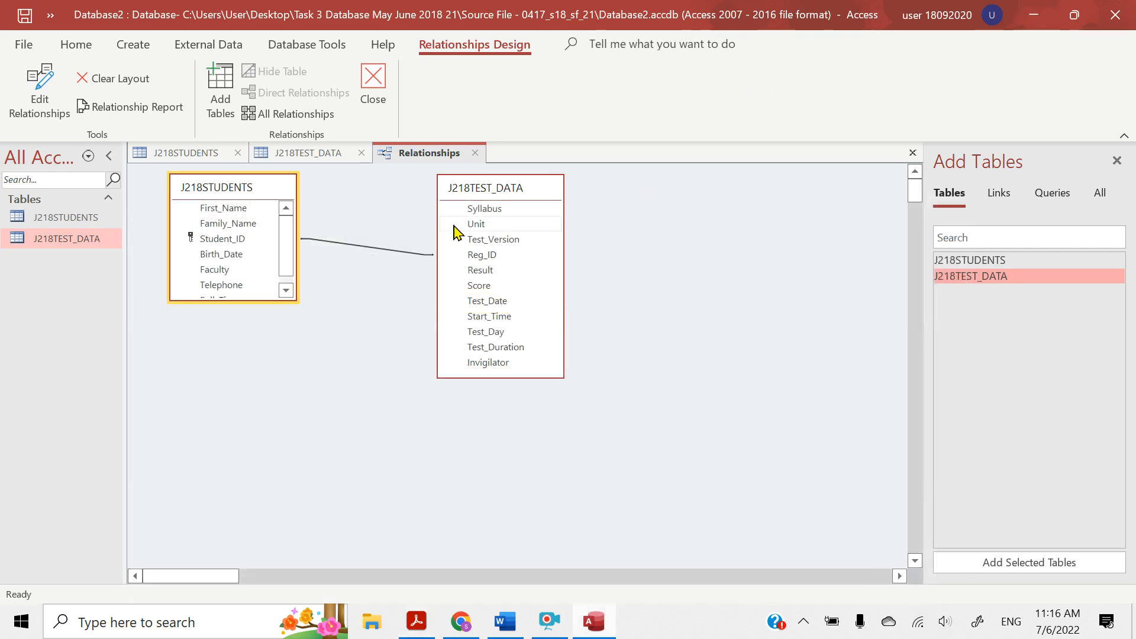
# Open the Student_ID–Reg_ID relationship for editing, place its dialog beside both tables, and copy a Snipping Tool capture of them all
pyautogui.doubleClick(358, 249)
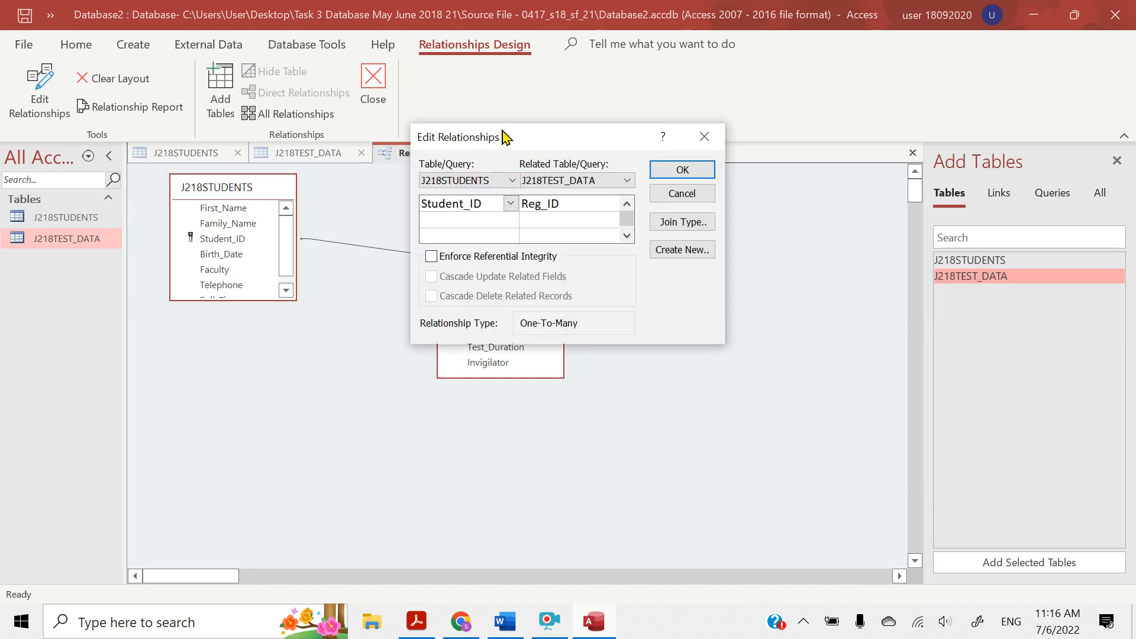
pyautogui.moveTo(503, 137); pyautogui.dragTo(662, 179)
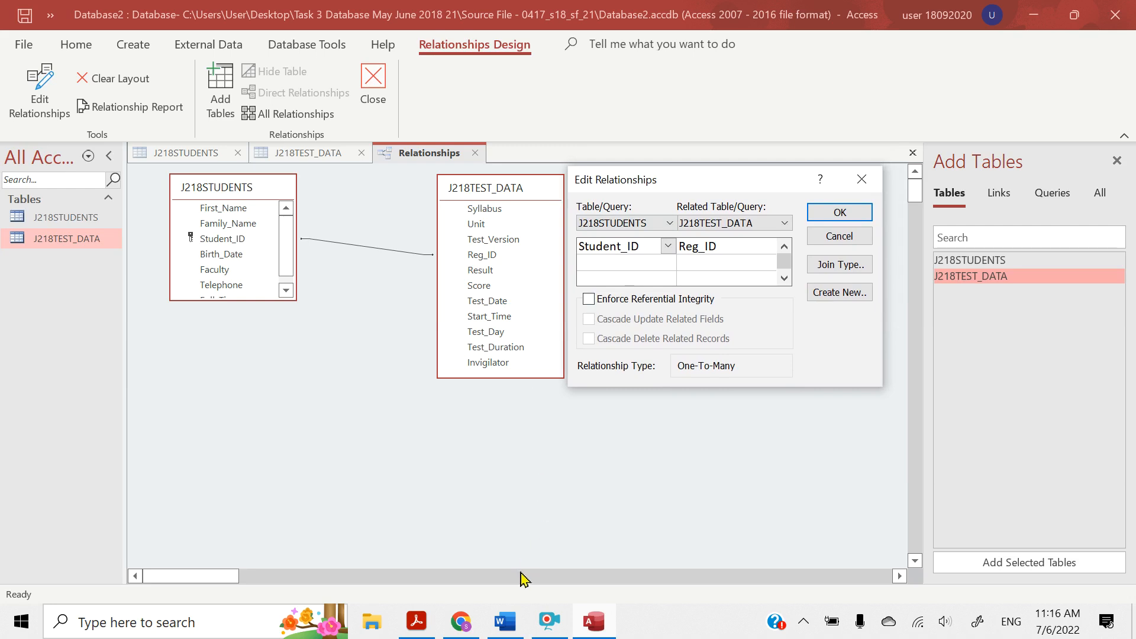
pyautogui.click(206, 613)
pyautogui.write('sni')
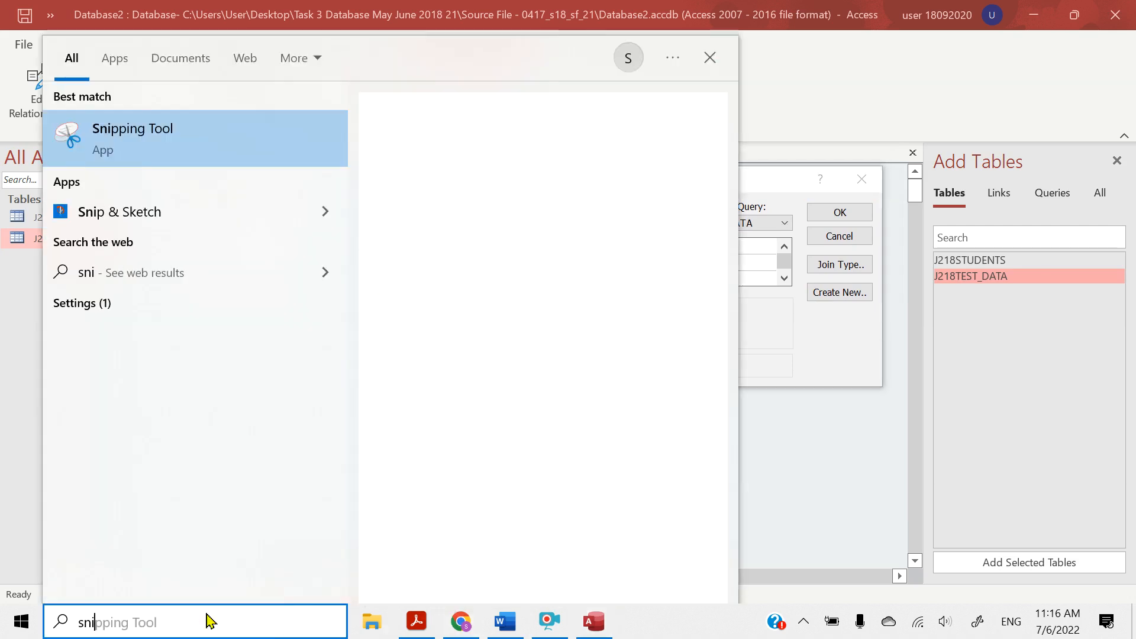
pyautogui.click(96, 121)
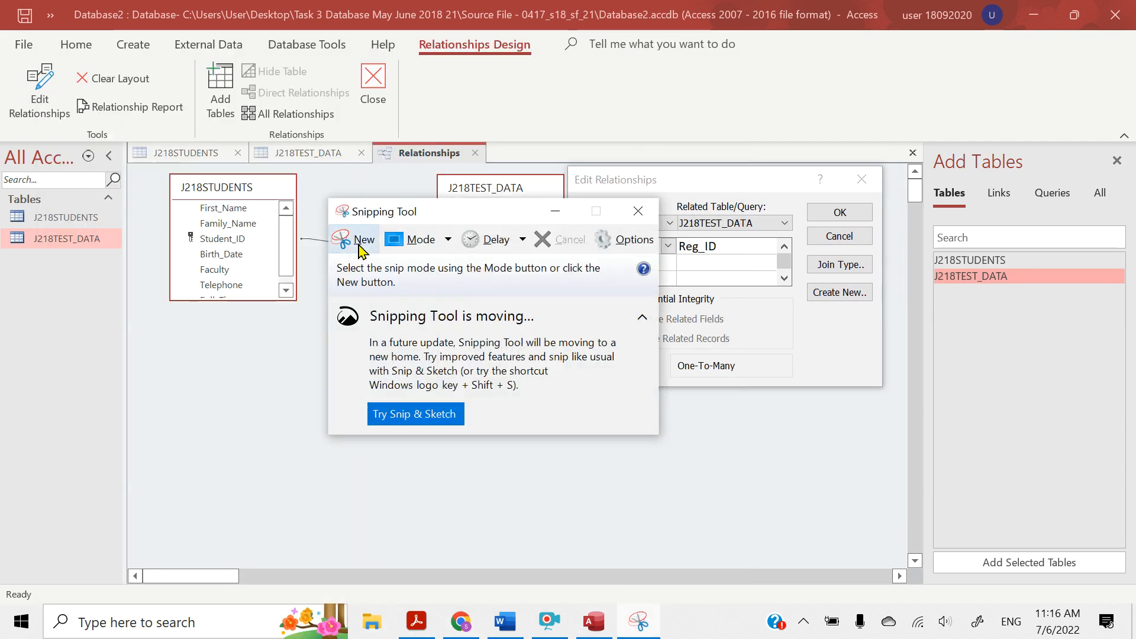
pyautogui.click(360, 241)
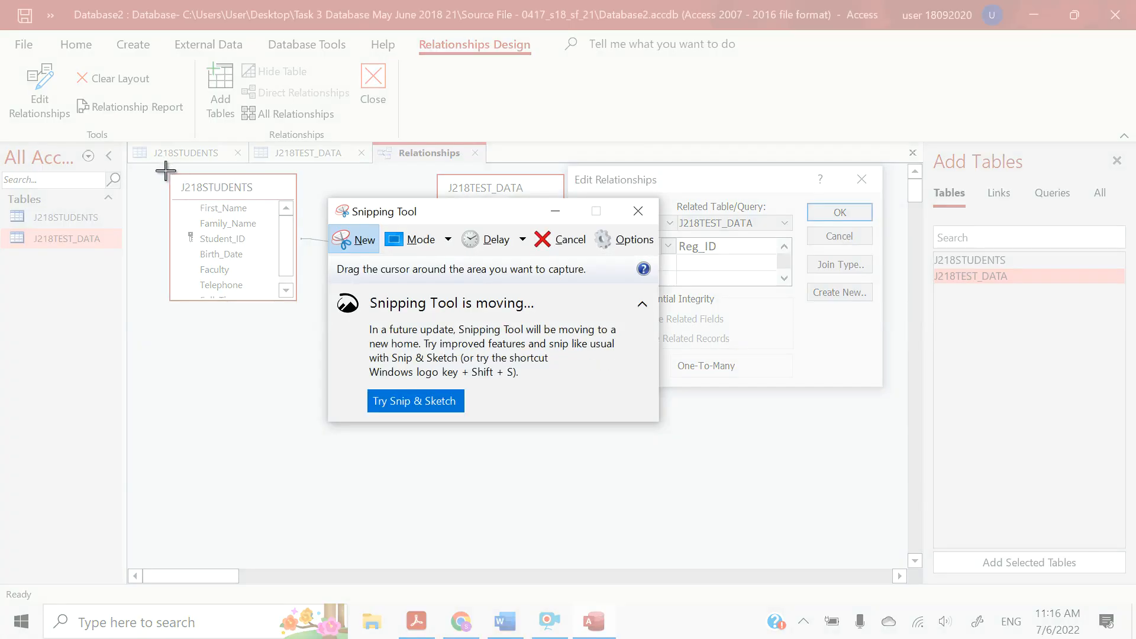
pyautogui.moveTo(168, 168); pyautogui.dragTo(882, 390)
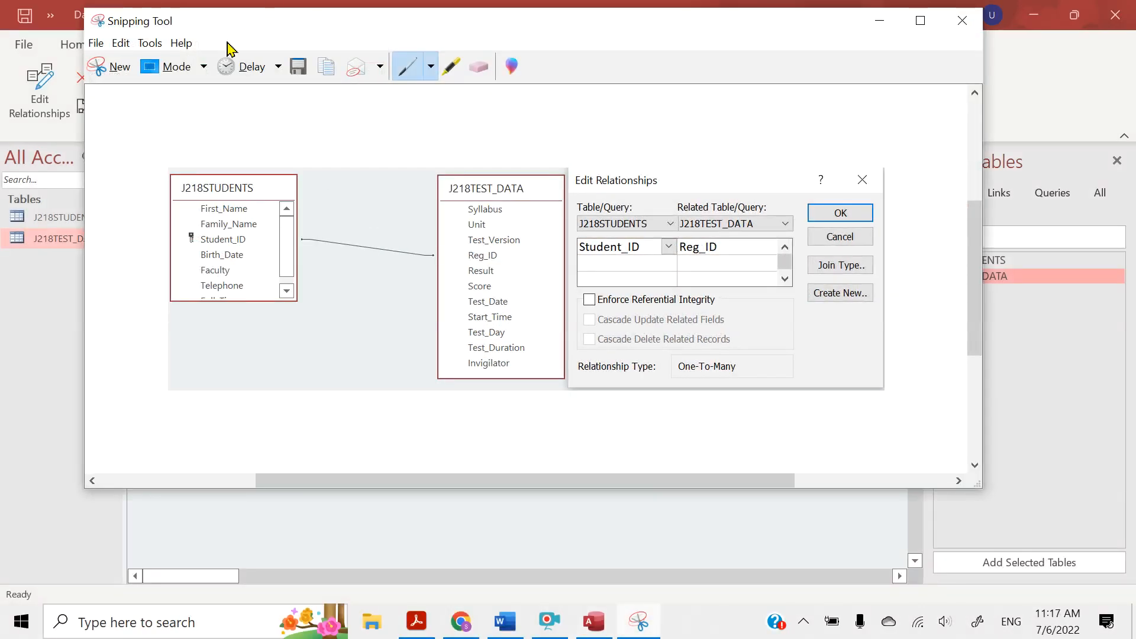
pyautogui.click(121, 43)
pyautogui.click(130, 66)
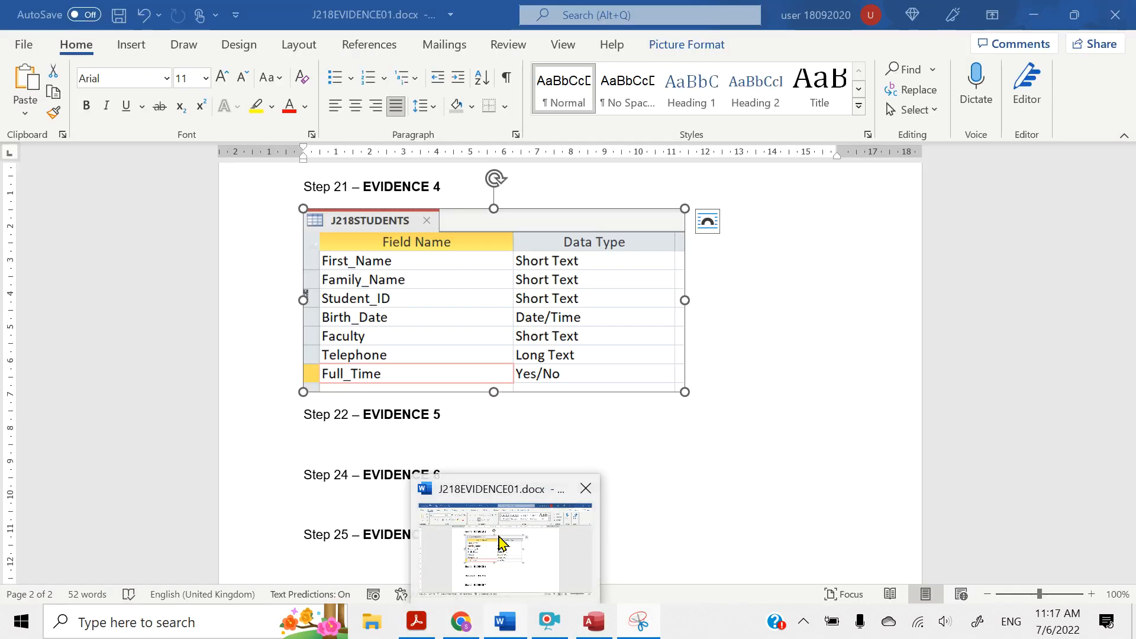
# Switch to the Word evidence document, paste the capture under Step 22 – EVIDENCE 5, and set its layout to In Line with Text
pyautogui.click(506, 538)
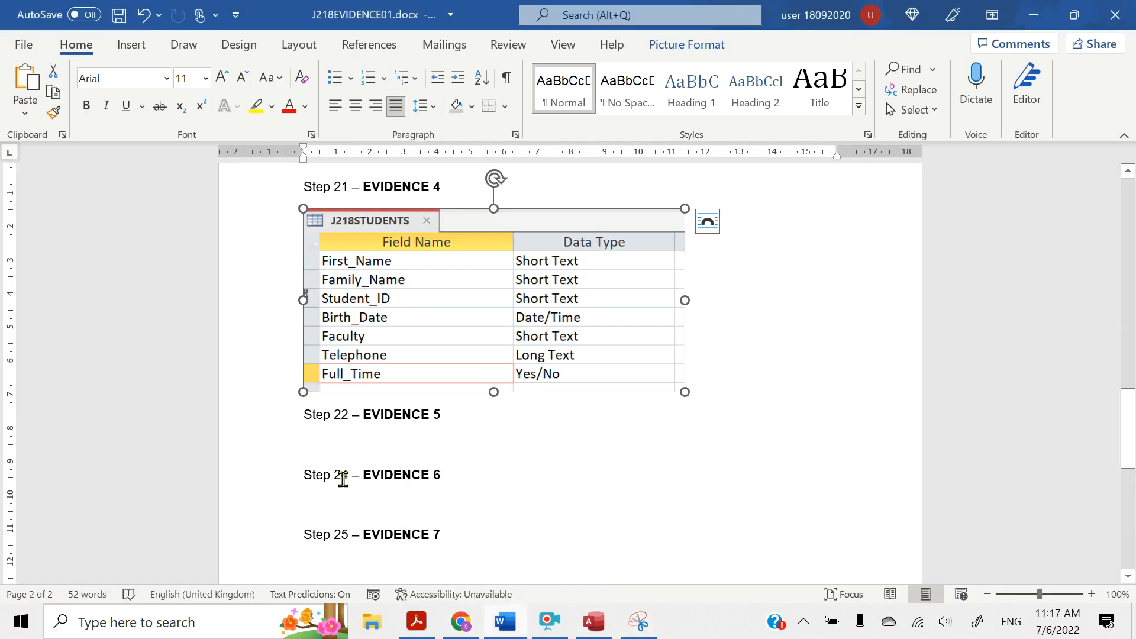
pyautogui.click(309, 432)
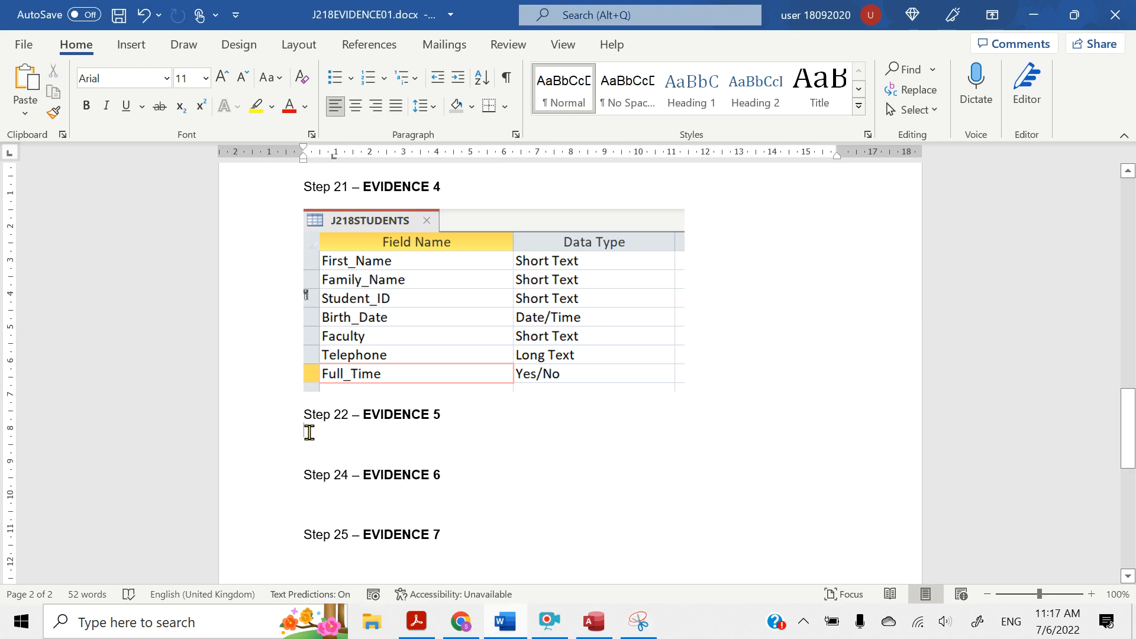
pyautogui.hotkey('ctrl', 'v')
pyautogui.click(309, 441)
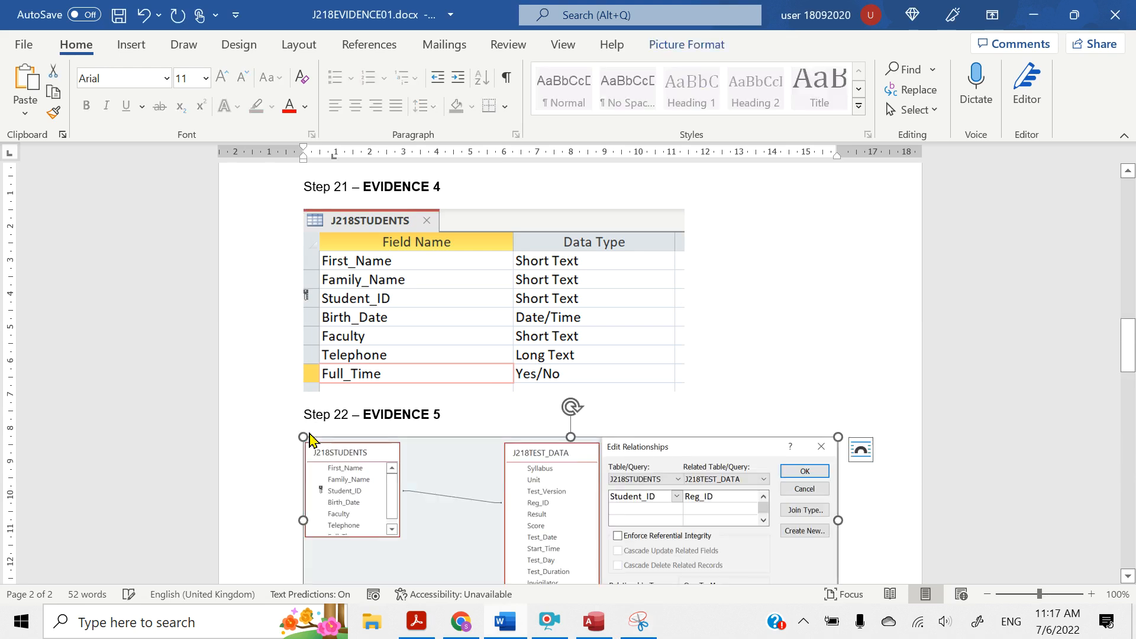
pyautogui.click(862, 451)
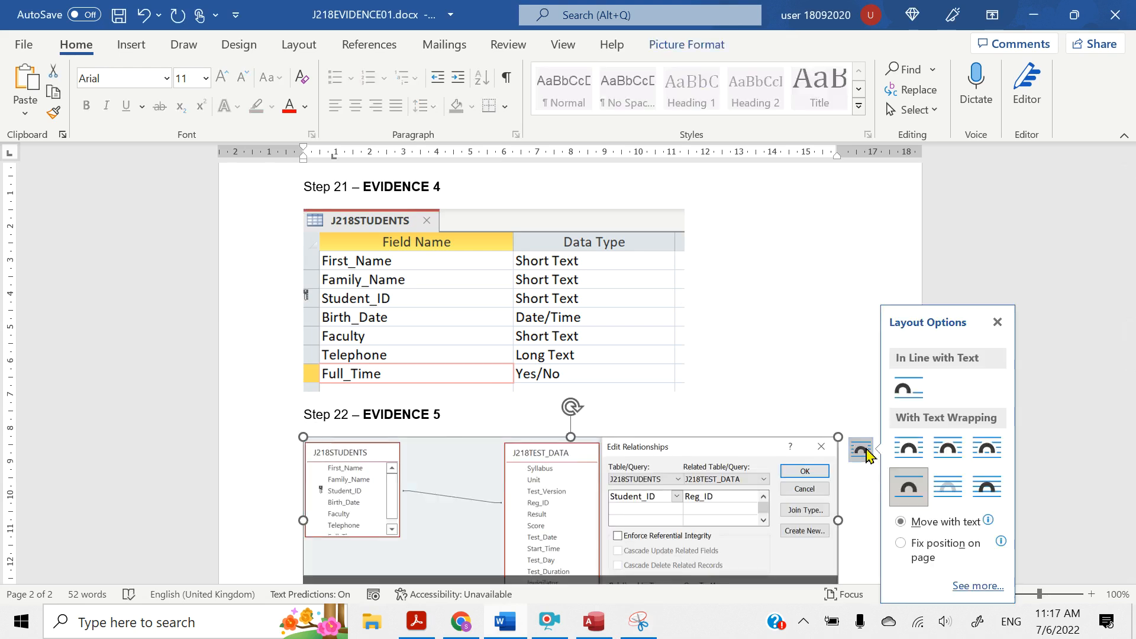
pyautogui.click(909, 387)
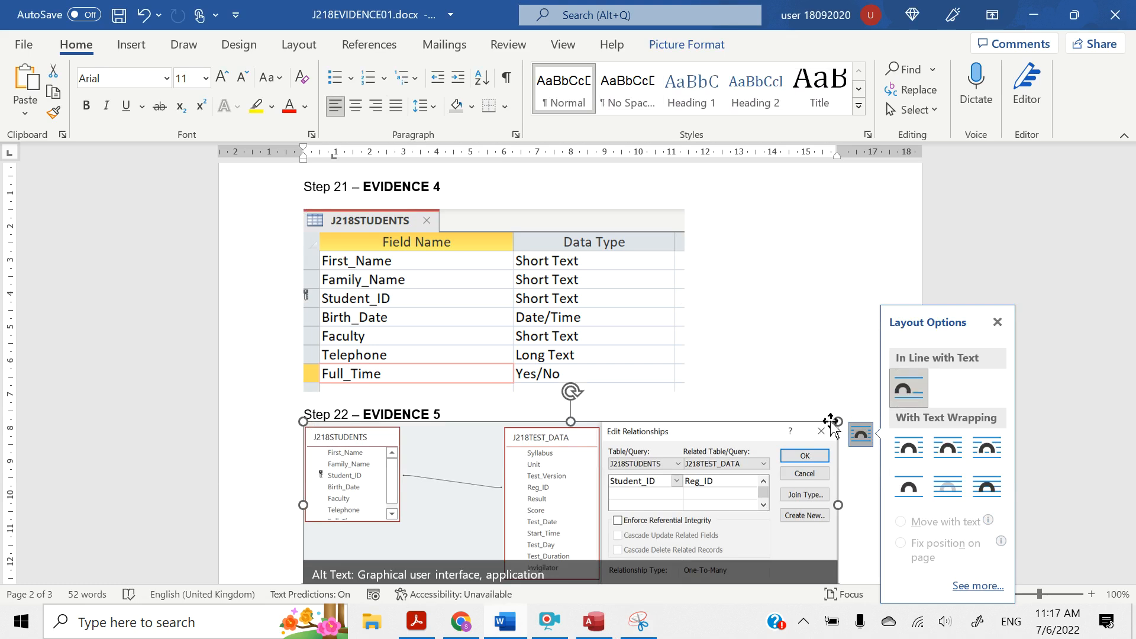
pyautogui.click(546, 632)
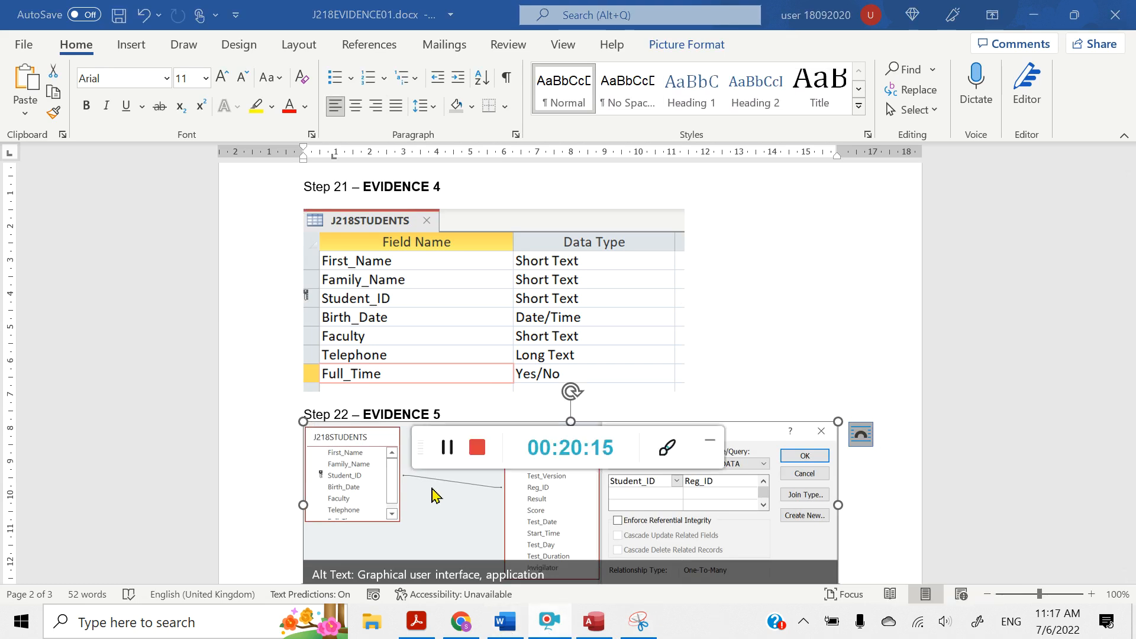
pyautogui.click(712, 448)
pyautogui.scroll(-4, 572, 438)
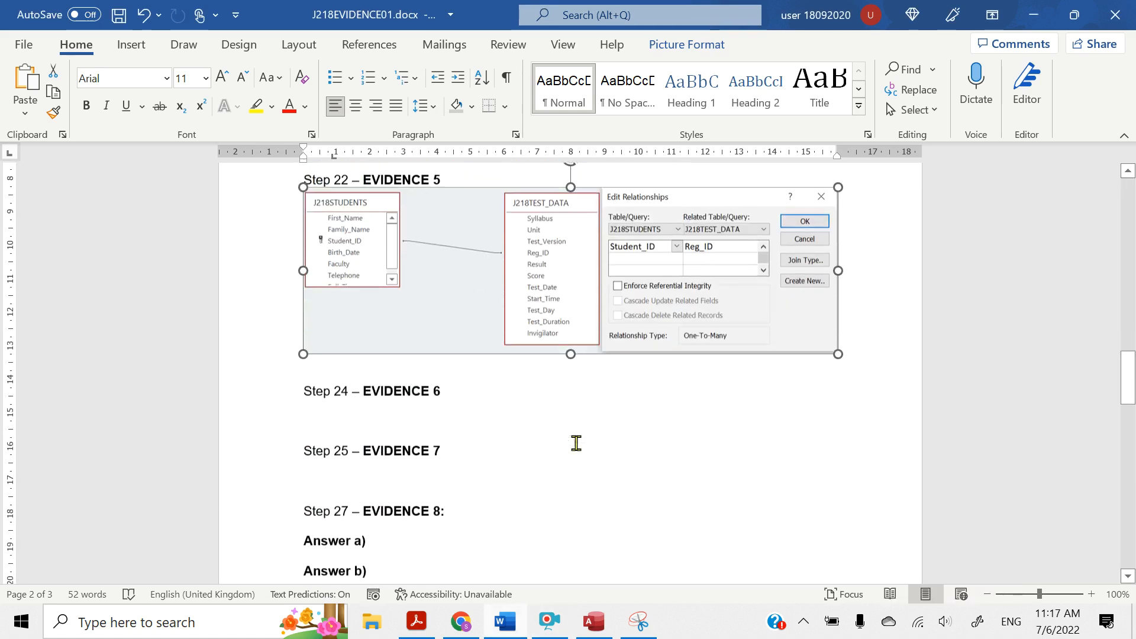
pyautogui.scroll(2, 799, 225)
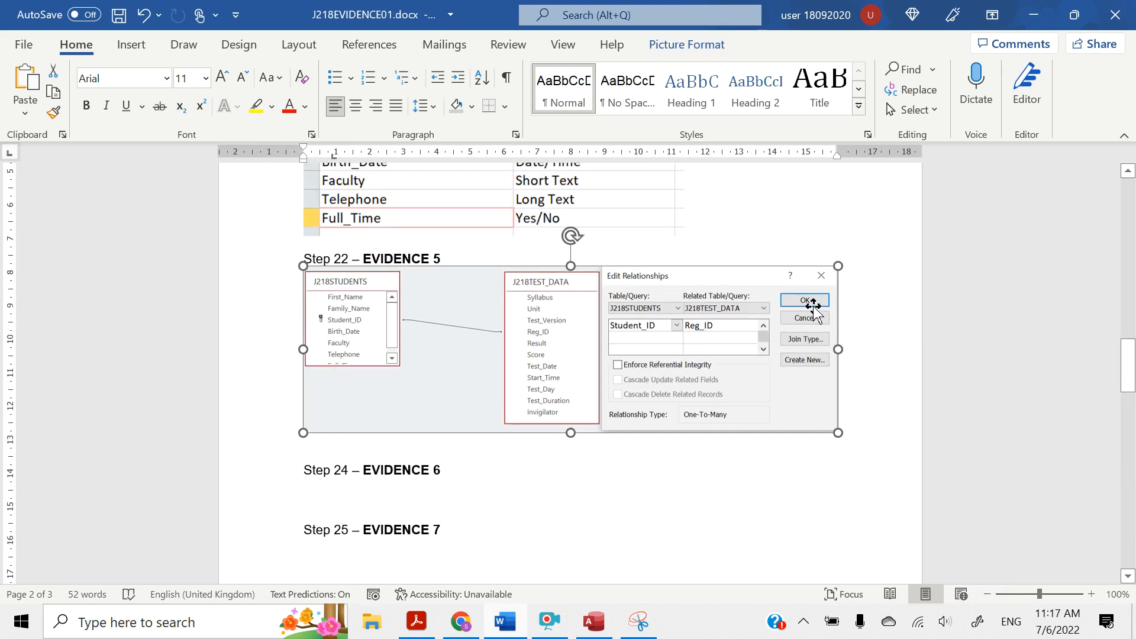
pyautogui.click(731, 485)
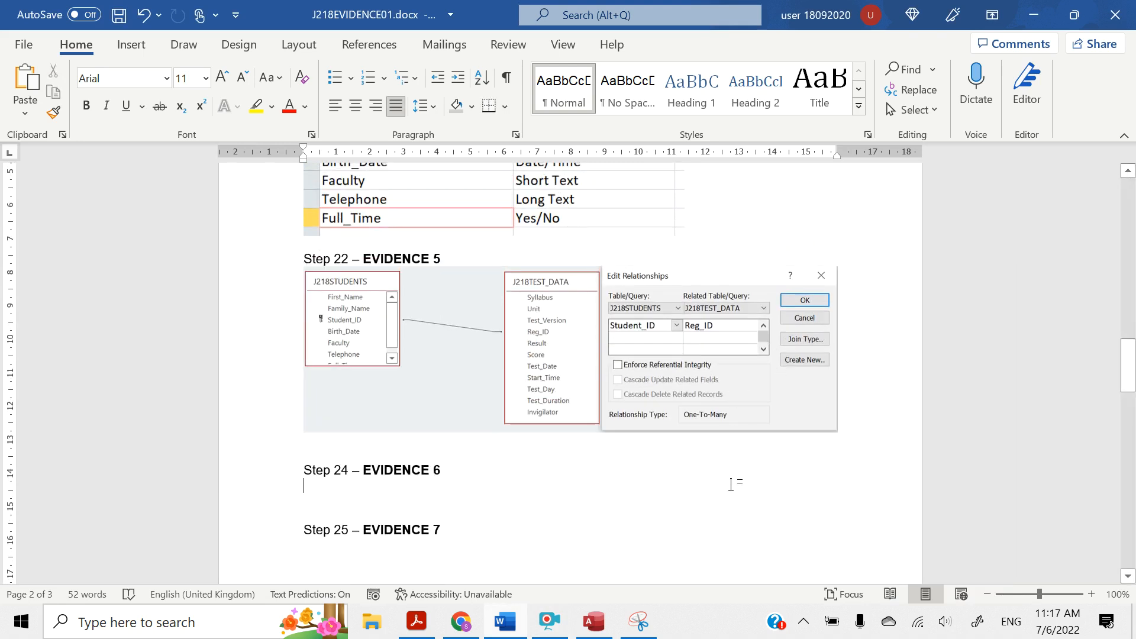
# Switch to the question paper in Acrobat Reader and highlight "columnar data entry form" in question 23
pyautogui.click(416, 621)
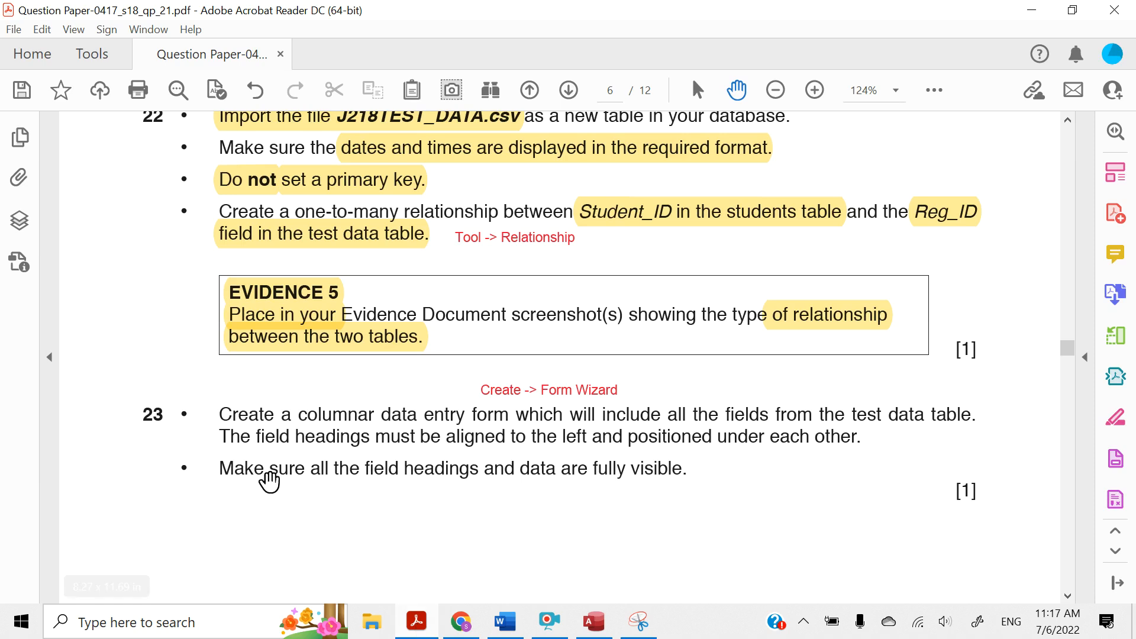
pyautogui.scroll(-3, 269, 481)
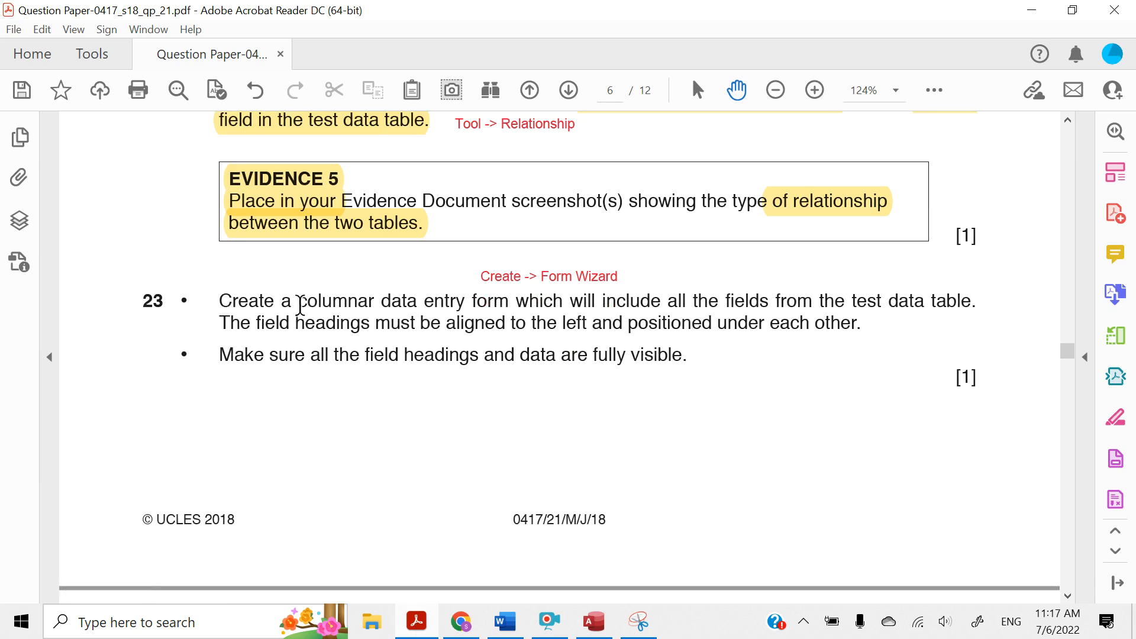
pyautogui.moveTo(299, 304); pyautogui.dragTo(497, 301)
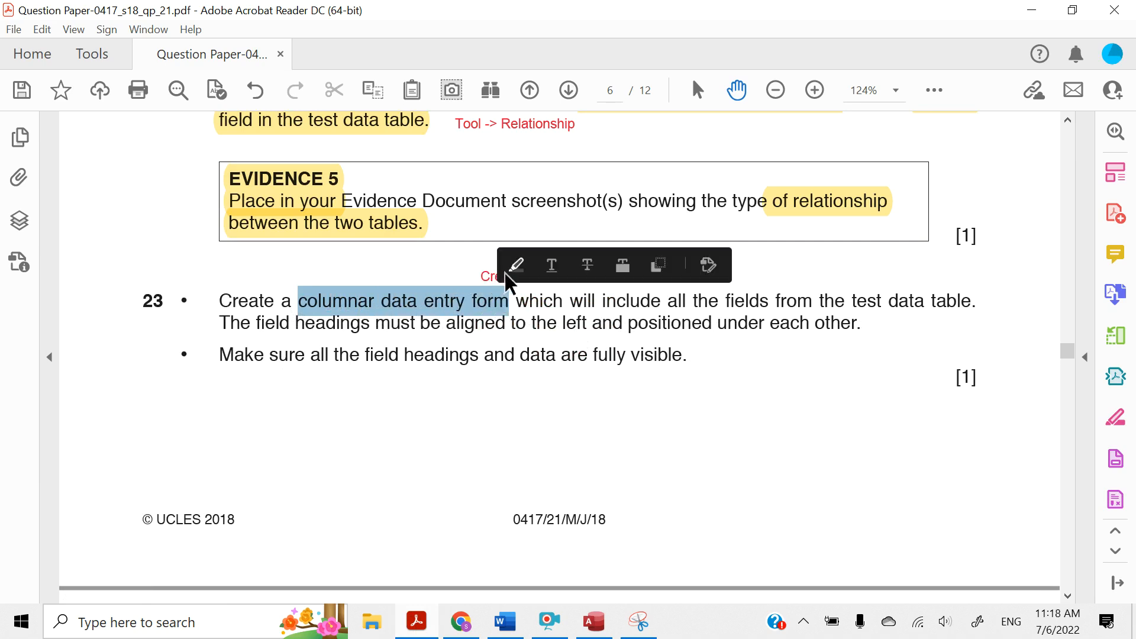
pyautogui.click(507, 271)
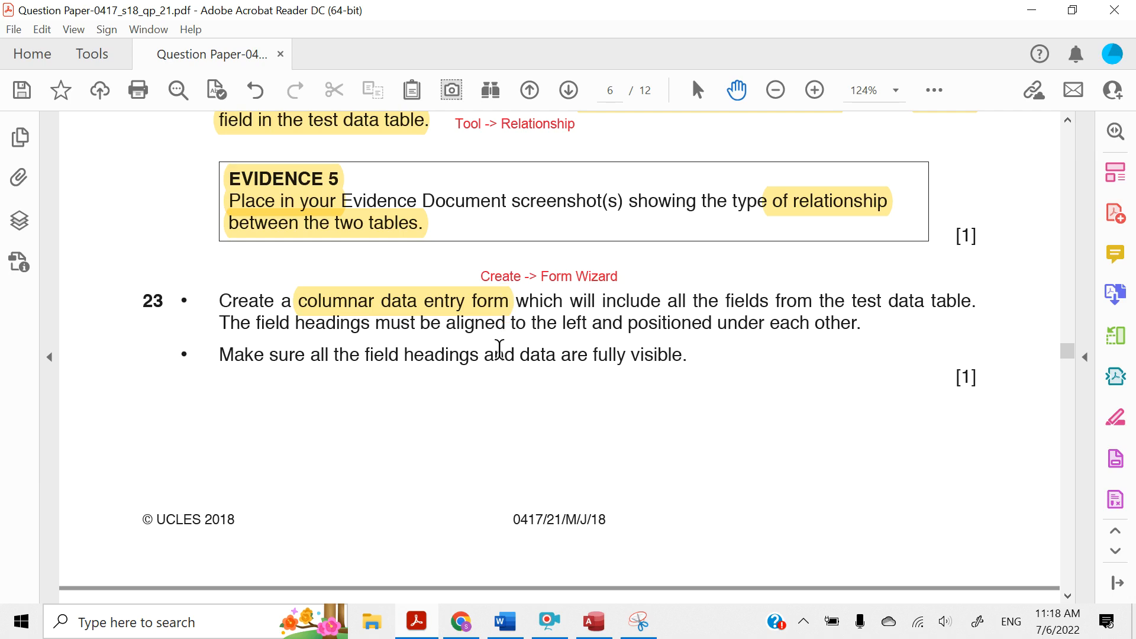
# Switch to Access, accept and close the Edit Relationships dialog, and view the fields in the J218TEST_DATA table
pyautogui.click(594, 623)
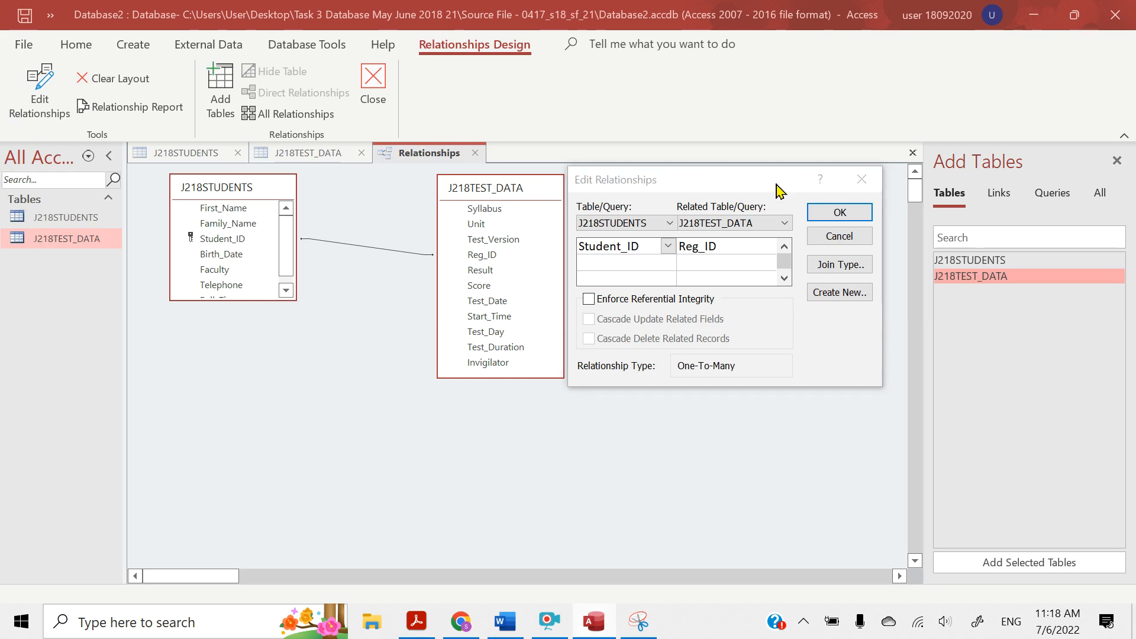
pyautogui.click(840, 213)
pyautogui.click(260, 152)
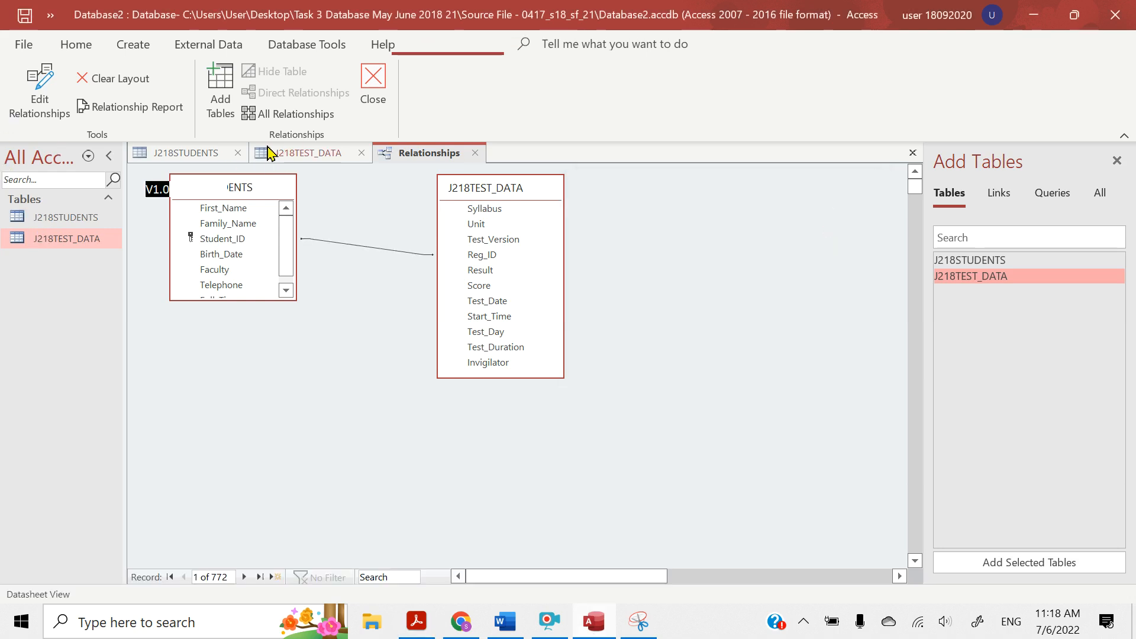
pyautogui.scroll(-3, 359, 434)
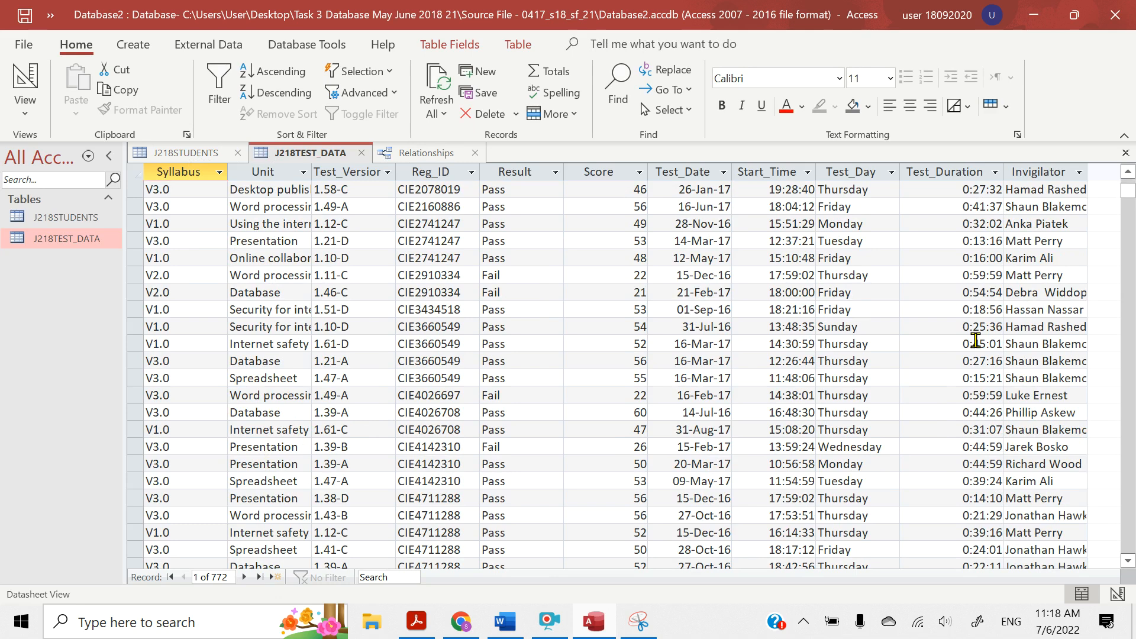
# Return to the question paper and highlight question 23's "all the fields from the test data table" and the heading alignment and positioning requirement
pyautogui.click(1036, 15)
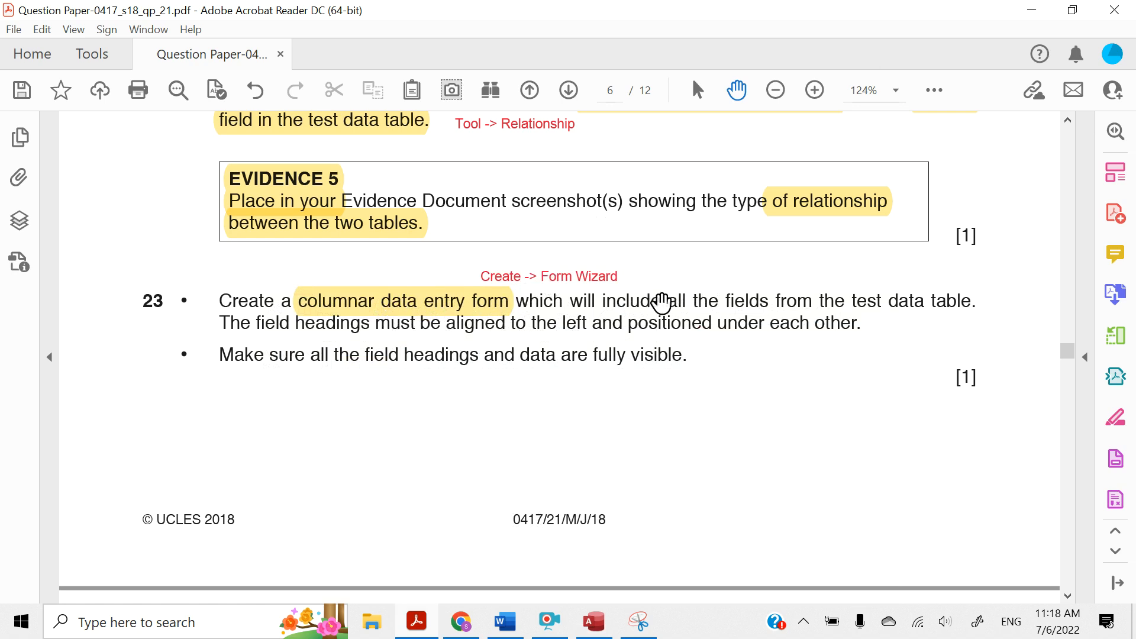
pyautogui.moveTo(667, 302); pyautogui.dragTo(965, 308)
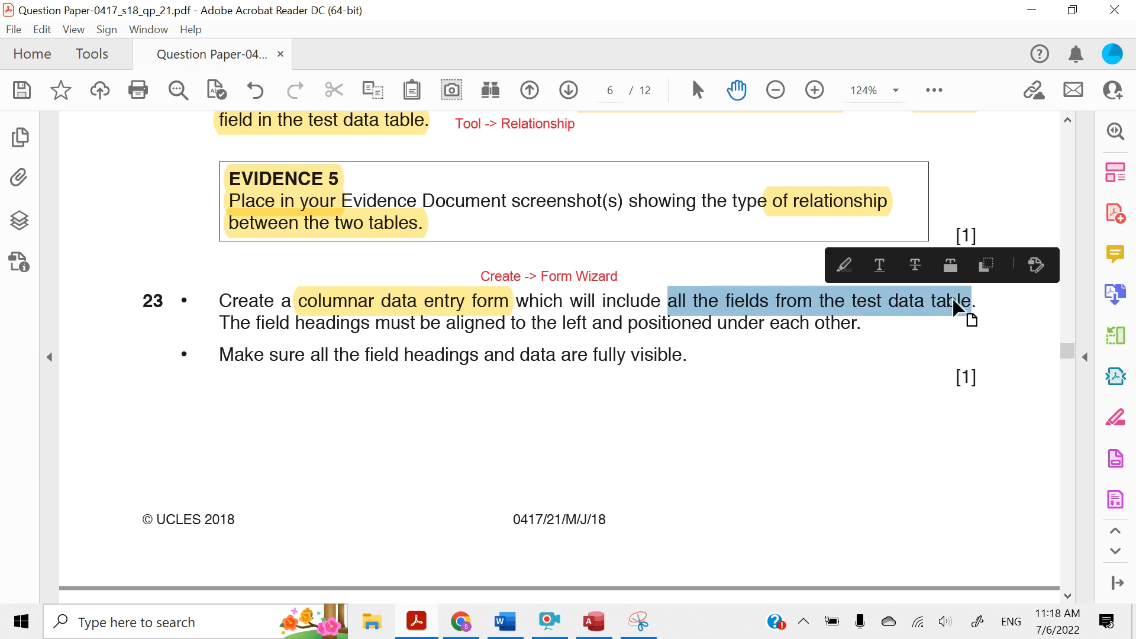
pyautogui.click(844, 266)
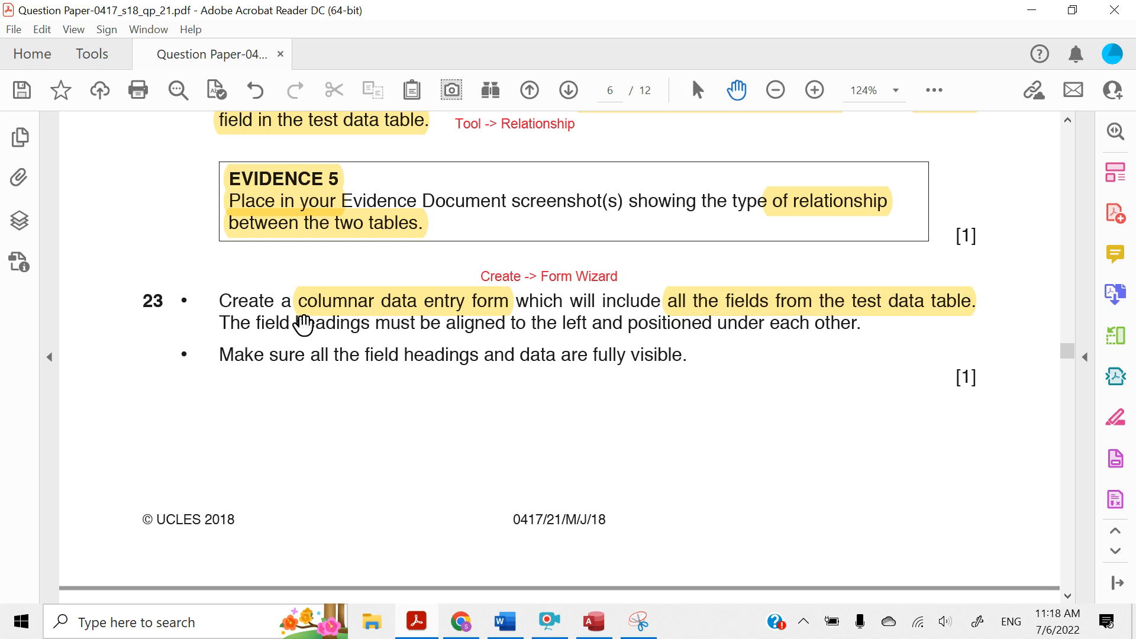
pyautogui.moveTo(300, 324)
pyautogui.mouseDown()
pyautogui.moveTo(593, 324)
pyautogui.moveTo(681, 309)
pyautogui.moveTo(852, 333)
pyautogui.mouseUp()
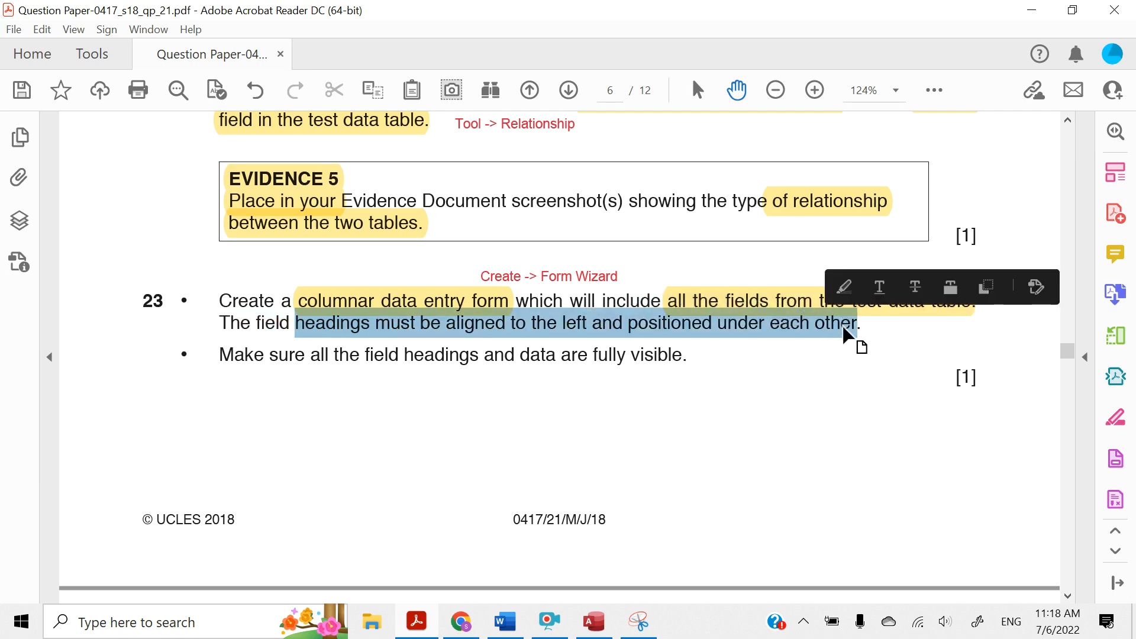
pyautogui.click(845, 289)
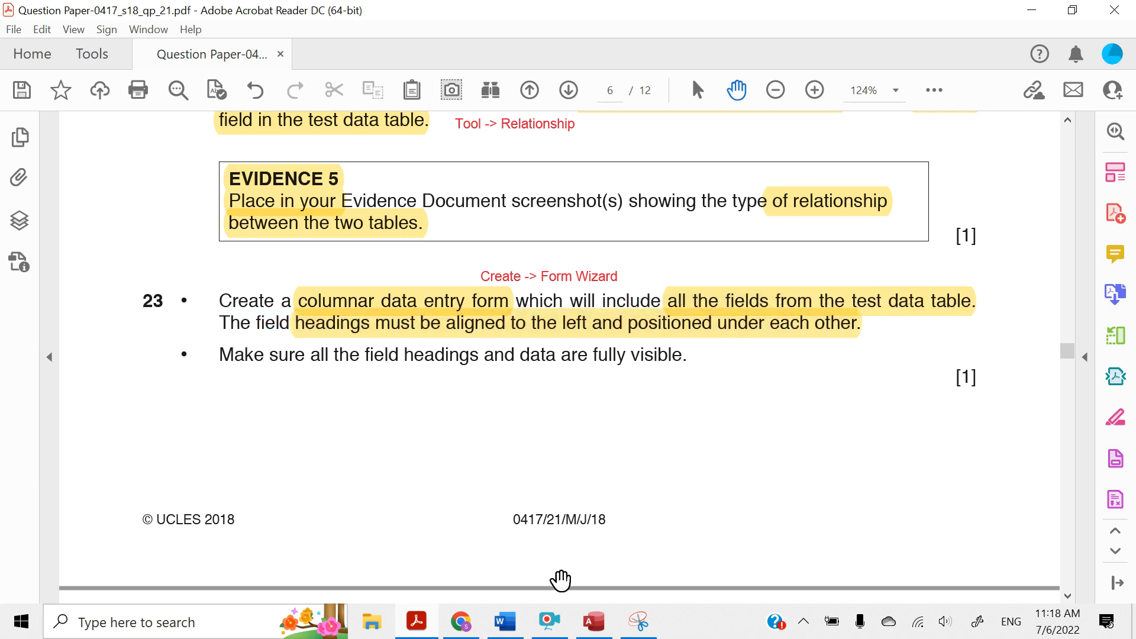
# Switch to Access and set up a Form Wizard form with all fields from J218TEST_DATA in the Columnar layout
pyautogui.click(598, 630)
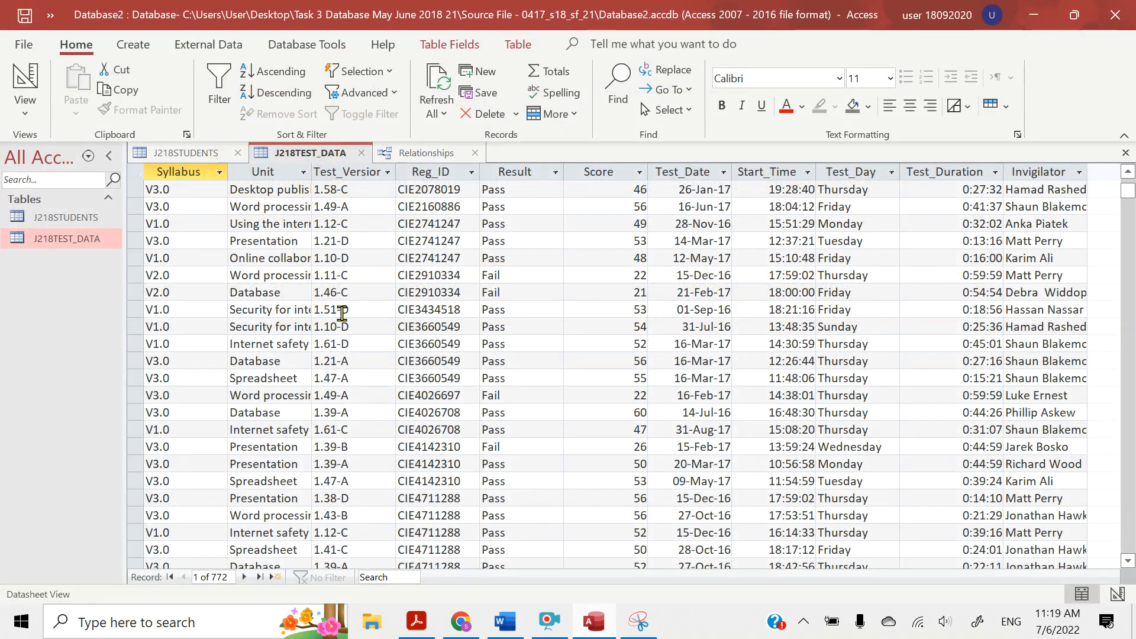
pyautogui.click(134, 50)
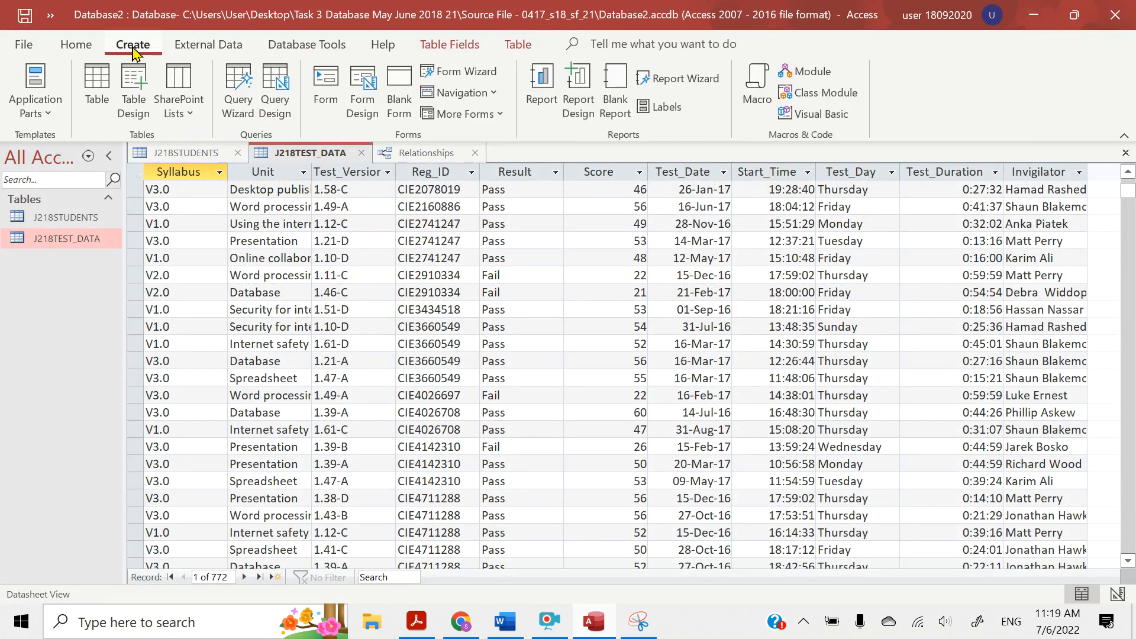
pyautogui.click(435, 70)
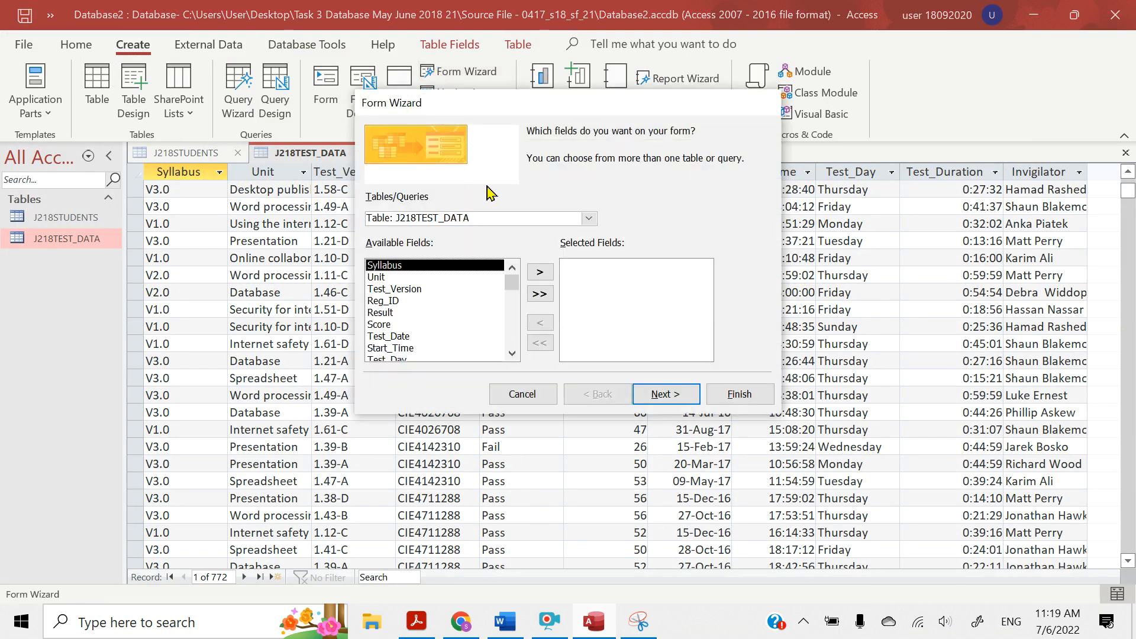
pyautogui.click(539, 294)
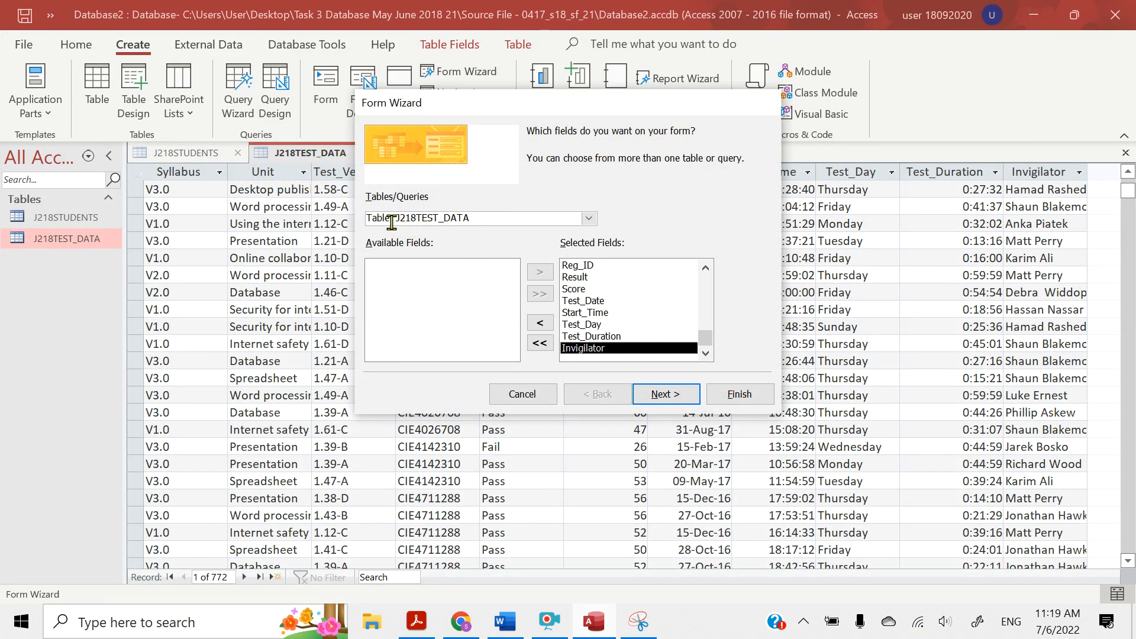
pyautogui.click(594, 222)
pyautogui.click(597, 226)
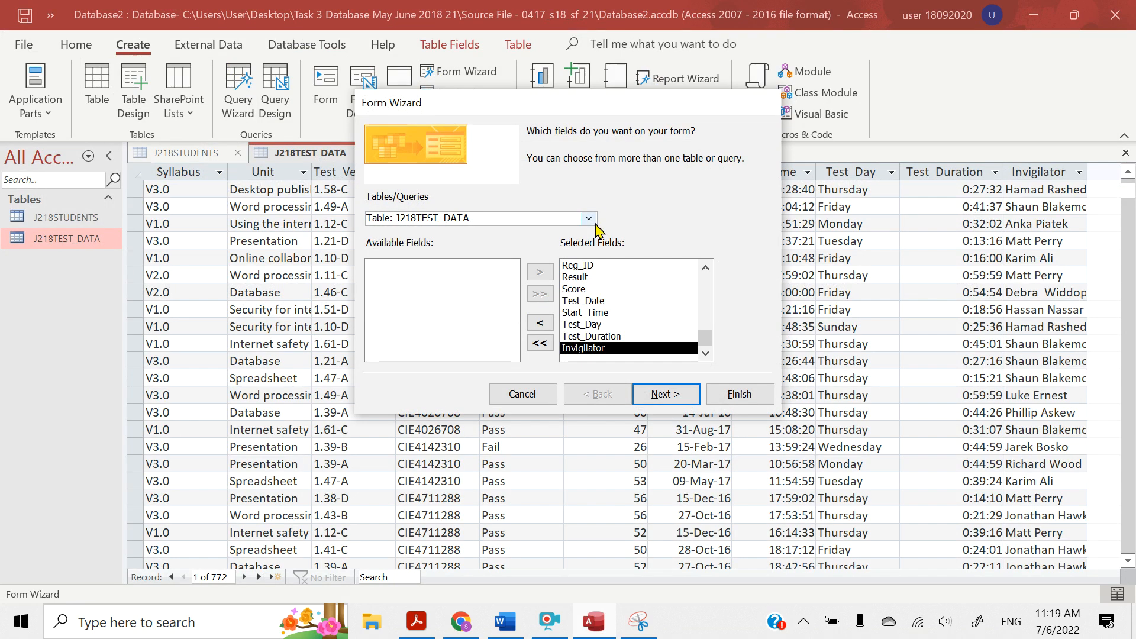
pyautogui.click(645, 400)
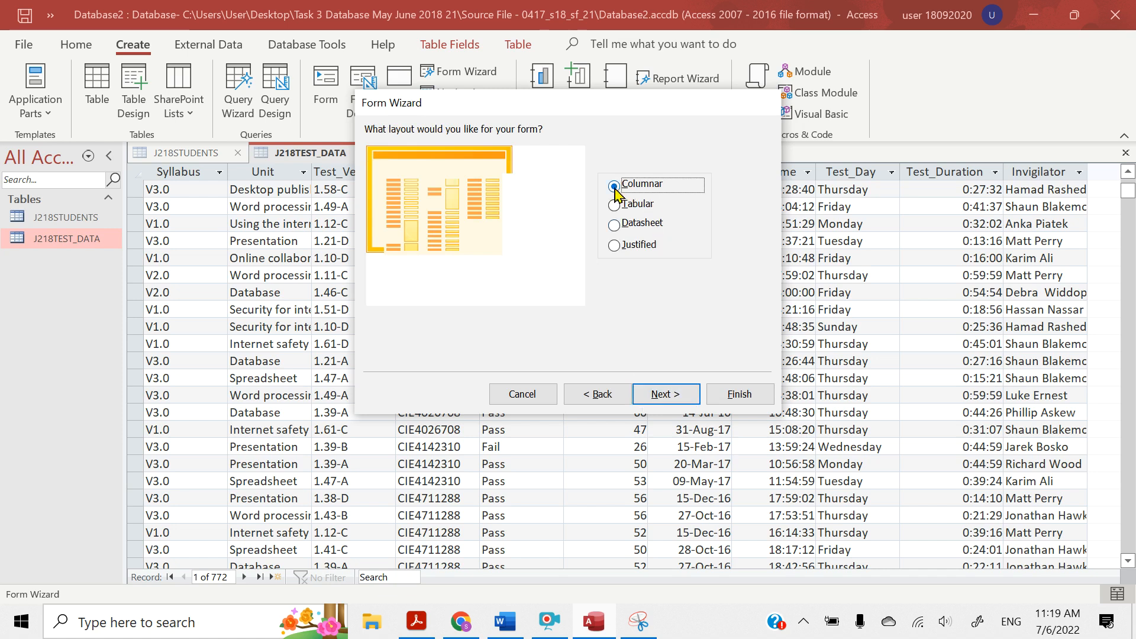
pyautogui.click(656, 397)
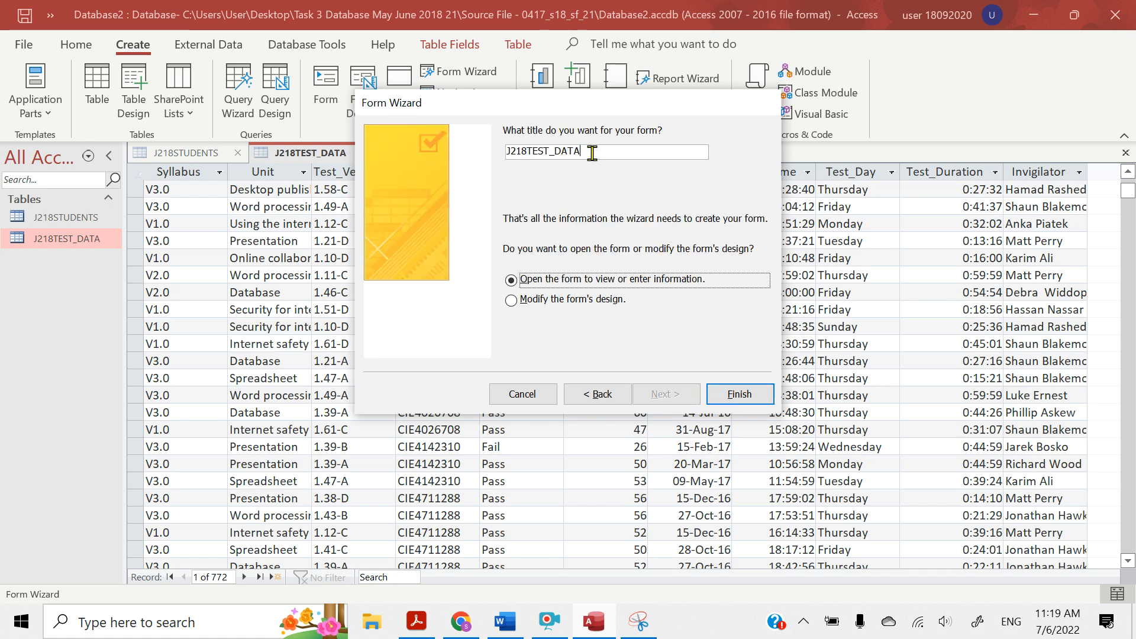
# Title the form TEST DATA FORM, finish the wizard, and look over all its fields in the opened form
pyautogui.moveTo(593, 153); pyautogui.dragTo(510, 153)
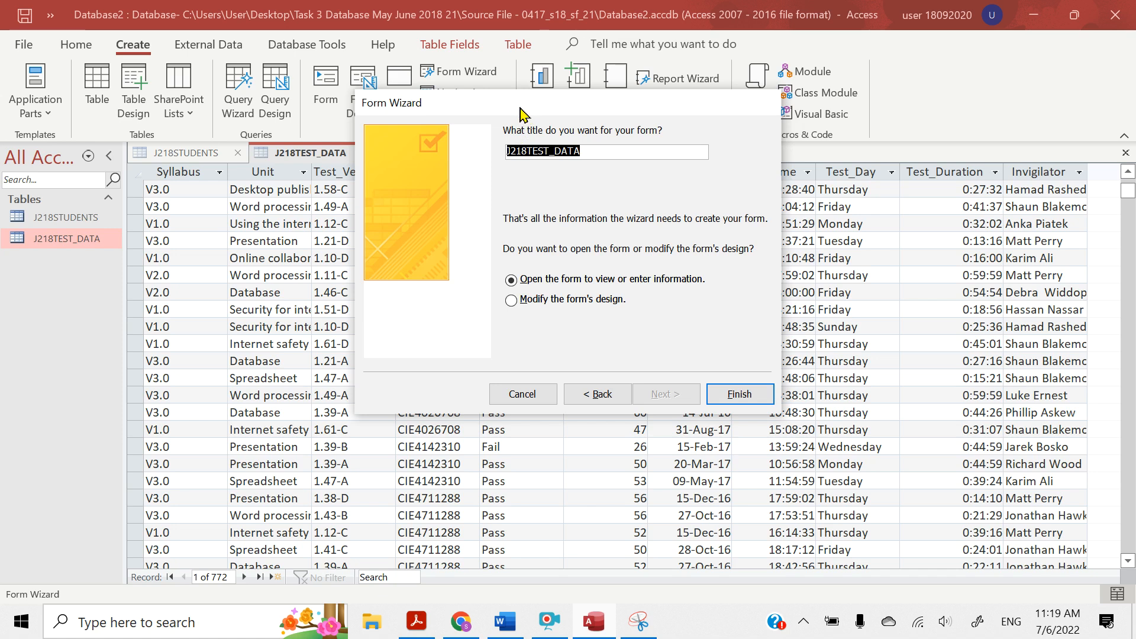
pyautogui.write('T')
pyautogui.press('capslock')
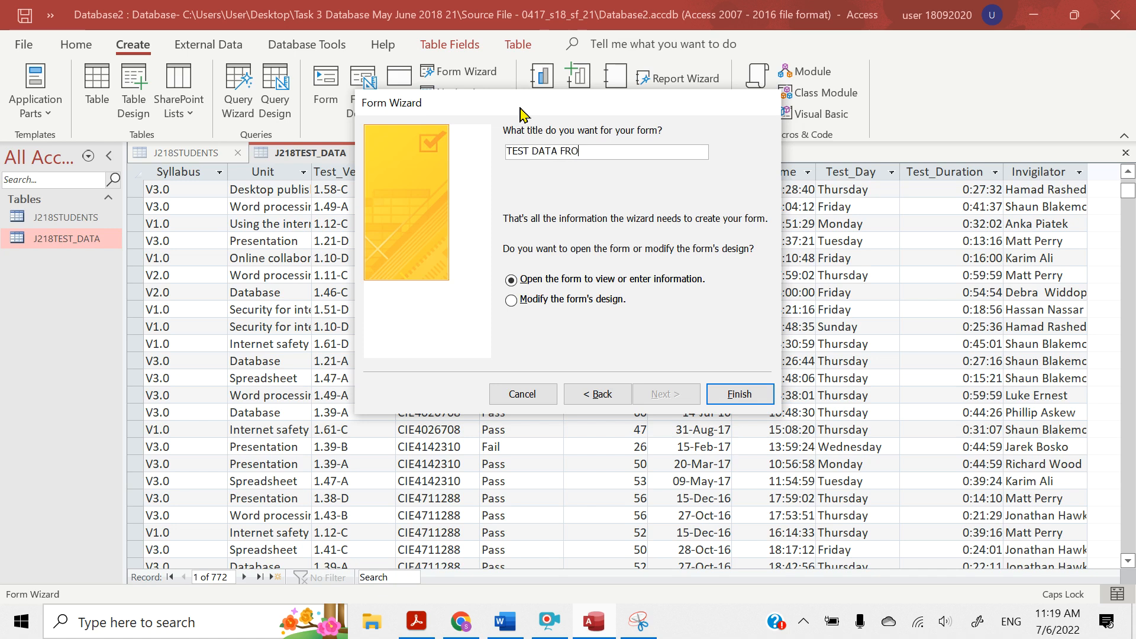
pyautogui.press('BackSpace')
pyautogui.press('Return')
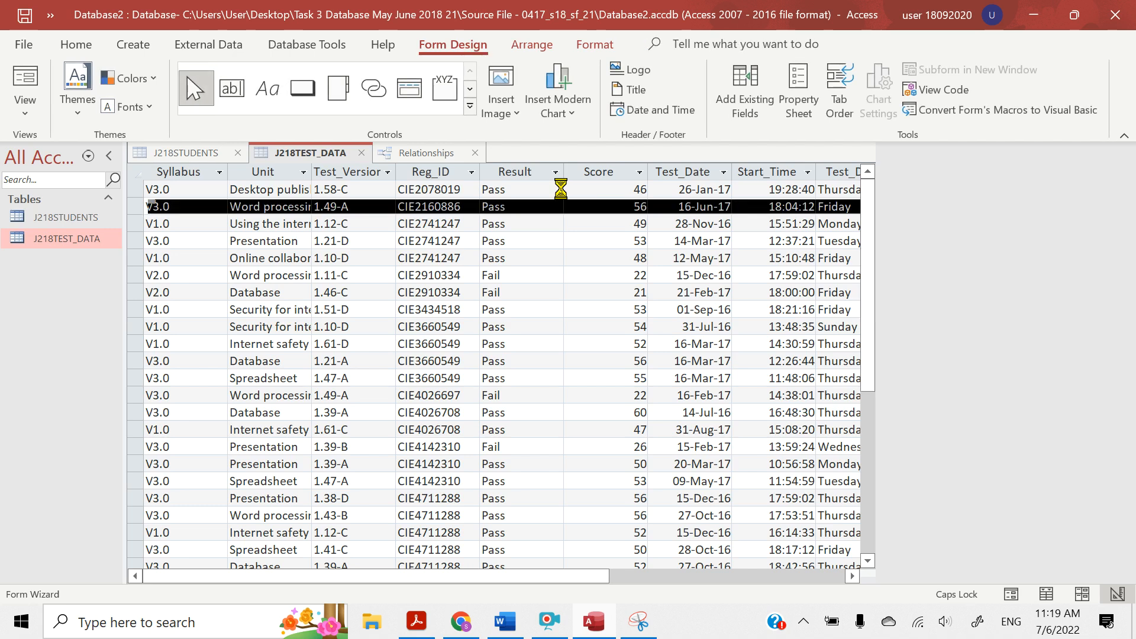
pyautogui.scroll(-1, 554, 367)
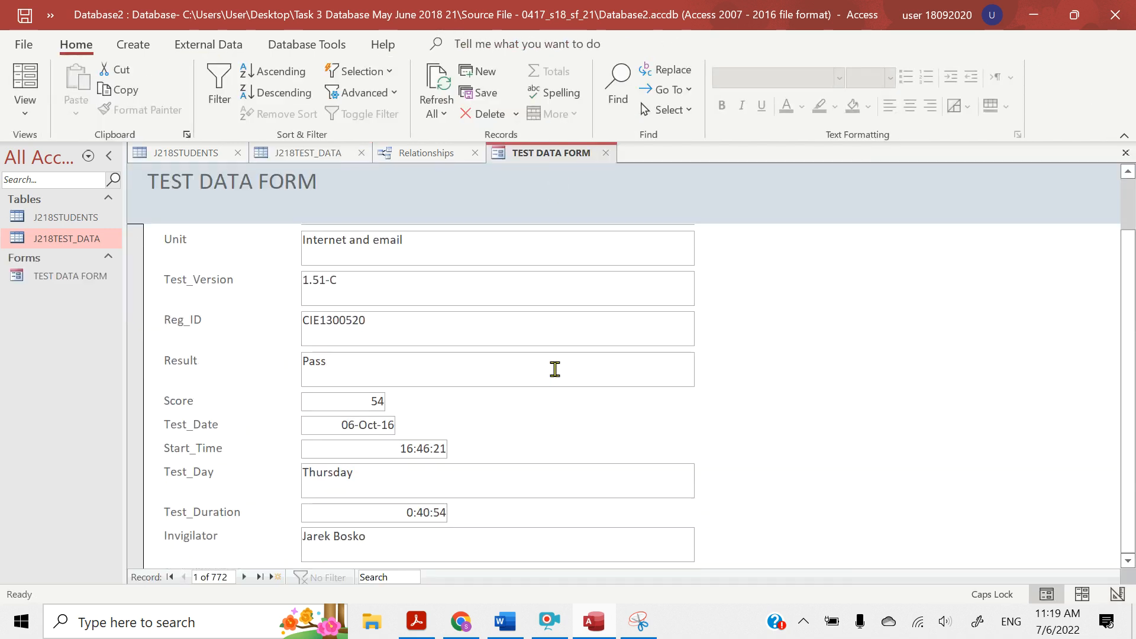
pyautogui.scroll(1, 555, 368)
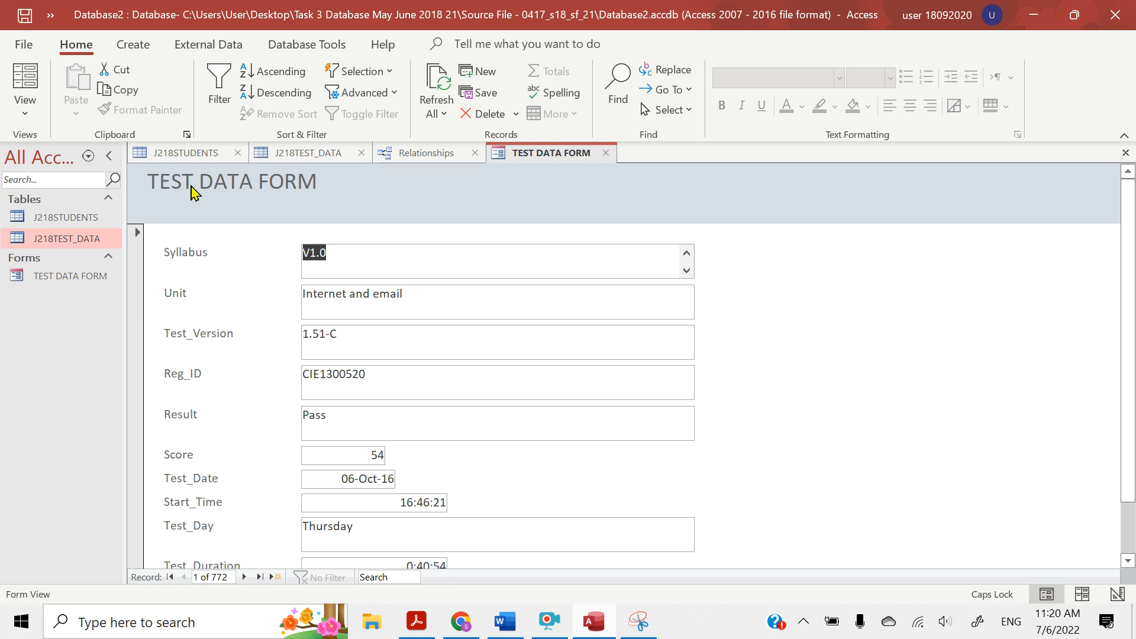
# Open the form in Design View and move the TEST DATA FORM title slightly lower within the Form Header
pyautogui.click(27, 121)
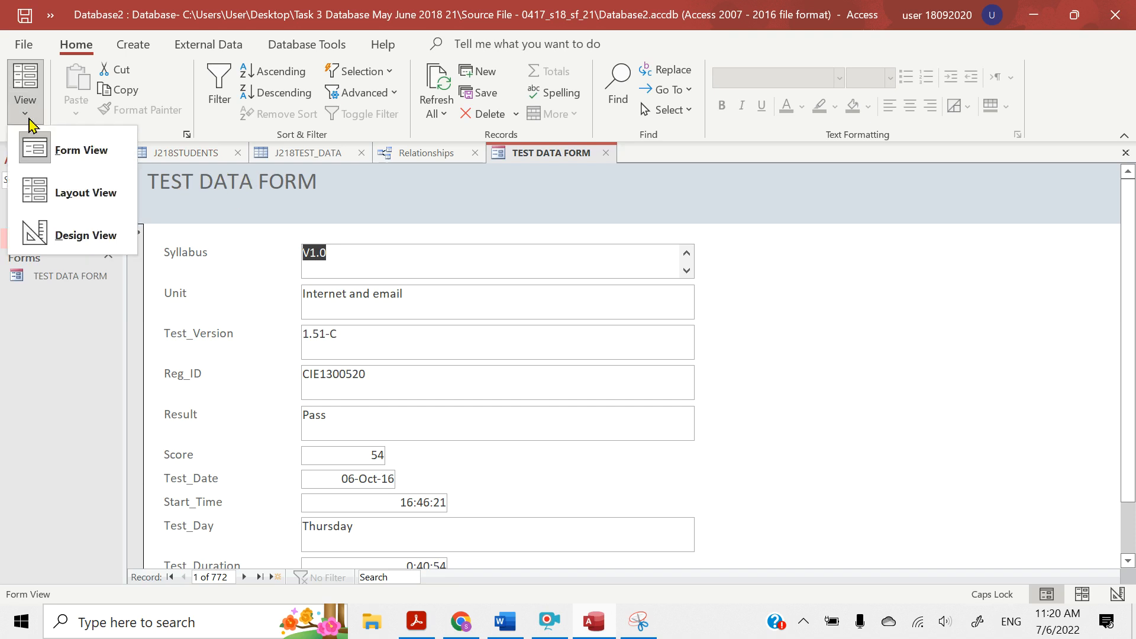
pyautogui.click(83, 234)
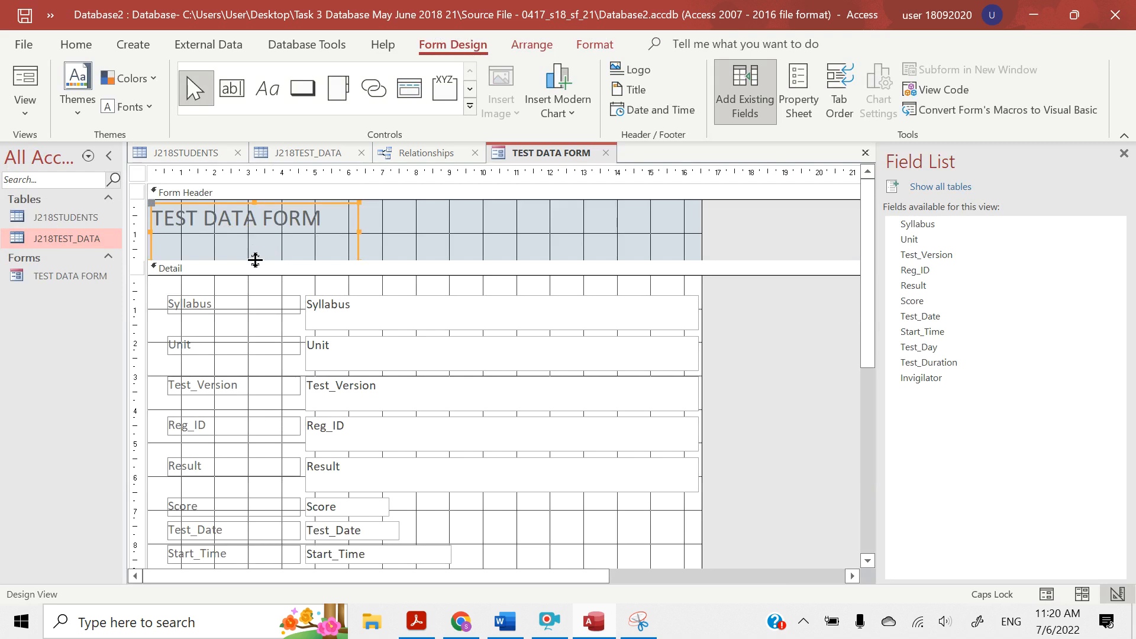
pyautogui.moveTo(255, 260)
pyautogui.mouseDown()
pyautogui.moveTo(255, 235)
pyautogui.moveTo(260, 243)
pyautogui.mouseUp()
pyautogui.moveTo(377, 261); pyautogui.dragTo(378, 253)
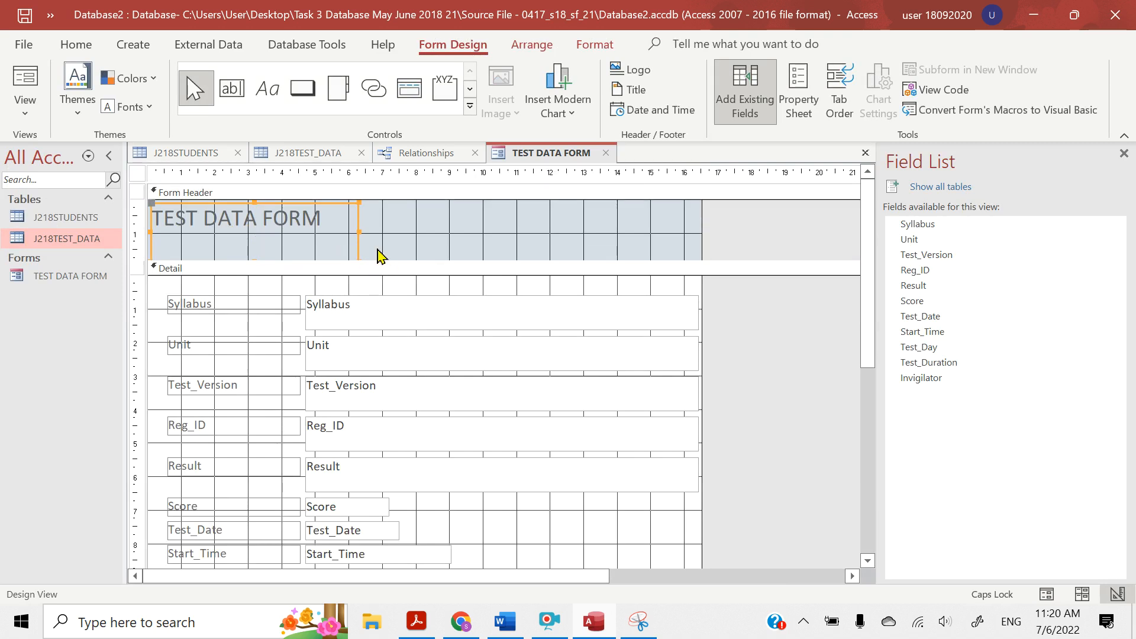
pyautogui.click(253, 203)
pyautogui.moveTo(252, 203); pyautogui.dragTo(250, 224)
pyautogui.click(251, 224)
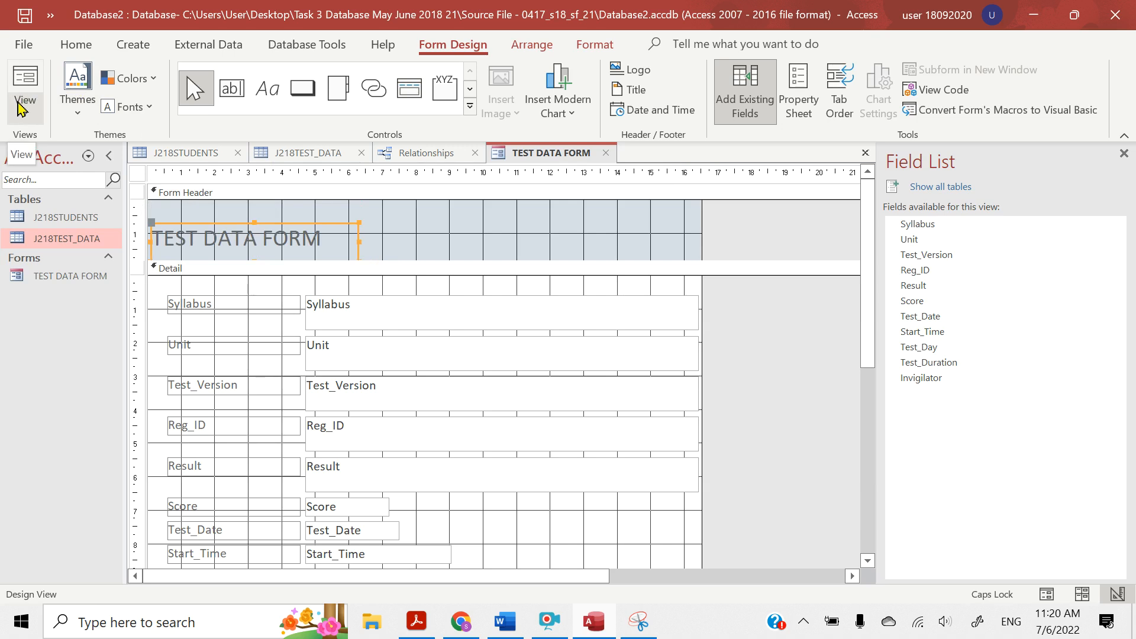
# Return the form to Form View and look over the title and all fields down to Invigilator
pyautogui.click(22, 107)
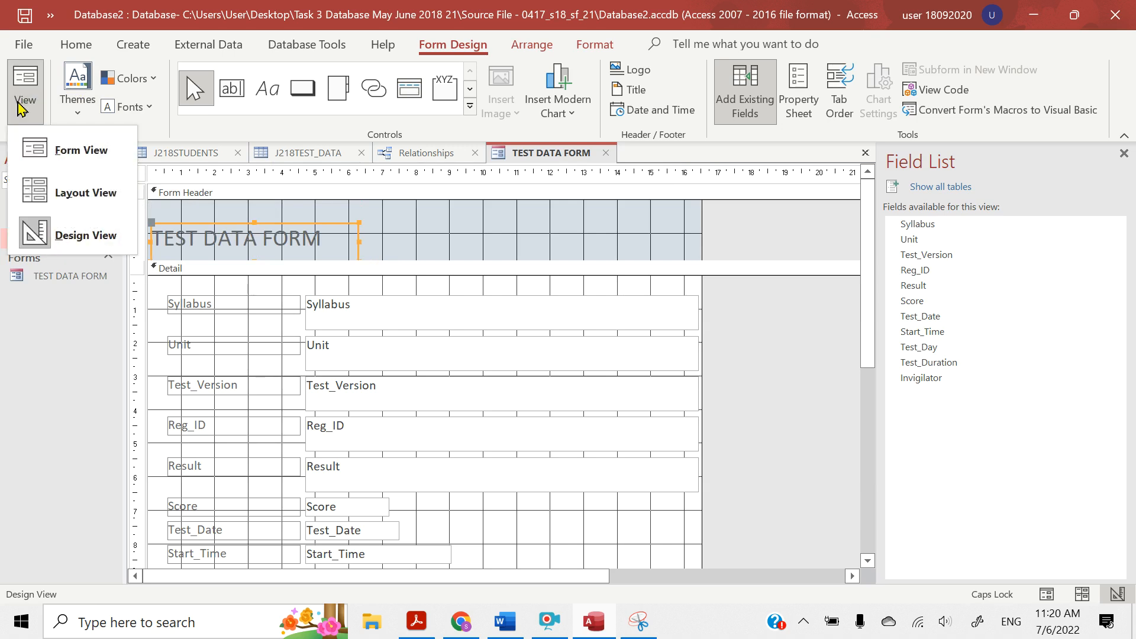
pyautogui.click(50, 162)
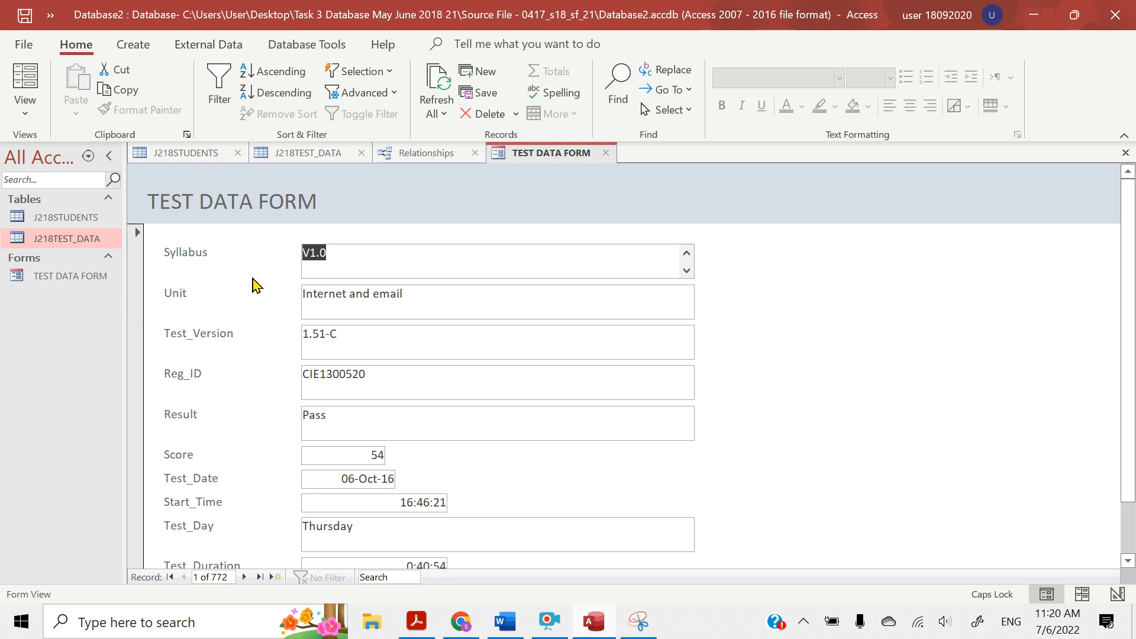
pyautogui.scroll(-1, 332, 417)
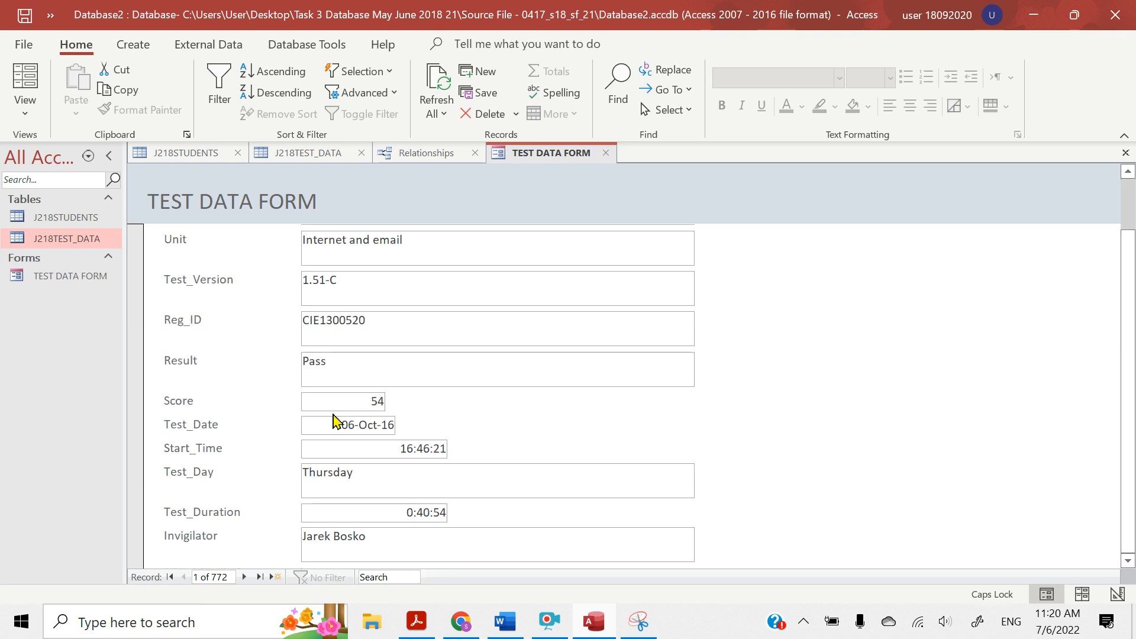
# Switch to the question paper in Acrobat Reader and highlight question 23's "sure all the field headings and data are fully visible."
pyautogui.click(417, 623)
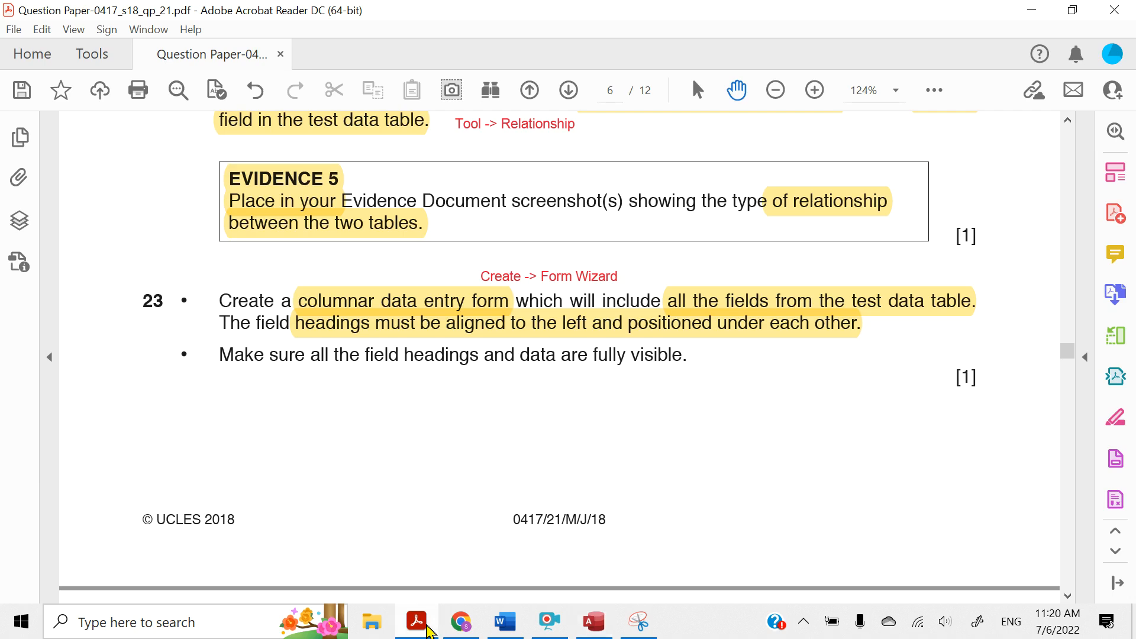
pyautogui.scroll(-1, 329, 456)
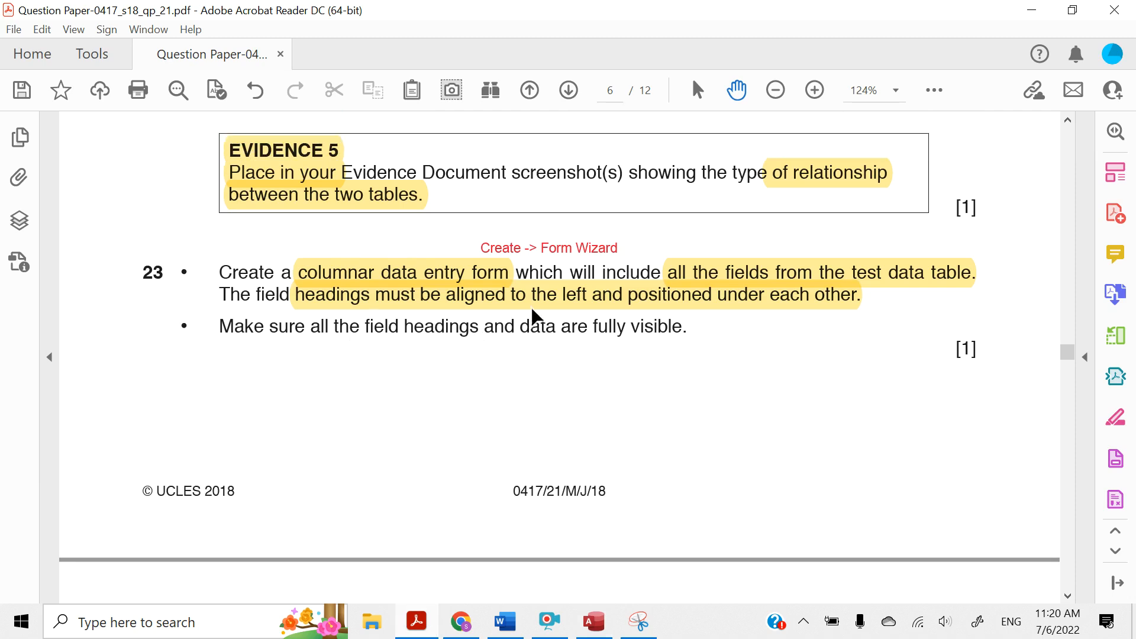
pyautogui.scroll(1, 532, 307)
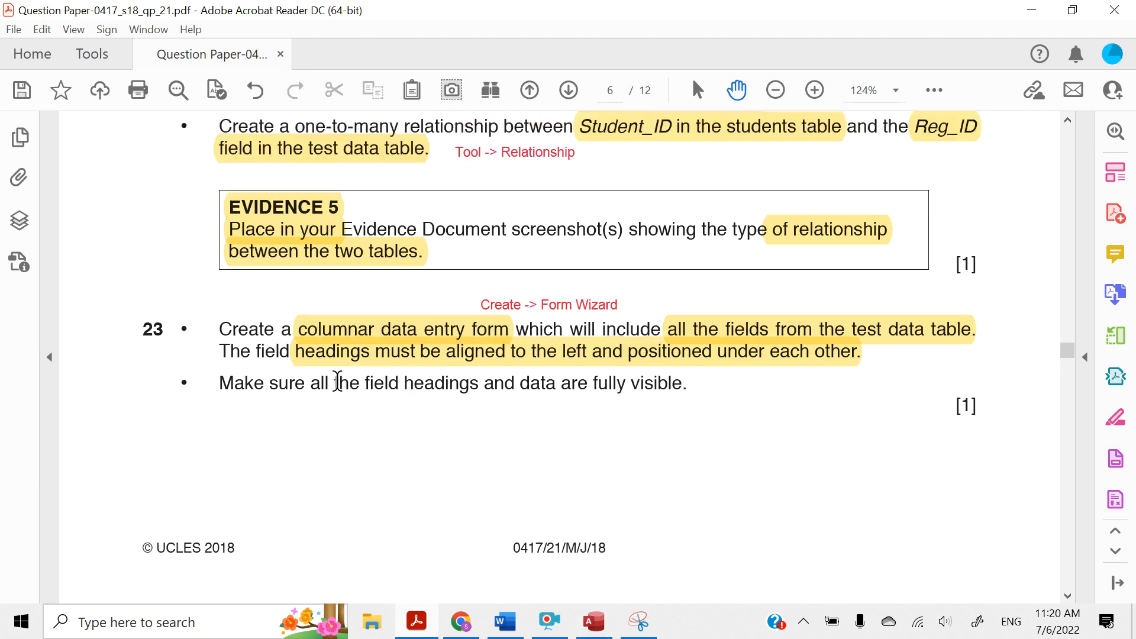
pyautogui.moveTo(270, 383); pyautogui.dragTo(628, 386)
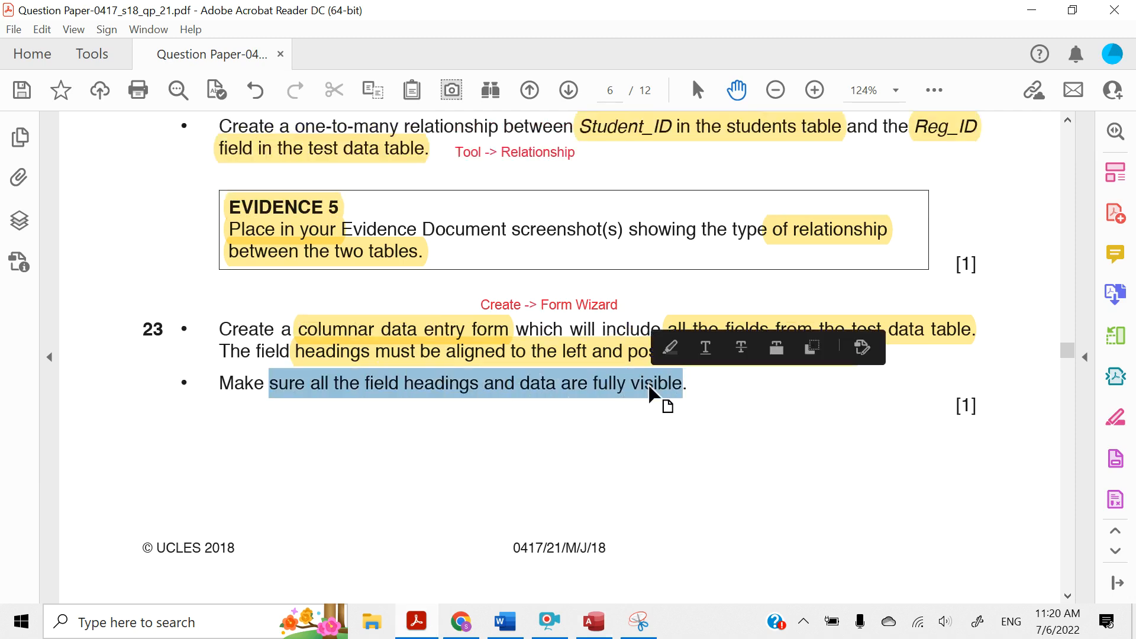
pyautogui.click(669, 347)
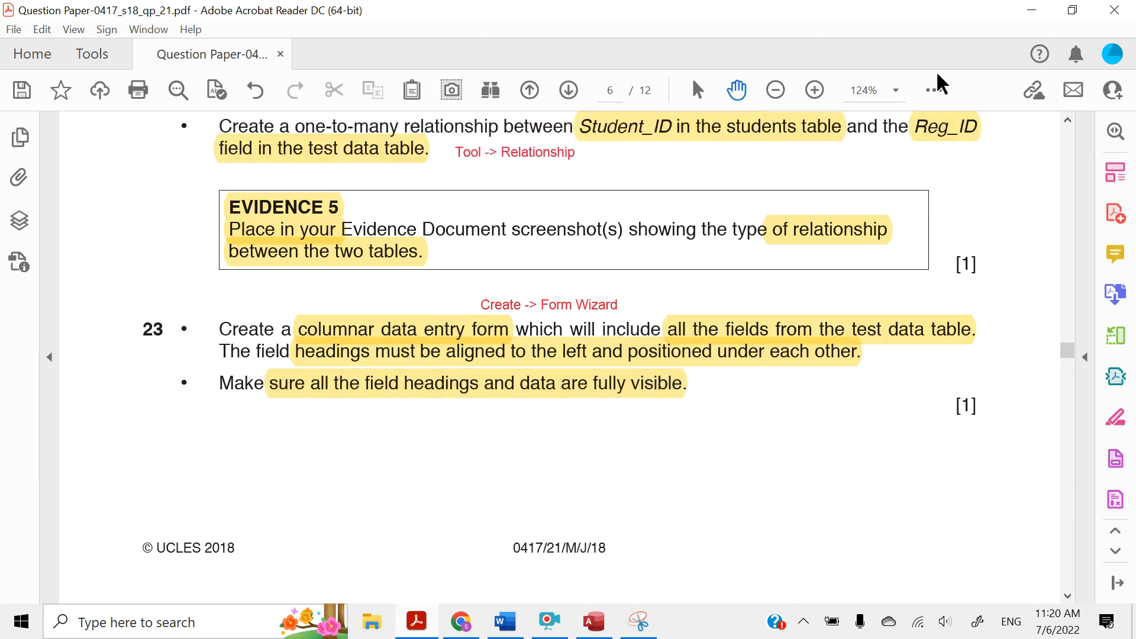
# Go back to Access and check that every heading and data value in the form is fully visible
pyautogui.click(1033, 10)
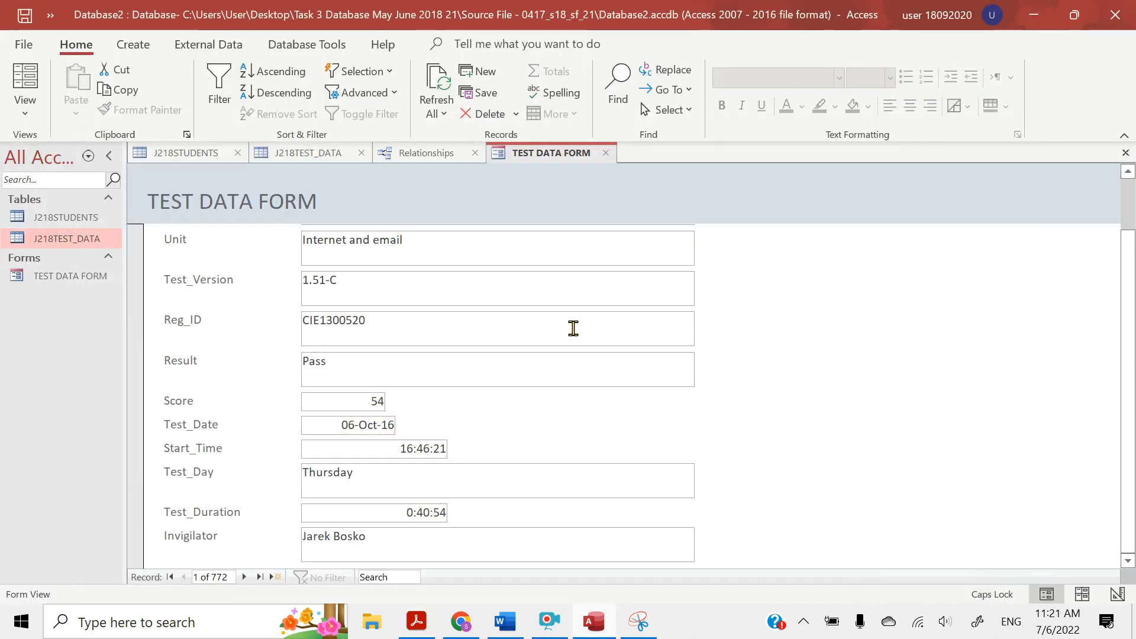
pyautogui.scroll(1, 573, 328)
pyautogui.scroll(-1, 573, 328)
pyautogui.scroll(1, 573, 328)
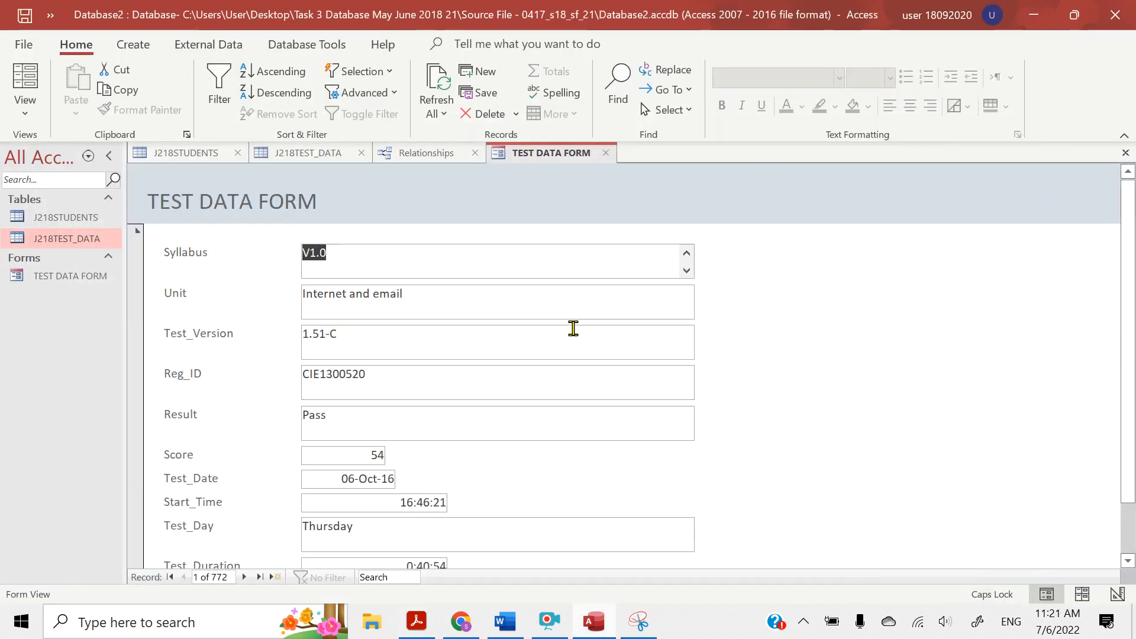
# Switch to the question paper and highlight "Step 23" in question 24's instruction
pyautogui.click(414, 624)
pyautogui.scroll(-10, 292, 424)
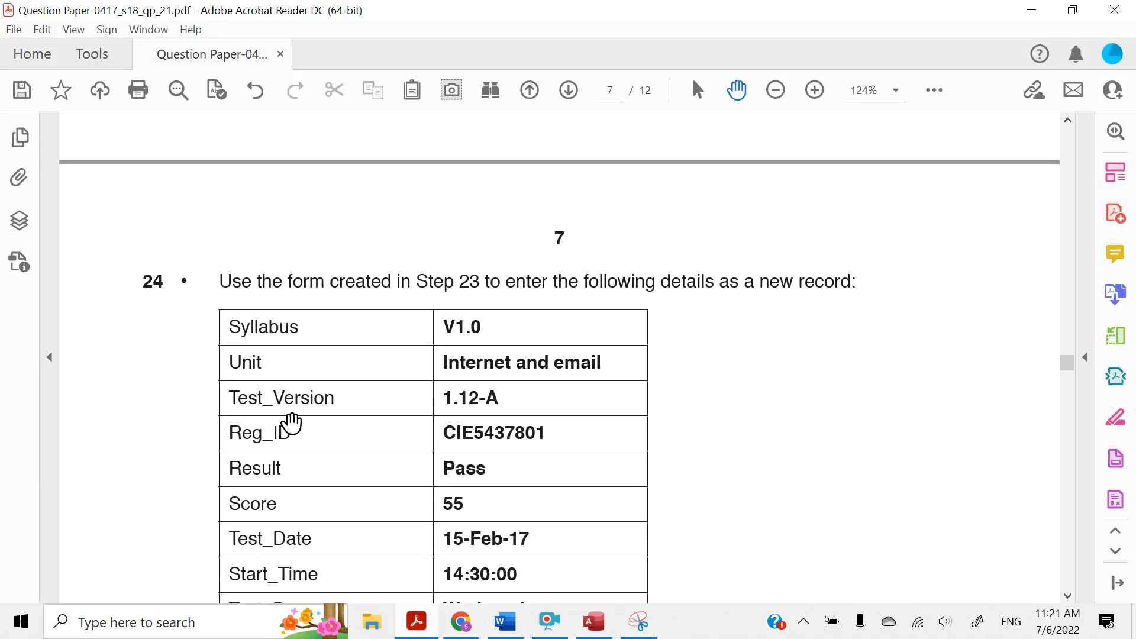
pyautogui.scroll(-4, 284, 379)
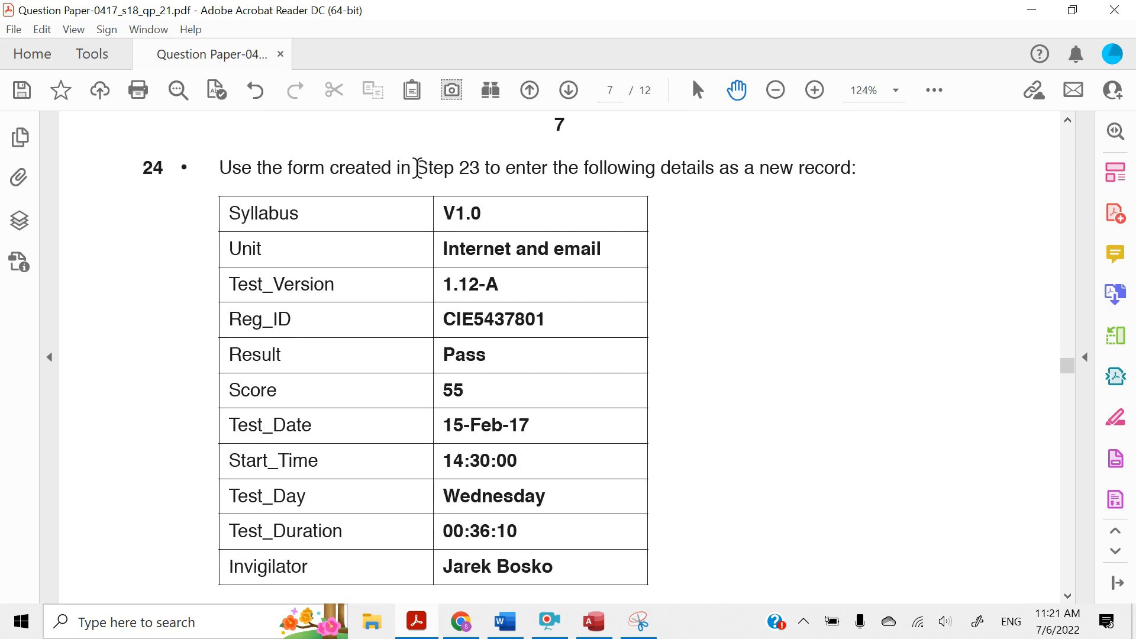
pyautogui.moveTo(419, 167); pyautogui.dragTo(471, 172)
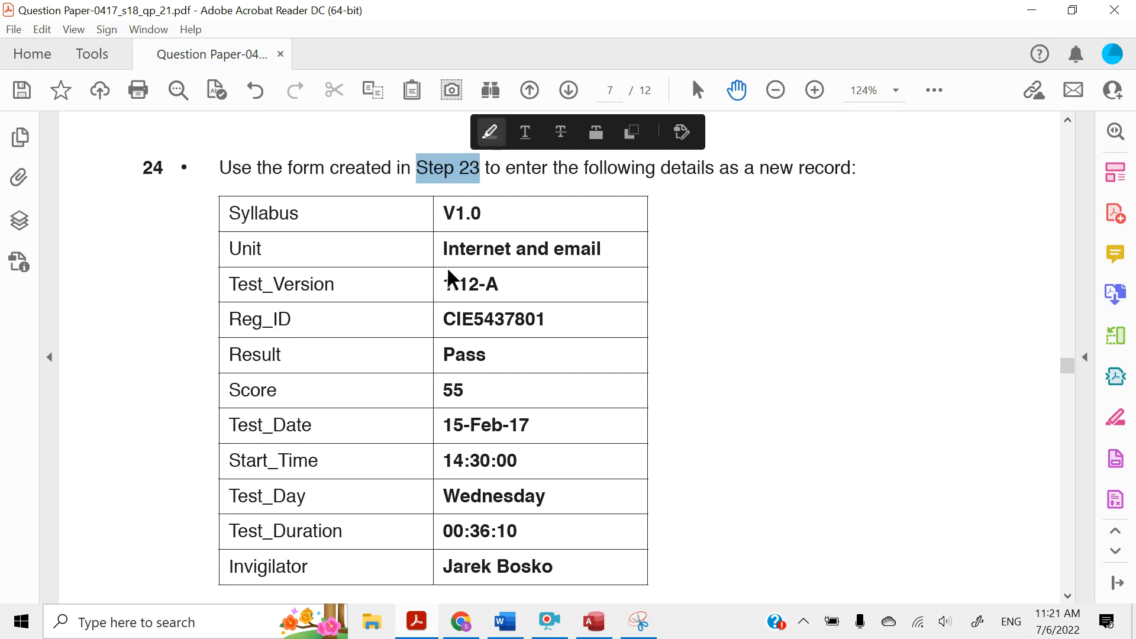
# Read question 24's record details and highlight "your data entry for errors." below the table
pyautogui.scroll(-2, 445, 283)
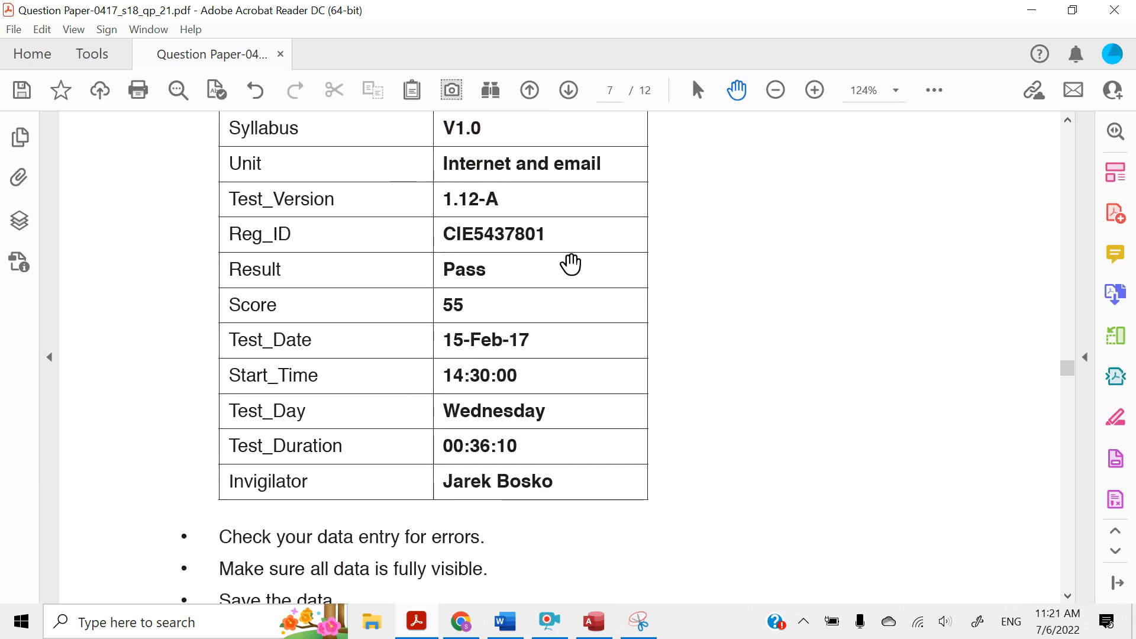
pyautogui.scroll(1, 570, 261)
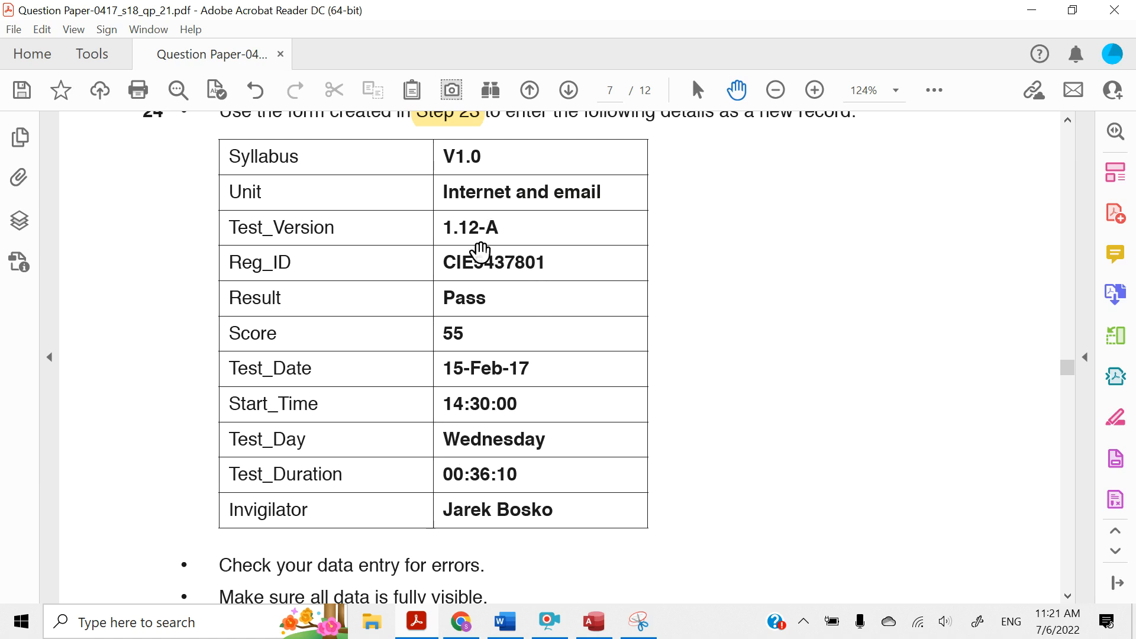
pyautogui.scroll(-1, 475, 445)
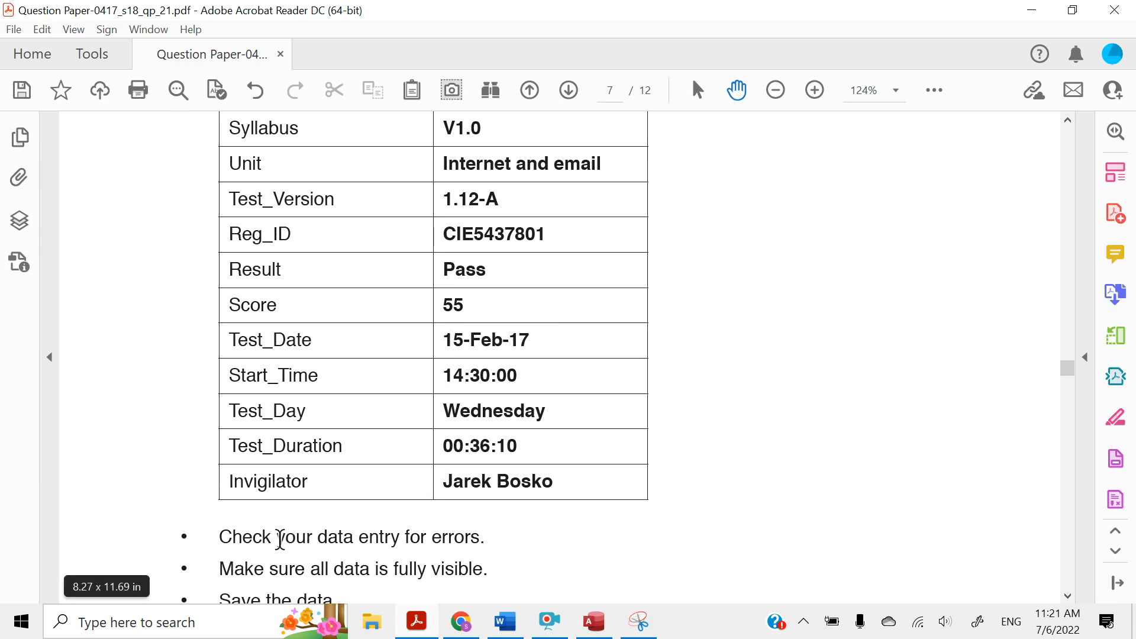
pyautogui.moveTo(277, 537); pyautogui.dragTo(482, 539)
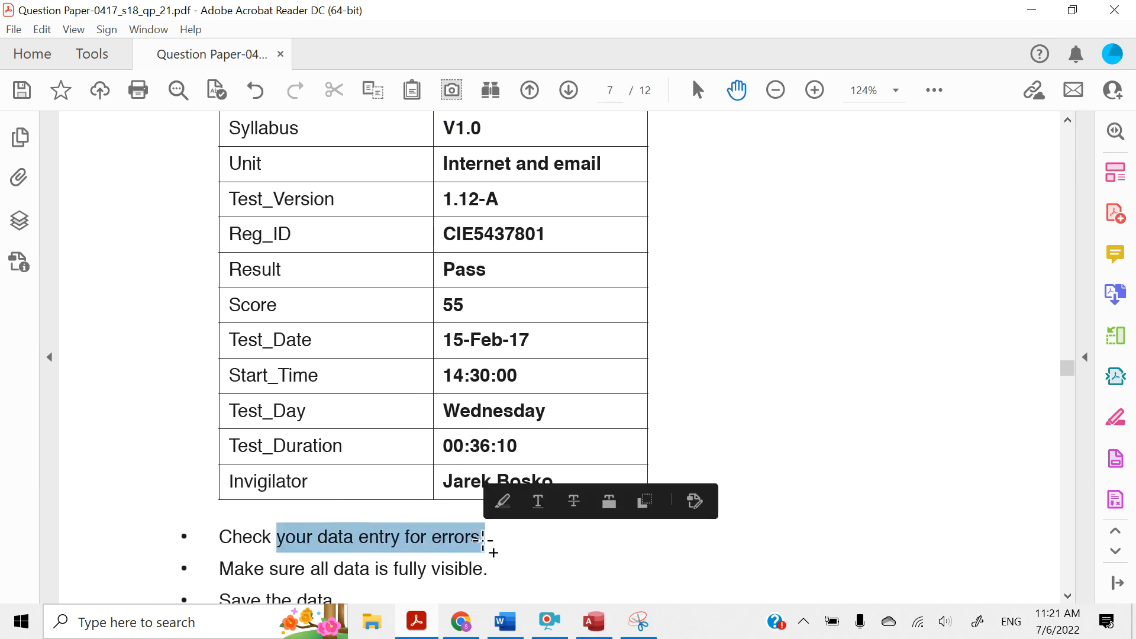
pyautogui.click(505, 503)
# Highlight "showing this data in your form" in the Evidence 6 box
pyautogui.scroll(-2, 394, 516)
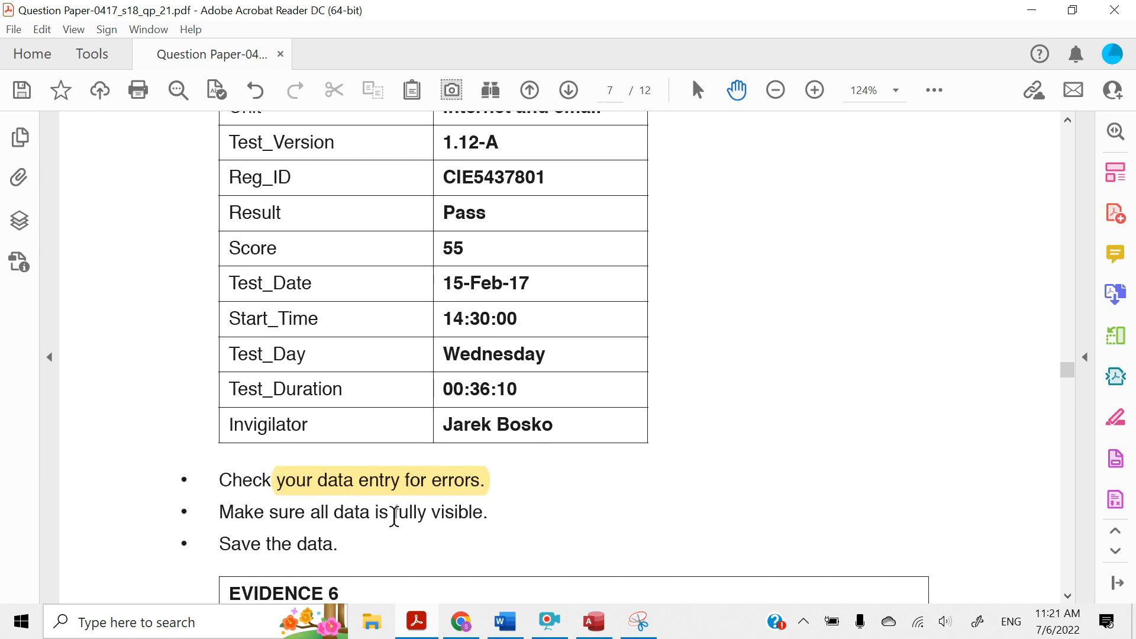
pyautogui.scroll(-2, 364, 515)
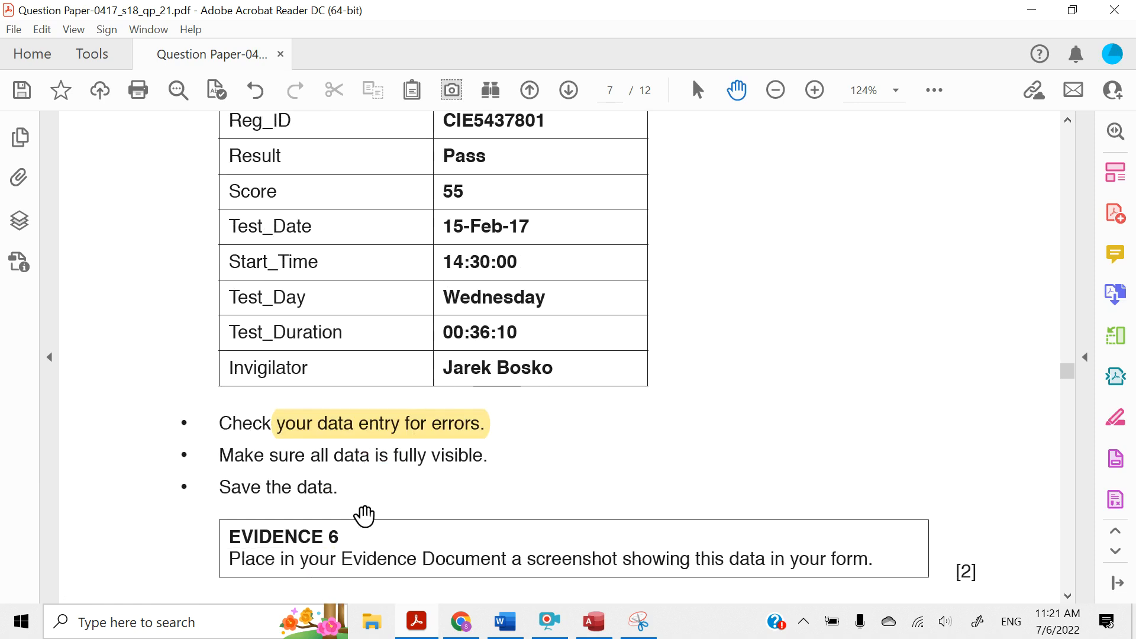
pyautogui.scroll(-1, 364, 515)
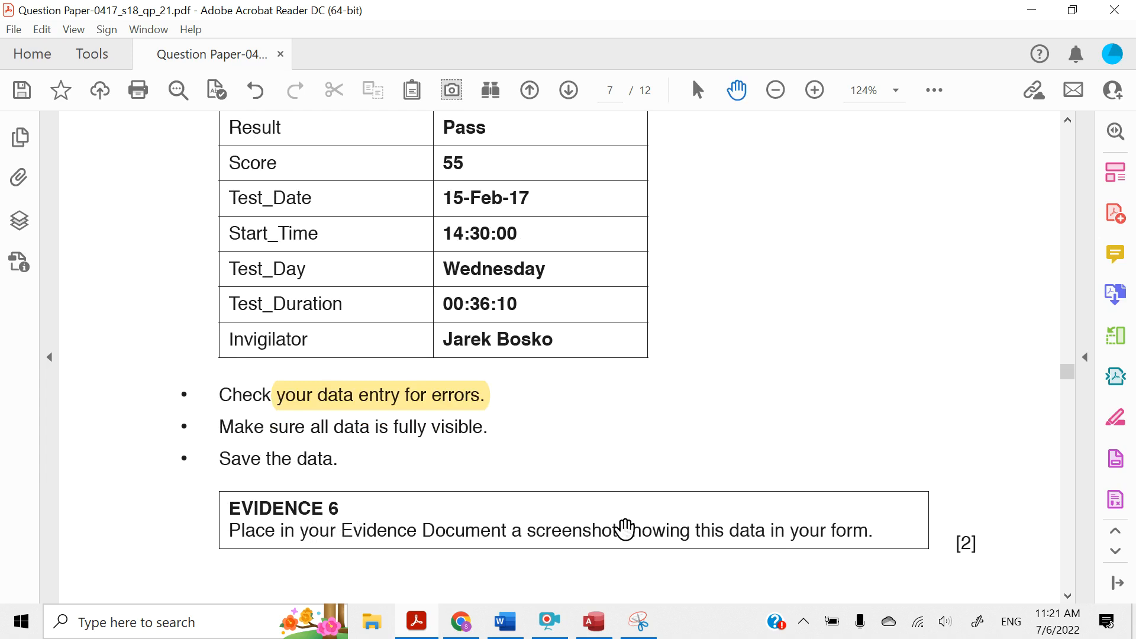
pyautogui.moveTo(622, 531); pyautogui.dragTo(864, 537)
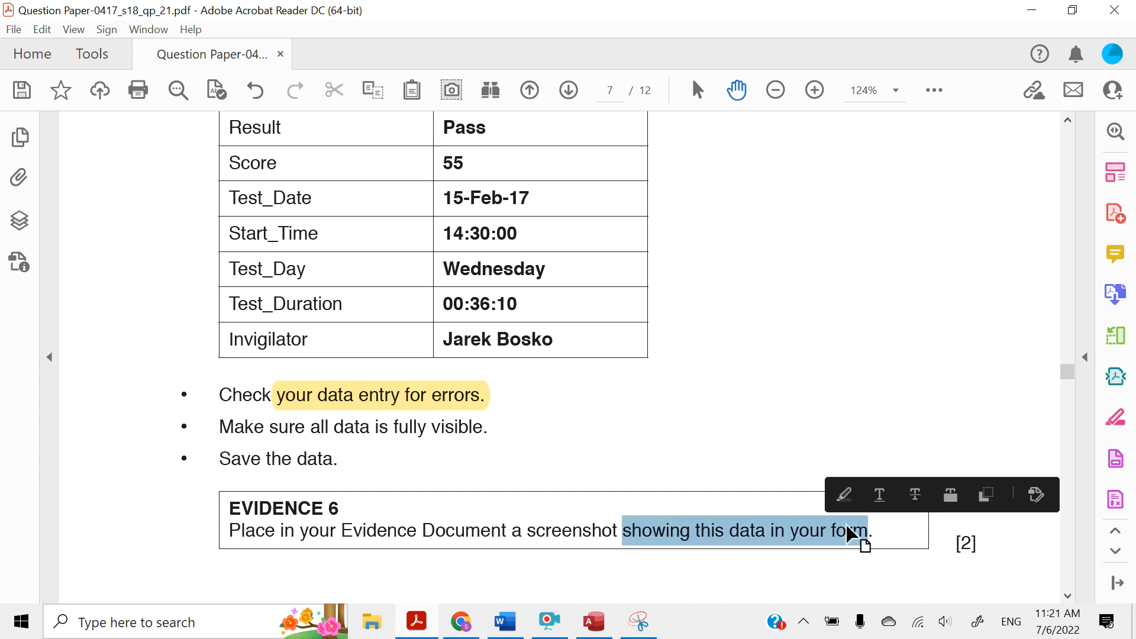
pyautogui.click(844, 496)
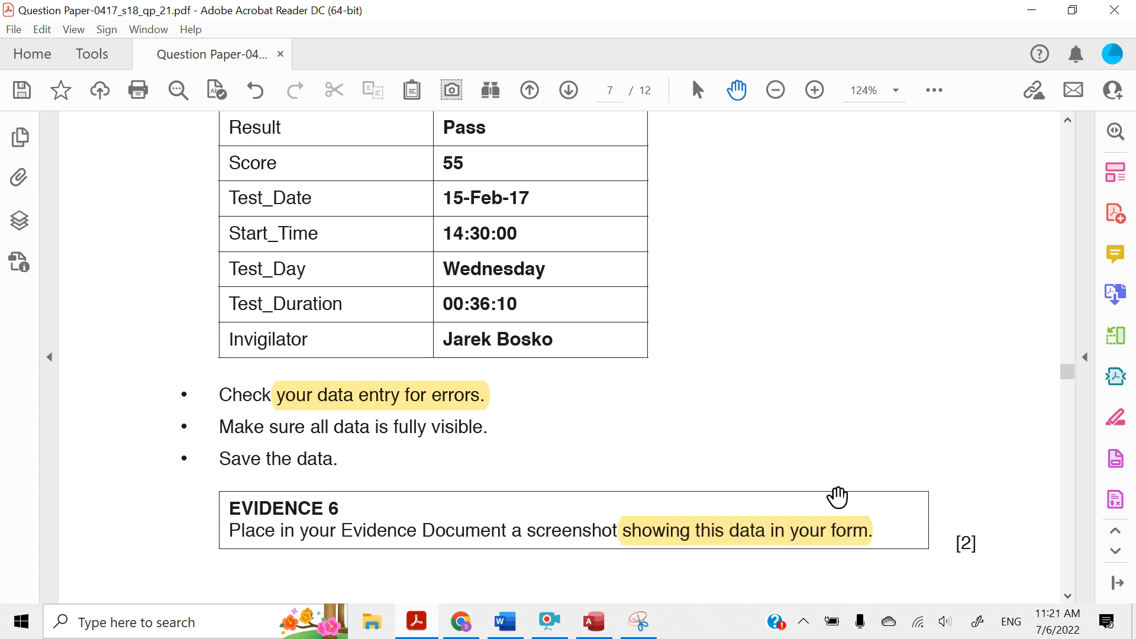
# Look over the form's fields in Access and compare them with question 24's record details in the question paper
pyautogui.click(1032, 10)
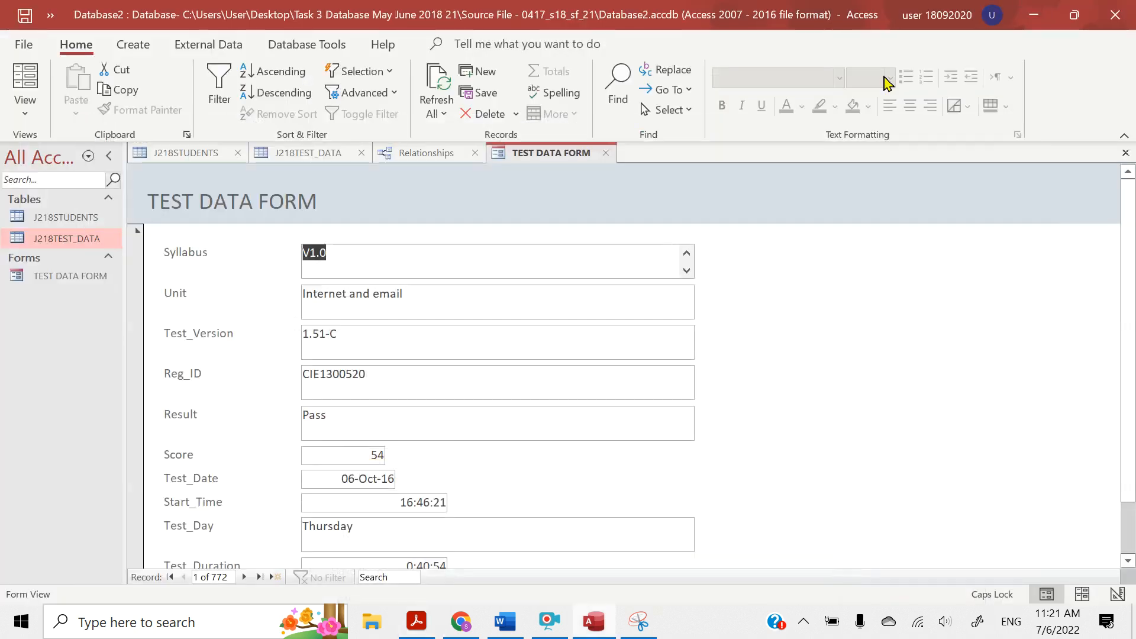
pyautogui.scroll(-1, 774, 337)
pyautogui.scroll(1, 775, 342)
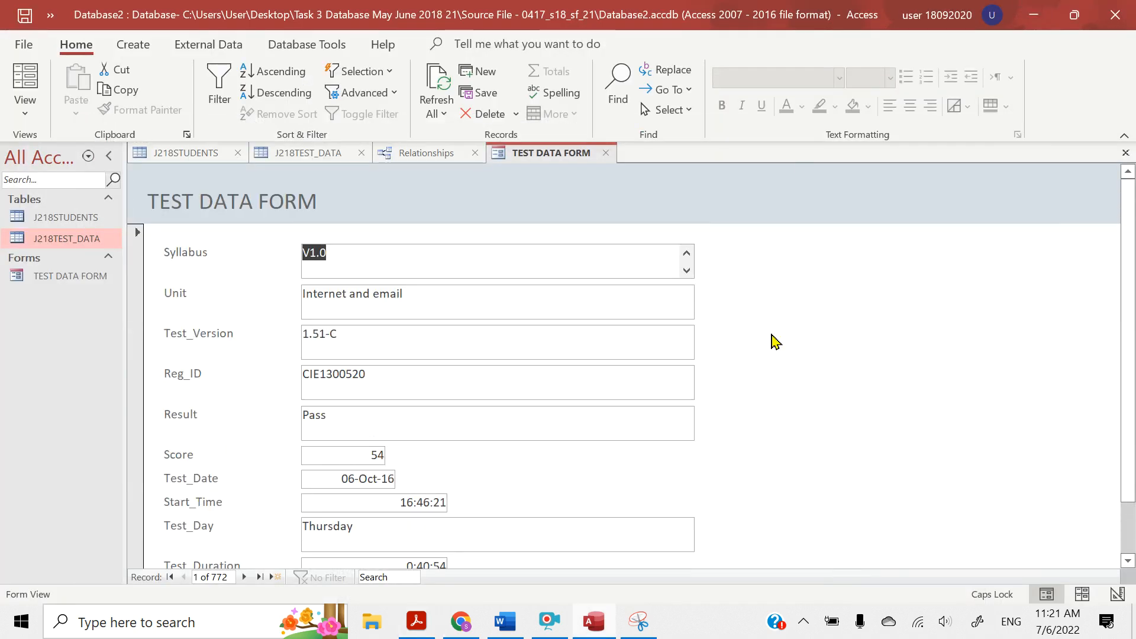
pyautogui.click(420, 628)
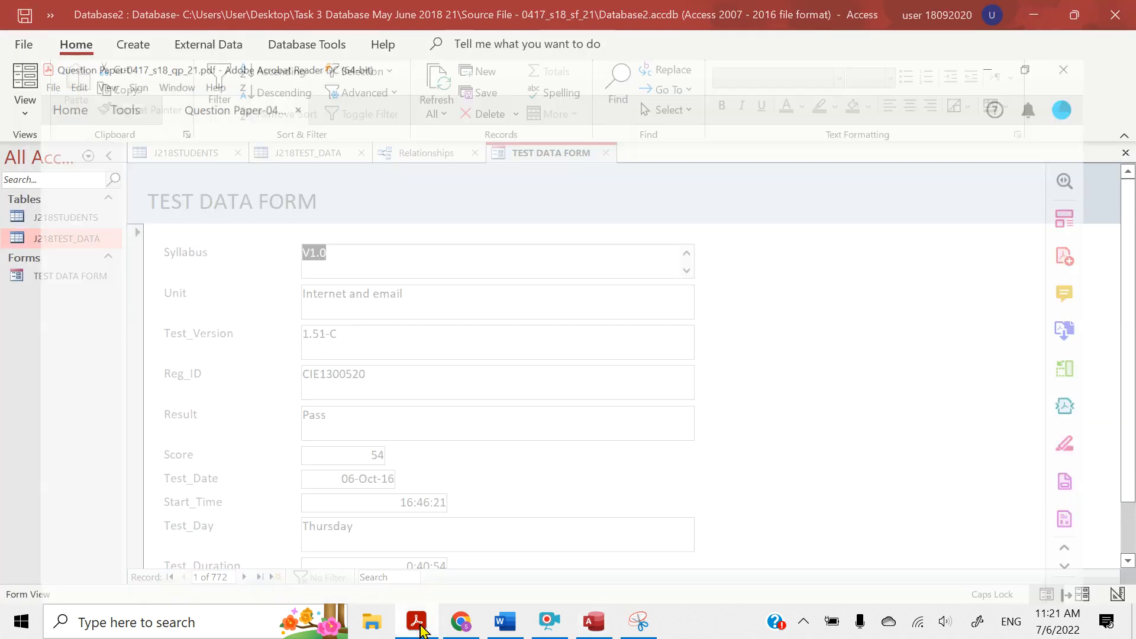
pyautogui.scroll(3, 358, 395)
pyautogui.scroll(5, 471, 331)
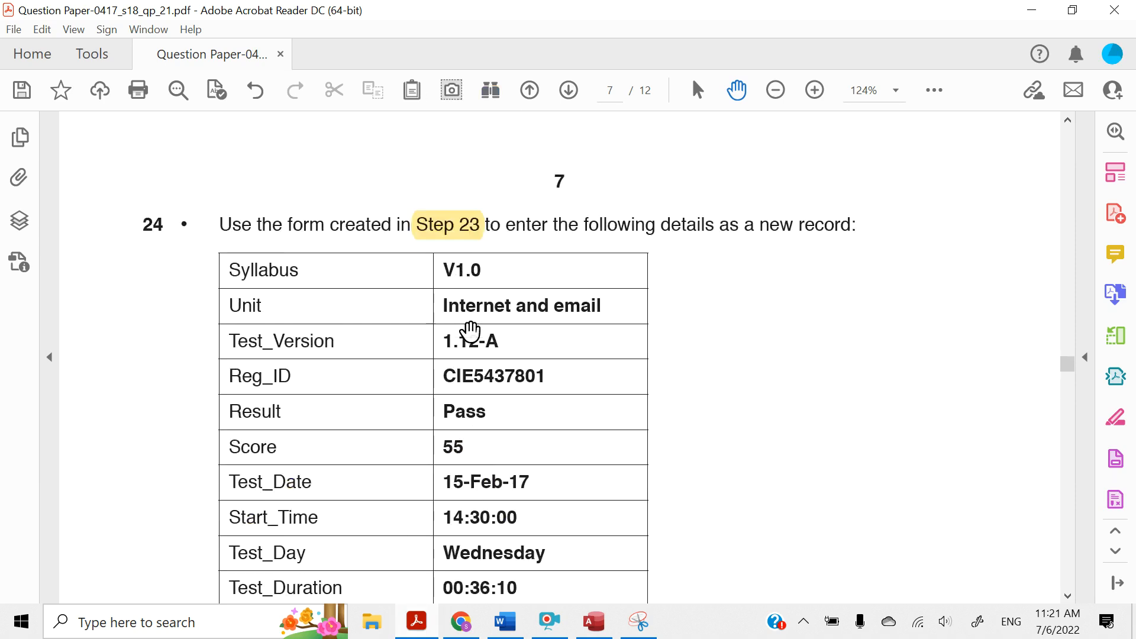
pyautogui.scroll(-3, 482, 434)
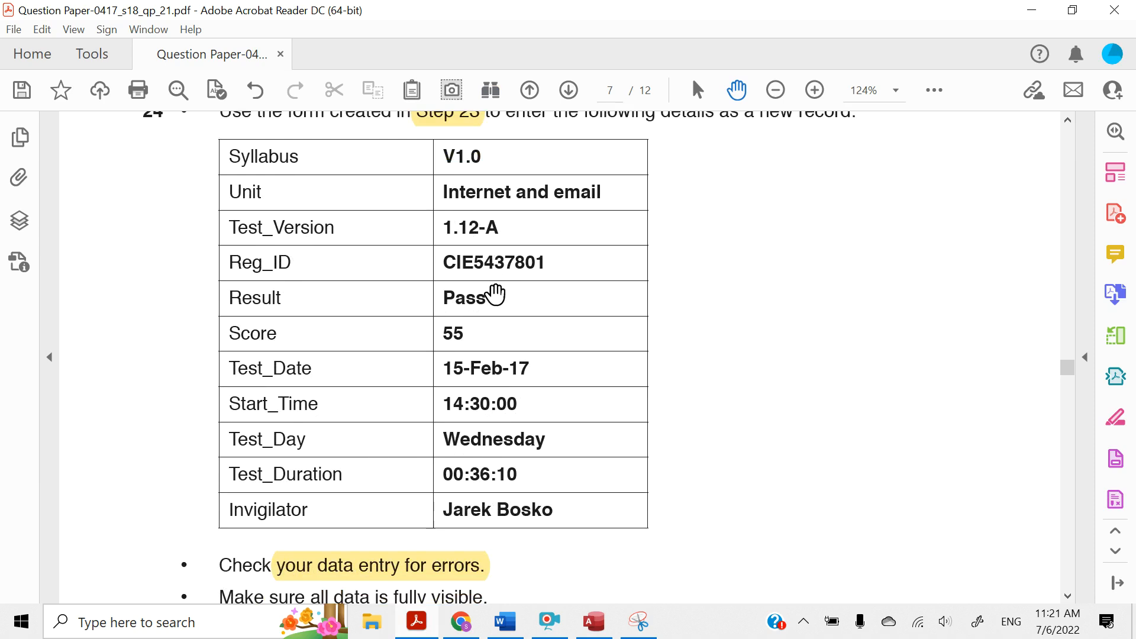
# Switch to Access, start a new blank record in TEST DATA FORM, and enter v1.0 as its Syllabus
pyautogui.click(1031, 10)
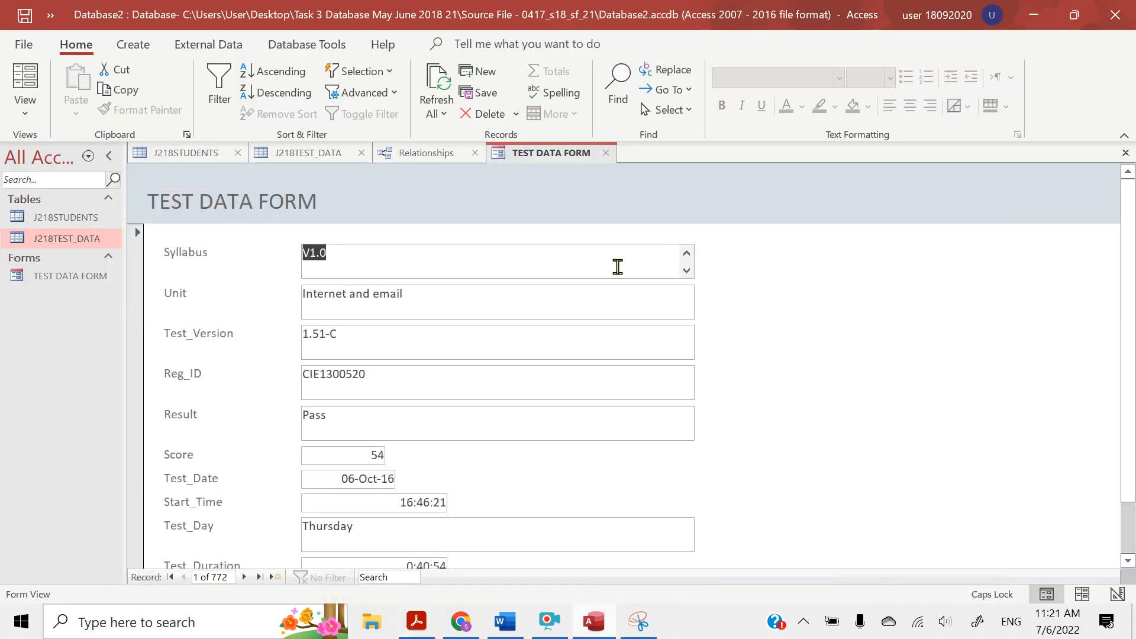
pyautogui.click(260, 578)
pyautogui.click(254, 577)
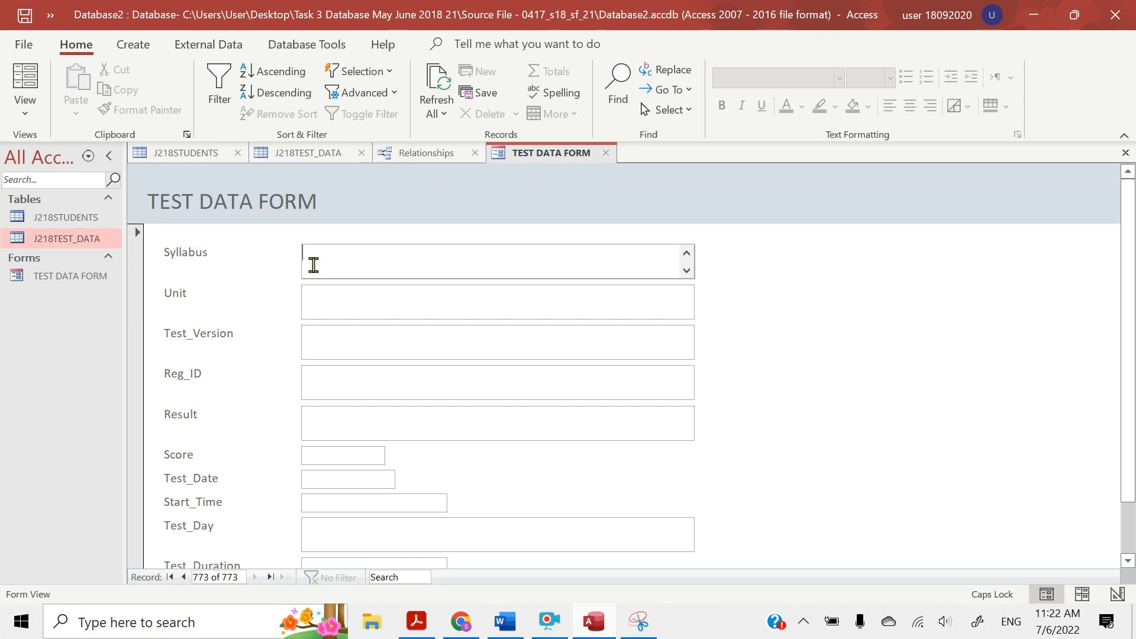
pyautogui.write('V1.0')
pyautogui.click(317, 316)
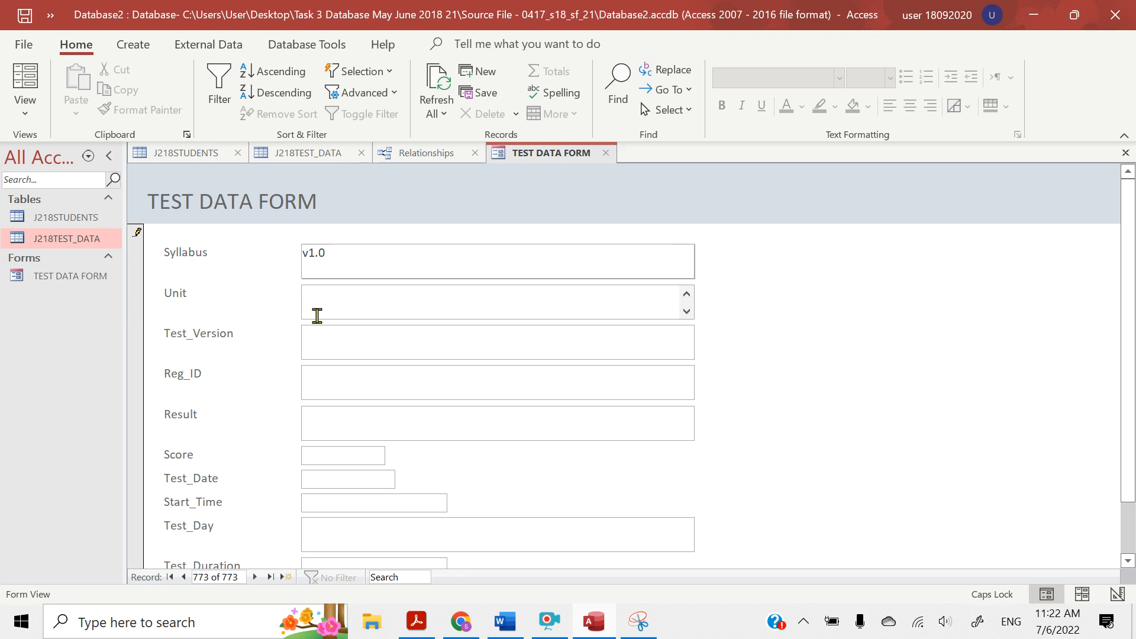
# Enter Internet and email as the new record's Unit
pyautogui.write('iNTER')
pyautogui.press('BackSpace')
pyautogui.press('BackSpace')
pyautogui.press('BackSpace')
pyautogui.press('BackSpace')
pyautogui.press('capslock')
pyautogui.write('Internet and email')
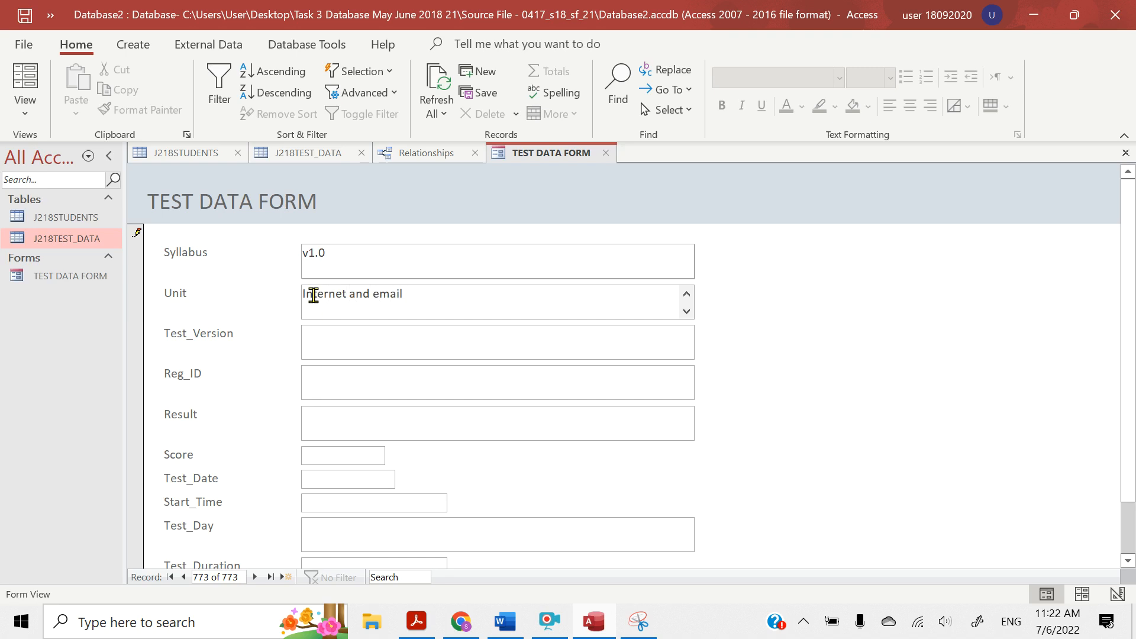
# Correct the Syllabus to V1.0 with a capital V, and enter 1.12-A as the Test_Version
pyautogui.click(310, 255)
pyautogui.write('V1.0')
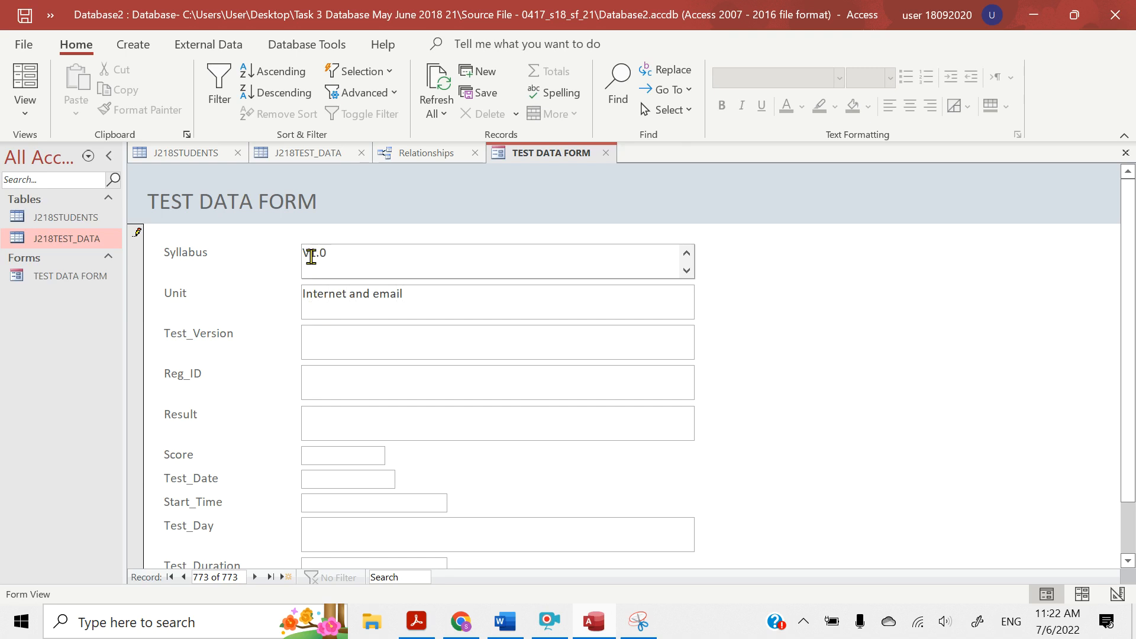
pyautogui.click(320, 339)
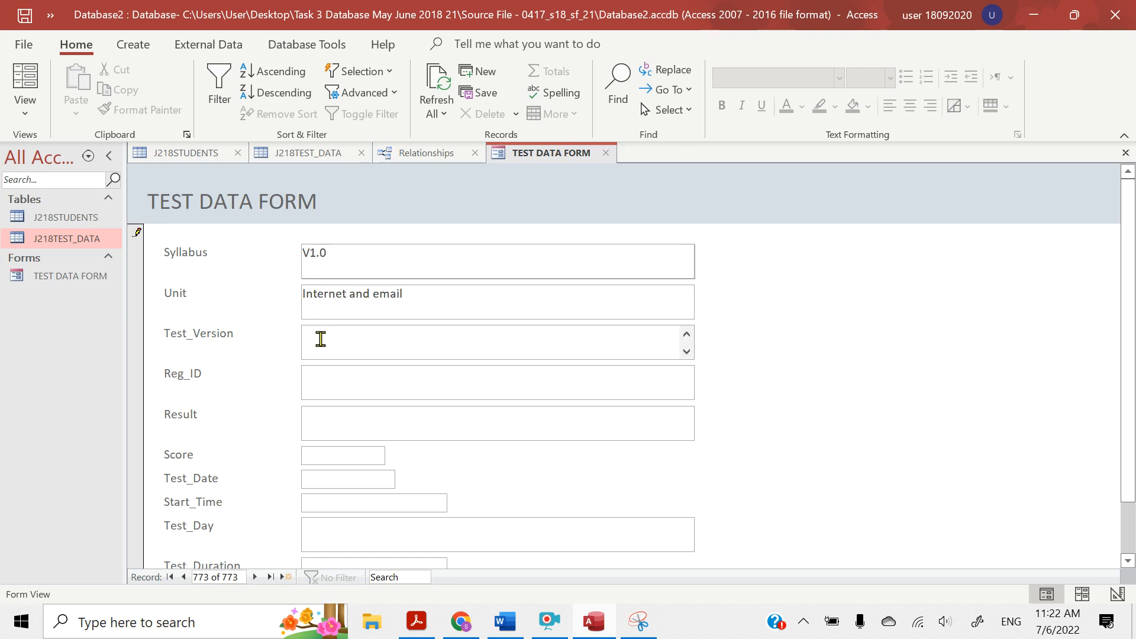
pyautogui.write('1.12-A')
# Enter the student's registration ID from question 24 as the Reg_ID
pyautogui.click(321, 381)
pyautogui.press('capslock')
pyautogui.write('CI')
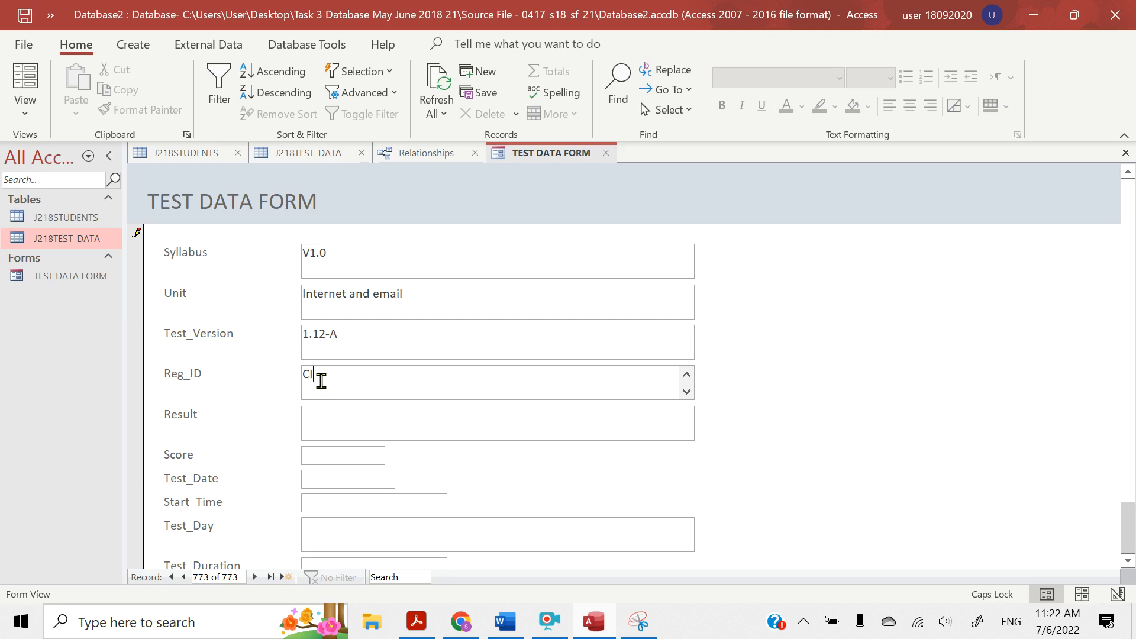
pyautogui.write('E5437801')
# Enter Pass as the Result and 55 as the Score
pyautogui.click(341, 428)
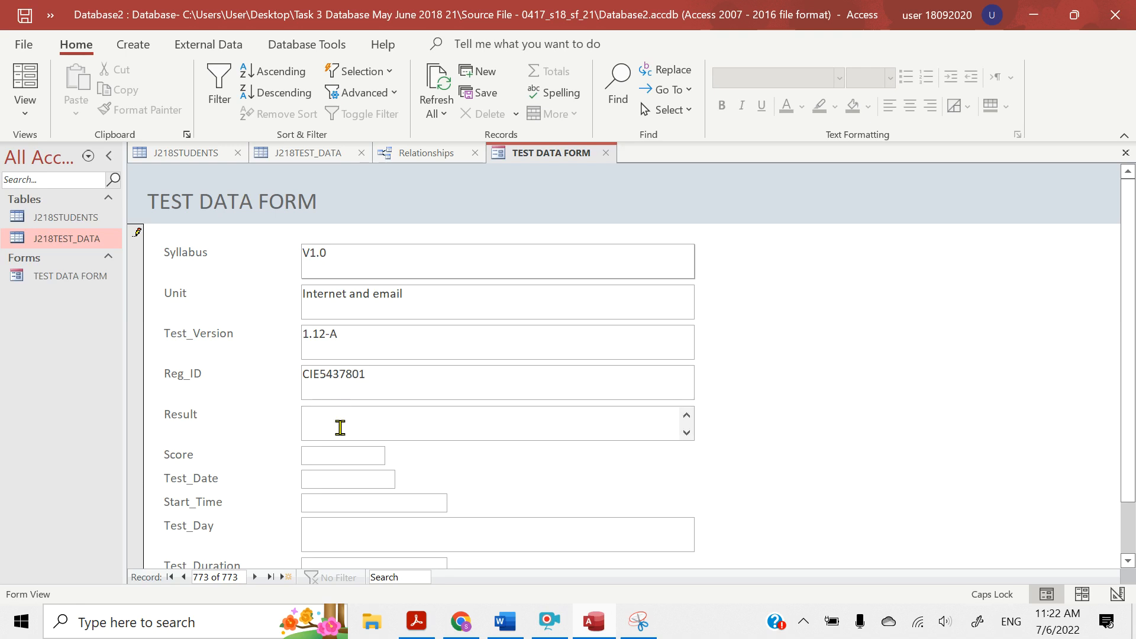
pyautogui.write('P')
pyautogui.press('capslock')
pyautogui.click(327, 460)
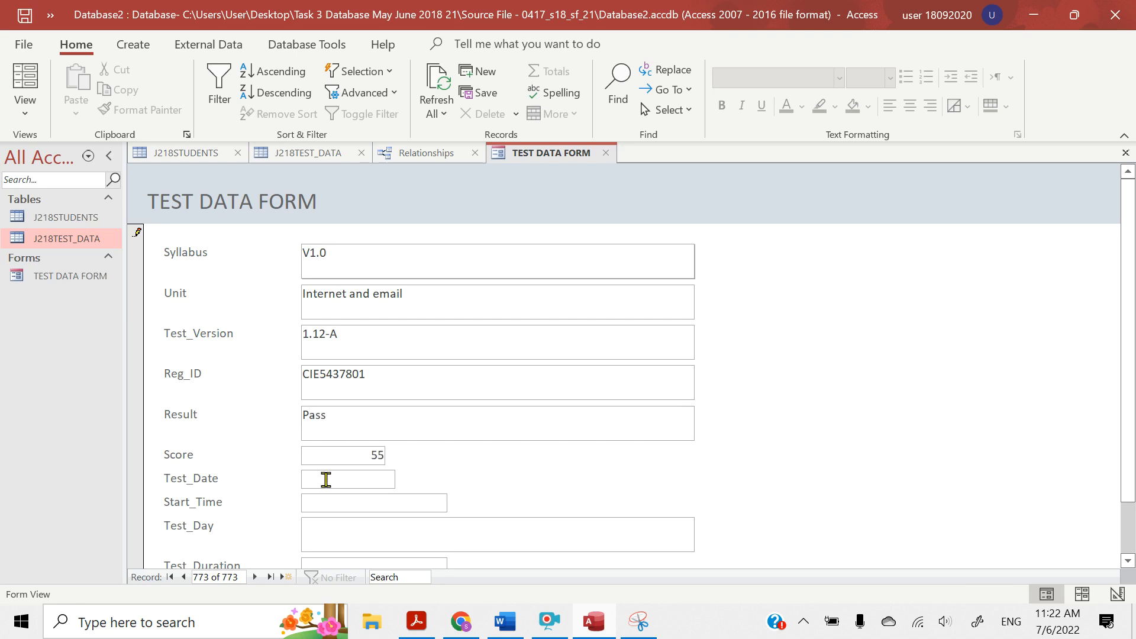
# Set the Test_Date to 15 February 2017
pyautogui.click(326, 479)
pyautogui.write('15')
pyautogui.click(405, 478)
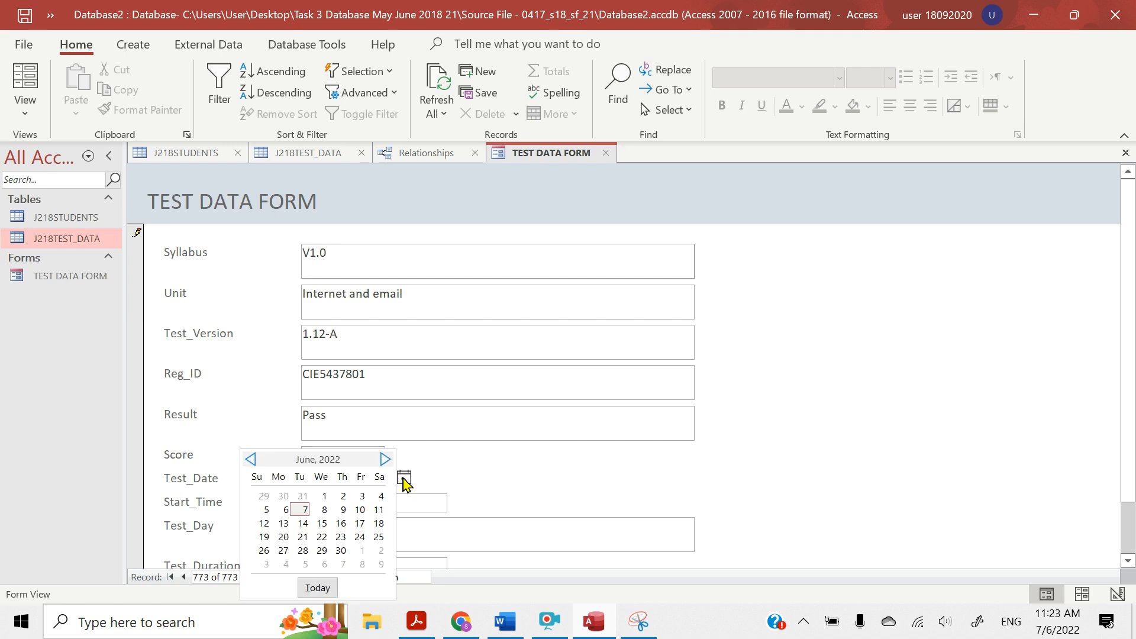
pyautogui.click(322, 525)
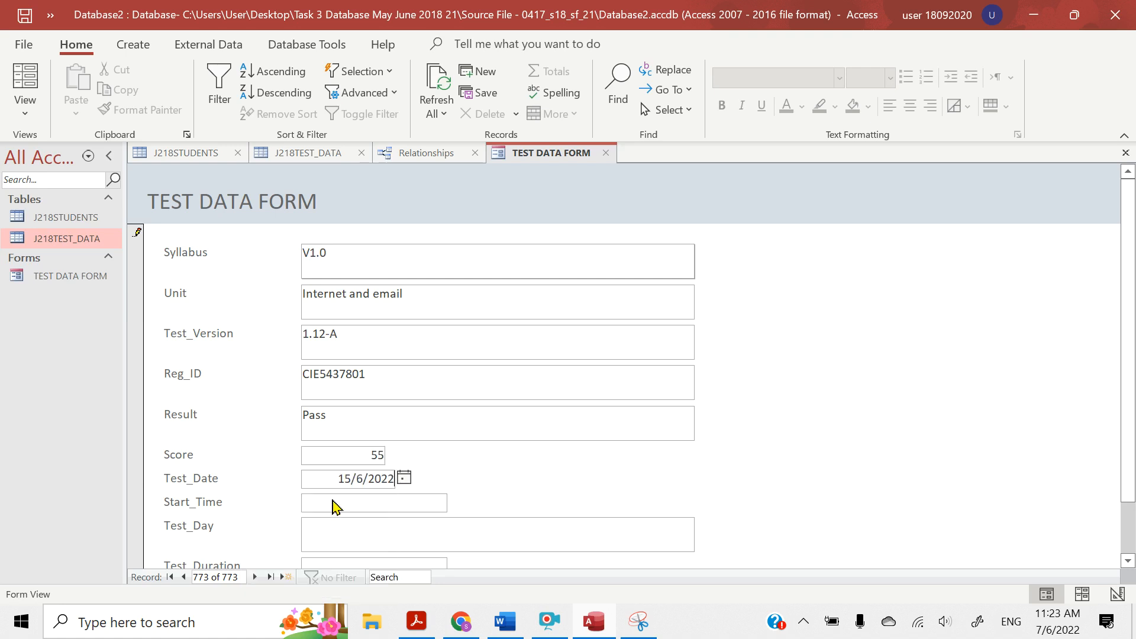
pyautogui.doubleClick(360, 478)
pyautogui.press('BackSpace')
pyautogui.write('2')
pyautogui.press('BackSpace')
pyautogui.press('BackSpace')
pyautogui.write('17')
# Enter 14:30:00 as the Start_Time
pyautogui.click(371, 507)
pyautogui.click(459, 503)
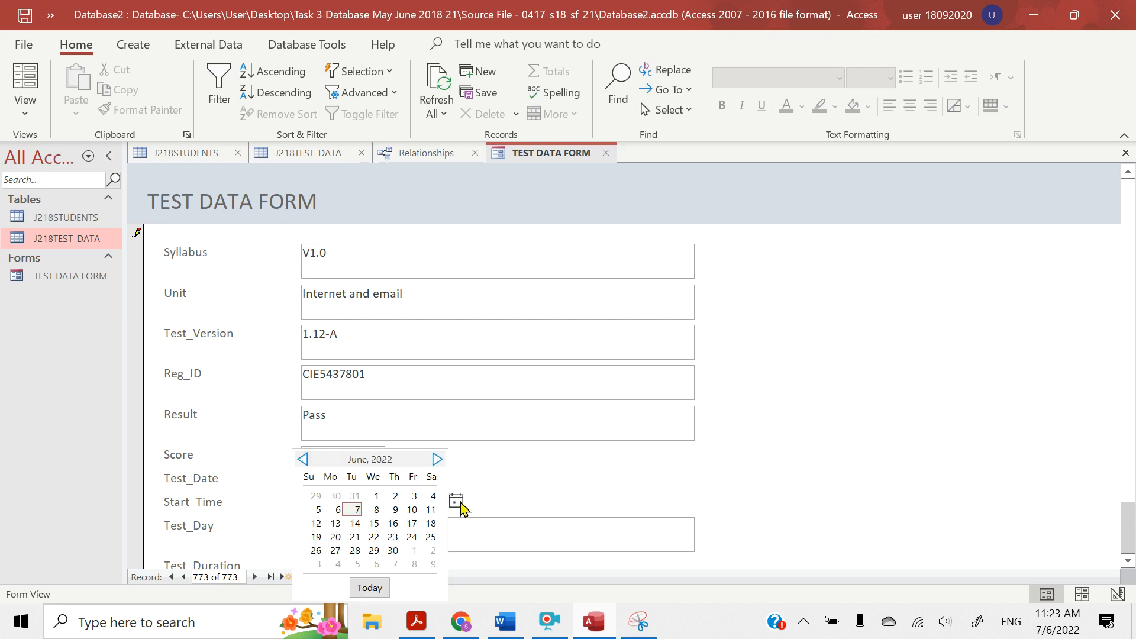
pyautogui.click(459, 503)
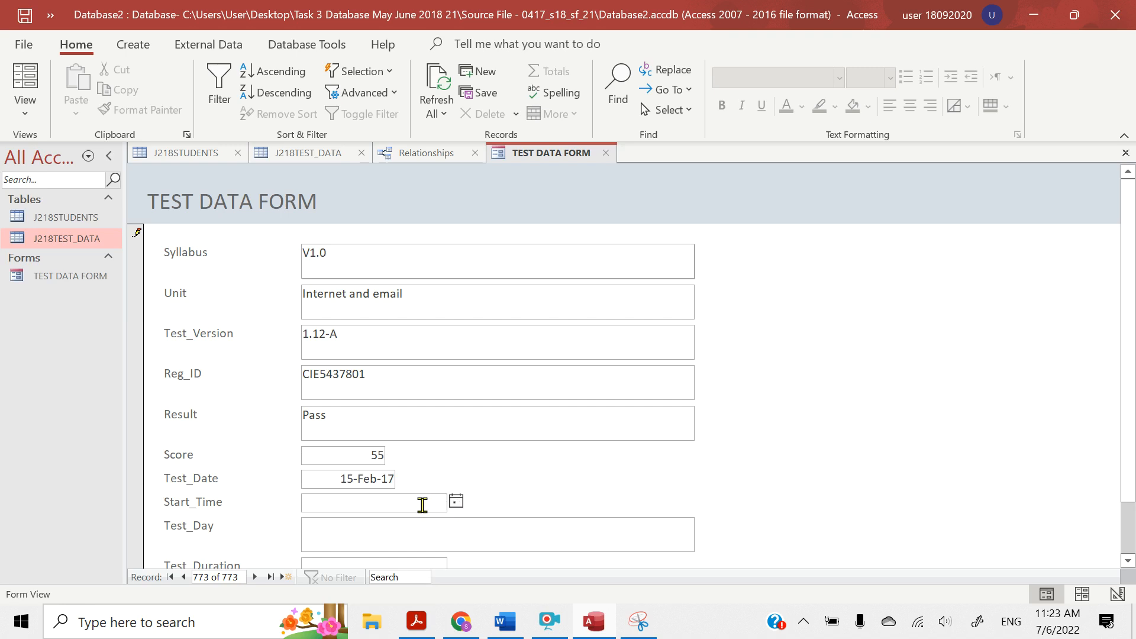
pyautogui.write('14:30:00')
# Enter Wednesday as the Test_Day and 00:36:10 as the Test_Duration
pyautogui.click(389, 535)
pyautogui.write('Wedne')
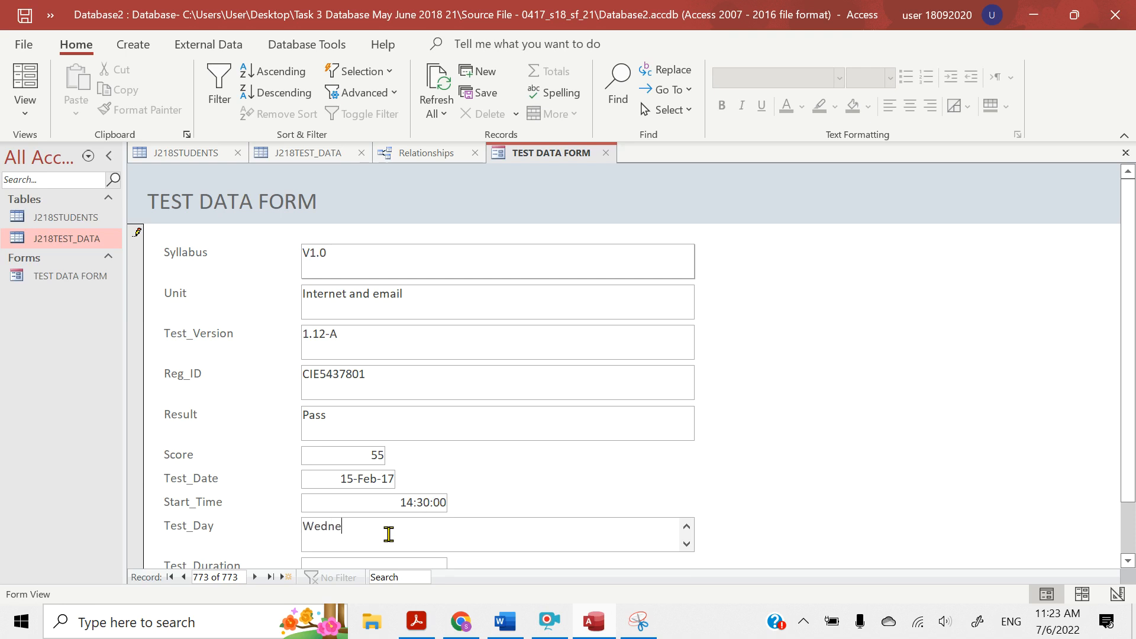
pyautogui.write('sday')
pyautogui.scroll(-1, 389, 535)
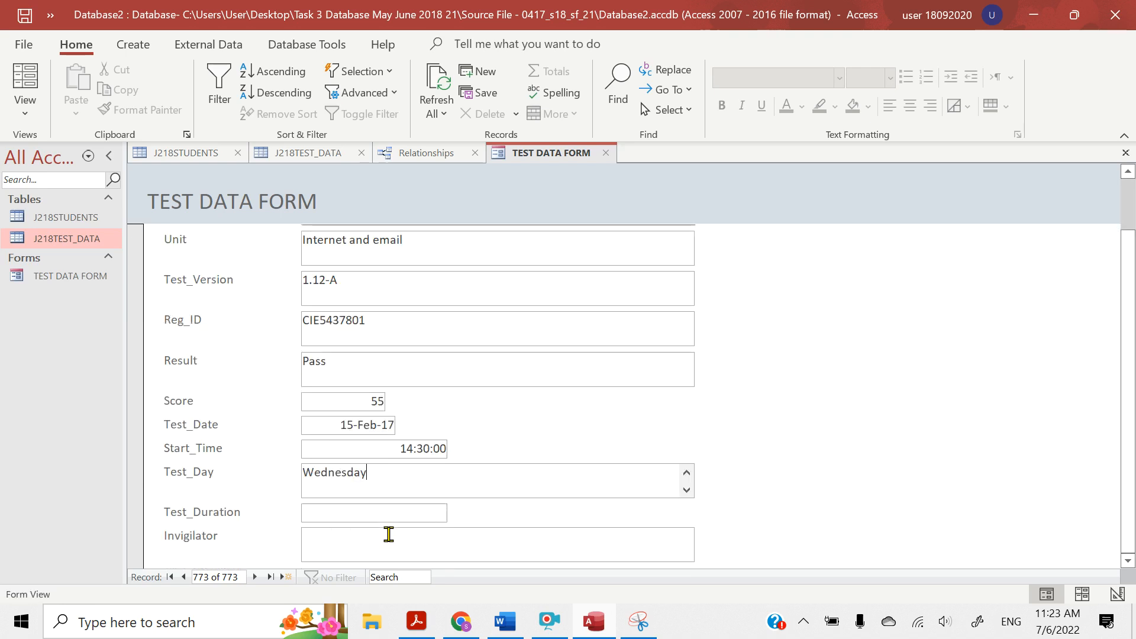
pyautogui.click(329, 511)
pyautogui.write('00:')
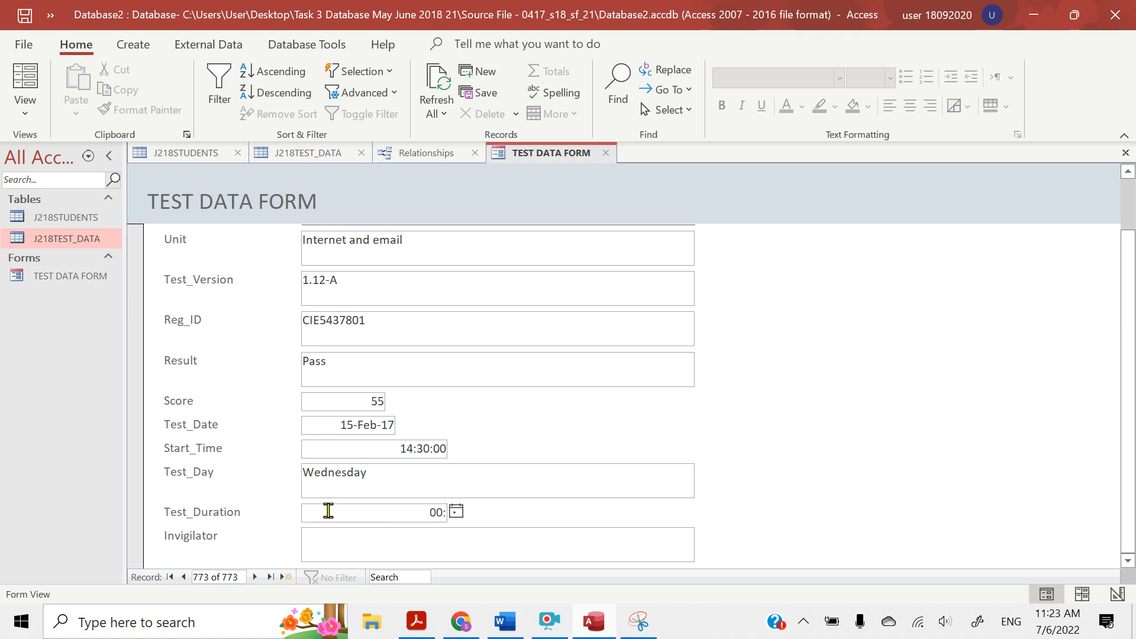
pyautogui.write('36:10')
# Enter the invigilator's full name from question 24 in the Invigilator field
pyautogui.click(325, 542)
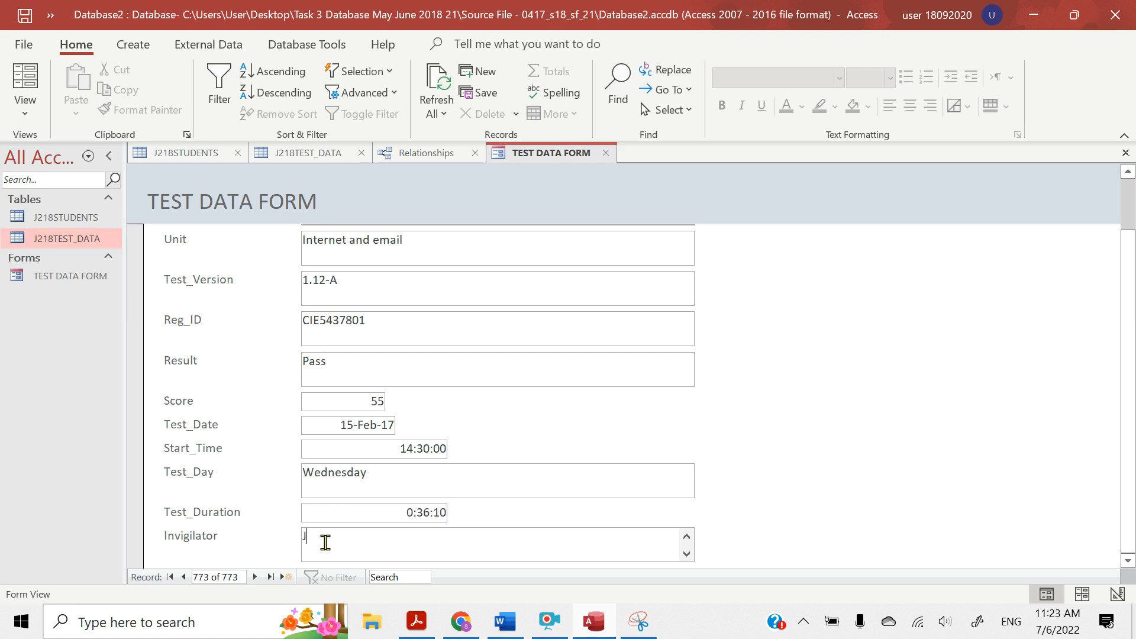
# Switch to Snipping Tool and capture the filled-in form from its TEST DATA FORM title down to the Invigilator field
pyautogui.click(640, 632)
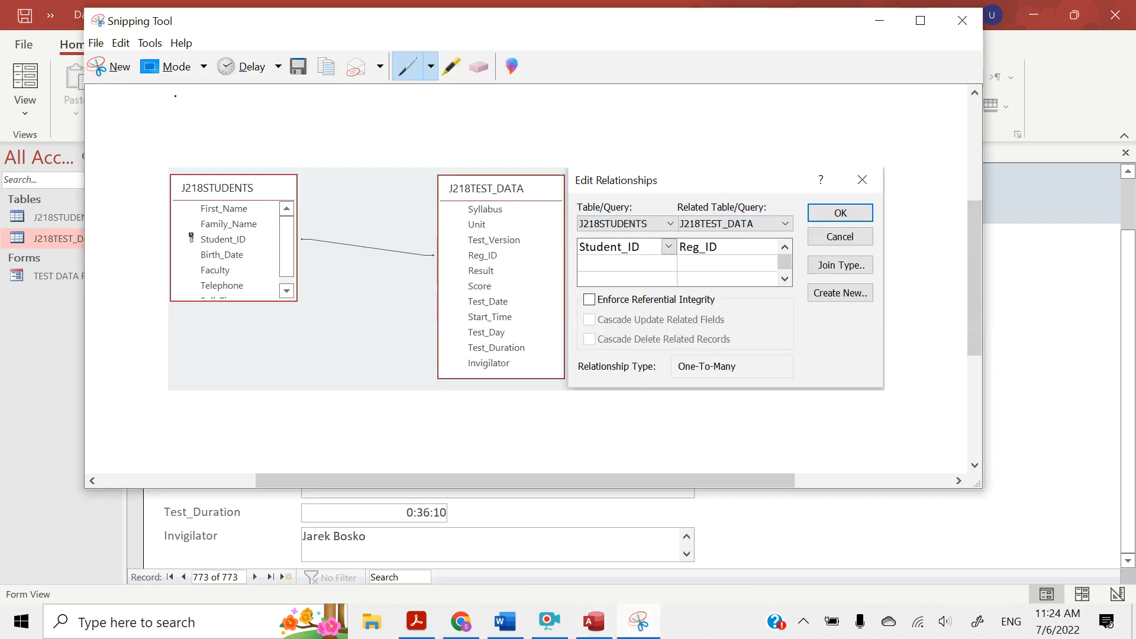
pyautogui.click(110, 68)
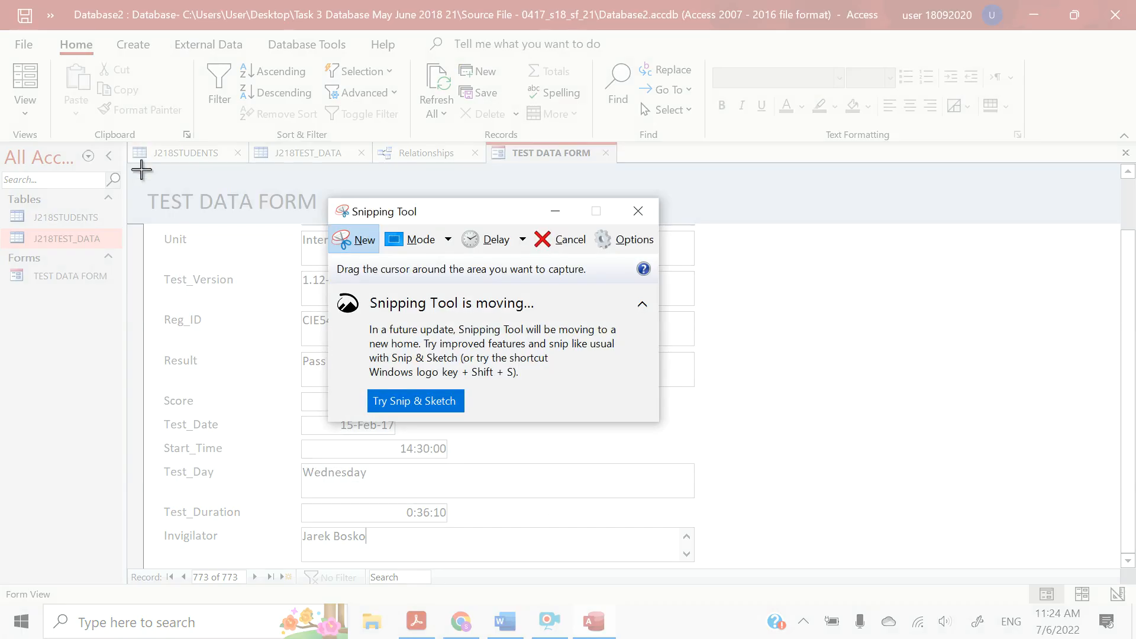
pyautogui.moveTo(141, 173); pyautogui.dragTo(782, 567)
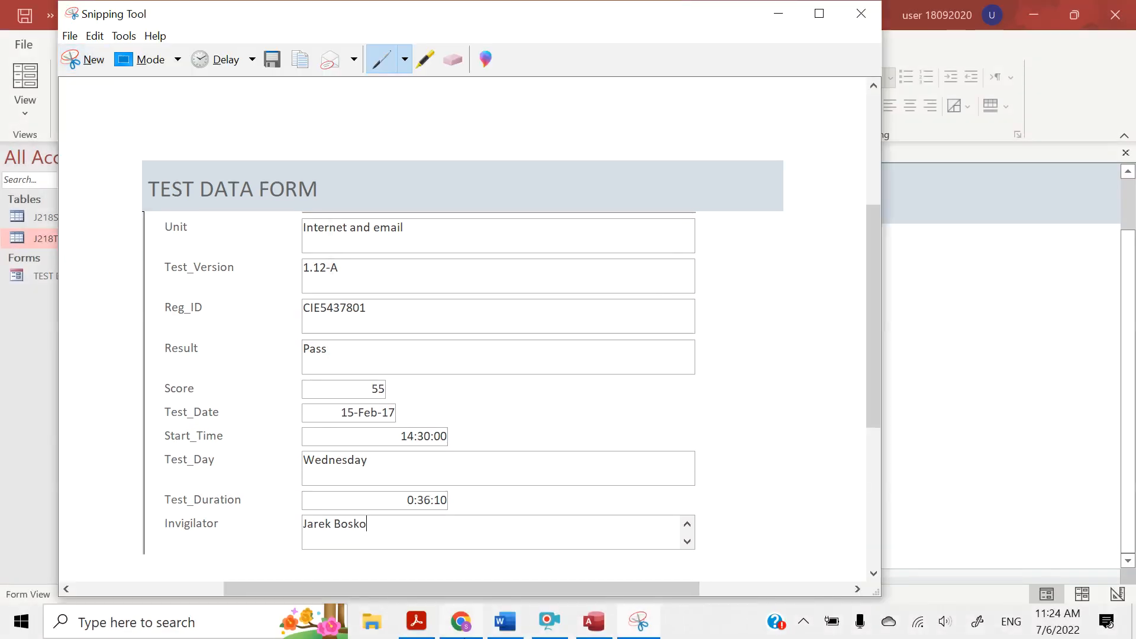
# Switch to the evidence document in Word and paste the form screenshot in line with text under the EVIDENCE 6 heading
pyautogui.click(501, 630)
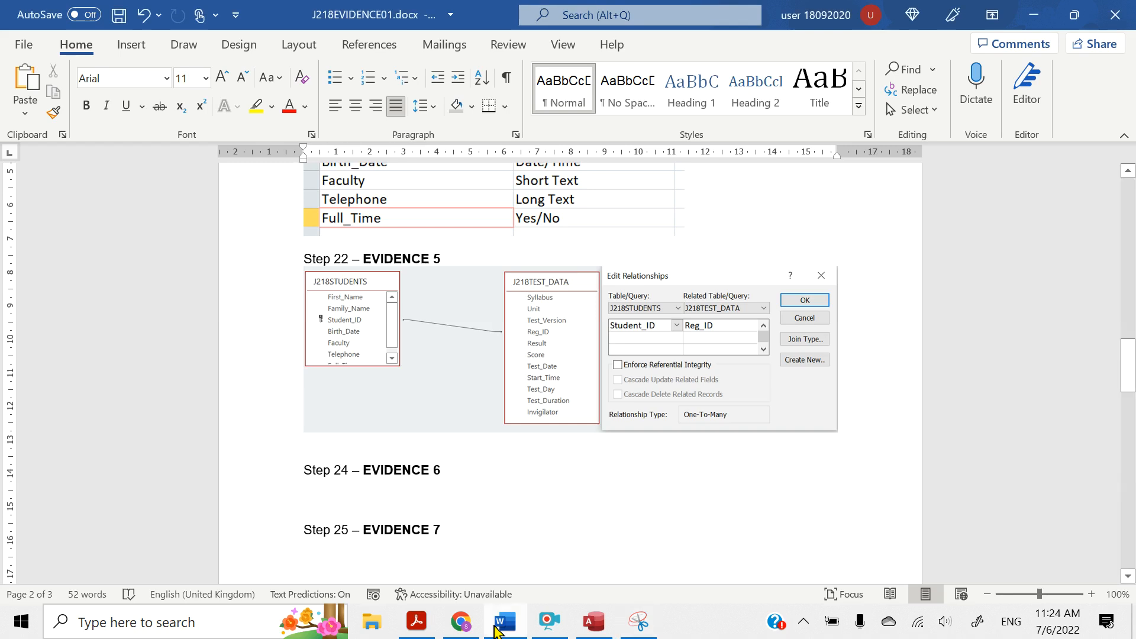
pyautogui.click(316, 503)
pyautogui.hotkey('ctrl', 'v')
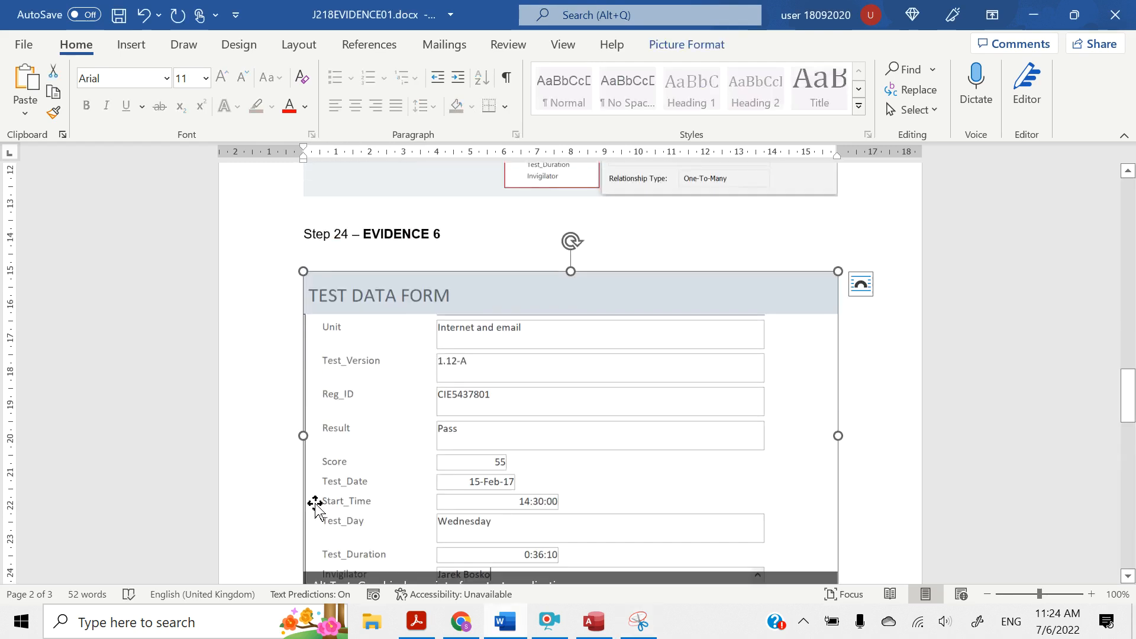
pyautogui.click(861, 287)
pyautogui.click(903, 357)
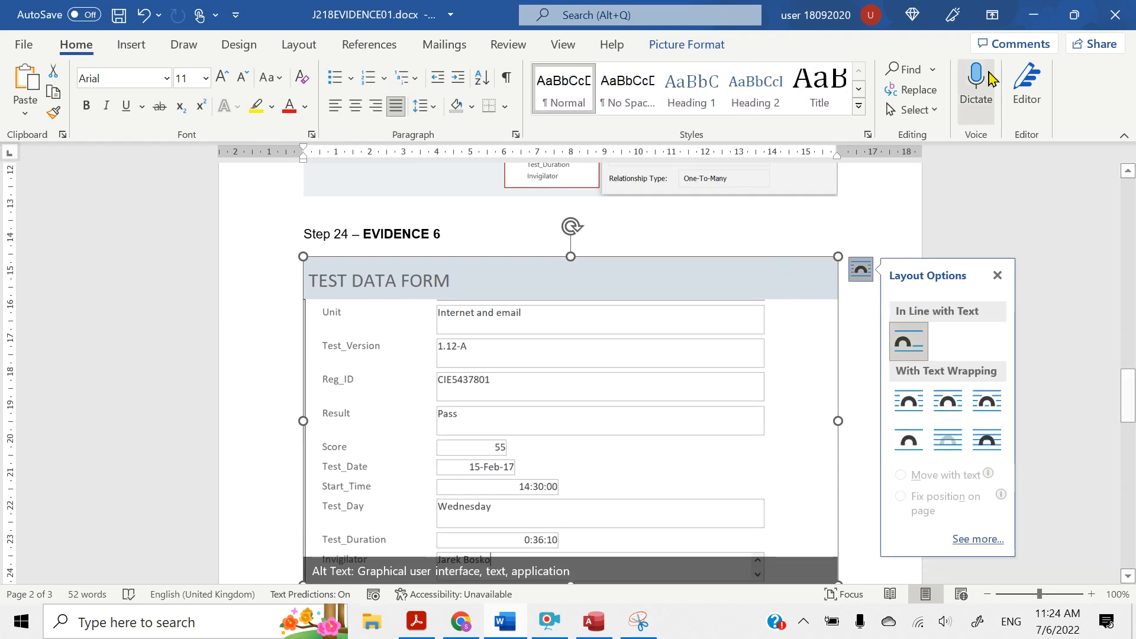
# Return to Access and save the entered record by advancing the form to a new blank record
pyautogui.click(1036, 16)
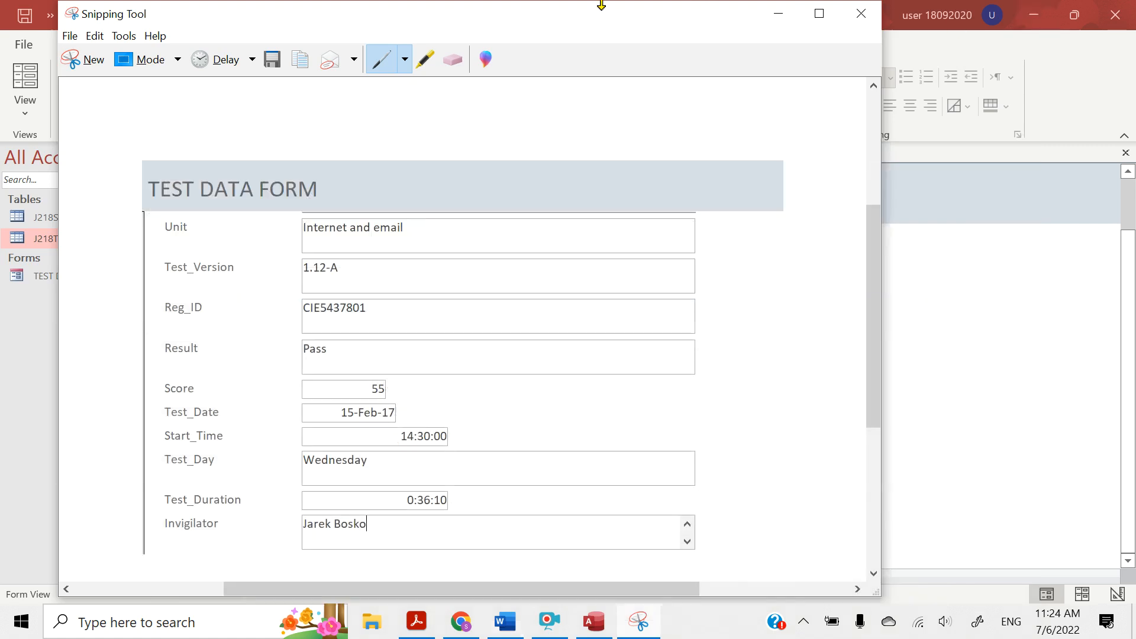
pyautogui.click(780, 18)
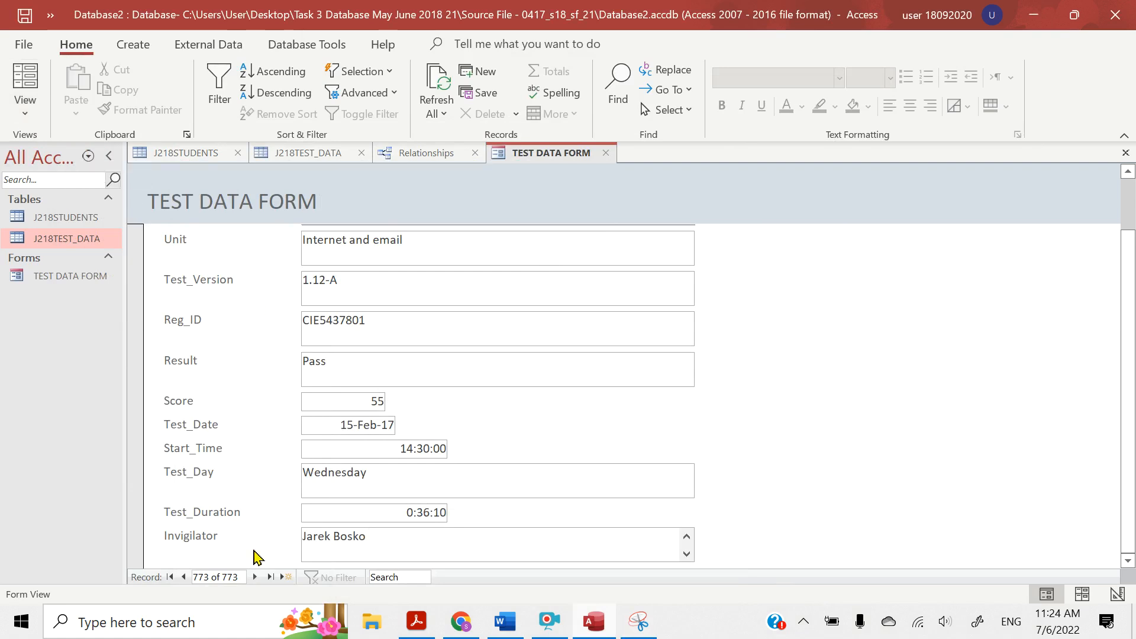
pyautogui.click(254, 577)
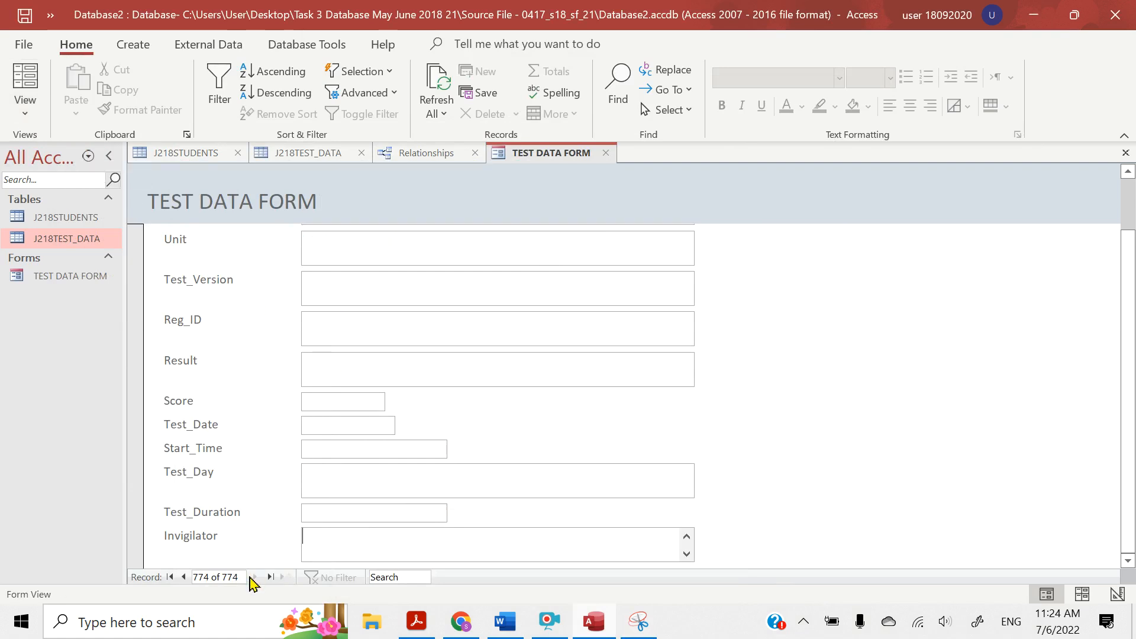
# Close the J218TEST_DATA table and reopen it to load the new record
pyautogui.click(27, 109)
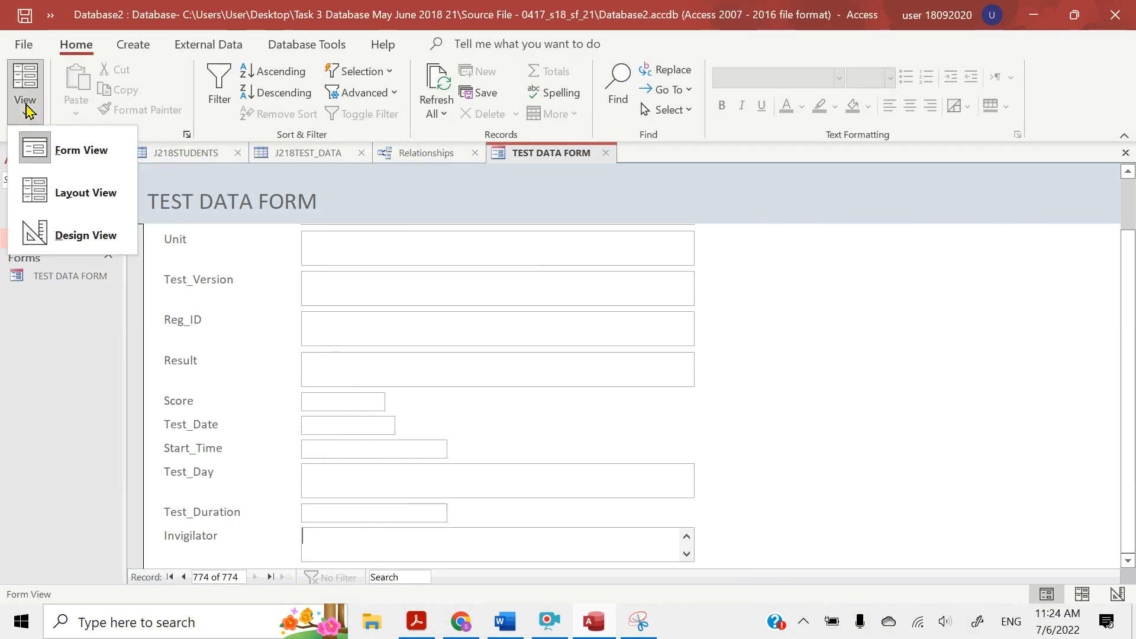
pyautogui.click(281, 158)
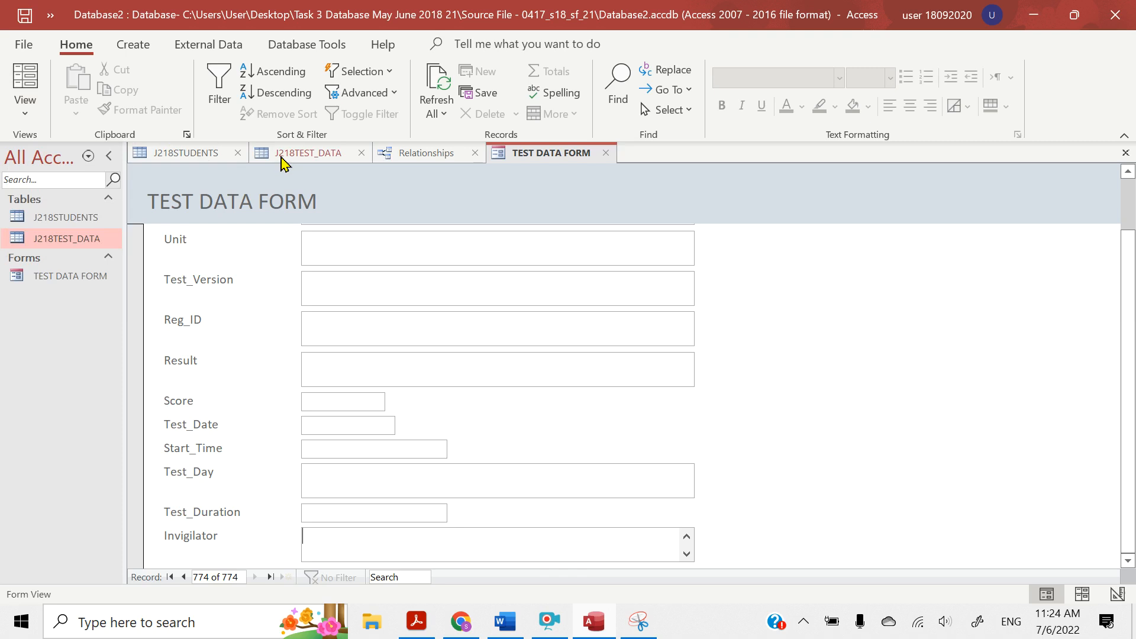
pyautogui.click(361, 153)
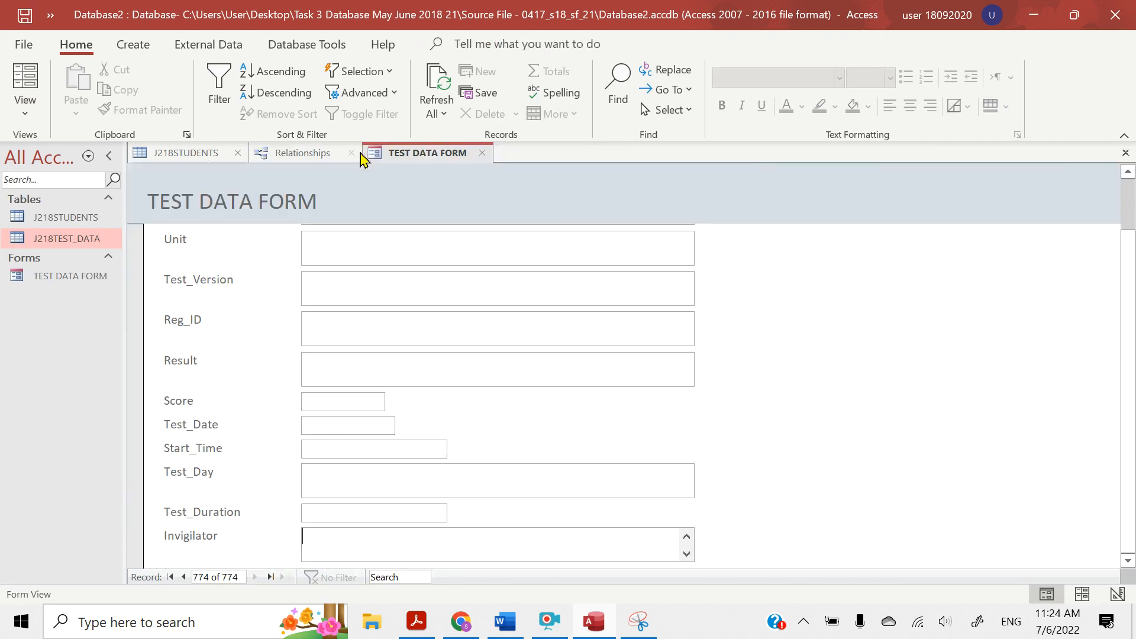
pyautogui.doubleClick(65, 238)
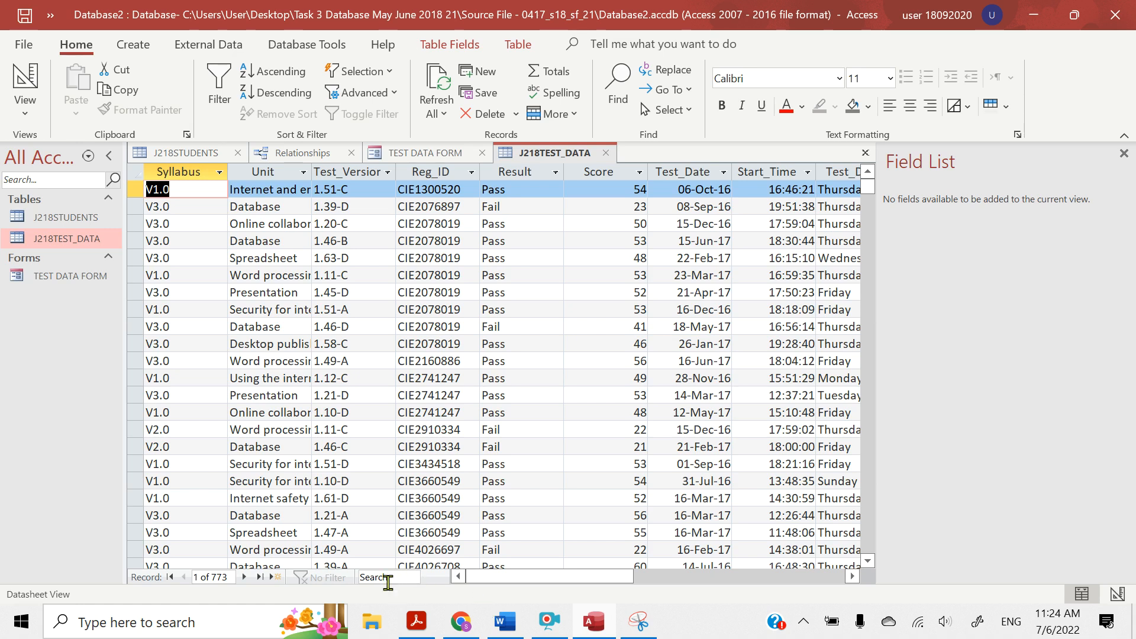
# Search the J218TEST_DATA table for the new record's registration ID
pyautogui.click(382, 578)
pyautogui.press('capslock')
pyautogui.write('CIE')
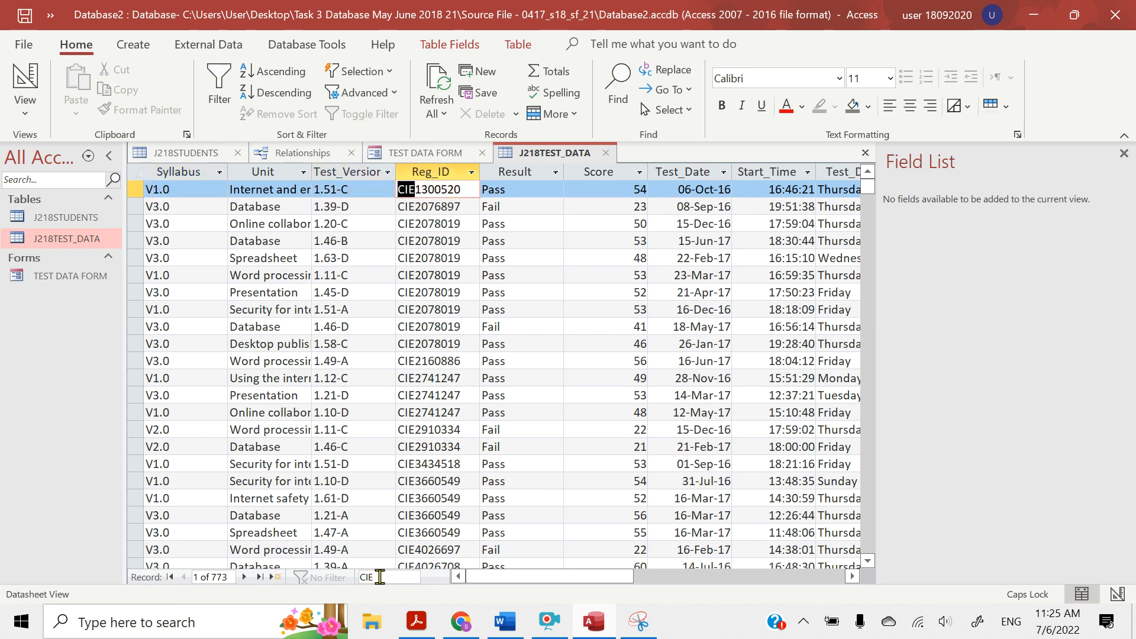
pyautogui.write('543')
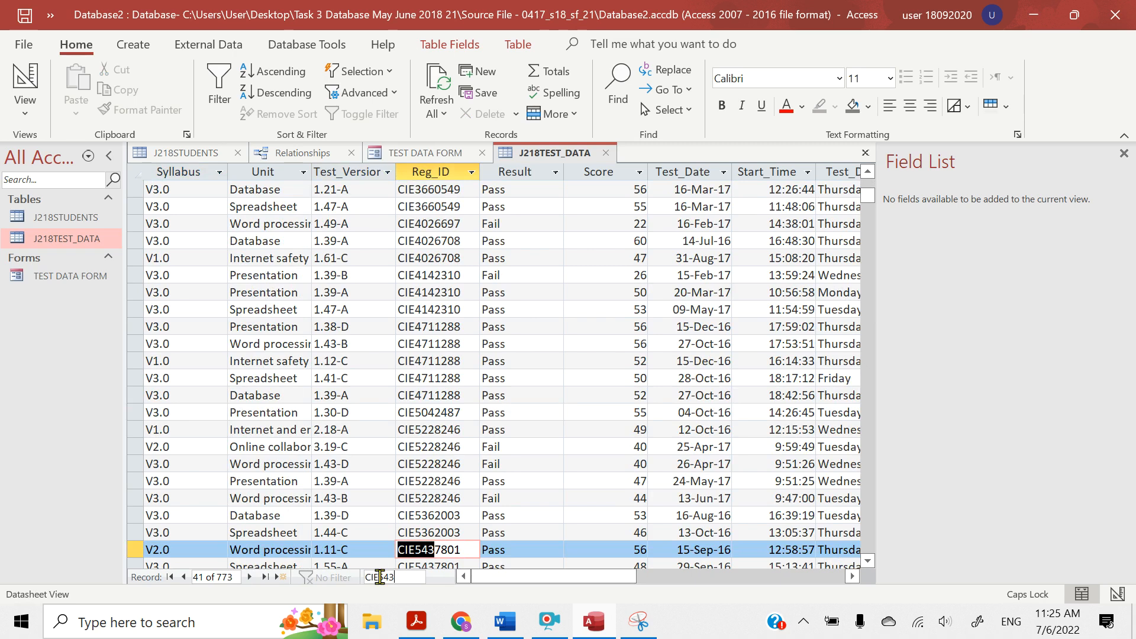
pyautogui.write('77')
pyautogui.press('BackSpace')
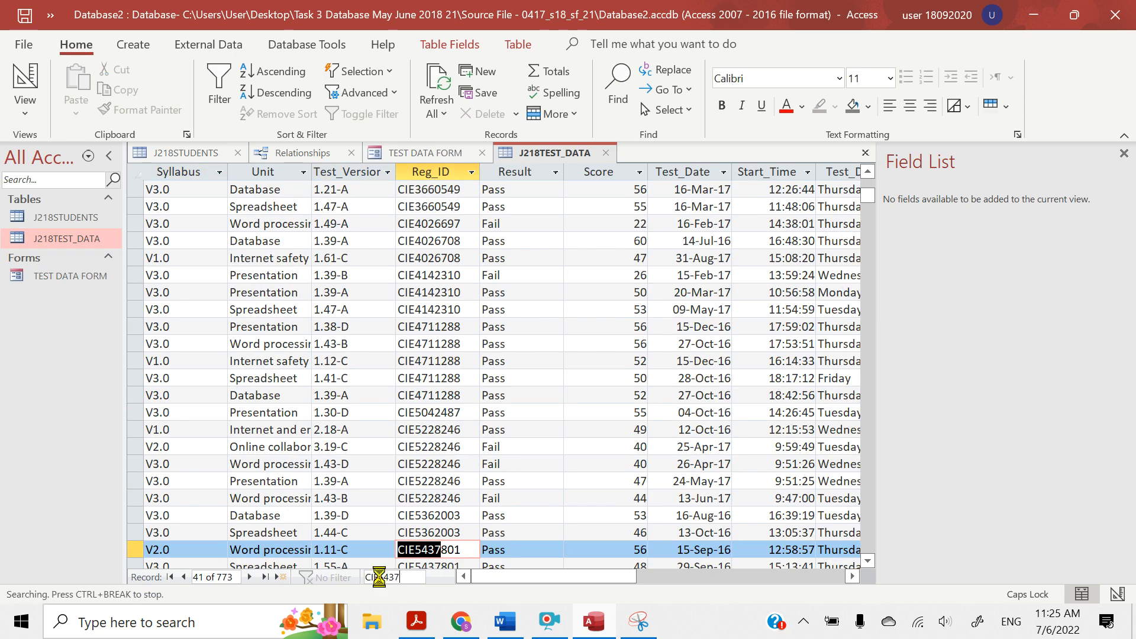
pyautogui.write('801')
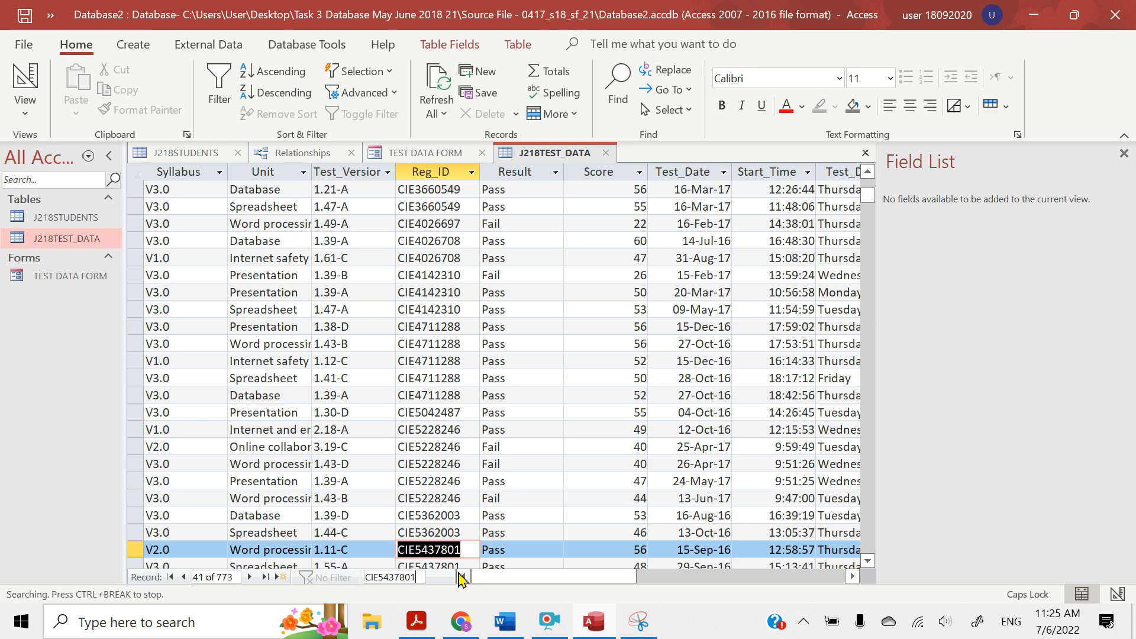
# Step through the matching records to the V1.0 entry dated 15-Feb-17, and close the Field List to check all its columns
pyautogui.press('Return')
pyautogui.press('Return')
pyautogui.press('Return')
pyautogui.press('Return')
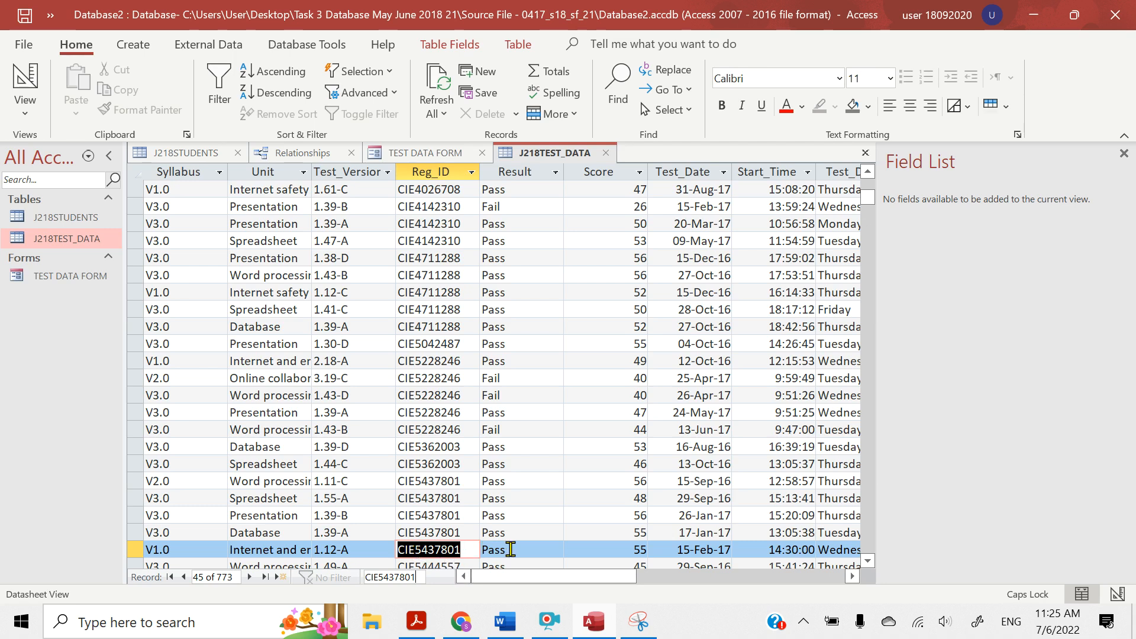
pyautogui.click(1122, 155)
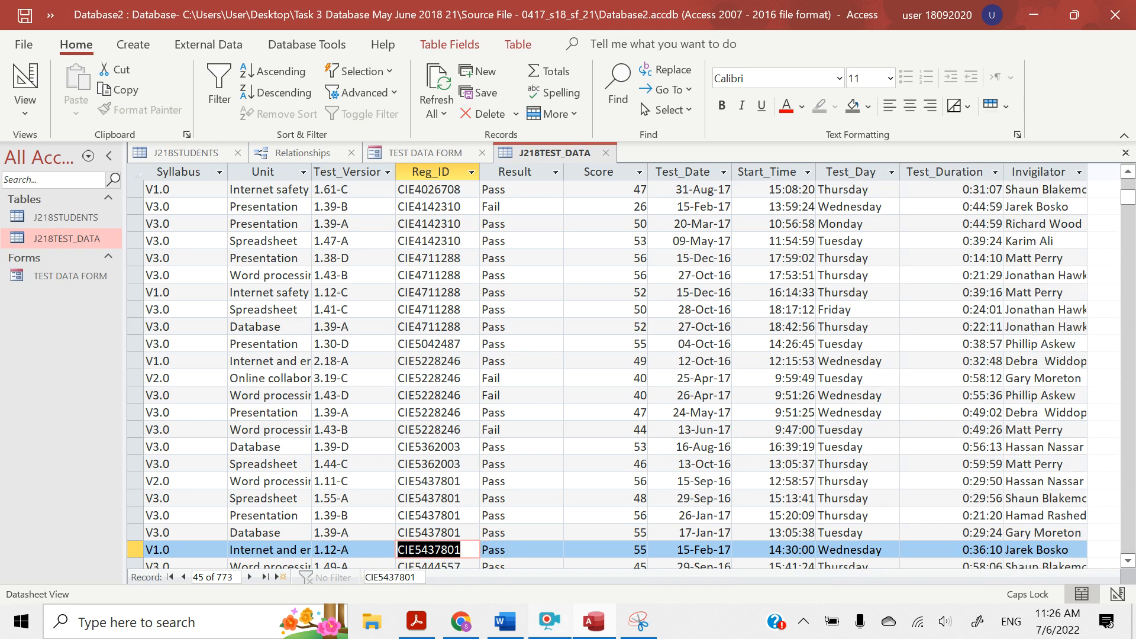
# Switch to the question paper in Acrobat Reader and read question 25's report requirements on page 8
pyautogui.click(414, 629)
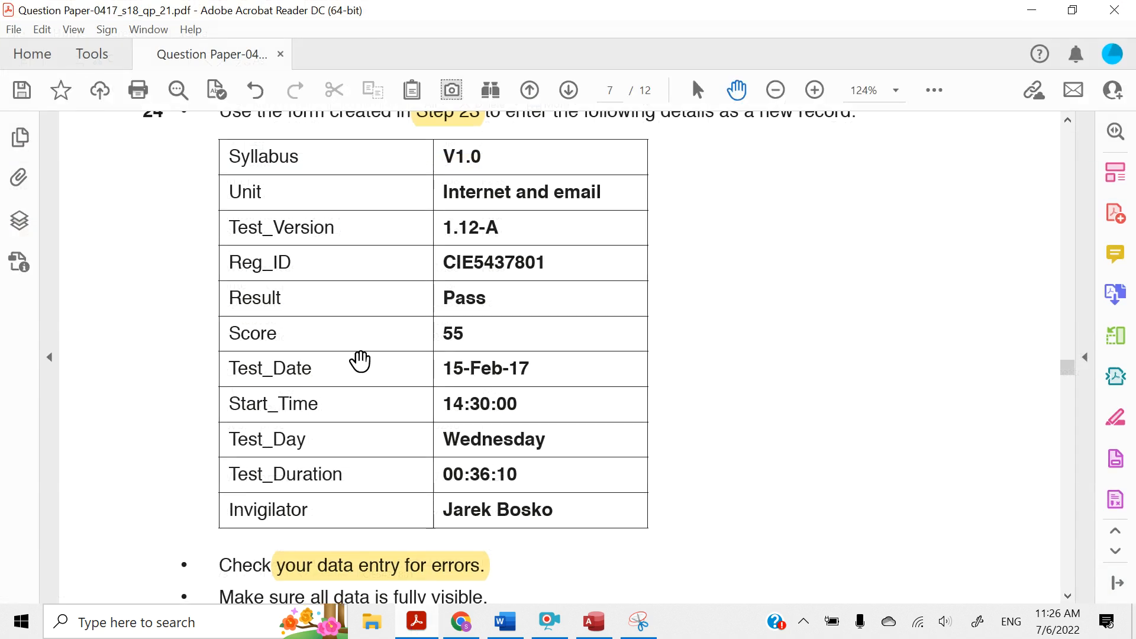
pyautogui.scroll(-8, 360, 361)
pyautogui.scroll(-10, 360, 361)
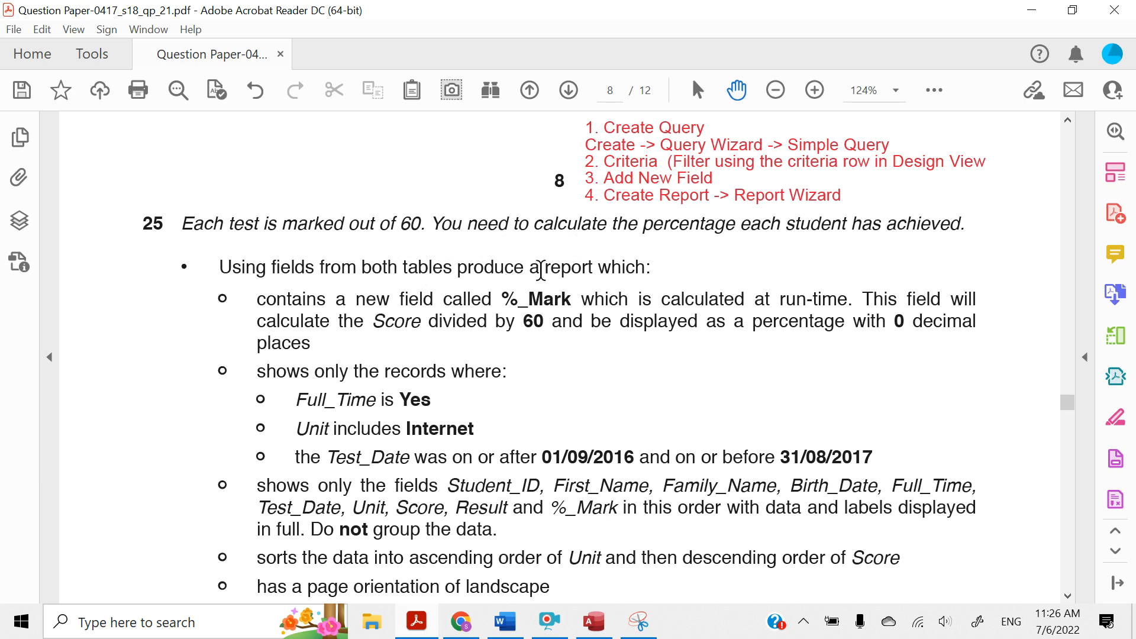
# Highlight the word "report" in question 25 and "Create Query" in the red notes above it
pyautogui.moveTo(545, 267); pyautogui.dragTo(599, 268)
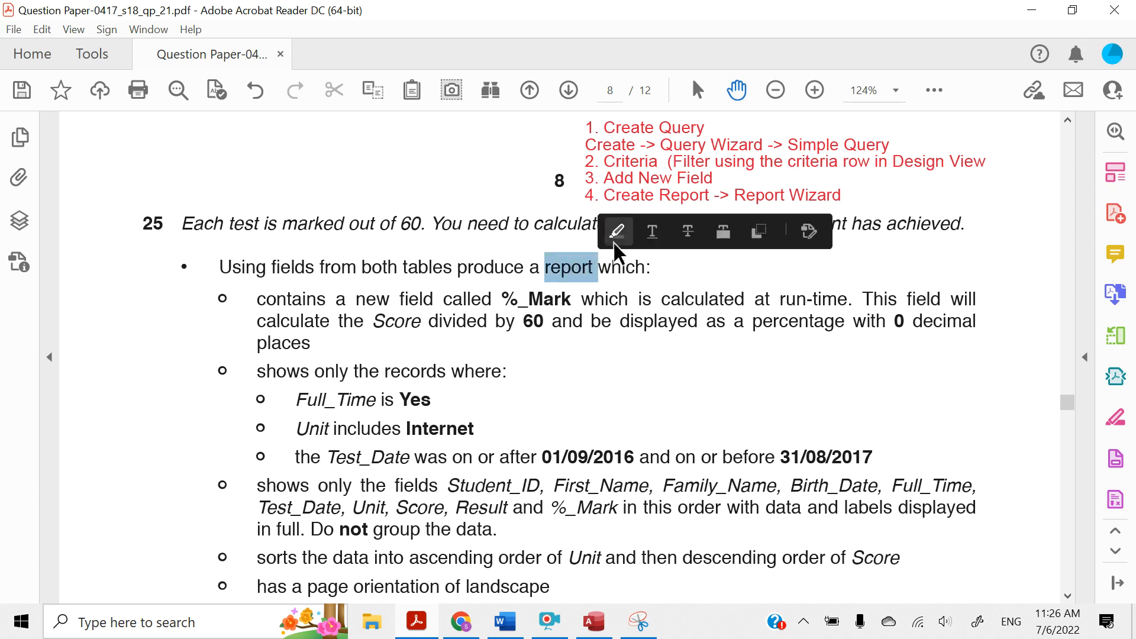
pyautogui.click(614, 242)
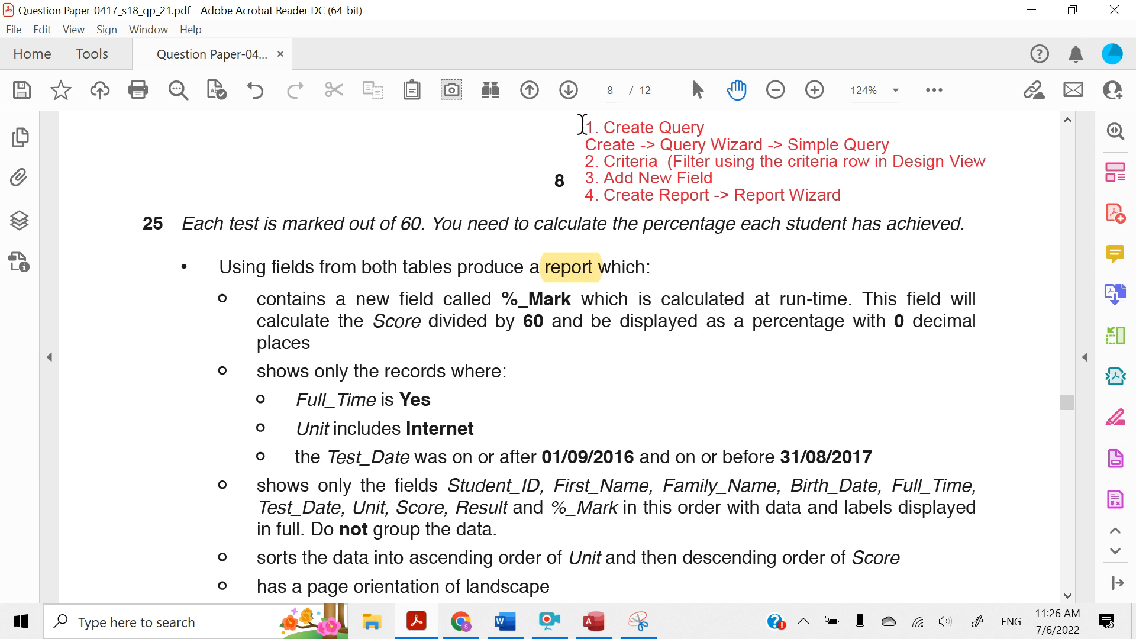
pyautogui.moveTo(584, 127)
pyautogui.mouseDown()
pyautogui.moveTo(614, 132)
pyautogui.moveTo(697, 189)
pyautogui.moveTo(818, 205)
pyautogui.mouseUp()
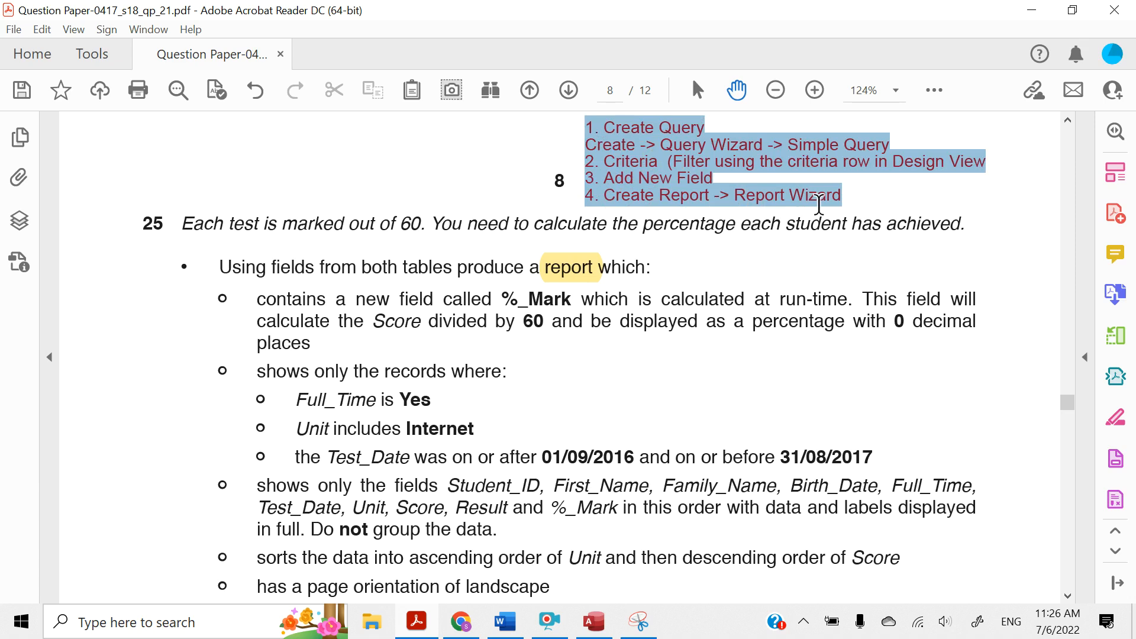
pyautogui.moveTo(819, 204); pyautogui.dragTo(819, 206)
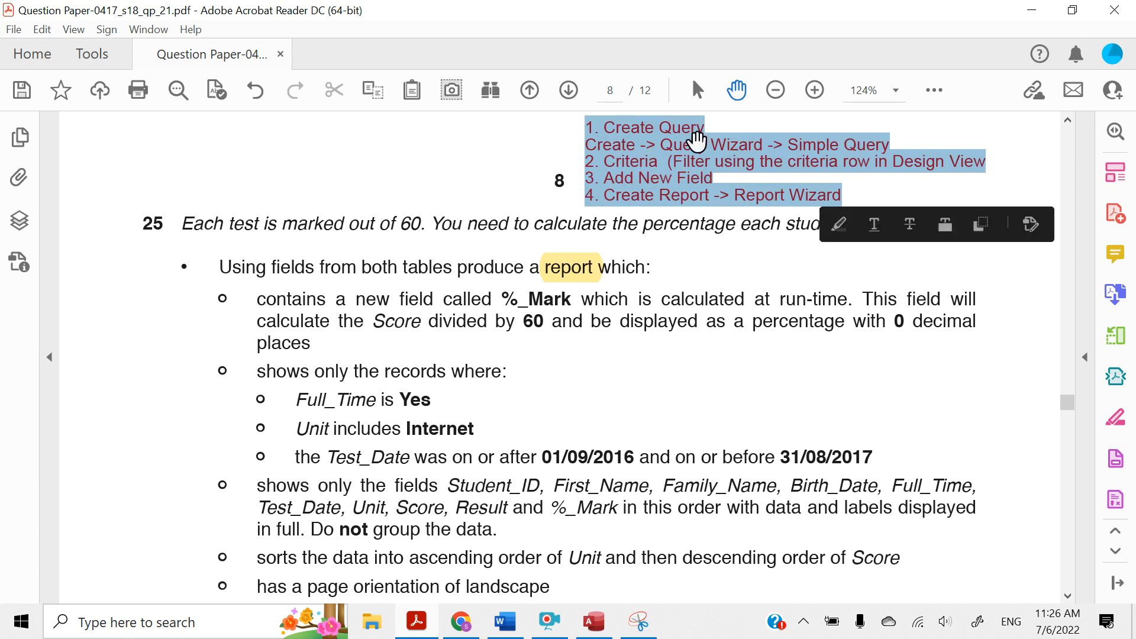
pyautogui.click(627, 133)
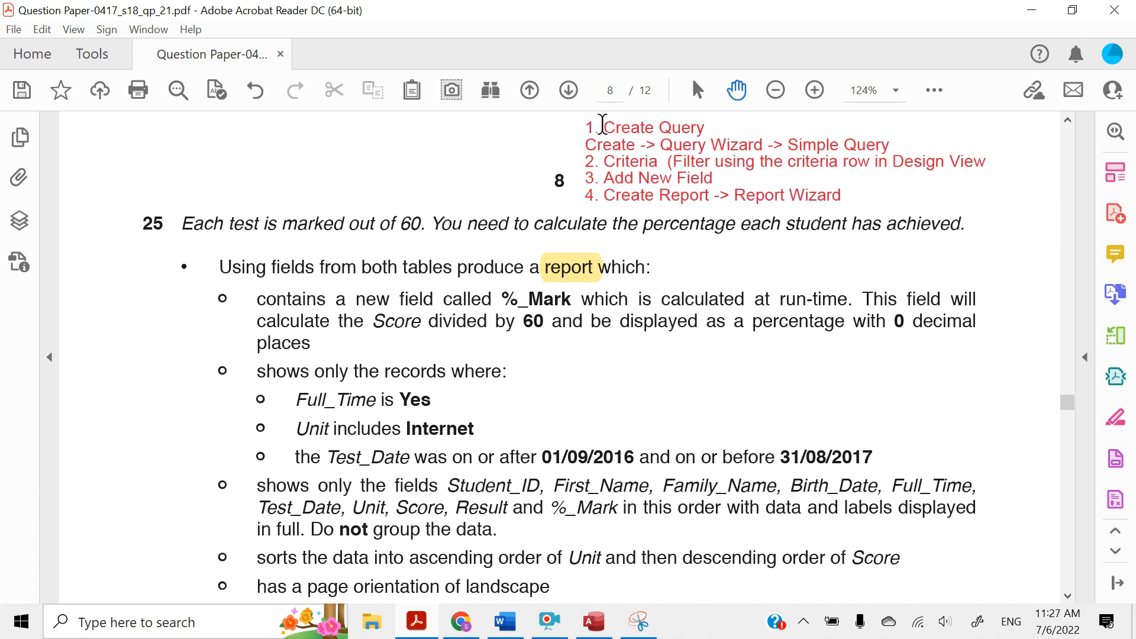
pyautogui.moveTo(603, 127); pyautogui.dragTo(698, 130)
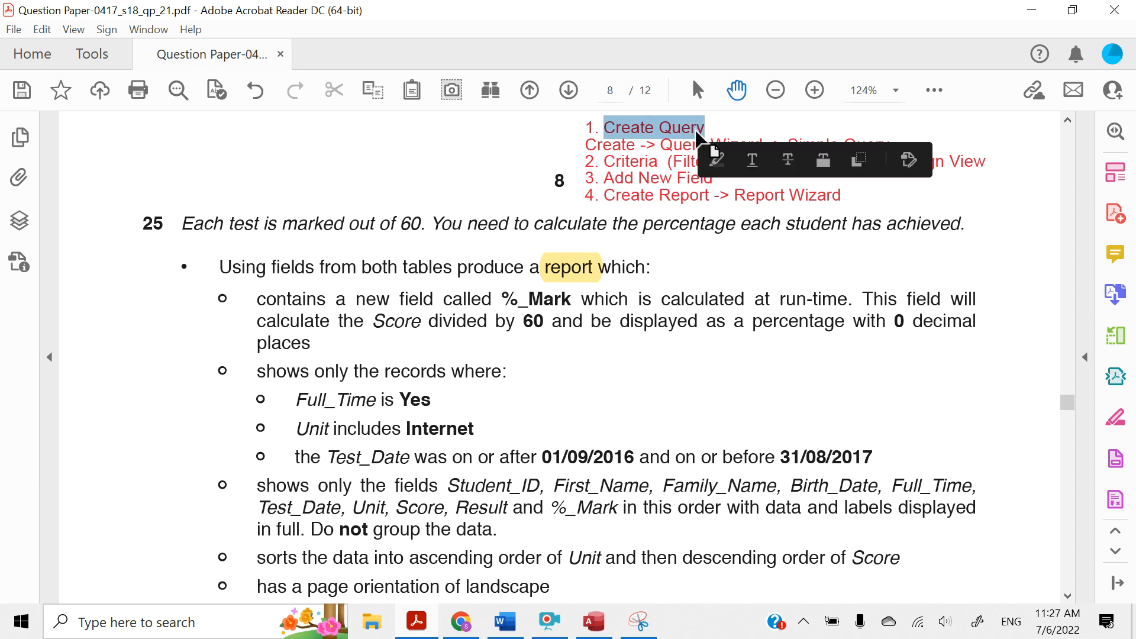
pyautogui.click(713, 159)
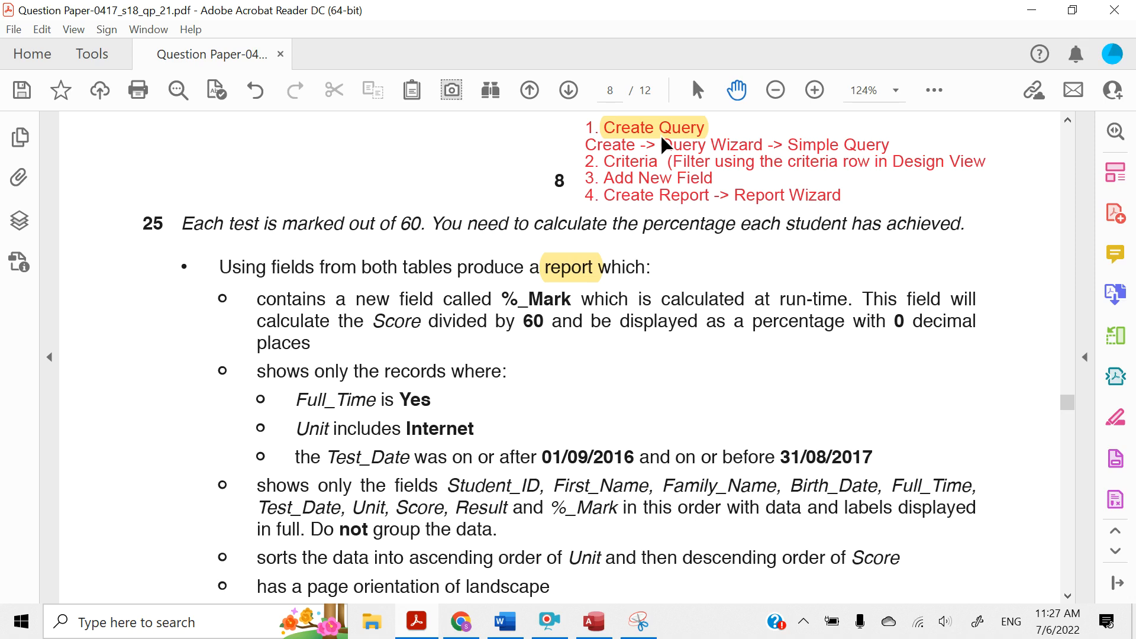
# Switch to Access and look through the fields of the J218STUDENTS and J218TEST_DATA tables
pyautogui.click(595, 622)
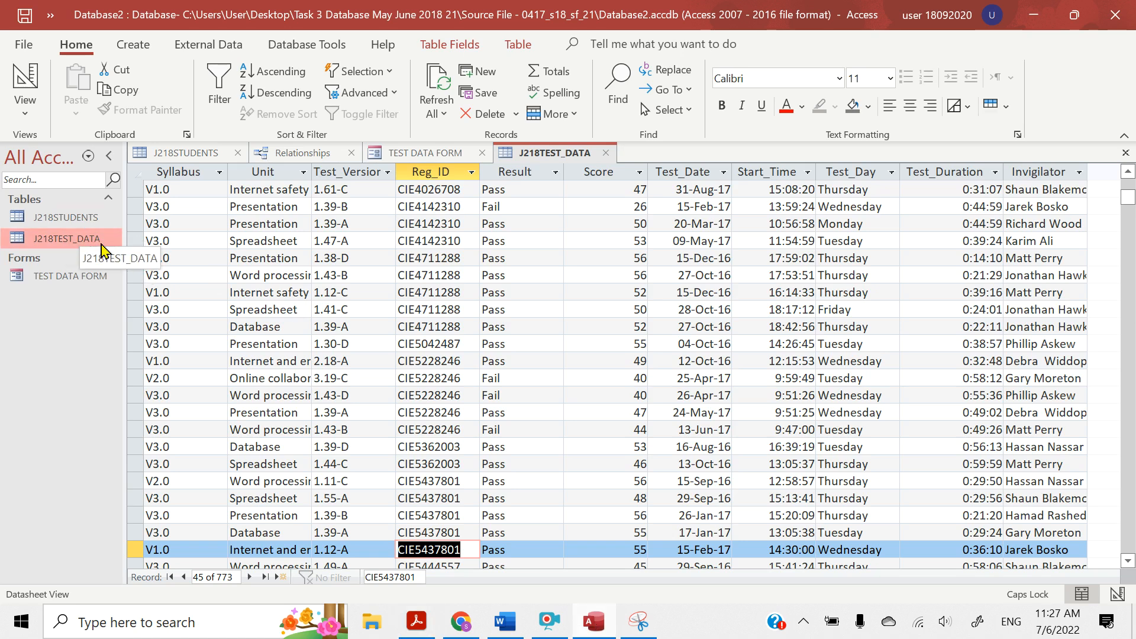
pyautogui.doubleClick(66, 225)
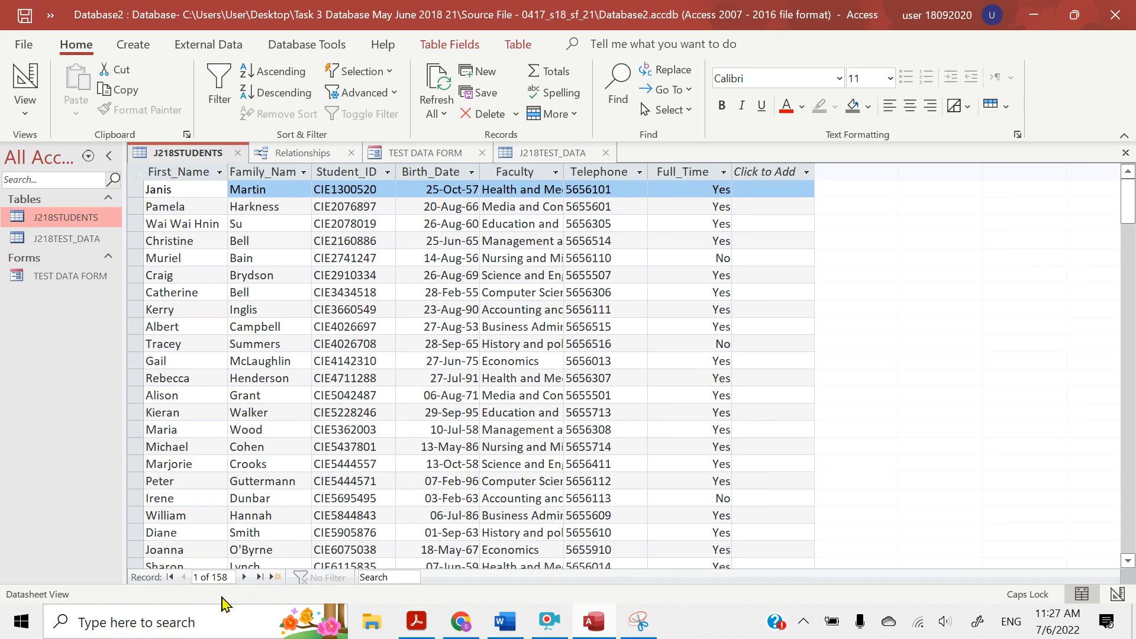
pyautogui.doubleClick(60, 241)
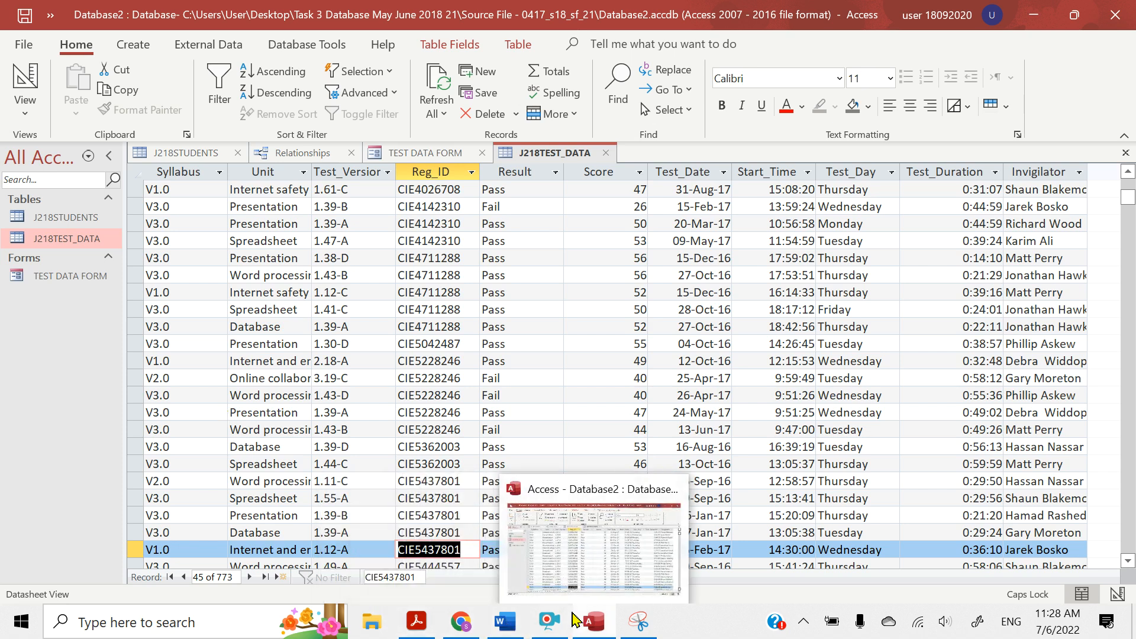
# Return to the question paper in Acrobat Reader and highlight the note "Create -> Query Wizard -> Simple Query"
pyautogui.click(417, 623)
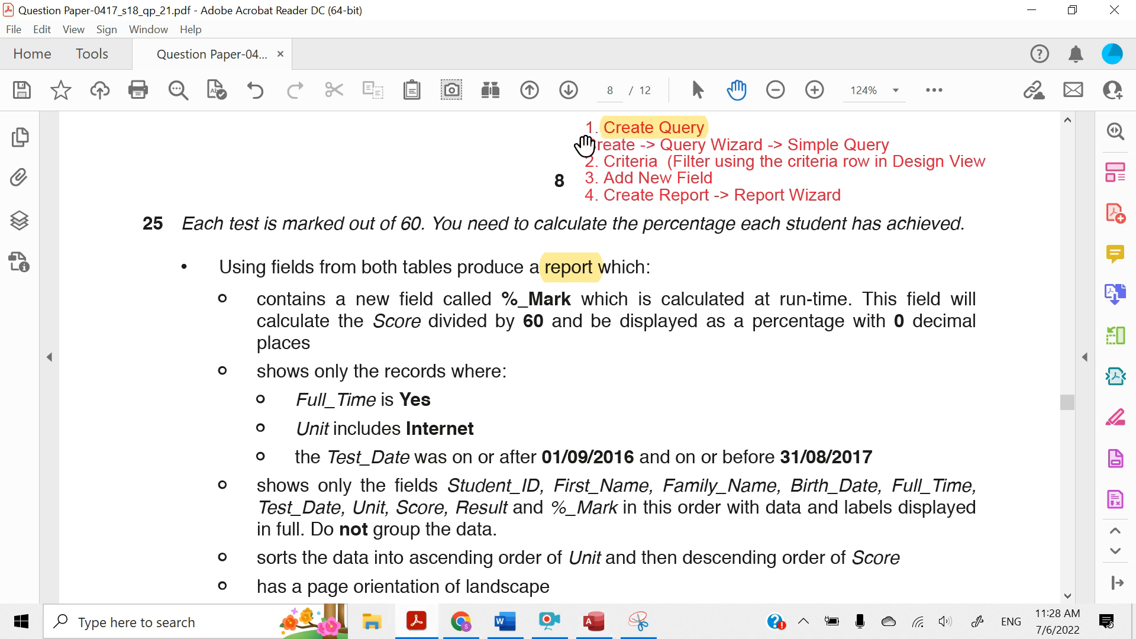
pyautogui.moveTo(586, 142); pyautogui.dragTo(865, 142)
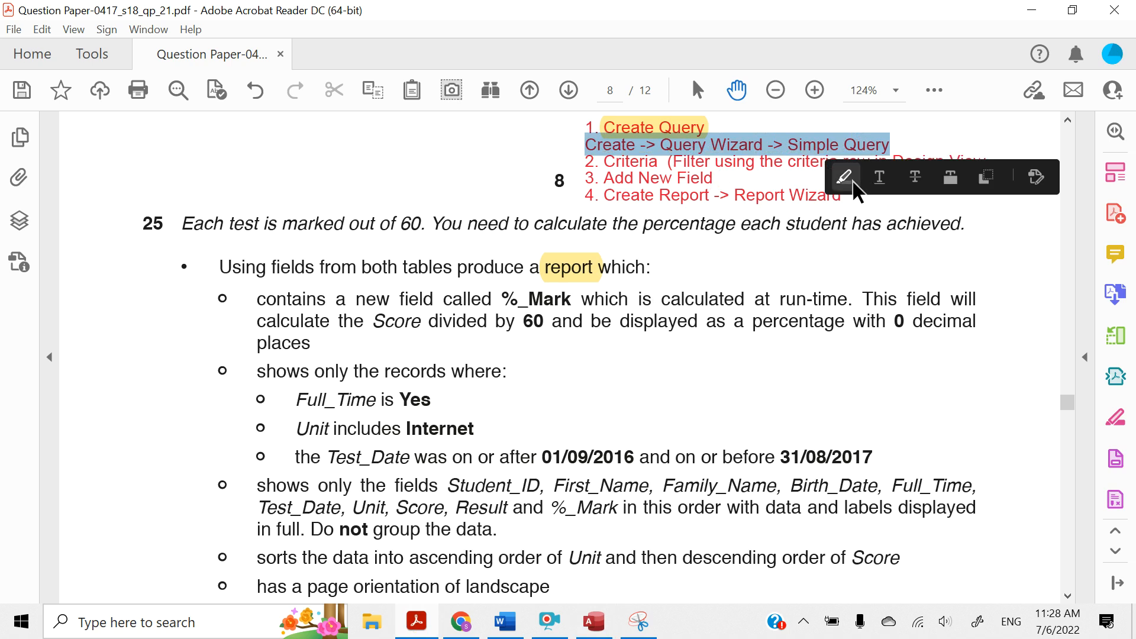
pyautogui.click(853, 180)
# Go back to Access and start a new query with the Simple Query Wizard
pyautogui.click(1032, 10)
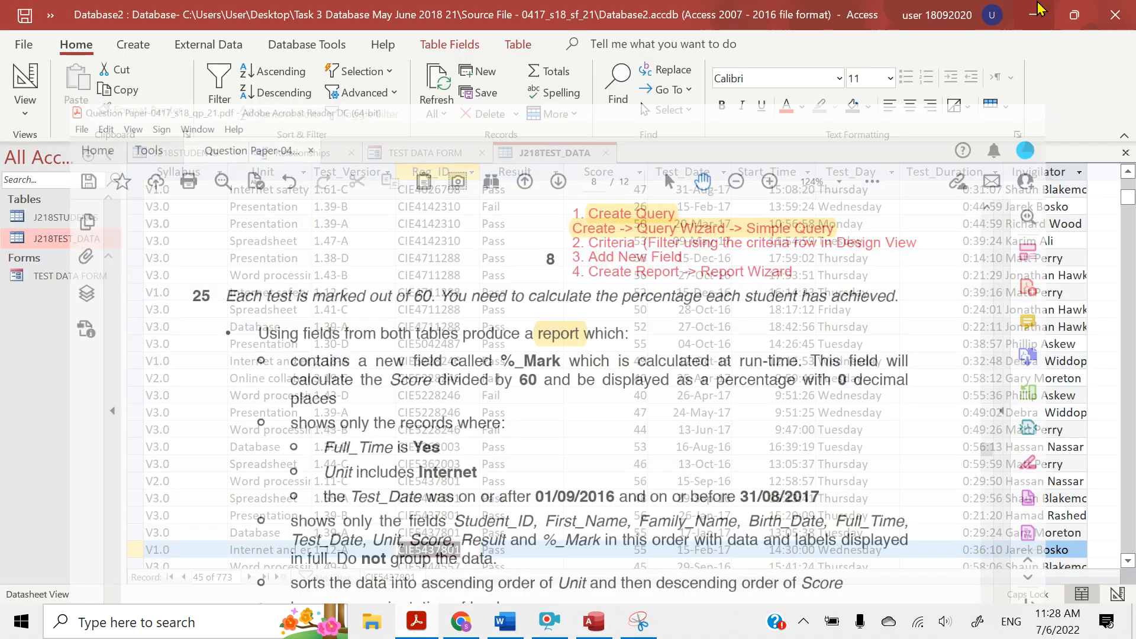
pyautogui.click(131, 44)
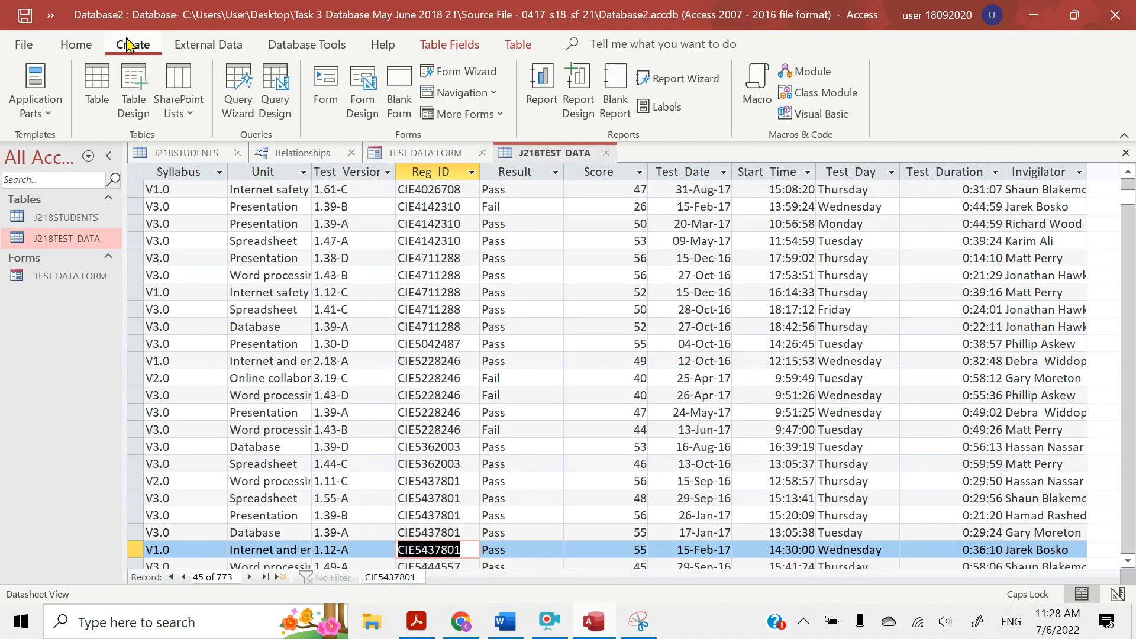
pyautogui.click(239, 108)
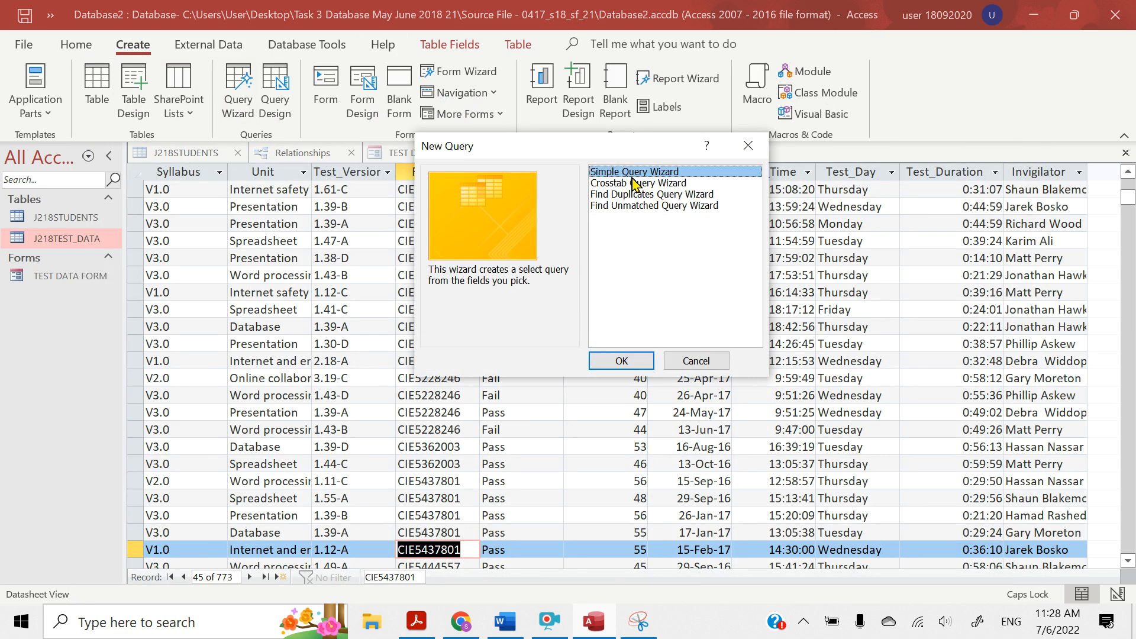
pyautogui.click(620, 361)
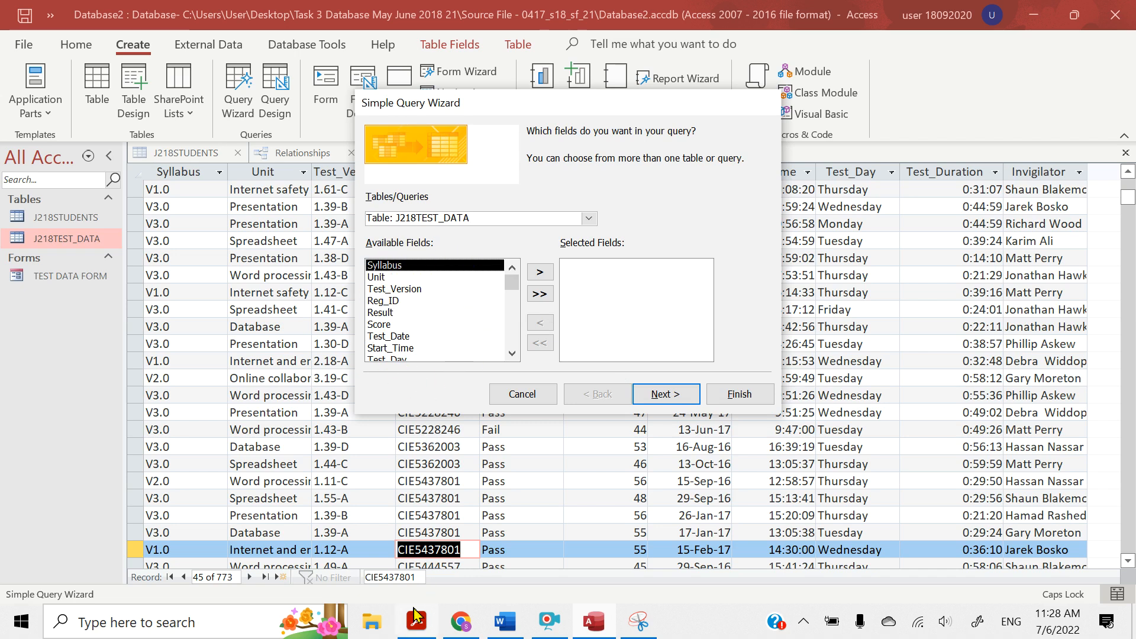
# In the question paper in Acrobat Reader, highlight question 25's list of required fields from Student_ID to %_Mark
pyautogui.click(417, 626)
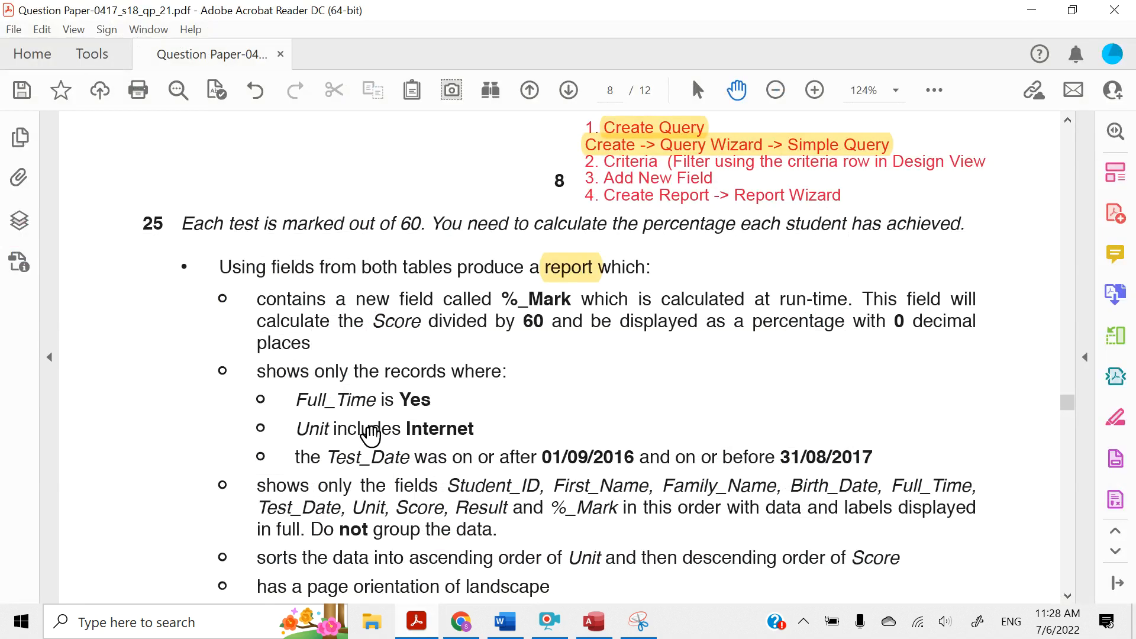
pyautogui.scroll(-3, 367, 434)
pyautogui.scroll(-1, 370, 437)
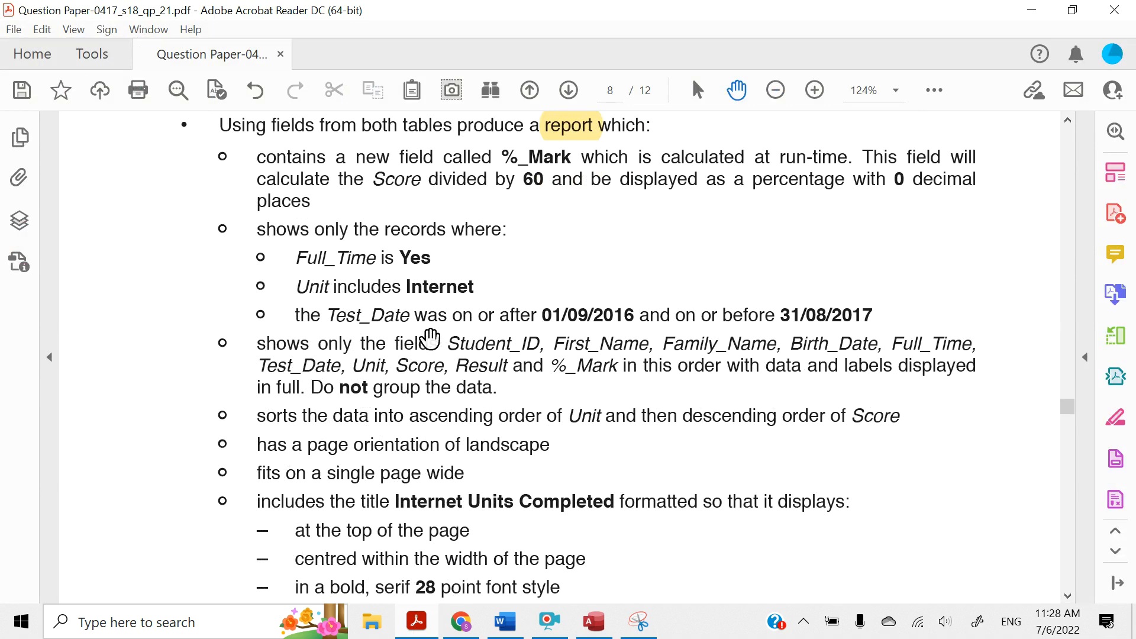
pyautogui.moveTo(453, 340); pyautogui.dragTo(537, 346)
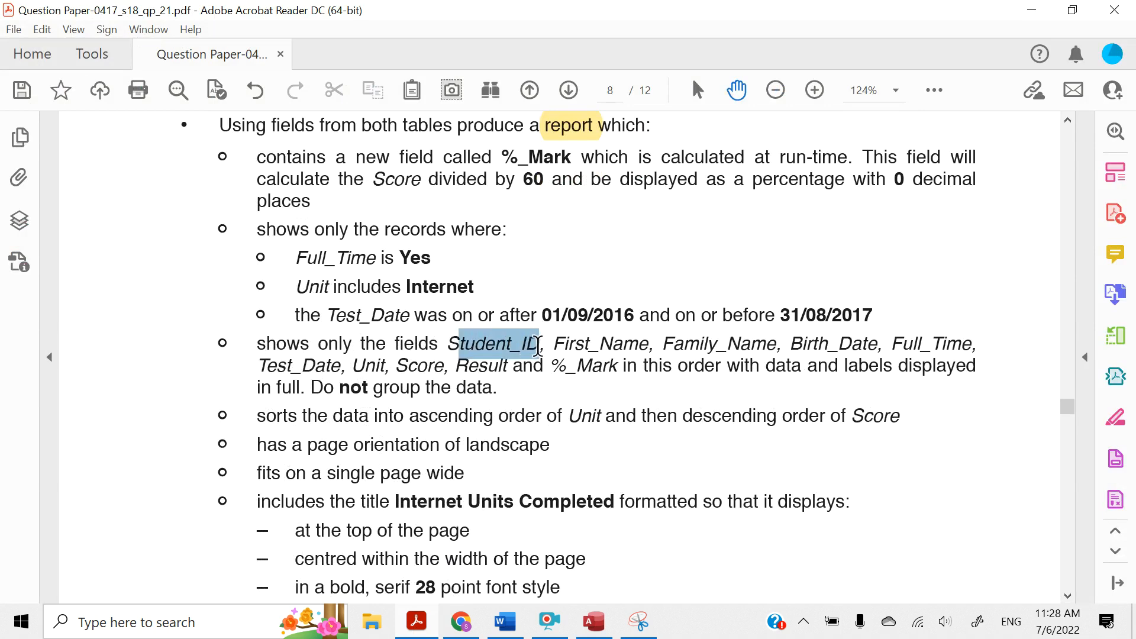
pyautogui.click(557, 308)
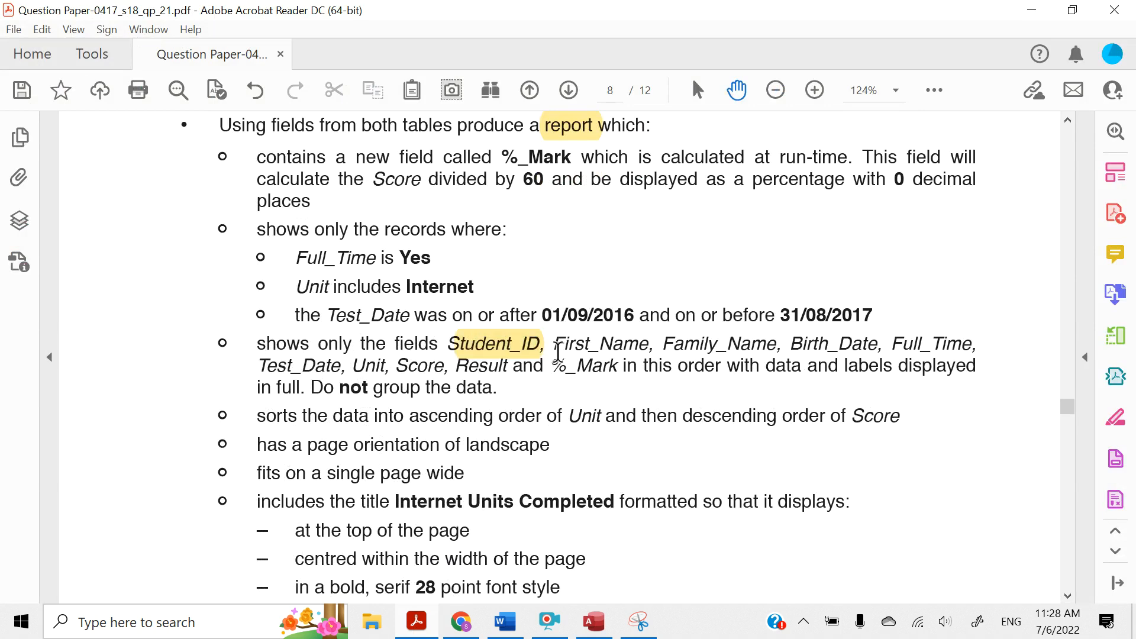
pyautogui.moveTo(562, 347); pyautogui.dragTo(617, 368)
pyautogui.click(661, 308)
pyautogui.click(615, 342)
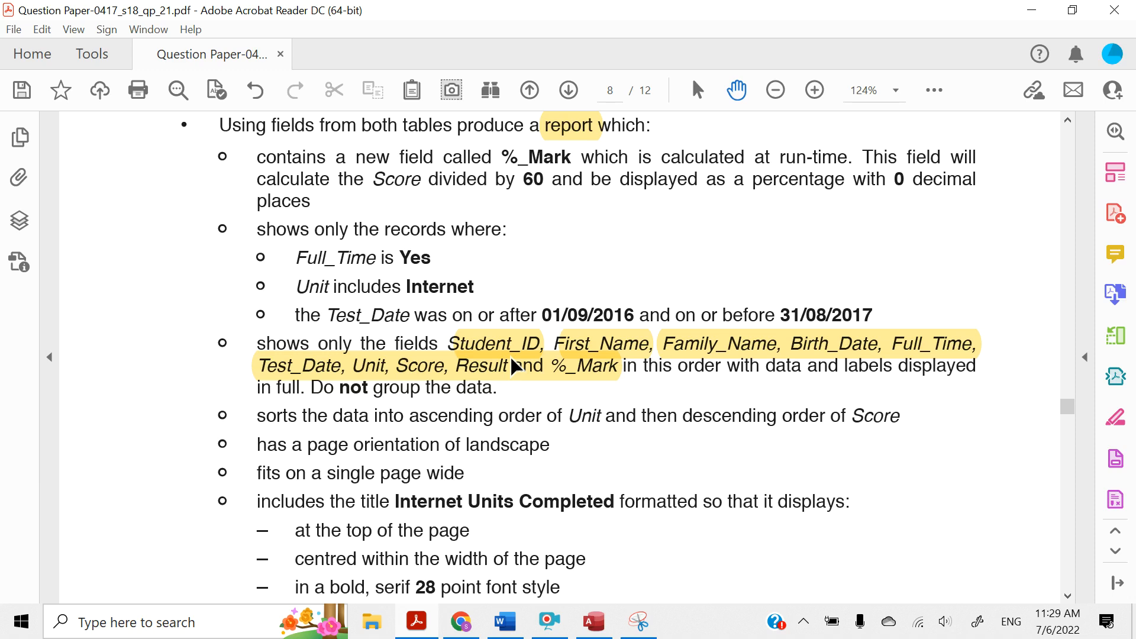
# Return to Access and choose the J218STUDENTS table as the field source in the Simple Query Wizard
pyautogui.moveTo(582, 626)
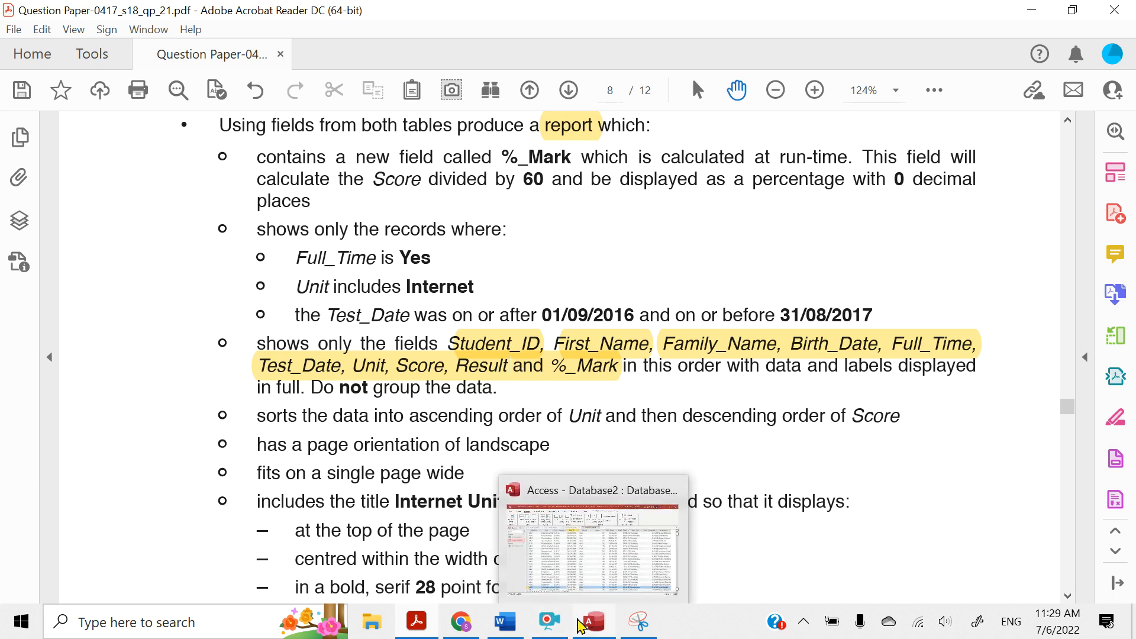
pyautogui.click(580, 551)
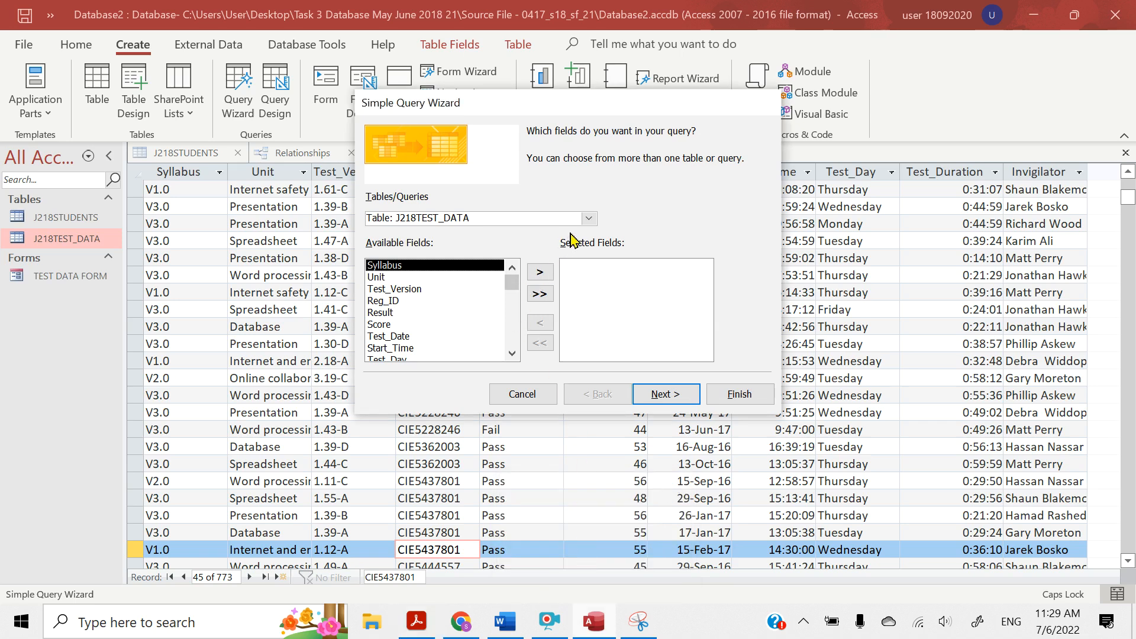
pyautogui.click(591, 219)
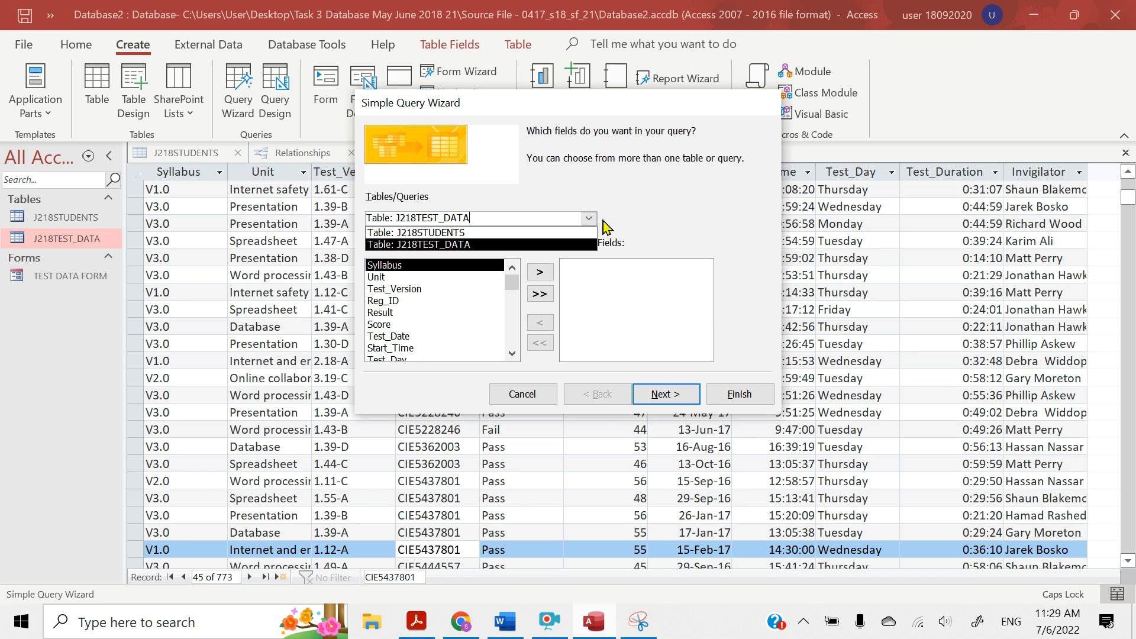
pyautogui.click(617, 222)
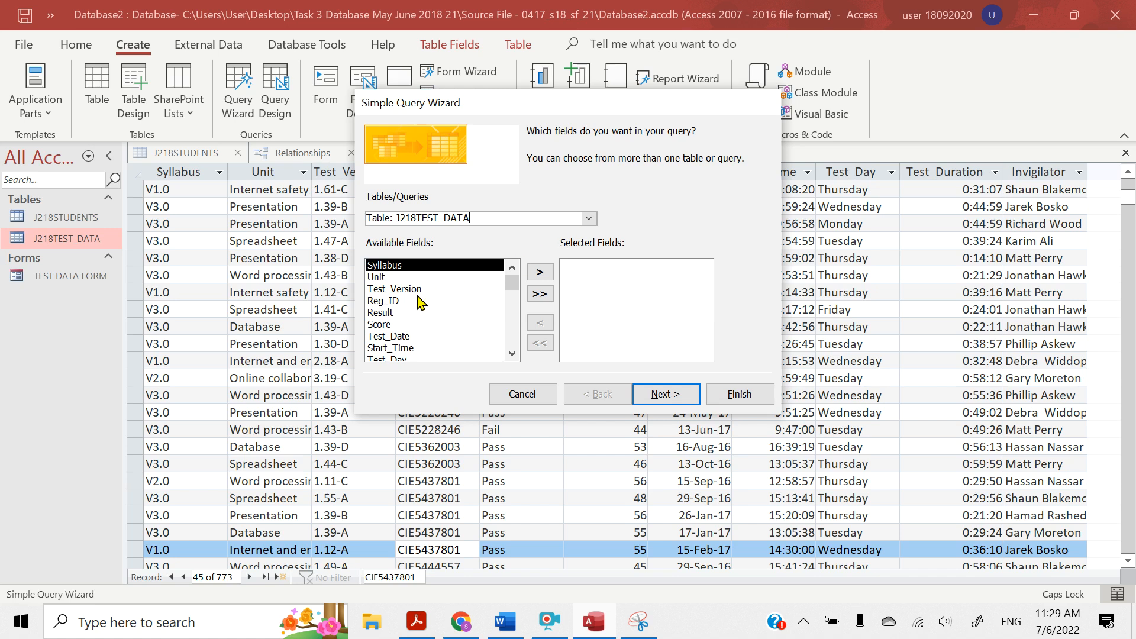
pyautogui.click(589, 219)
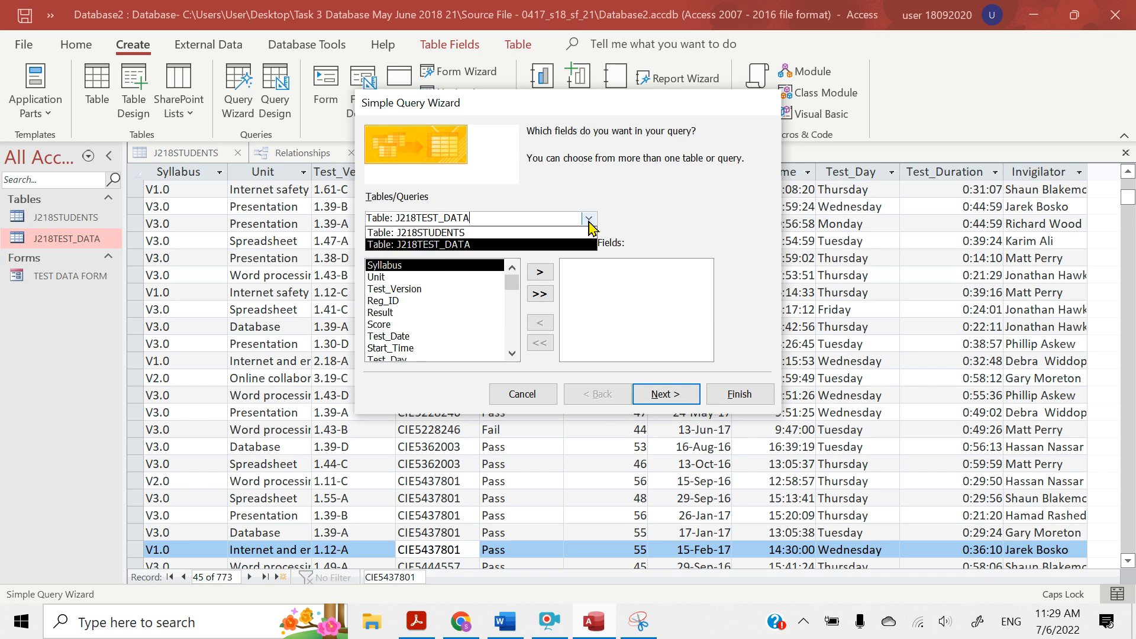
pyautogui.click(434, 234)
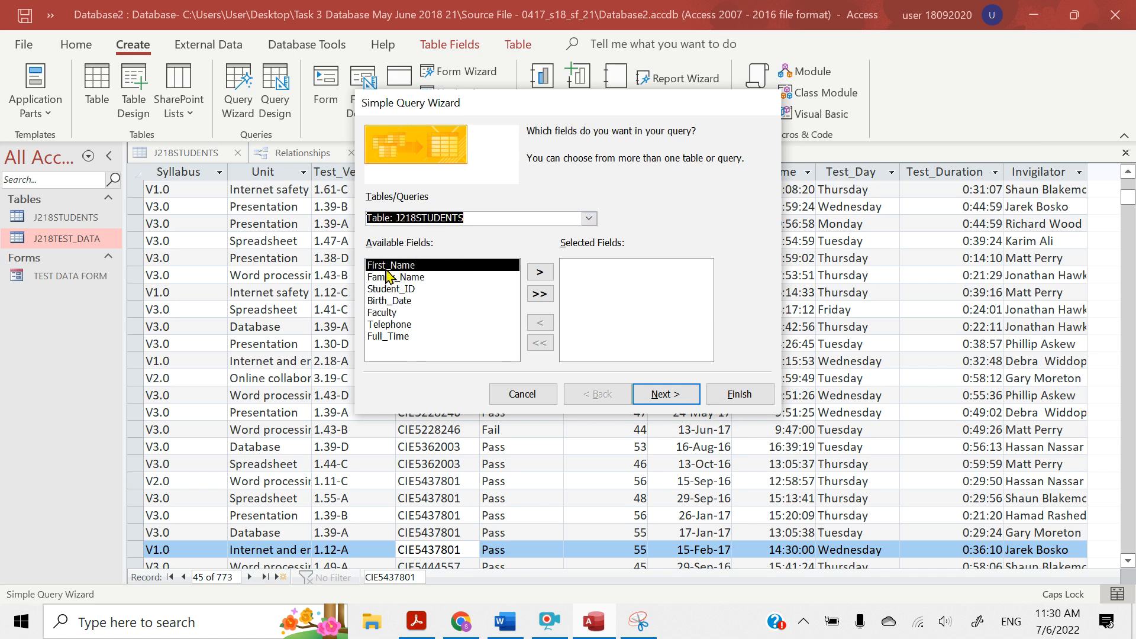
# Add the fields Student_ID, First_Name, Family_Name and Birth_Date to the query in that order
pyautogui.click(385, 289)
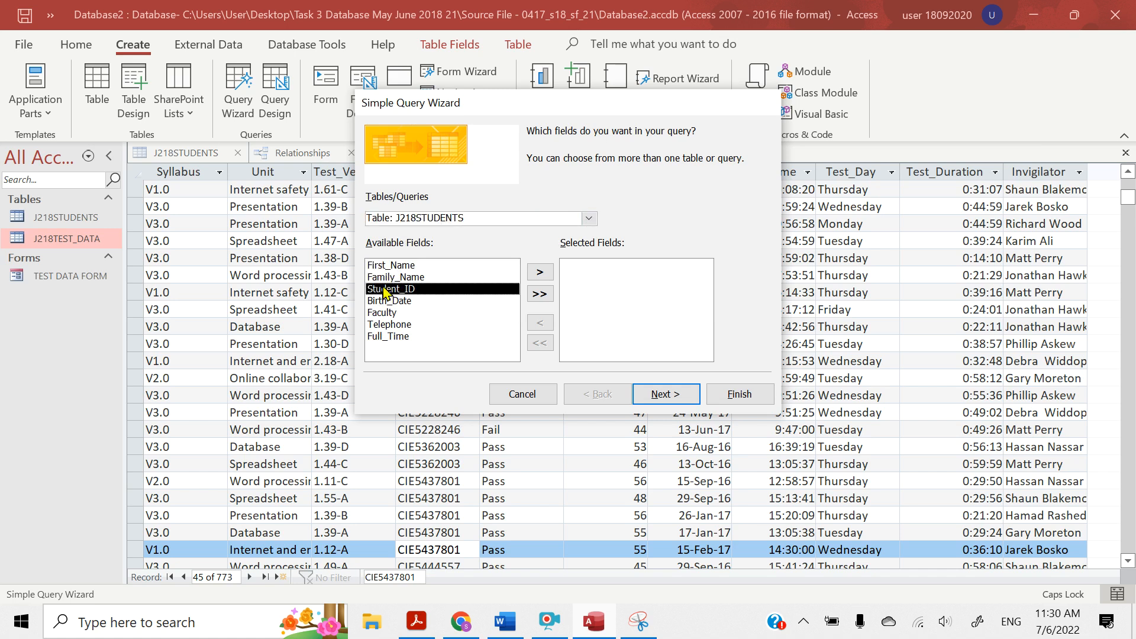
pyautogui.click(536, 273)
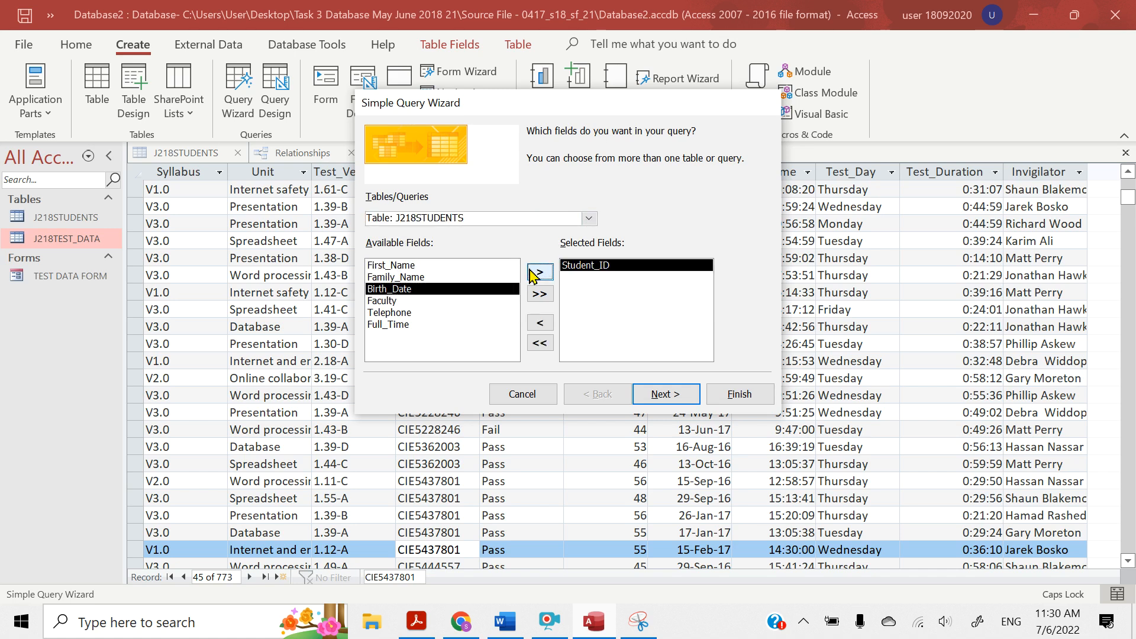
pyautogui.click(374, 267)
pyautogui.click(540, 273)
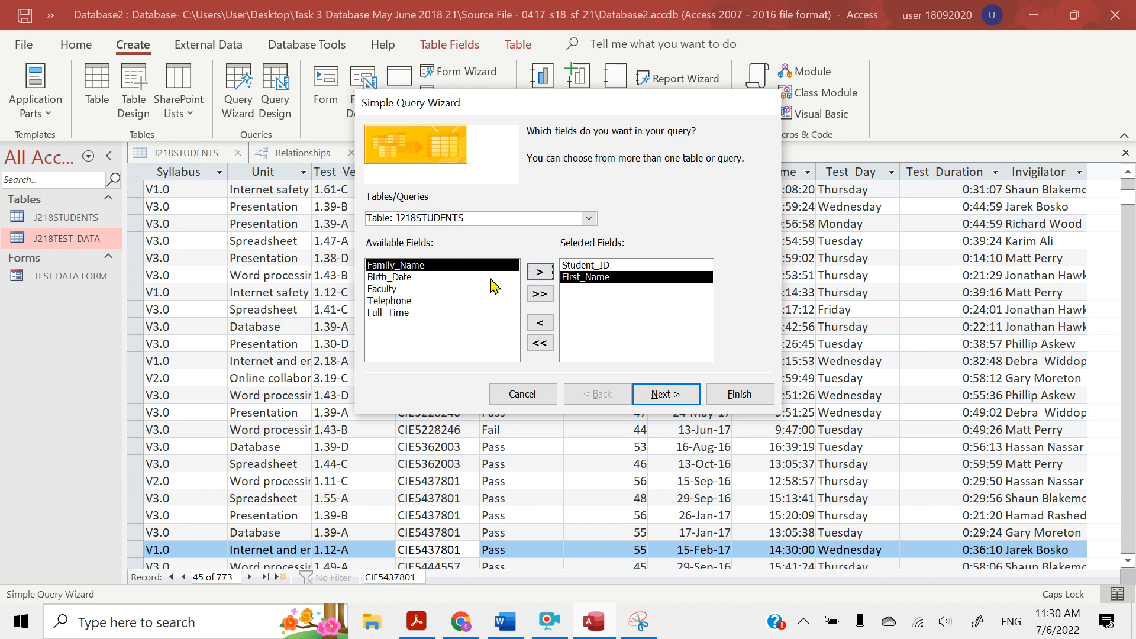
pyautogui.click(546, 272)
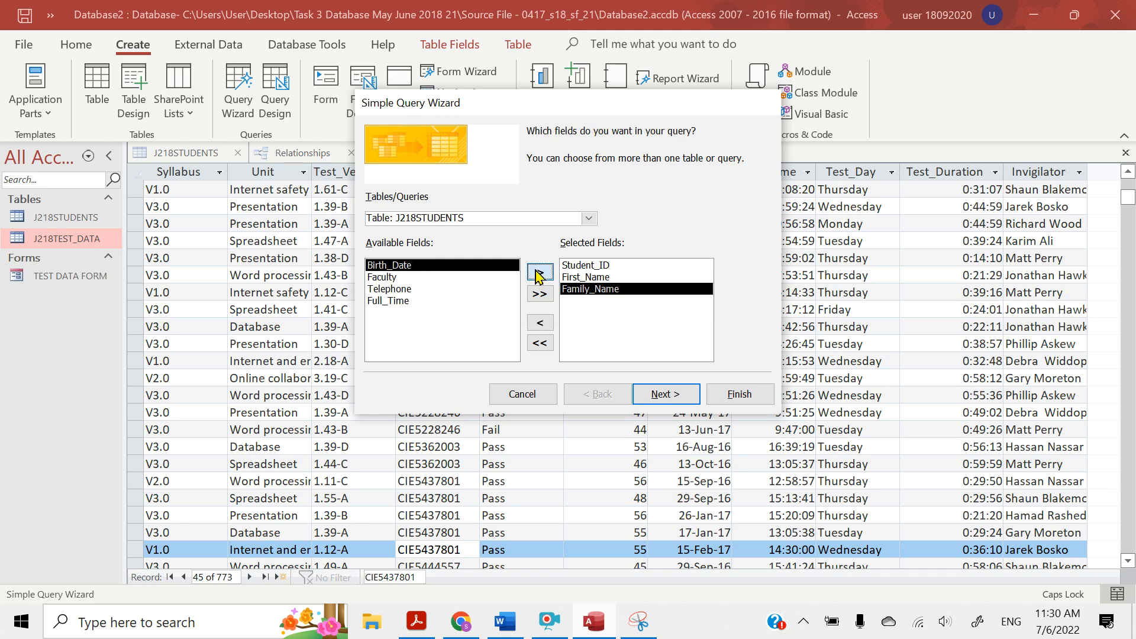
pyautogui.click(538, 274)
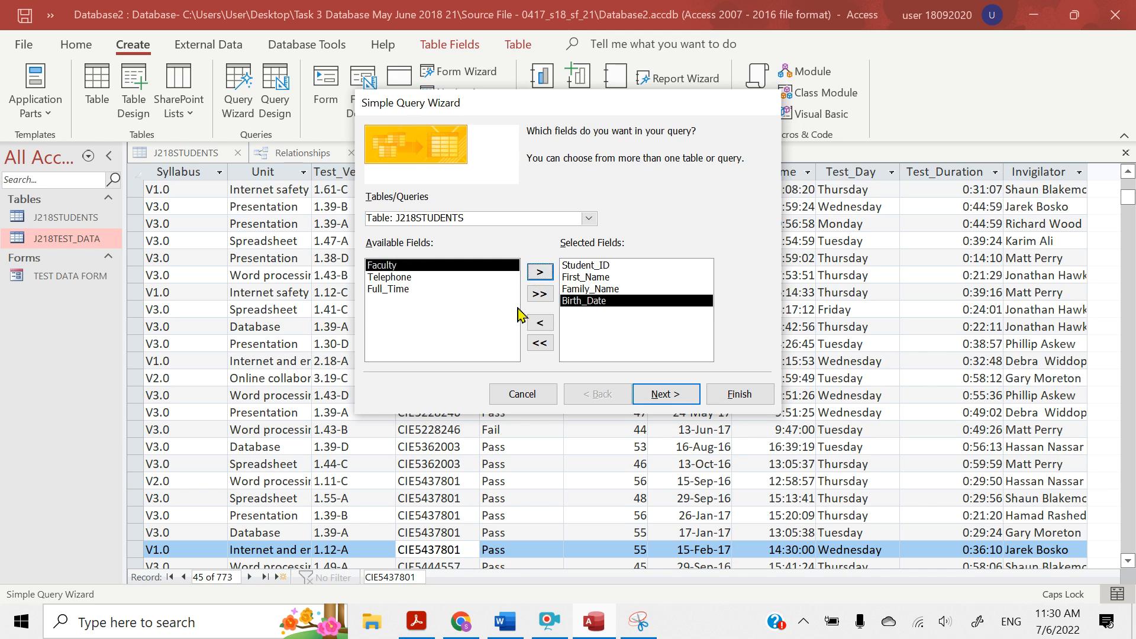
# Check question 25's field list in Acrobat Reader, then return to Access and add Full_Time to the query's selected fields
pyautogui.click(417, 628)
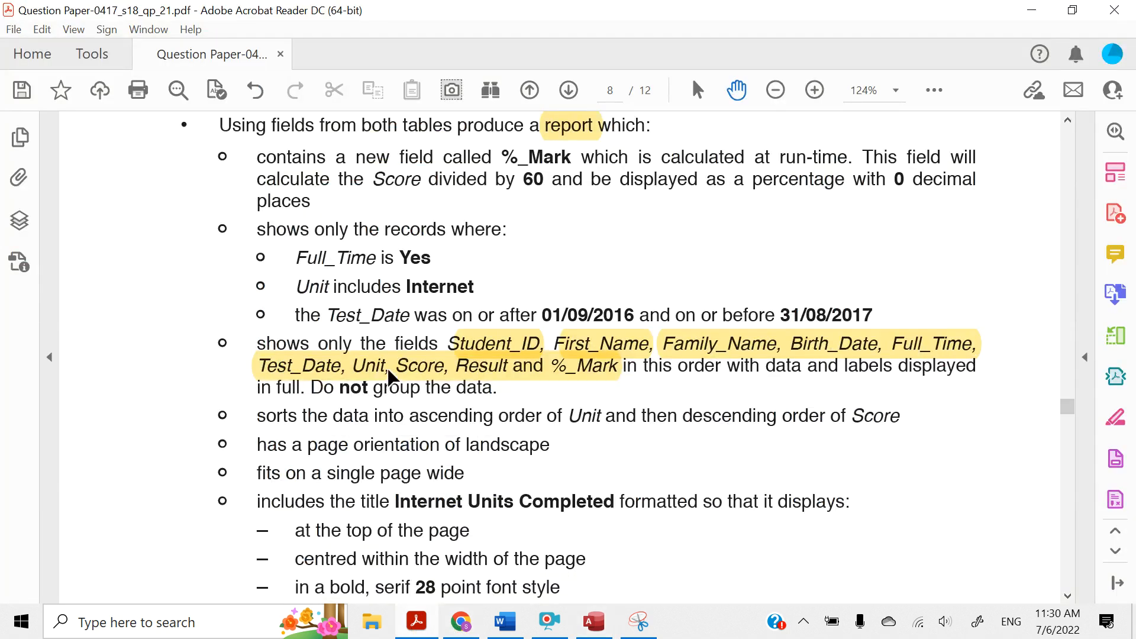
pyautogui.click(1031, 10)
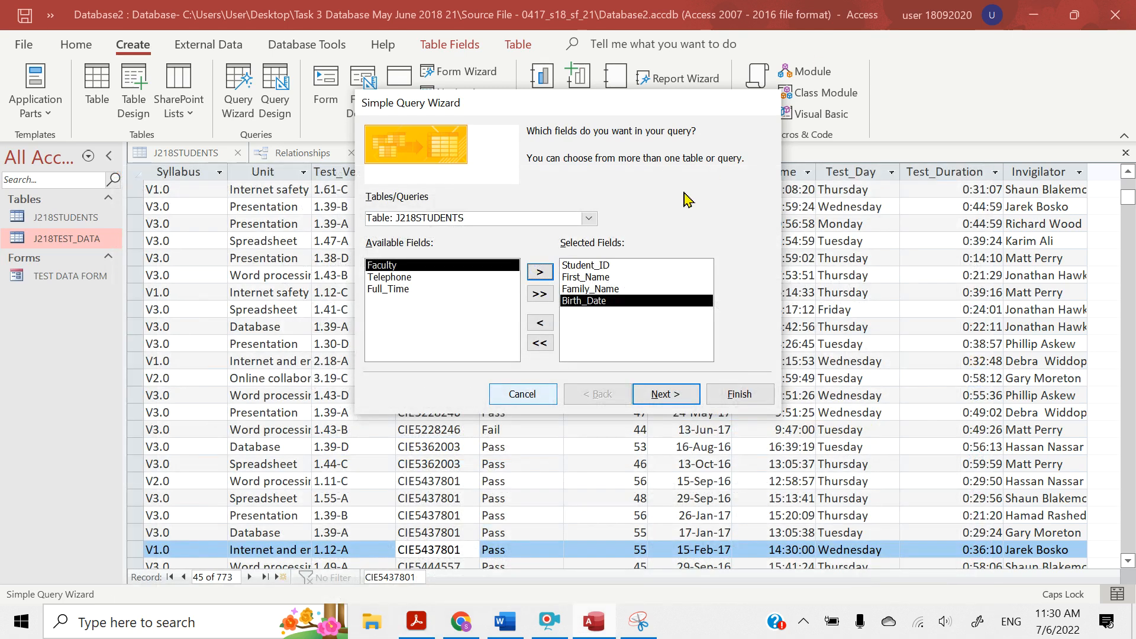
pyautogui.click(405, 289)
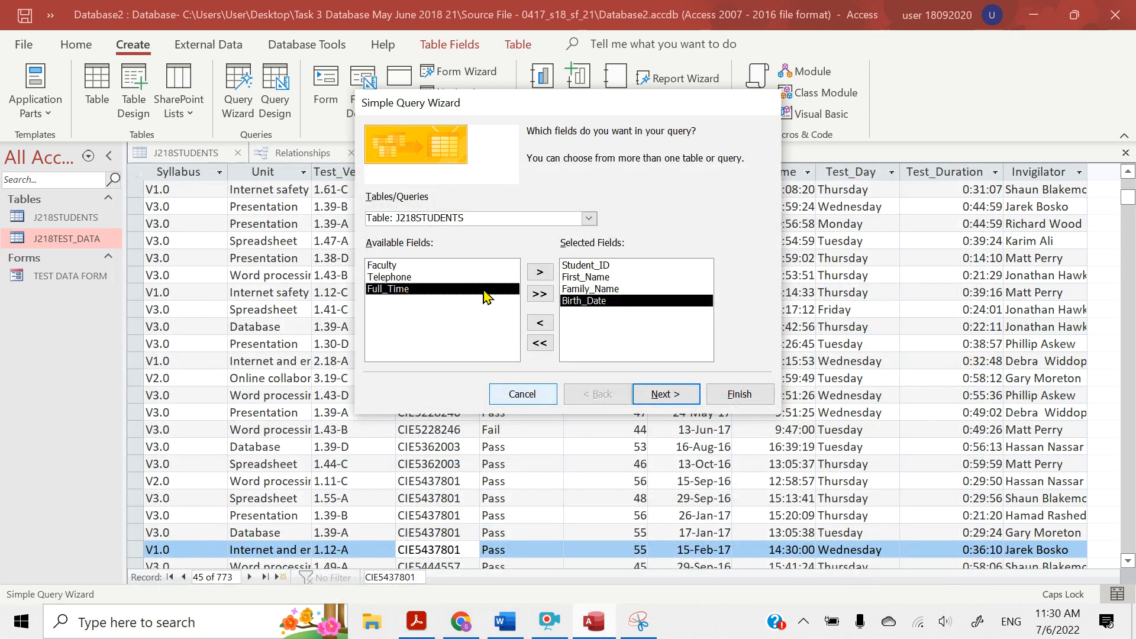
pyautogui.click(540, 272)
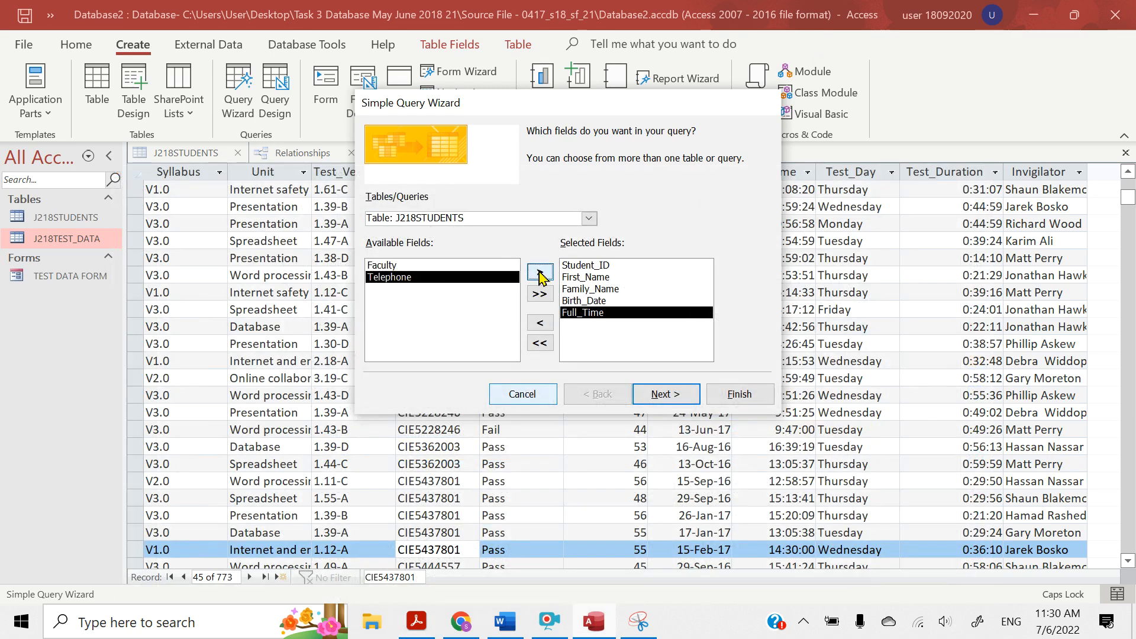
# Switch the field source to the J218TEST_DATA table and add Test_Date and Unit to the query in that order
pyautogui.click(589, 220)
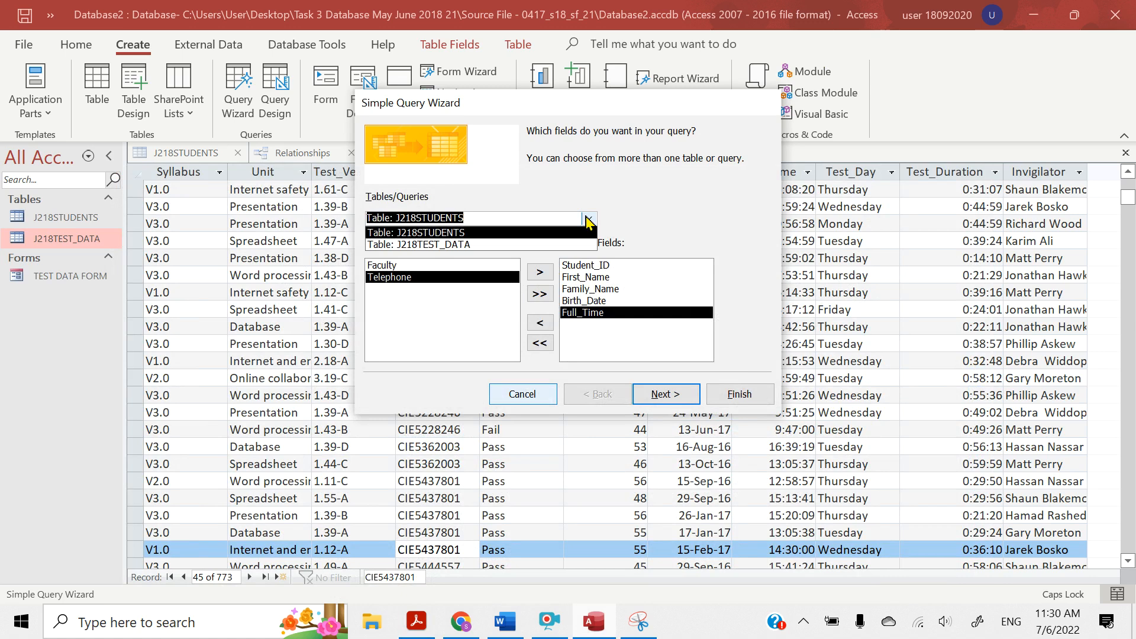
pyautogui.click(460, 246)
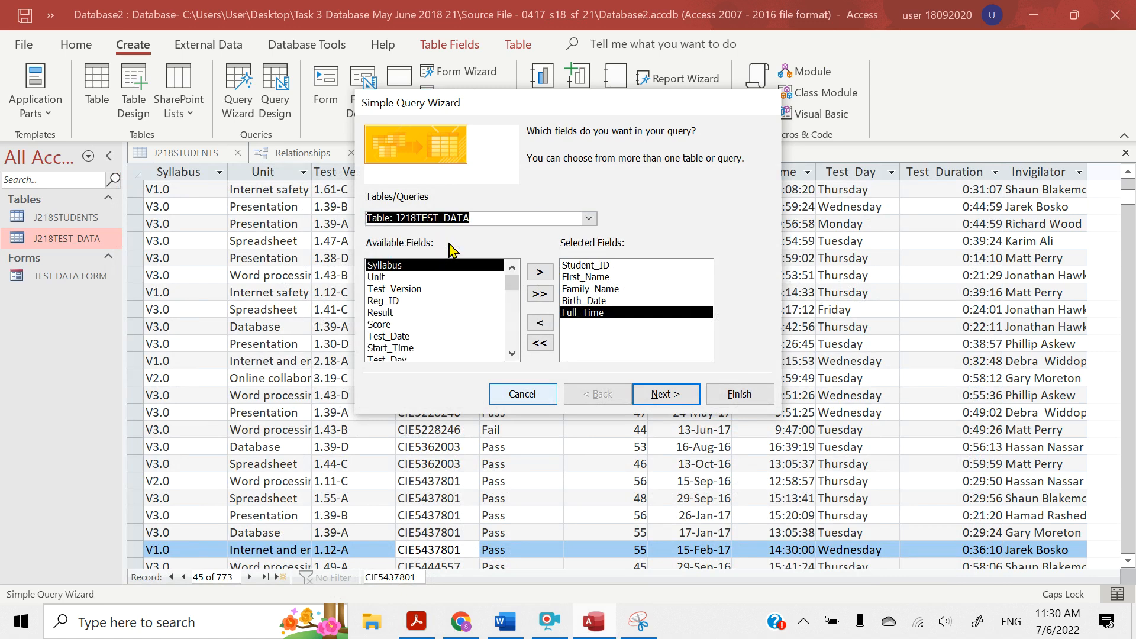
pyautogui.click(419, 338)
pyautogui.click(540, 273)
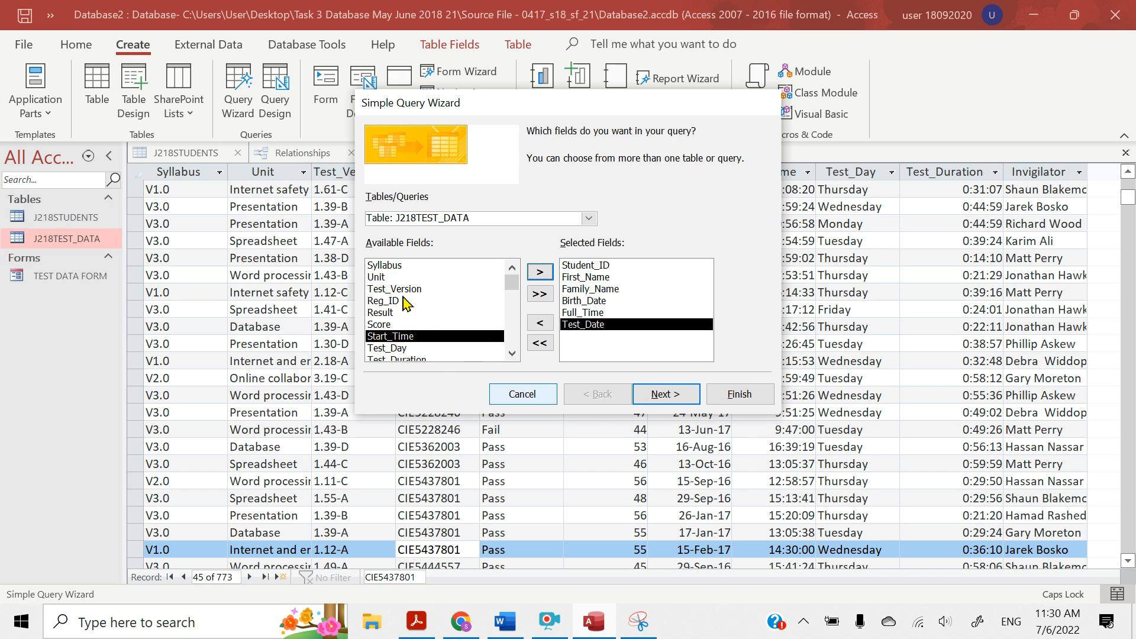
pyautogui.click(388, 278)
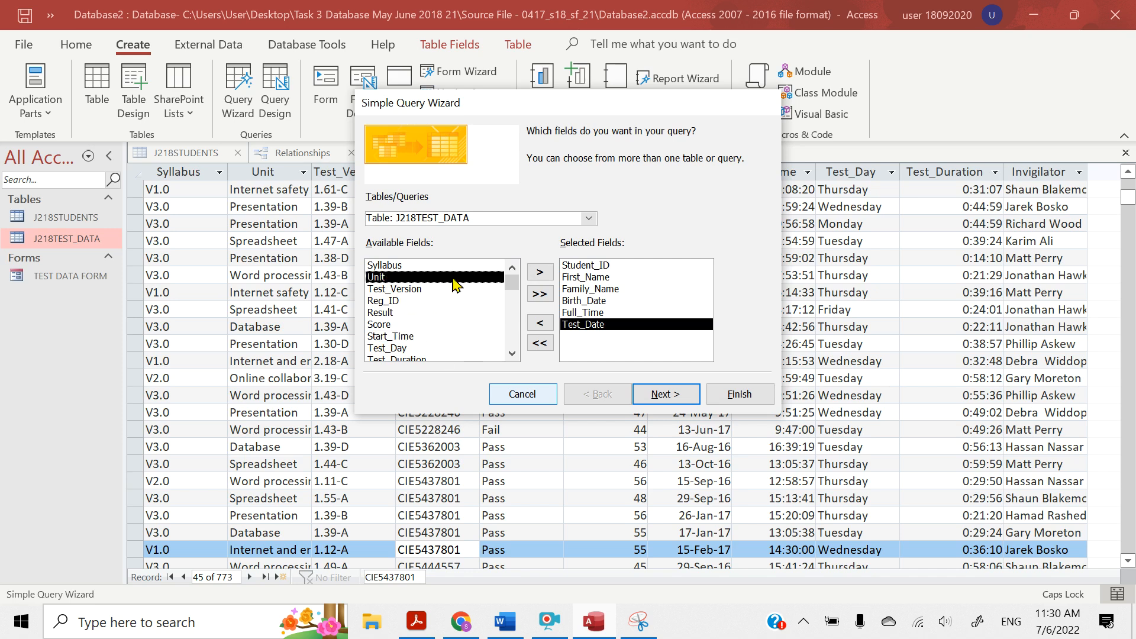
pyautogui.click(540, 272)
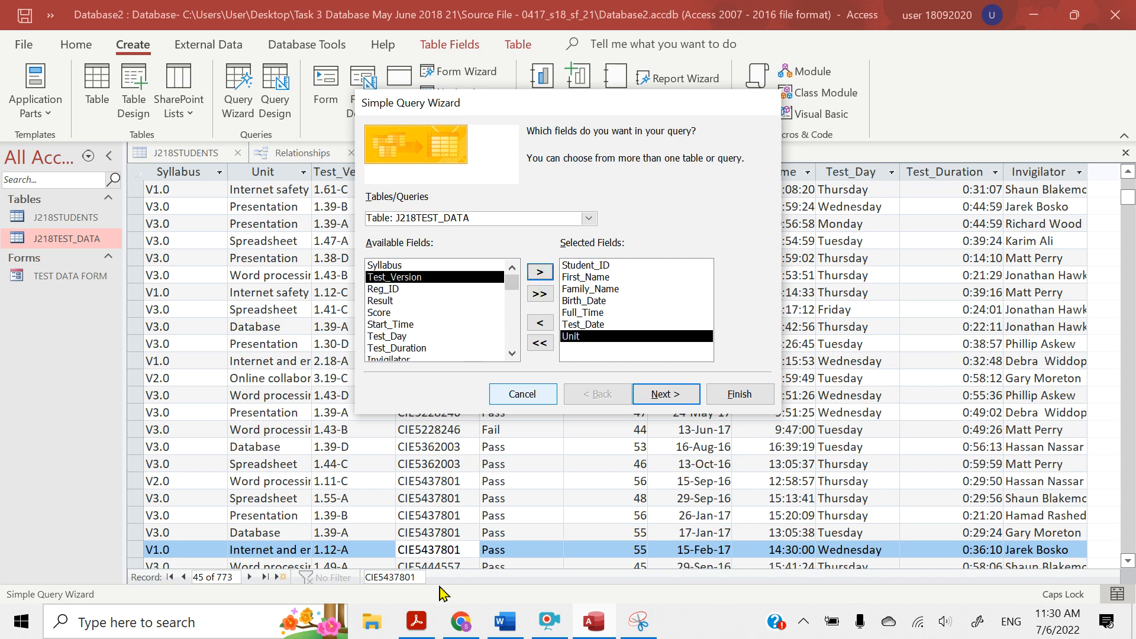
# Recheck the field order in Acrobat Reader, then return to Access and add Score and Result to the query
pyautogui.click(414, 628)
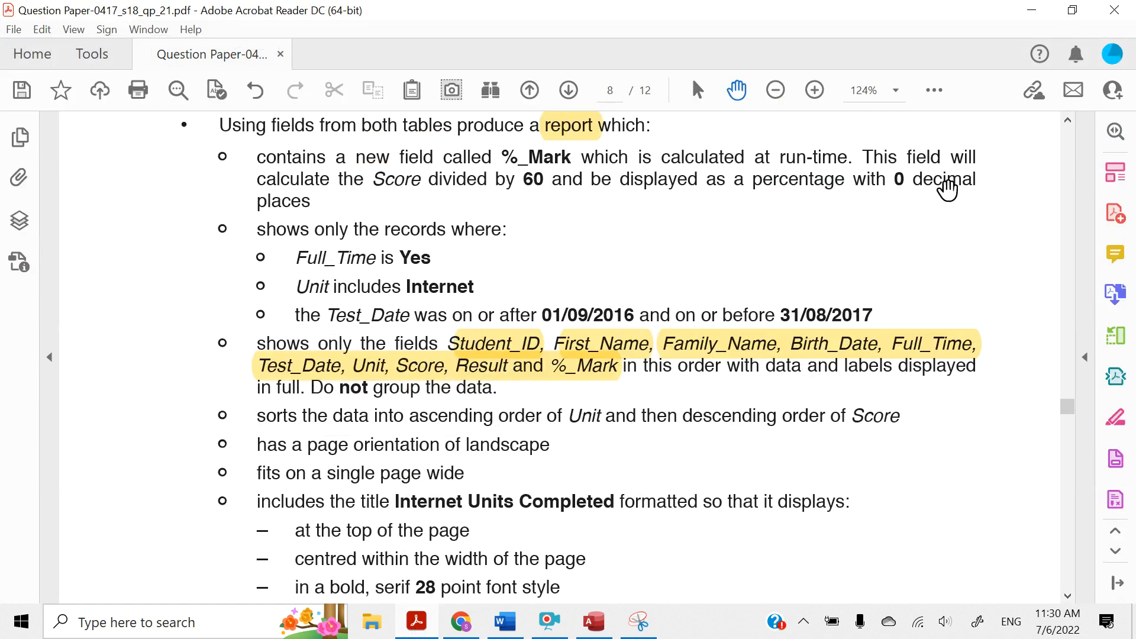
pyautogui.click(1032, 12)
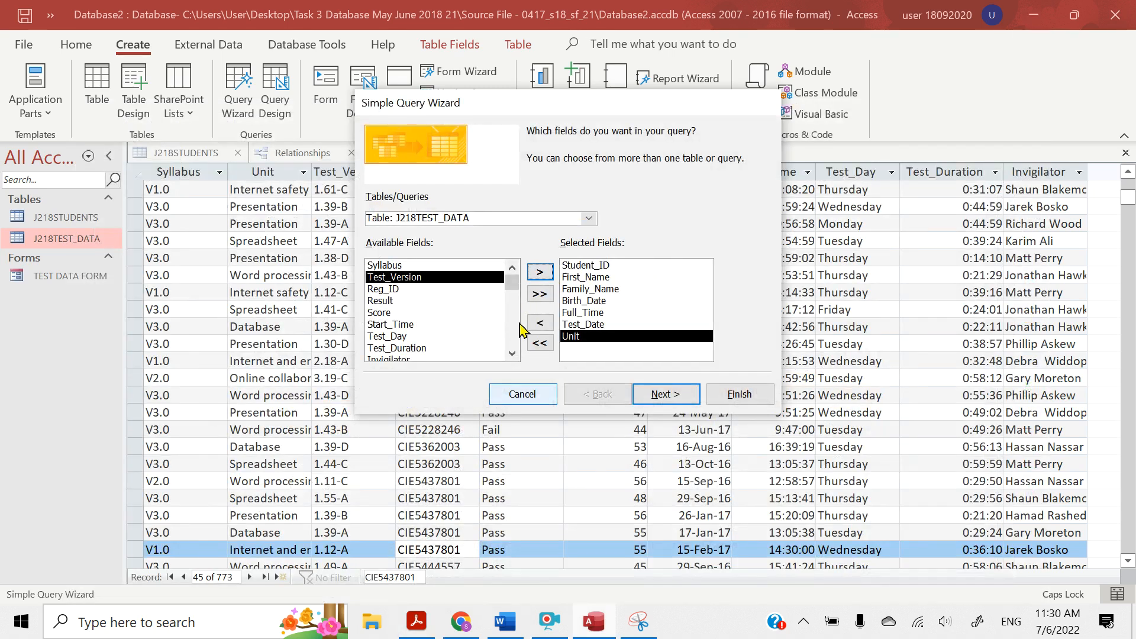
pyautogui.click(435, 313)
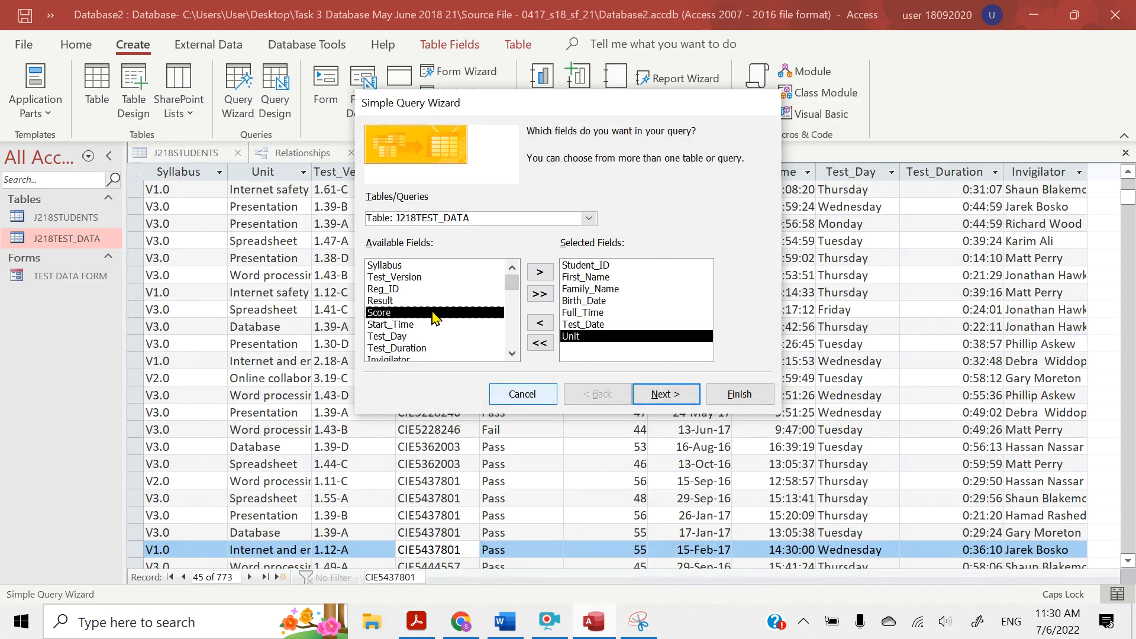
pyautogui.click(539, 271)
pyautogui.click(384, 300)
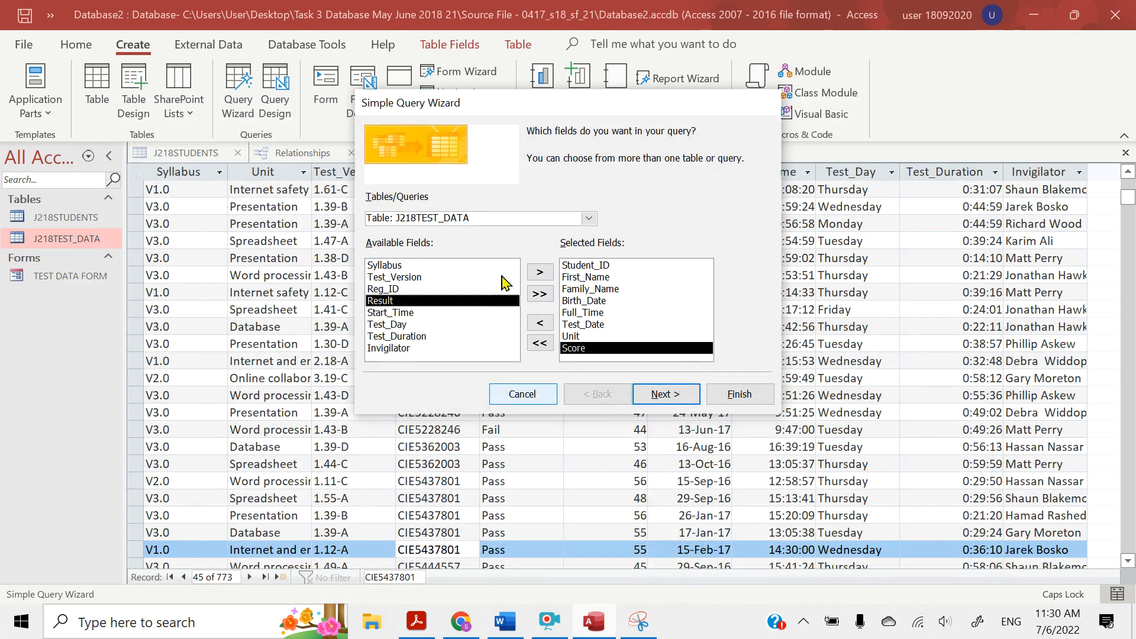
pyautogui.click(537, 273)
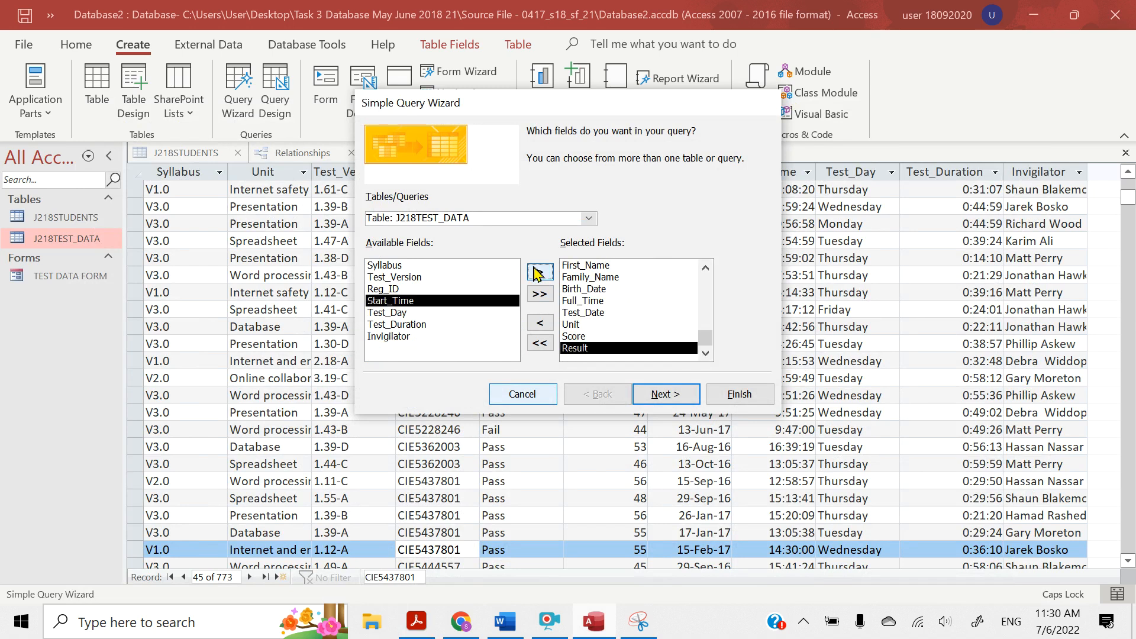
# Switch to the question paper in Acrobat Reader and highlight the new field name %_Mark in question 25's first requirement
pyautogui.click(417, 618)
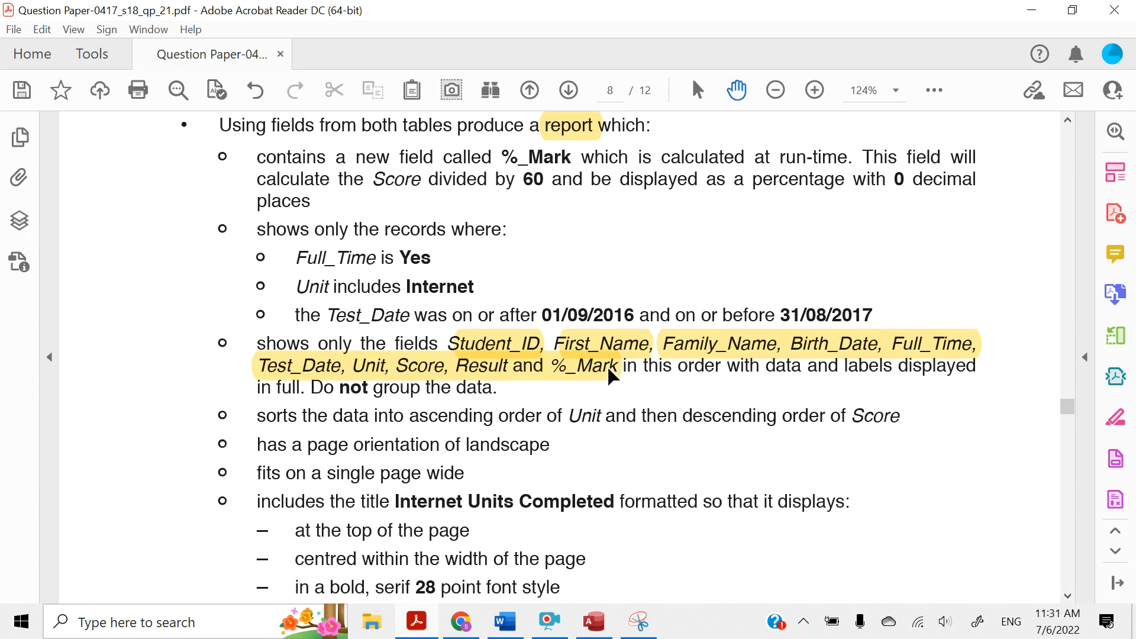
pyautogui.moveTo(502, 156); pyautogui.dragTo(572, 159)
pyautogui.click(586, 195)
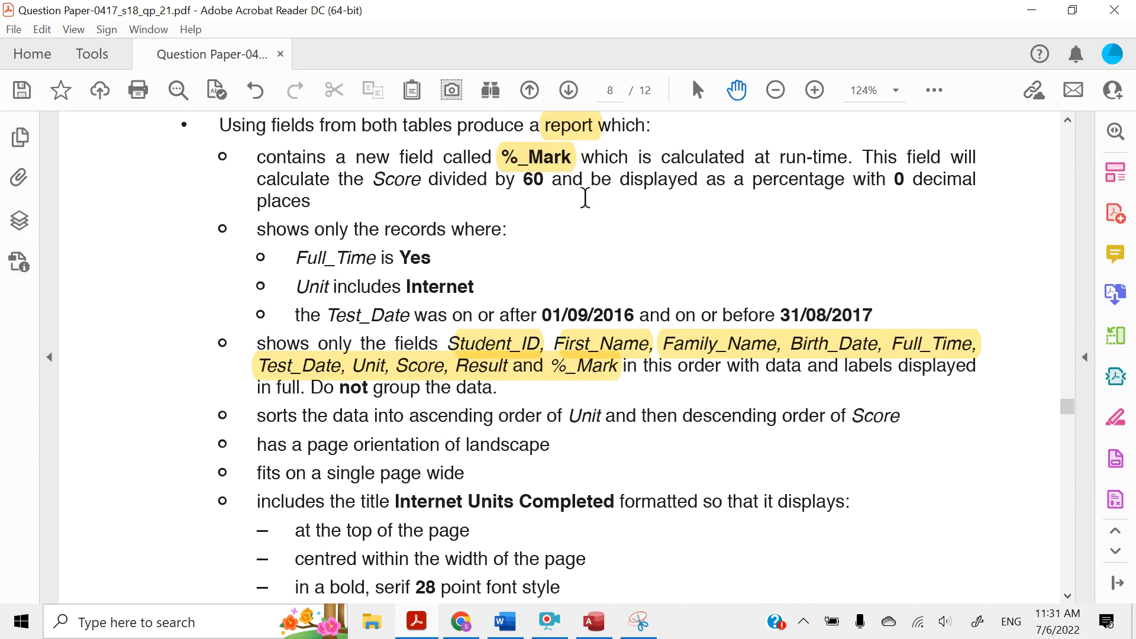
# Return to Access, accept the selected fields and the detail query option, and select the suggested query title for replacement
pyautogui.click(1015, 13)
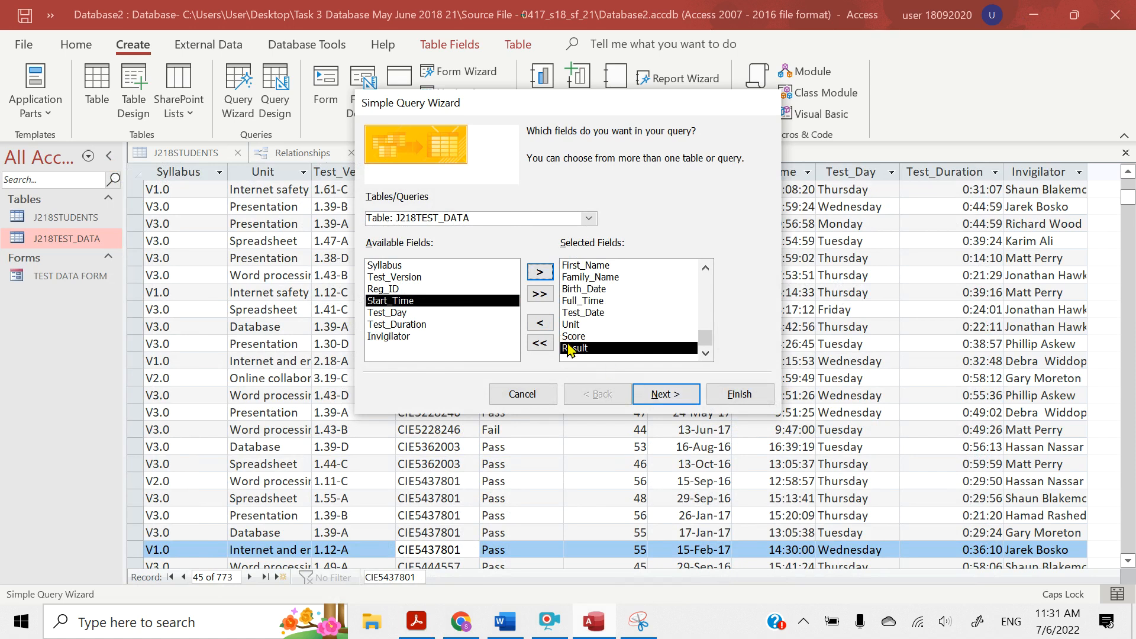
pyautogui.click(655, 396)
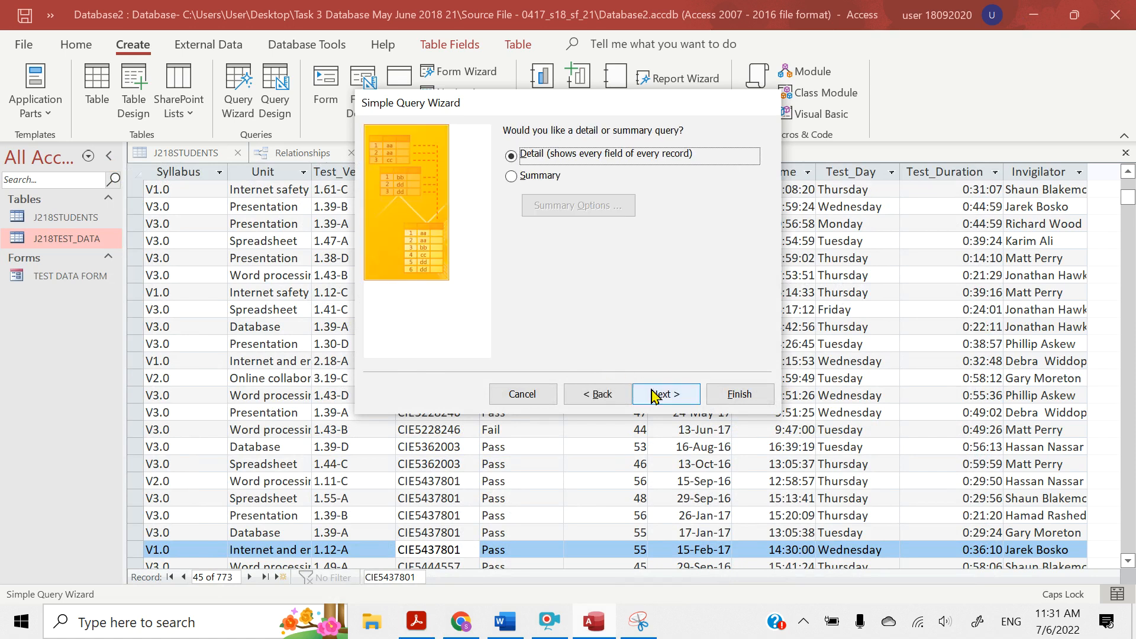
pyautogui.click(655, 396)
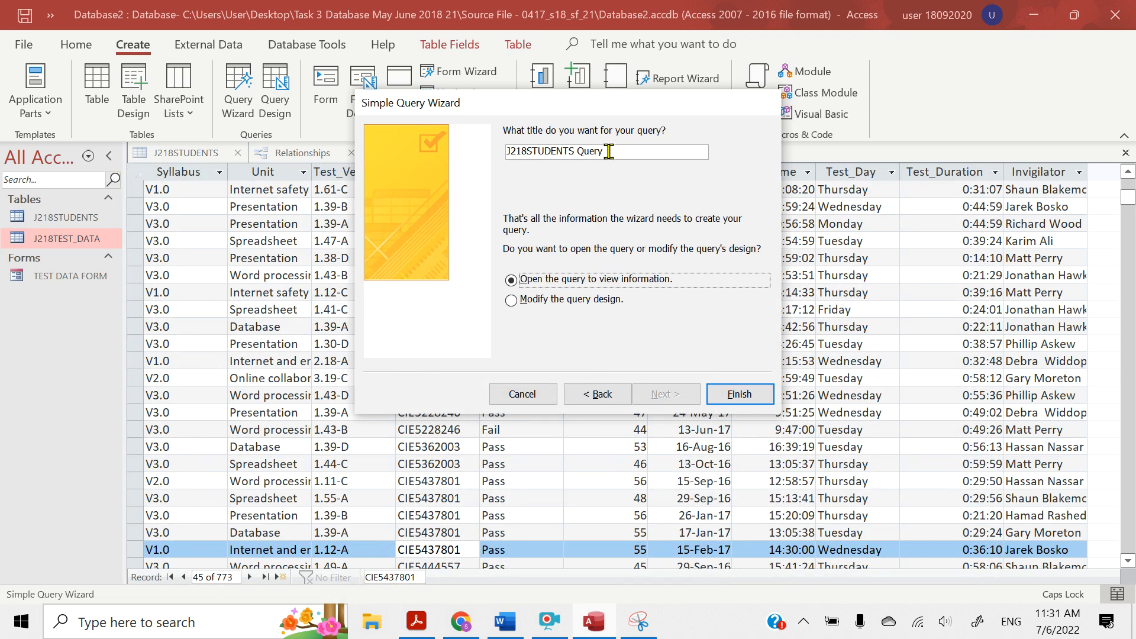
pyautogui.moveTo(609, 152); pyautogui.dragTo(492, 142)
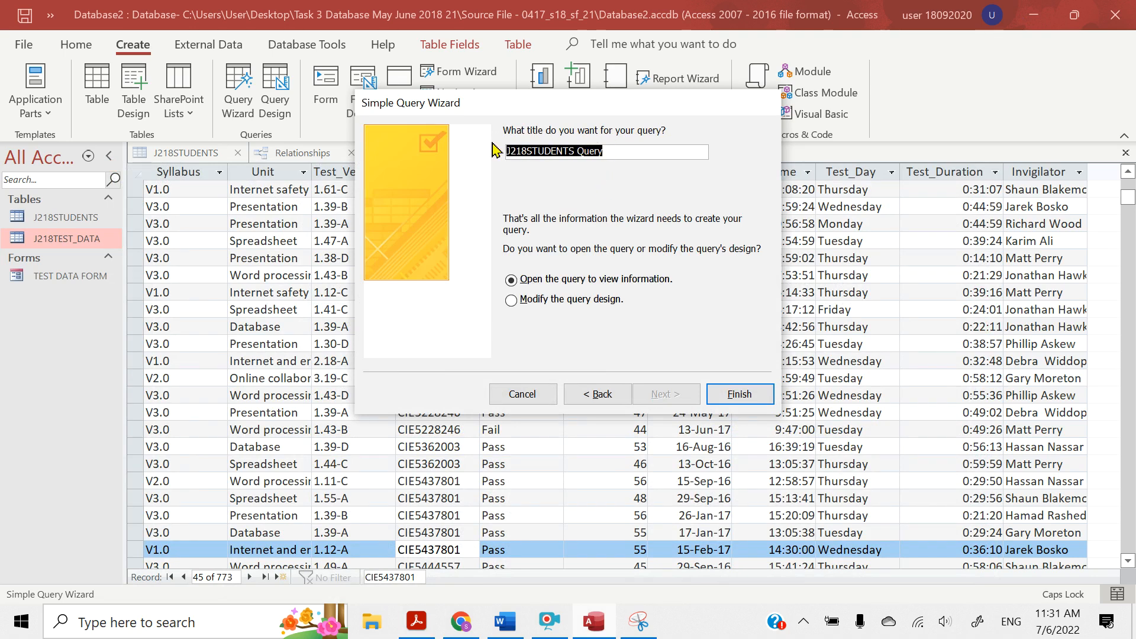
# In the question paper in Acrobat Reader, highlight the report title Internet Units Completed
pyautogui.click(428, 625)
pyautogui.scroll(-4, 412, 429)
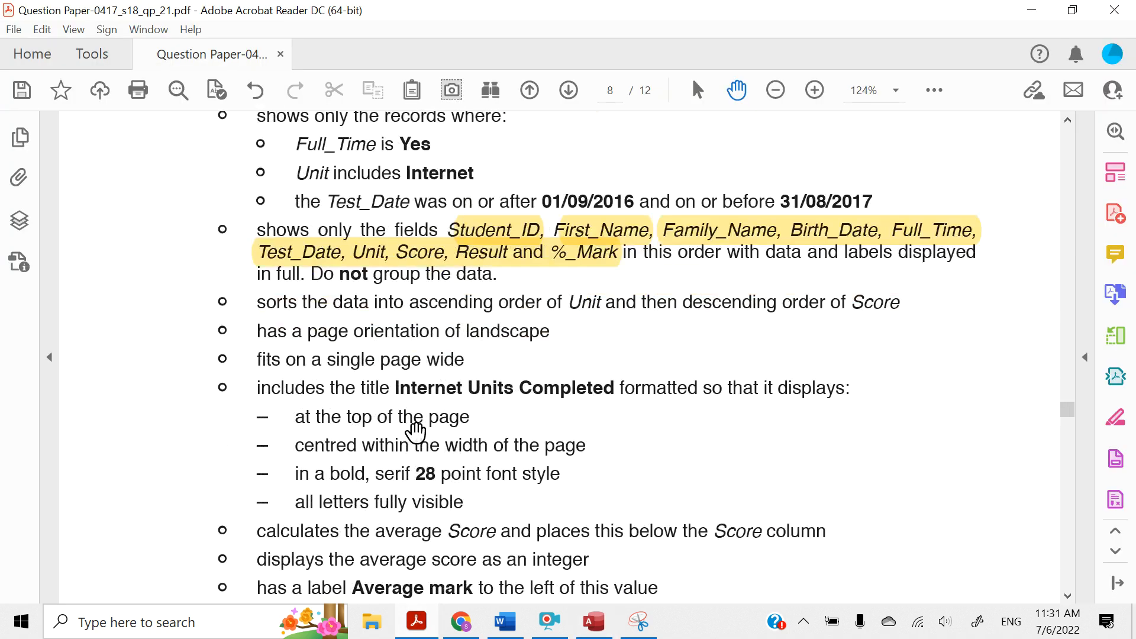
pyautogui.moveTo(393, 388); pyautogui.dragTo(567, 389)
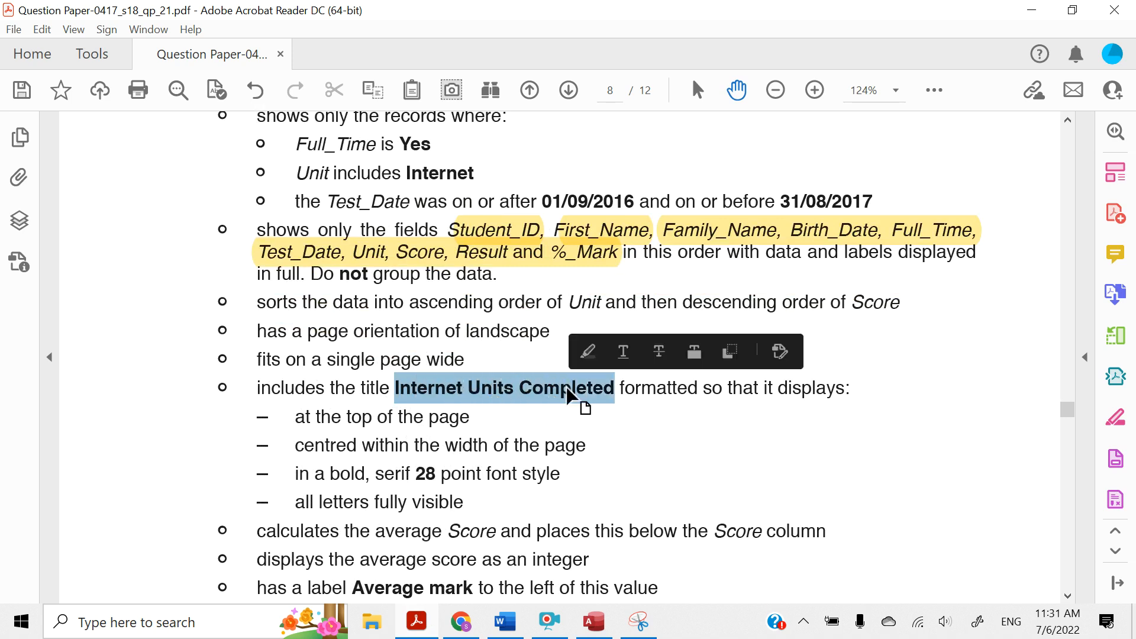
pyautogui.click(586, 353)
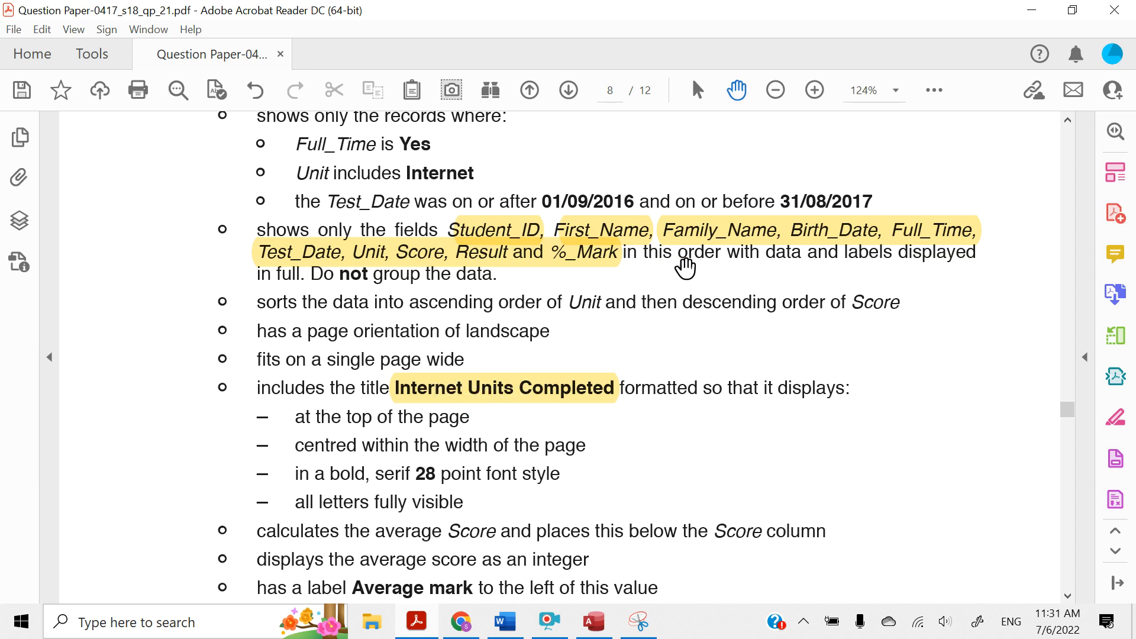
# Return to Access, title the query Internet Units Completed and finish the wizard with the query opened for viewing
pyautogui.click(1021, 16)
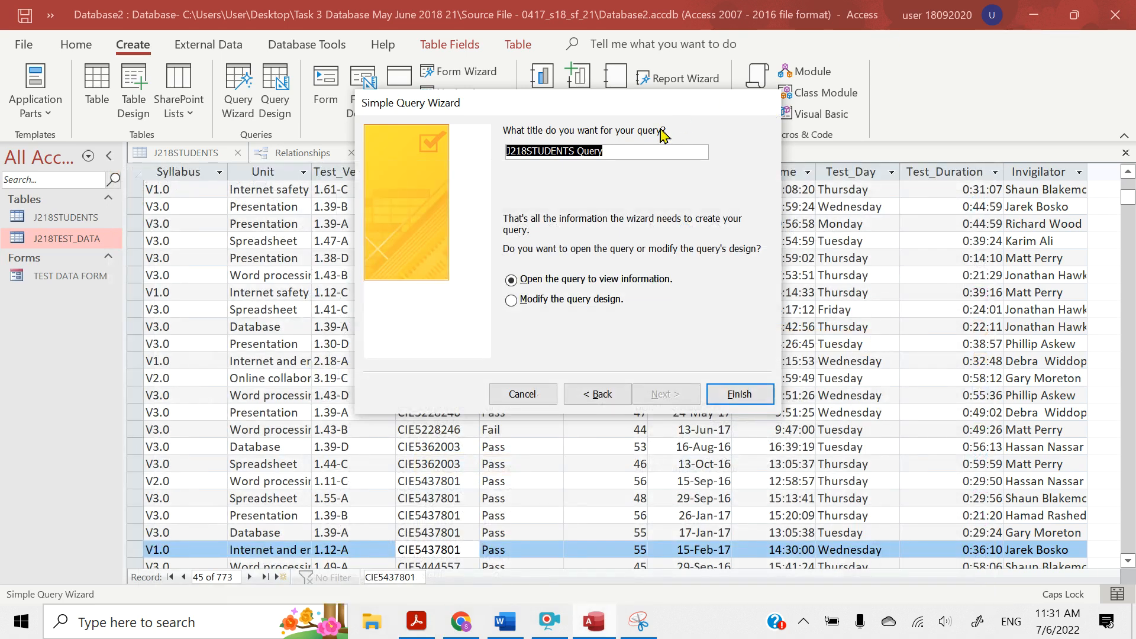
pyautogui.press('BackSpace')
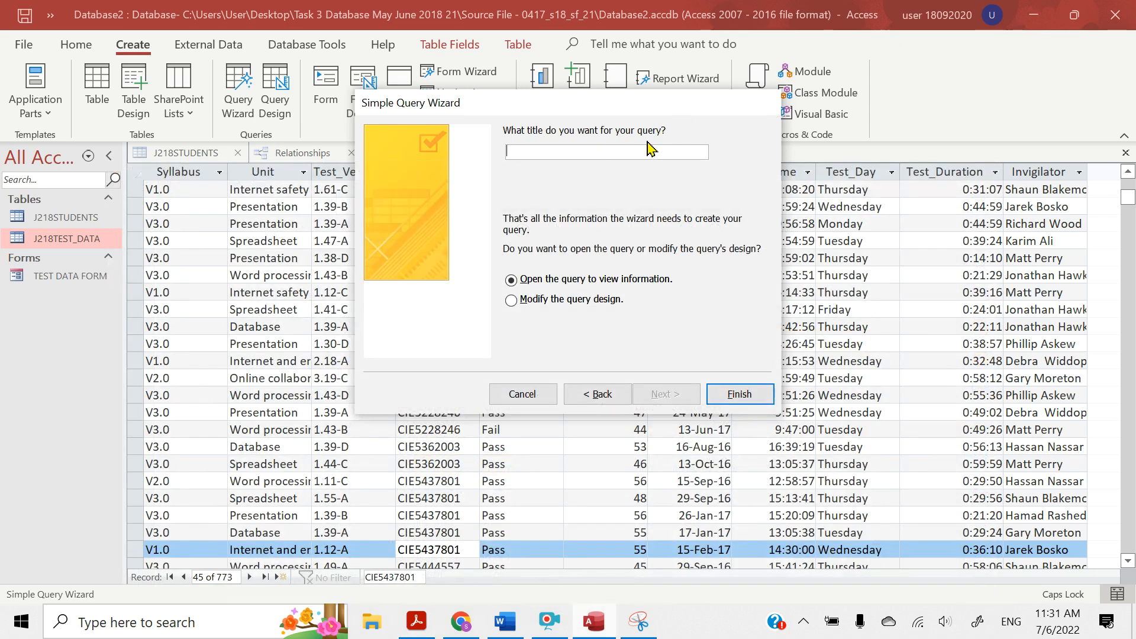
pyautogui.press('capslock')
pyautogui.write('Internet Units Completed')
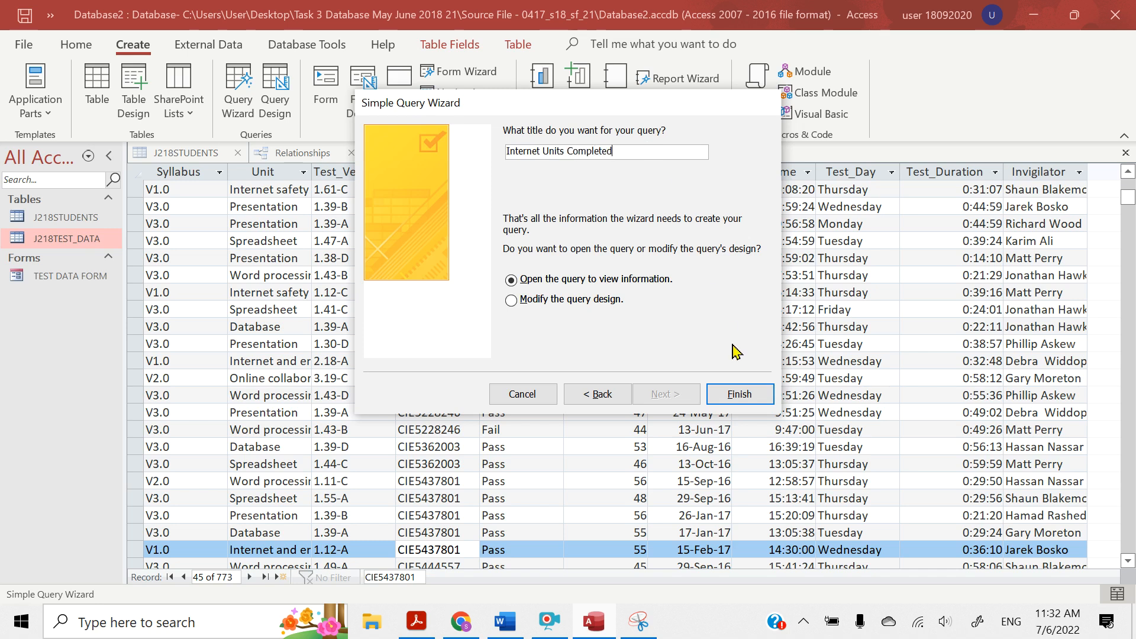
pyautogui.click(732, 399)
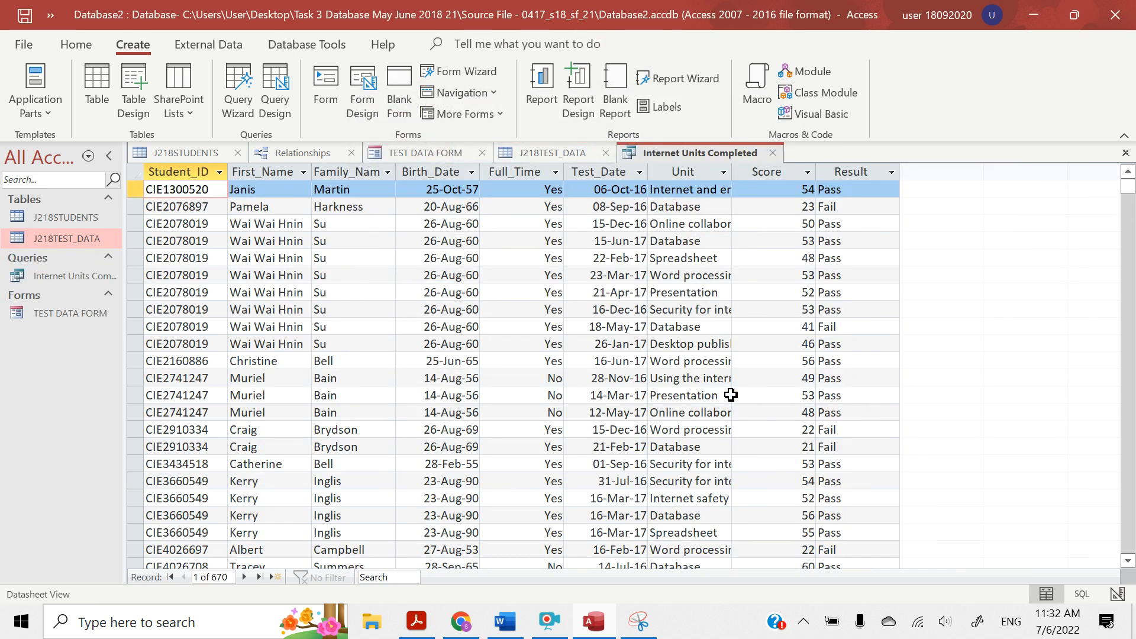
# Switch to Acrobat Reader and highlight note 2 above question 25 about filtering with the criteria row in Design View
pyautogui.click(418, 628)
pyautogui.scroll(5, 580, 320)
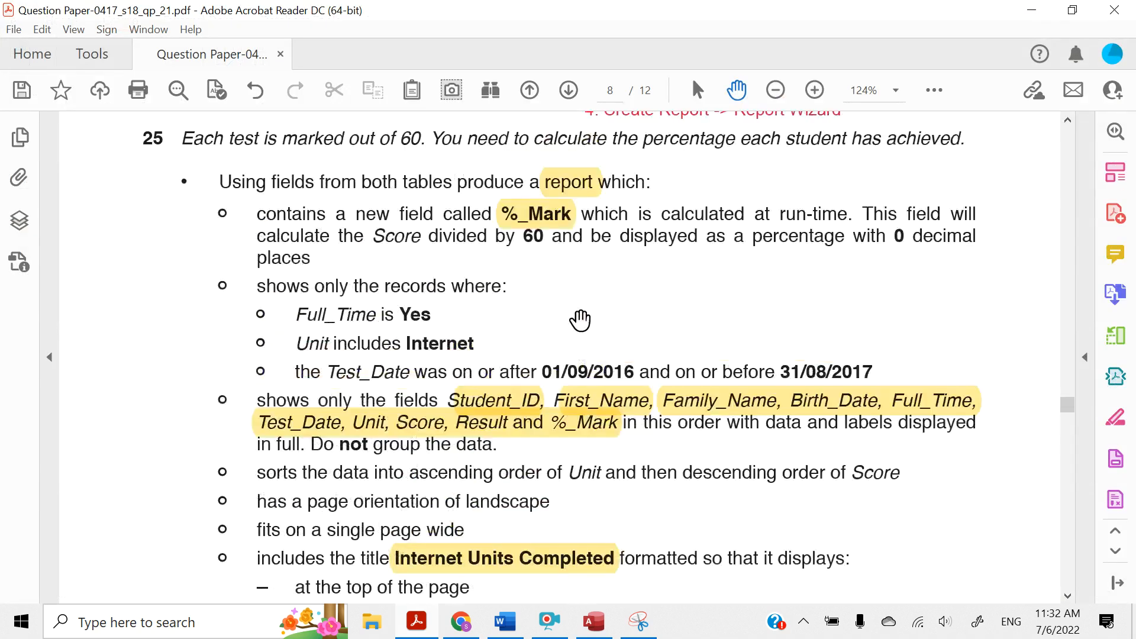
pyautogui.scroll(3, 580, 320)
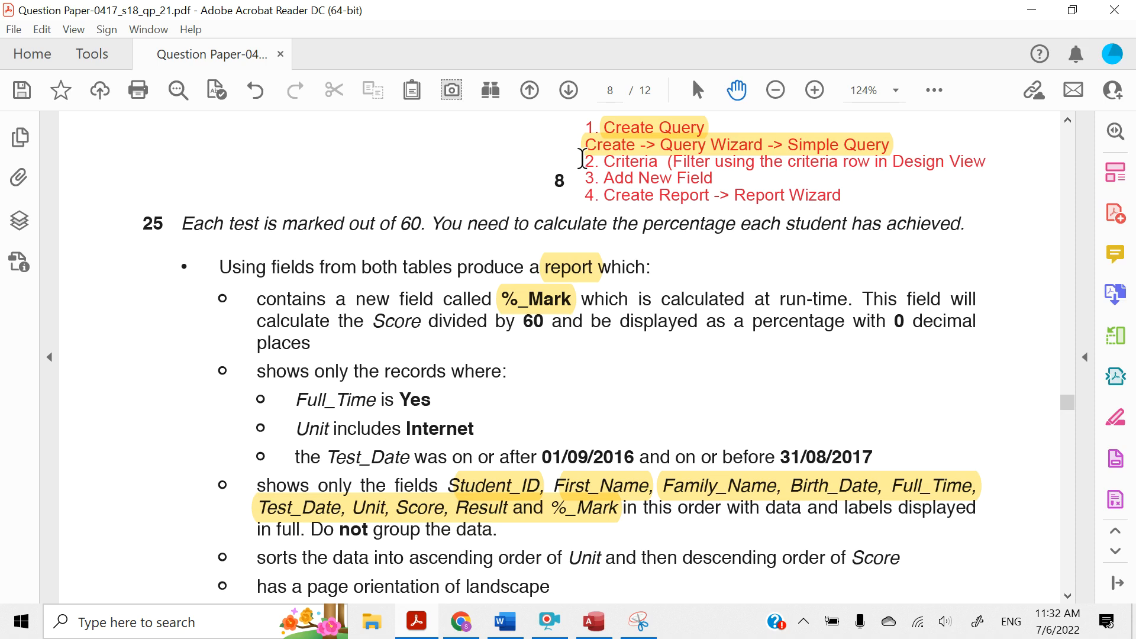
pyautogui.moveTo(585, 160); pyautogui.dragTo(983, 169)
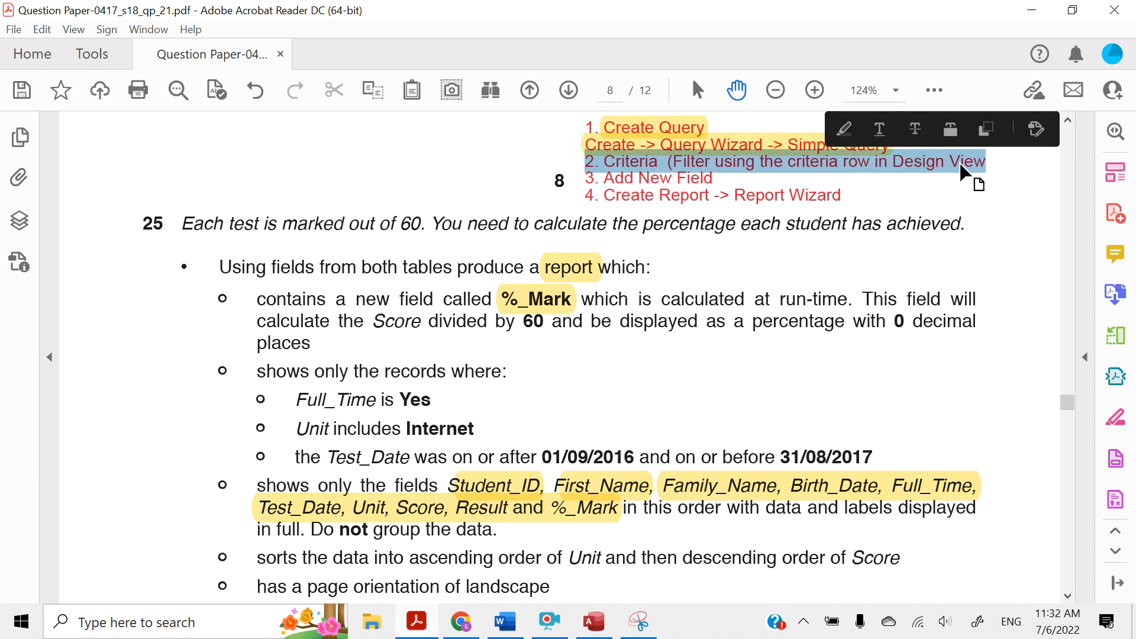
pyautogui.click(837, 136)
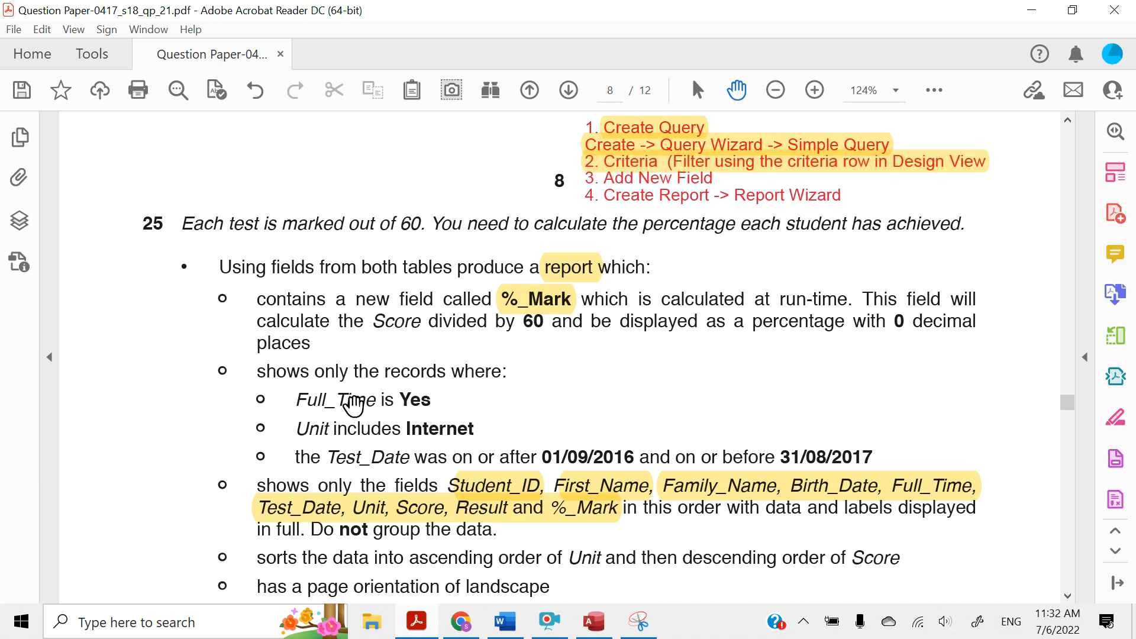
# Compare question 25's record criteria in Acrobat Reader with the Internet Units Completed query's datasheet in Access
pyautogui.scroll(-4, 355, 403)
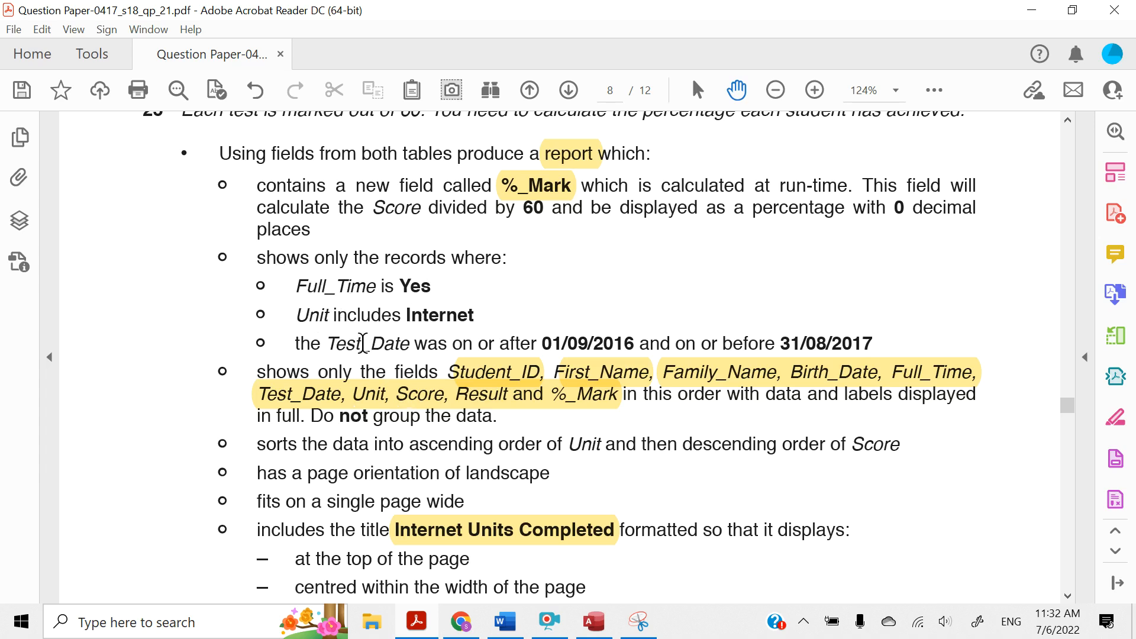
pyautogui.click(594, 621)
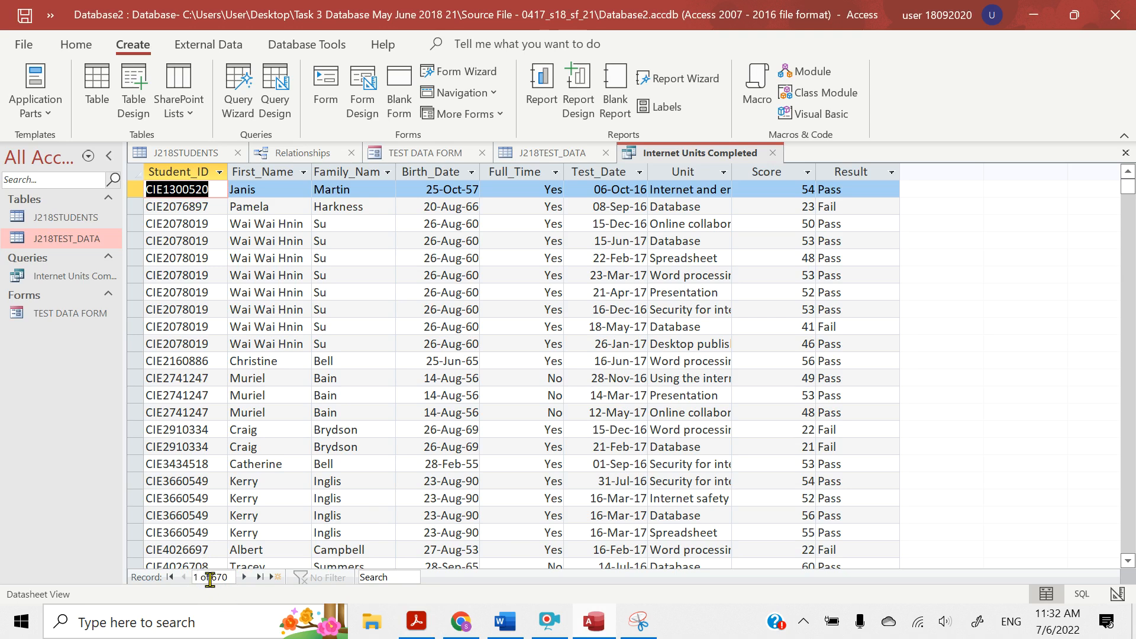
pyautogui.moveTo(463, 635)
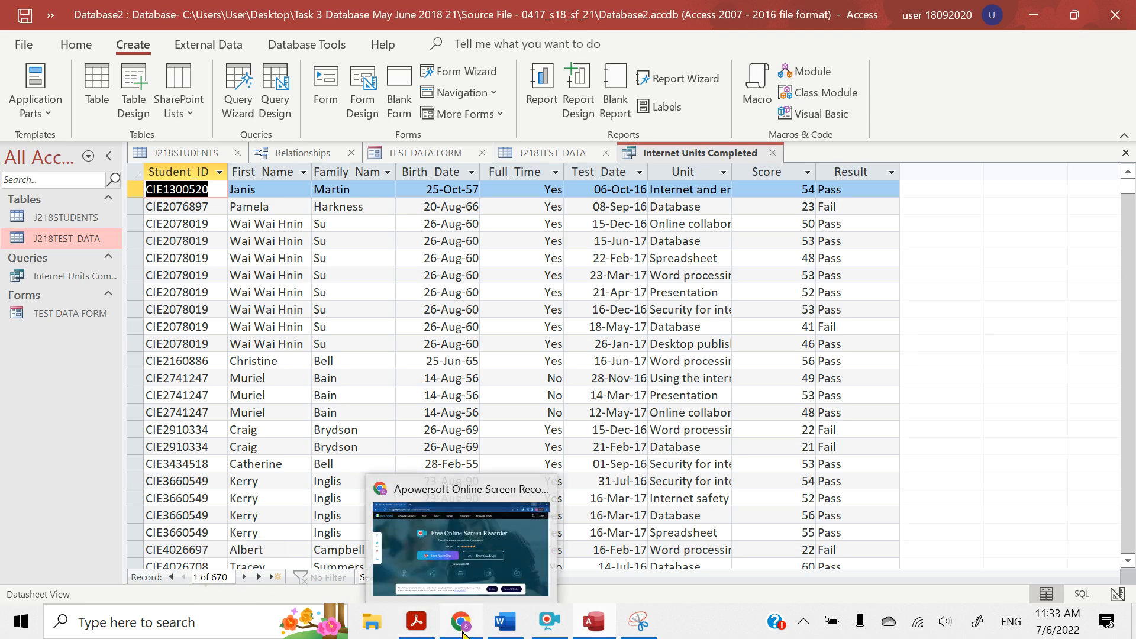
pyautogui.click(414, 628)
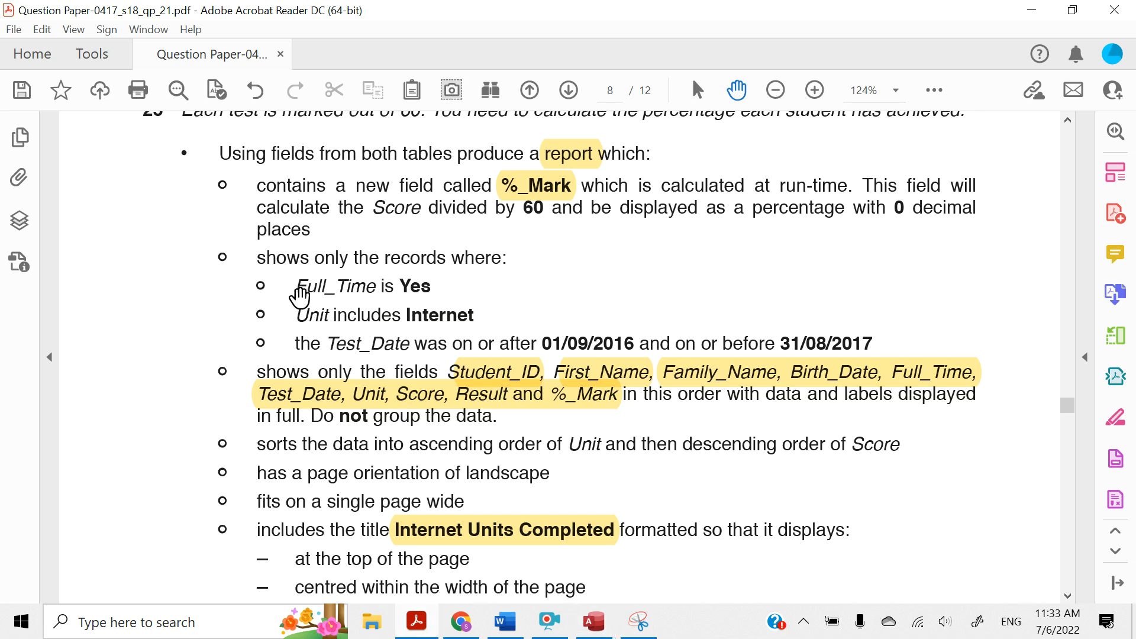
# Highlight the Full_Time is Yes criterion in question 25 and return to Access
pyautogui.moveTo(296, 289); pyautogui.dragTo(432, 287)
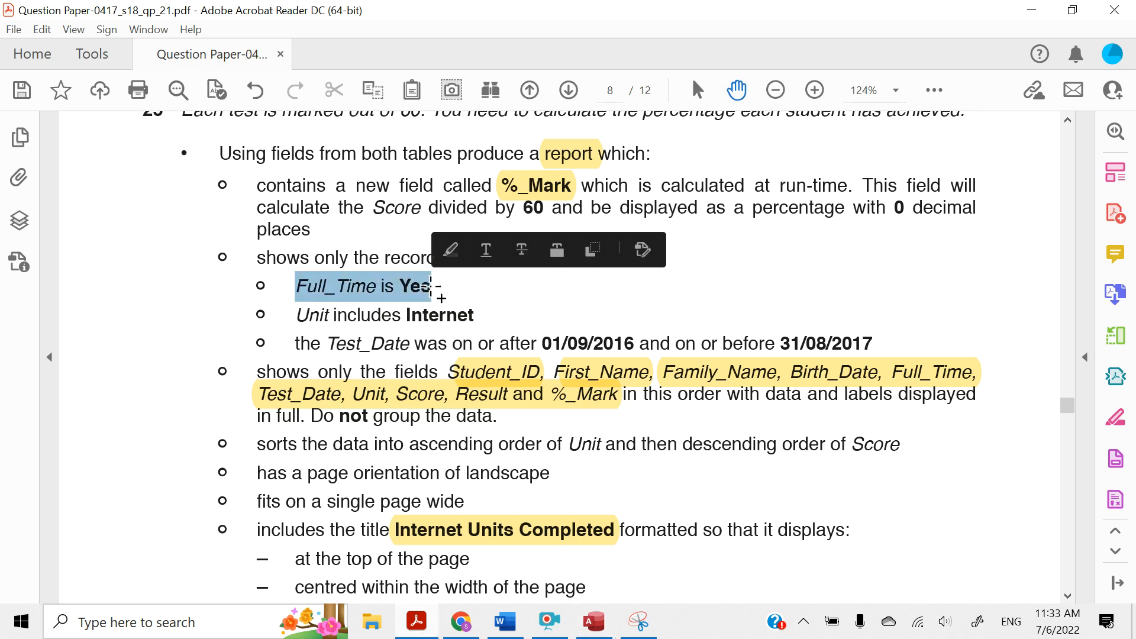
pyautogui.click(447, 256)
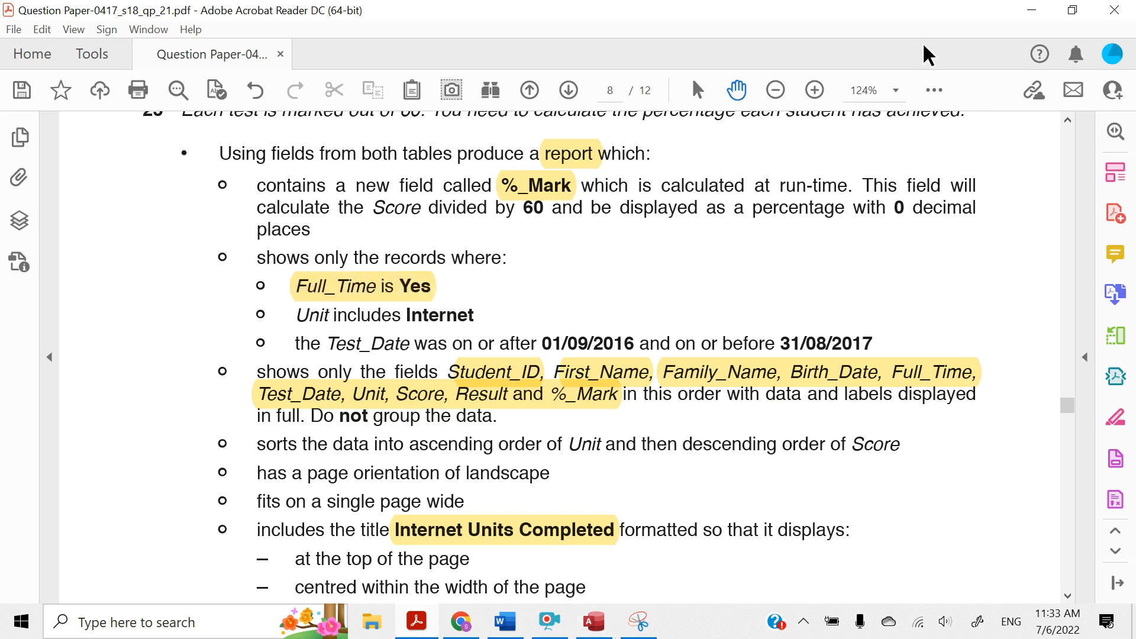
pyautogui.click(1030, 10)
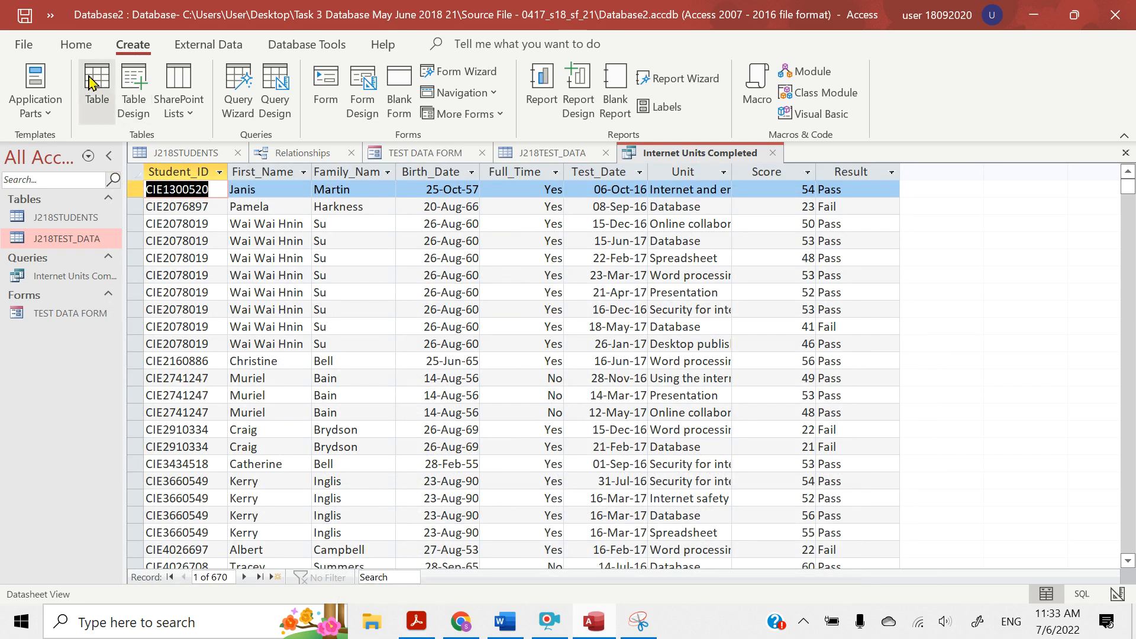
# Switch the Internet Units Completed query to Design View, set the Full_Time criteria to Yes and run the query
pyautogui.click(73, 48)
pyautogui.click(25, 111)
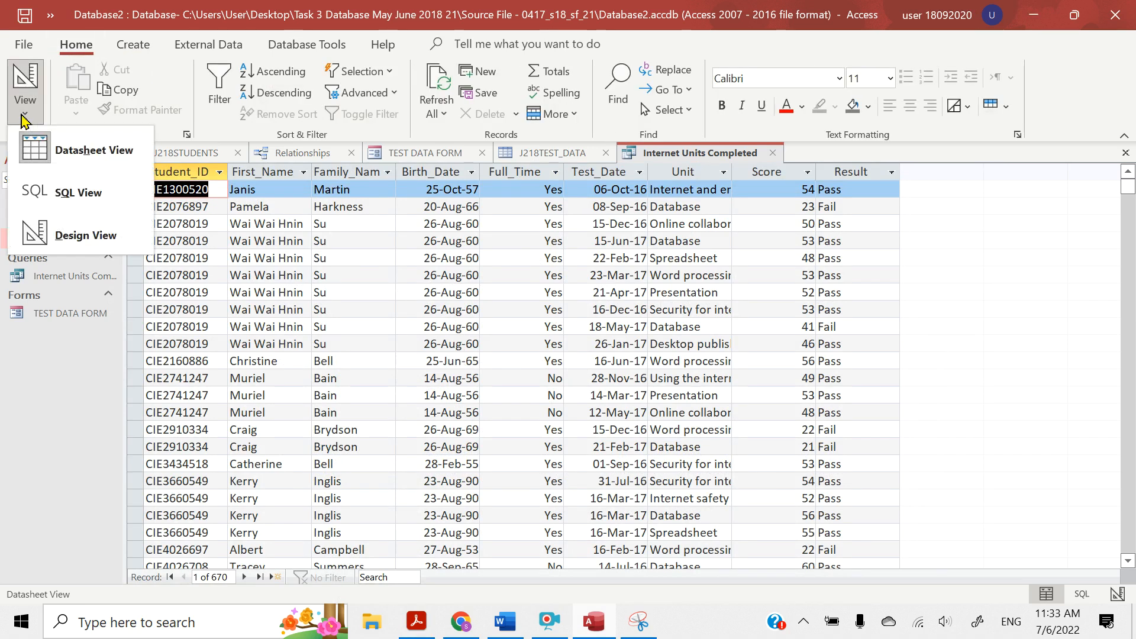
pyautogui.click(43, 228)
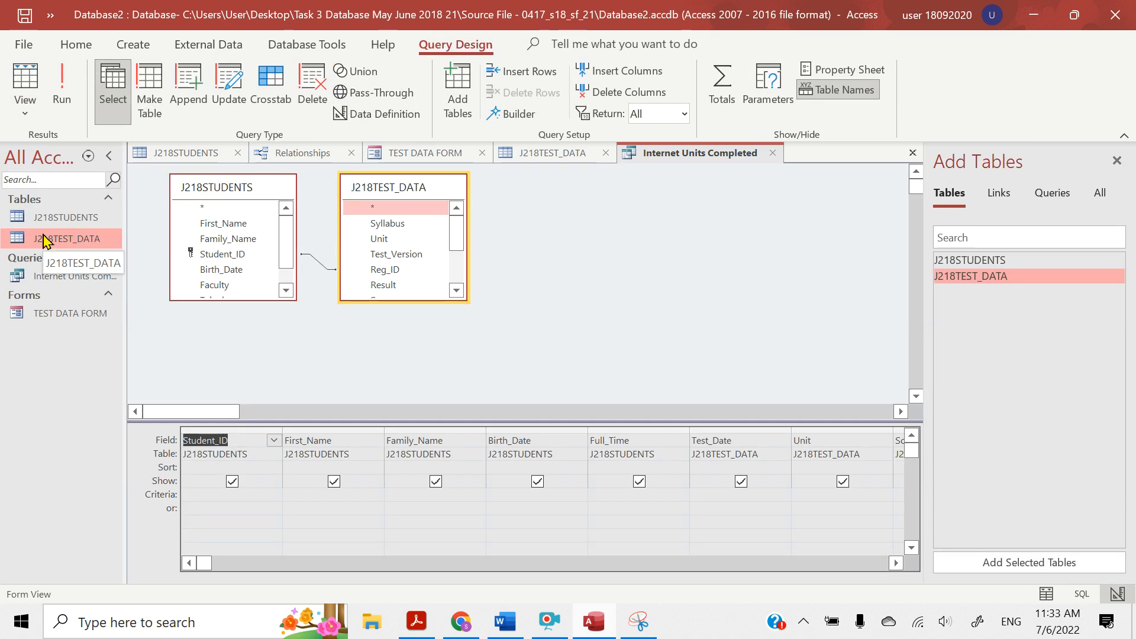
pyautogui.click(600, 497)
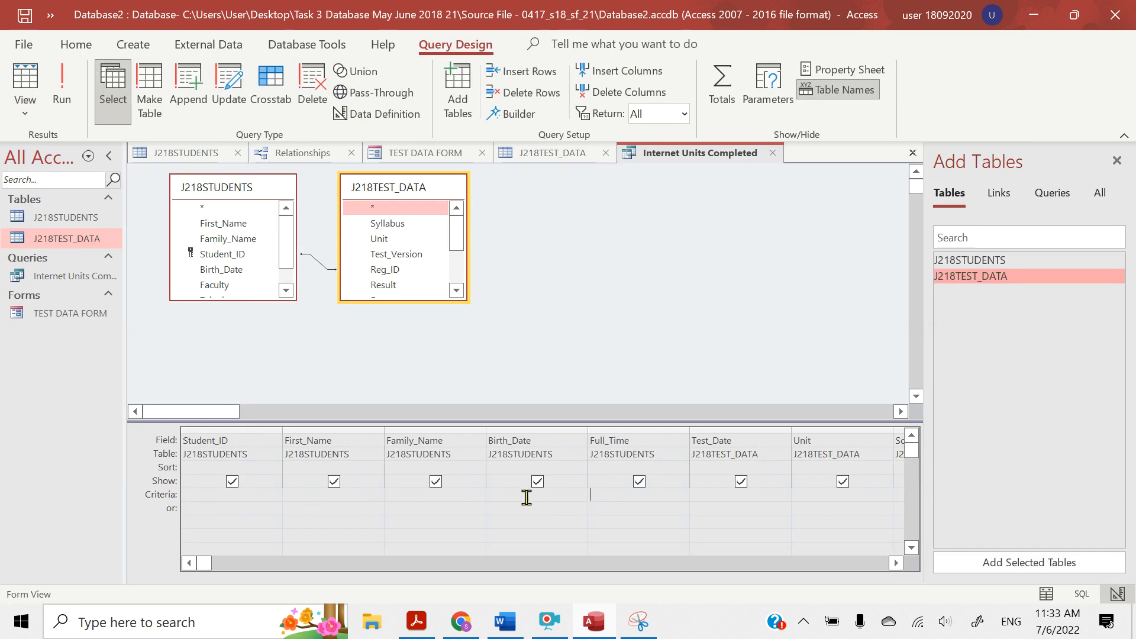
pyautogui.write('Yes')
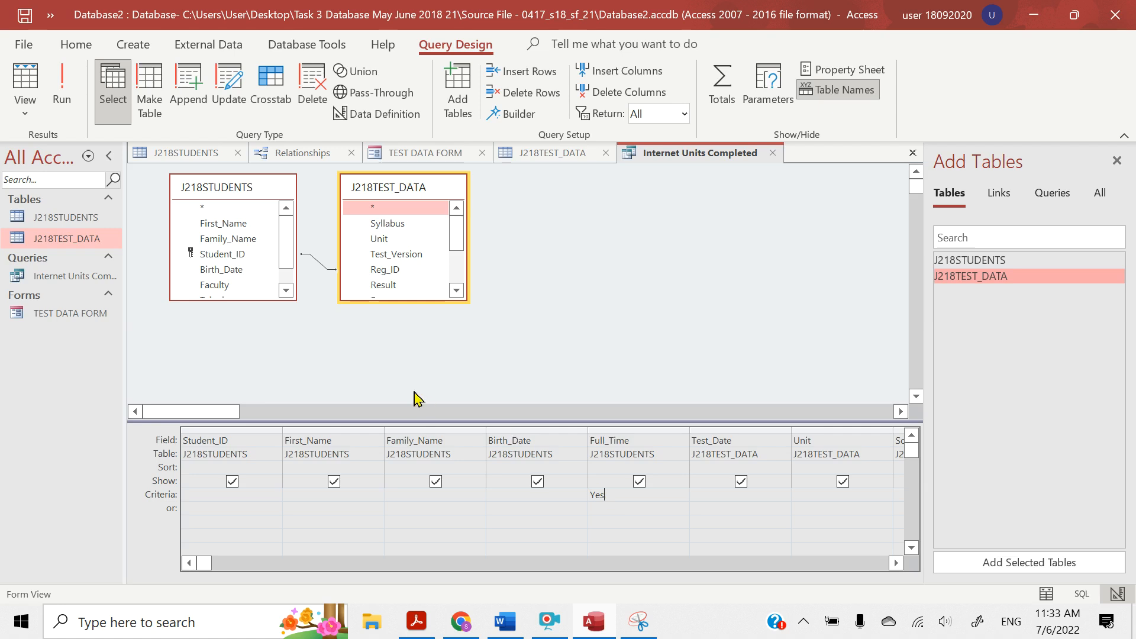
pyautogui.click(63, 101)
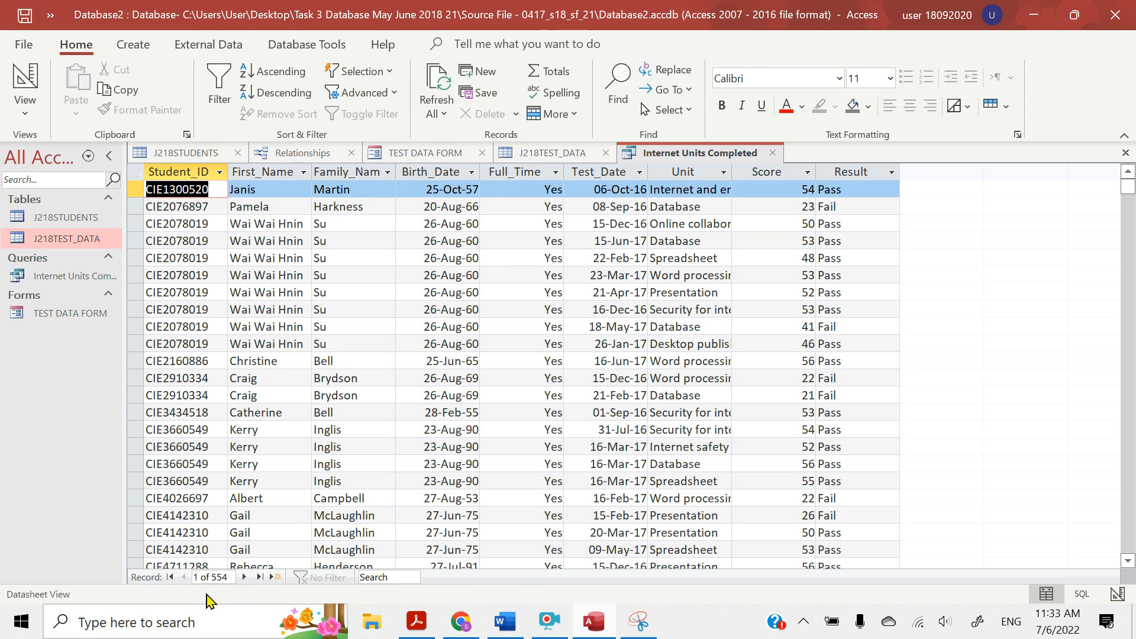
pyautogui.click(424, 621)
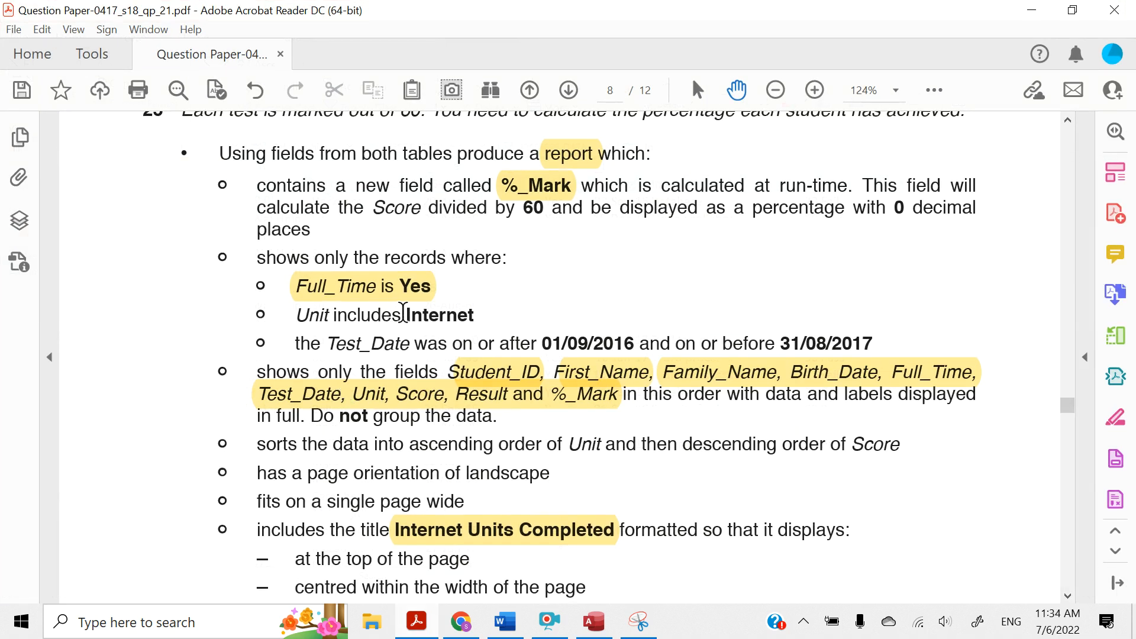
pyautogui.moveTo(403, 312); pyautogui.dragTo(473, 314)
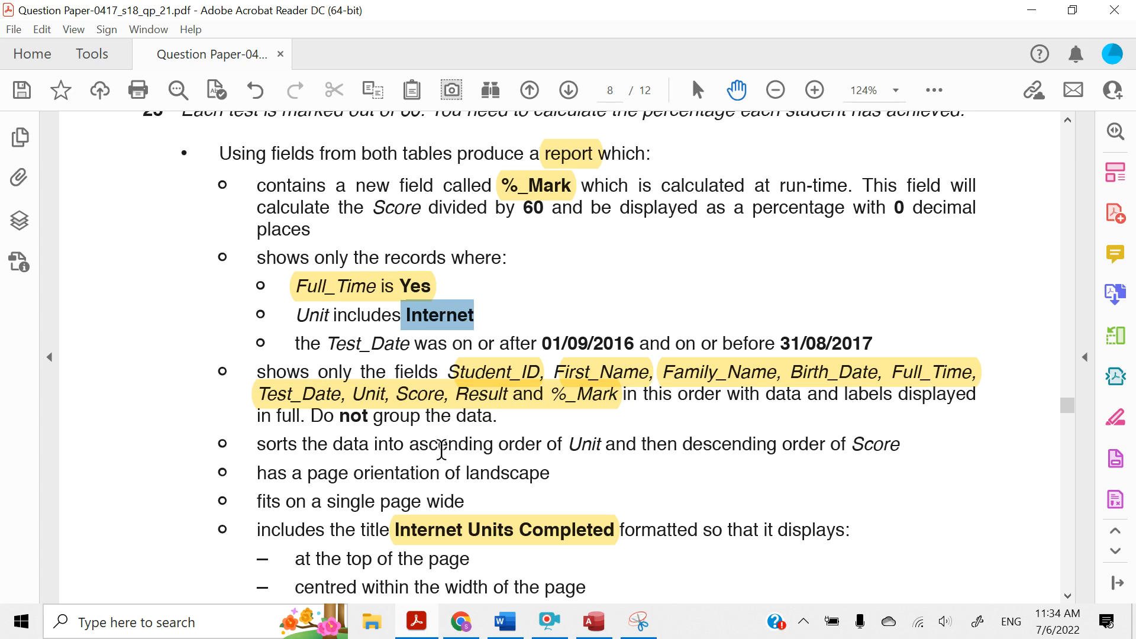
pyautogui.click(364, 636)
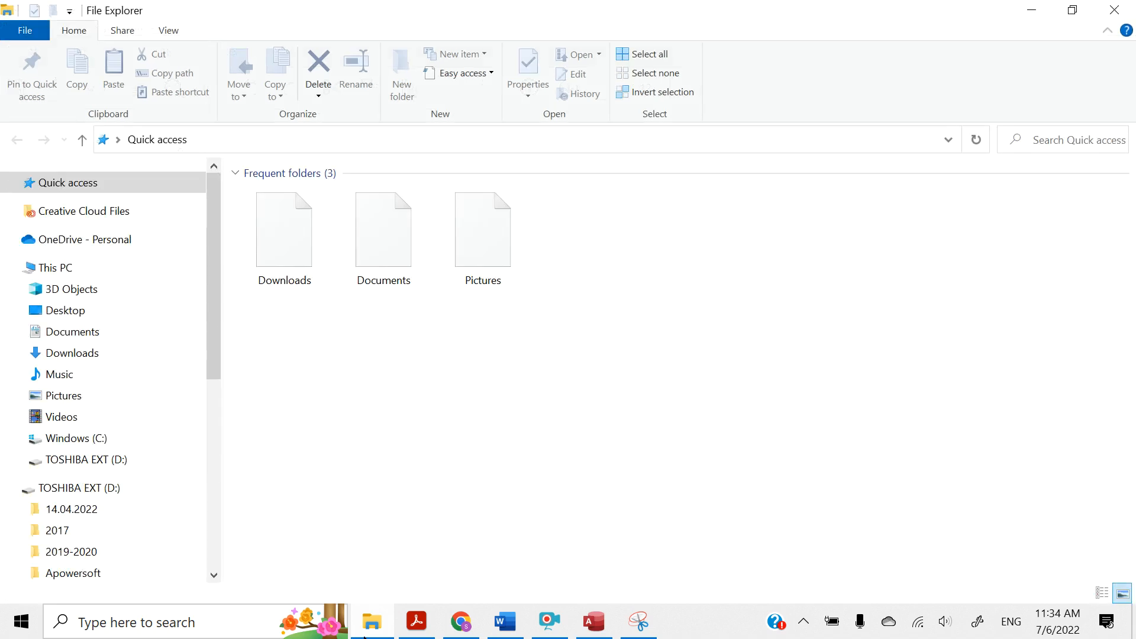
pyautogui.click(550, 625)
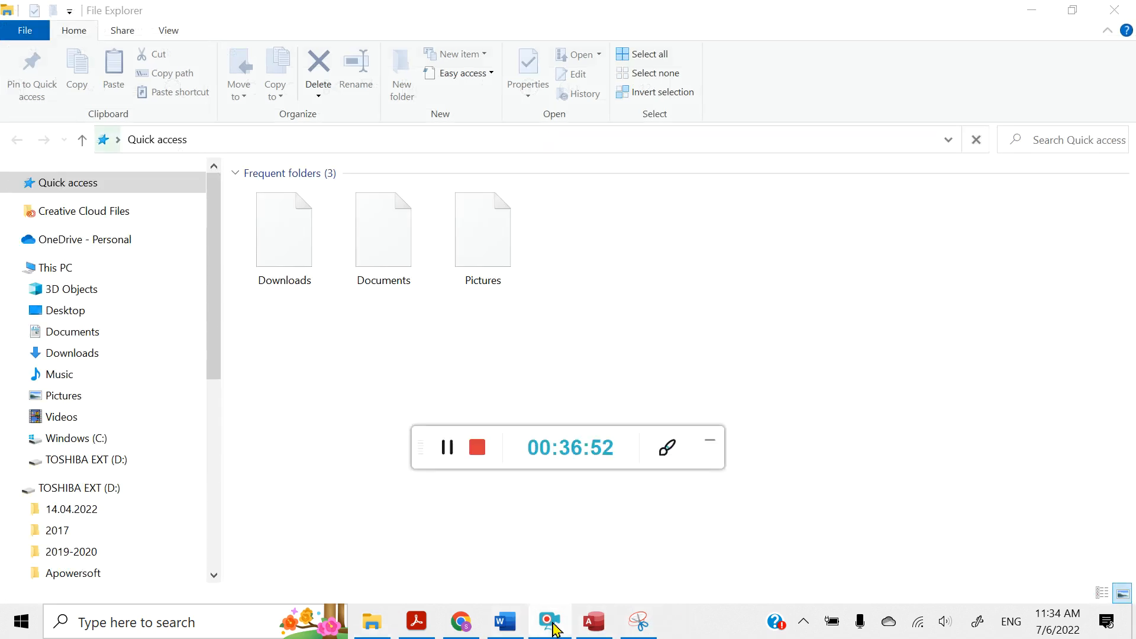
pyautogui.click(442, 449)
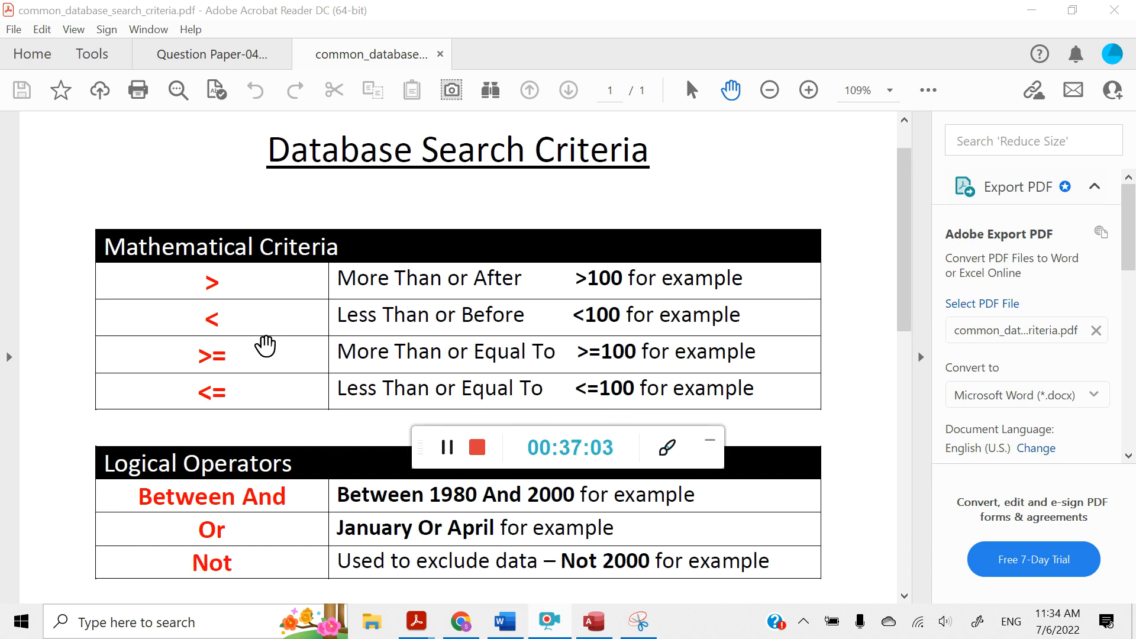
# Read through the Database Search Criteria reference sheet, covering the mathematical, logical, Like, Null and character-count criteria
pyautogui.scroll(-1, 265, 346)
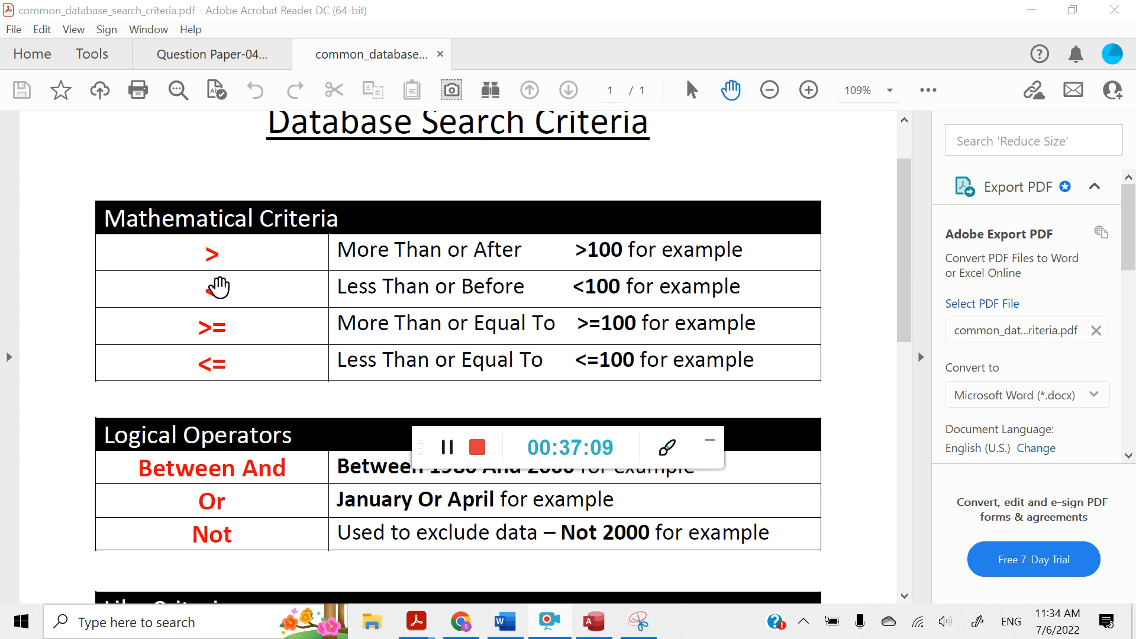
pyautogui.scroll(-2, 219, 288)
pyautogui.scroll(-3, 219, 288)
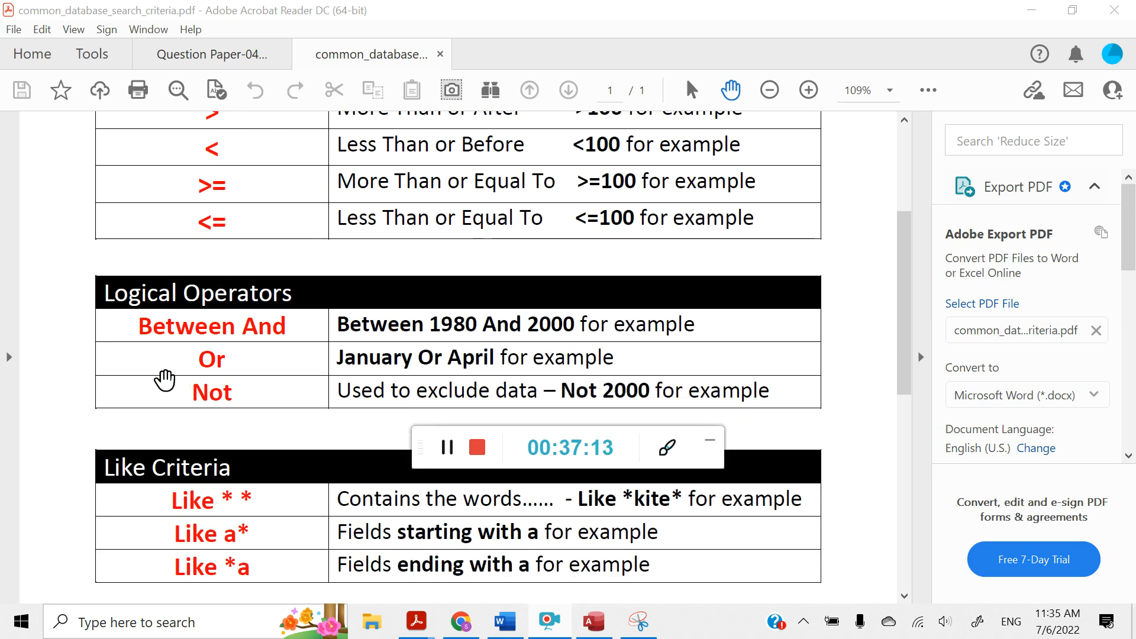
pyautogui.scroll(-4, 220, 335)
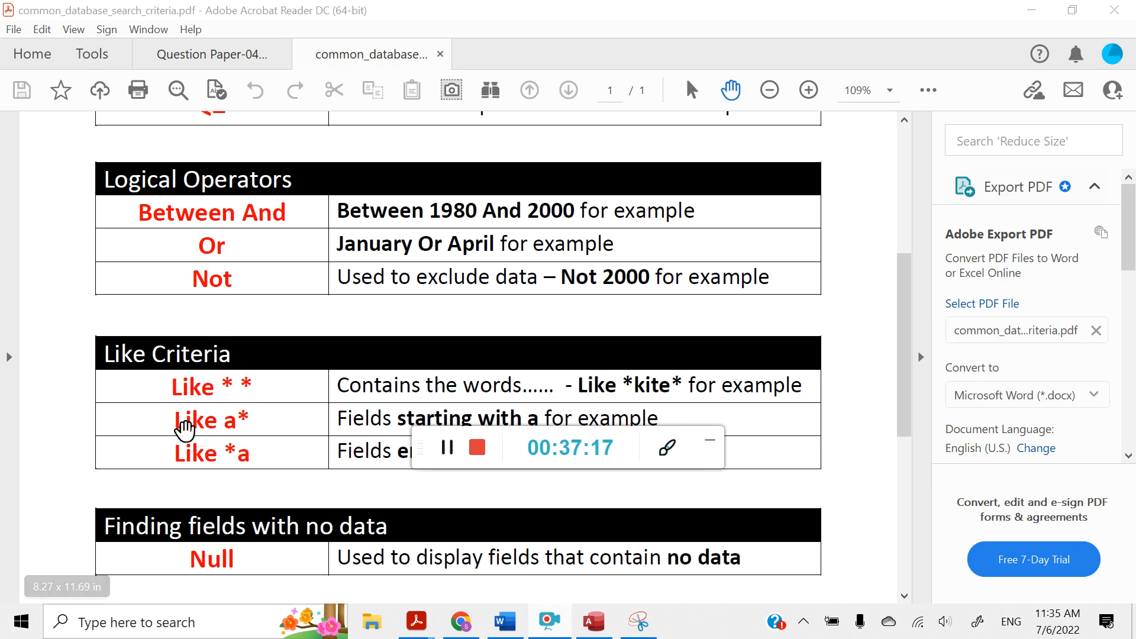
pyautogui.scroll(-1, 185, 429)
pyautogui.scroll(-4, 186, 429)
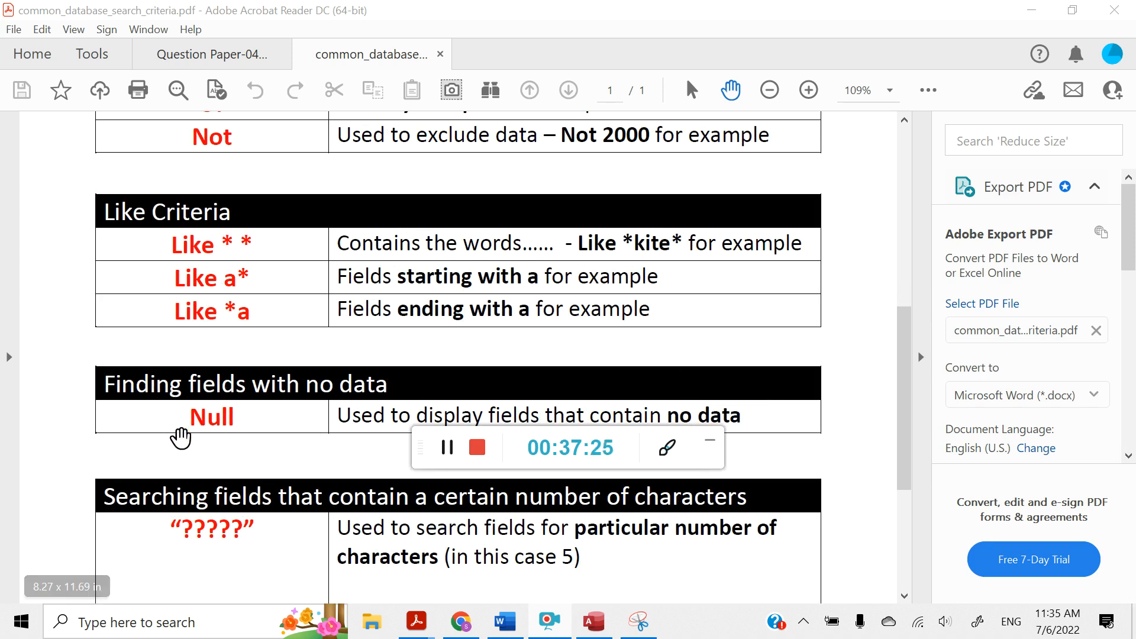
pyautogui.scroll(-3, 201, 409)
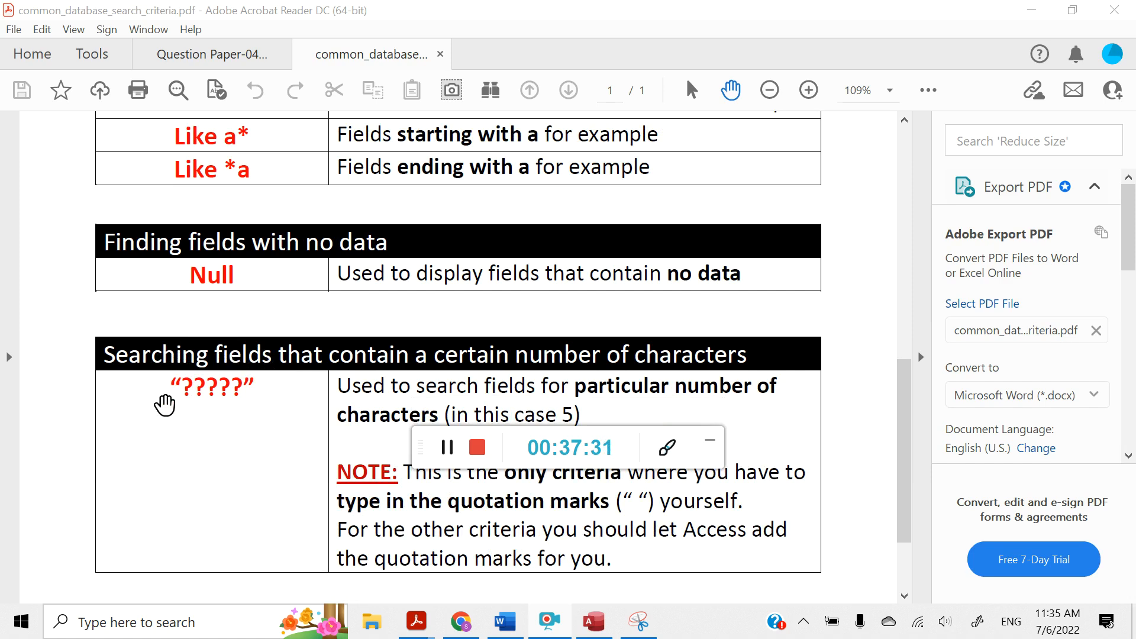
pyautogui.scroll(5, 237, 355)
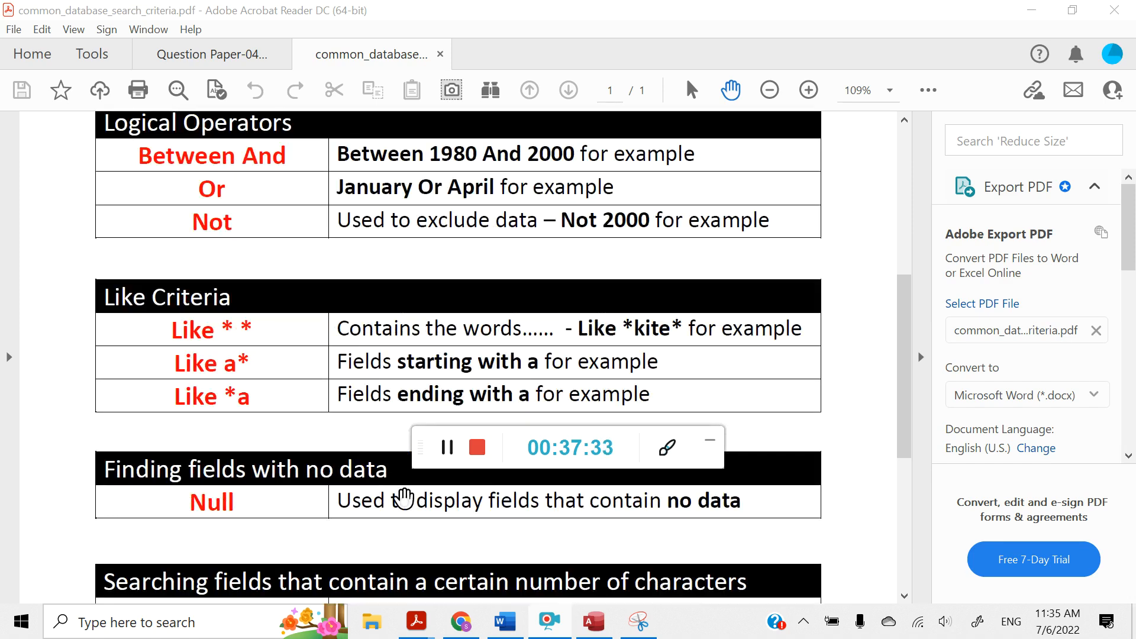
# Switch back to the question paper in Acrobat Reader and highlight Internet and Unit in question 25's Unit criterion
pyautogui.click(592, 630)
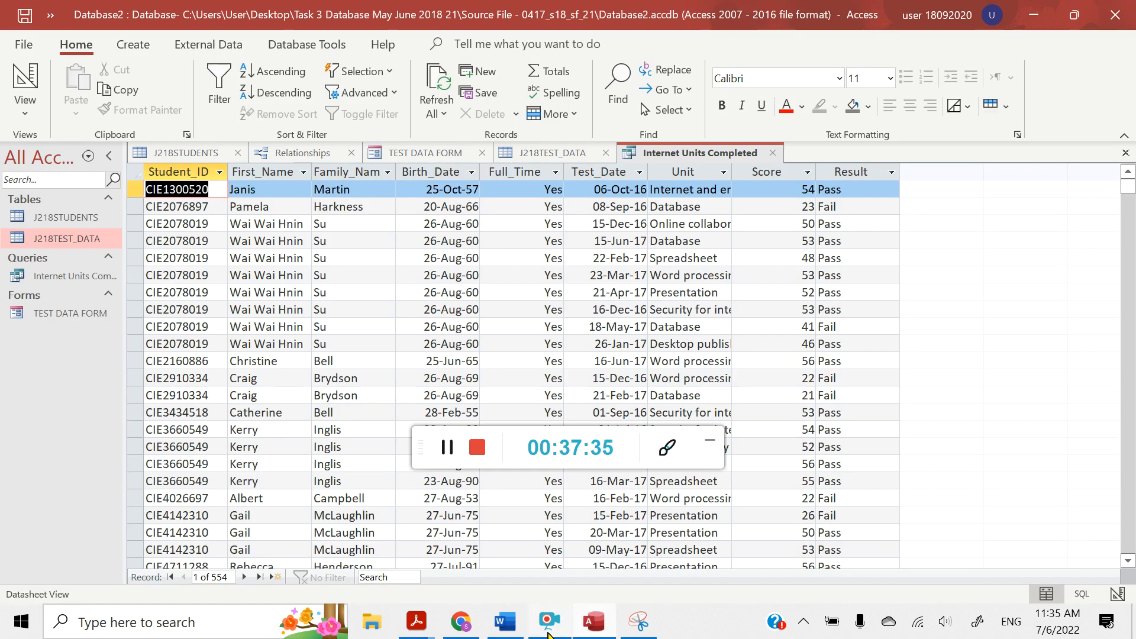
pyautogui.moveTo(422, 632)
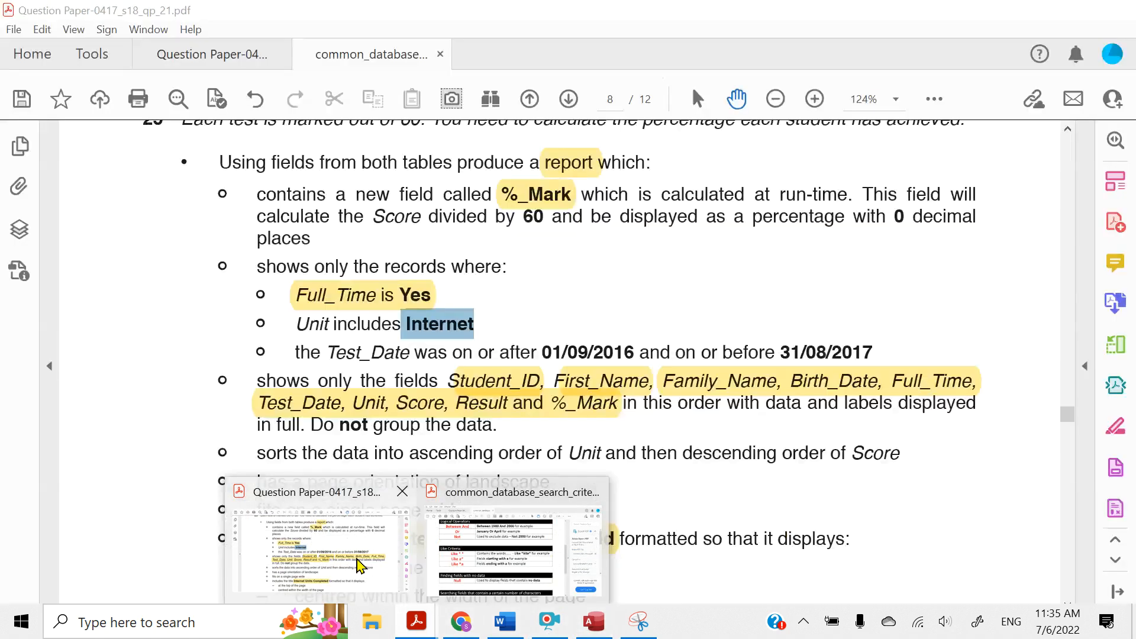
pyautogui.click(343, 544)
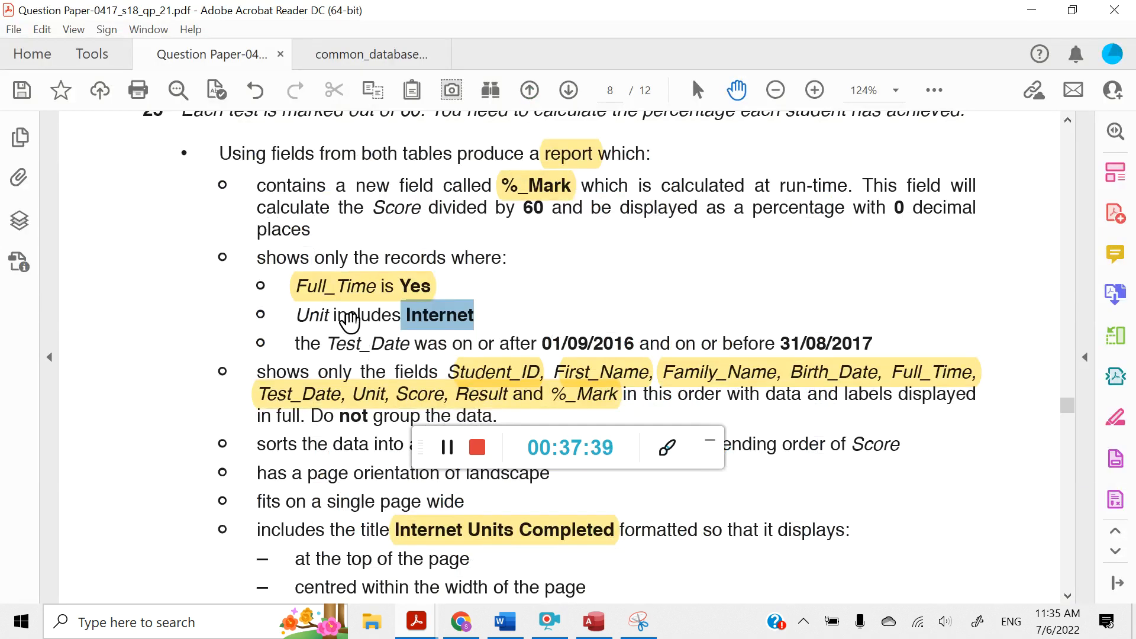
pyautogui.click(349, 319)
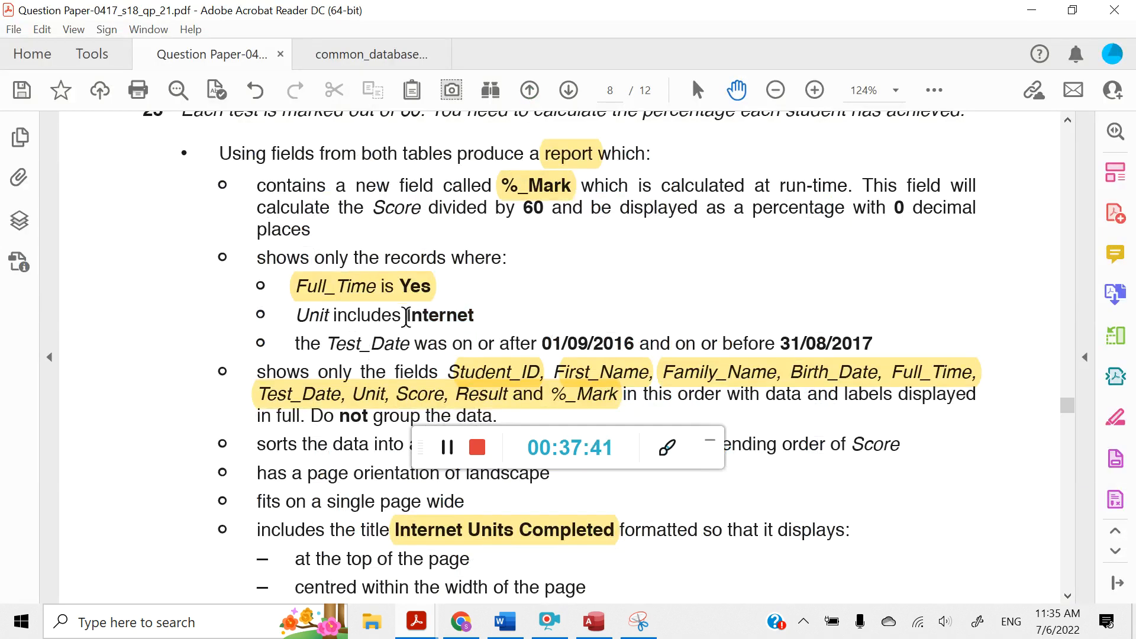
pyautogui.moveTo(406, 316); pyautogui.dragTo(474, 315)
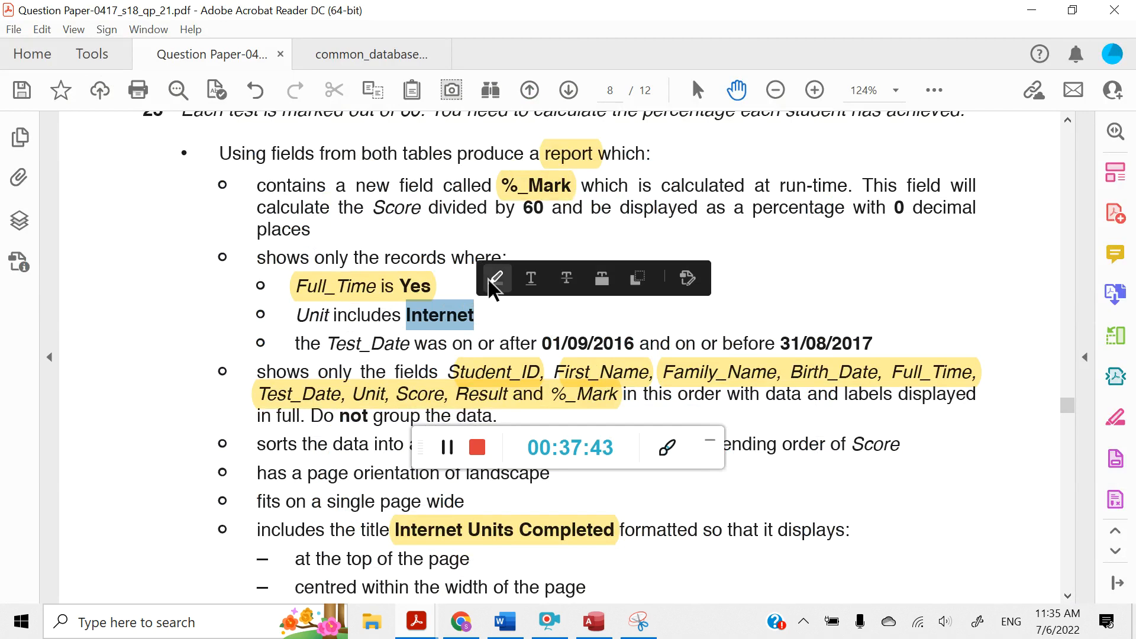
pyautogui.click(491, 285)
pyautogui.moveTo(296, 314); pyautogui.dragTo(332, 315)
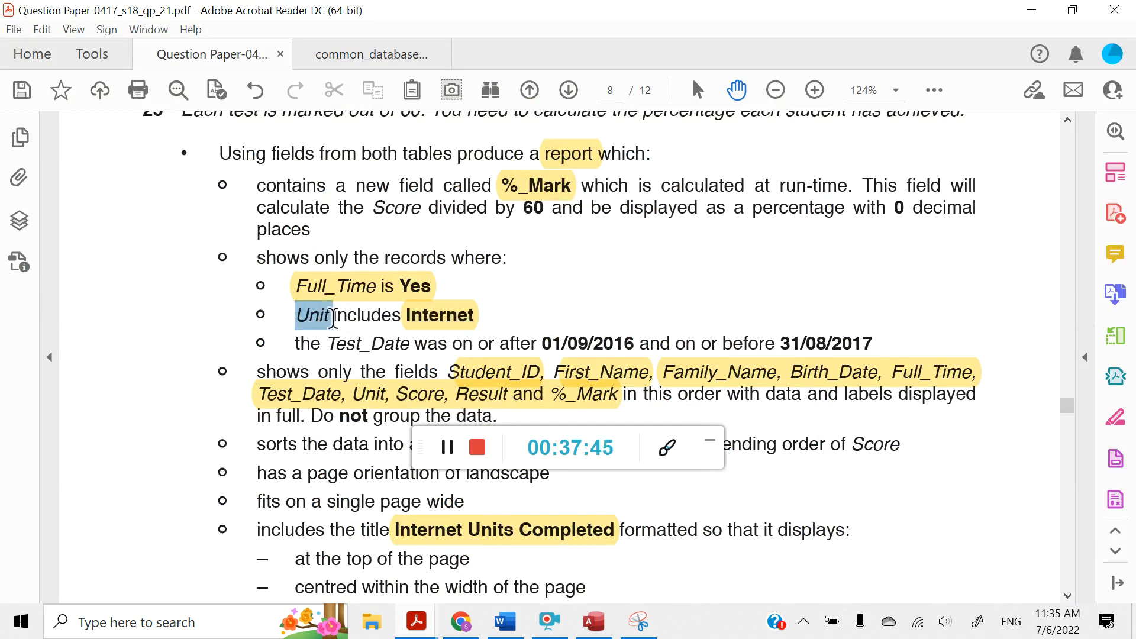
pyautogui.click(351, 283)
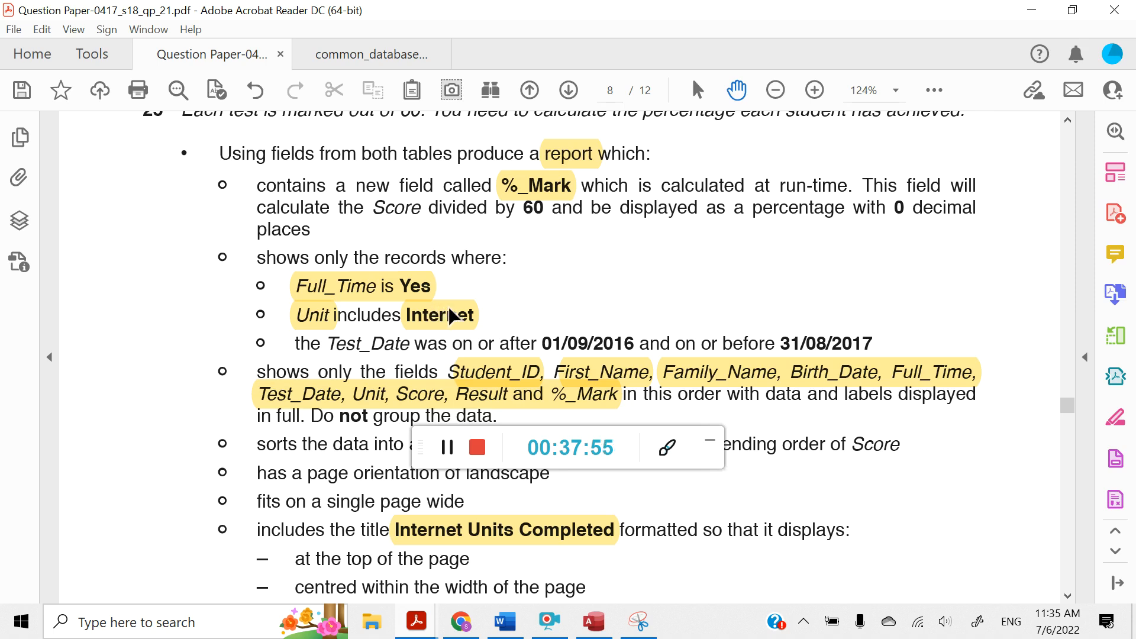
# In common_database_search_criteria.pdf, highlight the asterisks in the three Like patterns and return to the query in Access
pyautogui.moveTo(419, 630)
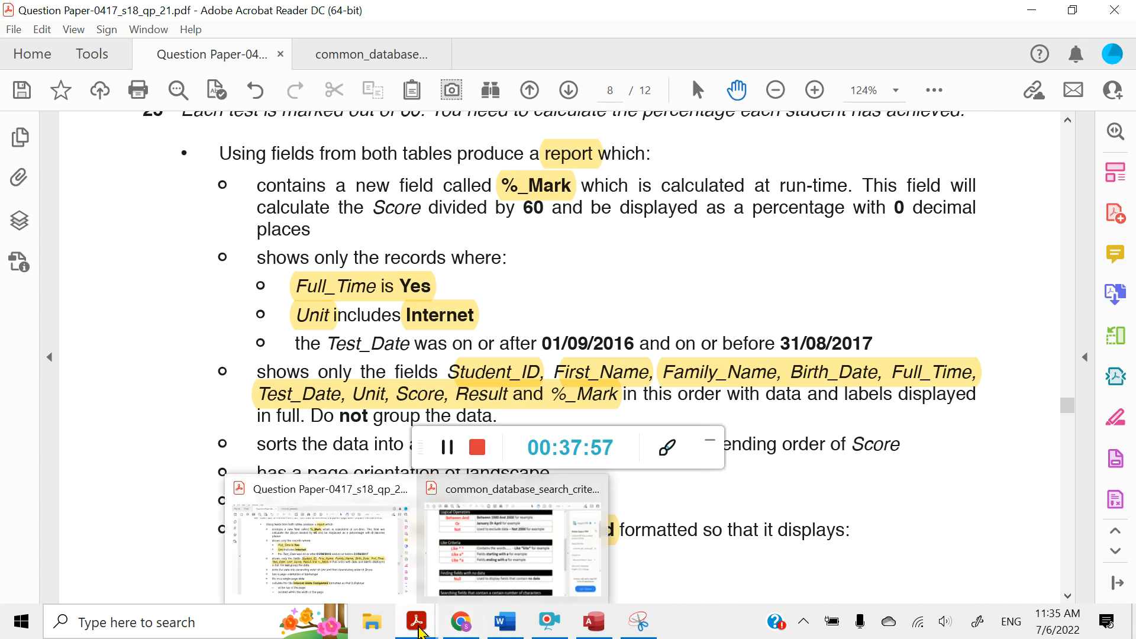
pyautogui.click(514, 539)
pyautogui.scroll(-1, 325, 426)
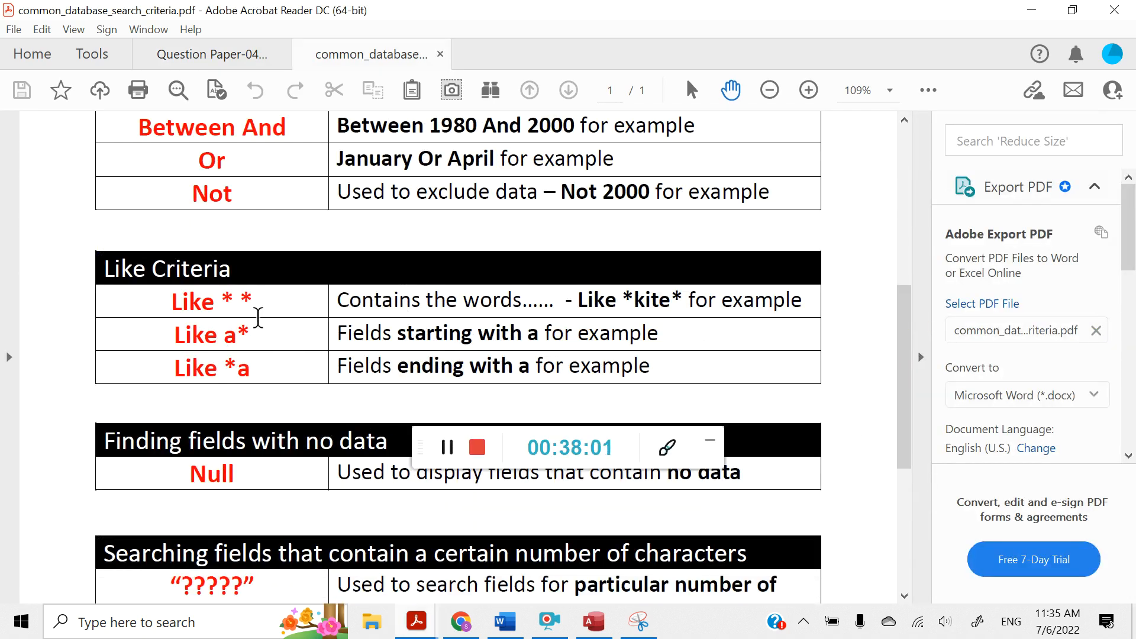
pyautogui.moveTo(219, 301); pyautogui.dragTo(255, 302)
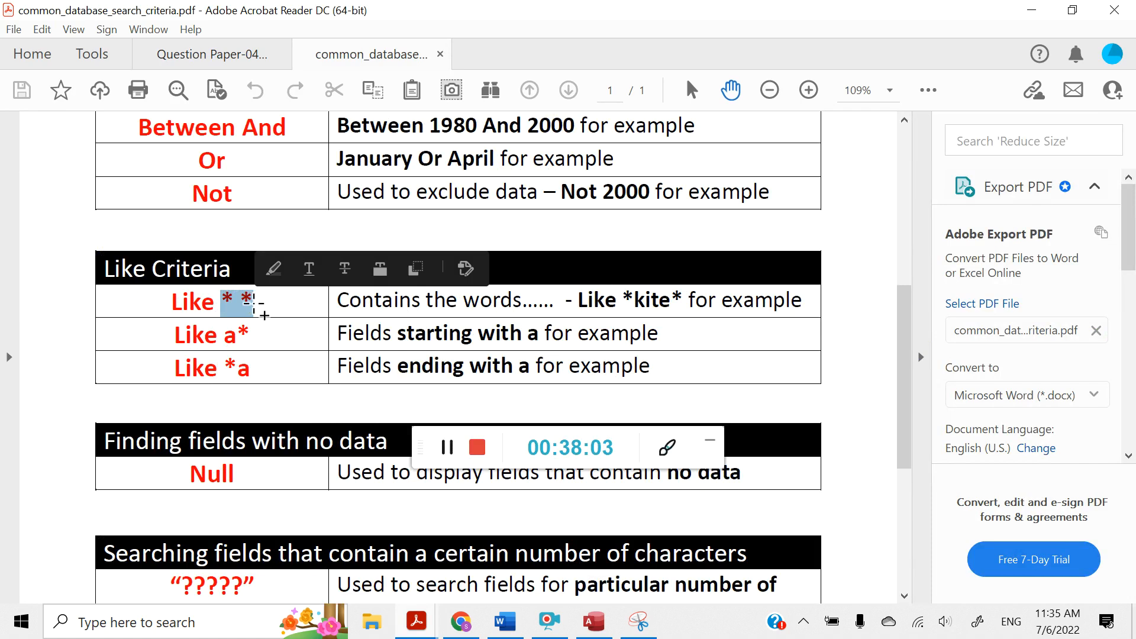
pyautogui.click(271, 272)
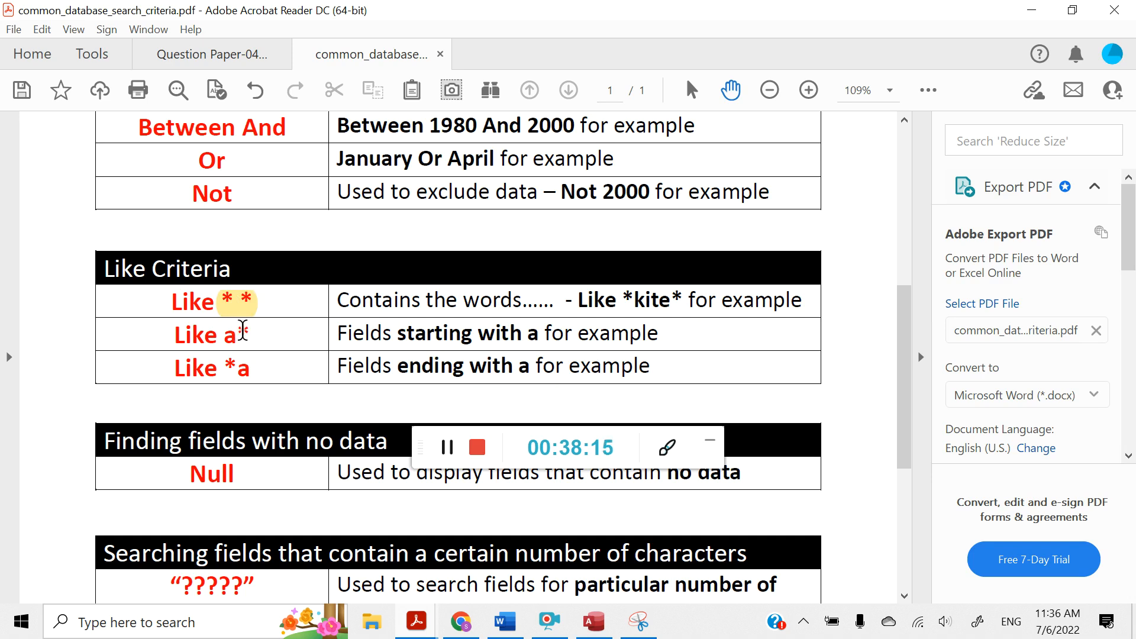
pyautogui.moveTo(242, 330); pyautogui.dragTo(251, 332)
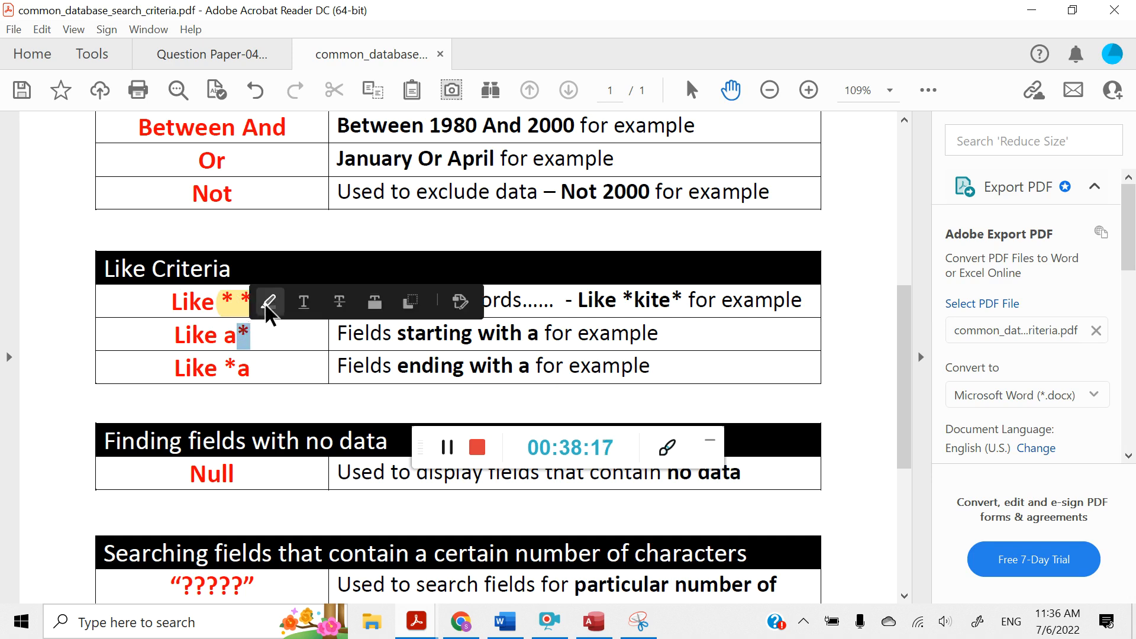
pyautogui.click(267, 303)
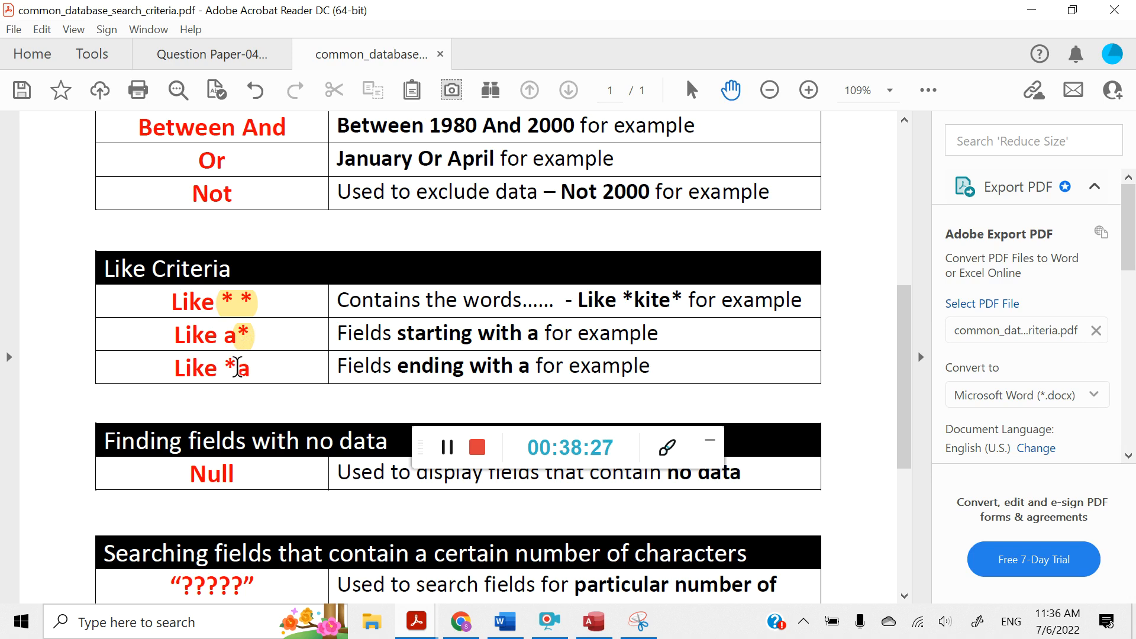
pyautogui.click(237, 368)
pyautogui.moveTo(238, 370); pyautogui.dragTo(225, 370)
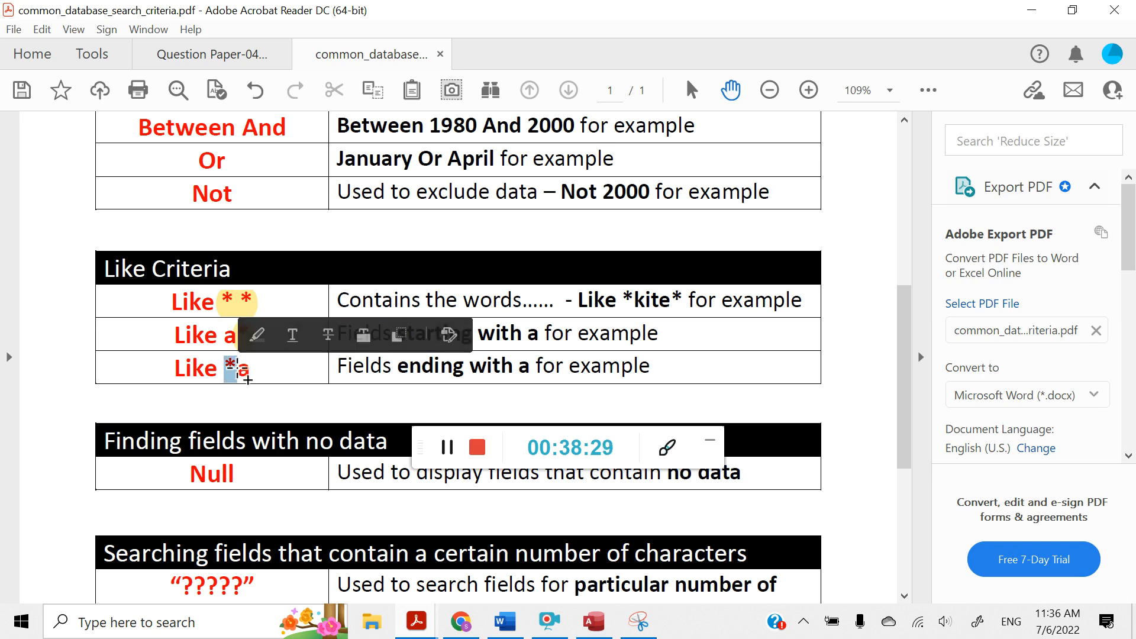
pyautogui.click(255, 343)
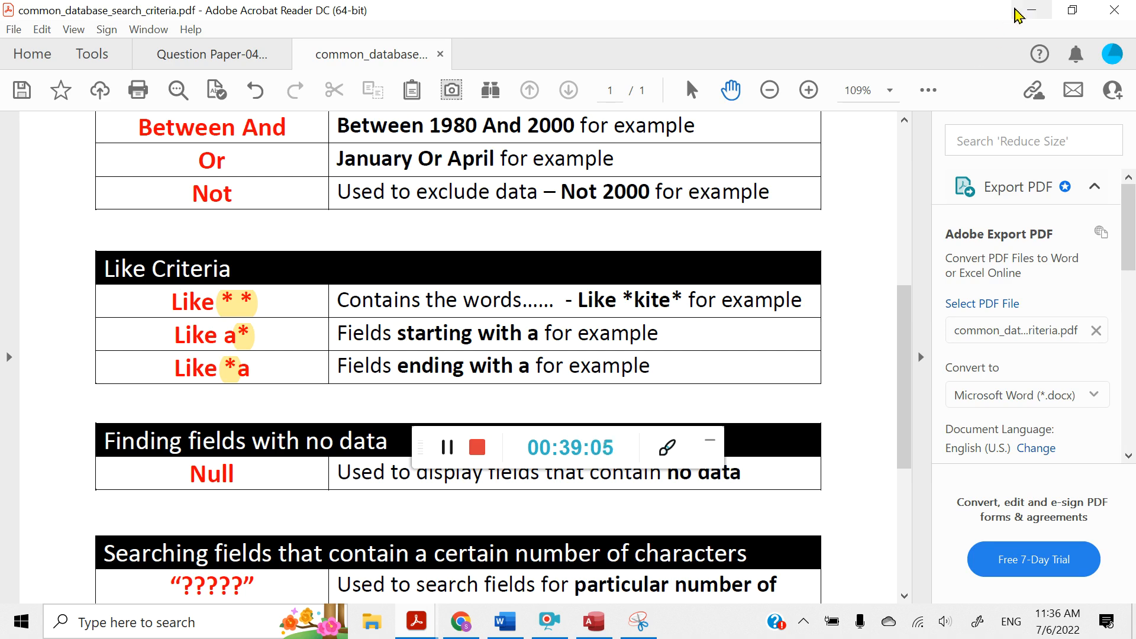
pyautogui.click(1016, 12)
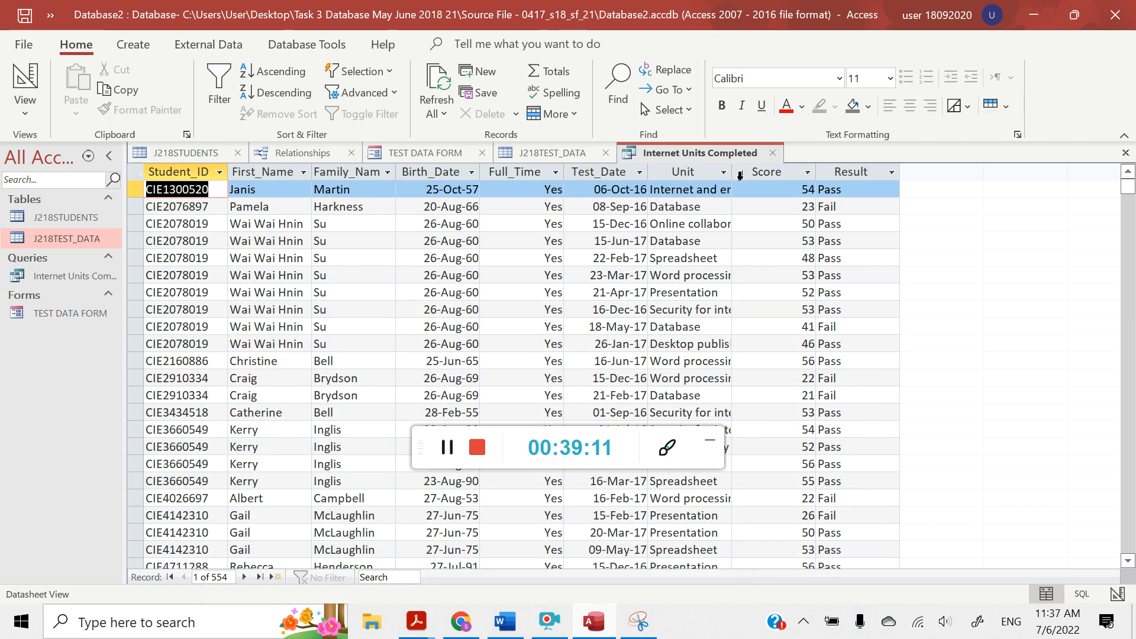
# Widen the query's Unit column, set the Unit criteria to *Internet* in Design View, run the query and look through the filtered records
pyautogui.moveTo(732, 173); pyautogui.dragTo(850, 179)
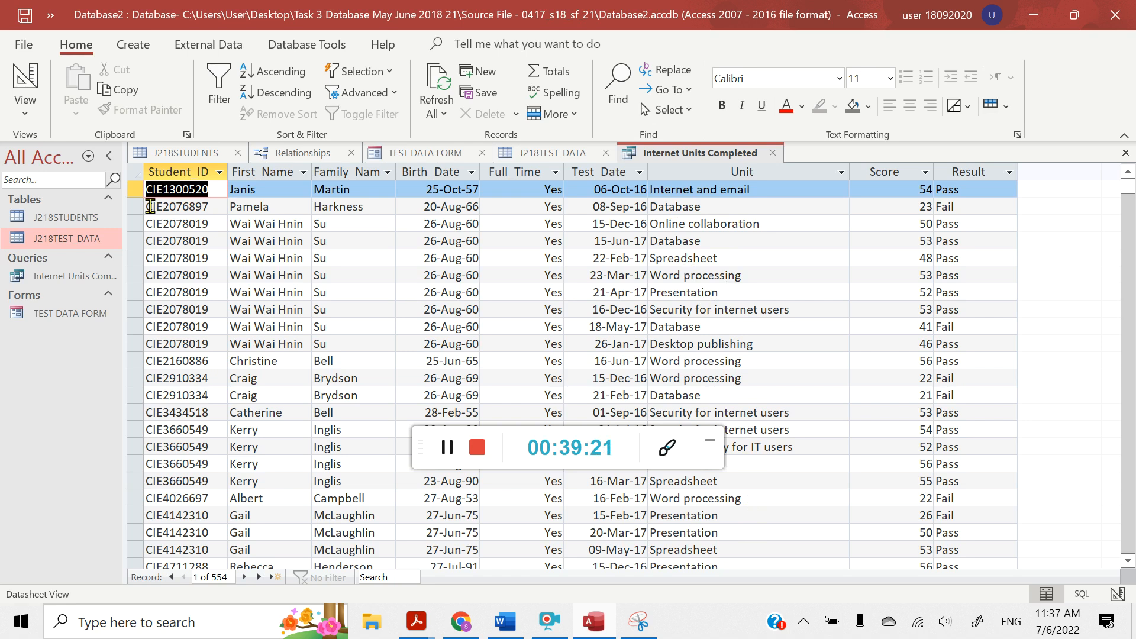
pyautogui.click(26, 110)
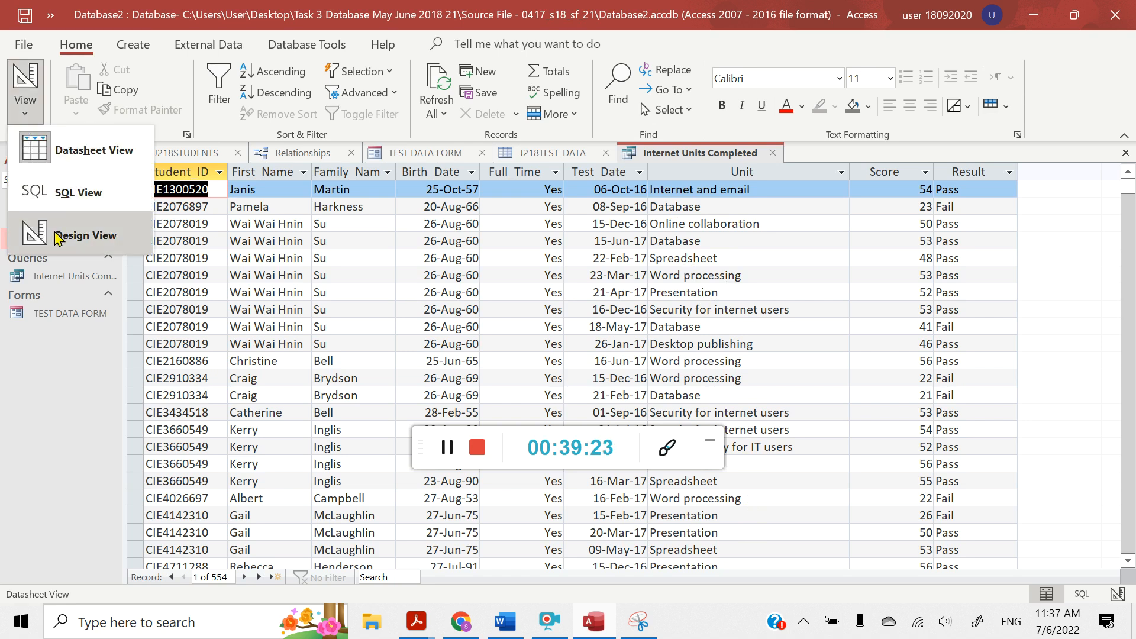
pyautogui.click(58, 238)
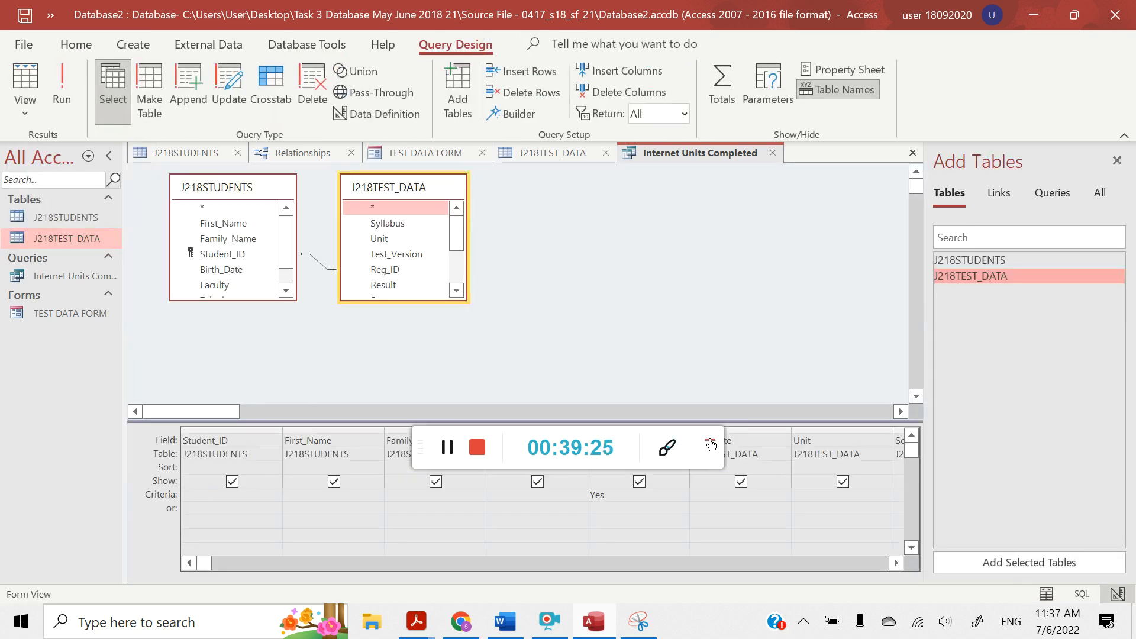
pyautogui.click(710, 444)
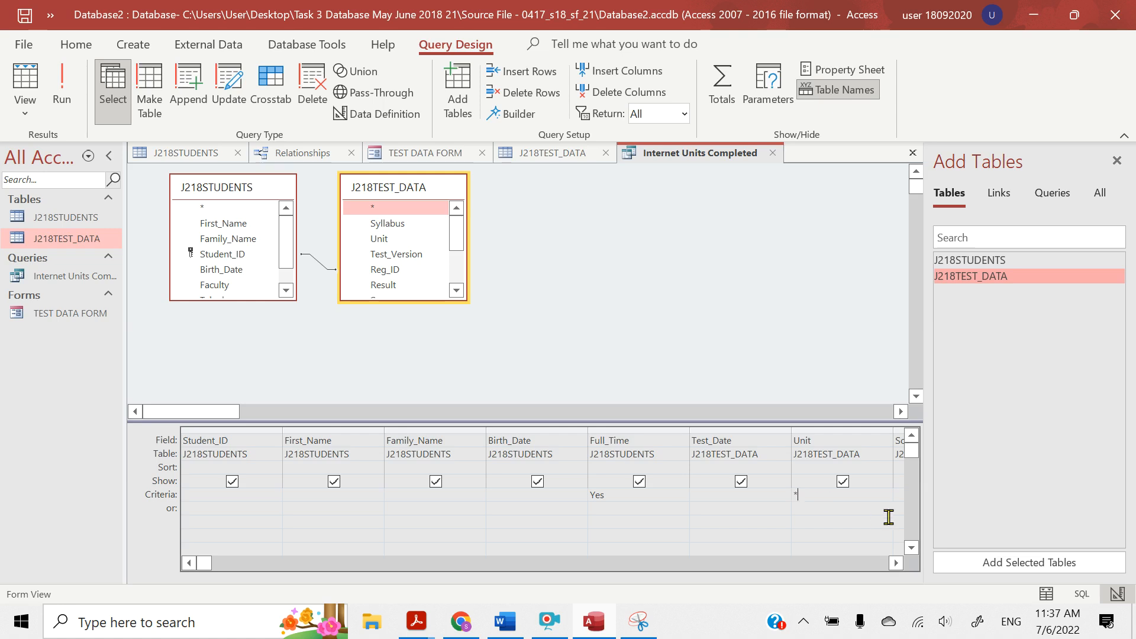
pyautogui.write('Internet')
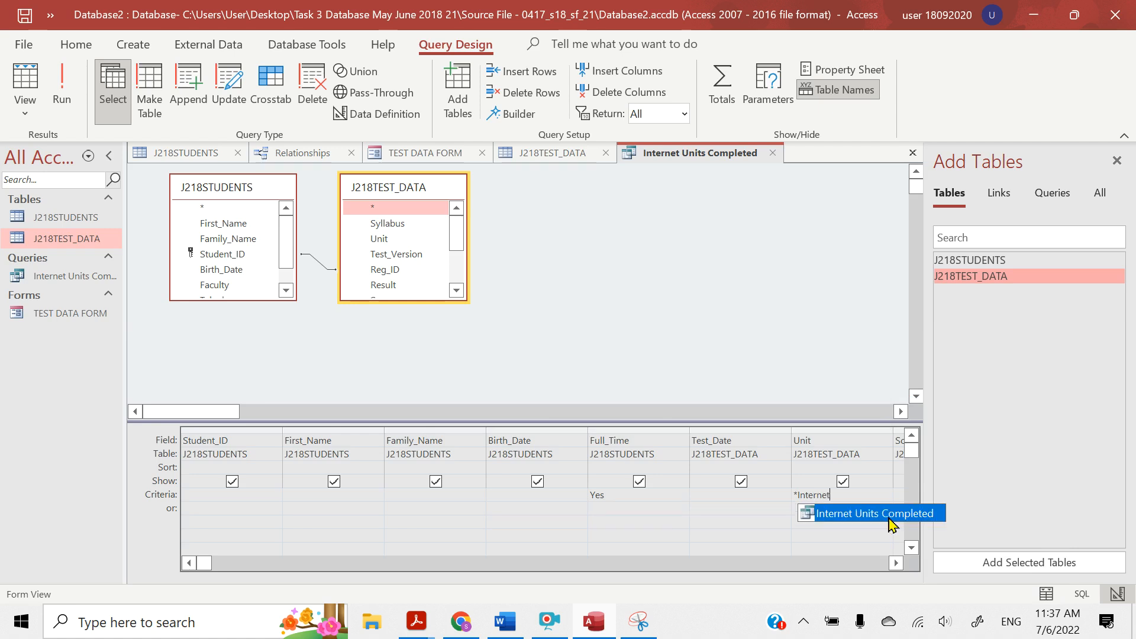
pyautogui.write('*')
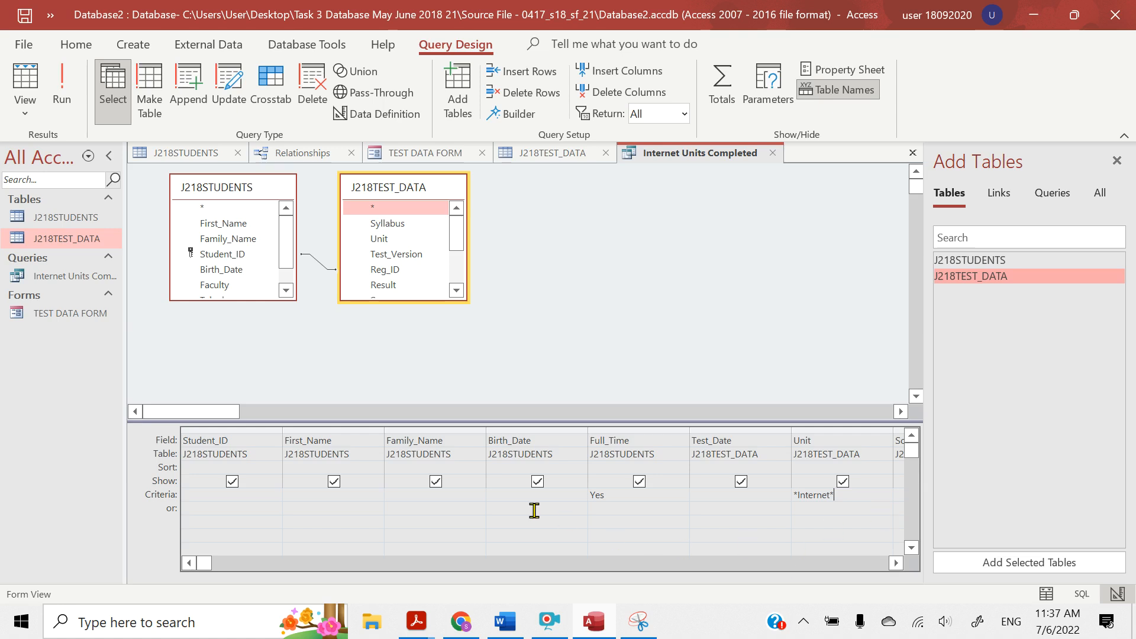
pyautogui.click(61, 89)
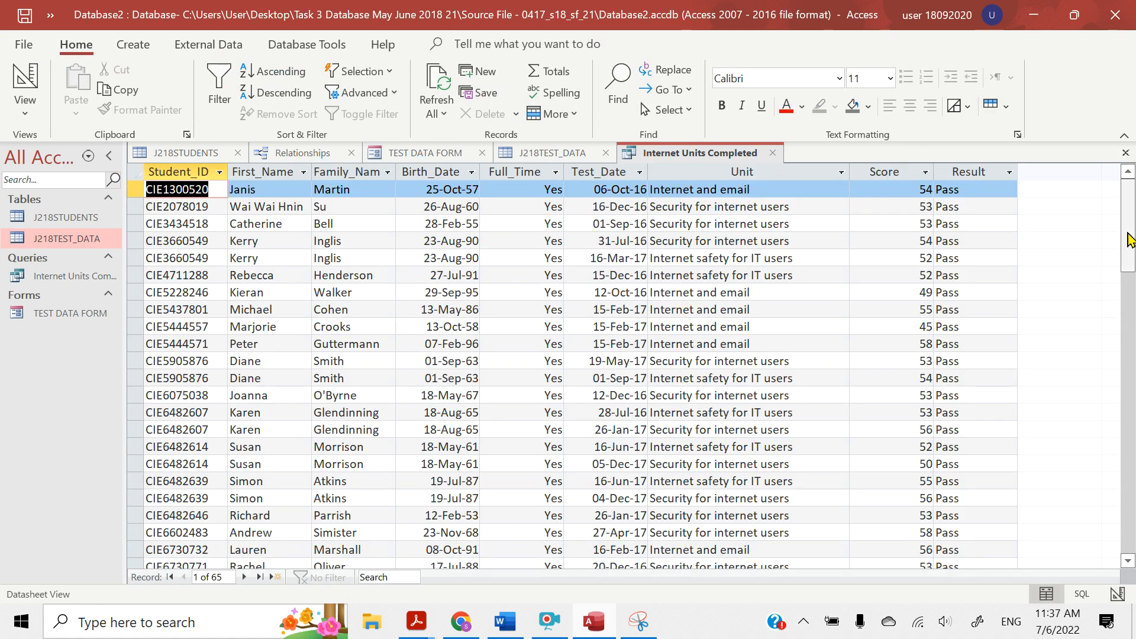
pyautogui.moveTo(1131, 239); pyautogui.dragTo(1131, 355)
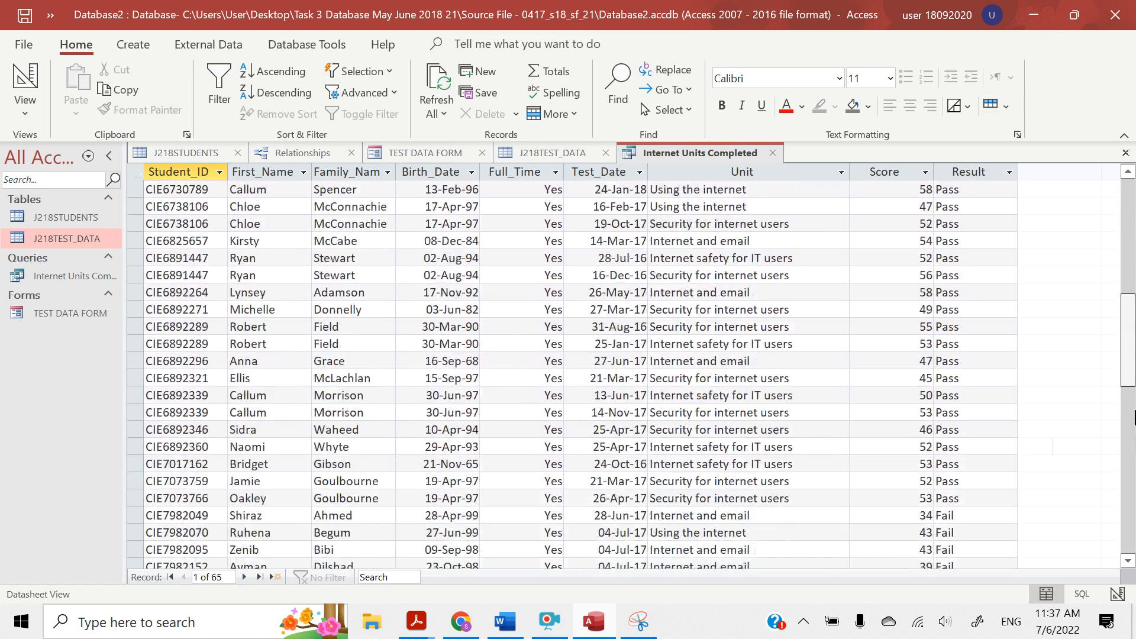
pyautogui.moveTo(1133, 417); pyautogui.dragTo(1134, 290)
pyautogui.moveTo(1135, 208); pyautogui.dragTo(1130, 175)
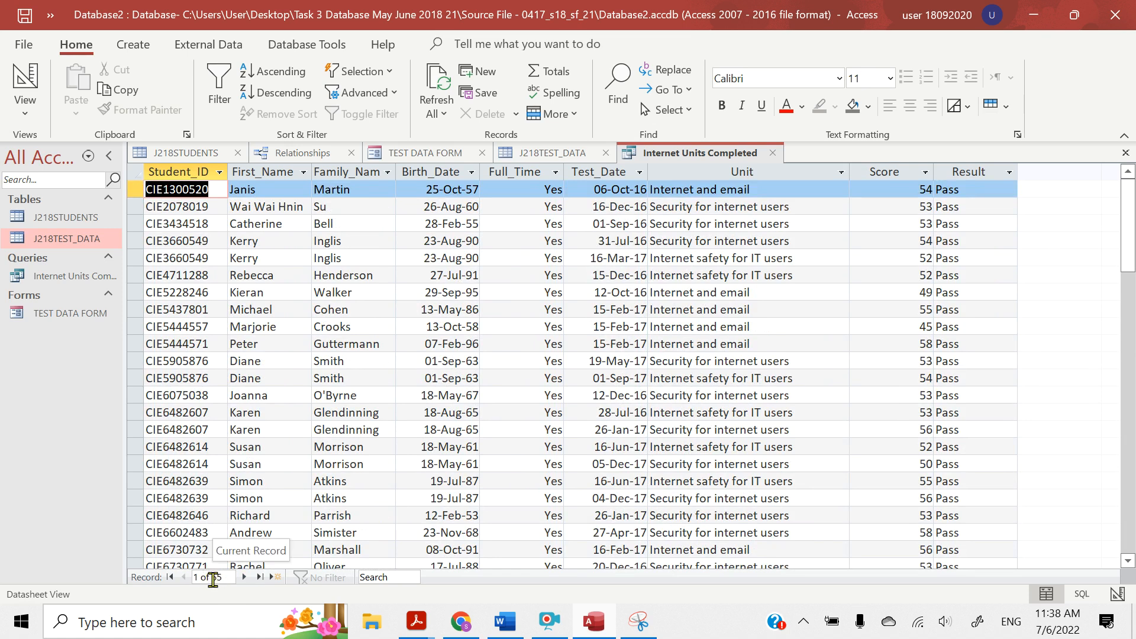
pyautogui.moveTo(1132, 247); pyautogui.dragTo(1132, 395)
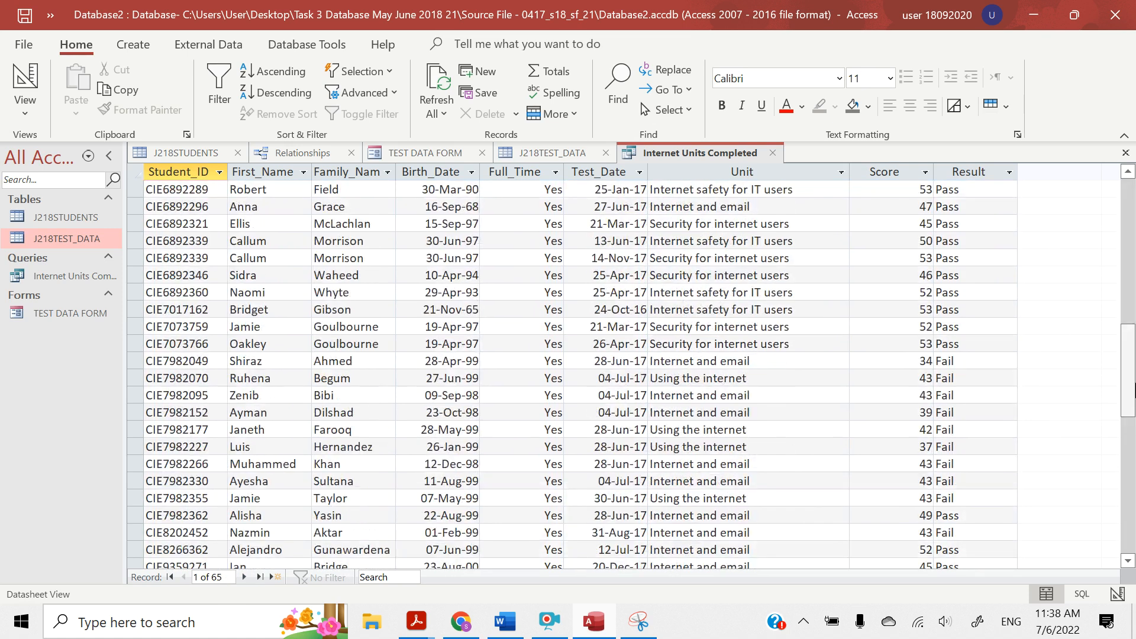
# Switch to the question paper in Acrobat Reader and highlight question 25's Test_Date criterion with its 01/09/2016 and 31/08/2017 limits
pyautogui.moveTo(402, 626)
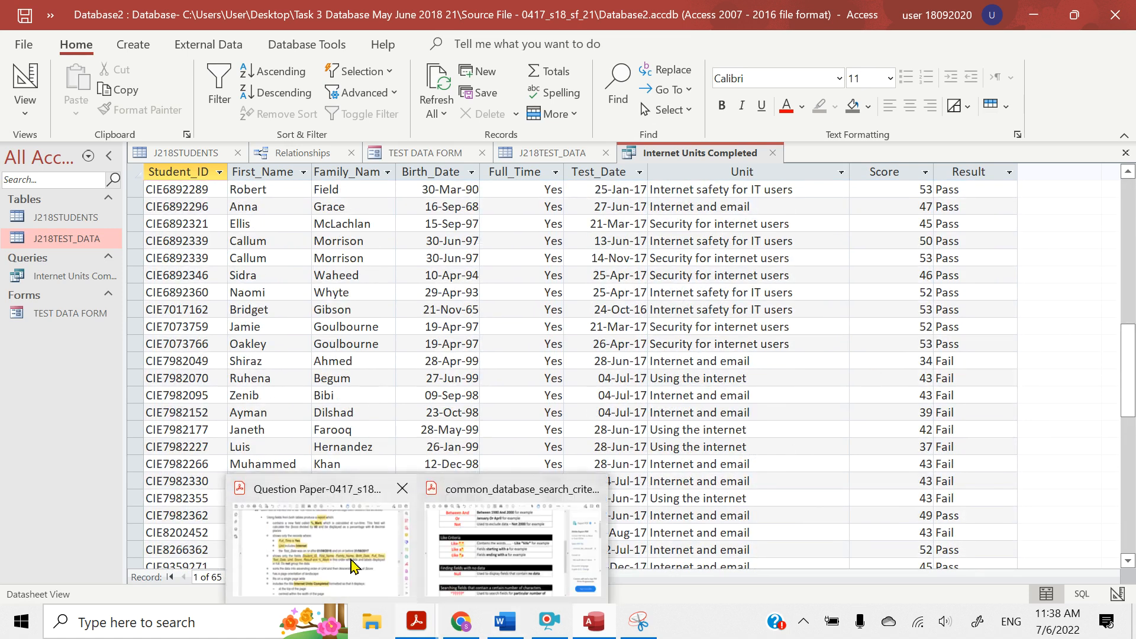
pyautogui.click(320, 532)
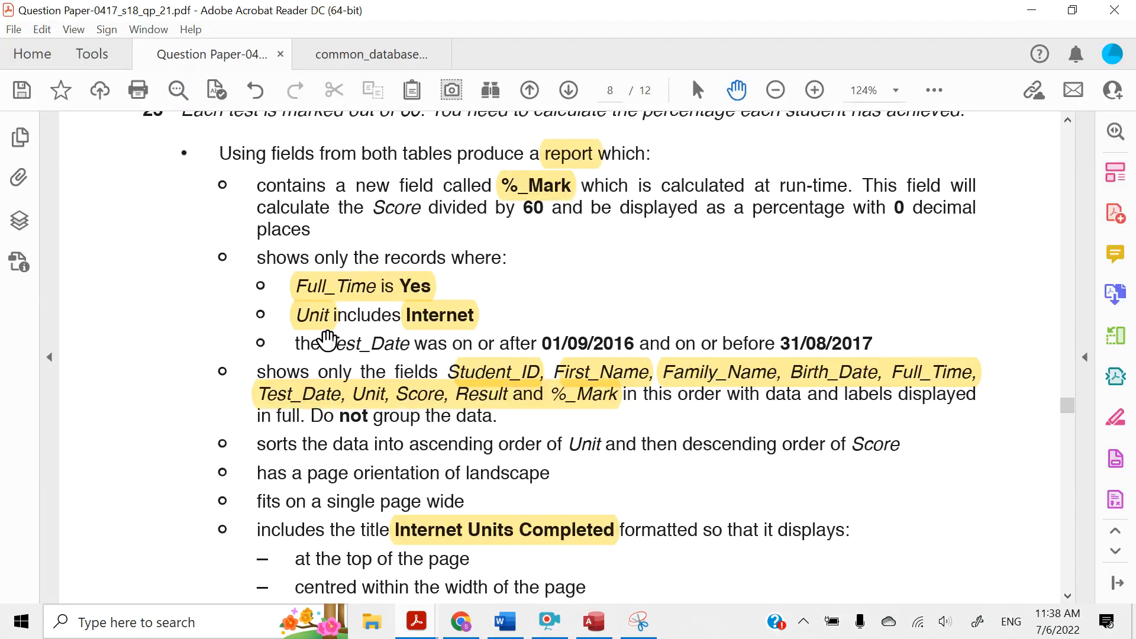
pyautogui.moveTo(327, 341)
pyautogui.mouseDown()
pyautogui.moveTo(888, 340)
pyautogui.moveTo(868, 338)
pyautogui.mouseUp()
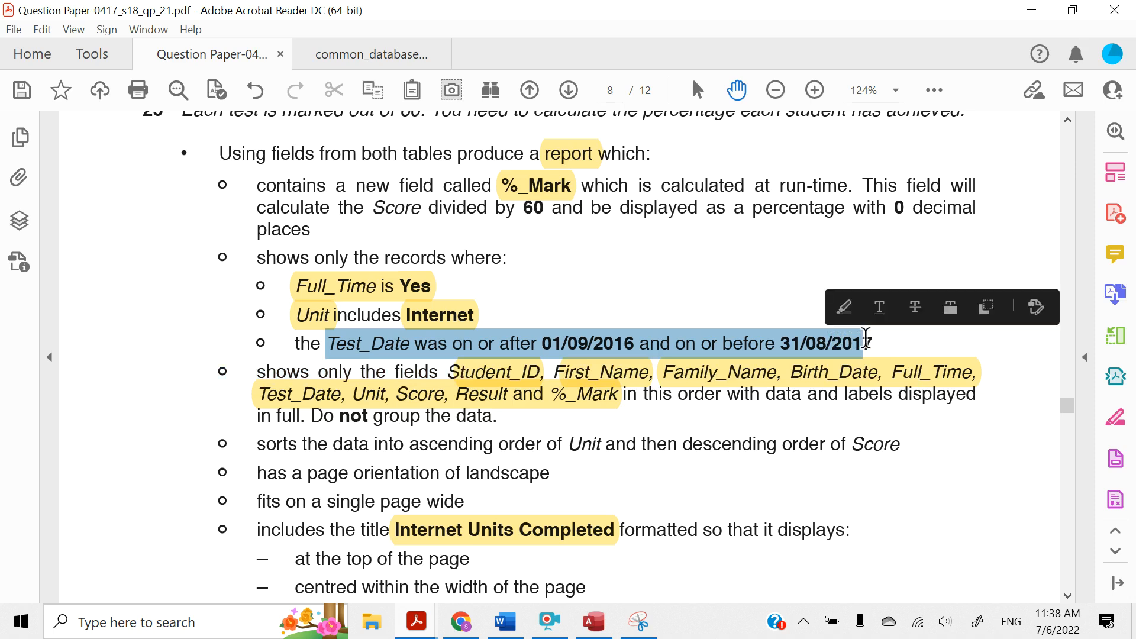
pyautogui.click(843, 308)
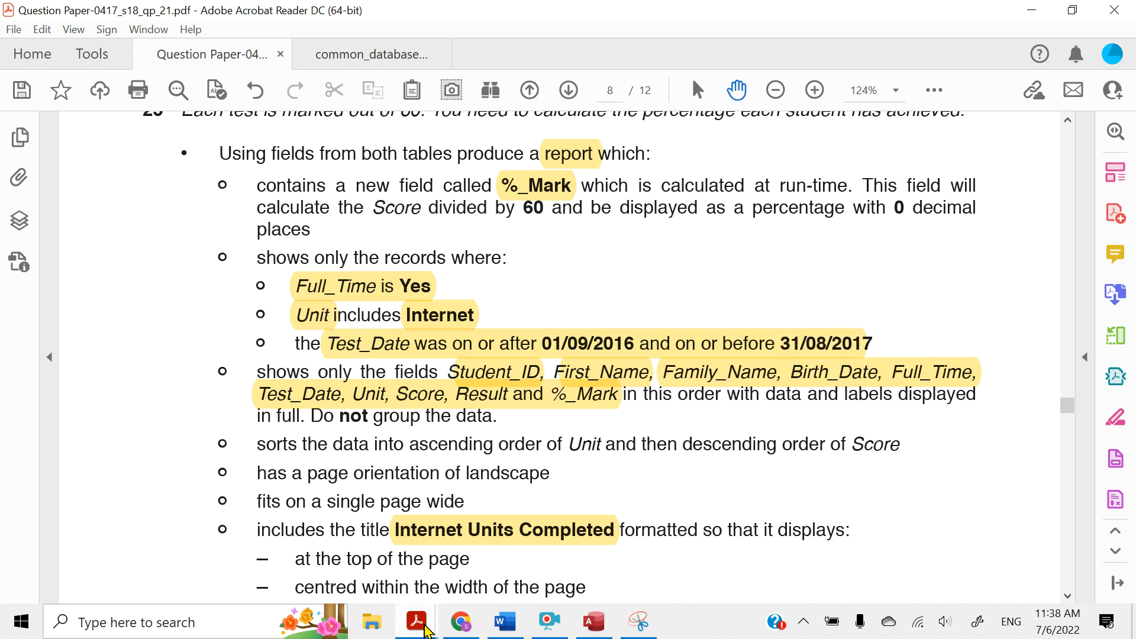
# In common_database_search_criteria.pdf, highlight the Between 1980 And 2000 example under Logical Operators and return to the query in Access
pyautogui.moveTo(425, 622)
pyautogui.click(363, 68)
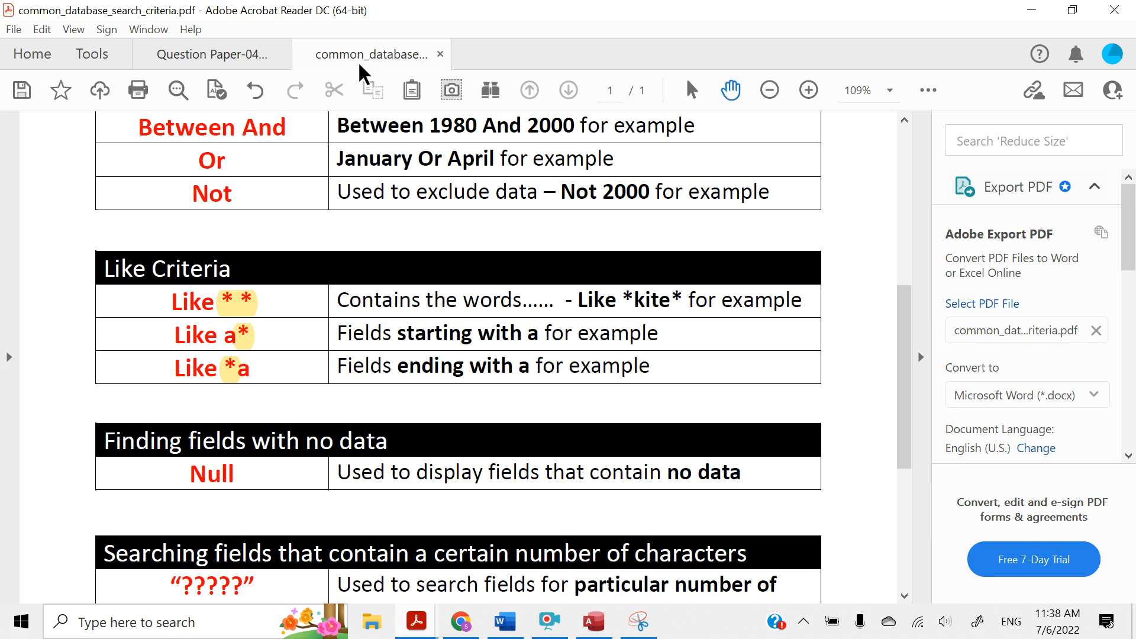
pyautogui.scroll(5, 306, 319)
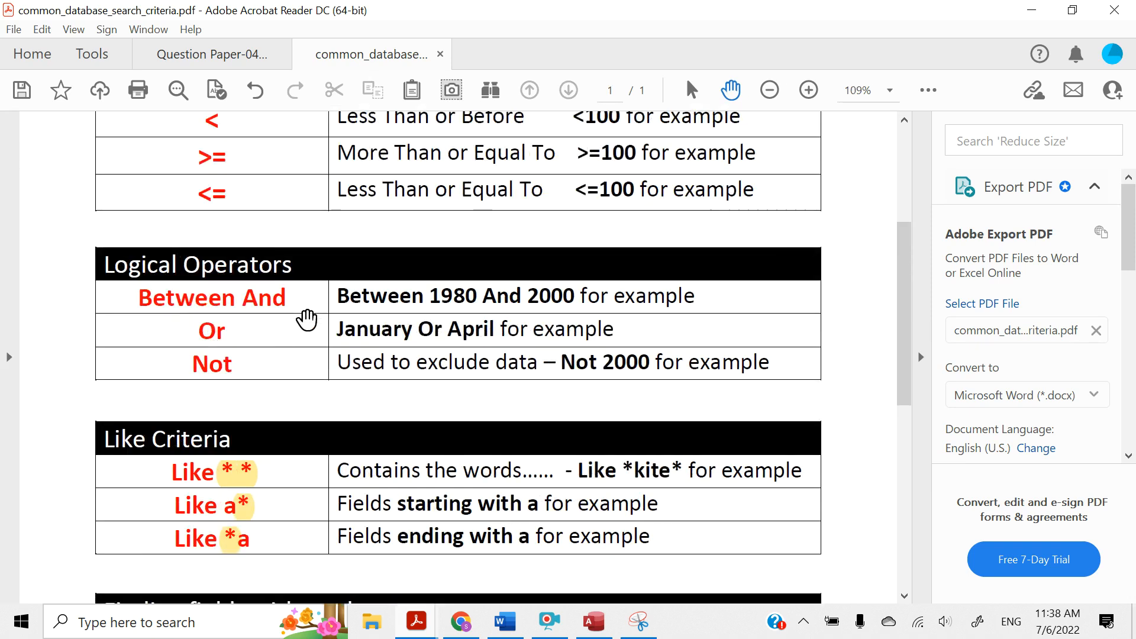
pyautogui.scroll(2, 307, 319)
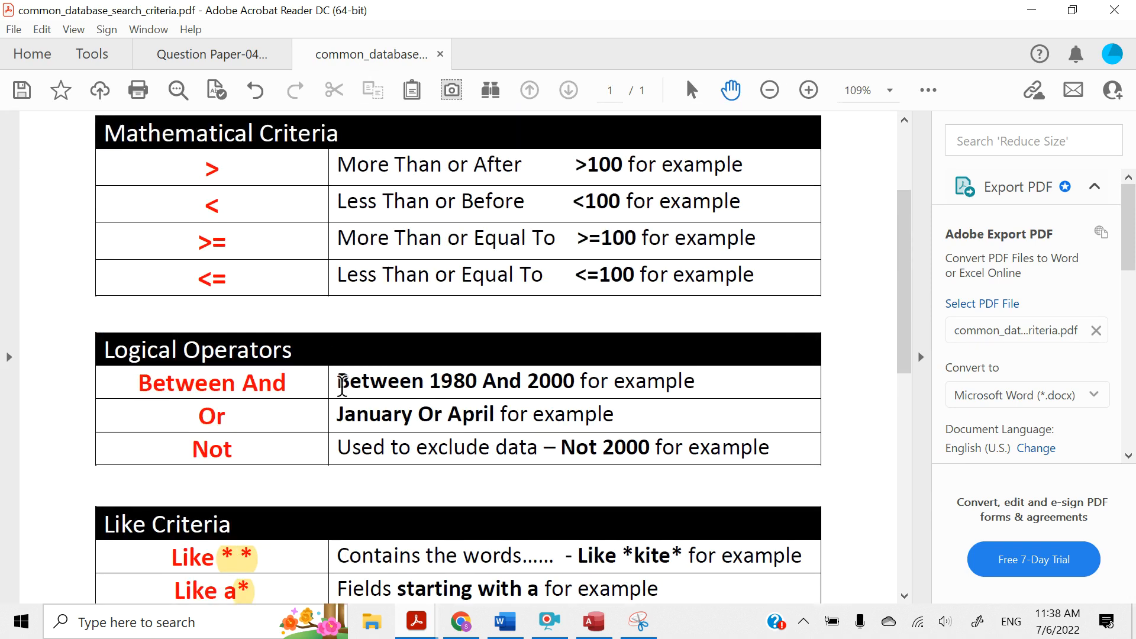
pyautogui.moveTo(341, 384); pyautogui.dragTo(566, 379)
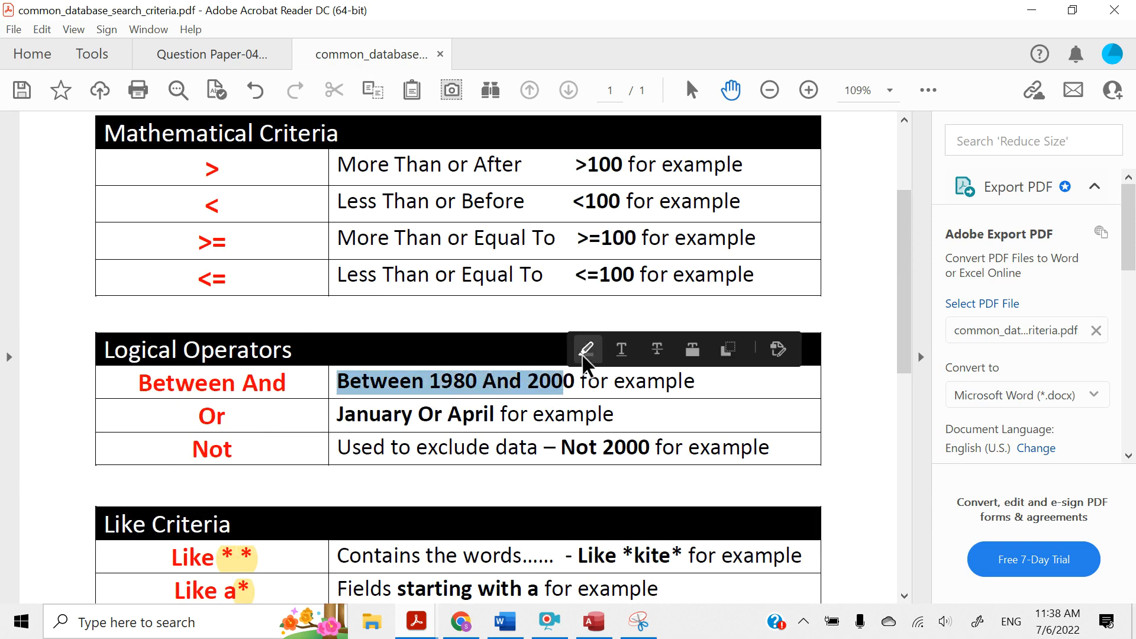
pyautogui.click(584, 348)
pyautogui.click(1031, 10)
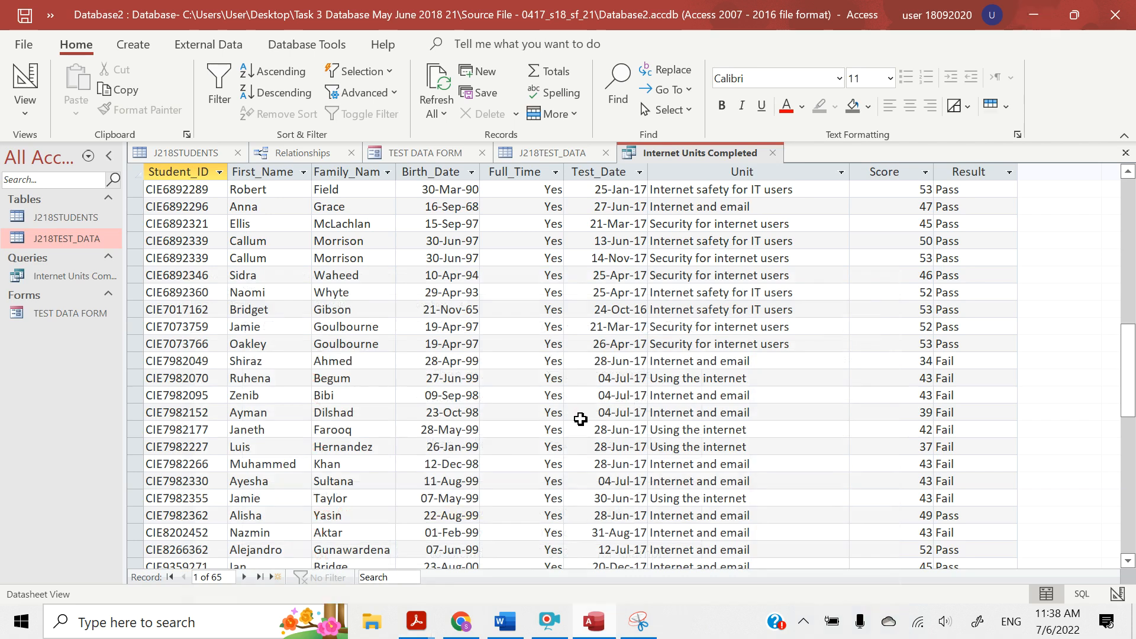
# In Design View, set the Test_Date criteria to BETWEEN 01/09/2016 AND 31/08/2017, widen its design column and run the query
pyautogui.click(25, 110)
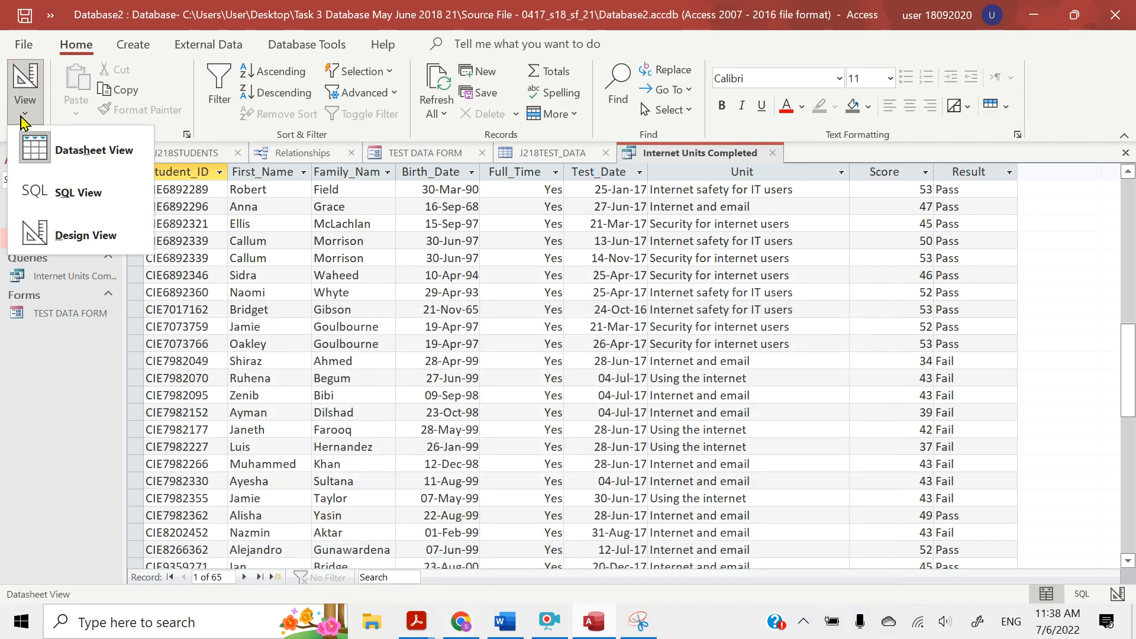
pyautogui.click(43, 244)
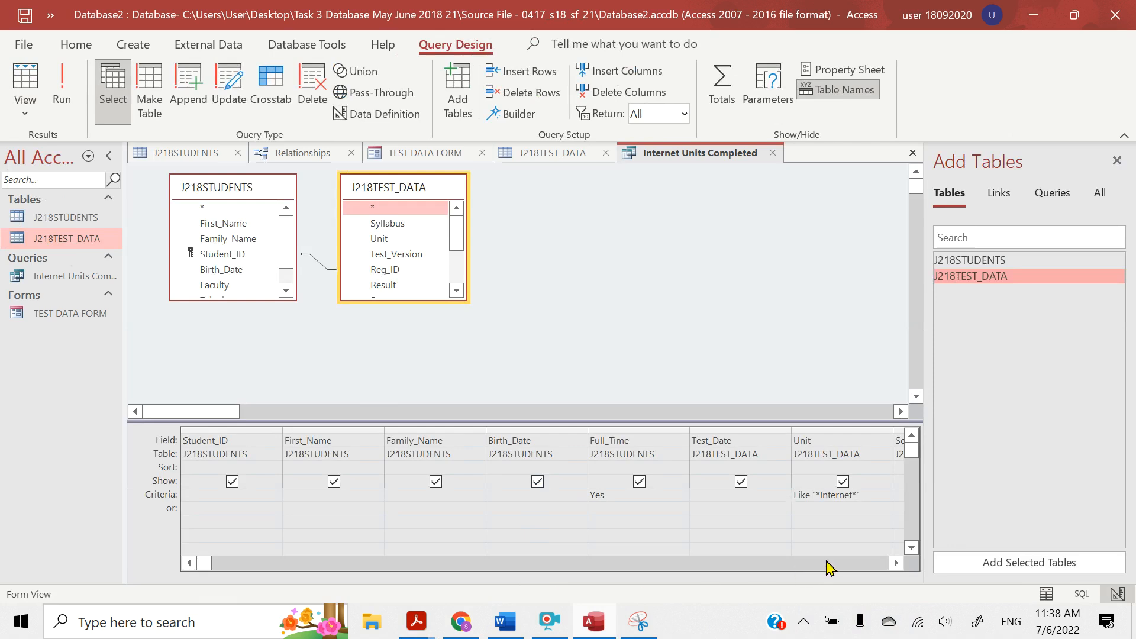
pyautogui.click(896, 563)
pyautogui.click(896, 563)
pyautogui.click(896, 563)
pyautogui.click(896, 562)
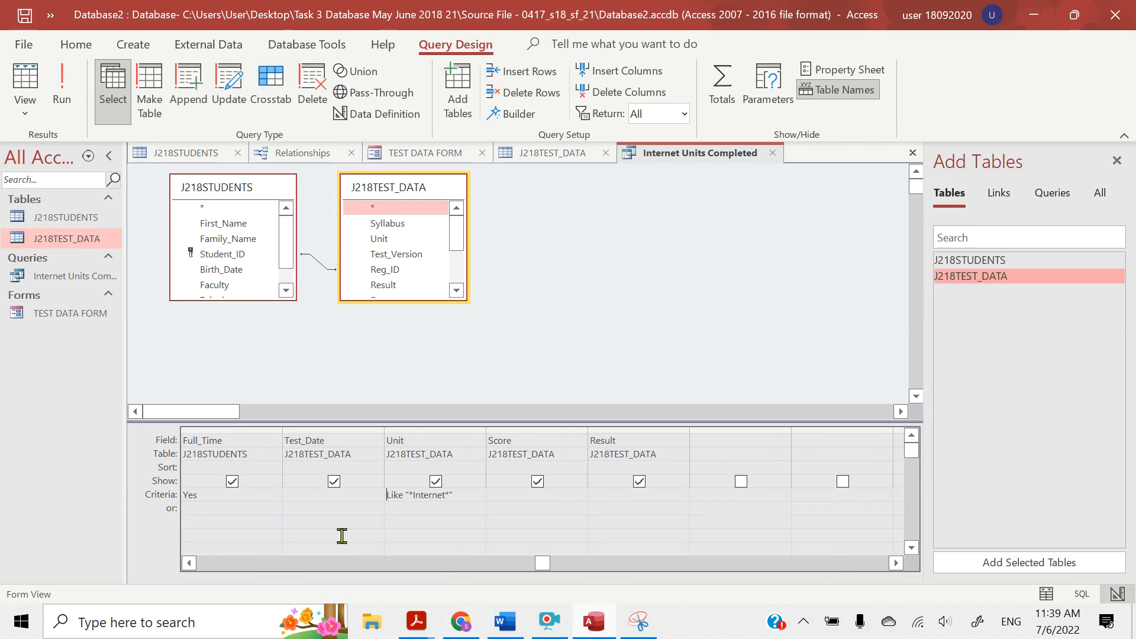
pyautogui.click(291, 494)
pyautogui.press('capslock')
pyautogui.write('BET')
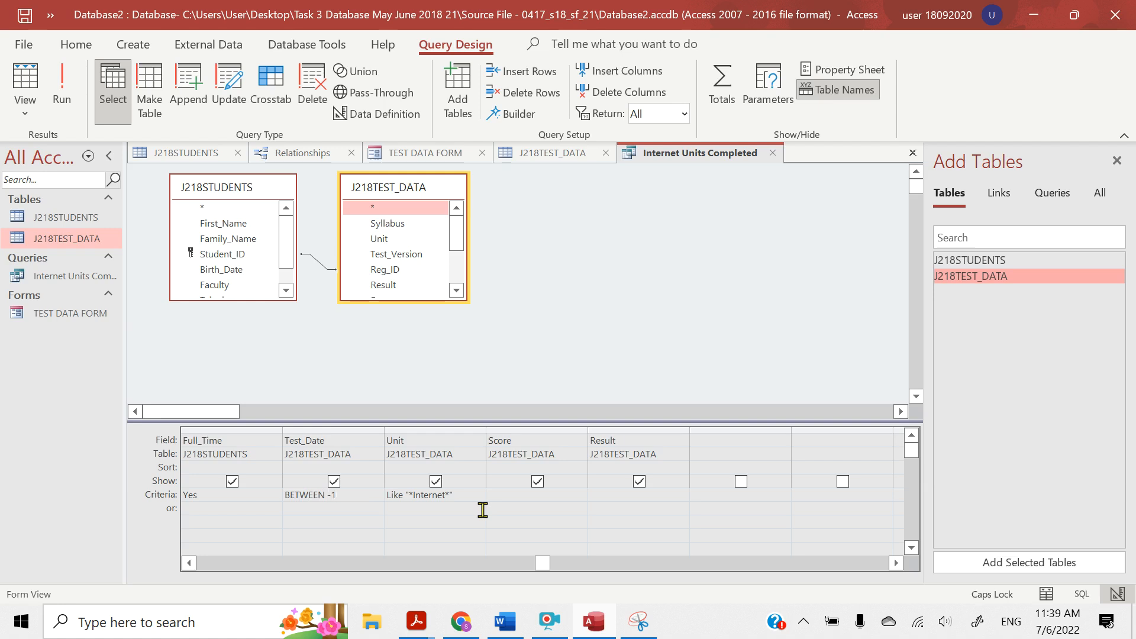
pyautogui.write('WEEN 01/09/2016')
pyautogui.moveTo(380, 444); pyautogui.dragTo(485, 445)
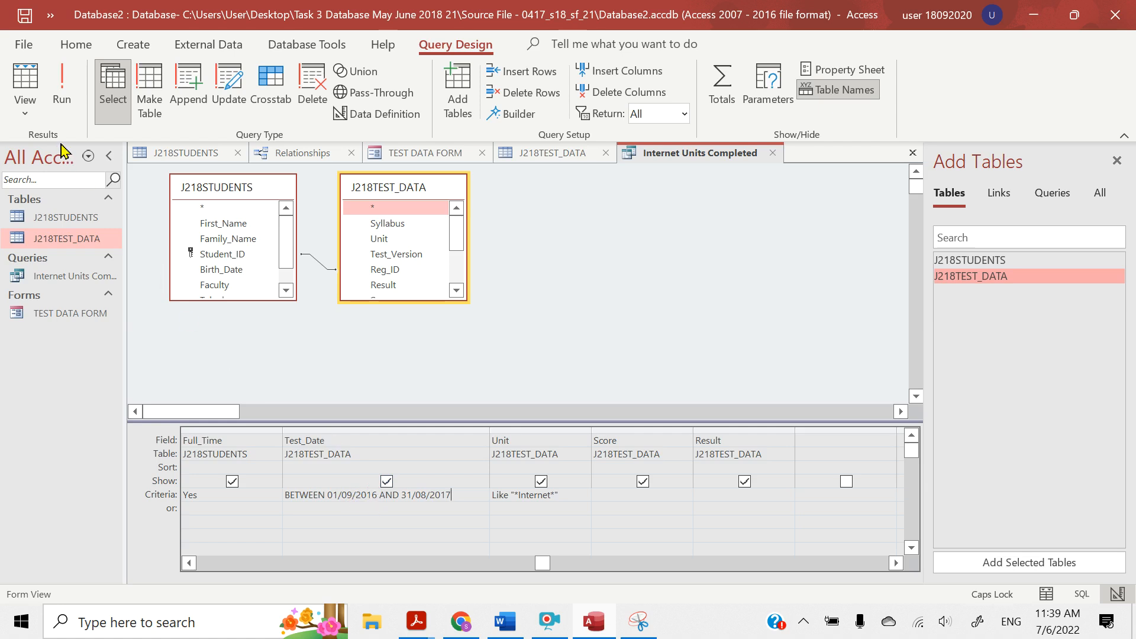
pyautogui.click(59, 100)
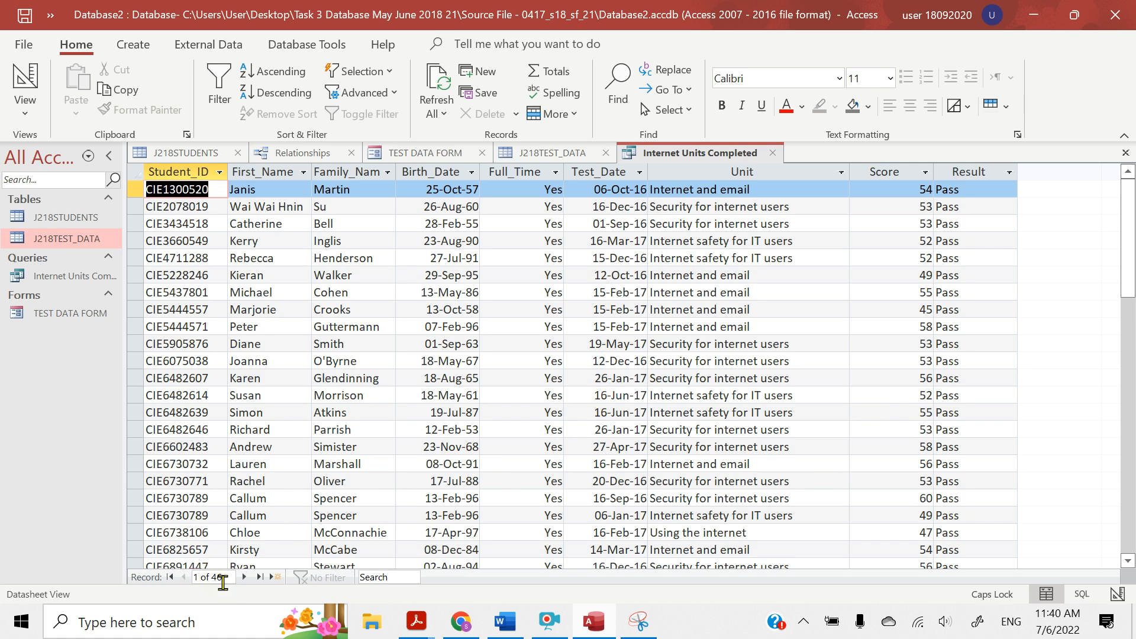
pyautogui.moveTo(1130, 238); pyautogui.dragTo(1133, 181)
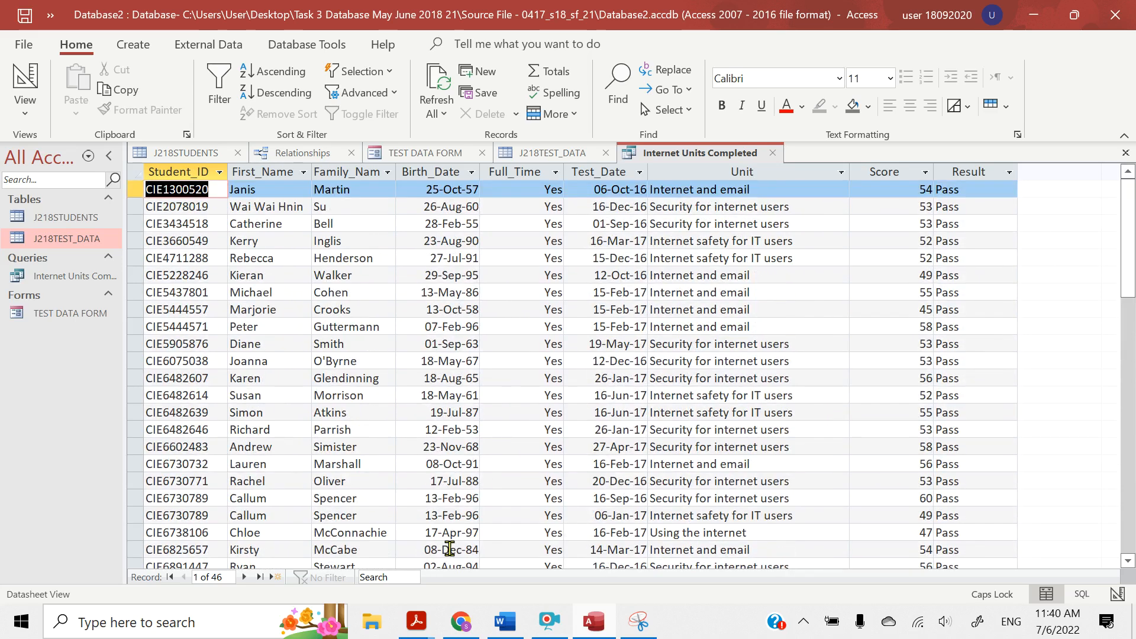
# Switch to the question paper in Acrobat Reader and highlight Add New Field in the red notes above question 25
pyautogui.moveTo(418, 630)
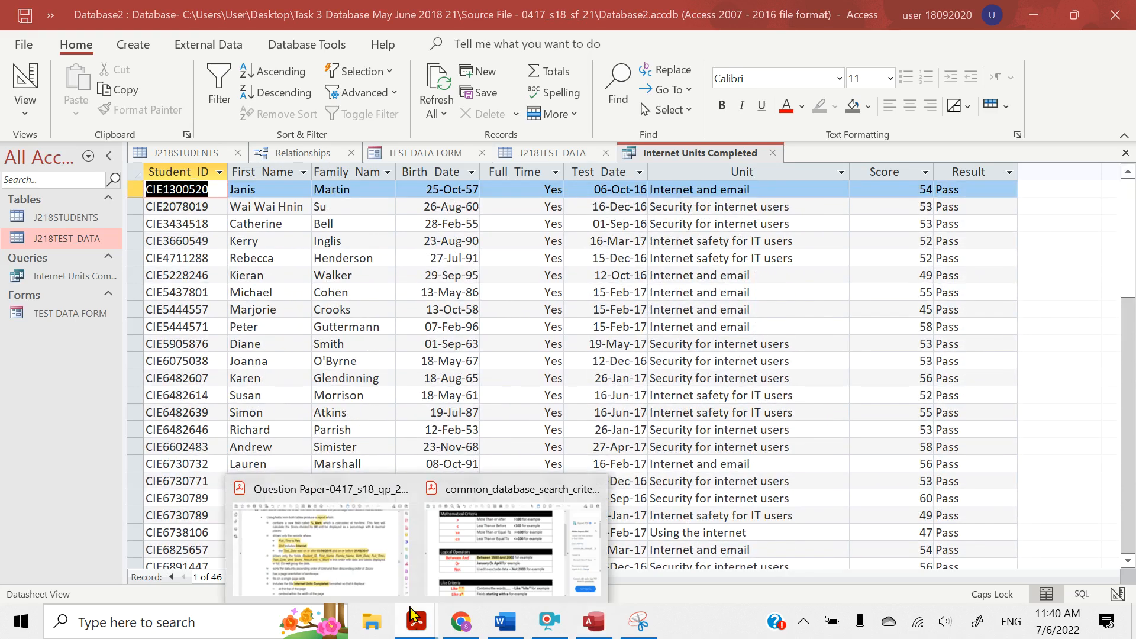
pyautogui.click(361, 577)
pyautogui.scroll(5, 363, 252)
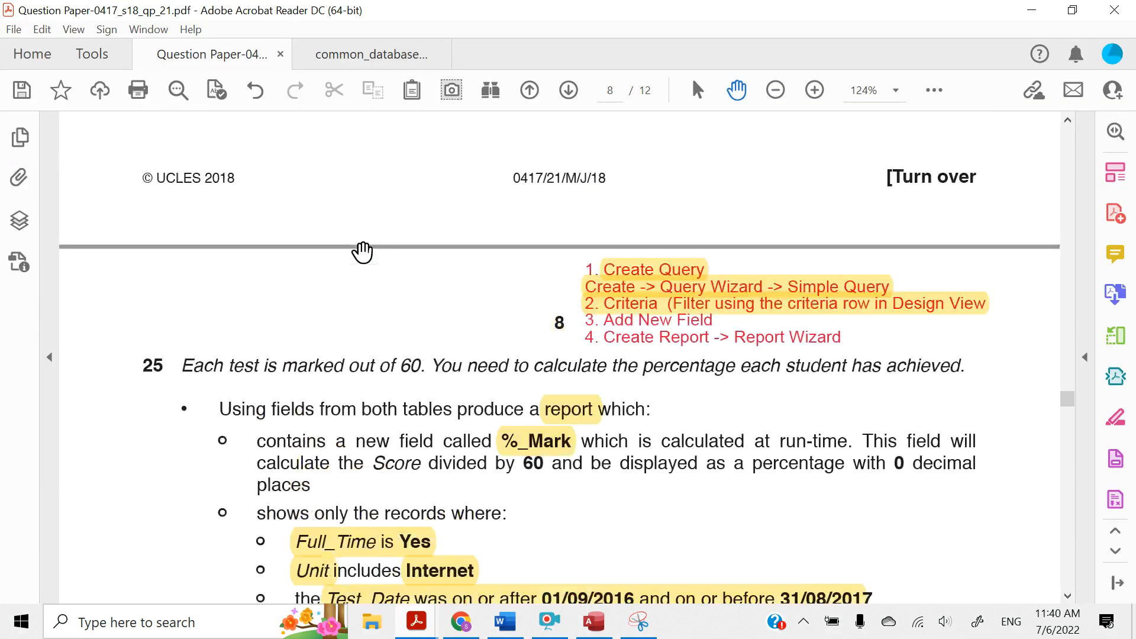
pyautogui.scroll(-2, 438, 371)
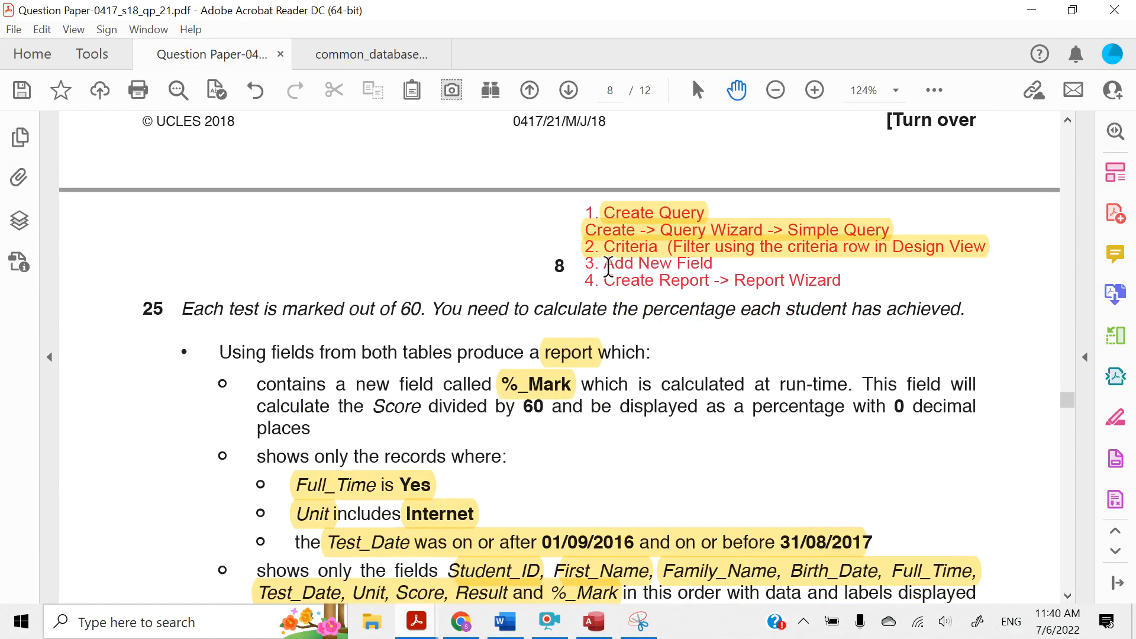
pyautogui.moveTo(609, 267); pyautogui.dragTo(713, 265)
pyautogui.click(724, 230)
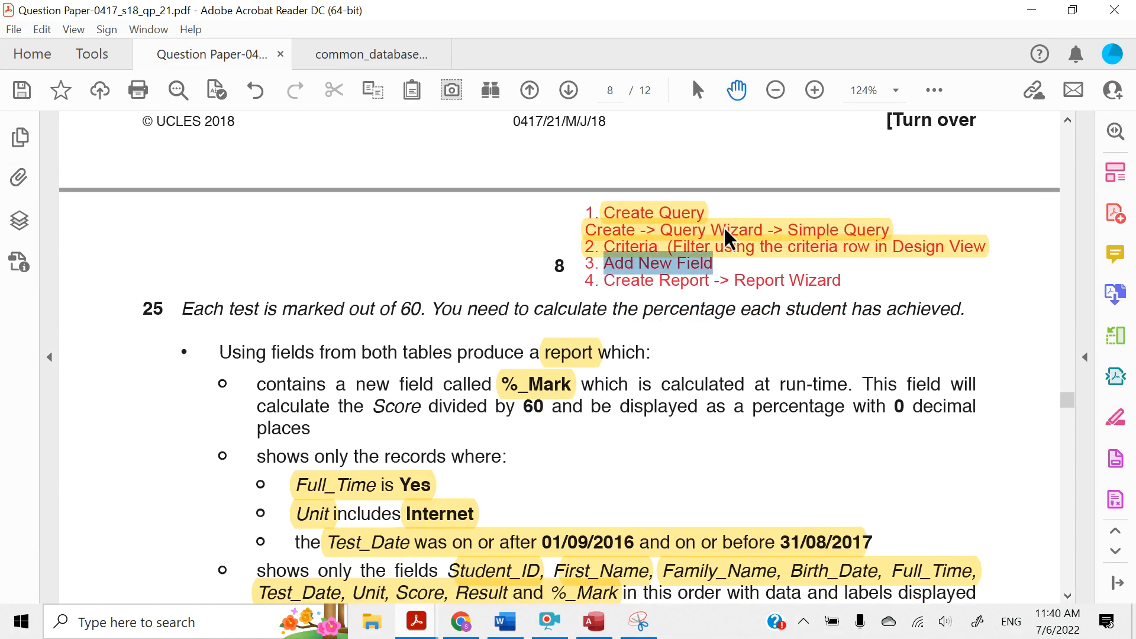
# Highlight the words "new field called %_Mark" in question 25's first report requirement
pyautogui.scroll(-2, 502, 438)
pyautogui.scroll(-1, 290, 349)
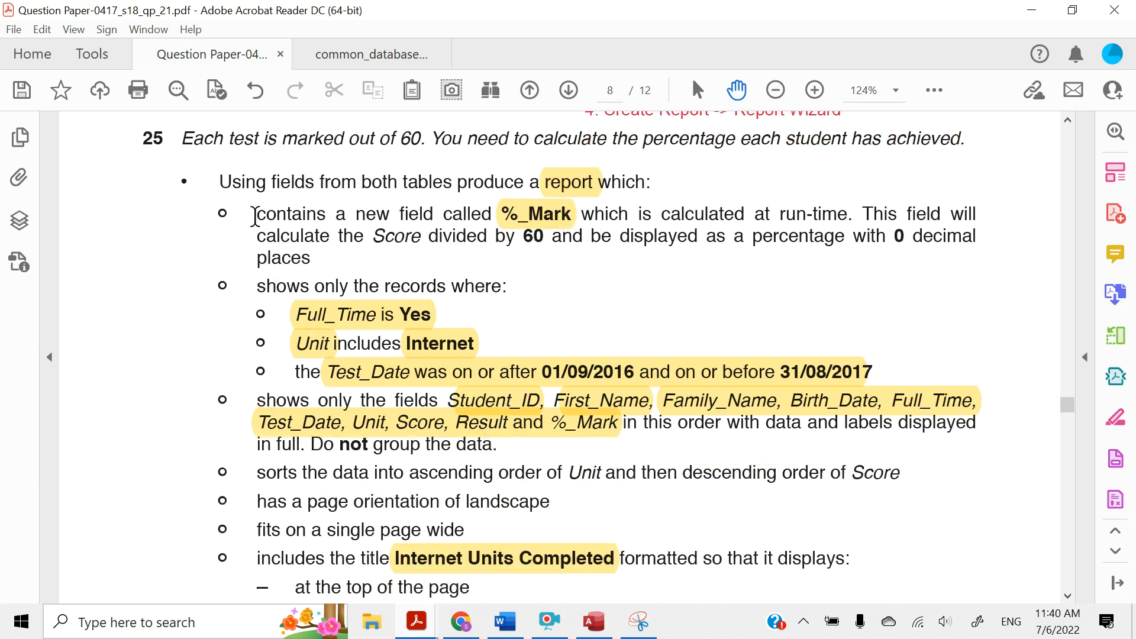
pyautogui.moveTo(255, 216); pyautogui.dragTo(567, 207)
pyautogui.click(367, 214)
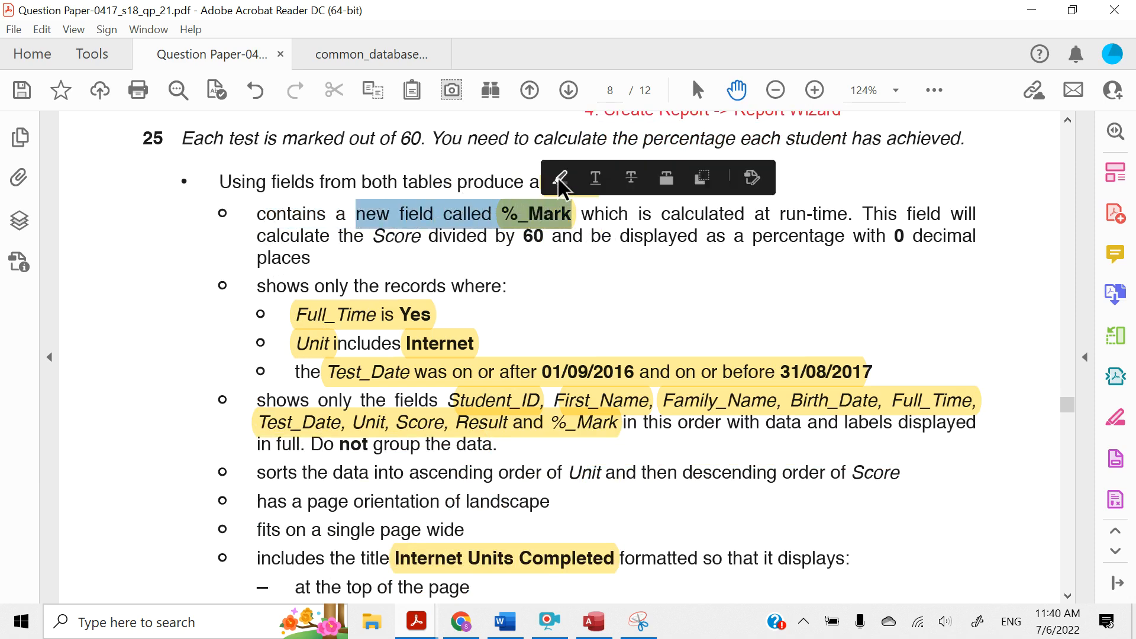
pyautogui.click(558, 178)
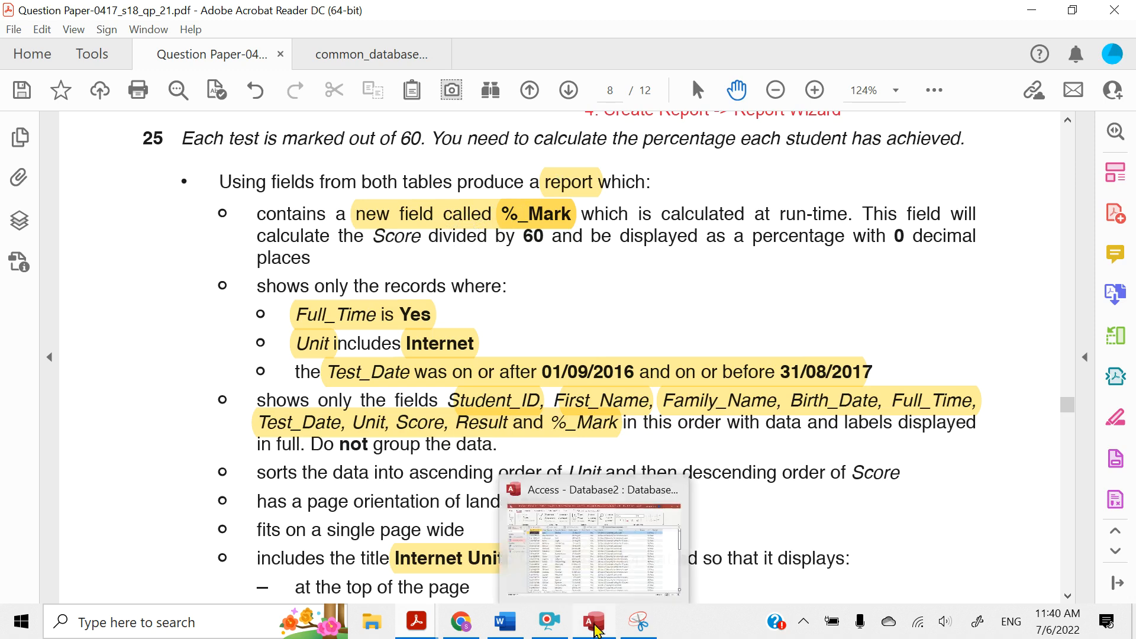
# Return to the Internet Units Completed query in Access, open it in Design View and enter %_Mark: in the empty field column after Result
pyautogui.click(596, 630)
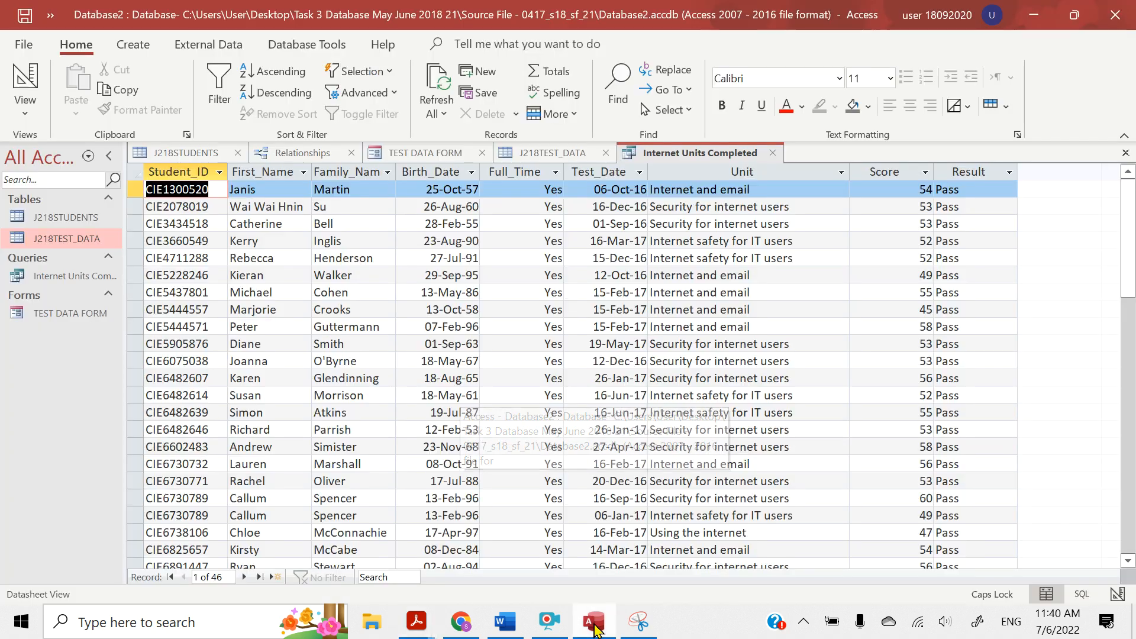
pyautogui.click(19, 95)
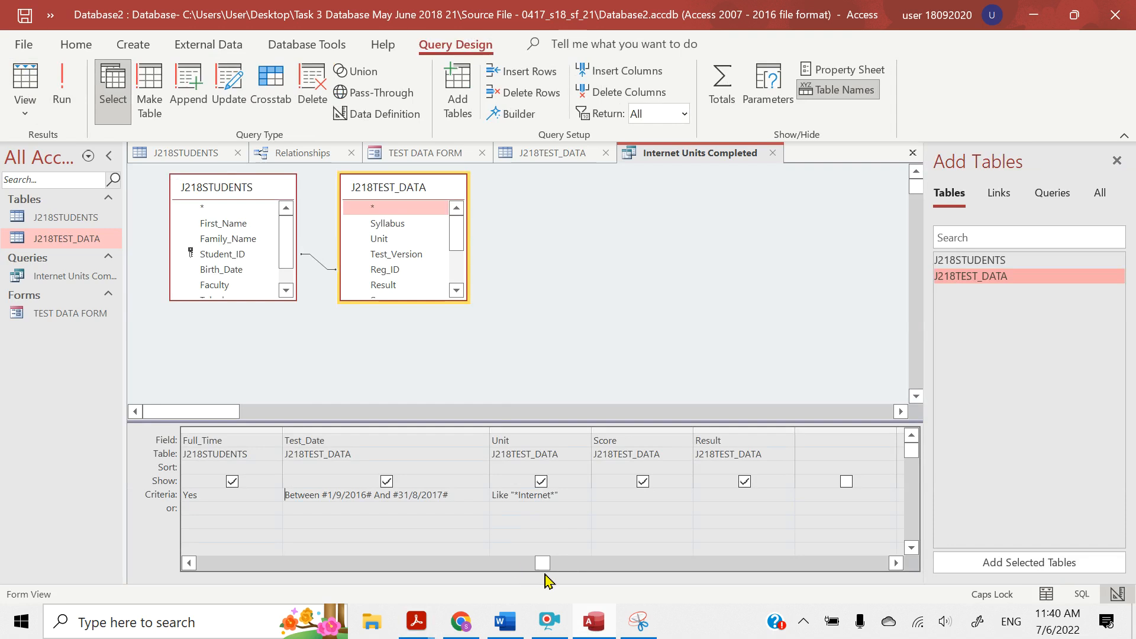
pyautogui.click(896, 563)
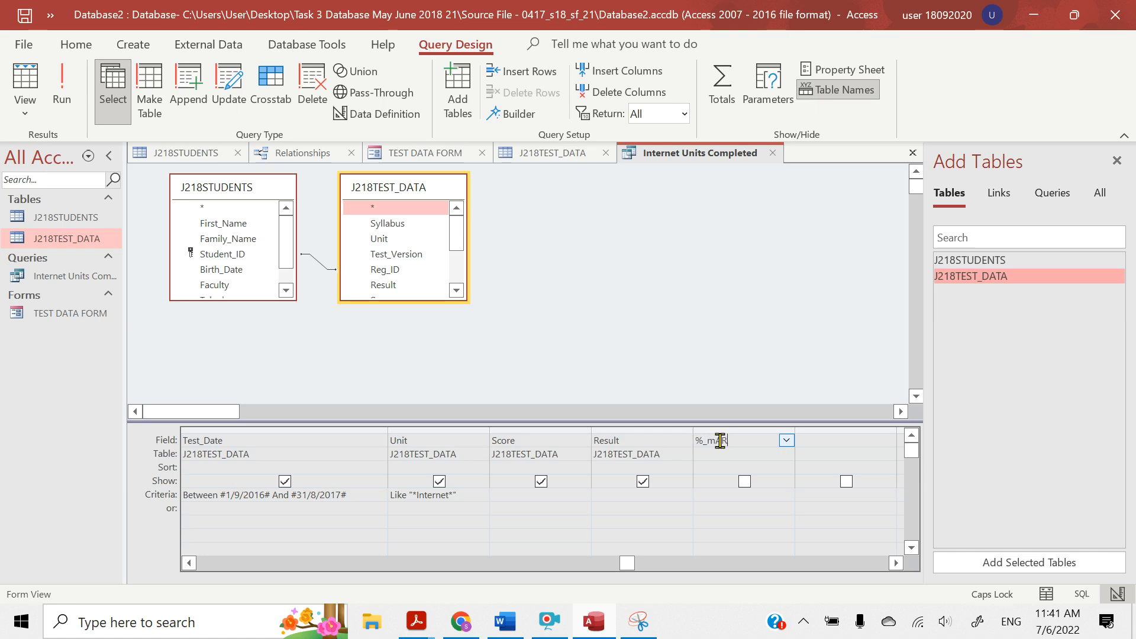
pyautogui.press('BackSpace')
pyautogui.press('capslock')
pyautogui.moveTo(737, 443); pyautogui.dragTo(690, 439)
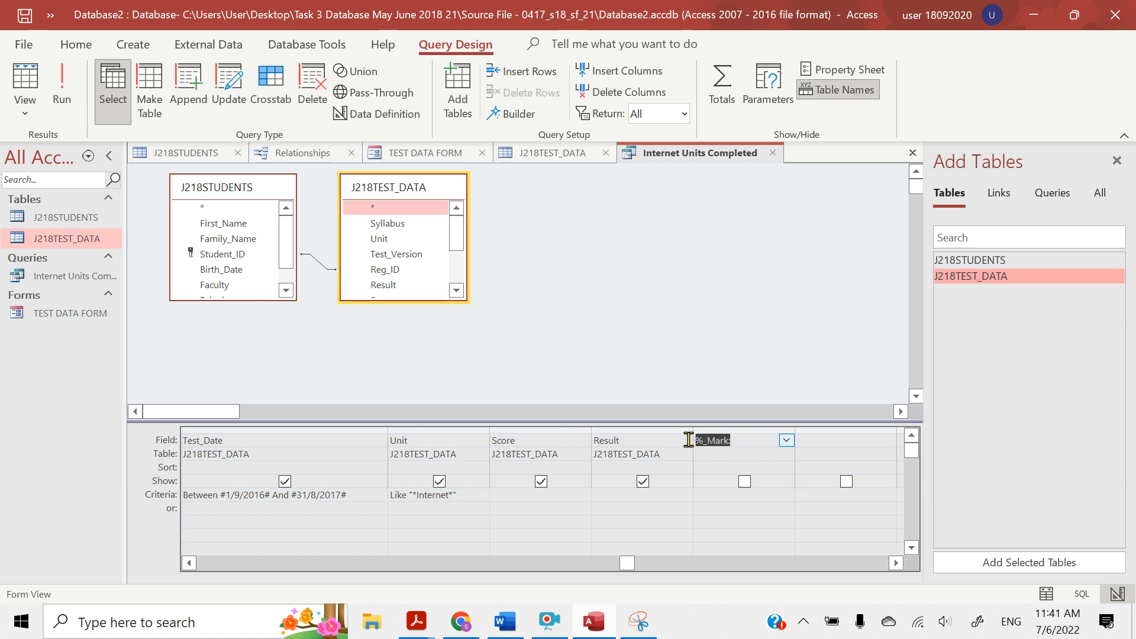
pyautogui.click(735, 443)
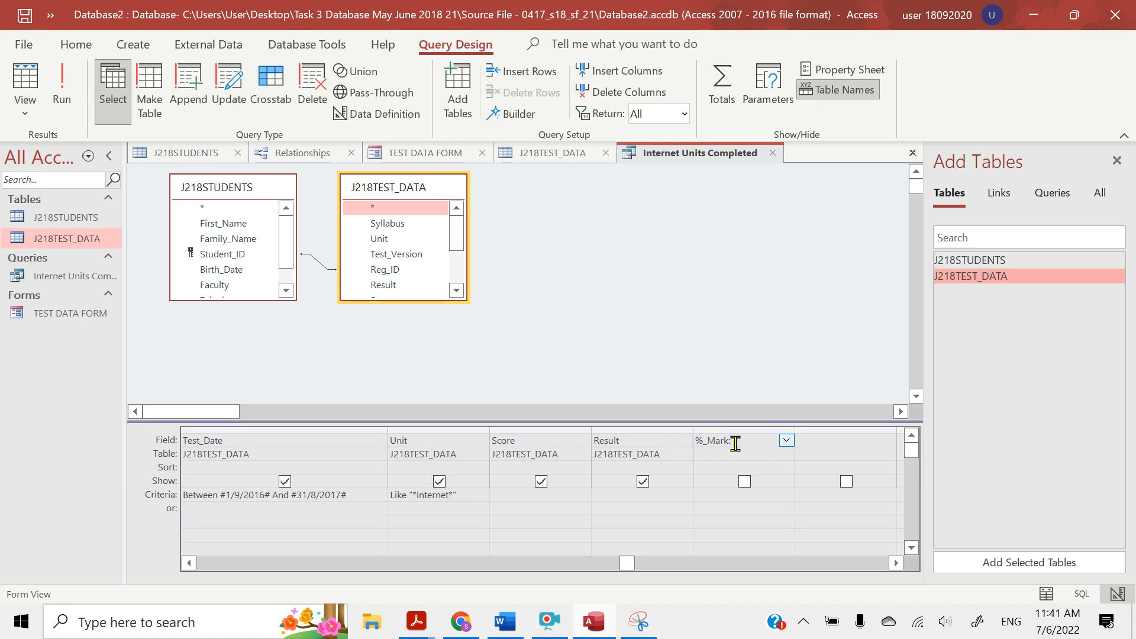
pyautogui.doubleClick(735, 443)
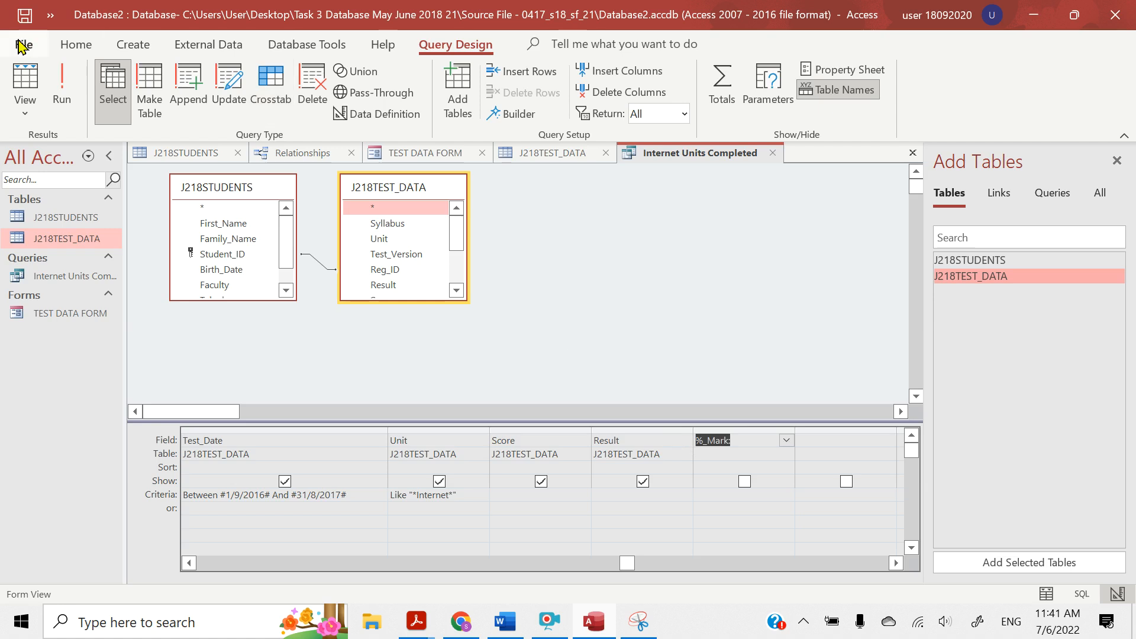
# Try to run the query with only the %_Mark: label entered in the new field, then resume editing that field
pyautogui.click(58, 82)
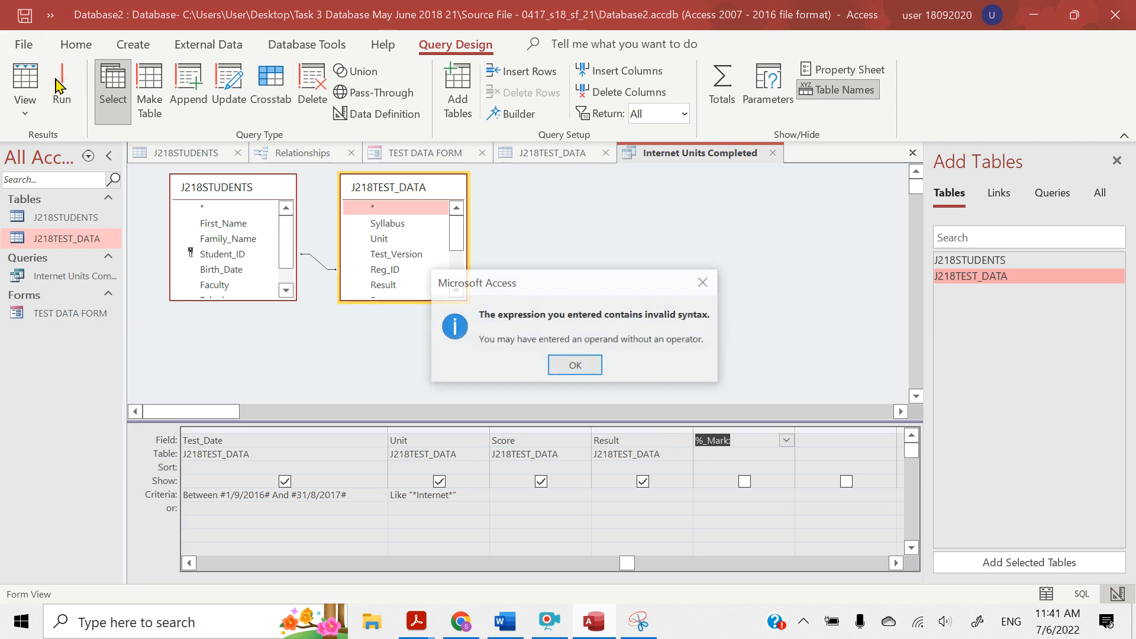
pyautogui.click(700, 287)
pyautogui.click(739, 441)
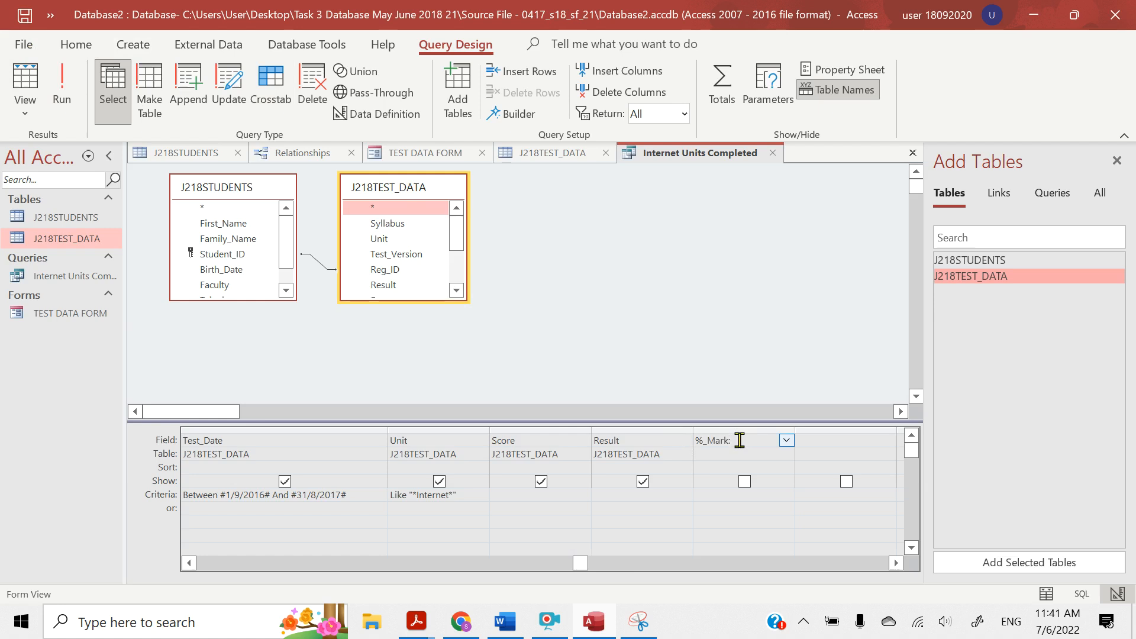
# Switch to the question paper in Acrobat Reader and highlight "Score divided by 60" in question 25's first report requirement
pyautogui.moveTo(411, 622)
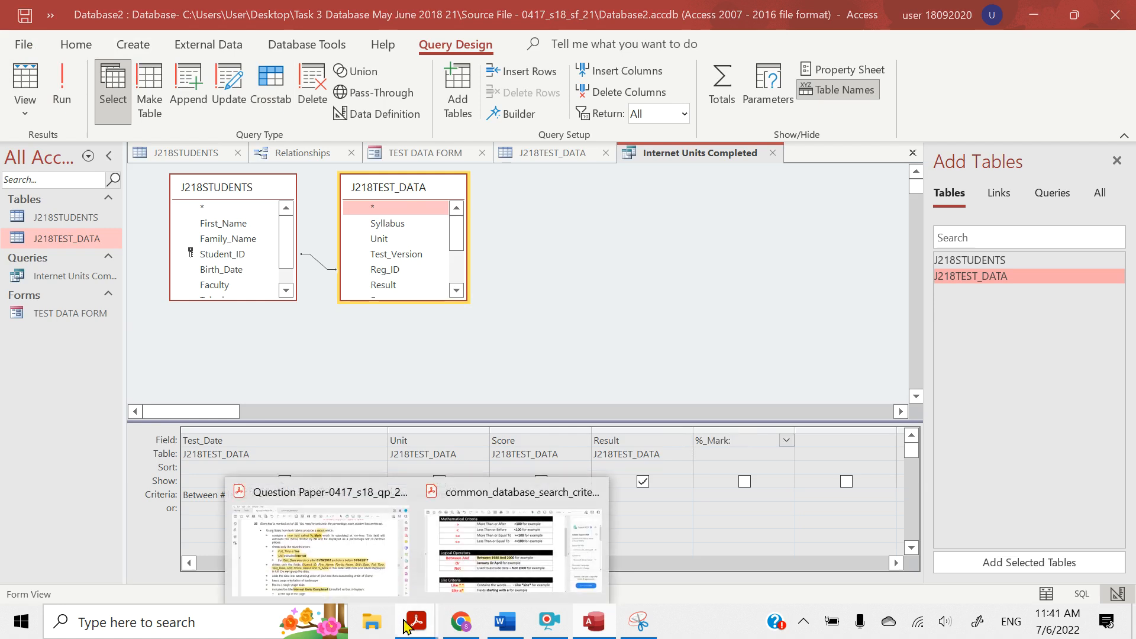
pyautogui.click(378, 572)
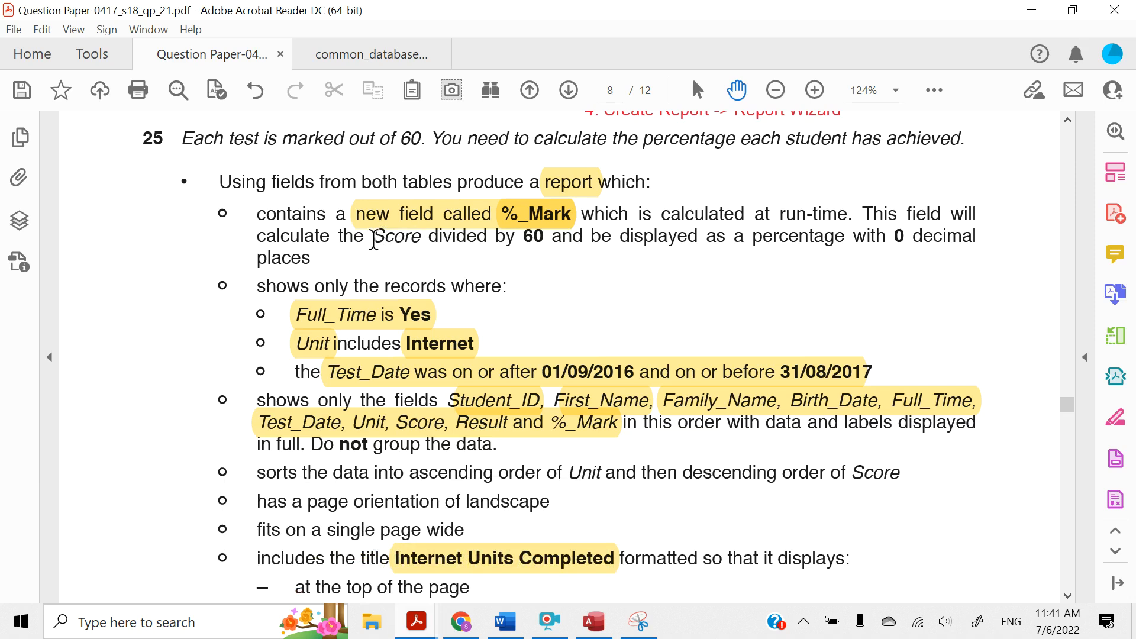
pyautogui.moveTo(373, 240); pyautogui.dragTo(533, 239)
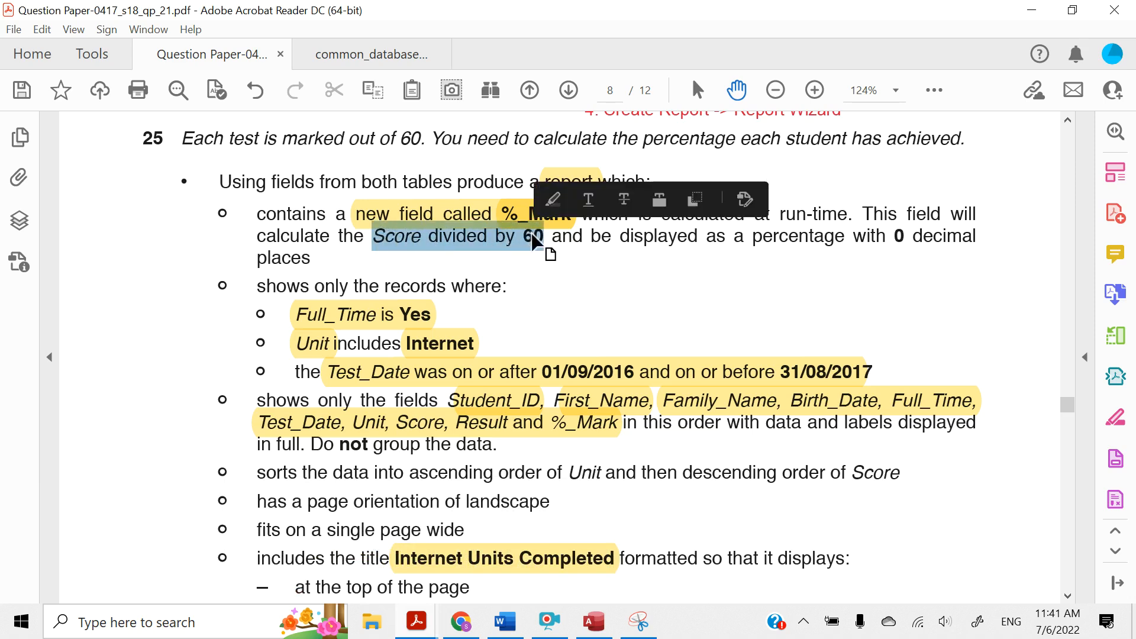
pyautogui.click(553, 200)
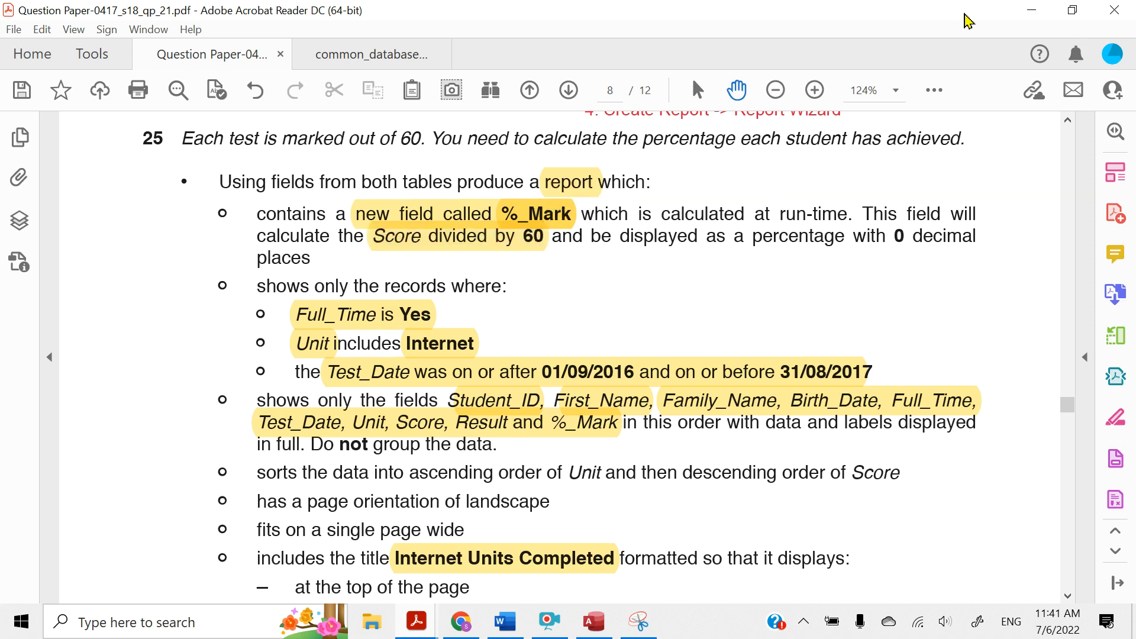
# Return to Access, check the Score field name in the J218TEST_DATA field list and correct its spelling after %_Mark: in the new field
pyautogui.click(1031, 10)
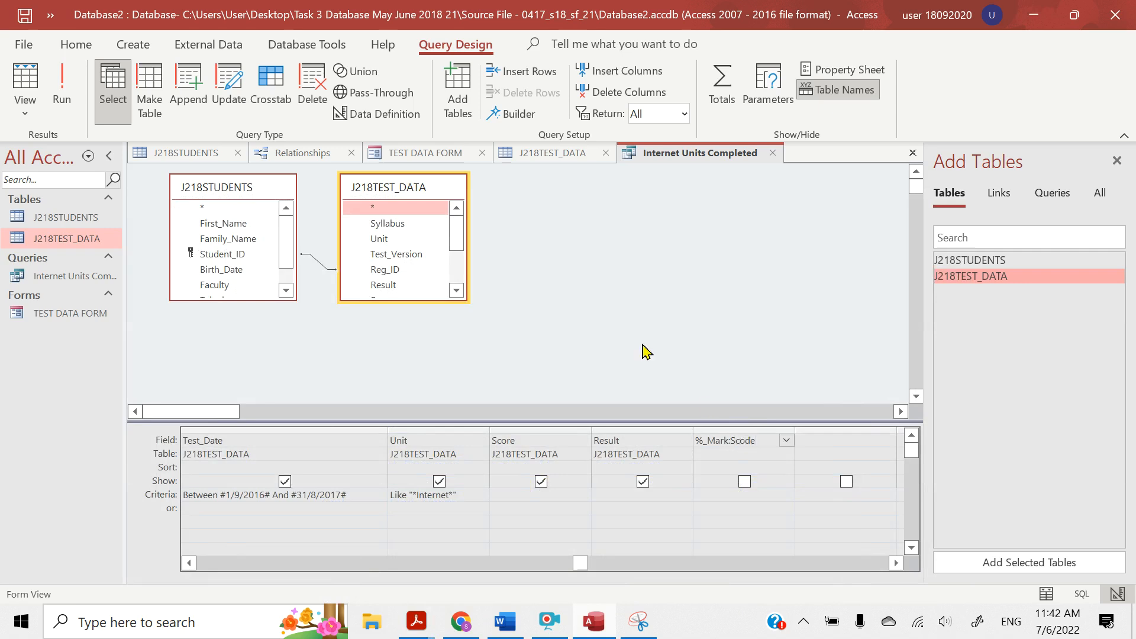
pyautogui.moveTo(463, 240); pyautogui.dragTo(462, 268)
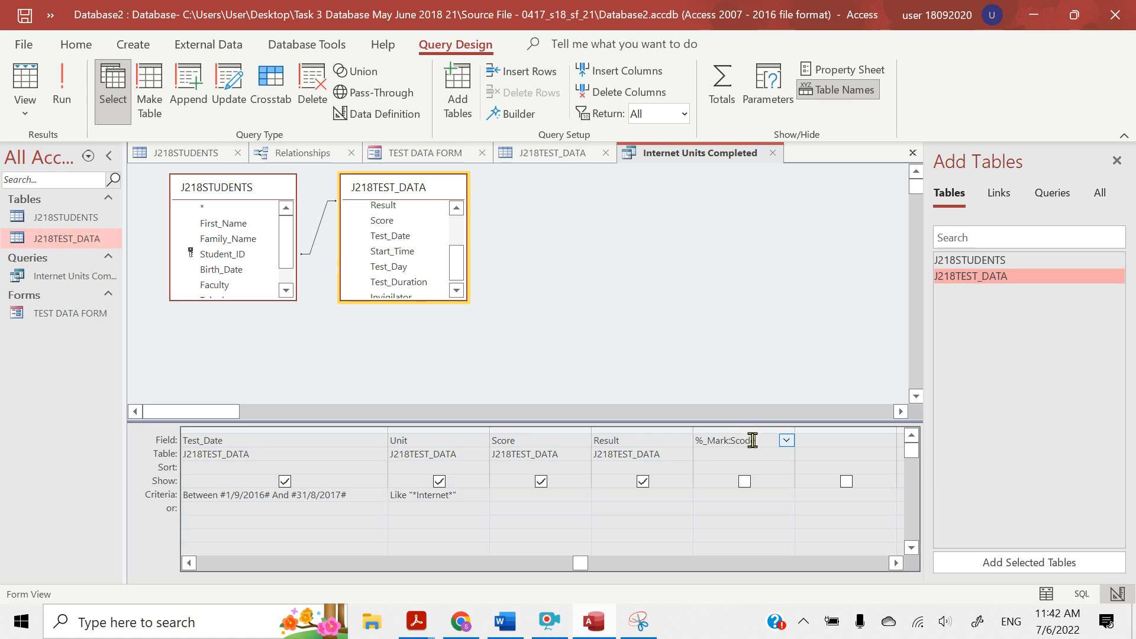
pyautogui.press('BackSpace')
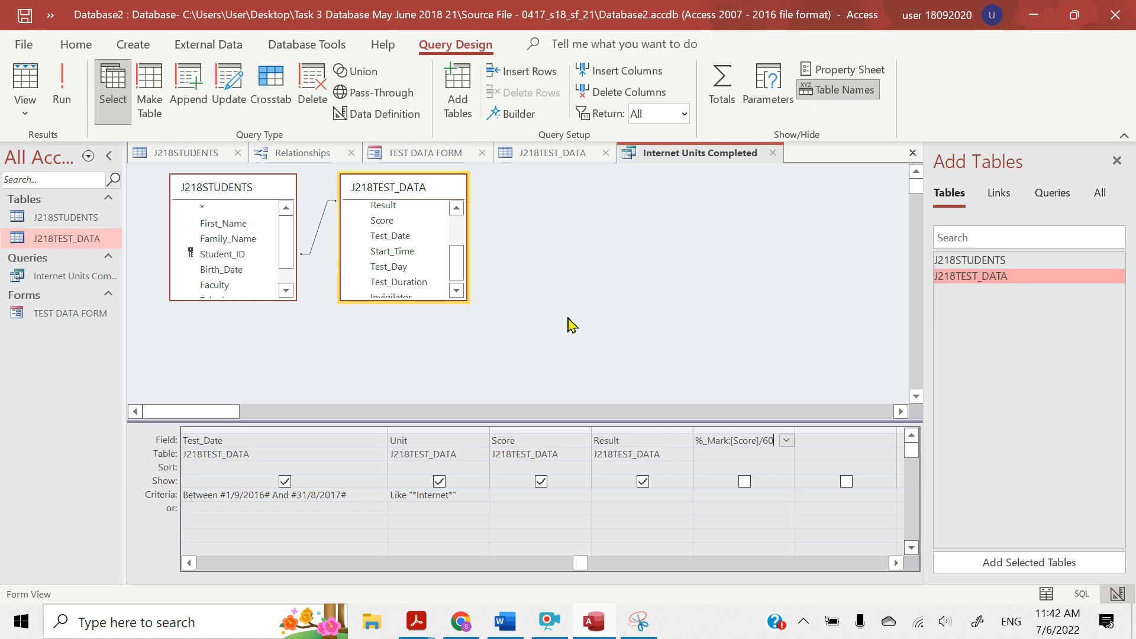
# Run the query, narrow the Result column and widen the %_Mark column so its values show in full
pyautogui.click(62, 106)
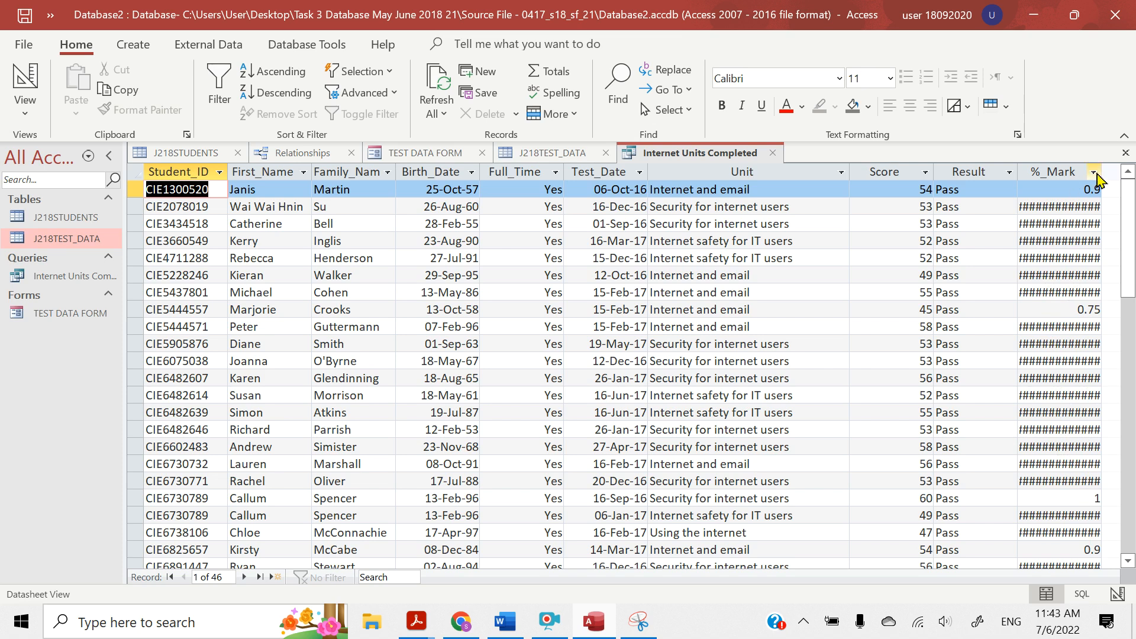
pyautogui.moveTo(1104, 172); pyautogui.dragTo(1118, 172)
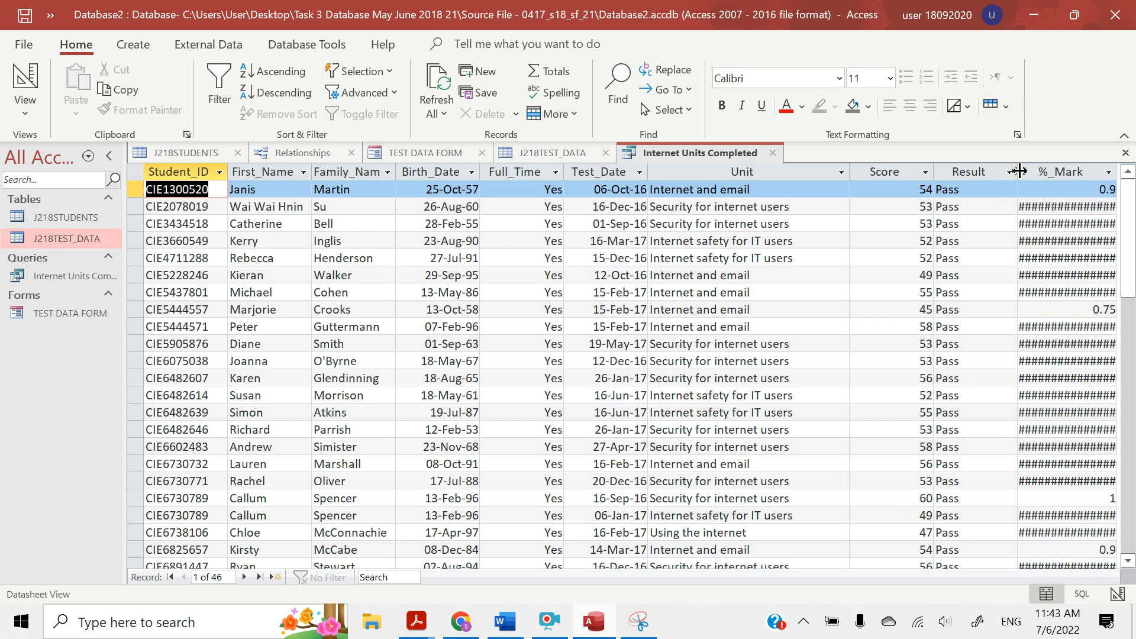
pyautogui.moveTo(1021, 172); pyautogui.dragTo(995, 172)
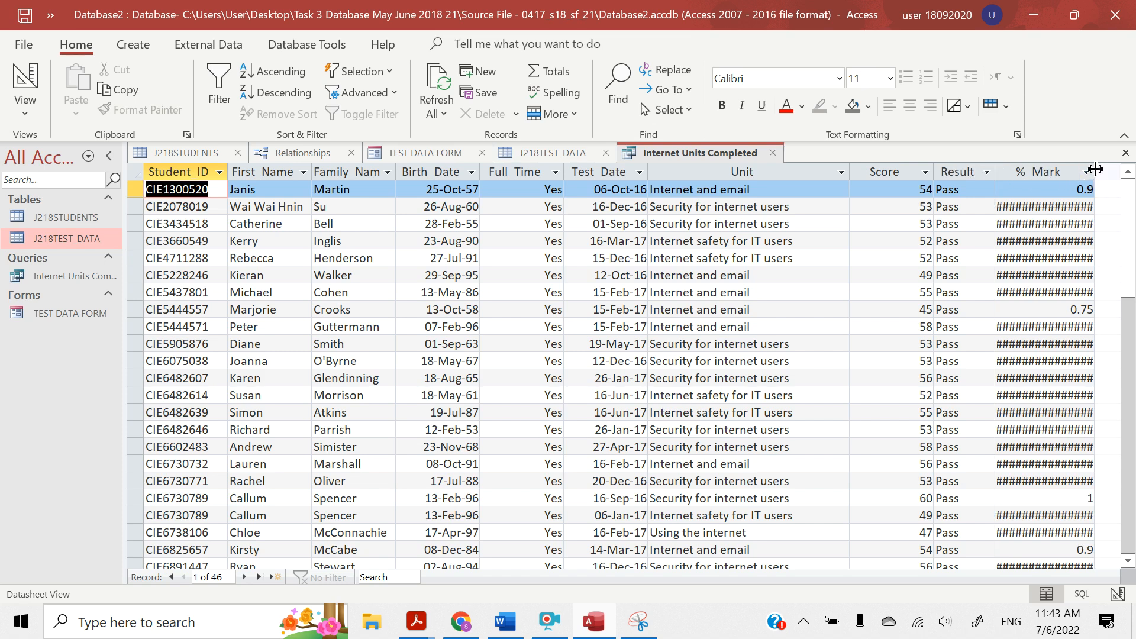
pyautogui.moveTo(1095, 172); pyautogui.dragTo(1120, 168)
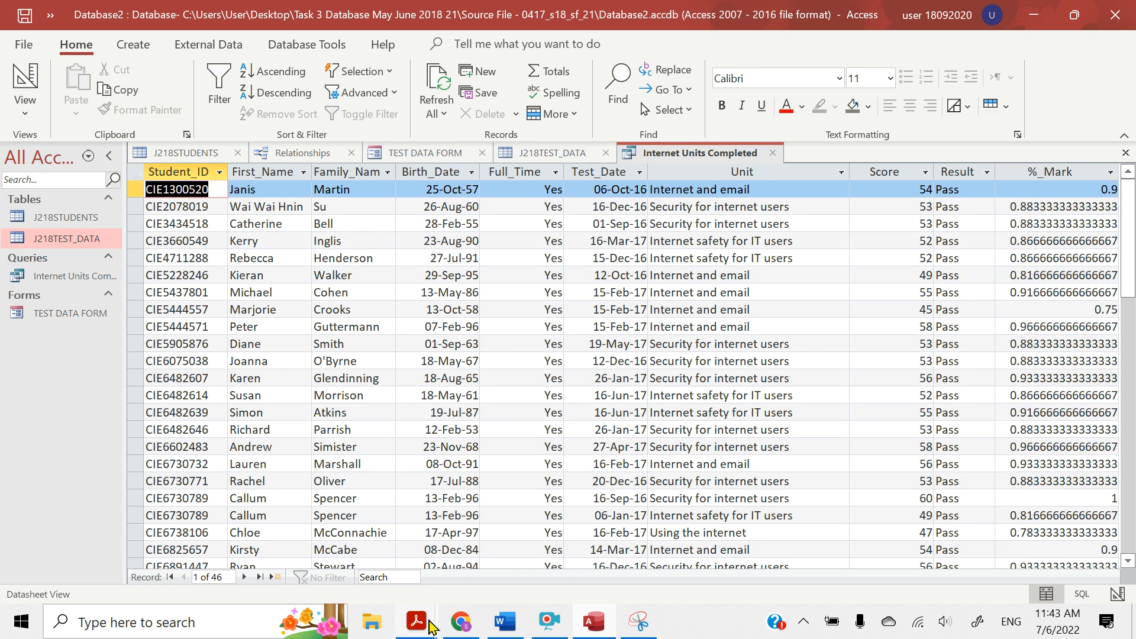
# Switch to the question paper in Acrobat Reader and highlight "percentage with 0 decimal" in question 25's first report requirement
pyautogui.moveTo(407, 627)
pyautogui.click(397, 554)
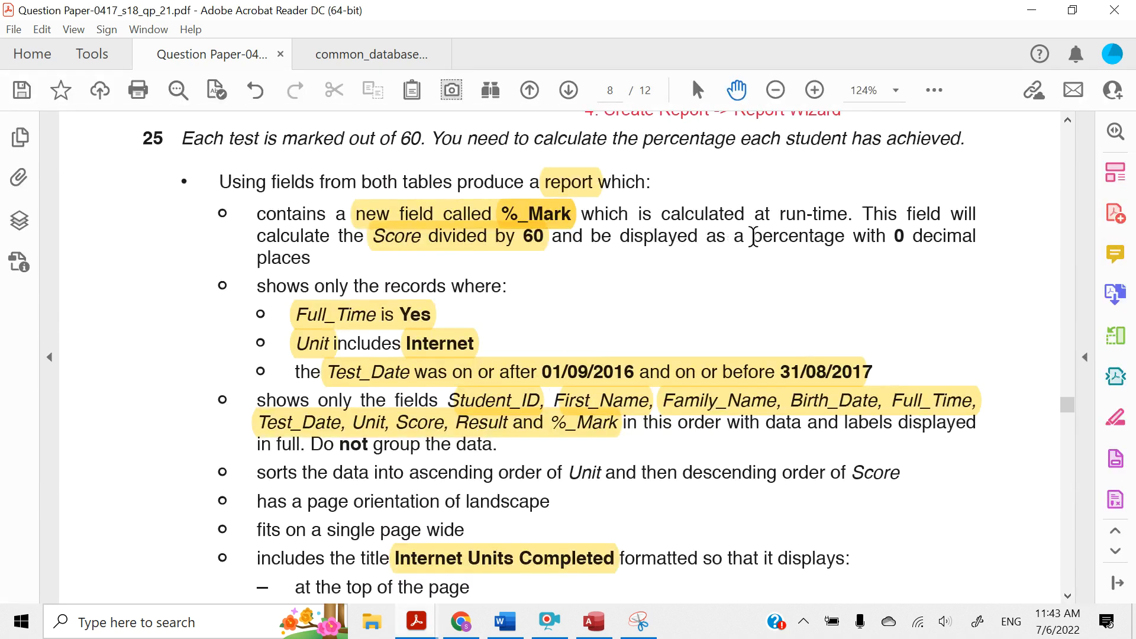
pyautogui.moveTo(753, 237); pyautogui.dragTo(916, 239)
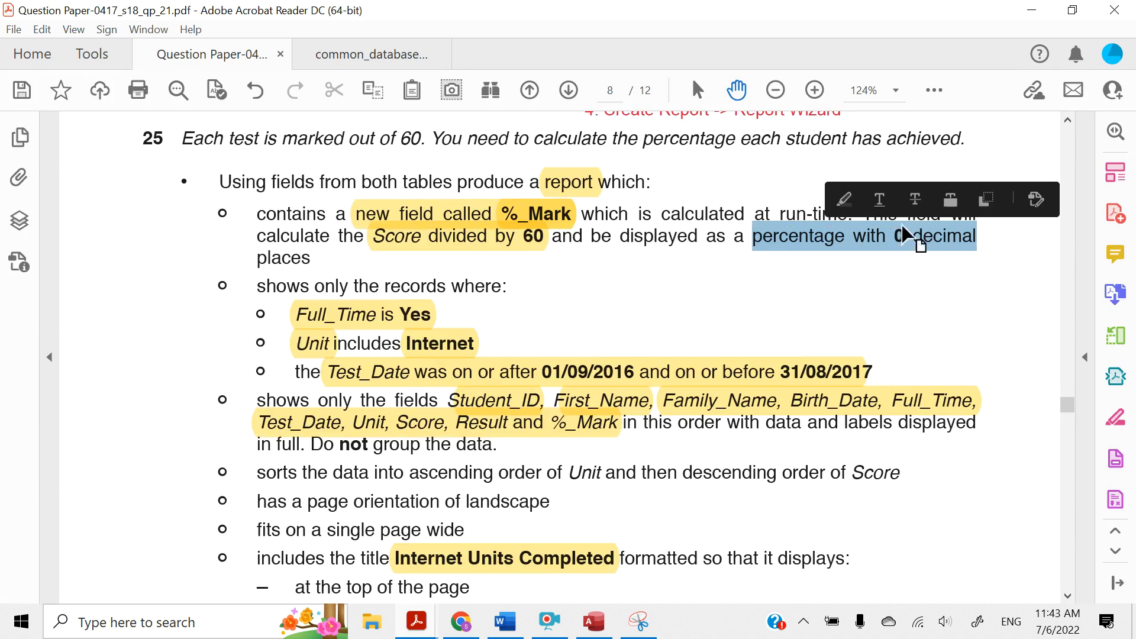
pyautogui.click(845, 201)
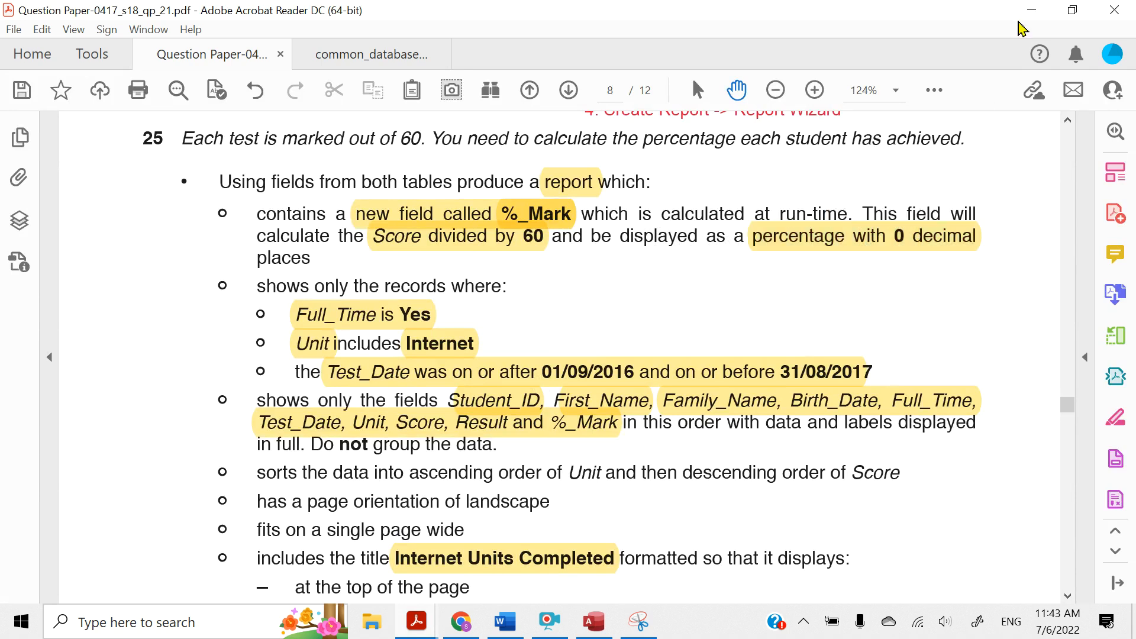
# Return to the query's Design View in Access, open the property sheet for the %_Mark field and close the Add Tables pane
pyautogui.click(1030, 13)
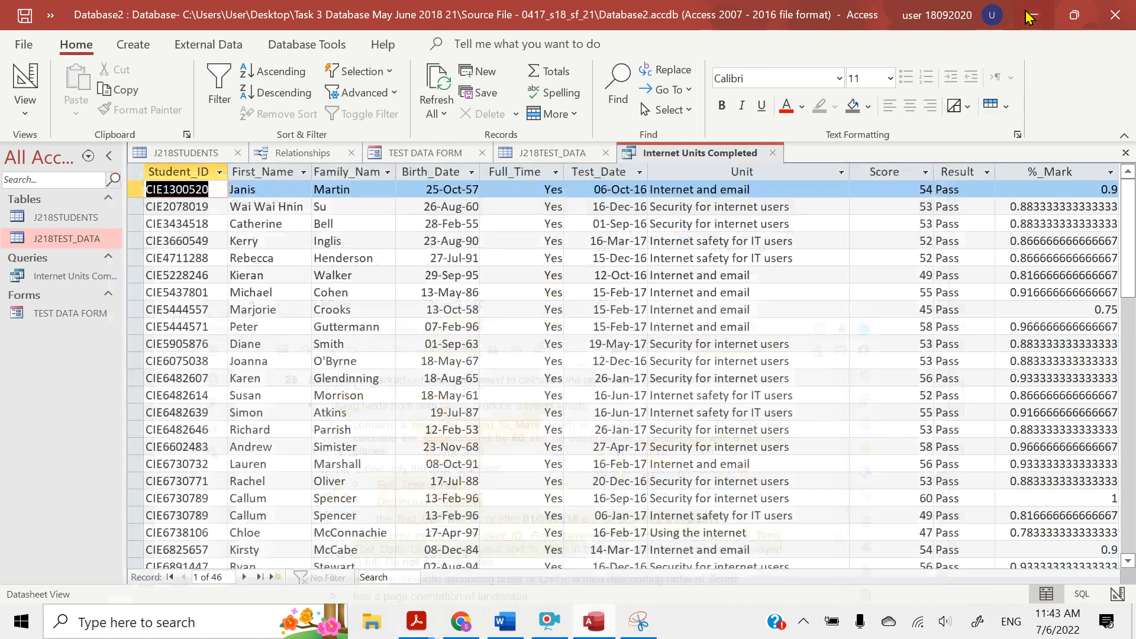
pyautogui.click(25, 106)
pyautogui.click(58, 232)
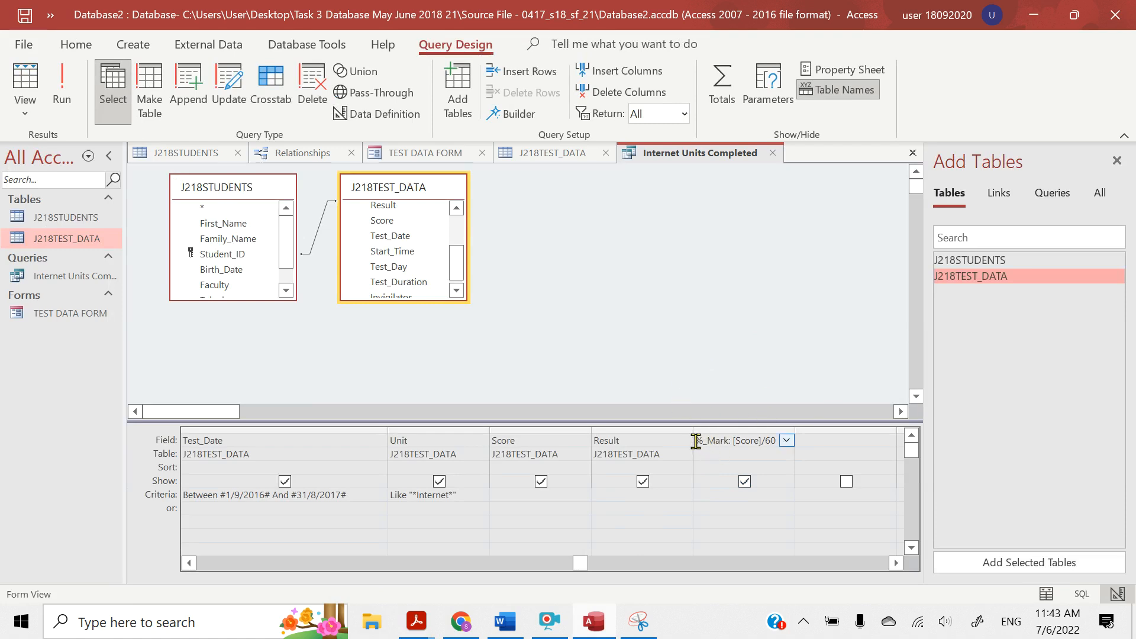
pyautogui.moveTo(696, 443); pyautogui.dragTo(778, 431)
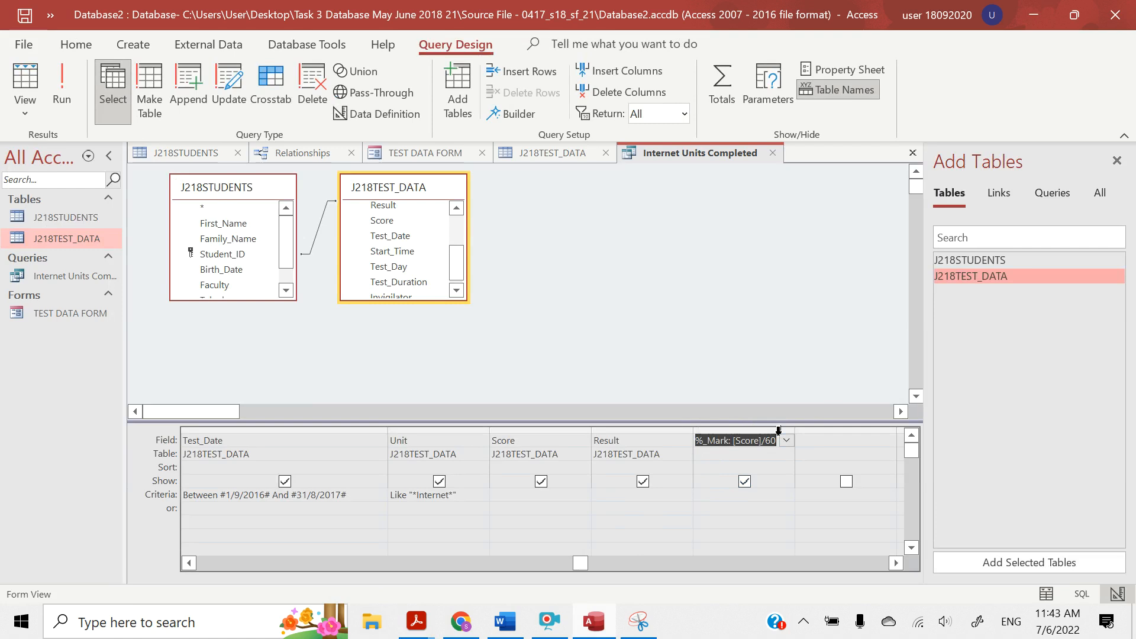
pyautogui.click(826, 71)
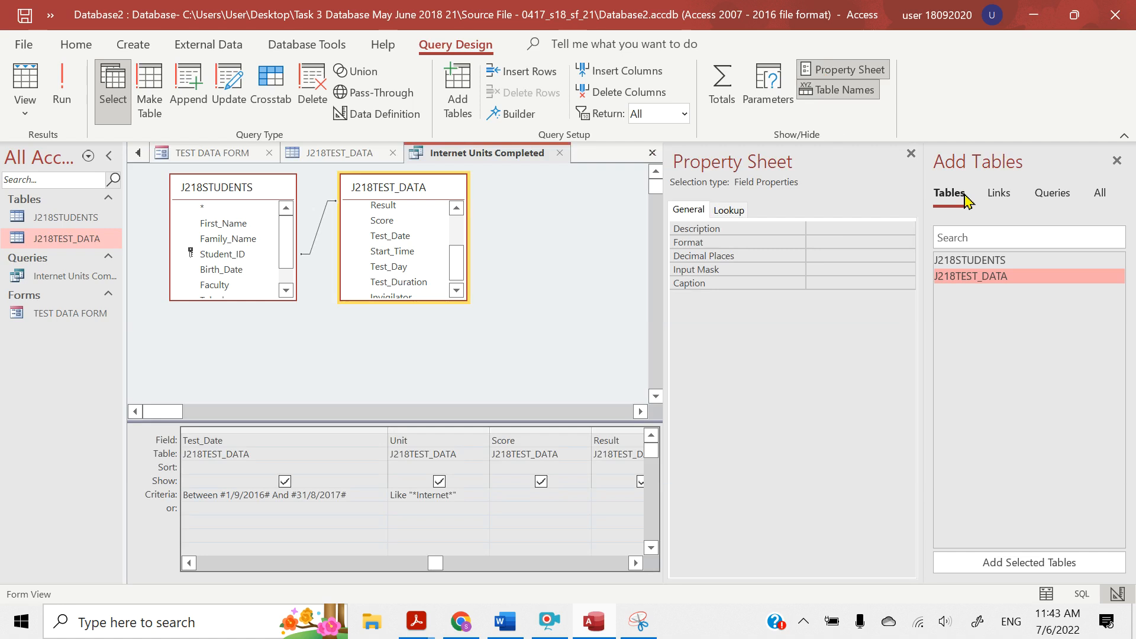
pyautogui.click(1117, 160)
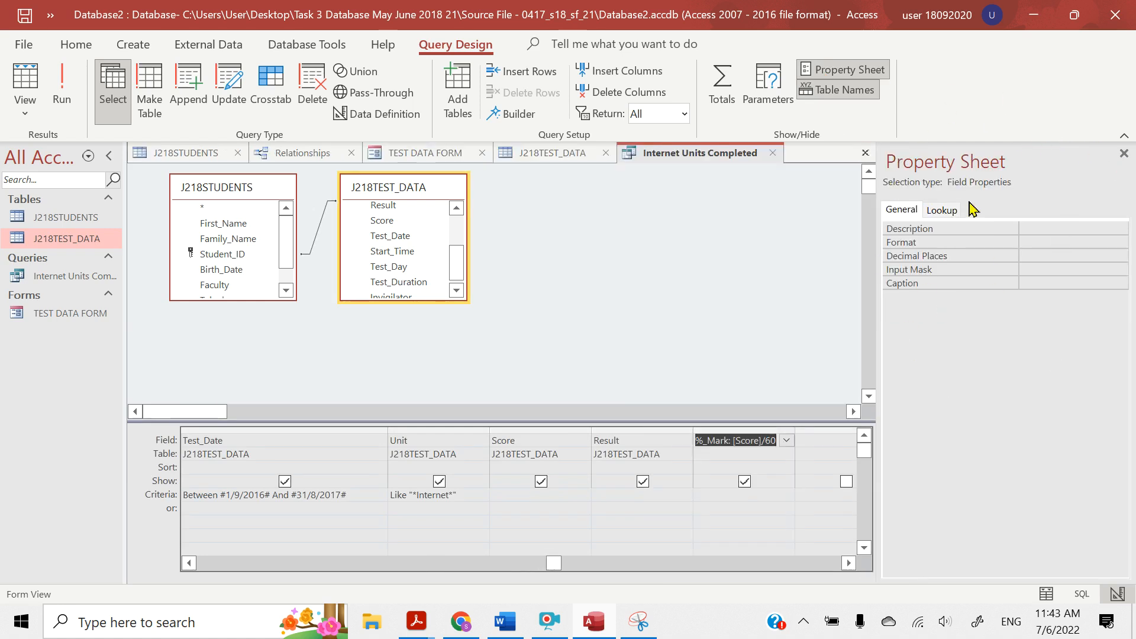
# Set the %_Mark field's format to Percent with 0 decimal places
pyautogui.click(1047, 241)
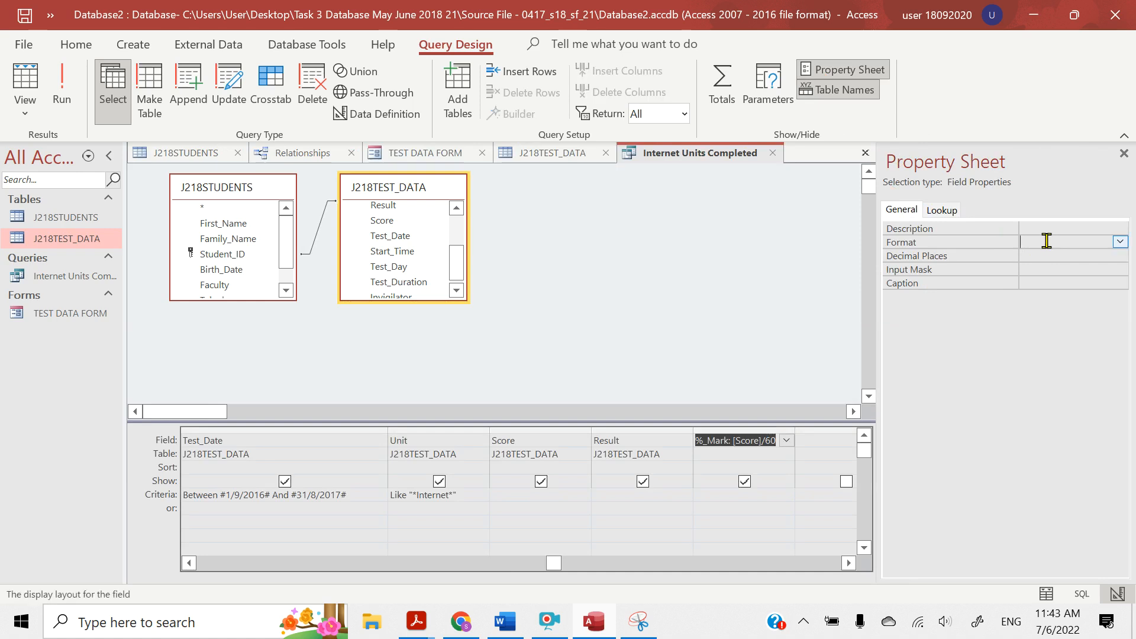
pyautogui.click(1120, 244)
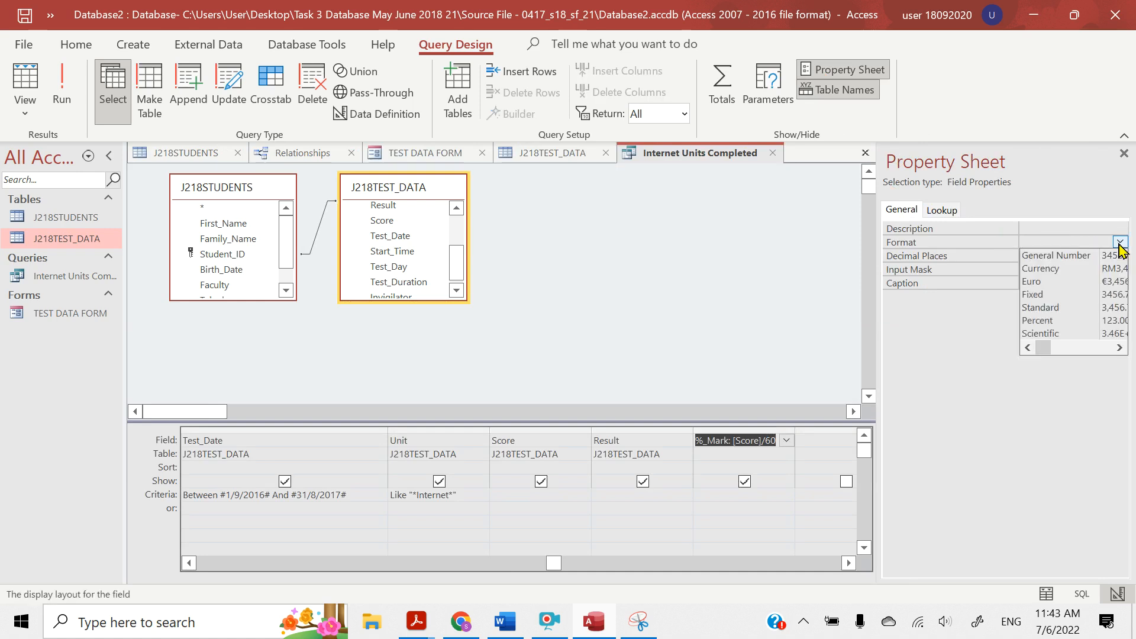
pyautogui.click(1079, 321)
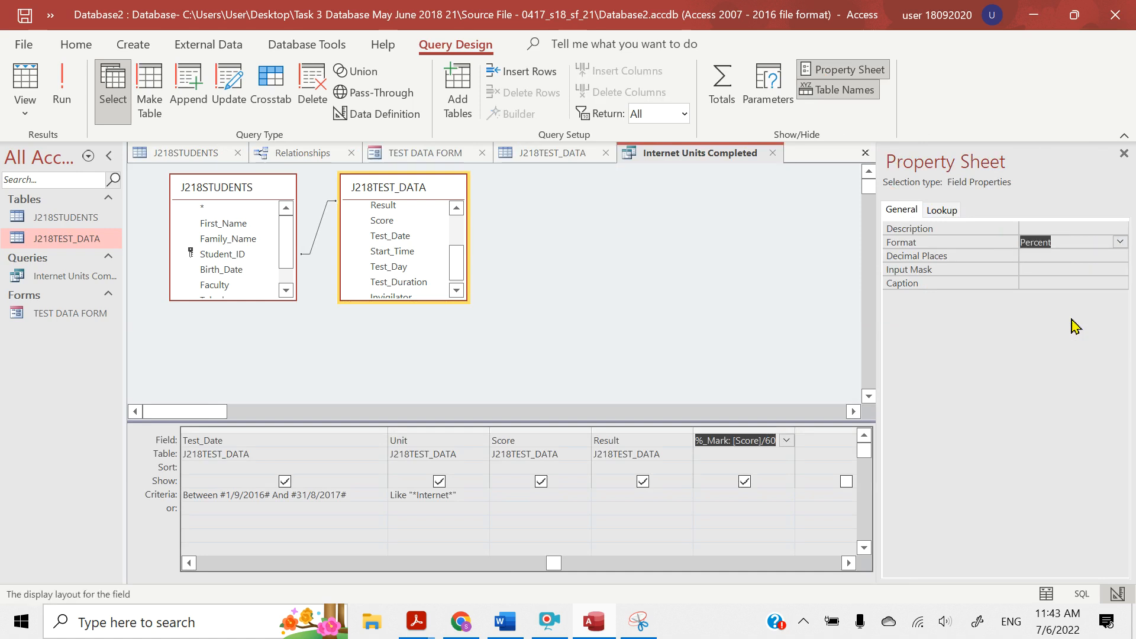
pyautogui.click(1041, 254)
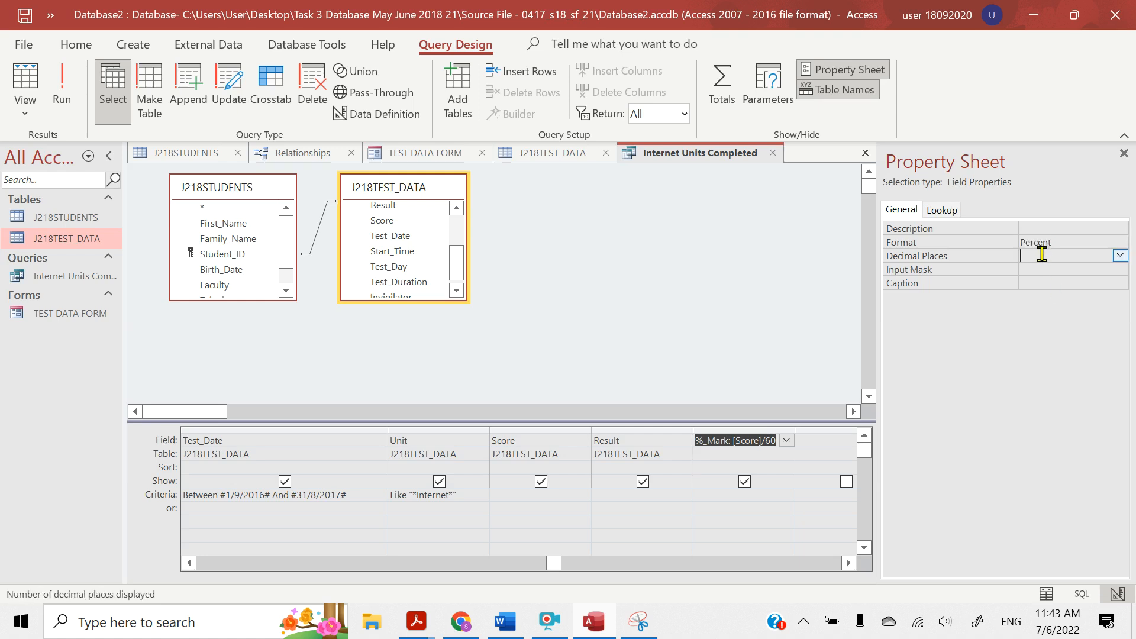
pyautogui.click(1120, 257)
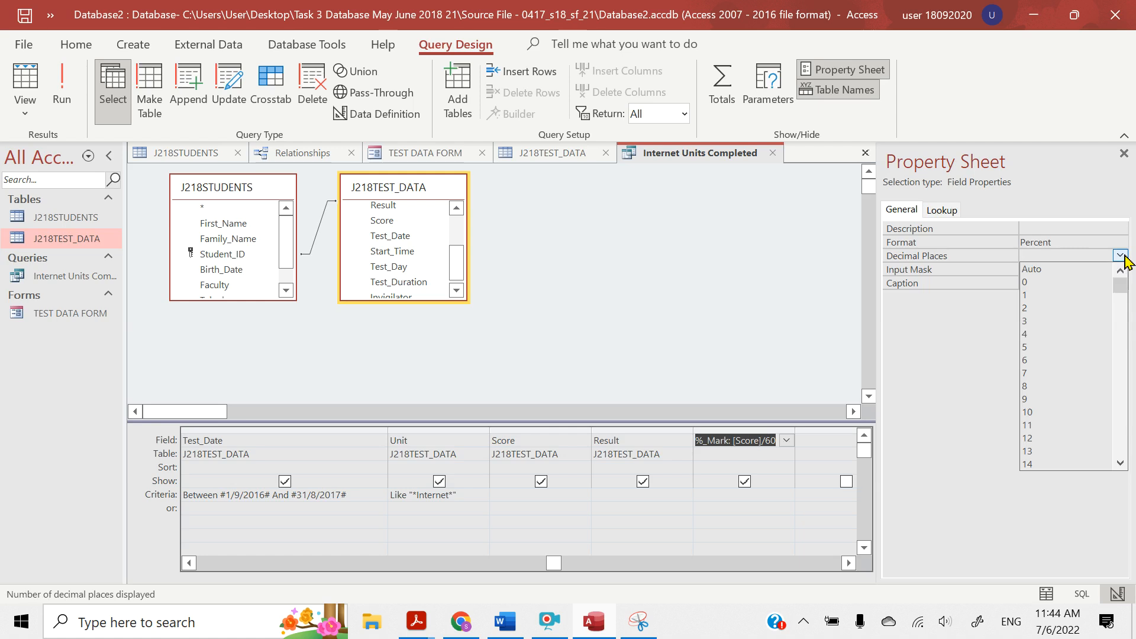
pyautogui.click(1066, 284)
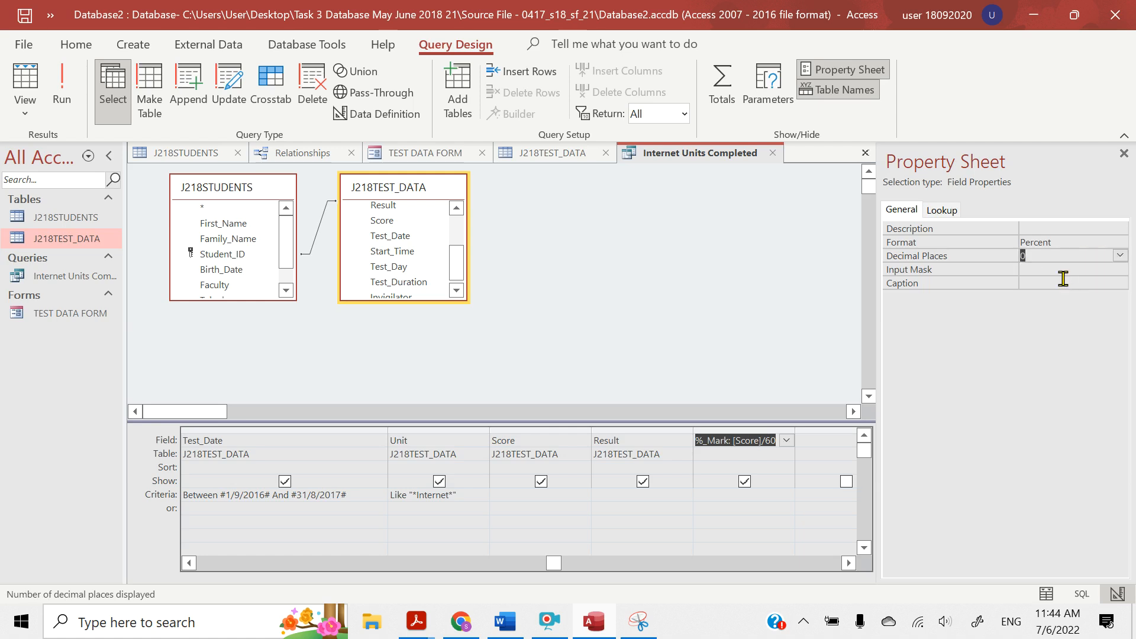
# Run the query with the formatted %_Mark field and narrow that column in the datasheet
pyautogui.click(65, 79)
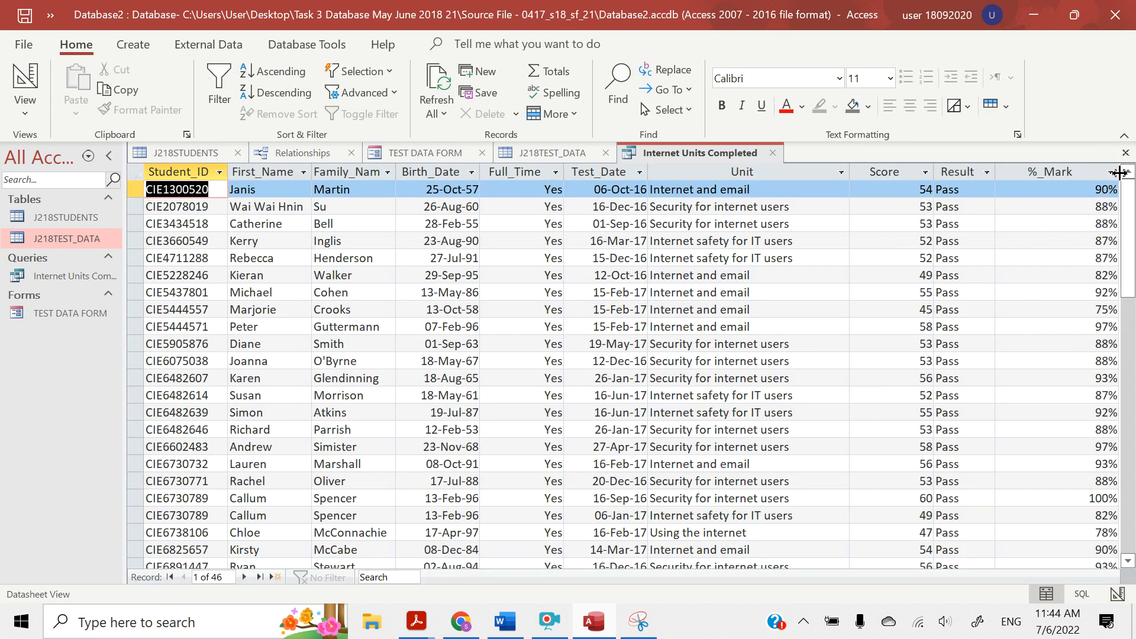
pyautogui.moveTo(1120, 172); pyautogui.dragTo(1064, 174)
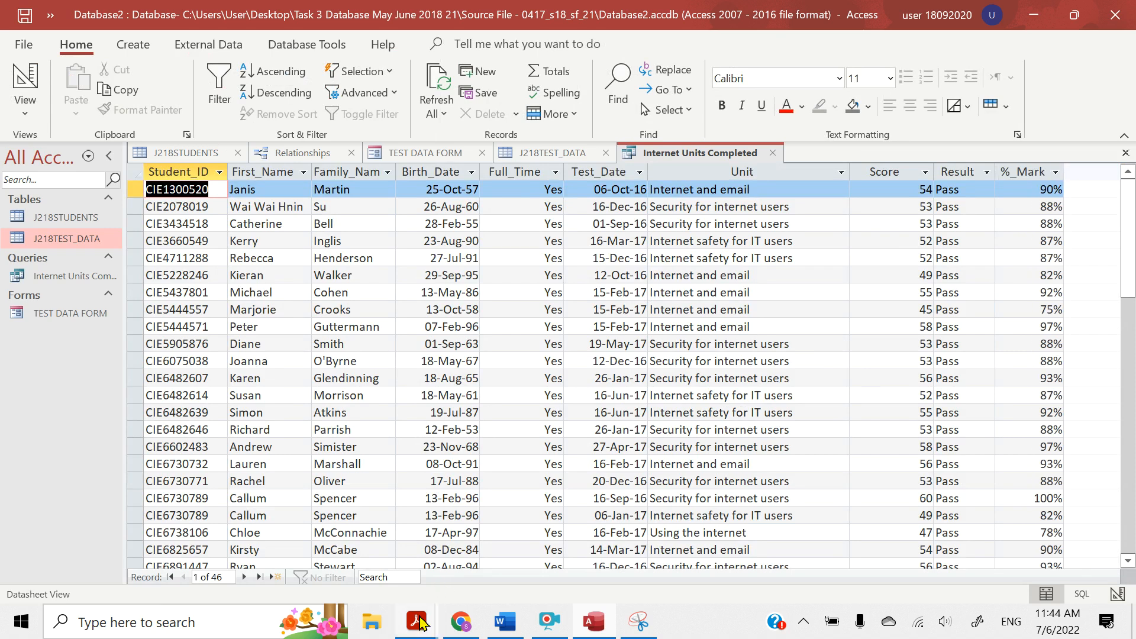
# Switch to the question paper in Acrobat Reader and highlight "Create Report -> Report Wizard" in the notes above question 25
pyautogui.moveTo(425, 623)
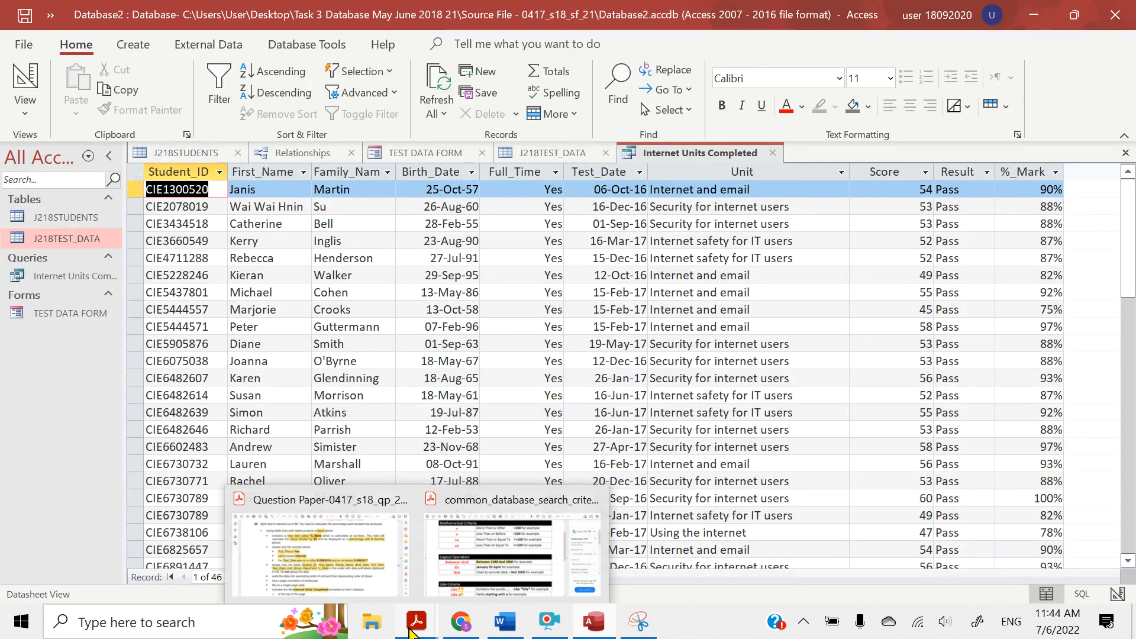
pyautogui.click(342, 547)
pyautogui.scroll(-5, 280, 447)
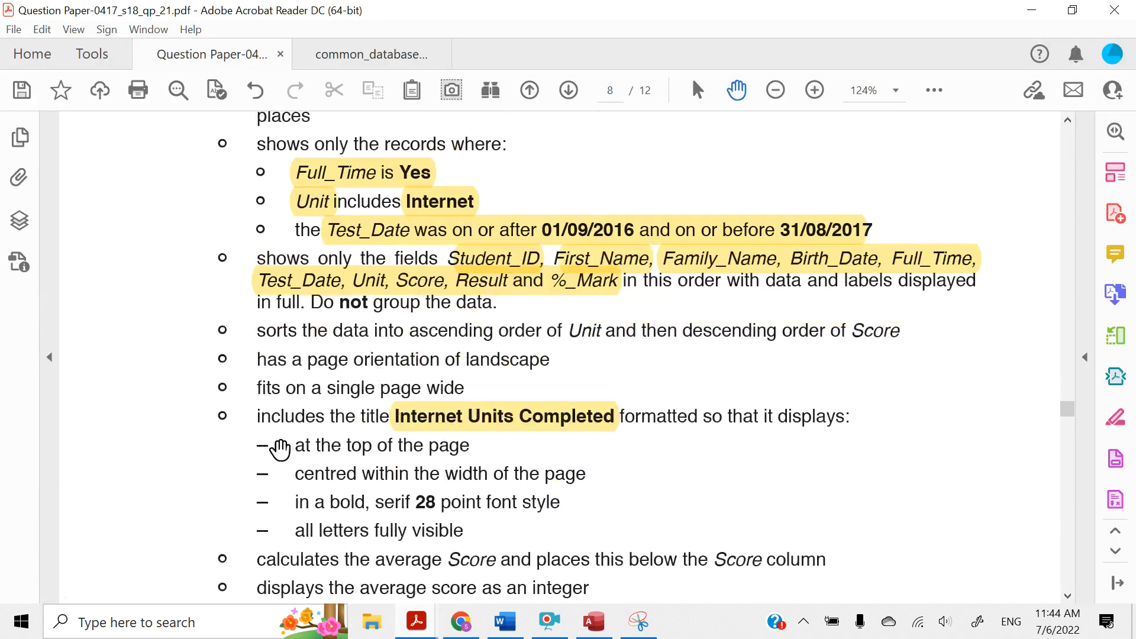
pyautogui.scroll(8, 304, 381)
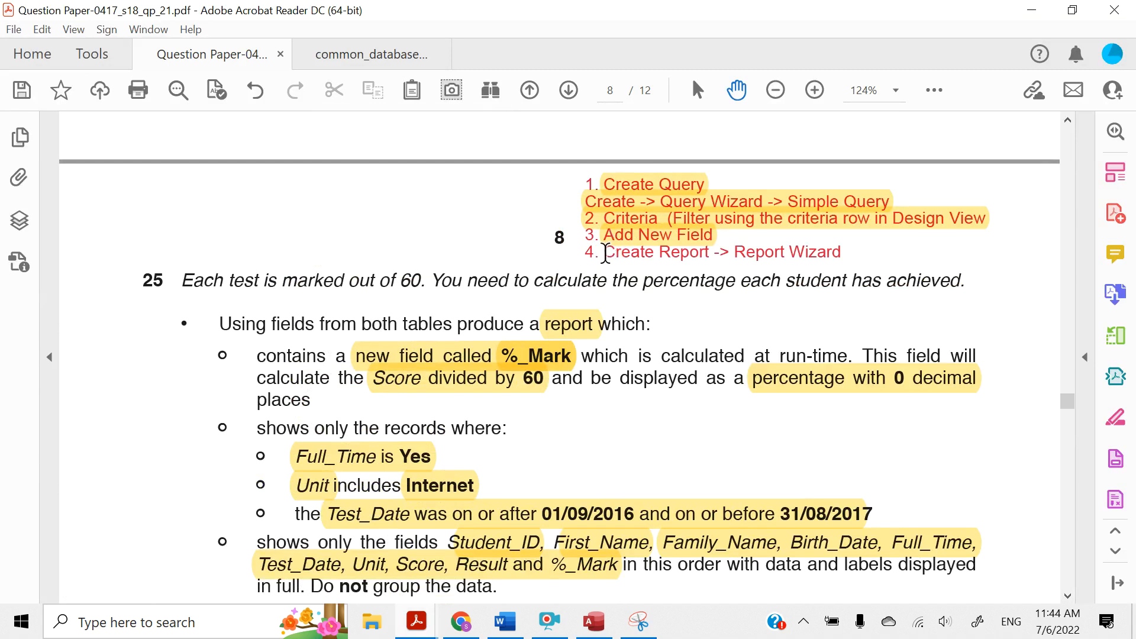
pyautogui.moveTo(604, 253)
pyautogui.mouseDown()
pyautogui.moveTo(704, 241)
pyautogui.moveTo(730, 254)
pyautogui.moveTo(817, 255)
pyautogui.mouseUp()
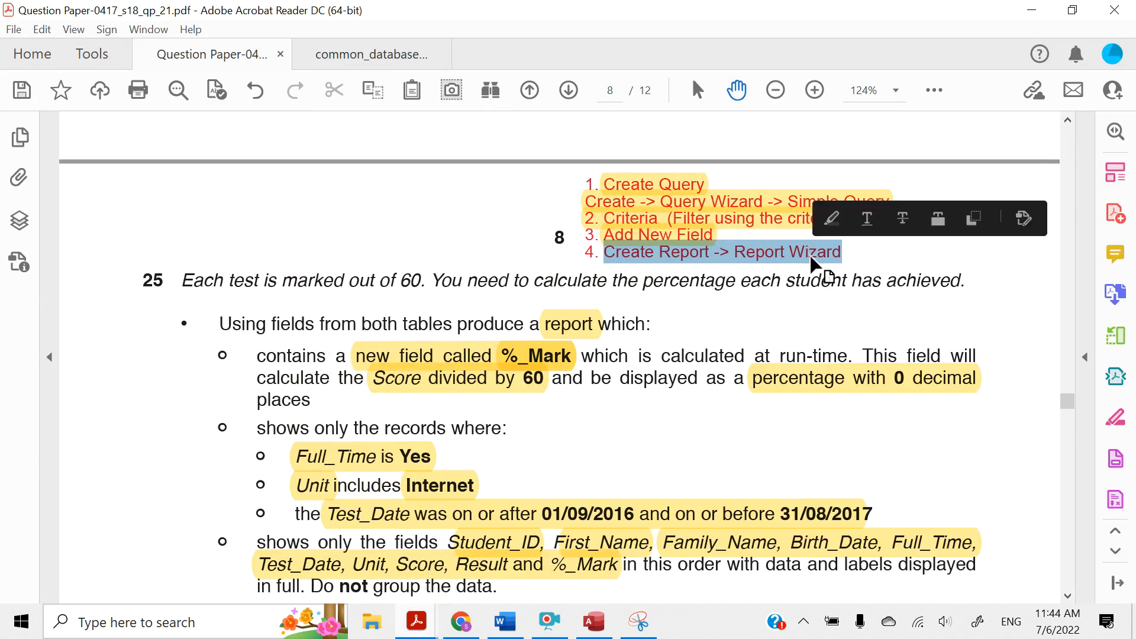
pyautogui.click(830, 219)
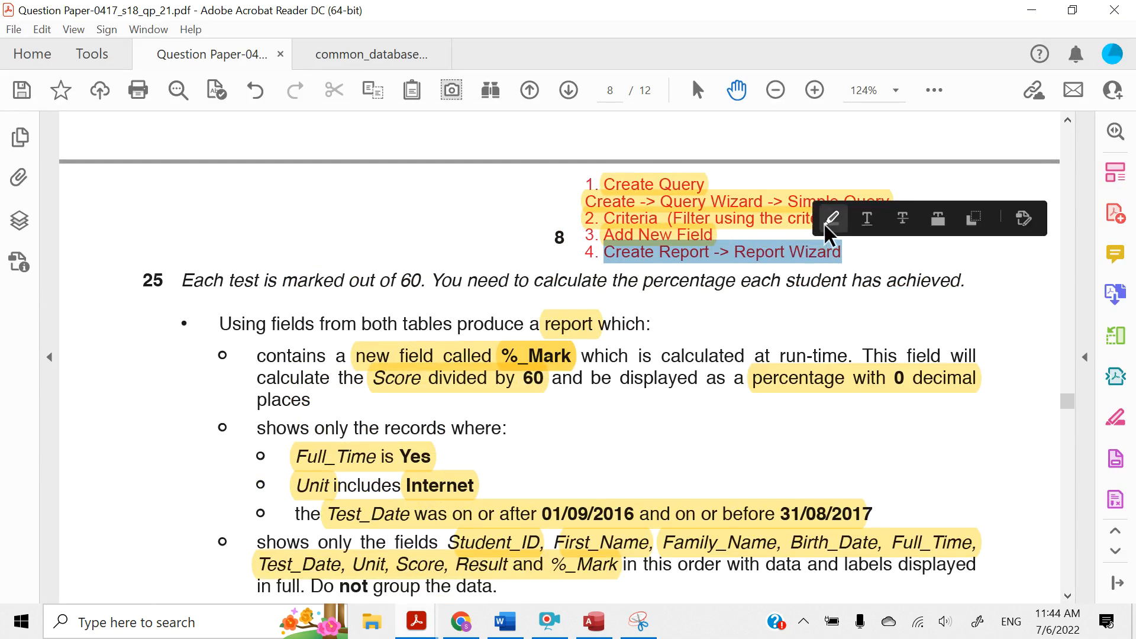
# Return to Access and start the Report Wizard, saving the Internet Units Completed query when asked
pyautogui.click(1032, 10)
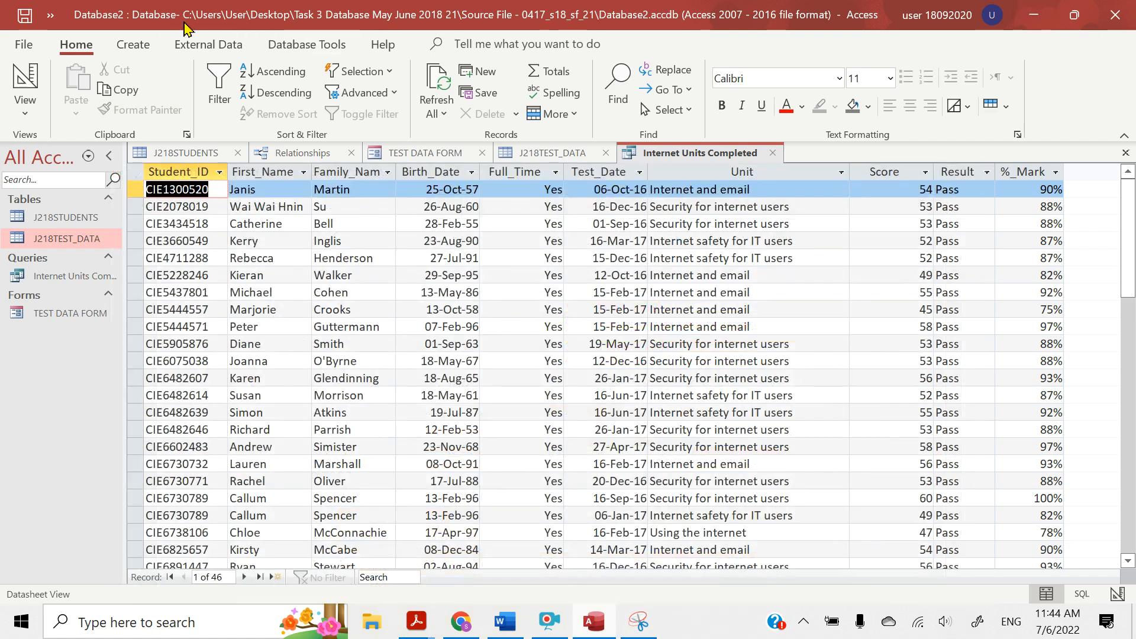
pyautogui.click(128, 44)
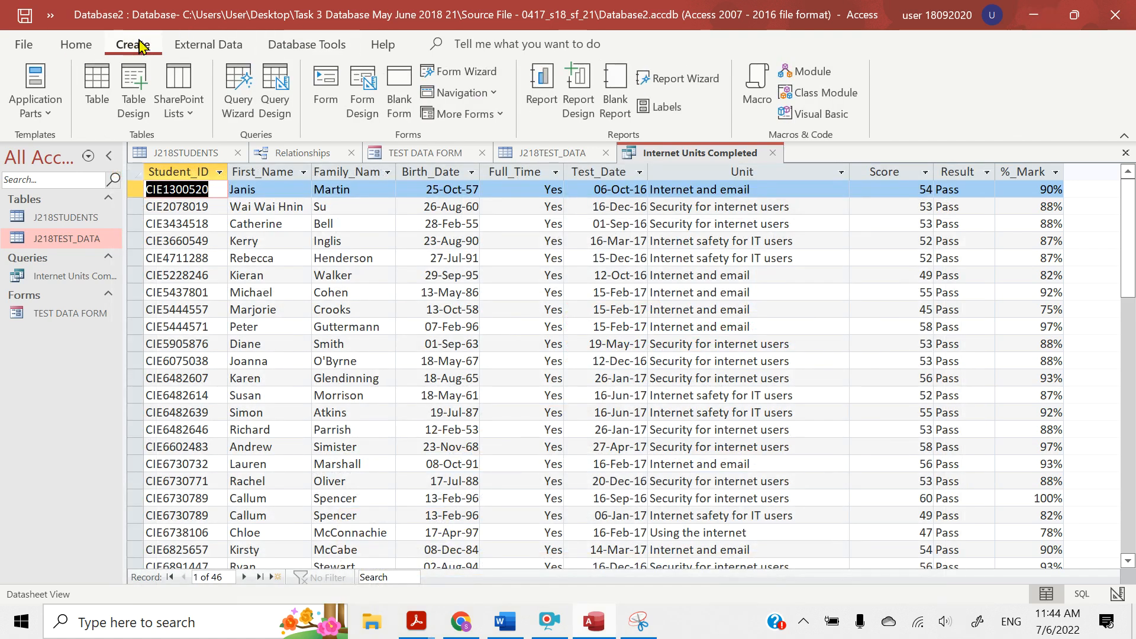
pyautogui.click(649, 84)
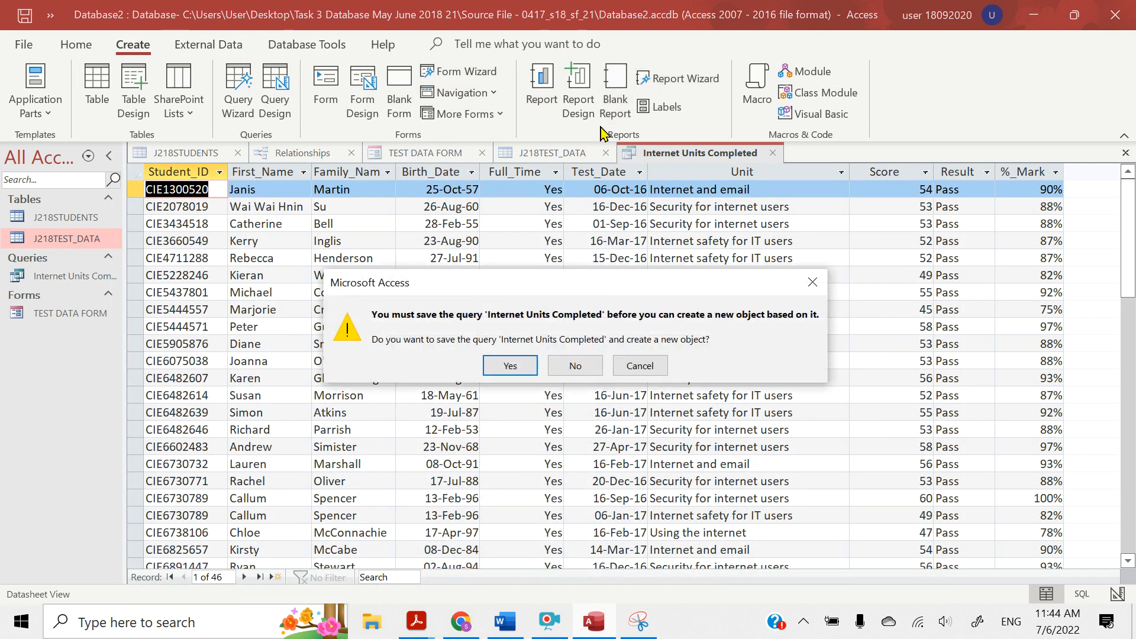
pyautogui.click(510, 366)
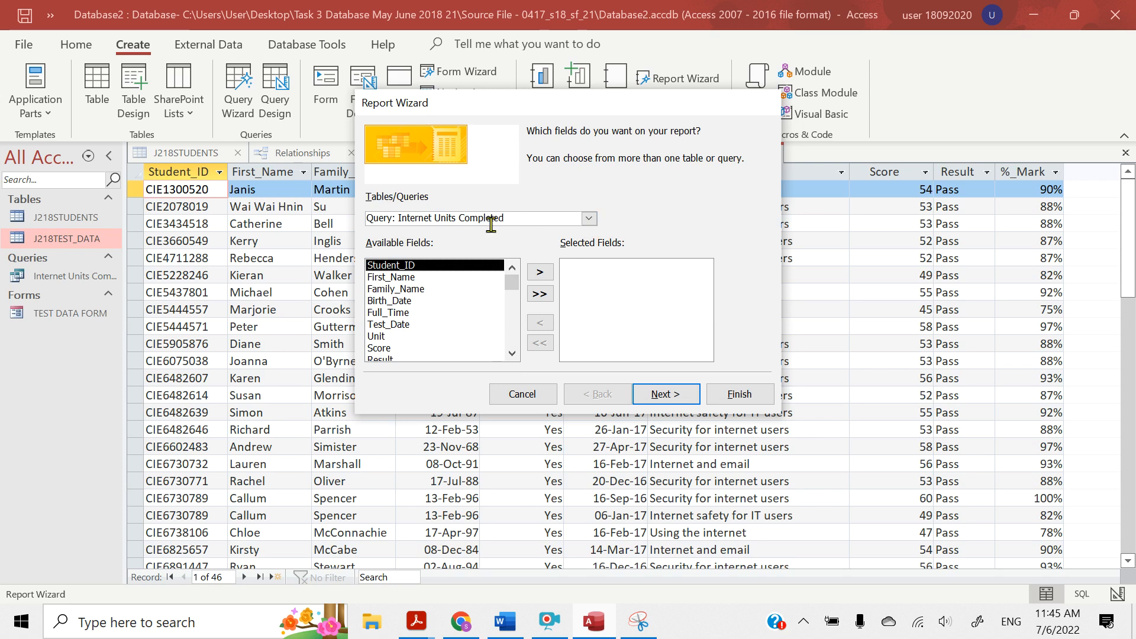
# Base the report on the Internet Units Completed query, add all its fields and continue to the data view options
pyautogui.moveTo(515, 218); pyautogui.dragTo(351, 211)
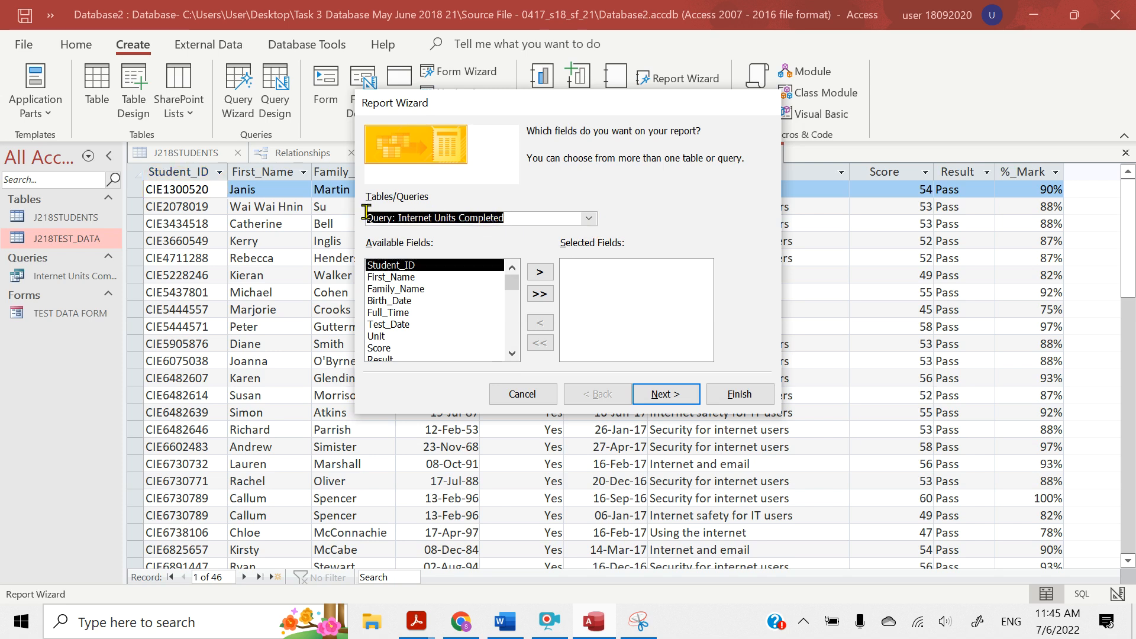
pyautogui.click(587, 223)
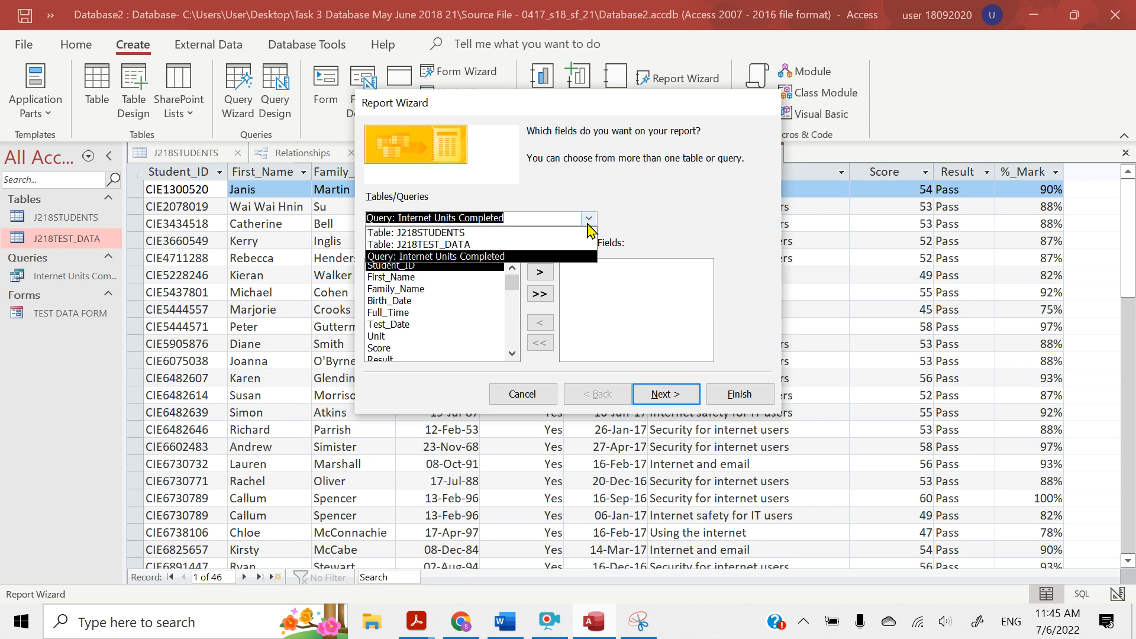
pyautogui.click(448, 257)
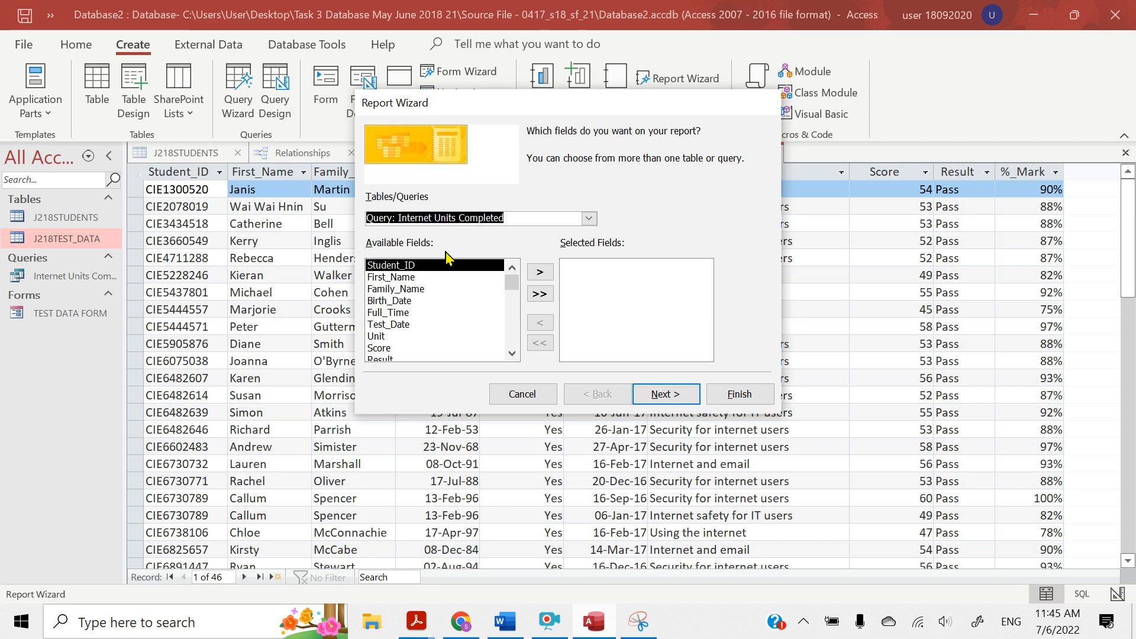
pyautogui.click(534, 300)
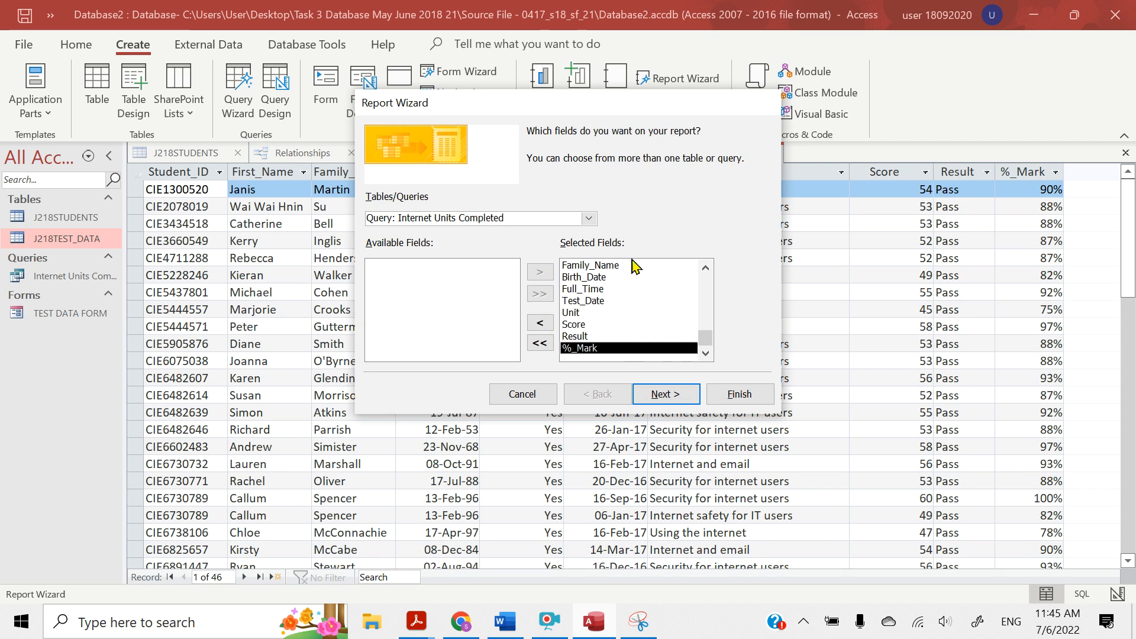
pyautogui.click(664, 397)
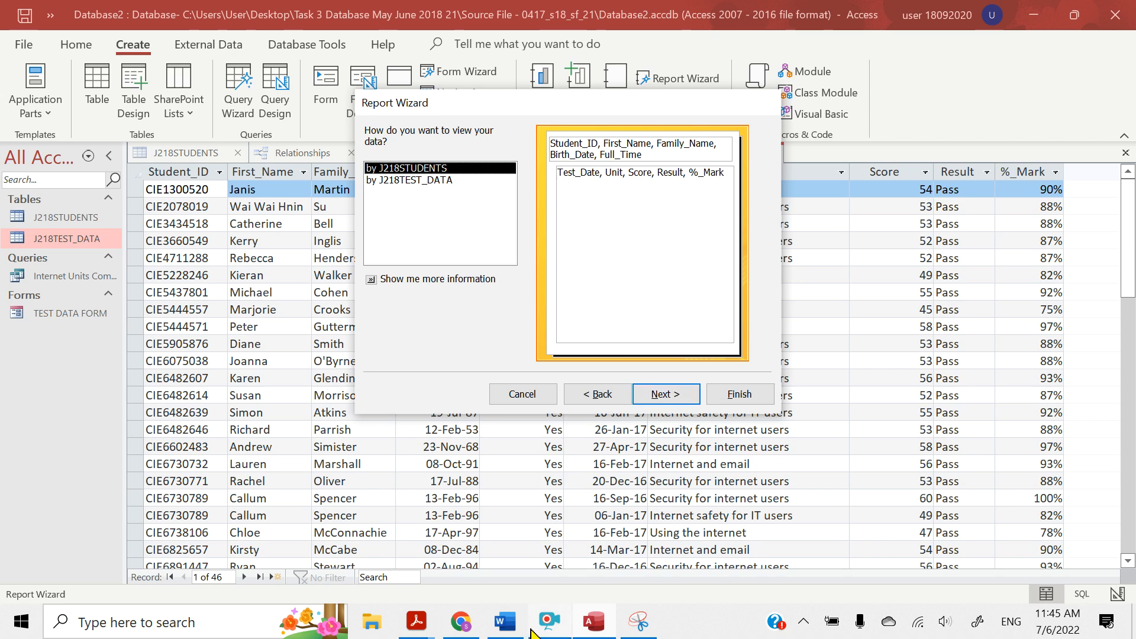
# Switch to the question paper in Acrobat Reader and highlight "Do not group the data." in question 25
pyautogui.click(408, 633)
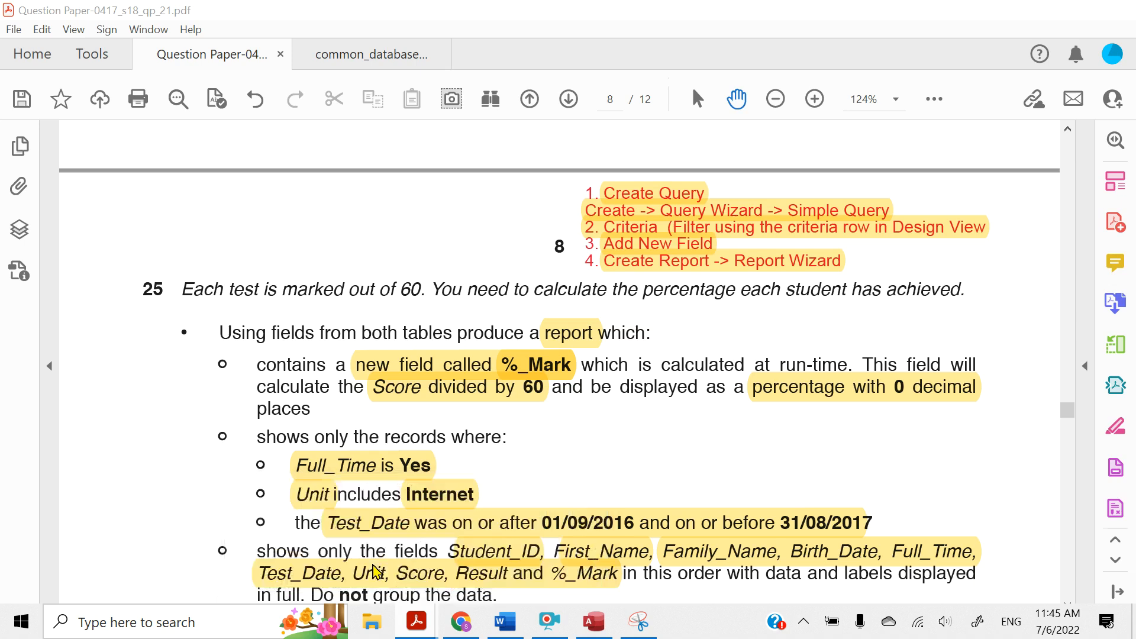
pyautogui.click(385, 545)
pyautogui.scroll(-3, 404, 421)
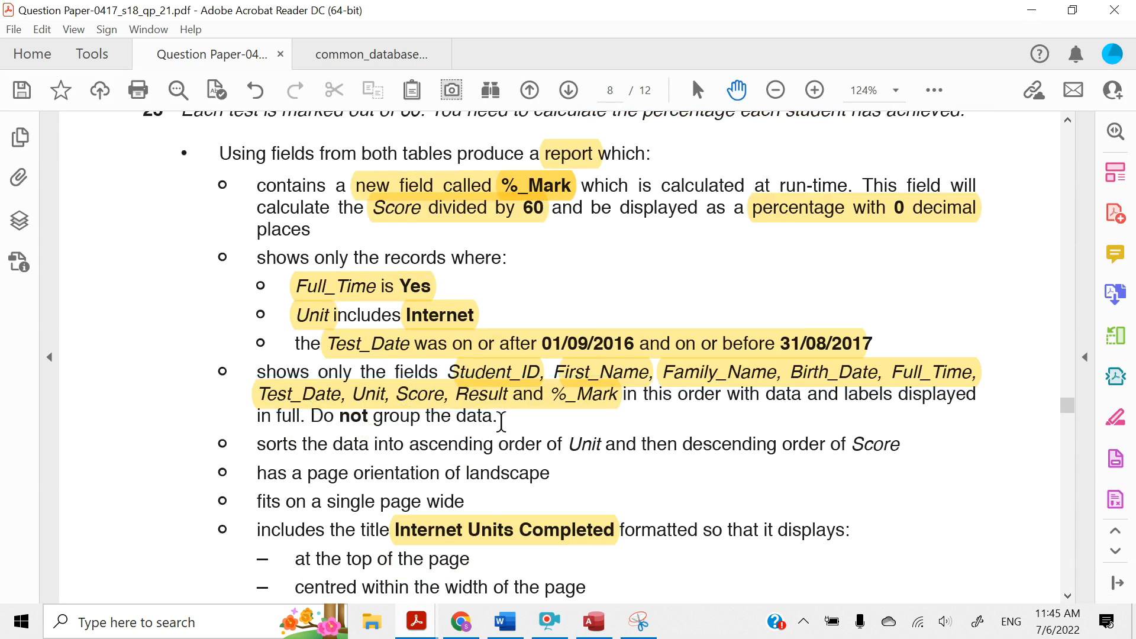
pyautogui.moveTo(498, 416); pyautogui.dragTo(313, 417)
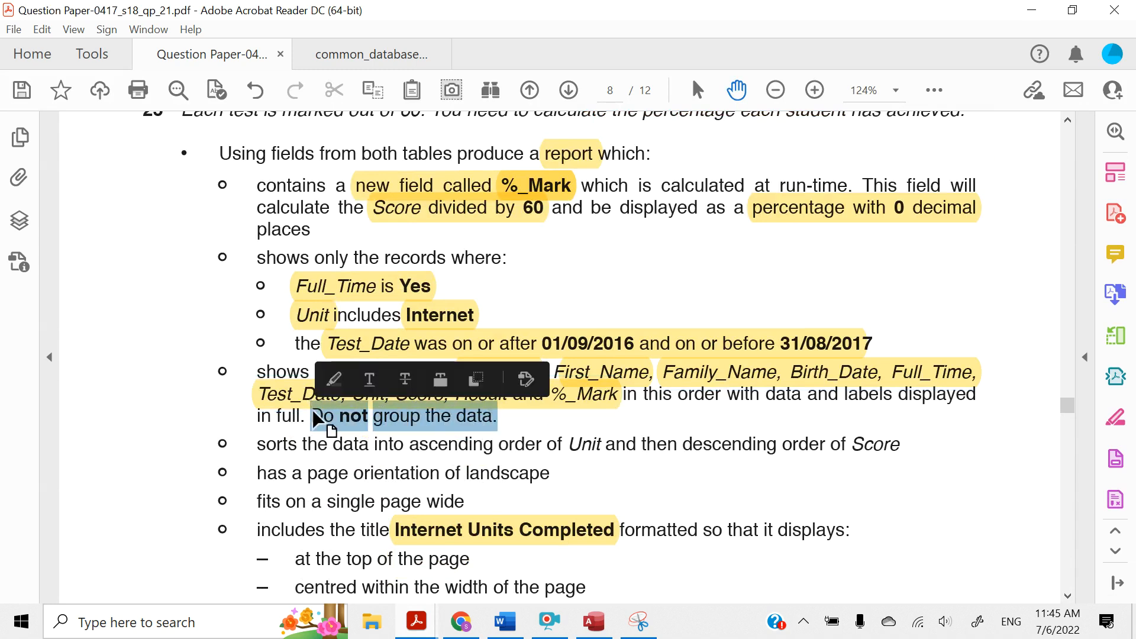
pyautogui.click(330, 380)
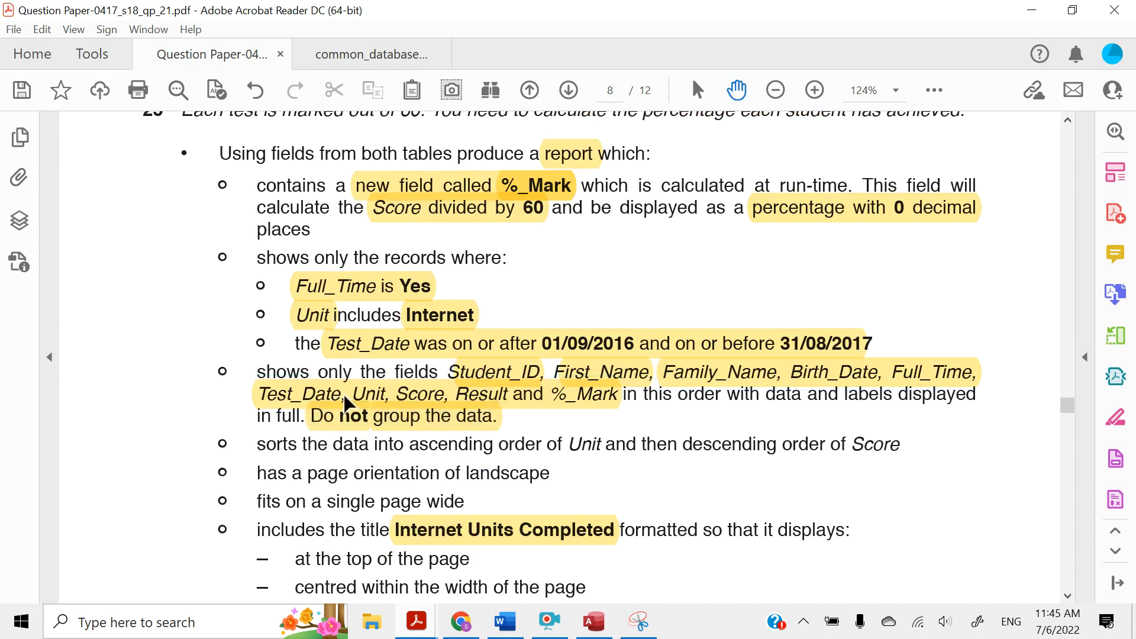
# Return to Access, view the report data by J218TEST_DATA and continue to the sort options without adding any grouping levels
pyautogui.click(596, 635)
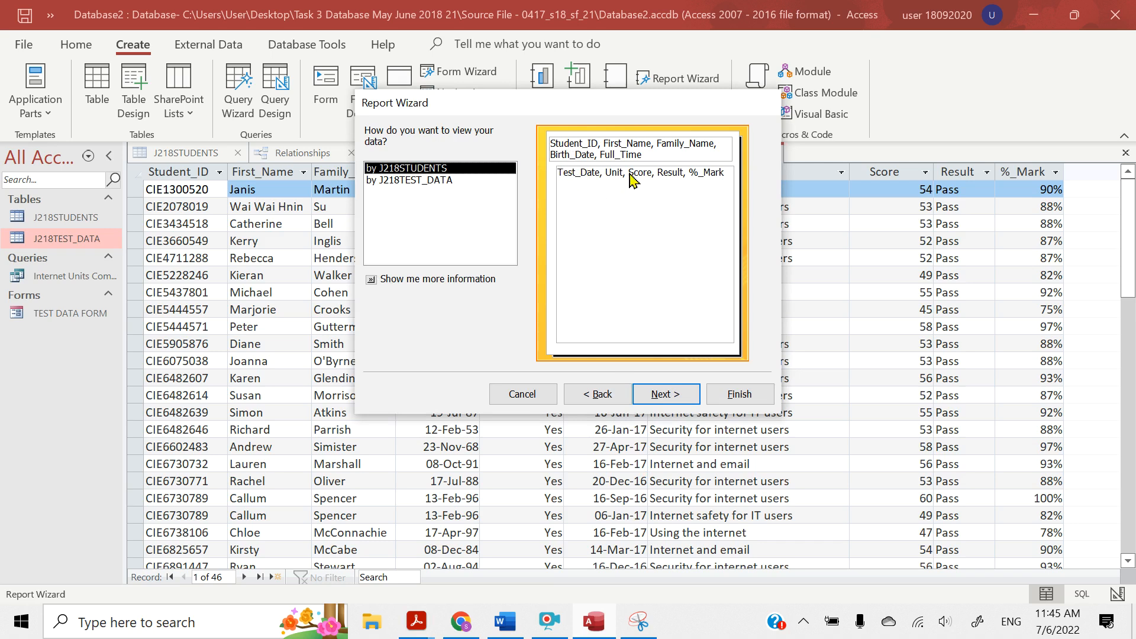
pyautogui.click(433, 183)
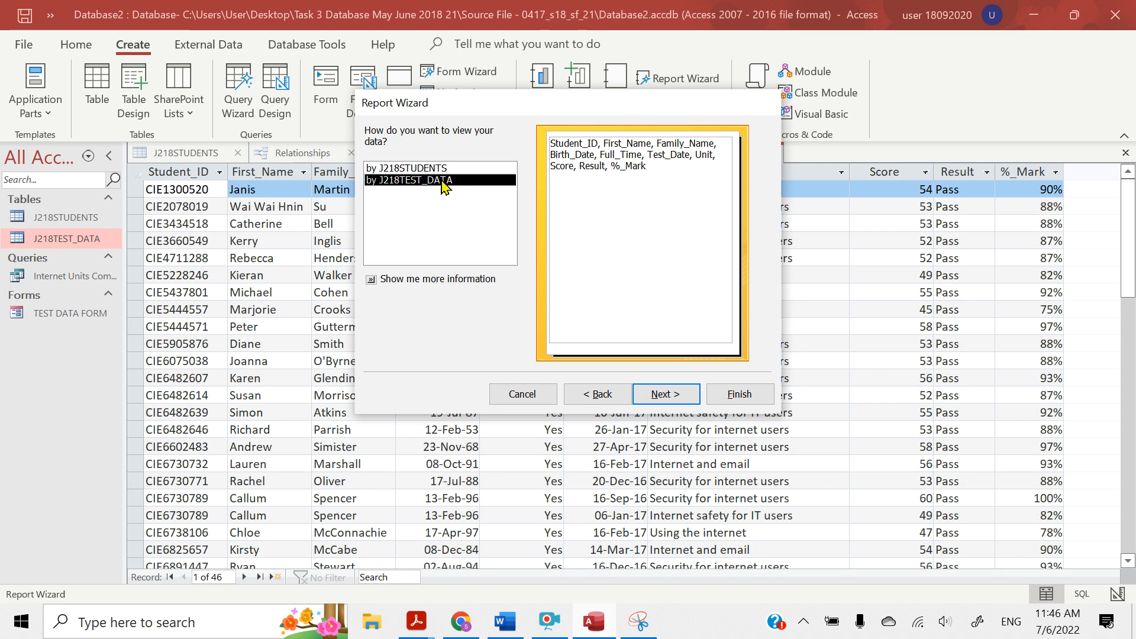
pyautogui.click(655, 395)
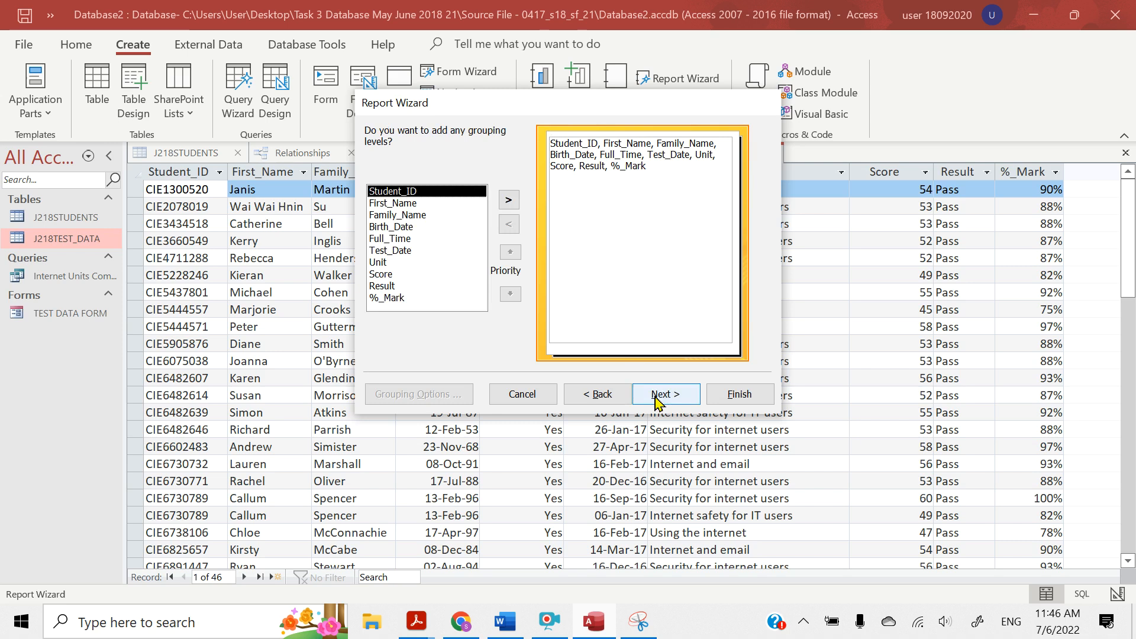
pyautogui.click(657, 403)
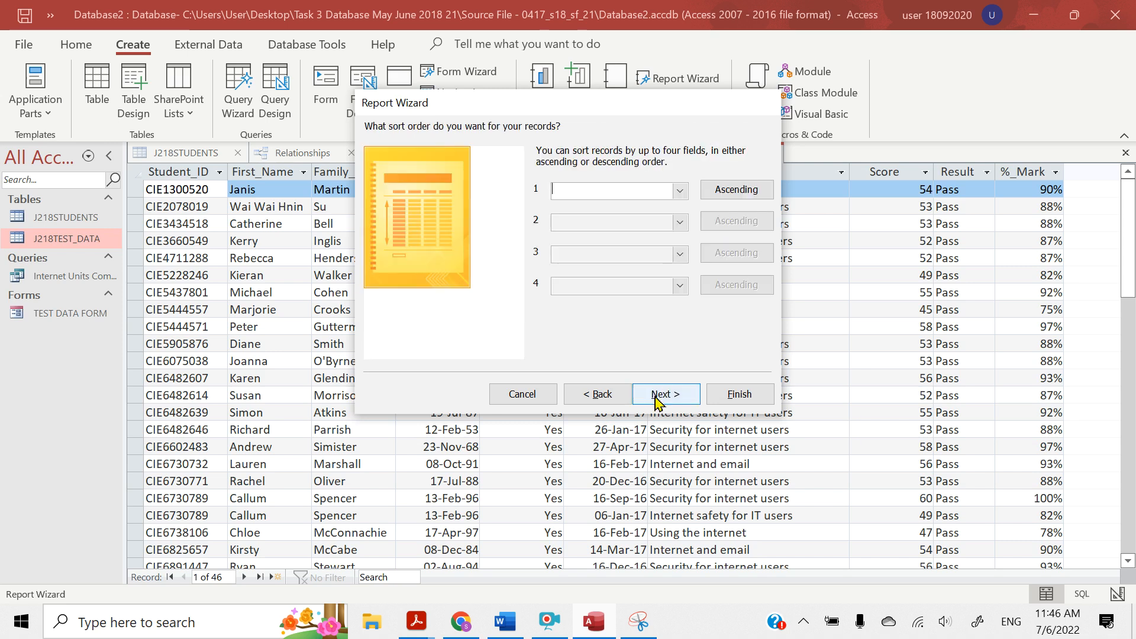
# Switch to the question paper and highlight "ascending order of Unit" and "descending order of Score" in the sorting requirement
pyautogui.click(420, 626)
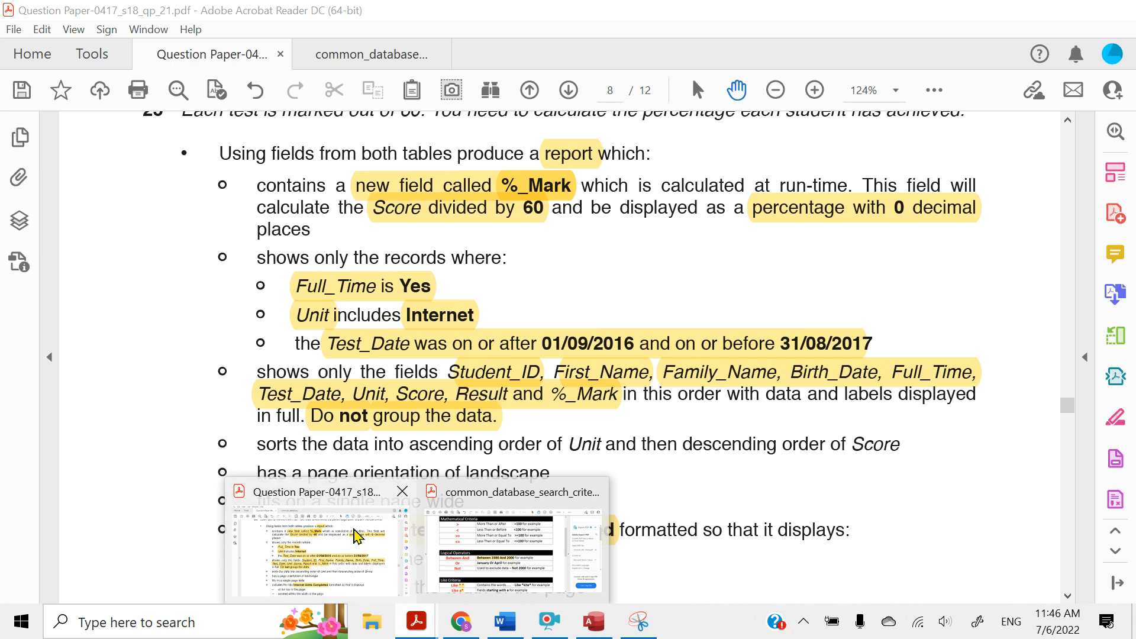
pyautogui.click(355, 534)
pyautogui.scroll(-2, 311, 396)
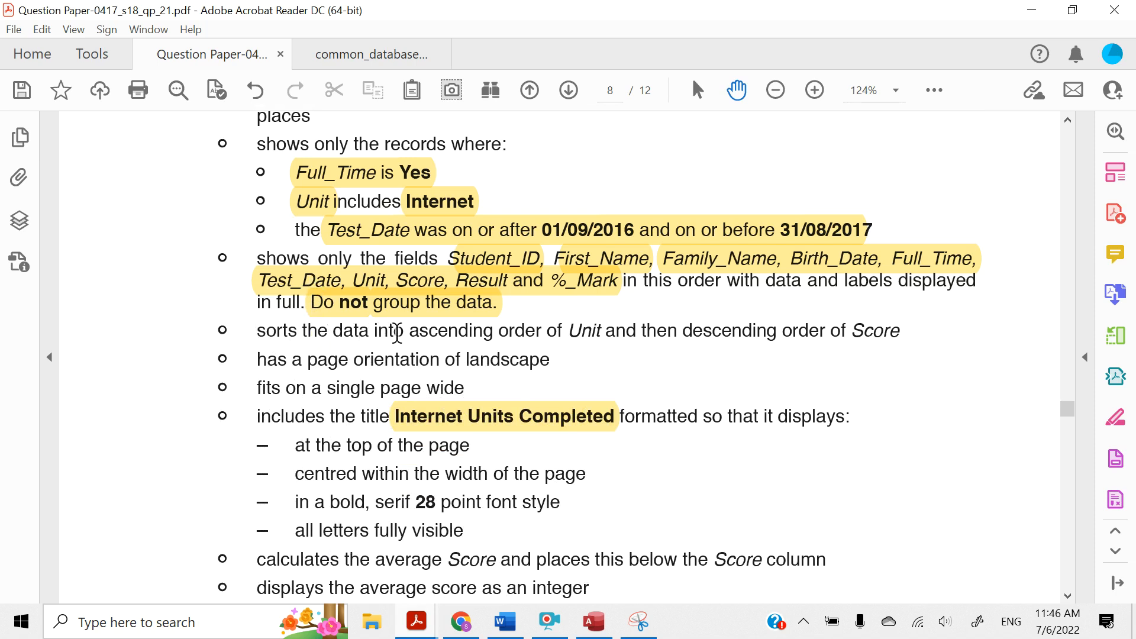
pyautogui.moveTo(412, 332); pyautogui.dragTo(590, 326)
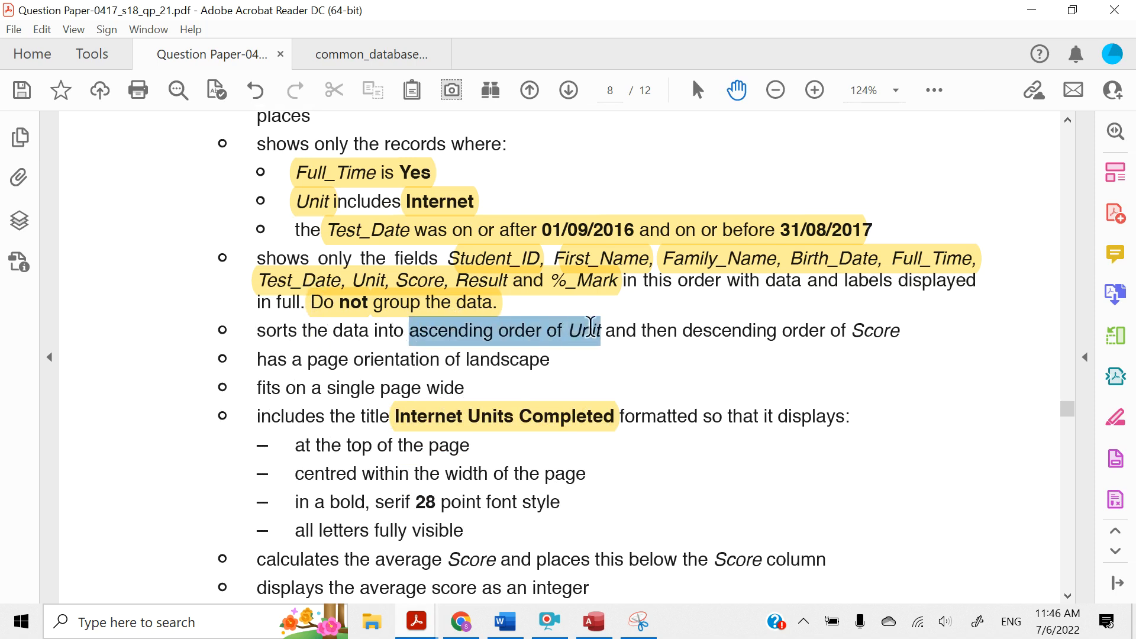
pyautogui.click(607, 296)
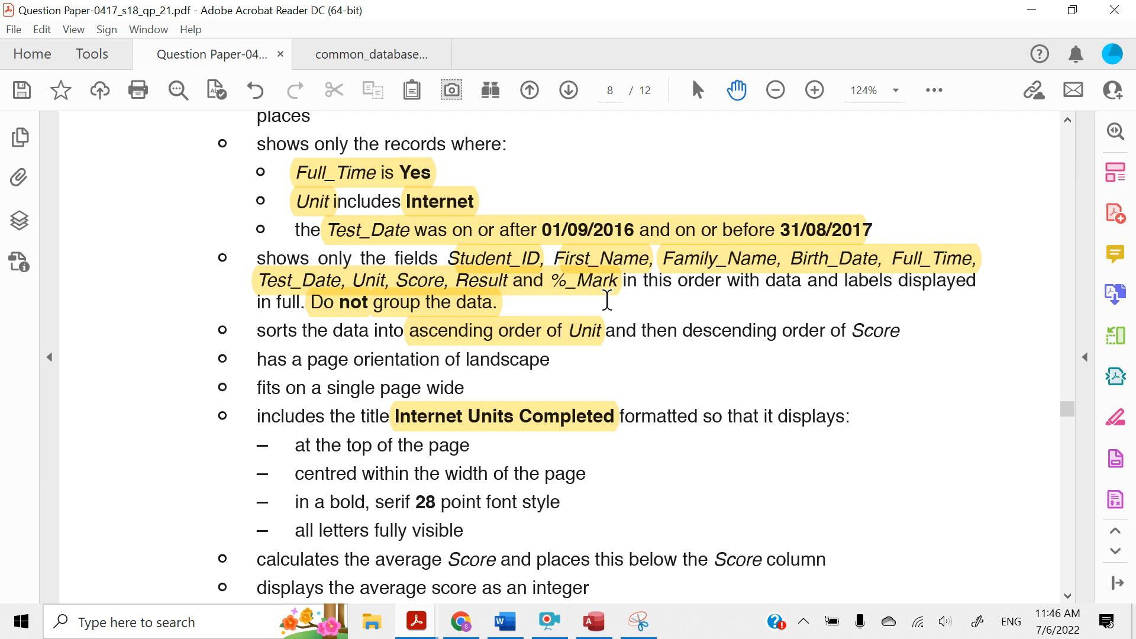
pyautogui.moveTo(682, 329); pyautogui.dragTo(899, 332)
pyautogui.click(844, 296)
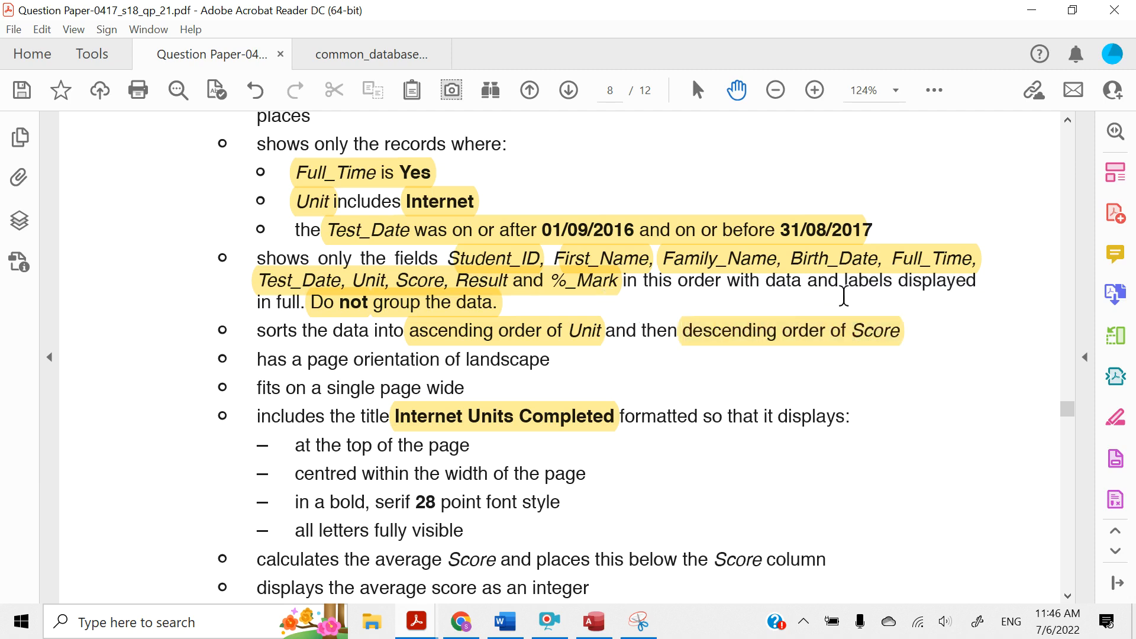
# Return to Access, sort the report by Unit ascending and Score descending, and continue to the layout options
pyautogui.click(1032, 11)
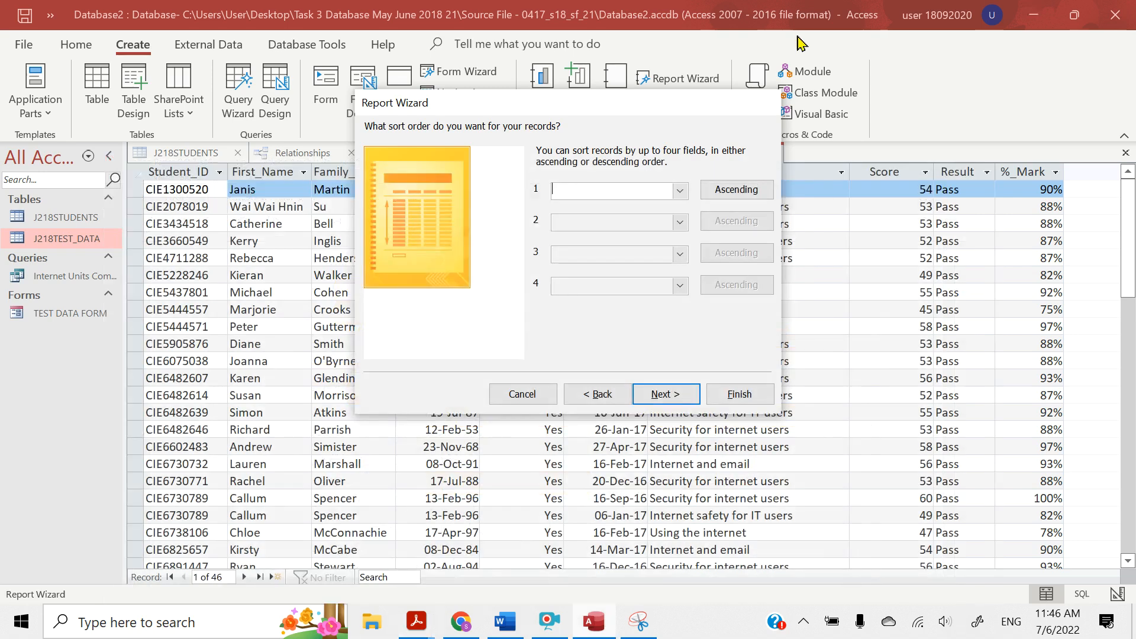
pyautogui.click(680, 190)
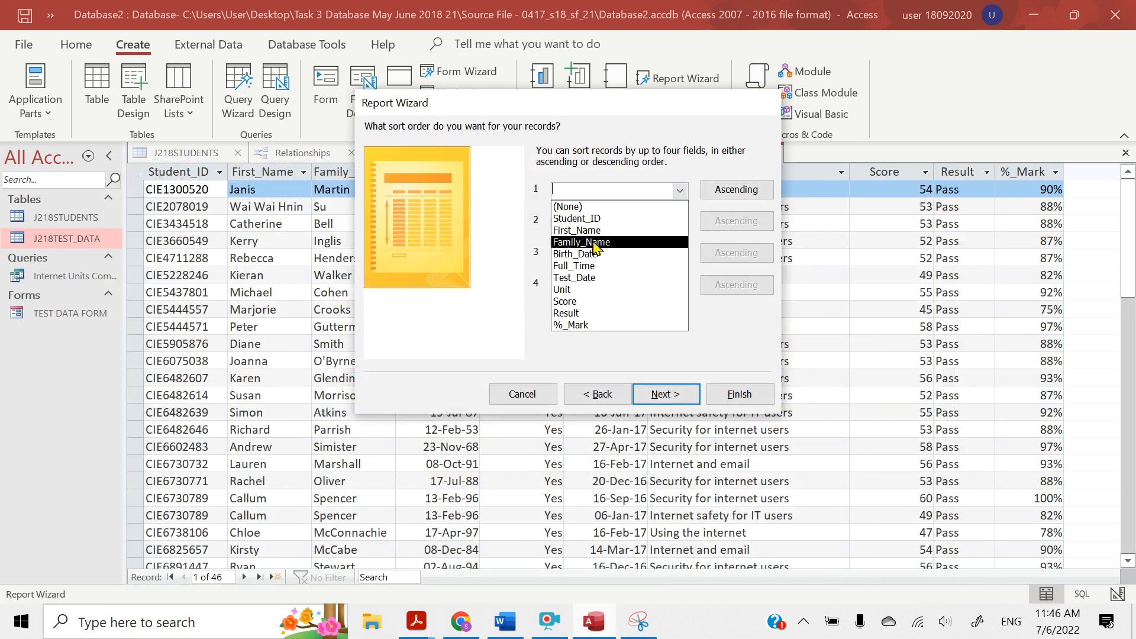
pyautogui.click(573, 290)
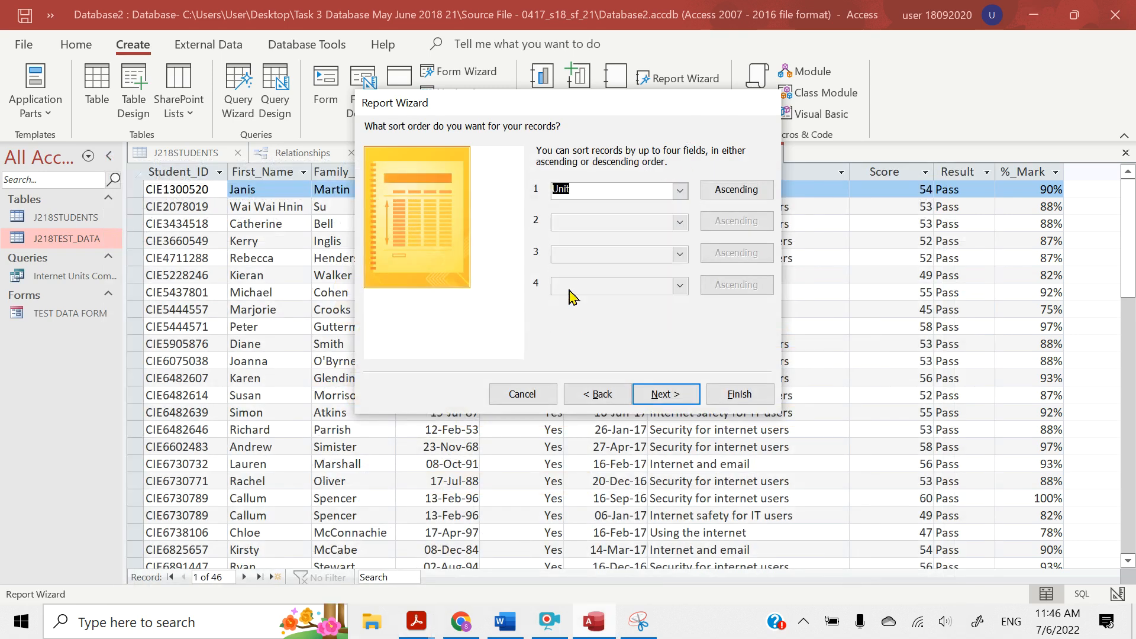
pyautogui.click(680, 223)
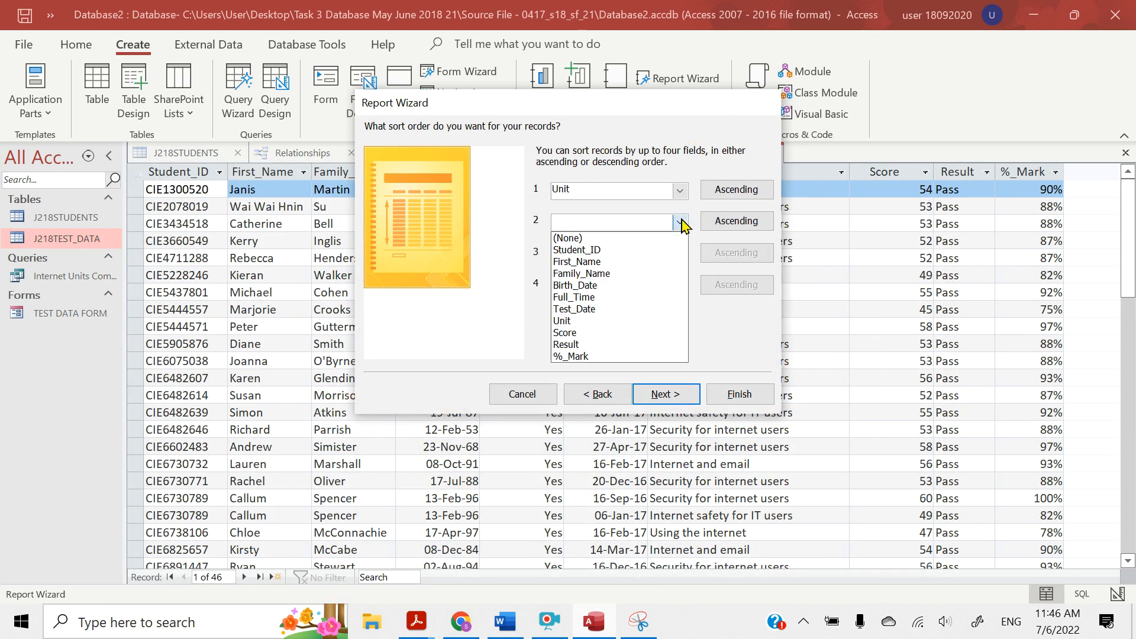
pyautogui.click(603, 333)
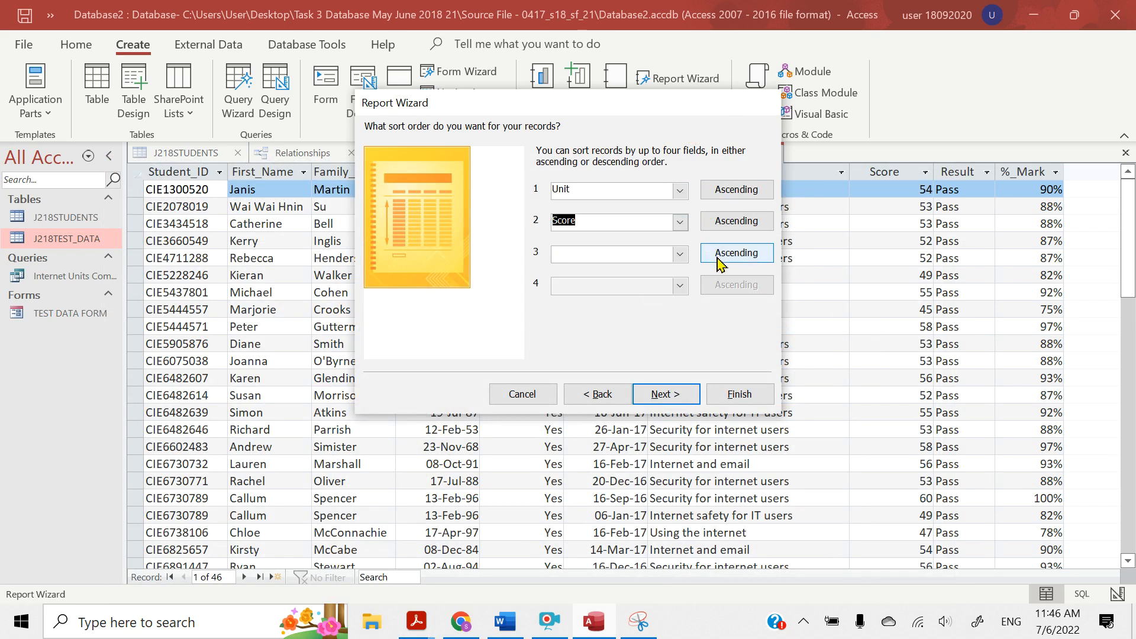
pyautogui.click(748, 225)
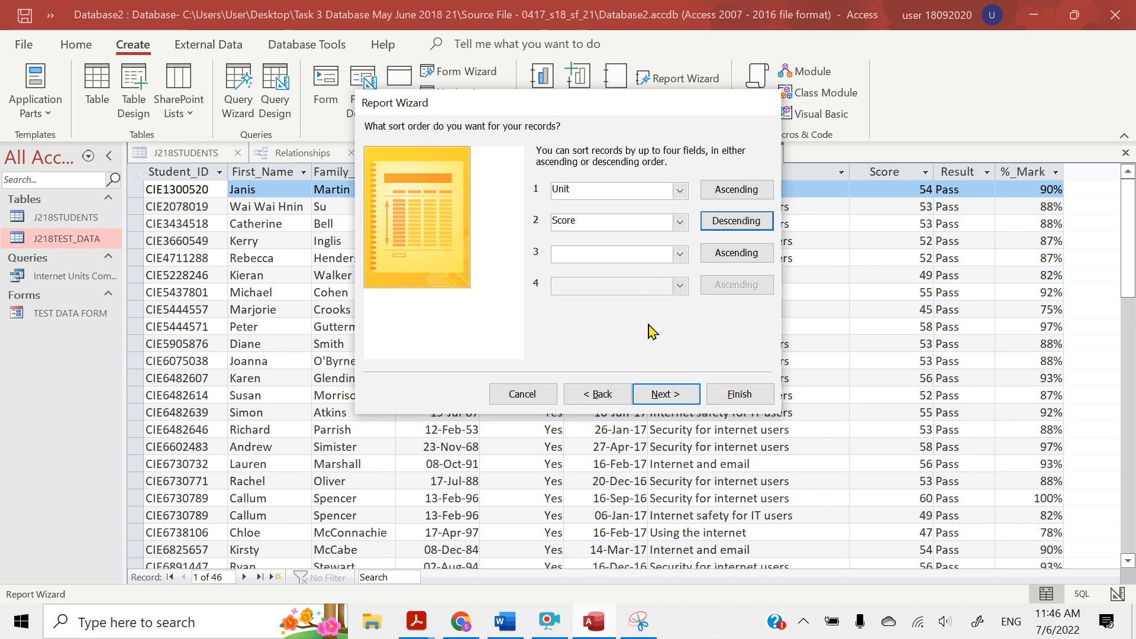
pyautogui.click(661, 393)
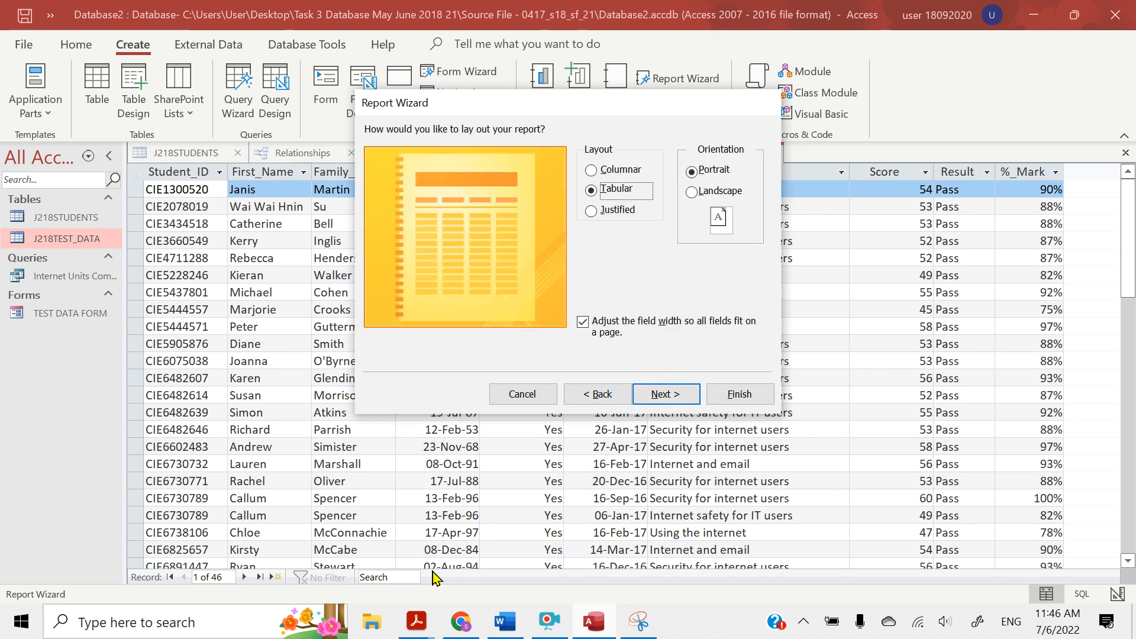
# Review question 25's report requirements in the question paper, including orientation and page width, and return to the Report Wizard
pyautogui.moveTo(416, 622)
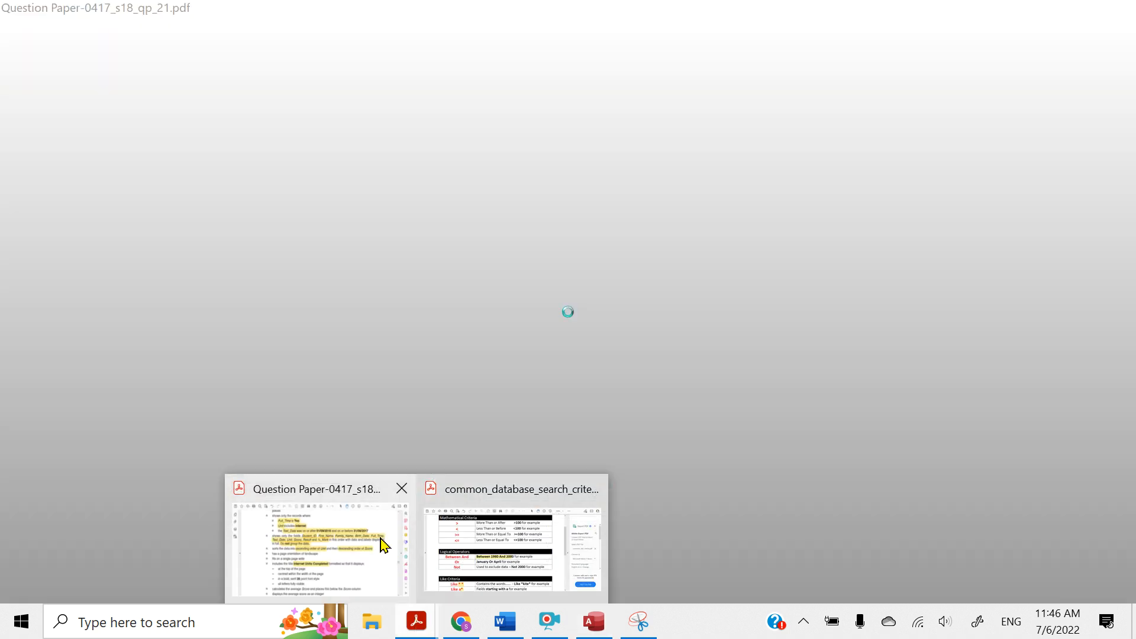
pyautogui.click(384, 546)
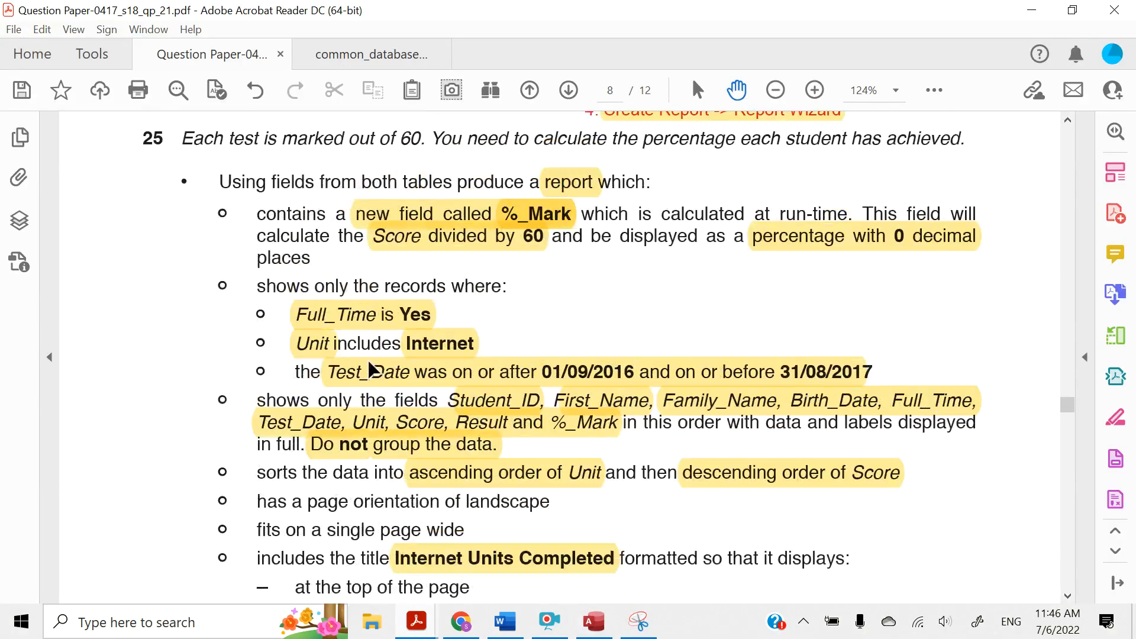
pyautogui.scroll(1, 369, 370)
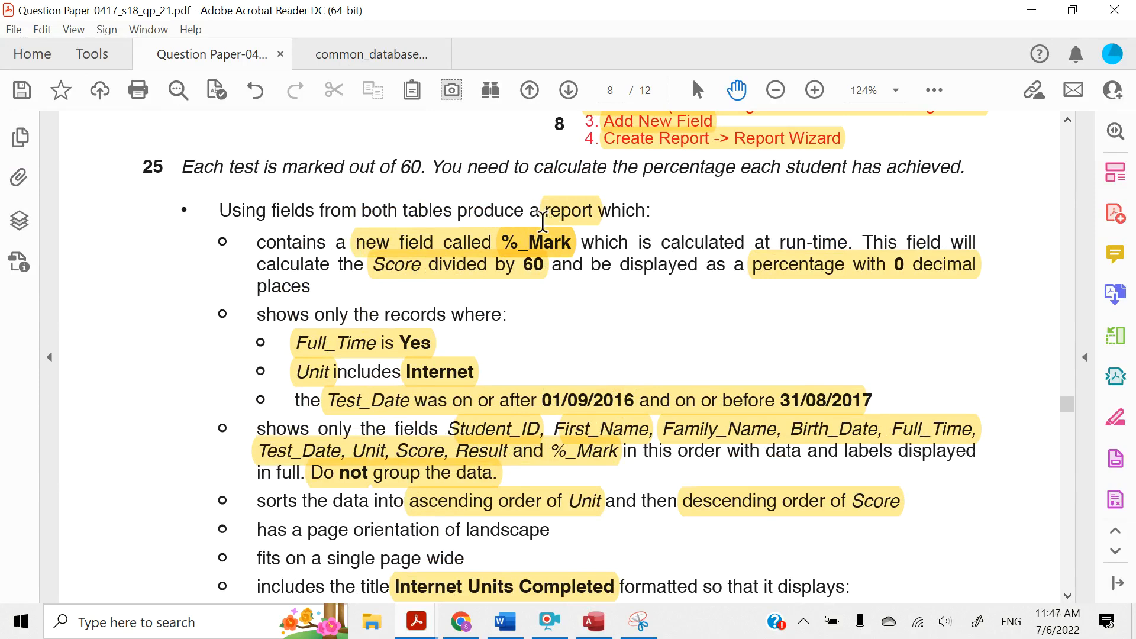
pyautogui.scroll(-4, 544, 260)
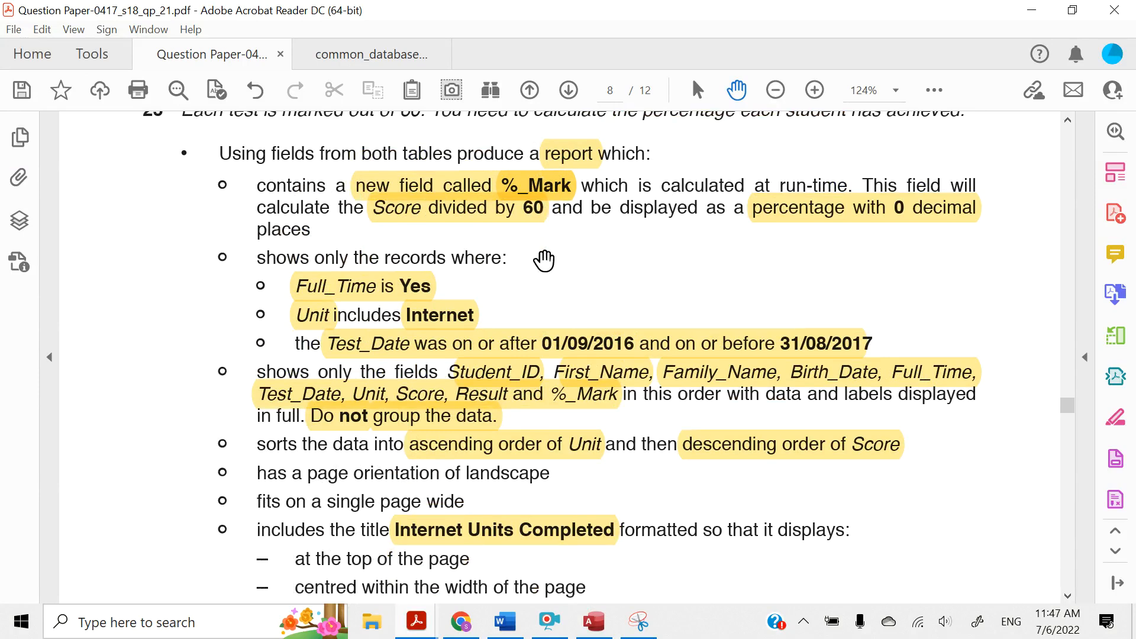
pyautogui.scroll(-3, 544, 259)
pyautogui.scroll(-2, 544, 260)
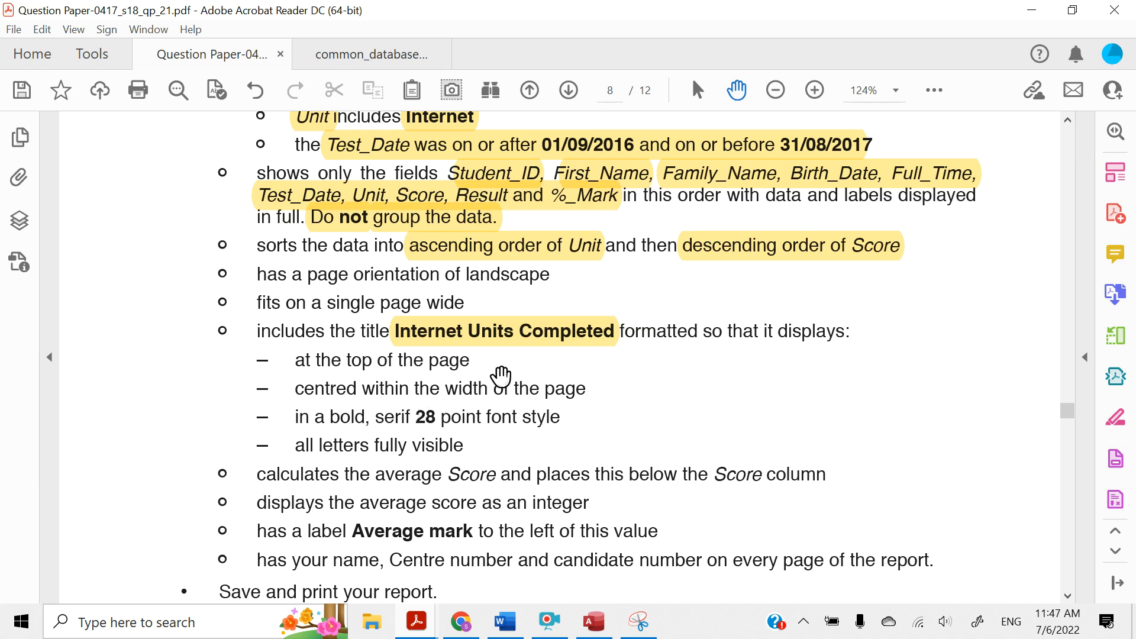
pyautogui.click(1030, 11)
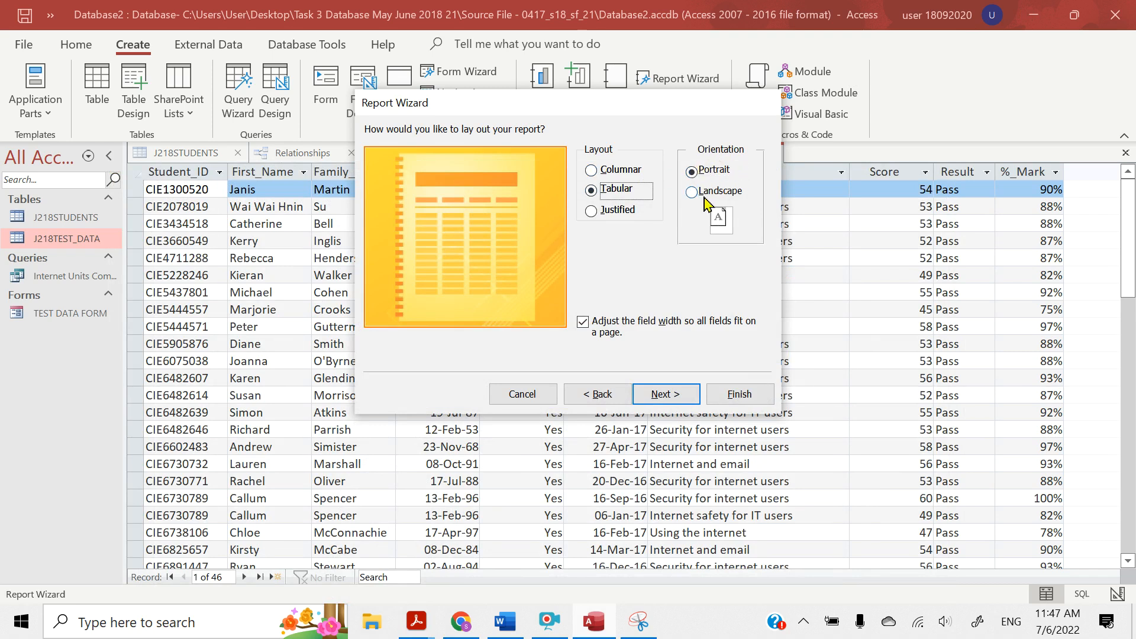
# Switch to the question paper and highlight "landscape" in the page orientation requirement
pyautogui.click(421, 634)
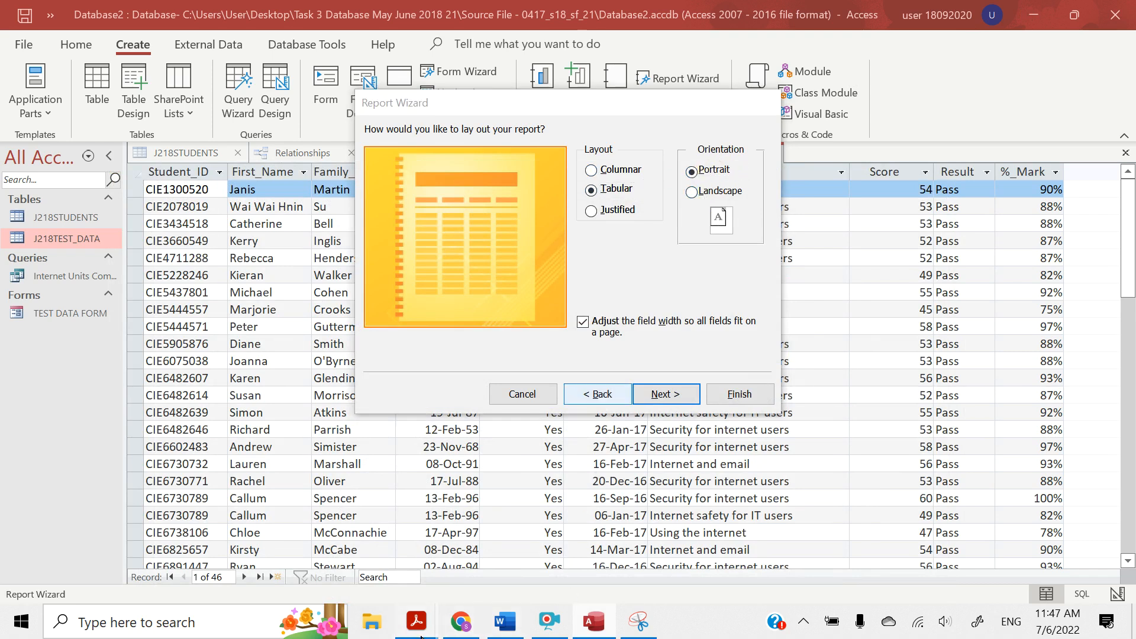
pyautogui.click(355, 538)
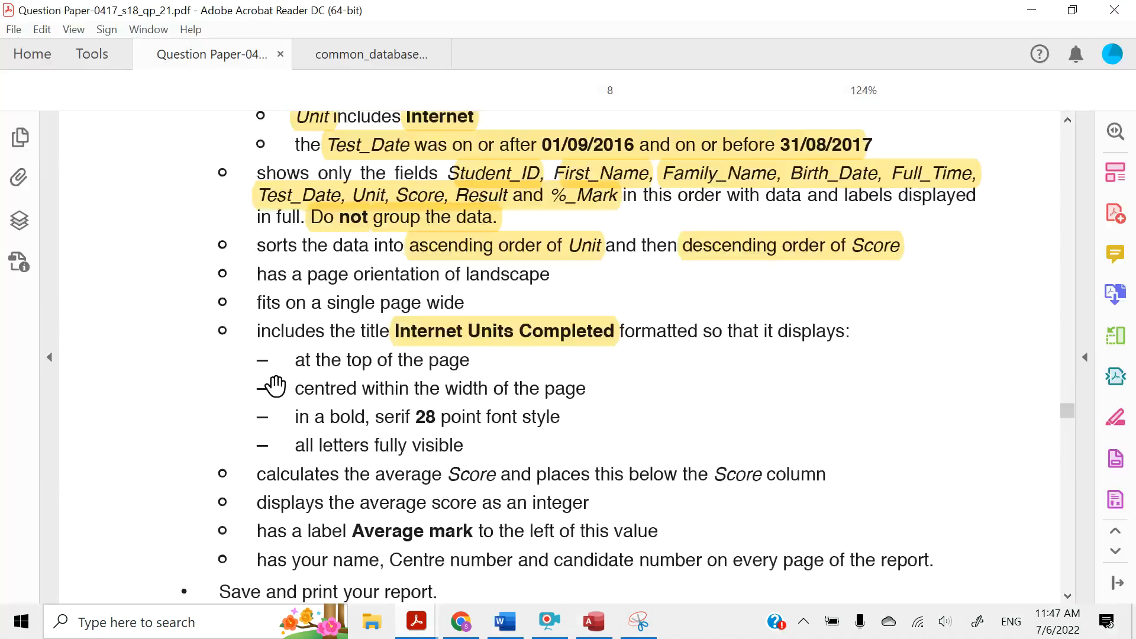
pyautogui.scroll(-2, 276, 387)
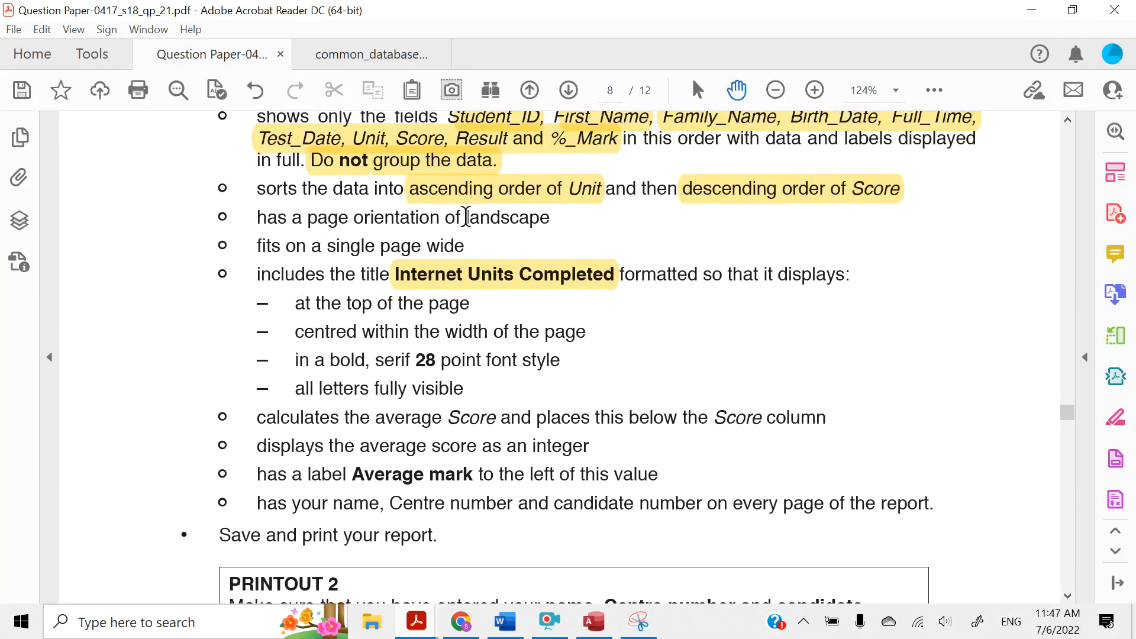
pyautogui.moveTo(466, 217); pyautogui.dragTo(557, 218)
pyautogui.click(573, 183)
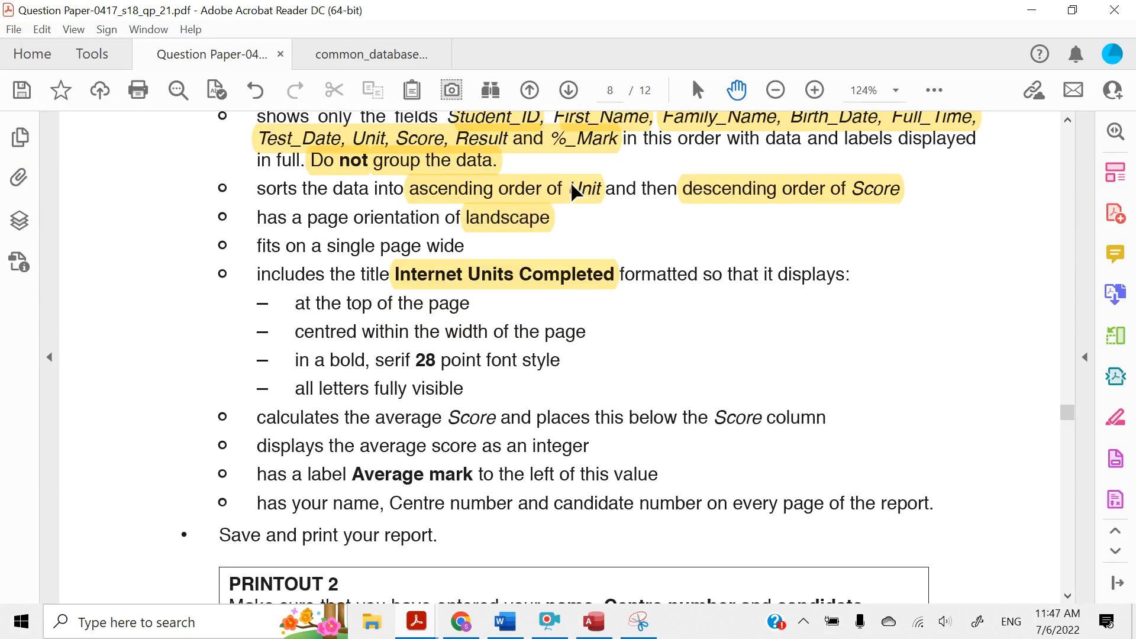
# Return to Access, set the report's orientation to Landscape with the Tabular layout and continue to the report title
pyautogui.click(1031, 10)
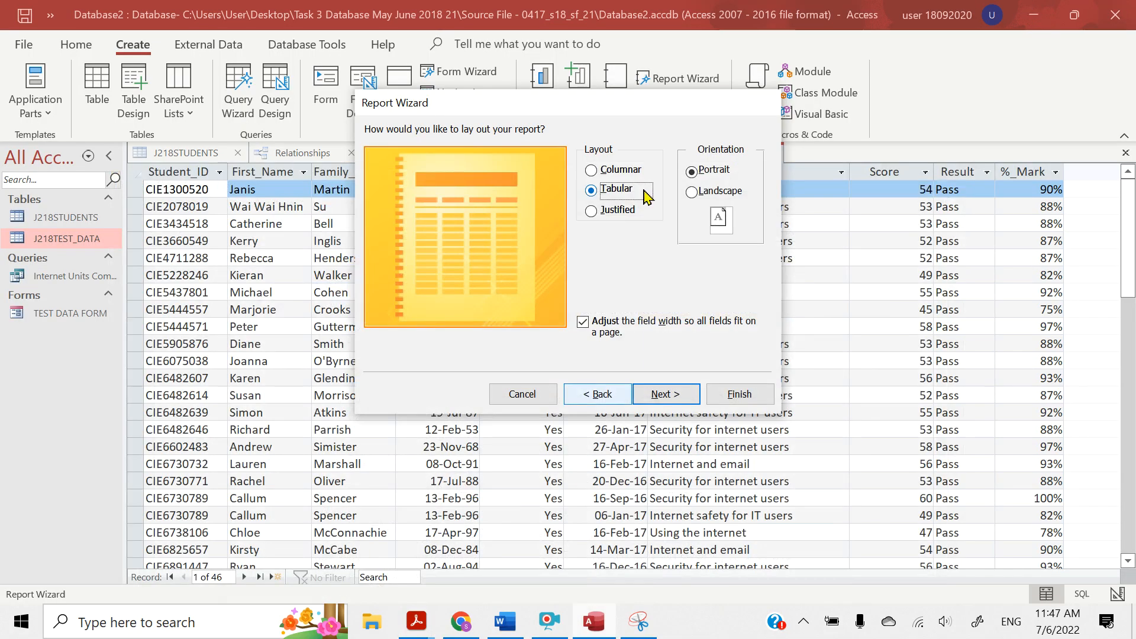
pyautogui.click(692, 195)
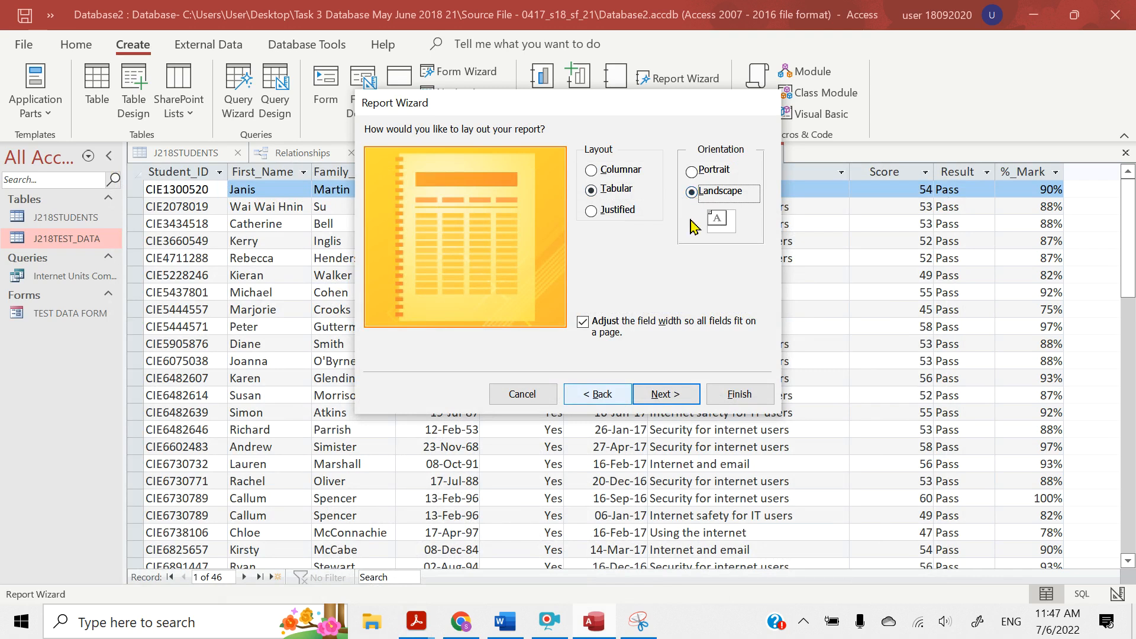
pyautogui.click(668, 398)
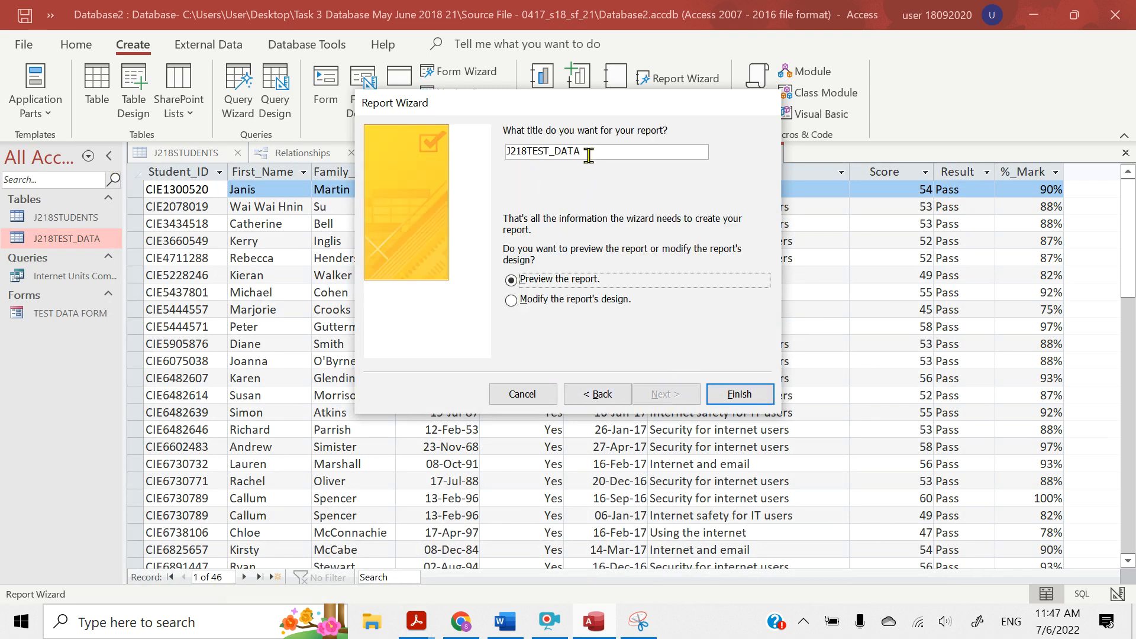
# Set the report's title to "Internet Units Completed"
pyautogui.moveTo(589, 154); pyautogui.dragTo(492, 155)
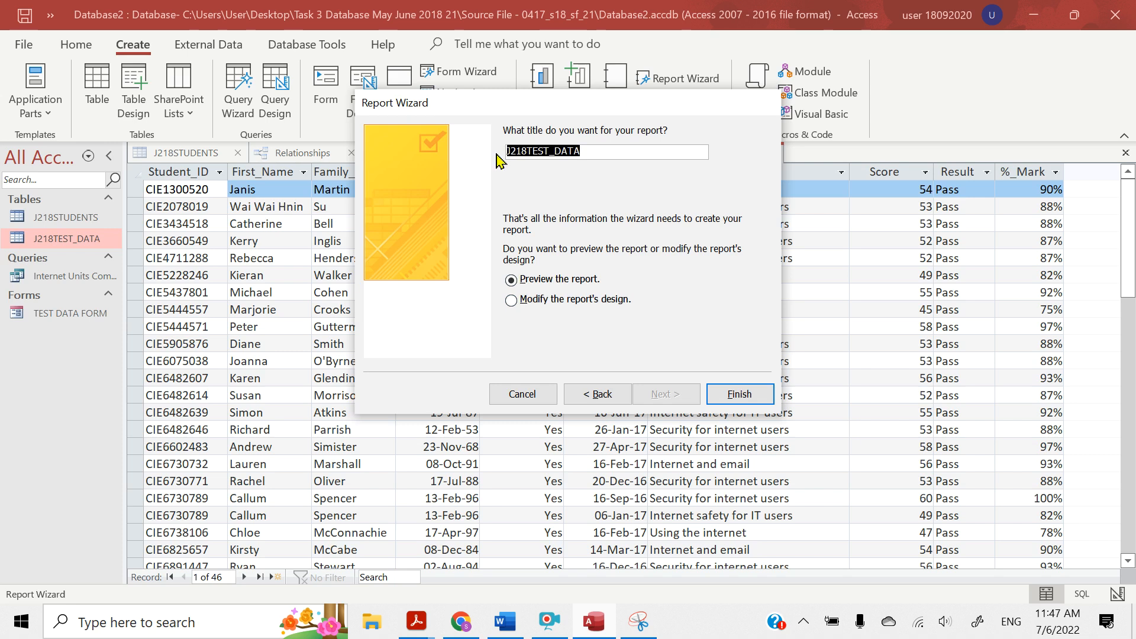
pyautogui.write('Inte')
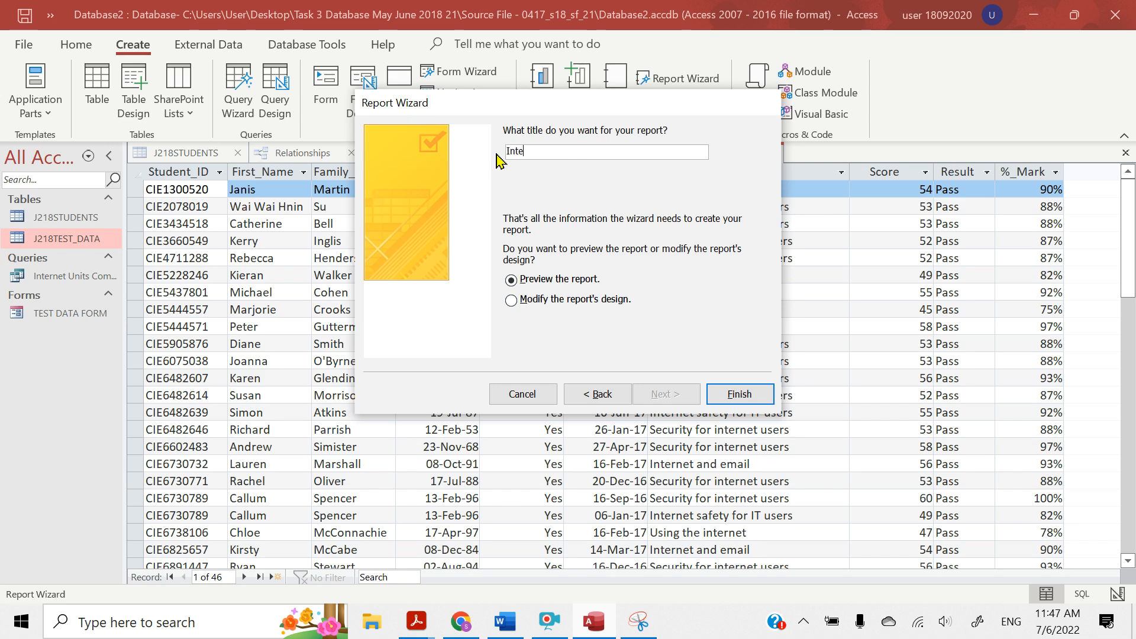
pyautogui.write('rnet Units Completed')
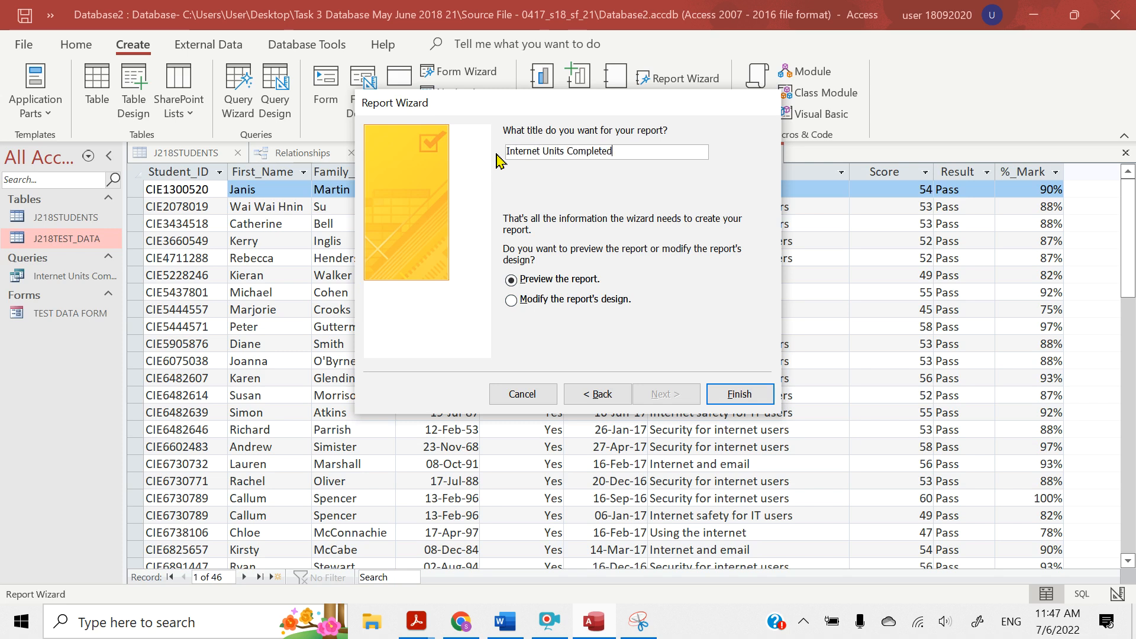
# Check the title requirement in the question paper, then return to Access and finish the Report Wizard with the report preview
pyautogui.click(417, 633)
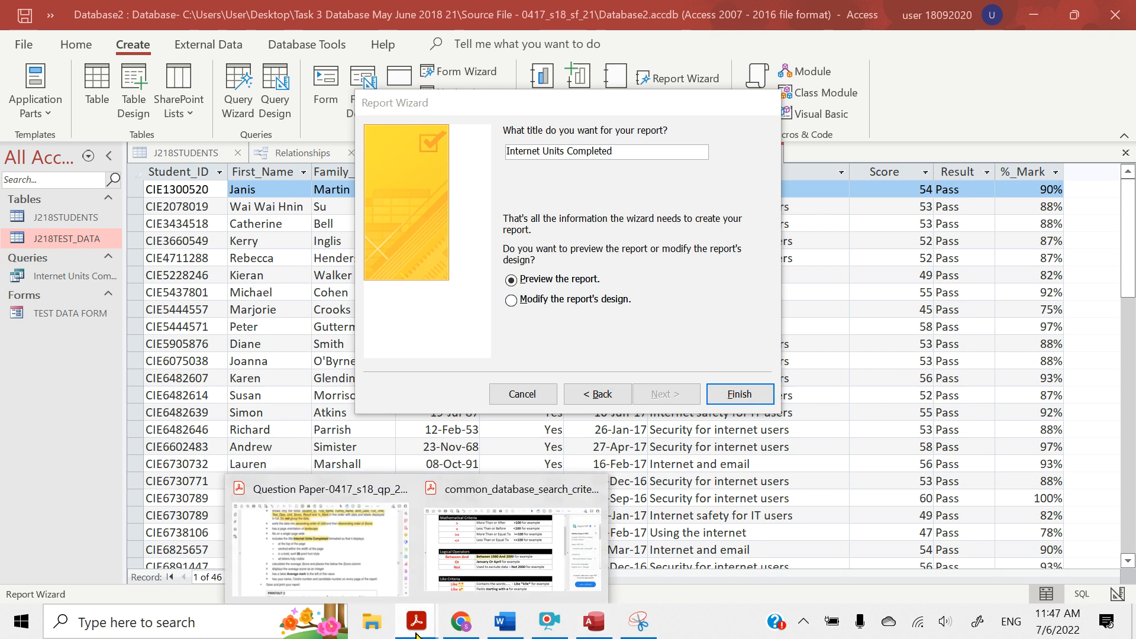
pyautogui.click(319, 545)
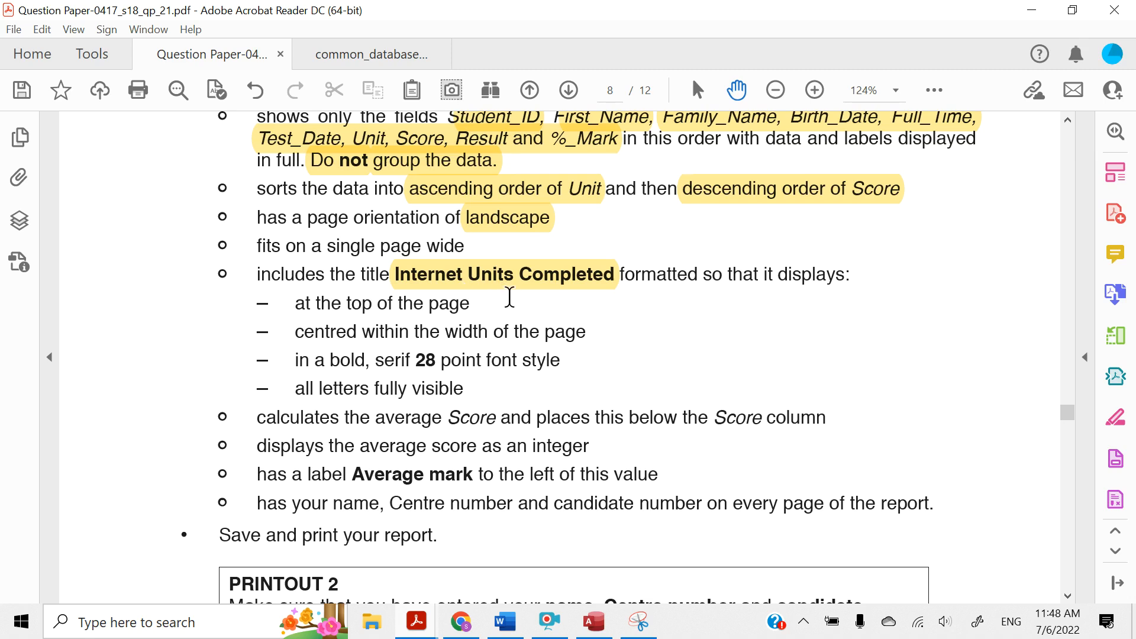
pyautogui.click(1029, 11)
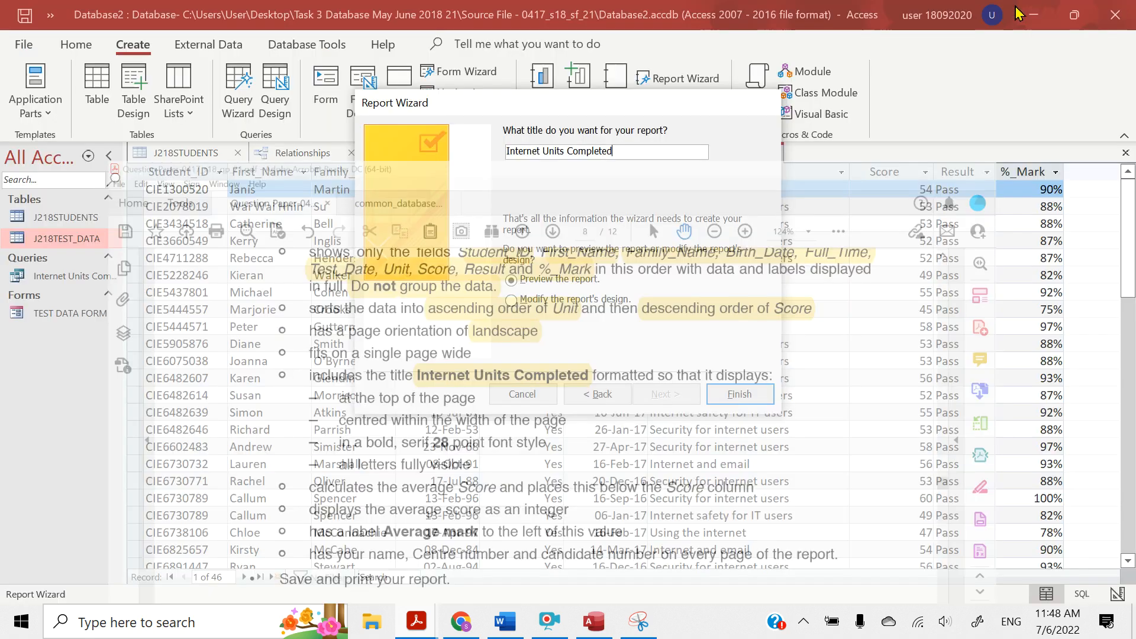
pyautogui.click(730, 396)
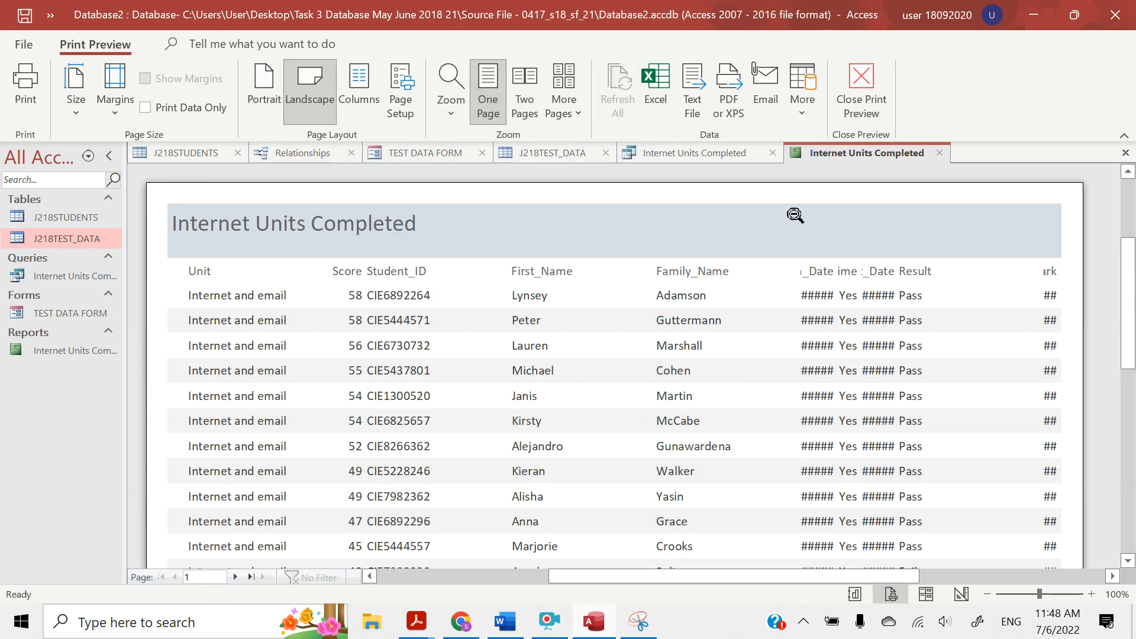
# Close the report's print preview and the property sheet, and show the report in Layout View
pyautogui.click(850, 94)
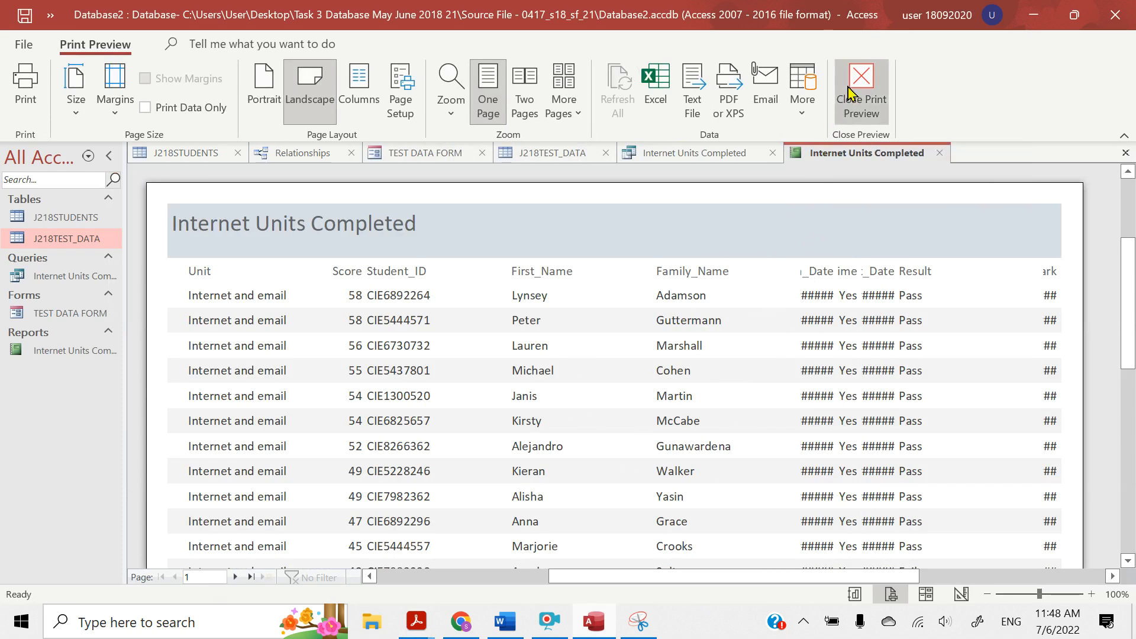
pyautogui.click(1124, 153)
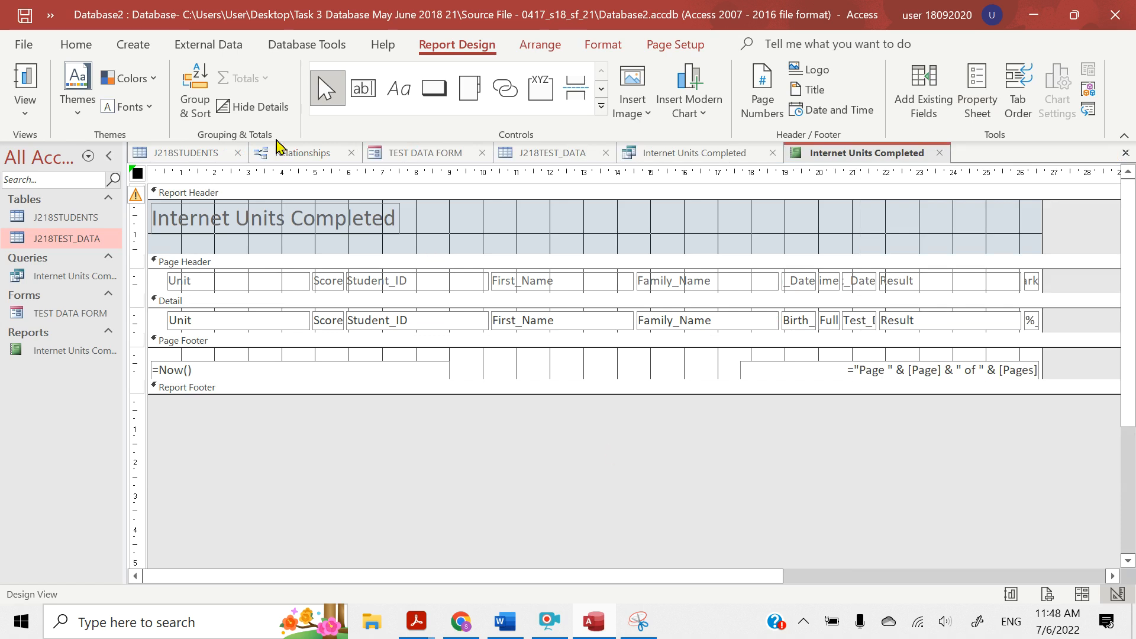
pyautogui.click(23, 121)
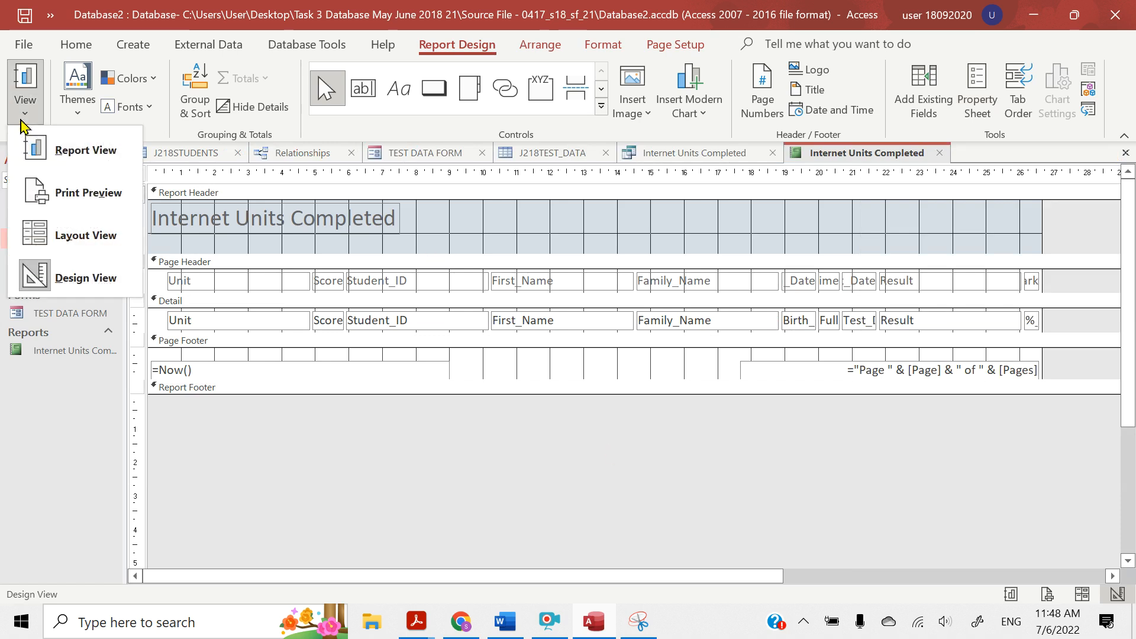
pyautogui.click(74, 248)
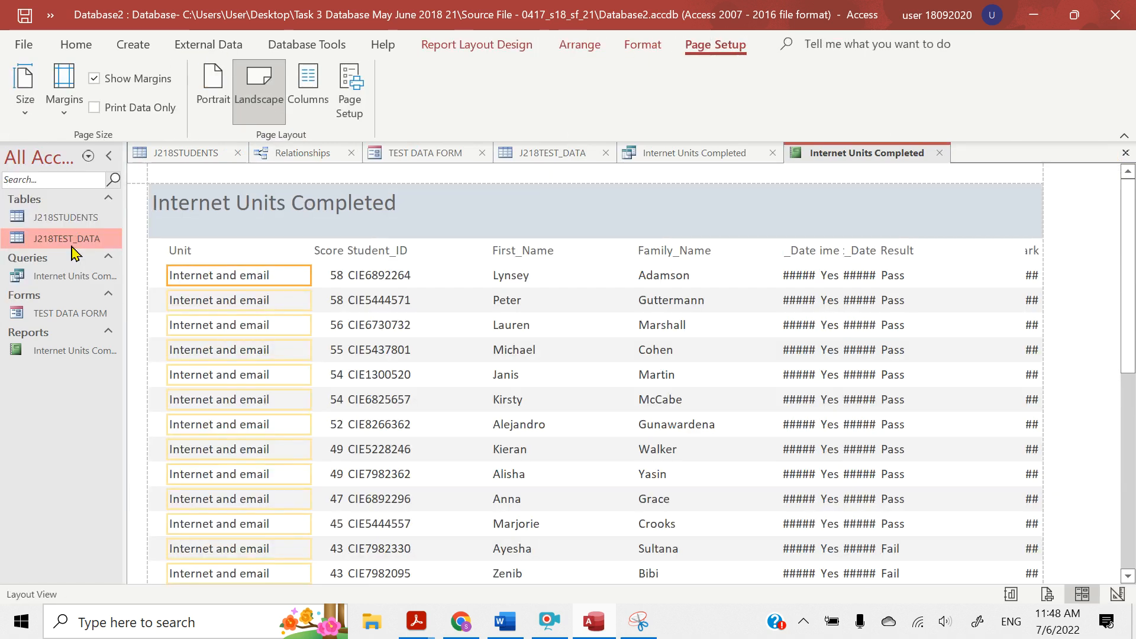
pyautogui.scroll(-3, 345, 393)
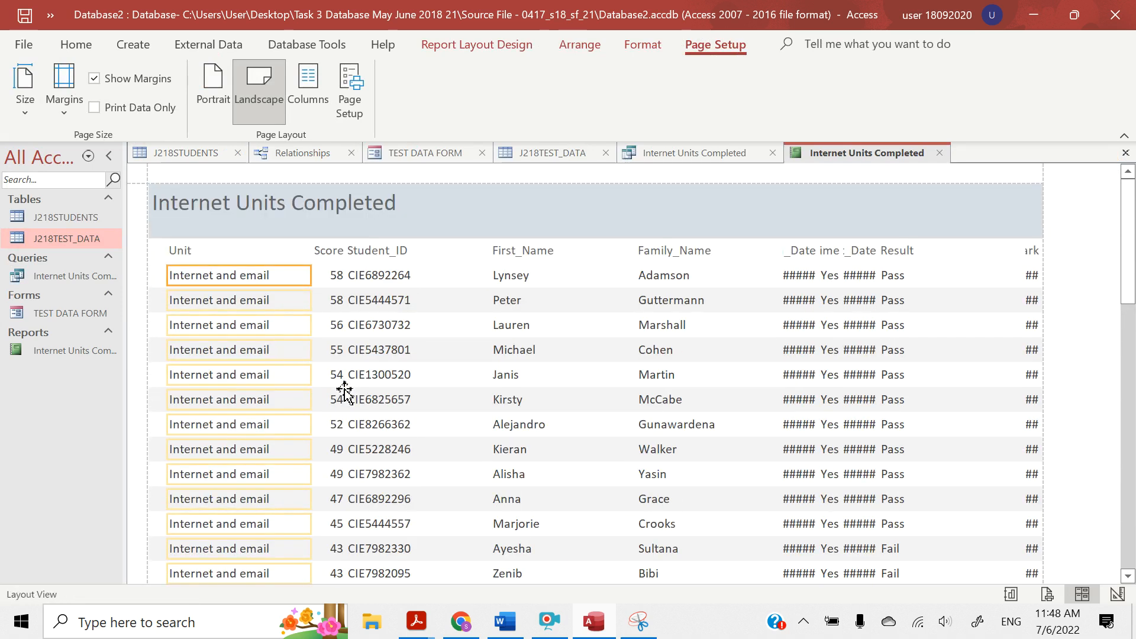
pyautogui.scroll(-5, 345, 393)
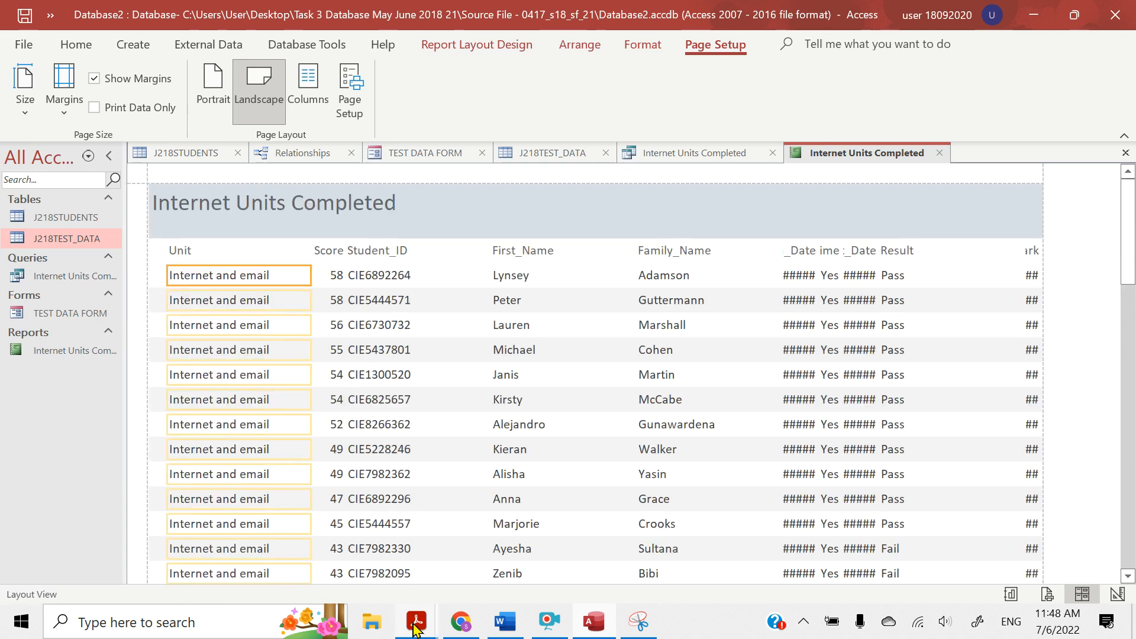
# Switch to the question paper, review the required field order for the report, and return to Access
pyautogui.moveTo(416, 628)
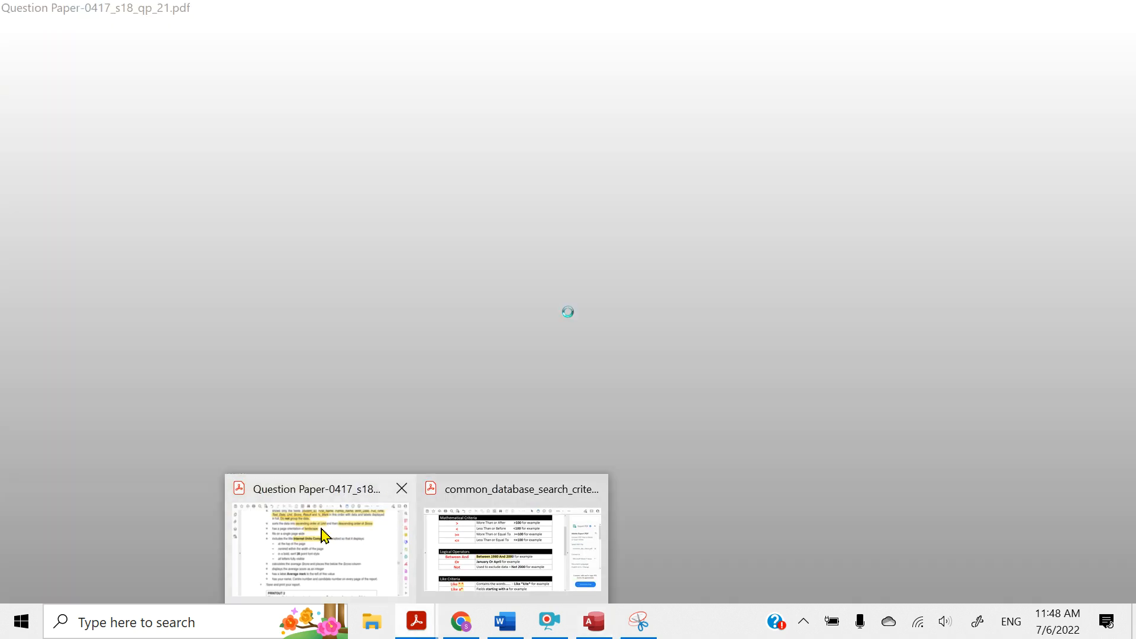
pyautogui.click(320, 525)
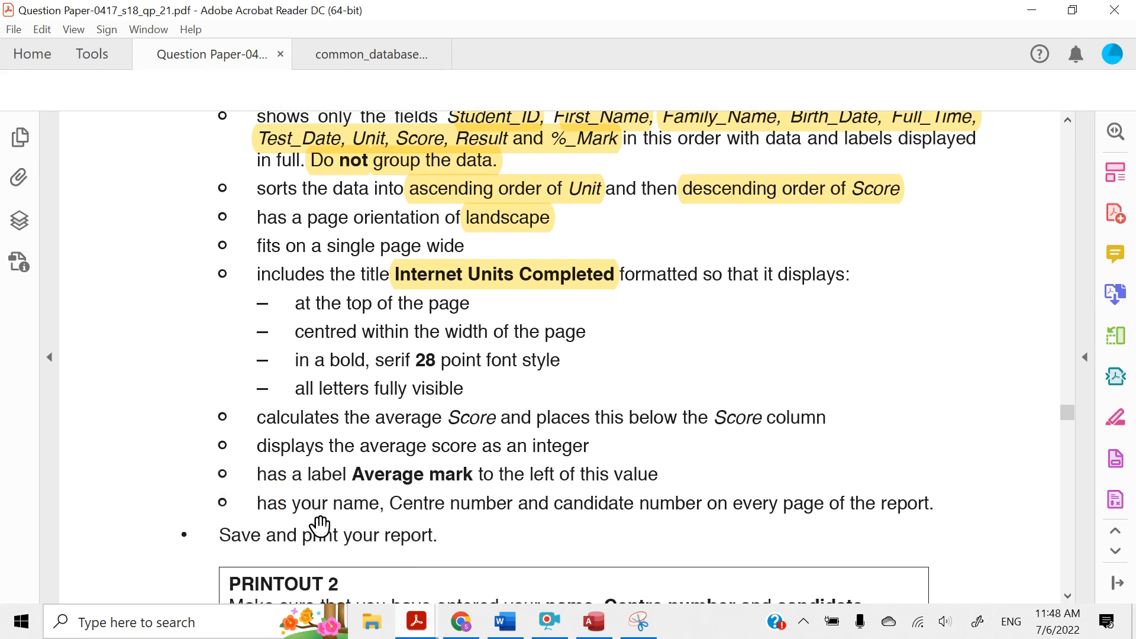
pyautogui.scroll(1, 332, 408)
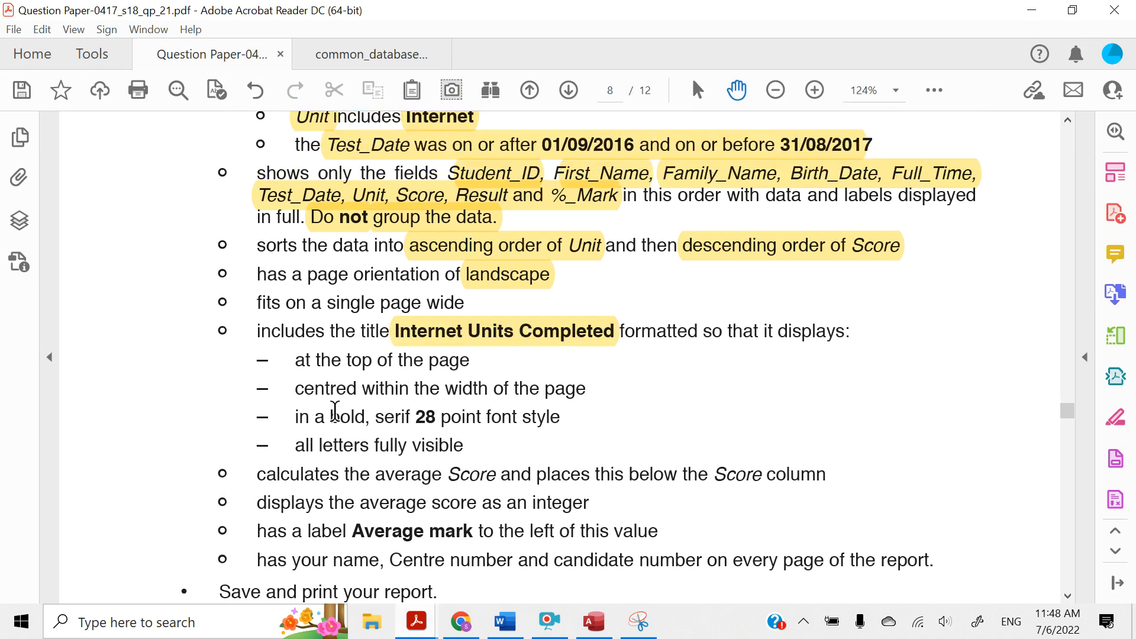
pyautogui.scroll(2, 456, 189)
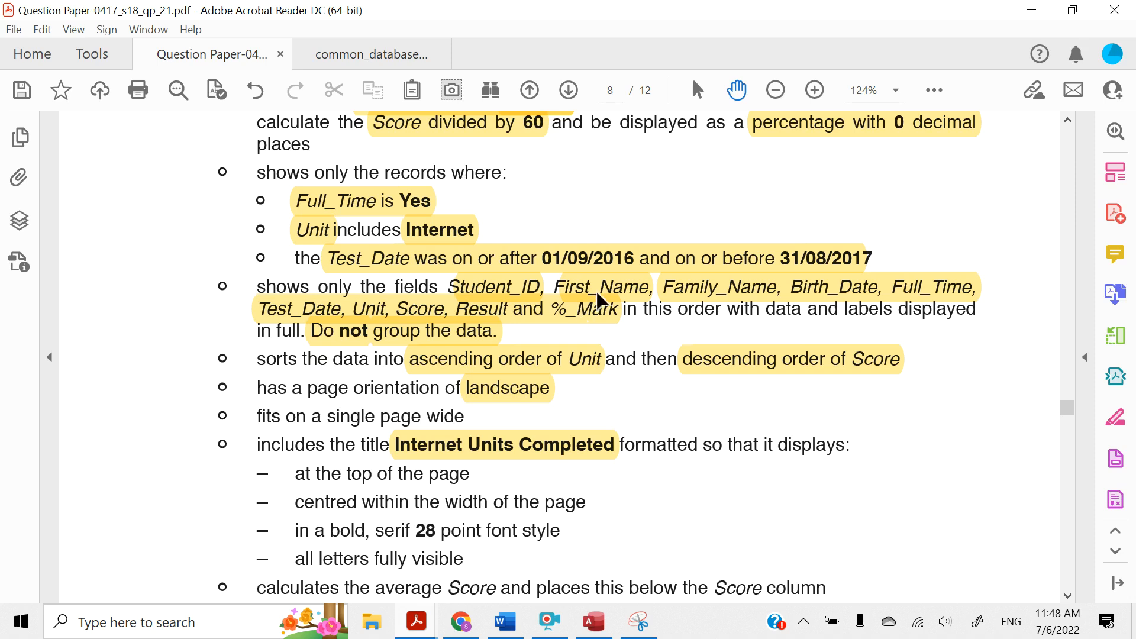
pyautogui.click(1030, 10)
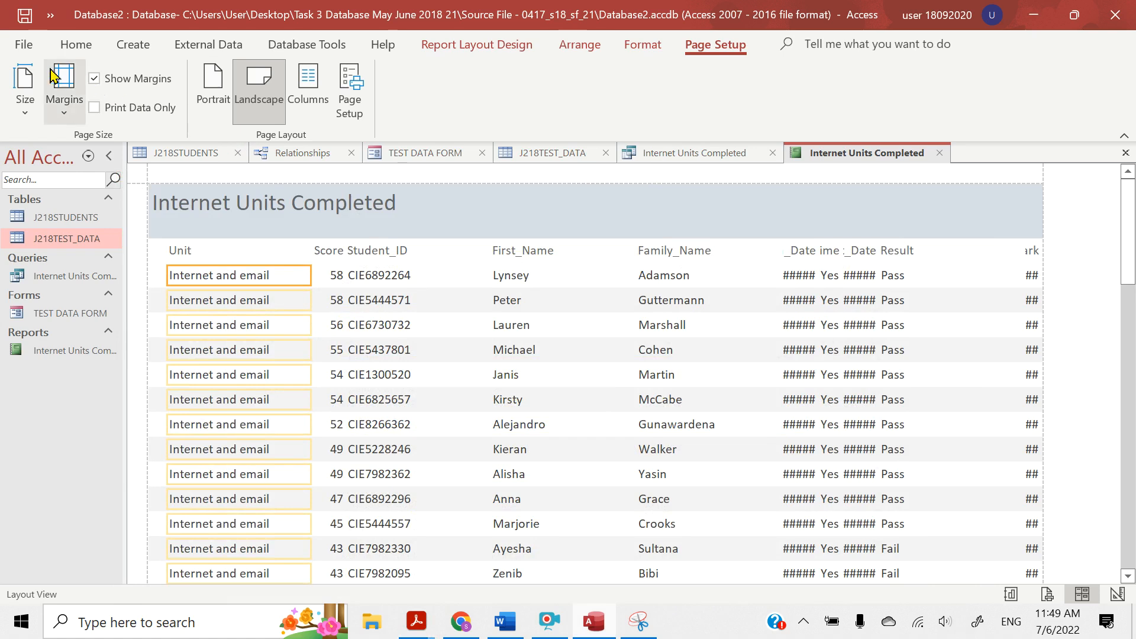
# Select the Score heading in the report and switch the report to Design View
pyautogui.click(328, 251)
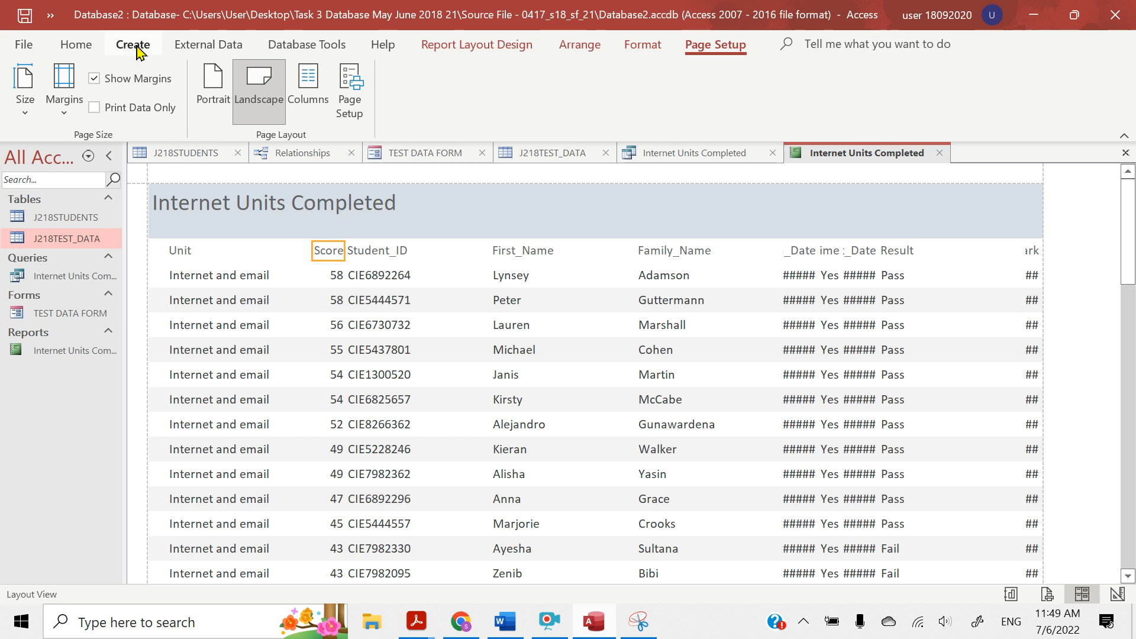
pyautogui.click(89, 46)
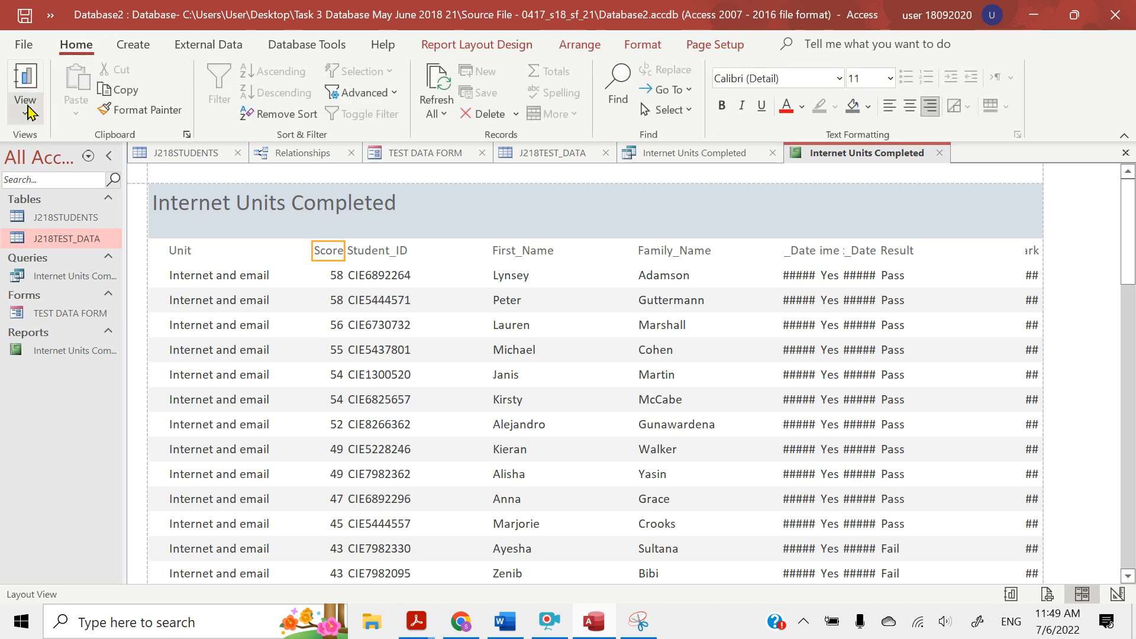
pyautogui.click(18, 120)
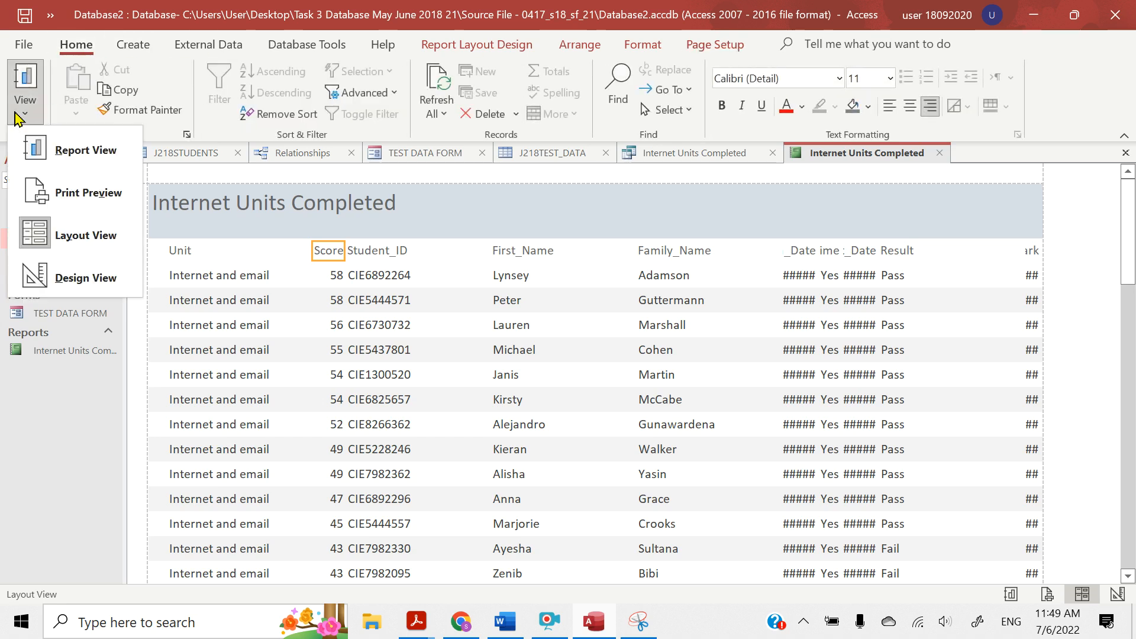
pyautogui.click(60, 287)
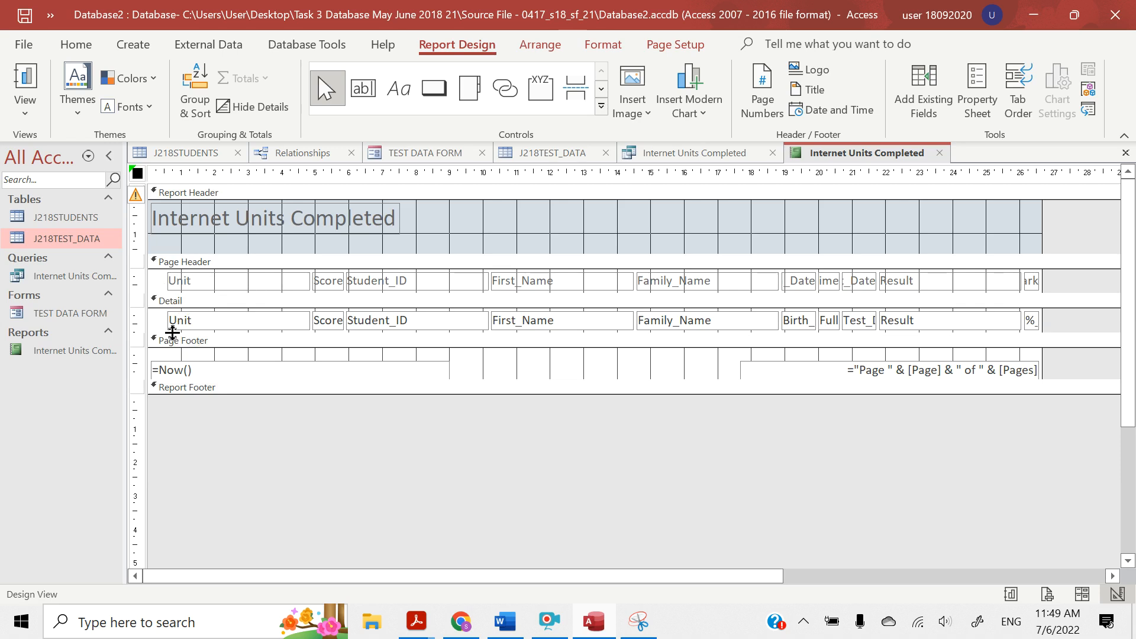
# Examine the Page Header labels from Unit to Birth_Date and the Unit, Score and Student_ID fields in the Detail section
pyautogui.click(180, 293)
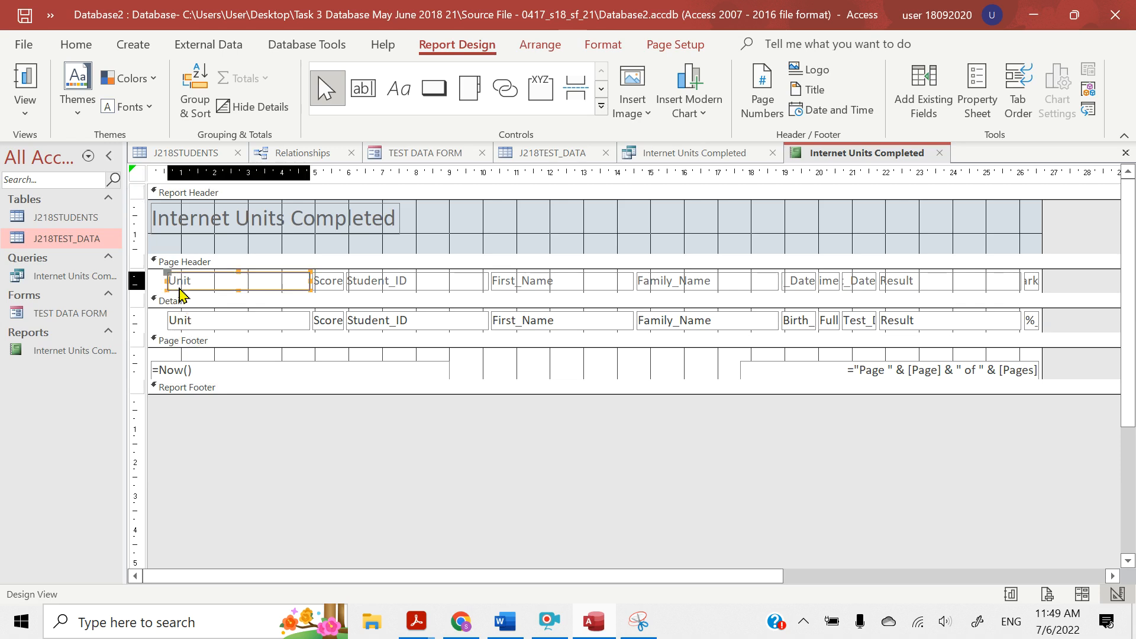
pyautogui.click(320, 283)
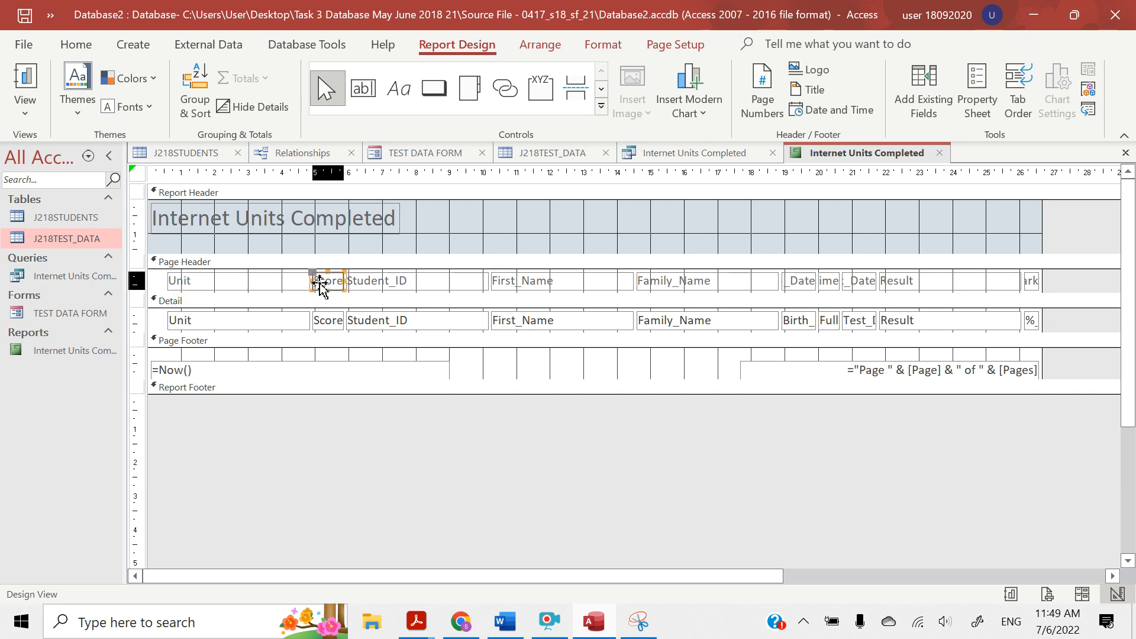
pyautogui.click(364, 284)
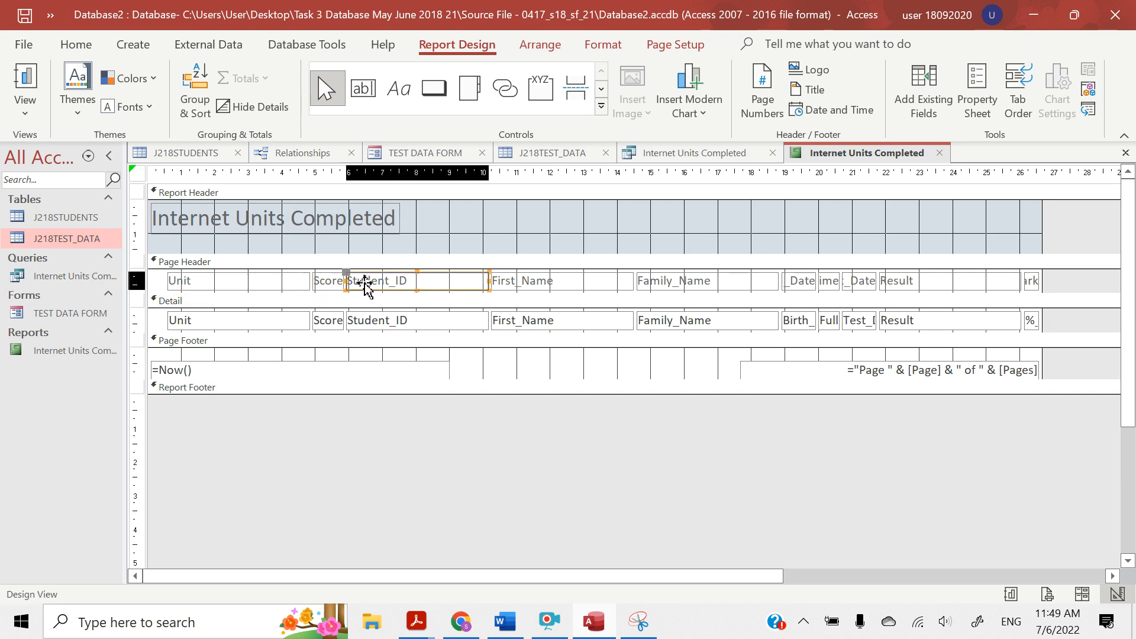
pyautogui.click(537, 287)
pyautogui.click(687, 287)
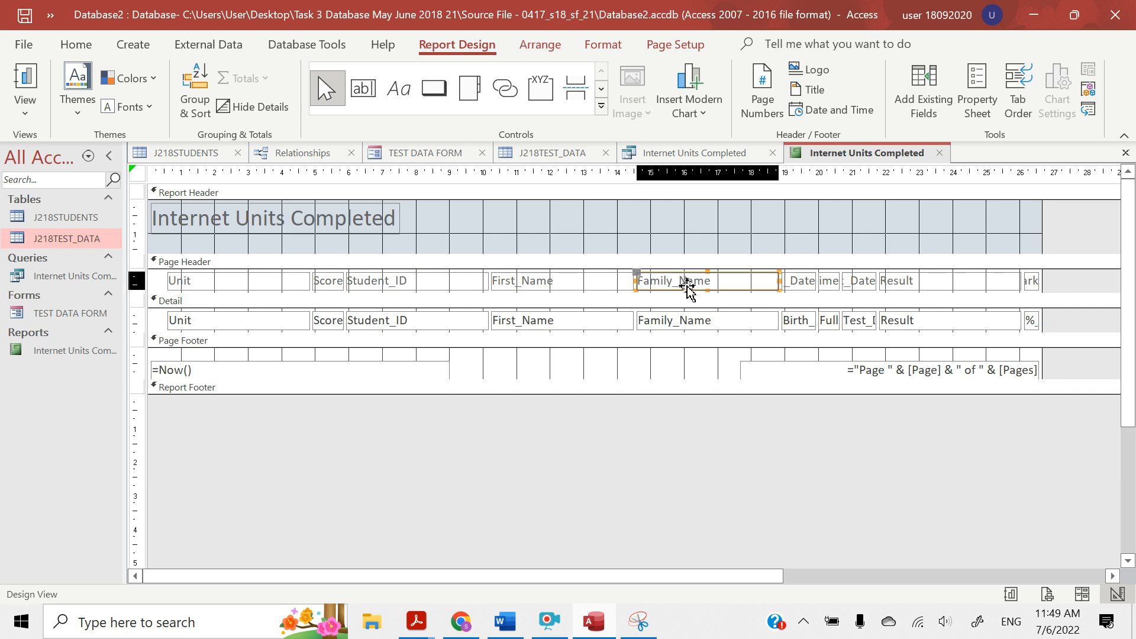
pyautogui.click(814, 289)
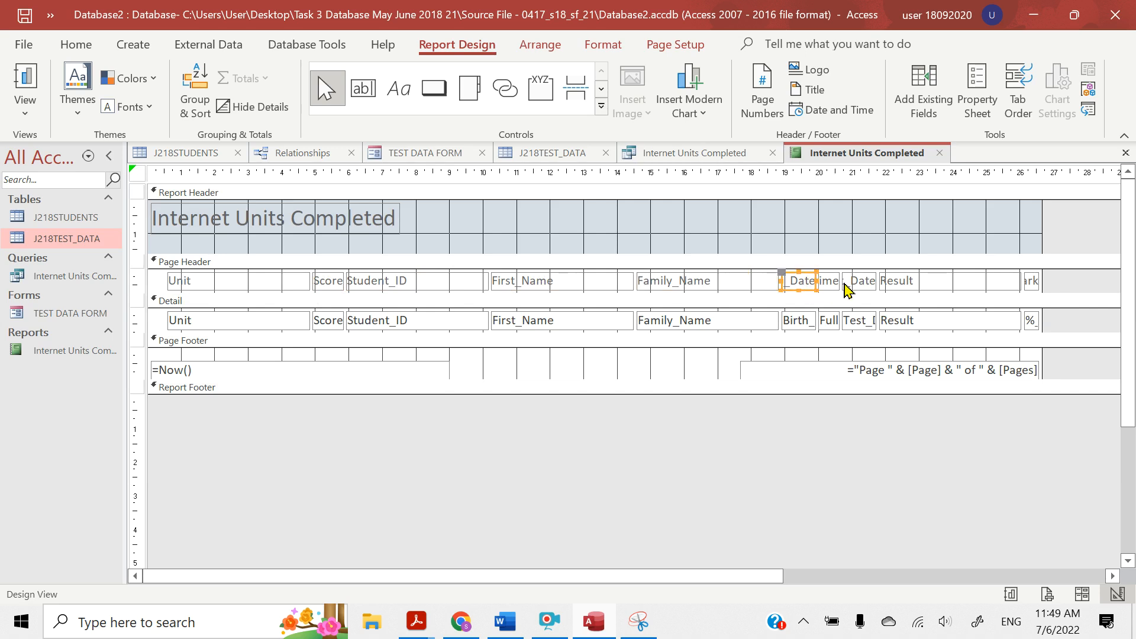
pyautogui.click(243, 323)
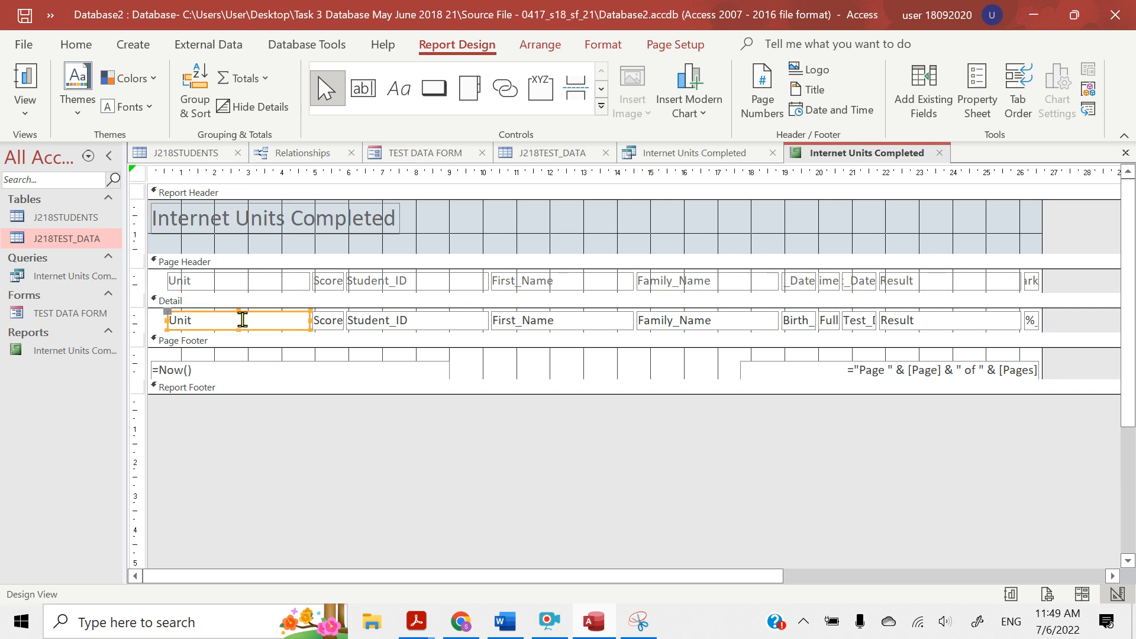
pyautogui.click(331, 322)
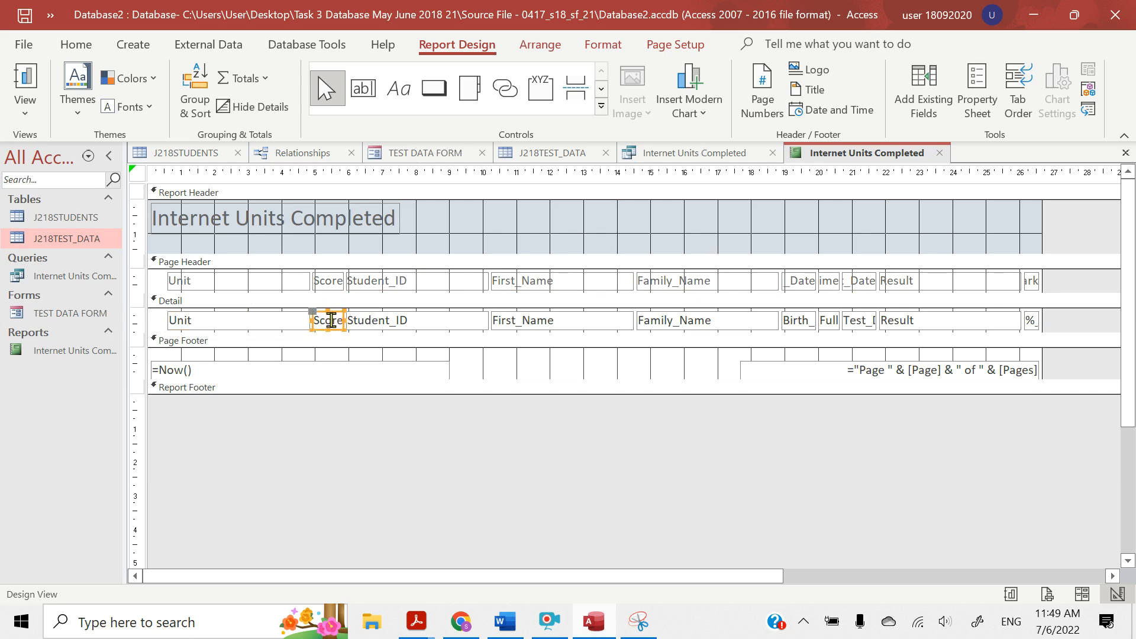
pyautogui.click(382, 320)
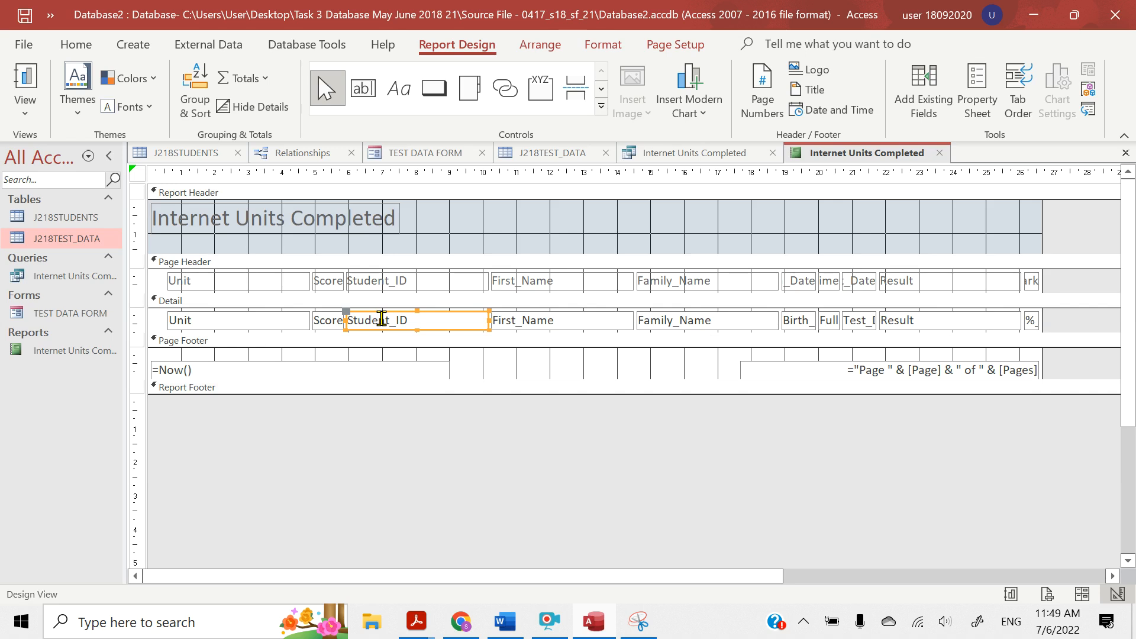
pyautogui.click(230, 320)
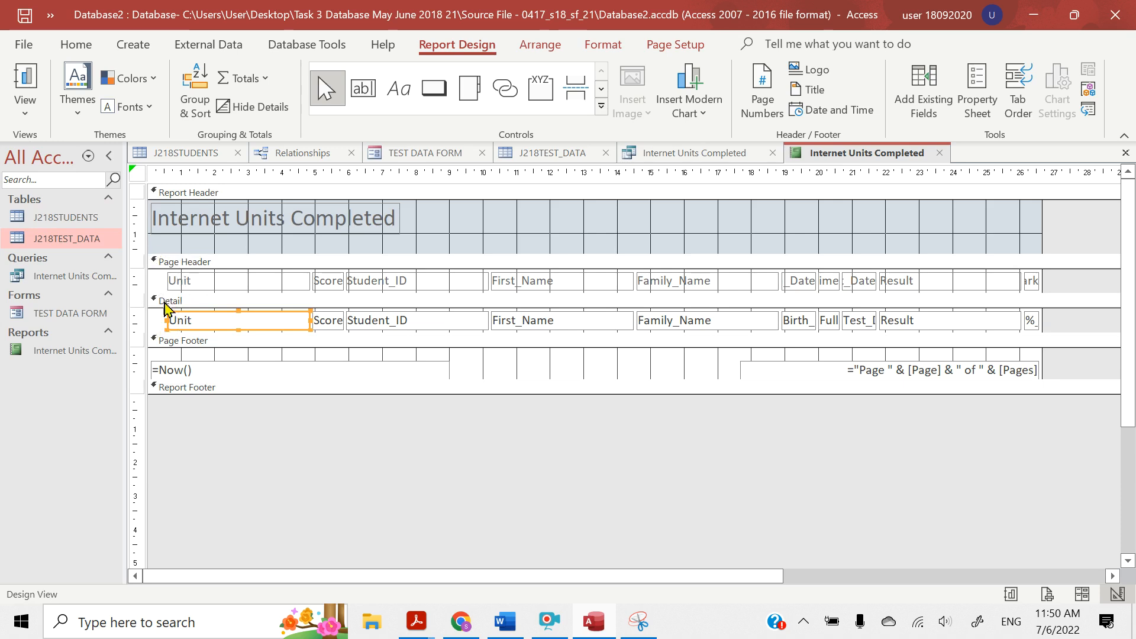
# Show the report in Layout View and examine the column headings from Unit to Family_Name
pyautogui.click(23, 115)
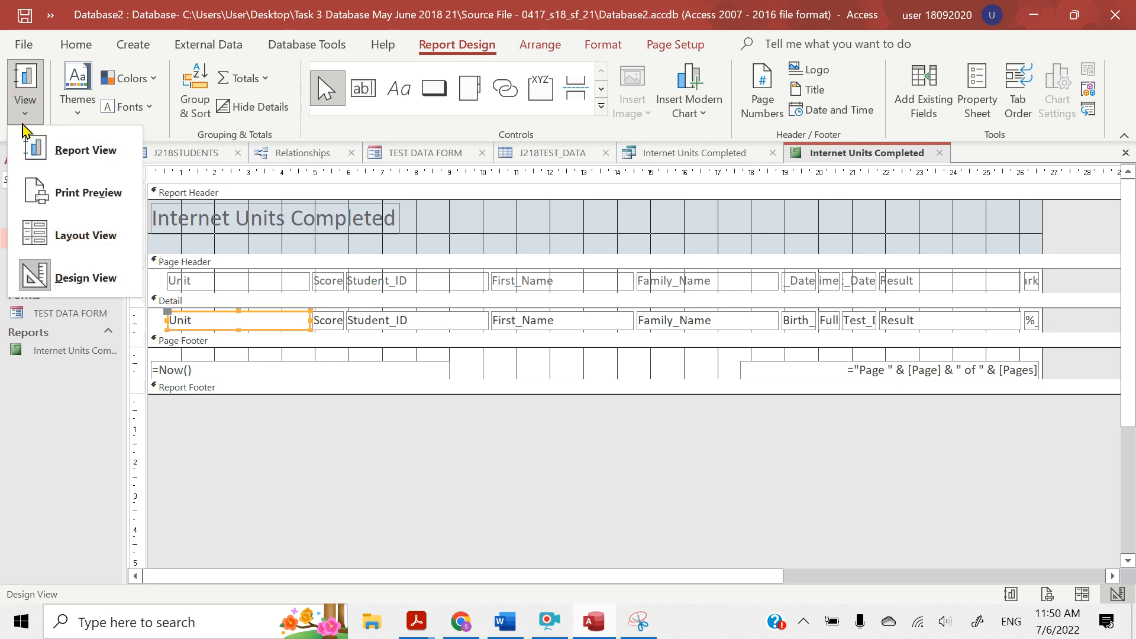
pyautogui.click(61, 237)
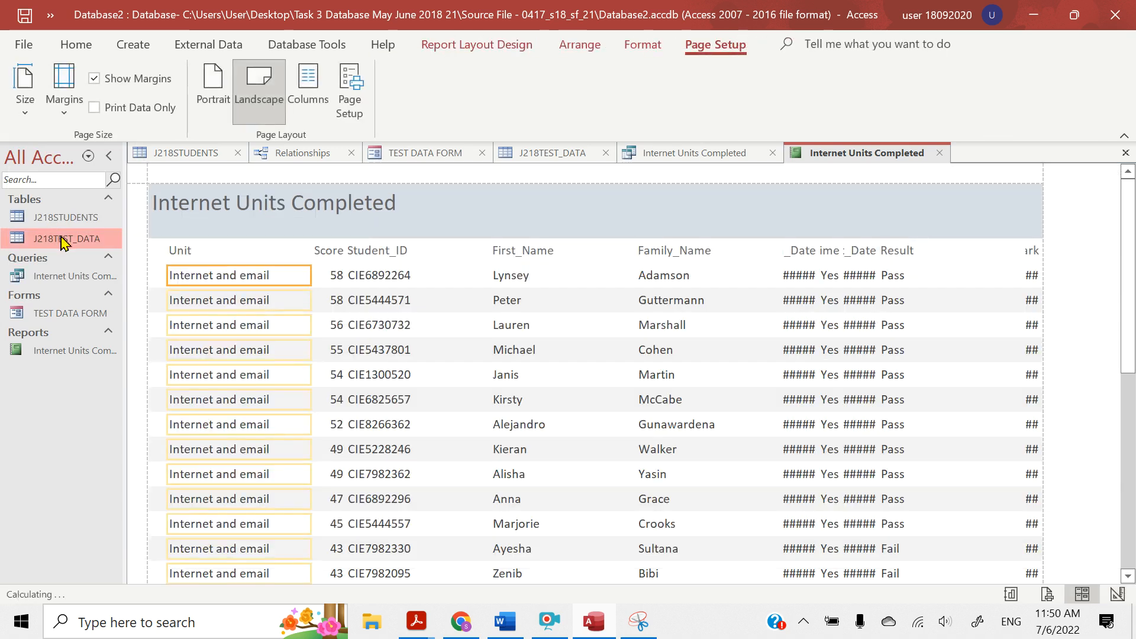
pyautogui.click(202, 252)
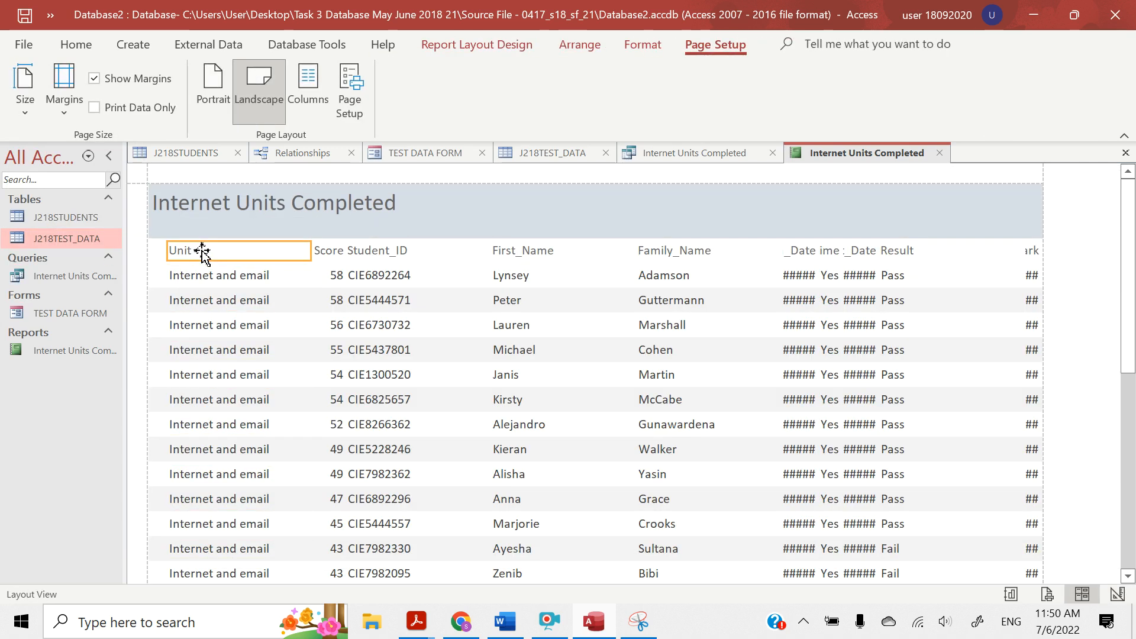
pyautogui.click(333, 250)
pyautogui.click(367, 251)
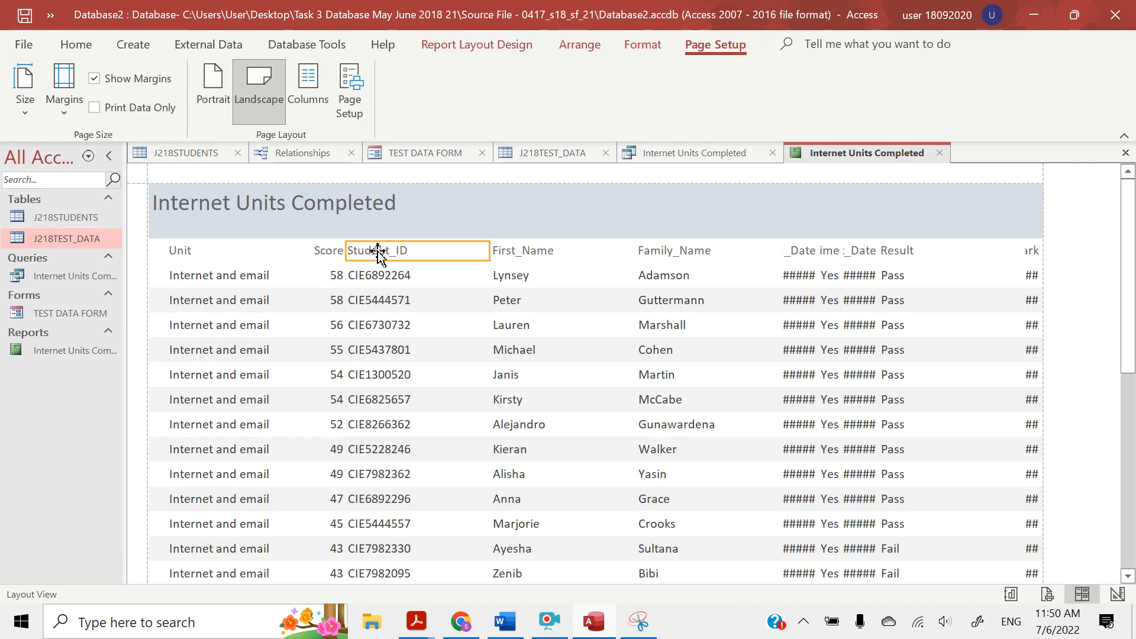
pyautogui.click(500, 251)
pyautogui.click(653, 251)
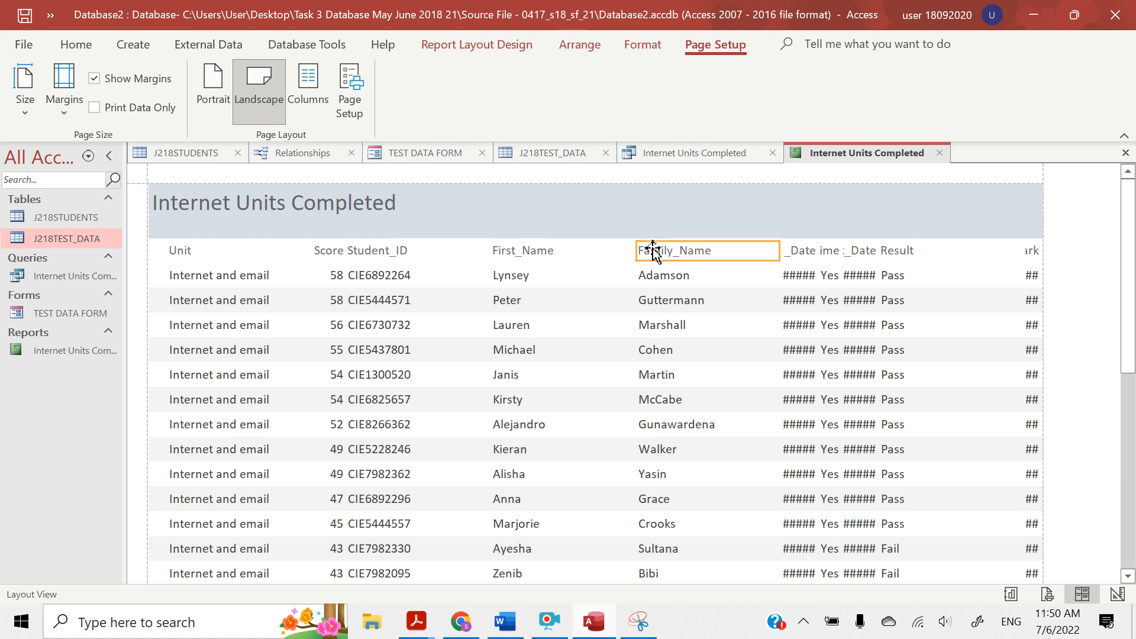
# Examine the order and widths of the report's data columns, from Unit through the last mark column
pyautogui.click(226, 277)
pyautogui.click(356, 277)
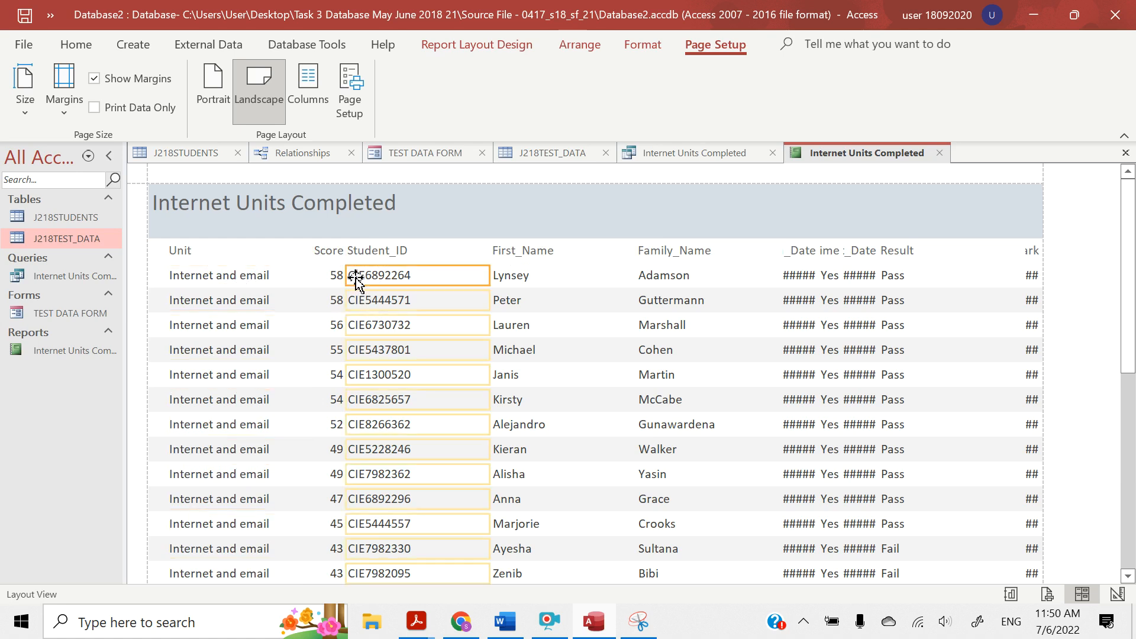
pyautogui.click(524, 276)
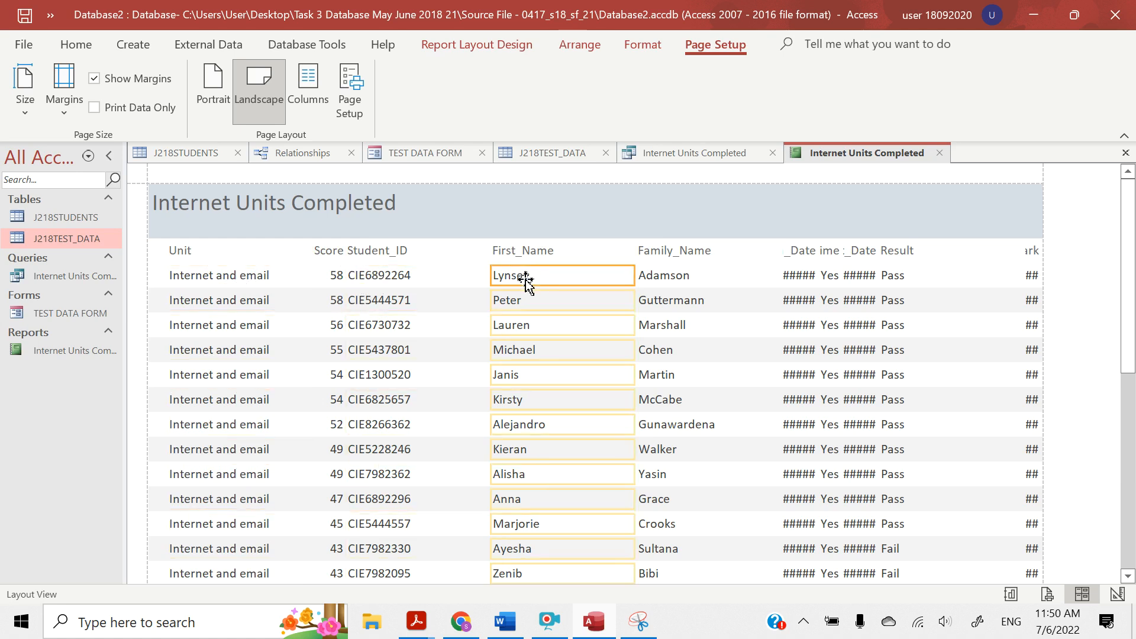
pyautogui.click(660, 275)
pyautogui.click(793, 276)
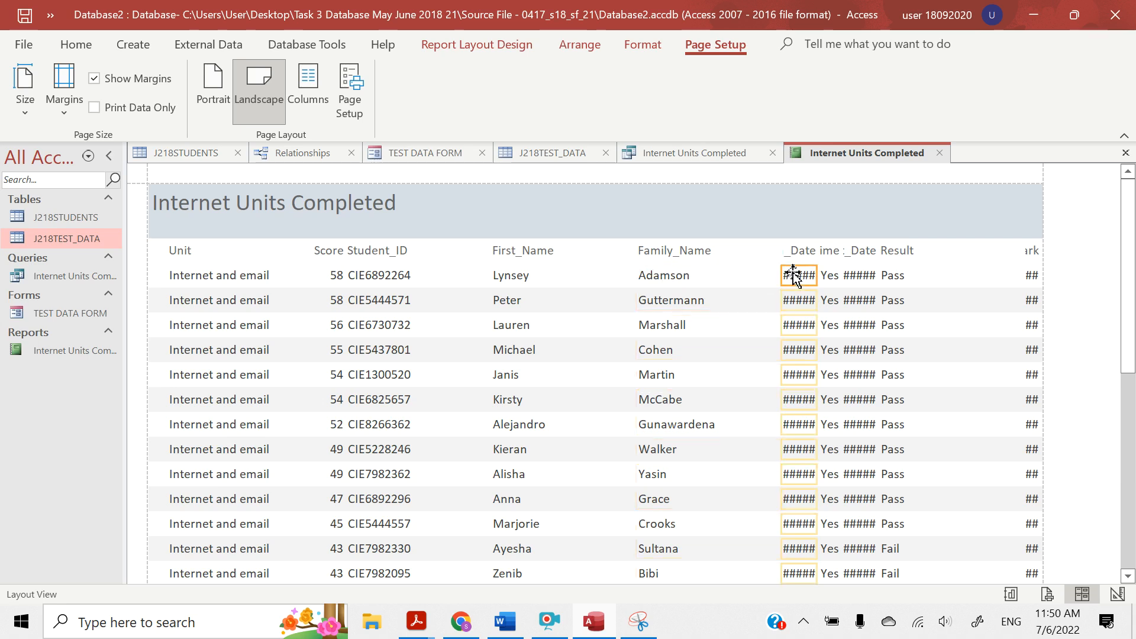
pyautogui.click(827, 275)
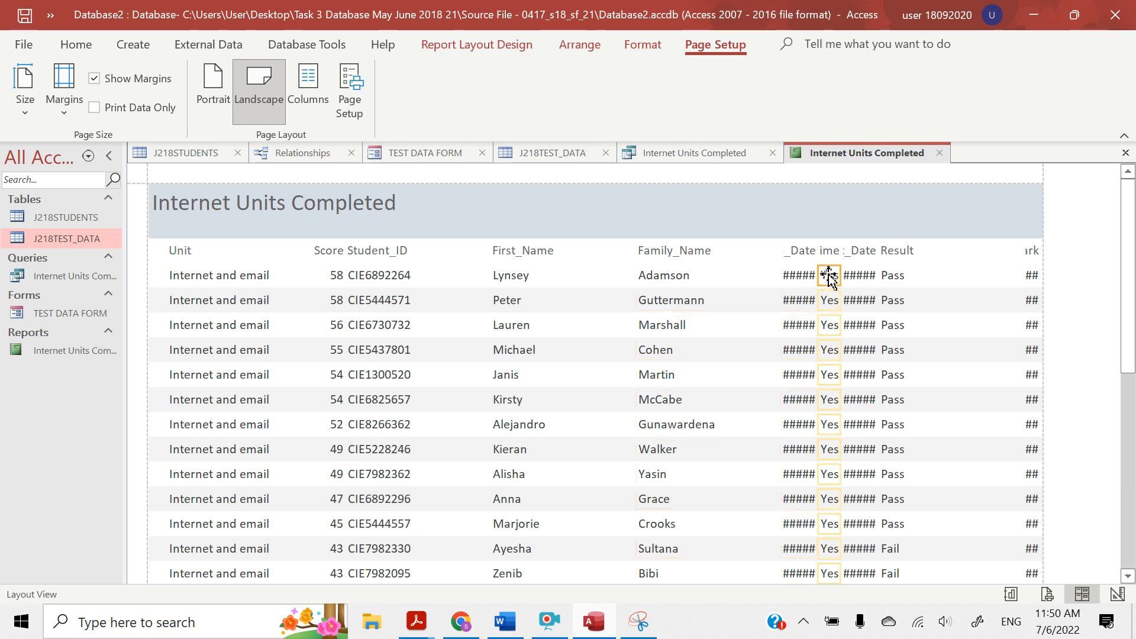
pyautogui.click(861, 275)
pyautogui.click(899, 276)
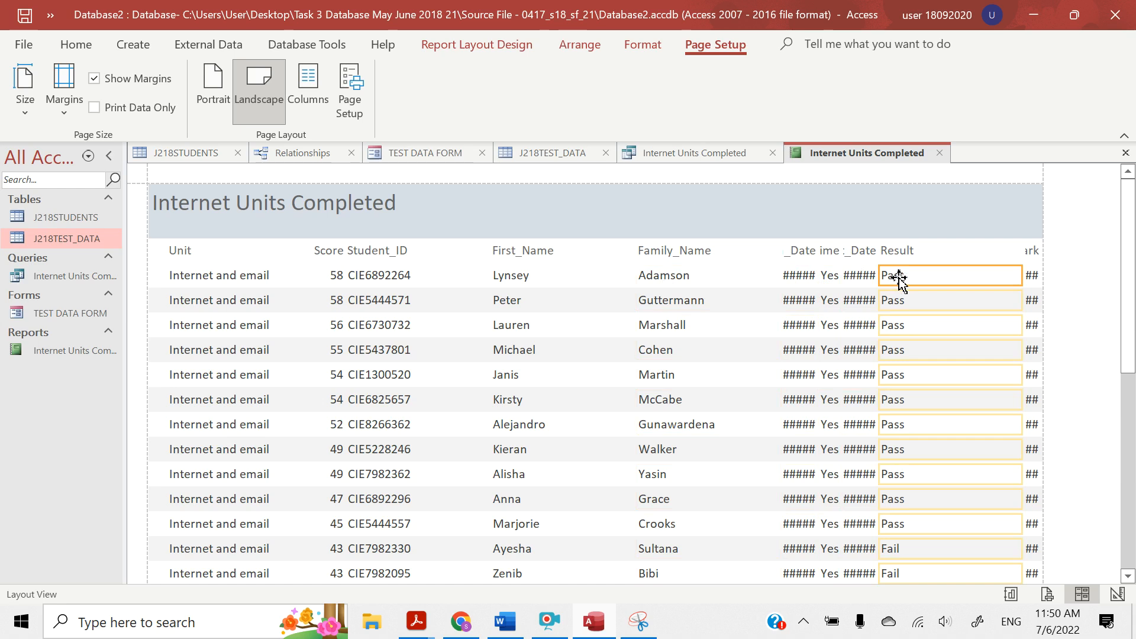
pyautogui.click(1033, 275)
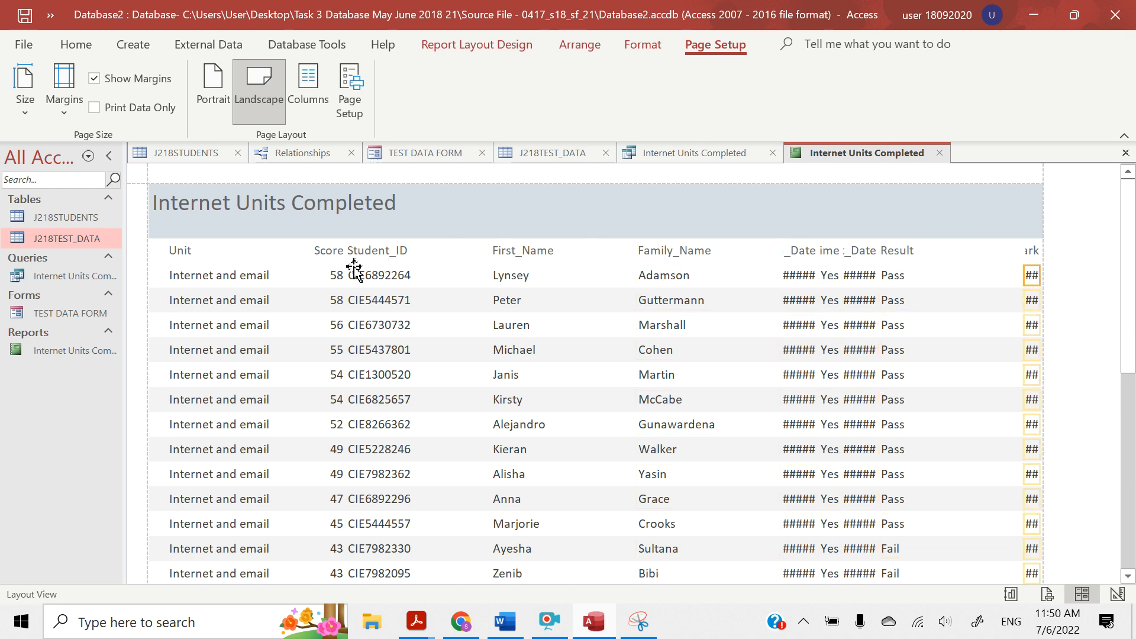
pyautogui.click(238, 274)
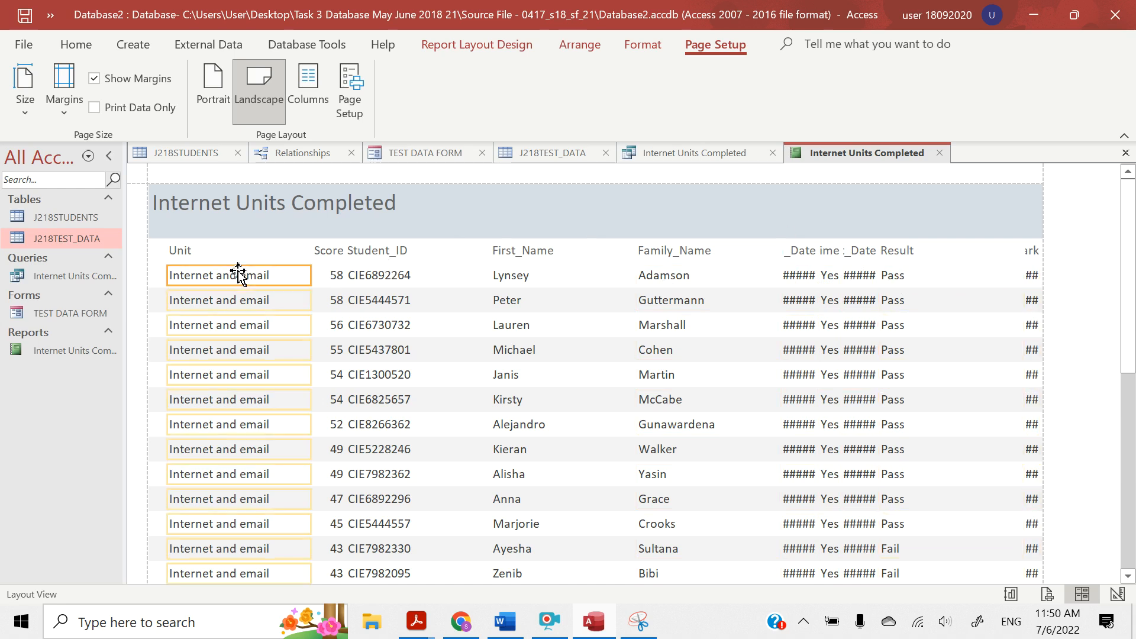
pyautogui.click(340, 274)
pyautogui.click(411, 274)
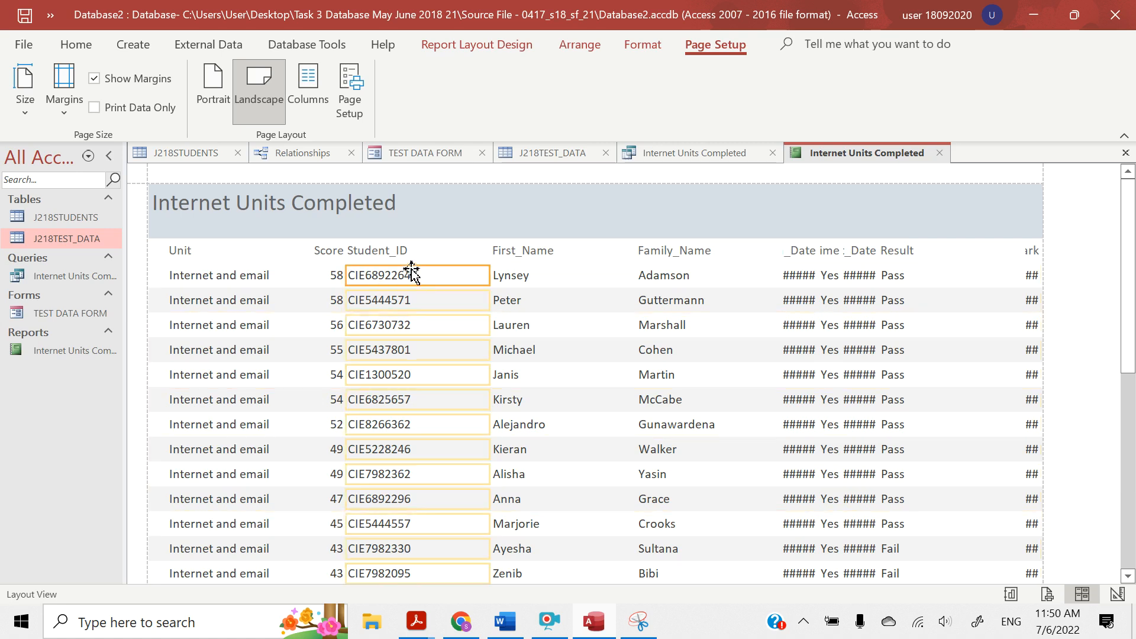
pyautogui.click(513, 274)
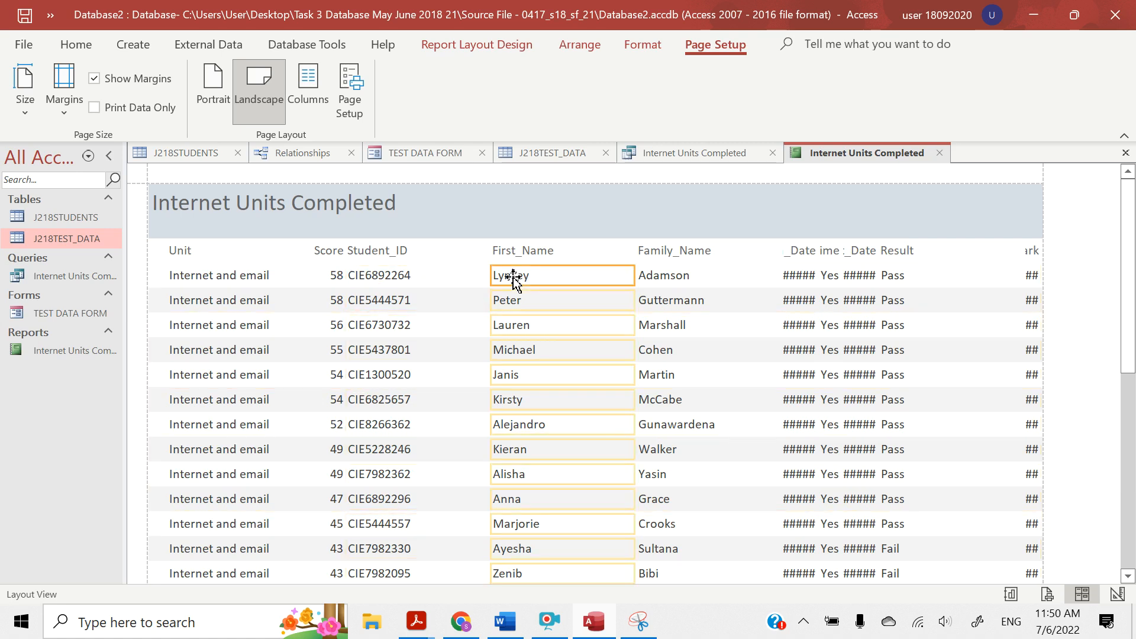
pyautogui.click(656, 276)
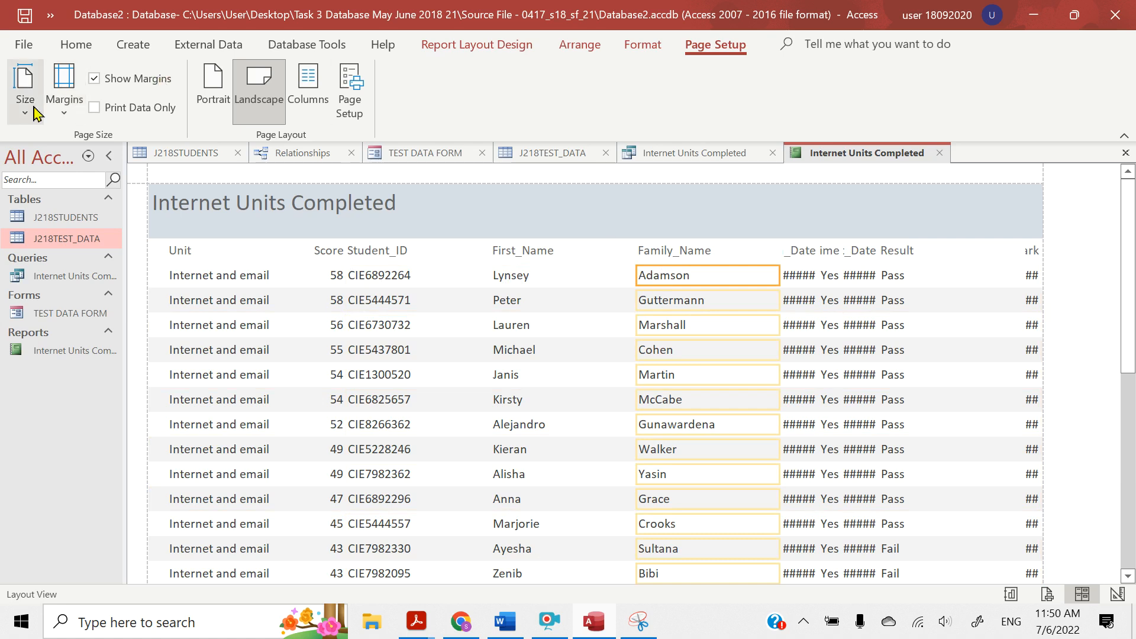
# Switch the report to Design View and narrow the Unit heading and field together to about 1.4 cm
pyautogui.click(75, 45)
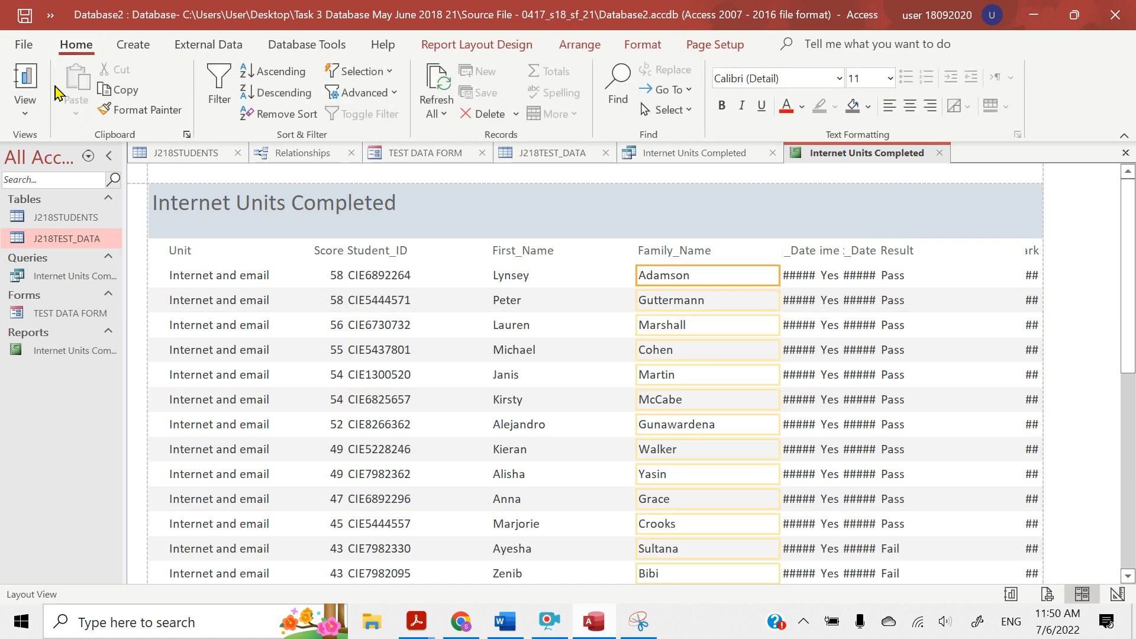
pyautogui.click(25, 107)
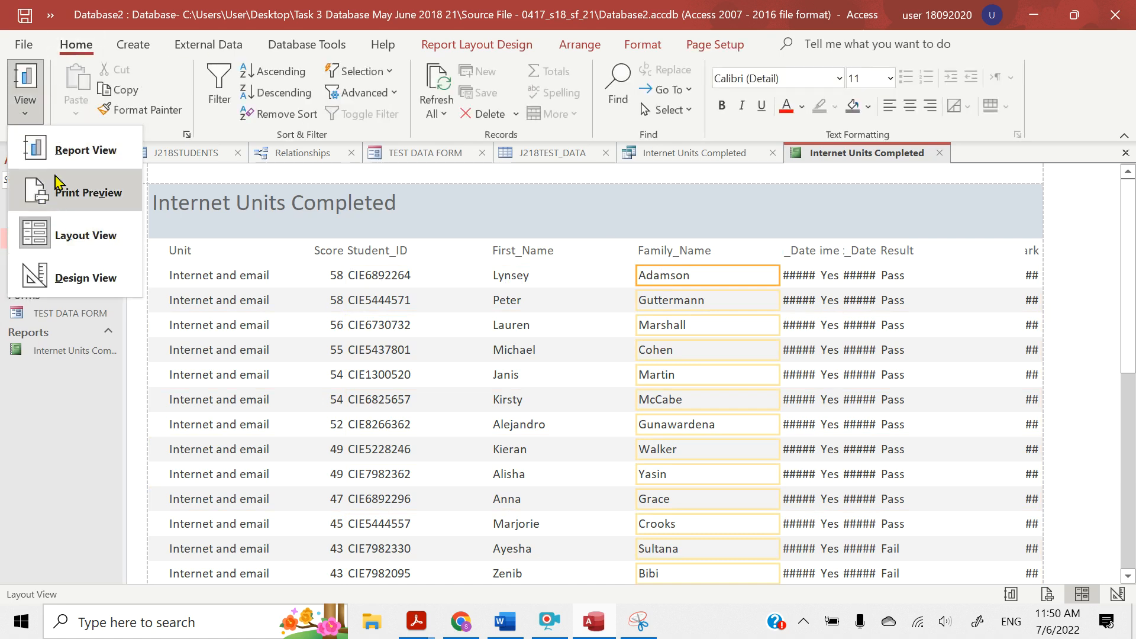
pyautogui.click(70, 279)
pyautogui.click(200, 283)
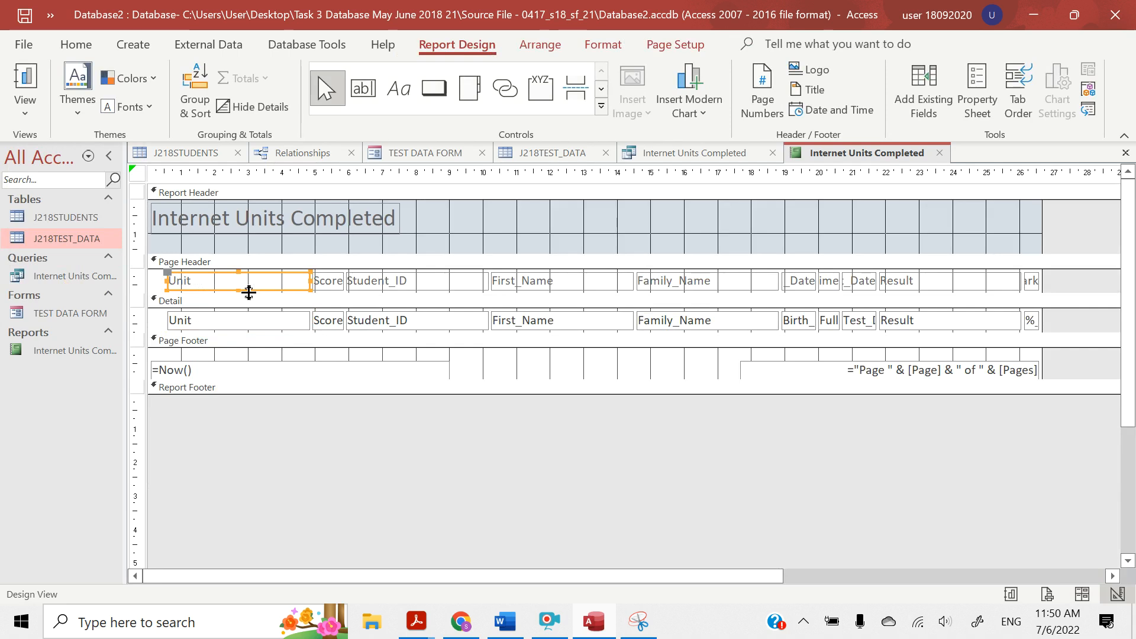
pyautogui.keyDown('shift'); pyautogui.click(247, 326); pyautogui.keyUp('shift')
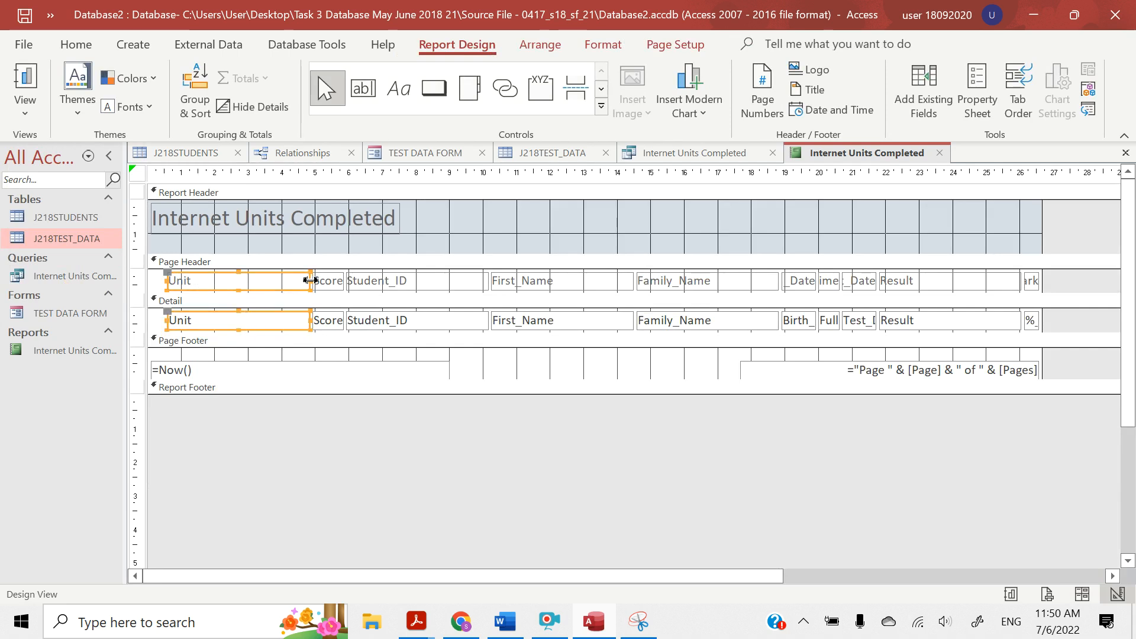
pyautogui.moveTo(310, 280); pyautogui.dragTo(213, 283)
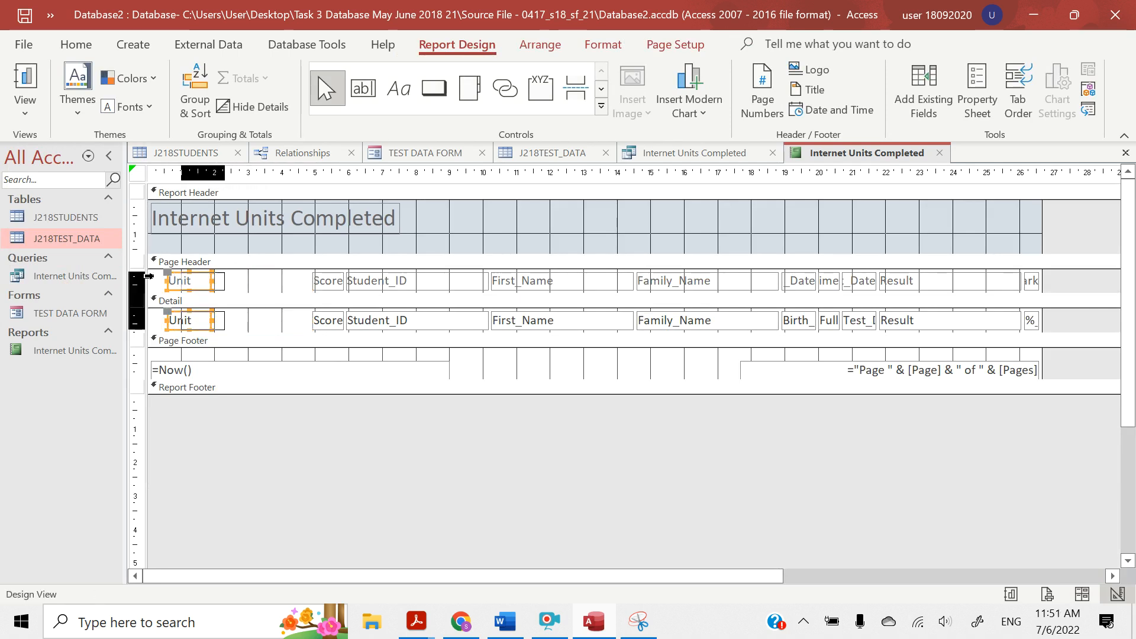
# Move the Unit heading and field across so that they sit directly before the Score column
pyautogui.press('Right')
pyautogui.press('Right')
pyautogui.press('Right')
pyautogui.press('Right')
pyautogui.press('Right')
pyautogui.press('Right')
pyautogui.press('Right')
pyautogui.press('Right')
pyautogui.press('Left')
pyautogui.press('Left')
pyautogui.press('Left')
pyautogui.press('Left')
pyautogui.press('Left')
pyautogui.press('Left')
pyautogui.press('Left')
pyautogui.press('Left')
pyautogui.press('Left')
pyautogui.press('Left')
pyautogui.press('Left')
pyautogui.press('Left')
pyautogui.press('Left')
pyautogui.press('Left')
pyautogui.press('Left')
pyautogui.press('Left')
pyautogui.press('Left')
pyautogui.press('Left')
pyautogui.press('Left')
pyautogui.press('Left')
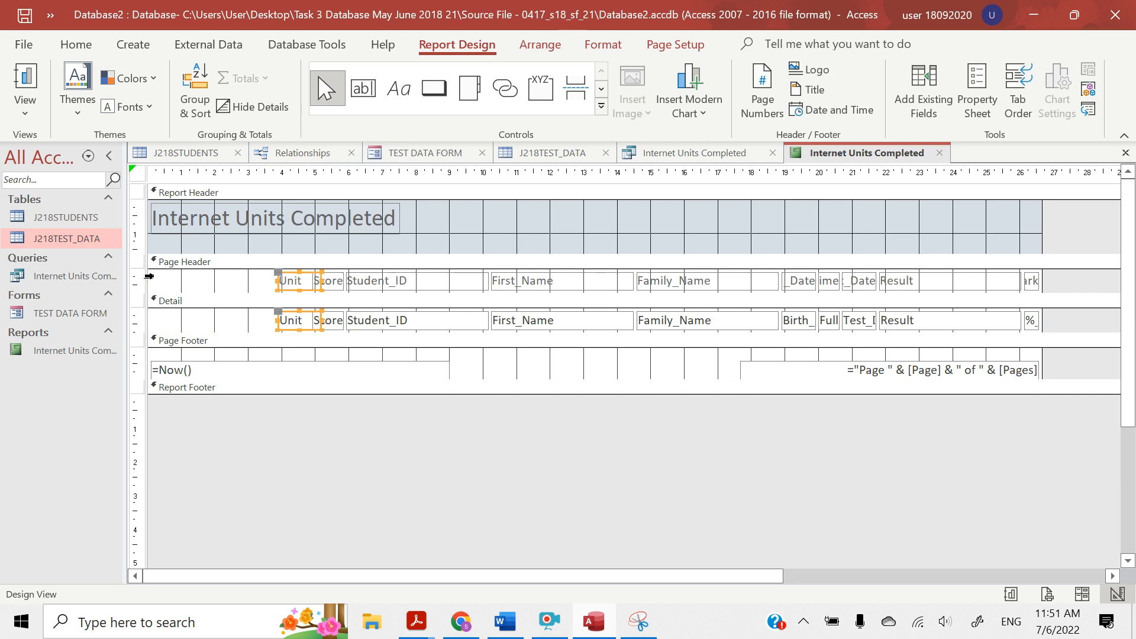
pyautogui.press('Left')
pyautogui.press('Left')
pyautogui.press('Left')
pyautogui.press('Left')
pyautogui.press('Left')
pyautogui.press('Left')
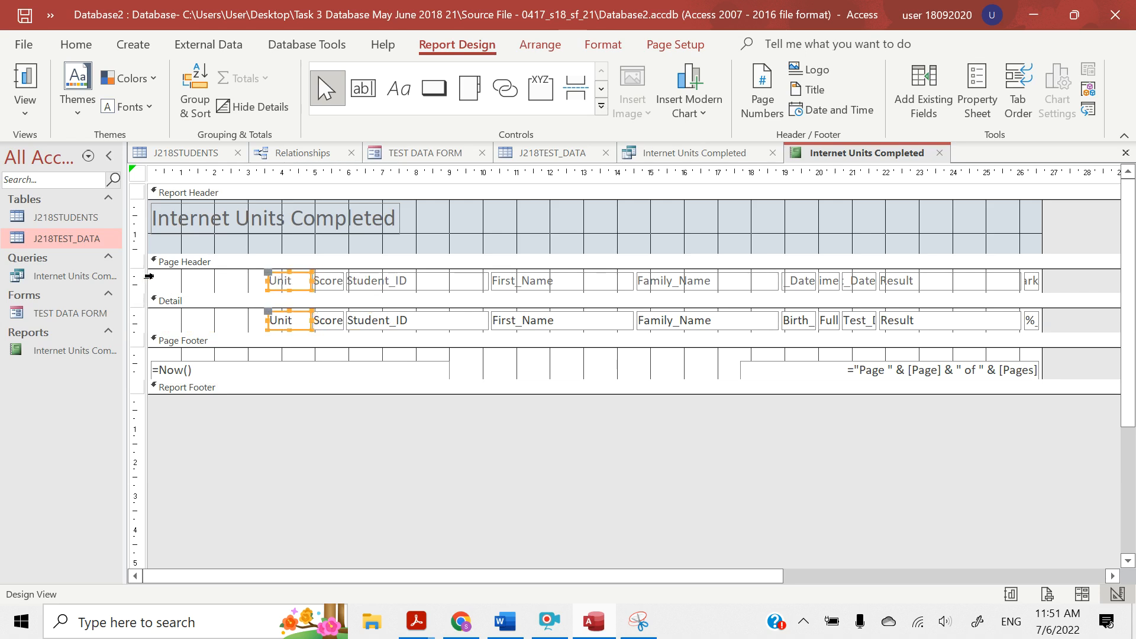
# Move the Student_ID heading and field to the report's left edge and narrow them to about 2.6 cm
pyautogui.click(366, 286)
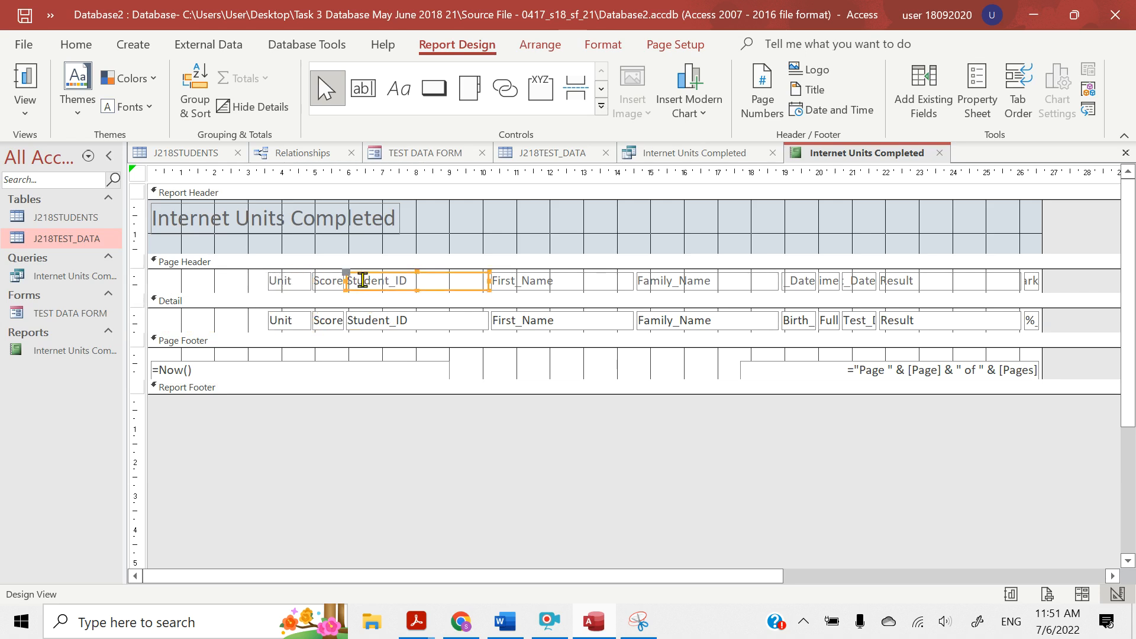
pyautogui.keyDown('shift'); pyautogui.click(376, 326); pyautogui.keyUp('shift')
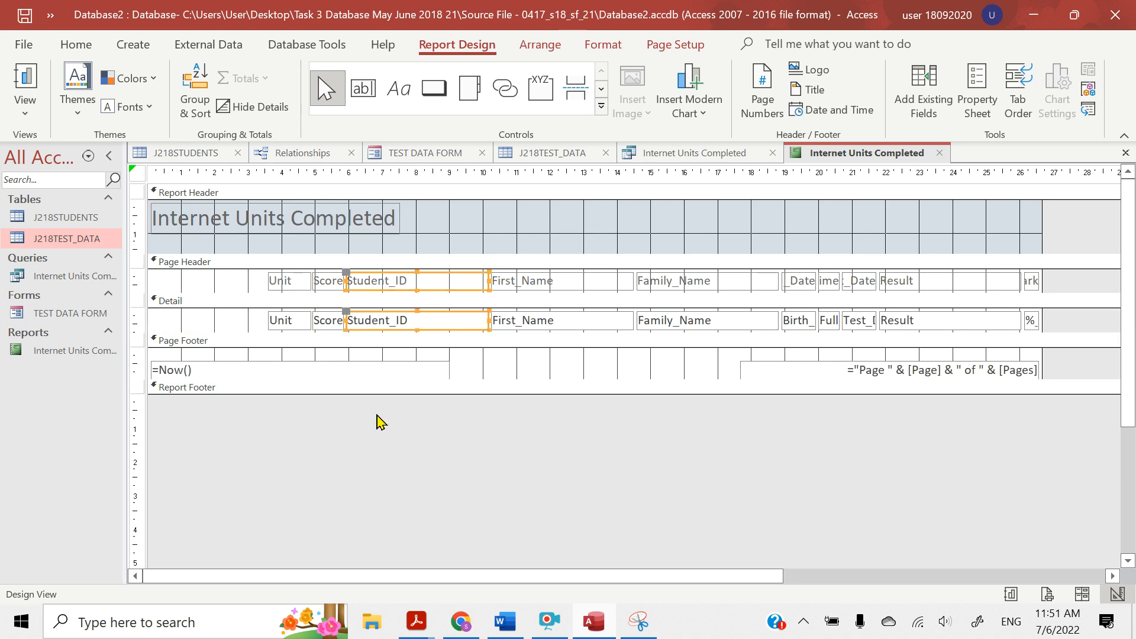
pyautogui.press('Left')
pyautogui.press('Left')
pyautogui.press('Left')
pyautogui.press('Left')
pyautogui.press('Left')
pyautogui.press('Left')
pyautogui.press('Left')
pyautogui.press('Left')
pyautogui.press('Left')
pyautogui.press('Left')
pyautogui.press('Left')
pyautogui.press('Left')
pyautogui.press('Left')
pyautogui.press('Left')
pyautogui.press('Left')
pyautogui.press('Left')
pyautogui.press('Left')
pyautogui.press('Left')
pyautogui.press('Left')
pyautogui.press('Left')
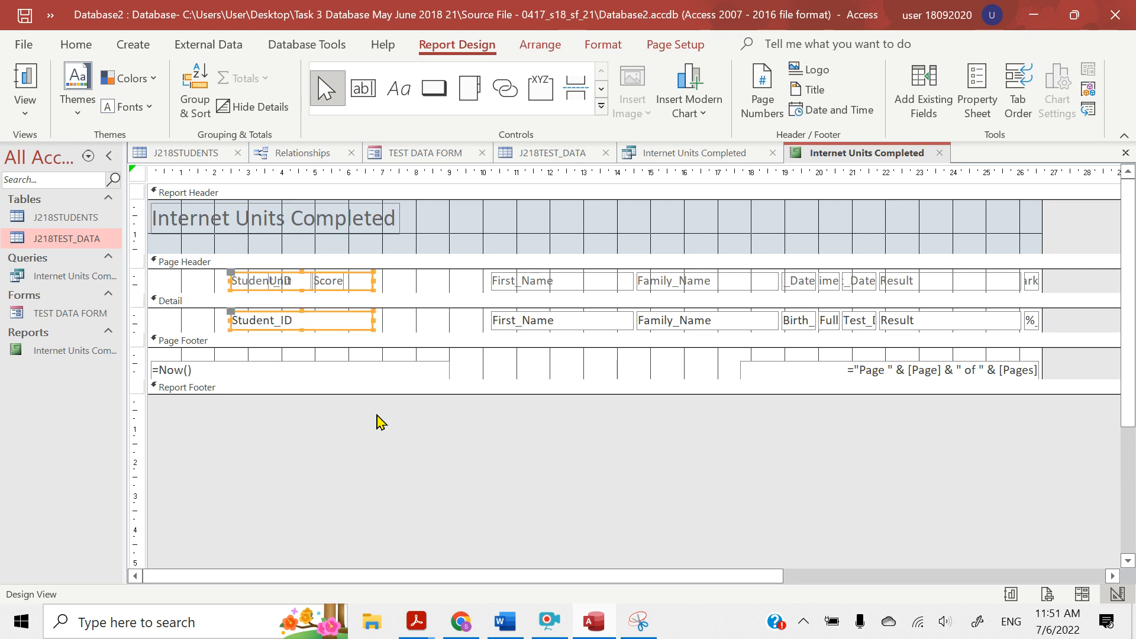
pyautogui.press('Left')
pyautogui.press('Left')
pyautogui.press('Left')
pyautogui.press('Left')
pyautogui.press('Left')
pyautogui.press('Left')
pyautogui.press('Left')
pyautogui.press('Left')
pyautogui.press('Left')
pyautogui.press('Left')
pyautogui.press('Left')
pyautogui.press('Left')
pyautogui.press('Left')
pyautogui.press('Left')
pyautogui.press('Left')
pyautogui.press('Left')
pyautogui.press('Left')
pyautogui.press('Left')
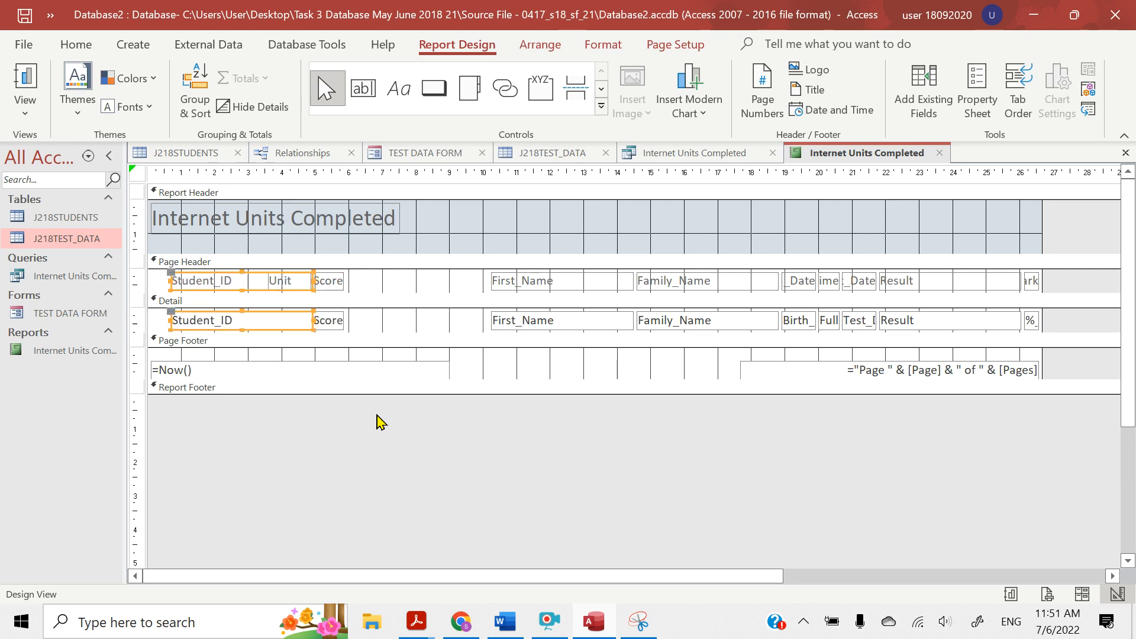
pyautogui.press('Left')
pyautogui.press('Left')
pyautogui.press('Left')
pyautogui.press('Left')
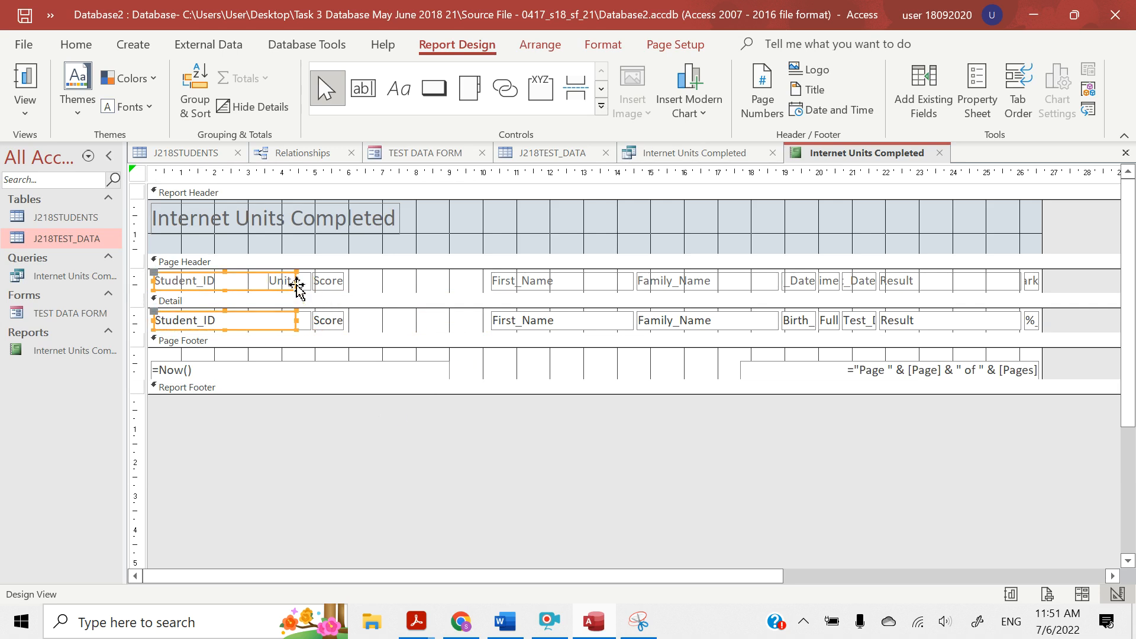
pyautogui.moveTo(296, 280); pyautogui.dragTo(239, 280)
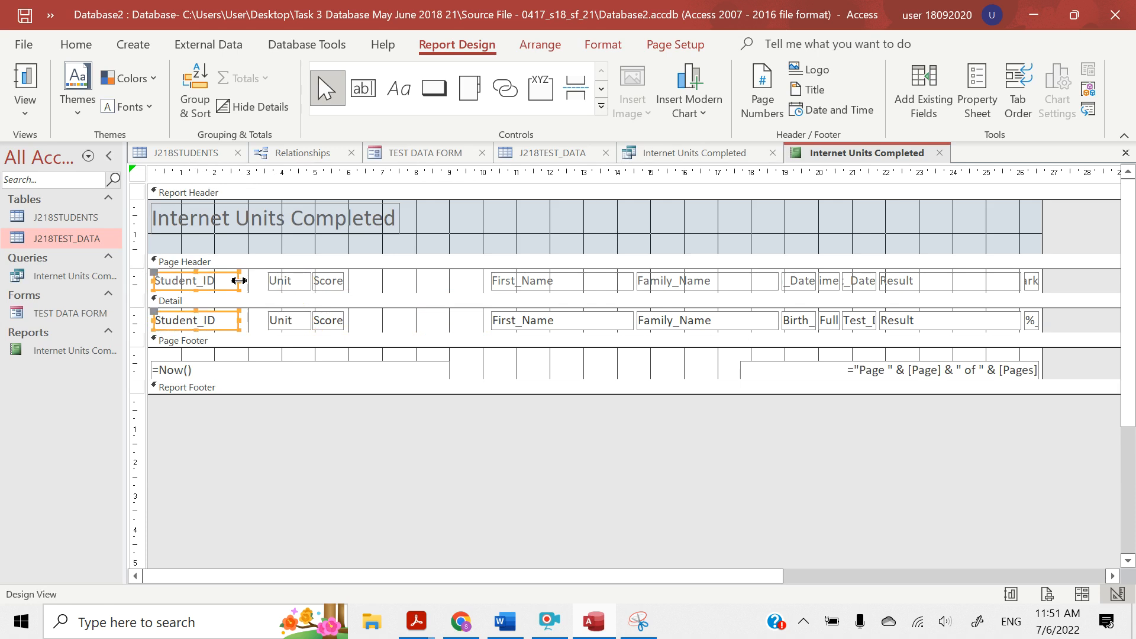
# Try to reposition the Unit field in the Detail section by cutting and pasting it, and undo both changes
pyautogui.click(283, 288)
pyautogui.click(285, 321)
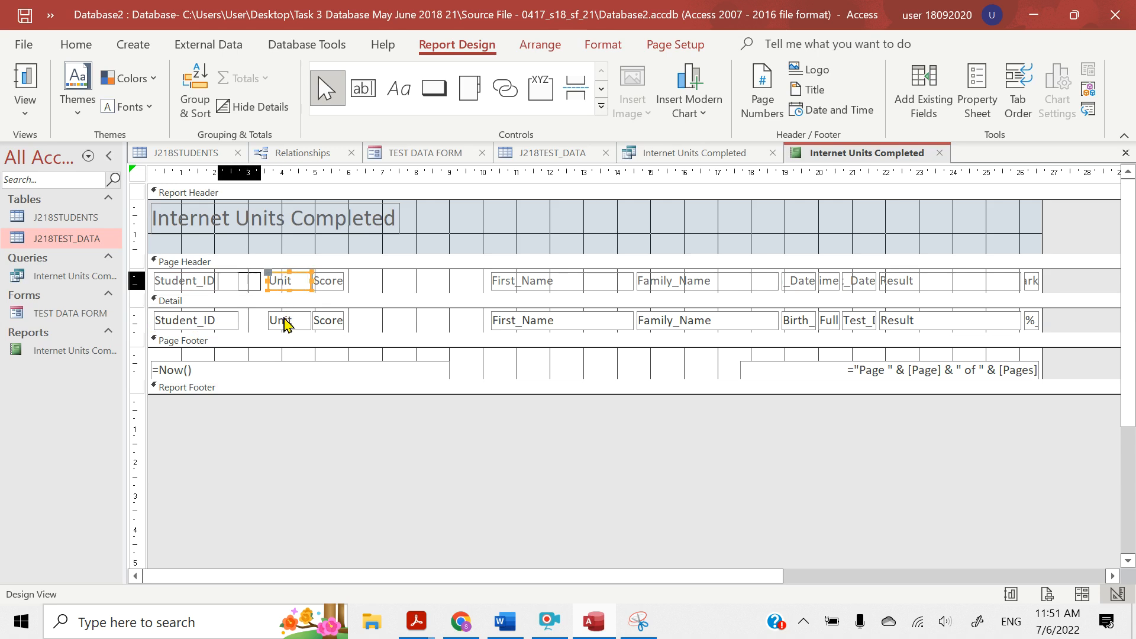
pyautogui.hotkey('ctrl', 'x')
pyautogui.hotkey('ctrl', 'v')
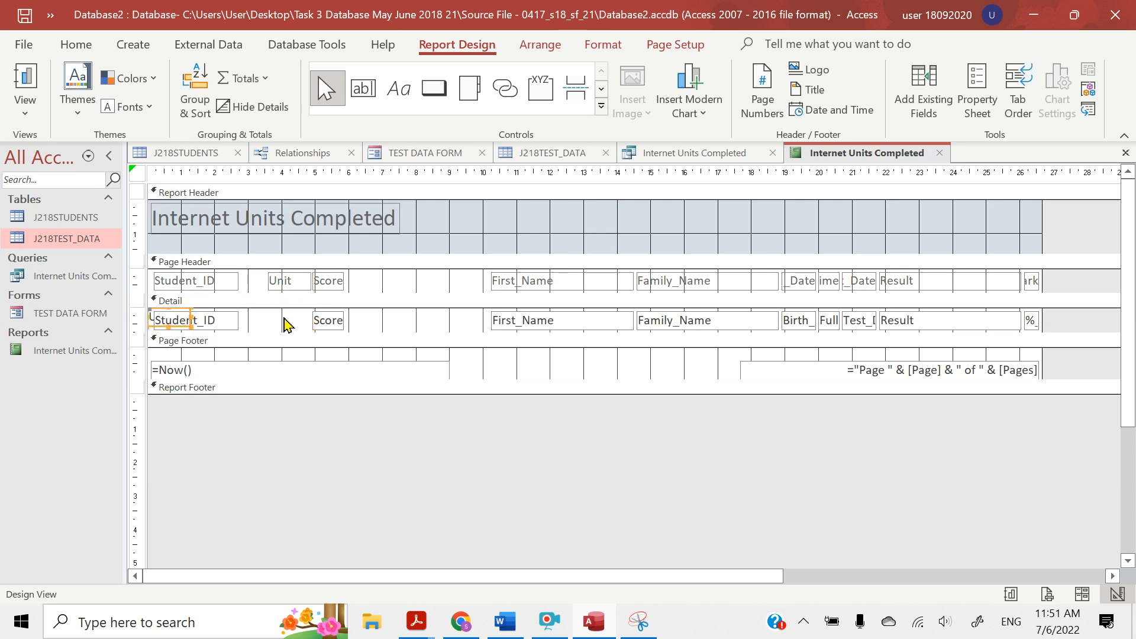
pyautogui.hotkey('ctrl', 'z')
pyautogui.hotkey('ctrl', 'z')
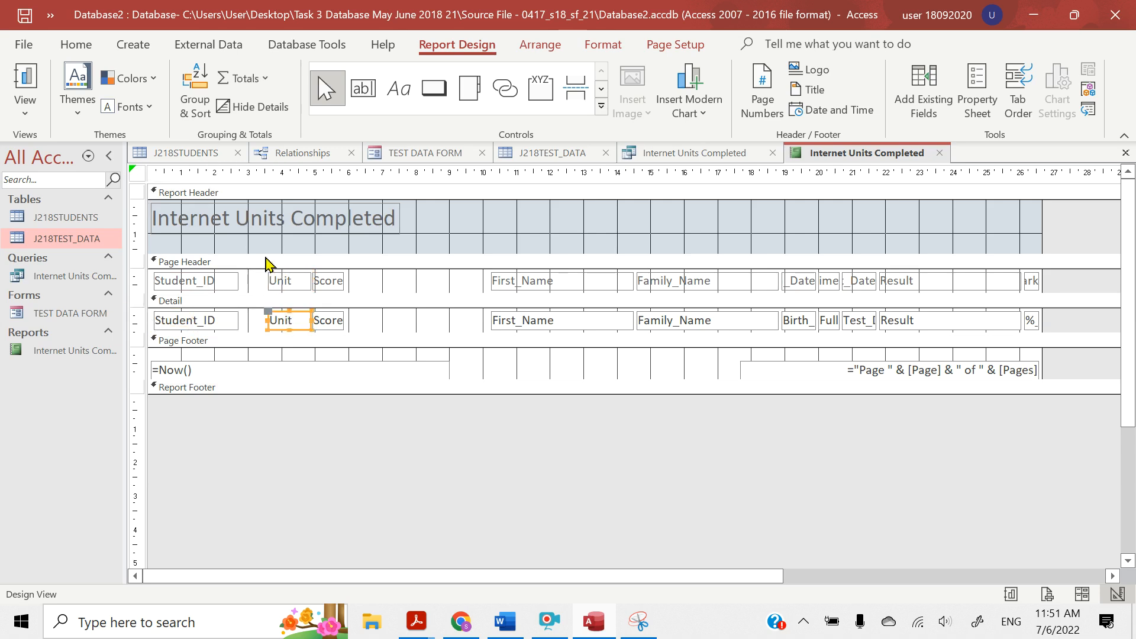
# Move the Unit and Score headings and fields together to just before the First_Name column
pyautogui.keyDown('shift'); pyautogui.click(286, 283); pyautogui.keyUp('shift')
pyautogui.keyDown('shift'); pyautogui.click(329, 285); pyautogui.keyUp('shift')
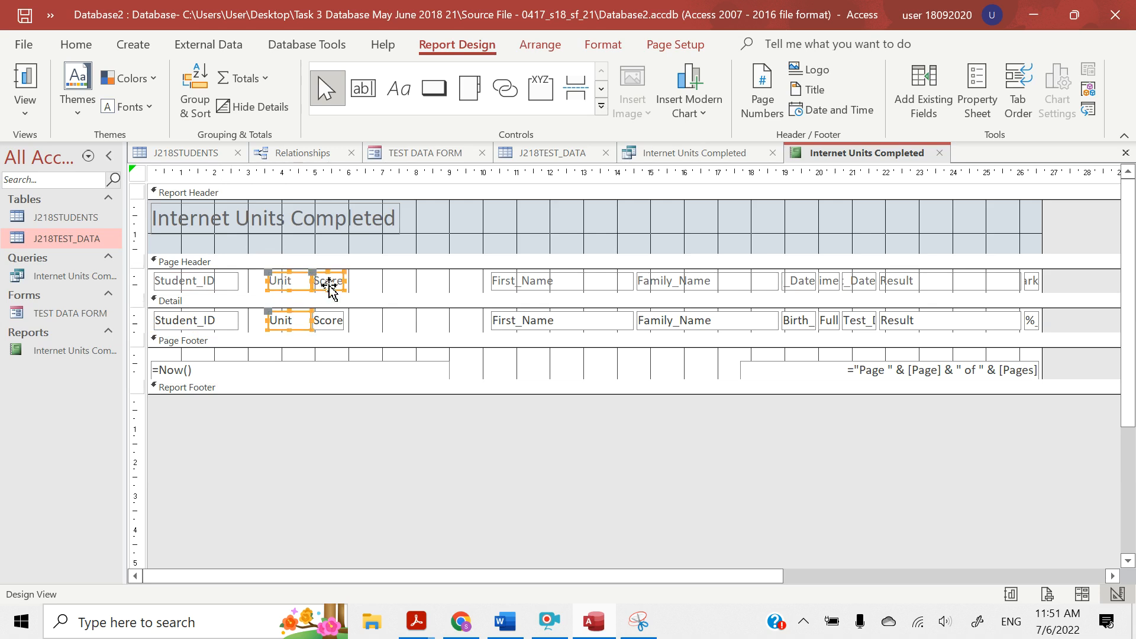
pyautogui.keyDown('shift'); pyautogui.click(333, 324); pyautogui.keyUp('shift')
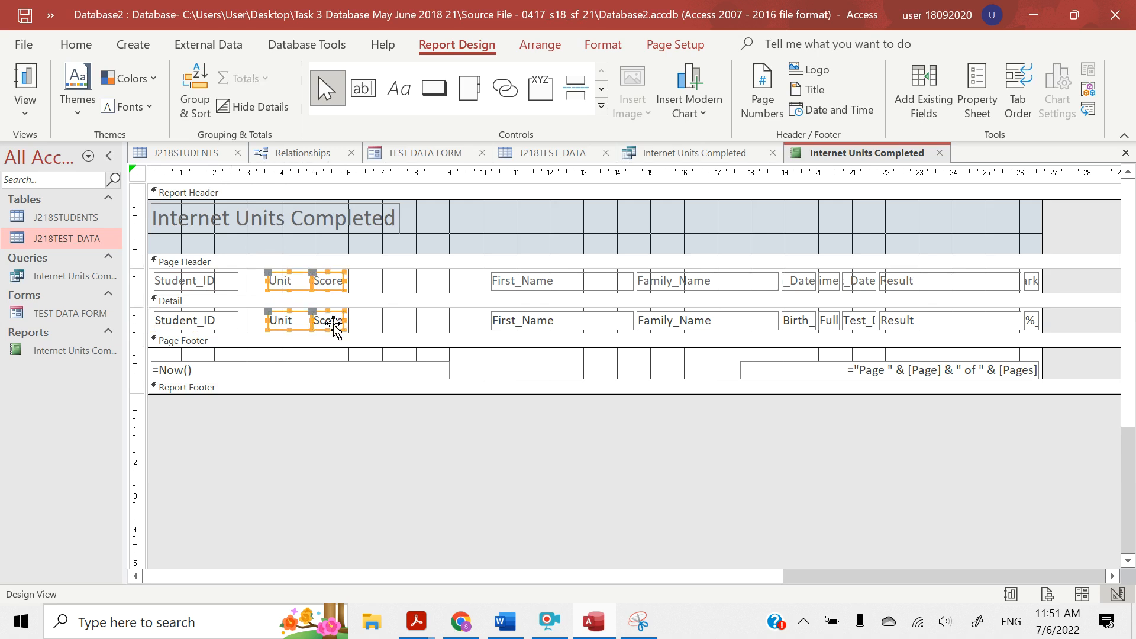
pyautogui.press('Right')
pyautogui.press('Right')
pyautogui.press('Right')
pyautogui.press('Right')
pyautogui.press('Right')
pyautogui.press('Right')
pyautogui.press('Right')
pyautogui.press('Right')
pyautogui.press('Right')
pyautogui.press('Right')
pyautogui.press('Right')
pyautogui.press('Right')
pyautogui.press('Right')
pyautogui.press('Right')
pyautogui.press('Right')
pyautogui.press('Right')
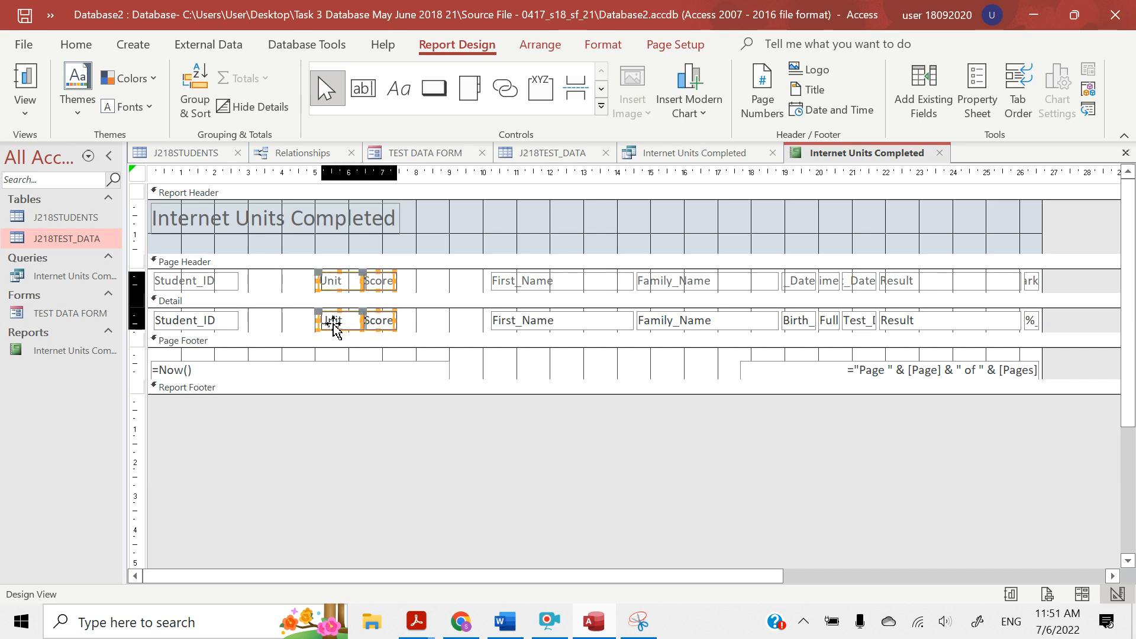
pyautogui.press('Right')
pyautogui.press('Right')
pyautogui.press('Right')
pyautogui.press('Right')
pyautogui.press('Right')
pyautogui.press('Right')
pyautogui.press('Right')
pyautogui.press('Right')
pyautogui.press('Right')
pyautogui.press('Right')
pyautogui.press('Right')
pyautogui.press('Right')
pyautogui.press('Right')
pyautogui.press('Right')
pyautogui.press('Right')
pyautogui.press('Right')
pyautogui.press('Right')
pyautogui.press('Right')
pyautogui.press('Right')
pyautogui.press('Right')
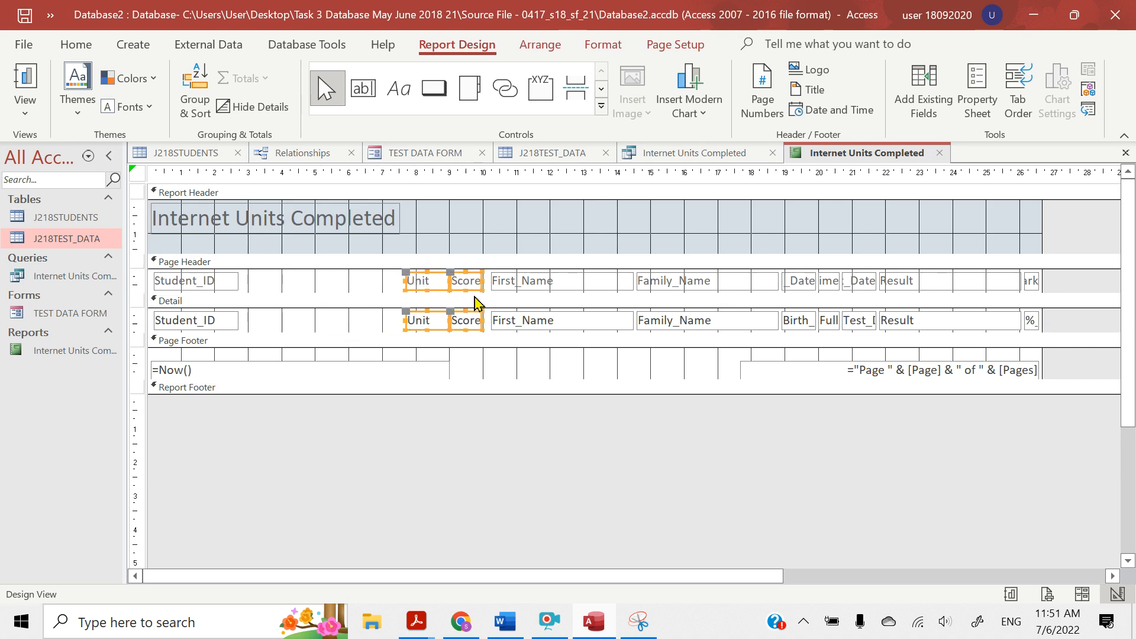
# Move the First_Name heading and field directly after Student_ID and narrow them to about 2.4 cm
pyautogui.click(543, 285)
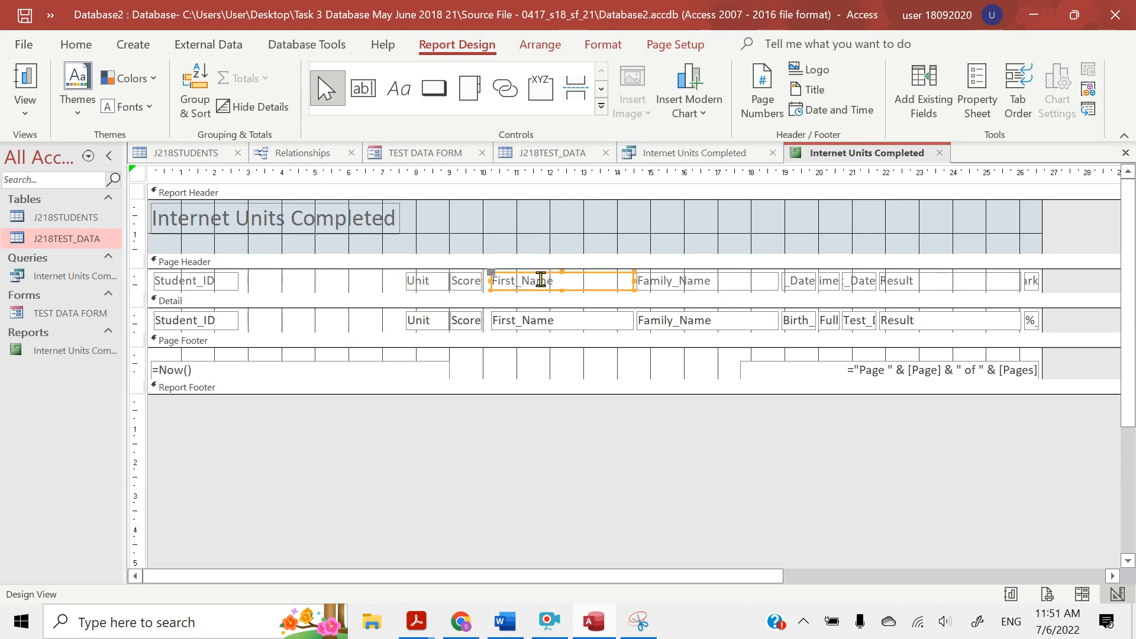
pyautogui.keyDown('shift'); pyautogui.click(535, 318); pyautogui.keyUp('shift')
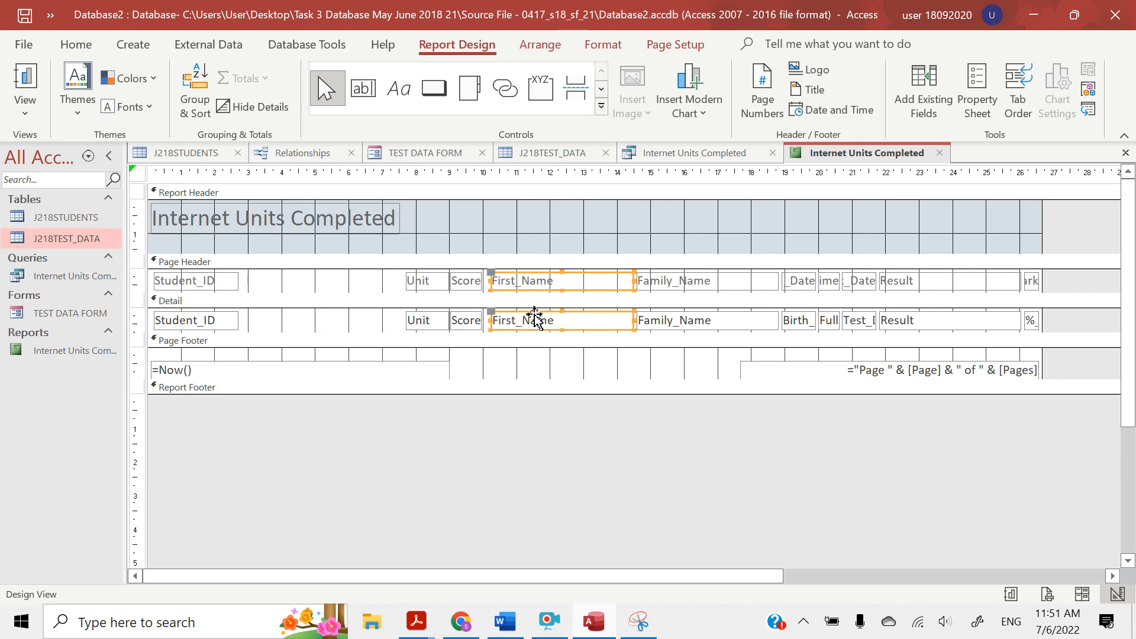
pyautogui.press('Left')
pyautogui.press('Left')
pyautogui.press('Left')
pyautogui.press('Left')
pyautogui.press('Left')
pyautogui.press('Left')
pyautogui.press('Left')
pyautogui.press('Left')
pyautogui.press('Left')
pyautogui.press('Left')
pyautogui.press('Left')
pyautogui.press('Left')
pyautogui.press('Left')
pyautogui.press('Left')
pyautogui.press('Left')
pyautogui.press('Left')
pyautogui.press('Left')
pyautogui.press('Left')
pyautogui.press('Left')
pyautogui.press('Left')
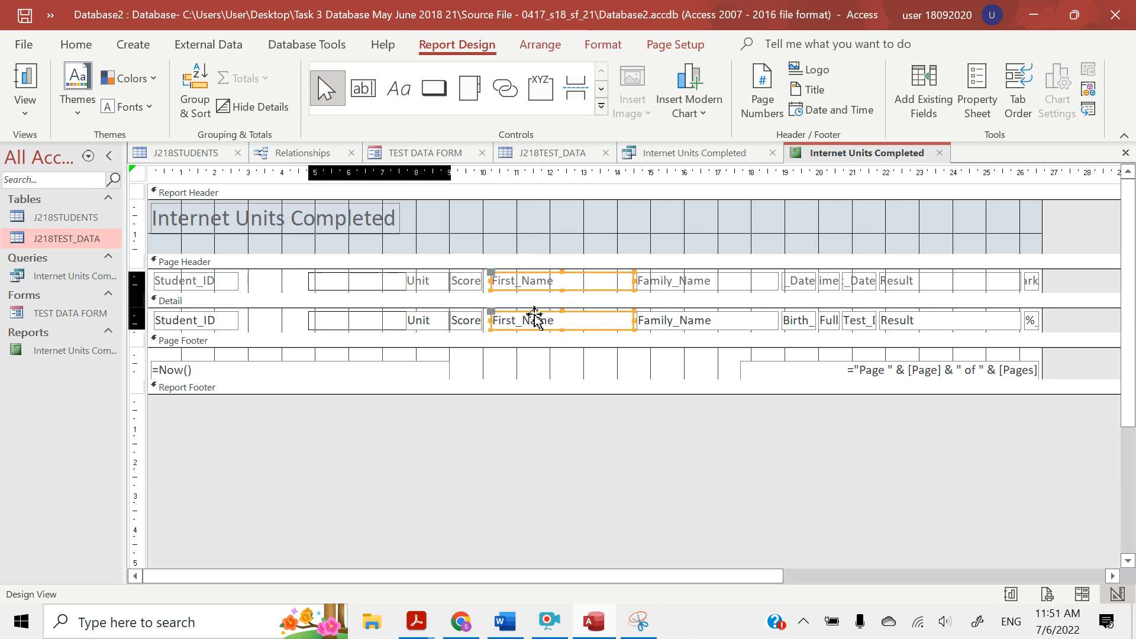
pyautogui.press('Right')
pyautogui.press('Right')
pyautogui.press('Right')
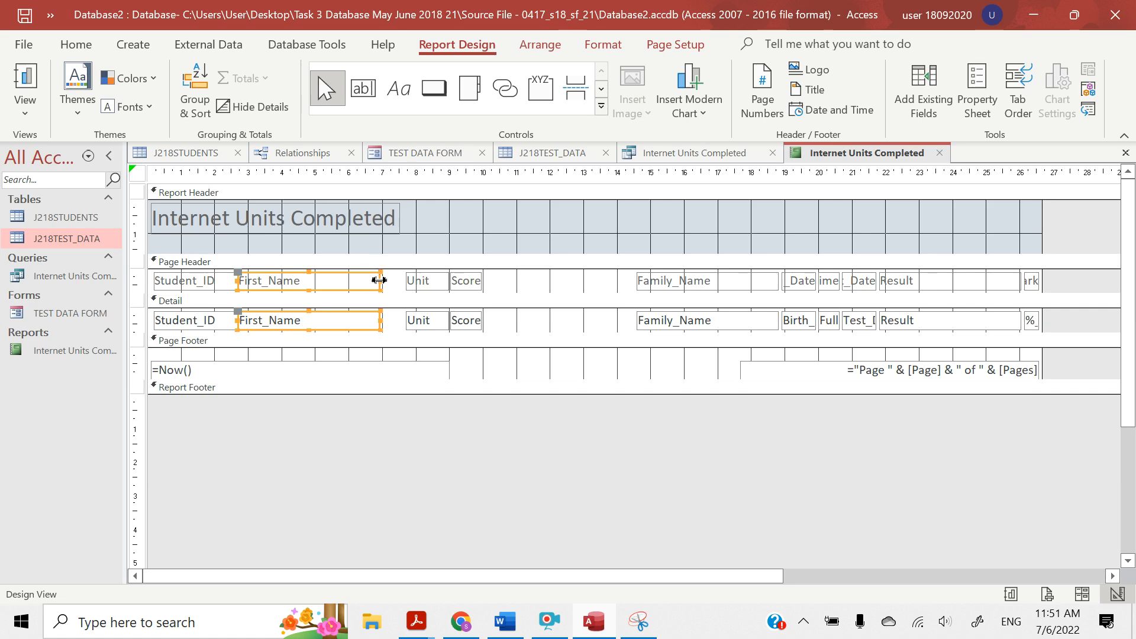
pyautogui.moveTo(379, 280); pyautogui.dragTo(320, 281)
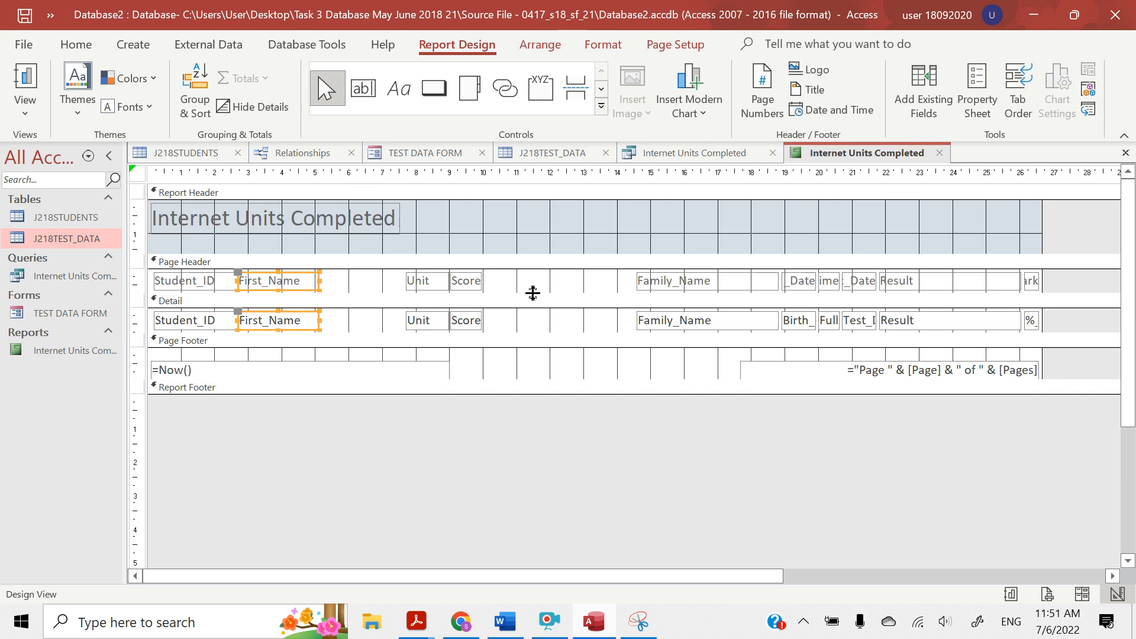
# Move the Family_Name heading and field directly after First_Name and narrow them to about 2.4 cm
pyautogui.click(658, 287)
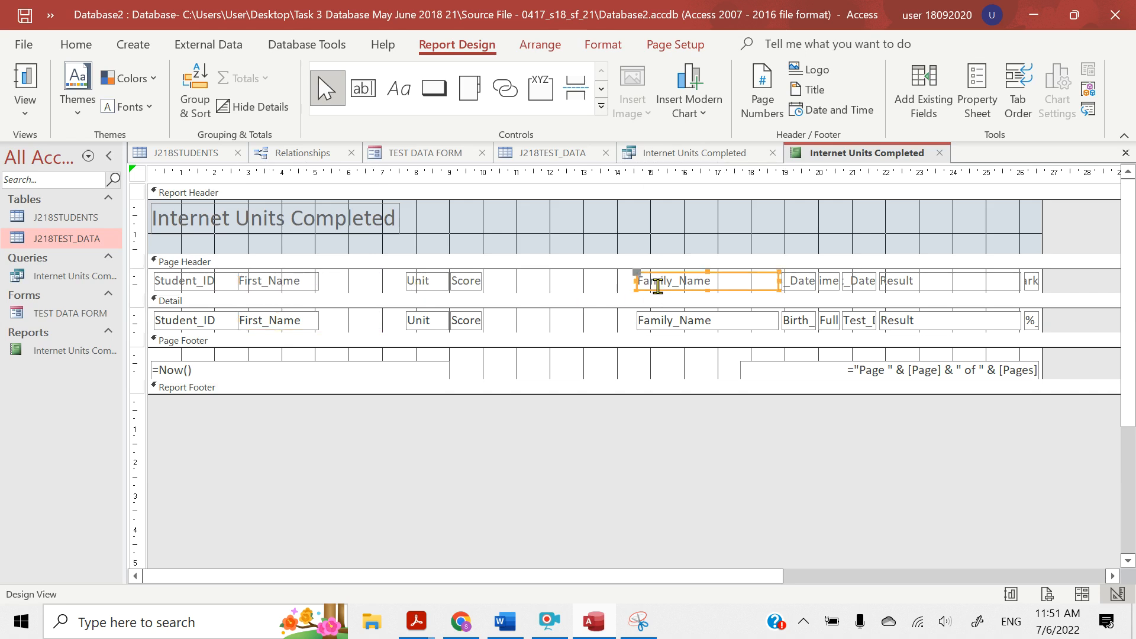
pyautogui.keyDown('shift'); pyautogui.click(658, 329); pyautogui.keyUp('shift')
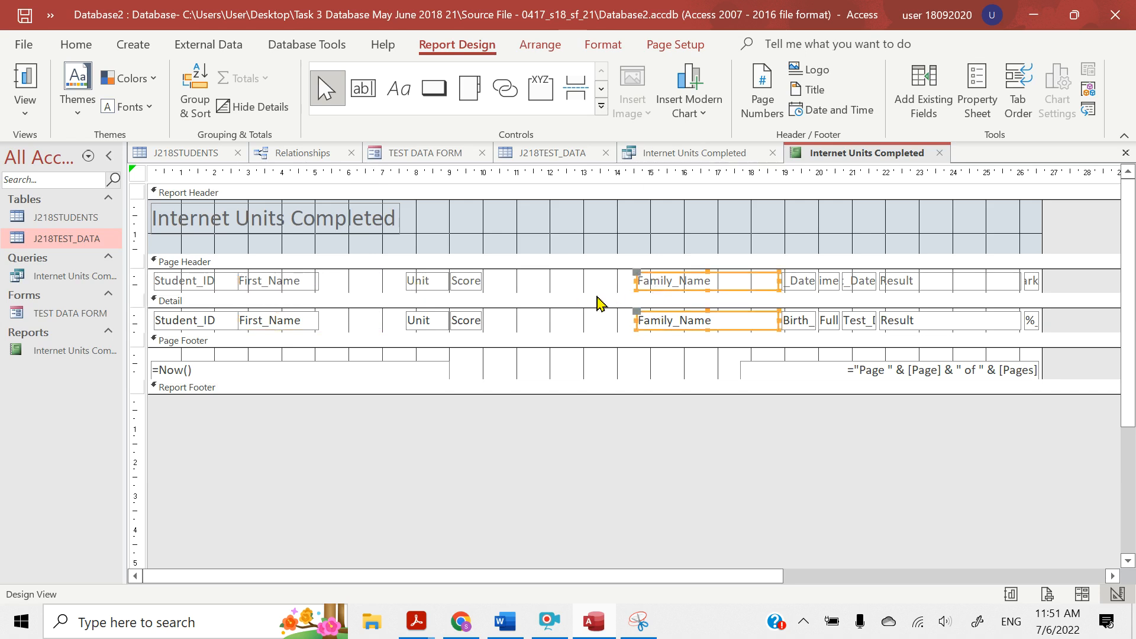
pyautogui.press('Left')
pyautogui.press('Left')
pyautogui.press('Left')
pyautogui.press('Left')
pyautogui.press('Left')
pyautogui.press('Left')
pyautogui.press('Left')
pyautogui.press('Left')
pyautogui.press('Left')
pyautogui.press('Left')
pyautogui.press('Left')
pyautogui.press('Left')
pyautogui.press('Left')
pyautogui.press('Left')
pyautogui.press('Left')
pyautogui.press('Left')
pyautogui.press('Left')
pyautogui.press('Left')
pyautogui.press('Left')
pyautogui.press('Left')
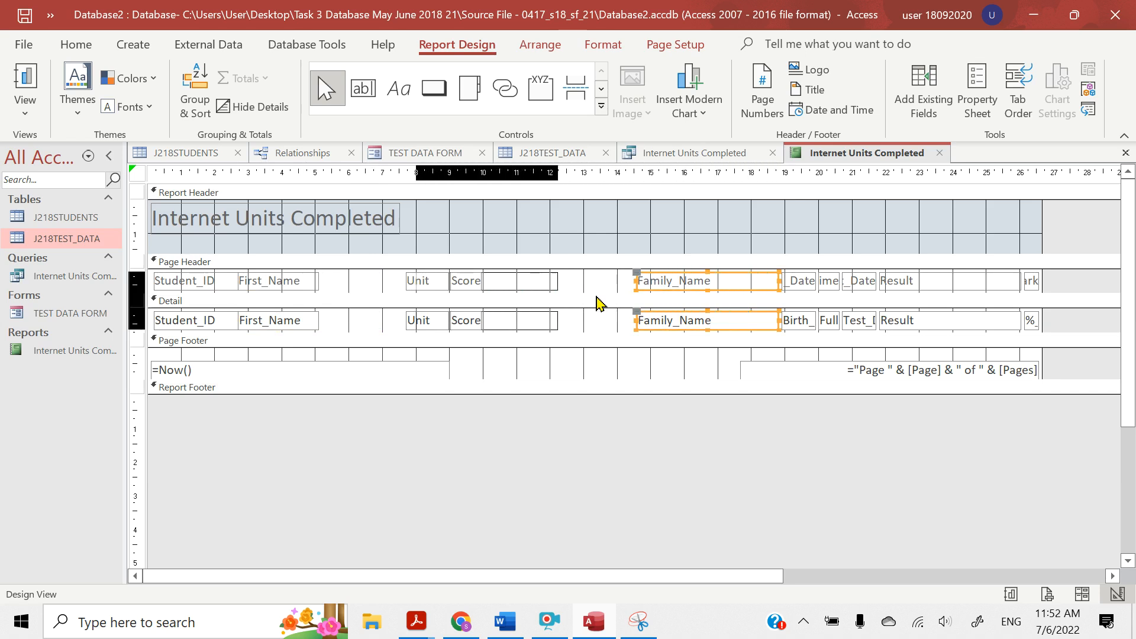
pyautogui.press('Left')
pyautogui.press('Left')
pyautogui.press('Left')
pyautogui.press('Left')
pyautogui.press('Left')
pyautogui.press('Left')
pyautogui.press('Left')
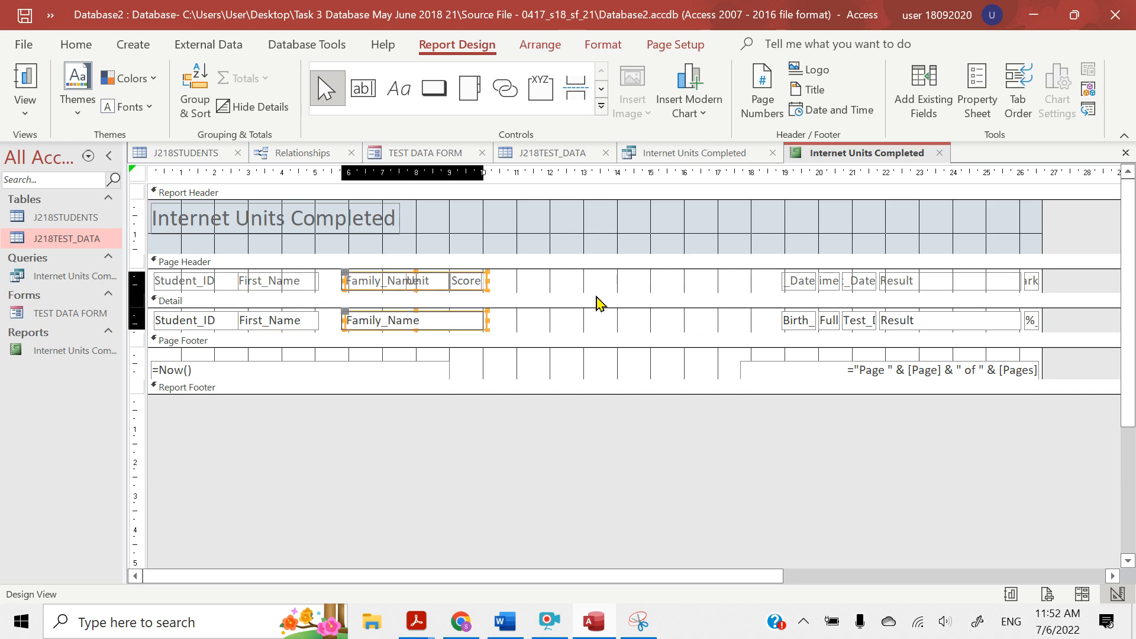
pyautogui.press('Left')
pyautogui.press('Left')
pyautogui.press('Left')
pyautogui.press('Left')
pyautogui.press('Left')
pyautogui.press('Left')
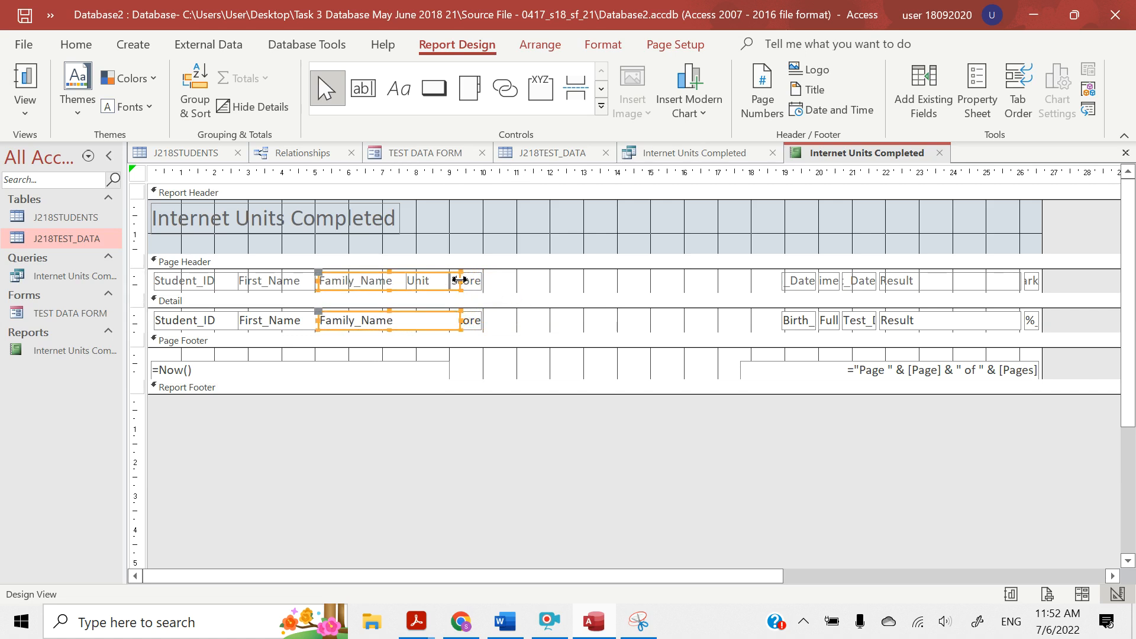
pyautogui.moveTo(460, 280); pyautogui.dragTo(399, 281)
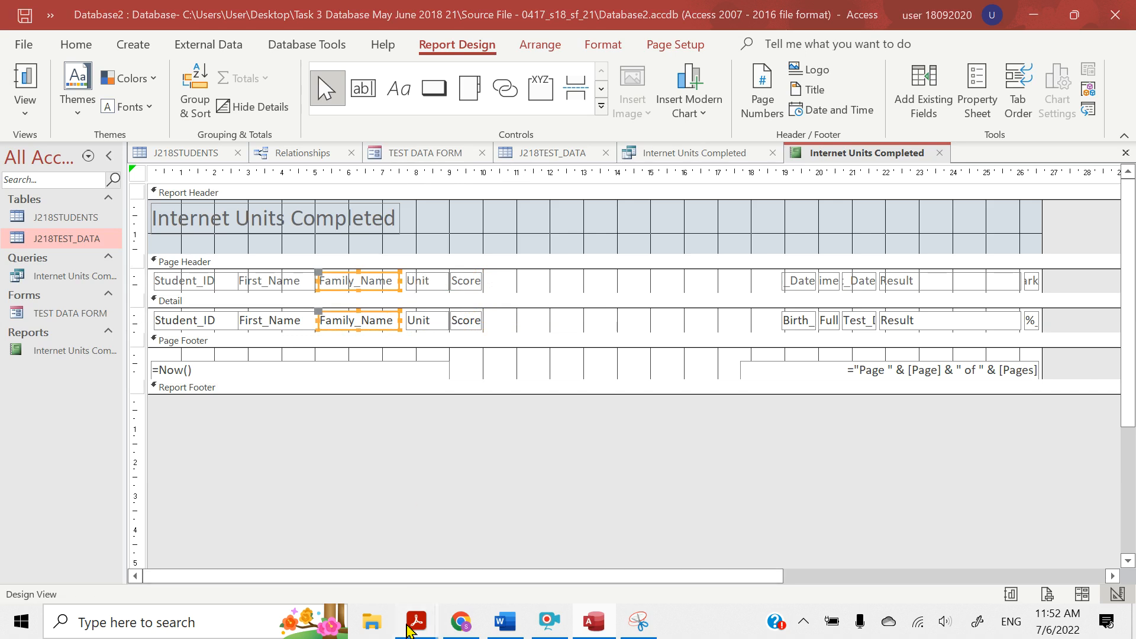
# Check the required field order in the PDF question paper, and move the Unit and Score headings and fields across towards the Birth_Date column
pyautogui.moveTo(416, 621)
pyautogui.click(395, 571)
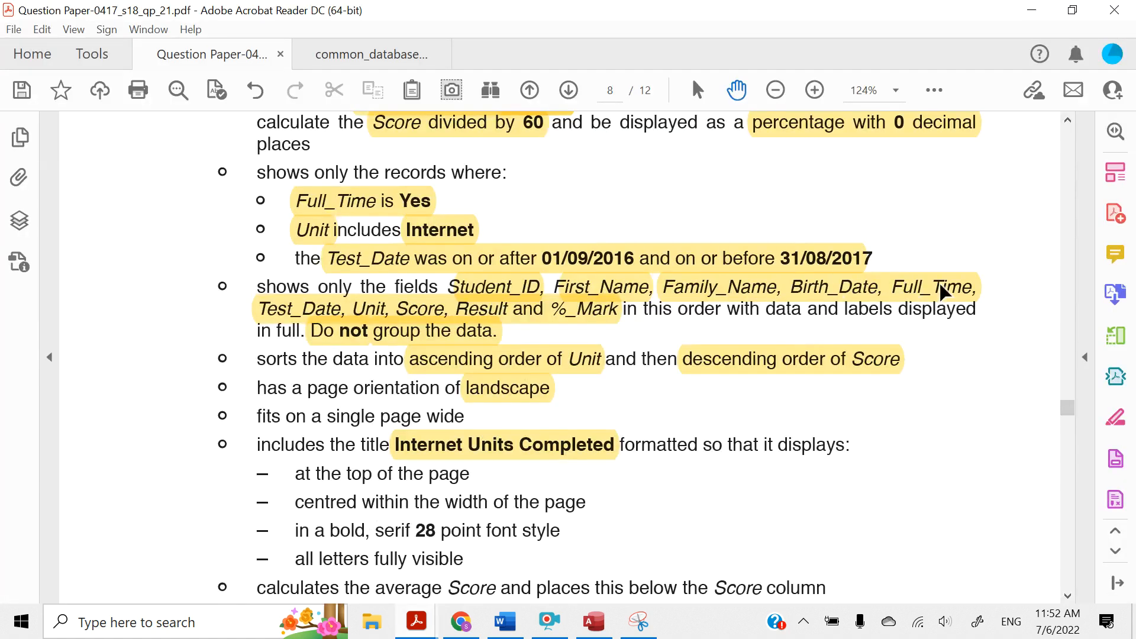
pyautogui.click(1032, 10)
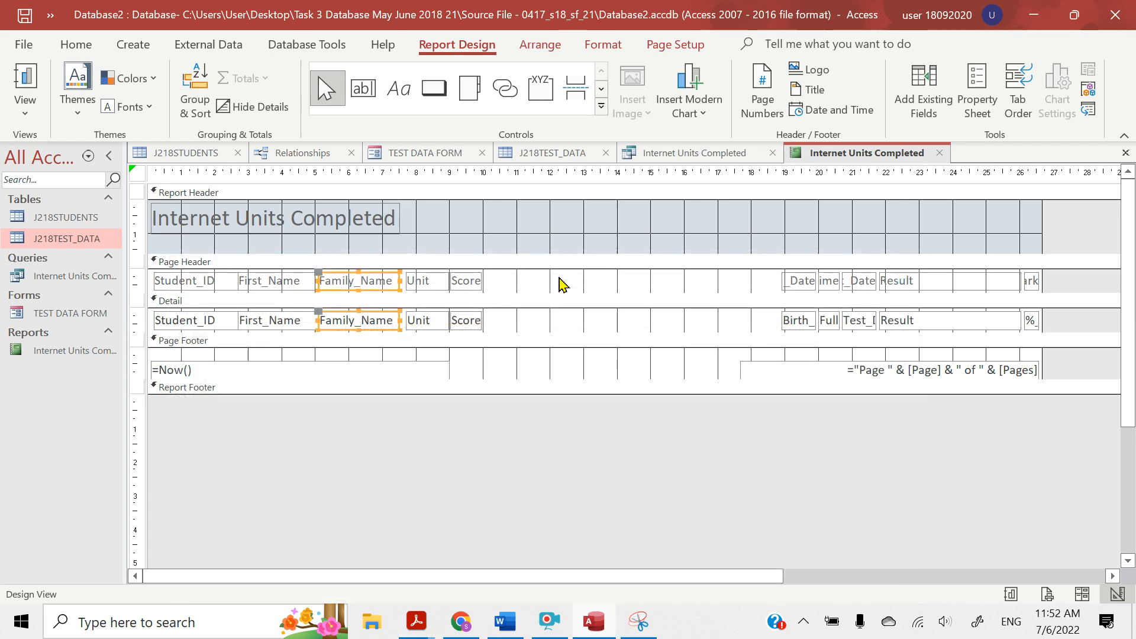
pyautogui.click(429, 286)
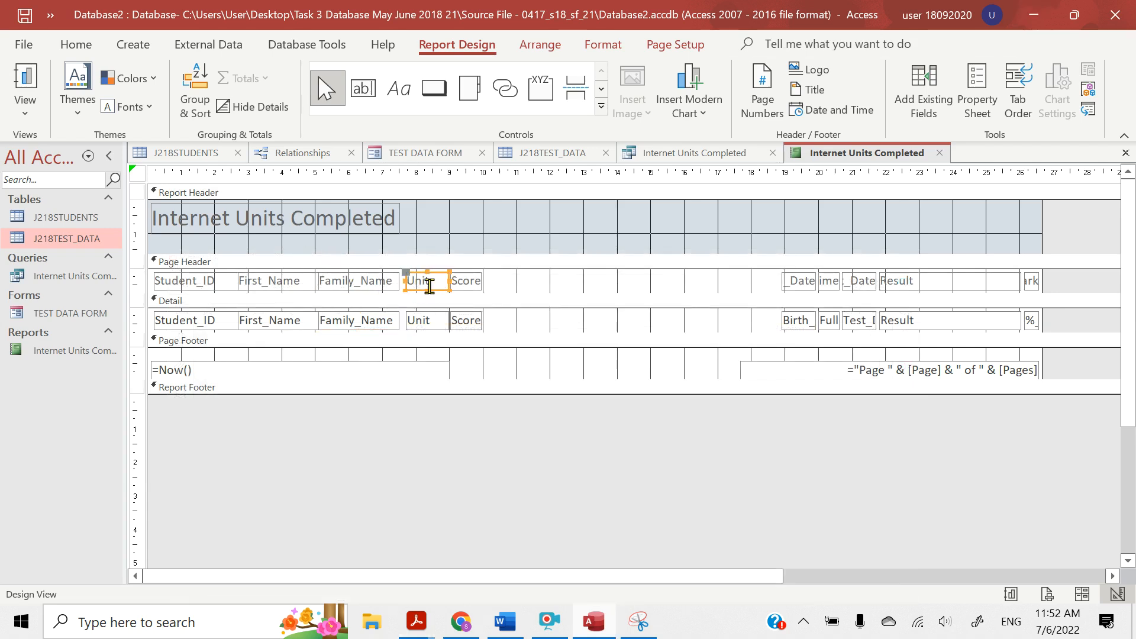
pyautogui.keyDown('shift'); pyautogui.click(432, 325); pyautogui.keyUp('shift')
pyautogui.keyDown('shift'); pyautogui.click(456, 284); pyautogui.keyUp('shift')
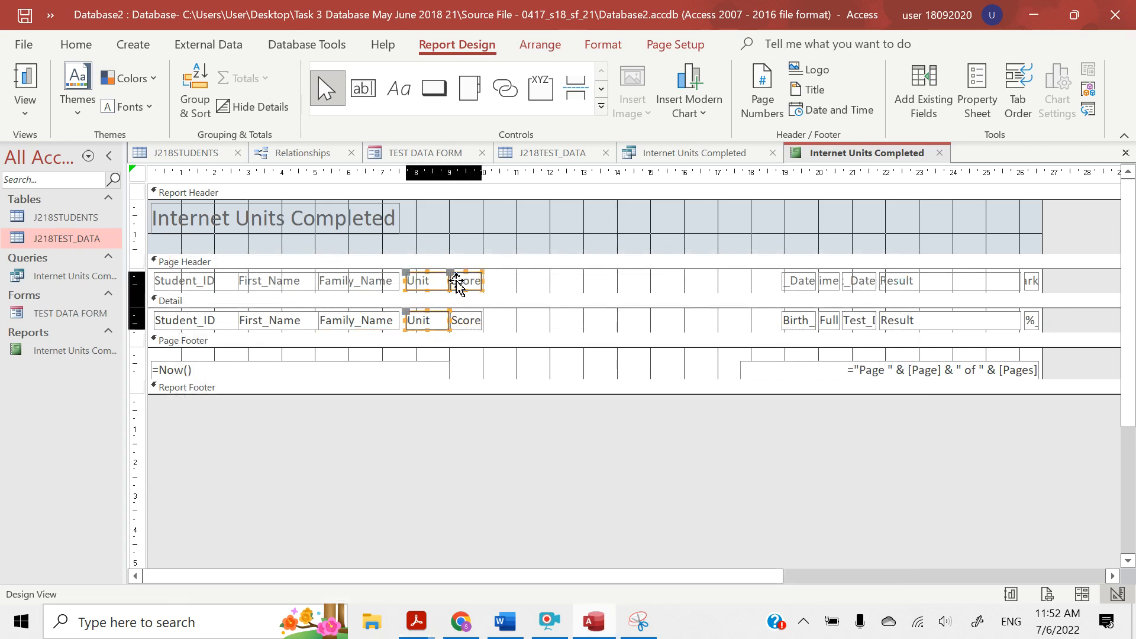
pyautogui.keyDown('shift'); pyautogui.click(462, 314); pyautogui.keyUp('shift')
pyautogui.moveTo(463, 321); pyautogui.dragTo(698, 322)
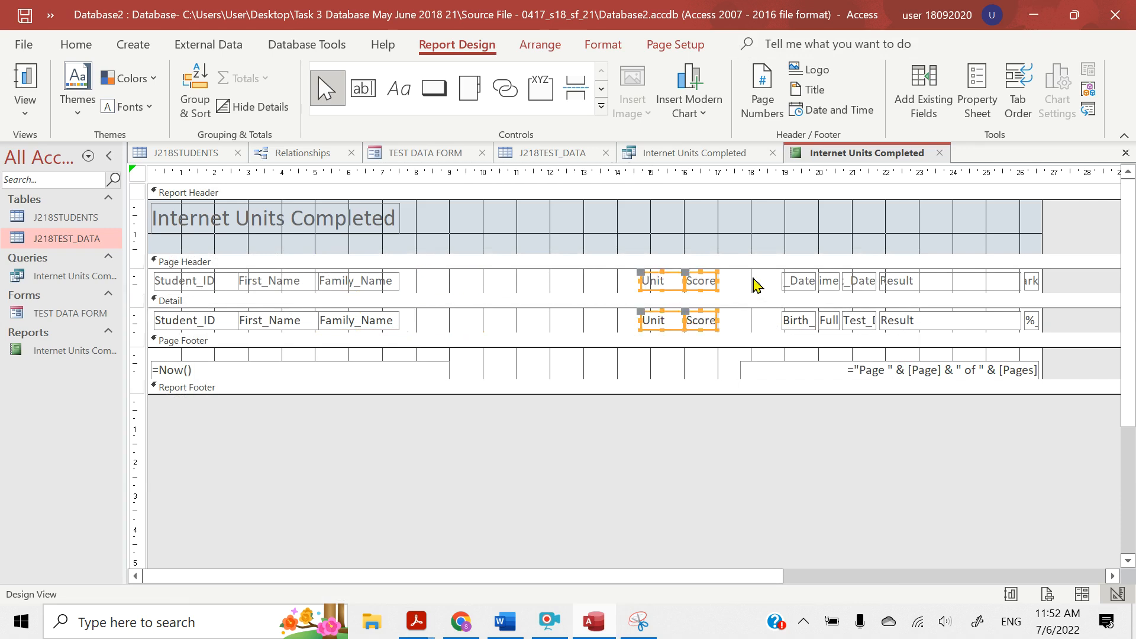
# Move the Birth_Date and Full_Time headings and fields together so that they sit directly after Family_Name
pyautogui.click(796, 286)
pyautogui.keyDown('shift'); pyautogui.click(799, 322); pyautogui.keyUp('shift')
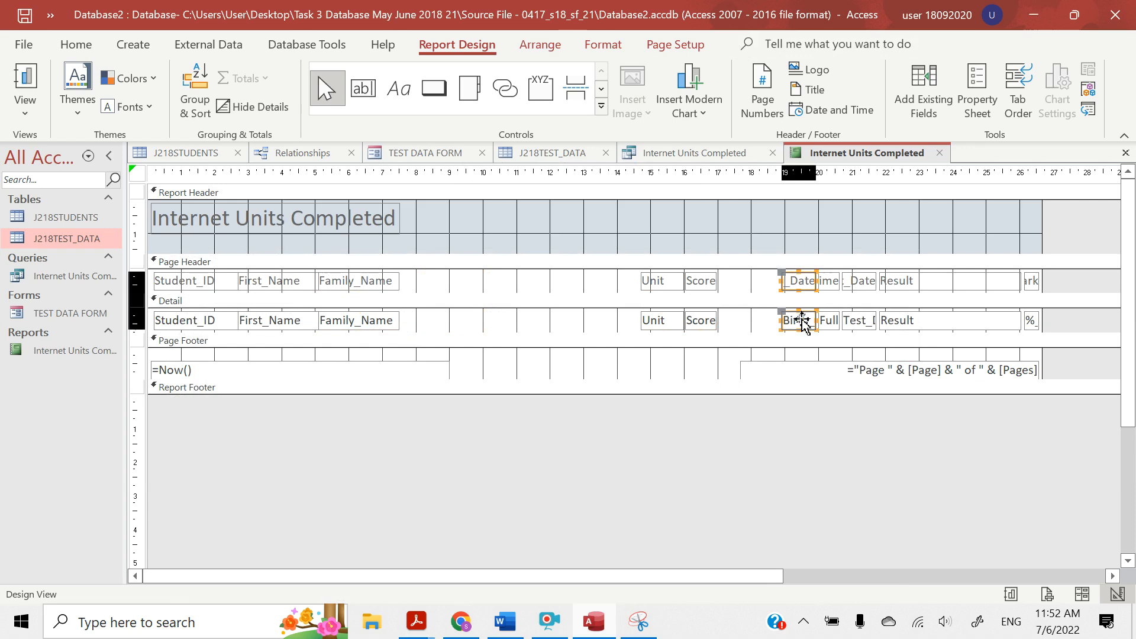
pyautogui.keyDown('shift'); pyautogui.click(830, 287); pyautogui.keyUp('shift')
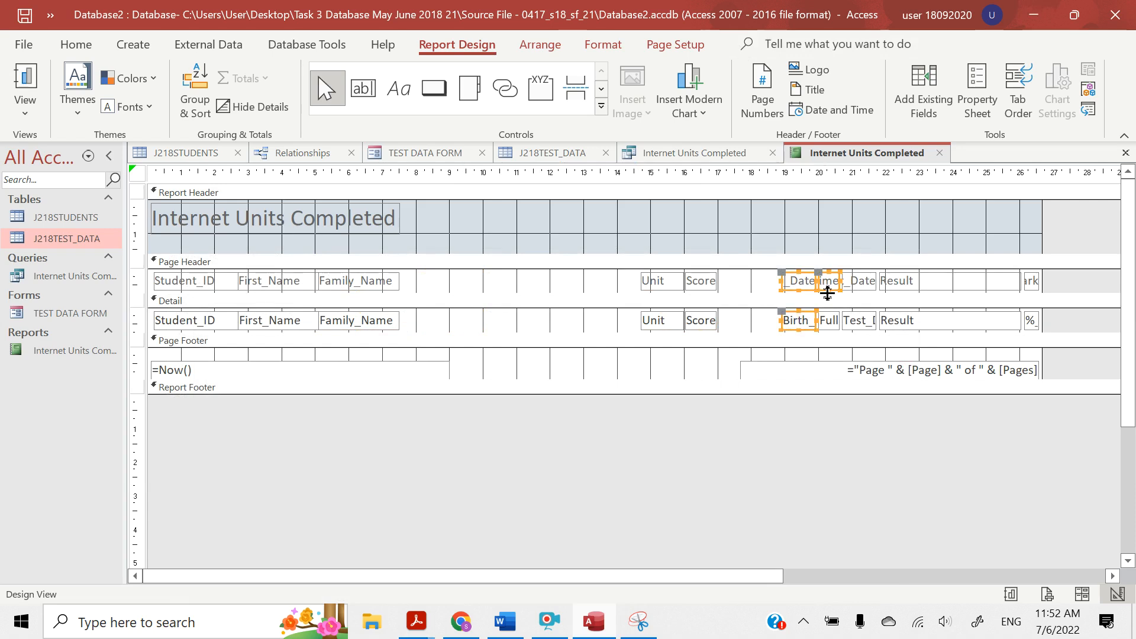
pyautogui.keyDown('shift'); pyautogui.click(828, 320); pyautogui.keyUp('shift')
pyautogui.press('Left')
pyautogui.press('Left')
pyautogui.press('Left')
pyautogui.press('Left')
pyautogui.press('Left')
pyautogui.press('Left')
pyautogui.press('Left')
pyautogui.press('Left')
pyautogui.press('Left')
pyautogui.press('Left')
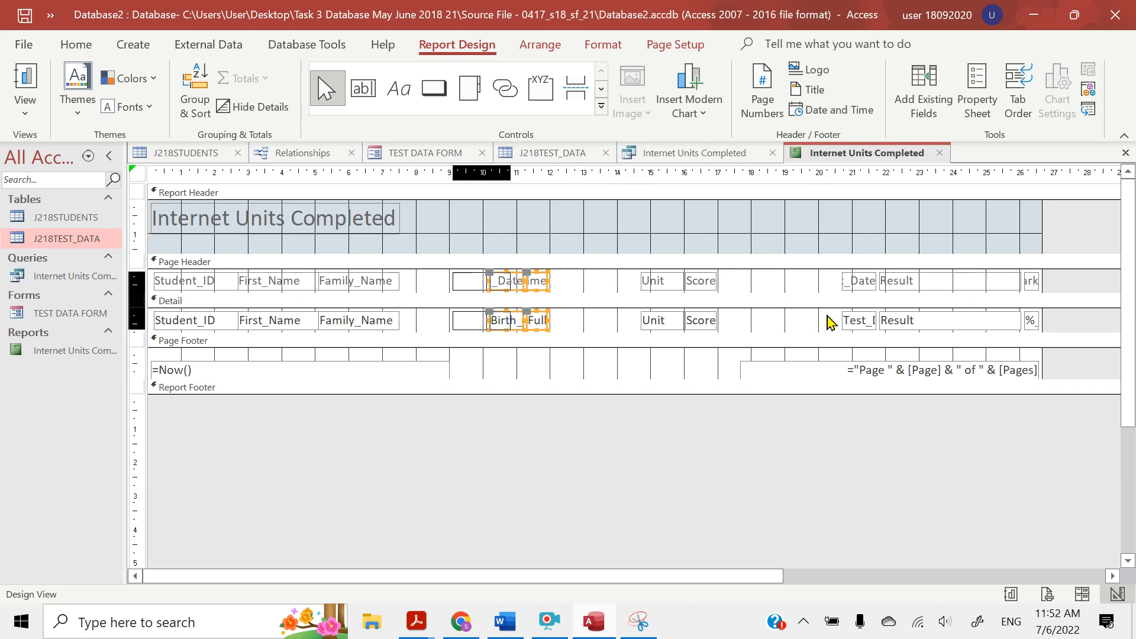
pyautogui.press('Left')
pyautogui.press('Left')
pyautogui.press('Left')
pyautogui.press('Left')
pyautogui.press('Left')
pyautogui.press('Left')
pyautogui.press('Left')
pyautogui.press('Left')
pyautogui.press('Left')
pyautogui.press('Left')
pyautogui.press('Left')
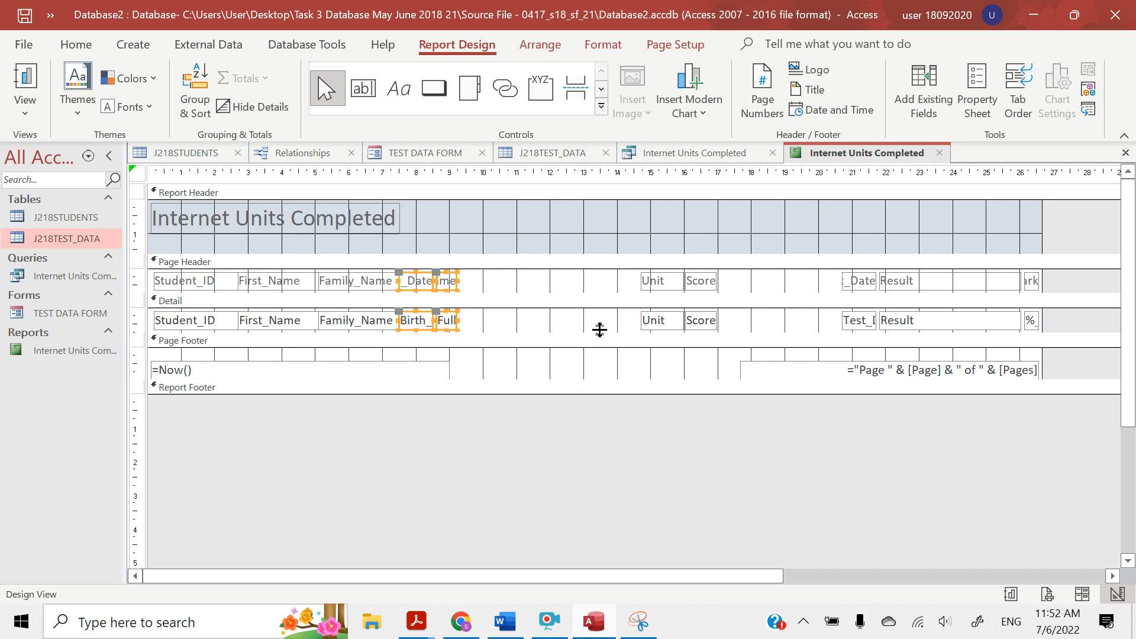
# Shift the Full_Time heading and field about 1.6 cm away from Birth_Date to make room for widening it
pyautogui.click(494, 284)
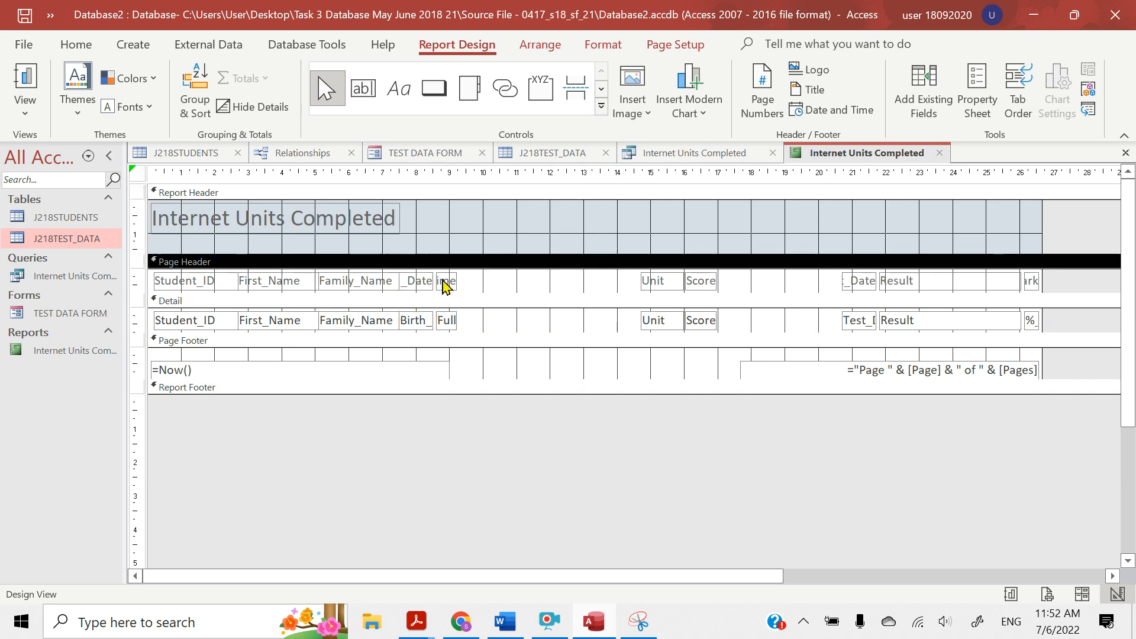
pyautogui.click(445, 283)
pyautogui.click(446, 325)
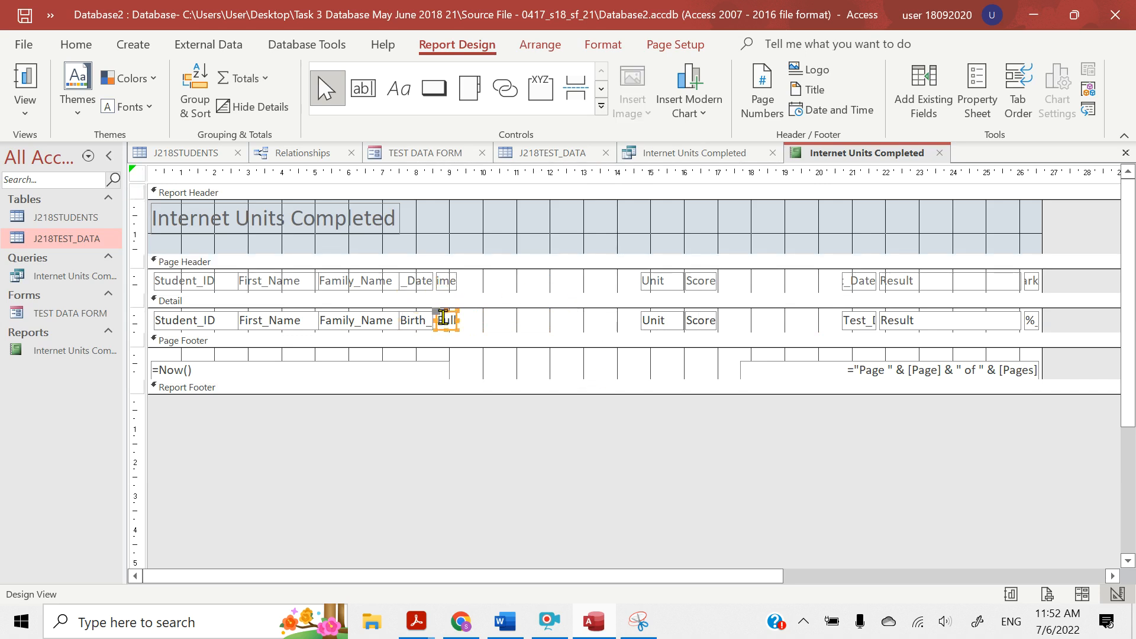
pyautogui.keyDown('shift'); pyautogui.click(448, 283); pyautogui.keyUp('shift')
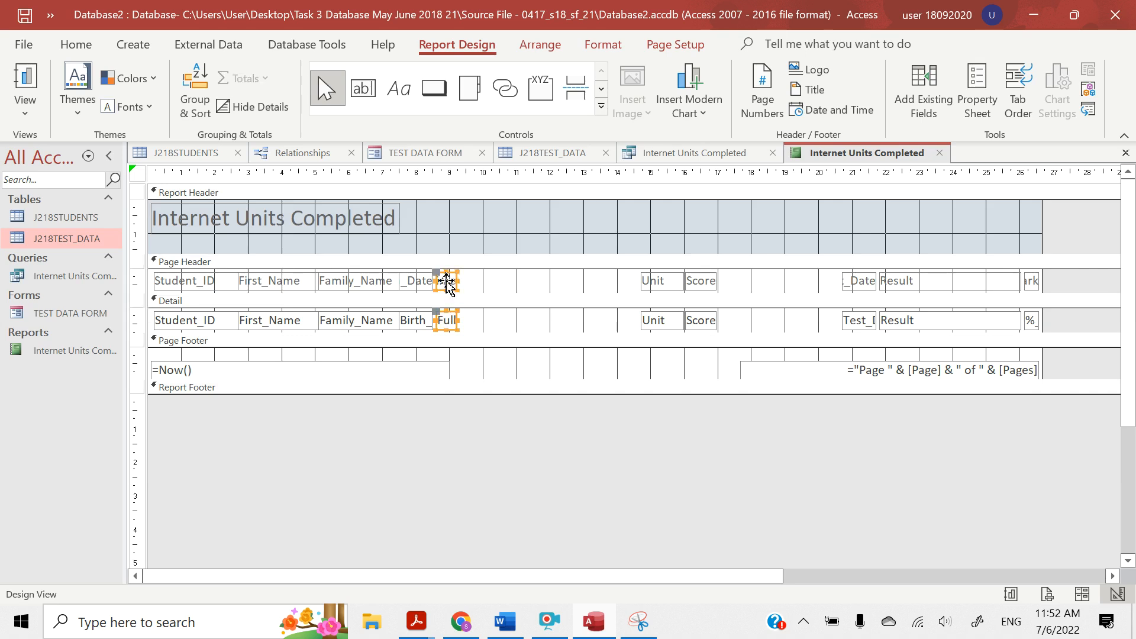
pyautogui.press('Right')
pyautogui.press('Right')
pyautogui.press('Right')
pyautogui.press('Right')
pyautogui.press('Right')
pyautogui.press('Right')
pyautogui.press('Right')
pyautogui.press('Right')
pyautogui.press('Right')
pyautogui.press('Right')
pyautogui.press('Right')
pyautogui.press('Right')
pyautogui.press('Right')
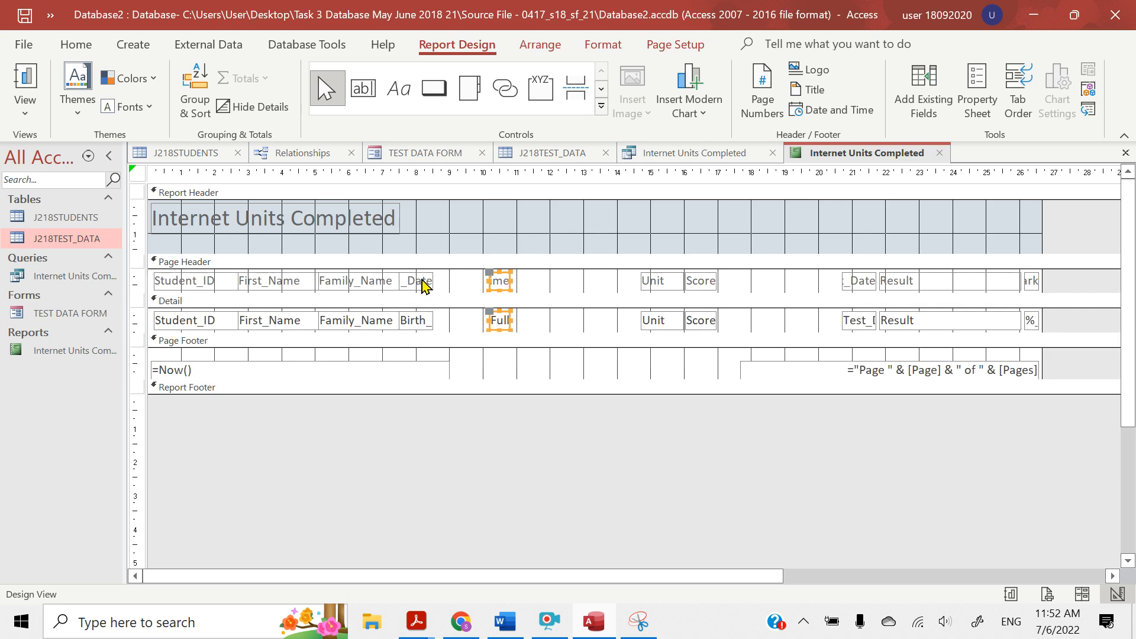
# Widen the Birth_Date heading and field to about 2.4 cm and the Full_Time ones to about 2 cm, keeping them adjacent
pyautogui.click(421, 283)
pyautogui.keyDown('shift'); pyautogui.click(421, 324); pyautogui.keyUp('shift')
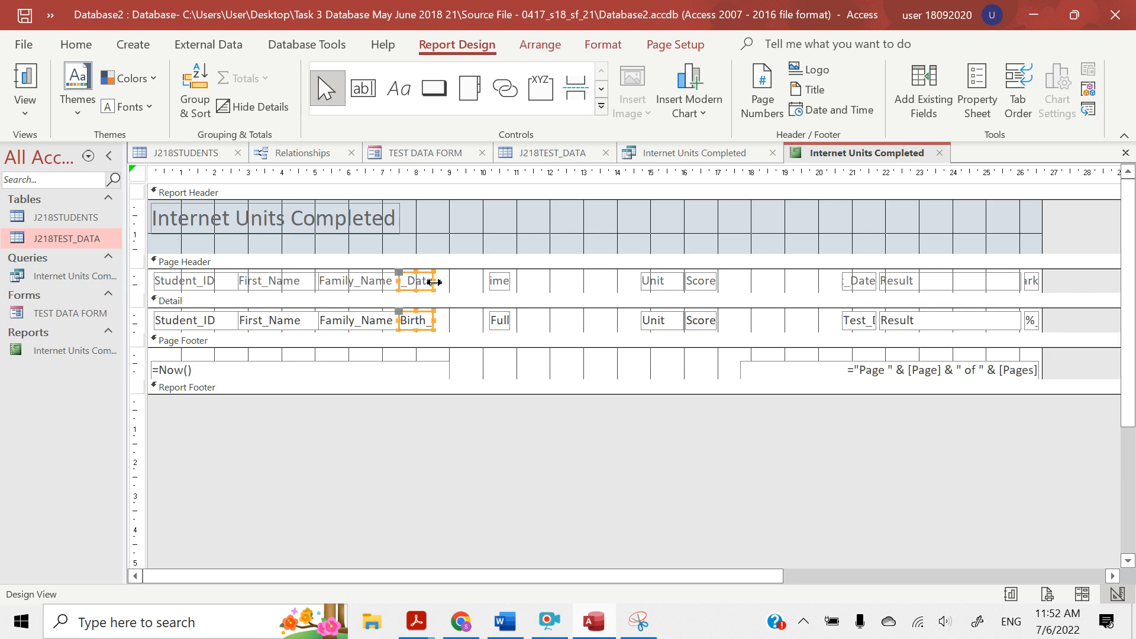
pyautogui.moveTo(433, 283); pyautogui.dragTo(477, 282)
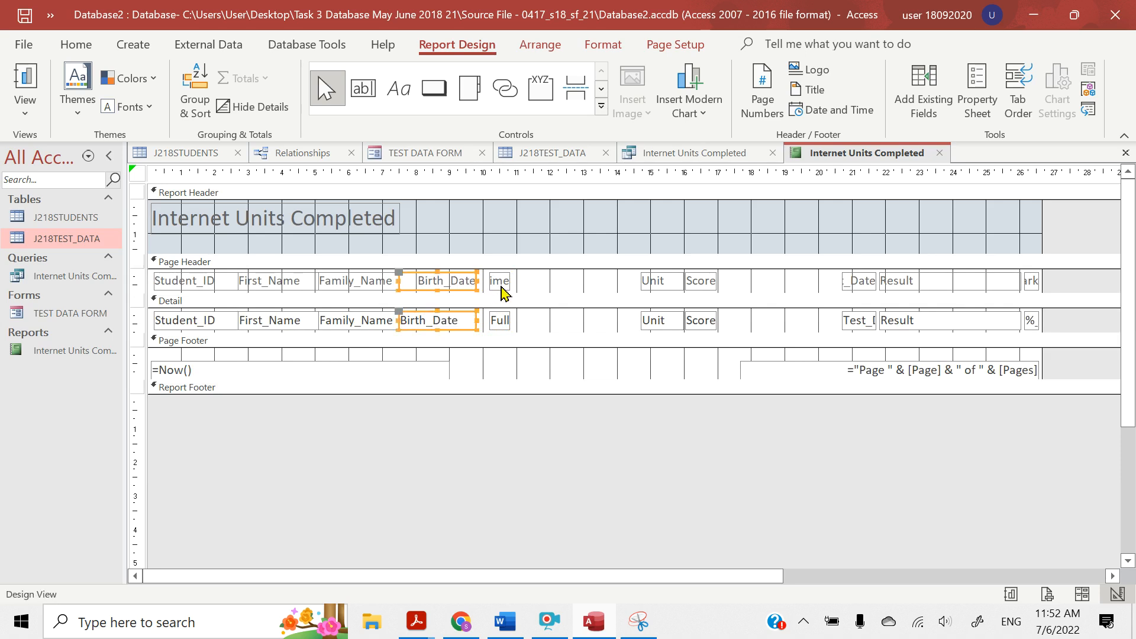
pyautogui.click(500, 287)
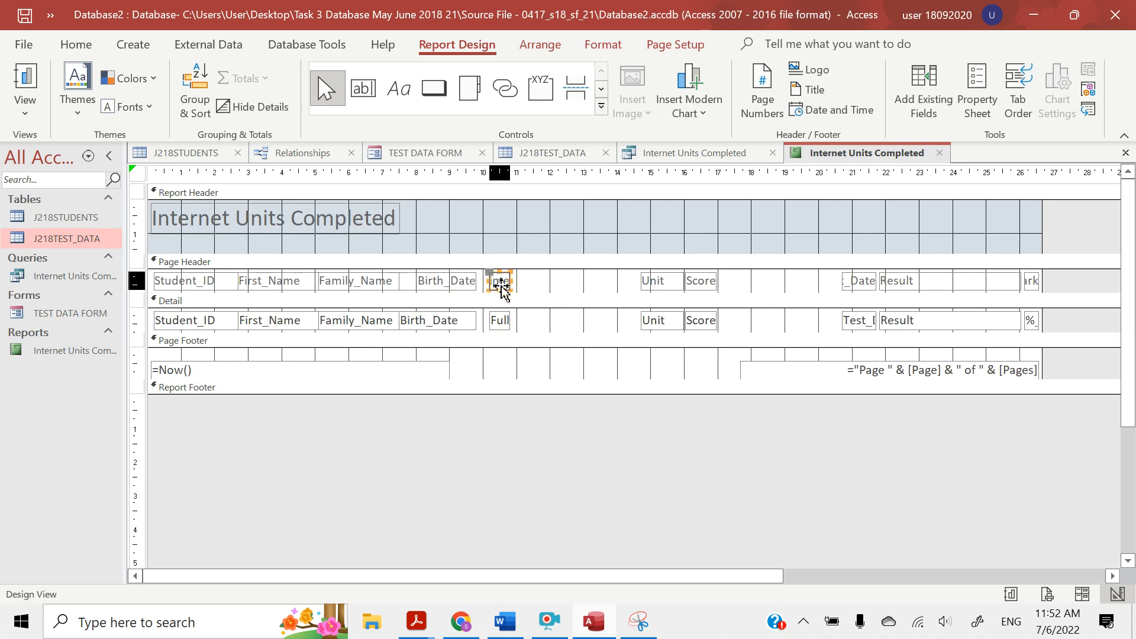
pyautogui.keyDown('shift'); pyautogui.click(501, 325); pyautogui.keyUp('shift')
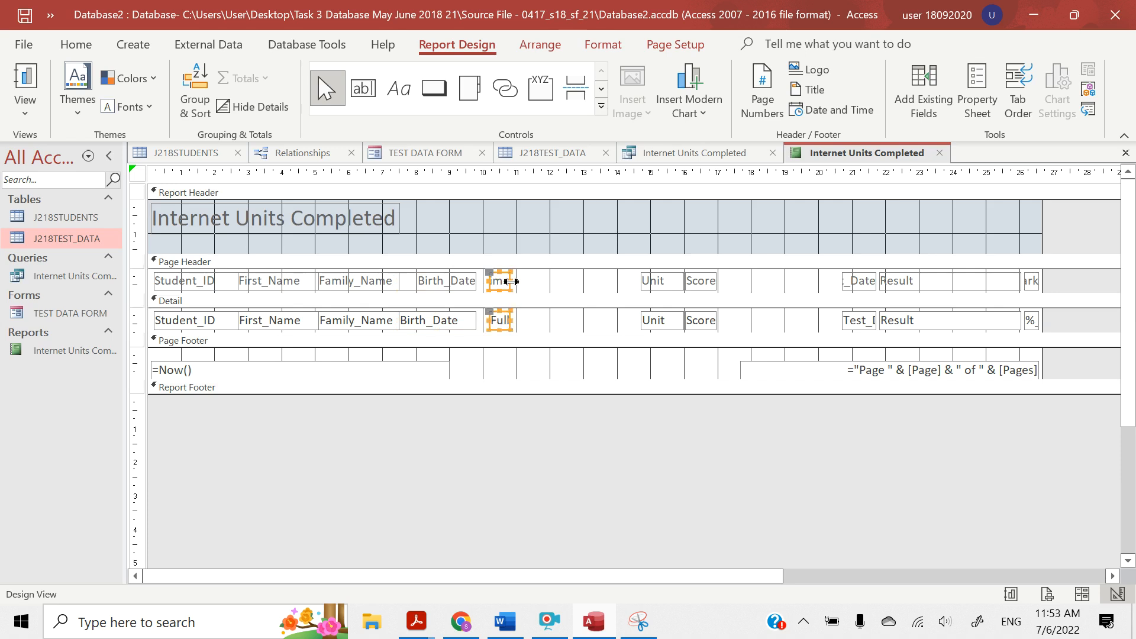
pyautogui.moveTo(512, 282); pyautogui.dragTo(483, 279)
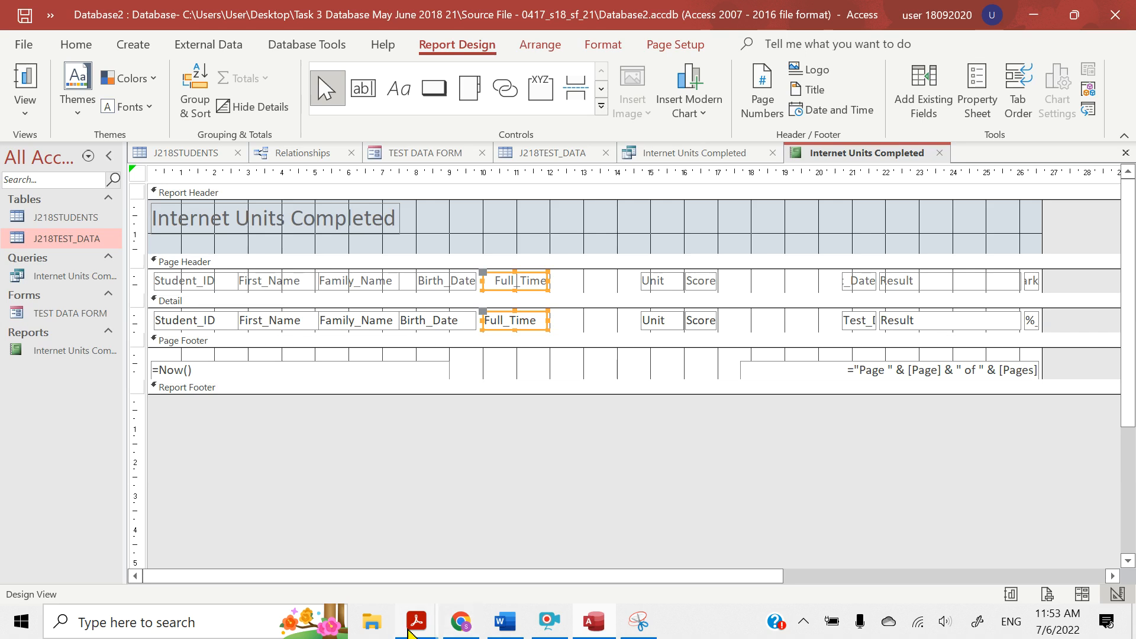
# Check the field order in the PDF question paper, and place the Test_Date heading and field directly after Full_Time, about 2.1 cm wide
pyautogui.moveTo(414, 629)
pyautogui.click(355, 577)
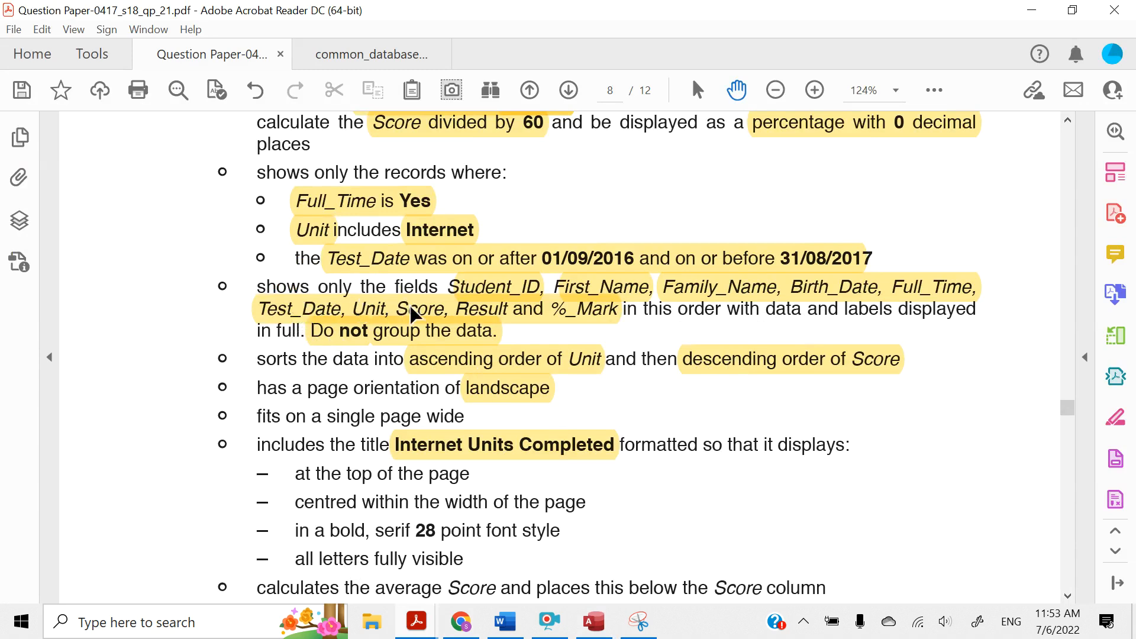
pyautogui.click(1031, 10)
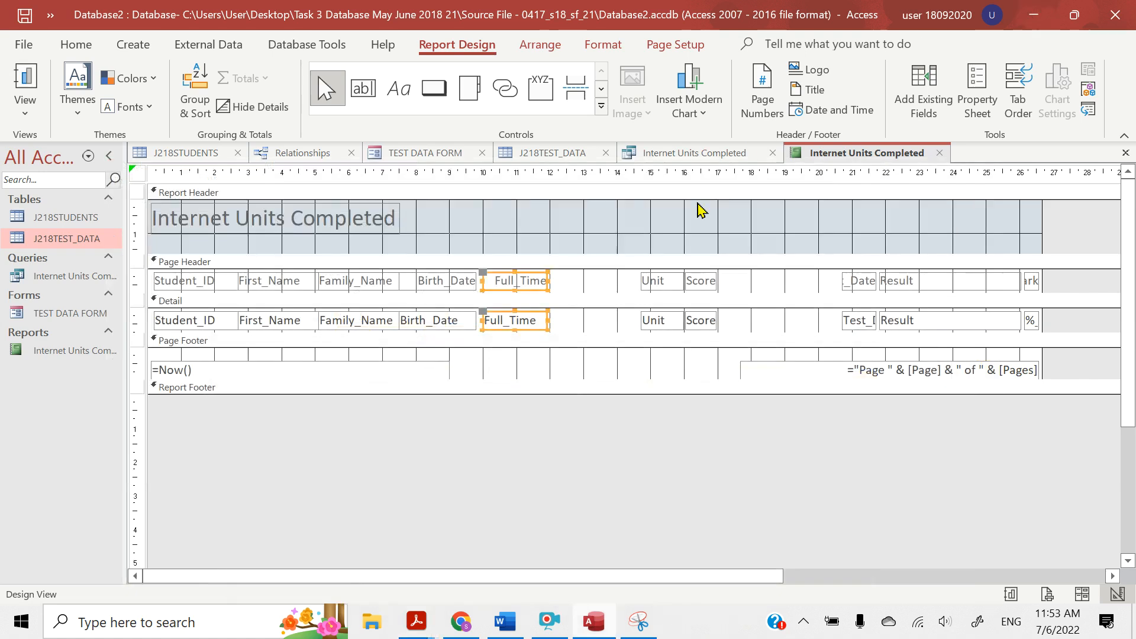
pyautogui.click(859, 275)
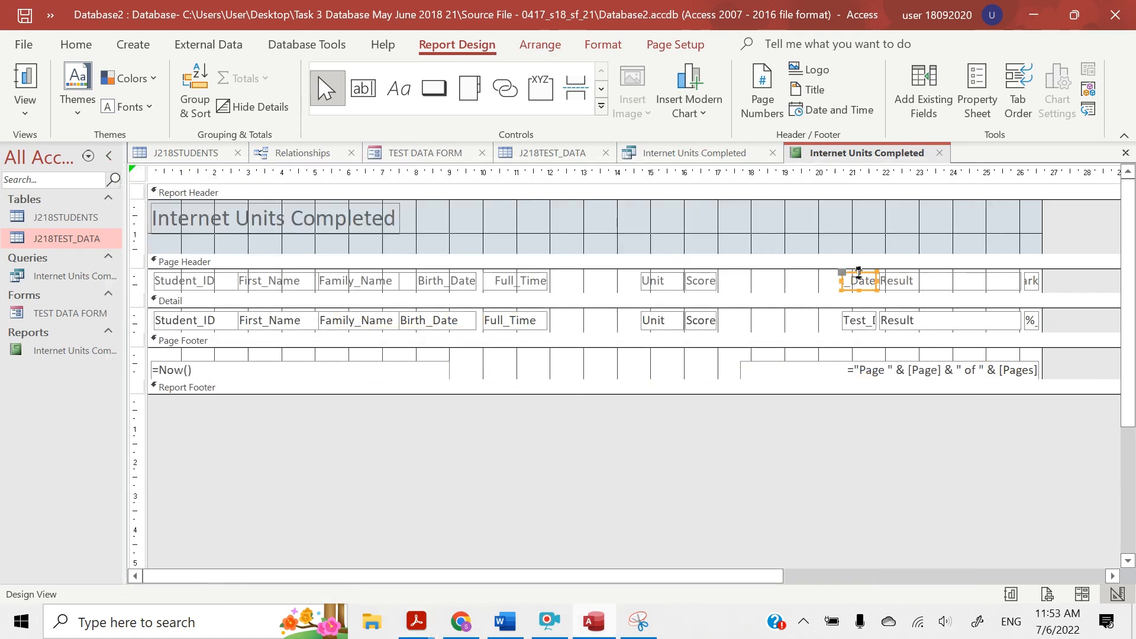
pyautogui.keyDown('shift'); pyautogui.click(857, 324); pyautogui.keyUp('shift')
pyautogui.press('Left')
pyautogui.press('Left')
pyautogui.press('Left')
pyautogui.press('Left')
pyautogui.press('Left')
pyautogui.press('Left')
pyautogui.press('Left')
pyautogui.press('Left')
pyautogui.press('Left')
pyautogui.press('Left')
pyautogui.press('Left')
pyautogui.press('Left')
pyautogui.press('Left')
pyautogui.press('Left')
pyautogui.press('Left')
pyautogui.press('Left')
pyautogui.press('Left')
pyautogui.press('Left')
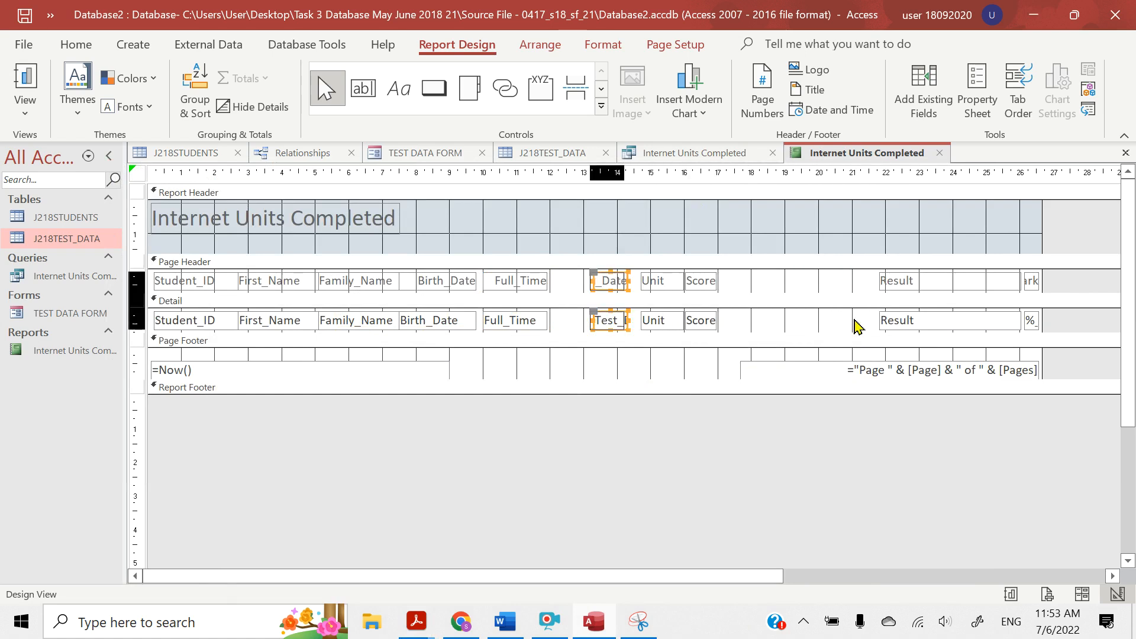
pyautogui.press('Left')
pyautogui.press('Left')
pyautogui.press('Left')
pyautogui.press('Left')
pyautogui.press('Left')
pyautogui.press('Left')
pyautogui.press('Left')
pyautogui.press('Left')
pyautogui.press('Left')
pyautogui.press('Left')
pyautogui.press('Left')
pyautogui.press('Left')
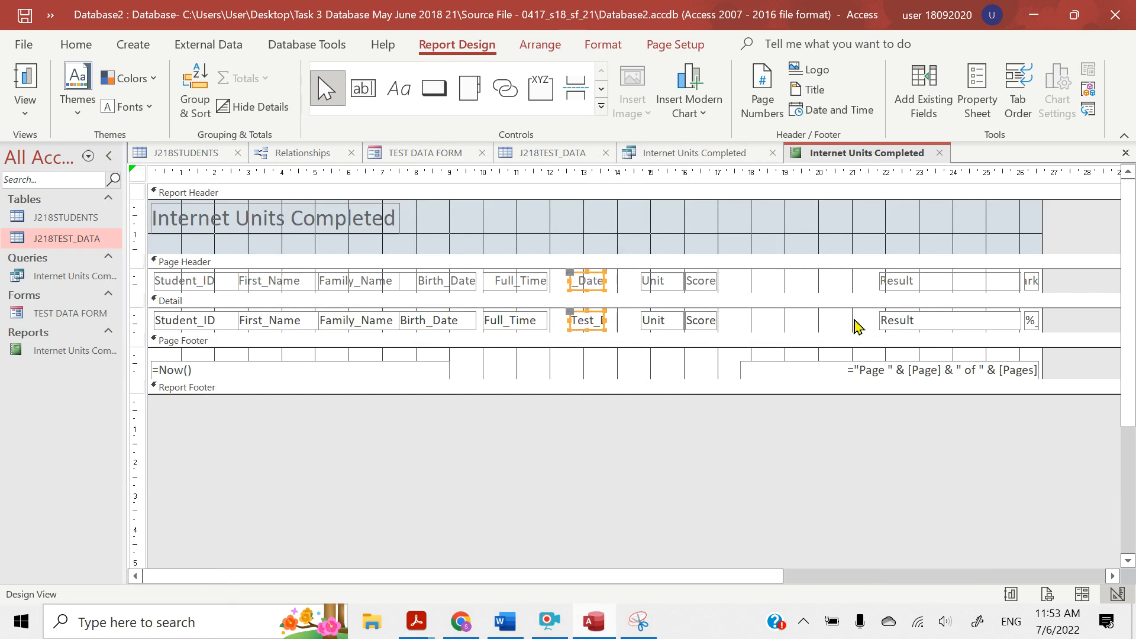
pyautogui.press('Left')
pyautogui.press('Left')
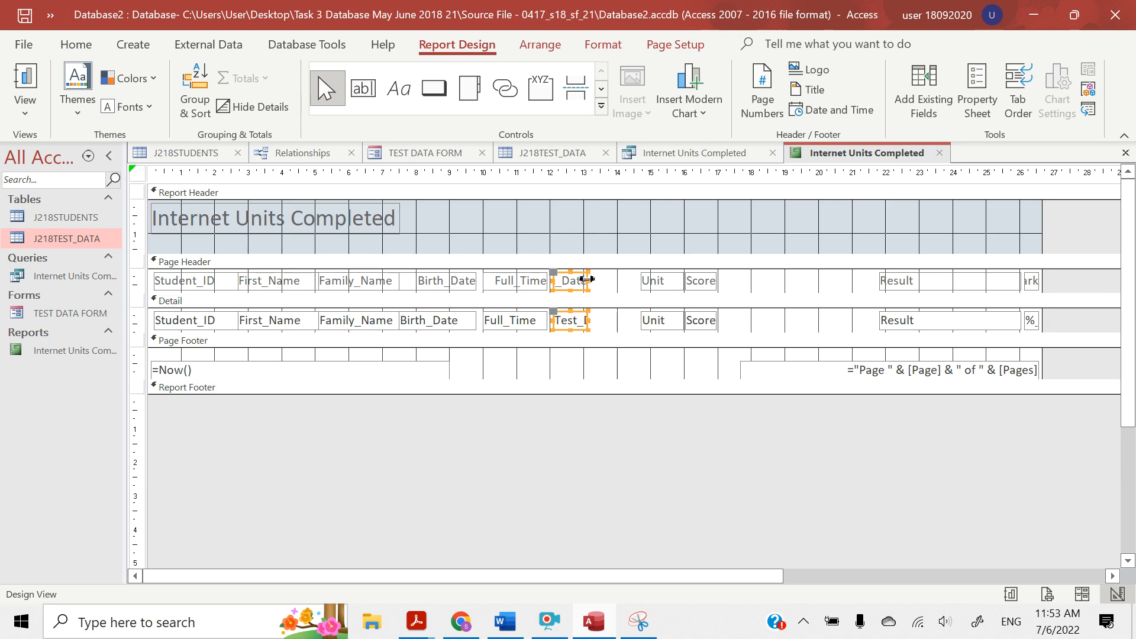
pyautogui.moveTo(587, 279); pyautogui.dragTo(619, 280)
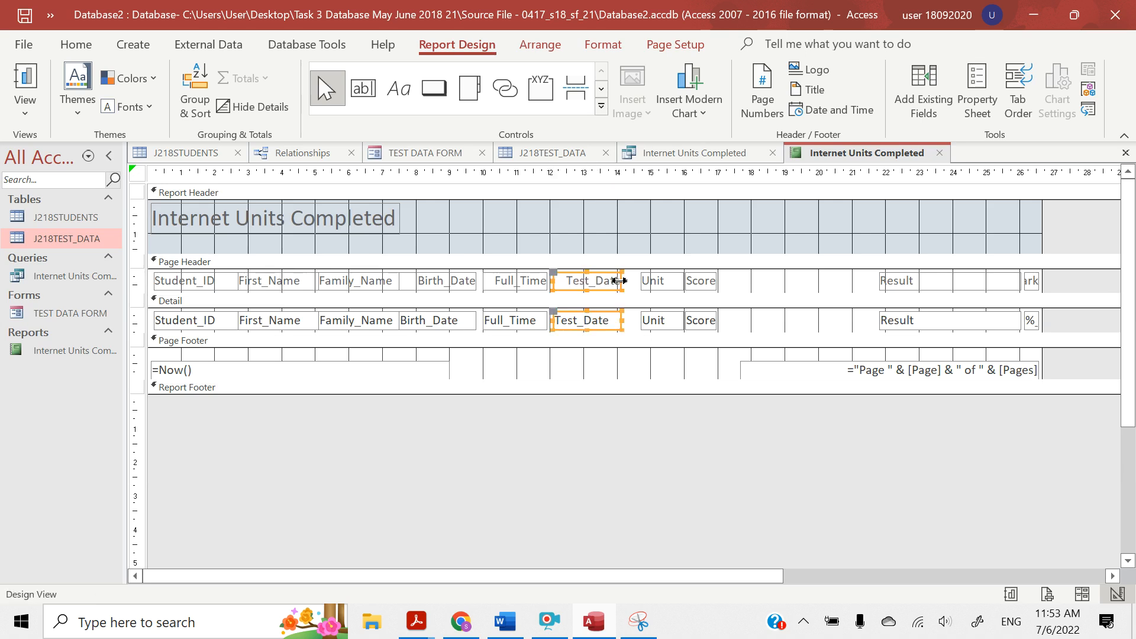
# Move the Unit heading and field together so that they sit directly after Test_Date
pyautogui.click(657, 282)
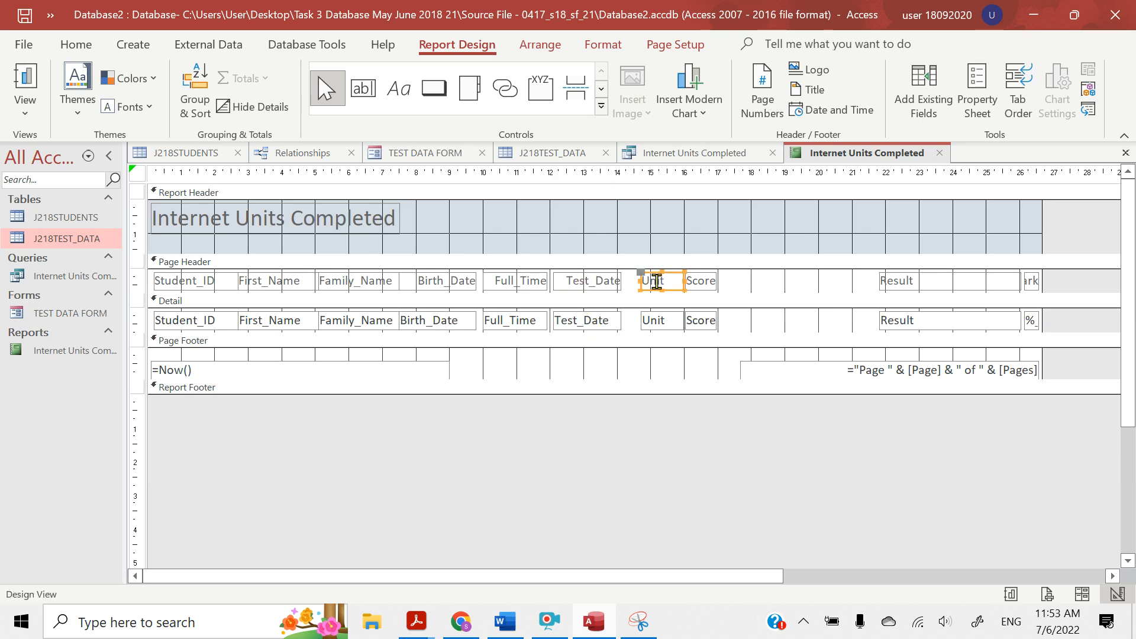
pyautogui.keyDown('shift'); pyautogui.click(664, 324); pyautogui.keyUp('shift')
pyautogui.press('Left')
pyautogui.press('Left')
pyautogui.press('Left')
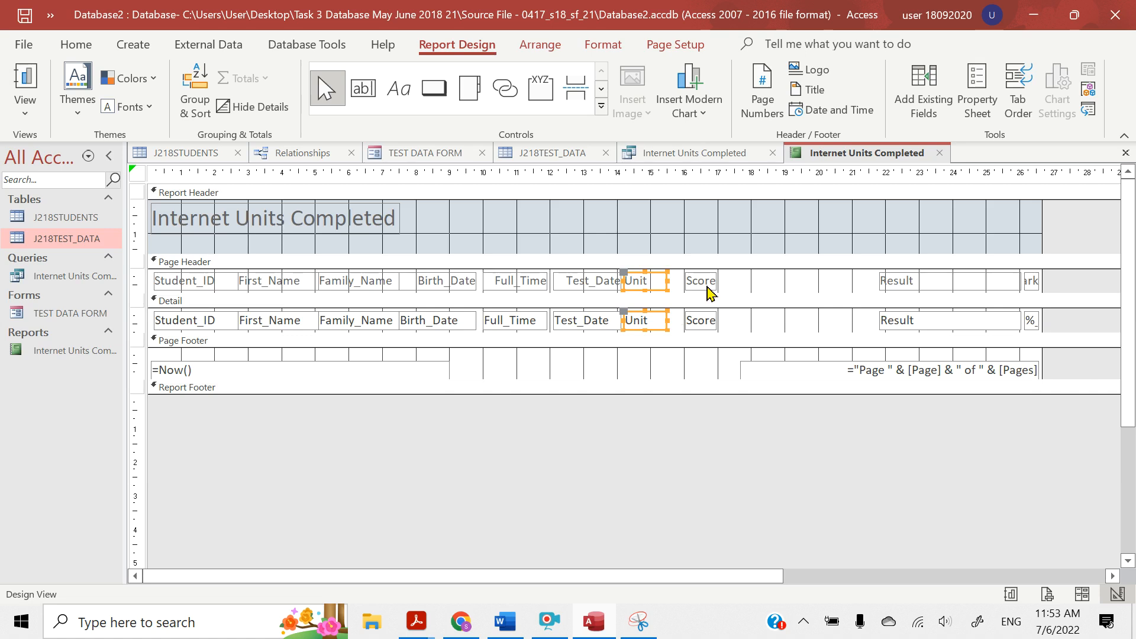
# Shift the Unit and Score headings and fields together about 2.7 cm towards Result to make room for widening Unit
pyautogui.keyDown('shift'); pyautogui.click(707, 286); pyautogui.keyUp('shift')
pyautogui.keyDown('shift'); pyautogui.click(705, 327); pyautogui.keyUp('shift')
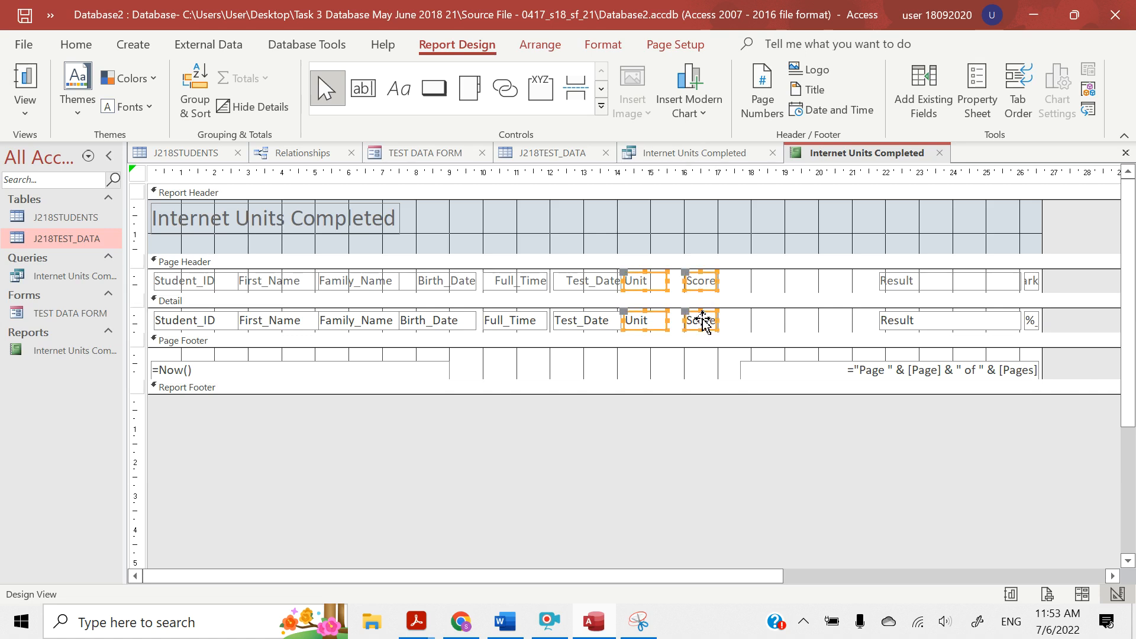
pyautogui.moveTo(698, 294); pyautogui.dragTo(789, 294)
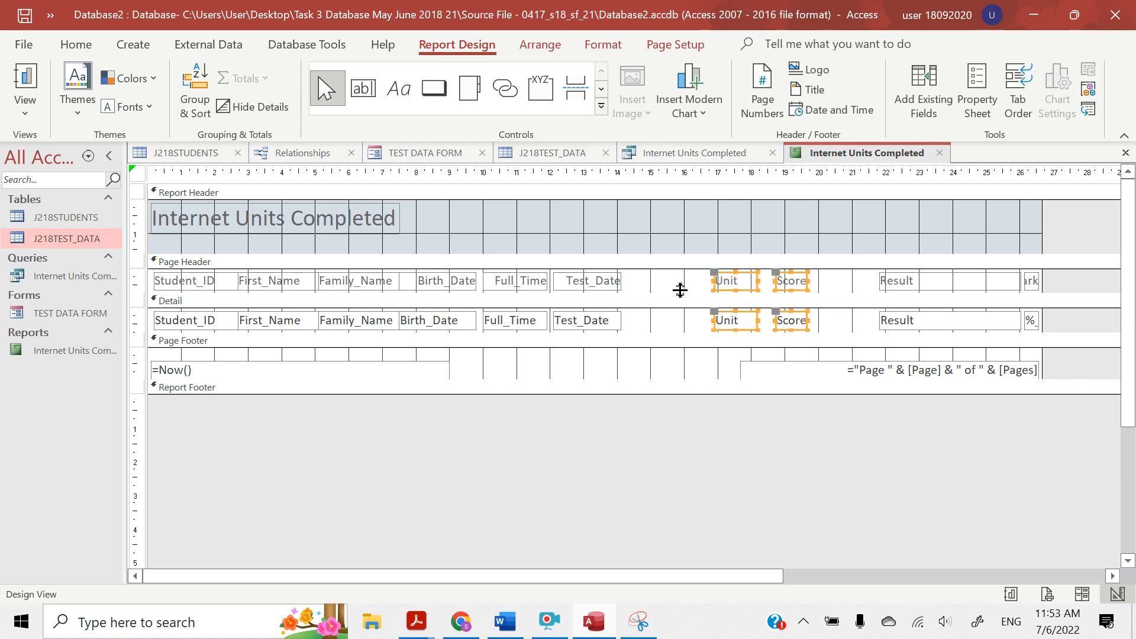
pyautogui.click(684, 294)
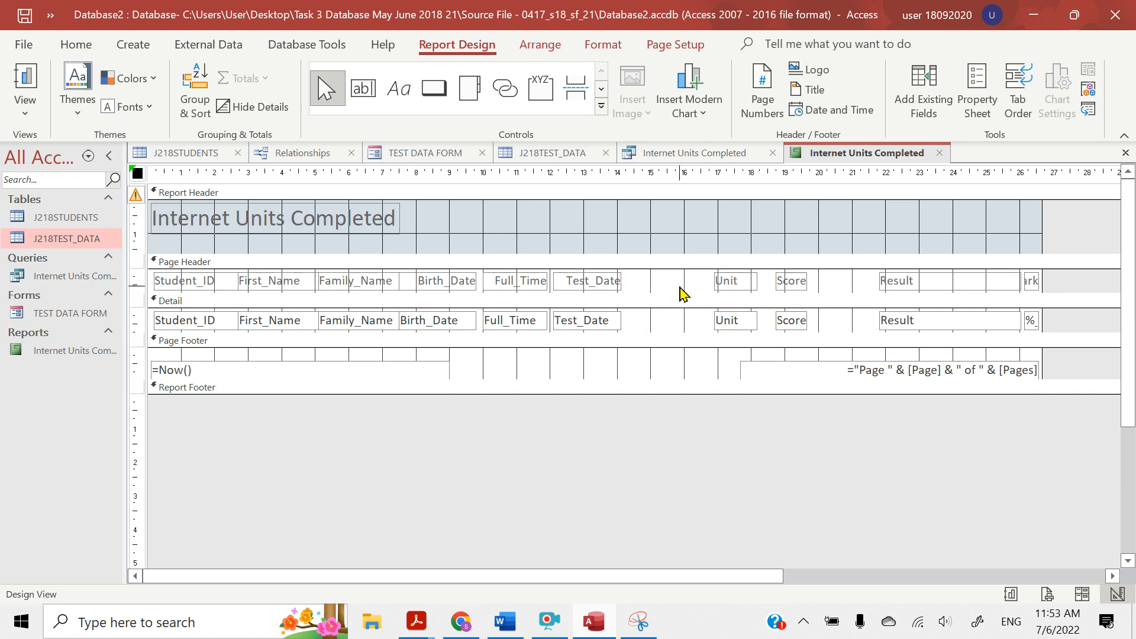
# Widen the Unit heading and field to about 3.6 cm and the Score ones to about 1.5 cm
pyautogui.click(734, 323)
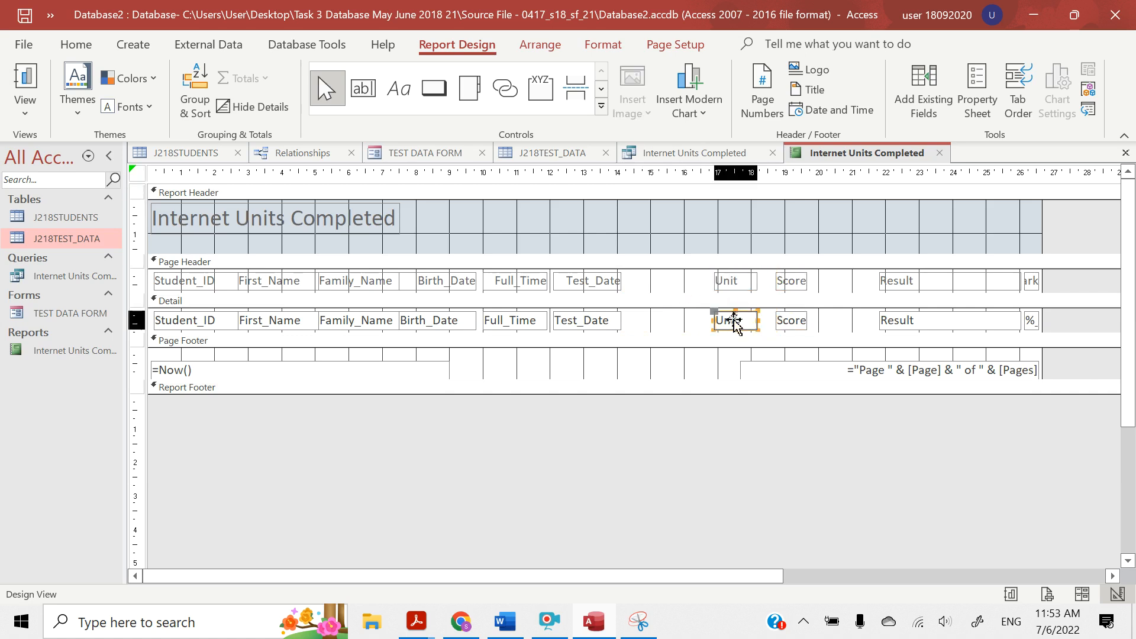
pyautogui.click(734, 321)
pyautogui.keyDown('shift'); pyautogui.click(733, 286); pyautogui.keyUp('shift')
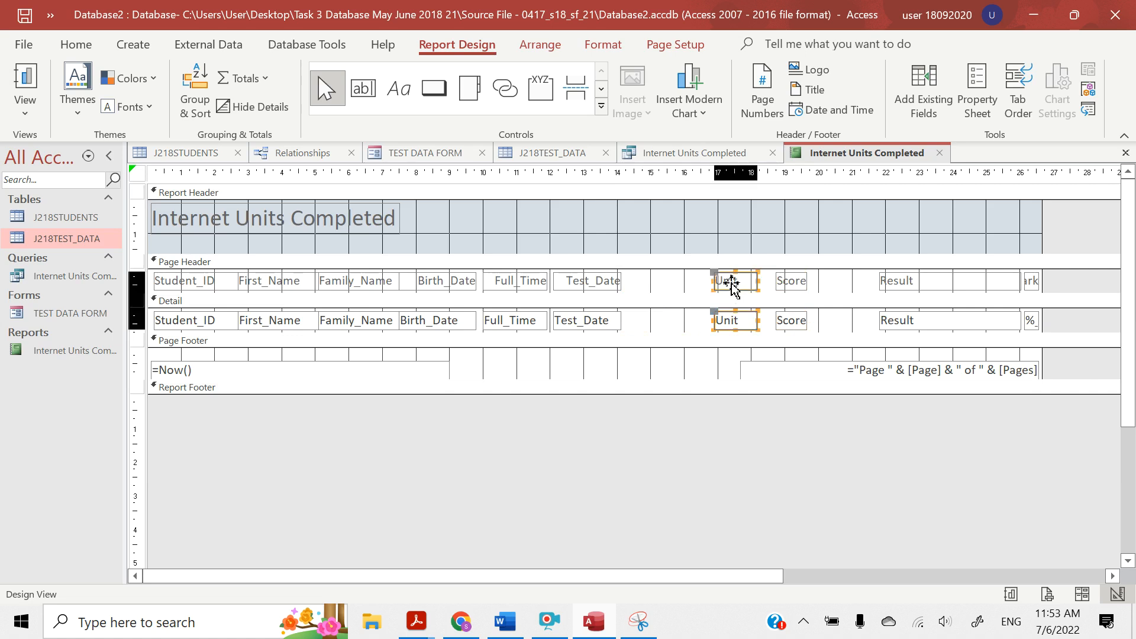
pyautogui.moveTo(713, 281); pyautogui.dragTo(638, 281)
pyautogui.click(789, 283)
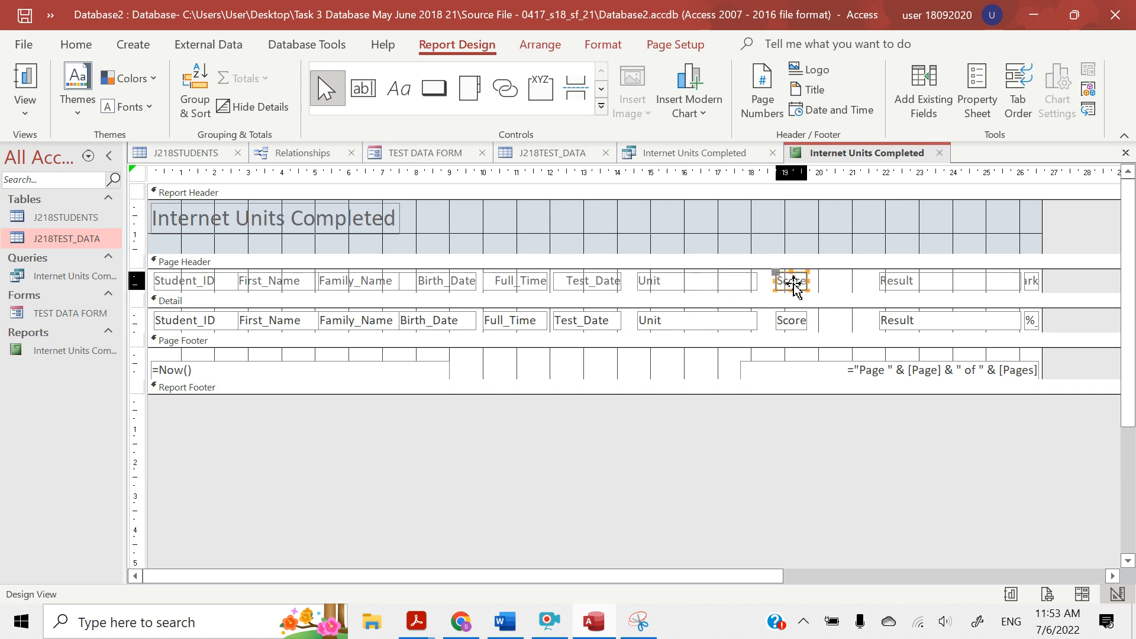
pyautogui.keyDown('shift'); pyautogui.click(788, 327); pyautogui.keyUp('shift')
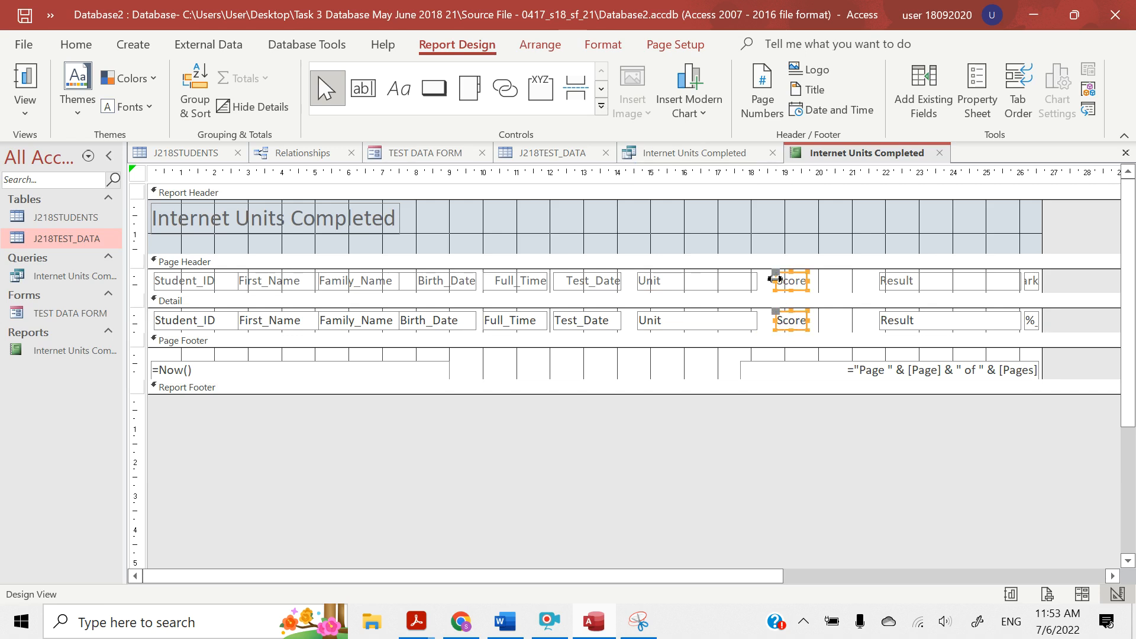
pyautogui.moveTo(776, 279); pyautogui.dragTo(763, 279)
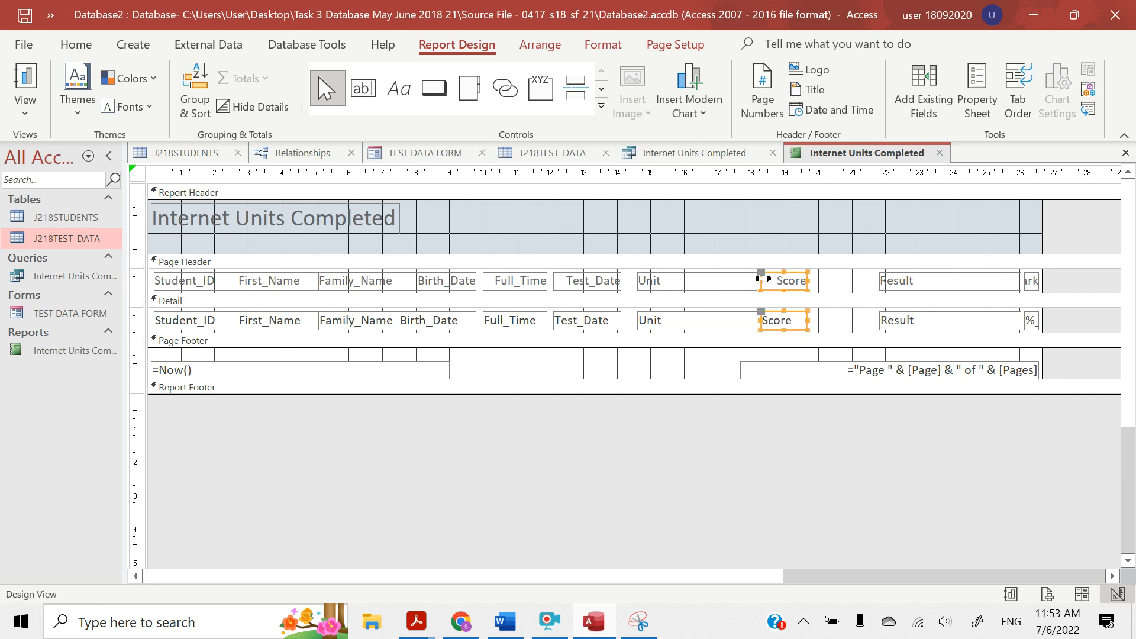
# Switch the Internet Units Completed report to Layout View and check how the data fits its columns
pyautogui.click(896, 287)
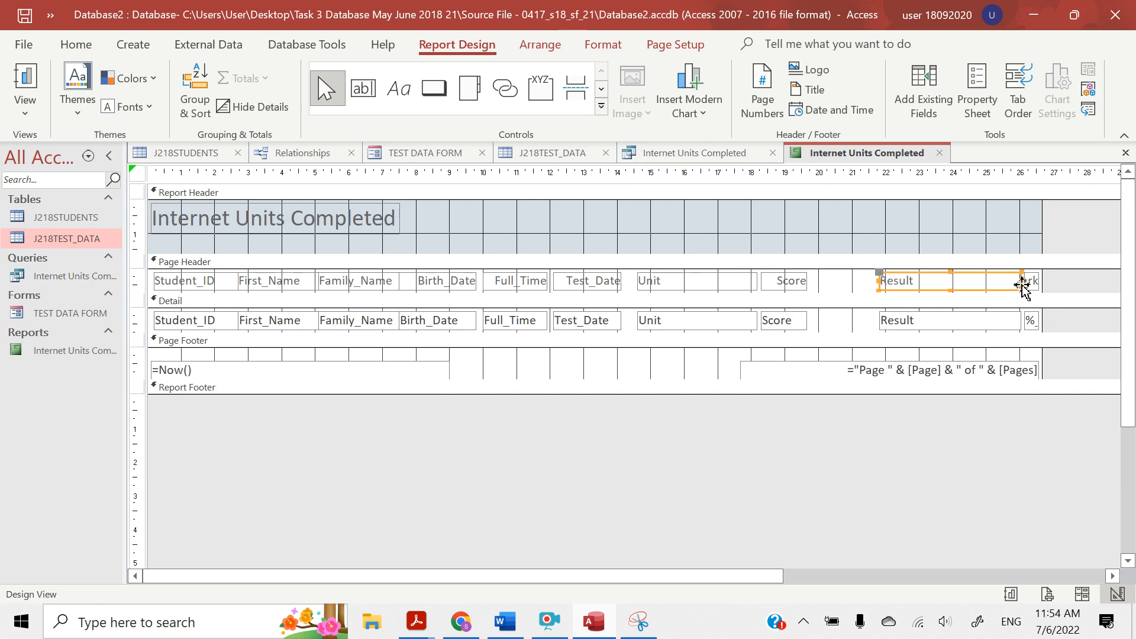
pyautogui.click(609, 299)
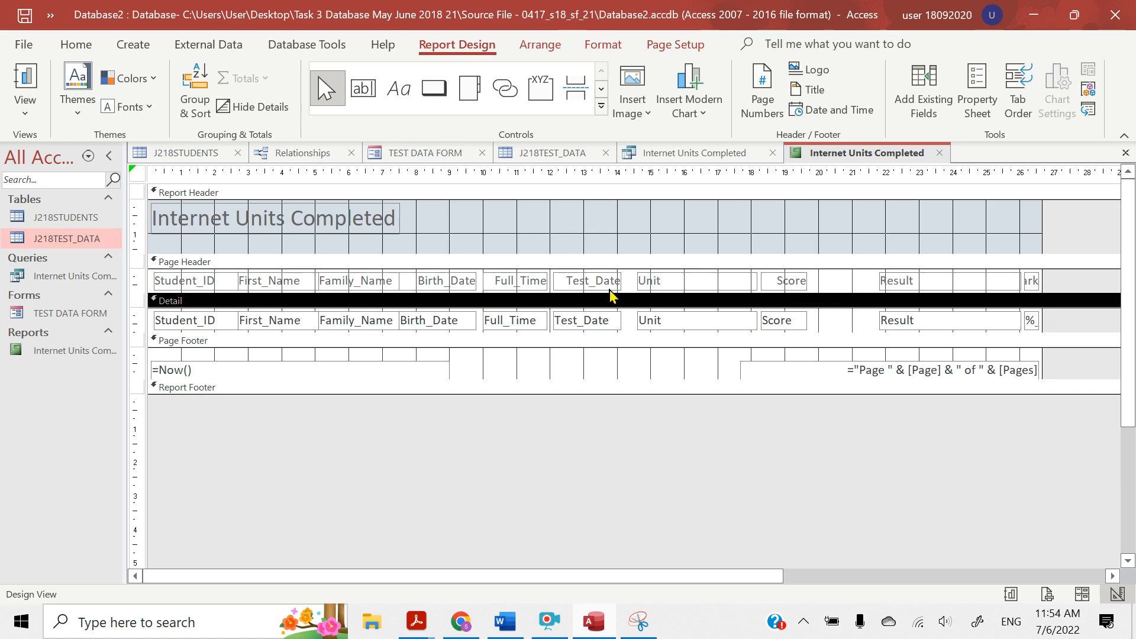
pyautogui.click(22, 122)
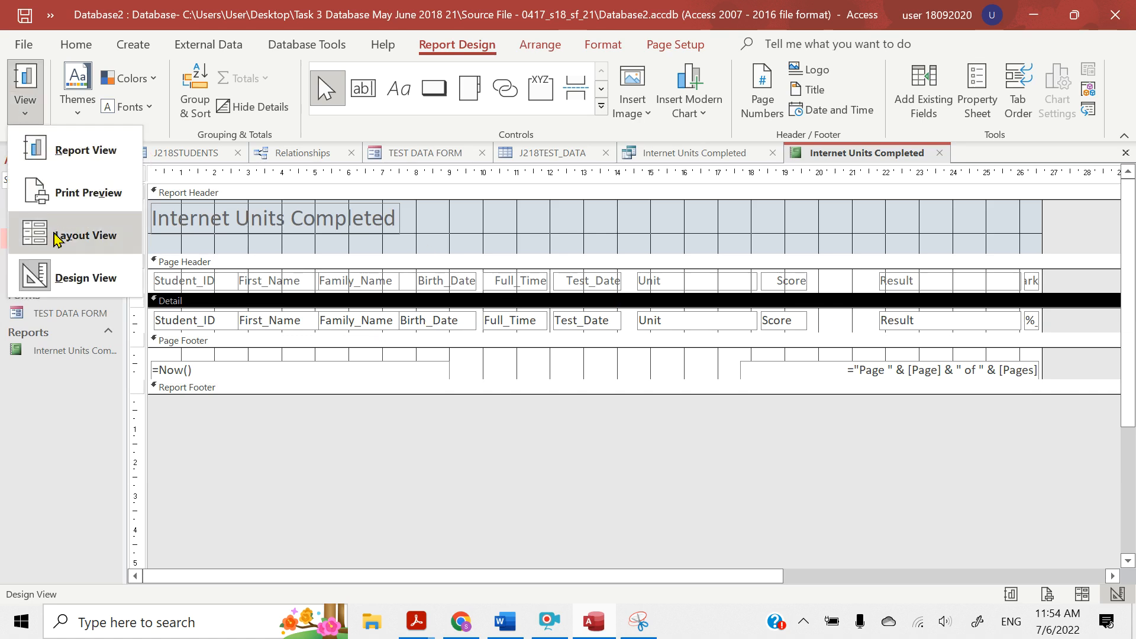
pyautogui.click(85, 235)
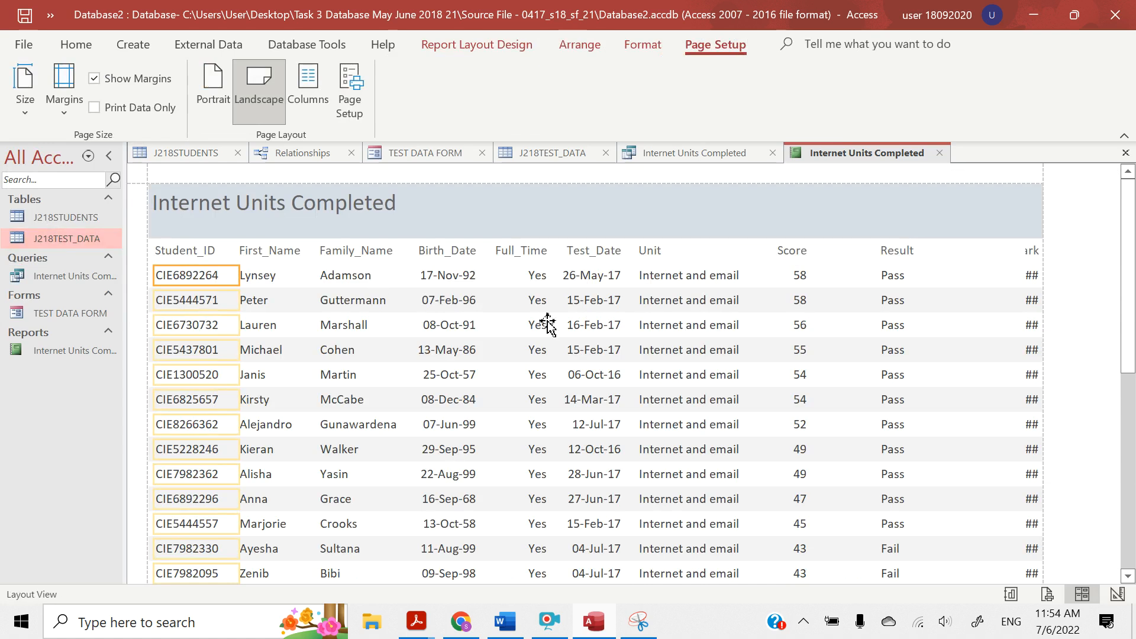
pyautogui.click(609, 293)
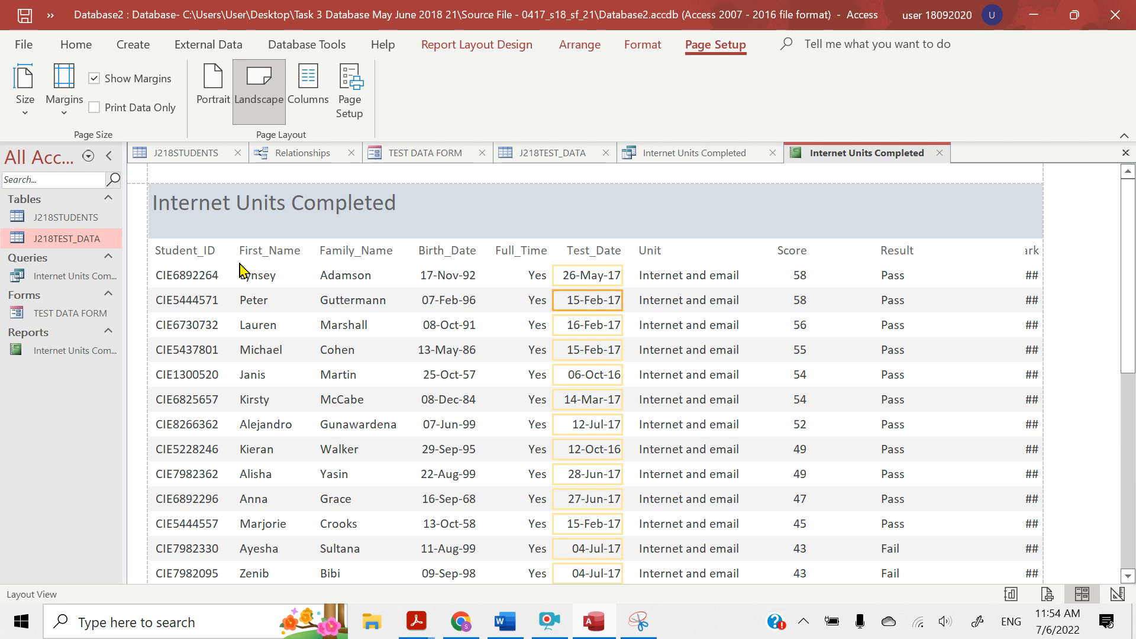
pyautogui.click(1029, 257)
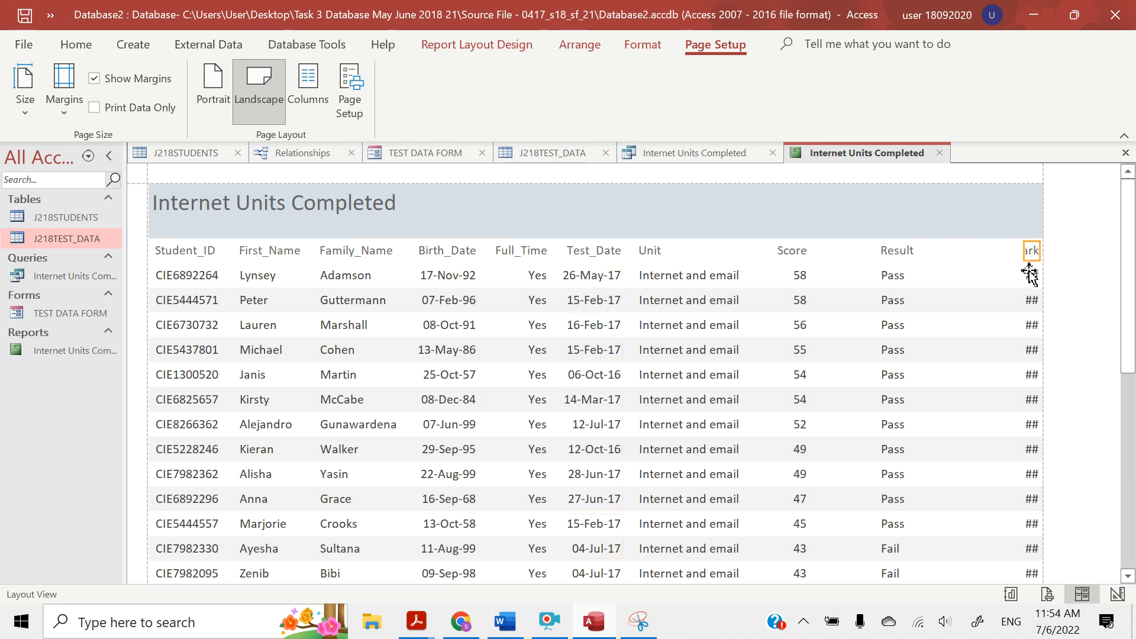
pyautogui.keyDown('shift'); pyautogui.click(1028, 278); pyautogui.keyUp('shift')
pyautogui.press('Left')
pyautogui.press('Left')
pyautogui.press('Left')
pyautogui.press('Left')
pyautogui.press('Left')
pyautogui.press('Left')
pyautogui.press('Left')
pyautogui.press('Left')
pyautogui.press('Left')
pyautogui.press('Left')
pyautogui.press('Left')
pyautogui.press('Left')
pyautogui.press('Left')
pyautogui.press('Left')
pyautogui.press('Right')
pyautogui.press('Right')
pyautogui.press('Right')
pyautogui.press('Right')
pyautogui.press('Right')
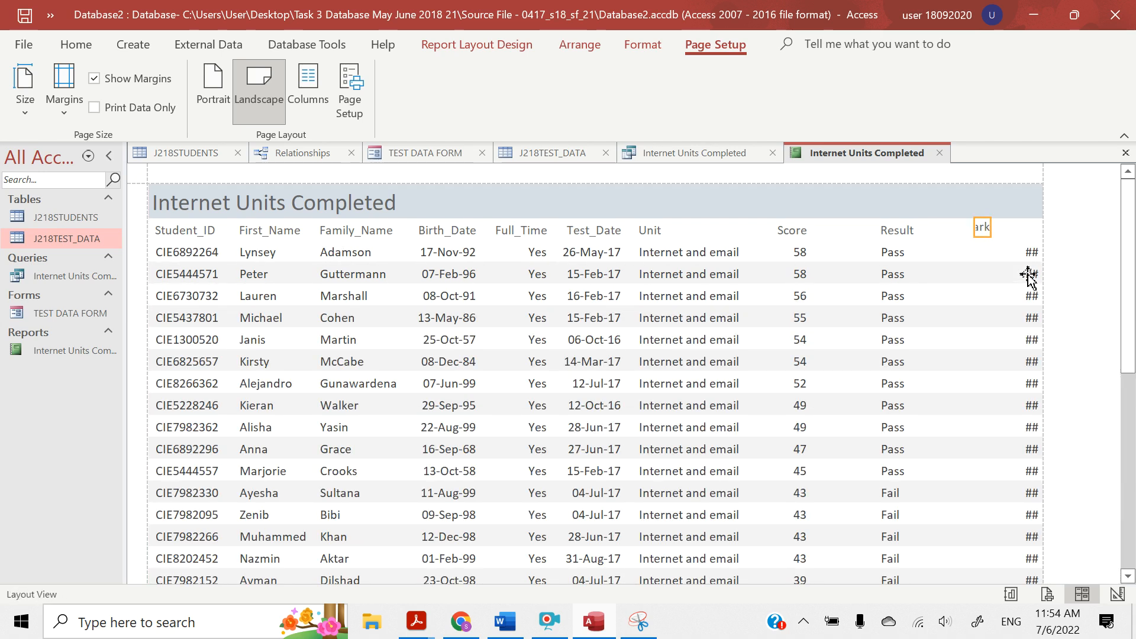
pyautogui.hotkey('ctrl', 'z')
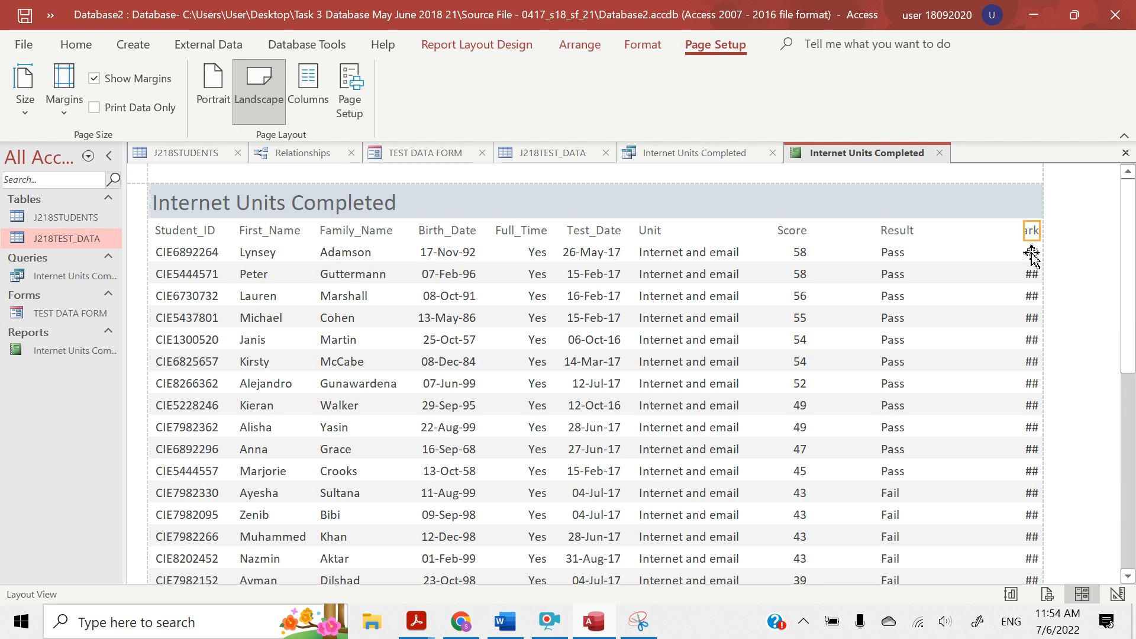
# Widen the %_Mark heading and field to about 2.1 cm and shift them about 0.3 cm inward from the page edge
pyautogui.click(1032, 255)
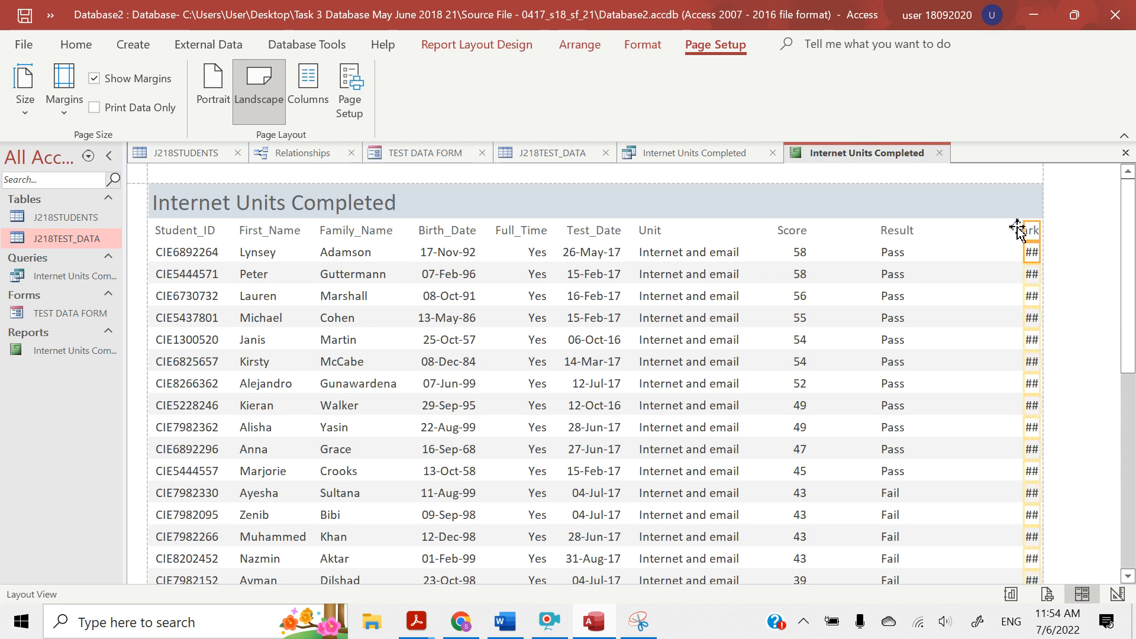
pyautogui.moveTo(1026, 230); pyautogui.dragTo(973, 229)
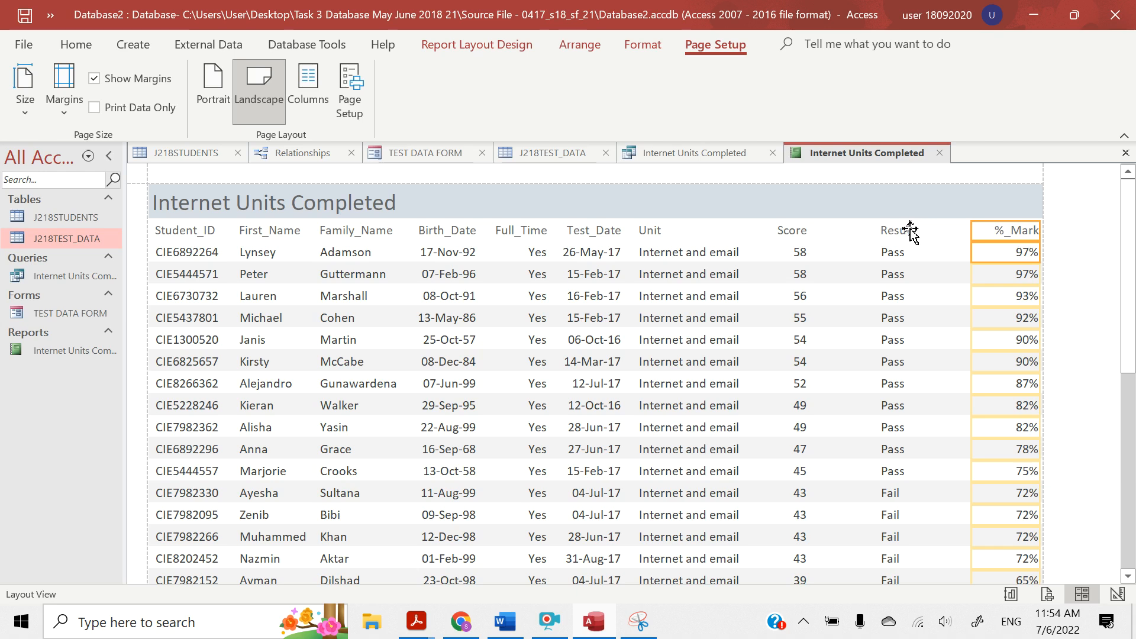
pyautogui.press('Left')
pyautogui.press('Left')
pyautogui.press('Left')
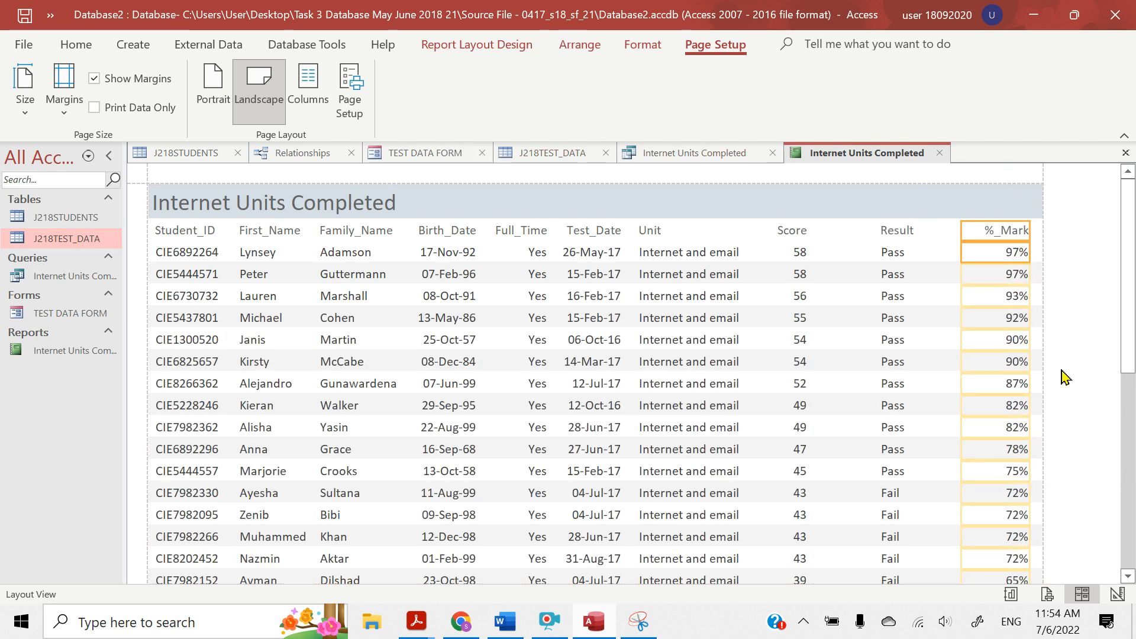
# Narrow the Result heading and field to about 2.1 cm and move them directly before %_Mark
pyautogui.click(897, 234)
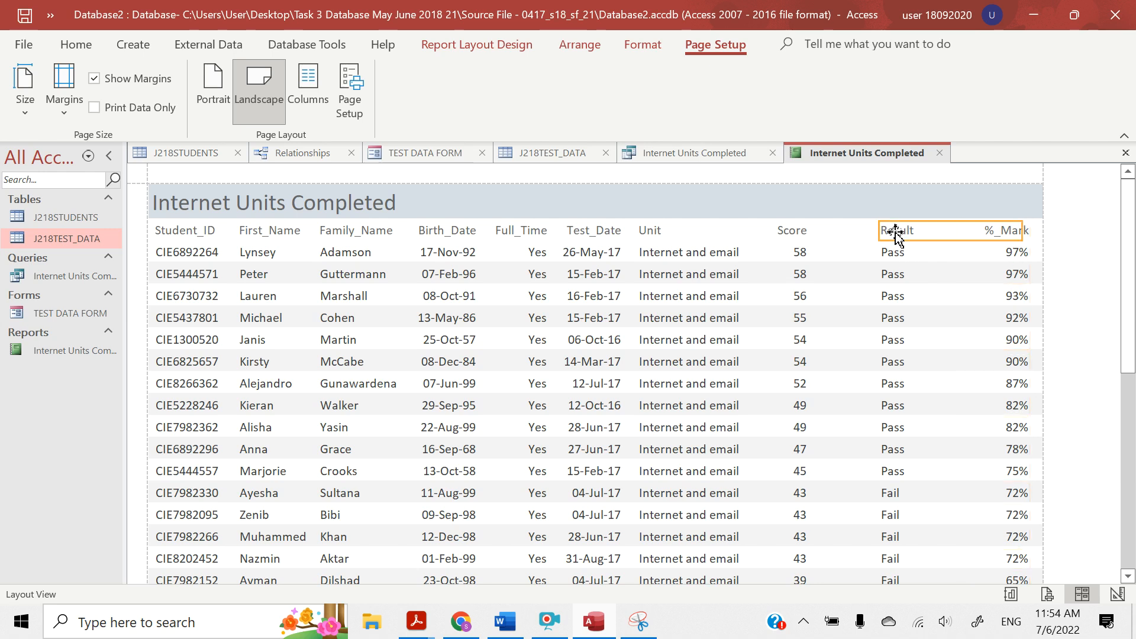
pyautogui.click(885, 250)
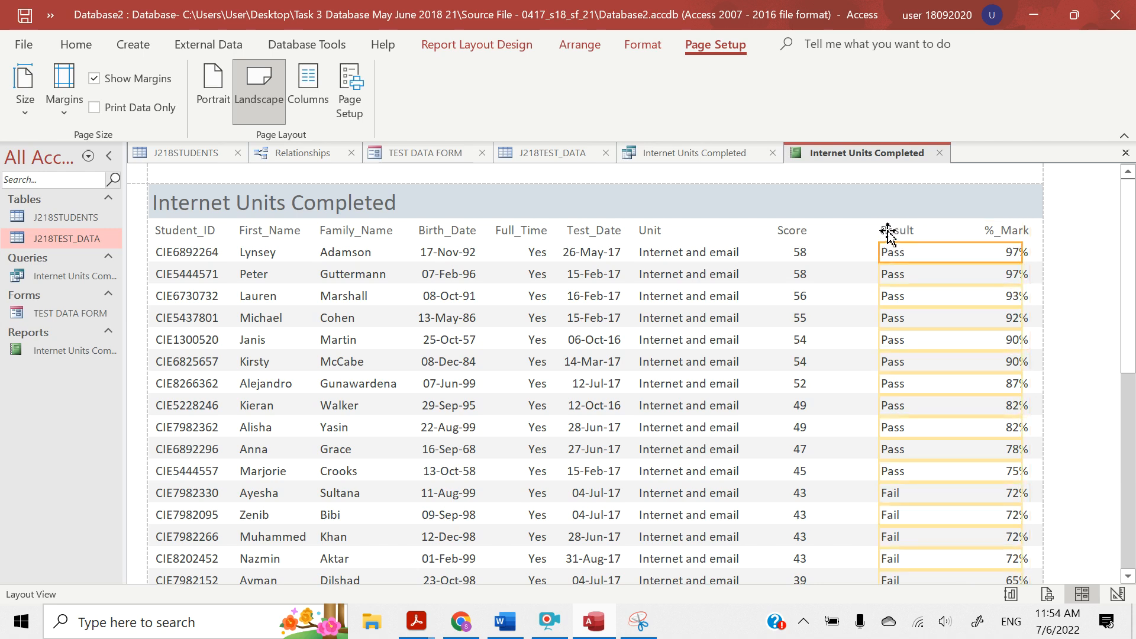
pyautogui.keyDown('ctrl'); pyautogui.click(887, 232); pyautogui.keyUp('ctrl')
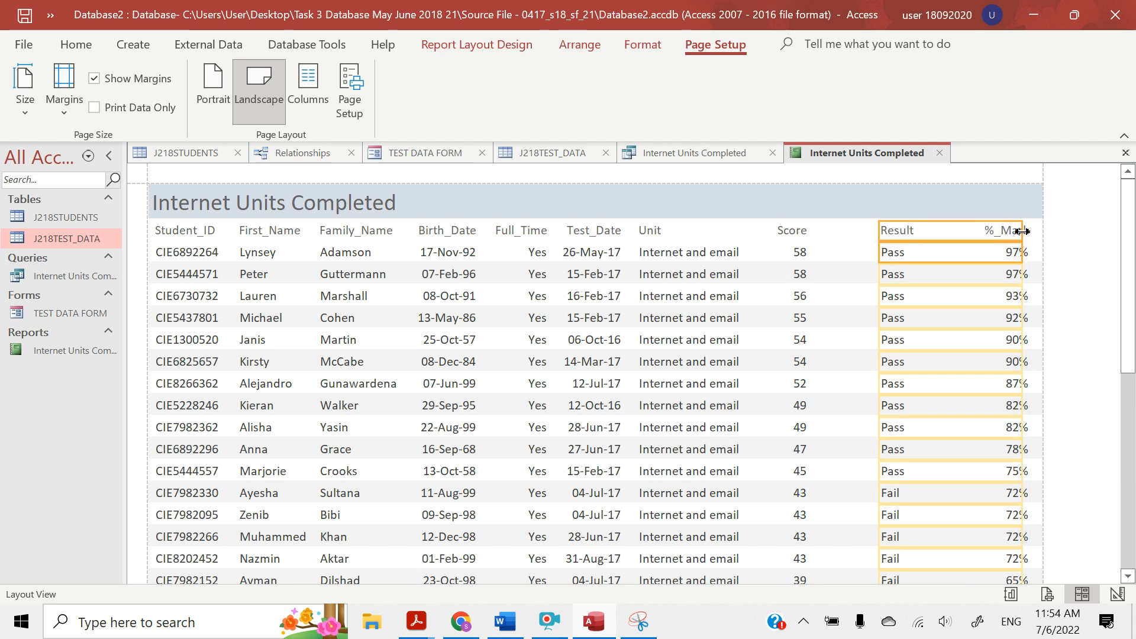
pyautogui.moveTo(1014, 231); pyautogui.dragTo(973, 233)
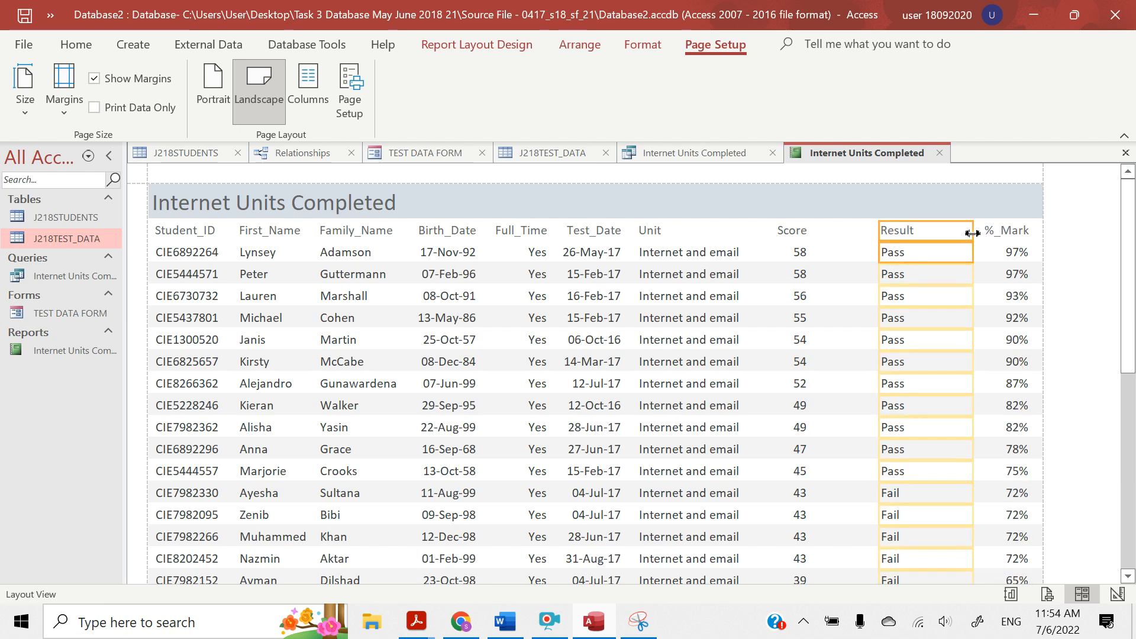
pyautogui.press('Right')
pyautogui.press('Right')
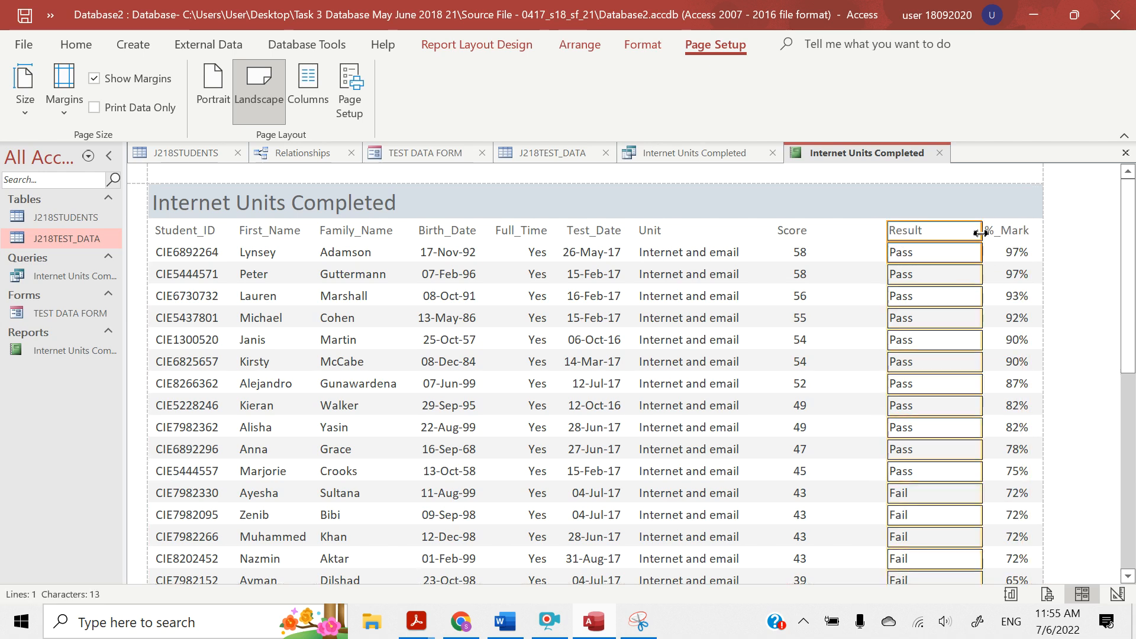
pyautogui.moveTo(980, 233); pyautogui.dragTo(960, 231)
pyautogui.press('Right')
pyautogui.press('Right')
pyautogui.press('Right')
pyautogui.press('Right')
pyautogui.press('Right')
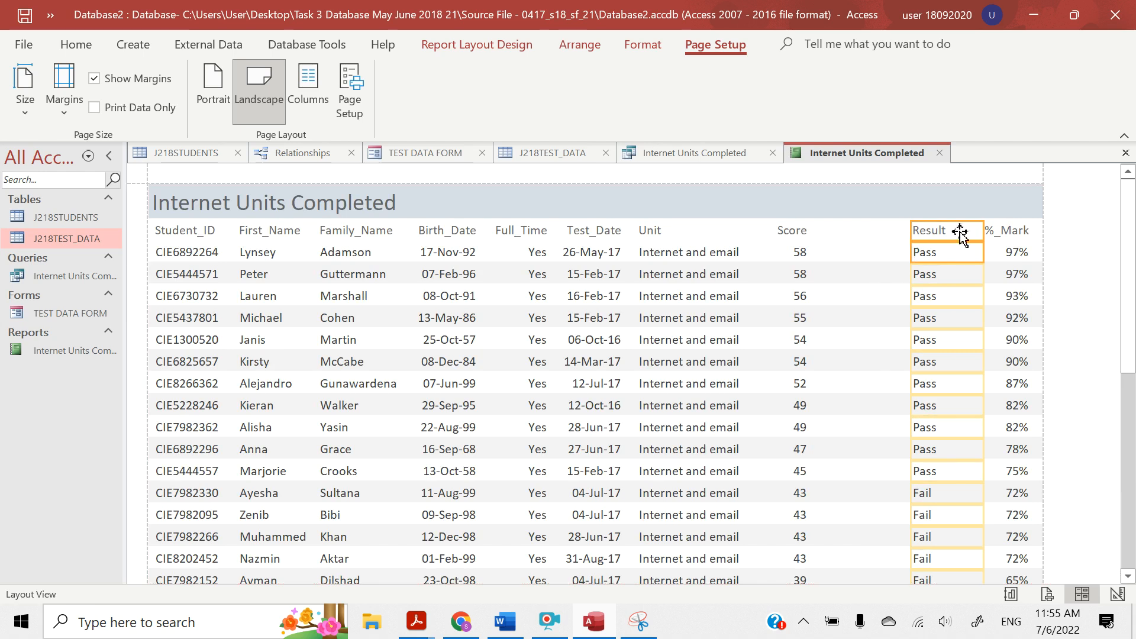
# Widen the Score heading and field to about 1.9 cm and move them close to Result
pyautogui.click(800, 231)
pyautogui.click(799, 253)
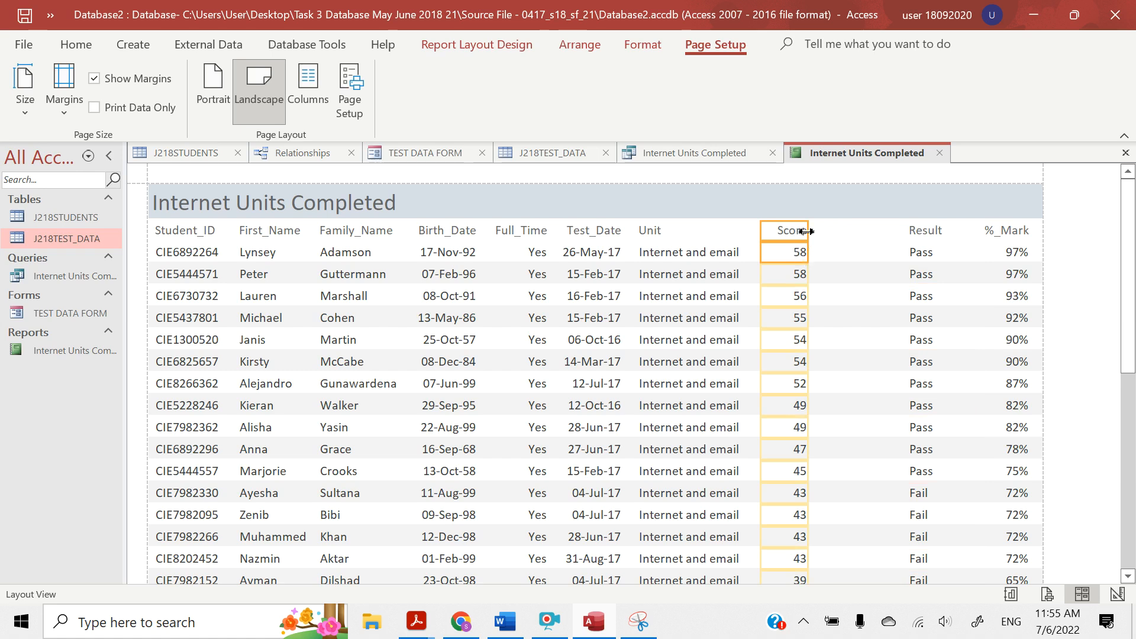
pyautogui.moveTo(806, 232); pyautogui.dragTo(823, 232)
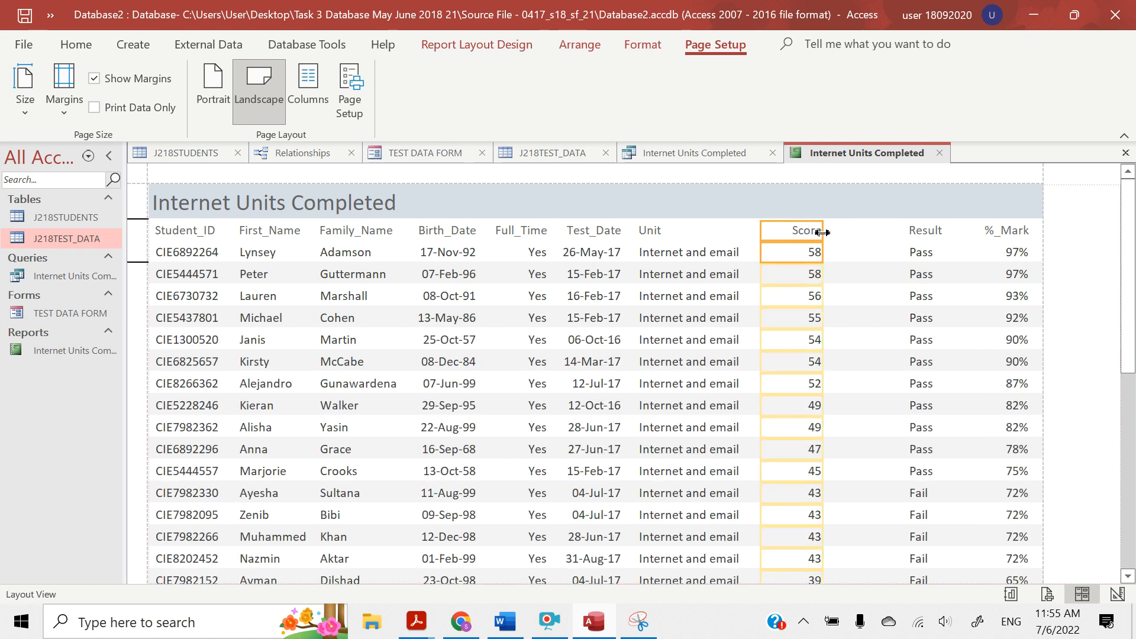
pyautogui.press('Right')
pyautogui.press('Right')
pyautogui.press('Right')
pyautogui.press('Right')
pyautogui.press('Right')
pyautogui.press('Right')
pyautogui.press('Right')
pyautogui.press('Right')
pyautogui.press('Right')
pyautogui.press('Right')
pyautogui.press('Right')
pyautogui.press('Right')
pyautogui.press('Right')
pyautogui.press('Right')
pyautogui.press('Right')
pyautogui.press('Right')
pyautogui.press('Right')
pyautogui.press('Right')
pyautogui.press('Right')
pyautogui.press('Right')
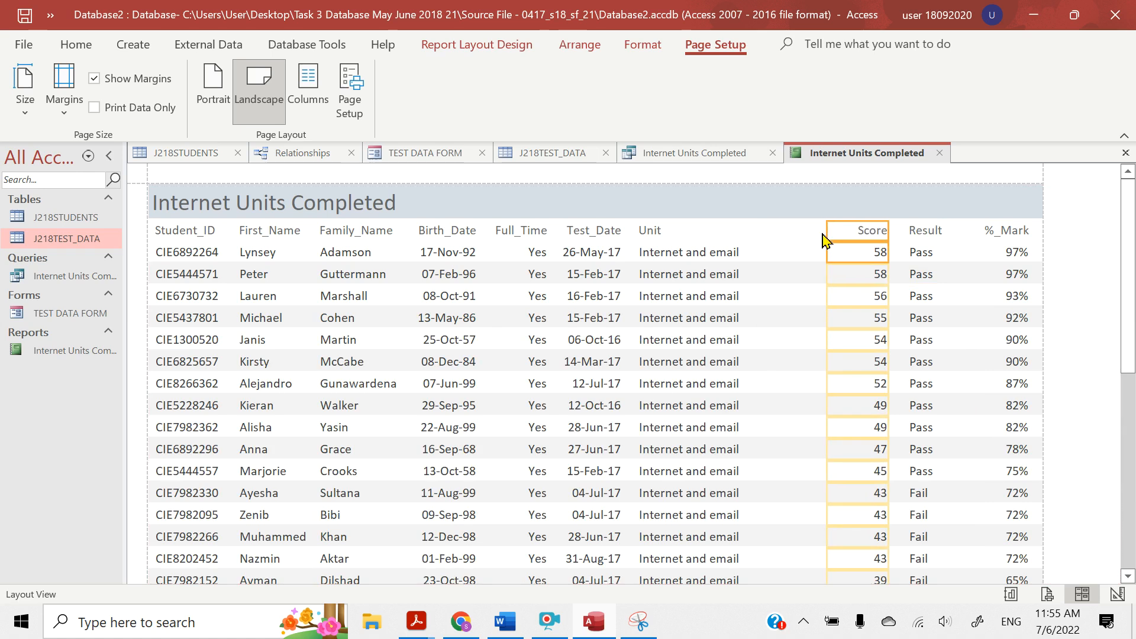
# Widen the Unit heading and field to about 5.5 cm, check the longer unit names fit, and shift them about 0.7 cm towards Score
pyautogui.click(677, 233)
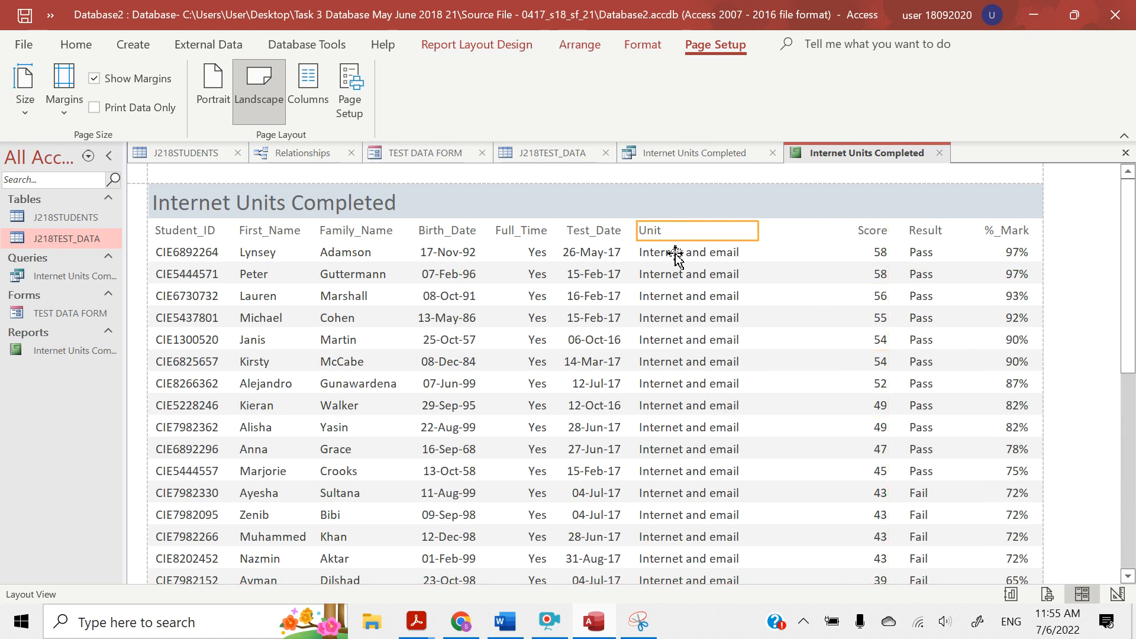
pyautogui.click(676, 255)
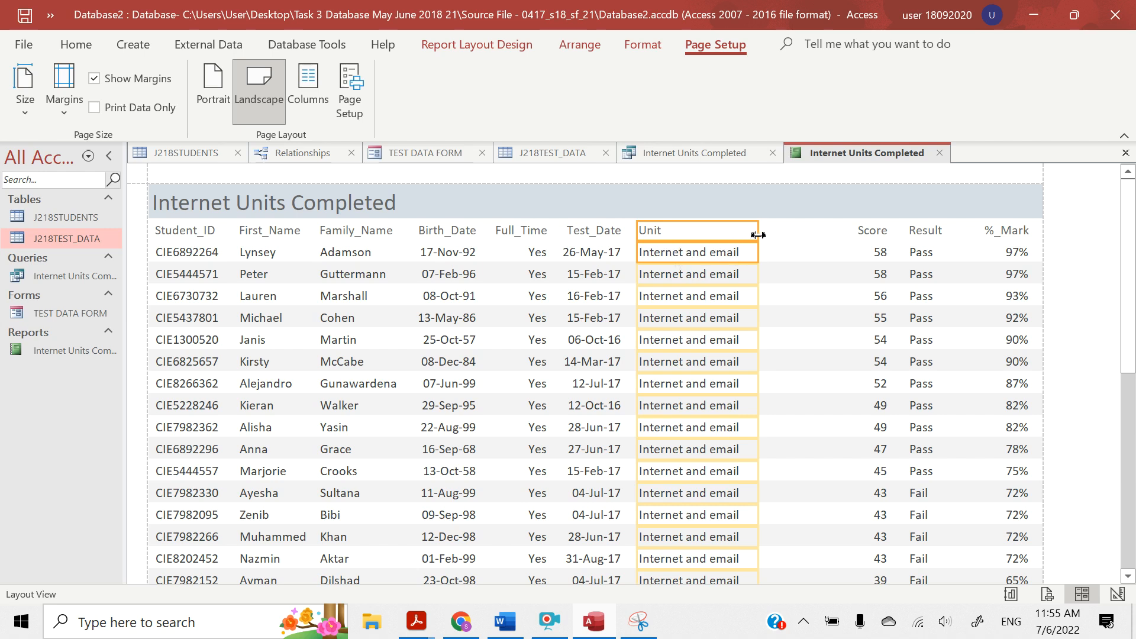
pyautogui.moveTo(758, 235); pyautogui.dragTo(823, 236)
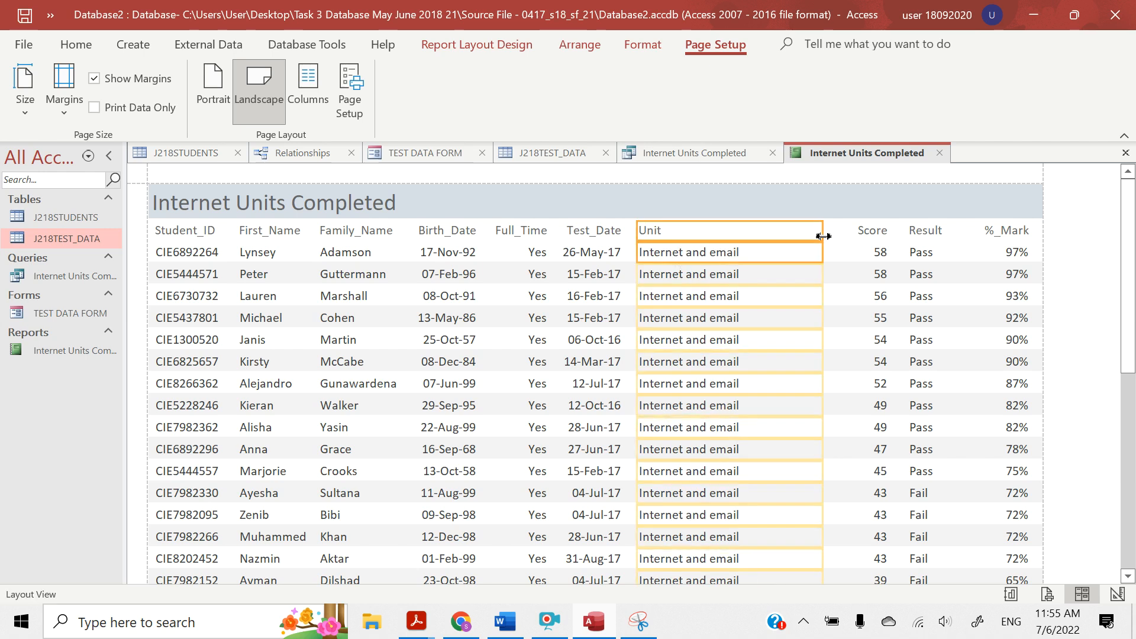
pyautogui.scroll(-10, 747, 296)
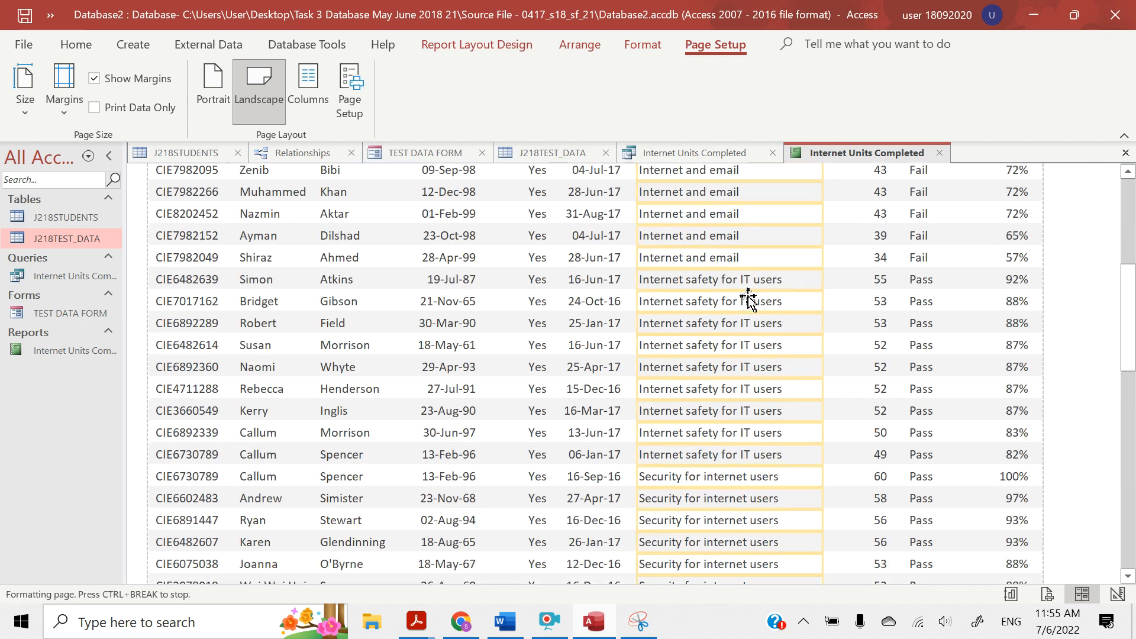
pyautogui.scroll(-3, 748, 299)
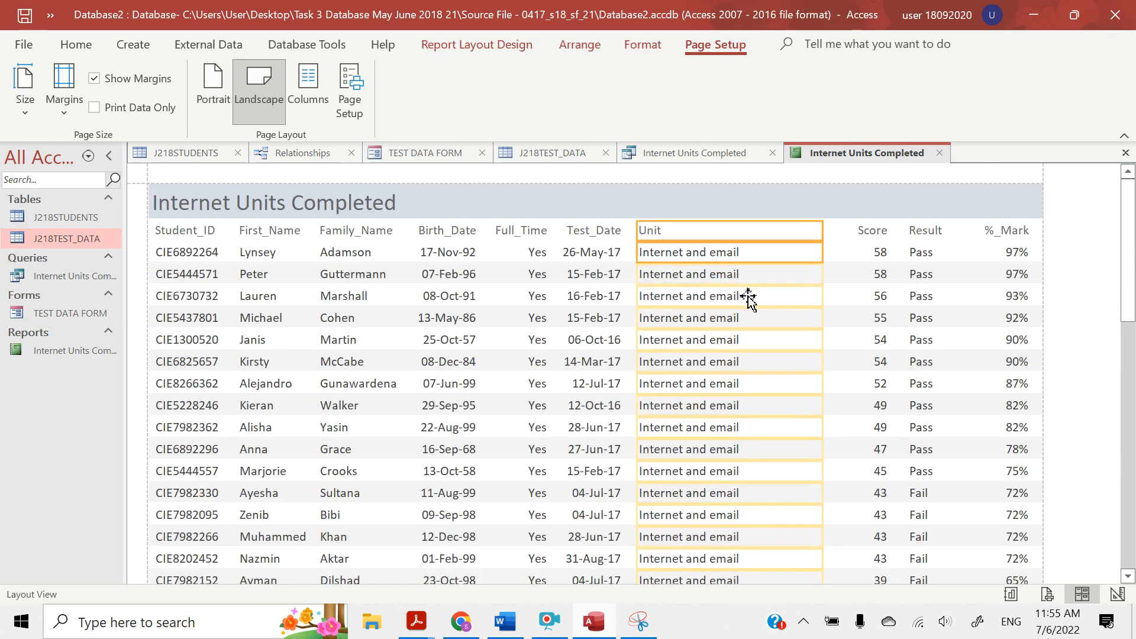
pyautogui.press('Right')
pyautogui.press('Right')
pyautogui.press('Right')
pyautogui.press('Right')
pyautogui.press('Right')
pyautogui.press('Right')
pyautogui.press('Right')
pyautogui.press('Right')
pyautogui.press('Right')
pyautogui.press('Right')
pyautogui.press('Right')
pyautogui.press('Right')
pyautogui.press('Right')
pyautogui.press('Right')
pyautogui.press('Right')
pyautogui.press('Right')
pyautogui.press('Right')
pyautogui.press('Right')
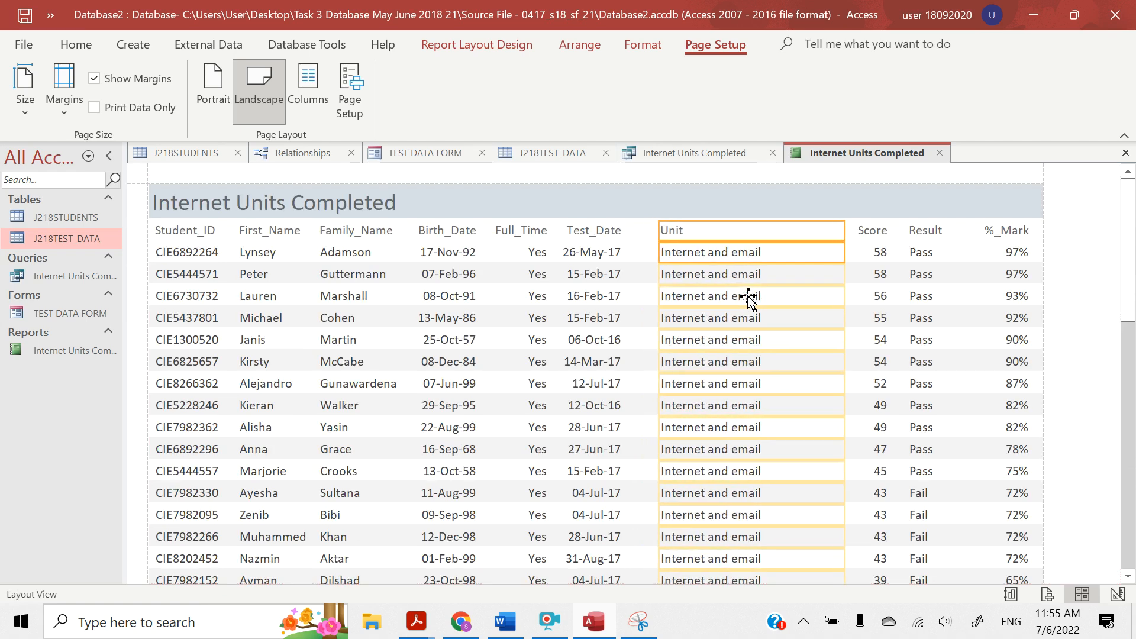
# Shift the Test_Date heading and field closer to Unit and check that the dates fit down the report
pyautogui.press('Right')
pyautogui.press('Right')
pyautogui.press('Right')
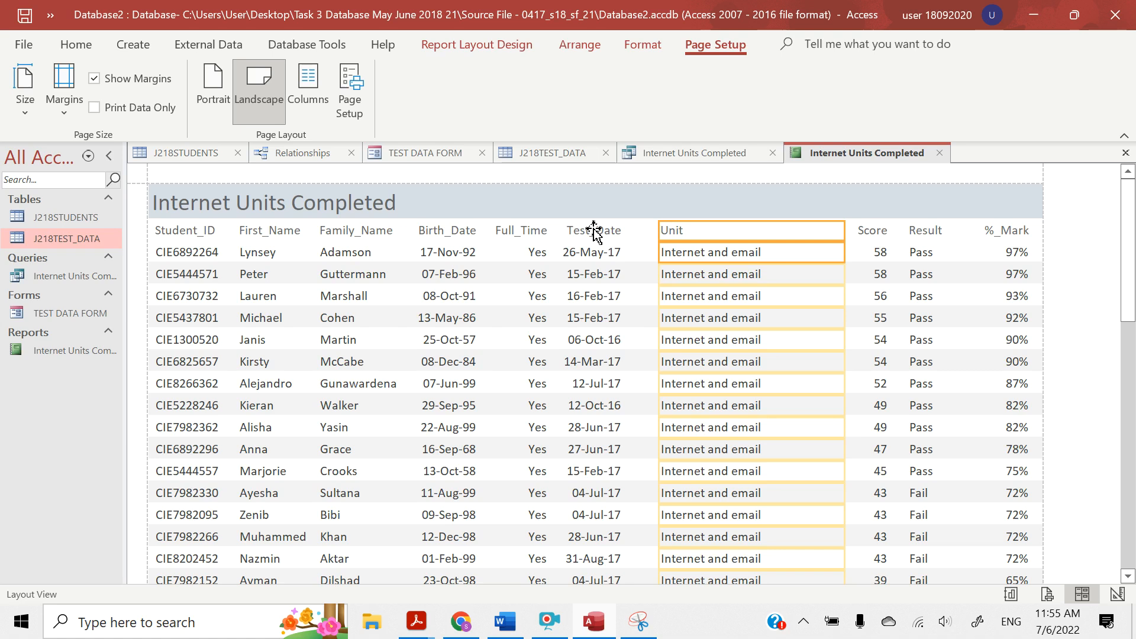
pyautogui.click(595, 231)
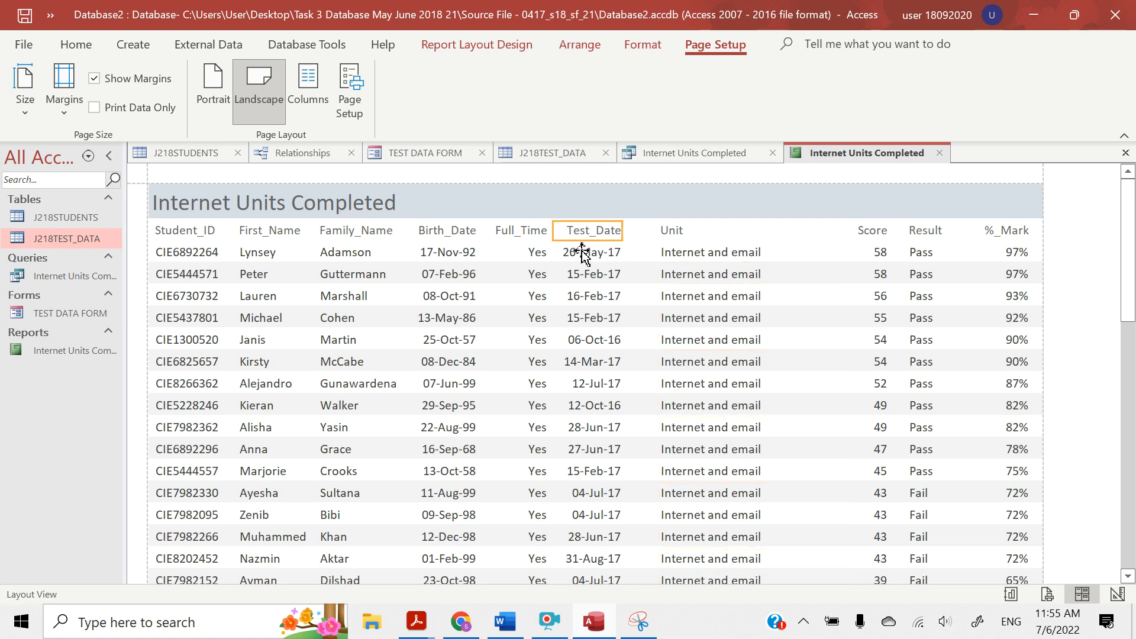
pyautogui.click(581, 251)
pyautogui.press('Right')
pyautogui.press('Right')
pyautogui.press('Right')
pyautogui.press('Right')
pyautogui.press('Right')
pyautogui.press('Right')
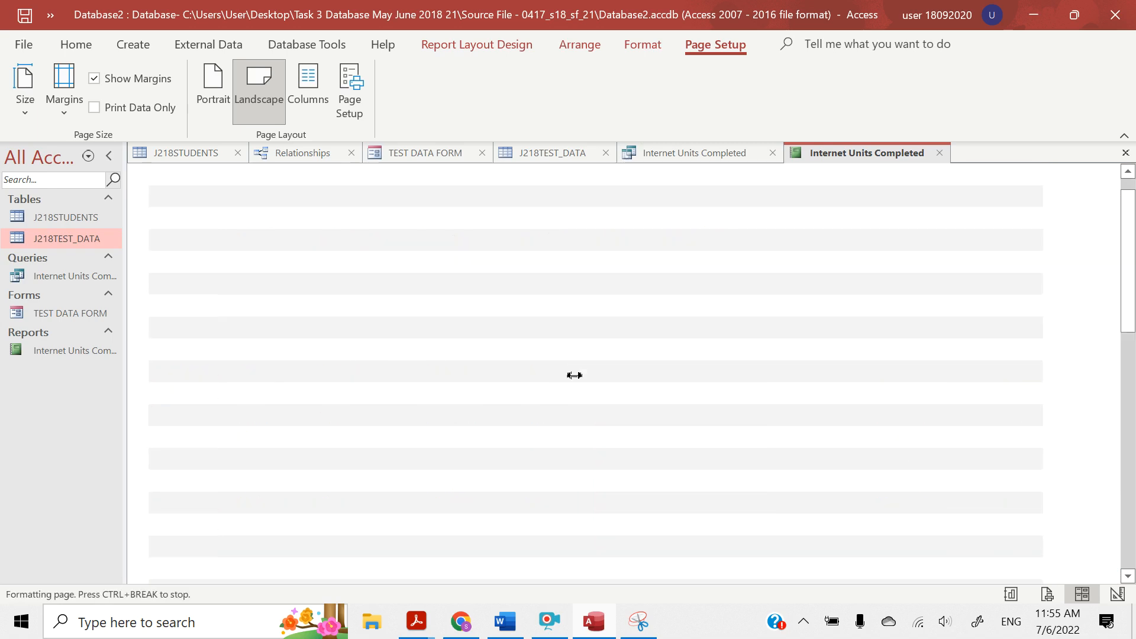
pyautogui.scroll(-10, 574, 375)
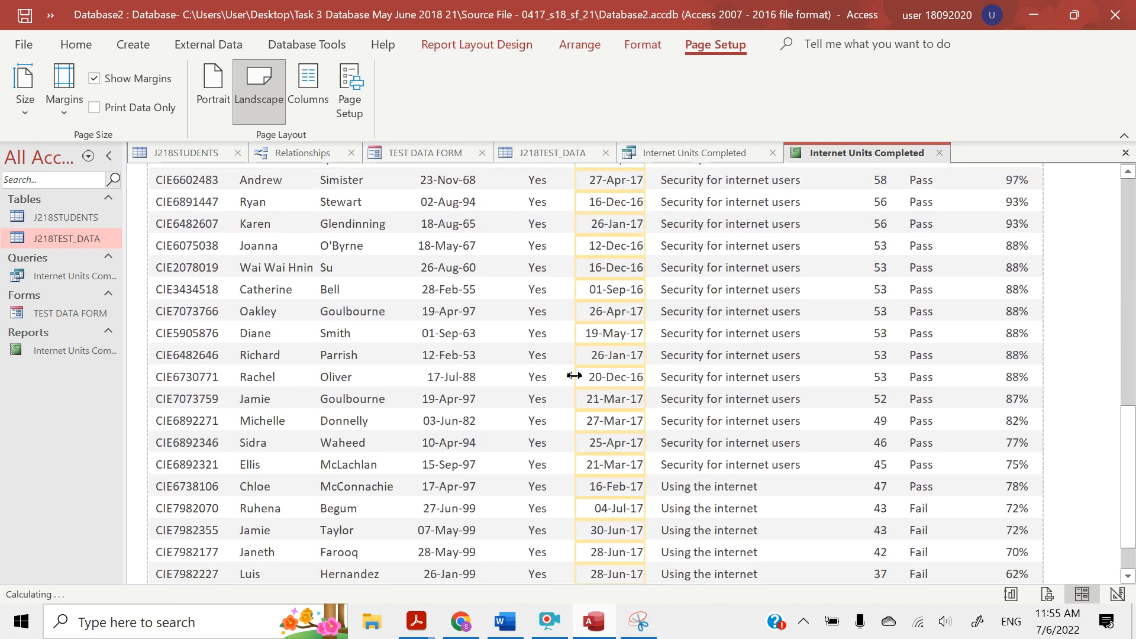
pyautogui.scroll(10, 574, 375)
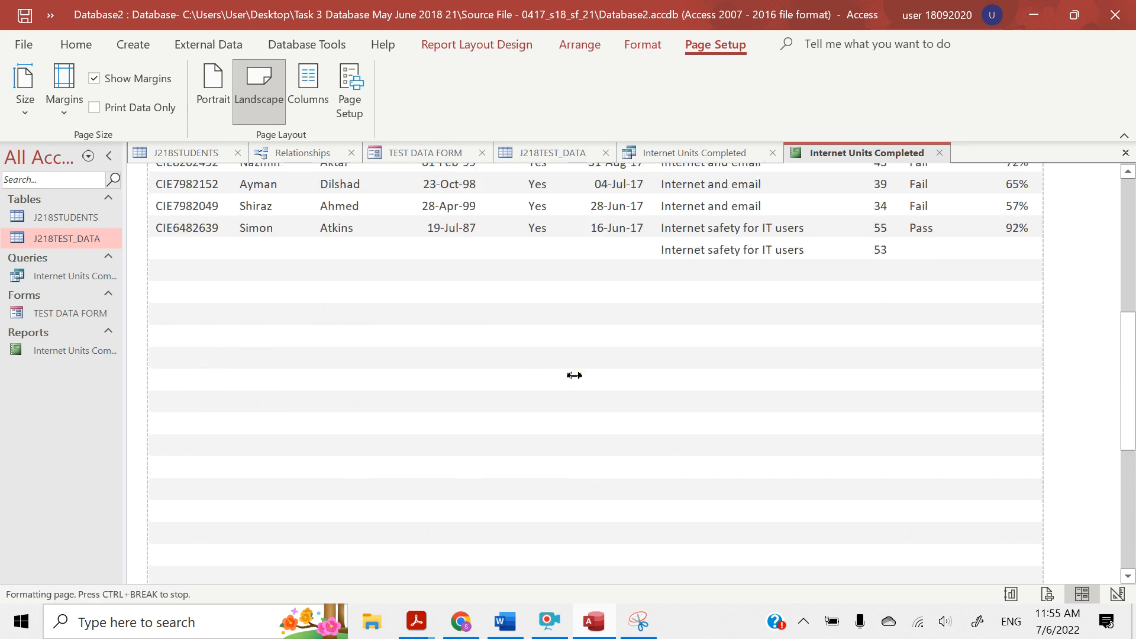
pyautogui.scroll(3, 574, 375)
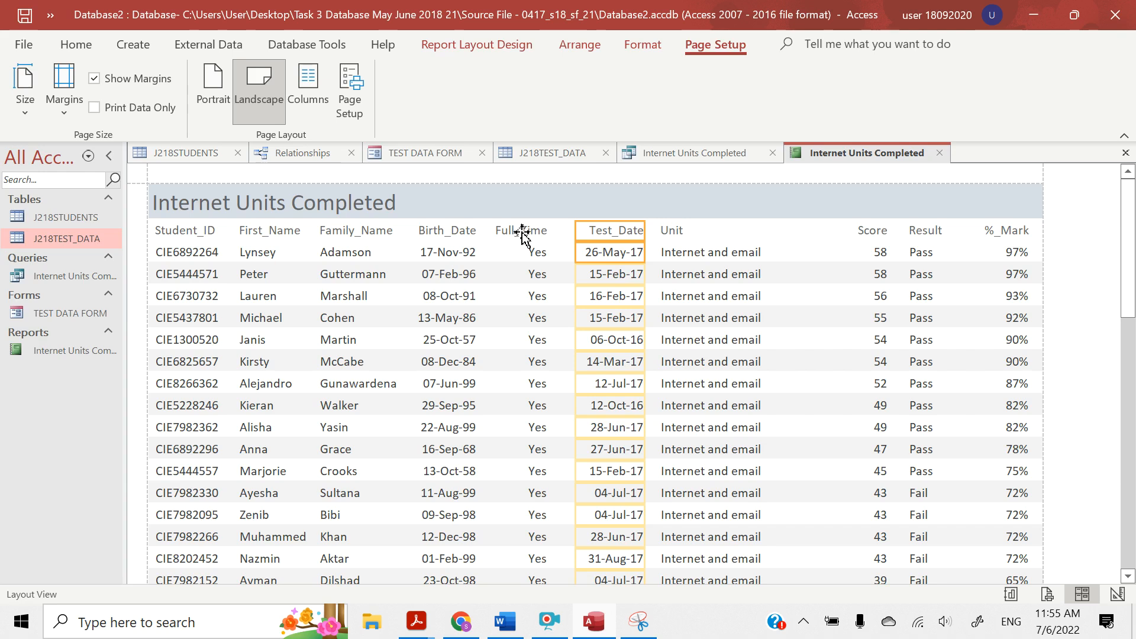
# Shift the Full_Time heading and field away from Birth_Date so they sit close to Test_Date
pyautogui.click(522, 232)
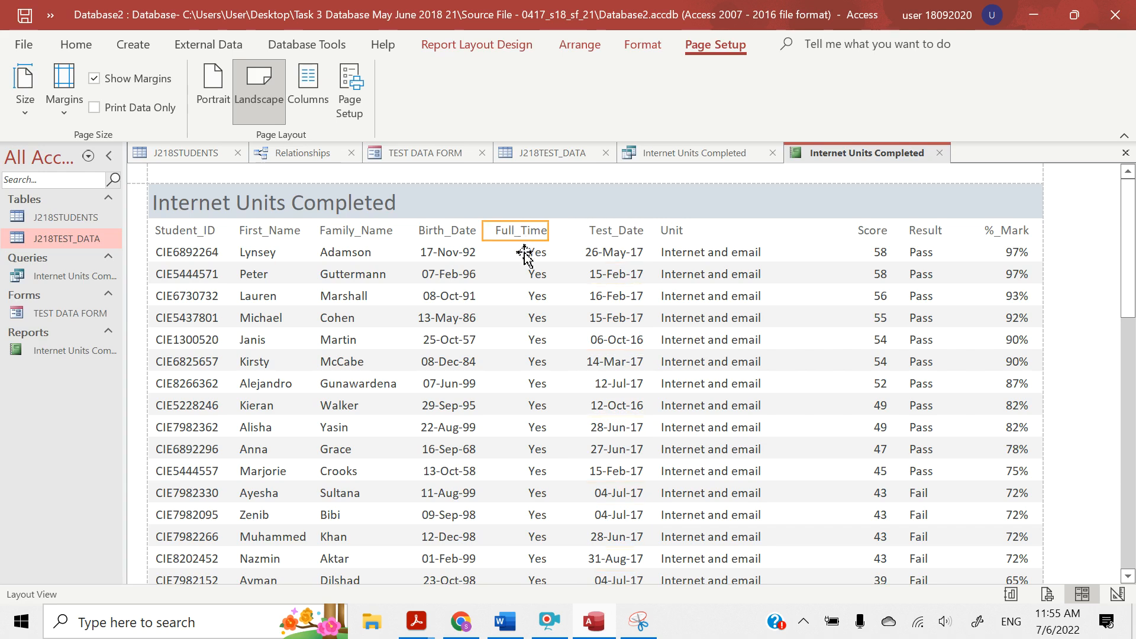
pyautogui.click(524, 256)
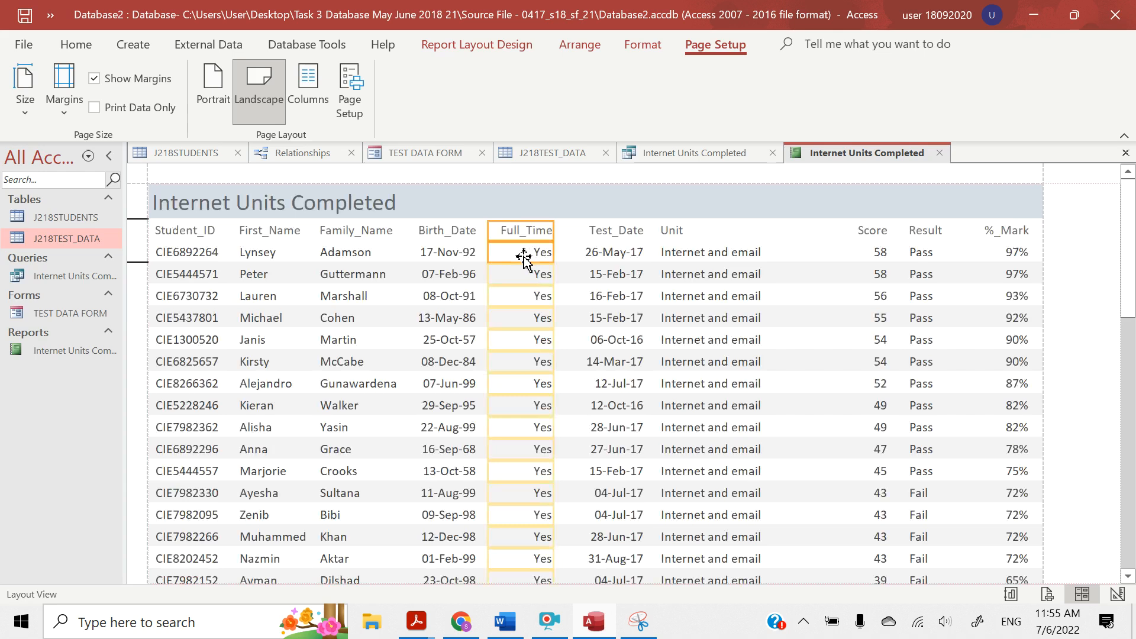
pyautogui.scroll(-8, 474, 294)
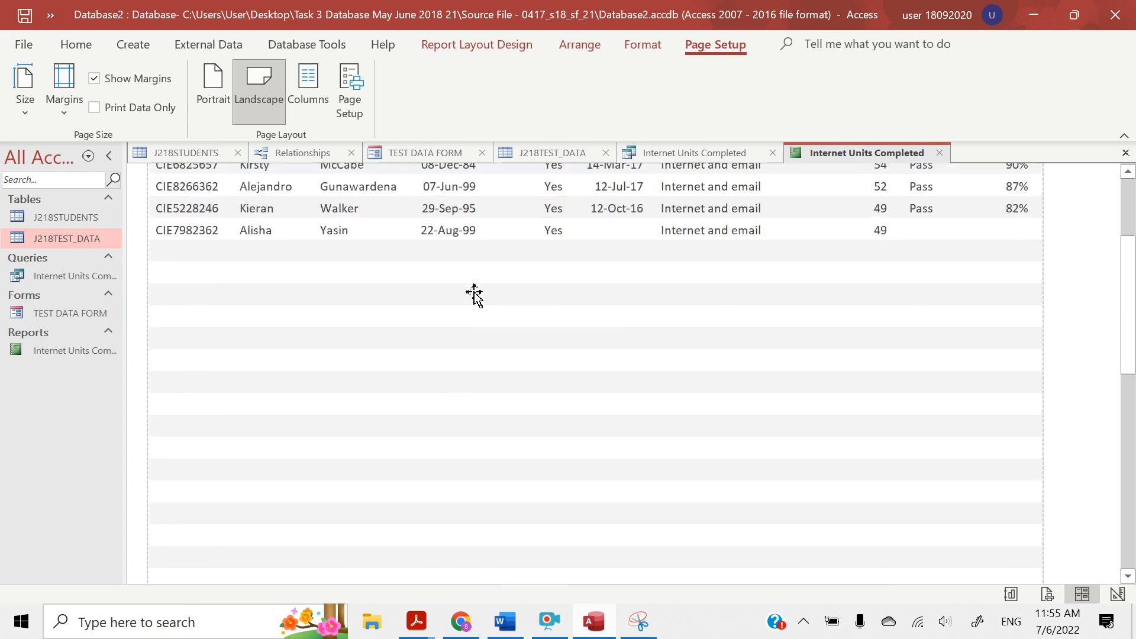
pyautogui.scroll(4, 473, 294)
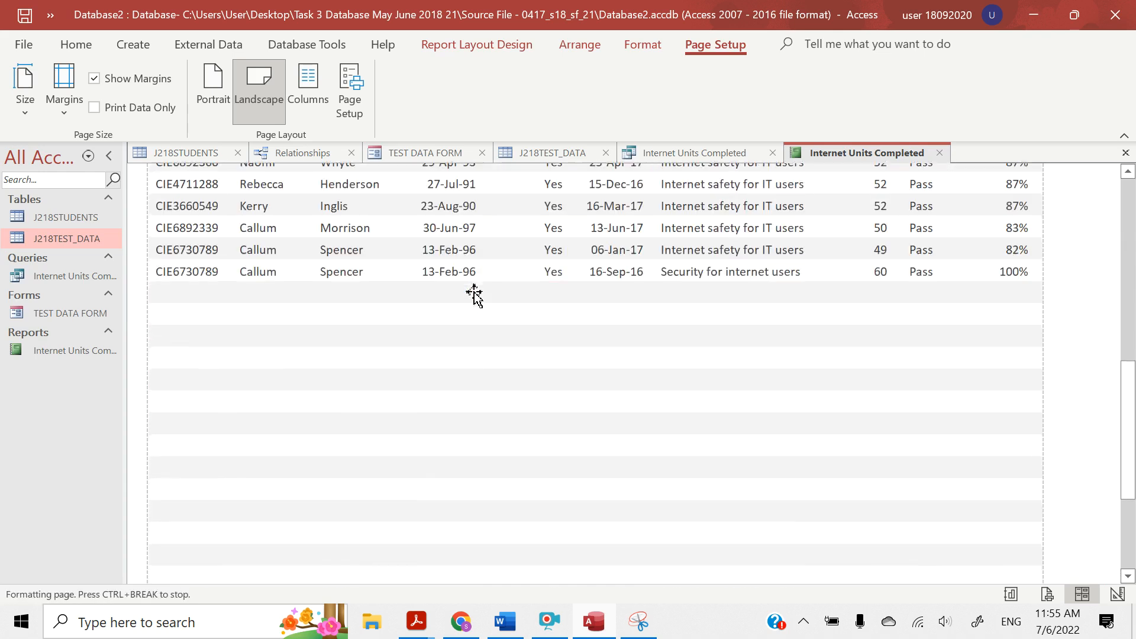
pyautogui.scroll(5, 473, 294)
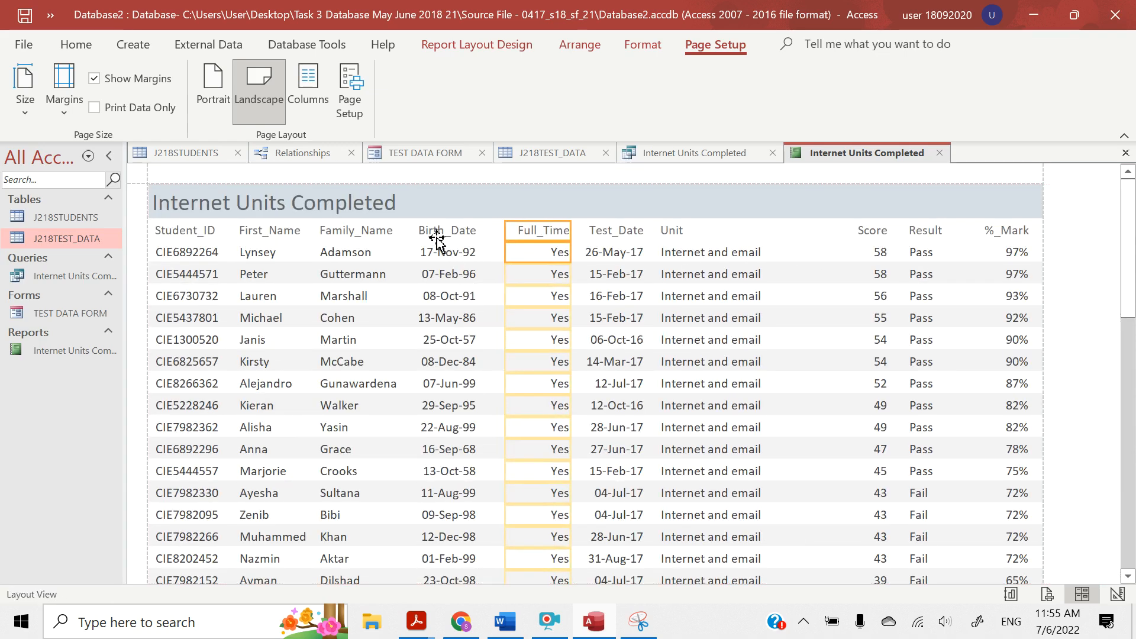
# Shift the Birth_Date heading and field away from Family_Name towards Full_Time
pyautogui.click(437, 235)
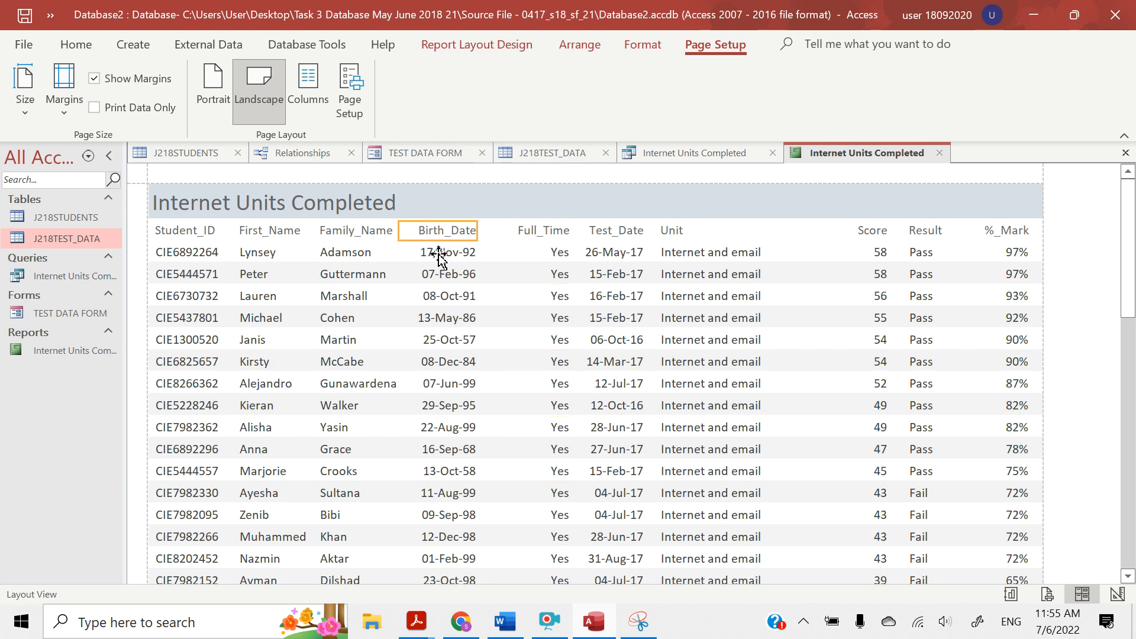
pyautogui.keyDown('ctrl'); pyautogui.click(439, 254); pyautogui.keyUp('ctrl')
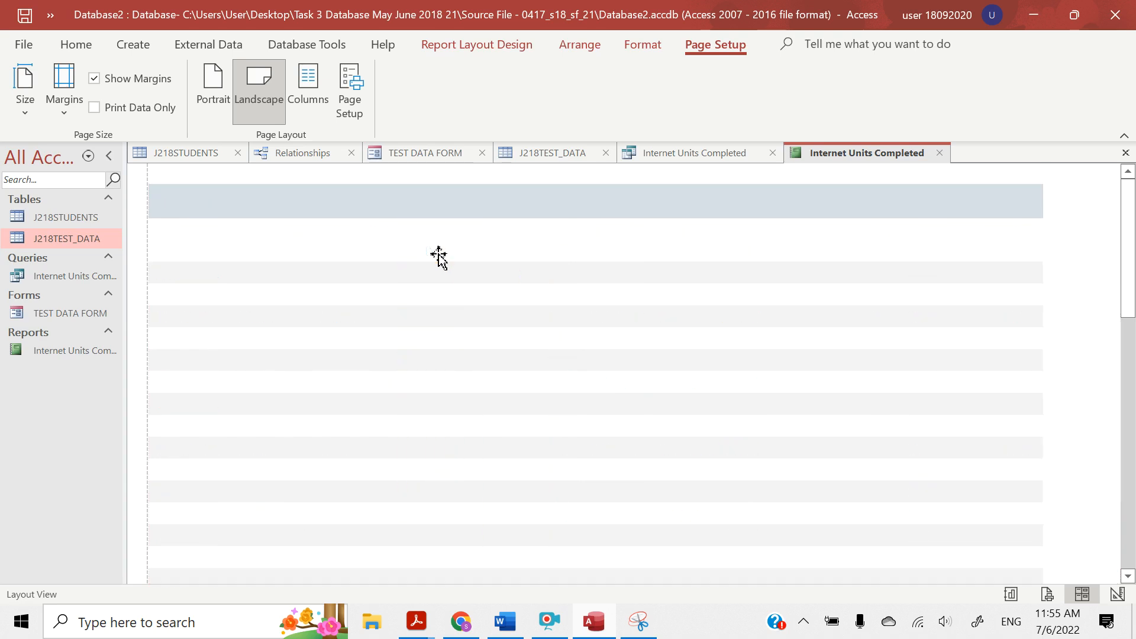
pyautogui.press('Right')
pyautogui.press('Right')
pyautogui.press('Right')
pyautogui.press('Right')
pyautogui.press('Right')
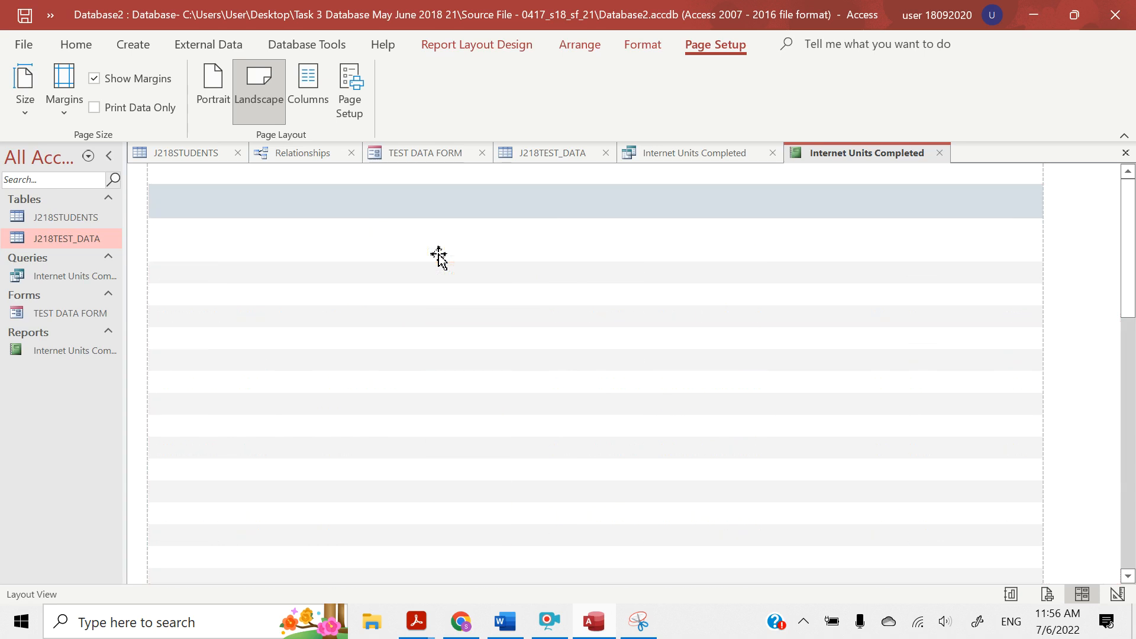
pyautogui.press('Right')
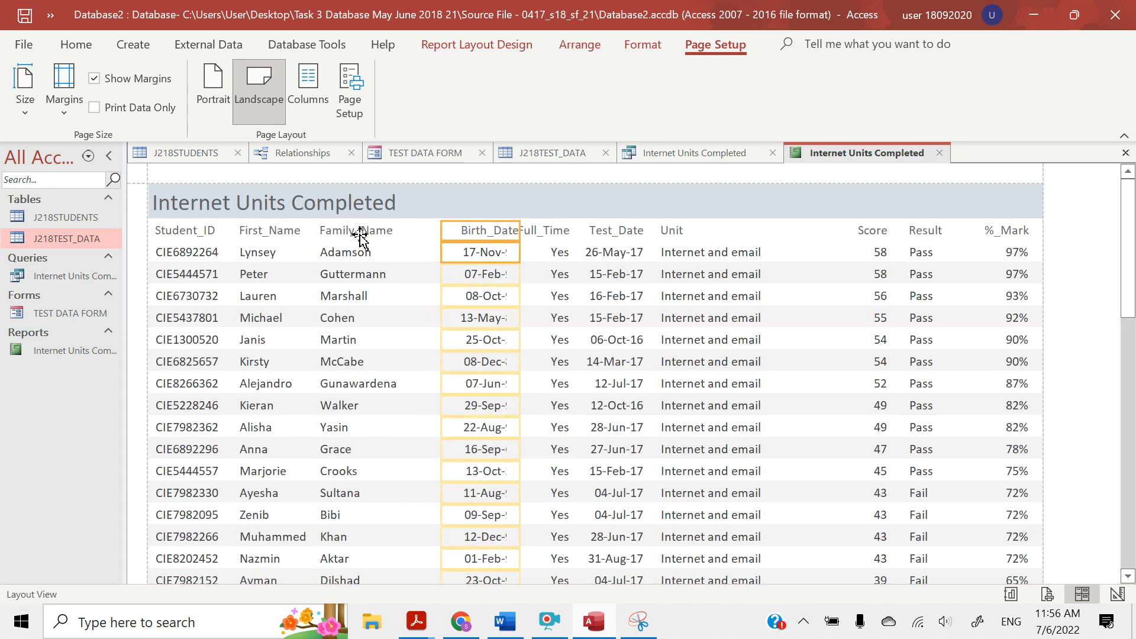
# Widen the Family_Name heading and field towards Birth_Date, and move Birth_Date back until it is clear of Full_Time
pyautogui.click(360, 235)
pyautogui.keyDown('ctrl'); pyautogui.click(356, 253); pyautogui.keyUp('ctrl')
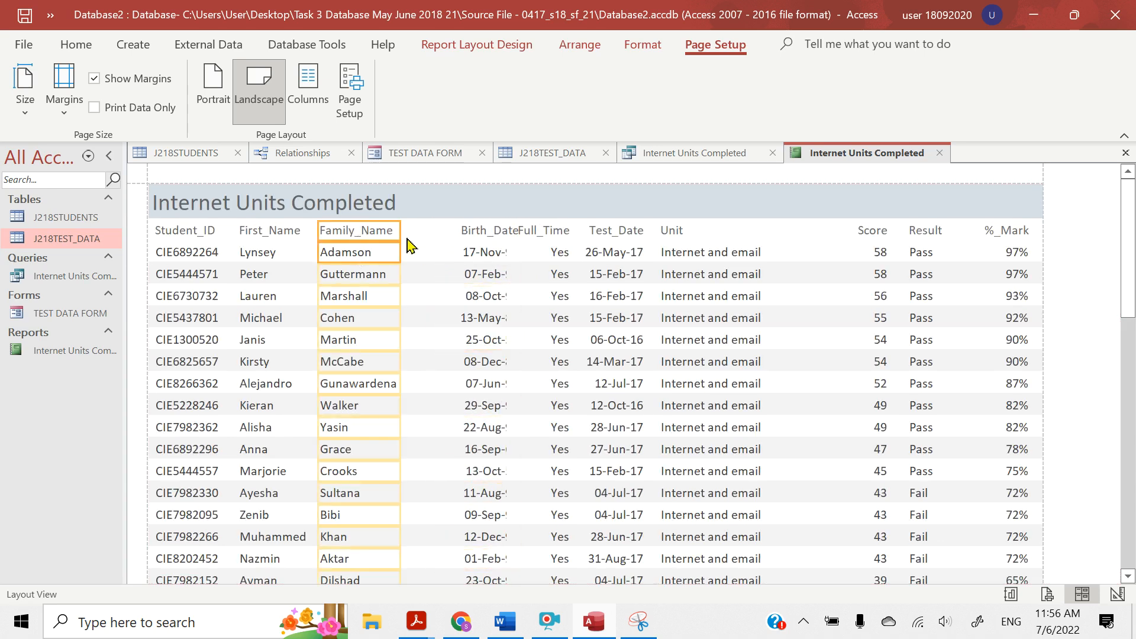
pyautogui.moveTo(400, 232); pyautogui.dragTo(436, 234)
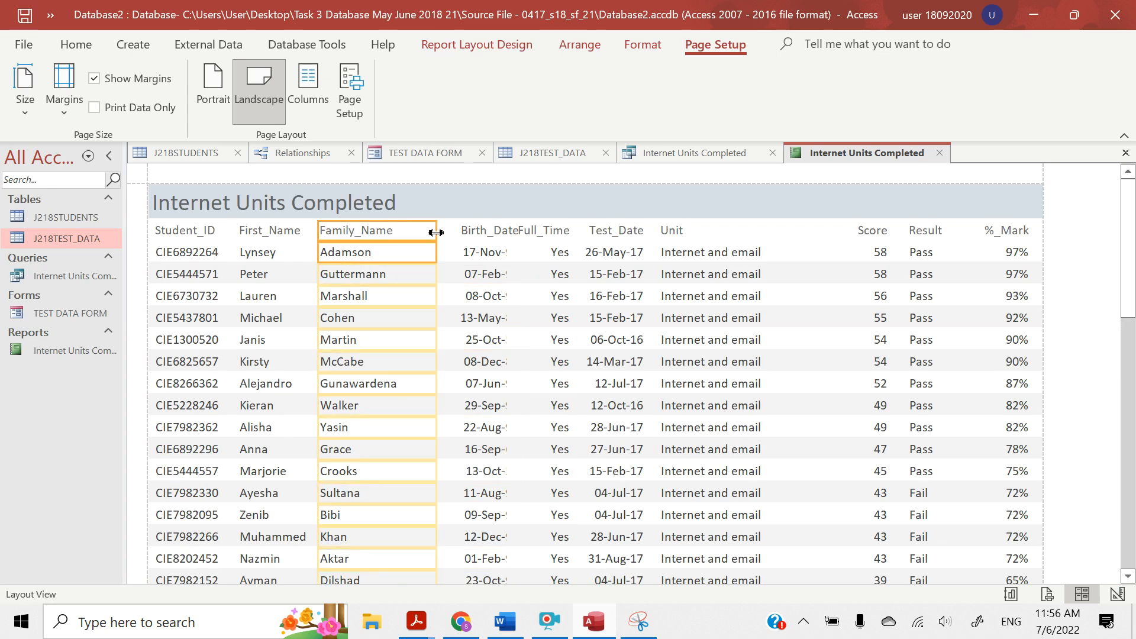
pyautogui.click(494, 234)
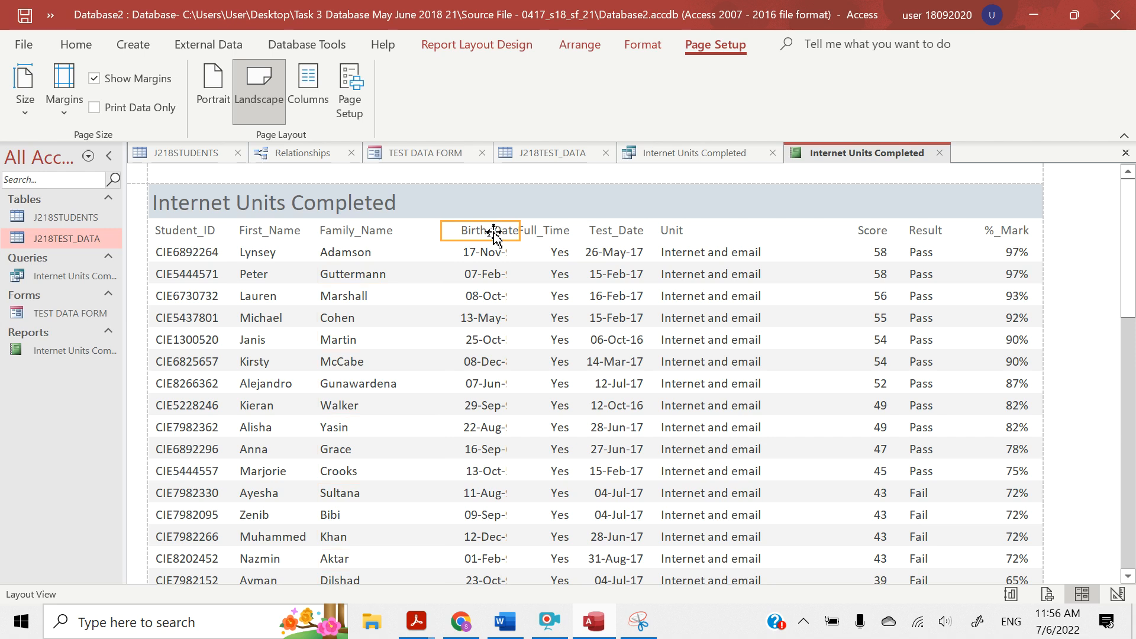
pyautogui.click(485, 251)
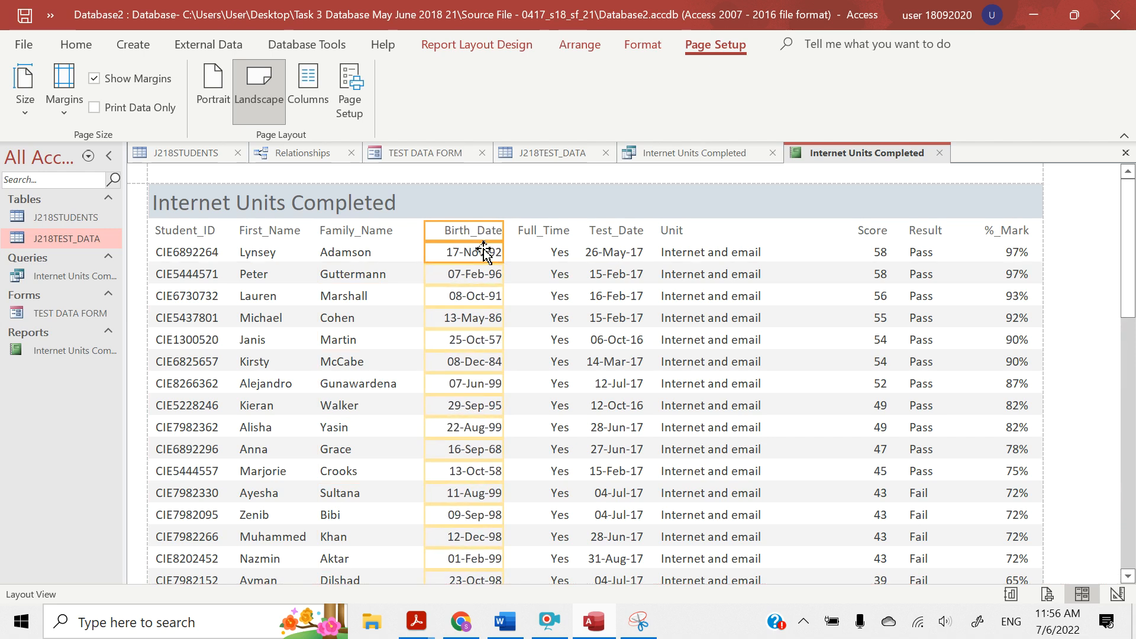
# Widen the First_Name heading and field slightly on the Student_ID side
pyautogui.click(375, 235)
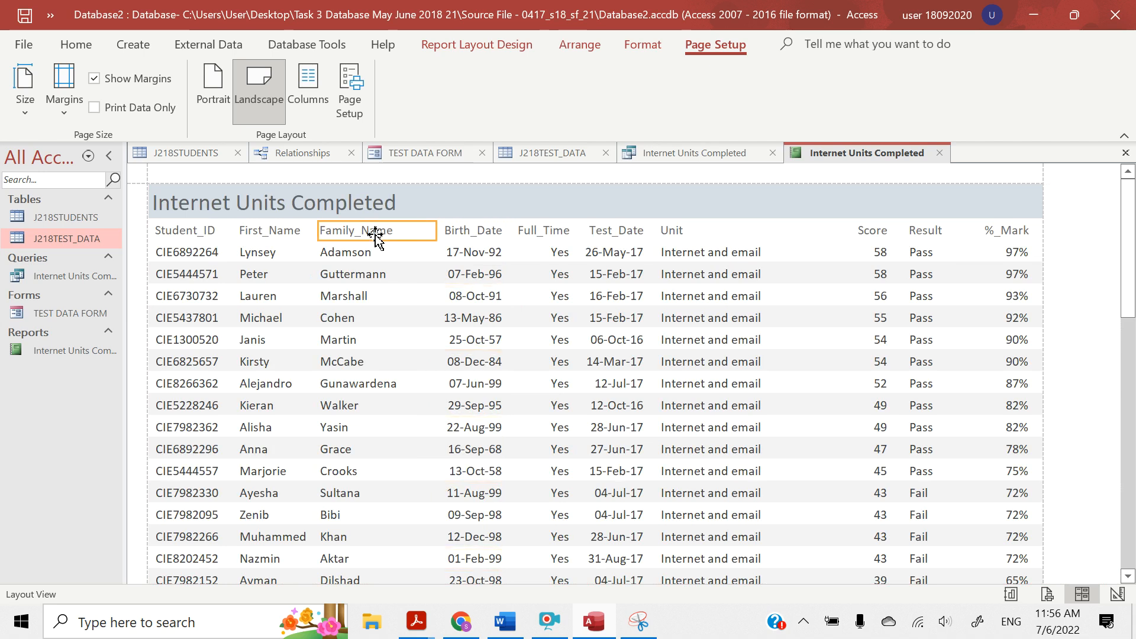
pyautogui.keyDown('shift'); pyautogui.click(359, 259); pyautogui.keyUp('shift')
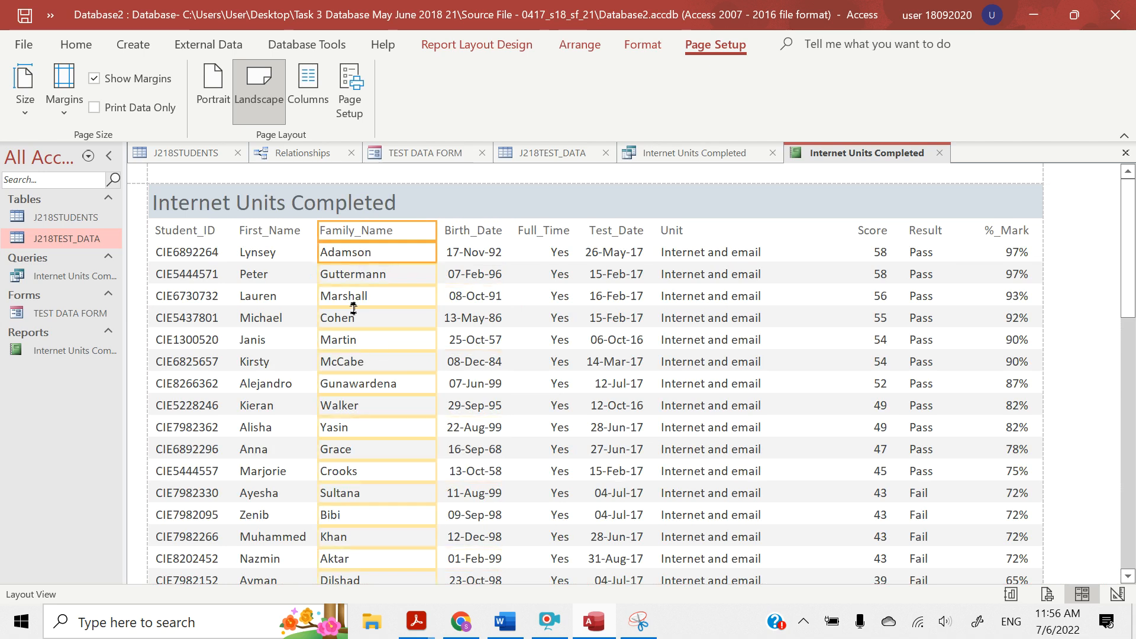
pyautogui.click(274, 234)
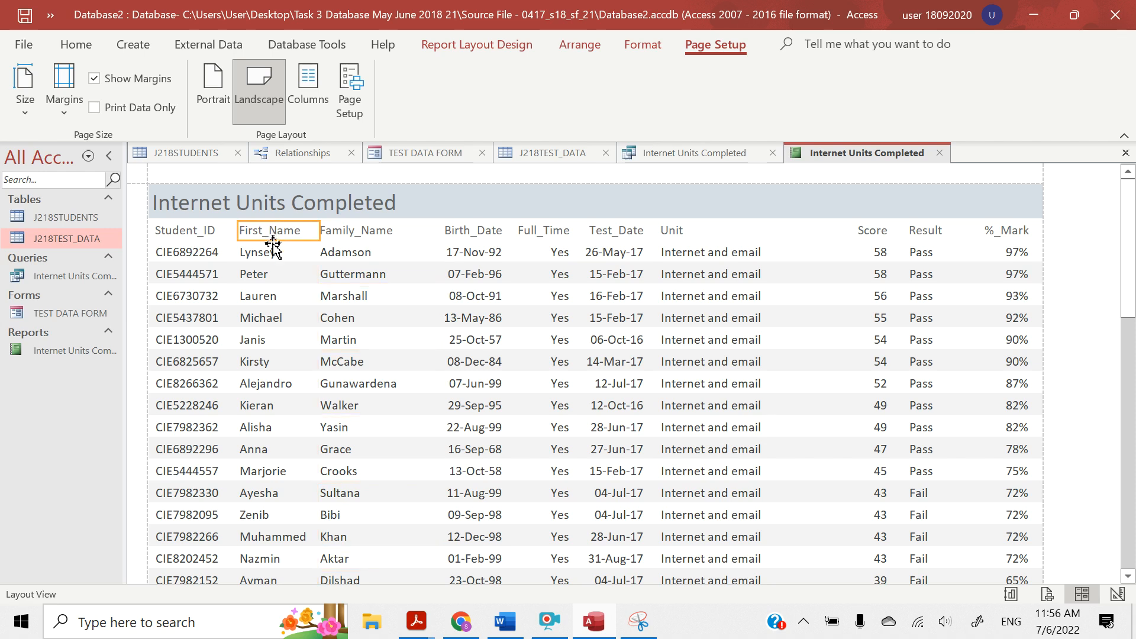
pyautogui.keyDown('shift'); pyautogui.click(265, 254); pyautogui.keyUp('shift')
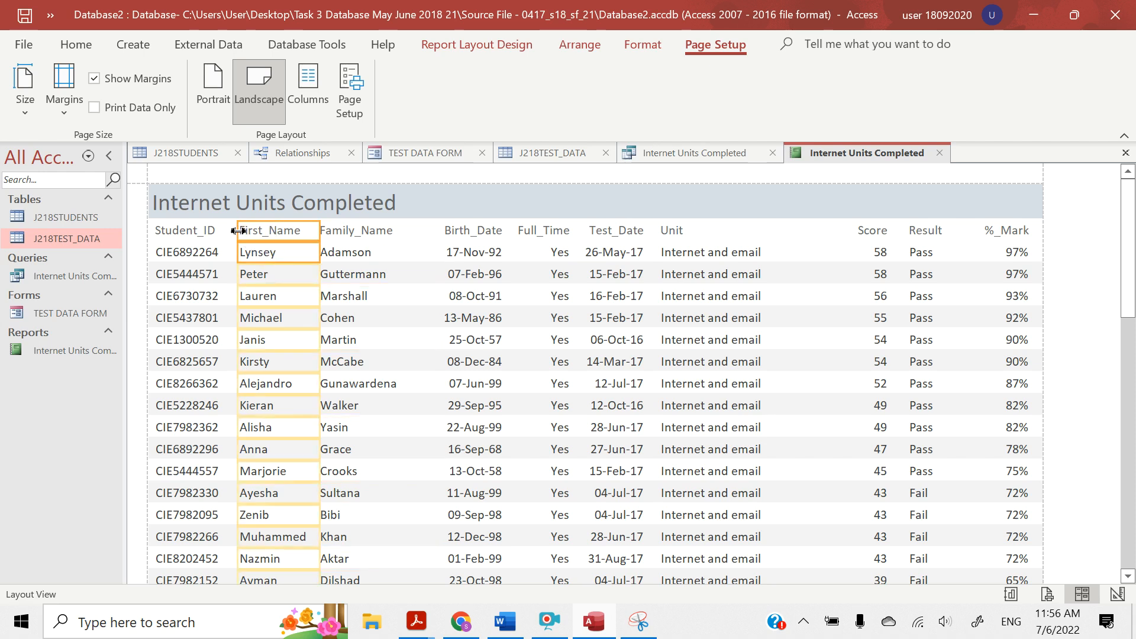
pyautogui.moveTo(237, 231); pyautogui.dragTo(232, 231)
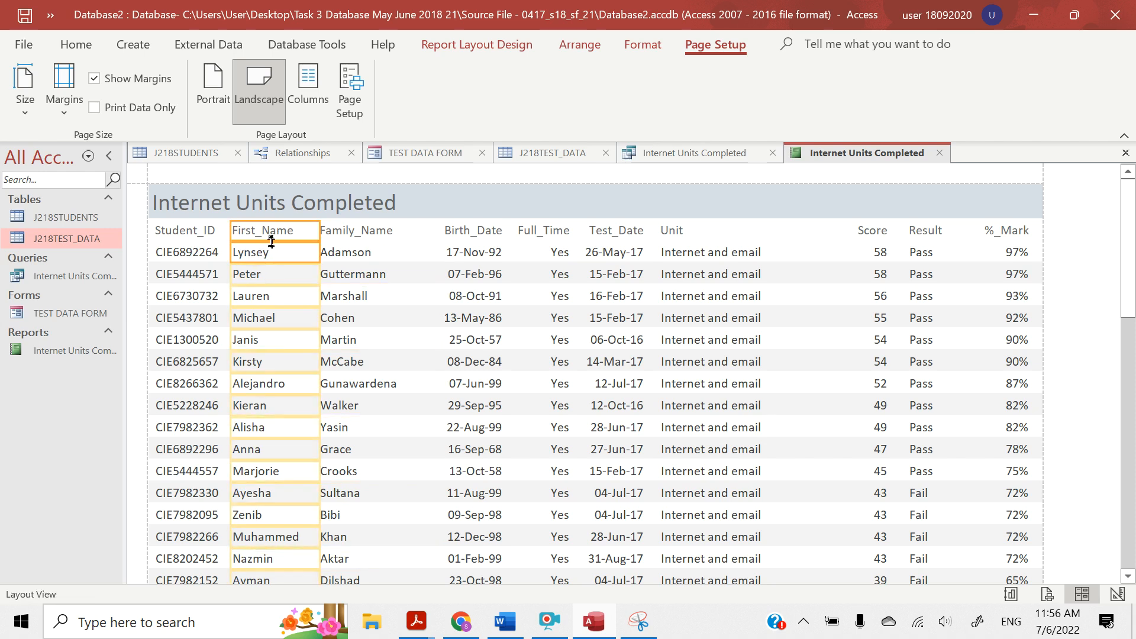
# Check down the whole report and across the column headings that all names, dates and labels are displayed in full
pyautogui.scroll(-10, 388, 441)
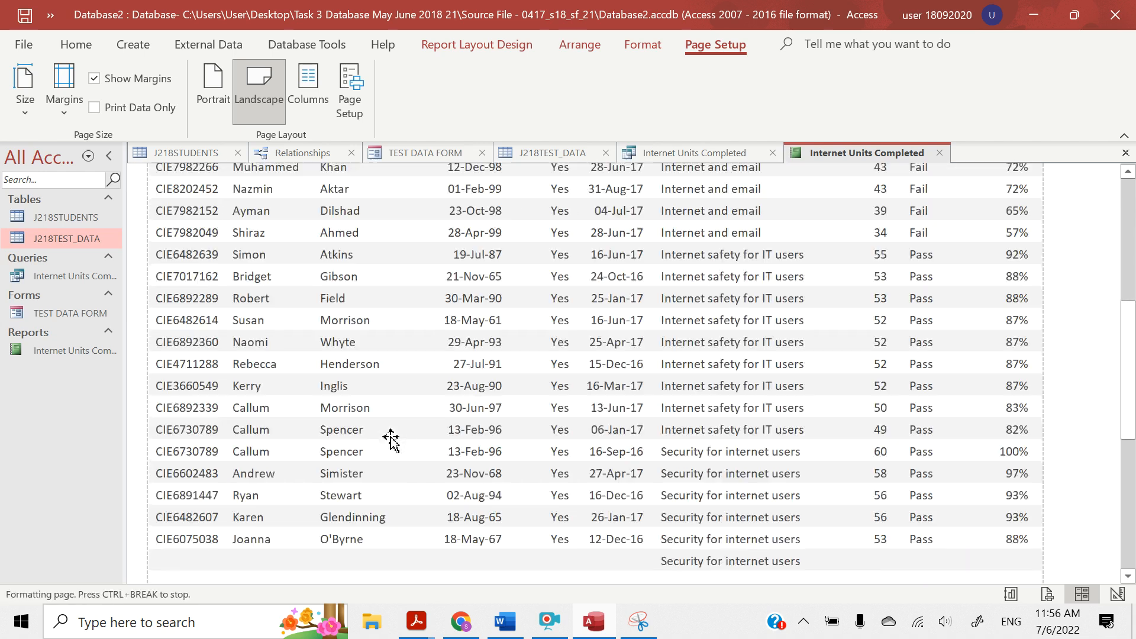
pyautogui.scroll(-3, 390, 438)
pyautogui.click(391, 437)
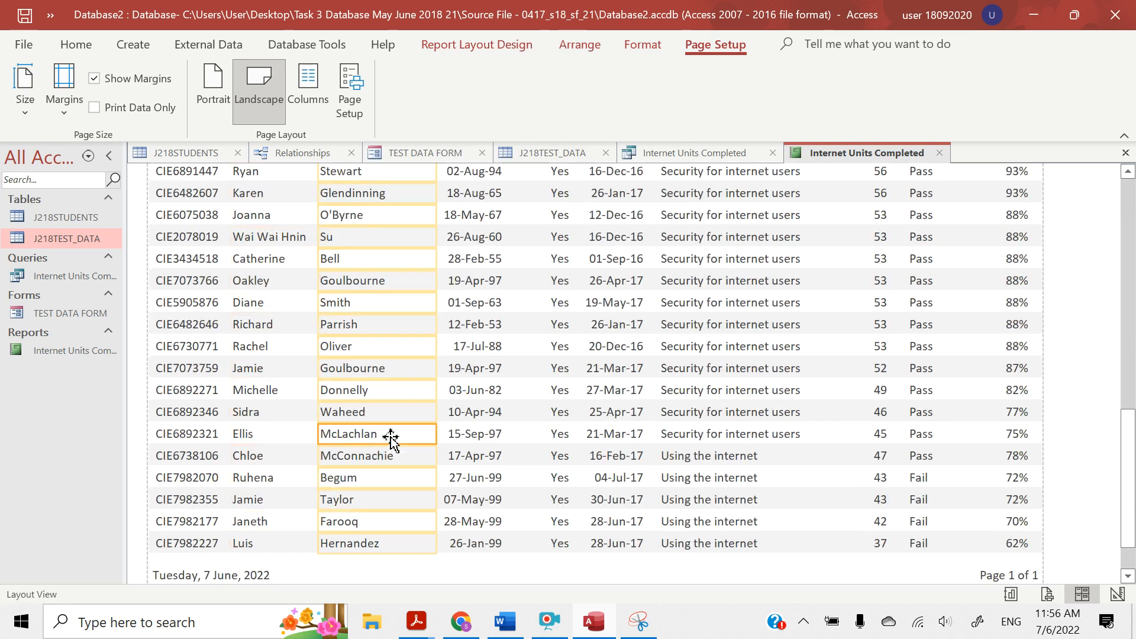
pyautogui.scroll(-3, 391, 438)
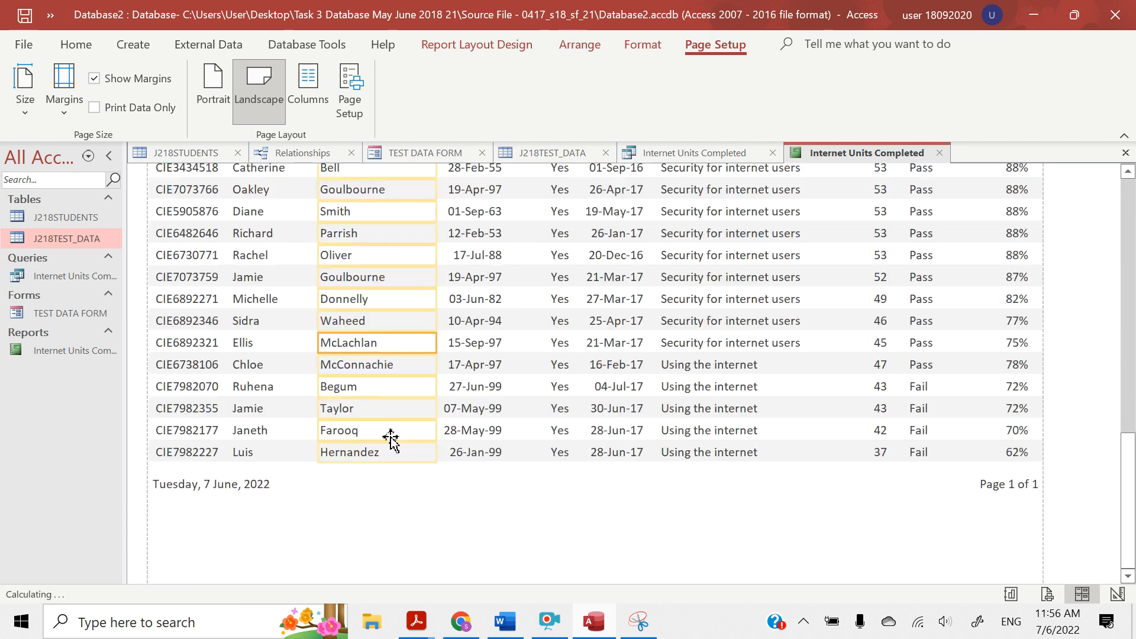
pyautogui.scroll(10, 390, 436)
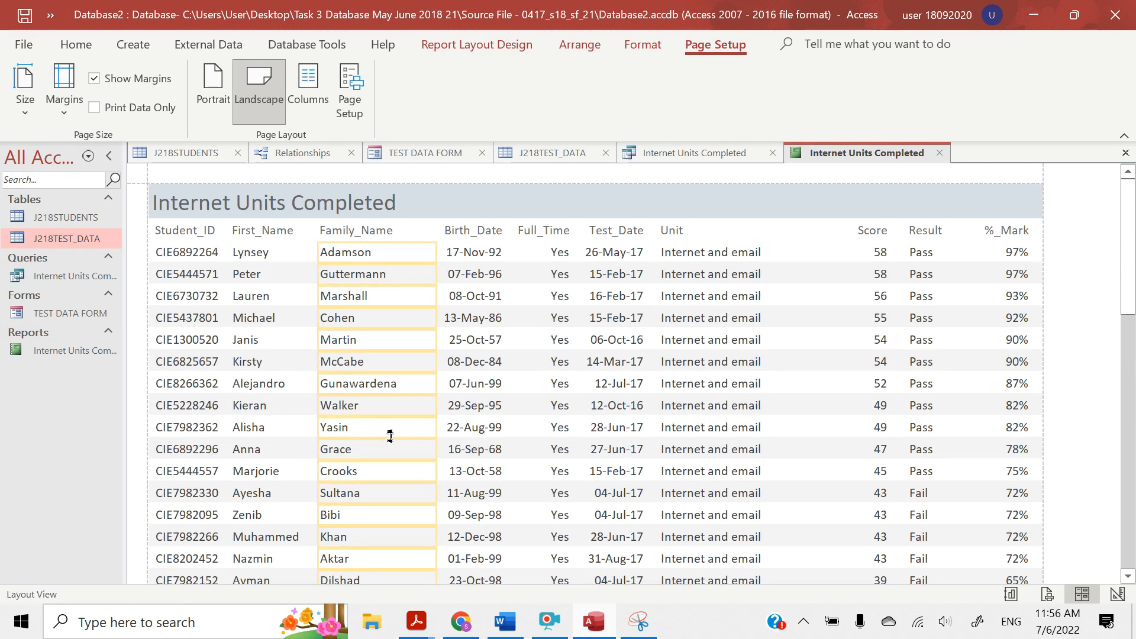
pyautogui.click(201, 232)
pyautogui.click(264, 231)
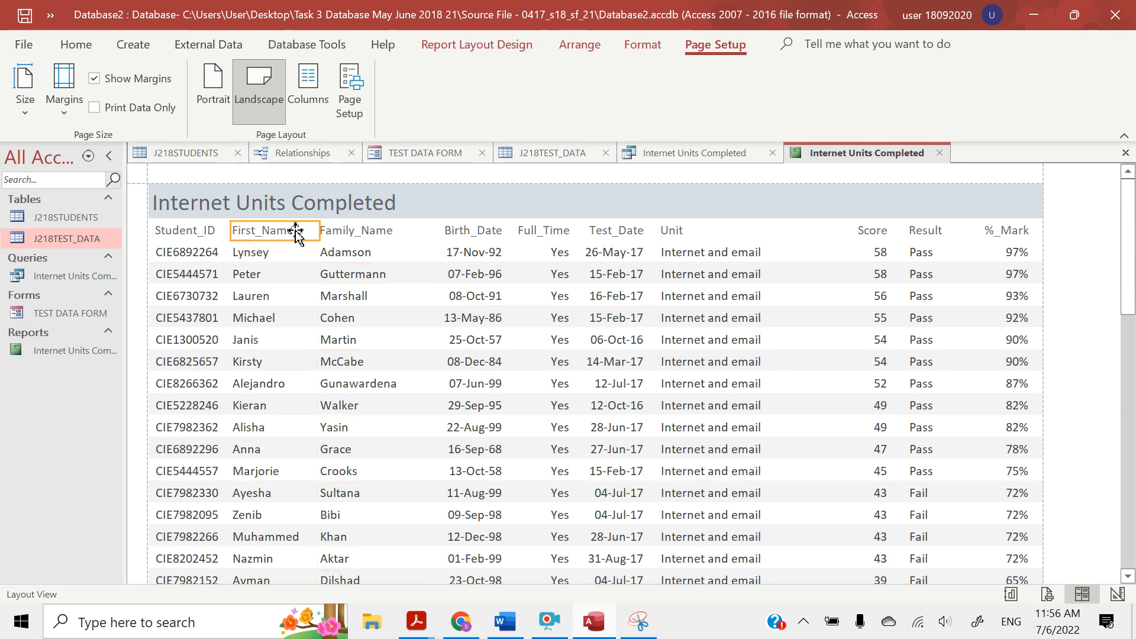
pyautogui.click(369, 231)
pyautogui.click(475, 244)
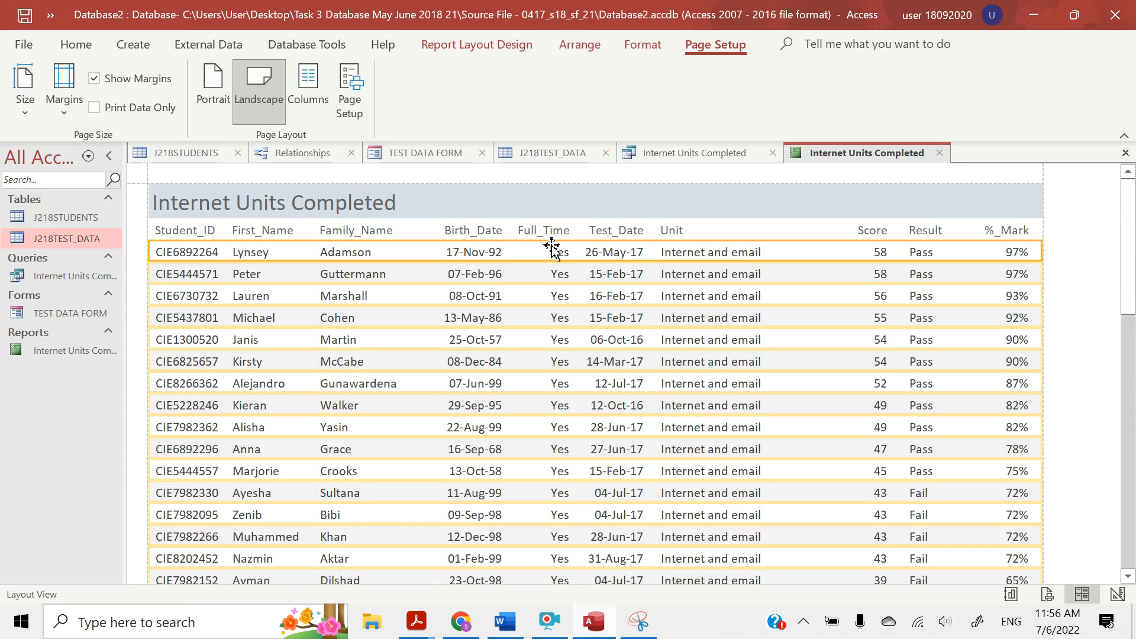
pyautogui.click(601, 231)
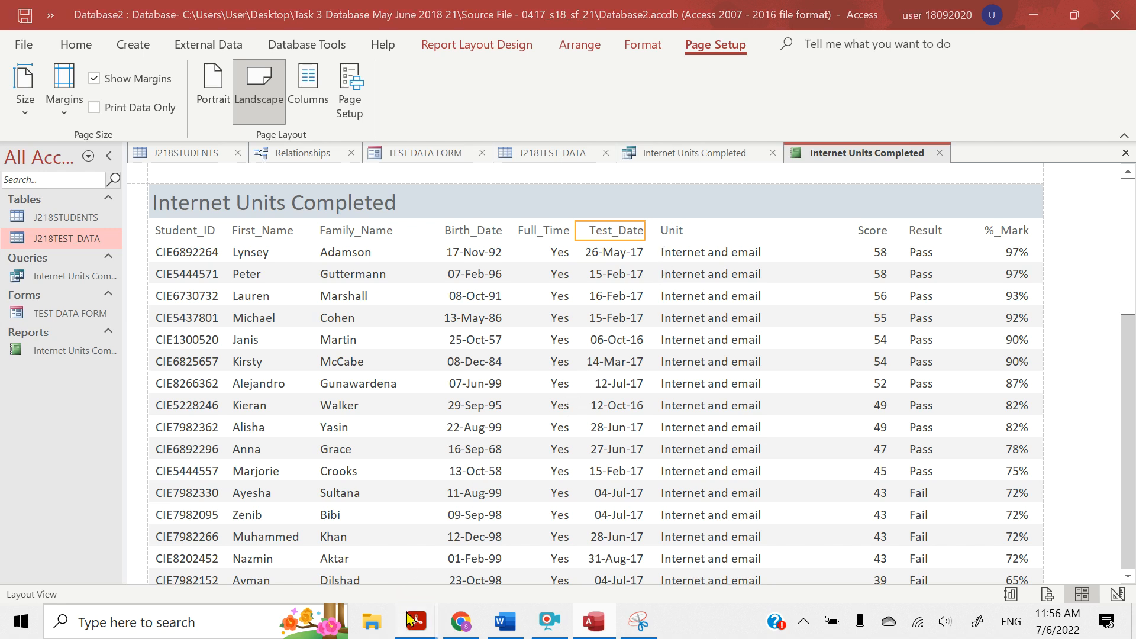
# Switch to the question paper in Acrobat Reader and highlight "this order with data and labels displayed in full" in the fields requirement
pyautogui.moveTo(414, 618)
pyautogui.click(367, 564)
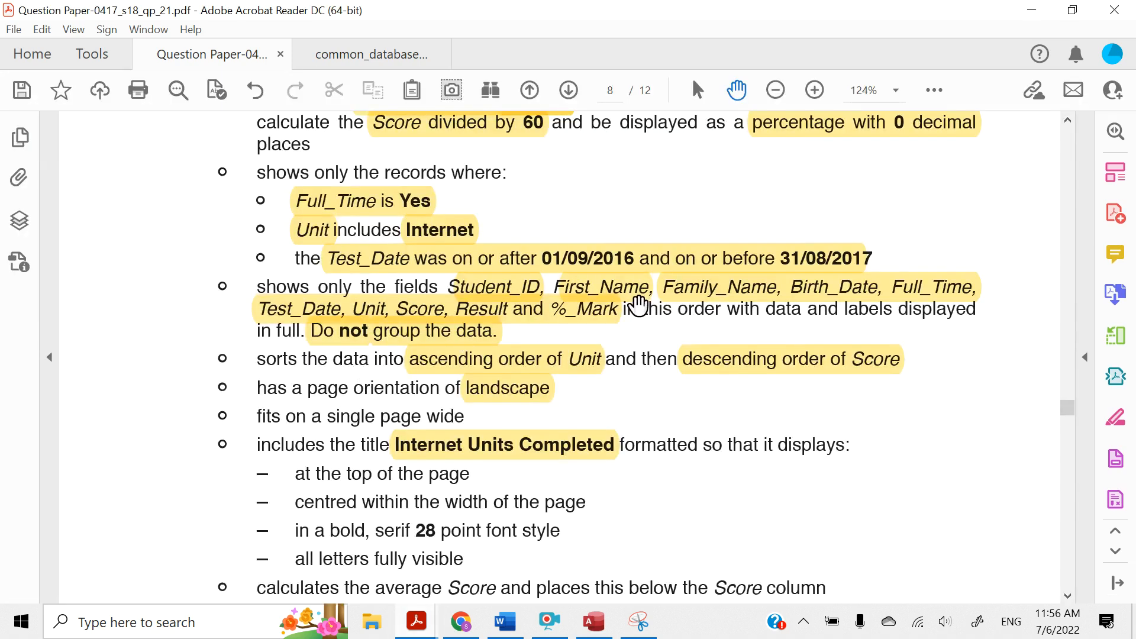
pyautogui.click(637, 301)
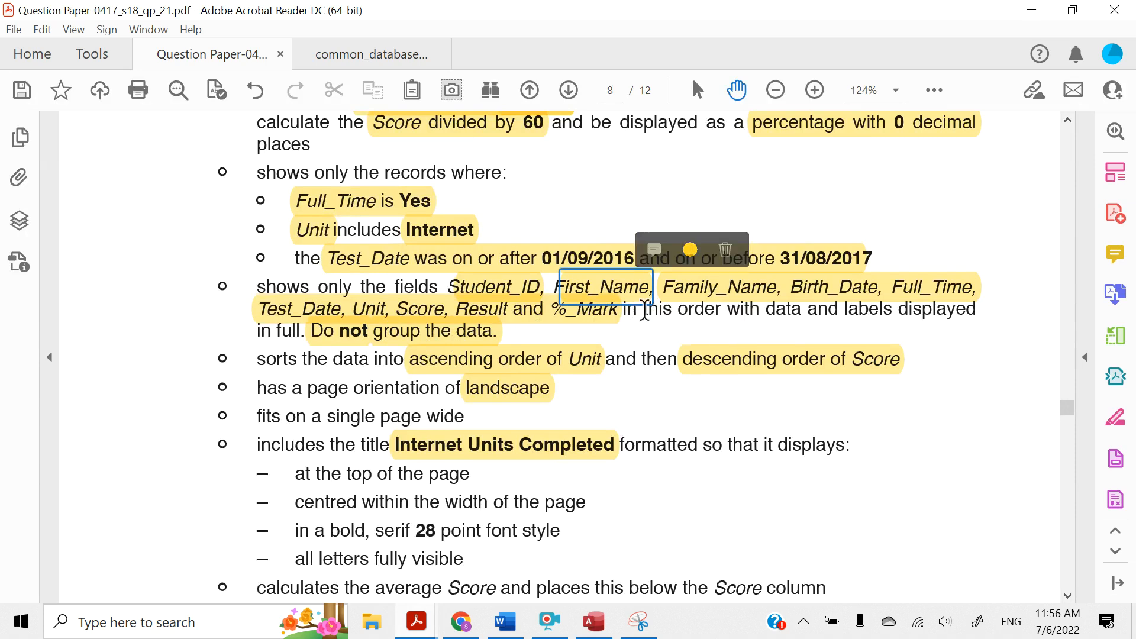
pyautogui.moveTo(644, 308)
pyautogui.mouseDown()
pyautogui.moveTo(846, 313)
pyautogui.moveTo(380, 309)
pyautogui.moveTo(298, 329)
pyautogui.mouseUp()
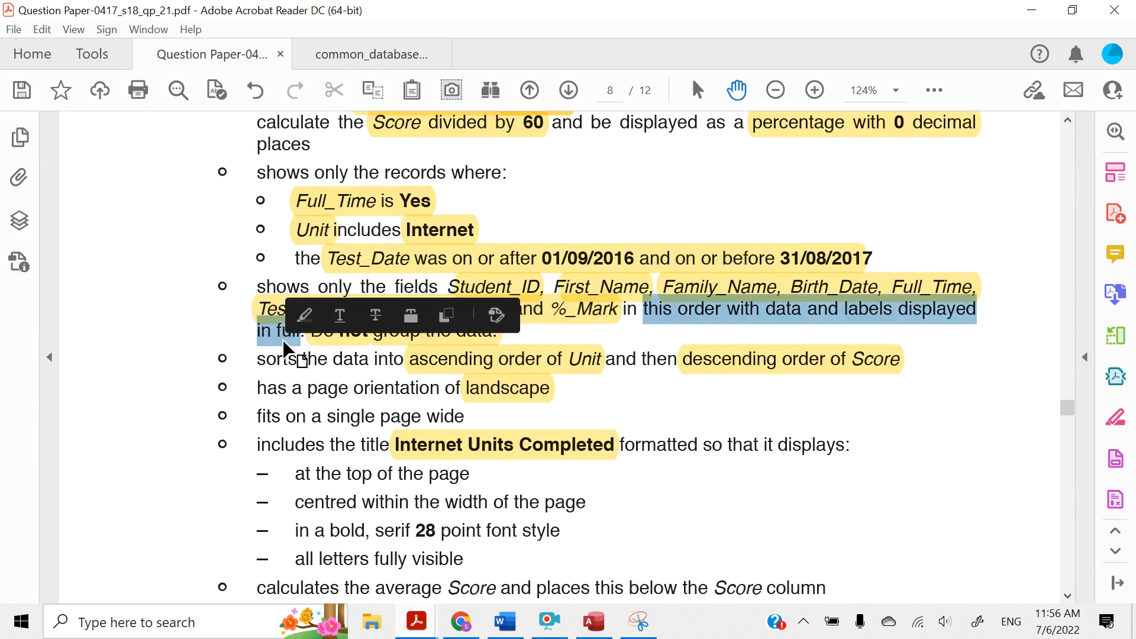
pyautogui.click(305, 318)
pyautogui.scroll(-3, 356, 407)
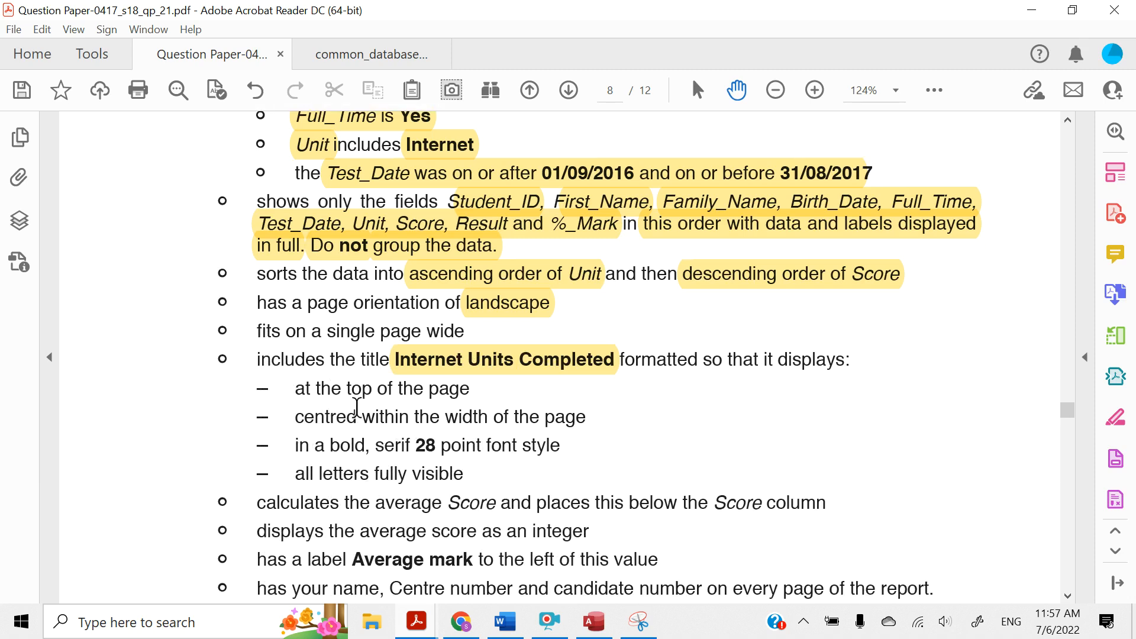
# Highlight "single page wide" in the report's page-fit requirement
pyautogui.moveTo(332, 330); pyautogui.dragTo(446, 332)
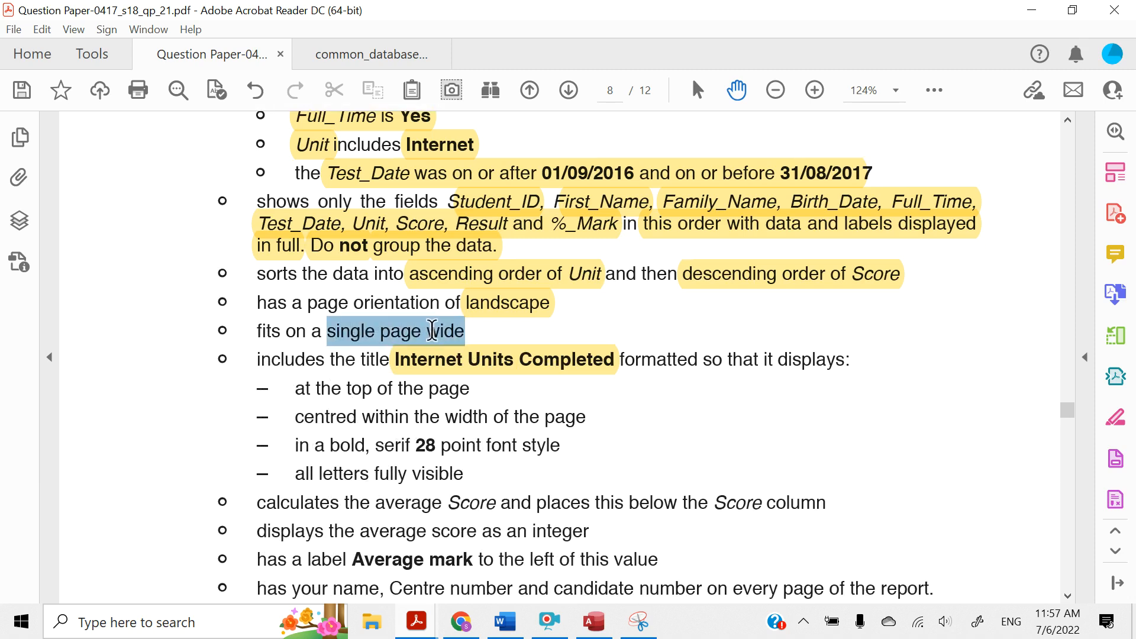
pyautogui.click(448, 299)
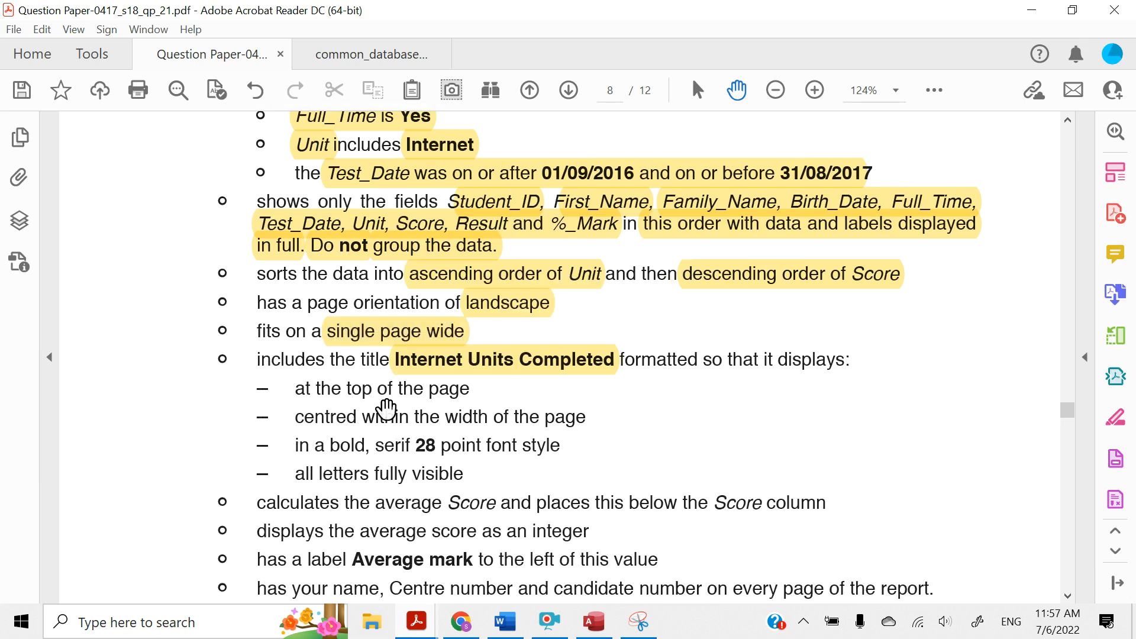
pyautogui.scroll(-1, 404, 389)
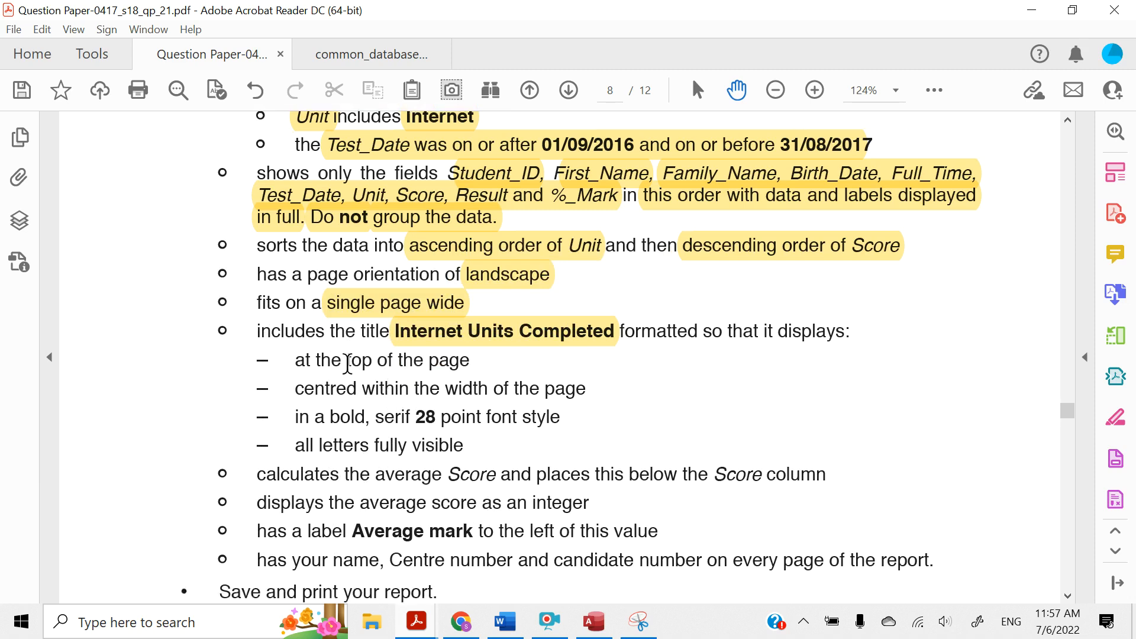
# Highlight the title requirements "top of the page", "centred within the width of the page", "bold, serif 28" and "letters fully visible"
pyautogui.moveTo(347, 362); pyautogui.dragTo(470, 363)
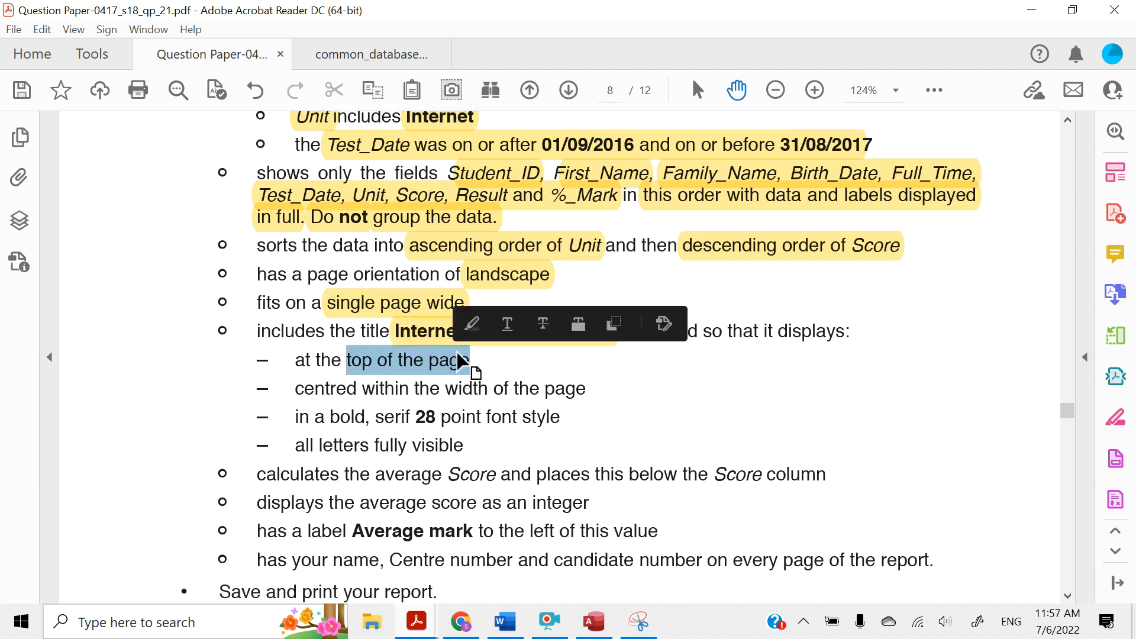
pyautogui.click(472, 324)
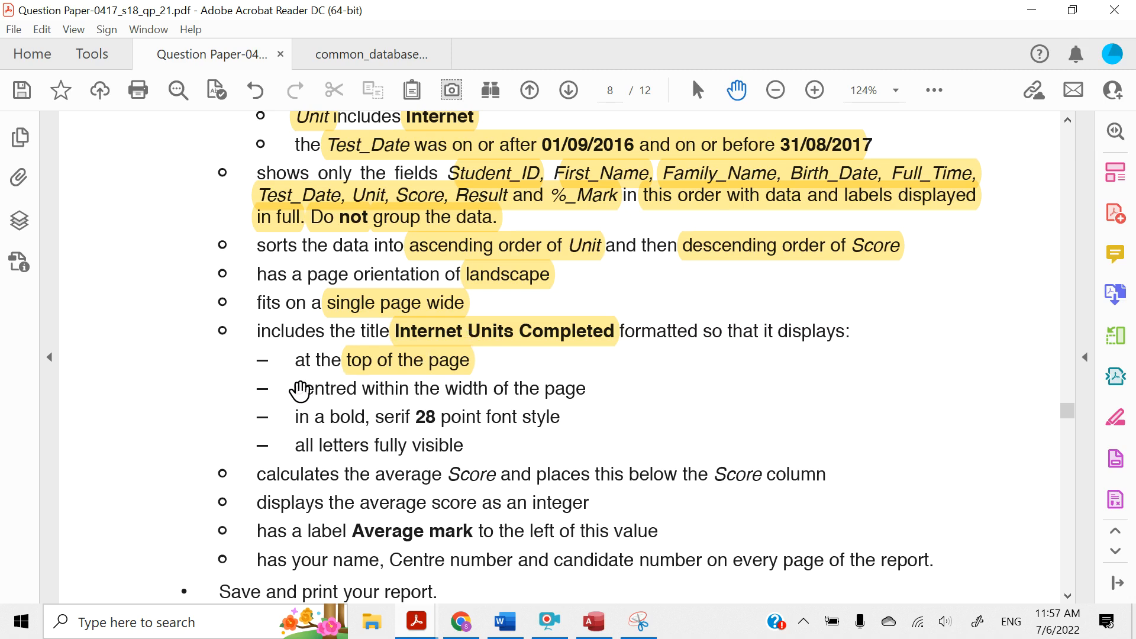
pyautogui.moveTo(298, 391); pyautogui.dragTo(586, 388)
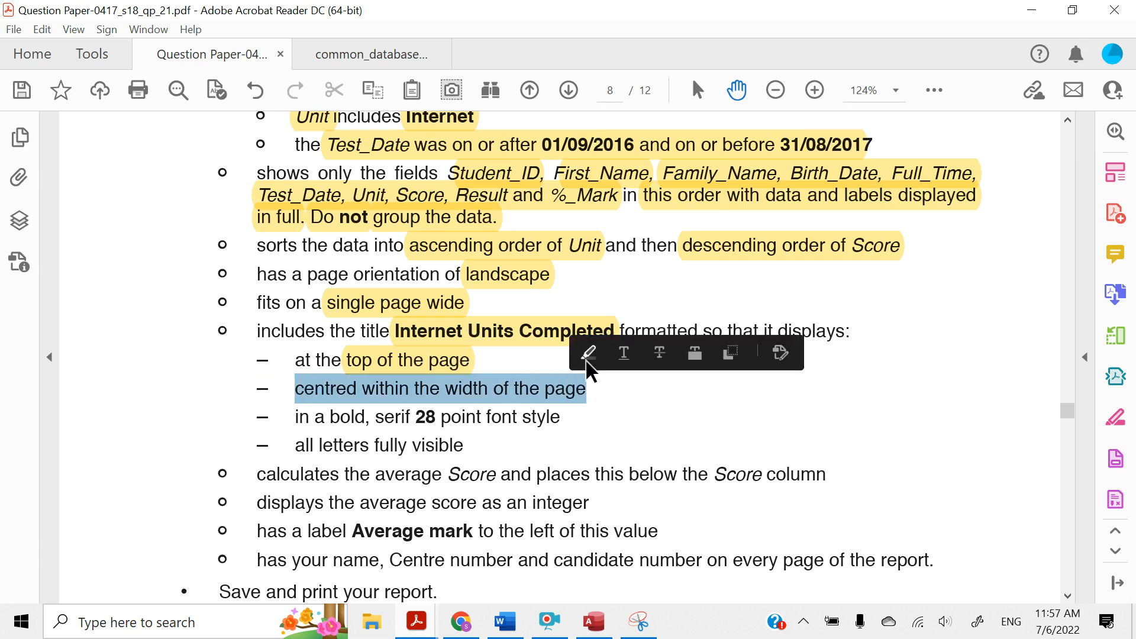
pyautogui.click(589, 354)
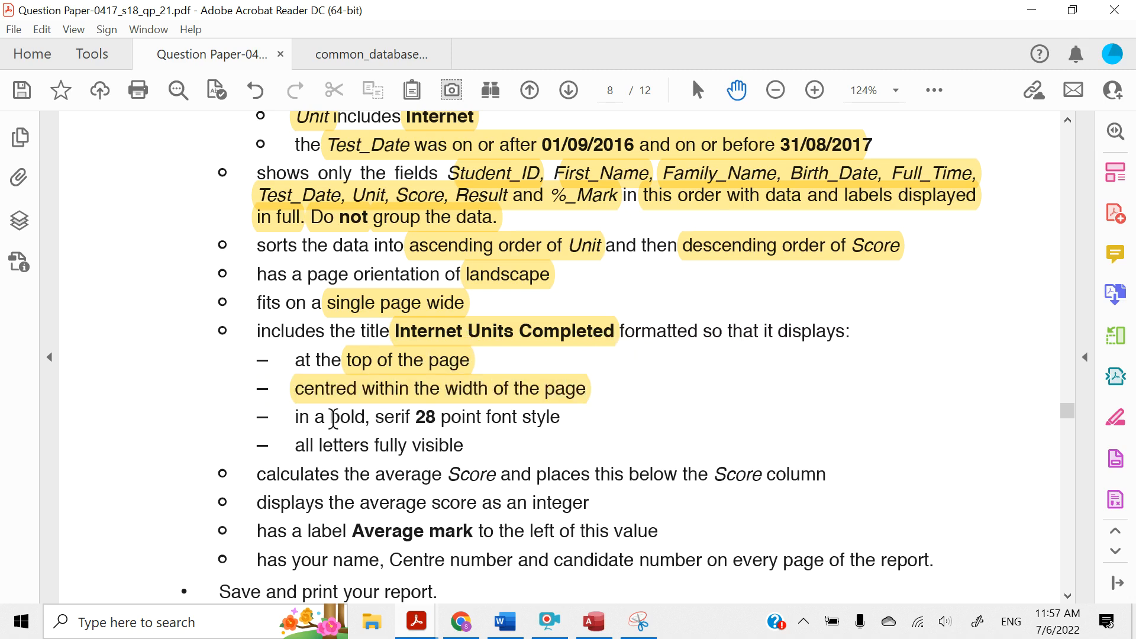
pyautogui.moveTo(333, 419); pyautogui.dragTo(425, 417)
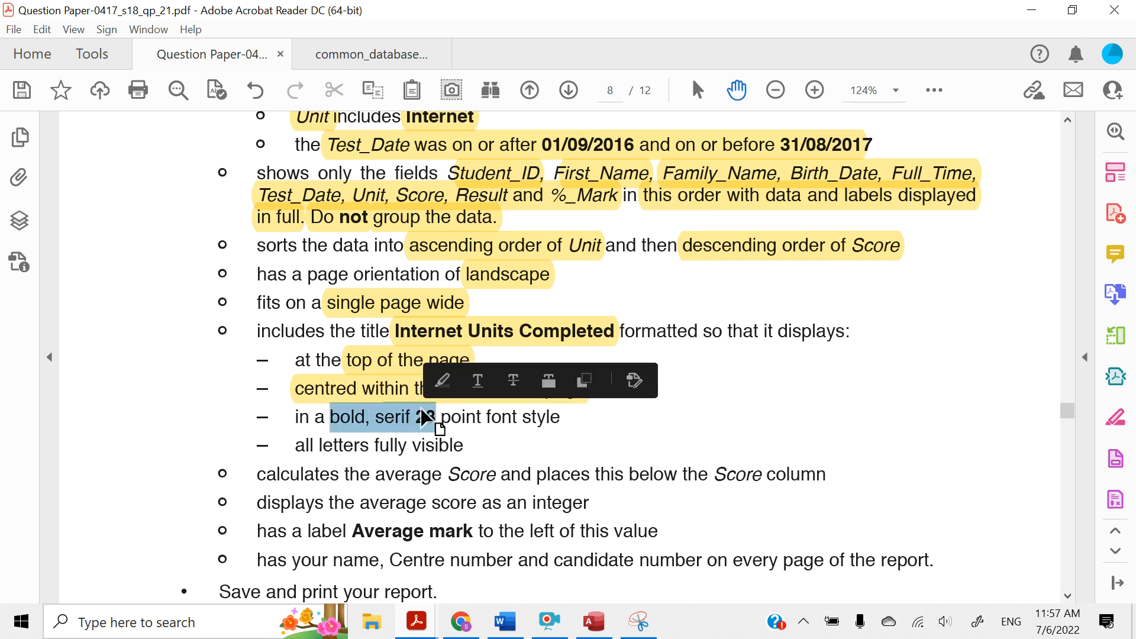
pyautogui.click(441, 381)
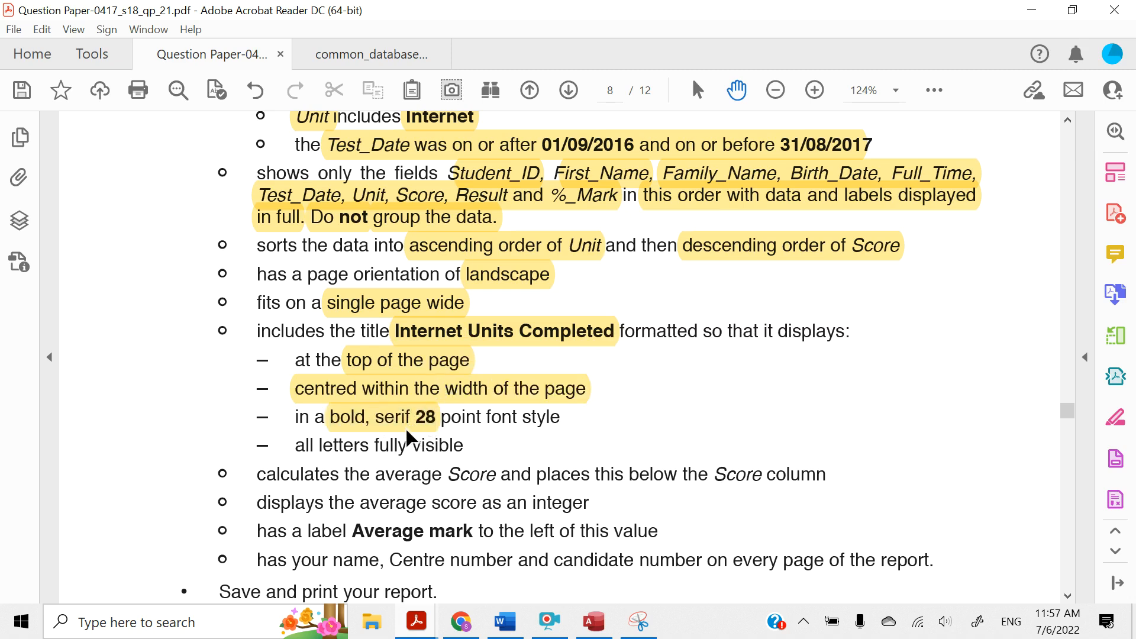
pyautogui.moveTo(320, 445); pyautogui.dragTo(464, 448)
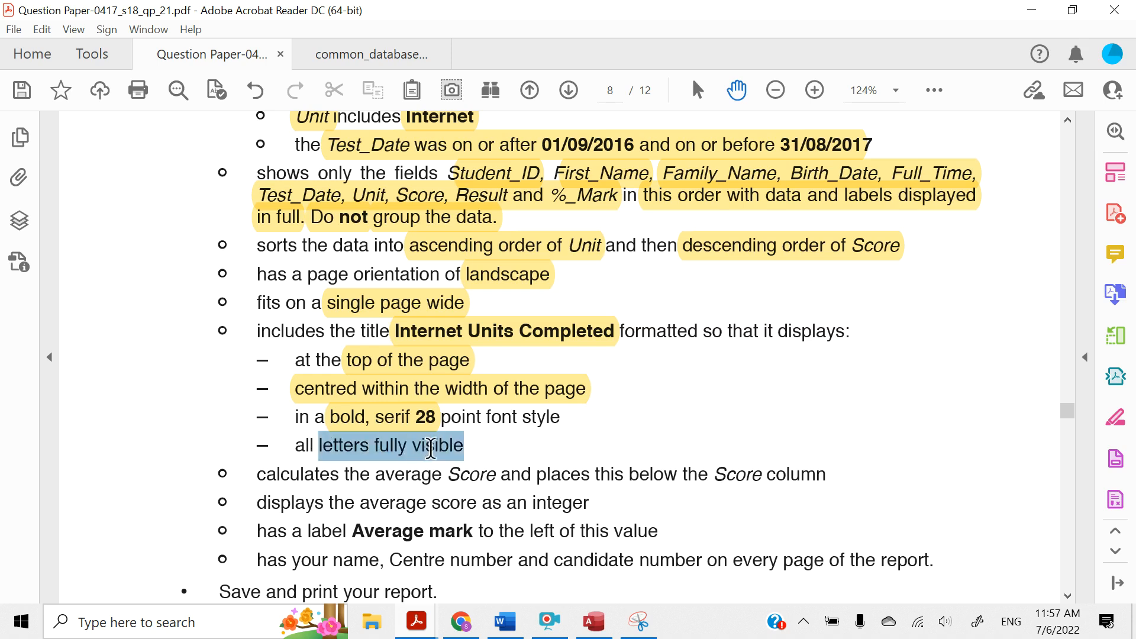
pyautogui.click(454, 410)
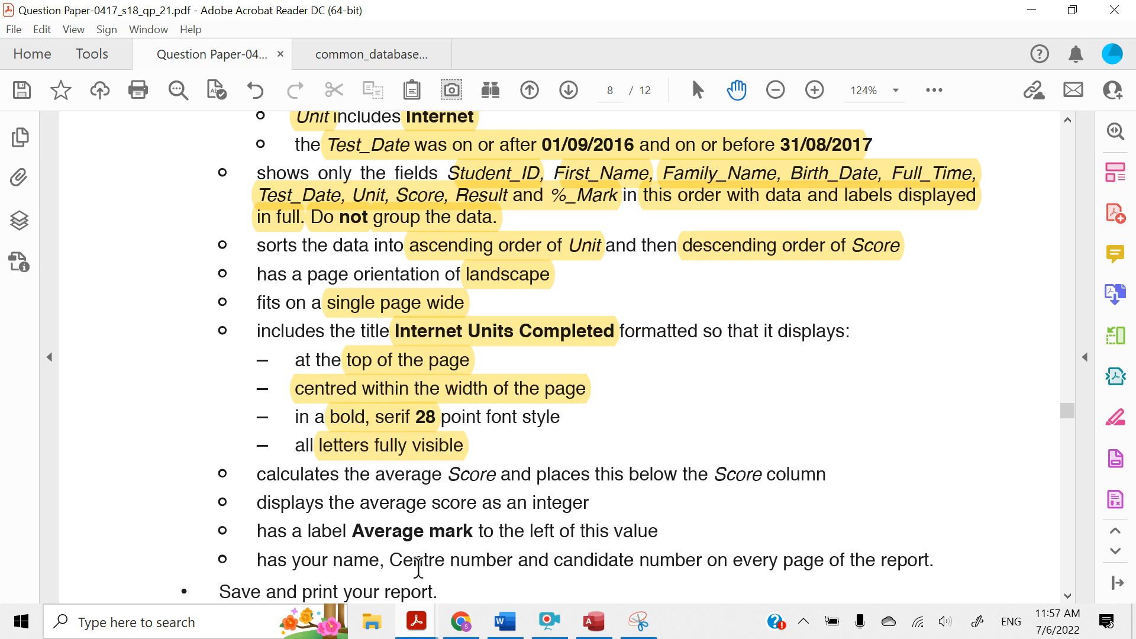
# Switch to Access and open the Internet Units Completed report in Design View
pyautogui.click(597, 622)
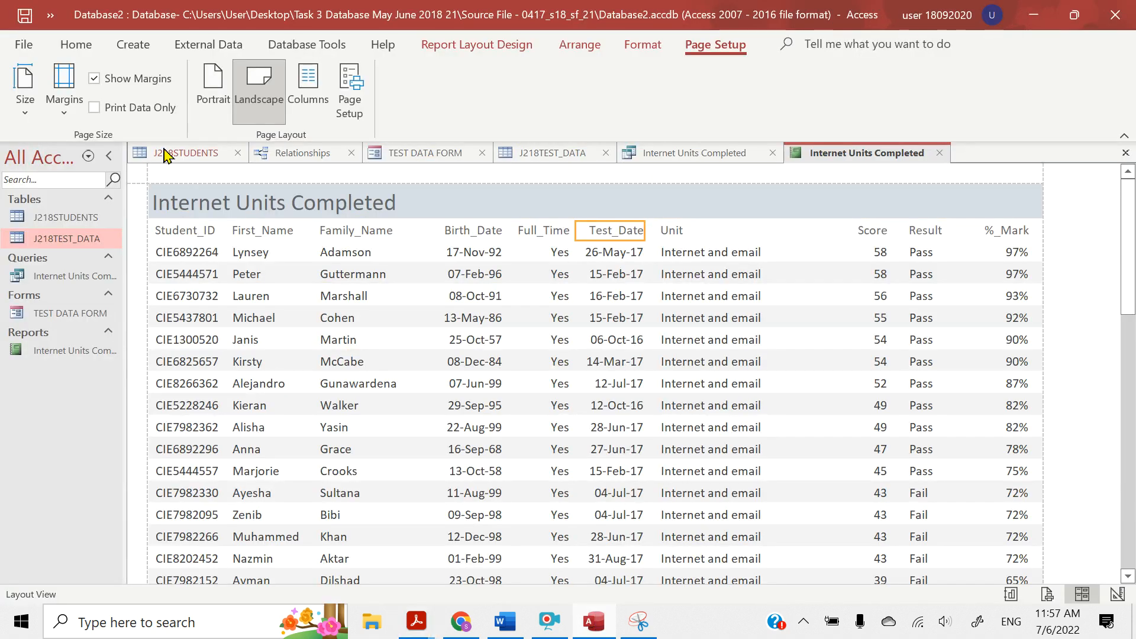
pyautogui.click(80, 47)
pyautogui.click(27, 108)
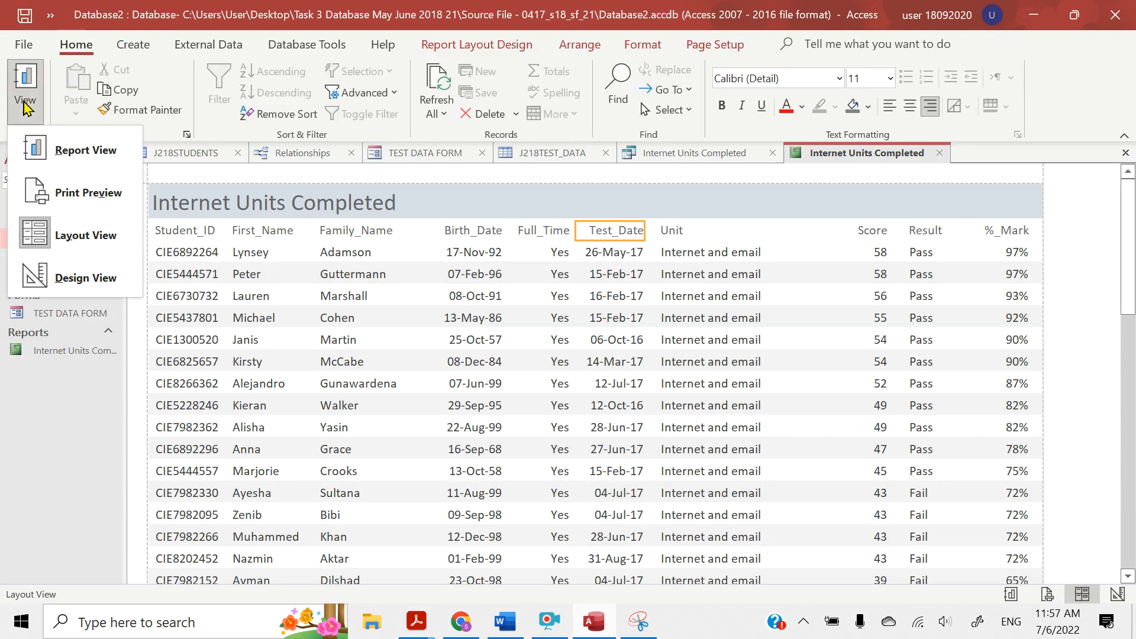
pyautogui.click(60, 279)
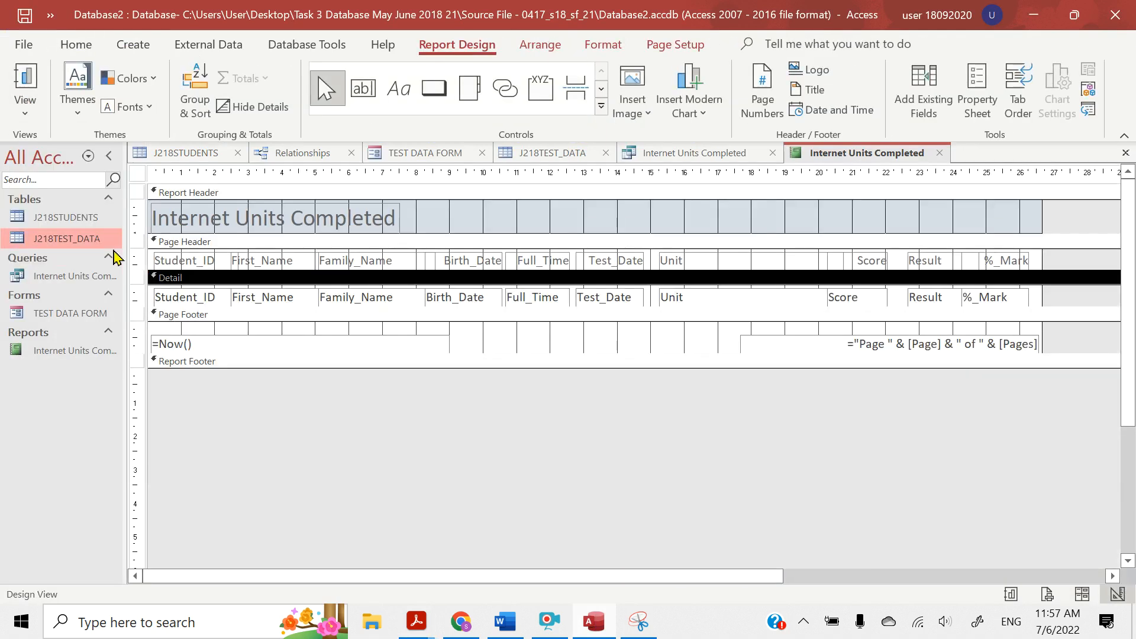
# Format the report header title in bold Times New Roman at 28 points
pyautogui.click(193, 216)
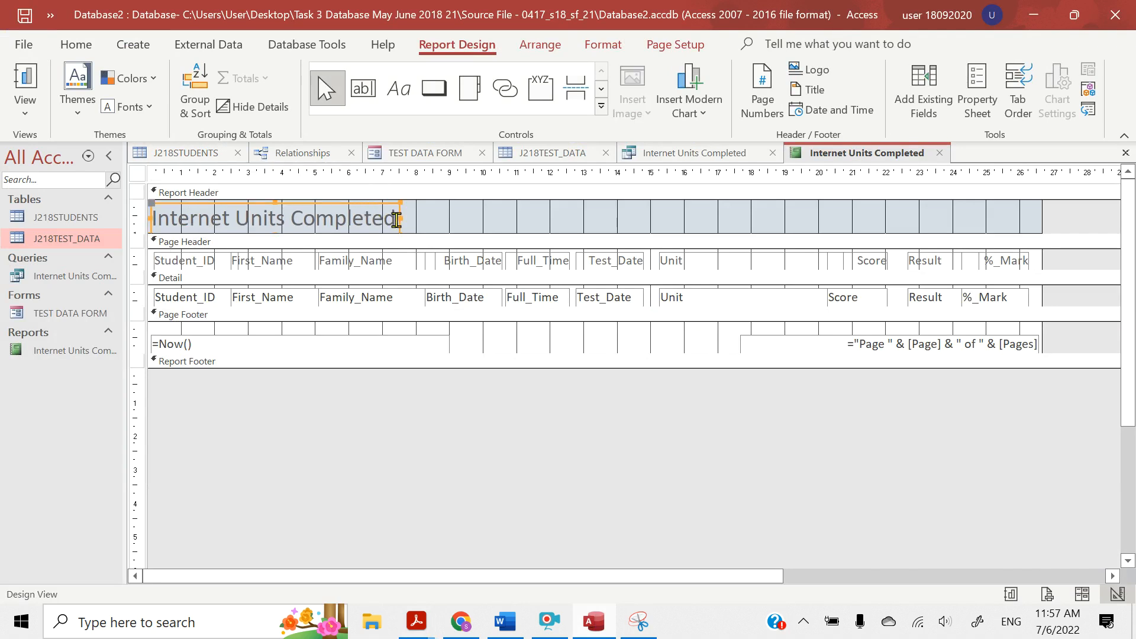
pyautogui.moveTo(396, 219); pyautogui.dragTo(149, 214)
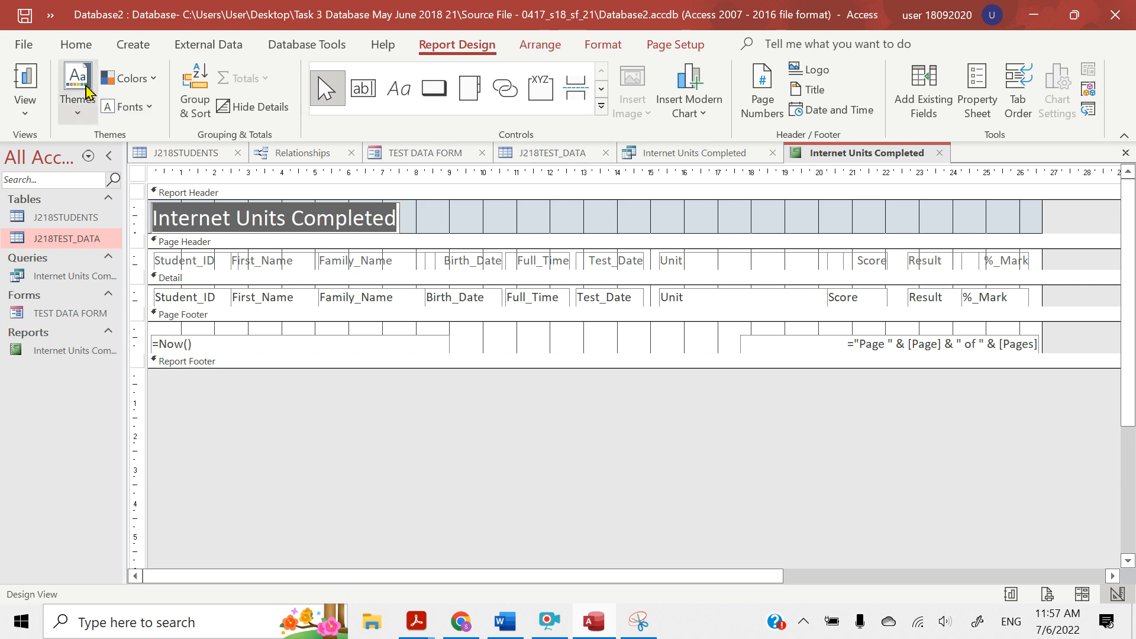
pyautogui.click(82, 51)
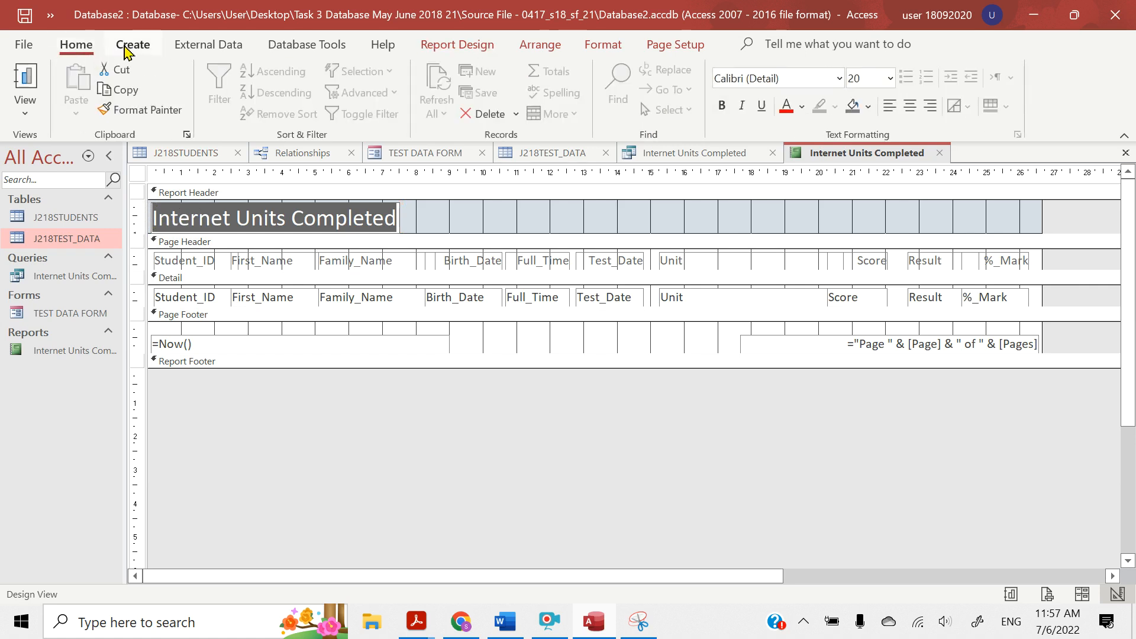
pyautogui.click(605, 48)
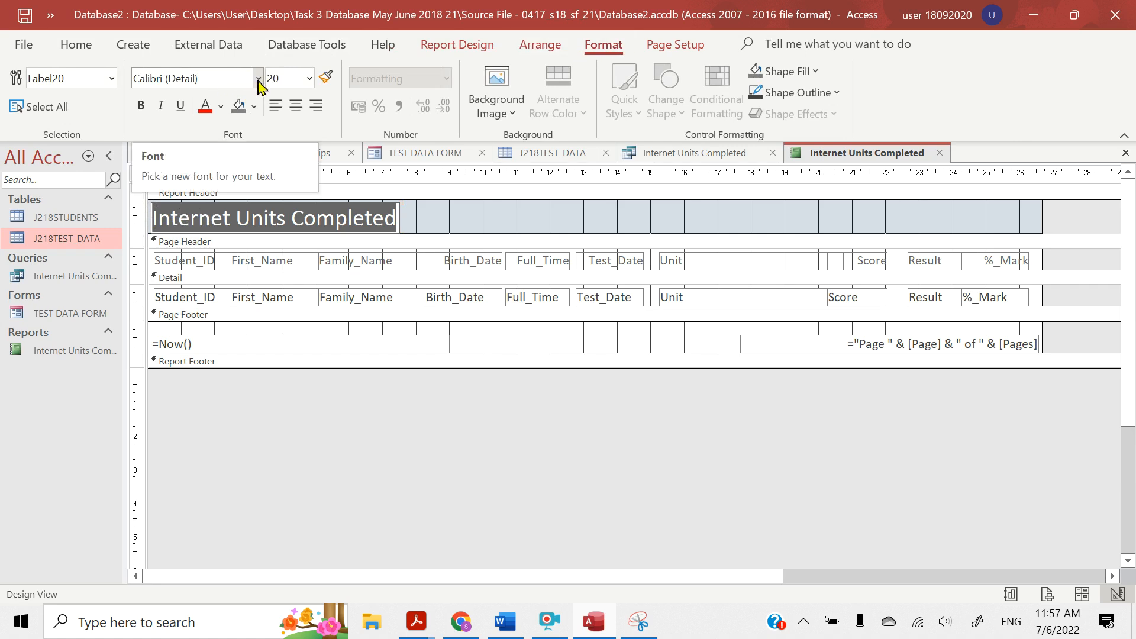
pyautogui.click(225, 79)
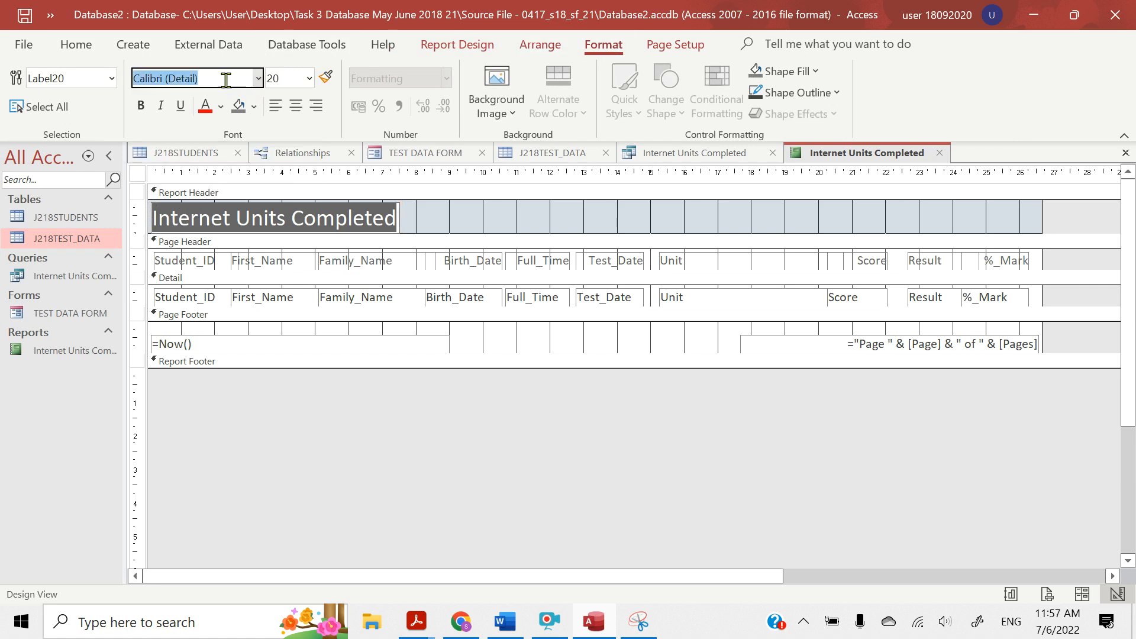
pyautogui.write('Times New Roman')
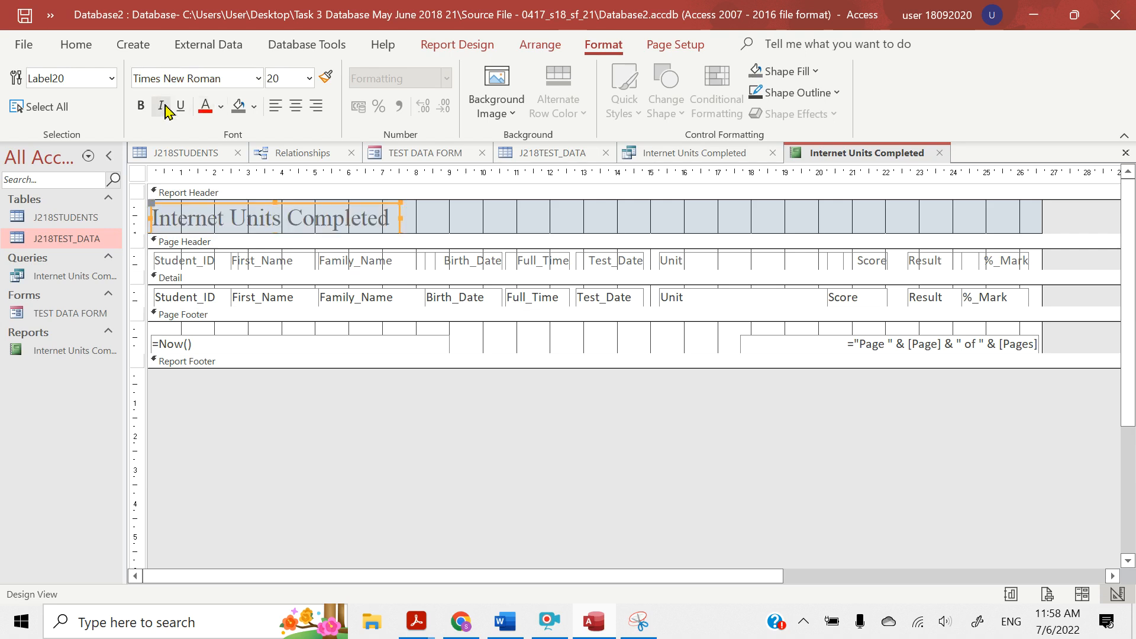
pyautogui.click(141, 106)
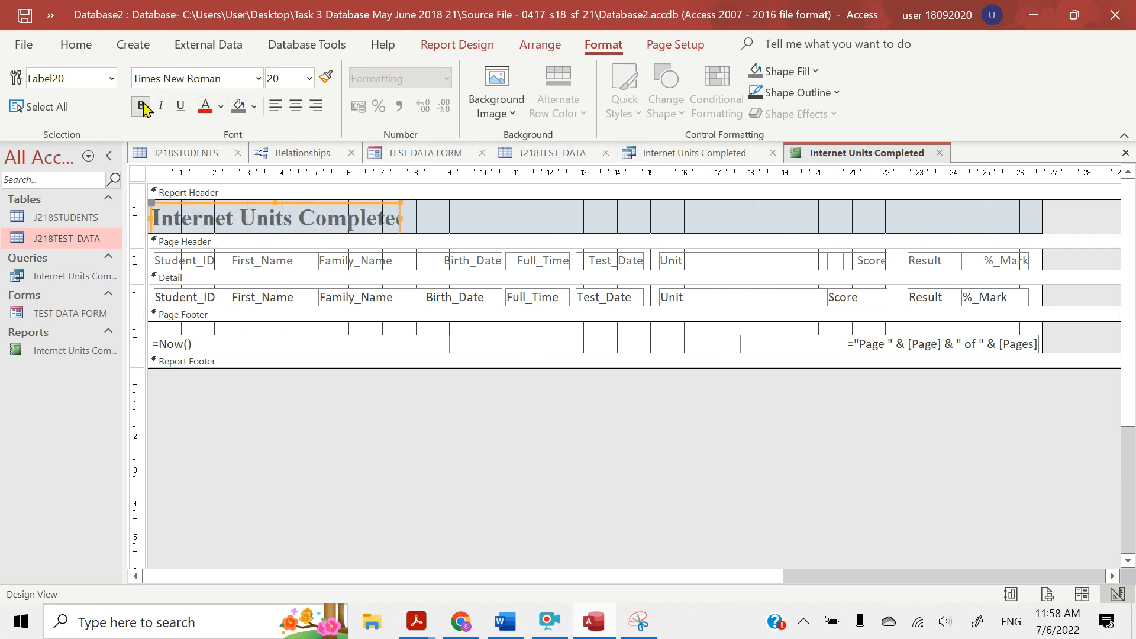
pyautogui.click(283, 79)
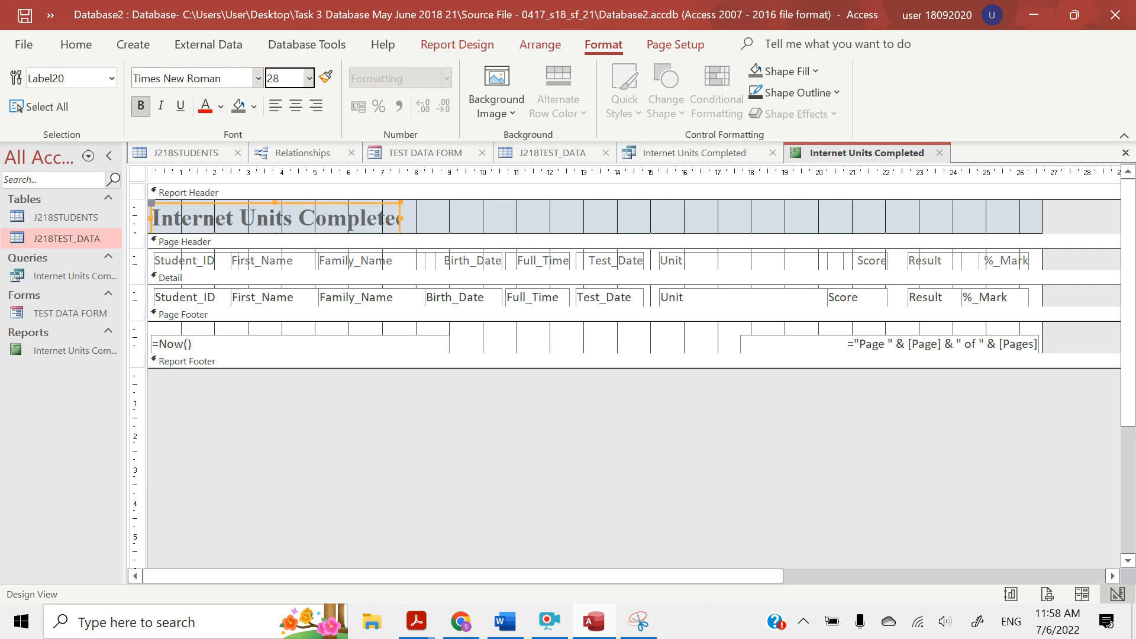
pyautogui.press('Return')
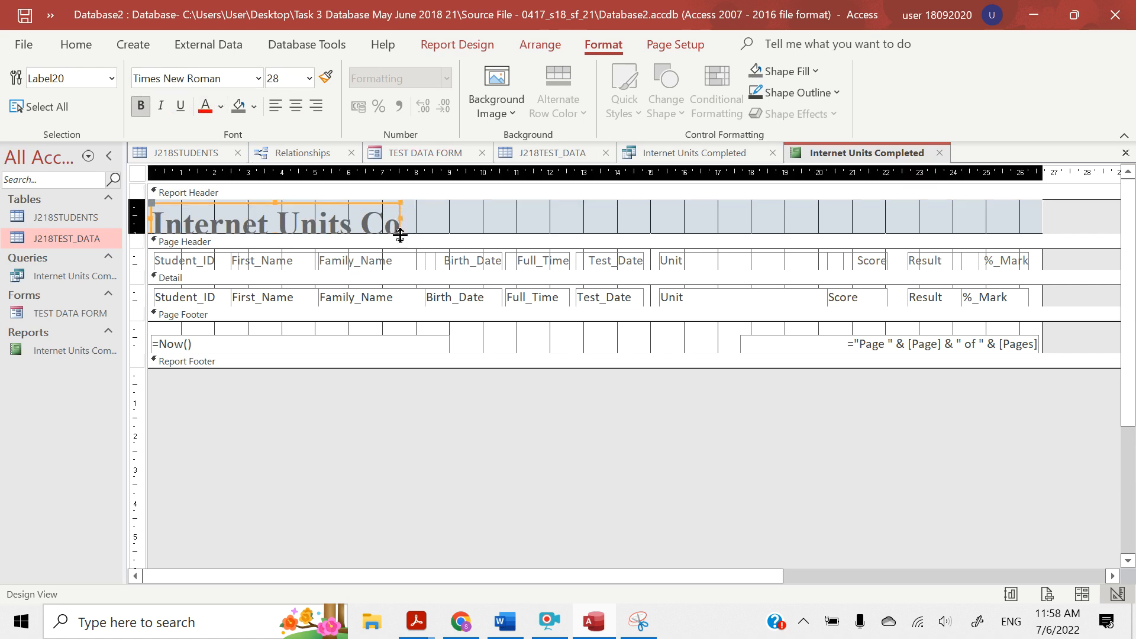
# Resize the title label to fit its full text and move it to the centre of a taller report header
pyautogui.moveTo(400, 235); pyautogui.dragTo(537, 247)
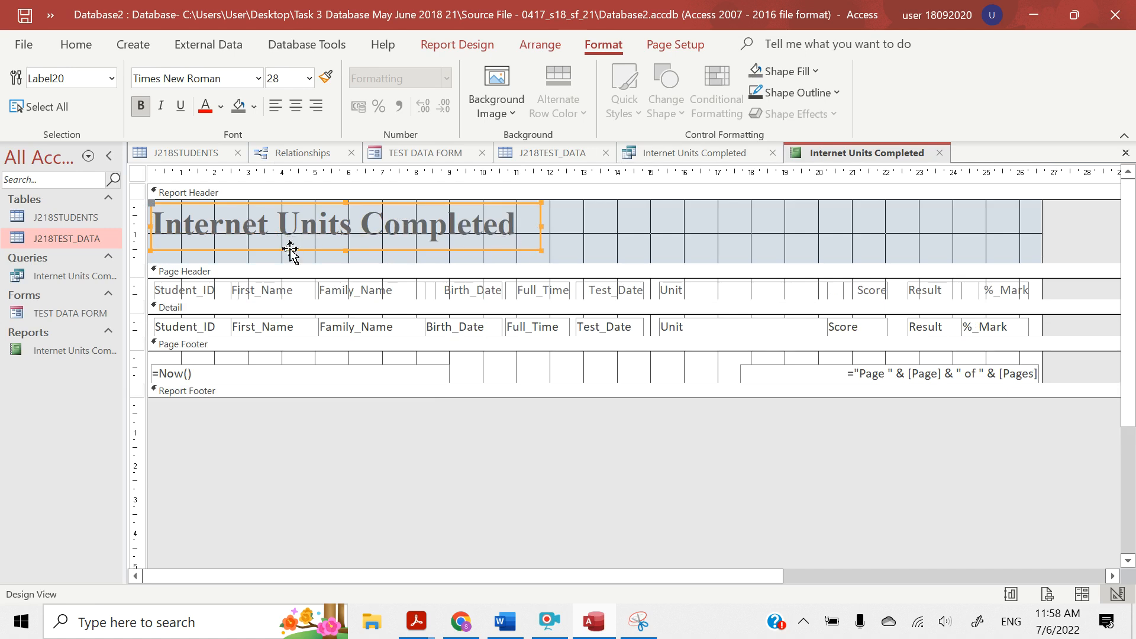
pyautogui.moveTo(290, 249); pyautogui.dragTo(560, 242)
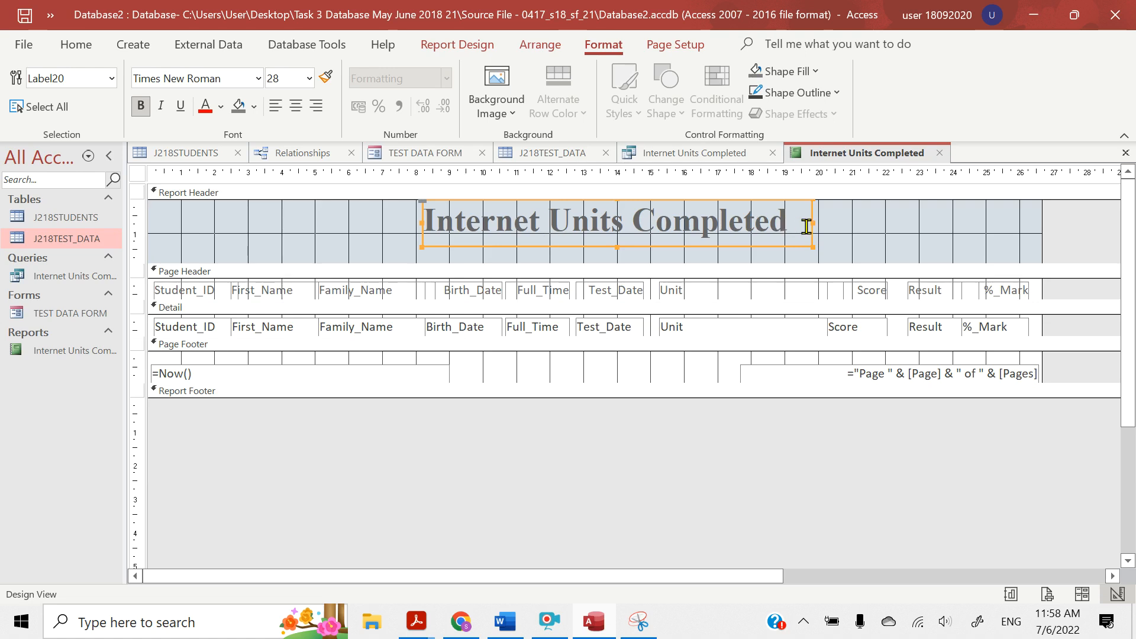
pyautogui.moveTo(814, 222); pyautogui.dragTo(790, 224)
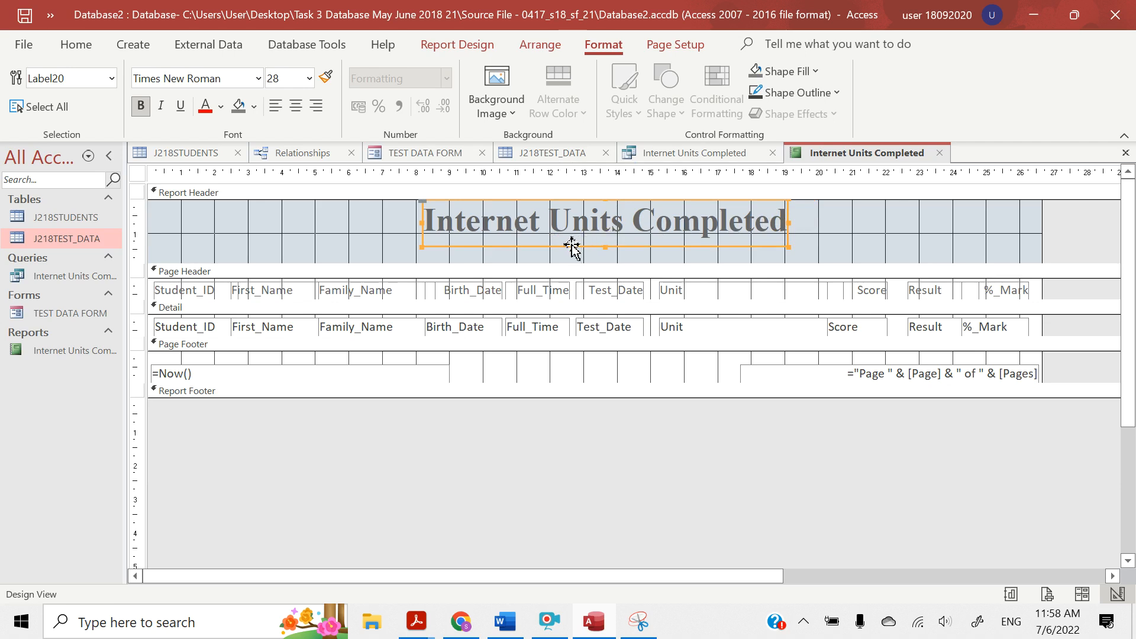
pyautogui.moveTo(569, 247); pyautogui.dragTo(563, 252)
pyautogui.press('Down')
pyautogui.press('Down')
pyautogui.press('Down')
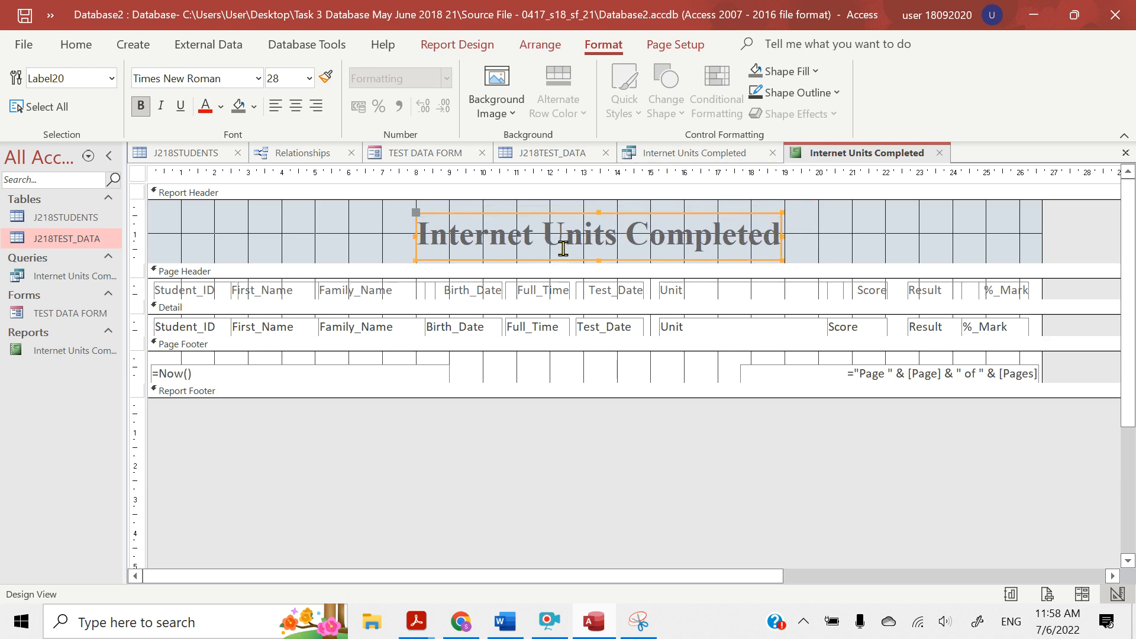
pyautogui.click(548, 246)
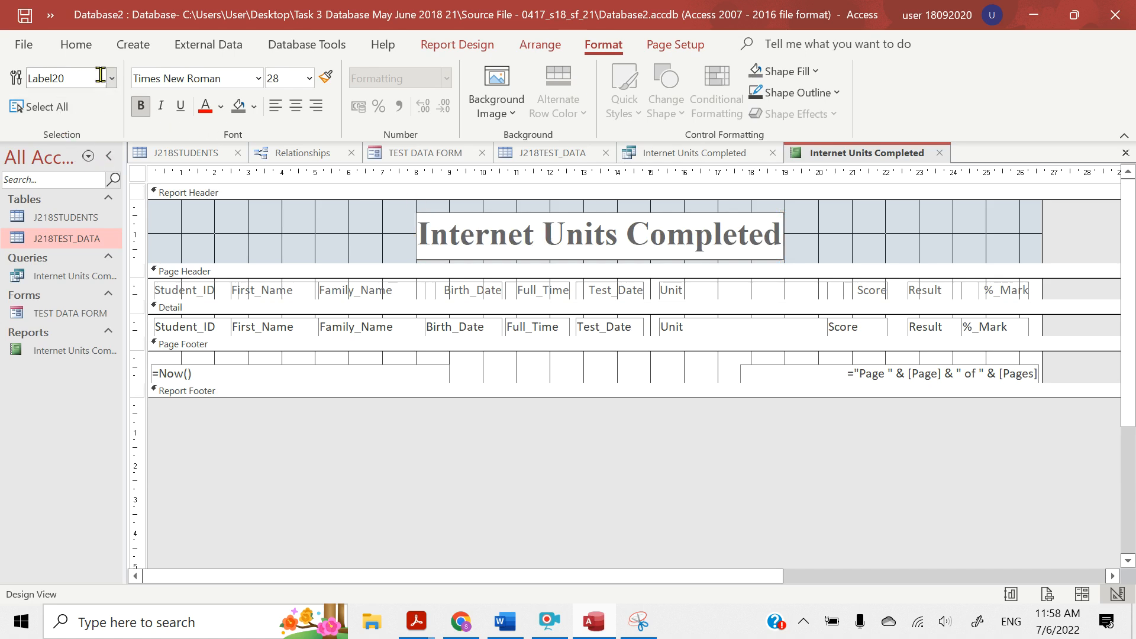
# Display the report in Report View and check the title and the records down the page
pyautogui.click(75, 45)
pyautogui.click(25, 103)
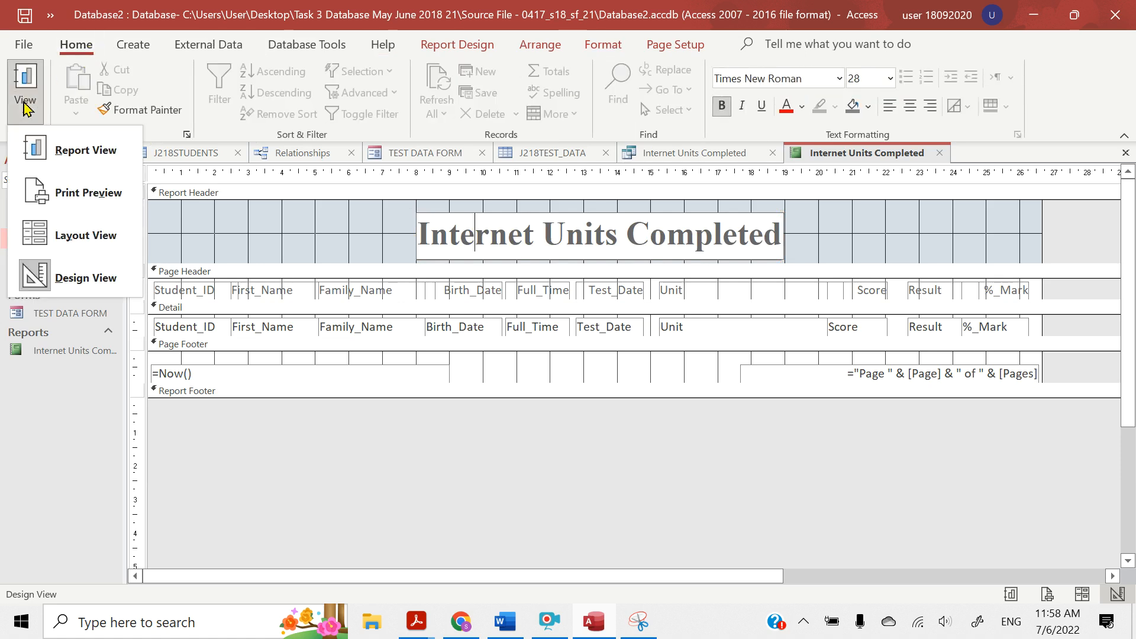
pyautogui.click(43, 156)
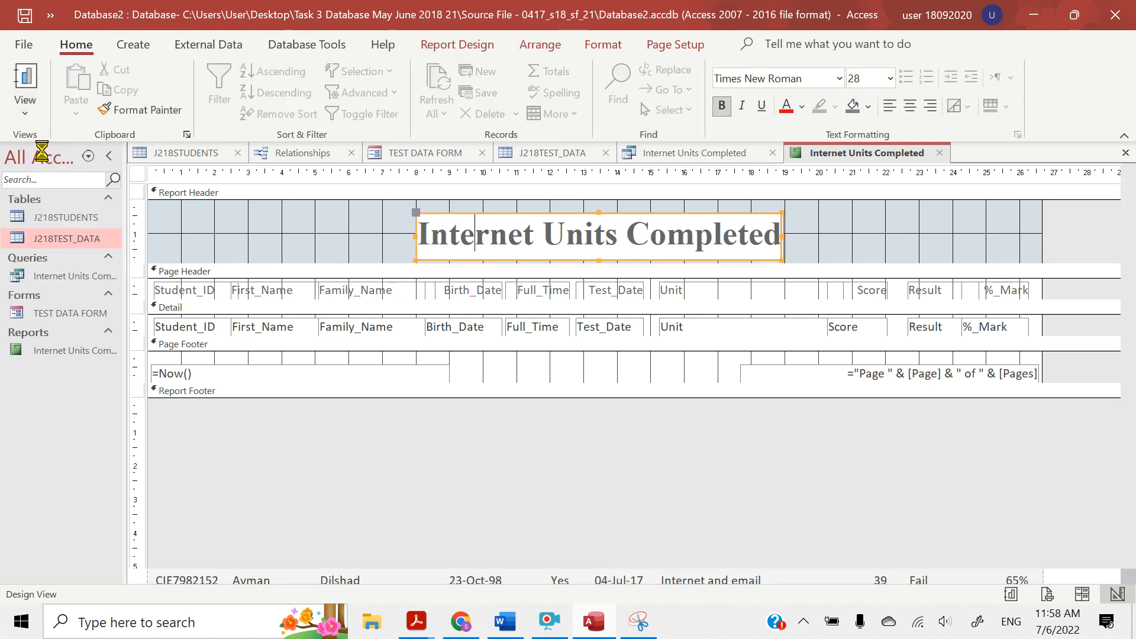
pyautogui.scroll(-3, 328, 411)
pyautogui.scroll(-15, 328, 411)
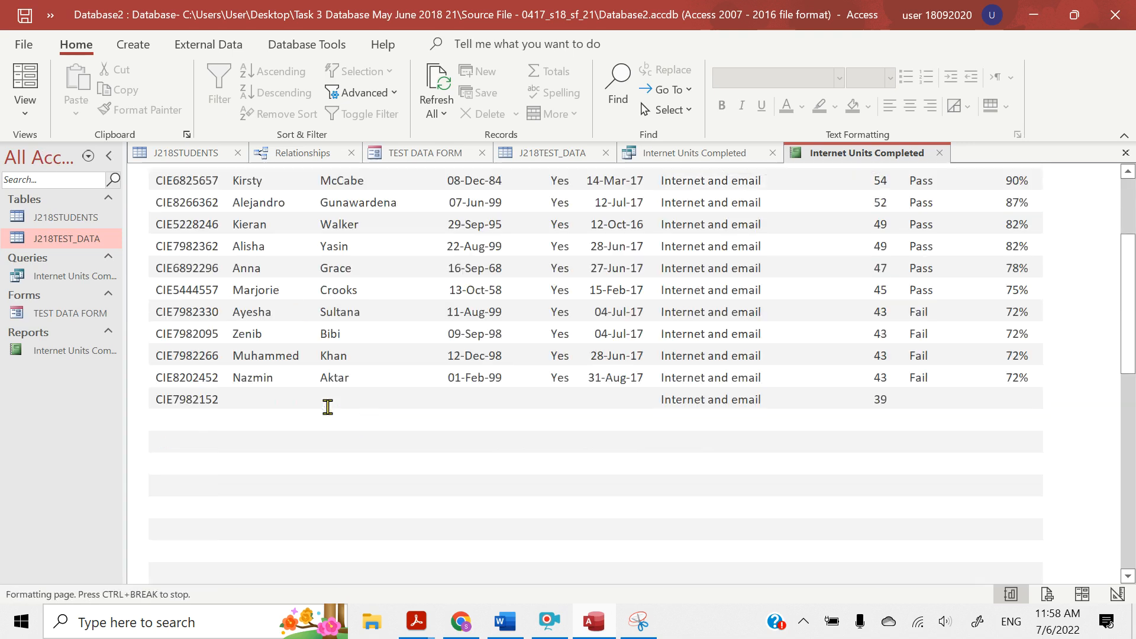
pyautogui.scroll(15, 329, 408)
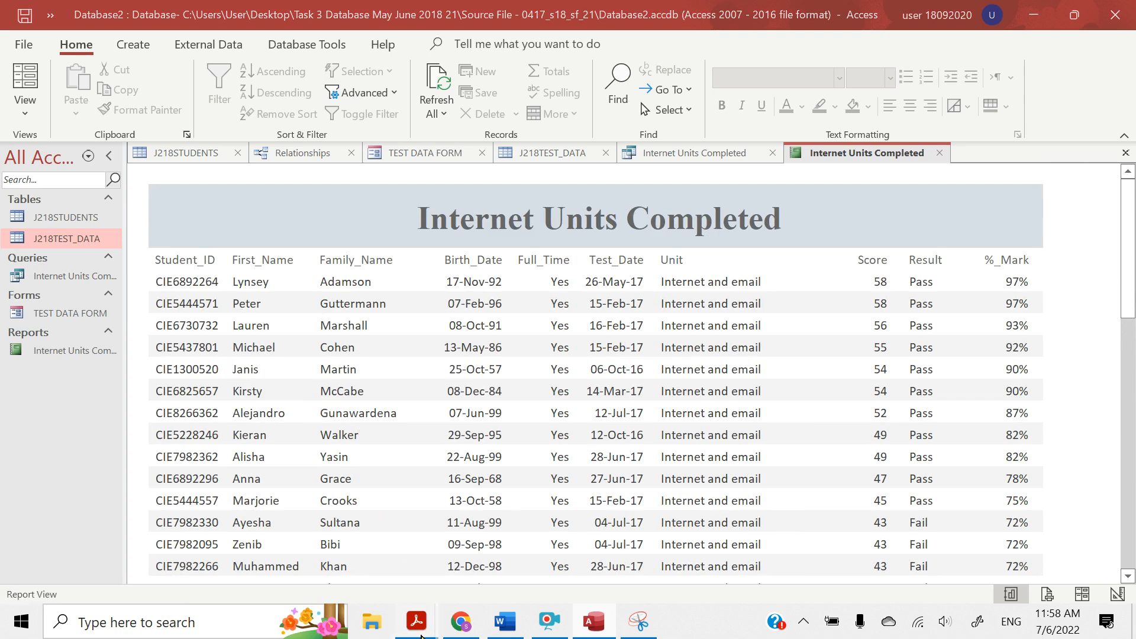
# Switch to the question paper in Acrobat Reader and highlight "average Score" and "places this below the Score column" in the report requirements
pyautogui.moveTo(421, 636)
pyautogui.click(384, 556)
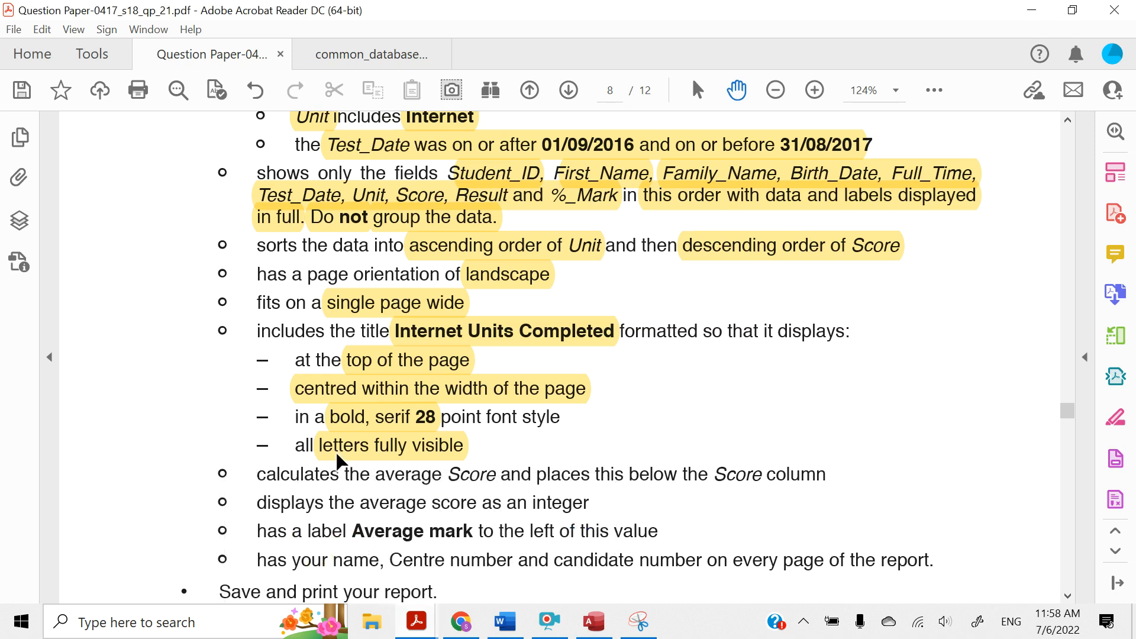
pyautogui.scroll(-3, 339, 460)
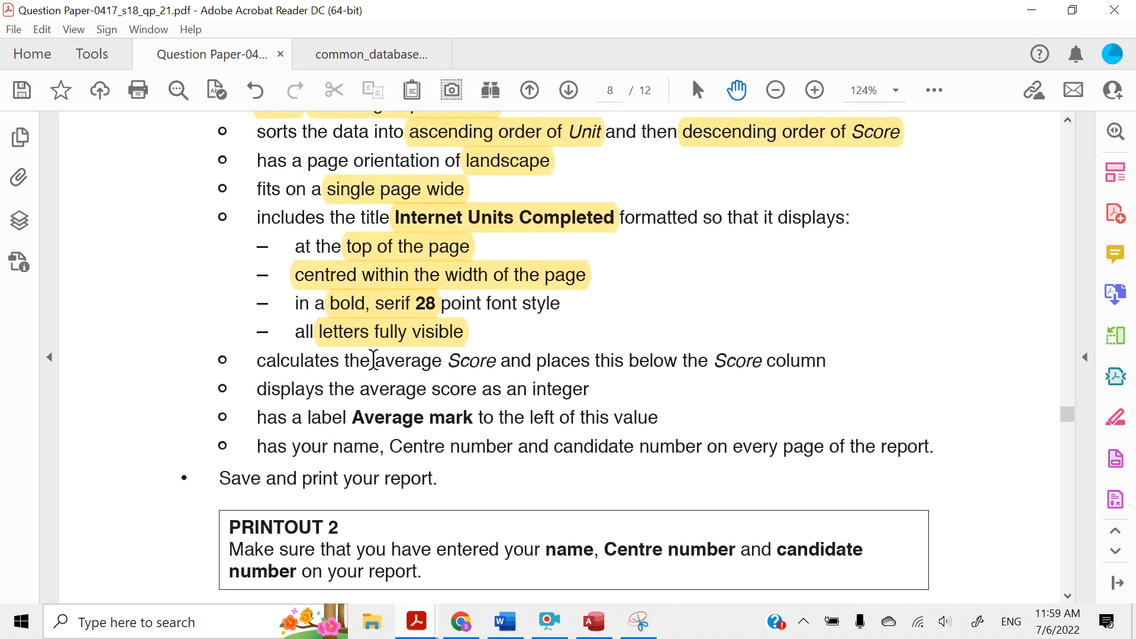
pyautogui.moveTo(373, 360); pyautogui.dragTo(494, 361)
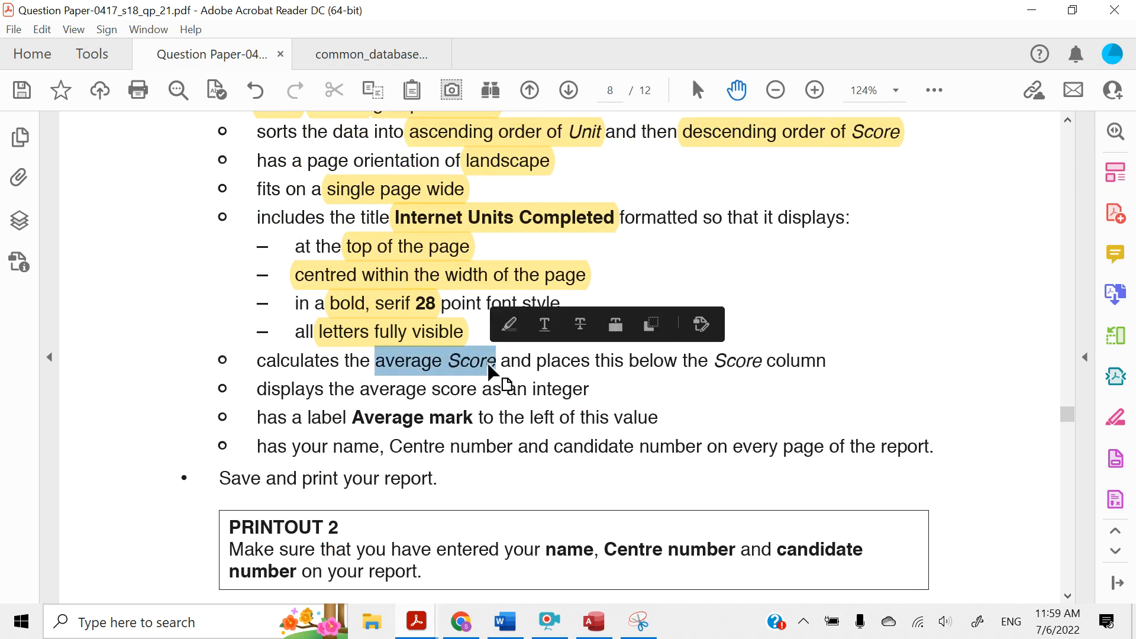
pyautogui.click(506, 326)
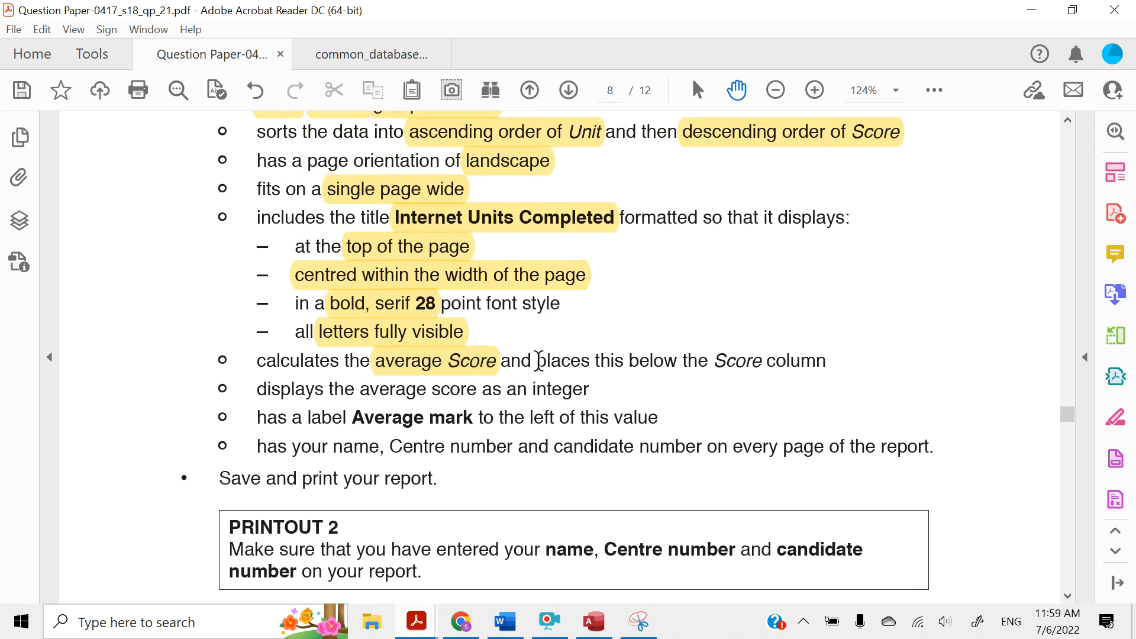
pyautogui.moveTo(538, 360); pyautogui.dragTo(820, 362)
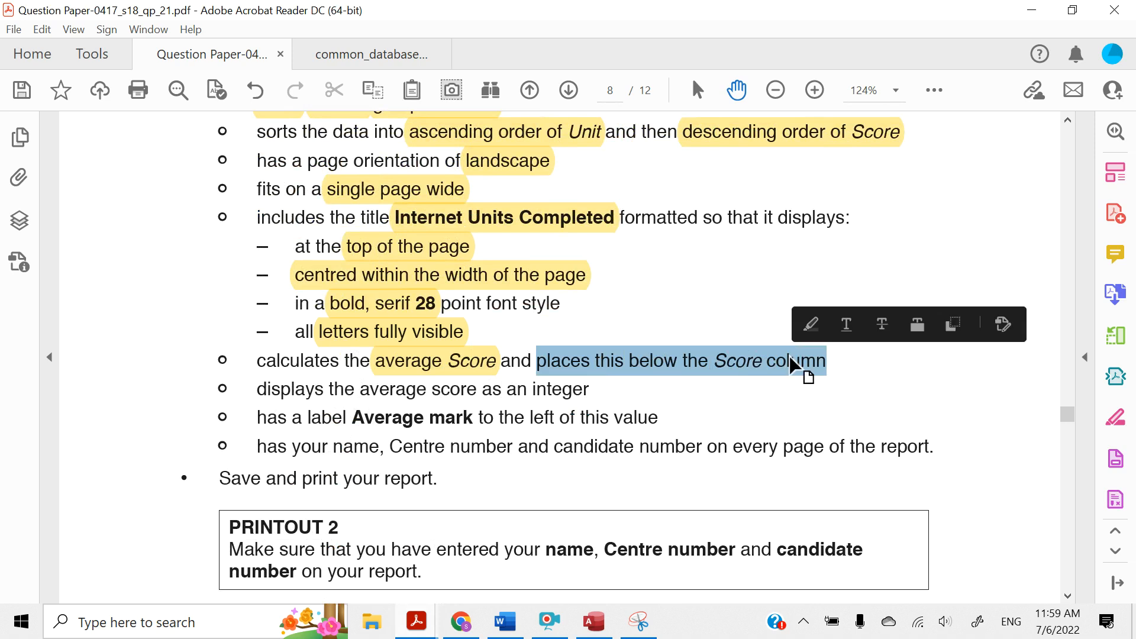
pyautogui.click(809, 325)
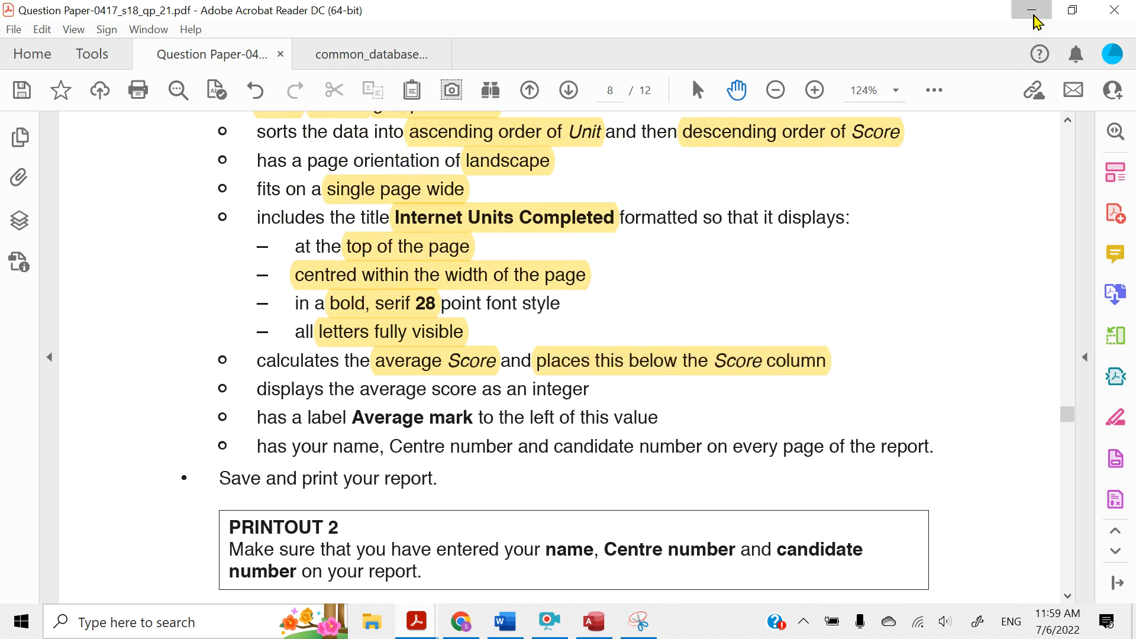
# Return to Access, display the Internet Units Completed report in Layout View and select the values of the Score column
pyautogui.click(1033, 23)
pyautogui.click(26, 107)
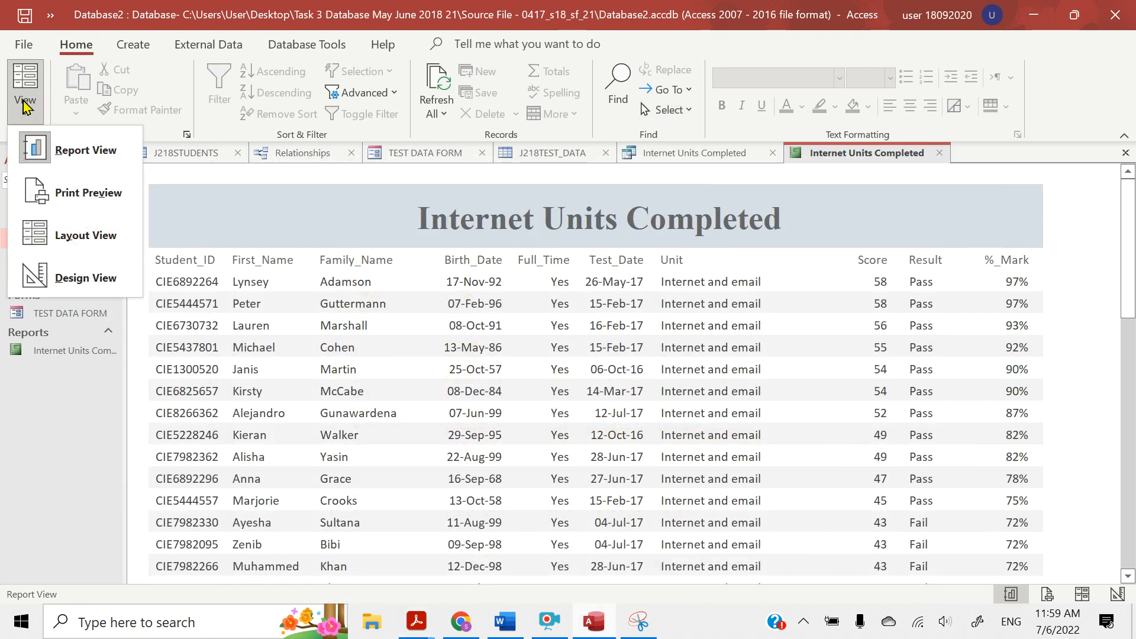
pyautogui.click(77, 235)
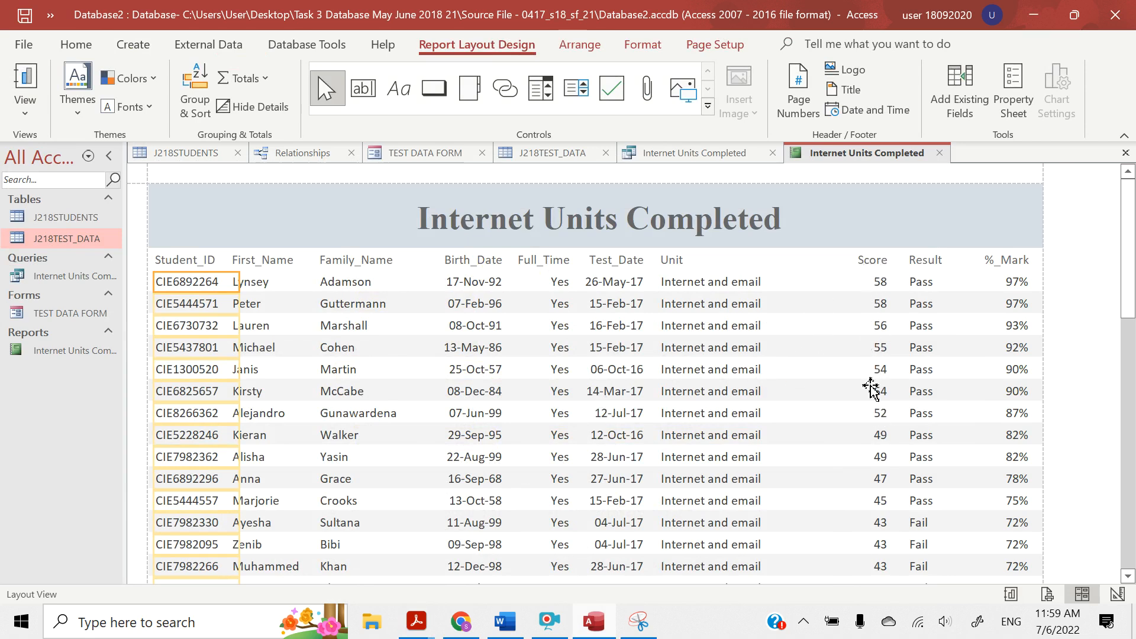
pyautogui.scroll(-3, 865, 319)
pyautogui.scroll(3, 869, 355)
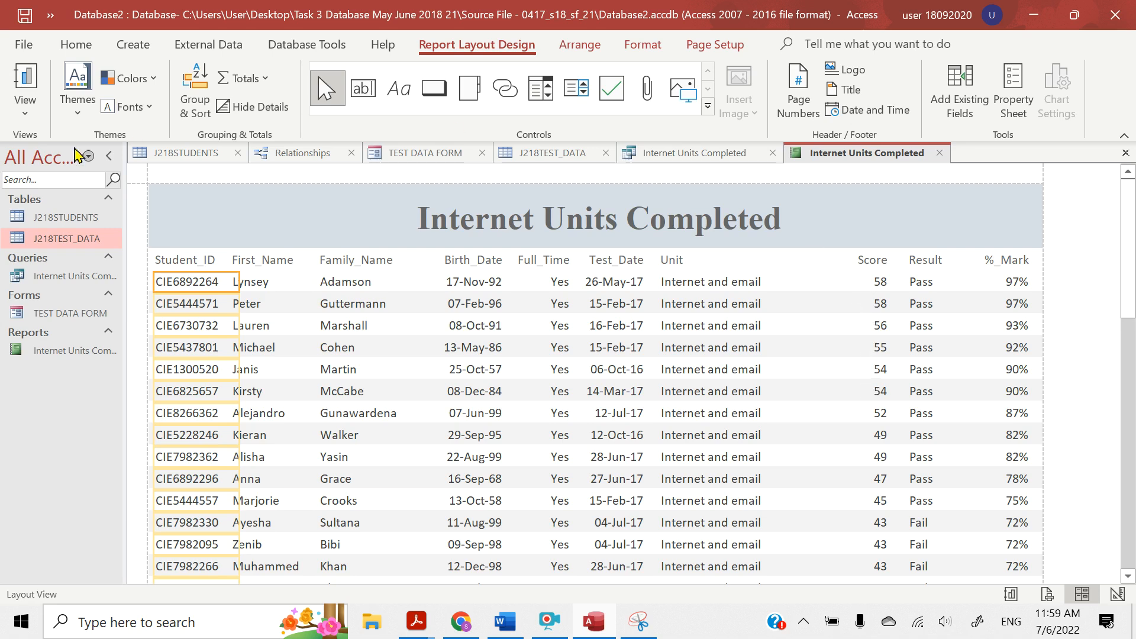
pyautogui.click(15, 122)
pyautogui.click(15, 120)
pyautogui.click(864, 284)
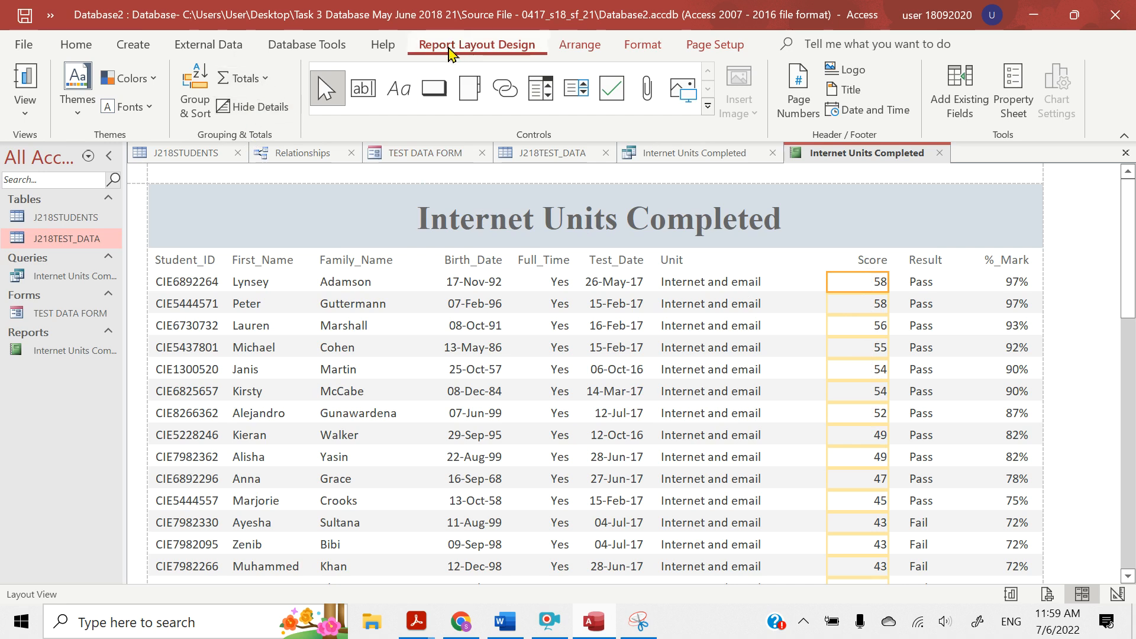
# Add an average total for the Score column and select the calculated value below the last record
pyautogui.click(252, 80)
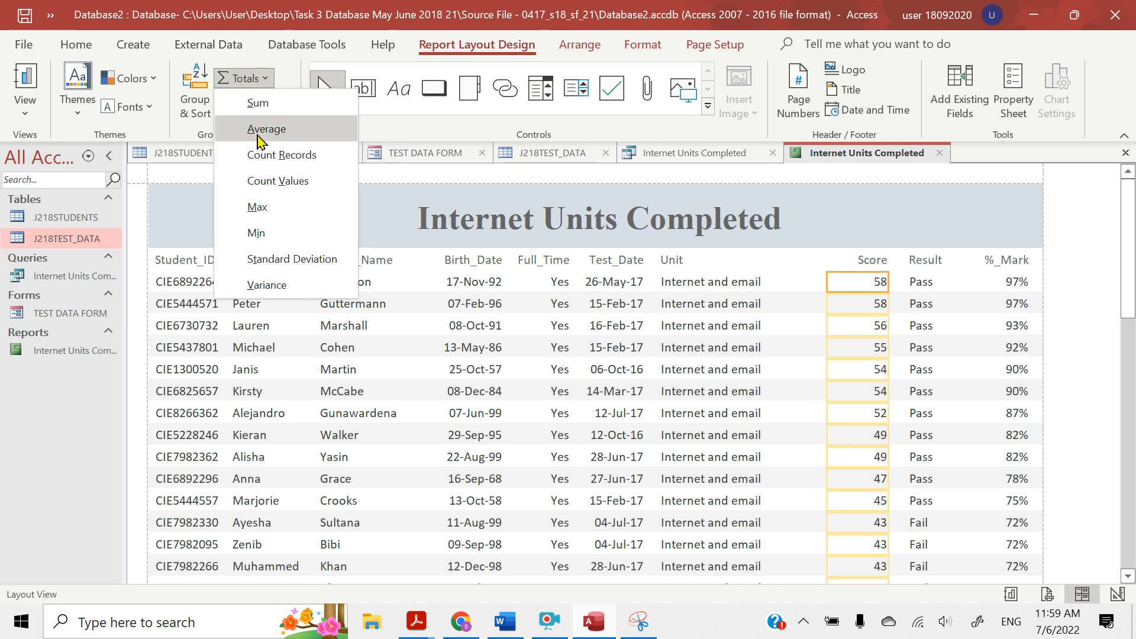
pyautogui.click(260, 129)
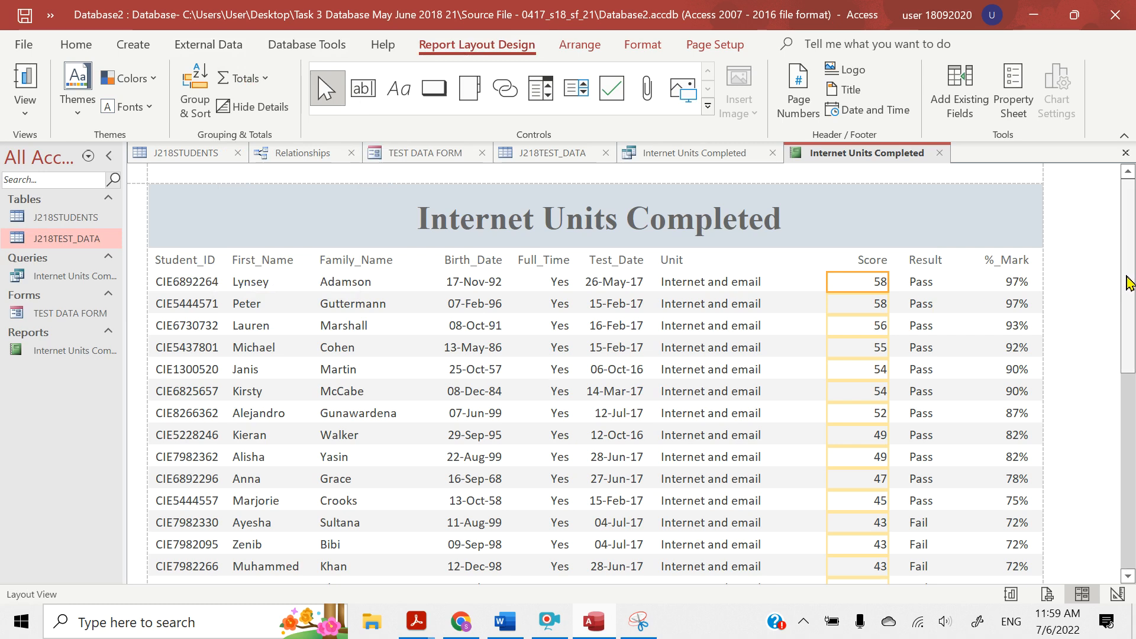
pyautogui.moveTo(1129, 284); pyautogui.dragTo(1129, 556)
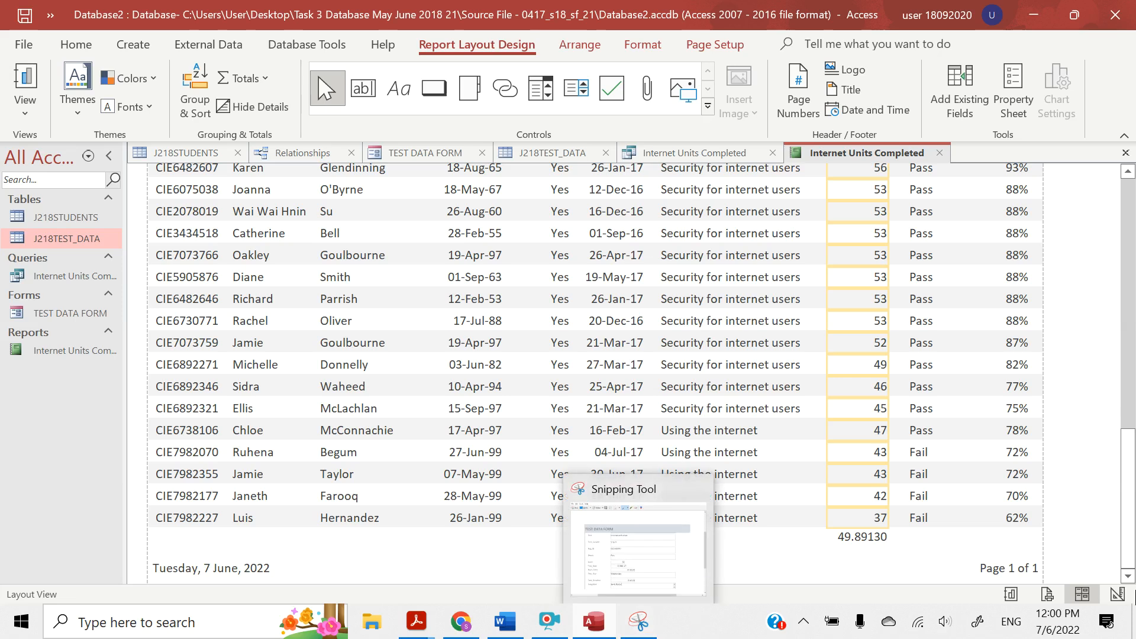
pyautogui.click(848, 537)
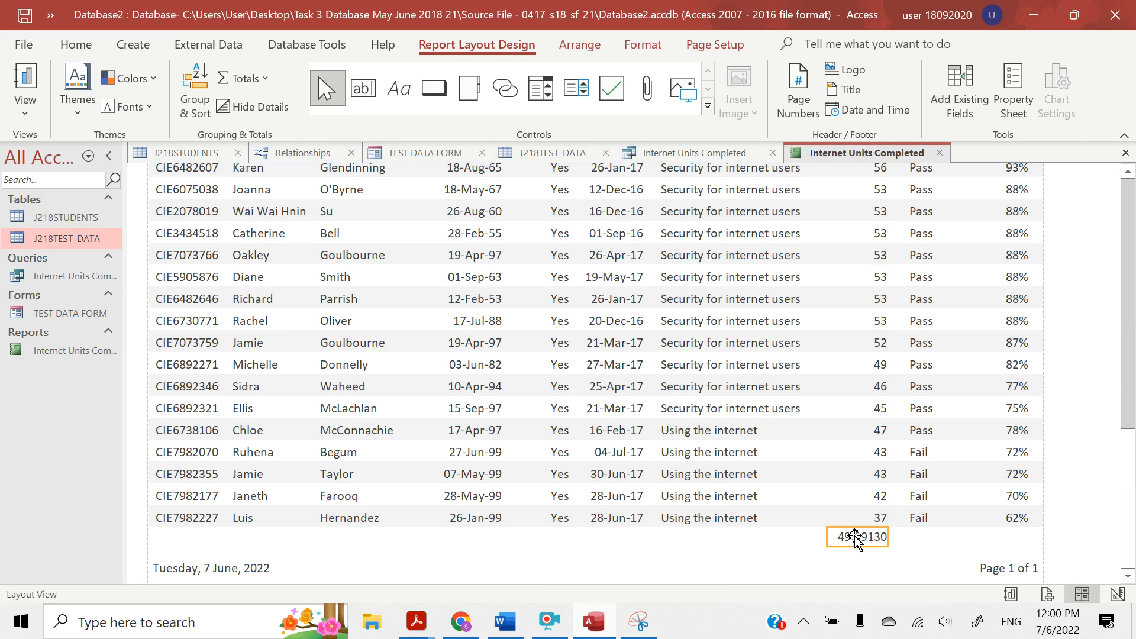
# Switch to the question paper in Acrobat Reader, highlight "average score as an integer" and return to Access
pyautogui.moveTo(416, 622)
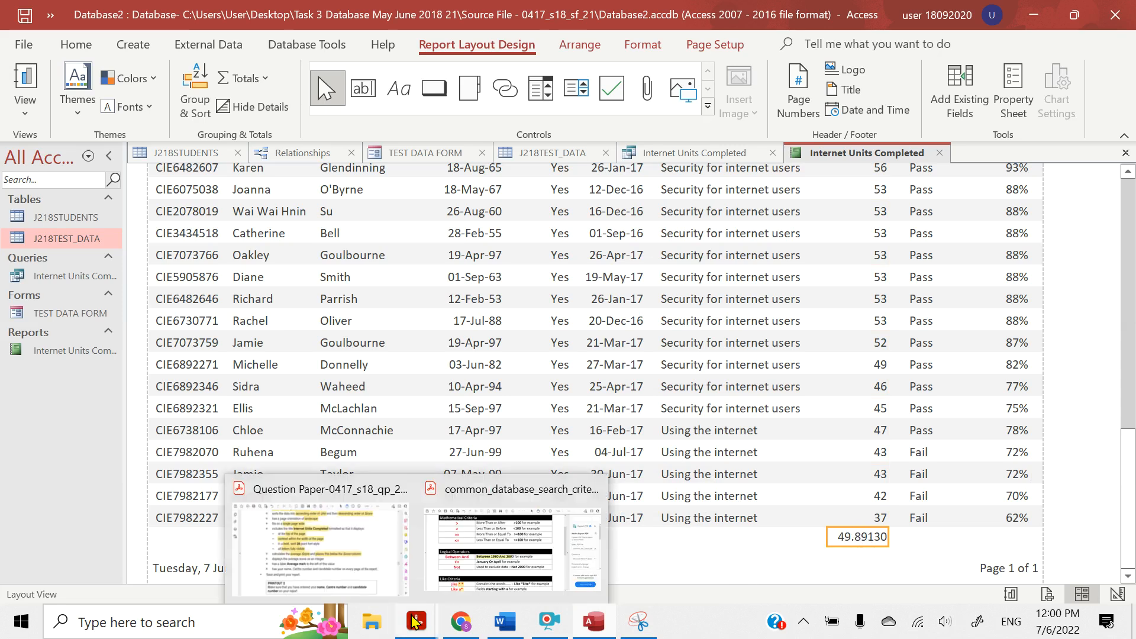
pyautogui.click(384, 583)
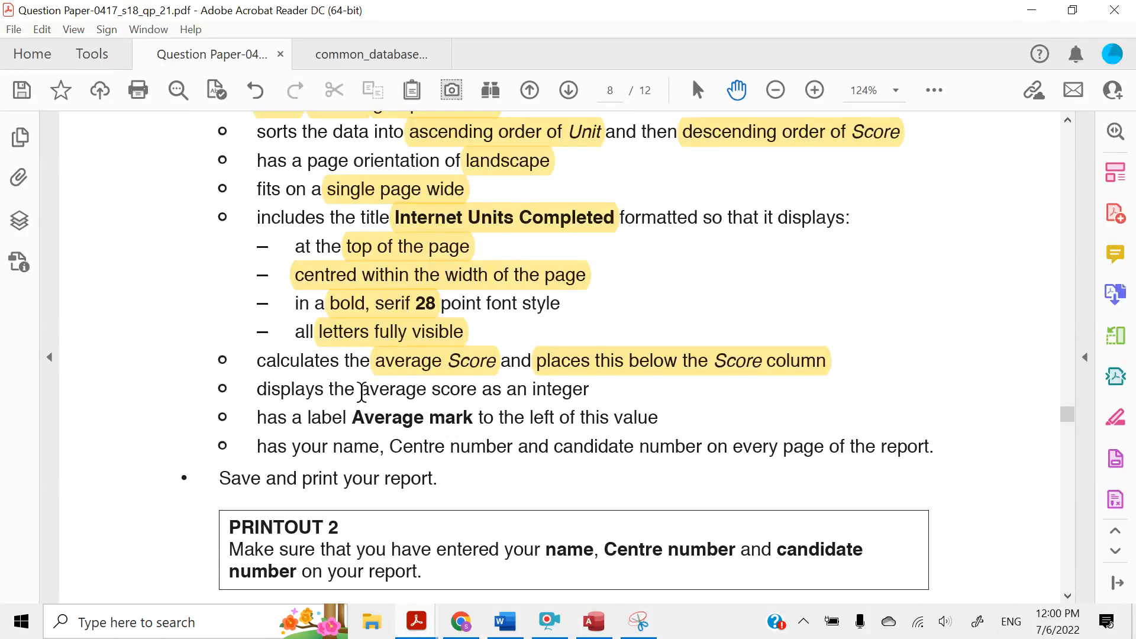
pyautogui.moveTo(361, 392); pyautogui.dragTo(568, 393)
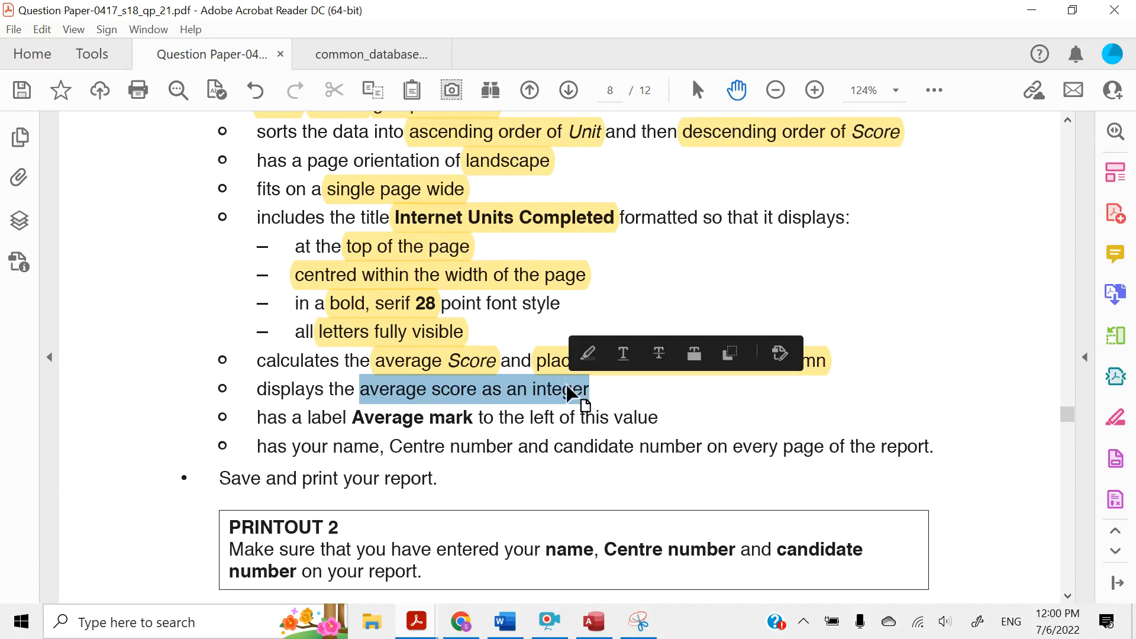
pyautogui.click(588, 354)
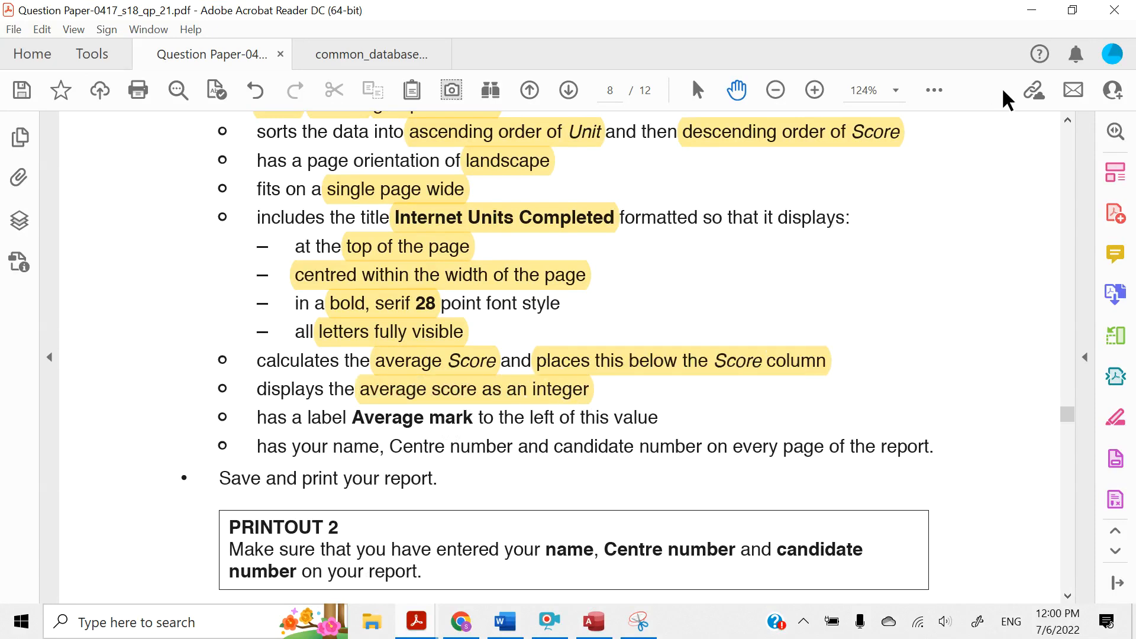
pyautogui.click(1029, 18)
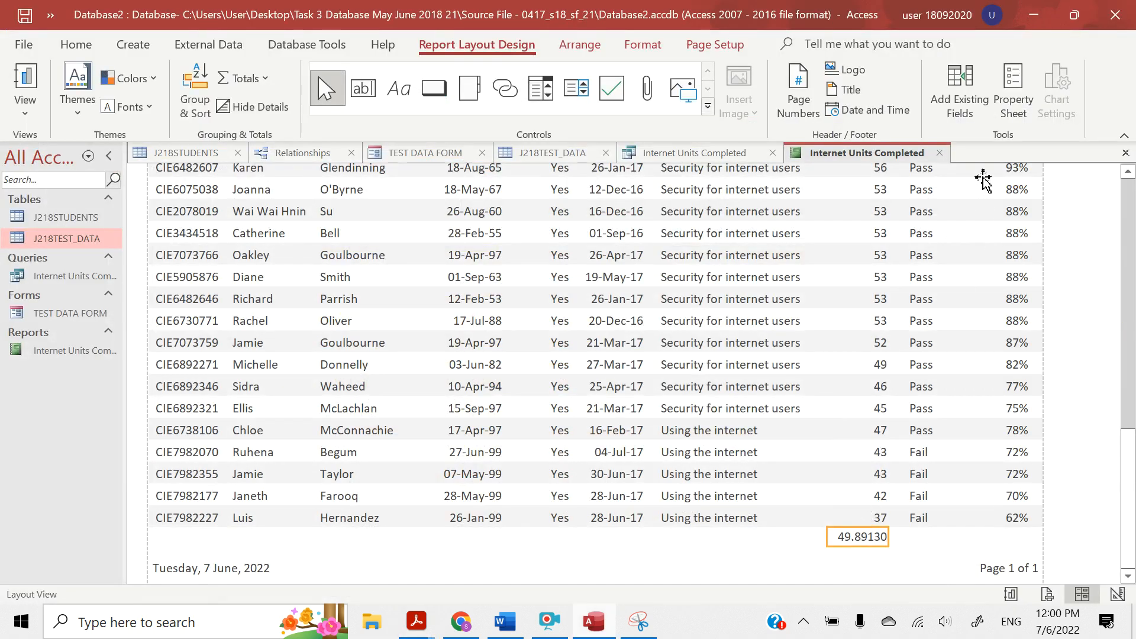
# Display the property sheet of the average score text box and set its Decimal Places to 0
pyautogui.click(1009, 96)
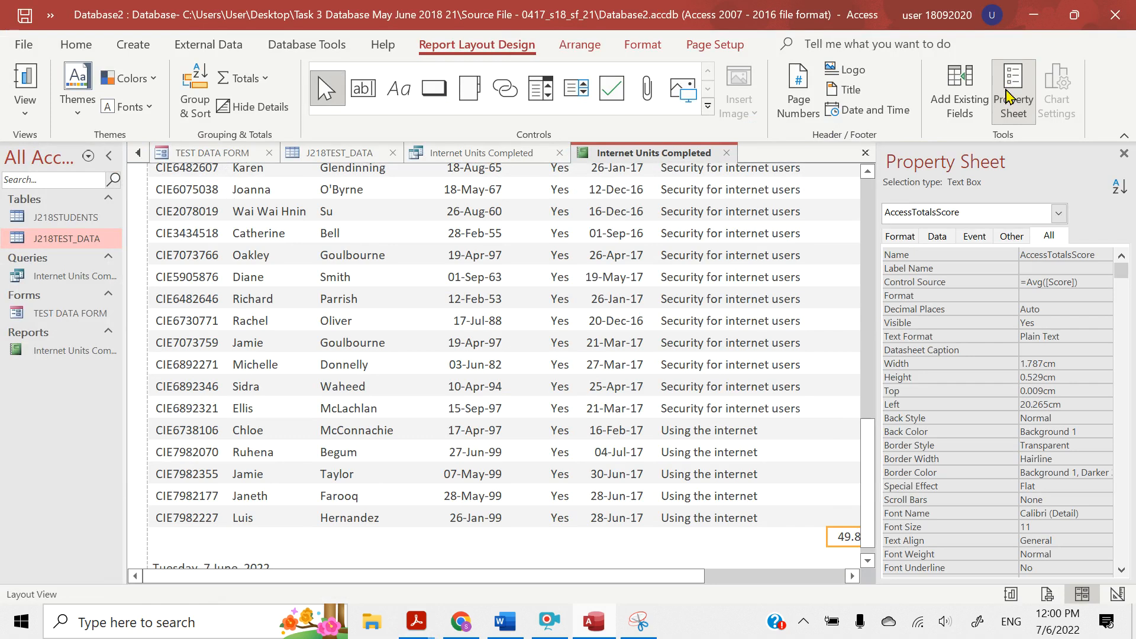
pyautogui.click(853, 575)
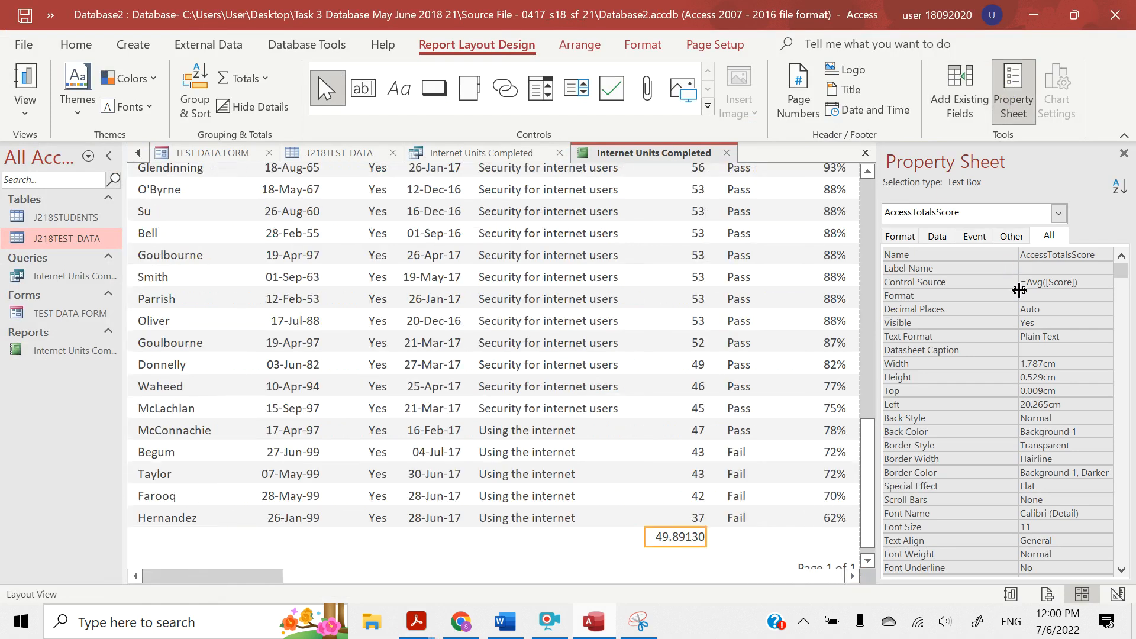
pyautogui.click(936, 236)
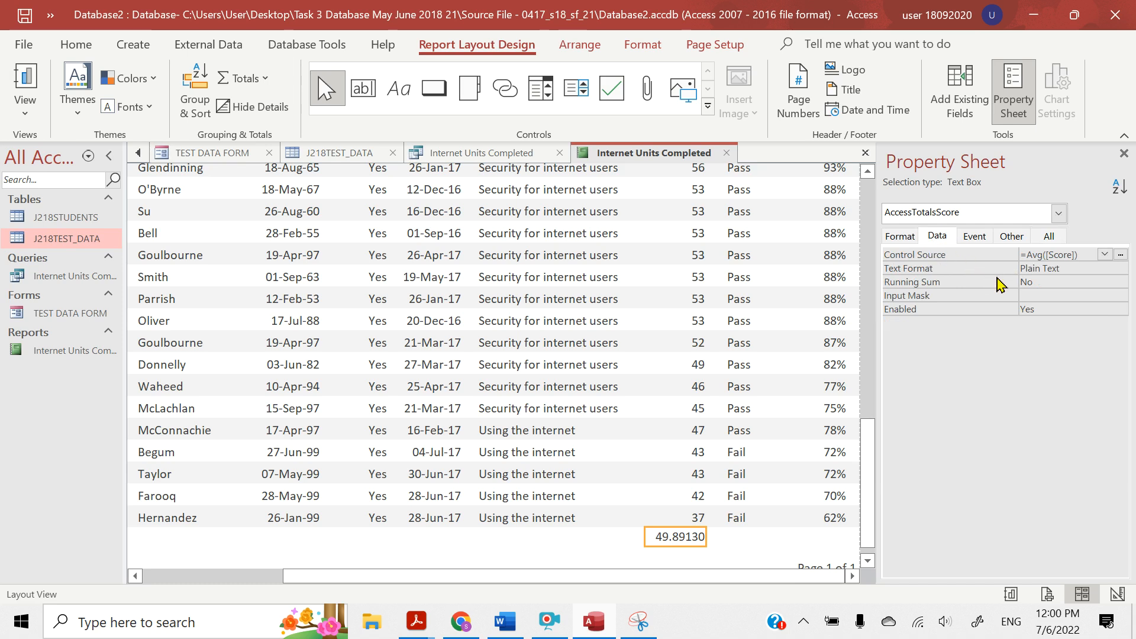
pyautogui.click(897, 240)
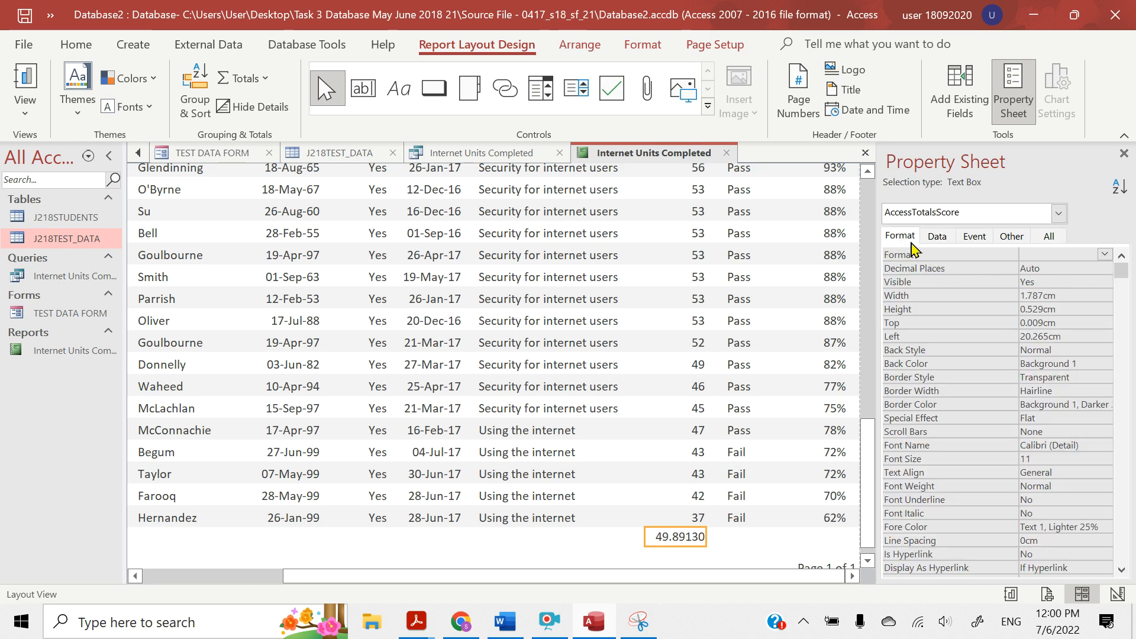
pyautogui.click(1024, 269)
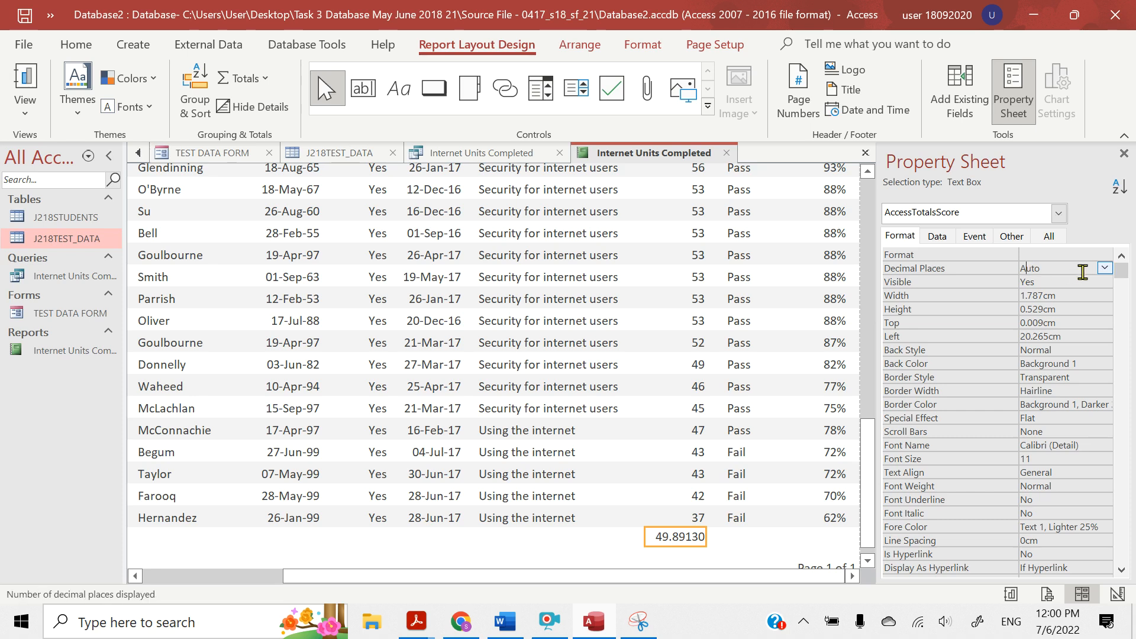
pyautogui.click(1104, 268)
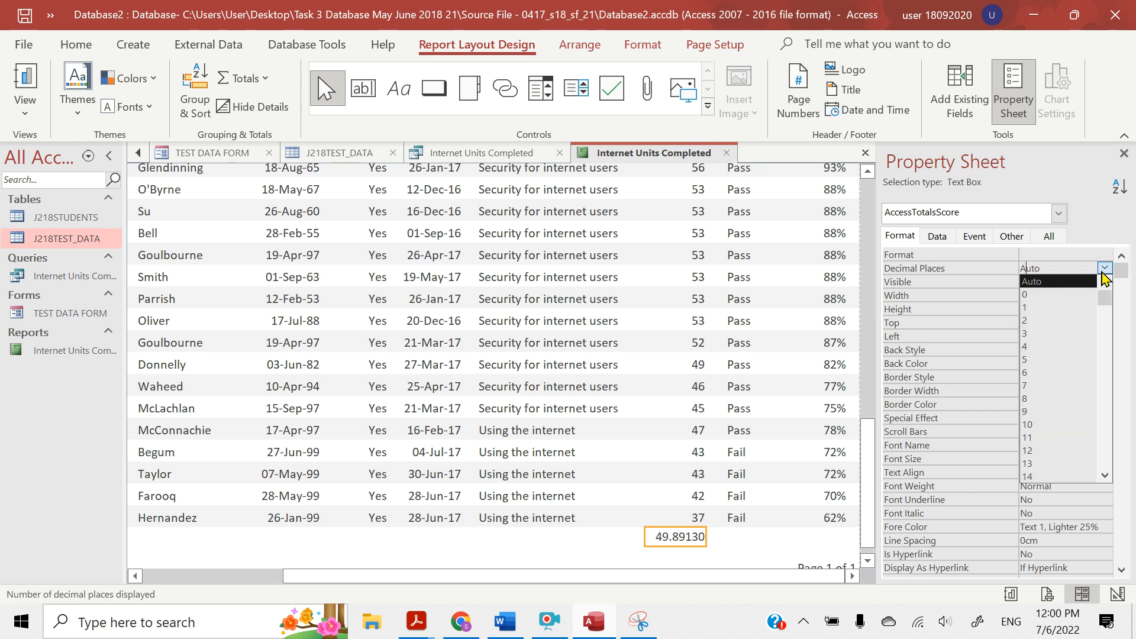
pyautogui.click(1047, 294)
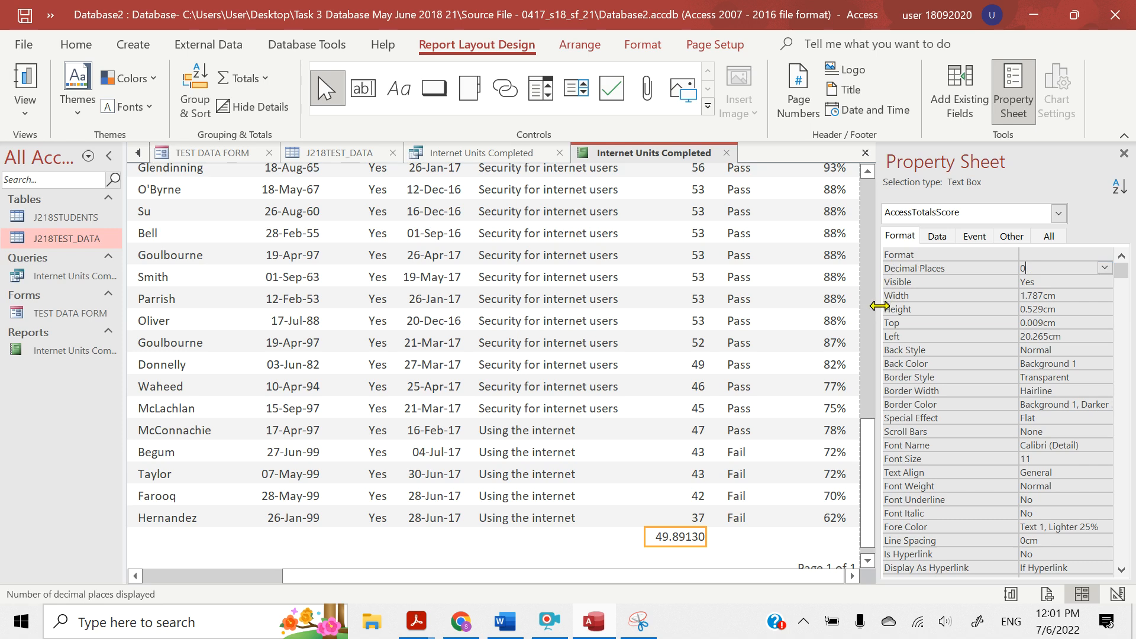
# Reselect the average score text box, set its Decimal Places to 0 again and its Format to Standard
pyautogui.click(722, 540)
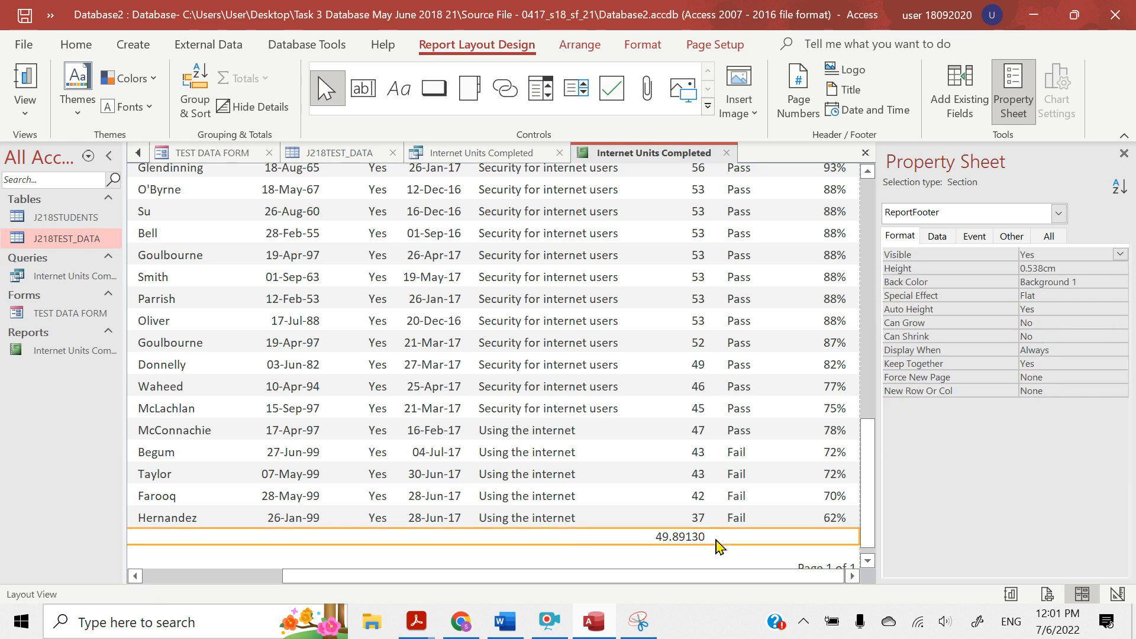
pyautogui.click(692, 540)
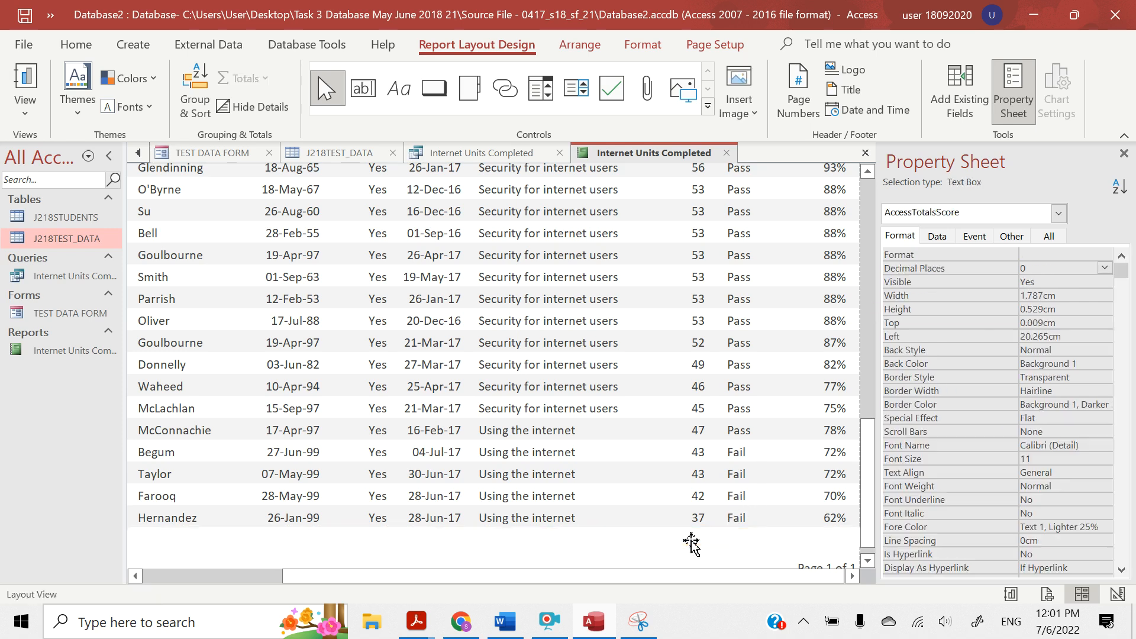
pyautogui.click(1028, 269)
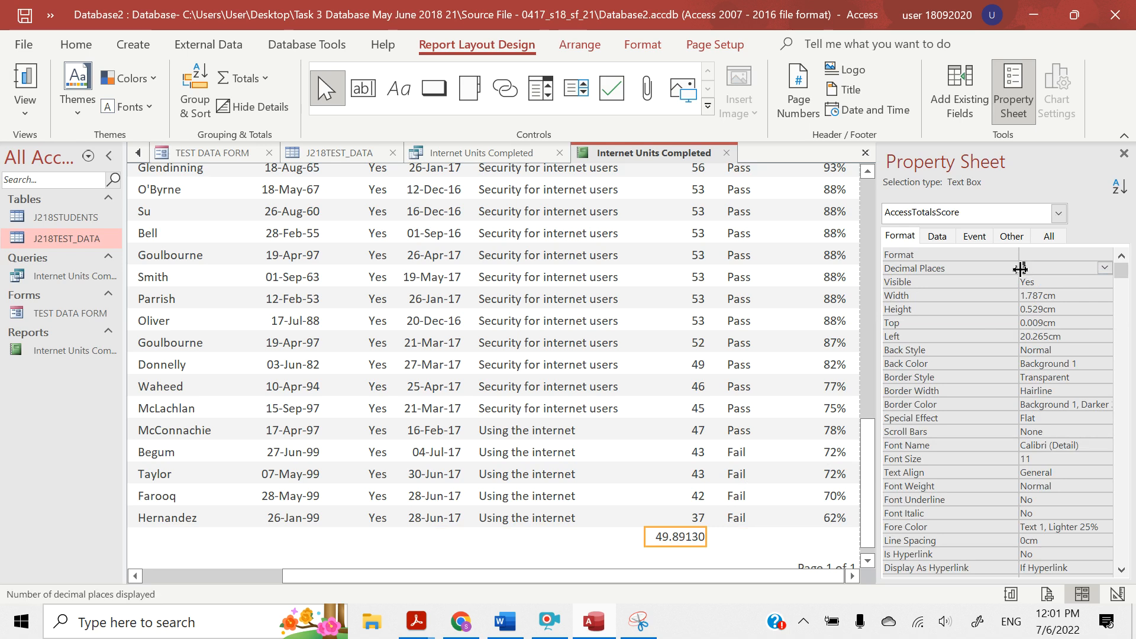
pyautogui.click(1104, 268)
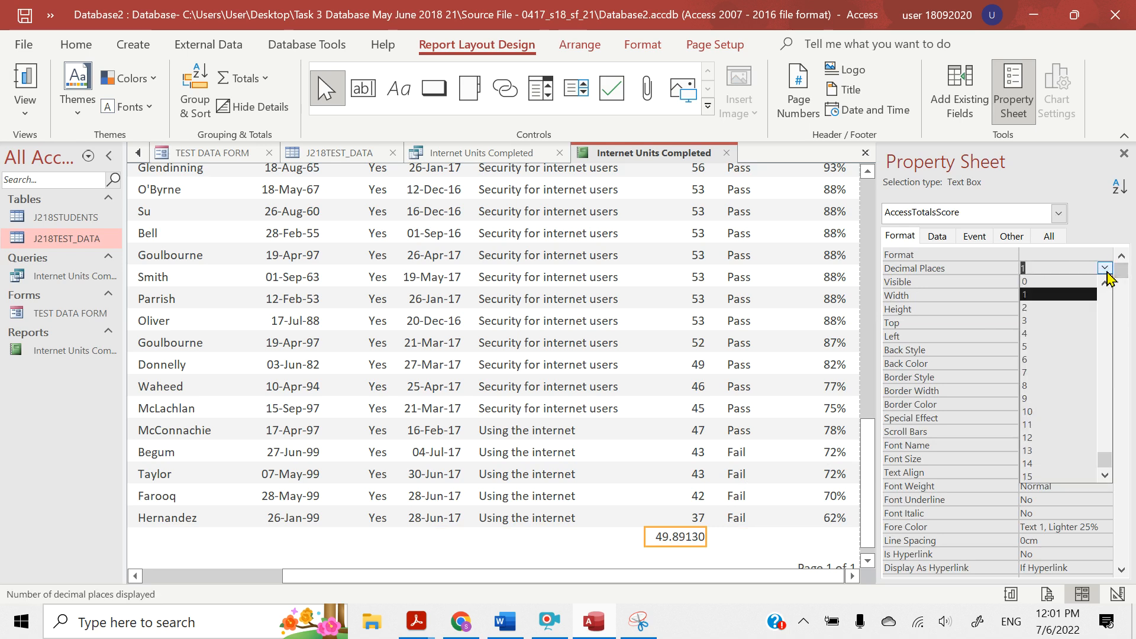
pyautogui.click(1049, 282)
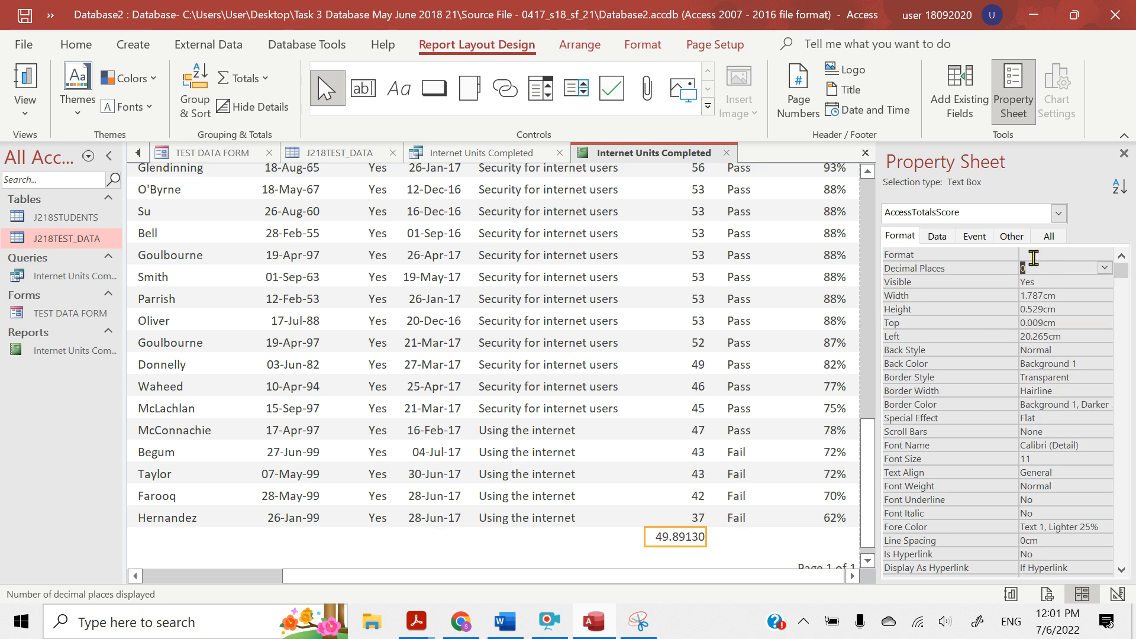
pyautogui.click(1033, 257)
pyautogui.click(1104, 256)
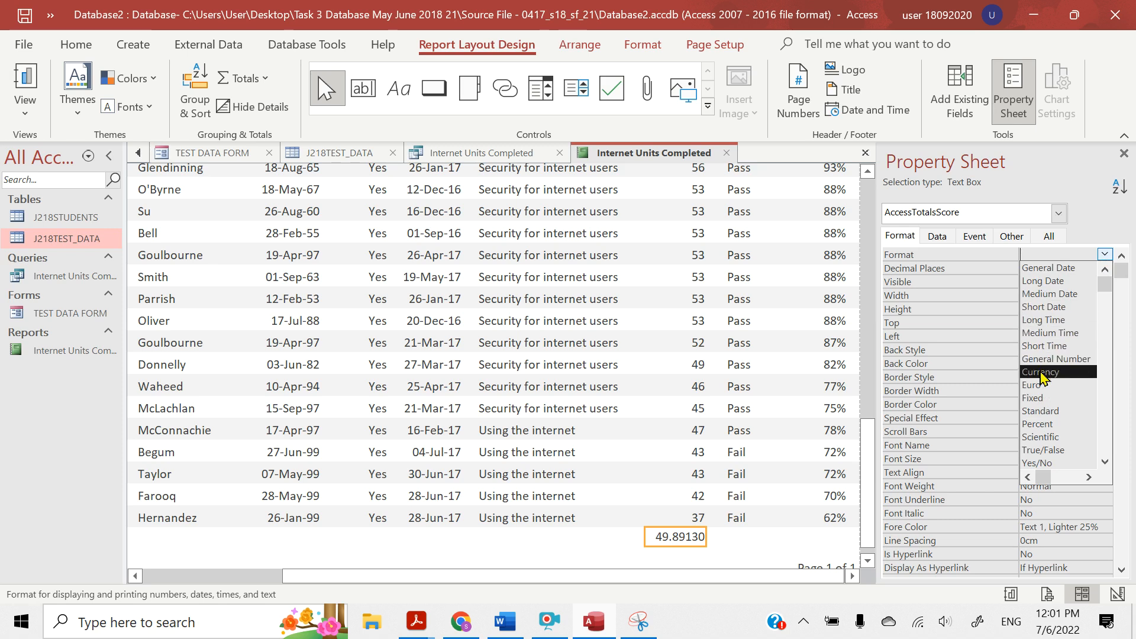
pyautogui.click(1036, 412)
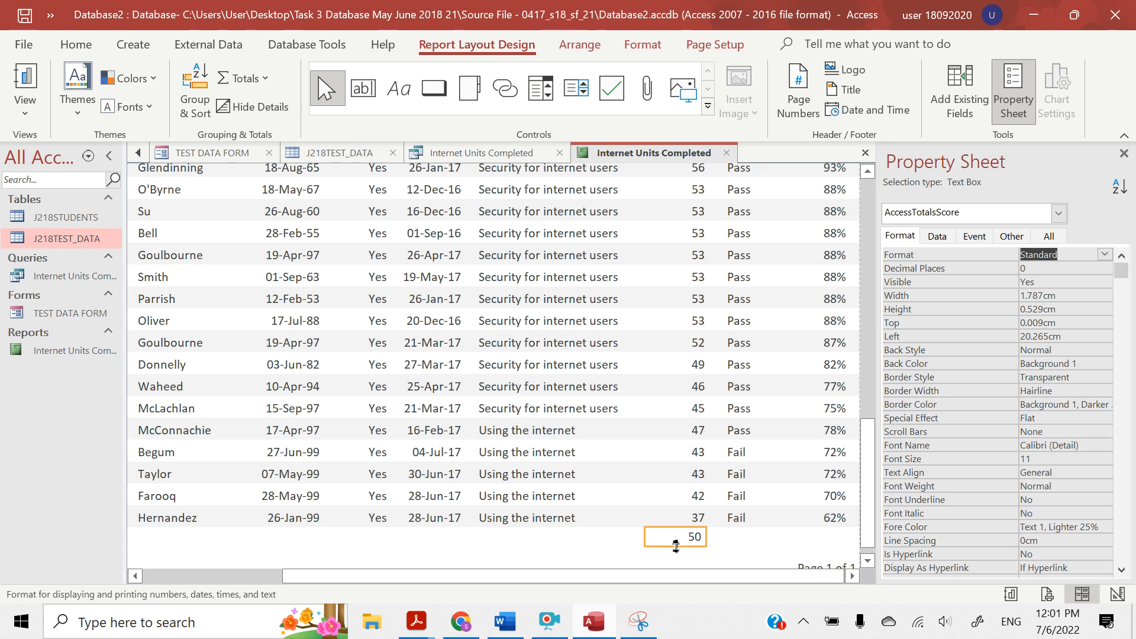
# Switch to the question paper in Acrobat Reader, highlight "Average mark to the left of this value" and return to Access
pyautogui.click(415, 621)
pyautogui.click(355, 563)
pyautogui.scroll(-1, 363, 451)
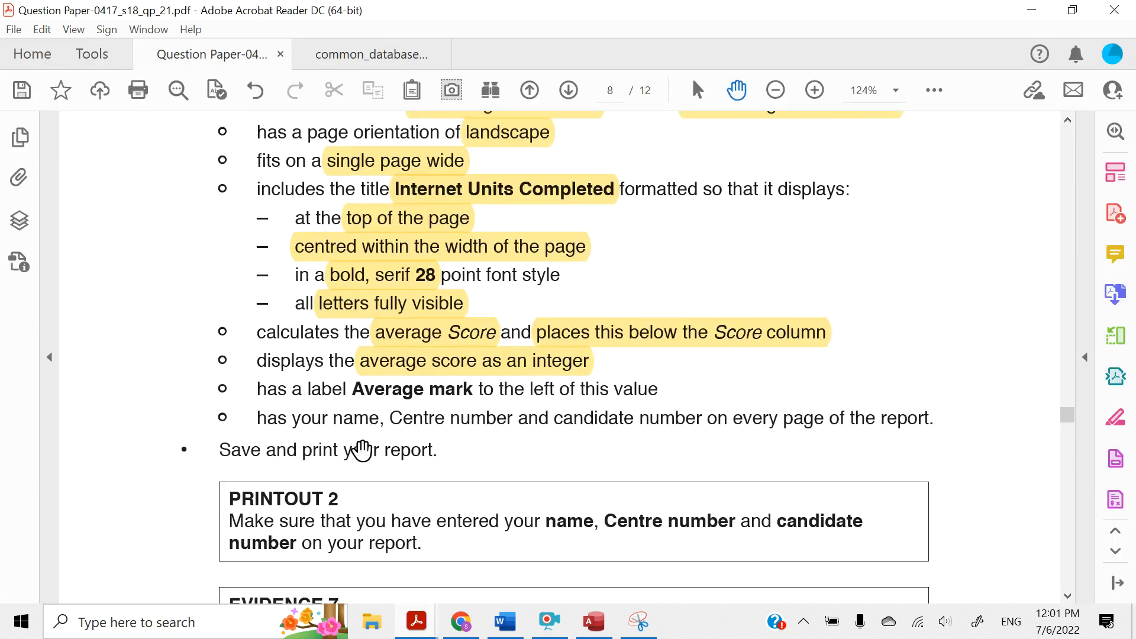
pyautogui.scroll(-1, 362, 451)
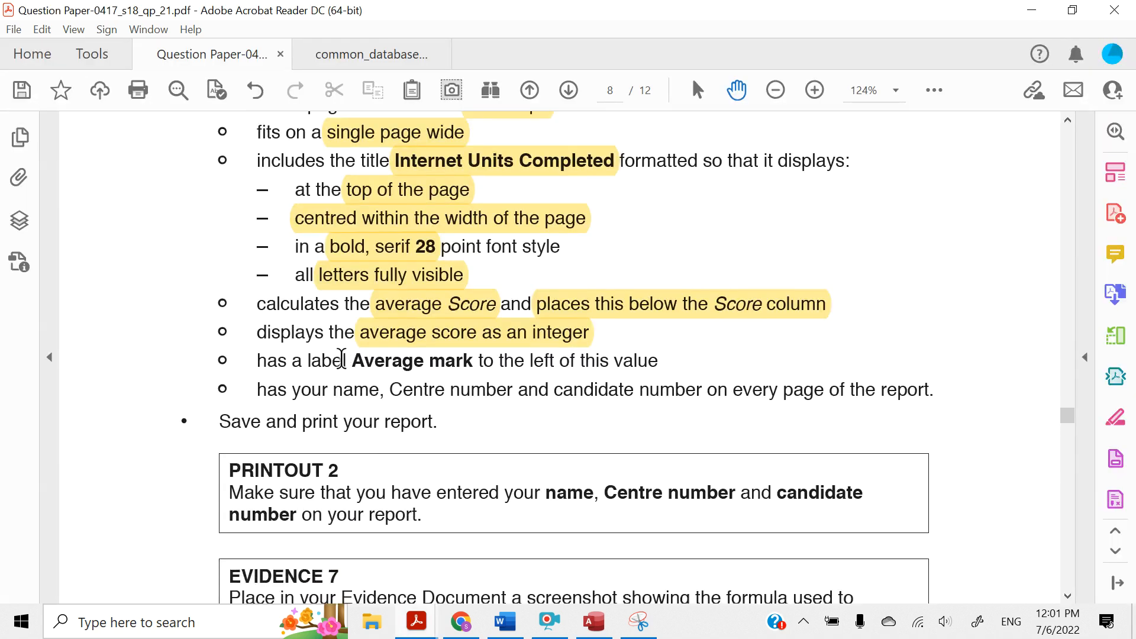
pyautogui.moveTo(348, 359); pyautogui.dragTo(659, 361)
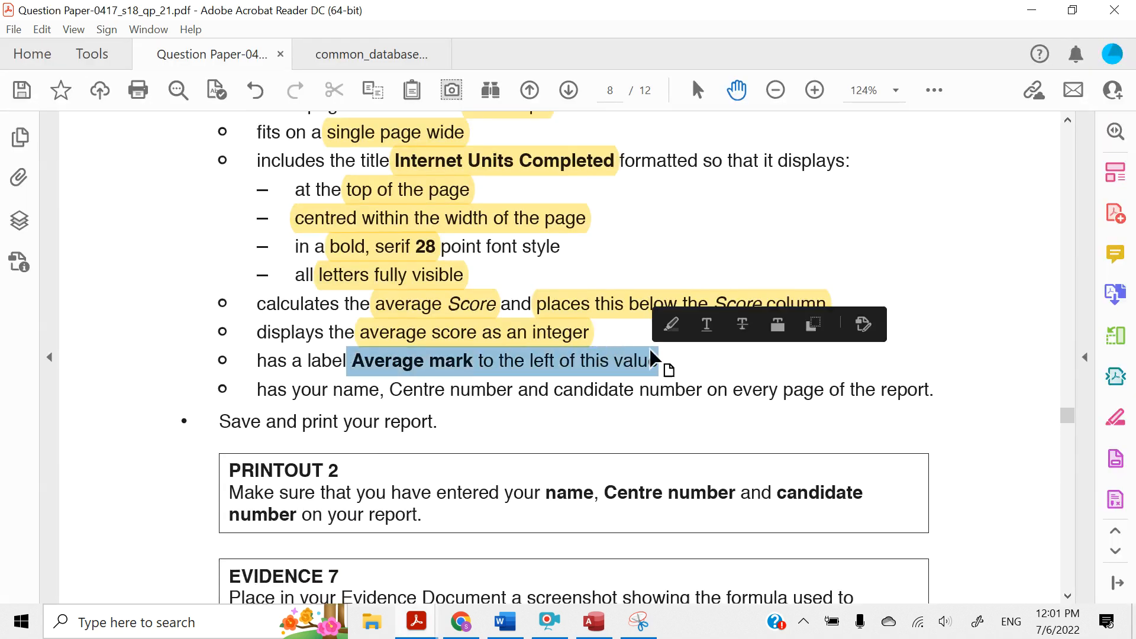
pyautogui.click(673, 325)
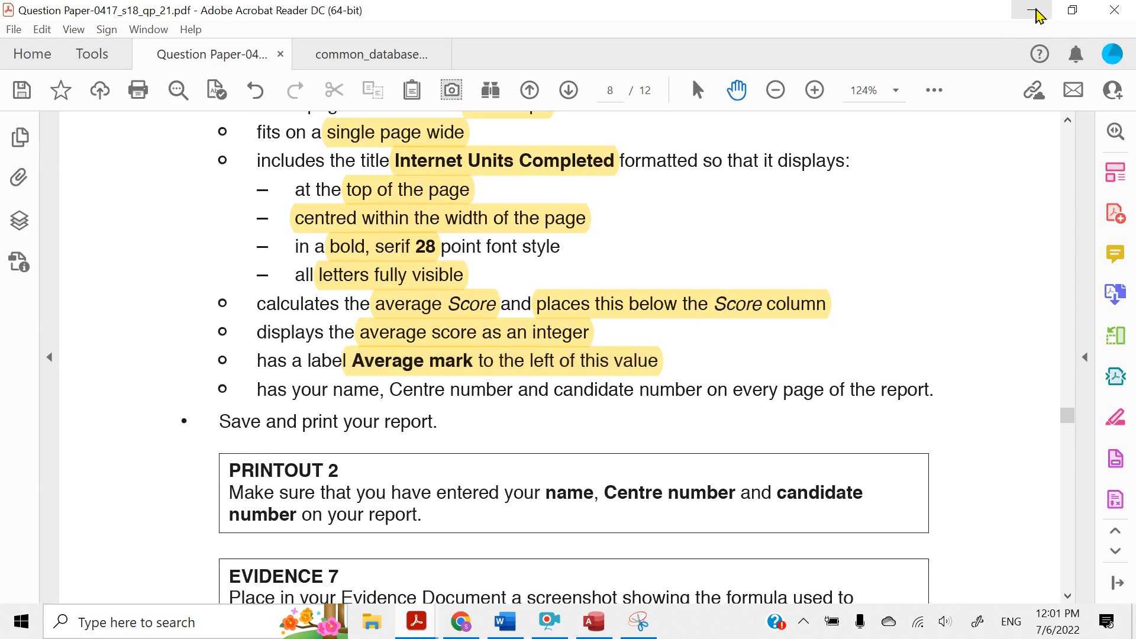
pyautogui.click(1032, 10)
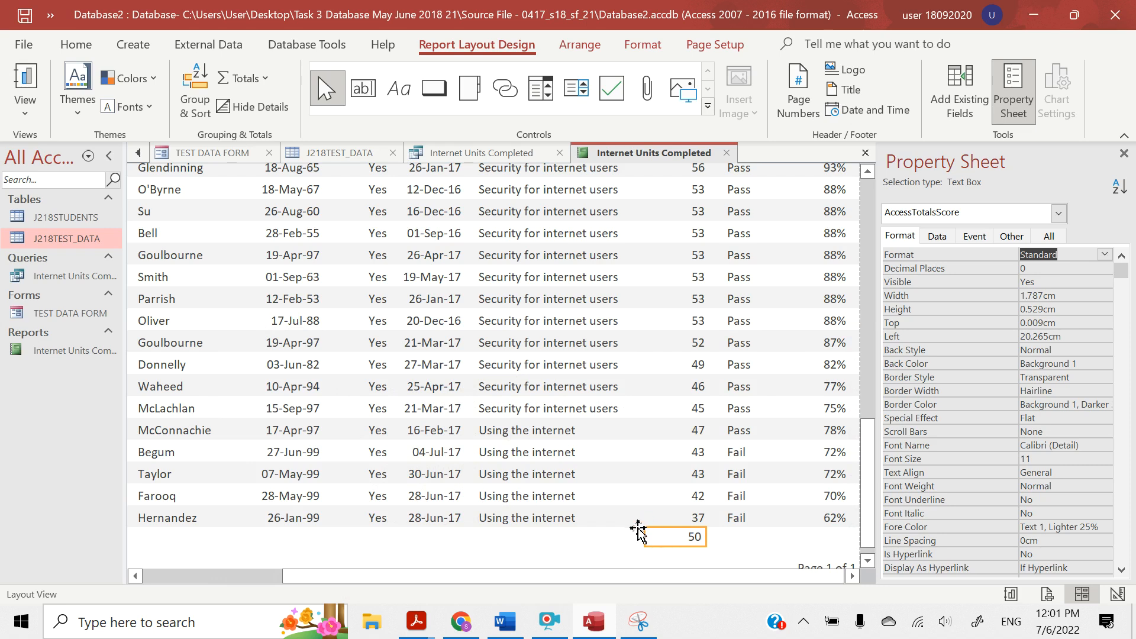
# Try to place a label to the left of the average score below the records in Layout View
pyautogui.click(395, 95)
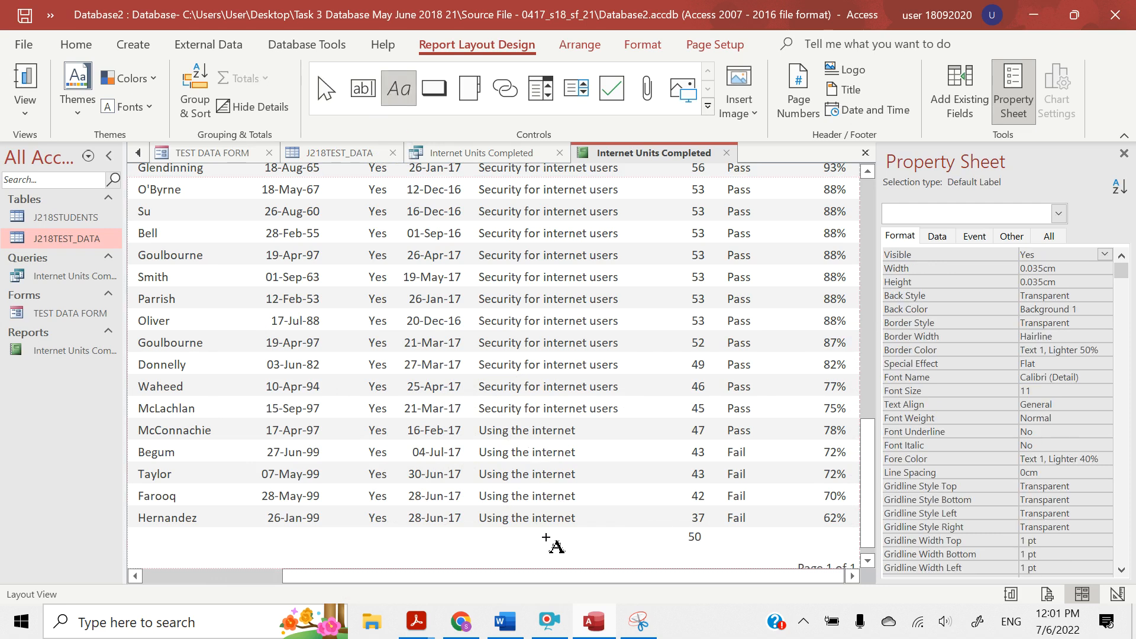
pyautogui.click(623, 545)
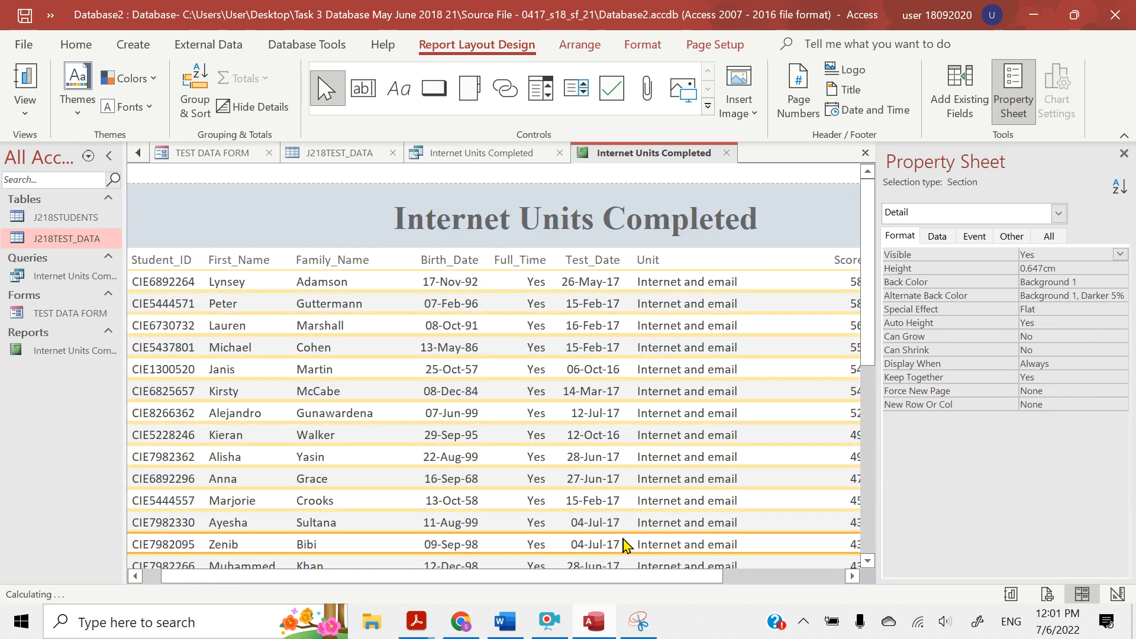
pyautogui.scroll(-3, 865, 488)
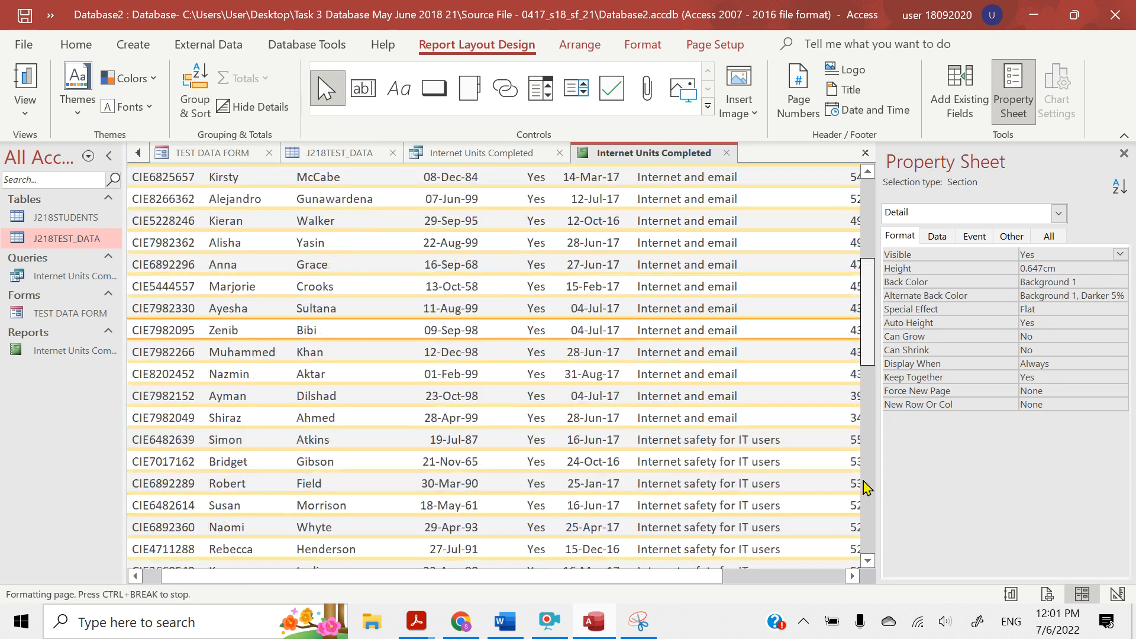
pyautogui.scroll(-5, 866, 488)
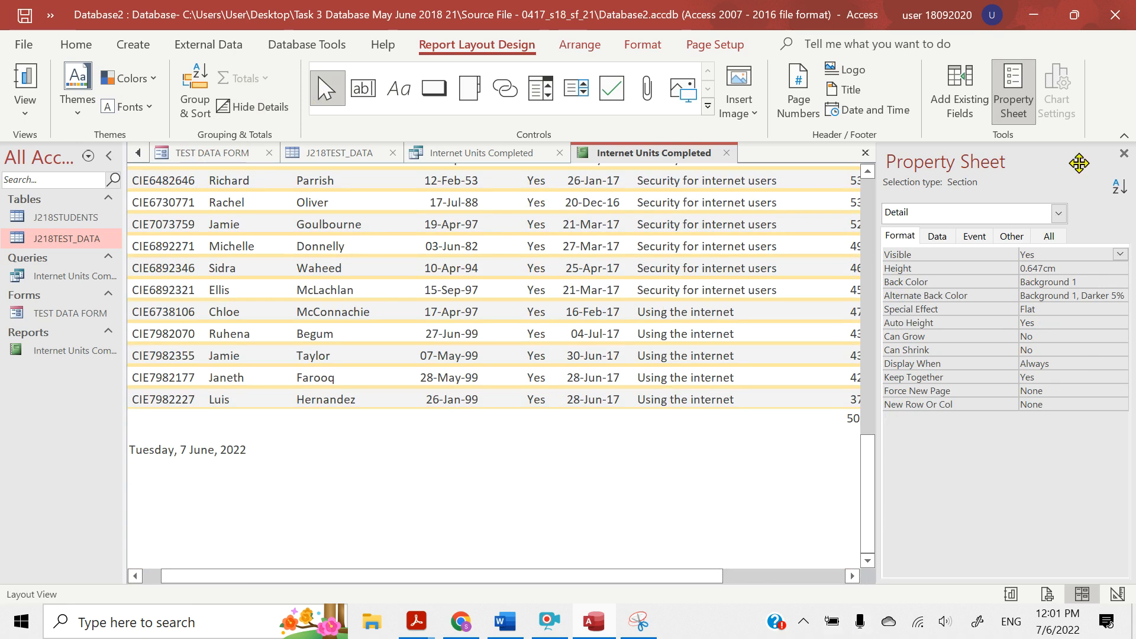
# Close the property sheet and check the report from its title to the average below the Score column
pyautogui.click(1124, 154)
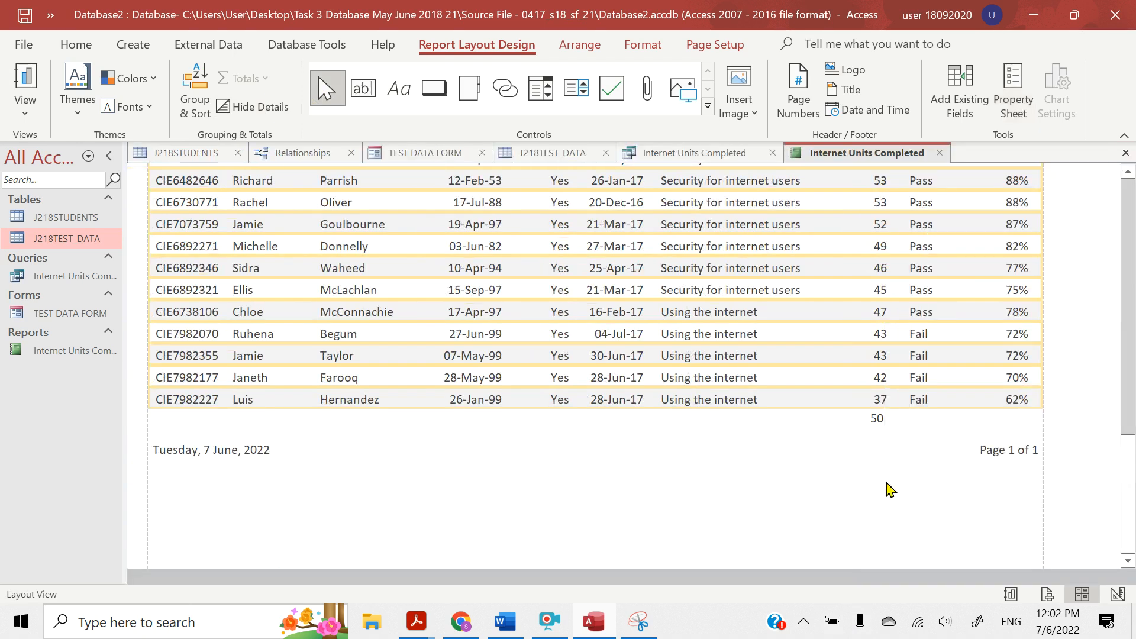
pyautogui.scroll(10, 889, 482)
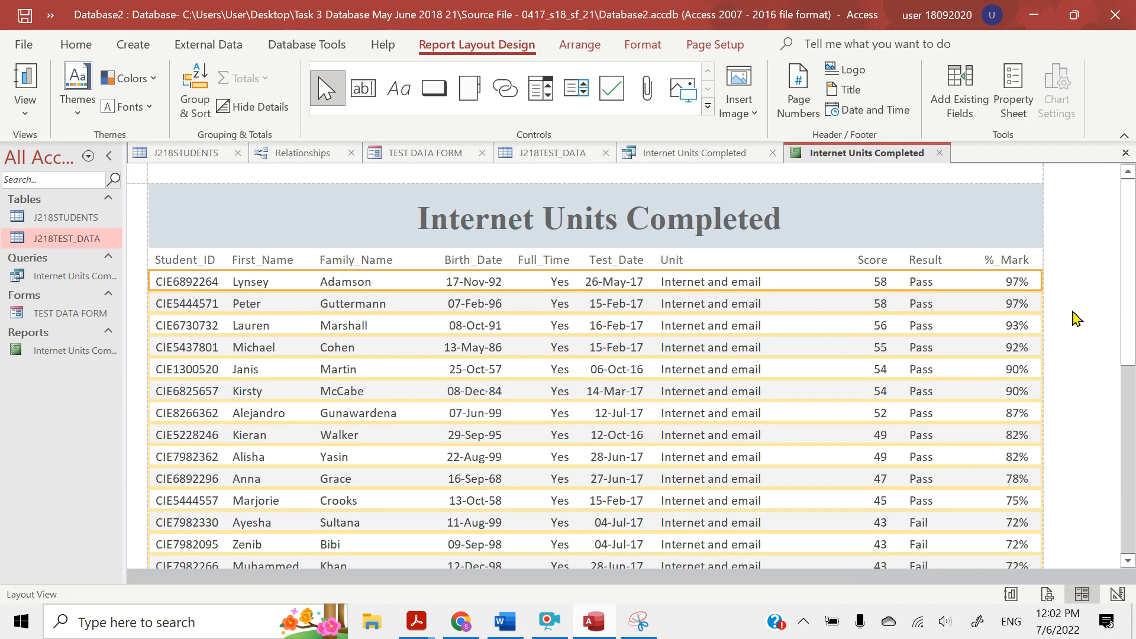
pyautogui.moveTo(1129, 245); pyautogui.dragTo(1129, 456)
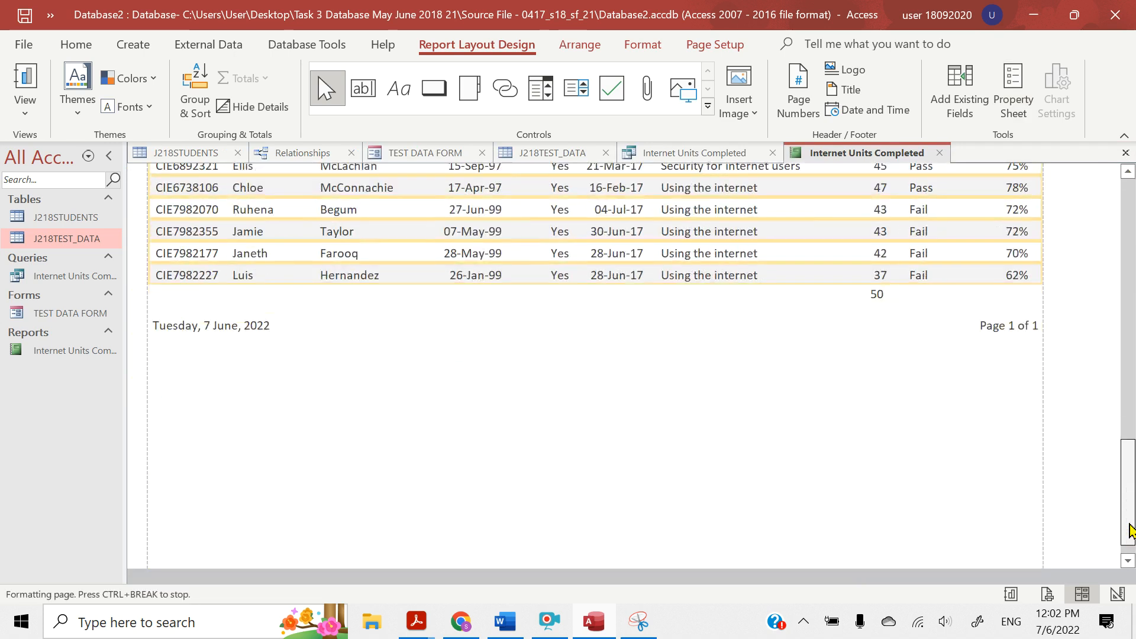
# Open the report in Design View and widen the average score text box in the Report Footer to fit its whole formula
pyautogui.click(25, 109)
pyautogui.click(82, 278)
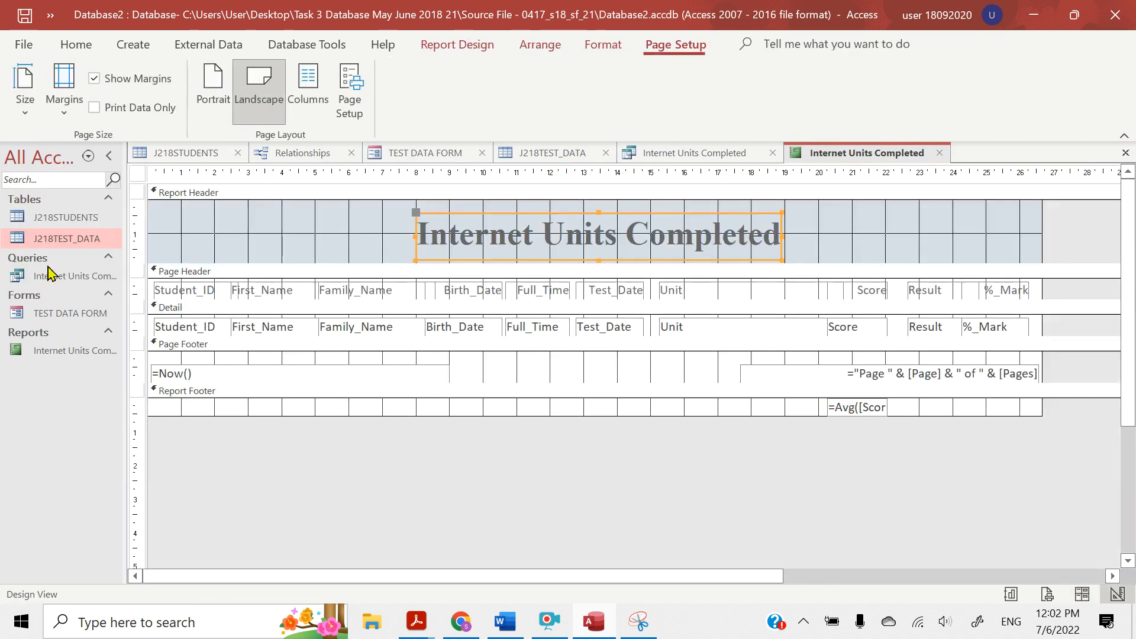
pyautogui.click(870, 412)
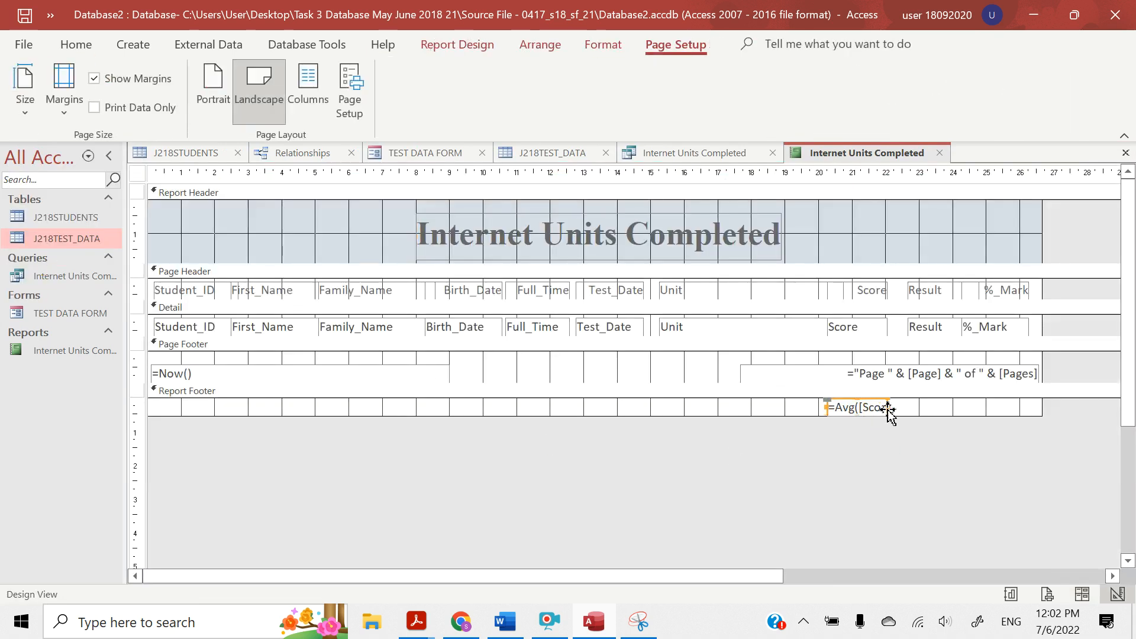
pyautogui.moveTo(890, 407); pyautogui.dragTo(897, 407)
pyautogui.click(898, 407)
pyautogui.click(902, 408)
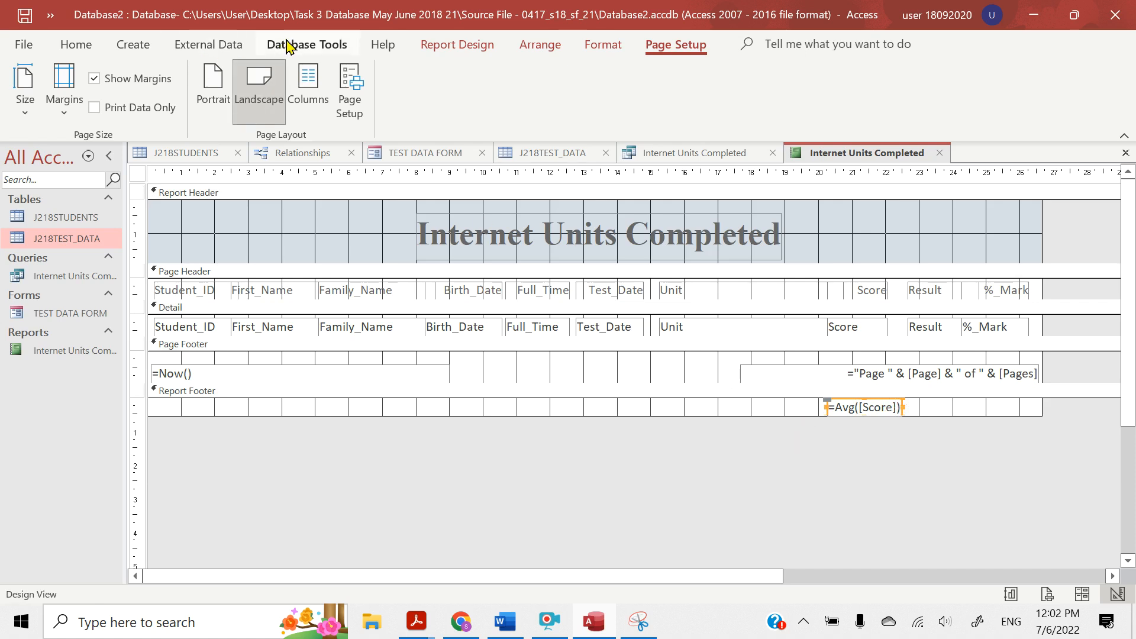
# Add a label reading "Average Mark" in the Report Footer, to the left of the average score text box
pyautogui.click(435, 50)
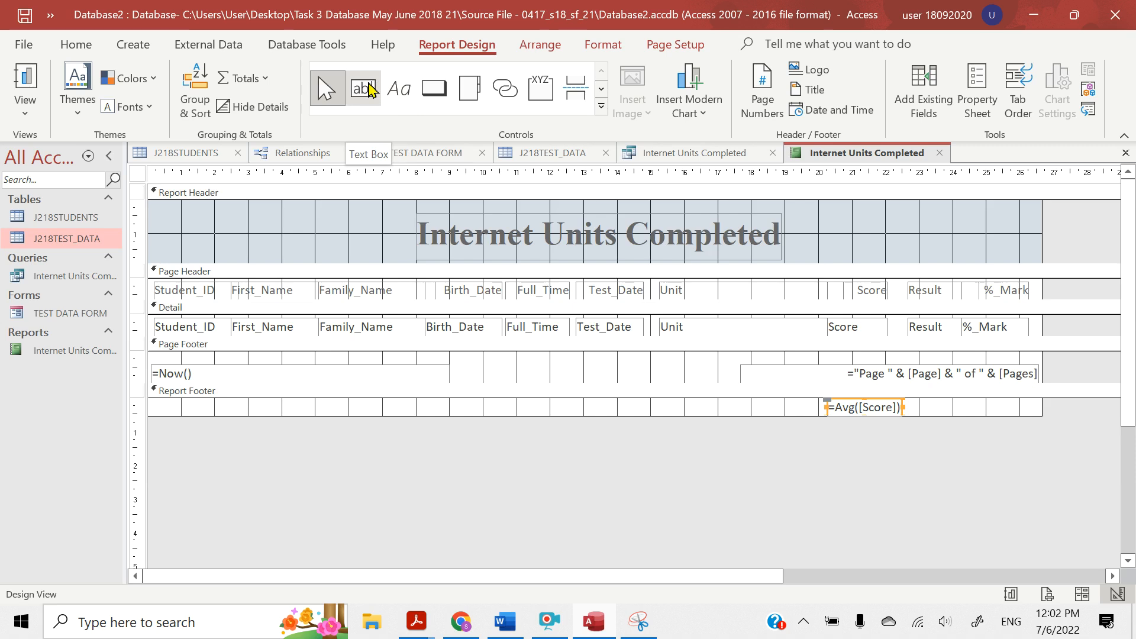
pyautogui.click(397, 90)
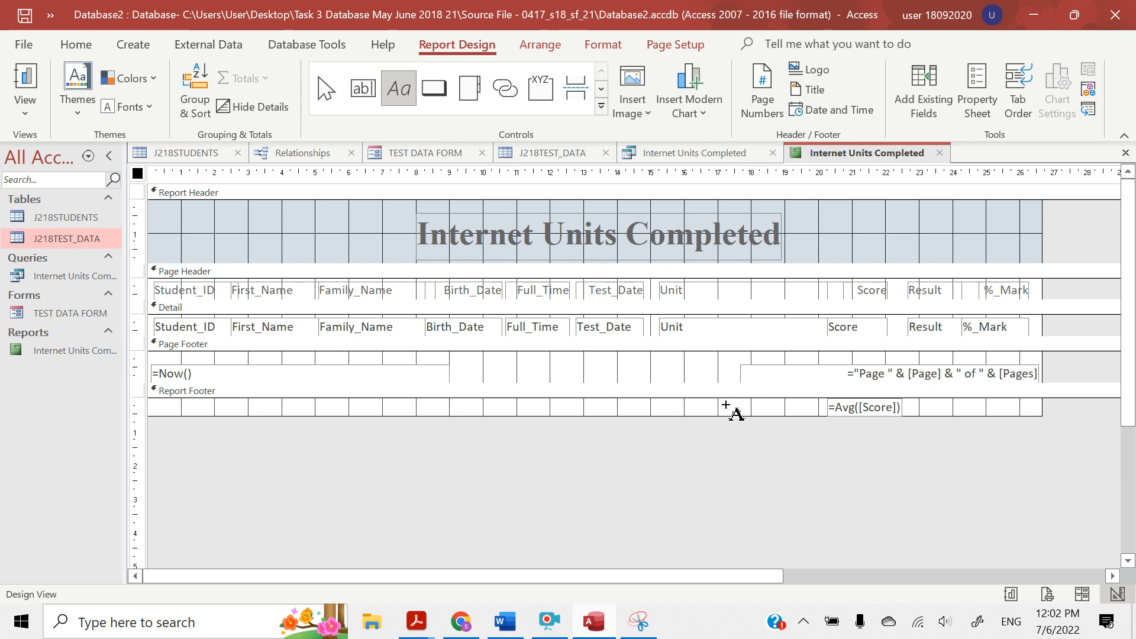
pyautogui.moveTo(725, 404); pyautogui.dragTo(806, 413)
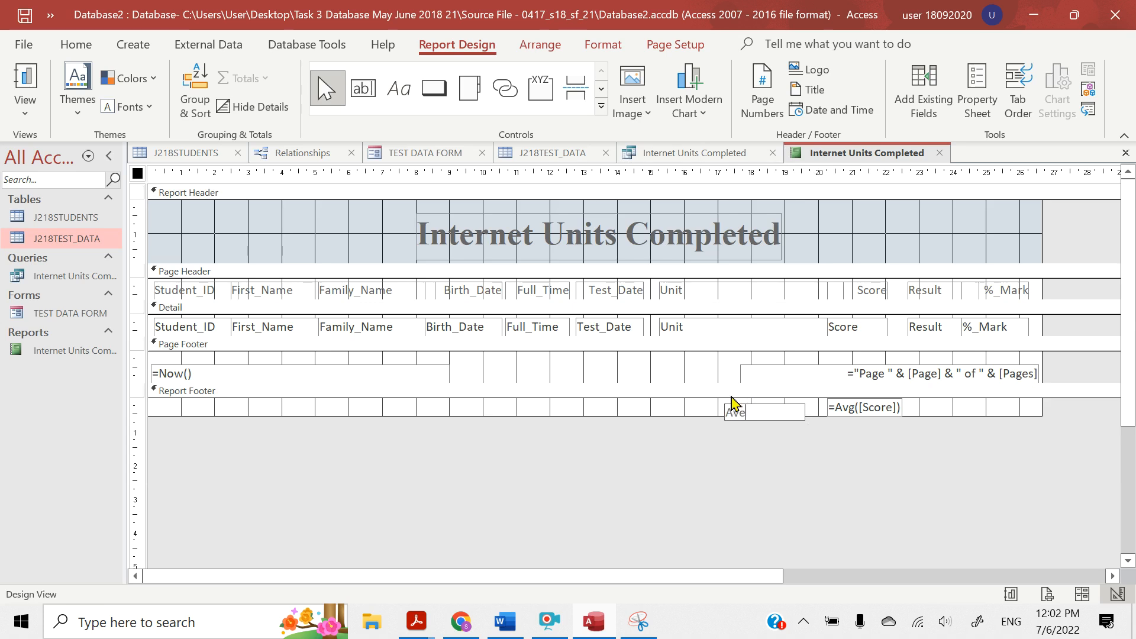
pyautogui.write('Mark')
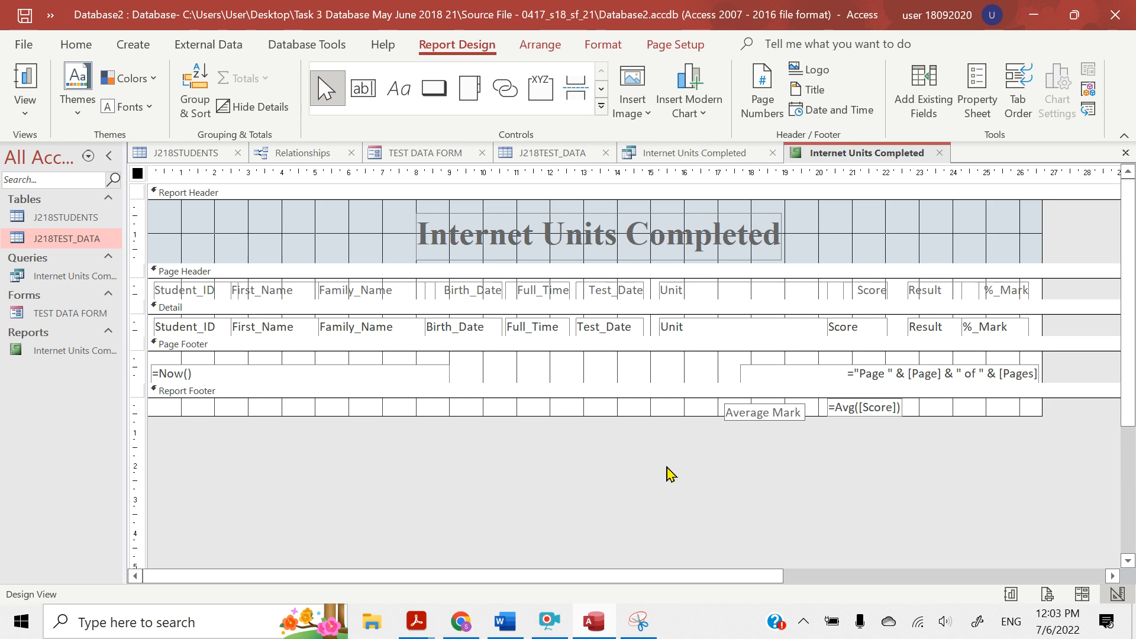
# Make the Report Footer taller and move the Average Mark label right up against the average score text box
pyautogui.moveTo(684, 414); pyautogui.dragTo(682, 432)
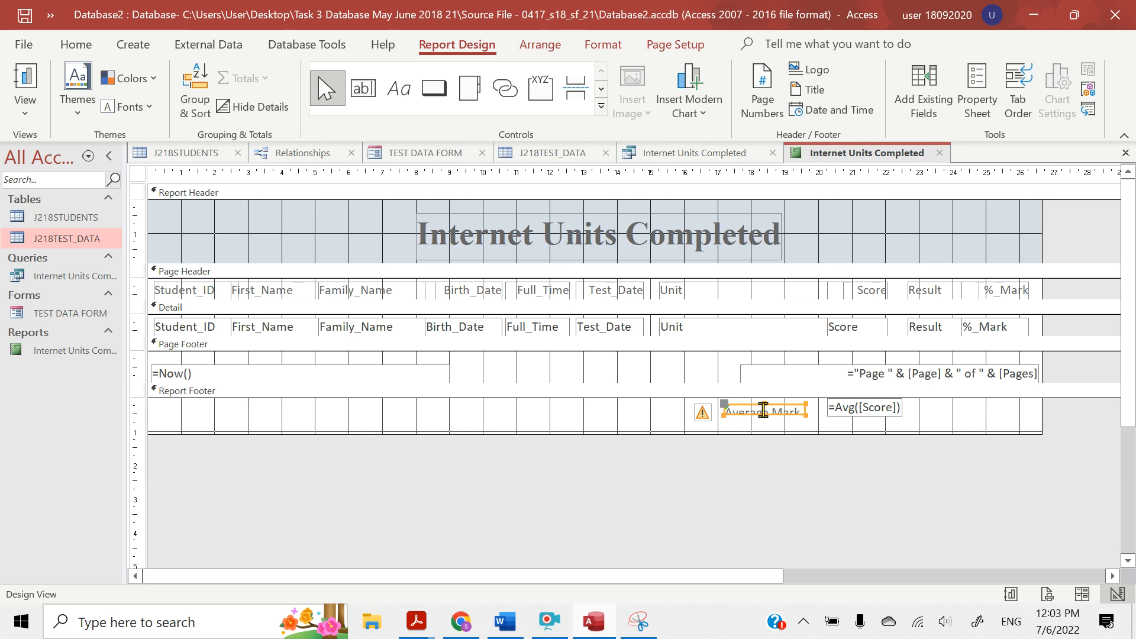
pyautogui.moveTo(765, 416); pyautogui.dragTo(763, 422)
pyautogui.hotkey('ctrl', 'z')
pyautogui.hotkey('ctrl', 'z')
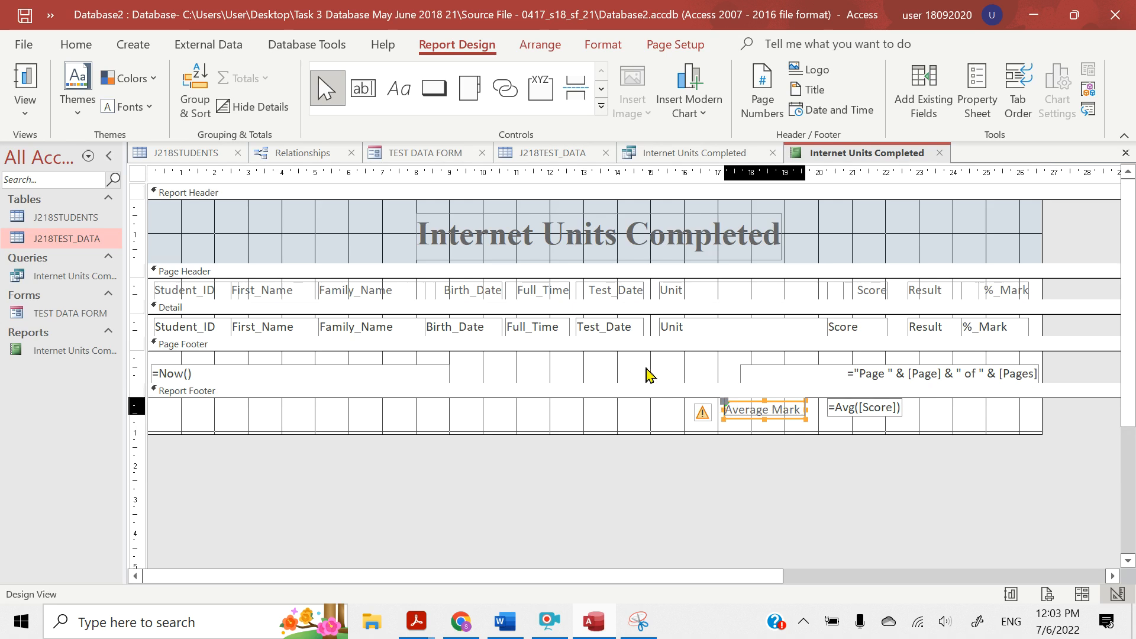
pyautogui.press('Right')
pyautogui.press('Right')
pyautogui.press('Right')
pyautogui.press('Right')
pyautogui.press('Right')
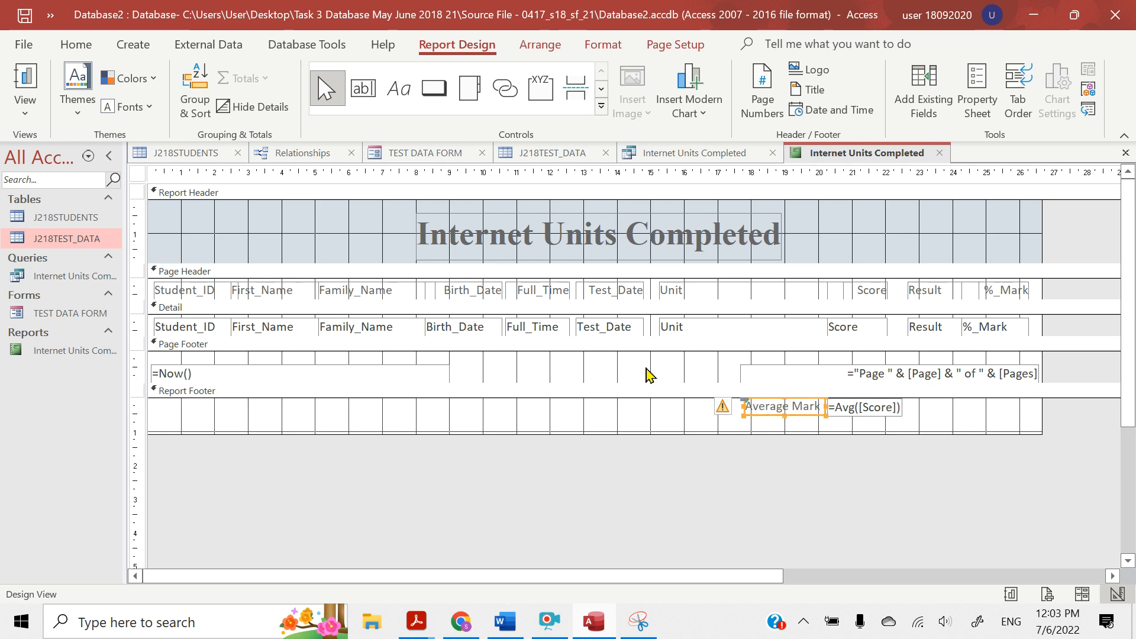
# Show the report in Layout View and narrow the average score box so its value lines up with the Score column
pyautogui.click(25, 113)
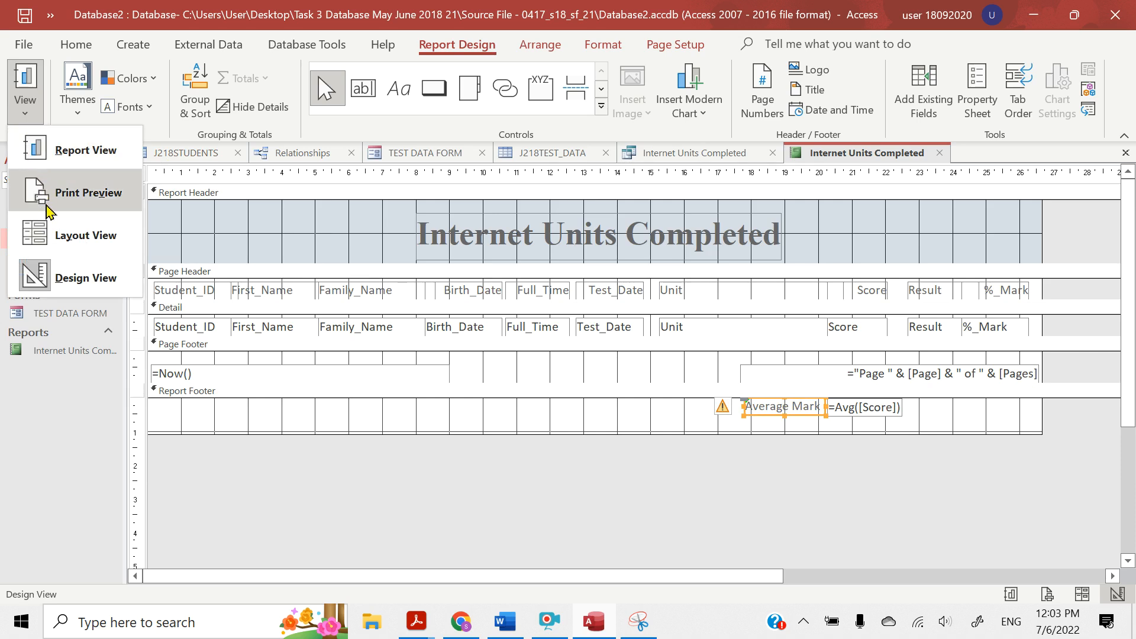
pyautogui.click(62, 244)
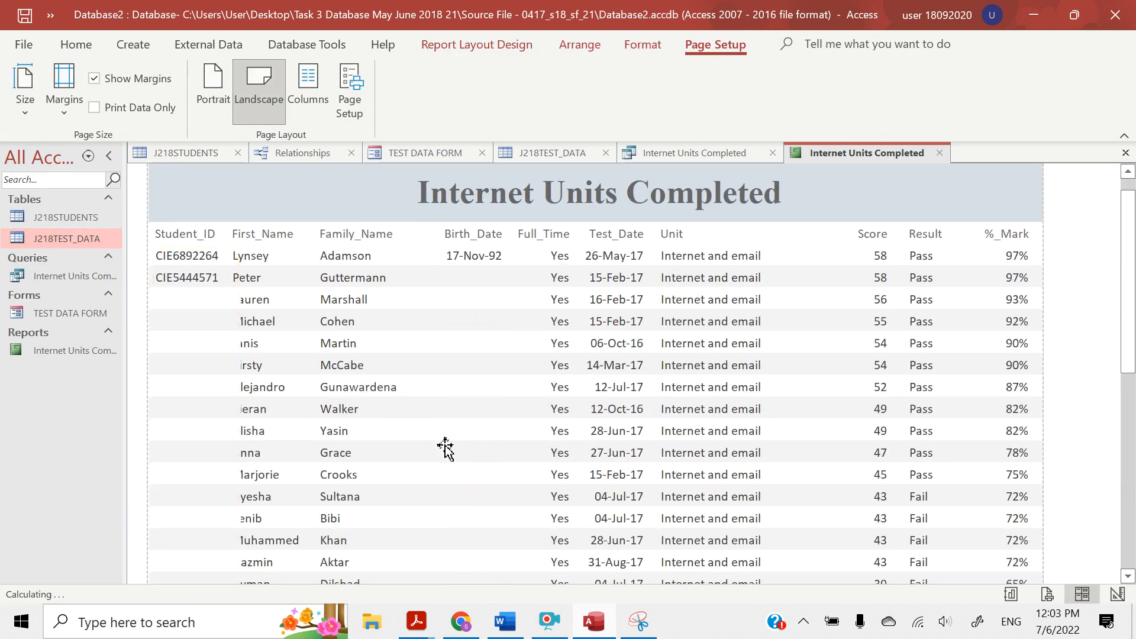
pyautogui.click(445, 448)
pyautogui.scroll(-10, 445, 448)
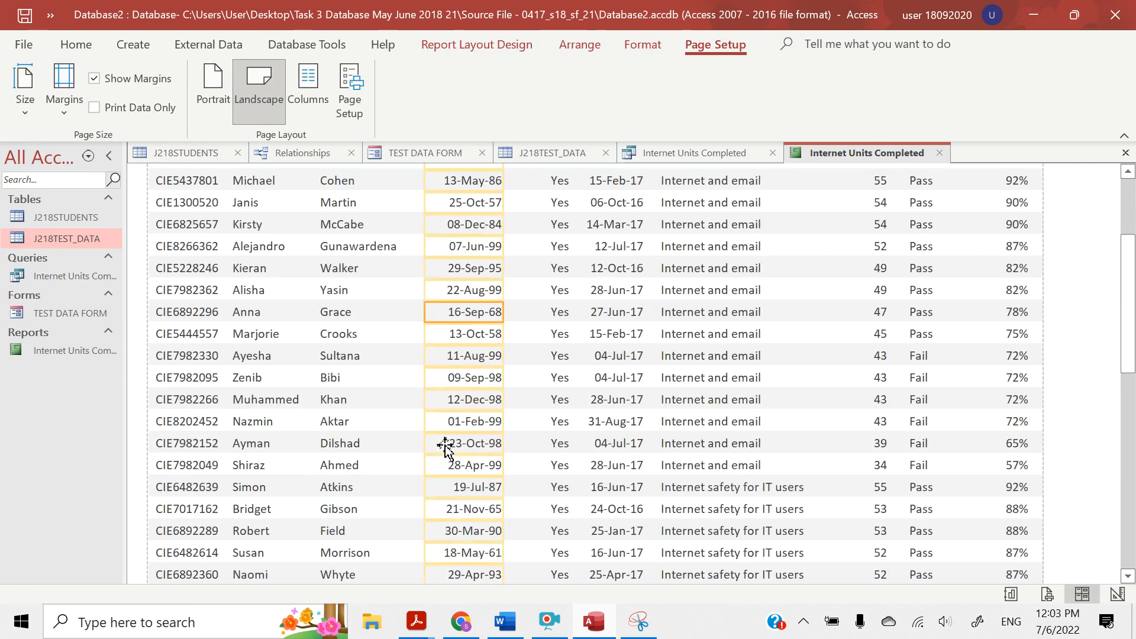
pyautogui.scroll(-3, 445, 448)
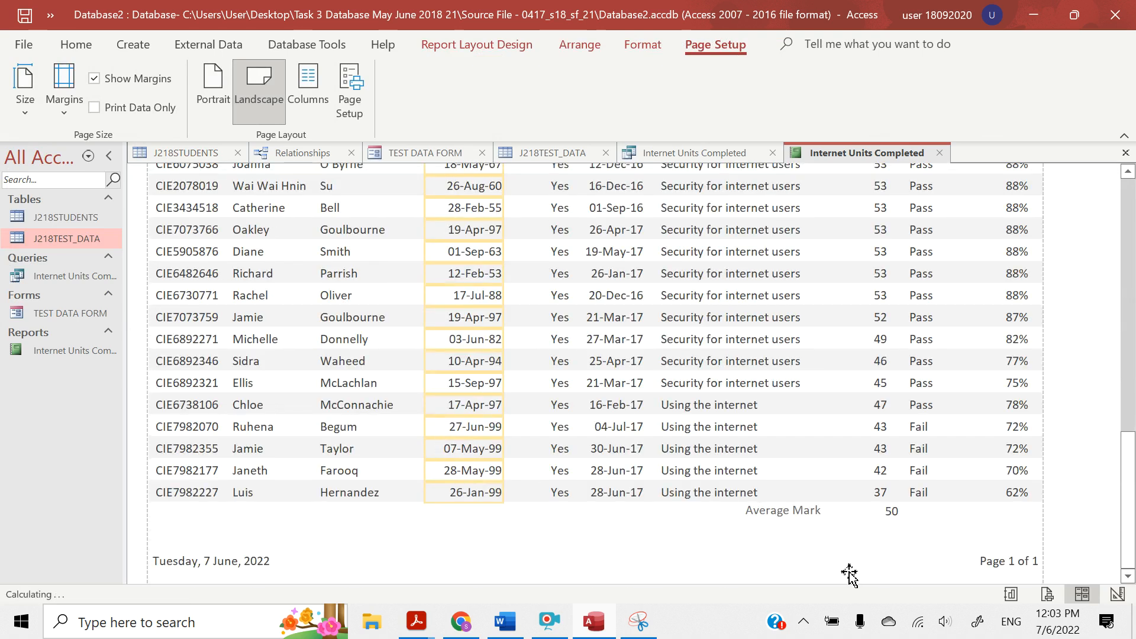
pyautogui.click(806, 510)
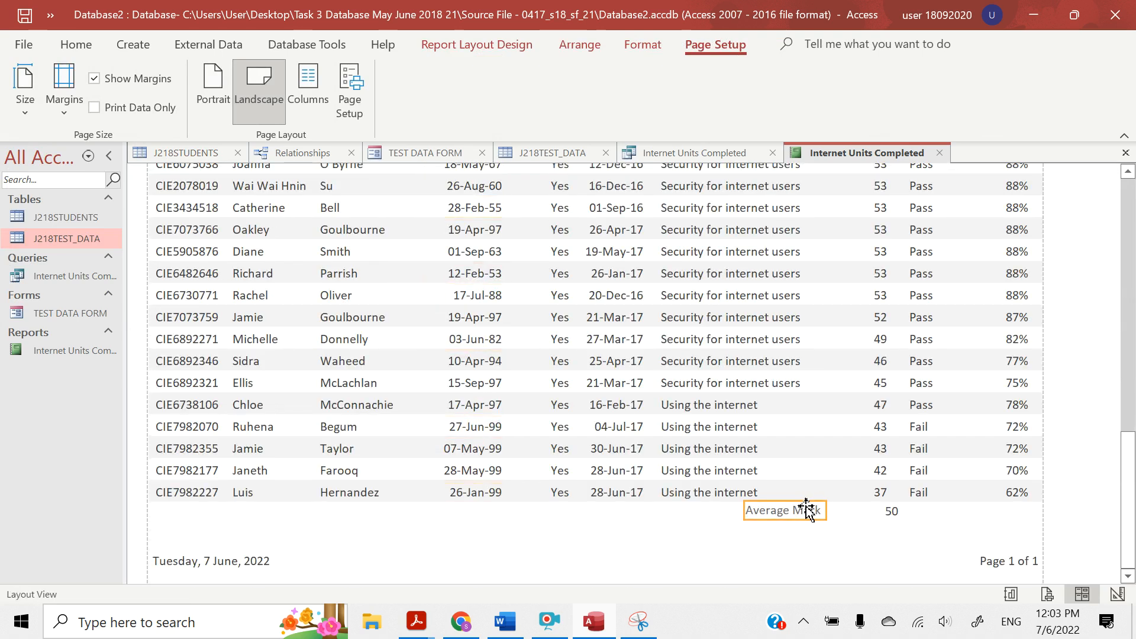
pyautogui.click(888, 512)
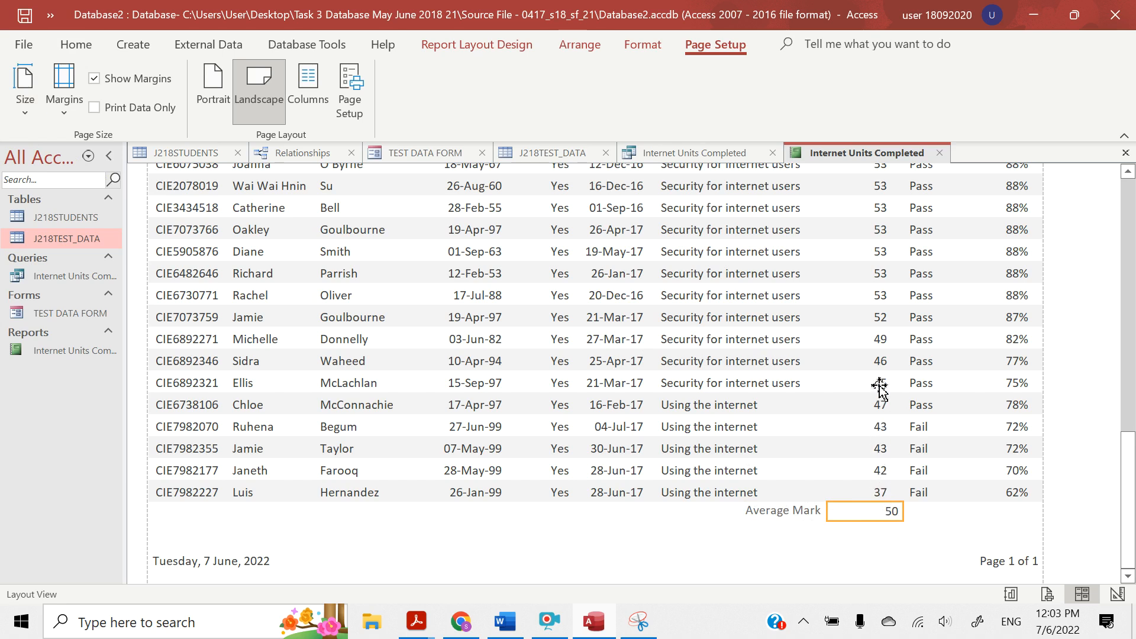
pyautogui.click(900, 512)
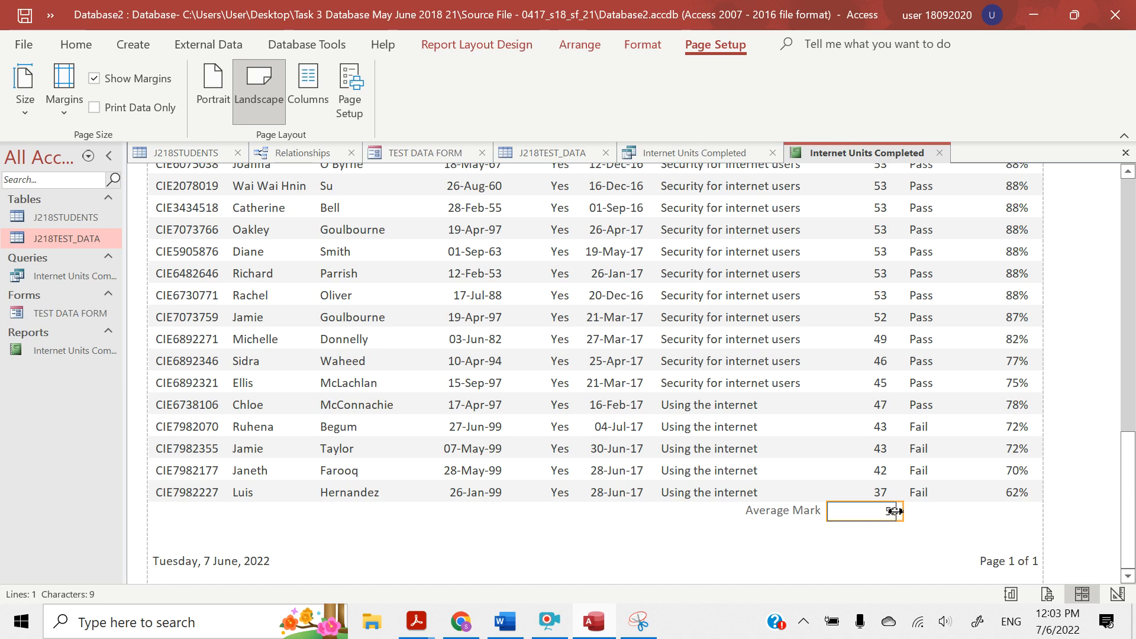
pyautogui.moveTo(893, 512); pyautogui.dragTo(888, 511)
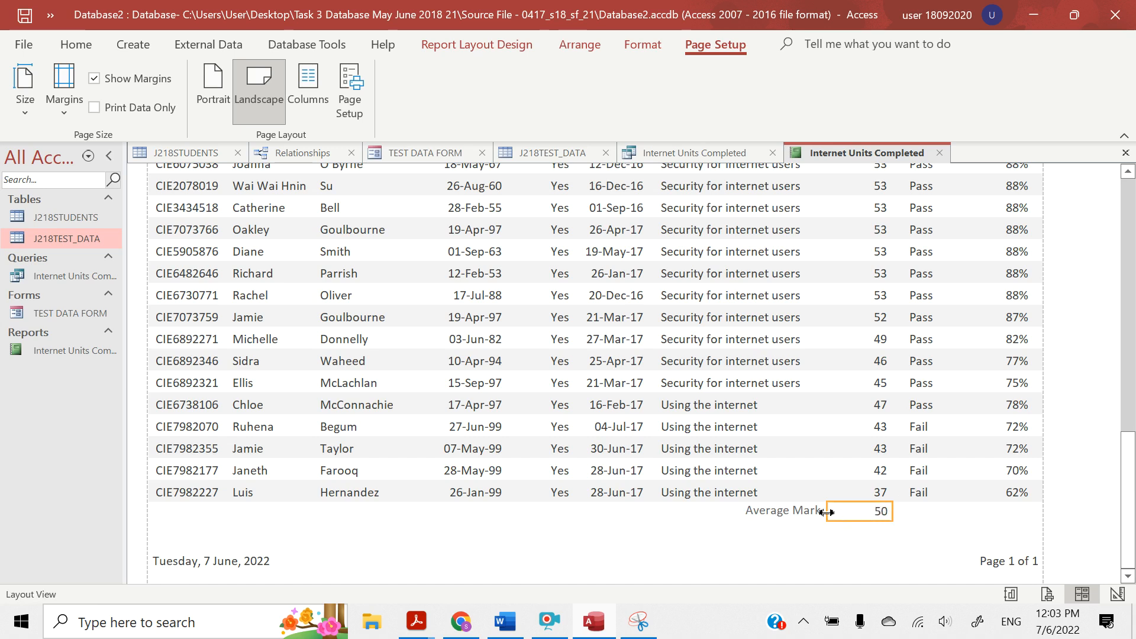
# Resize the Average Mark label from both sides so that its text sits closer to the average value
pyautogui.click(794, 513)
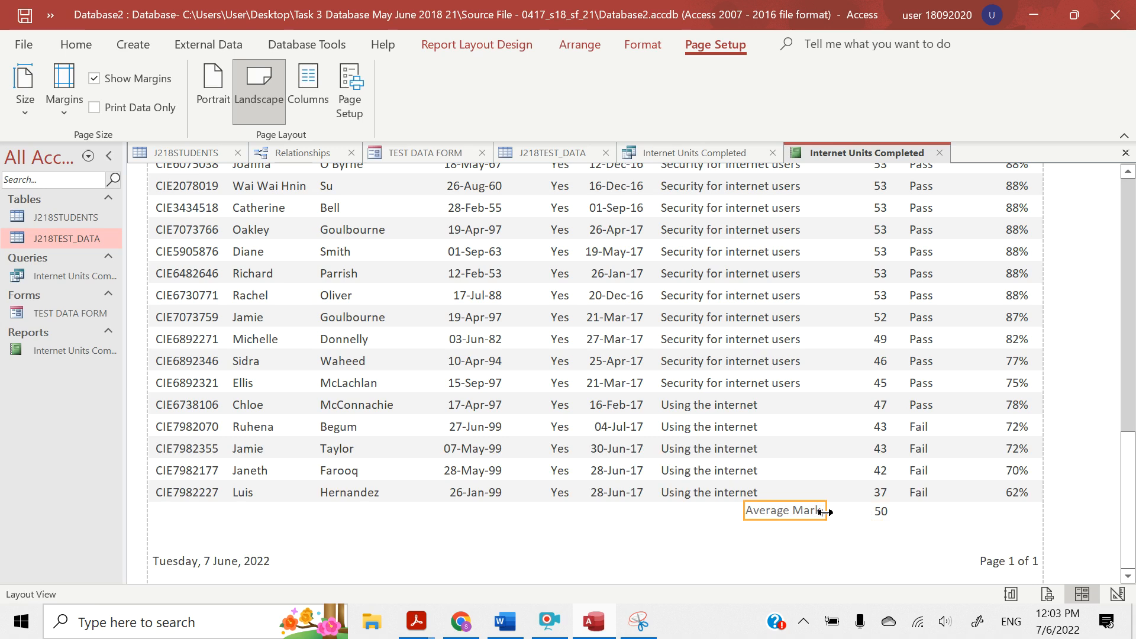
pyautogui.moveTo(825, 513); pyautogui.dragTo(867, 512)
pyautogui.click(795, 510)
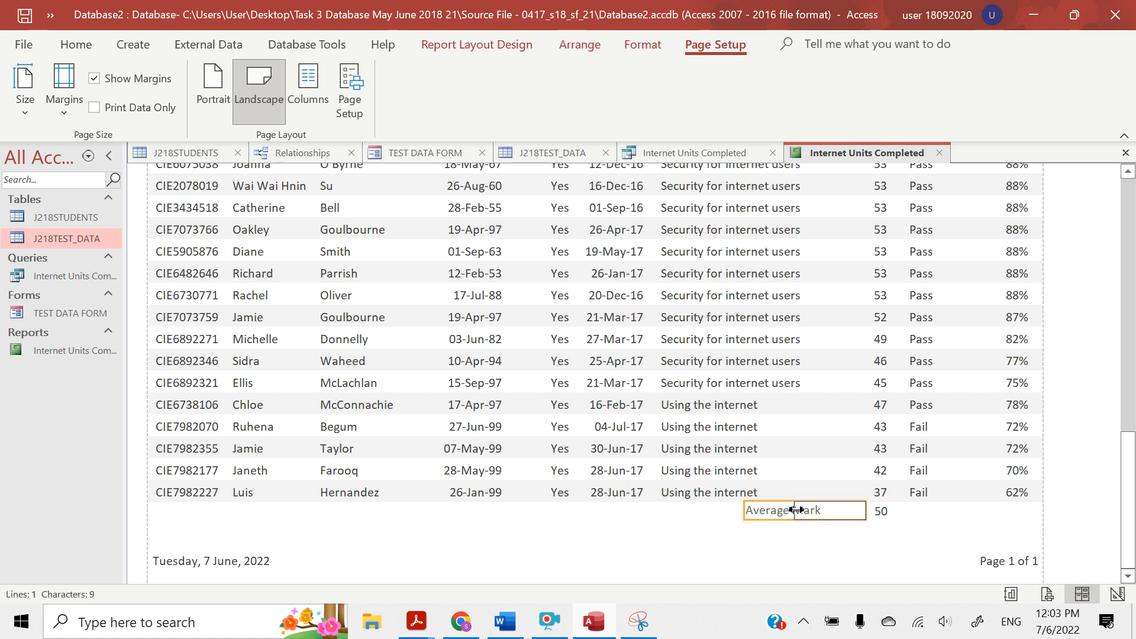
pyautogui.moveTo(796, 510); pyautogui.dragTo(780, 510)
pyautogui.click(829, 557)
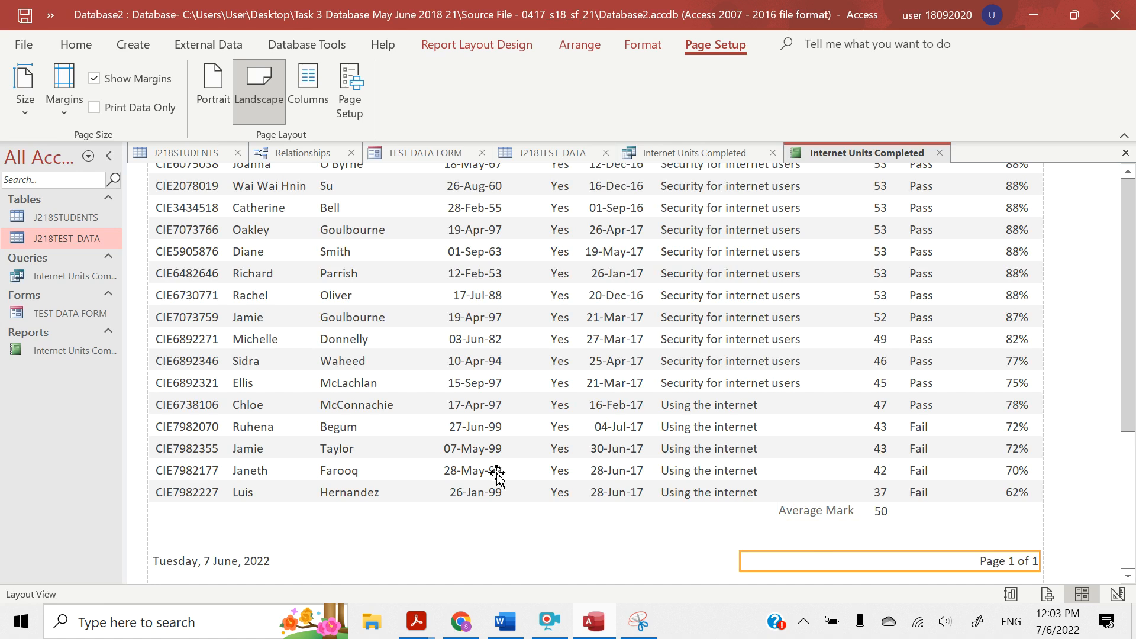
# Switch to the question paper in Acrobat Reader, highlight "name, Centre number and candidate number on every page of the report." and return to Access
pyautogui.moveTo(415, 621)
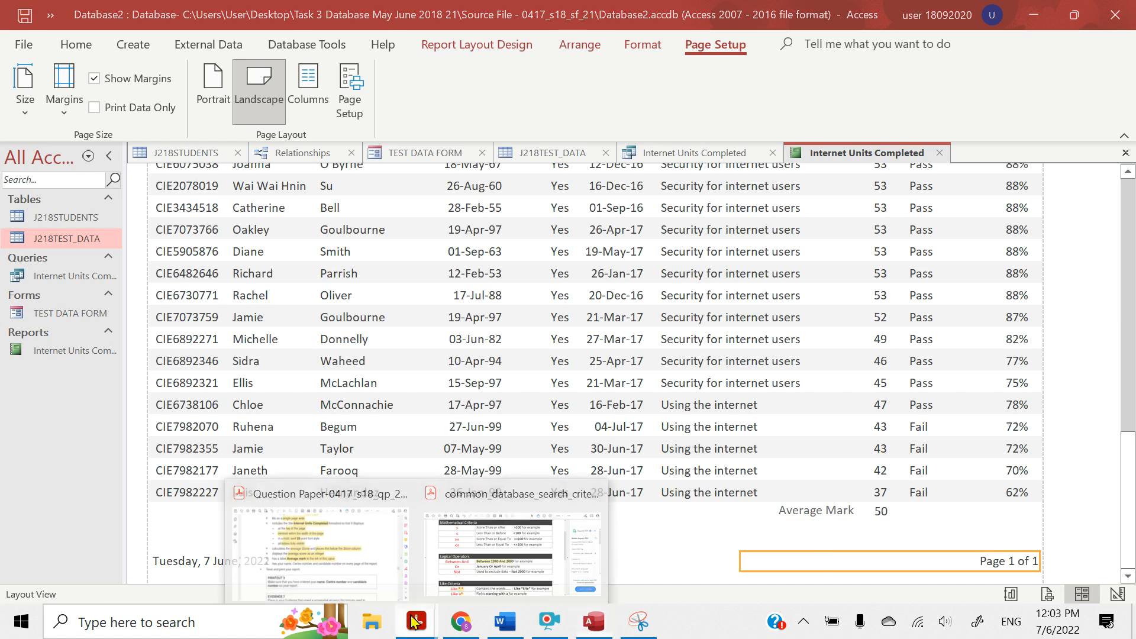
pyautogui.click(350, 541)
pyautogui.scroll(-1, 340, 388)
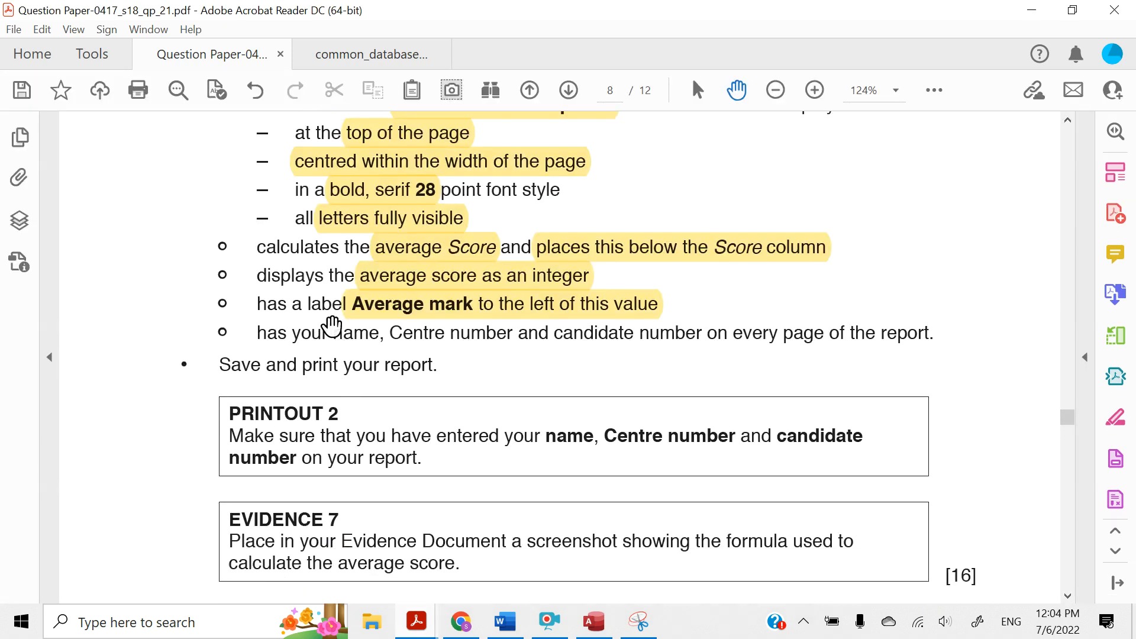
pyautogui.moveTo(335, 332); pyautogui.dragTo(938, 328)
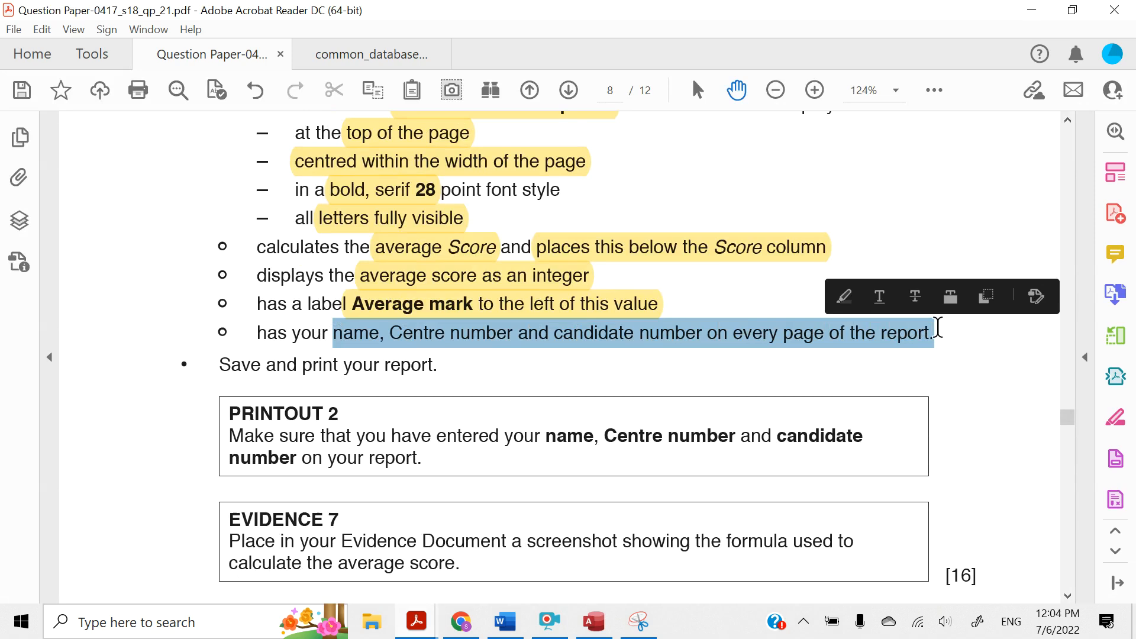
pyautogui.click(844, 297)
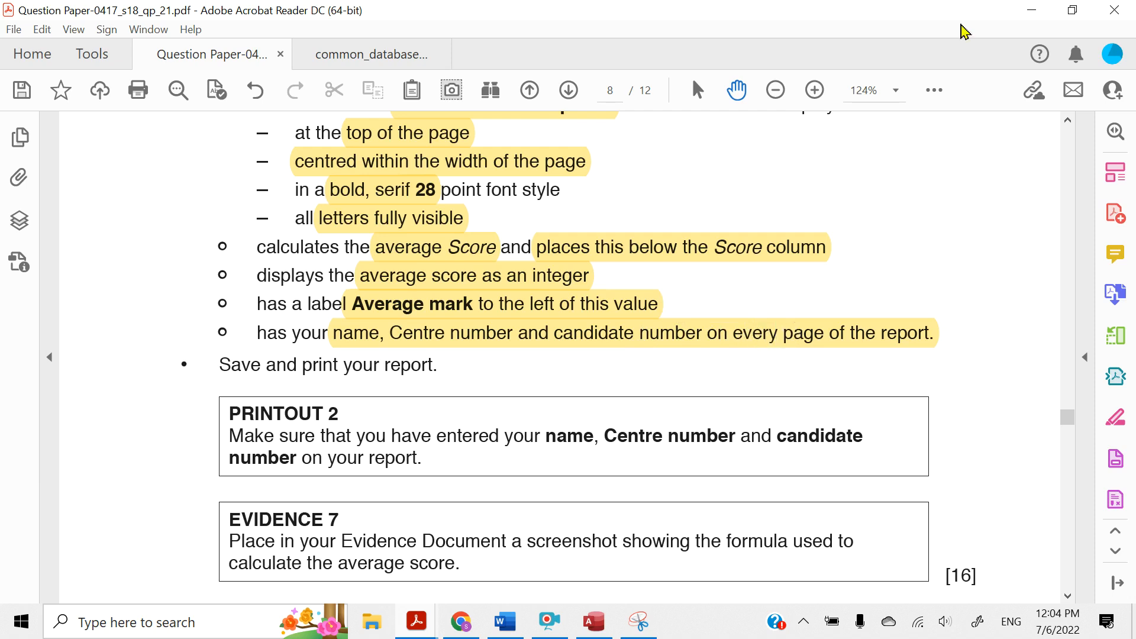
pyautogui.click(1043, 8)
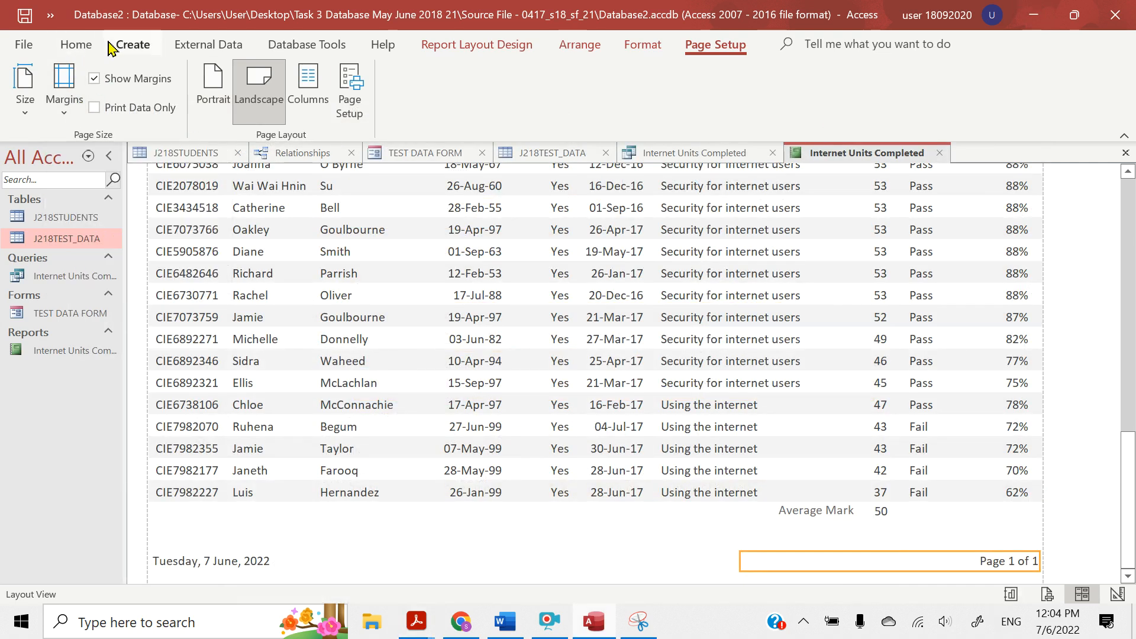
# Switch the report back to Design View and extend the Page Footer section to about 2 cm high
pyautogui.click(76, 45)
pyautogui.click(22, 116)
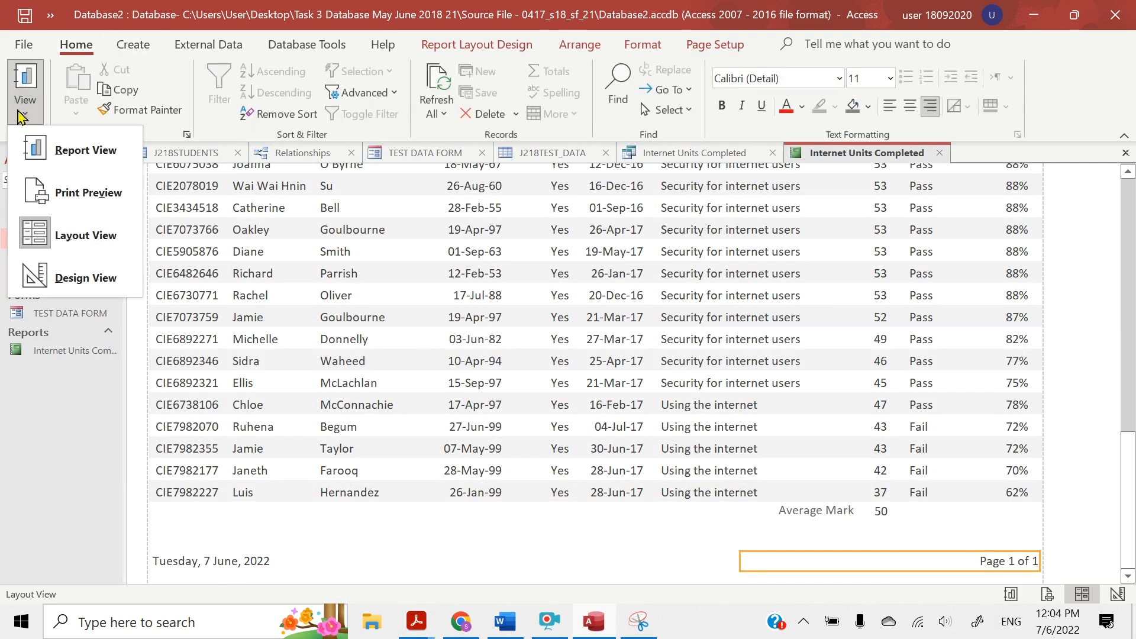
pyautogui.click(57, 290)
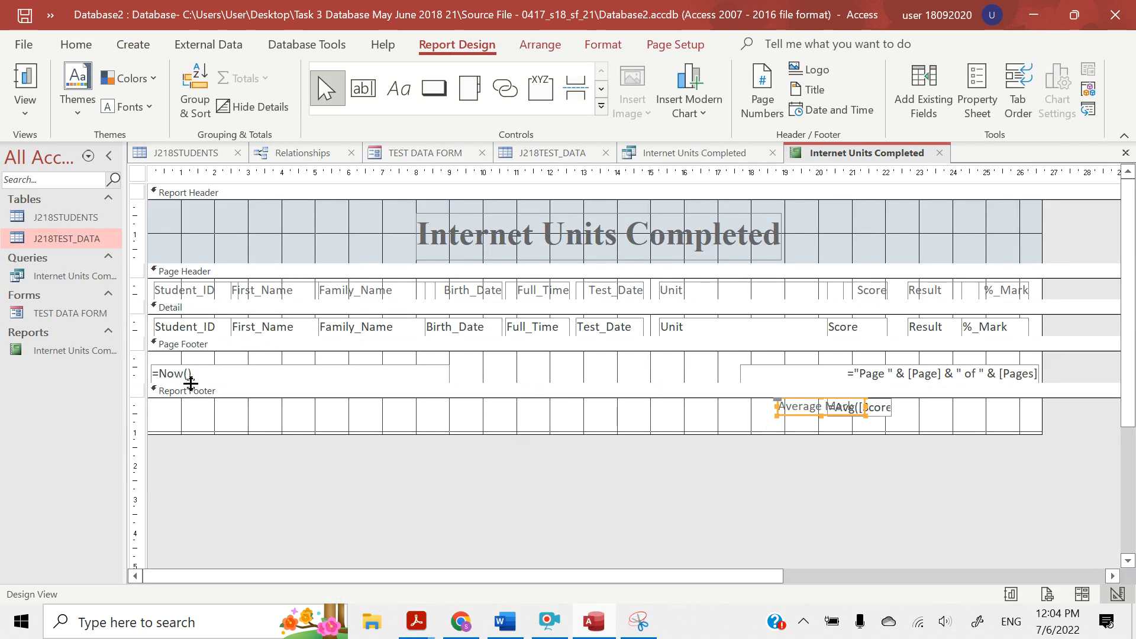
pyautogui.moveTo(190, 382); pyautogui.dragTo(191, 425)
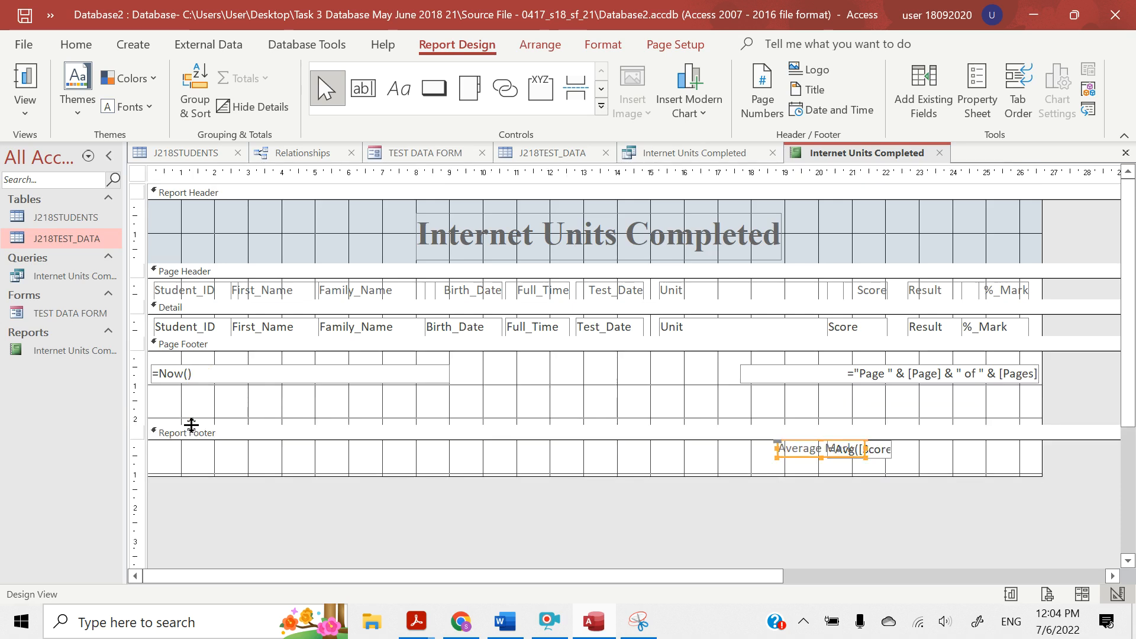
# Delete the =Now() date text box from the Page Footer
pyautogui.click(192, 373)
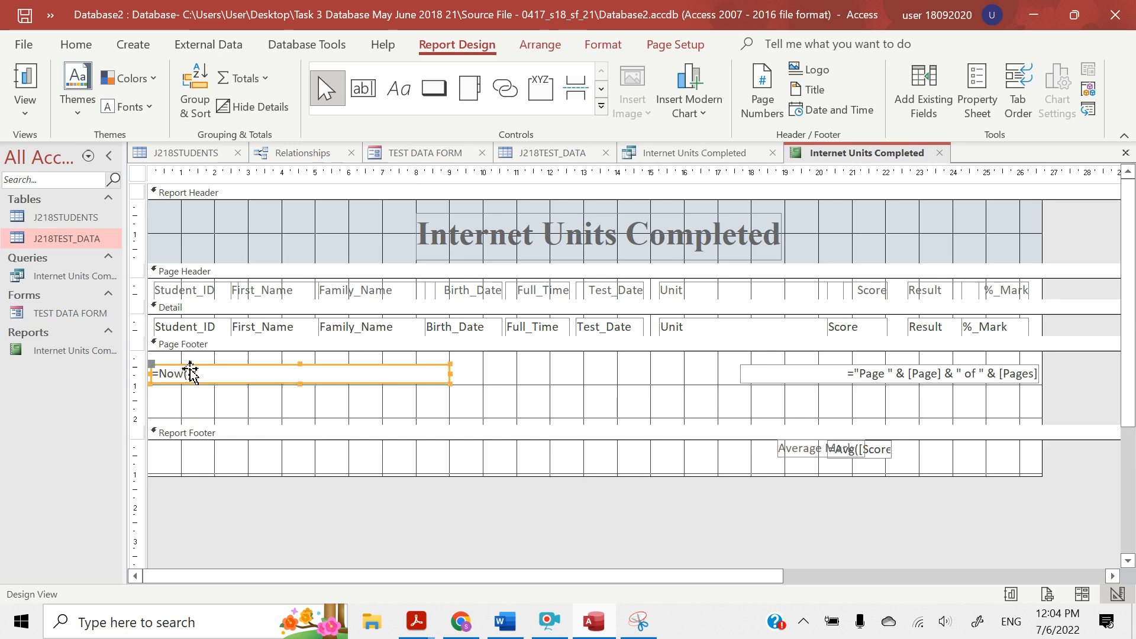
pyautogui.rightClick(154, 366)
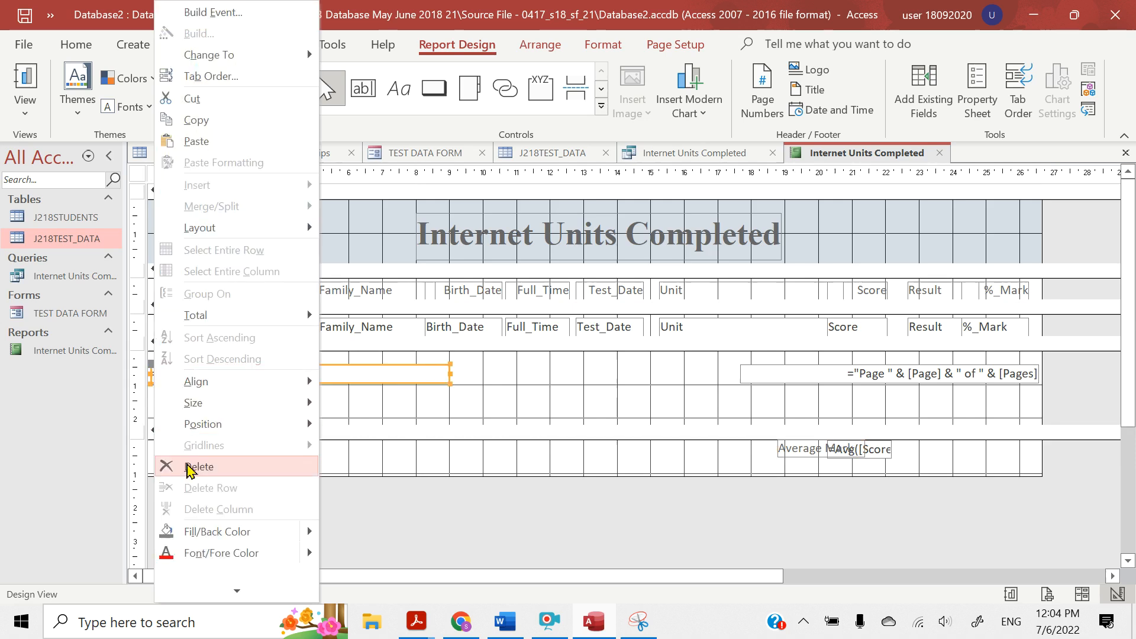
pyautogui.click(199, 467)
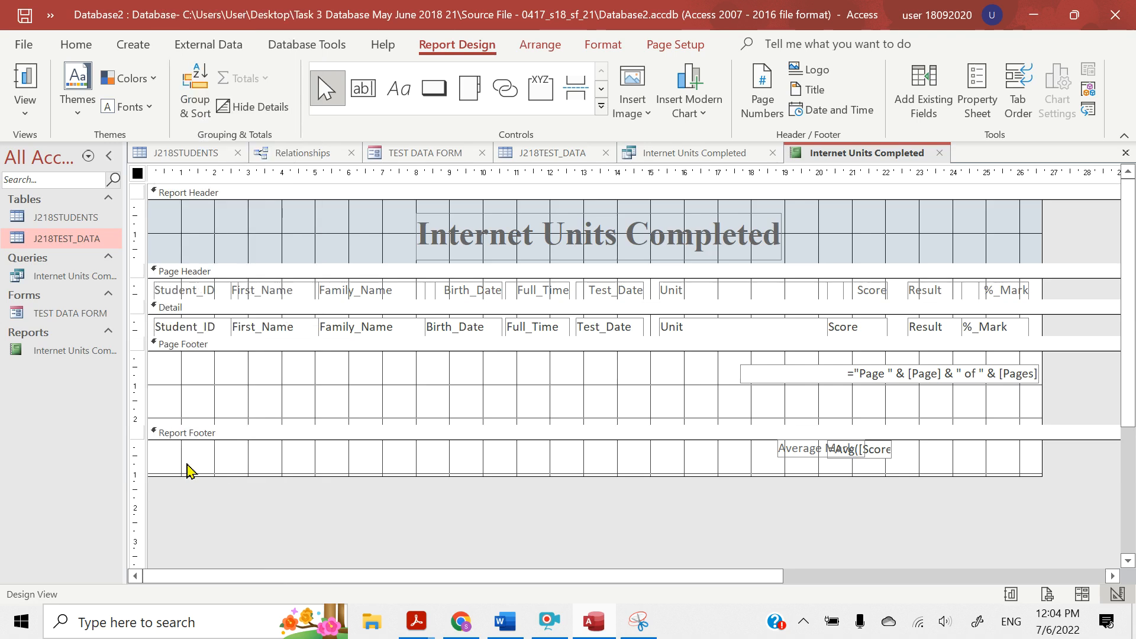
# Add a label about 10 cm wide in the Page Footer containing the candidate's name, Centre number and candidate number
pyautogui.click(756, 376)
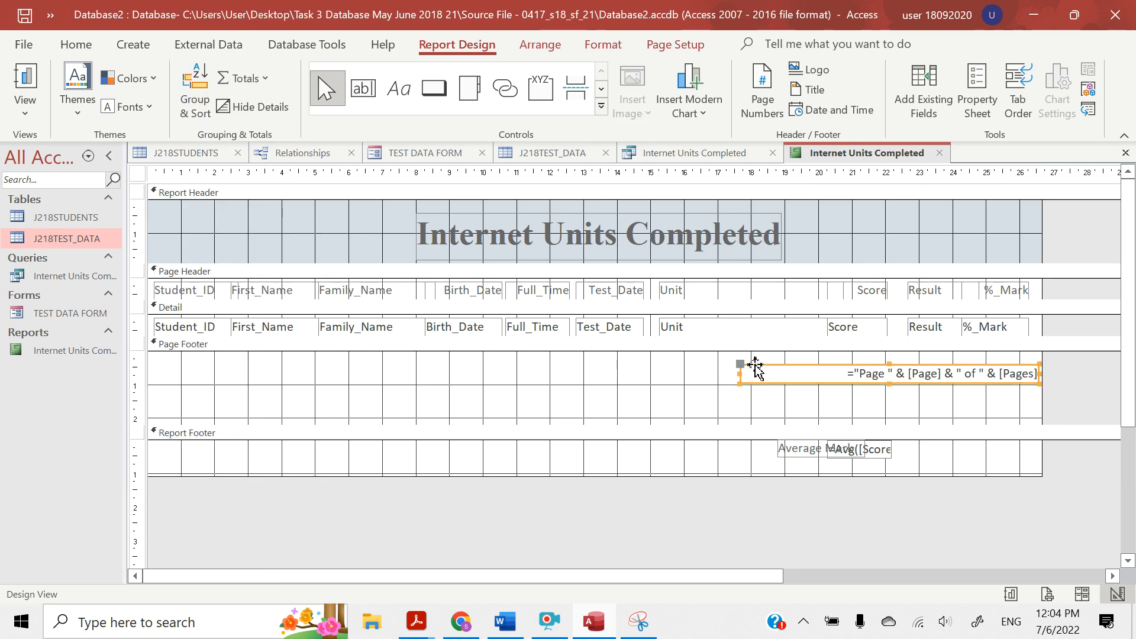
pyautogui.click(694, 383)
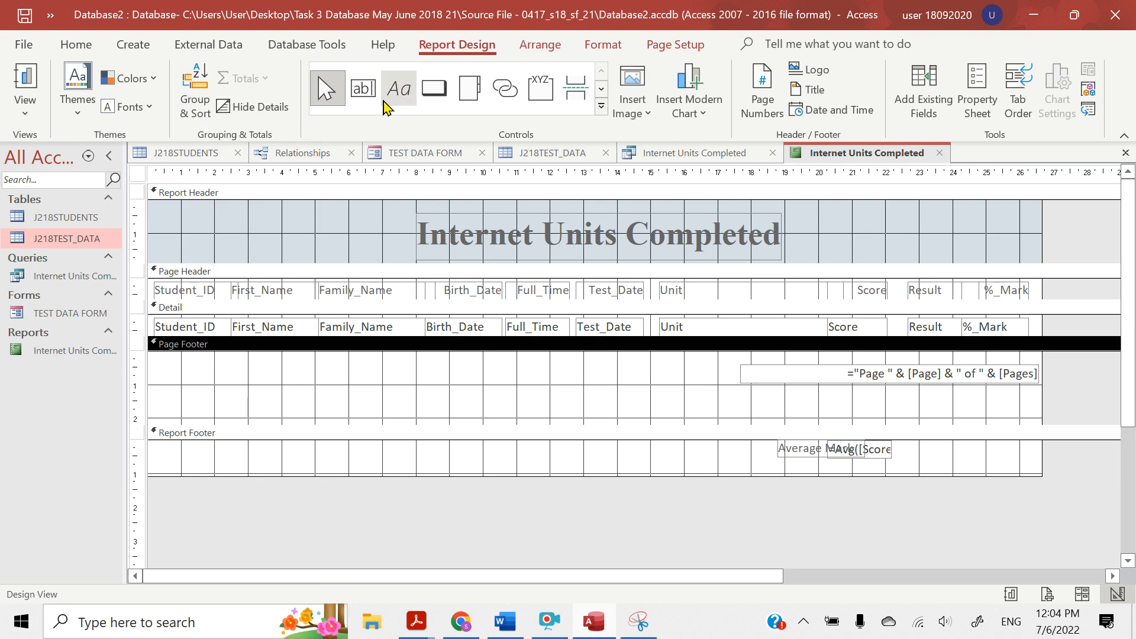
pyautogui.click(398, 90)
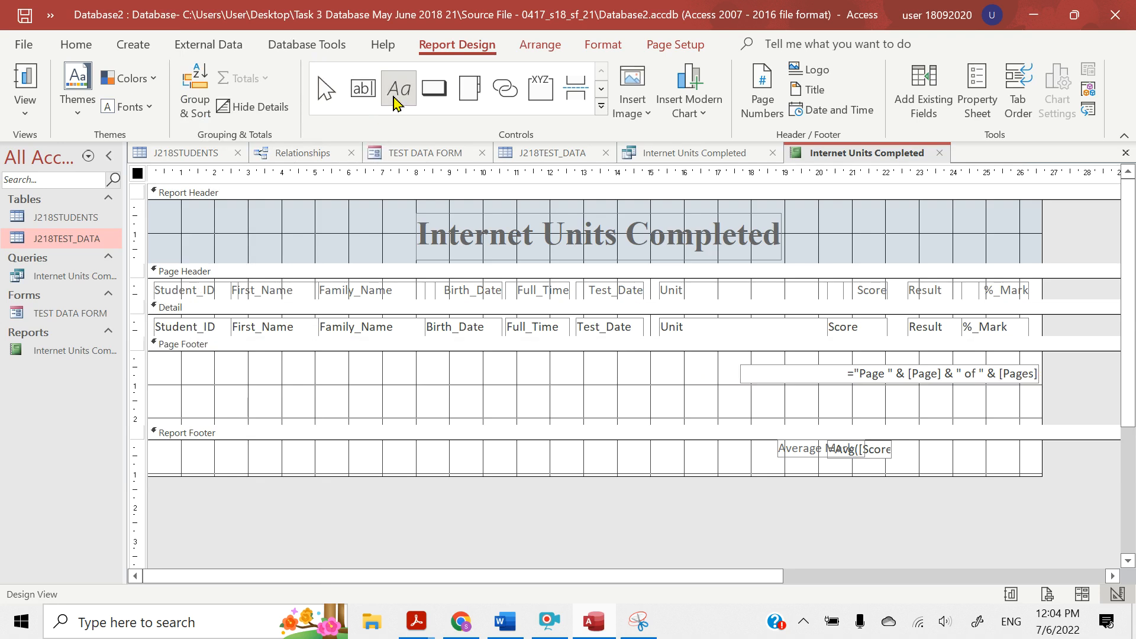
pyautogui.moveTo(161, 368); pyautogui.dragTo(500, 395)
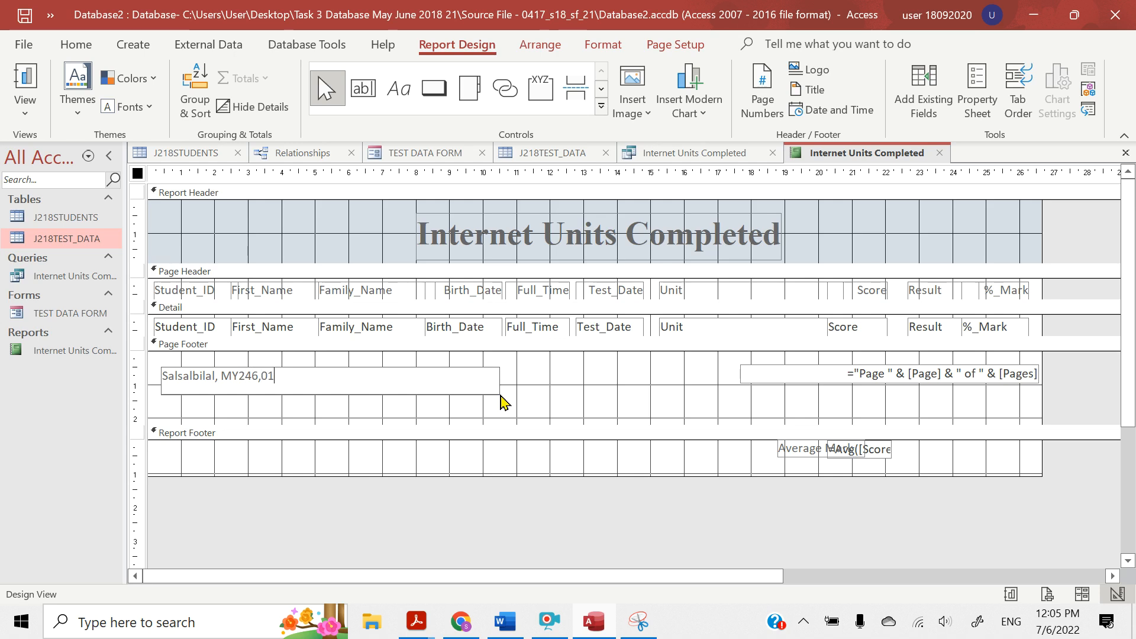
pyautogui.click(512, 420)
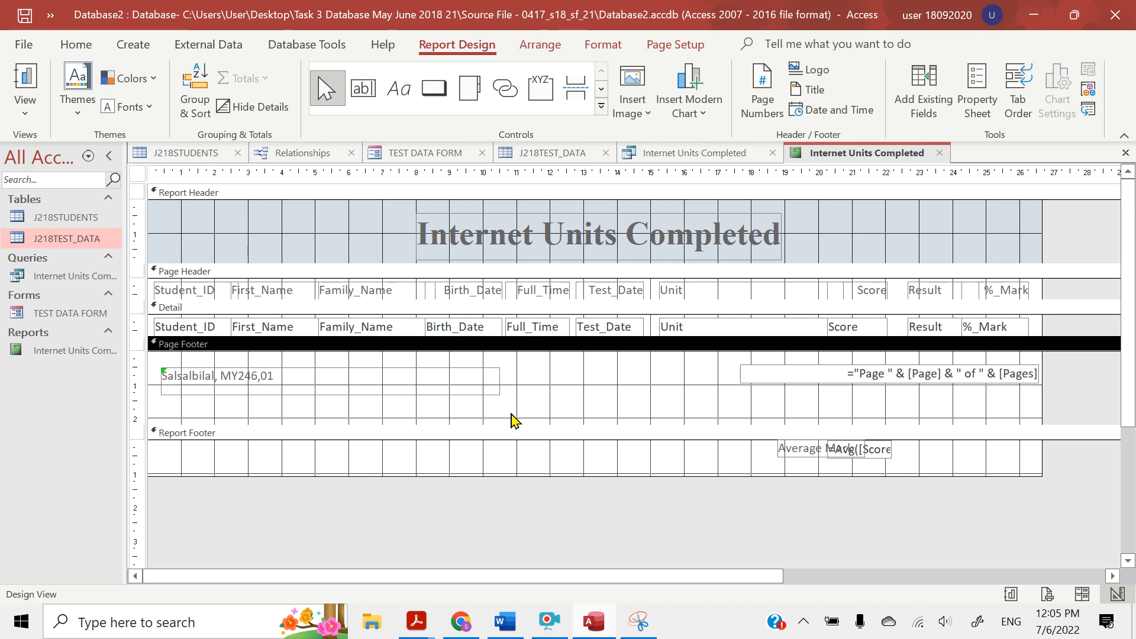
# Switch the report to Layout View and check the candidate details in the footer at its end
pyautogui.click(23, 123)
pyautogui.click(70, 248)
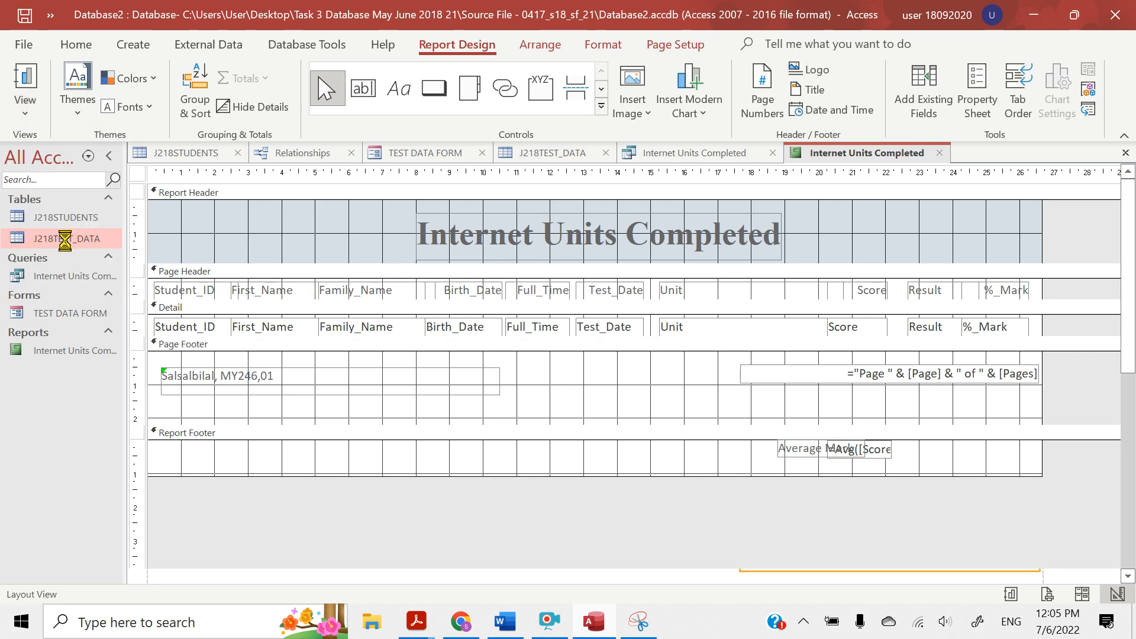
pyautogui.scroll(-3, 276, 382)
pyautogui.click(281, 390)
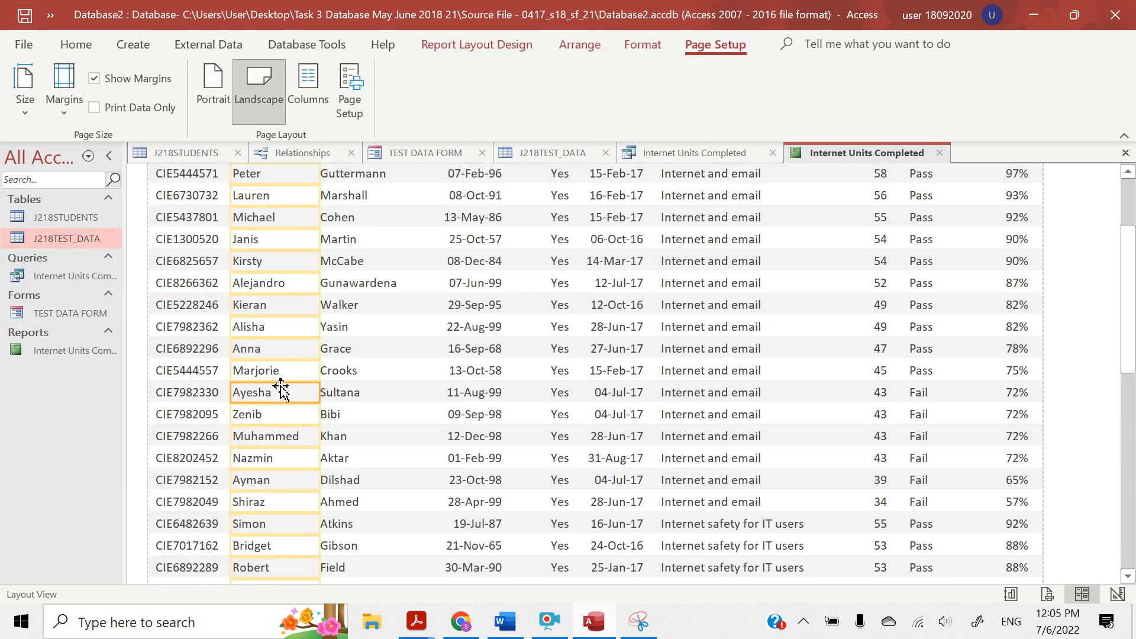
pyautogui.scroll(-5, 657, 557)
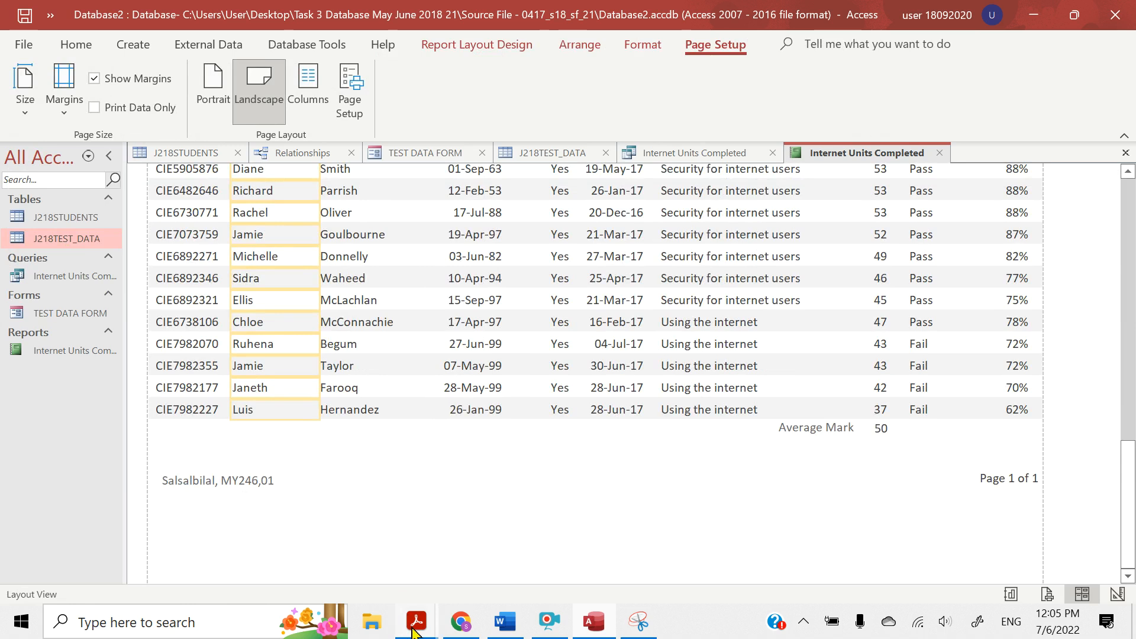
# Switch to the question paper in Acrobat Reader, highlight the PRINTOUT 2 heading and its instruction, and return to Access
pyautogui.moveTo(416, 621)
pyautogui.click(320, 532)
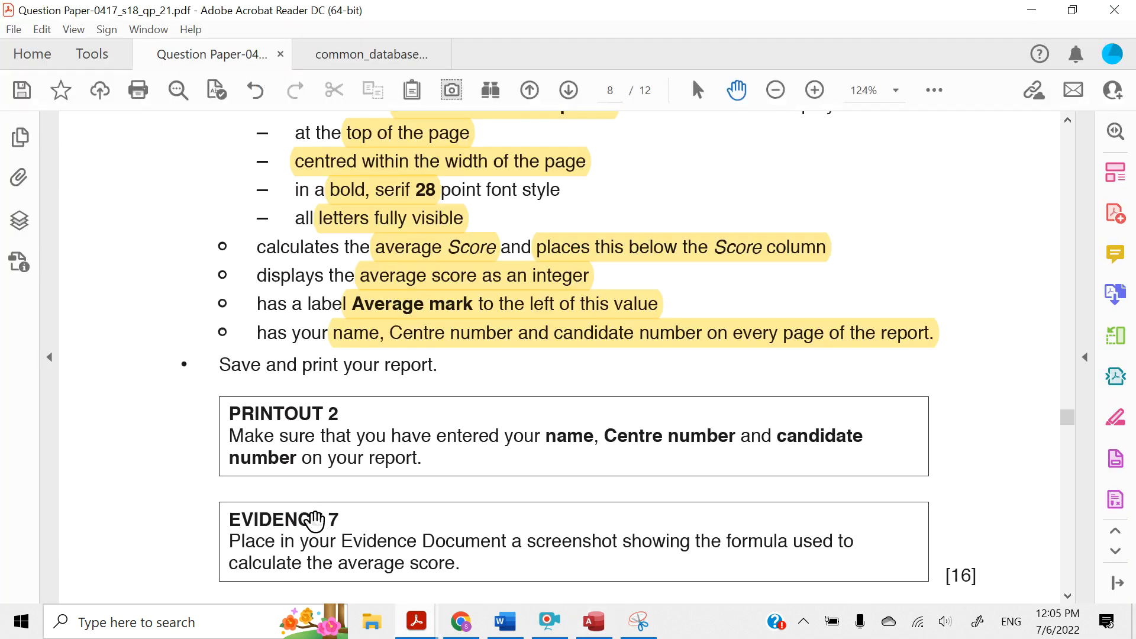
pyautogui.scroll(-3, 335, 424)
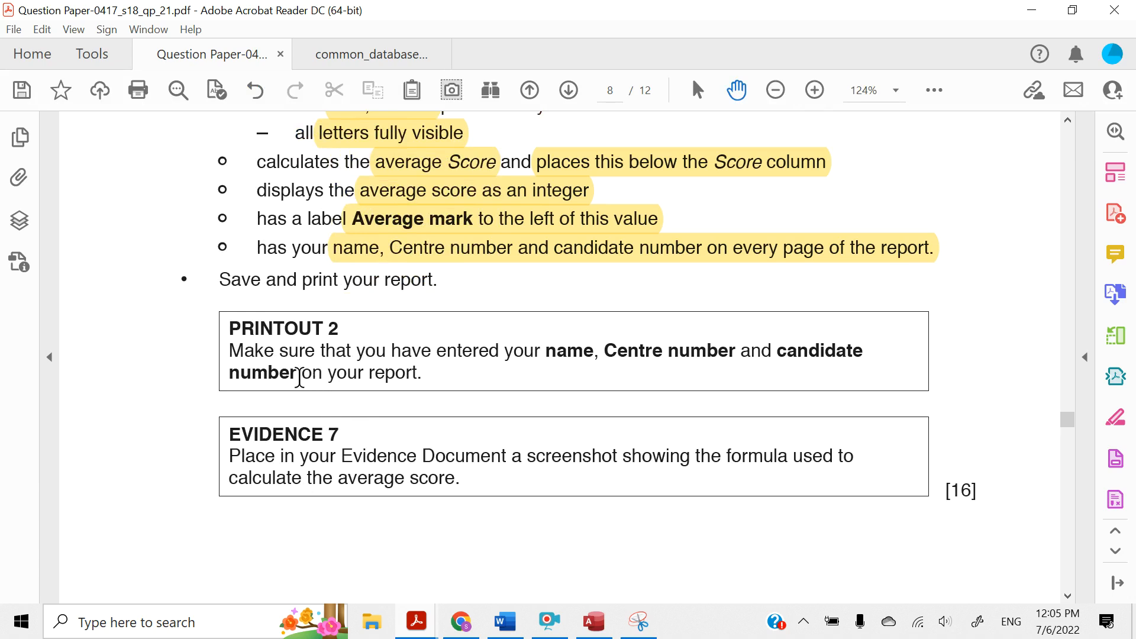
pyautogui.moveTo(420, 374); pyautogui.dragTo(222, 347)
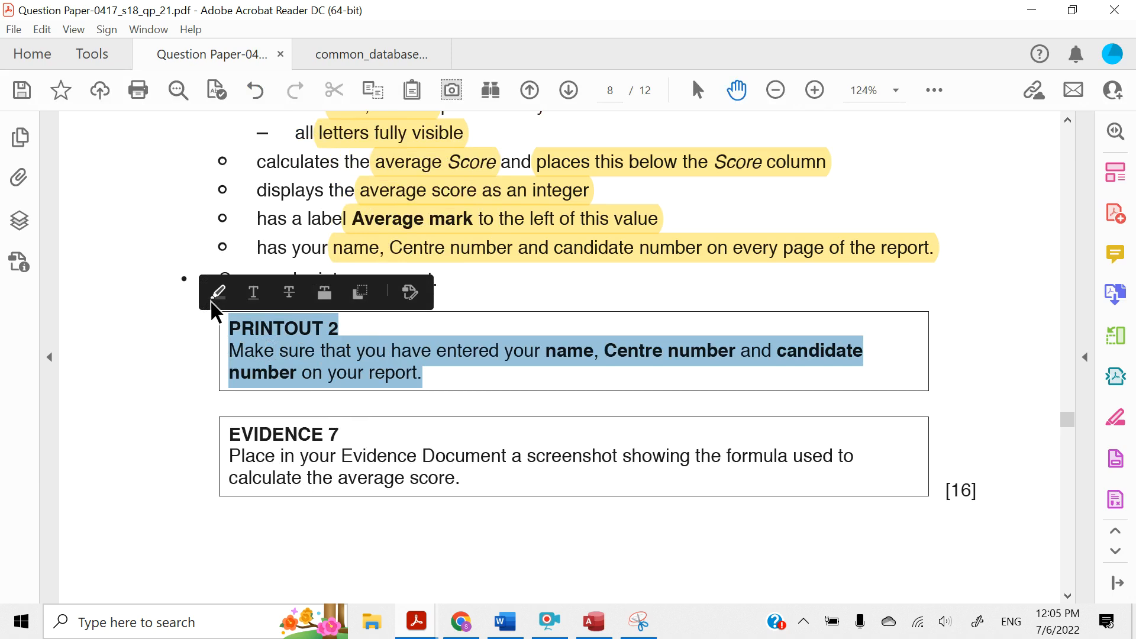
pyautogui.click(212, 298)
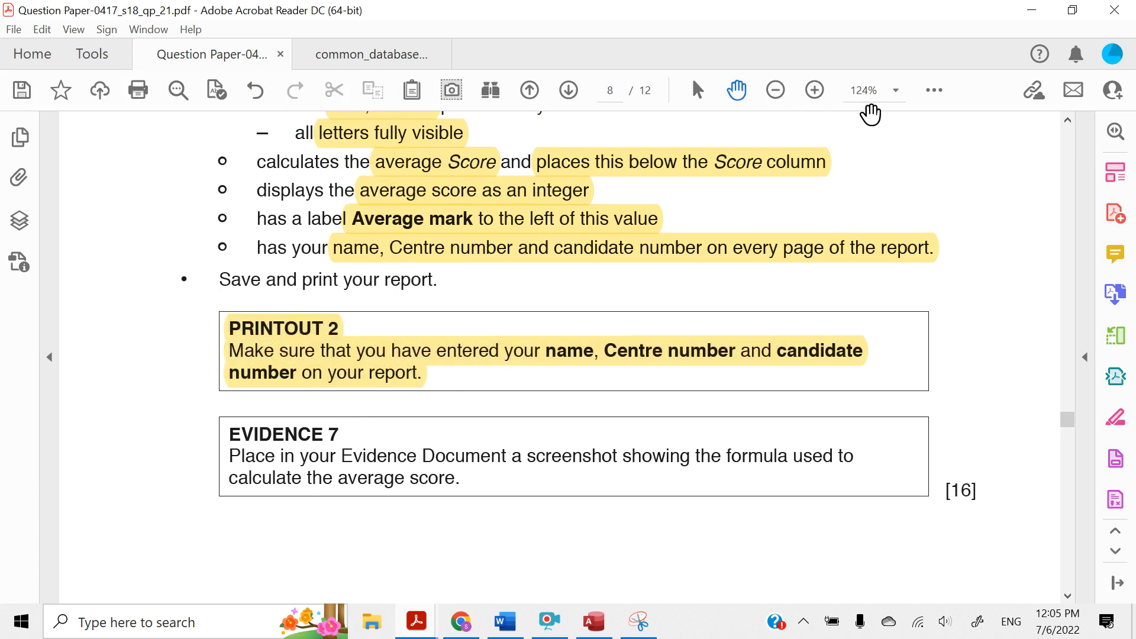
pyautogui.click(1037, 15)
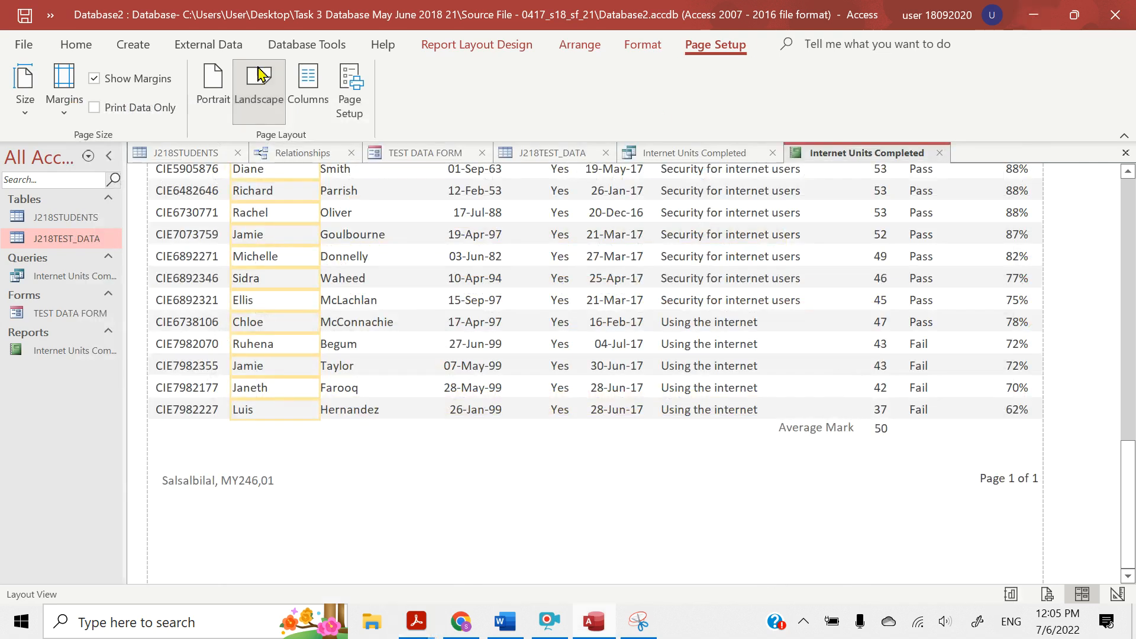
# Open the Internet Units Completed report in Print Preview and examine the first page from title to footer
pyautogui.click(21, 46)
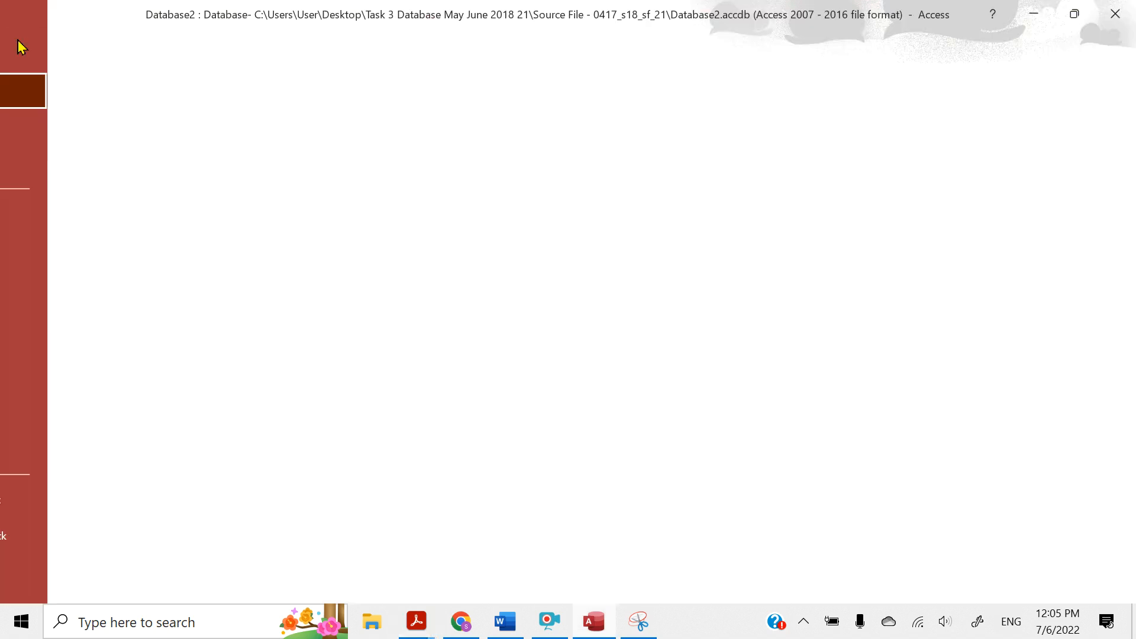
pyautogui.click(56, 335)
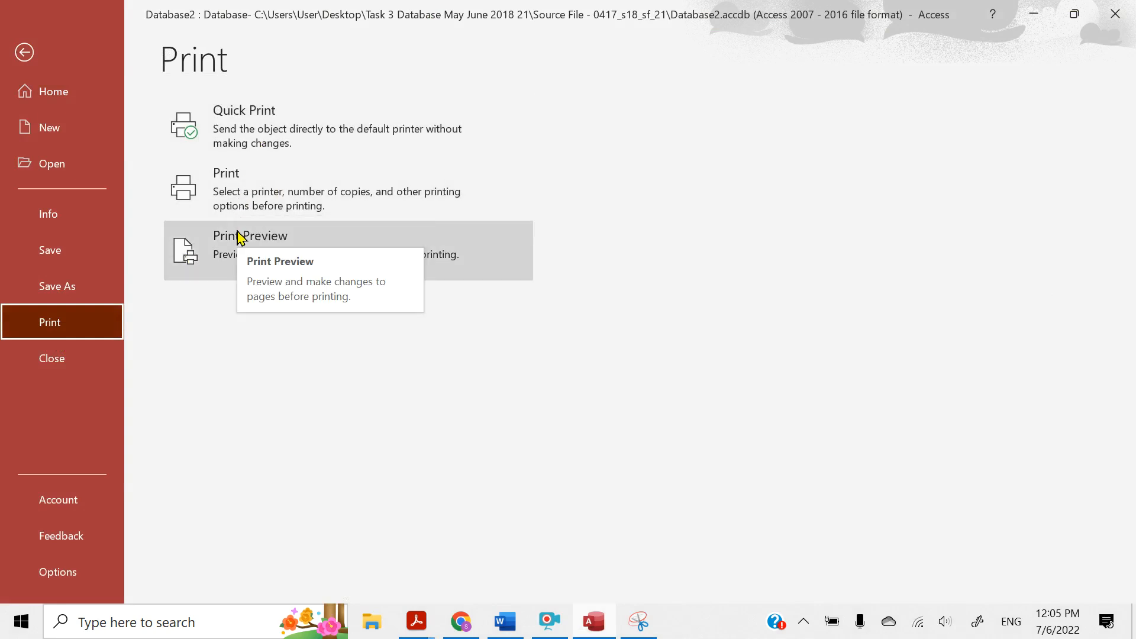
pyautogui.click(240, 237)
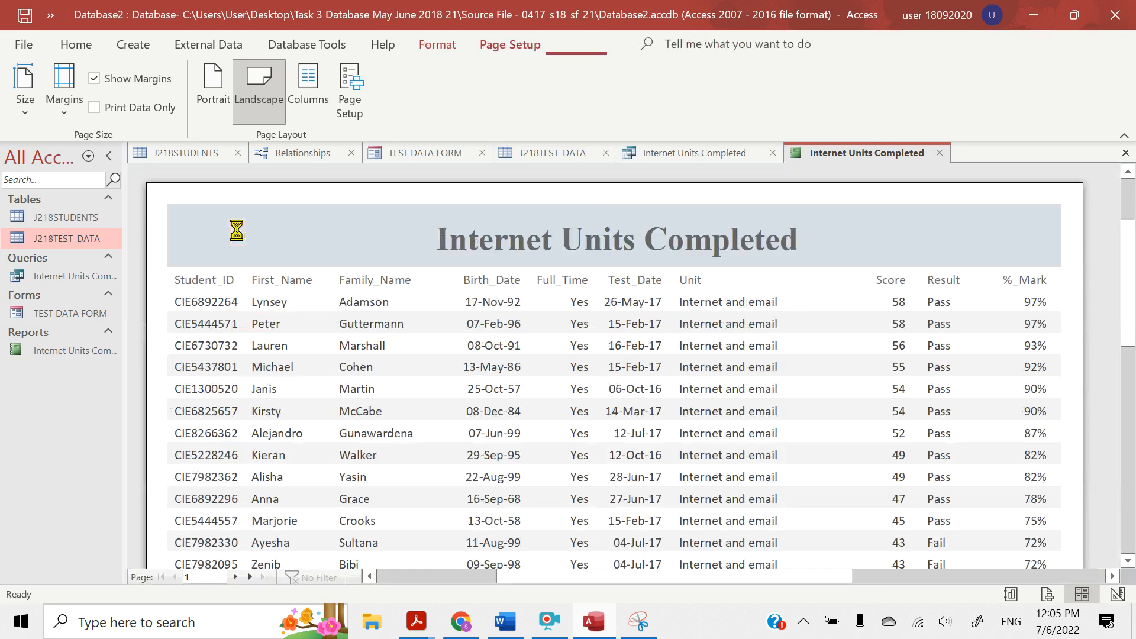
pyautogui.scroll(-10, 547, 366)
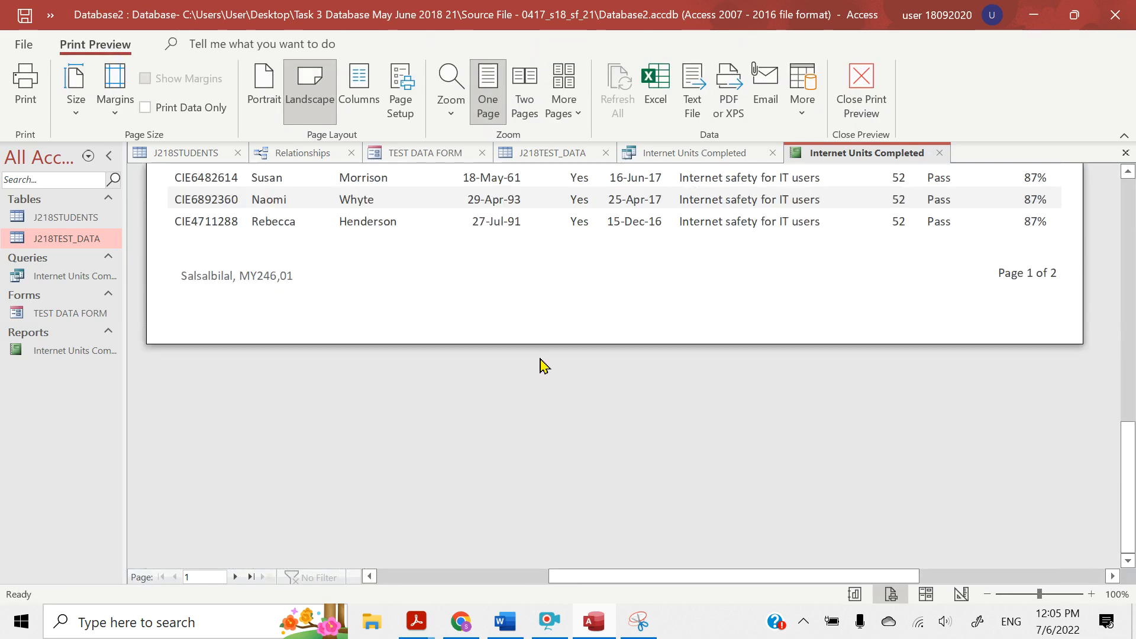
pyautogui.scroll(10, 541, 361)
pyautogui.scroll(-10, 545, 364)
pyautogui.scroll(10, 547, 365)
pyautogui.scroll(-10, 545, 366)
pyautogui.scroll(12, 545, 365)
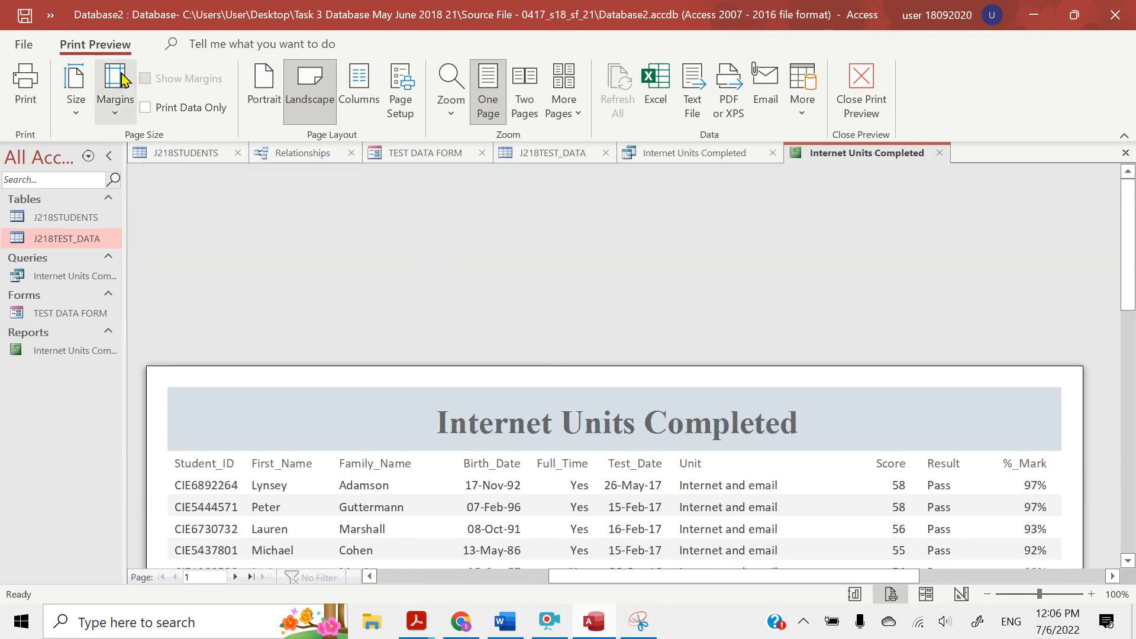
# Print one copy of all report pages with Microsoft Print to PDF
pyautogui.click(26, 86)
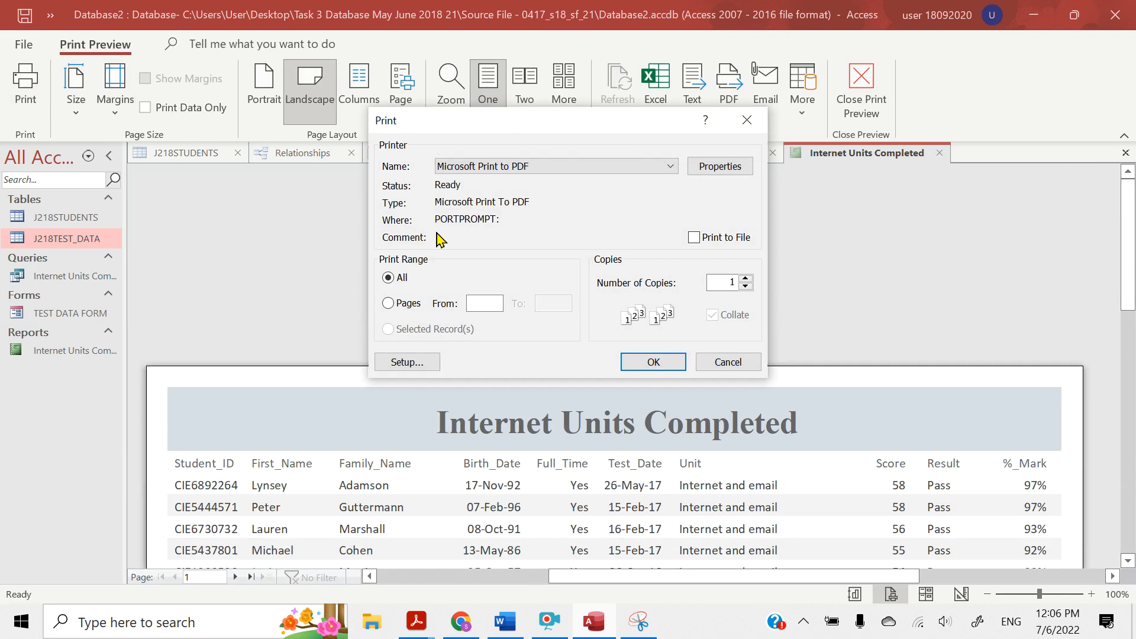
pyautogui.click(623, 169)
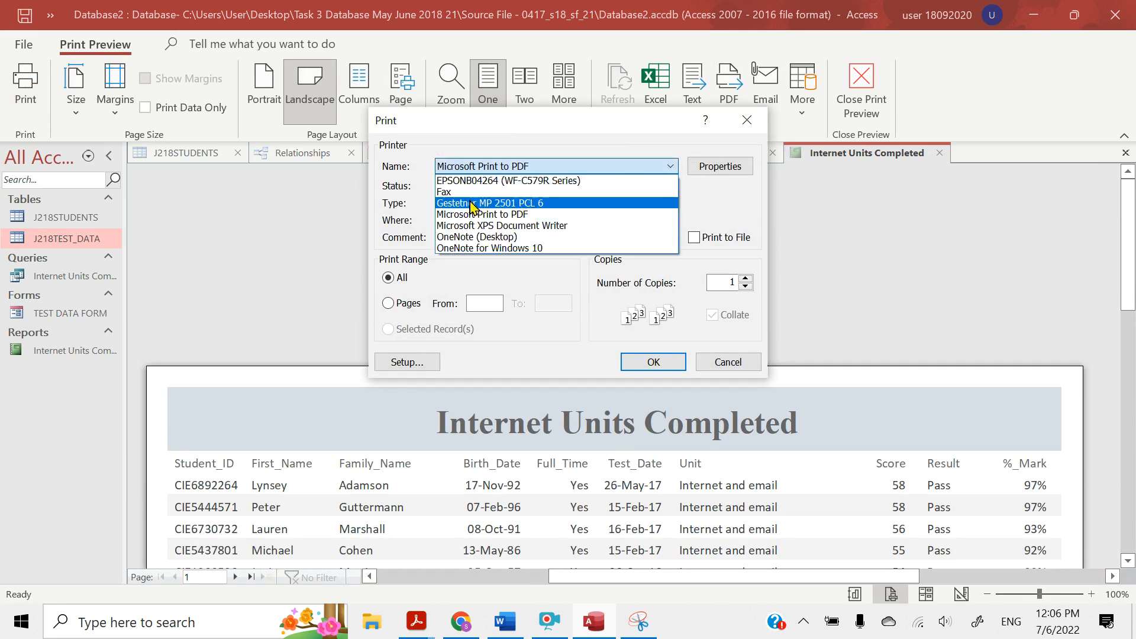
pyautogui.click(462, 216)
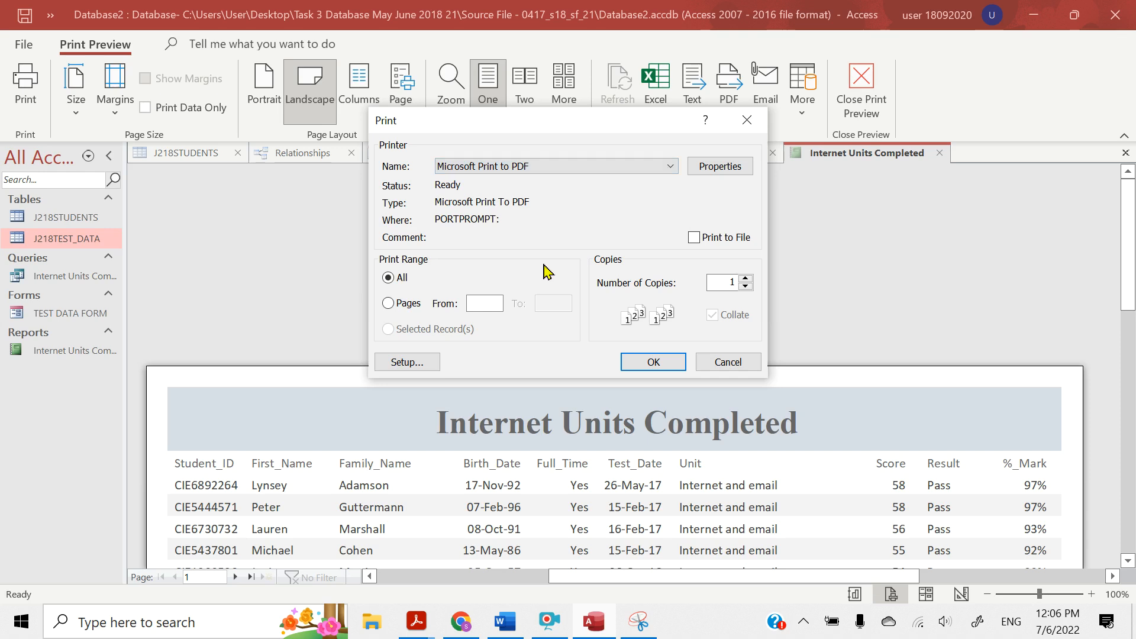
pyautogui.click(651, 362)
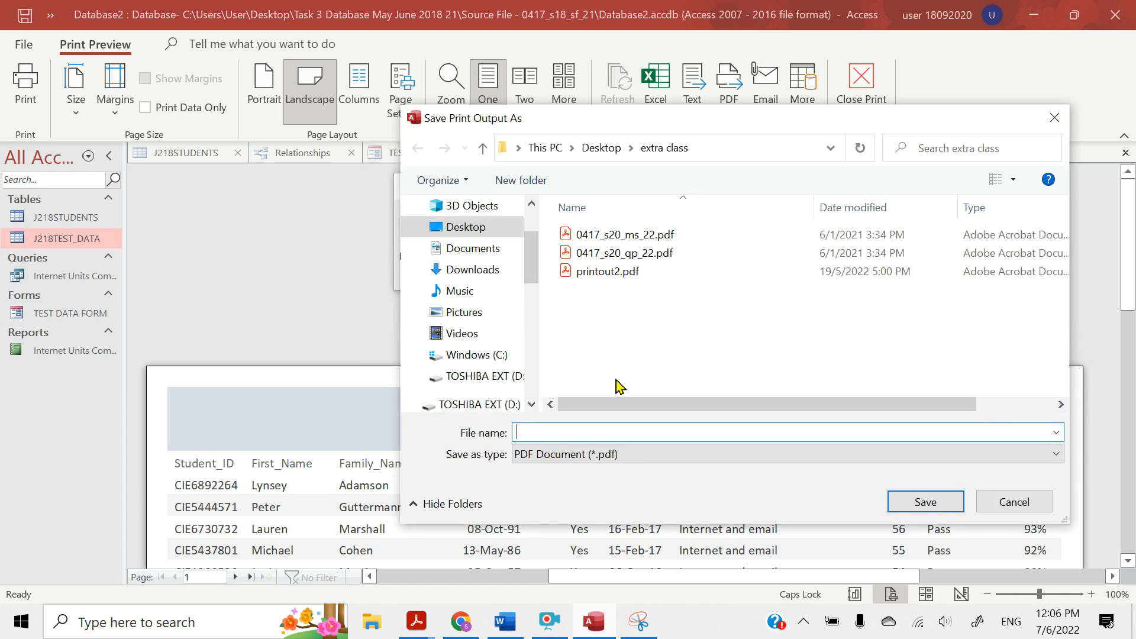
# Save the print output as Printout2 in the Desktop folder Task 3 Database May June 2018 21, subfolder Source File - 0417_s18_sf_21
pyautogui.click(455, 229)
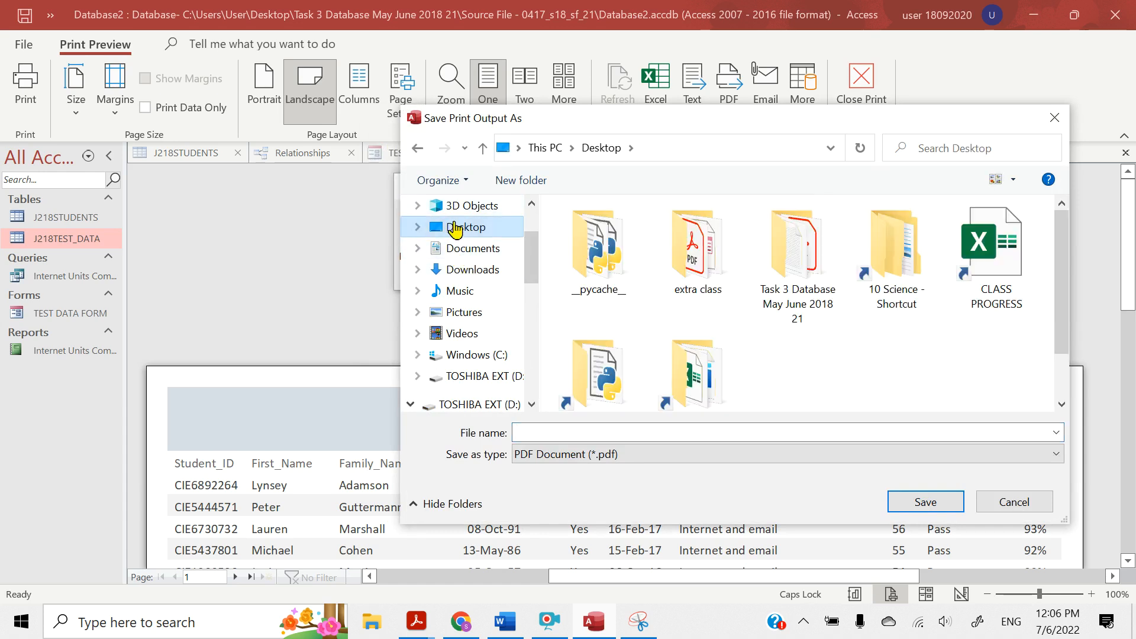
pyautogui.click(817, 296)
pyautogui.doubleClick(817, 295)
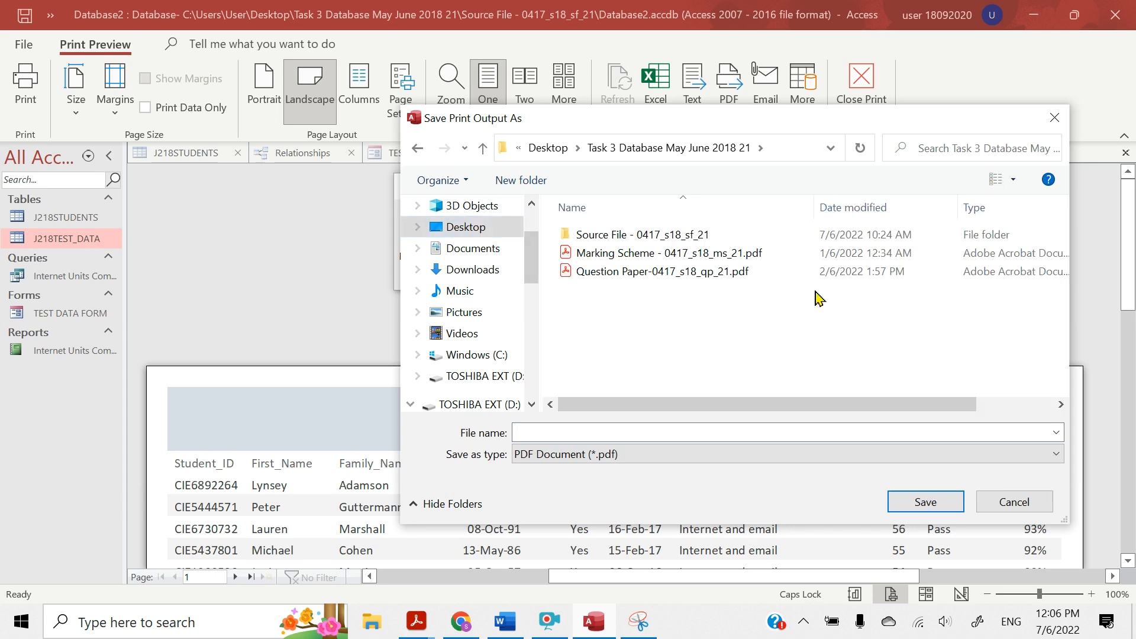
pyautogui.doubleClick(592, 237)
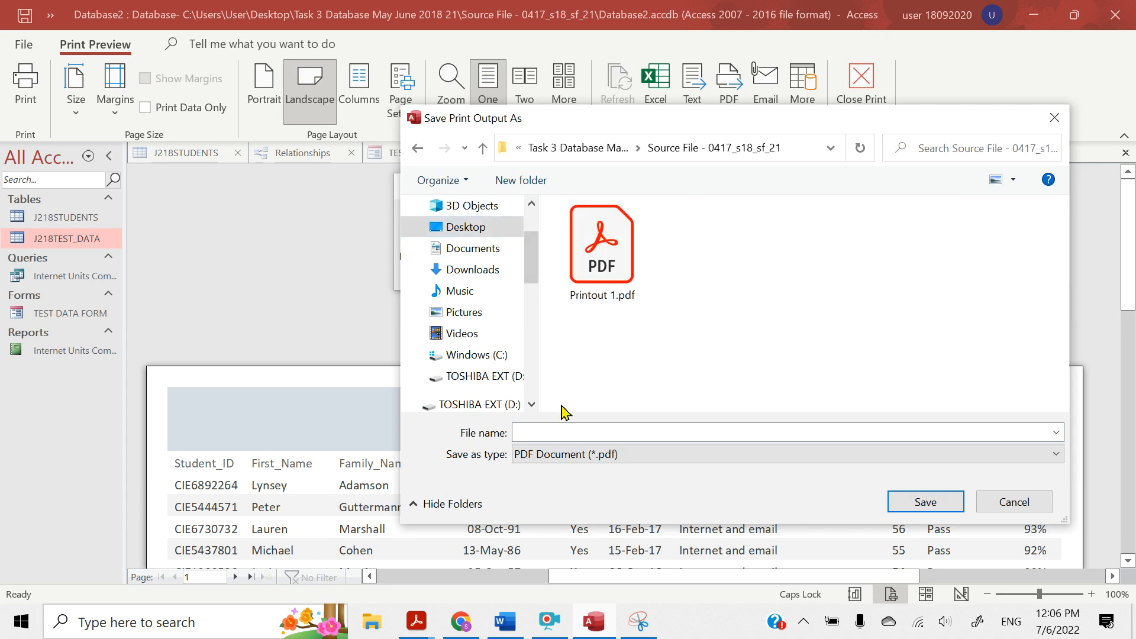
pyautogui.click(553, 433)
pyautogui.write('p')
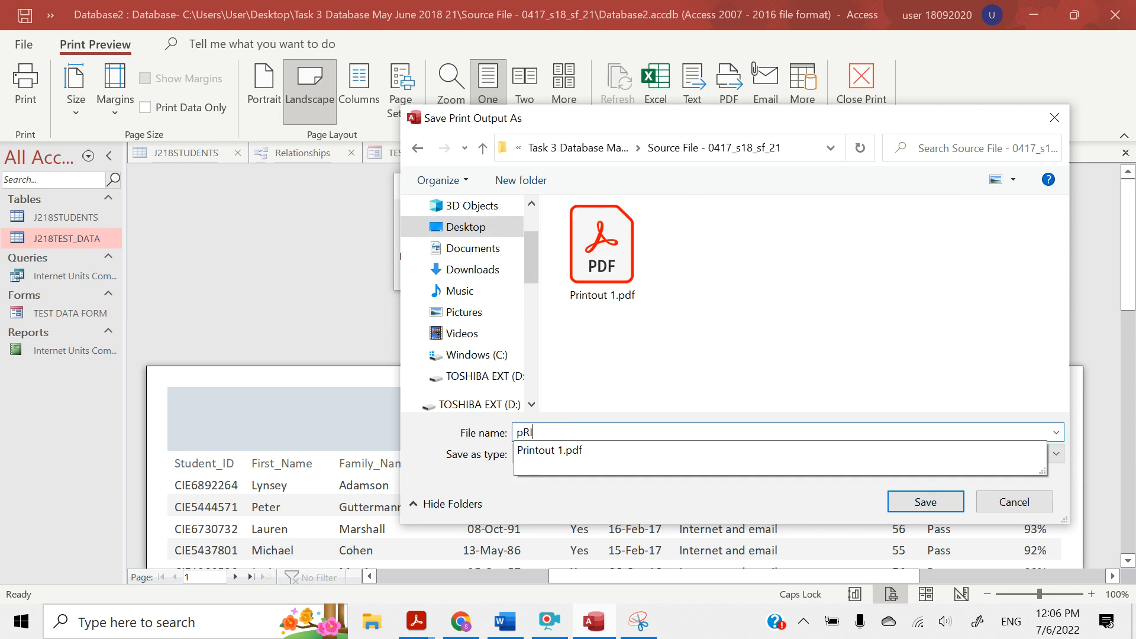
pyautogui.press('BackSpace')
pyautogui.press('capslock')
pyautogui.write('Printout')
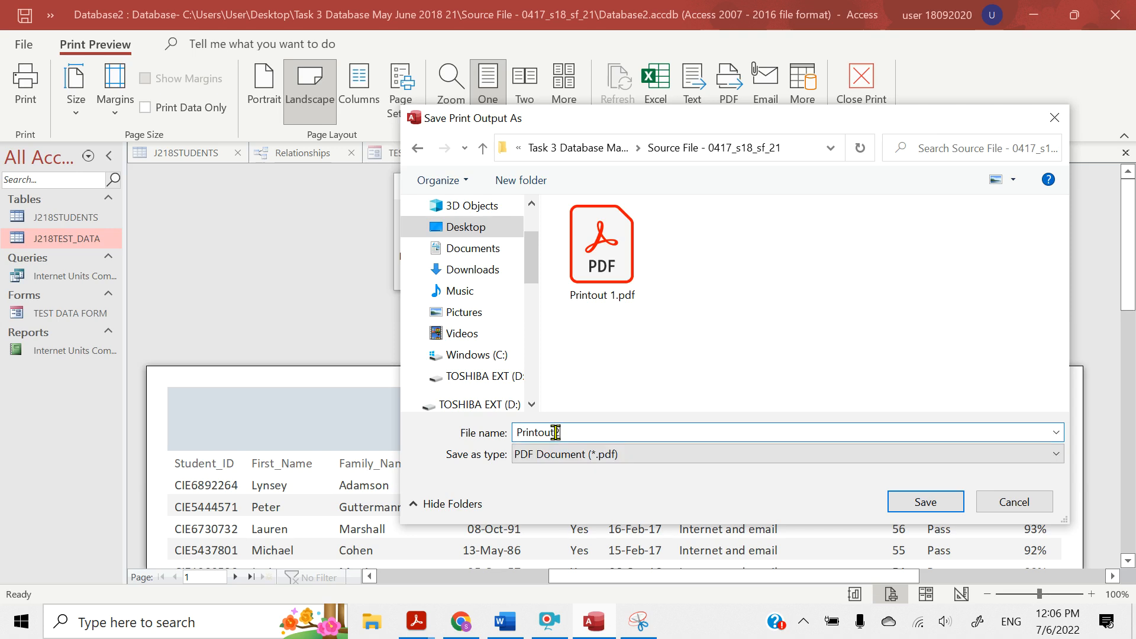
pyautogui.press('Return')
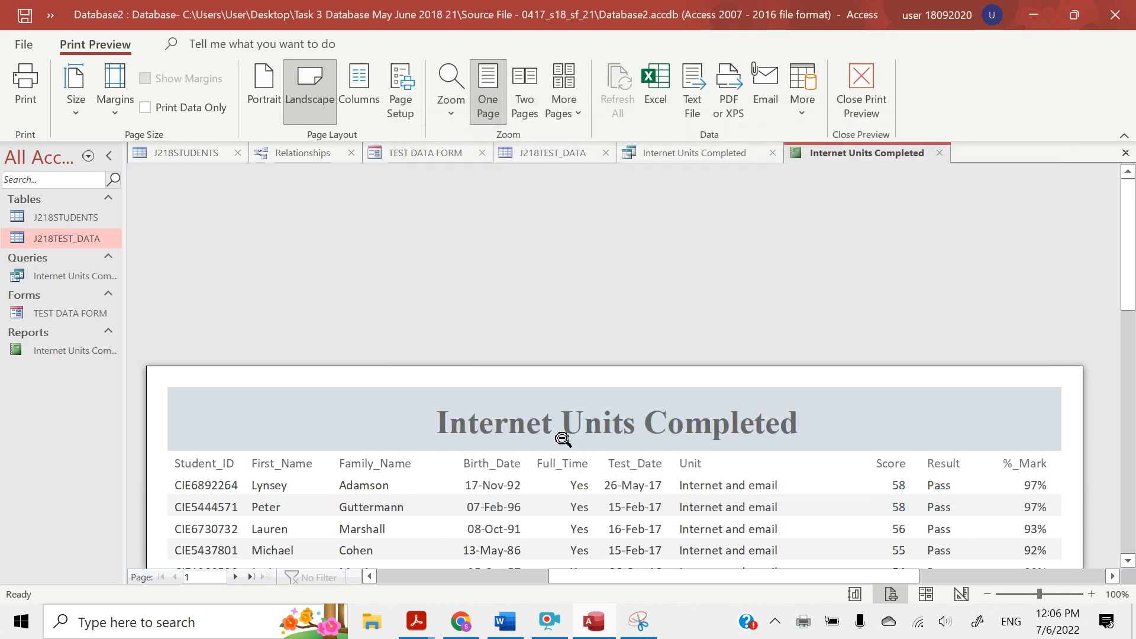
# Switch to File Explorer and open the Source File - 0417_s18_sf_21 folder inside Task 3 Database May June 2018 21 on the Desktop
pyautogui.click(367, 636)
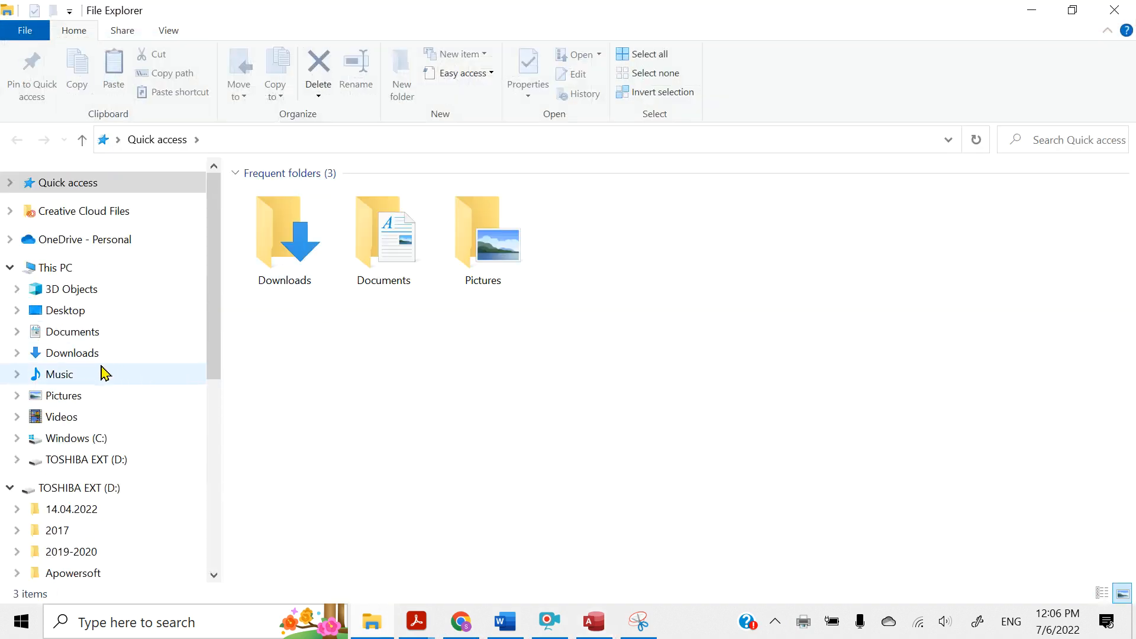
pyautogui.click(71, 332)
pyautogui.click(59, 314)
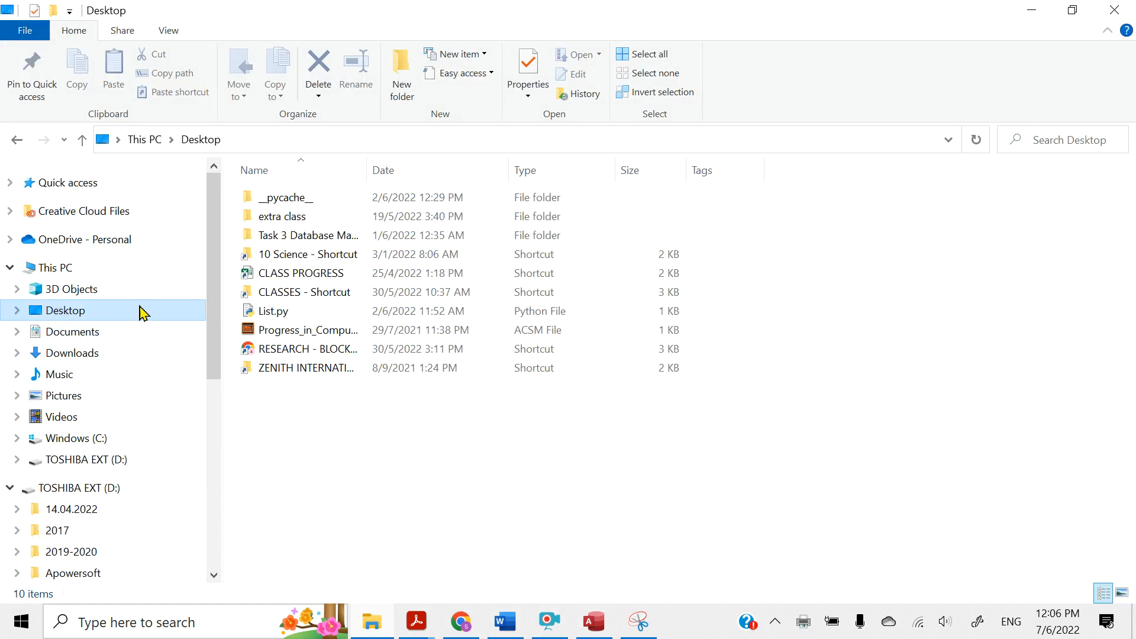
pyautogui.doubleClick(282, 235)
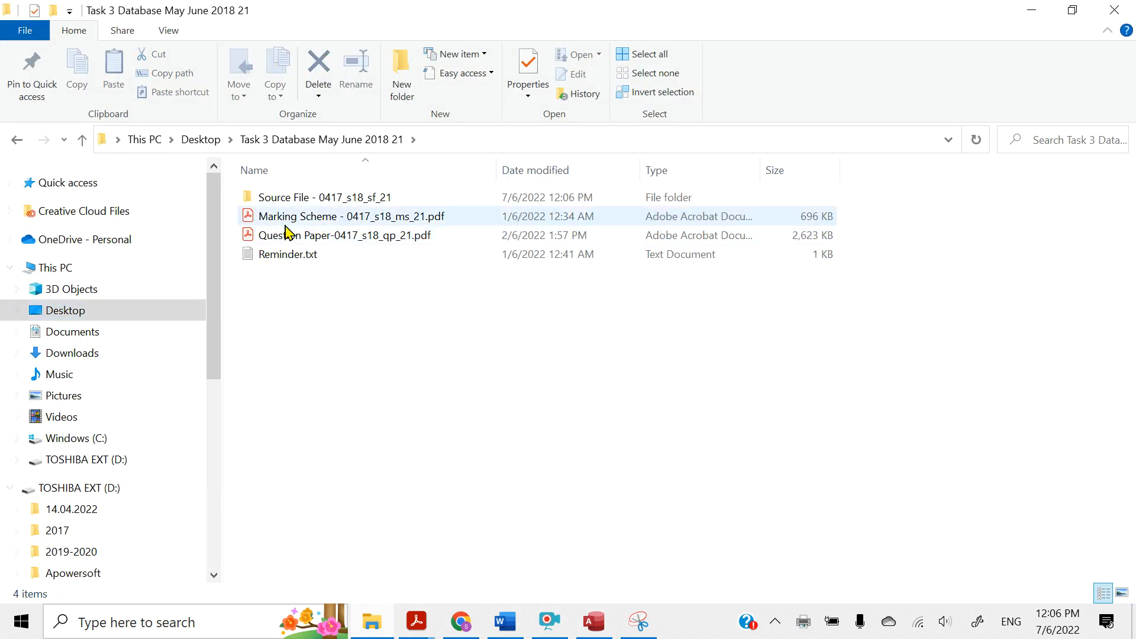
pyautogui.doubleClick(280, 201)
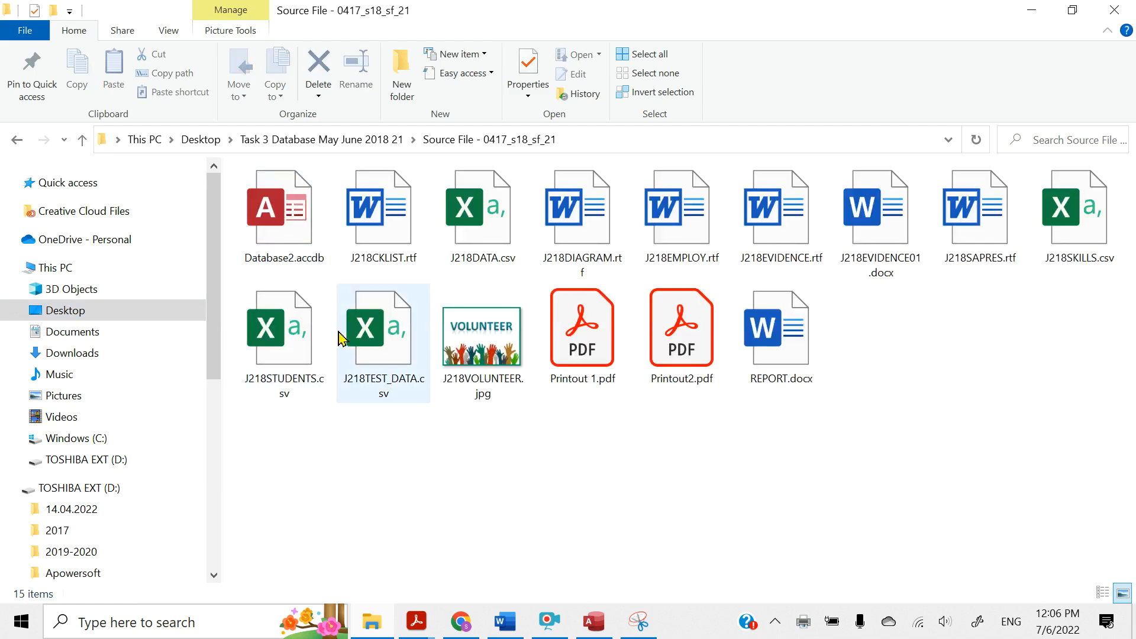
# Open Printout2.pdf in Acrobat Reader, collapse the tools pane and check the report's pages down to the last footer
pyautogui.click(678, 371)
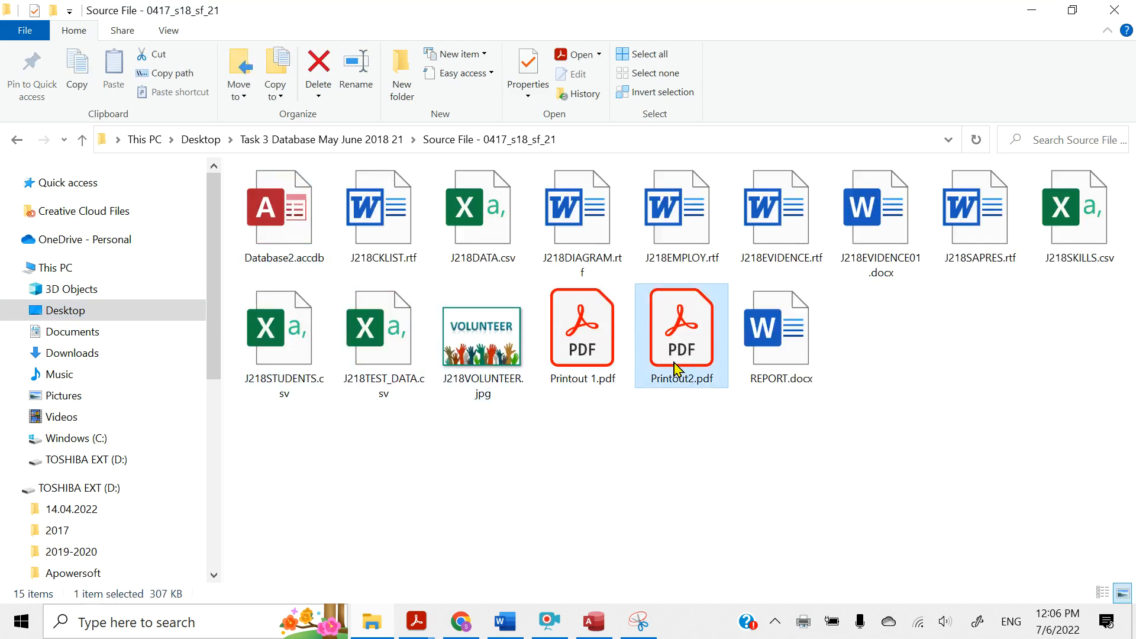
pyautogui.doubleClick(677, 372)
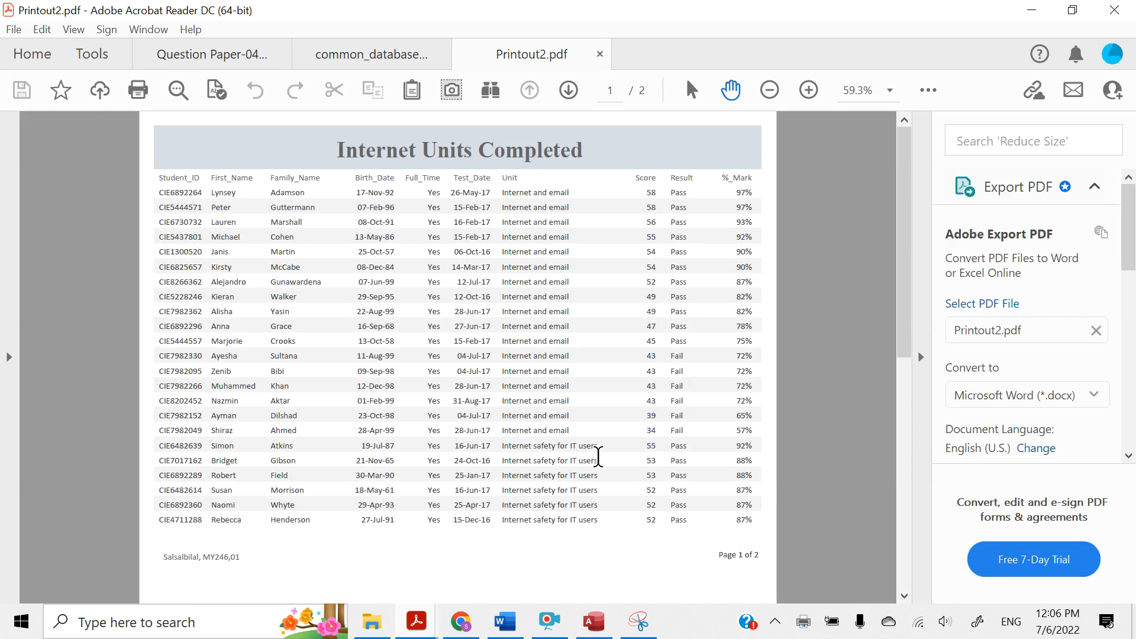
pyautogui.click(921, 358)
pyautogui.scroll(-5, 783, 524)
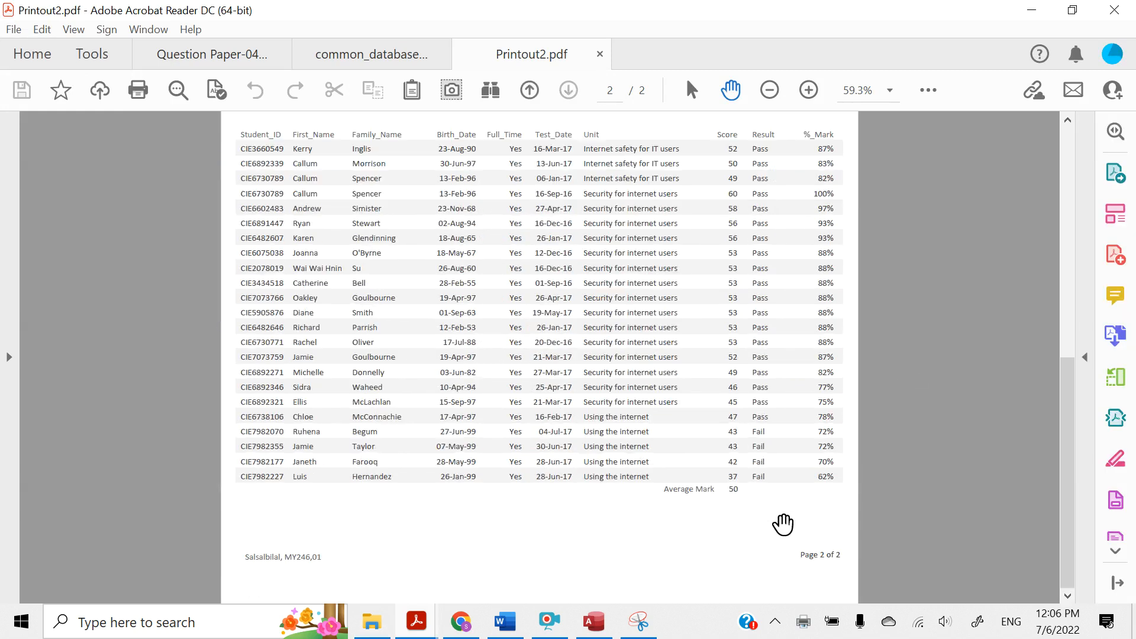
# Check both pages of the Printout2 report from title to footer, and minimize the PDF reader
pyautogui.scroll(5, 782, 524)
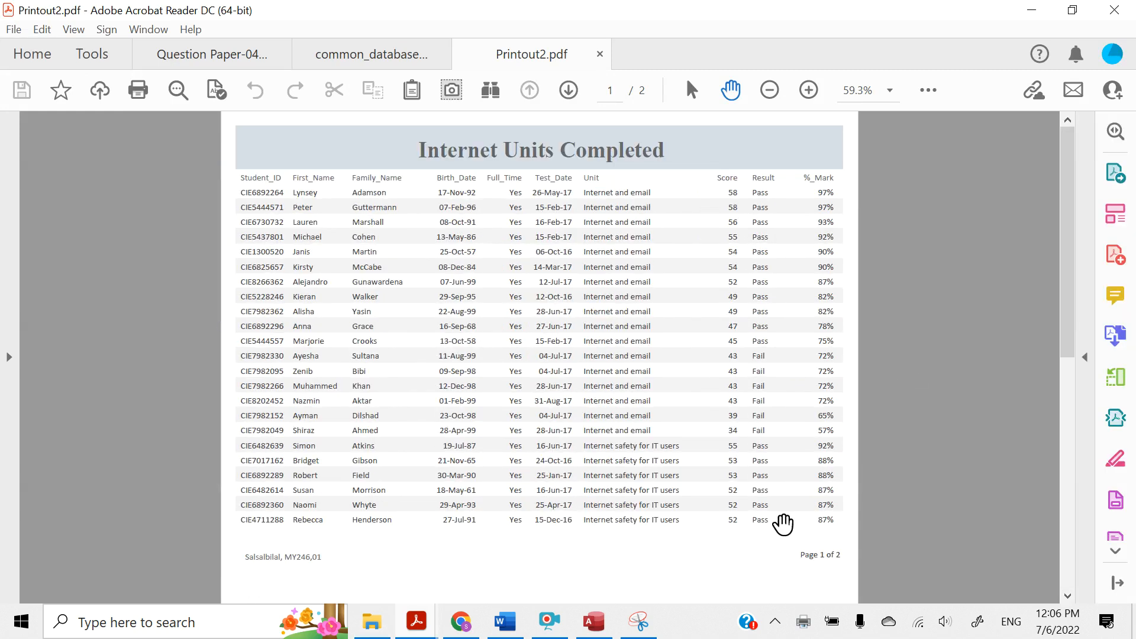
pyautogui.scroll(-5, 783, 524)
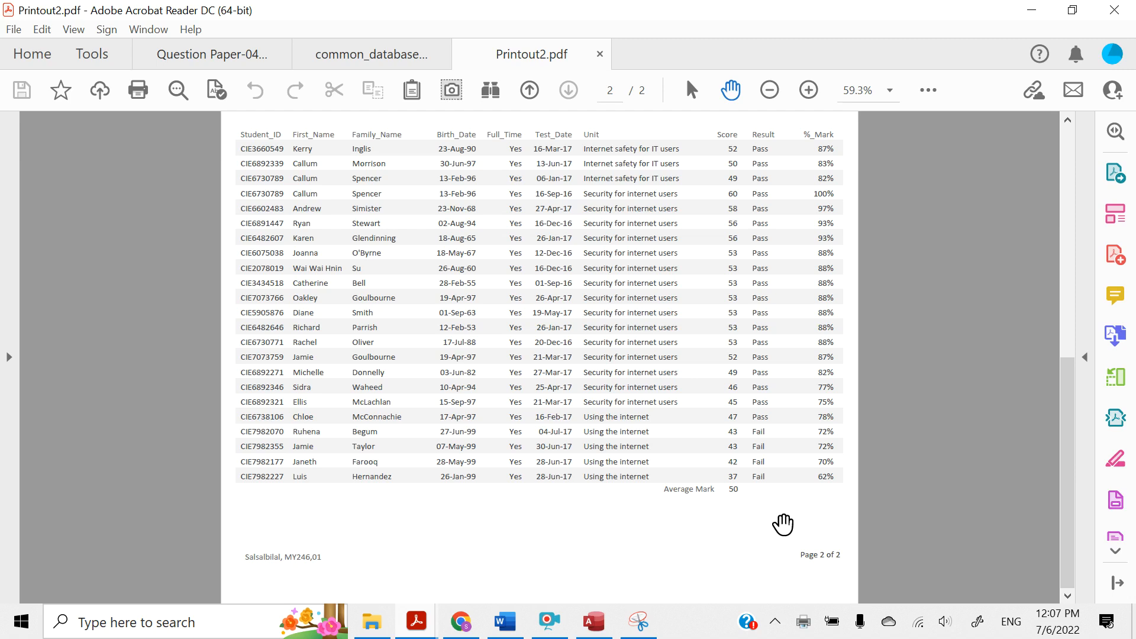
pyautogui.scroll(5, 783, 524)
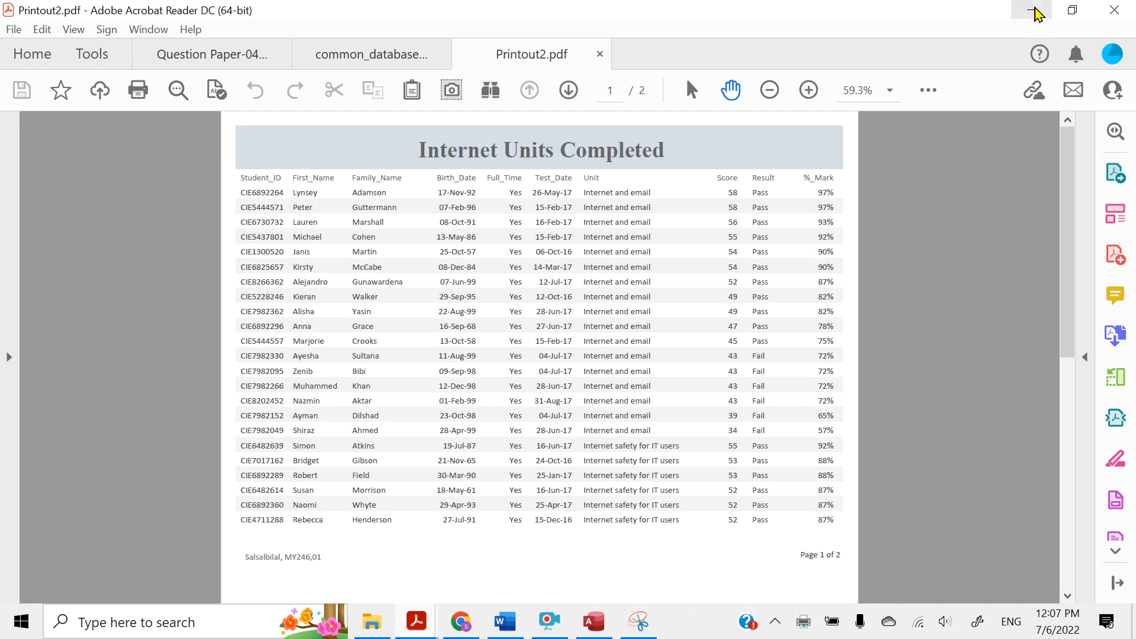
pyautogui.click(1032, 10)
# Return to the question paper in Acrobat Reader and highlight "showing the formula used to calculate the average score." in the Evidence 7 box
pyautogui.click(416, 609)
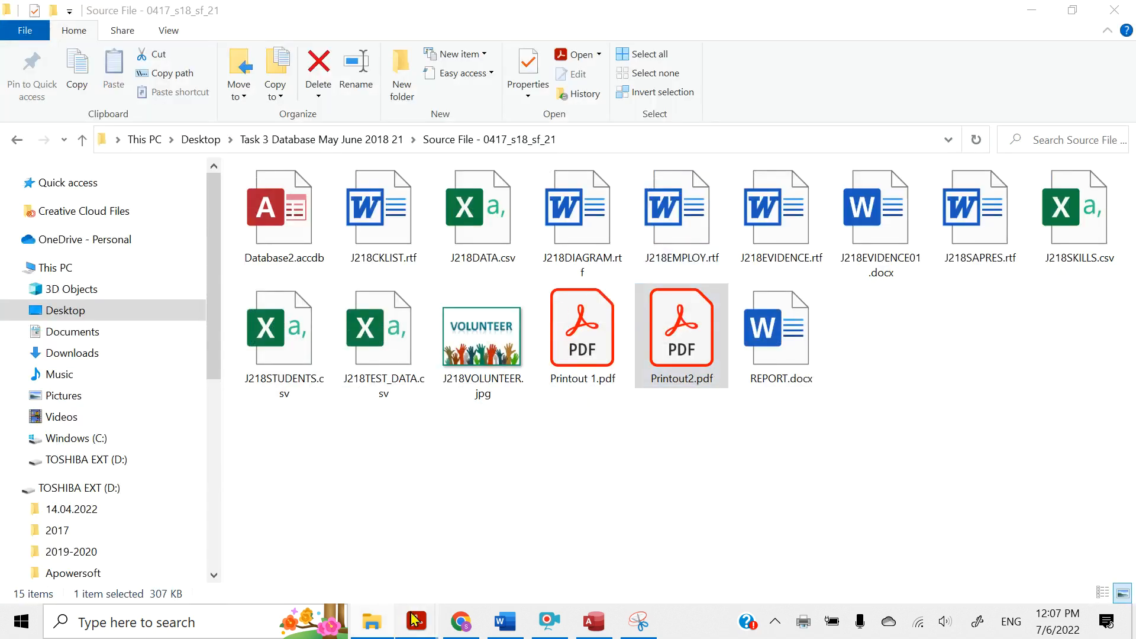
pyautogui.click(263, 542)
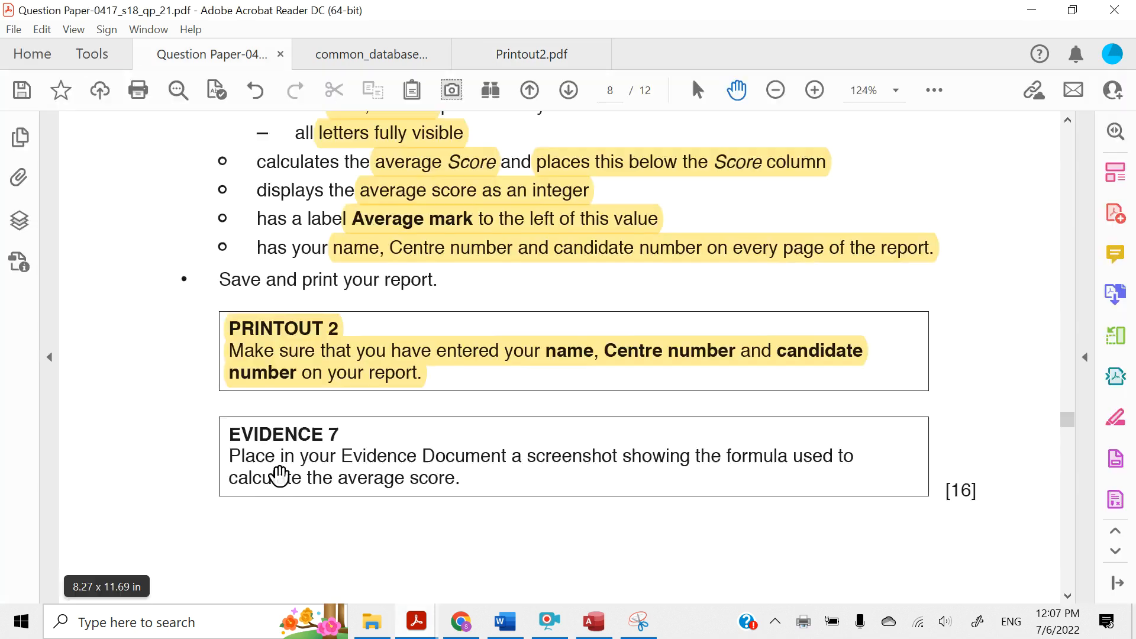
pyautogui.scroll(-2, 278, 477)
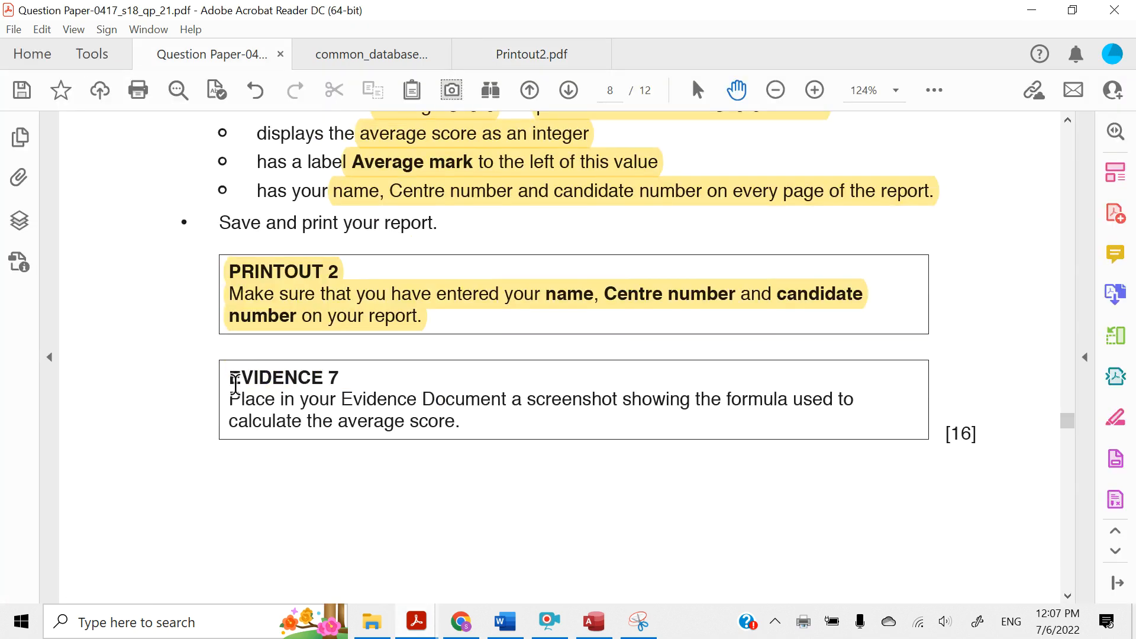
pyautogui.moveTo(230, 379); pyautogui.dragTo(355, 378)
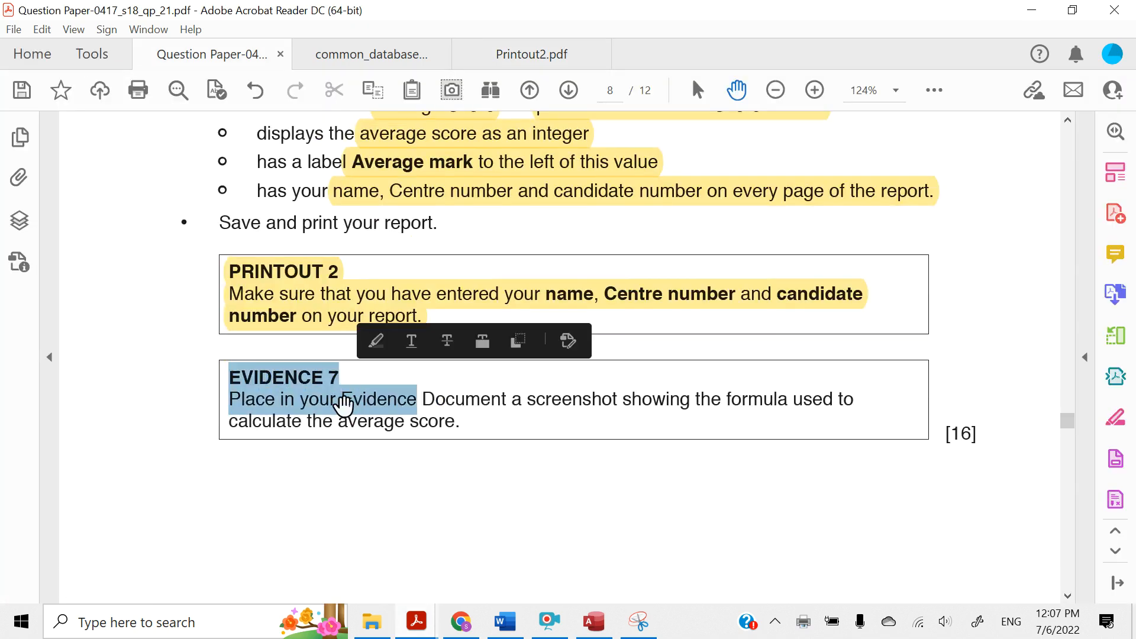
pyautogui.click(344, 406)
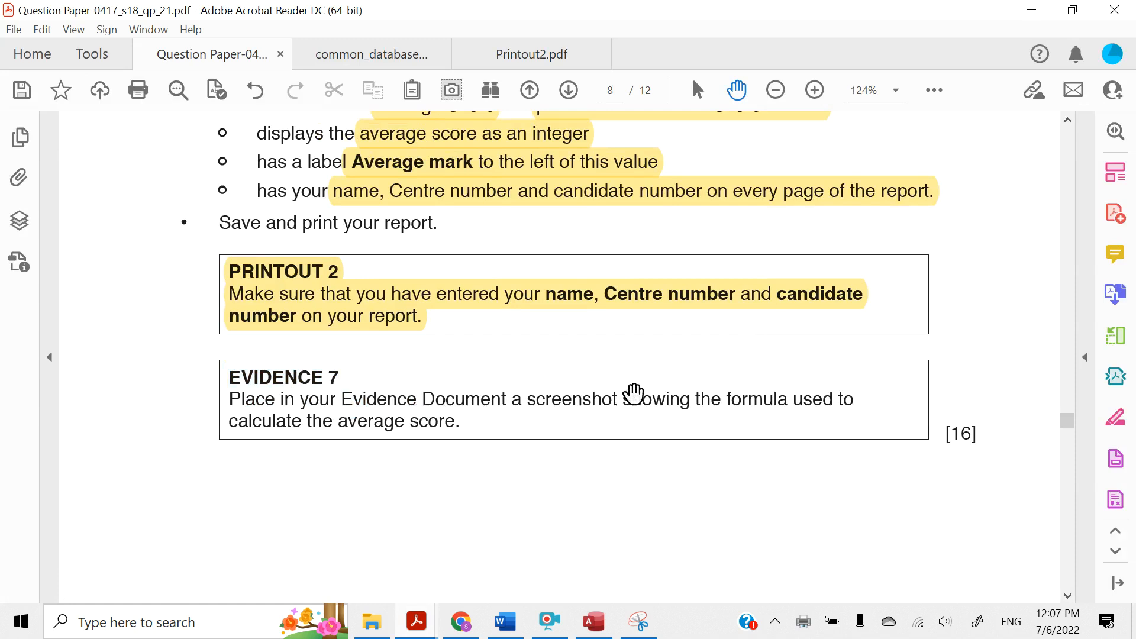
pyautogui.moveTo(624, 394); pyautogui.dragTo(480, 424)
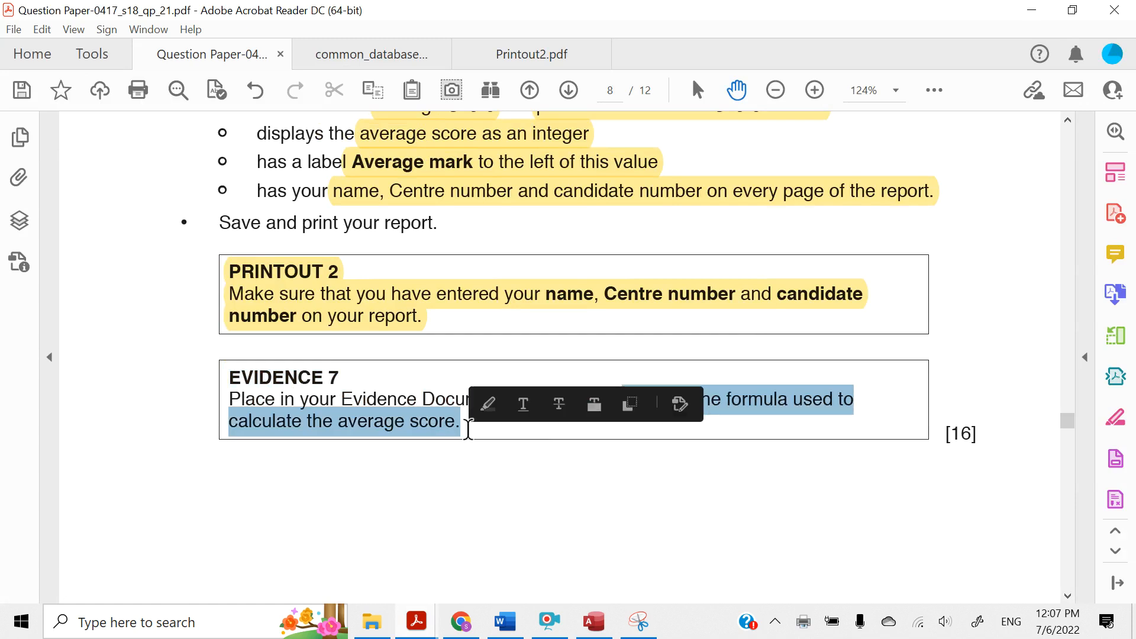
pyautogui.click(485, 406)
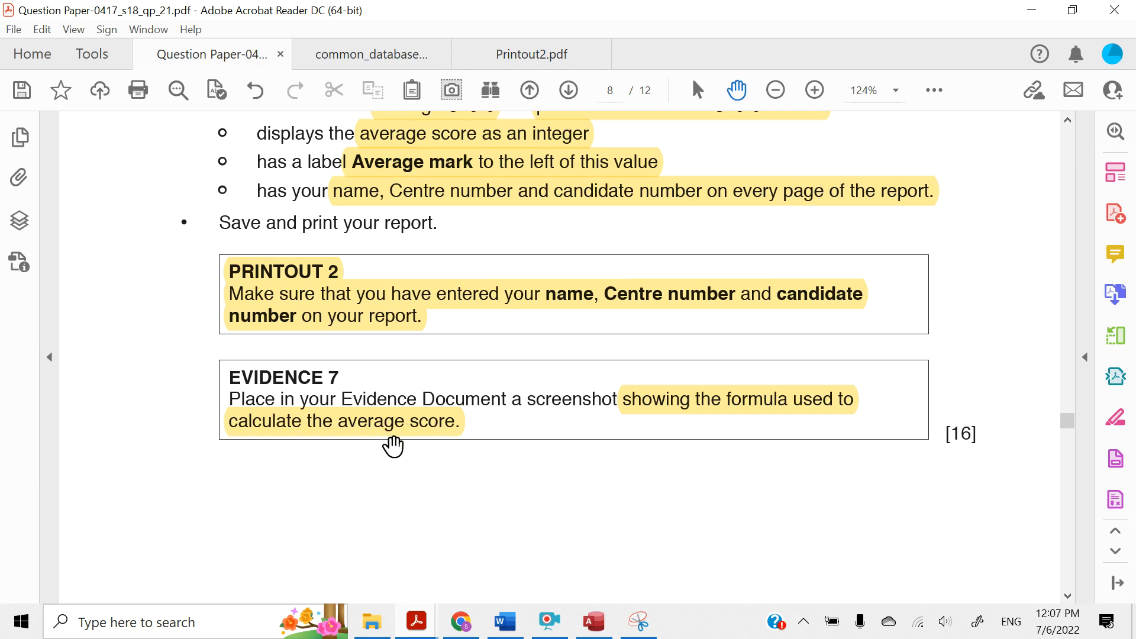
# Switch to Access, close the print preview and open the Internet Units Completed report in Design View
pyautogui.click(593, 621)
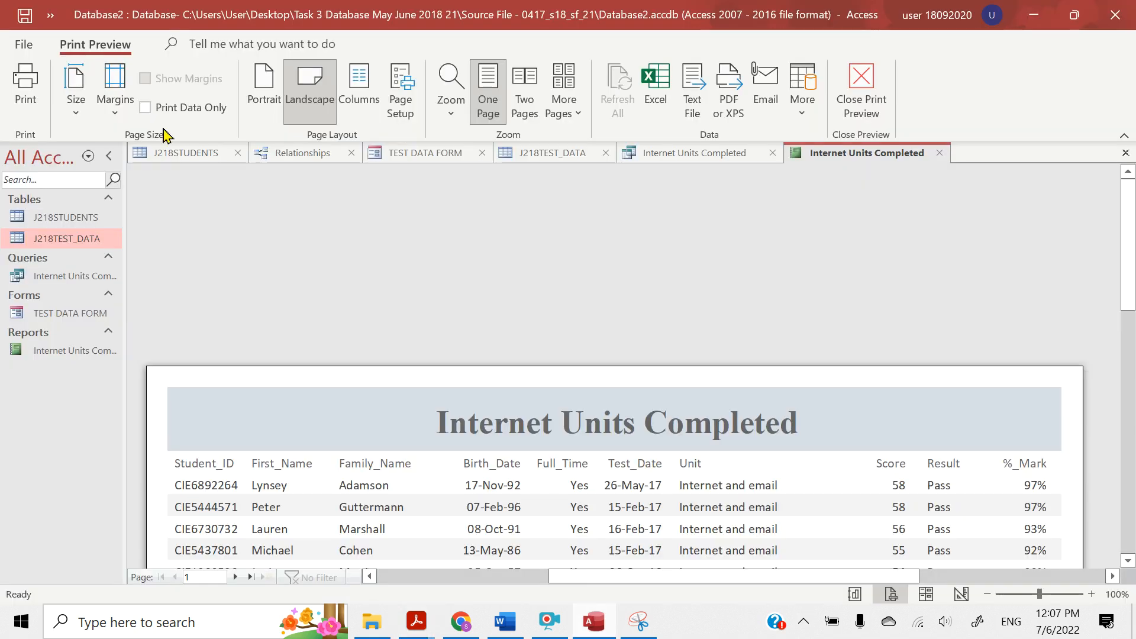
pyautogui.click(860, 98)
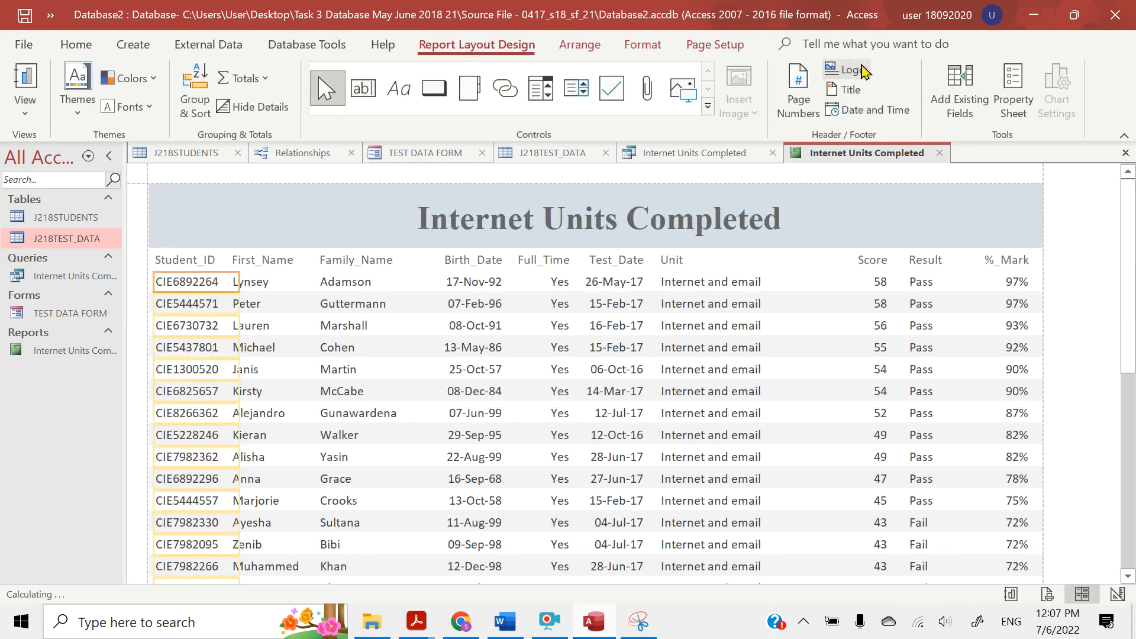
pyautogui.click(25, 101)
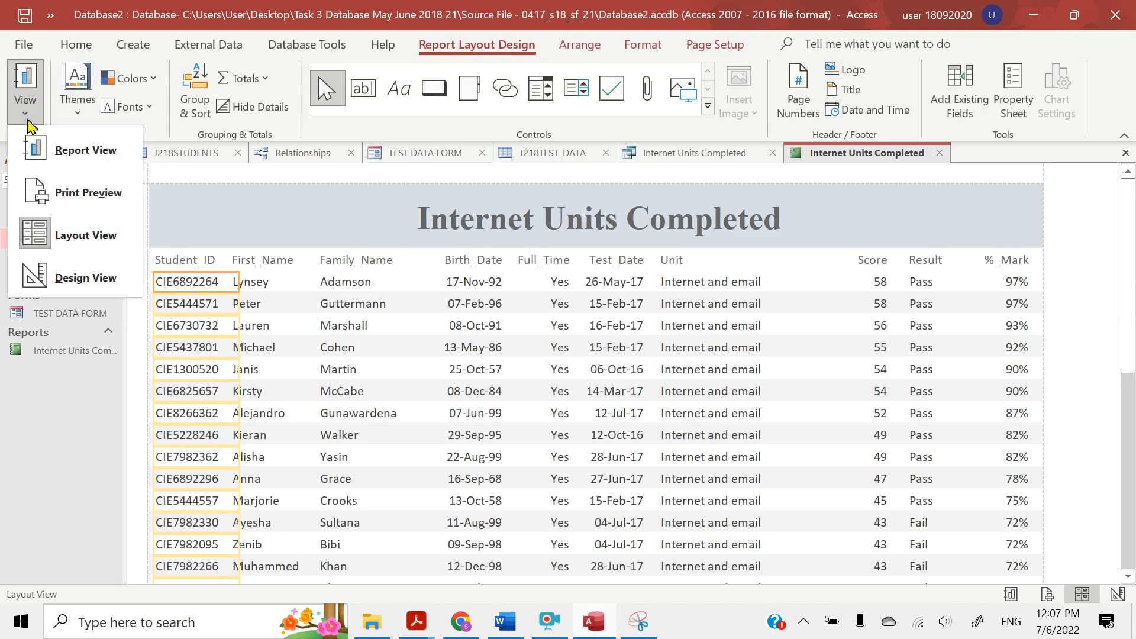
pyautogui.click(63, 283)
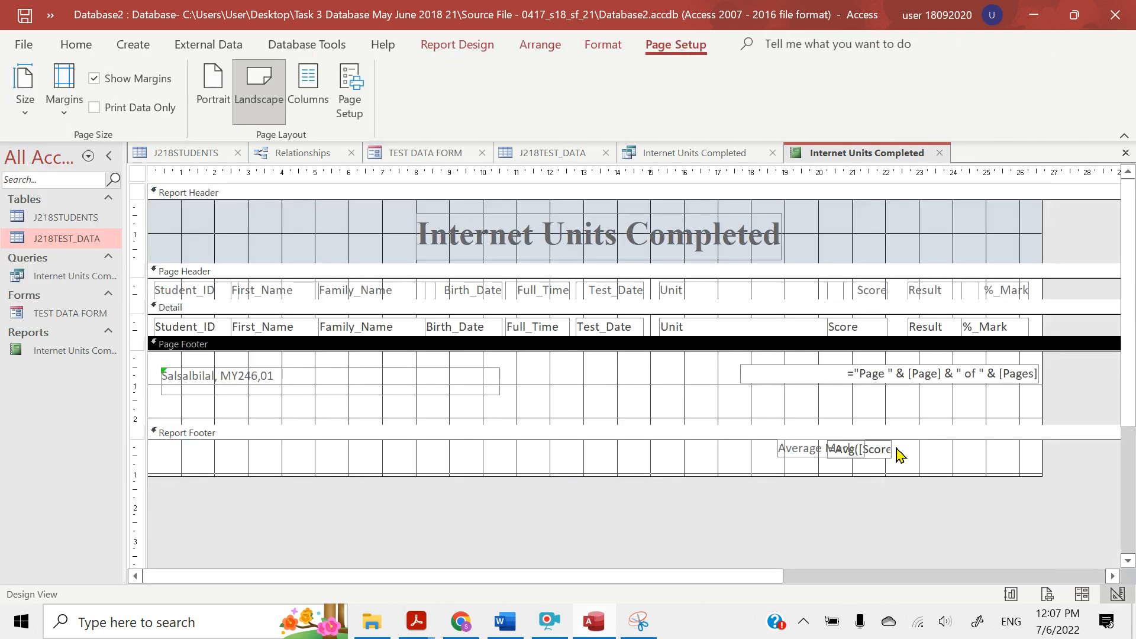
# Widen the =Avg([Score]) text box in the report footer and resize the Average Mark label so the two no longer overlap
pyautogui.click(889, 454)
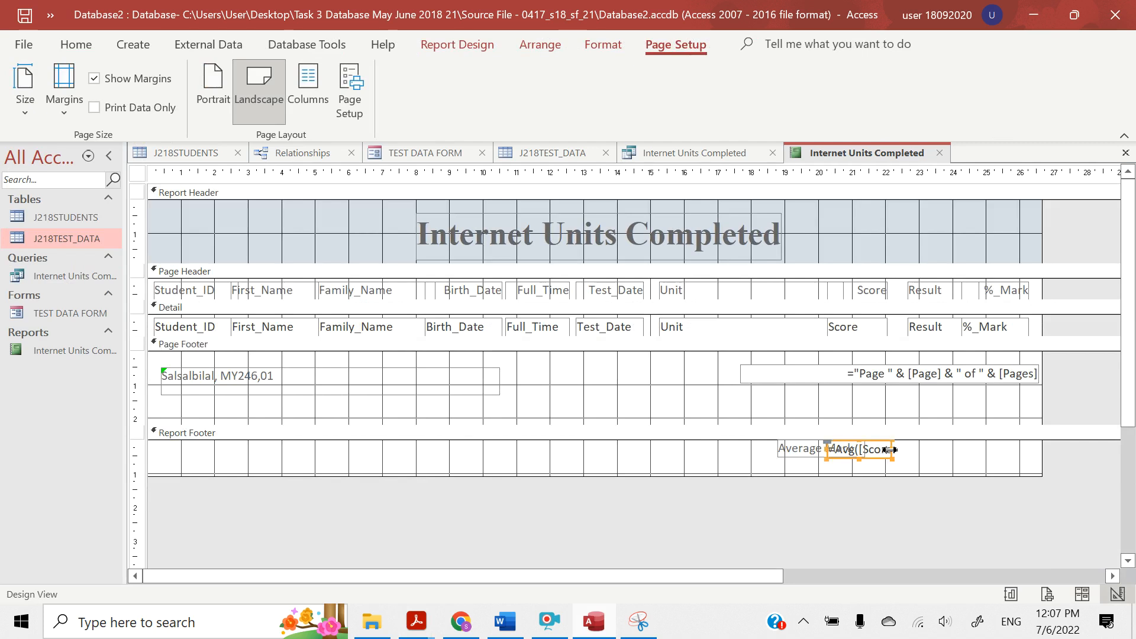
pyautogui.moveTo(889, 450); pyautogui.dragTo(943, 453)
pyautogui.click(810, 456)
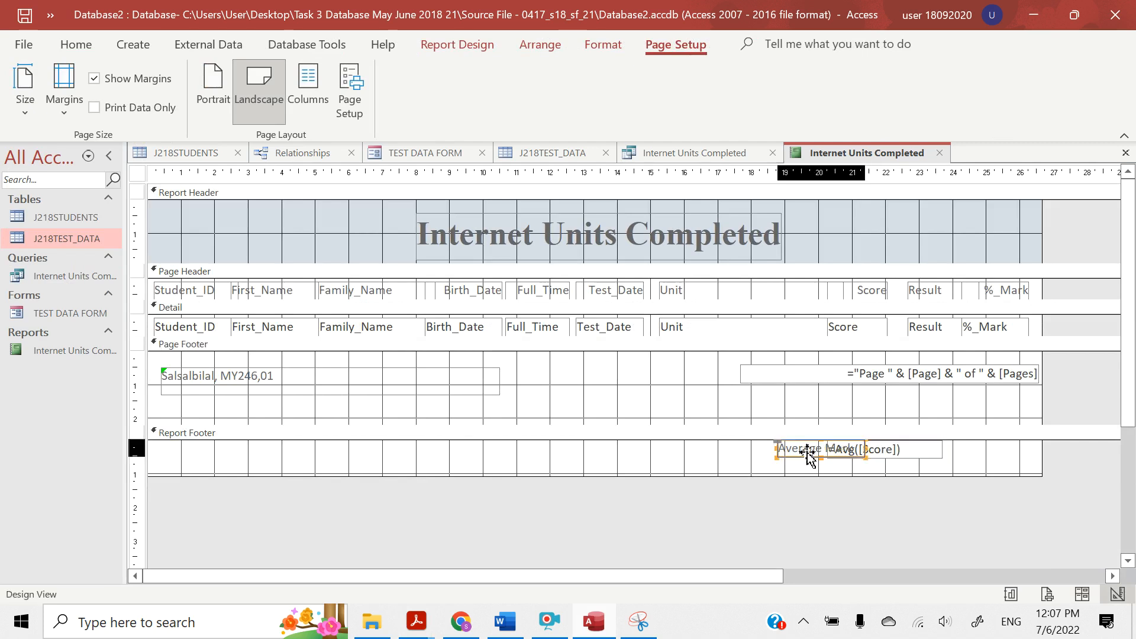
pyautogui.click(810, 456)
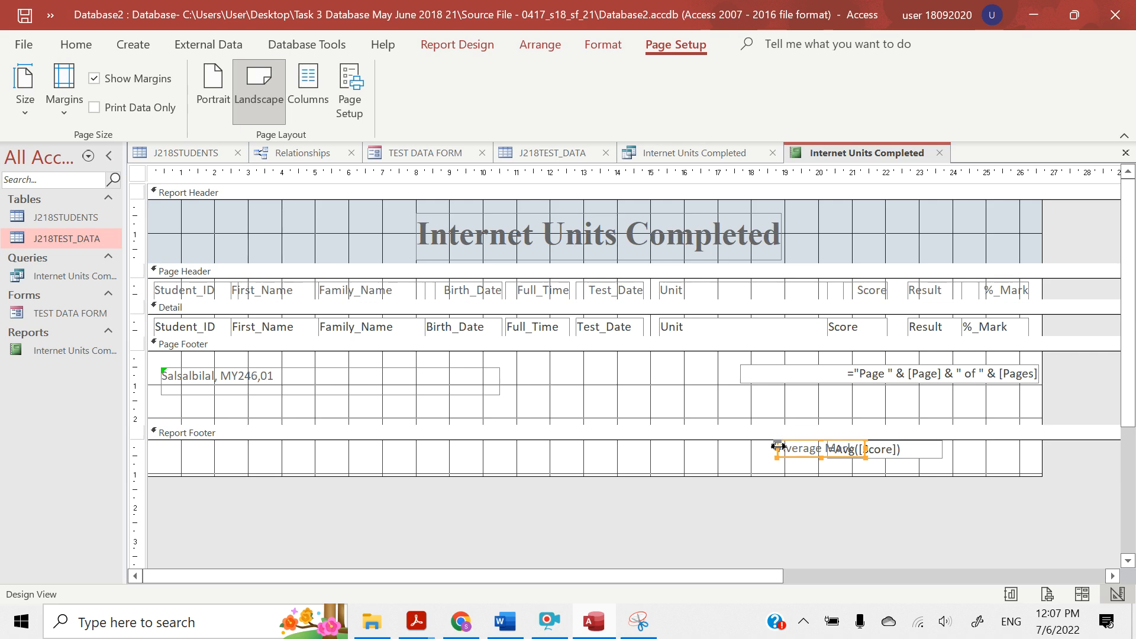
pyautogui.moveTo(777, 446); pyautogui.dragTo(730, 447)
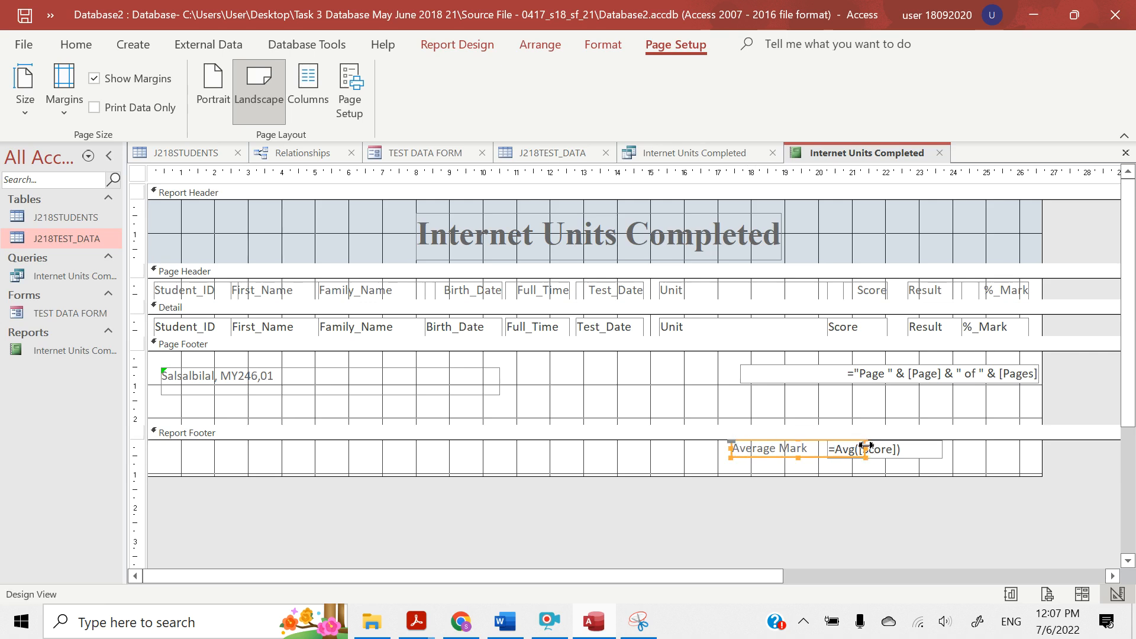
pyautogui.moveTo(866, 446); pyautogui.dragTo(822, 447)
pyautogui.click(959, 462)
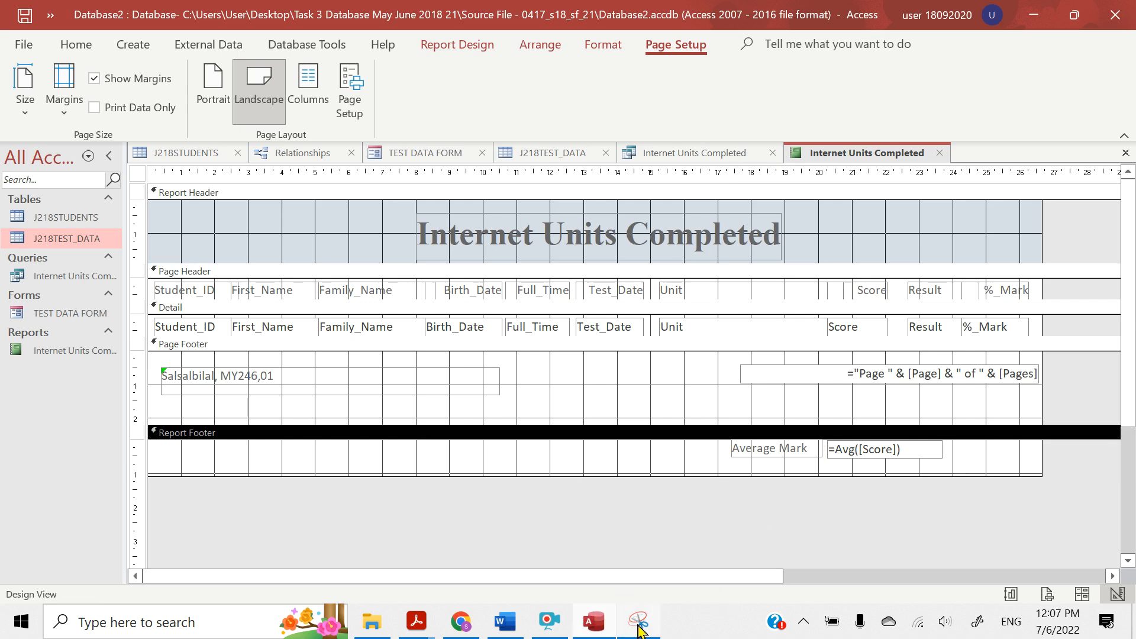
# Capture a Snipping Tool screenshot of the Average Mark label and =Avg([Score]) formula in the report footer
pyautogui.click(639, 622)
pyautogui.click(88, 59)
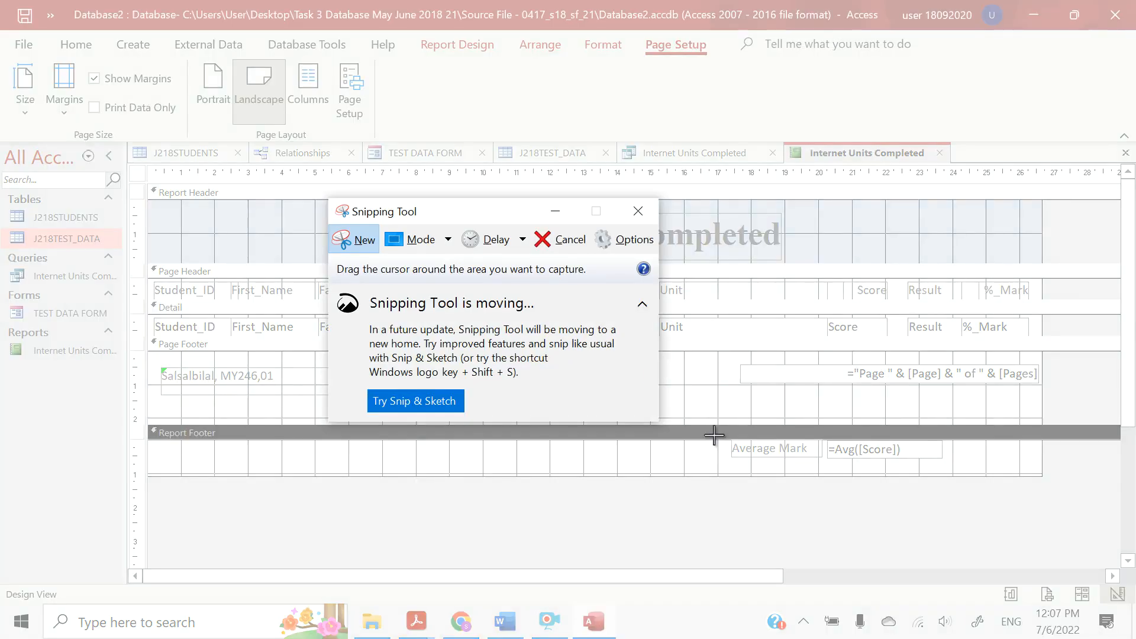
pyautogui.moveTo(714, 433); pyautogui.dragTo(948, 467)
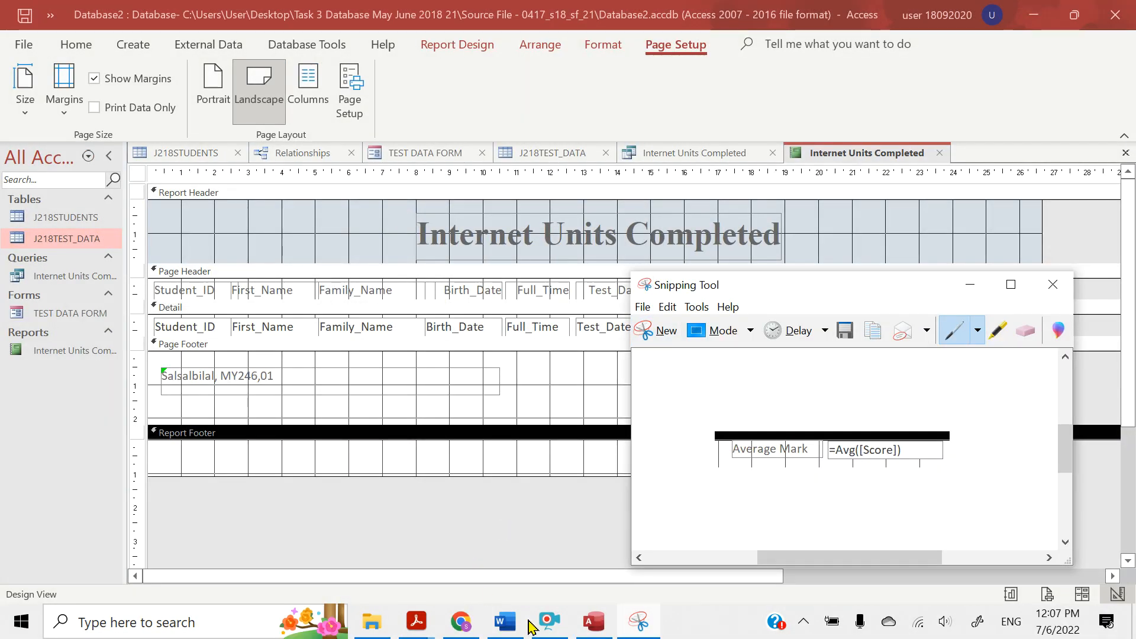
# Switch to J218EVIDENCE01.docx in Word and paste the formula screenshot on a new line below the Step 25 – EVIDENCE 7 heading
pyautogui.moveTo(506, 629)
pyautogui.click(477, 563)
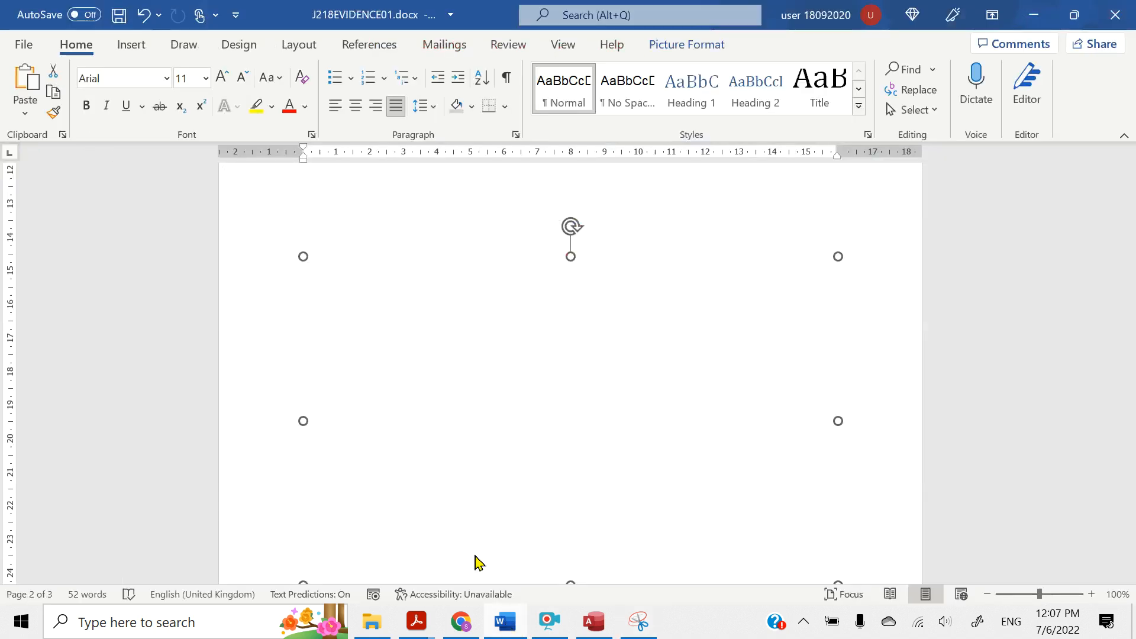
pyautogui.scroll(-9, 441, 455)
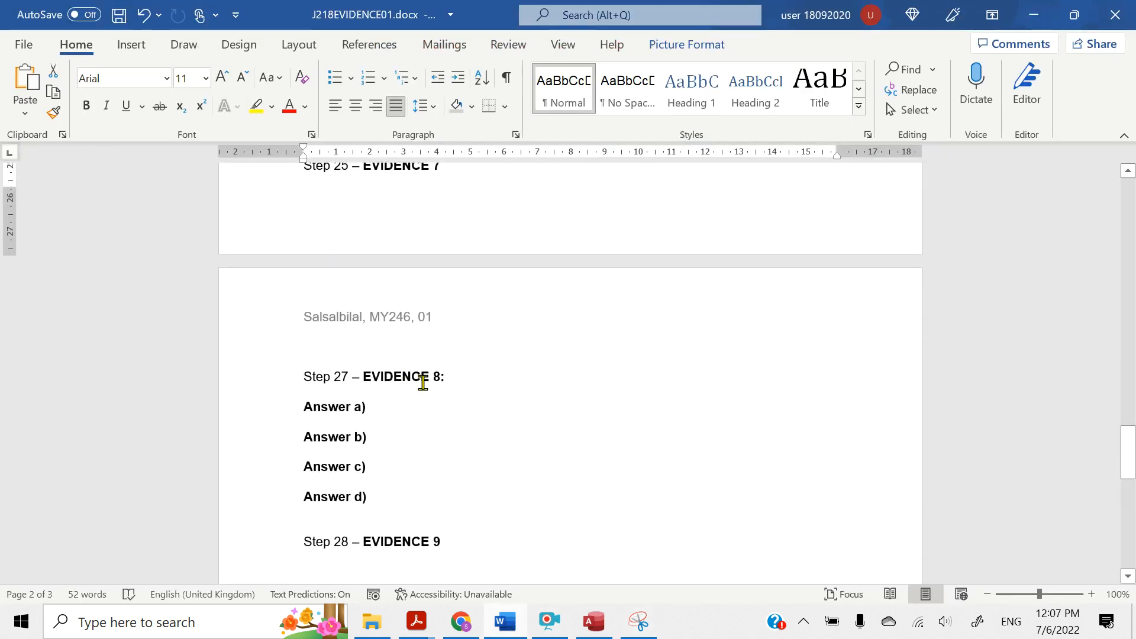
pyautogui.scroll(2, 417, 391)
pyautogui.click(454, 225)
pyautogui.press('Return')
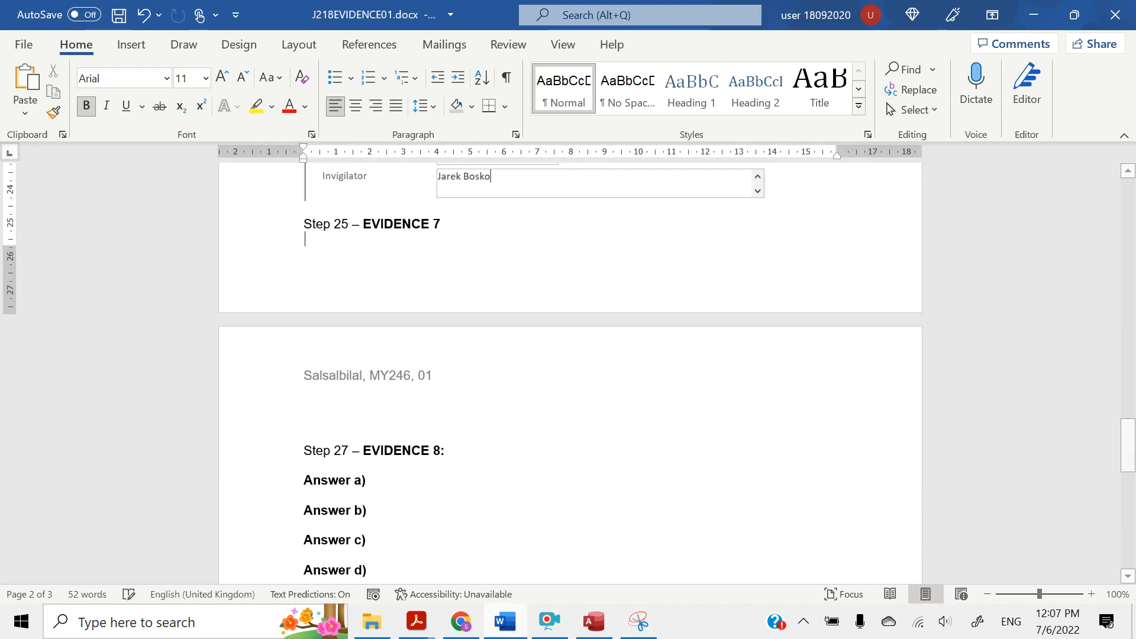
pyautogui.hotkey('ctrl', 'v')
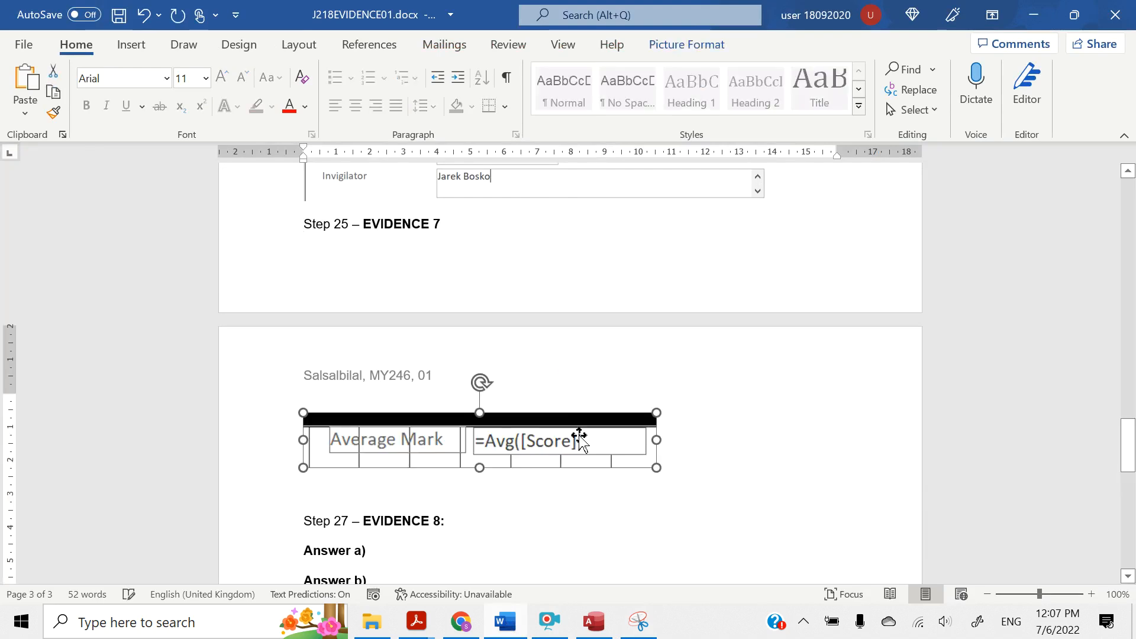
# Set the pasted screenshot in line with text, insert a page break before the Step 25 – EVIDENCE 7 heading, and minimize Word
pyautogui.click(679, 429)
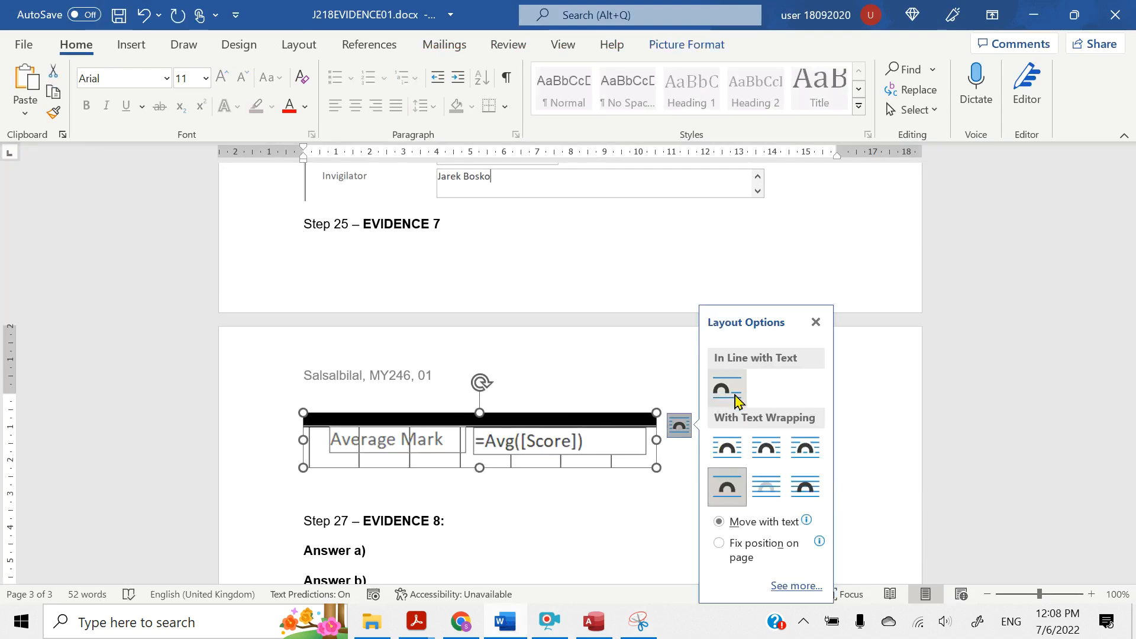
pyautogui.click(726, 388)
pyautogui.click(300, 224)
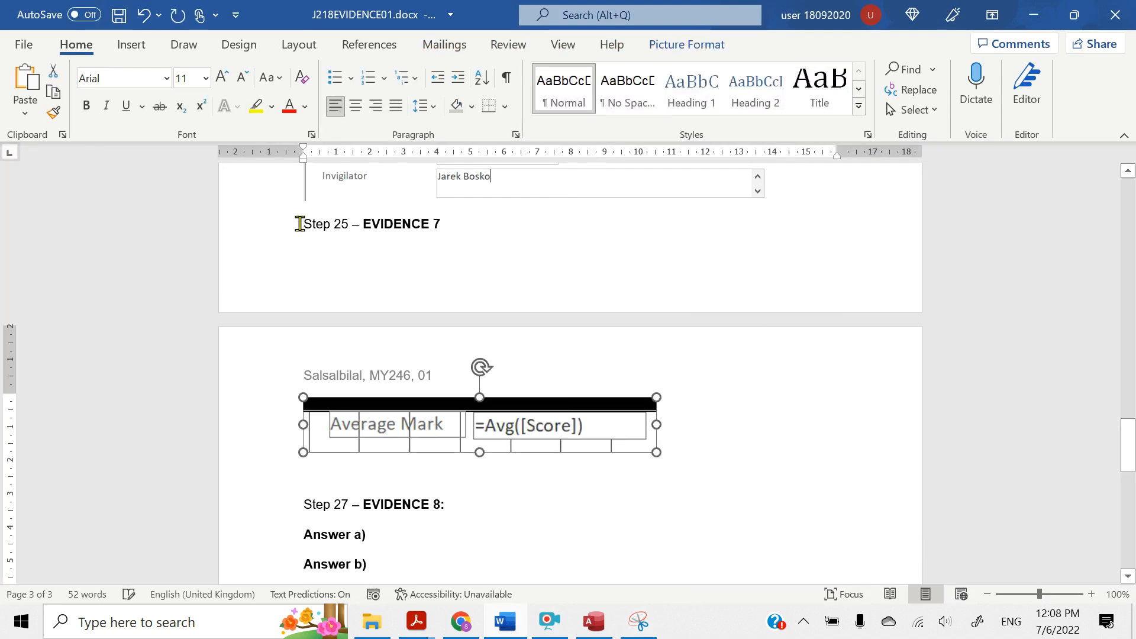
pyautogui.hotkey('ctrl', 'Return')
pyautogui.scroll(4, 570, 364)
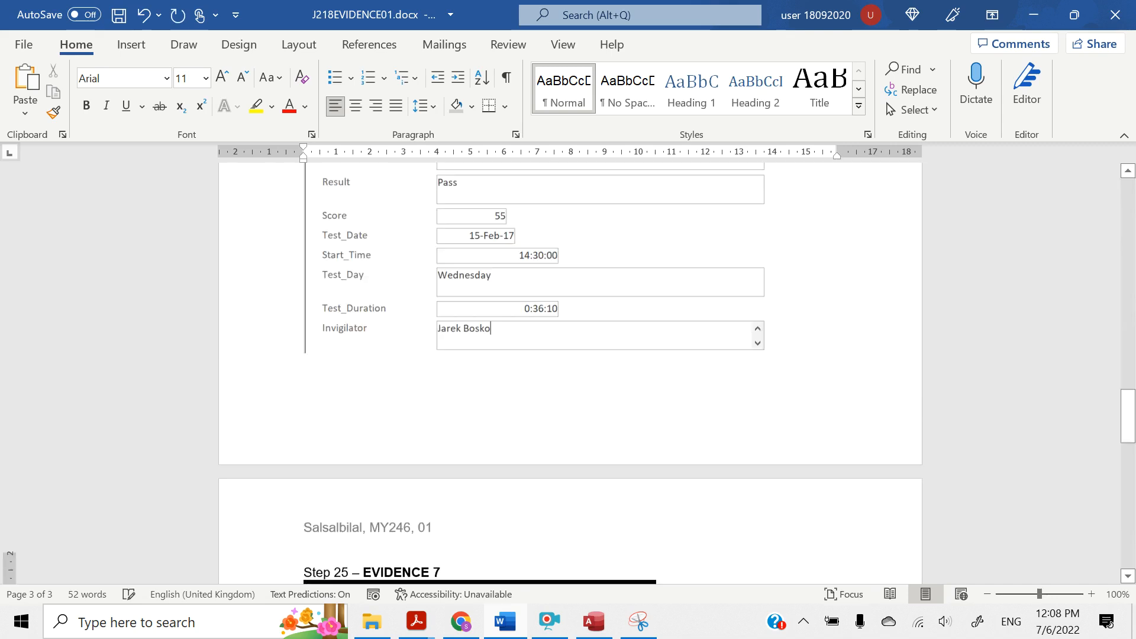
pyautogui.scroll(-4, 570, 364)
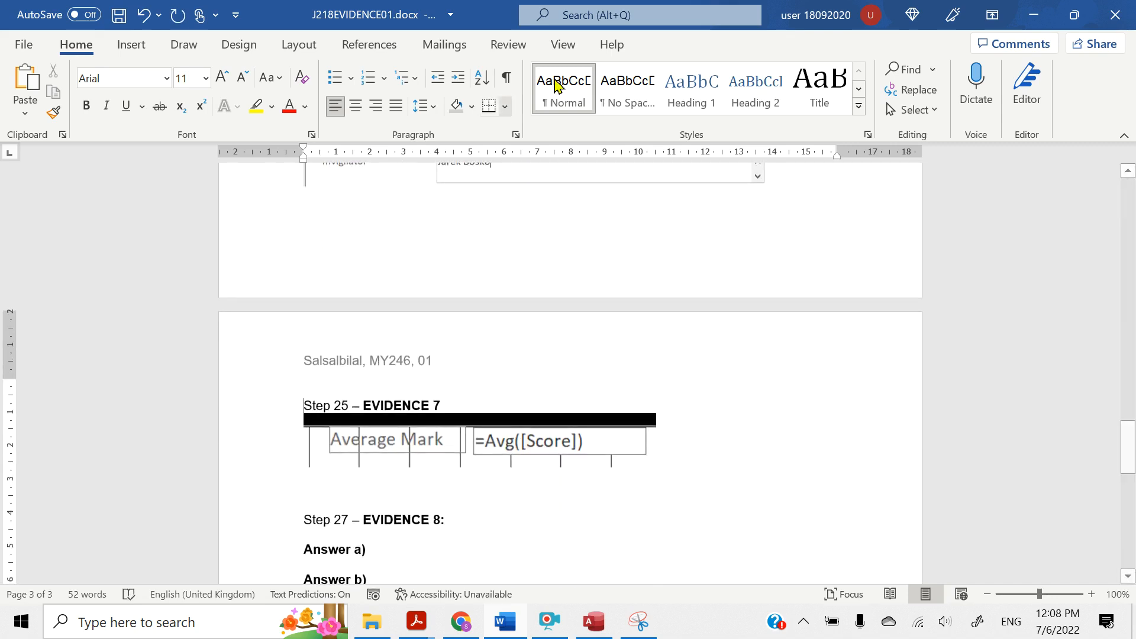
pyautogui.click(1032, 17)
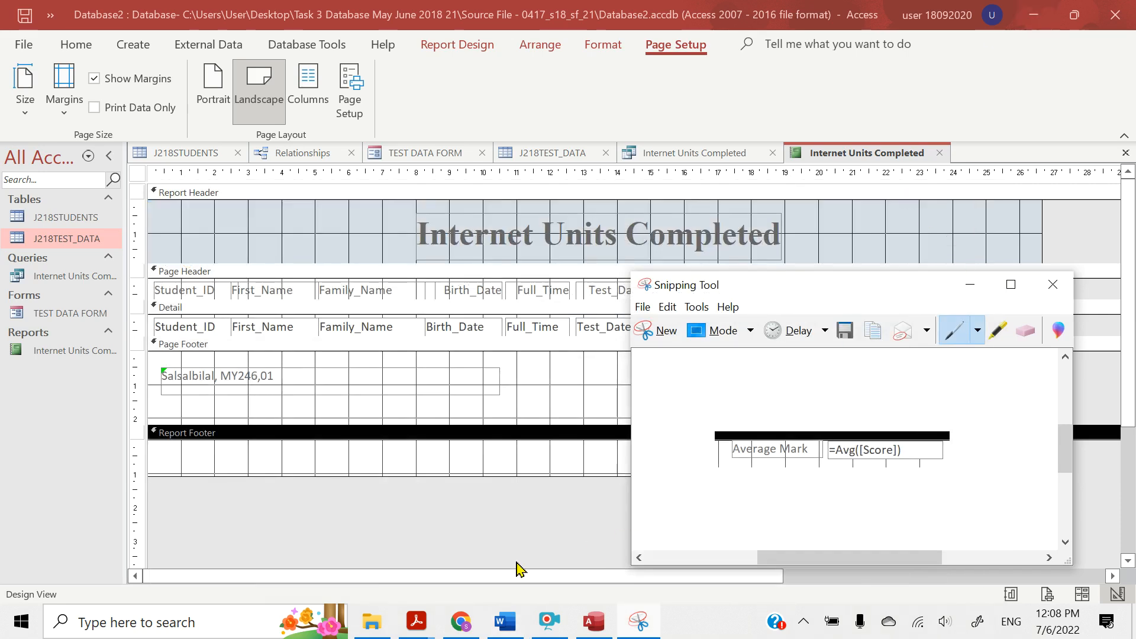
# Return to the question paper in Acrobat Reader and read the question 26 report requirements and the Printout 3 instructions
pyautogui.moveTo(429, 622)
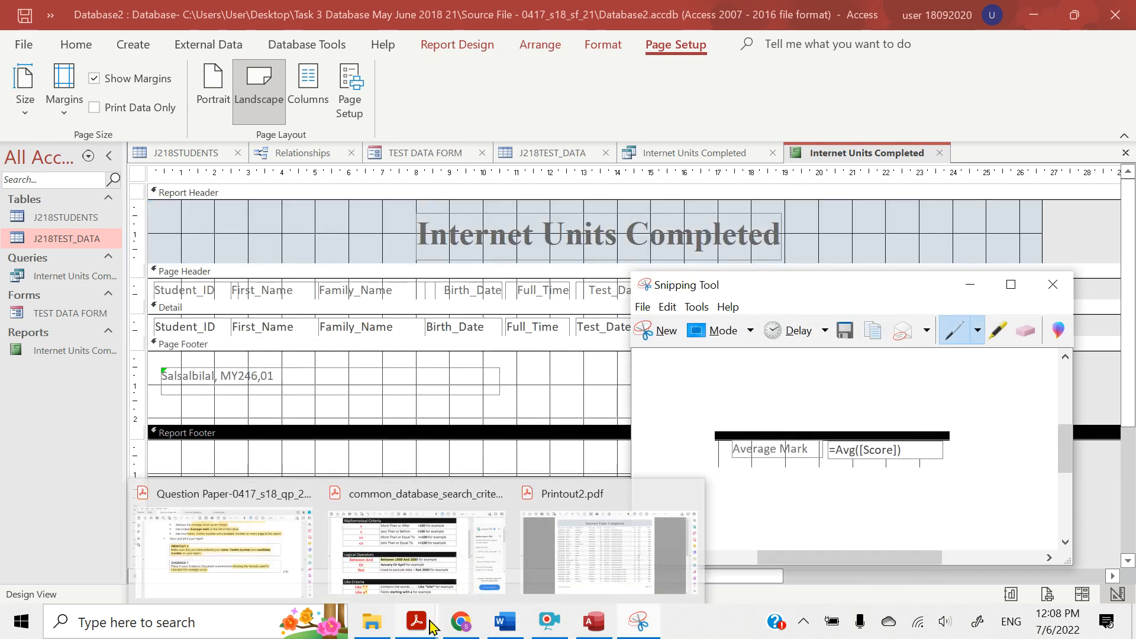
pyautogui.click(255, 538)
pyautogui.scroll(-3, 446, 479)
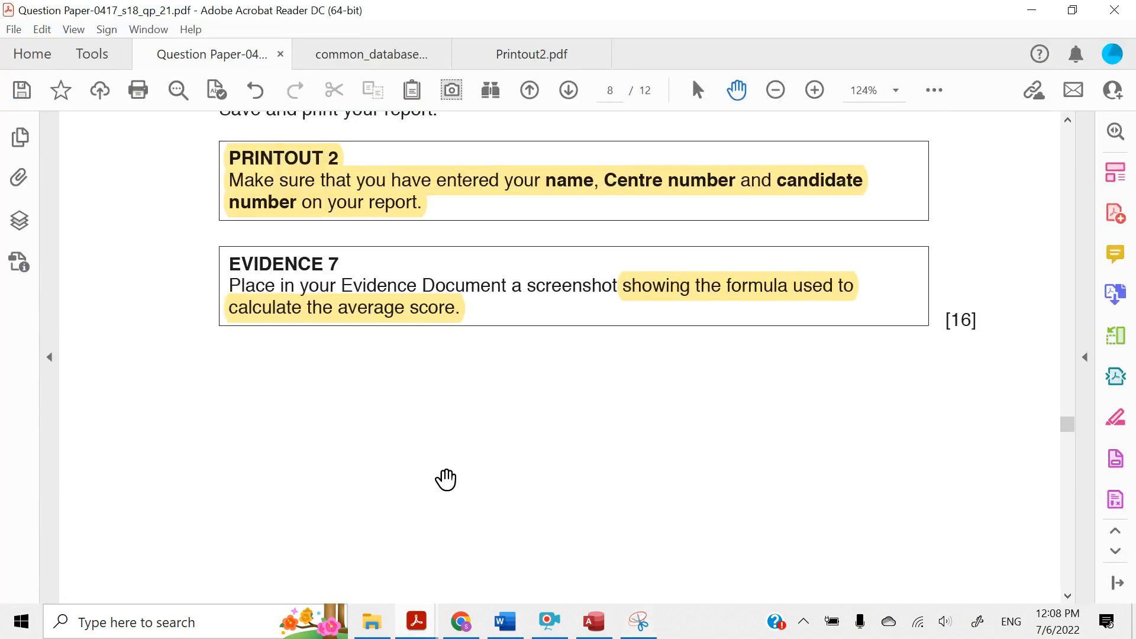
pyautogui.scroll(9, 445, 480)
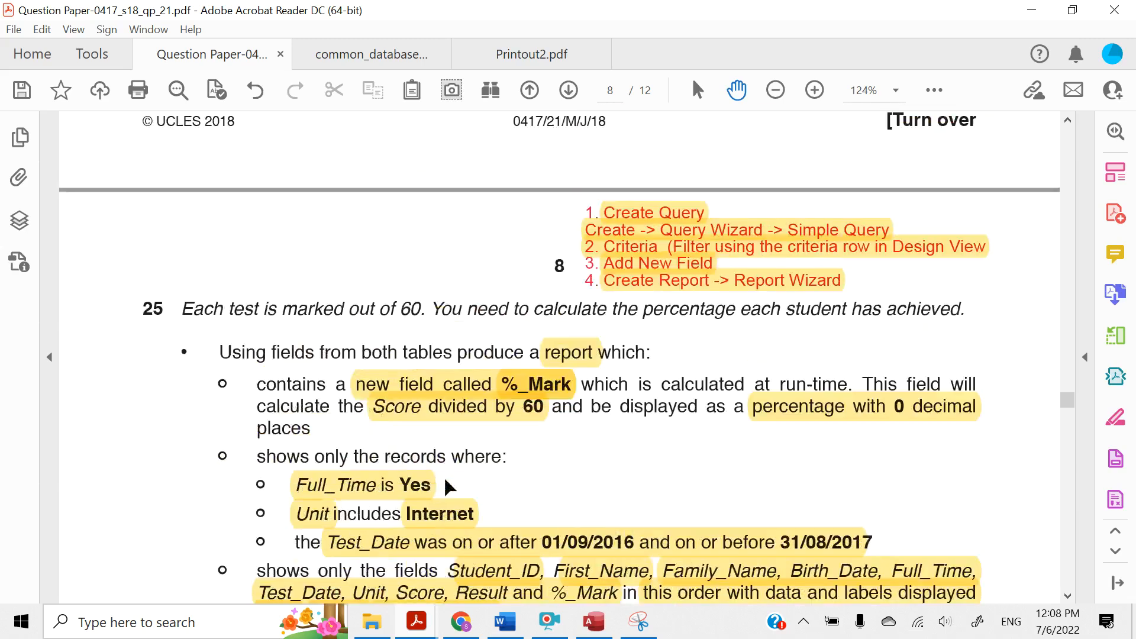
pyautogui.scroll(-10, 445, 480)
pyautogui.scroll(-12, 445, 479)
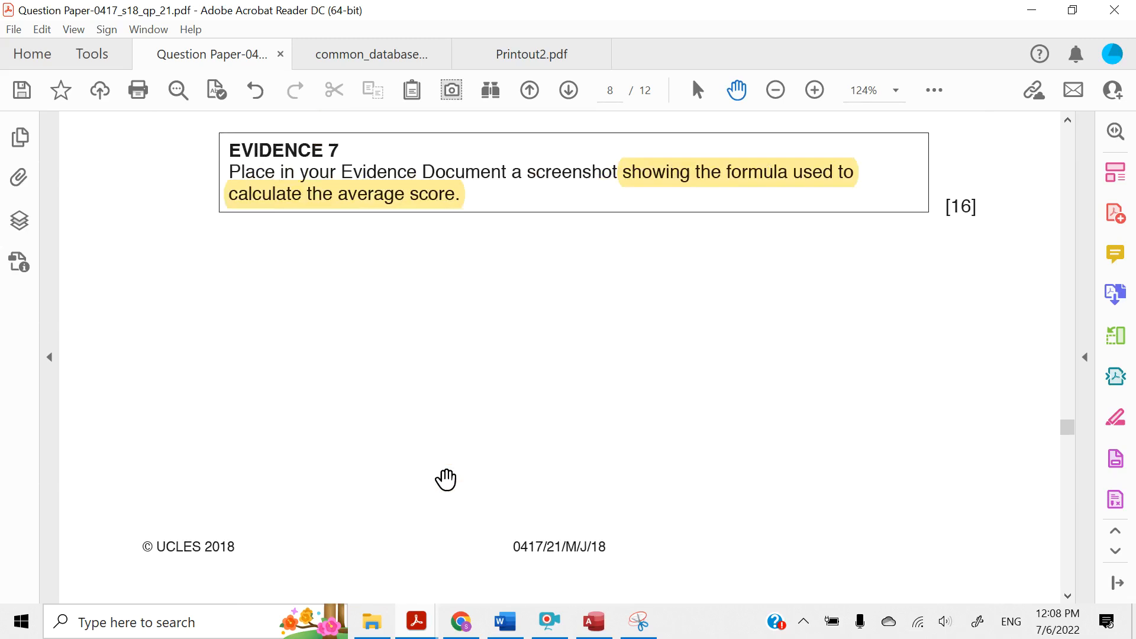
pyautogui.scroll(-2, 446, 479)
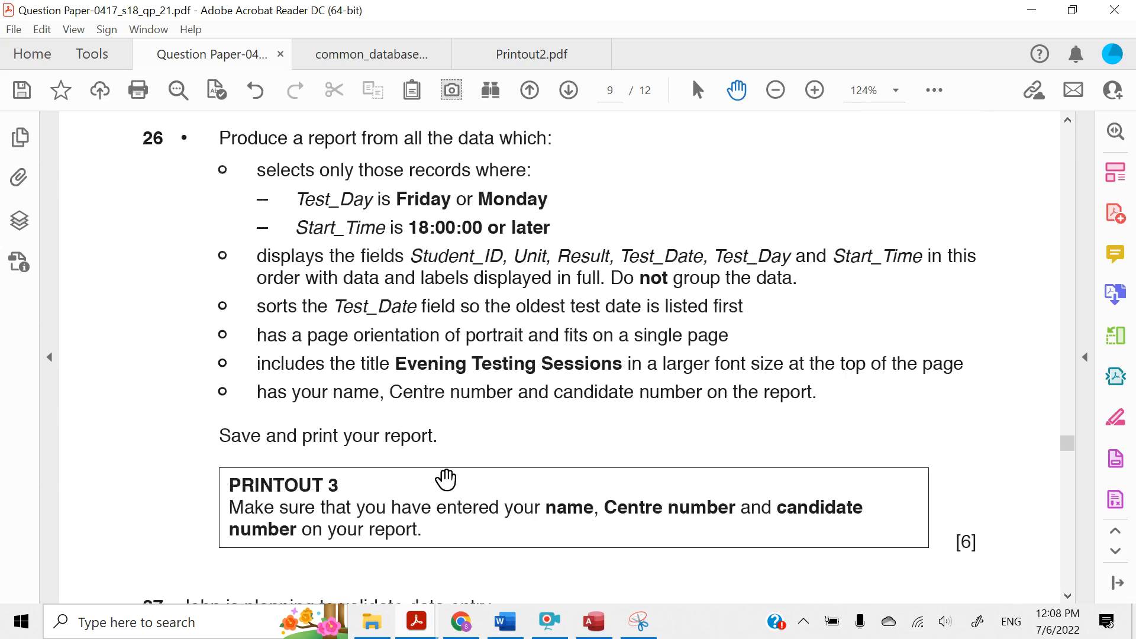
# Highlight "report from all the data" in question 26 and review the query and report steps noted above question 25
pyautogui.scroll(1, 445, 479)
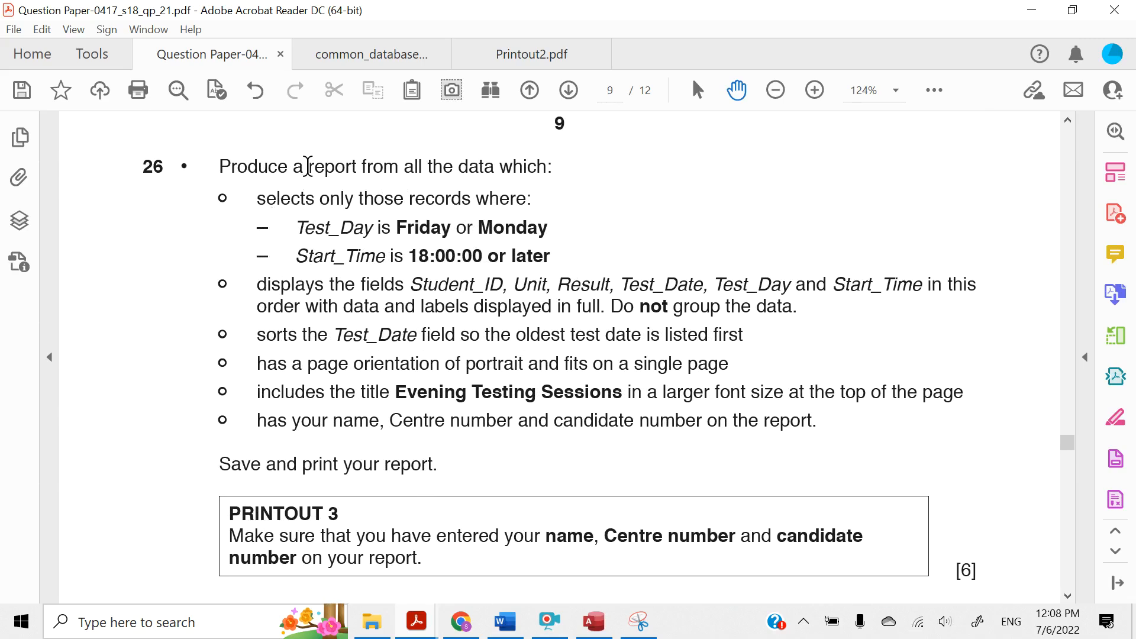
pyautogui.moveTo(307, 166); pyautogui.dragTo(494, 166)
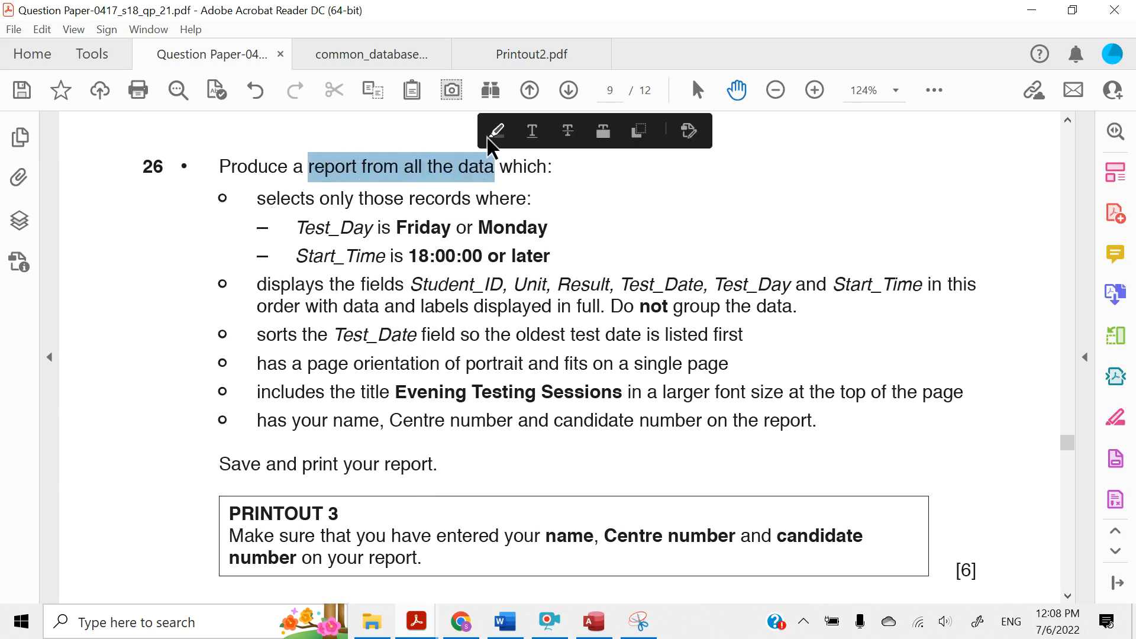
pyautogui.click(497, 130)
pyautogui.scroll(4, 546, 256)
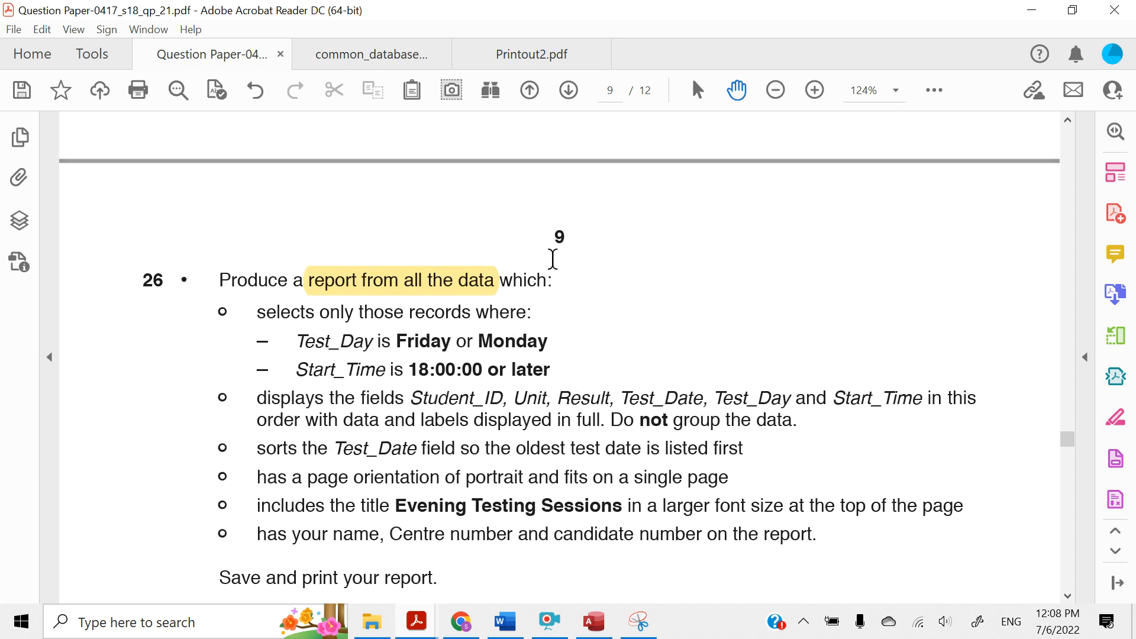
pyautogui.scroll(12, 533, 274)
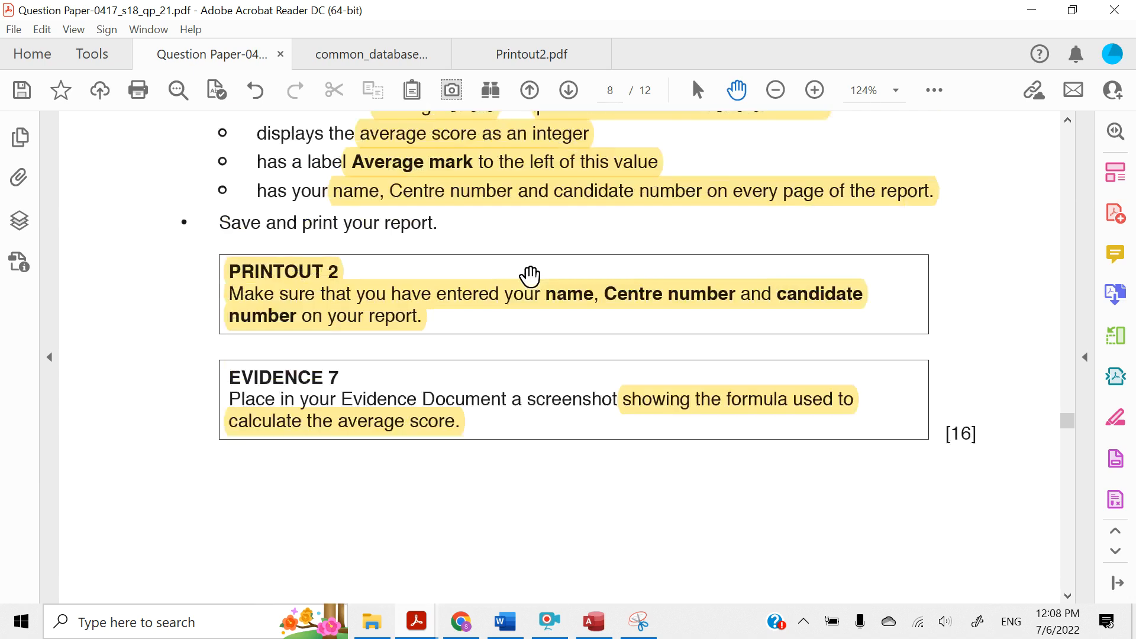
pyautogui.scroll(15, 532, 278)
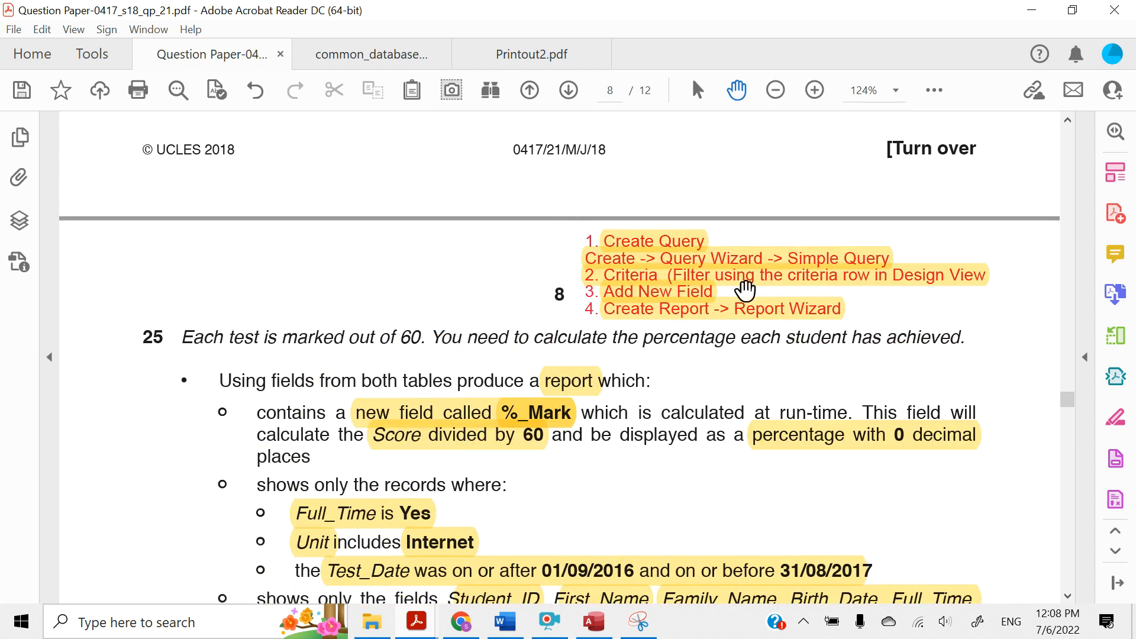
pyautogui.scroll(-10, 591, 304)
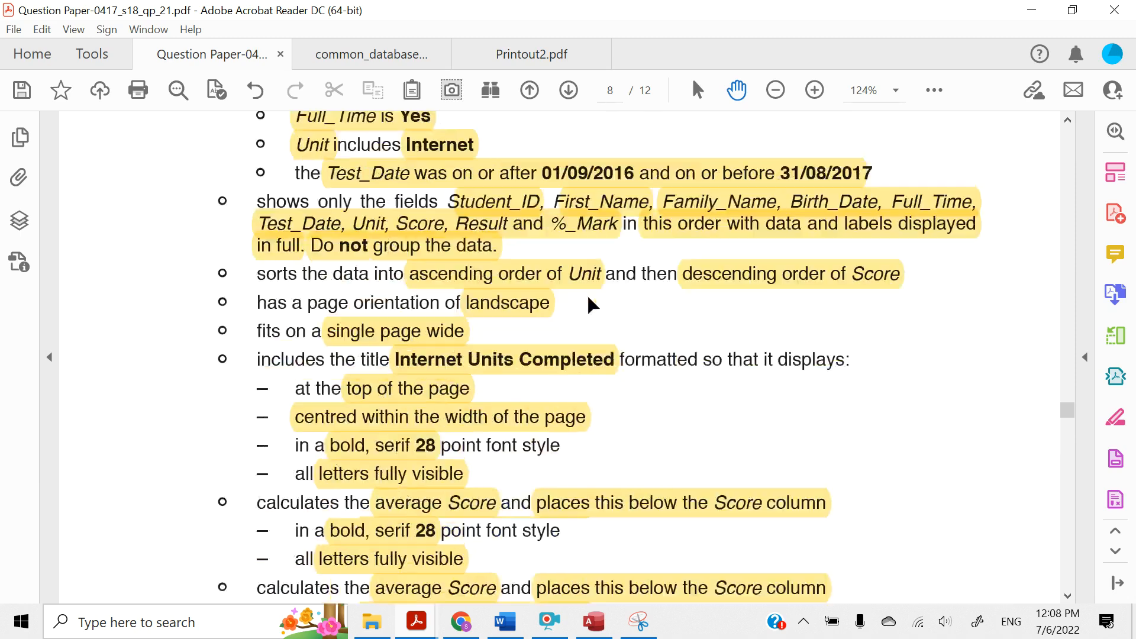
pyautogui.scroll(-20, 589, 302)
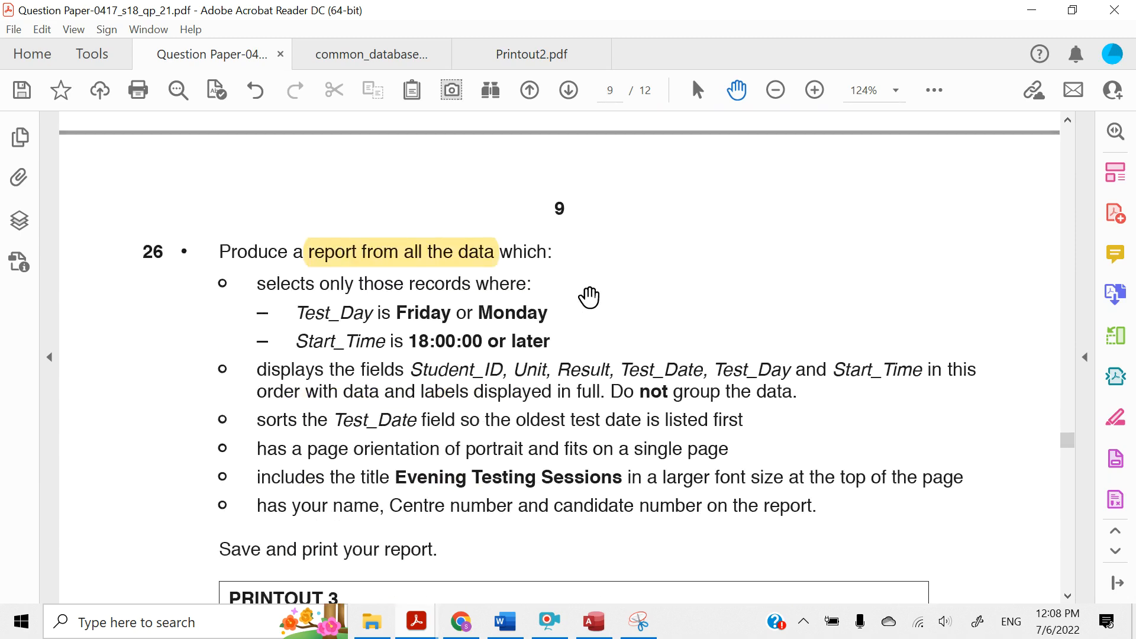
pyautogui.scroll(-1, 589, 297)
# Switch to Access and start a new query with the Simple Query Wizard, choosing Table: J218TEST_DATA as the source
pyautogui.hotkey('alt', 'Tab')
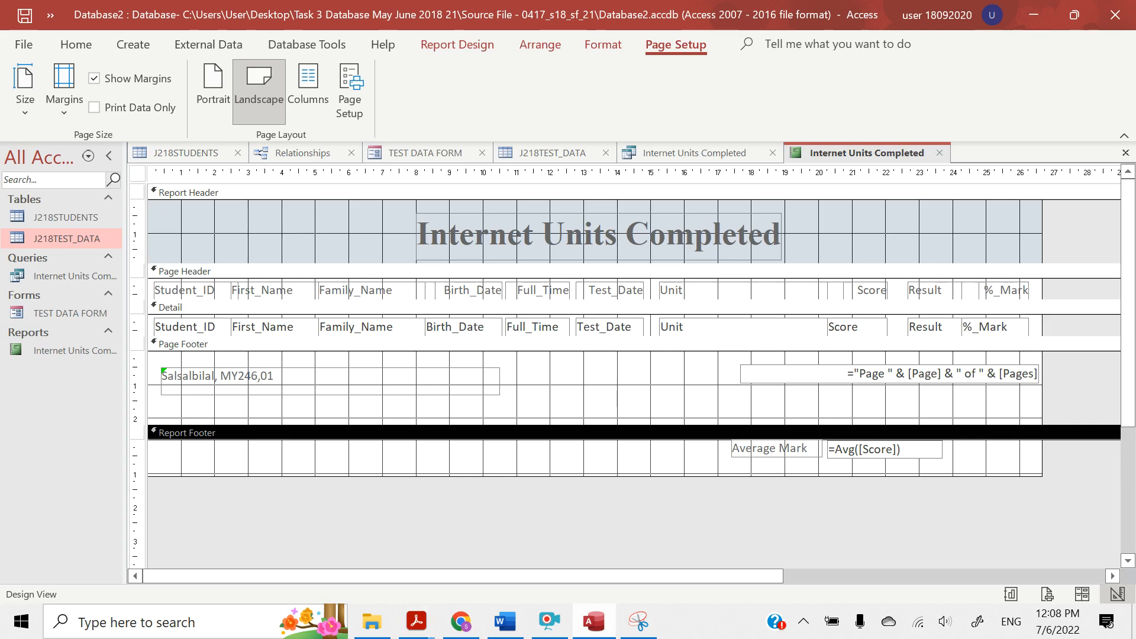
pyautogui.click(127, 45)
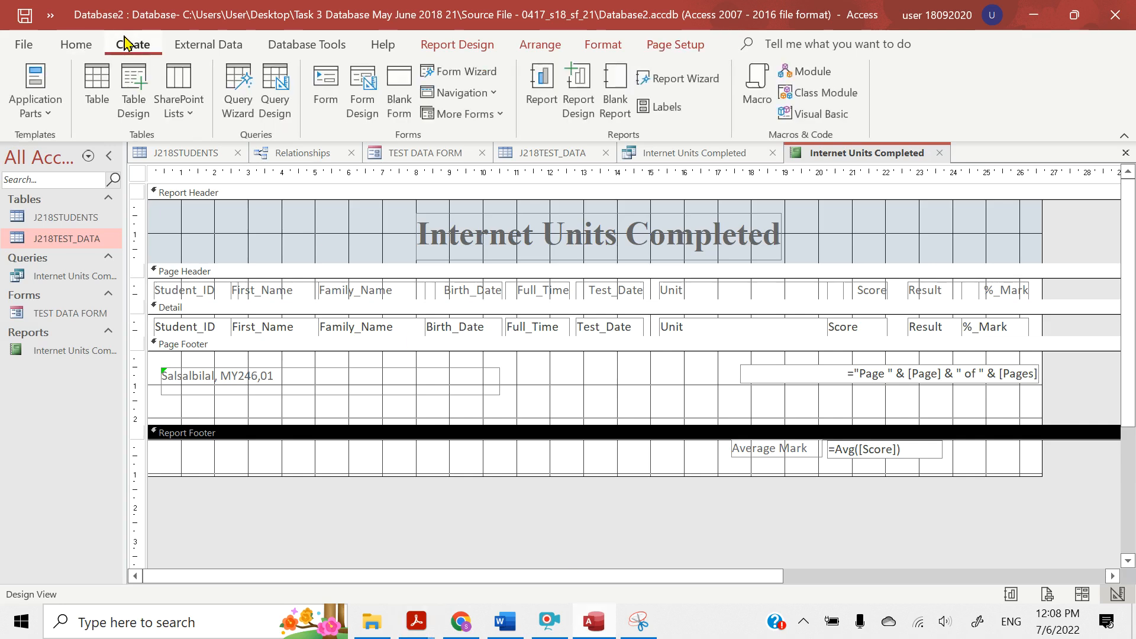
pyautogui.click(231, 86)
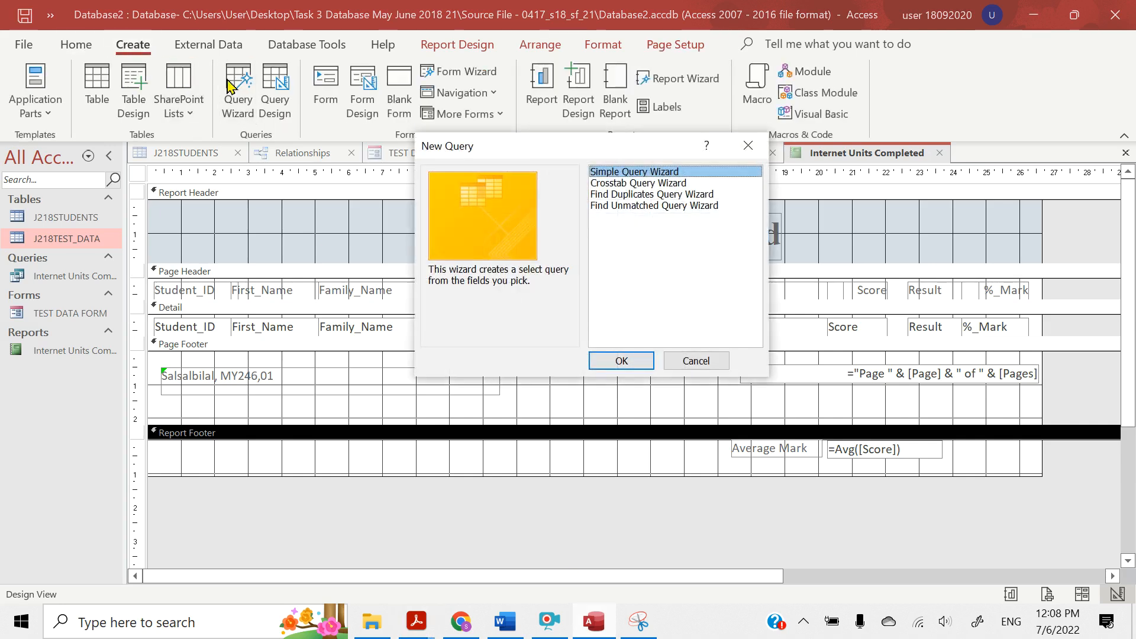
pyautogui.click(622, 360)
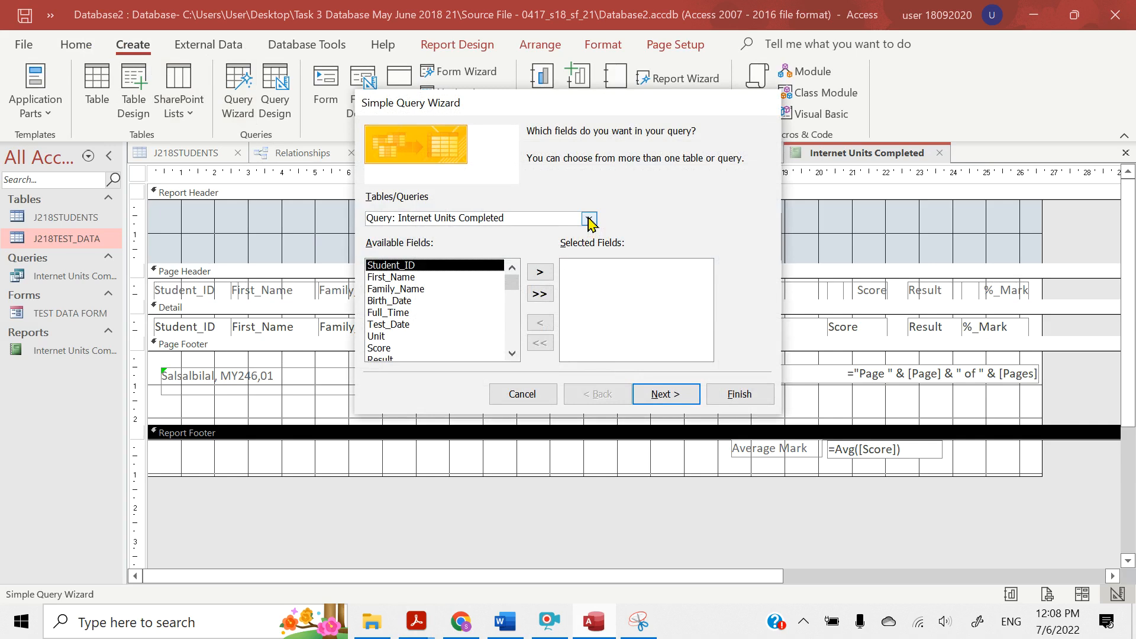
pyautogui.click(590, 219)
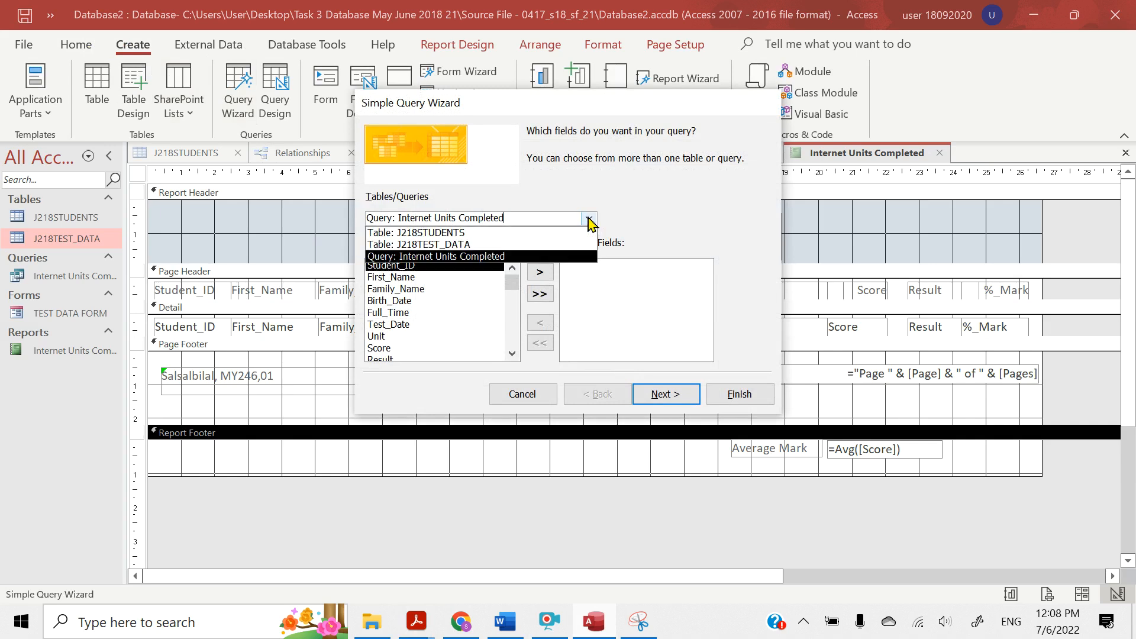
pyautogui.click(500, 245)
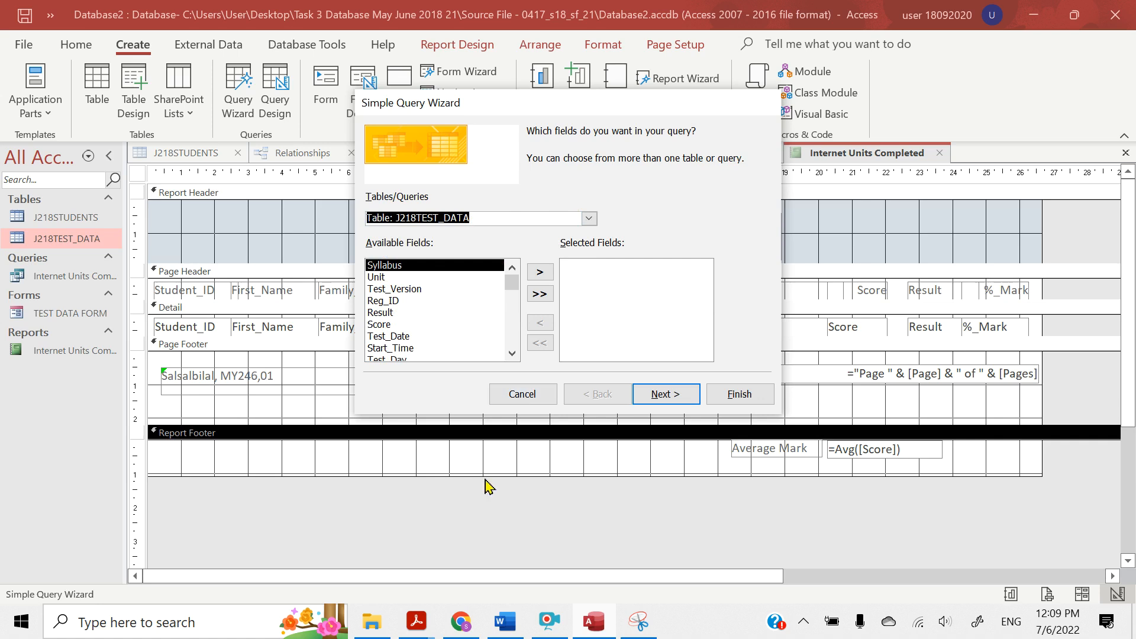
# In the question paper in Acrobat Reader, highlight question 26's field list from Student_ID to Start_Time, and minimize the reader
pyautogui.click(417, 622)
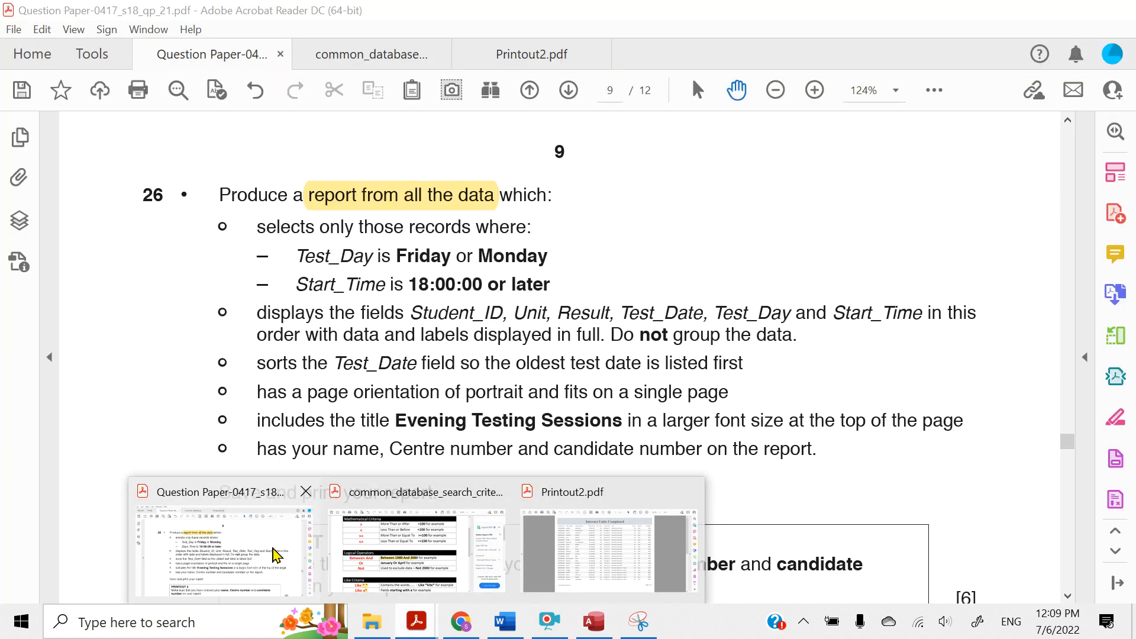
pyautogui.click(278, 554)
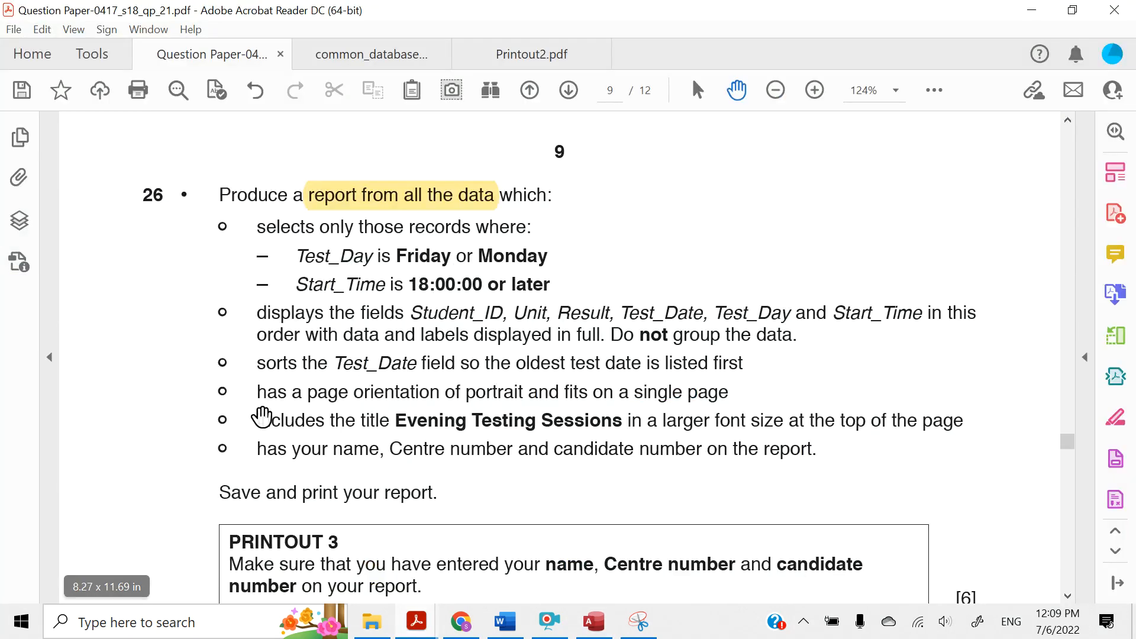
pyautogui.scroll(-3, 264, 416)
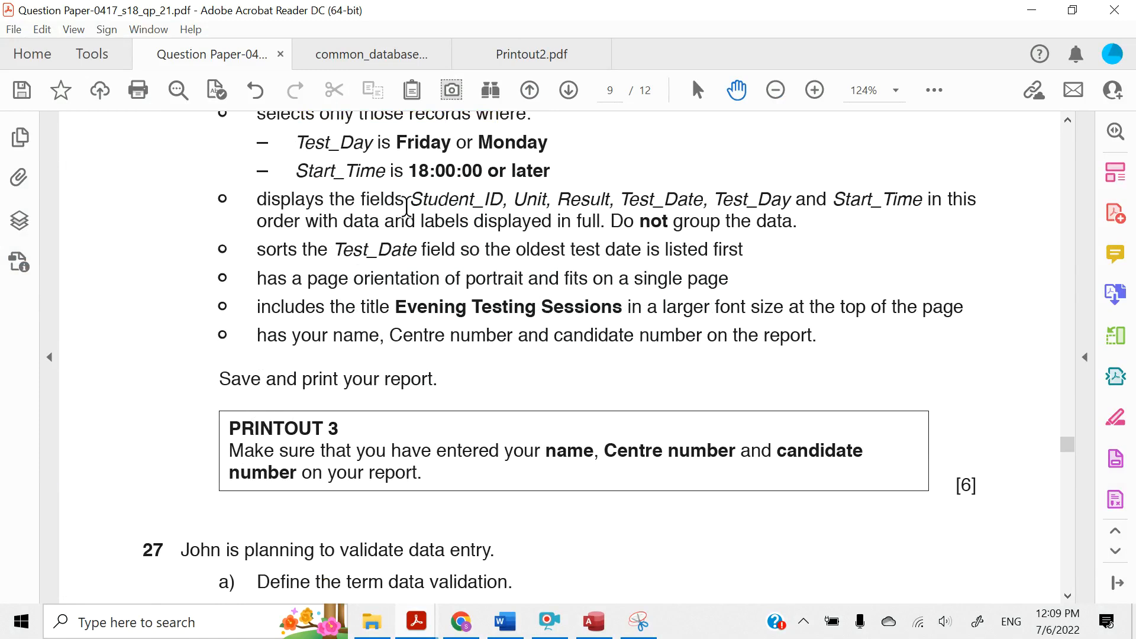
pyautogui.moveTo(412, 199)
pyautogui.mouseDown()
pyautogui.moveTo(611, 201)
pyautogui.moveTo(424, 222)
pyautogui.moveTo(900, 203)
pyautogui.mouseUp()
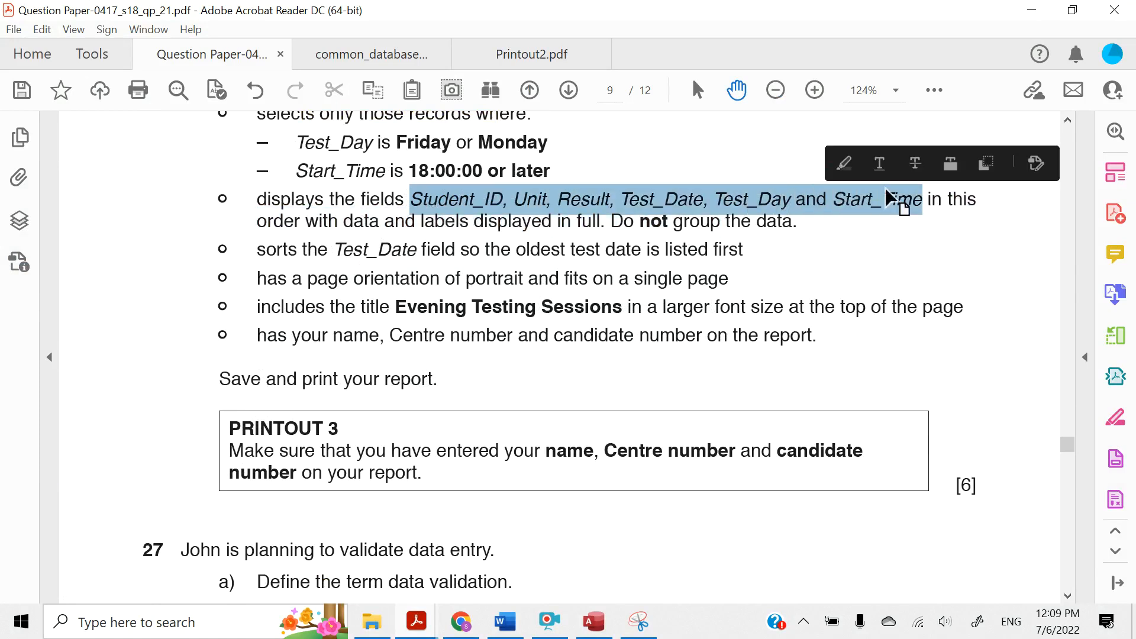
pyautogui.click(844, 164)
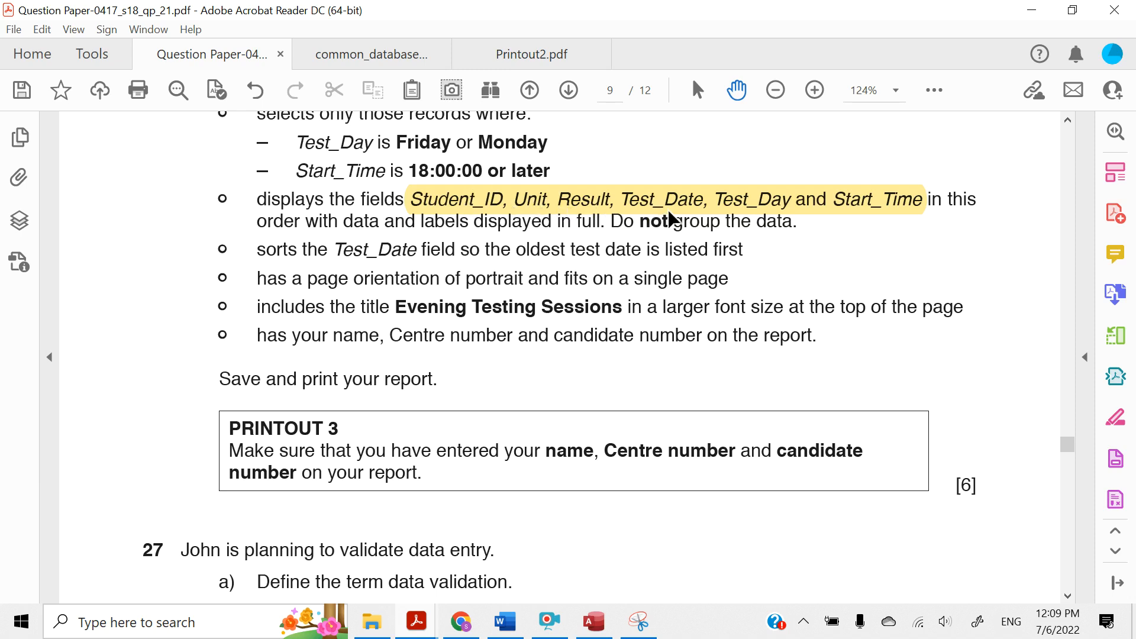
pyautogui.click(1032, 9)
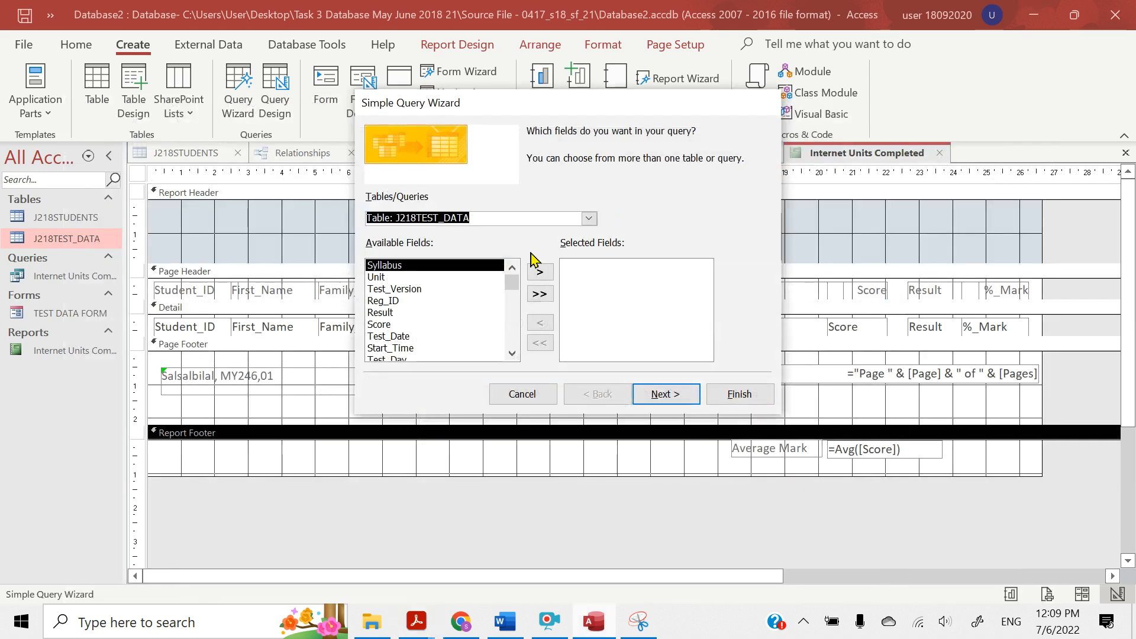
# Switch the query wizard's source to Table: J218STUDENTS and add the Student_ID field to the query
pyautogui.click(591, 219)
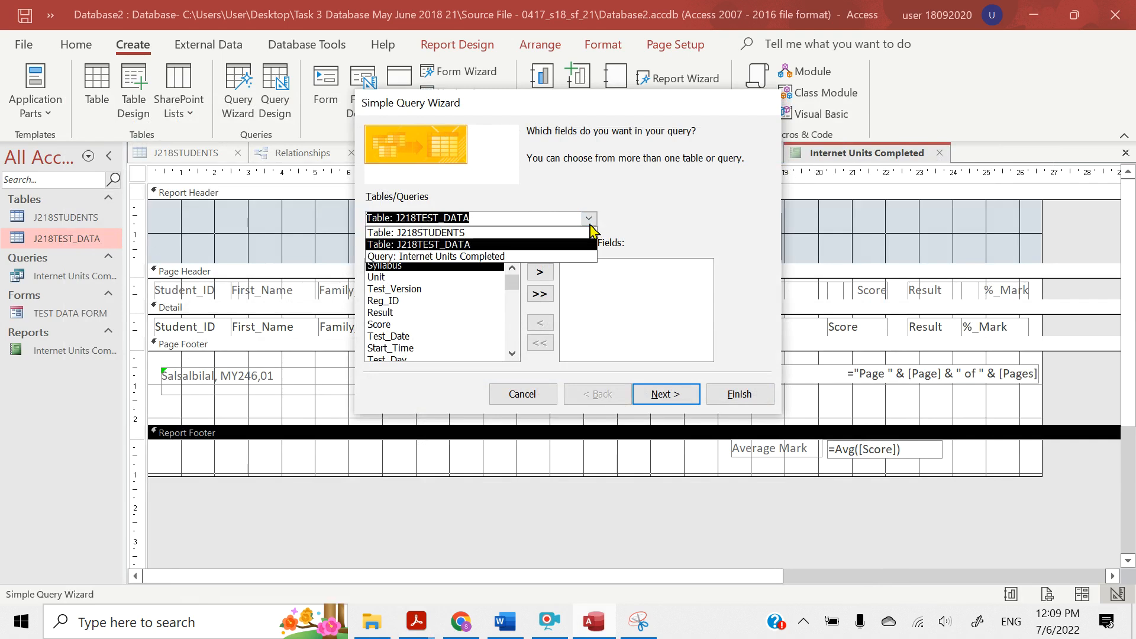
pyautogui.click(441, 237)
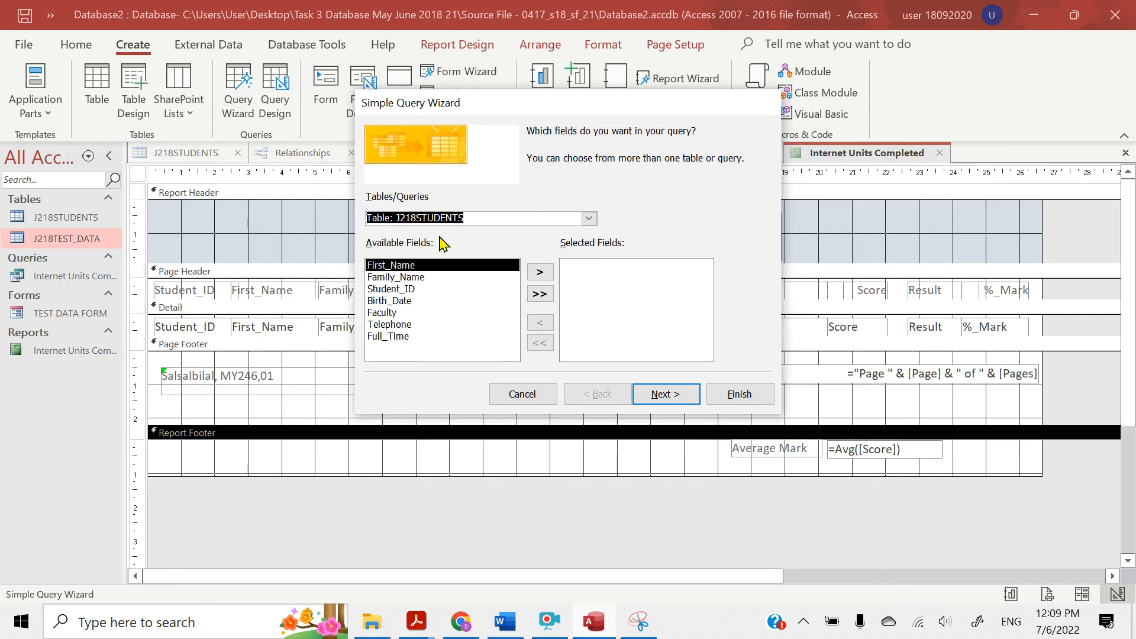
pyautogui.click(591, 219)
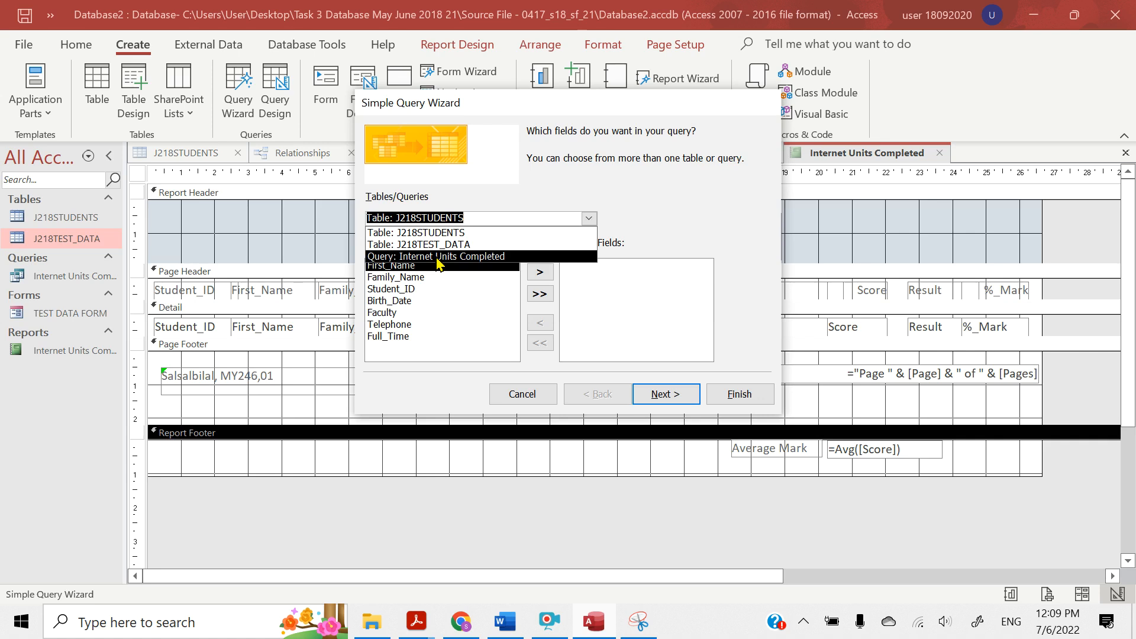
pyautogui.click(554, 193)
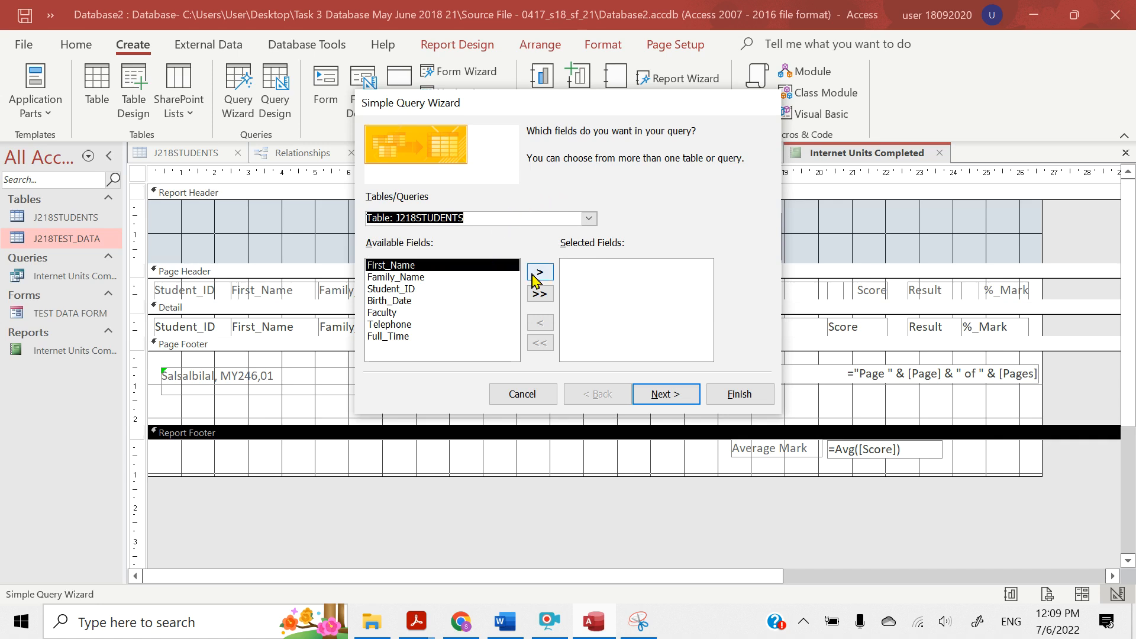
pyautogui.click(432, 289)
pyautogui.click(537, 274)
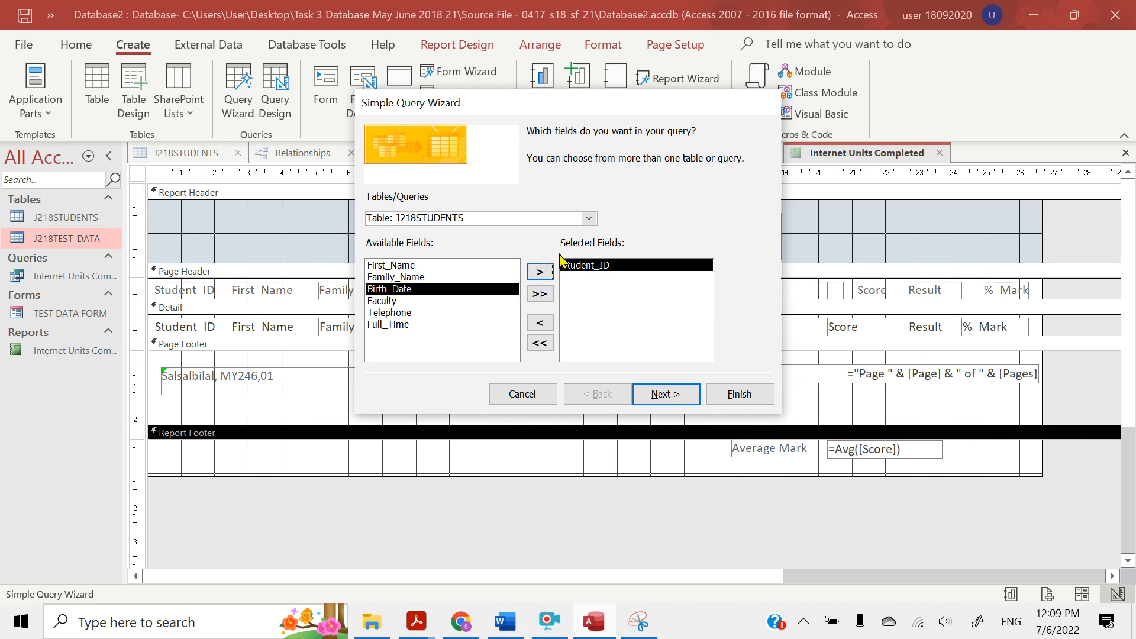
# Change the source to Table: J218TEST_DATA and add the Unit and Result fields to the query
pyautogui.click(581, 215)
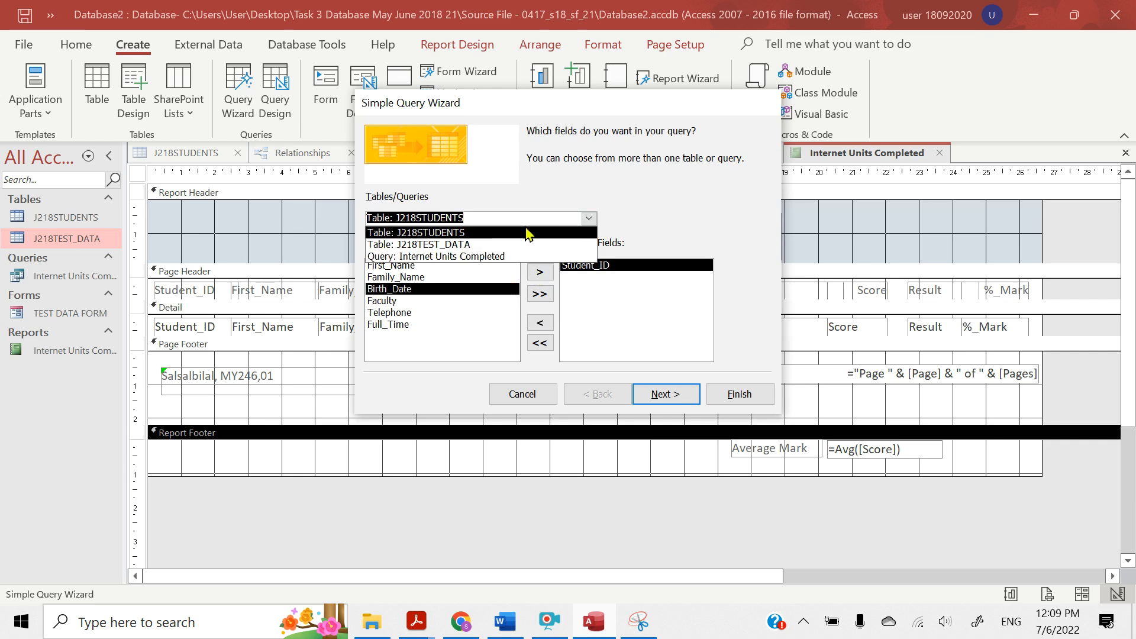
pyautogui.click(485, 244)
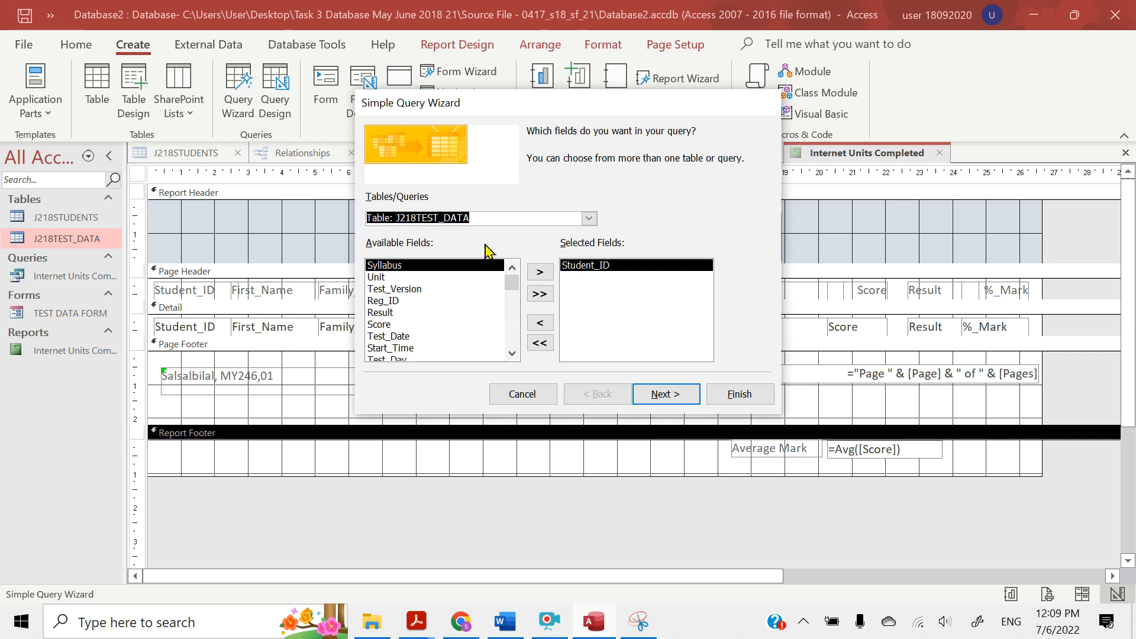
pyautogui.click(421, 277)
pyautogui.click(536, 279)
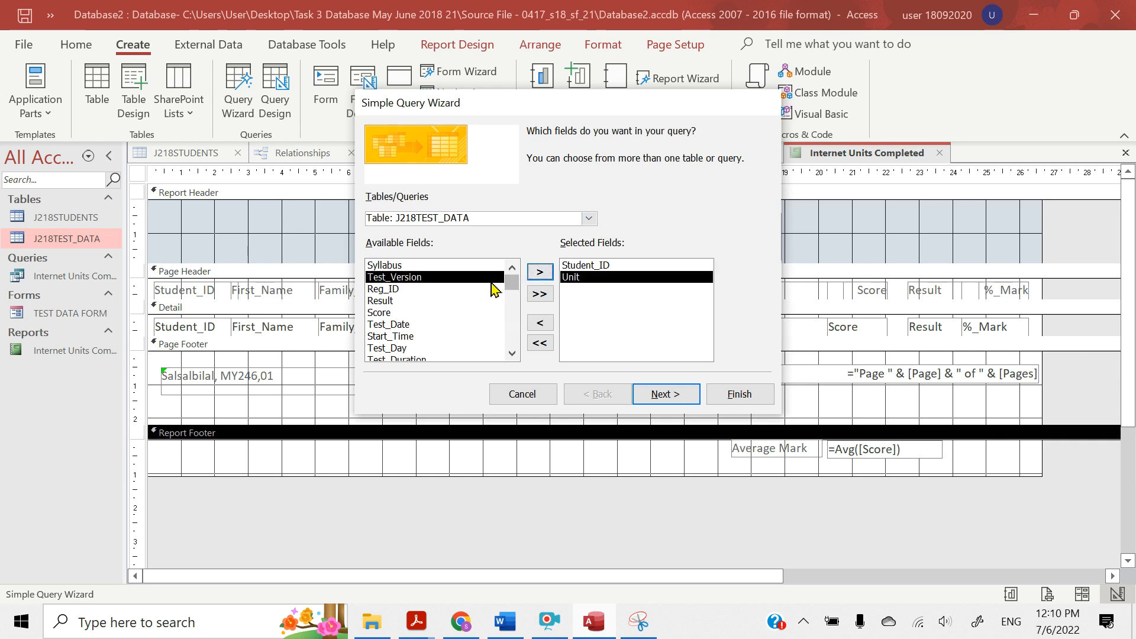
pyautogui.click(391, 301)
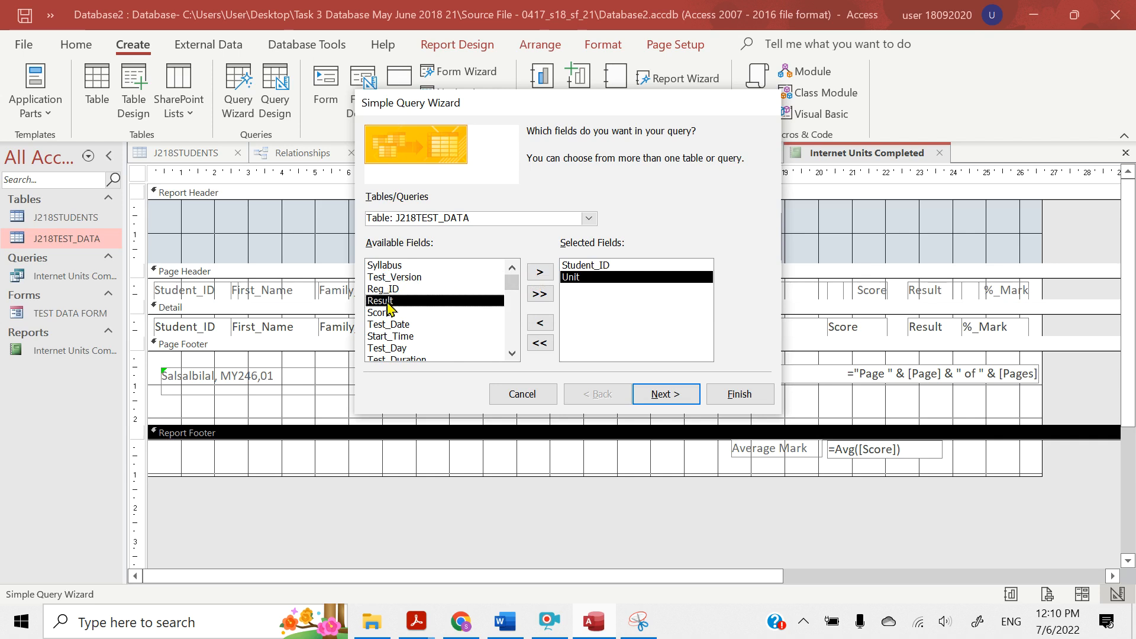
pyautogui.click(540, 275)
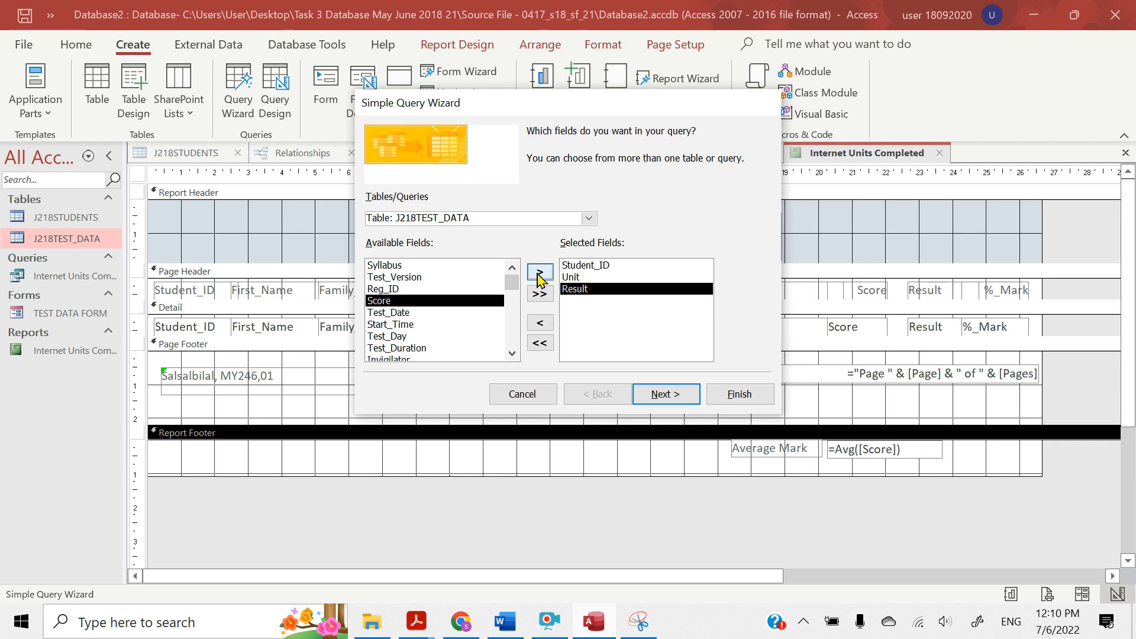
# Add the Test_Date, Test_Day and Start_Time fields to the query in that order
pyautogui.click(409, 313)
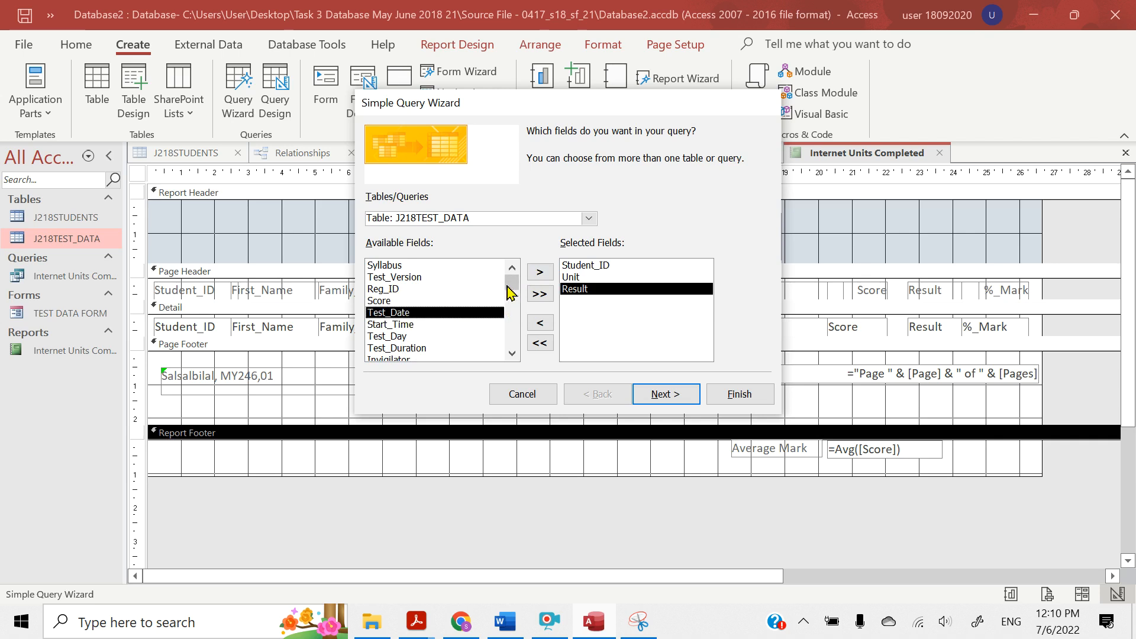
pyautogui.click(532, 276)
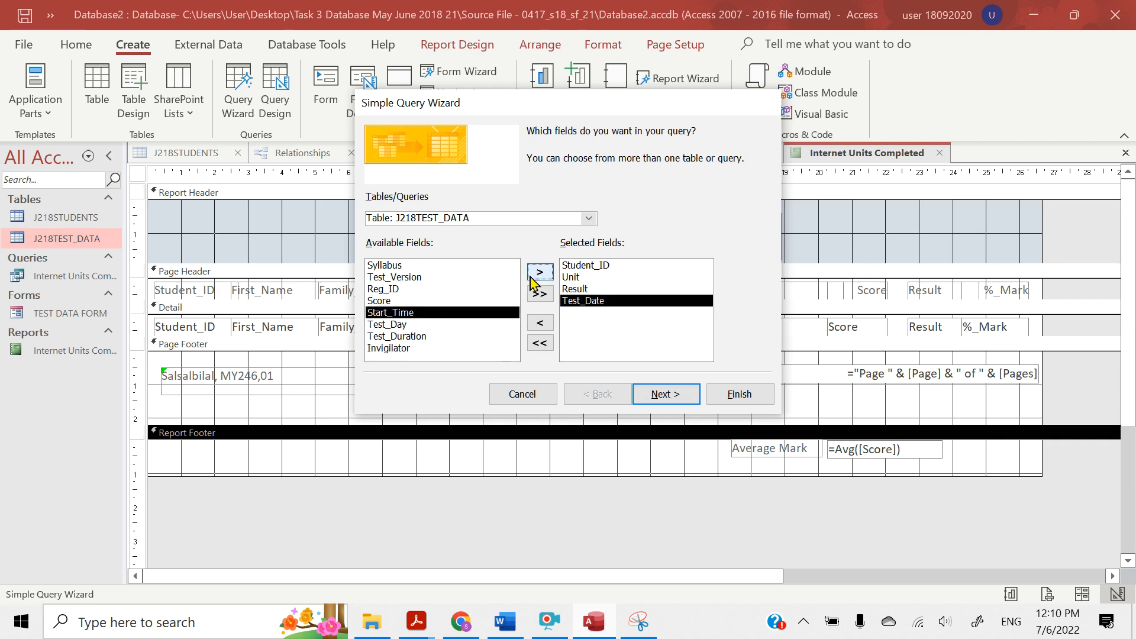
pyautogui.click(395, 326)
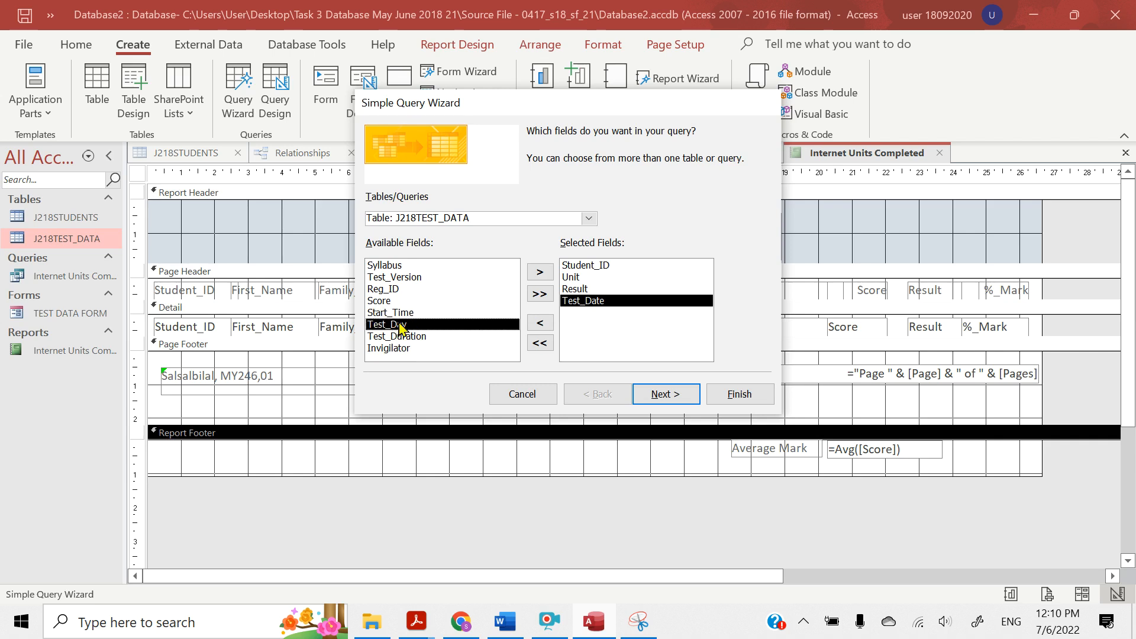
pyautogui.click(541, 274)
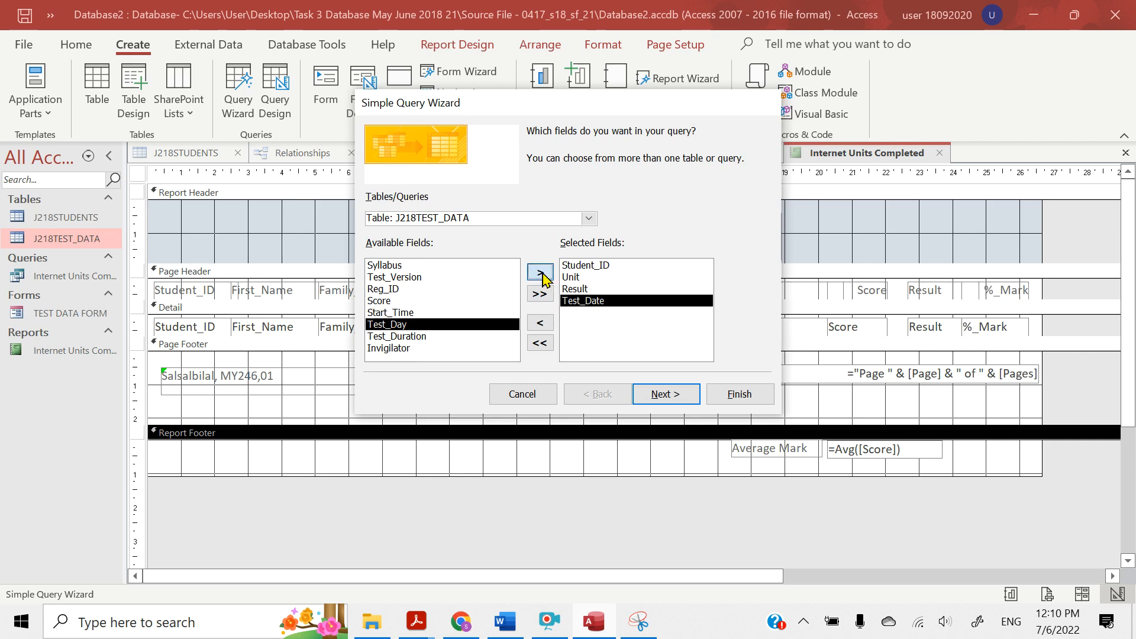
pyautogui.click(393, 306)
pyautogui.click(405, 314)
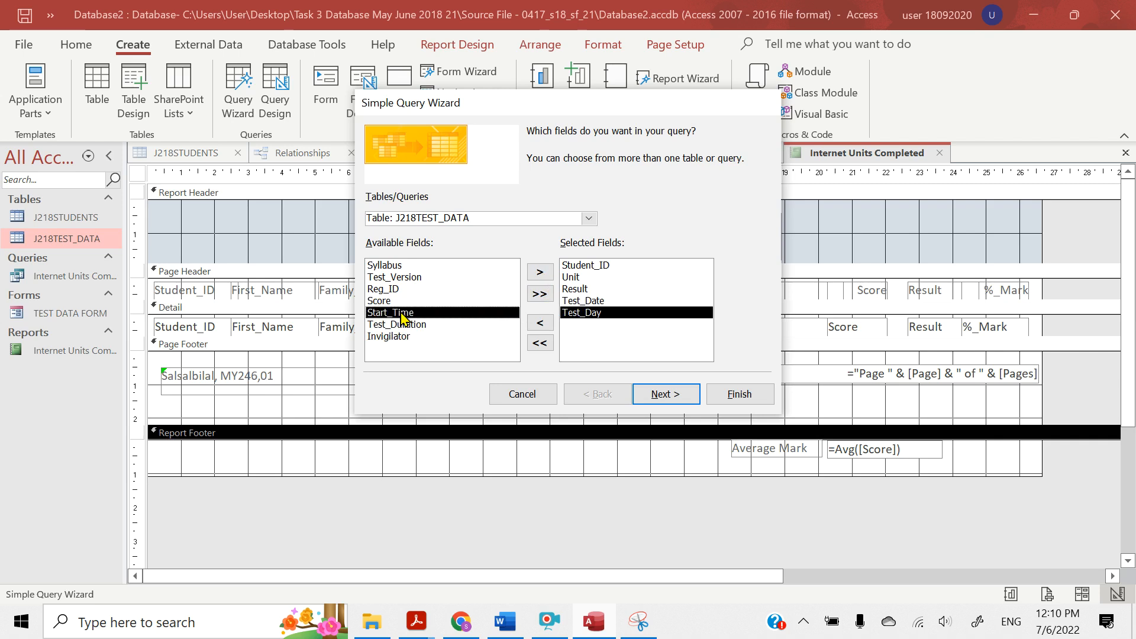
pyautogui.click(536, 276)
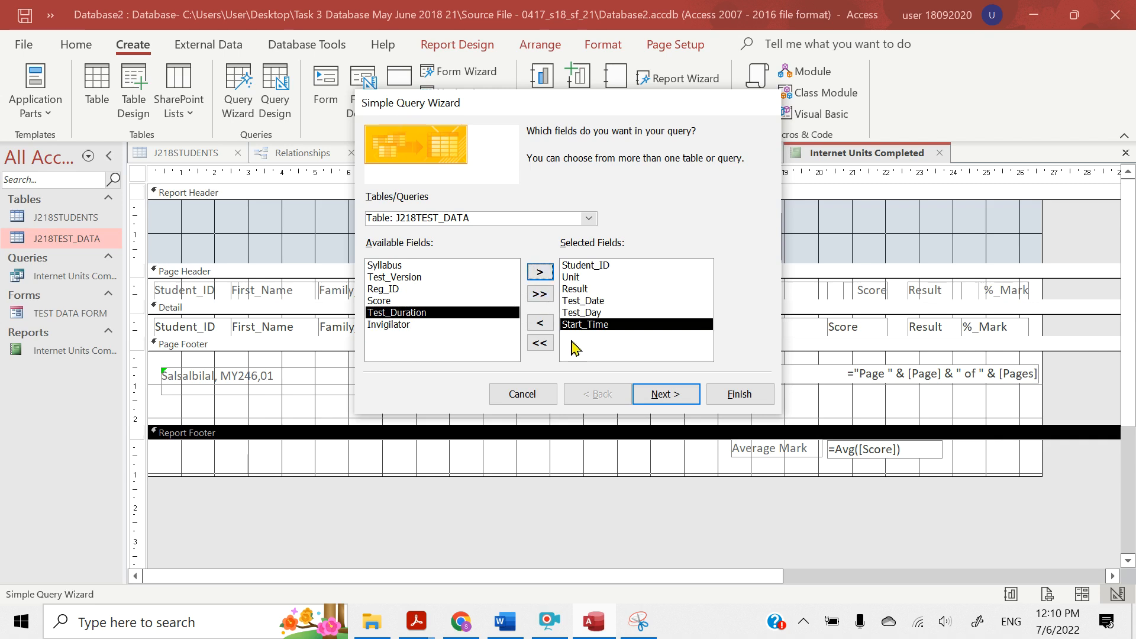
# Advance the query wizard to its title page and select the suggested query title for replacement
pyautogui.click(663, 395)
pyautogui.click(665, 396)
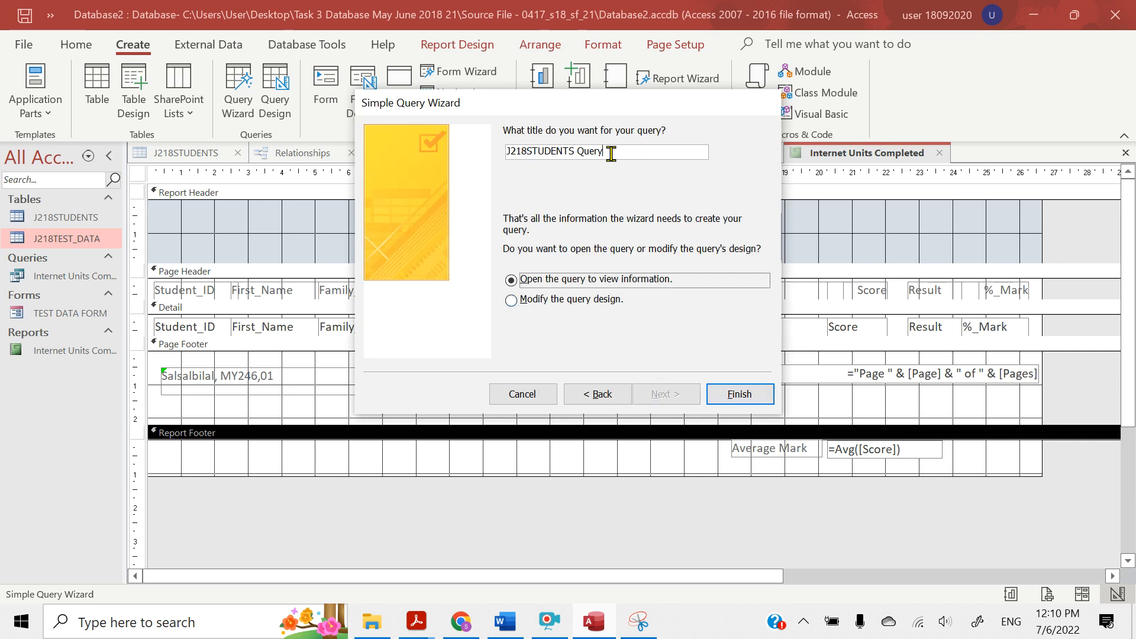
pyautogui.moveTo(611, 153); pyautogui.dragTo(490, 155)
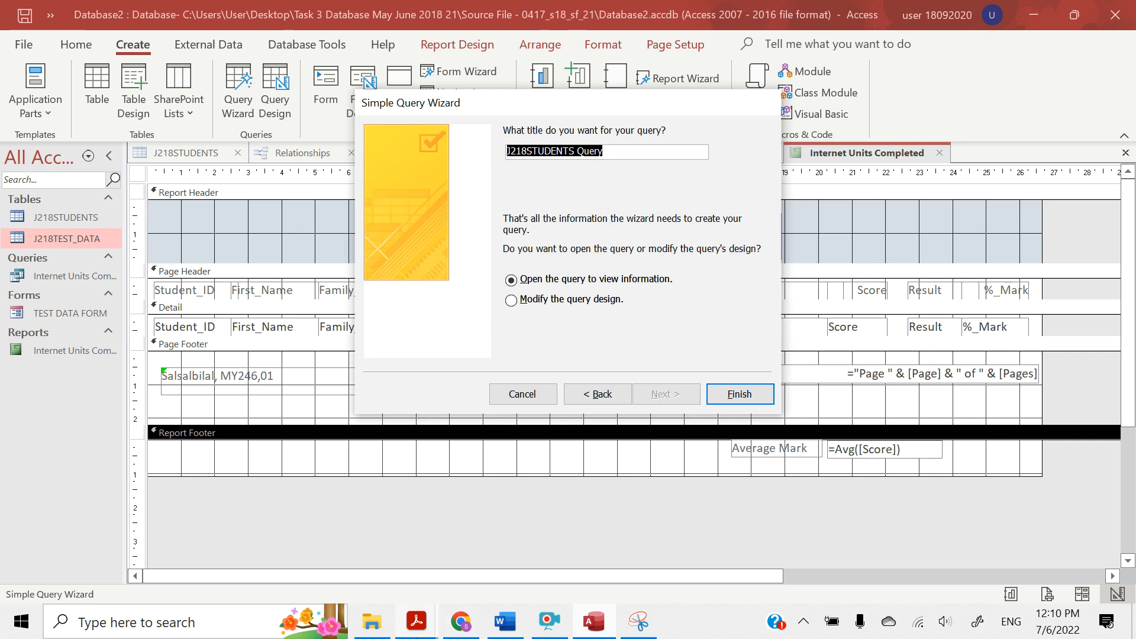
# In the question paper in Acrobat Reader, highlight question 26's report title Evening Testing Sessions, and minimize the reader
pyautogui.moveTo(417, 618)
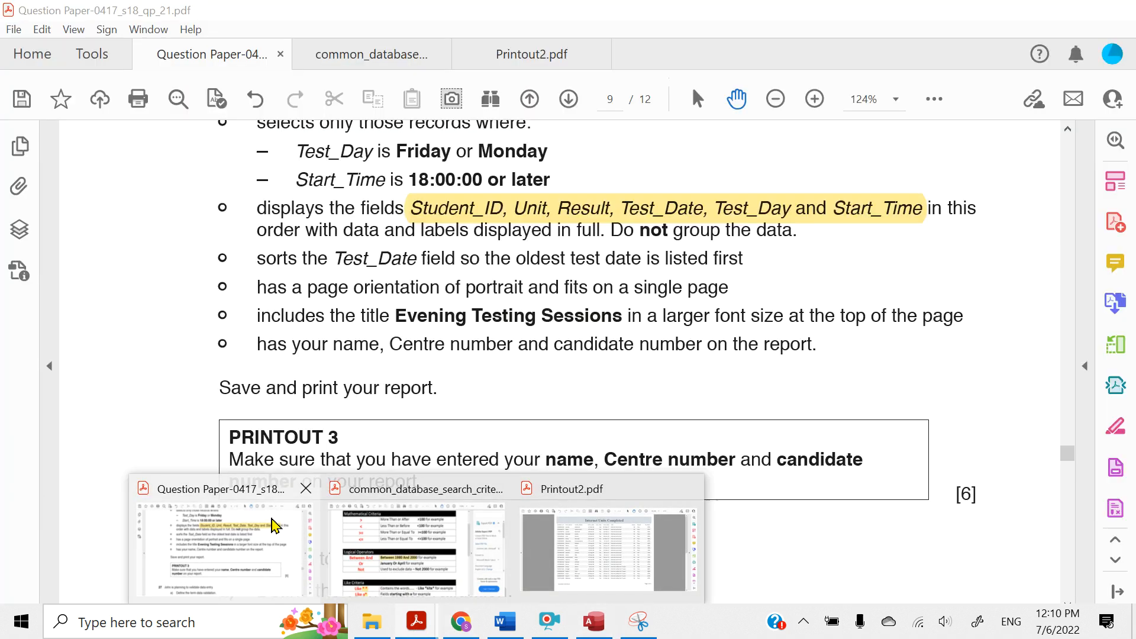
pyautogui.click(279, 527)
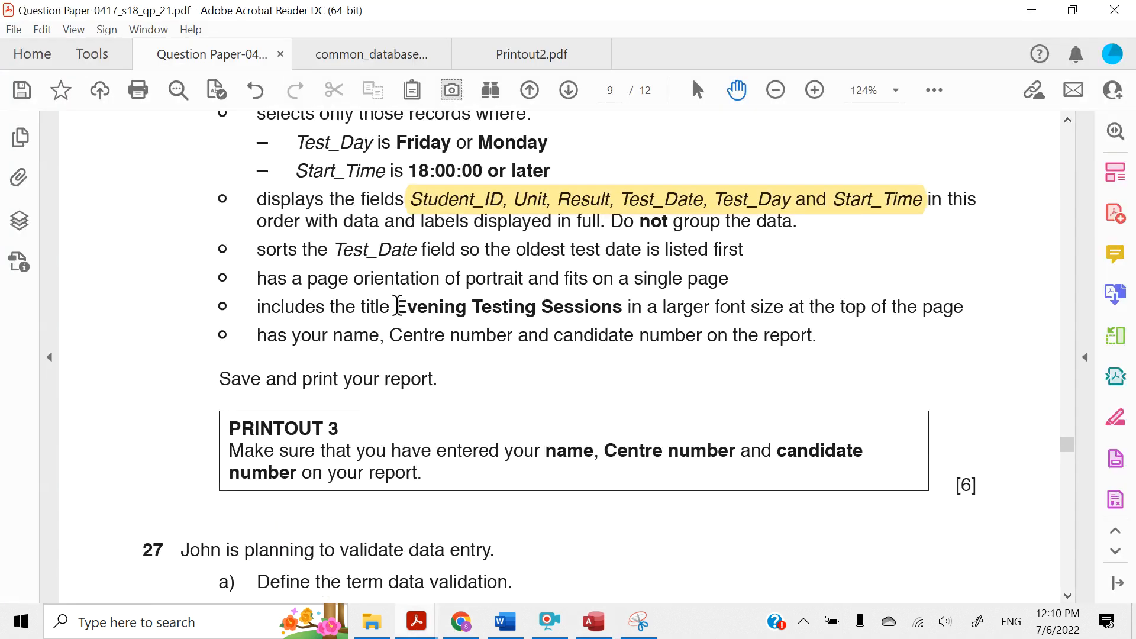
pyautogui.moveTo(397, 306); pyautogui.dragTo(594, 319)
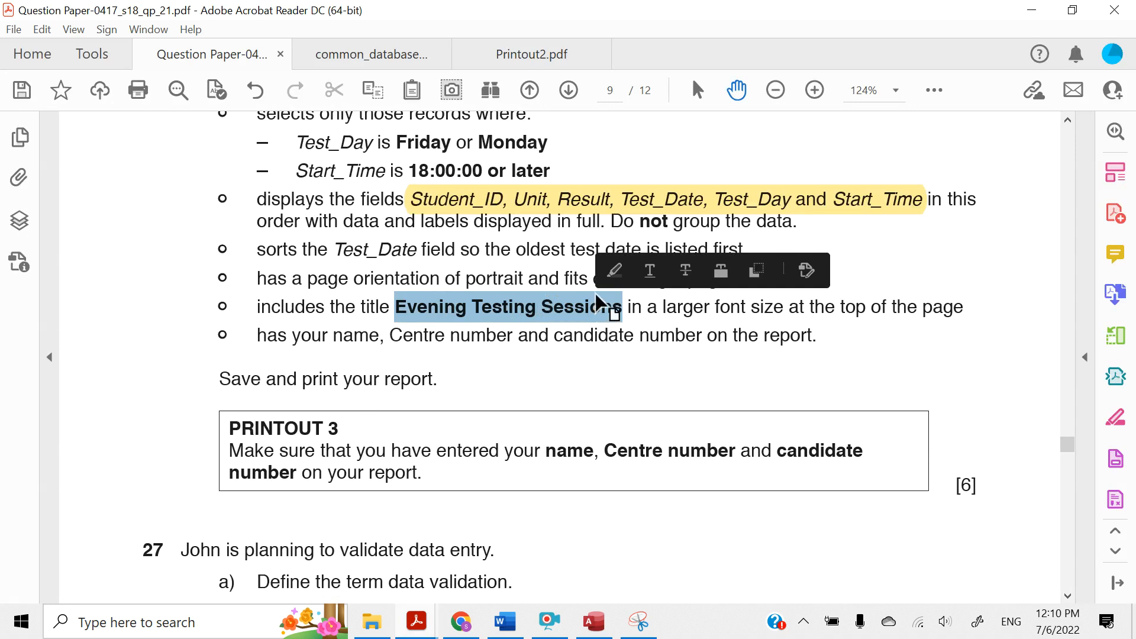
pyautogui.click(610, 271)
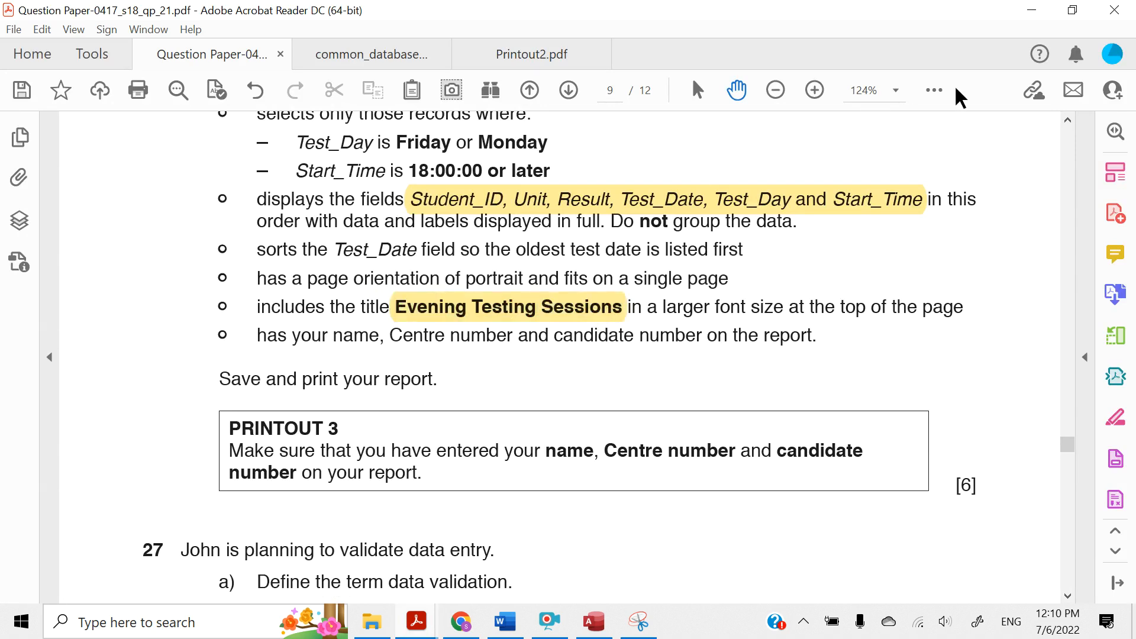
pyautogui.click(1030, 15)
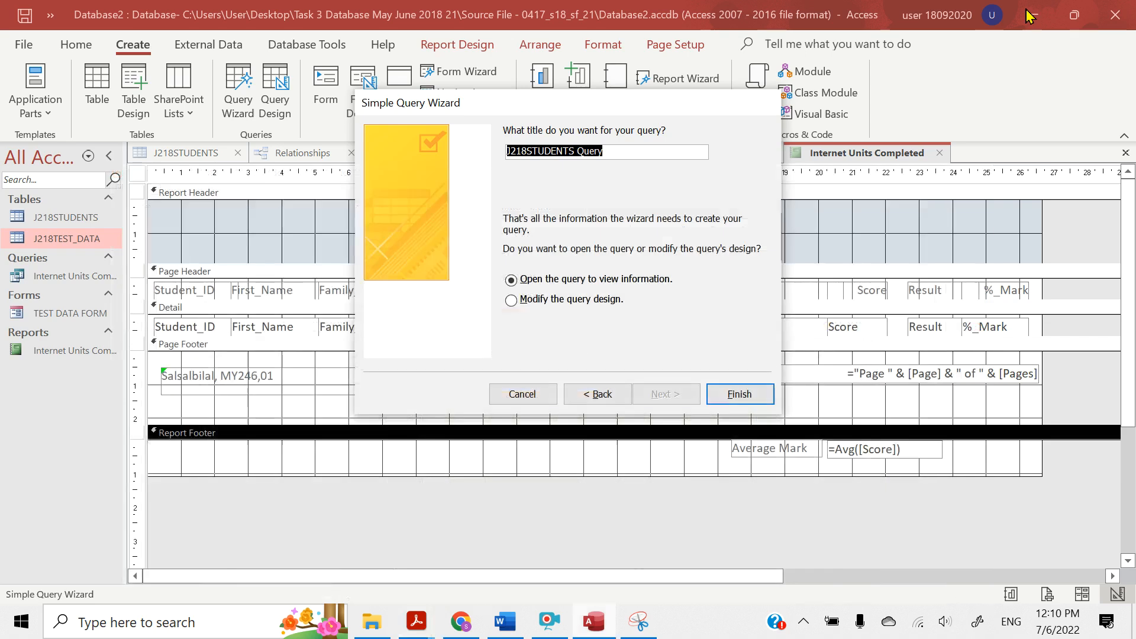
# Title the query Evening Testing Sections, finish the wizard and look over the query's records
pyautogui.write('Evening Testing Sections')
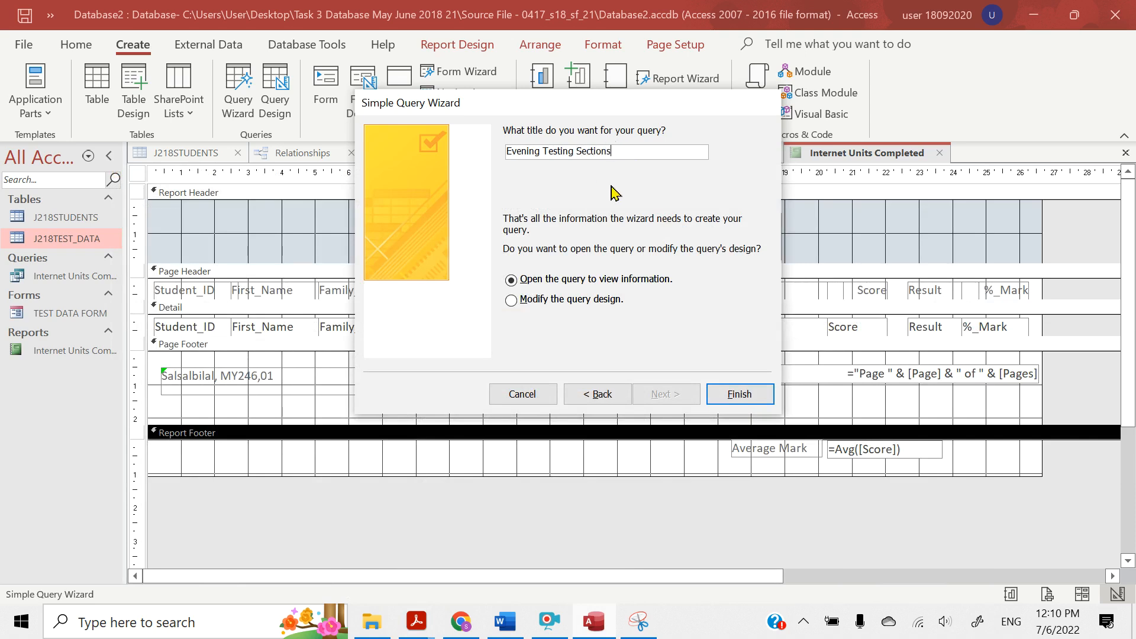
pyautogui.click(728, 390)
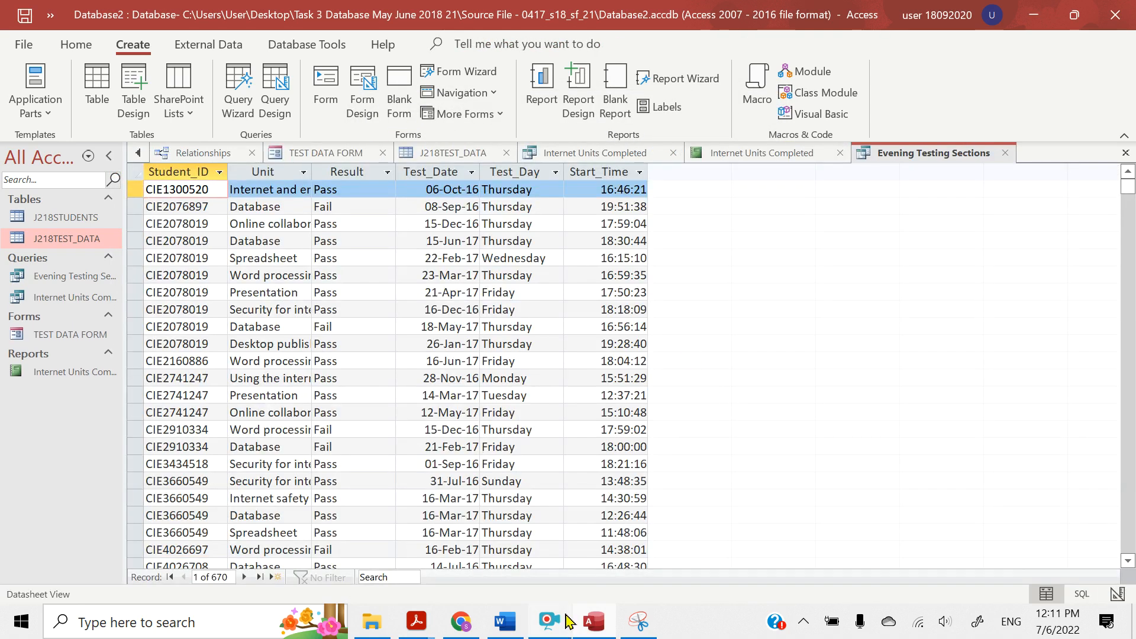
pyautogui.scroll(-1, 188, 345)
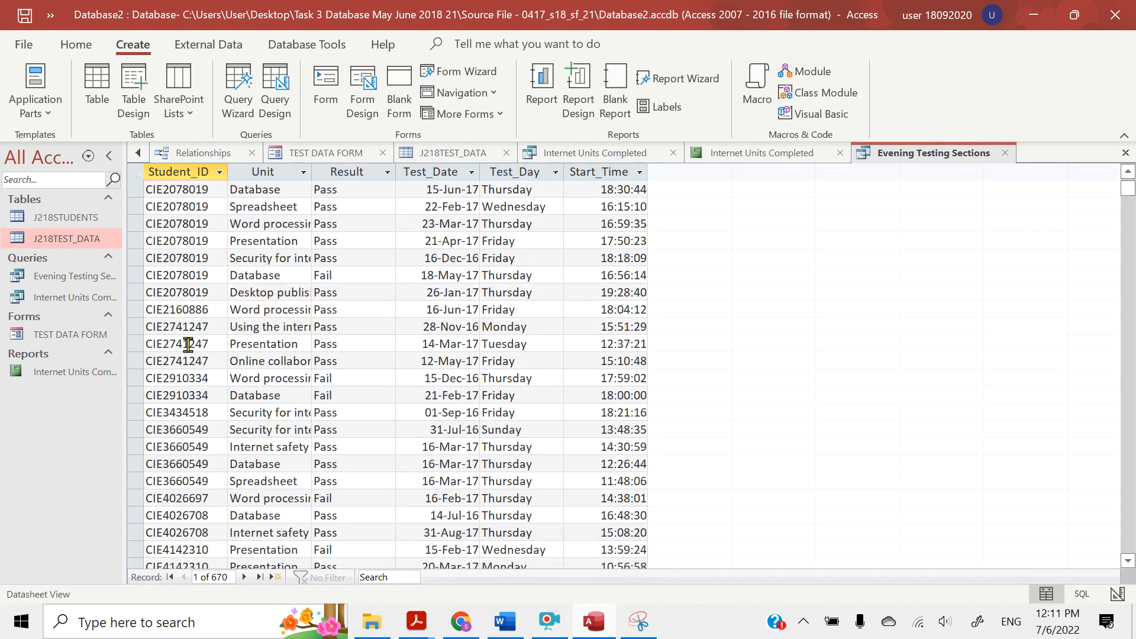
pyautogui.scroll(1, 188, 345)
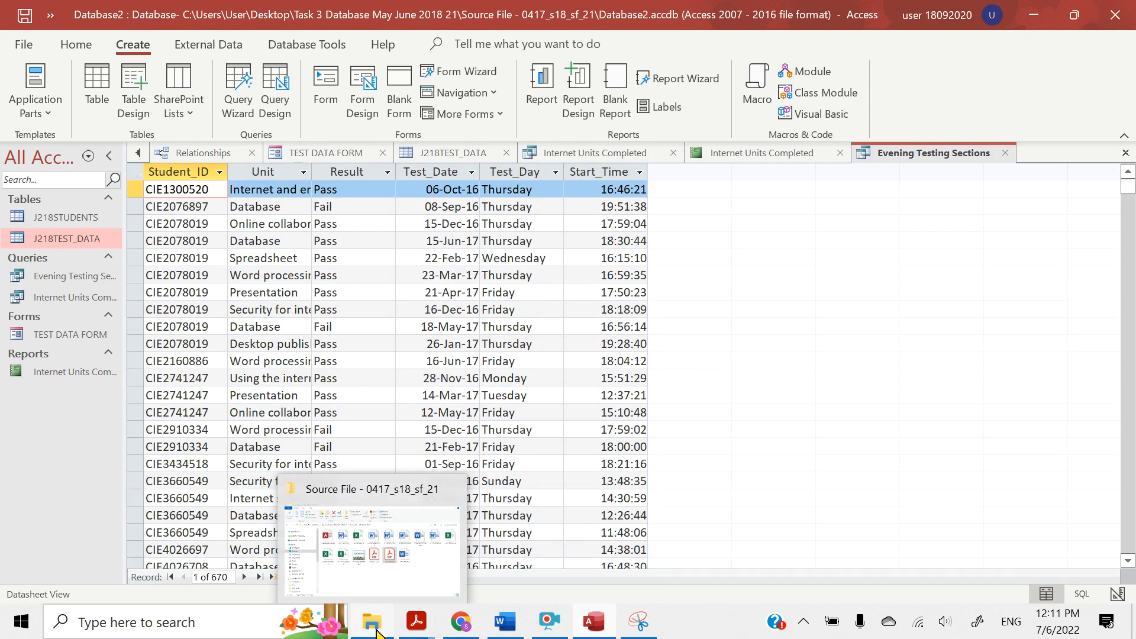
# In the question paper in Acrobat Reader, highlight question 26's Test_Day criterion, including Friday or Monday
pyautogui.moveTo(408, 630)
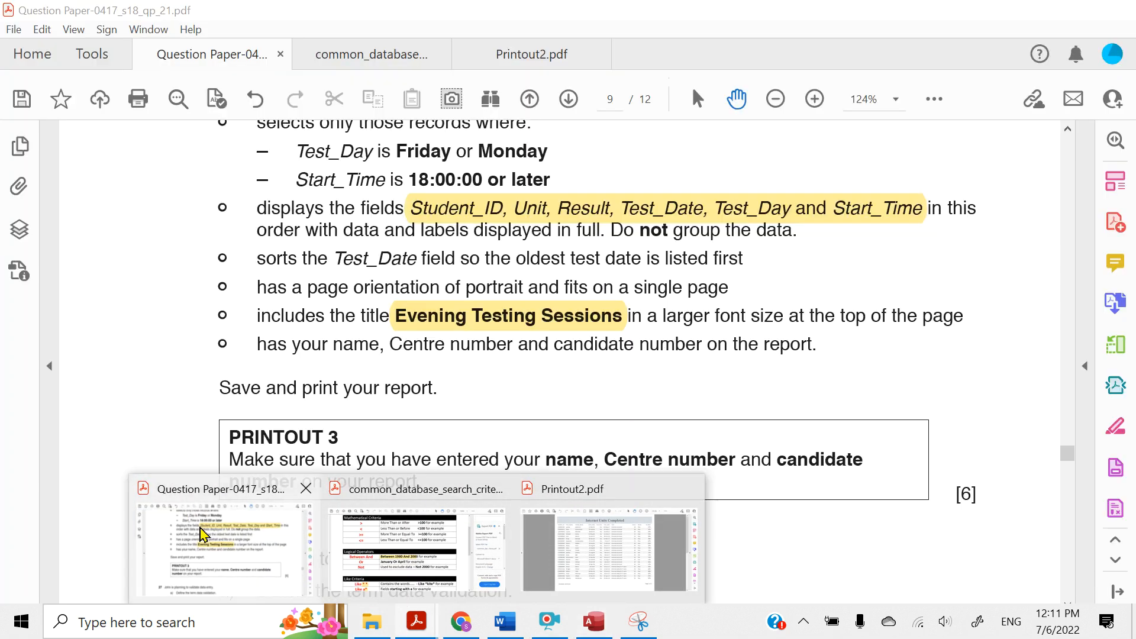
pyautogui.click(192, 518)
pyautogui.scroll(2, 284, 280)
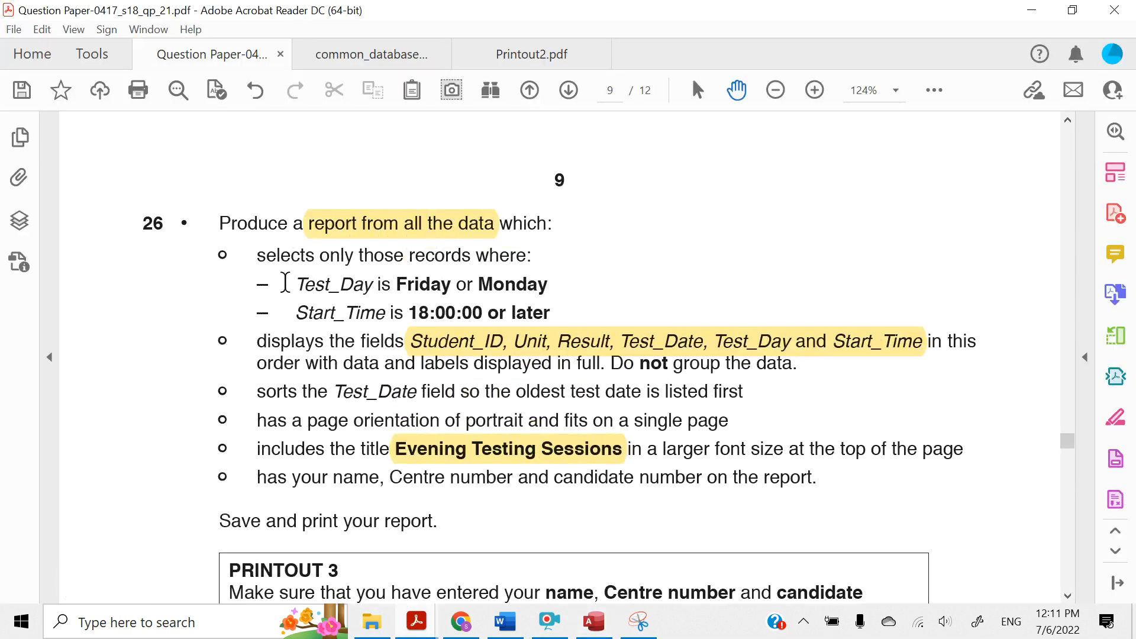
pyautogui.scroll(15, 284, 283)
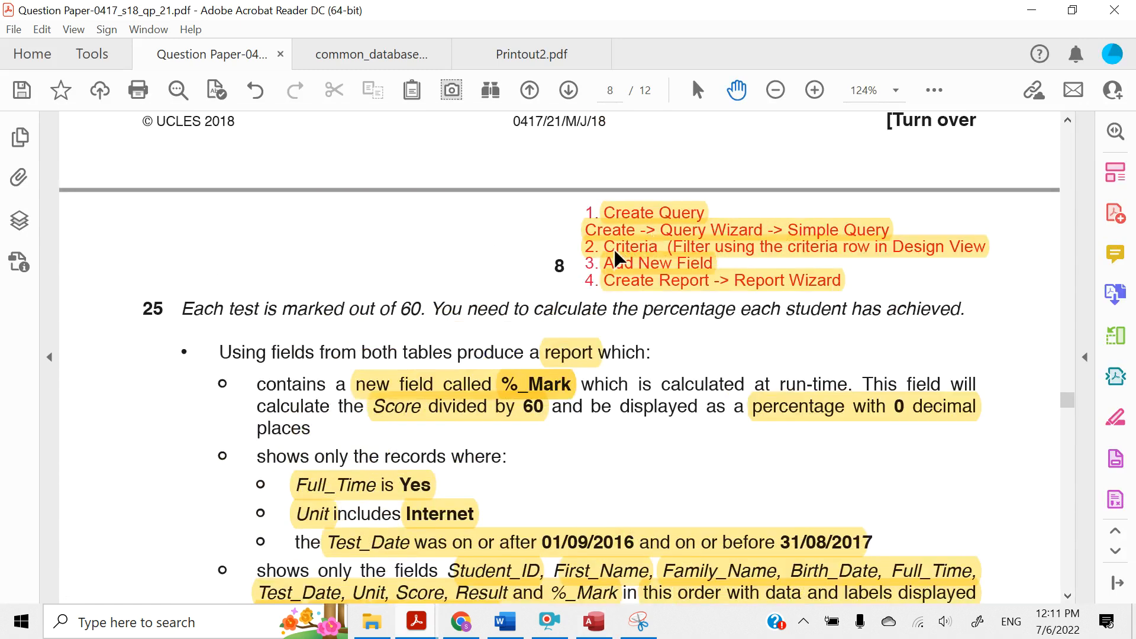
pyautogui.scroll(-4, 565, 291)
pyautogui.scroll(-10, 565, 299)
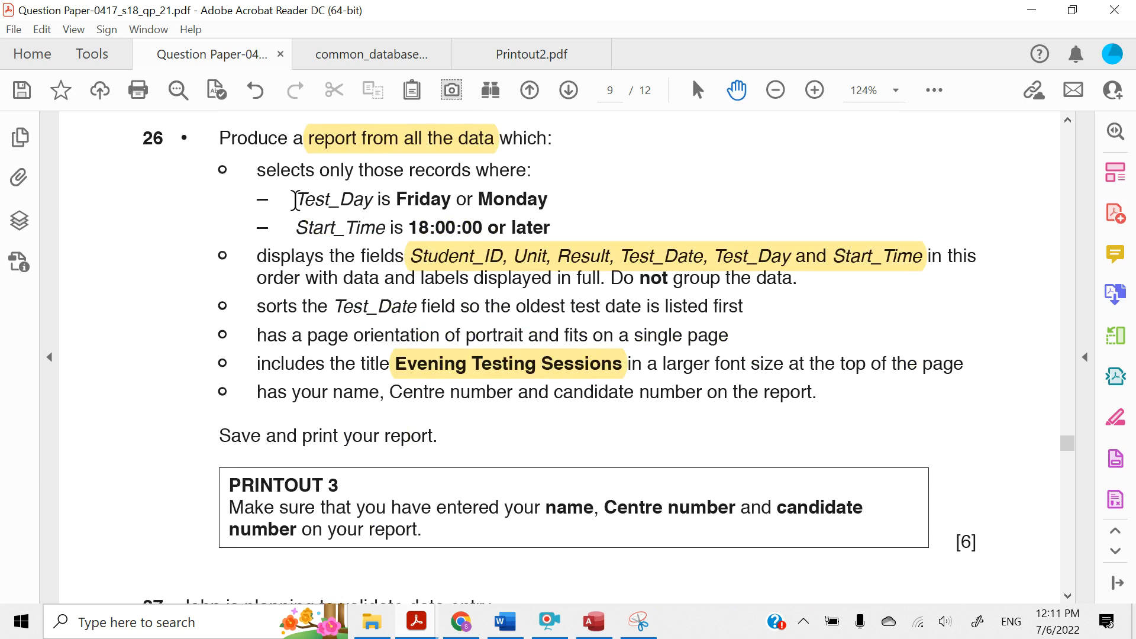
pyautogui.moveTo(295, 200); pyautogui.dragTo(538, 207)
pyautogui.click(390, 171)
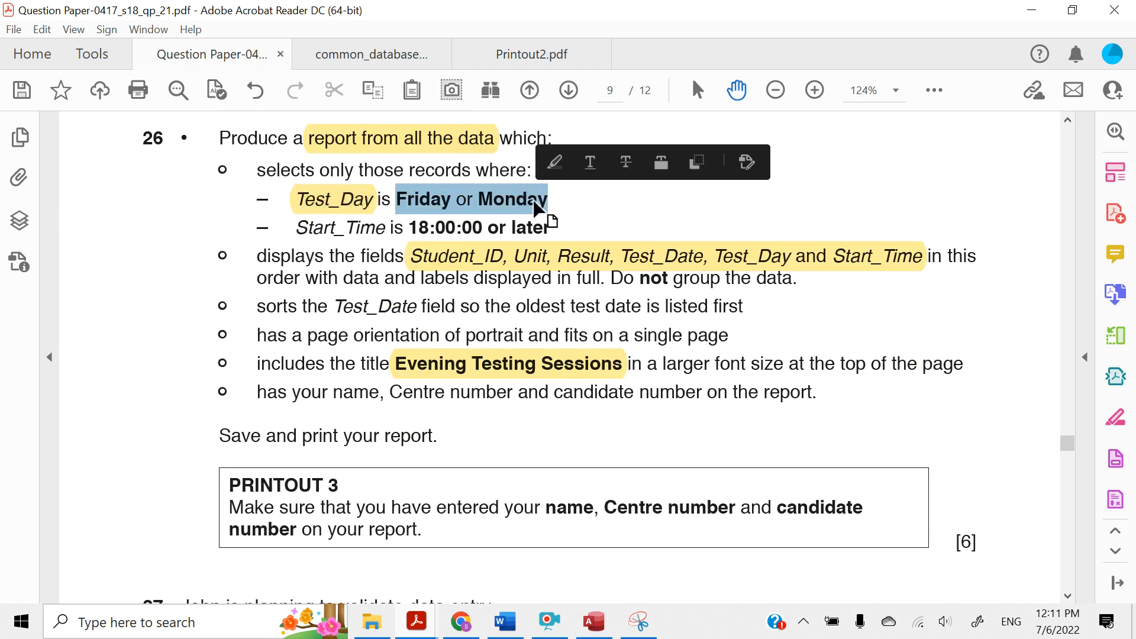
pyautogui.click(555, 163)
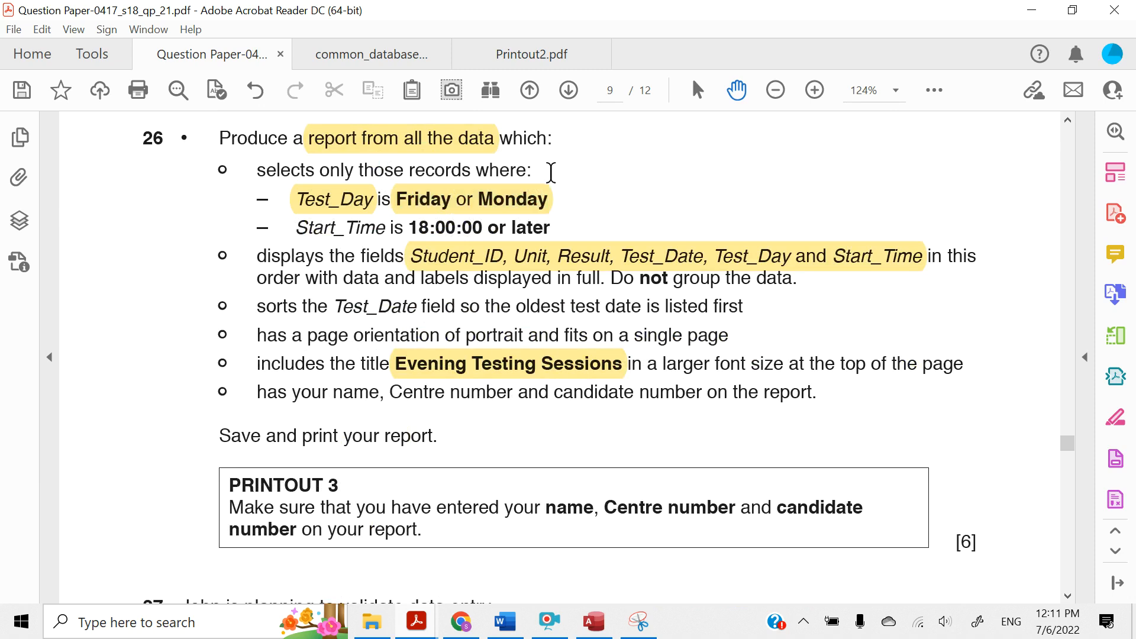
# In the common_database_search_criteria PDF, highlight the Or operator's example January Or April, and minimize the reader
pyautogui.click(341, 64)
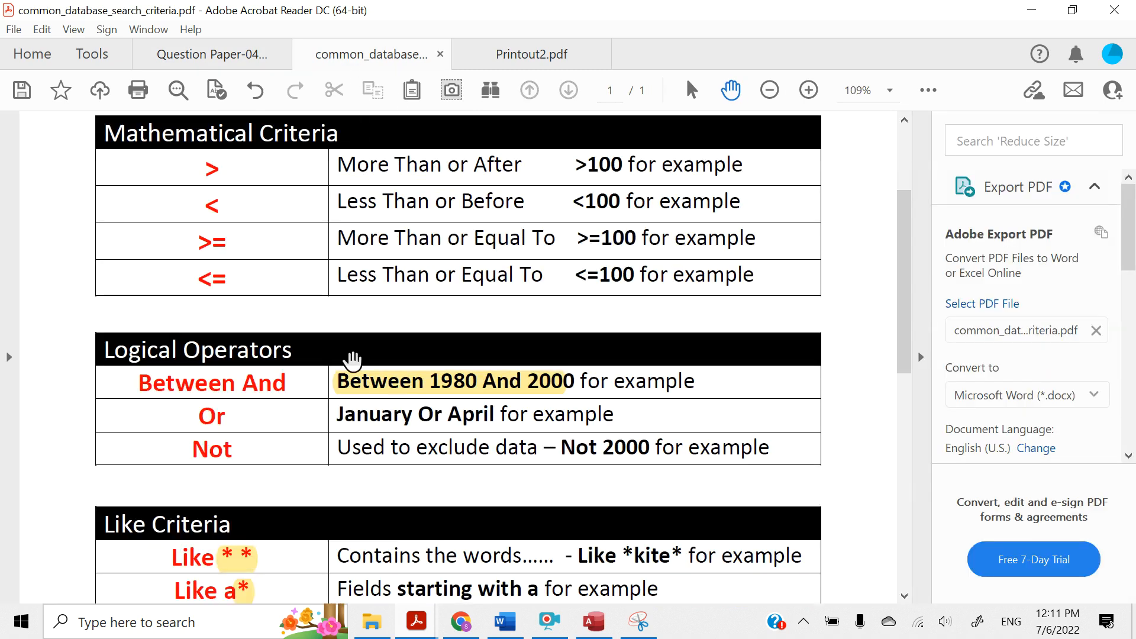
pyautogui.scroll(-2, 353, 359)
pyautogui.moveTo(340, 357); pyautogui.dragTo(499, 372)
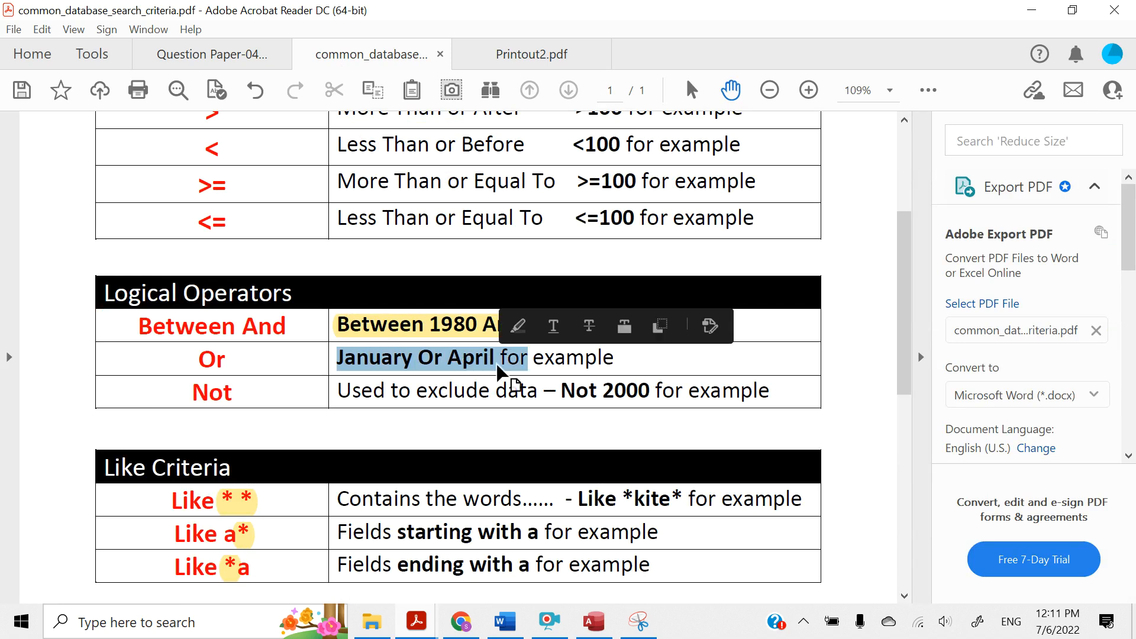
pyautogui.click(518, 325)
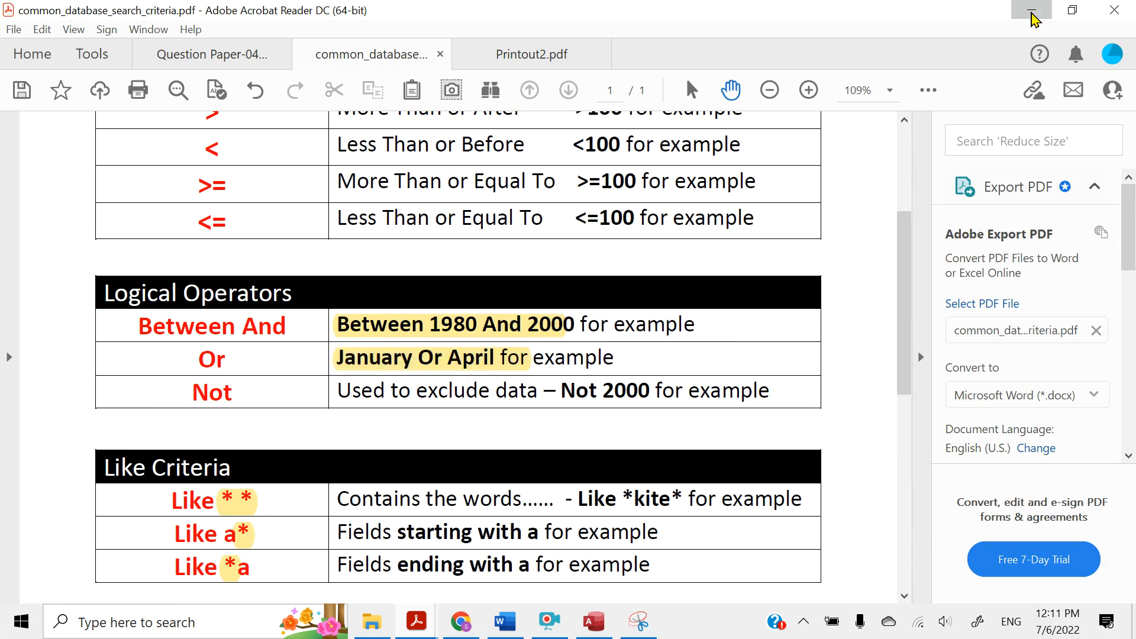
pyautogui.click(1031, 10)
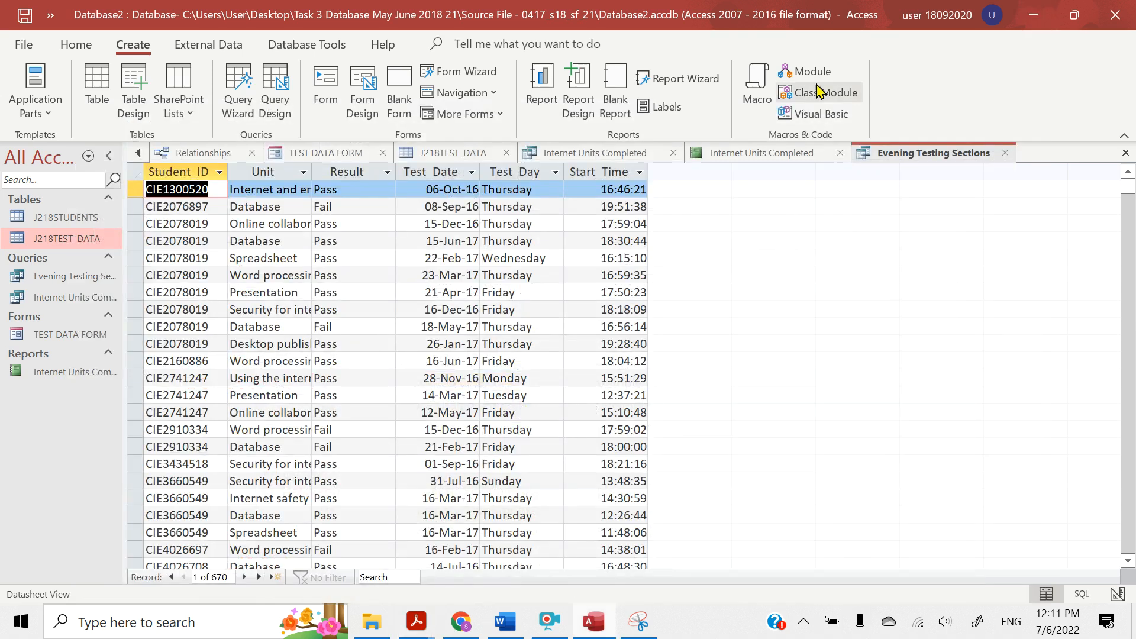
# Switch the Evening Testing Sections query to Design View
pyautogui.click(21, 126)
pyautogui.click(68, 49)
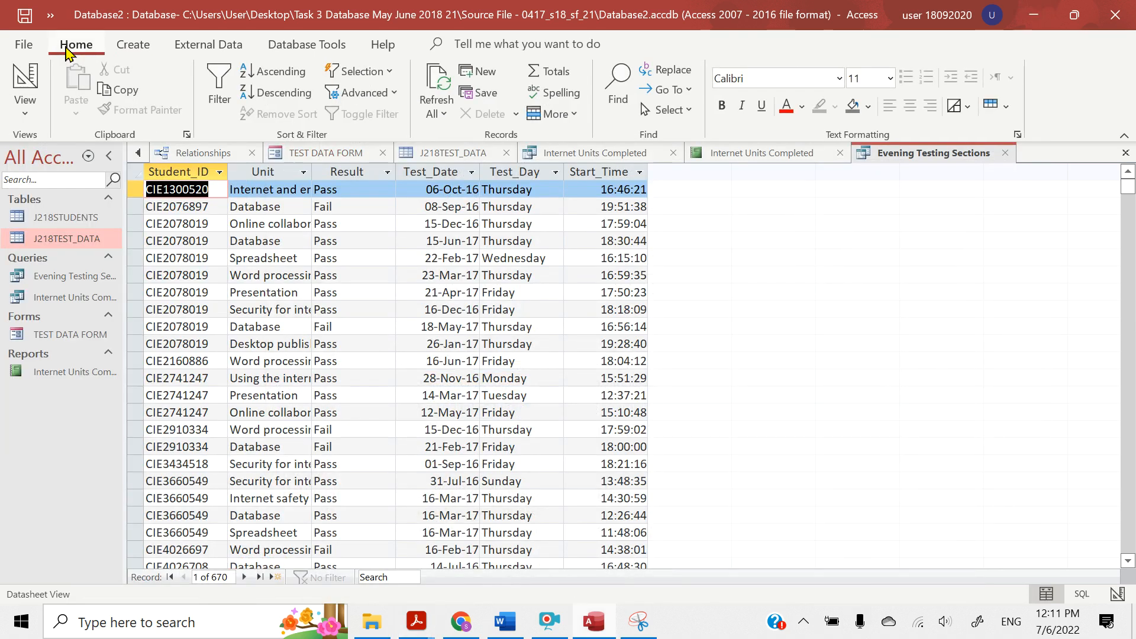
pyautogui.click(24, 109)
pyautogui.click(55, 237)
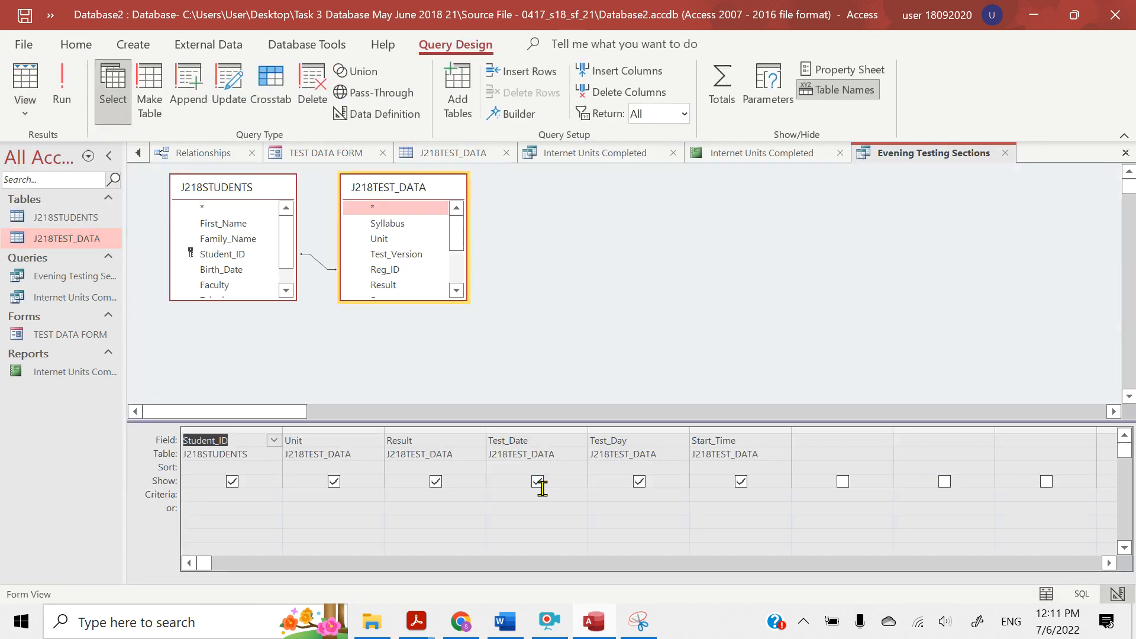
# Set the Test_Day criterion to Friday OR Monday, show the query's datasheet and check the filtered records down to the last one
pyautogui.click(609, 492)
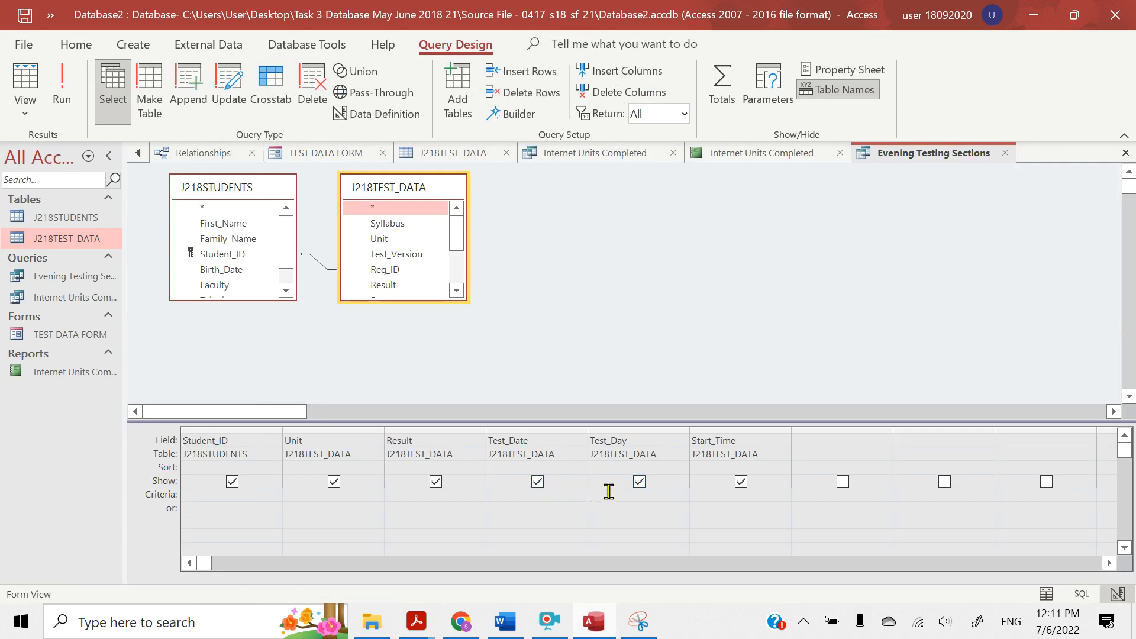
pyautogui.write('Fir')
pyautogui.write('day OR Monday')
pyautogui.click(55, 110)
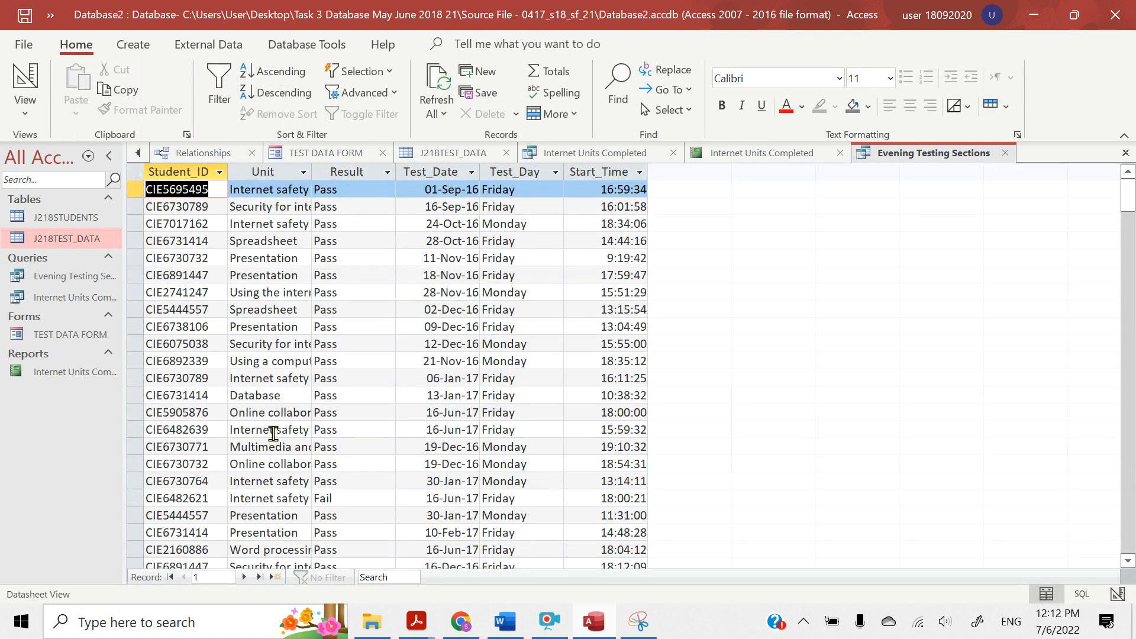
pyautogui.click(408, 426)
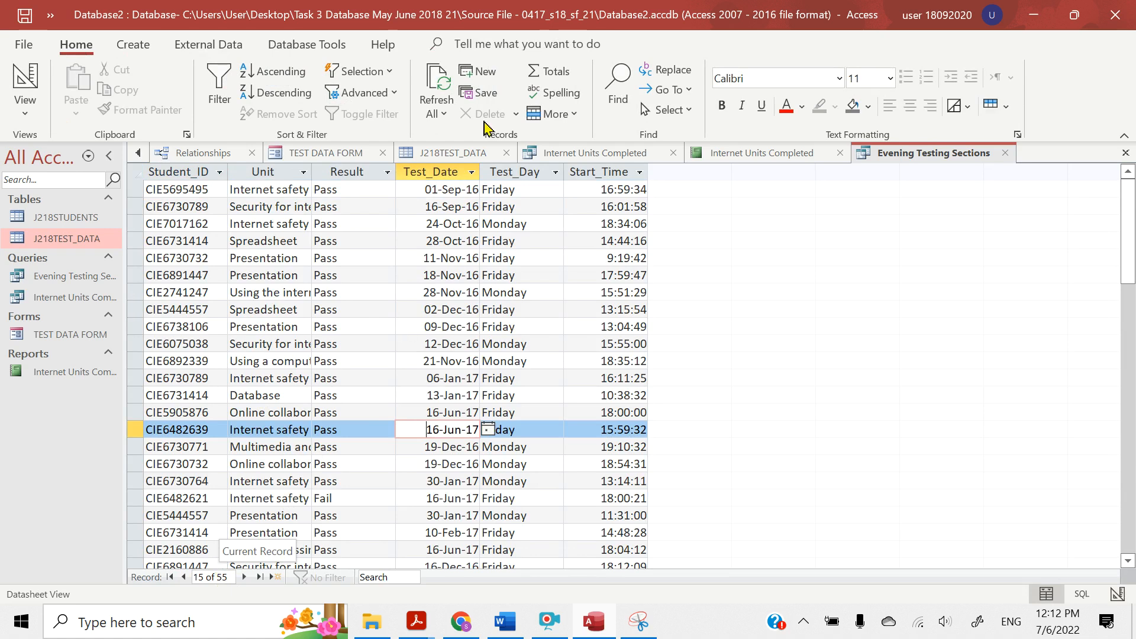
pyautogui.click(509, 189)
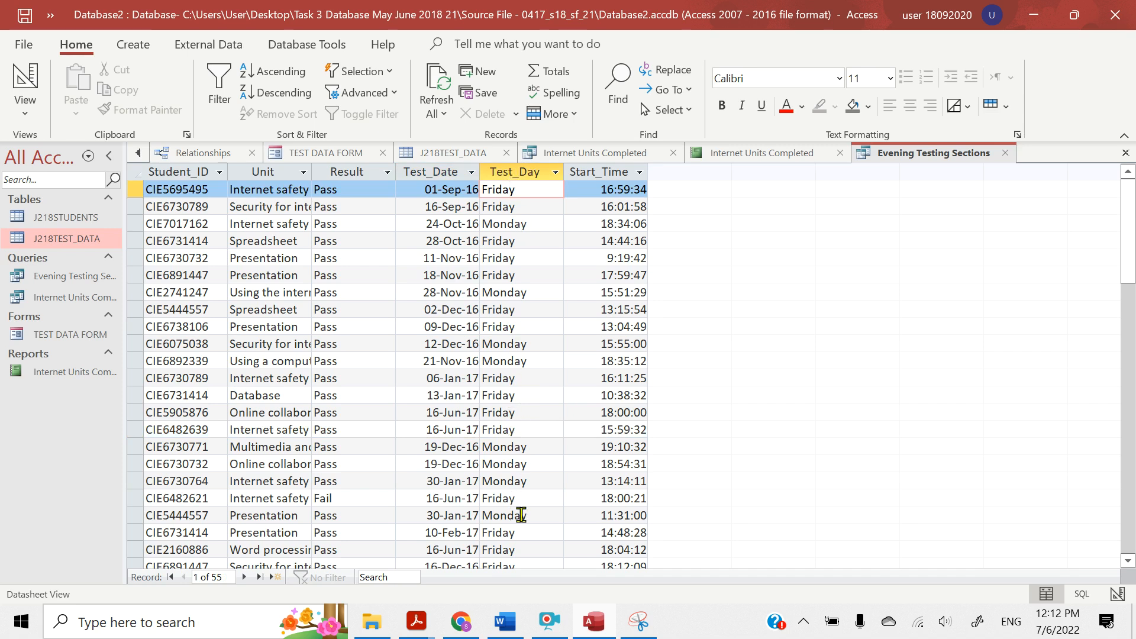
pyautogui.moveTo(1125, 261); pyautogui.dragTo(1119, 496)
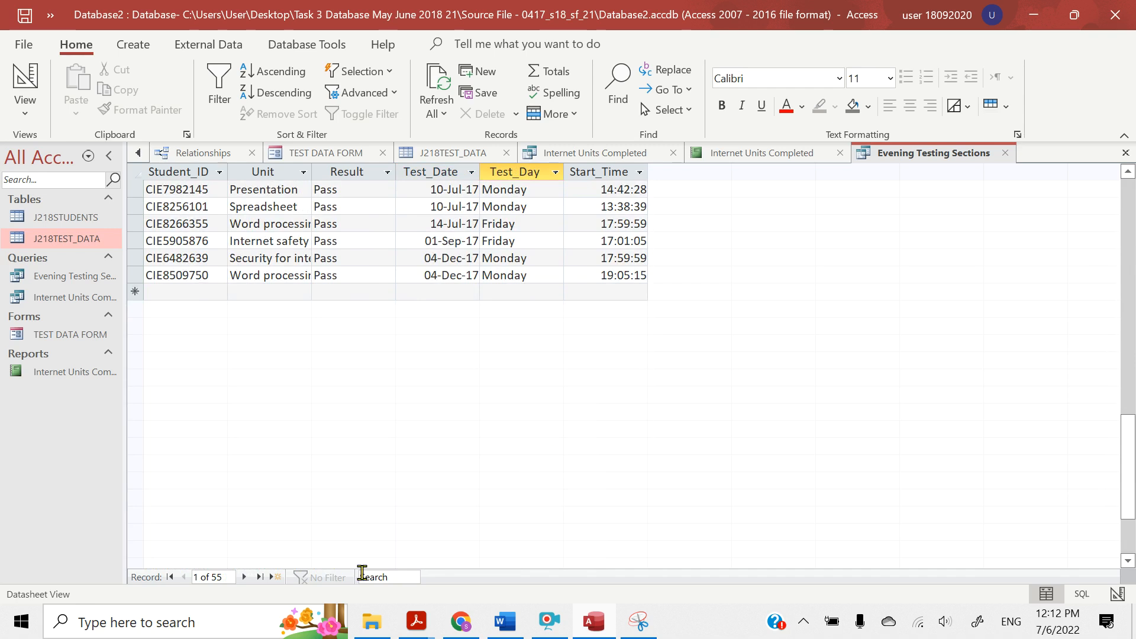
# In the question paper in Acrobat Reader, highlight 18:00:00 or later and its field name Start_Time in question 26
pyautogui.moveTo(408, 620)
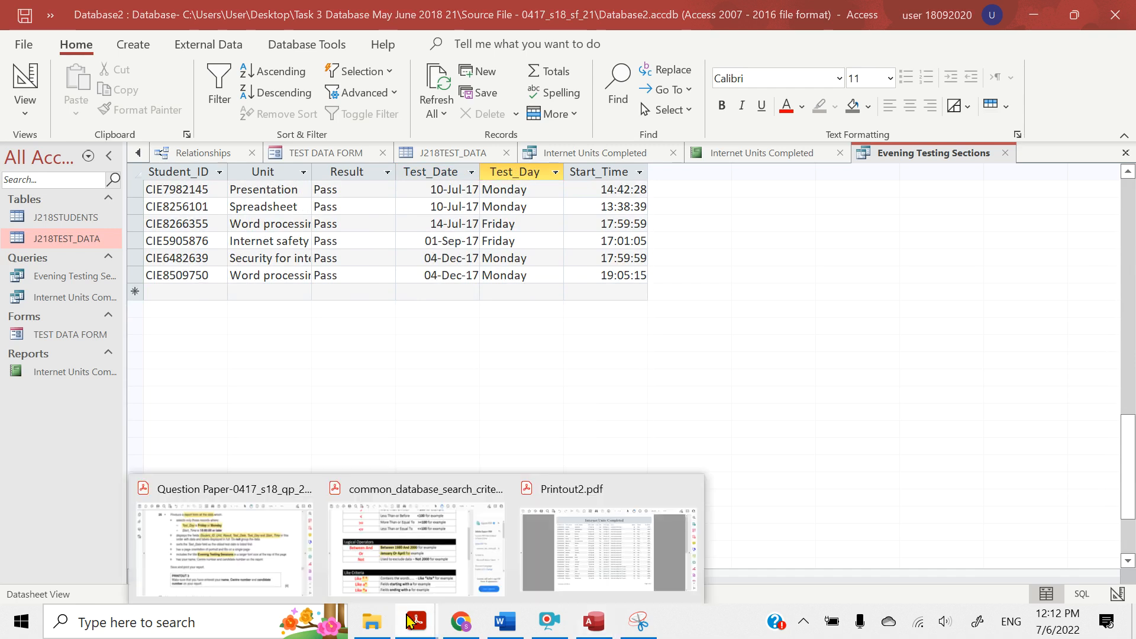
pyautogui.click(263, 559)
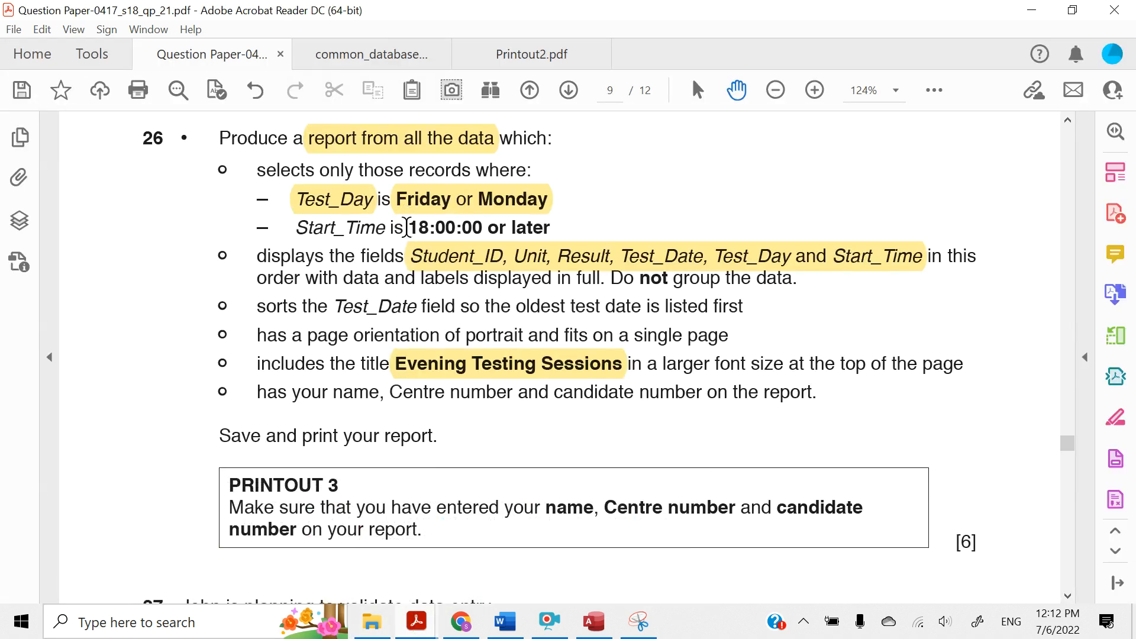
pyautogui.moveTo(410, 227); pyautogui.dragTo(550, 231)
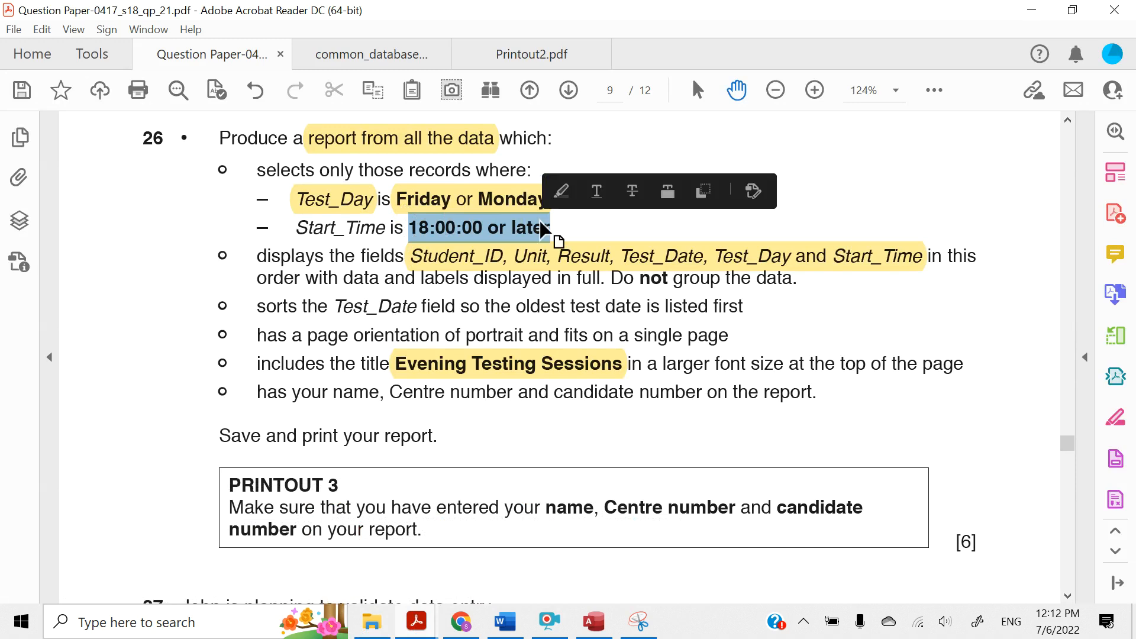
pyautogui.click(558, 198)
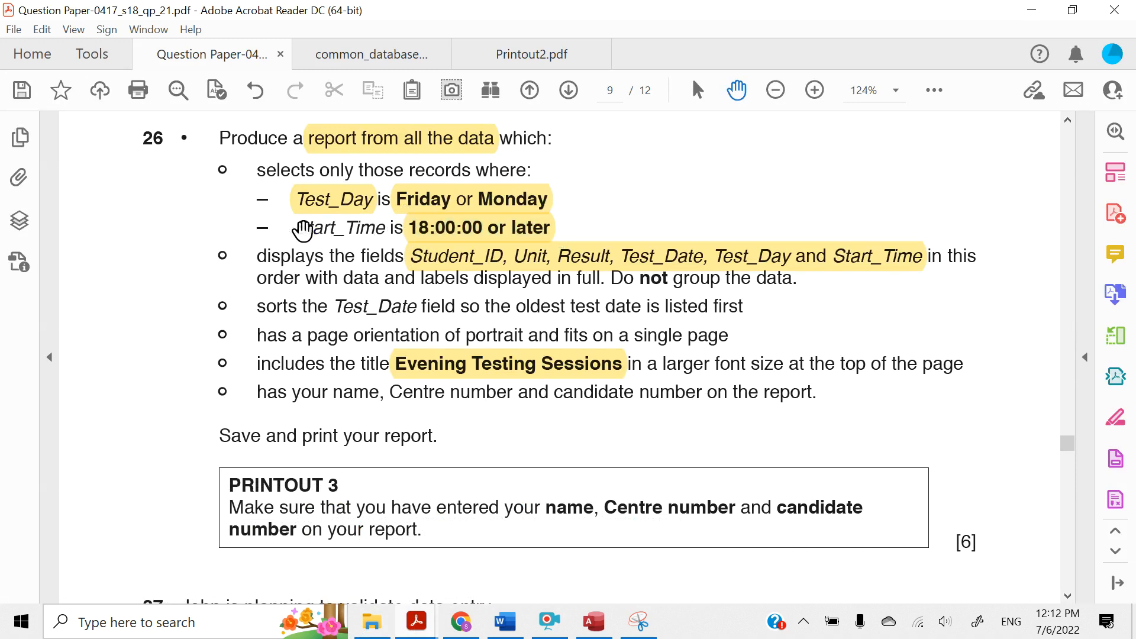
pyautogui.moveTo(303, 229); pyautogui.dragTo(386, 227)
pyautogui.click(397, 195)
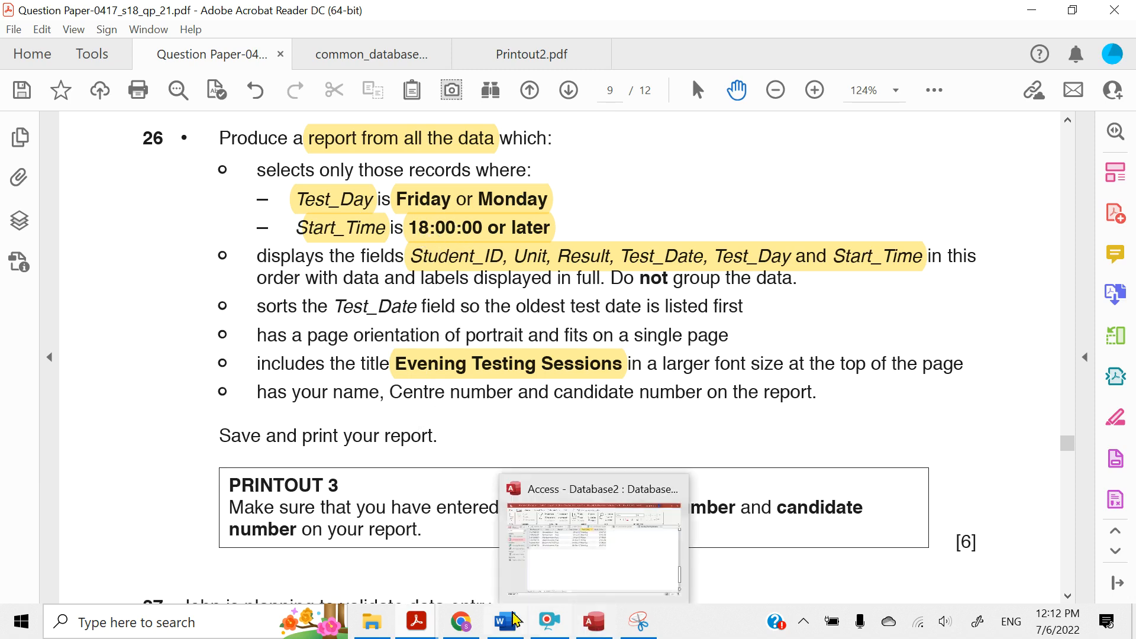
# Check the mathematical operators in the common_database_search_criteria PDF for the Start_Time condition, and return to the question paper
pyautogui.click(361, 60)
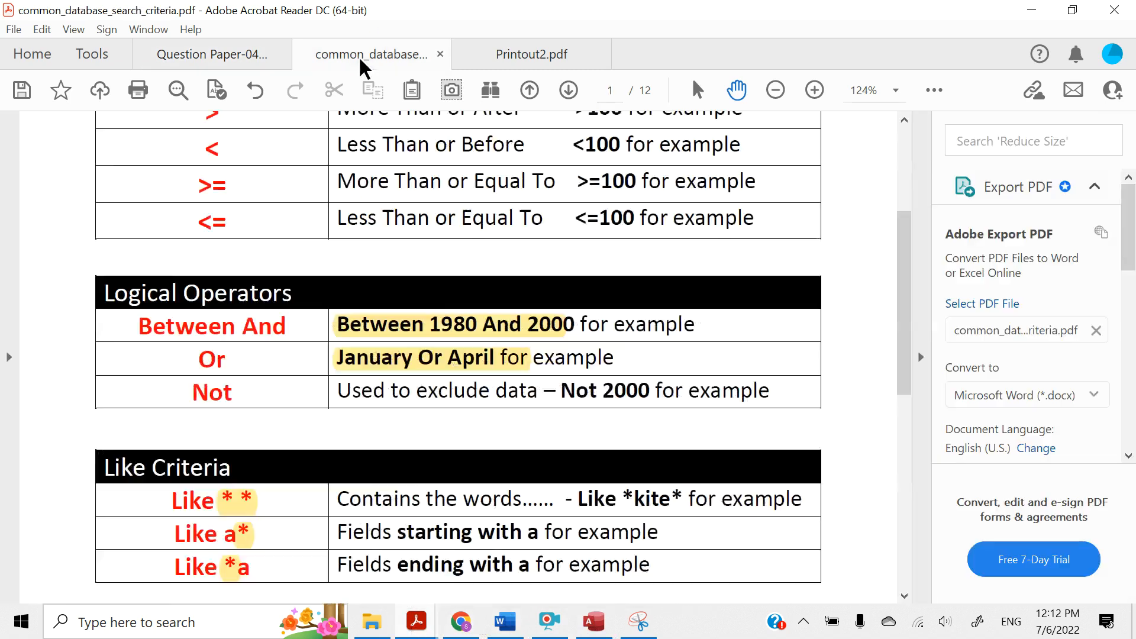
pyautogui.scroll(2, 373, 242)
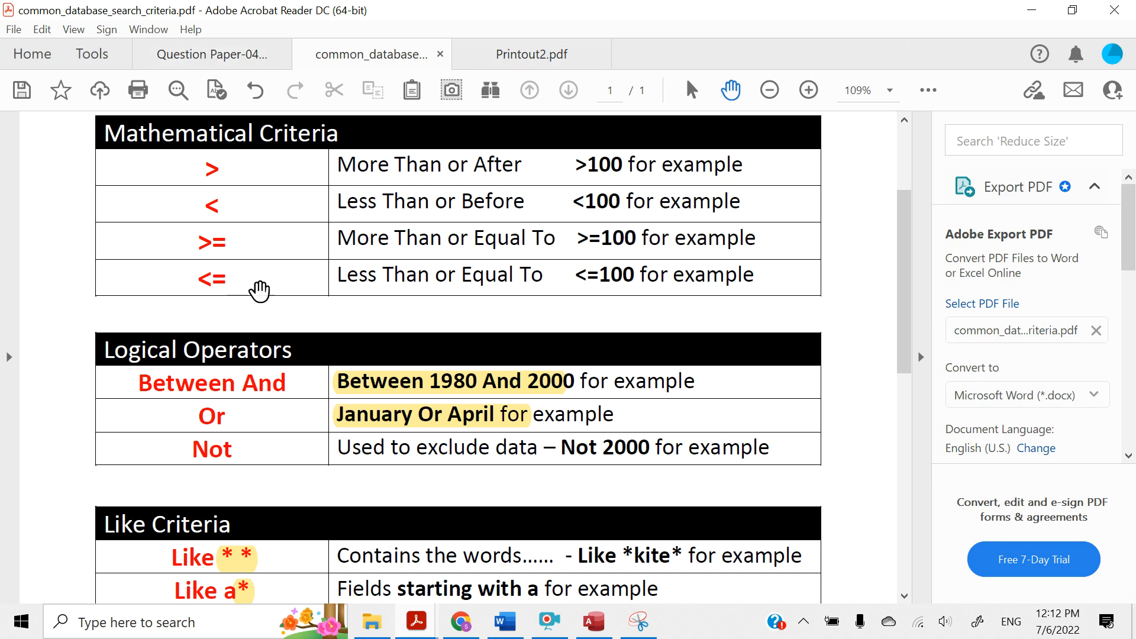
pyautogui.click(204, 54)
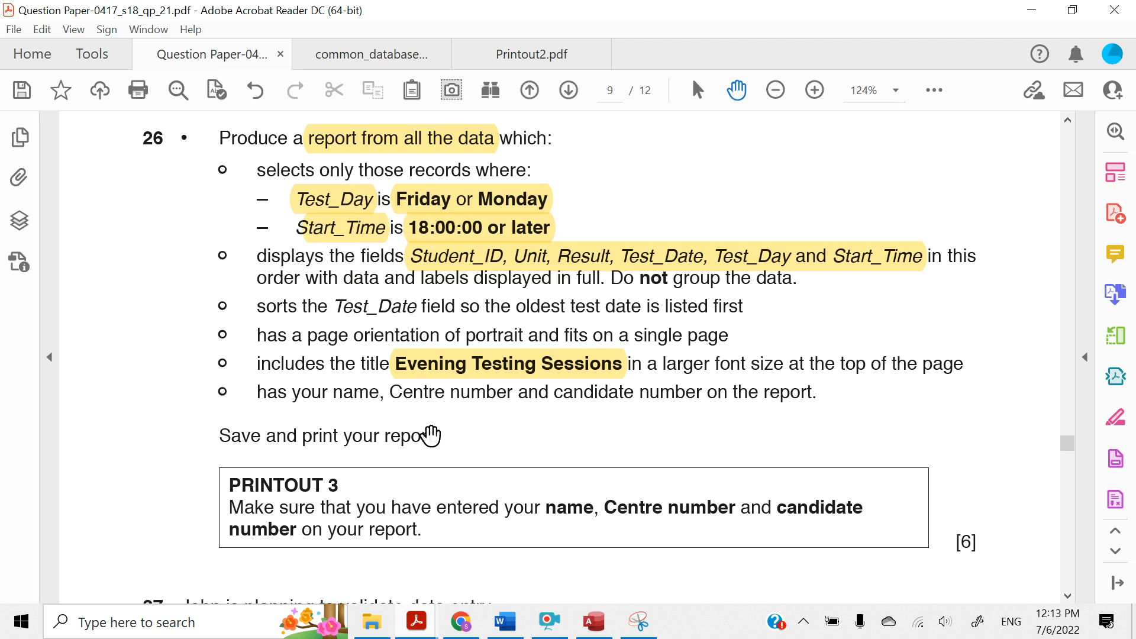
# Switch to Access, set the Start_Time criterion of the Evening Testing Sections query to >=18:00:00 in Design View, and run the query
pyautogui.hotkey('alt', 'Tab')
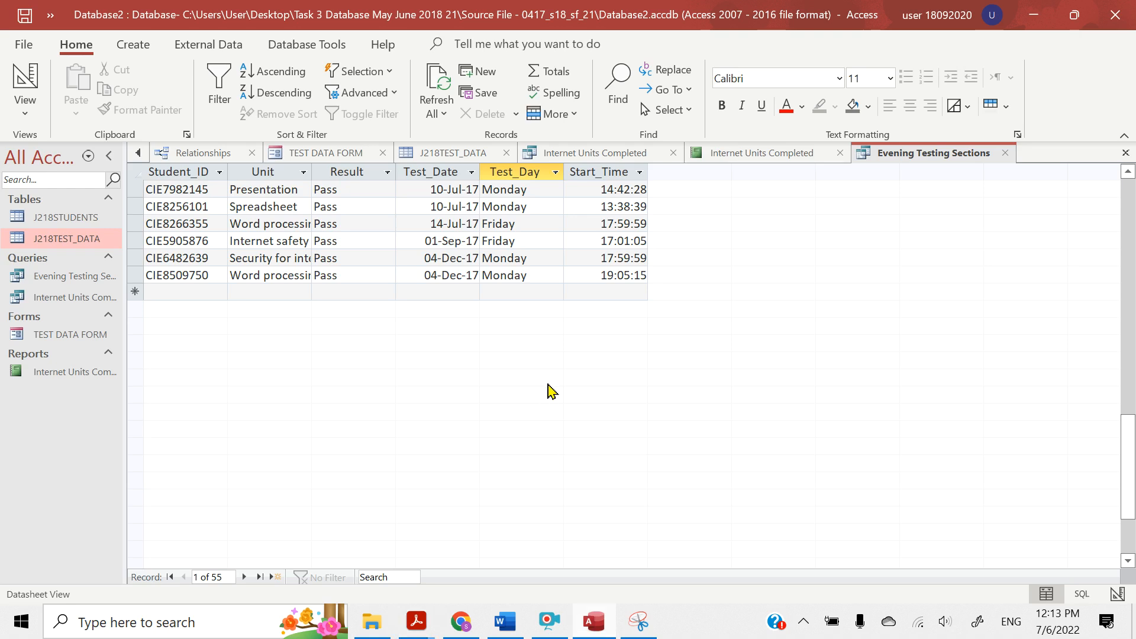
pyautogui.moveTo(1131, 468); pyautogui.dragTo(1133, 391)
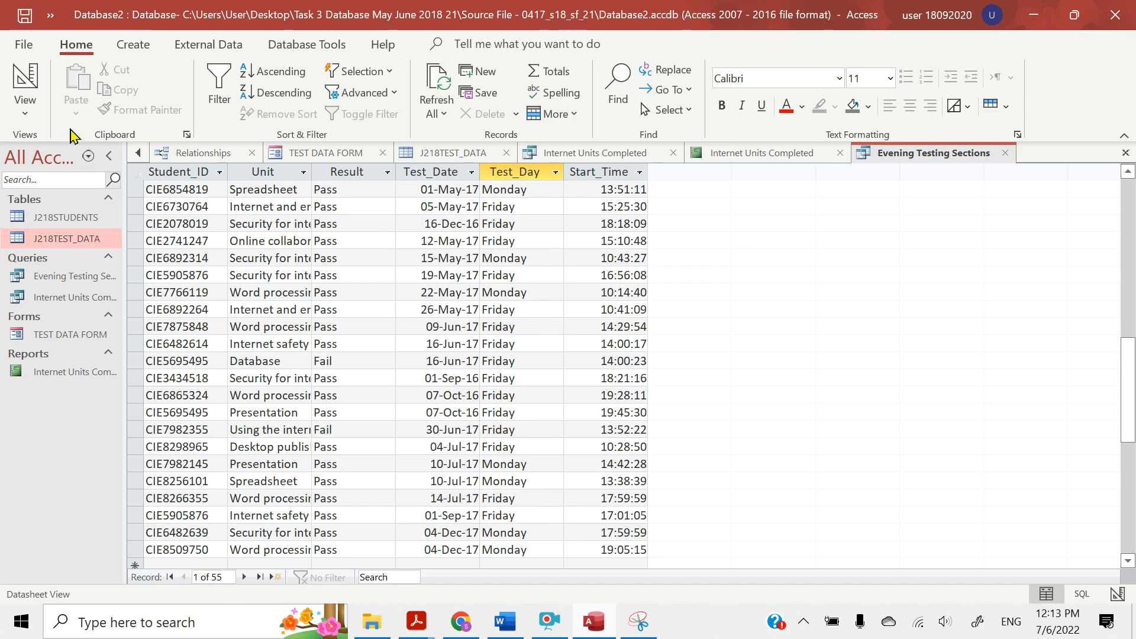
pyautogui.click(17, 111)
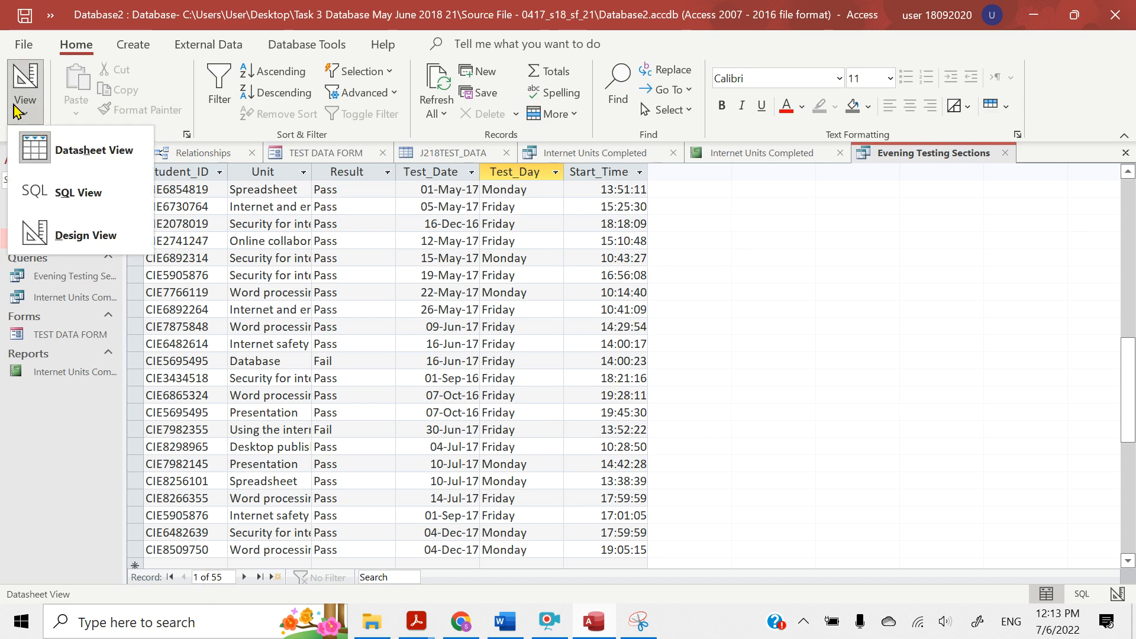
pyautogui.click(74, 236)
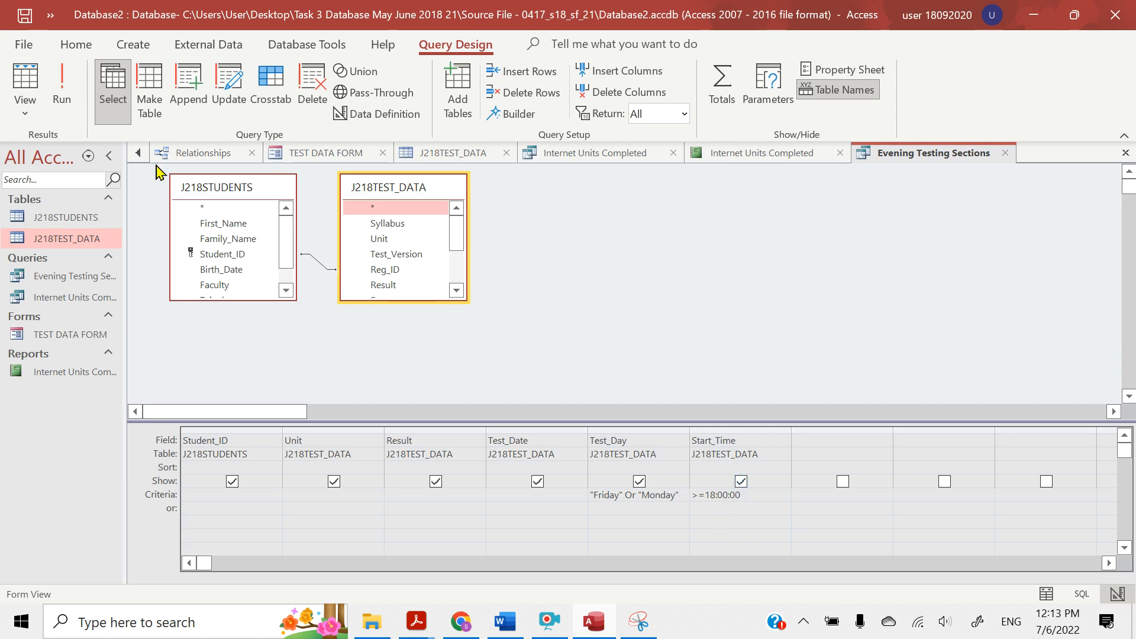
pyautogui.click(62, 83)
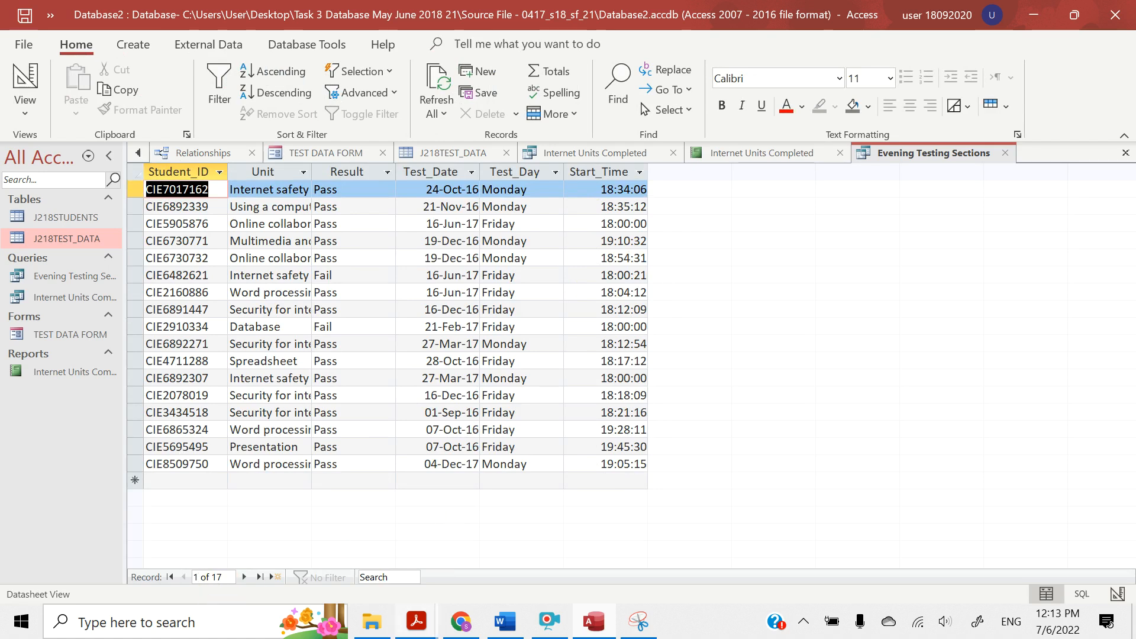
# In the question paper in Acrobat Reader, review the noted query and report procedure above question 25 and the remaining report requirements of question 26
pyautogui.moveTo(416, 621)
pyautogui.click(236, 571)
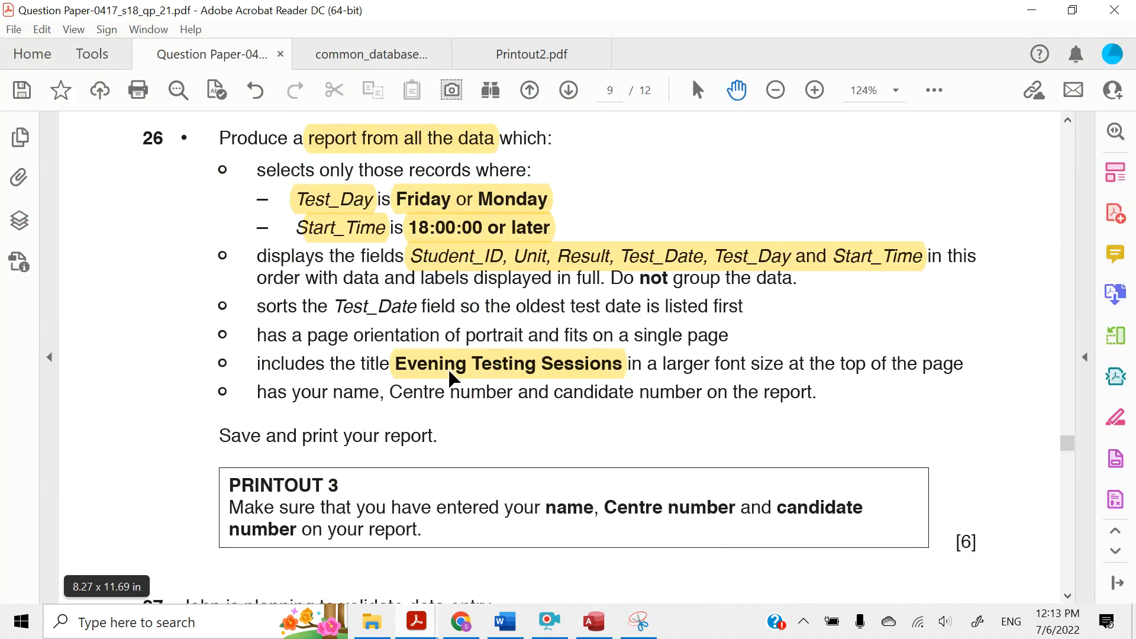
pyautogui.scroll(15, 450, 379)
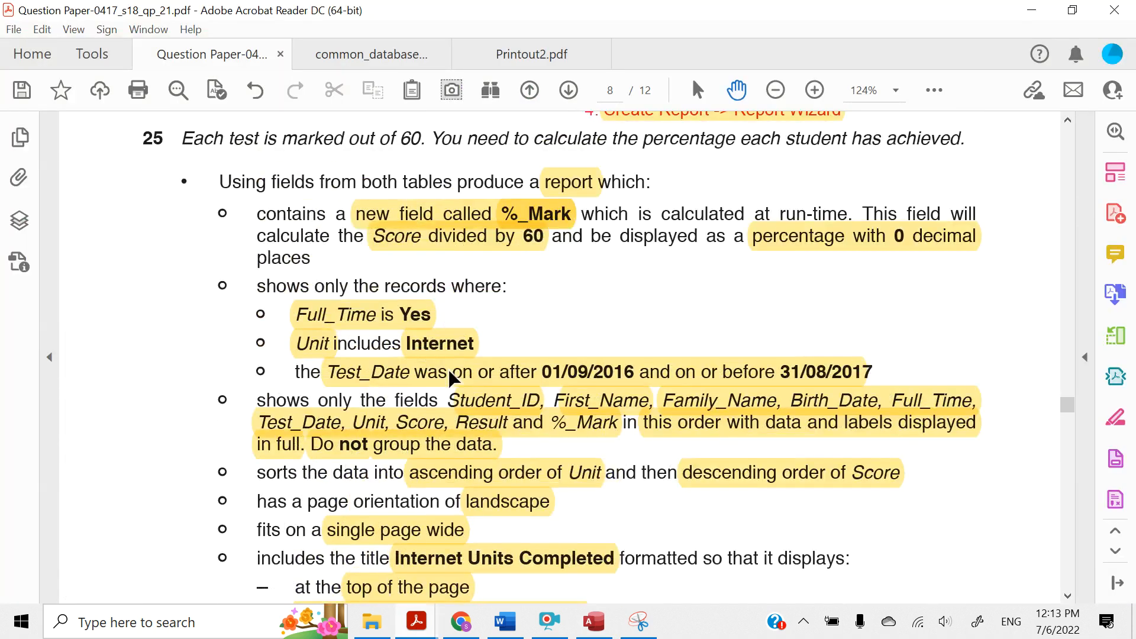
pyautogui.scroll(3, 451, 373)
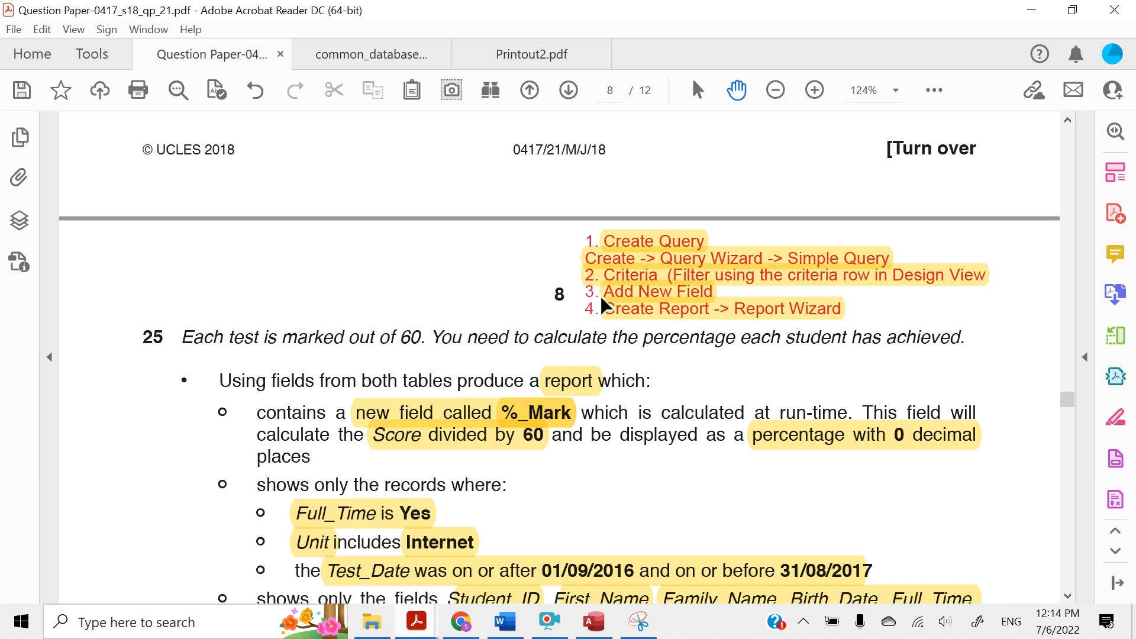
pyautogui.scroll(-4, 590, 318)
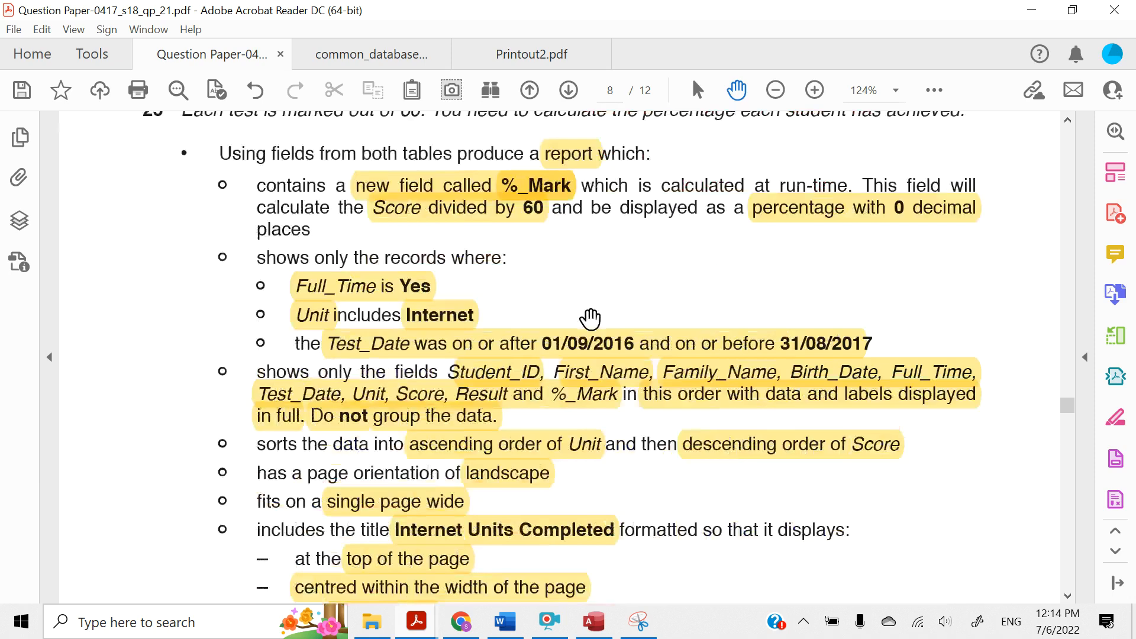
pyautogui.scroll(-20, 590, 318)
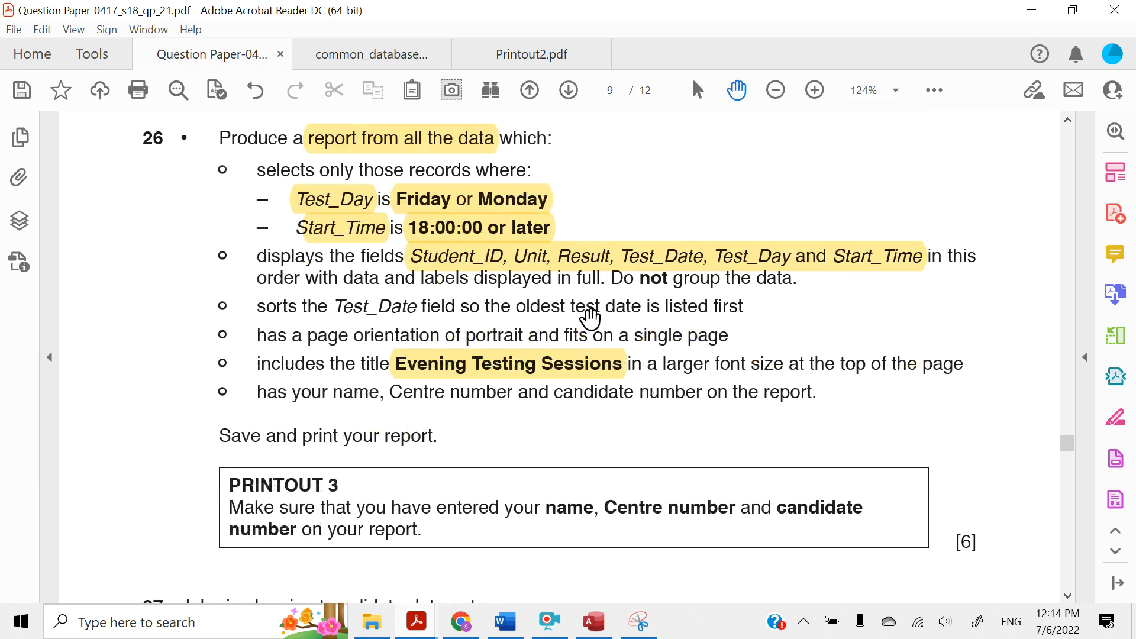
pyautogui.scroll(1, 300, 252)
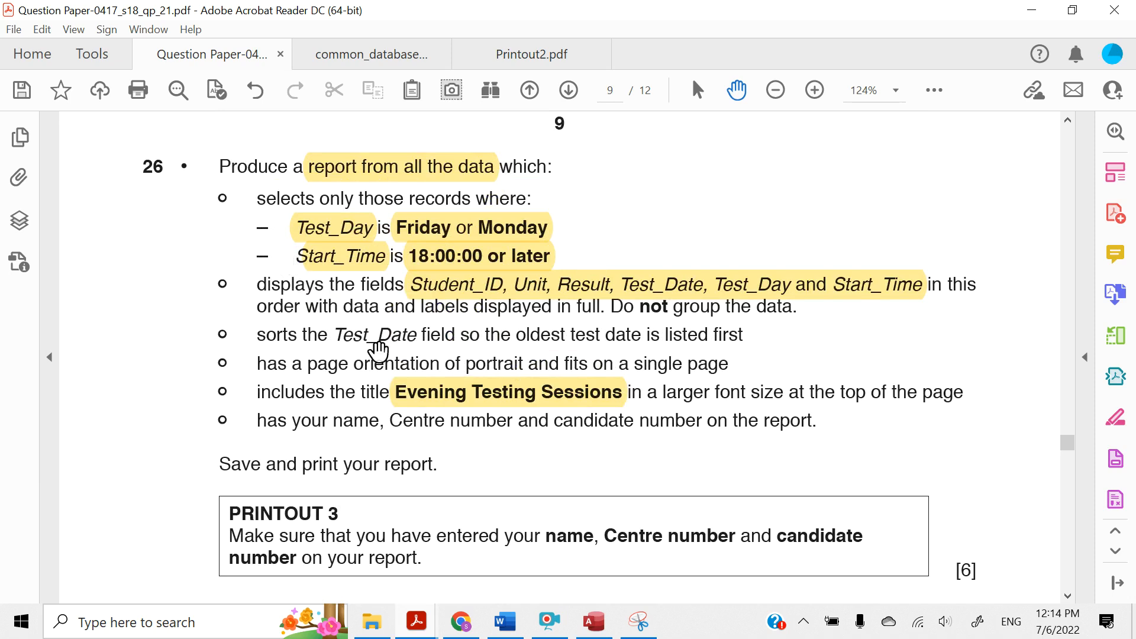
# Back in Access, start the Report Wizard, saving the Evening Testing Sections query, and open the choice of source tables and queries
pyautogui.click(594, 626)
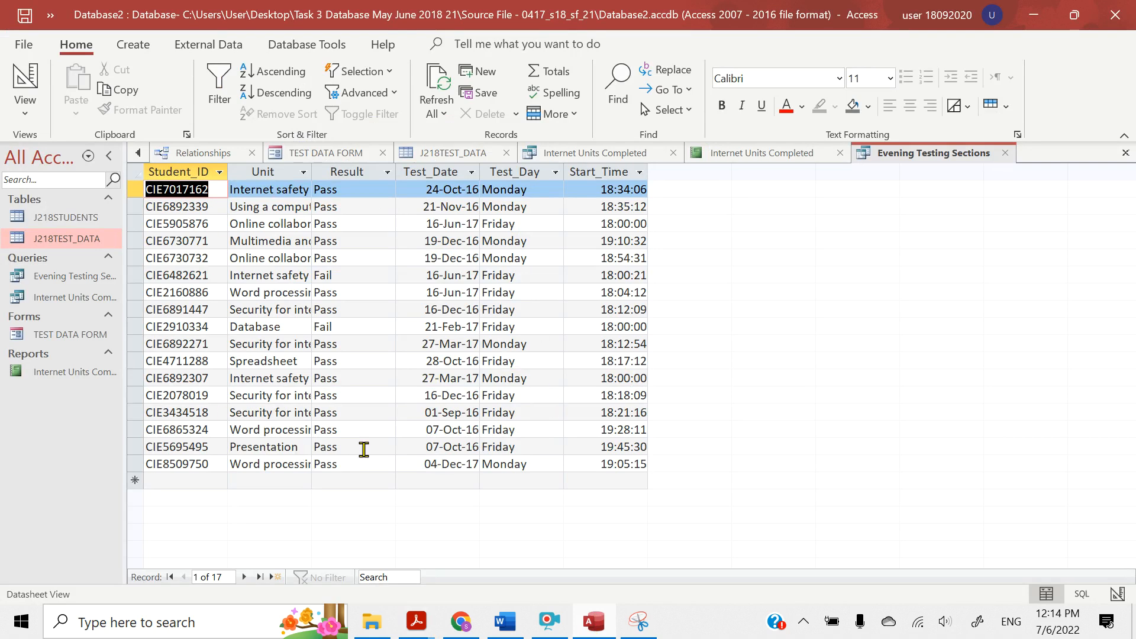
pyautogui.click(132, 52)
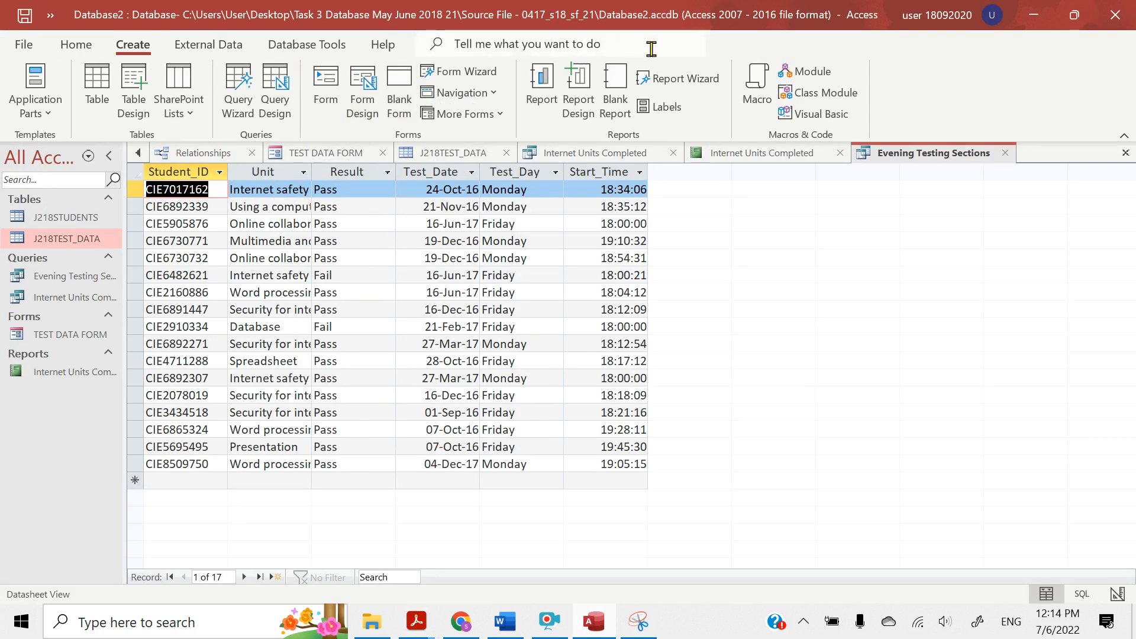
pyautogui.click(665, 79)
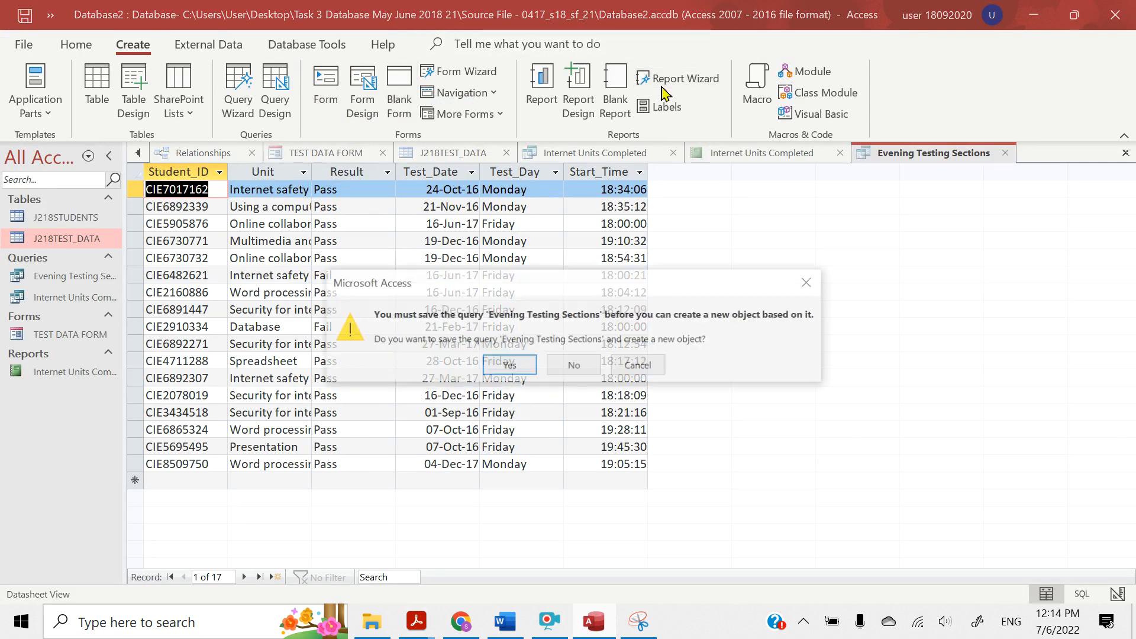
pyautogui.click(502, 368)
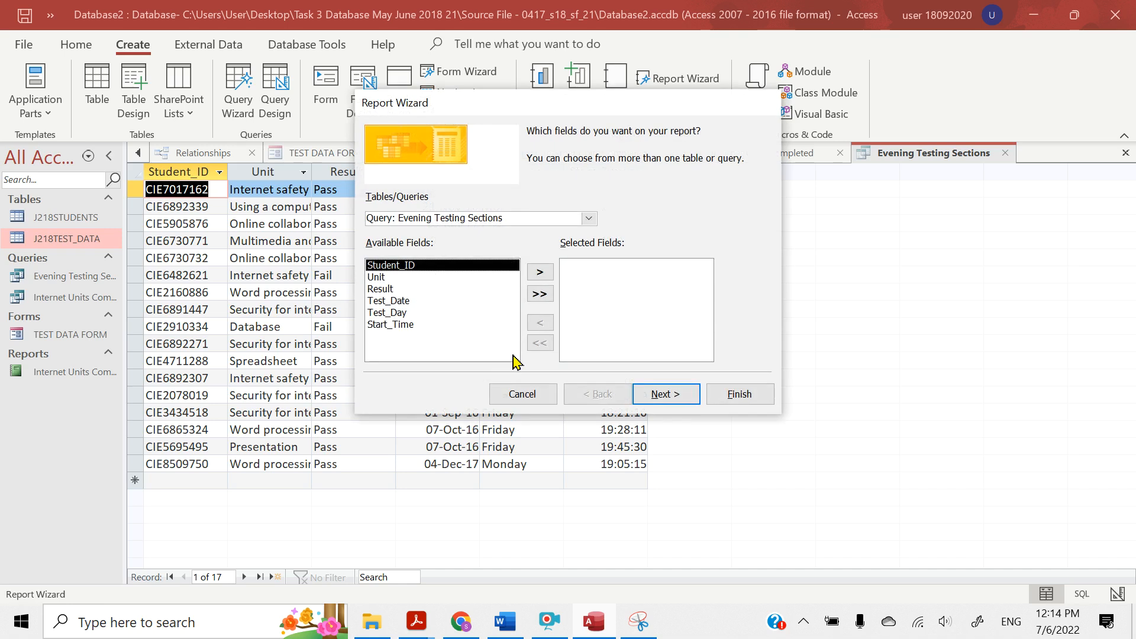
pyautogui.click(588, 219)
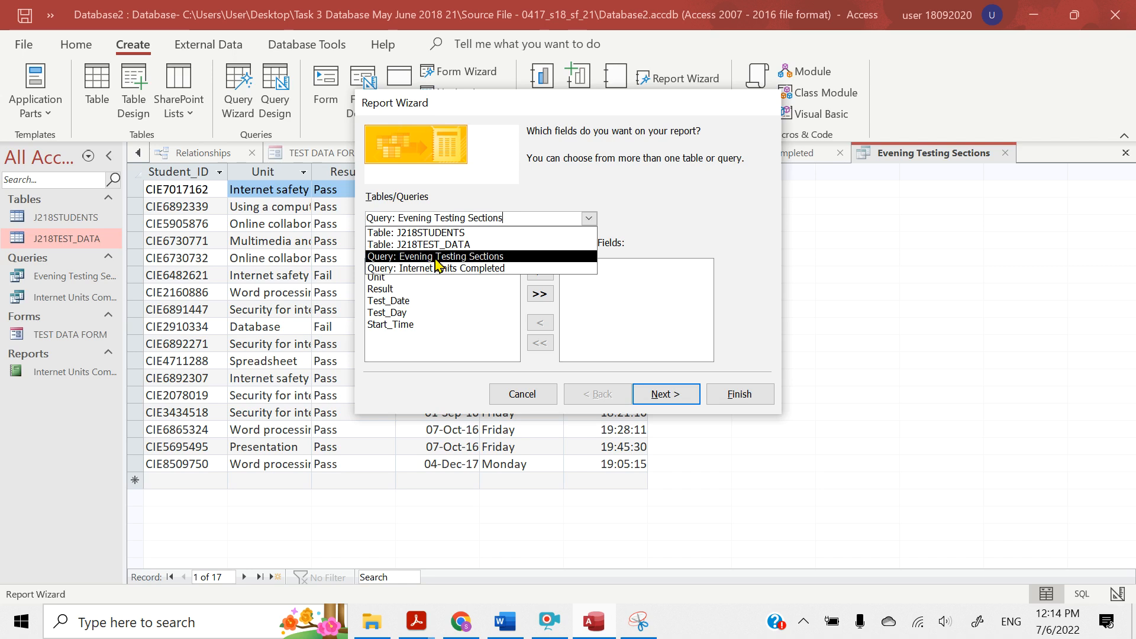
# Base the report on the Evening Testing Sections query and include all of its available fields
pyautogui.click(438, 258)
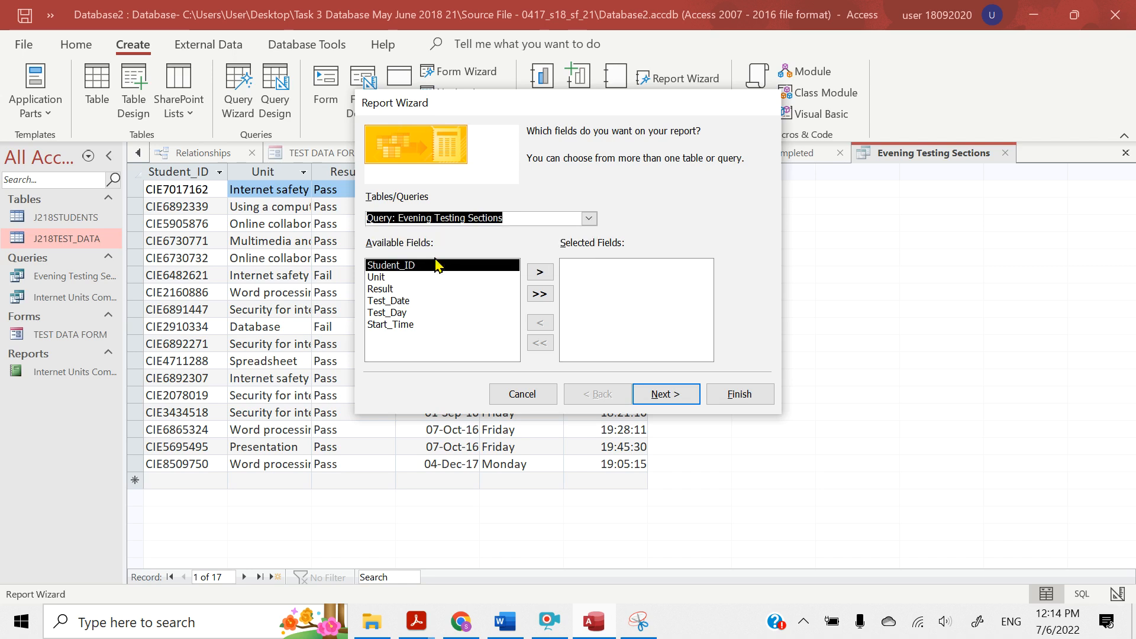
pyautogui.click(540, 295)
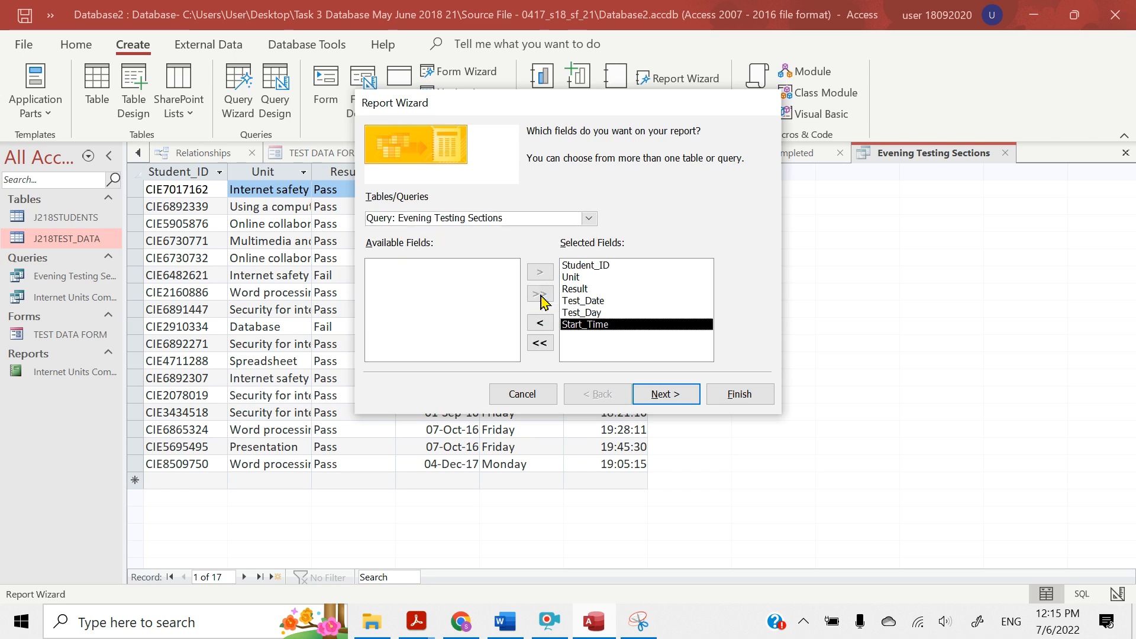
pyautogui.click(659, 402)
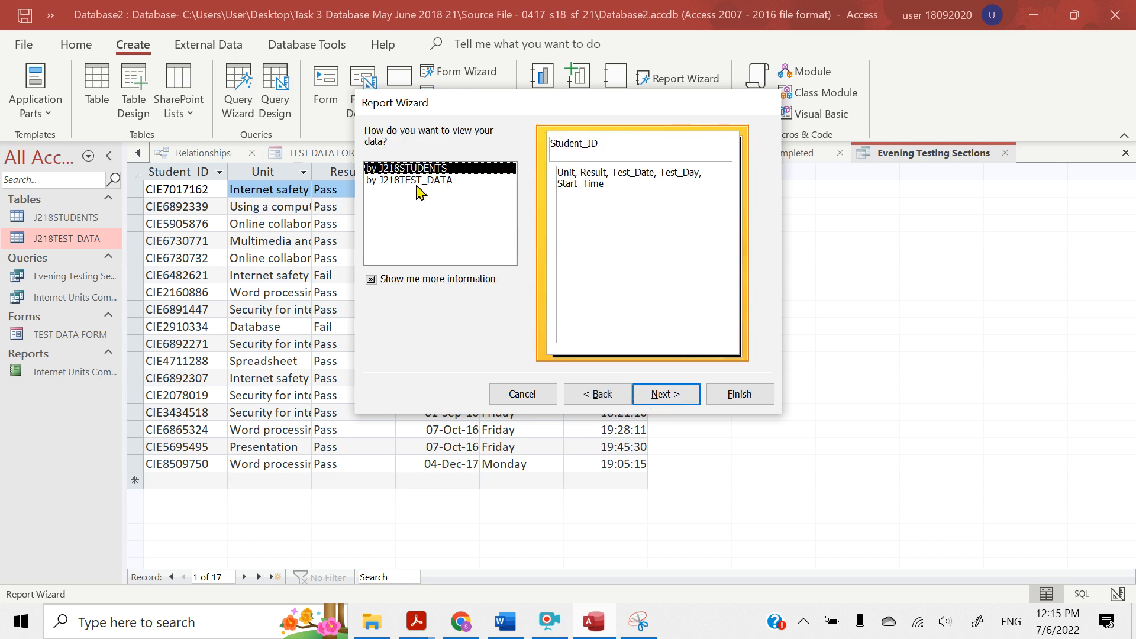
# Set the report's data to be viewed by J218TEST_DATA, without adding any grouping levels
pyautogui.click(414, 180)
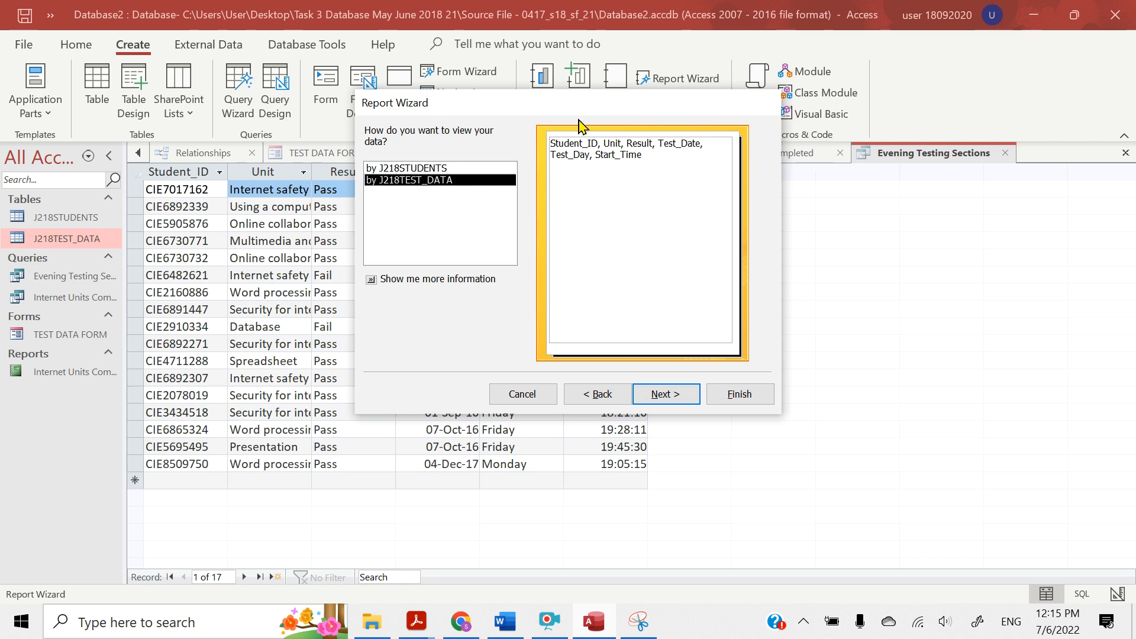
pyautogui.click(403, 171)
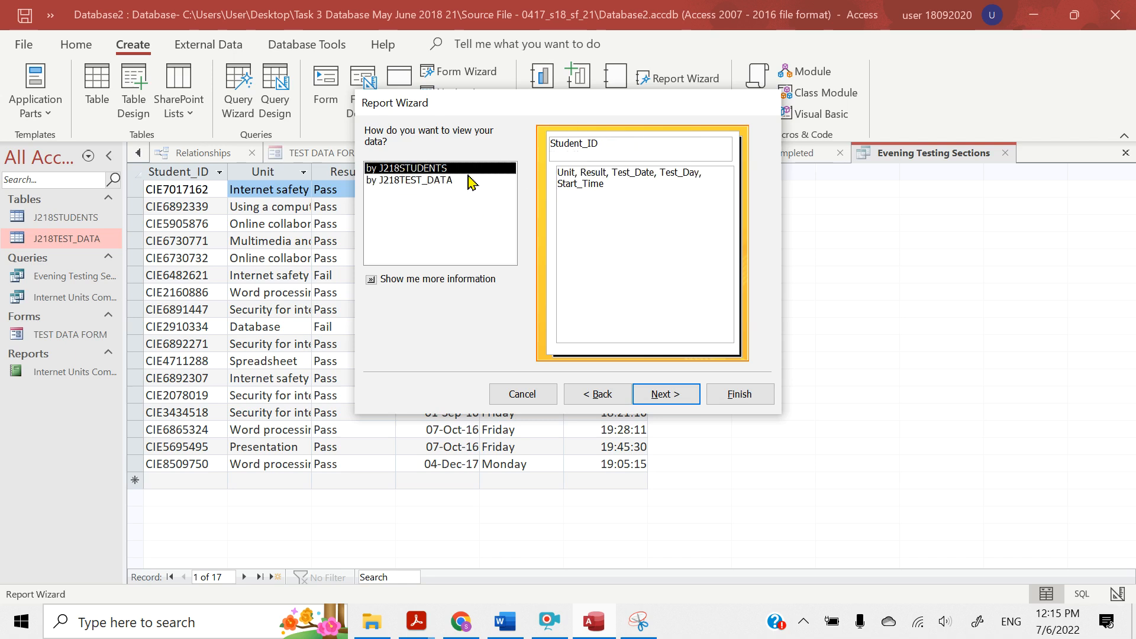
pyautogui.click(412, 180)
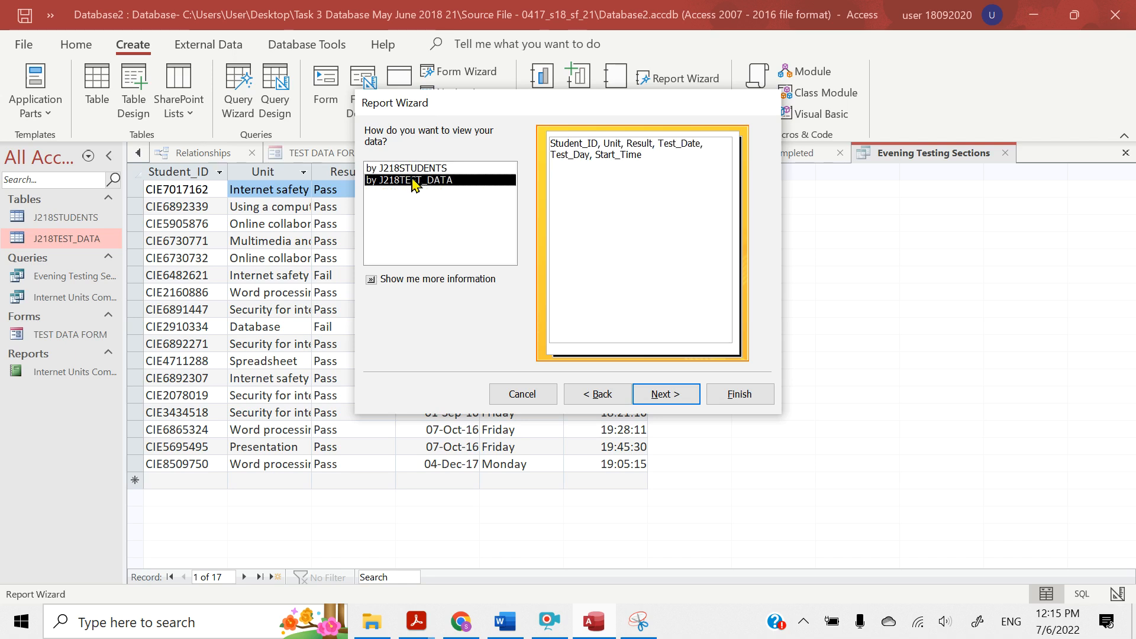
pyautogui.click(667, 398)
pyautogui.click(671, 398)
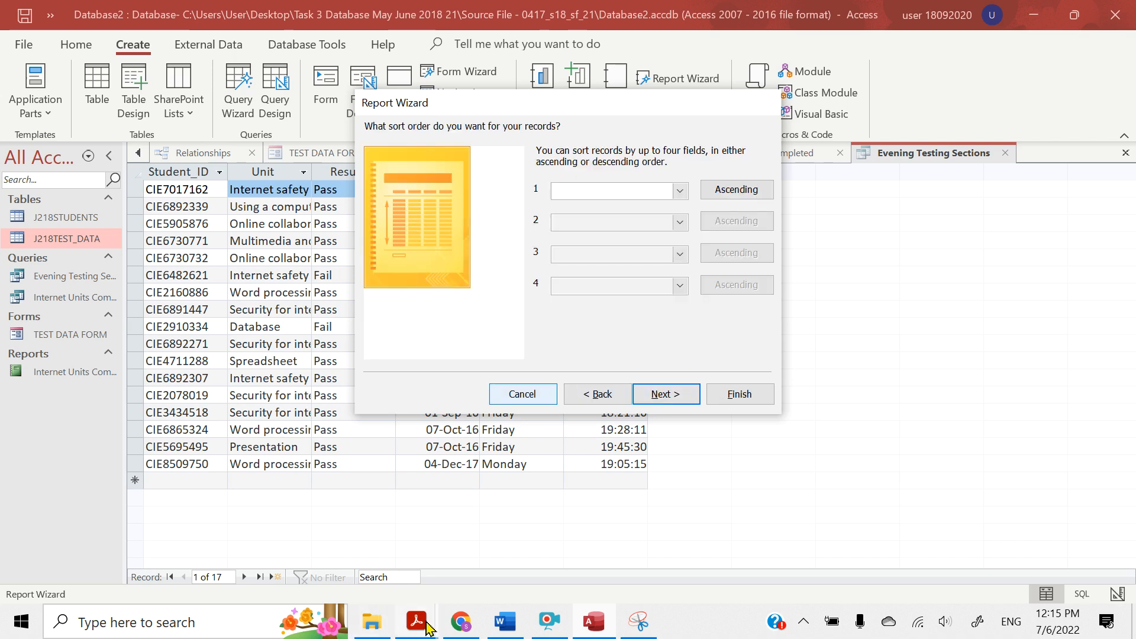
# In the Acrobat Reader question paper, highlight "Test_Date field so the oldest test date is listed first" and return to Access
pyautogui.moveTo(417, 621)
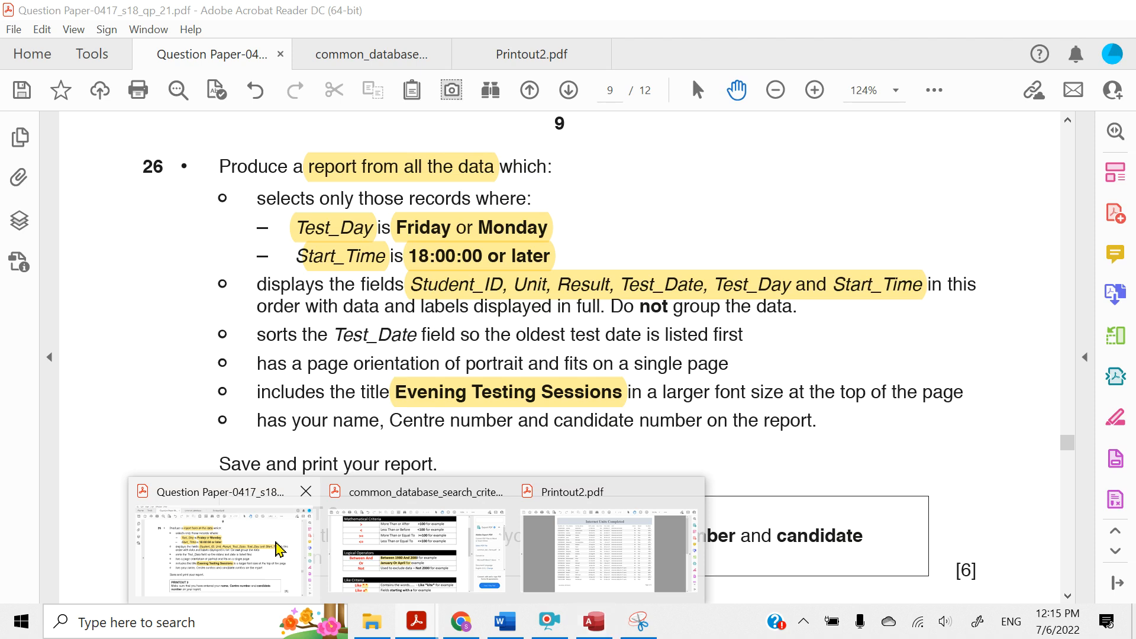
pyautogui.click(278, 549)
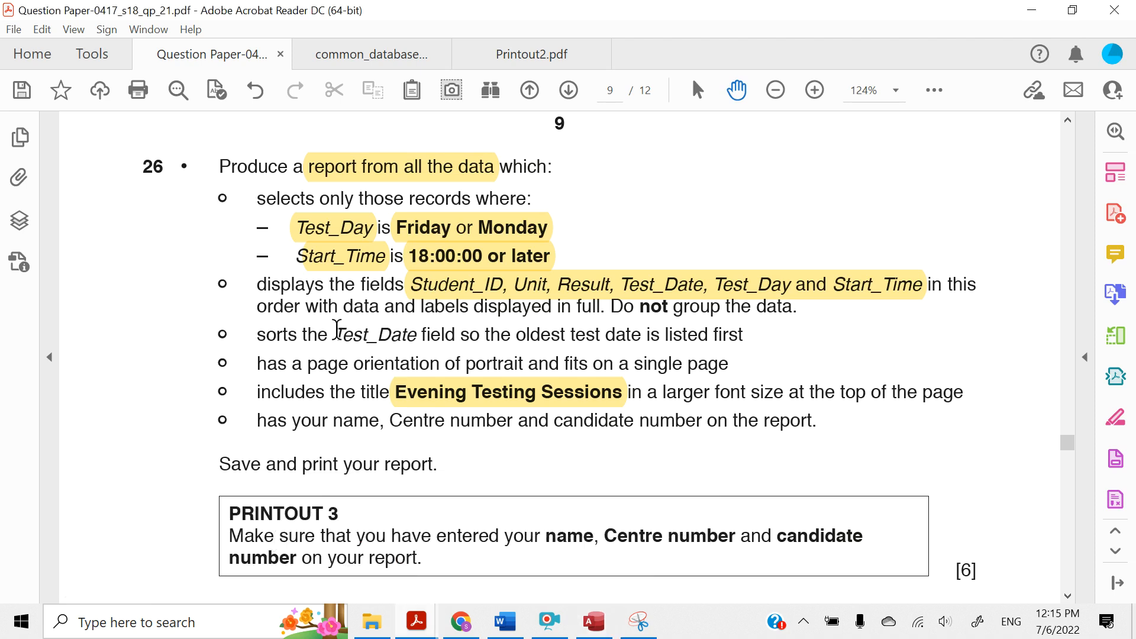
pyautogui.moveTo(336, 330); pyautogui.dragTo(727, 346)
pyautogui.click(737, 300)
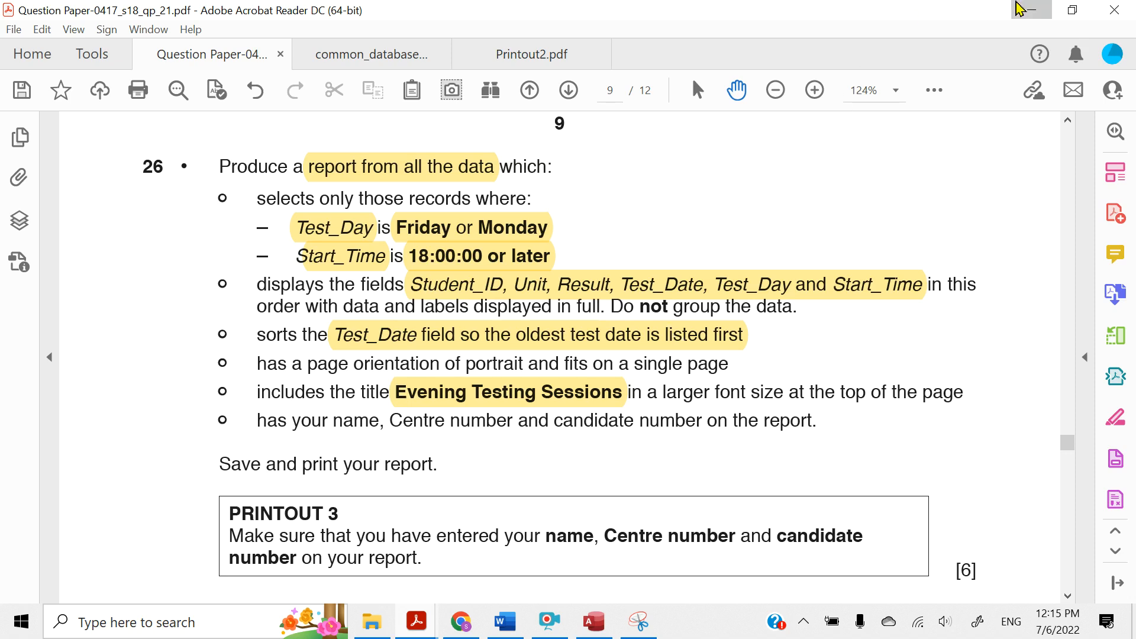
pyautogui.click(1018, 7)
# Sort the report records by Test_Date in ascending order and proceed to the layout options
pyautogui.click(680, 191)
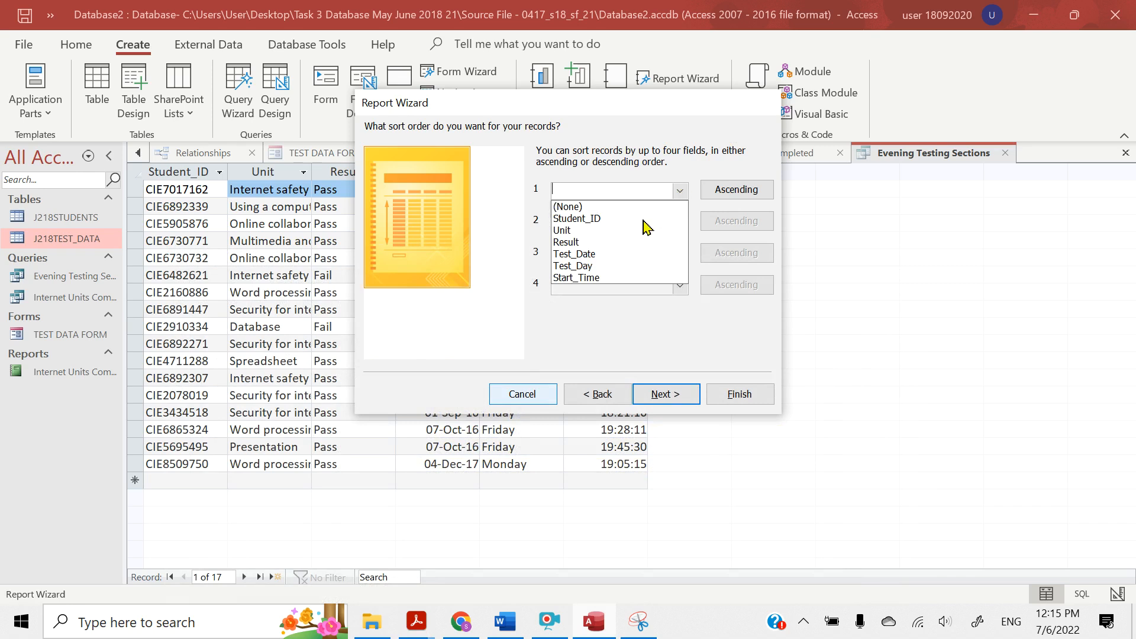
pyautogui.click(595, 259)
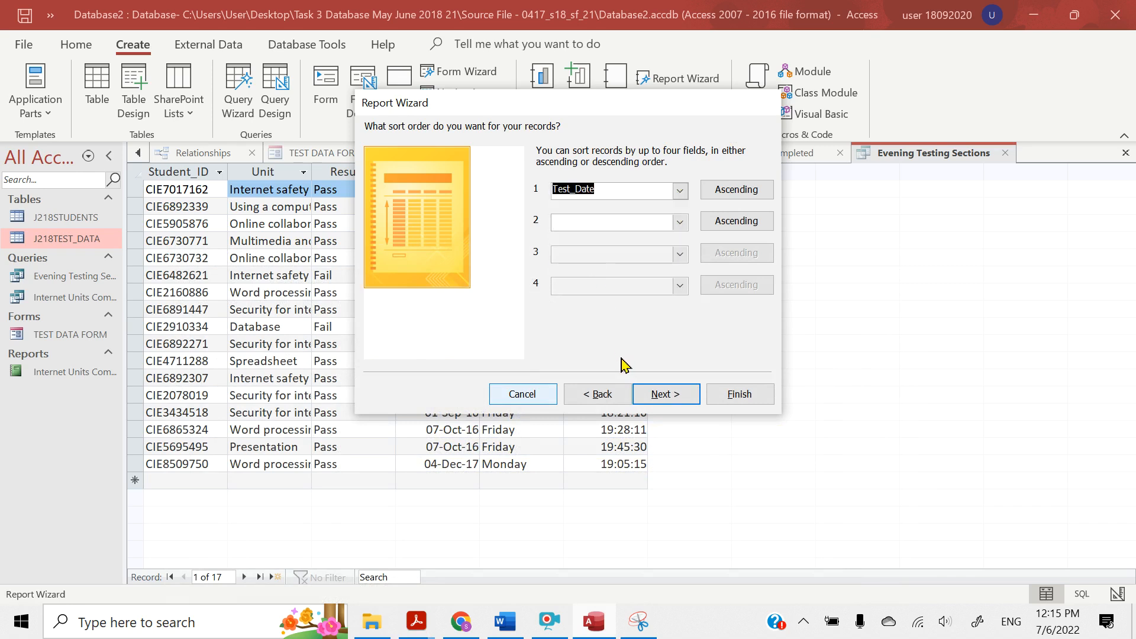
pyautogui.click(655, 394)
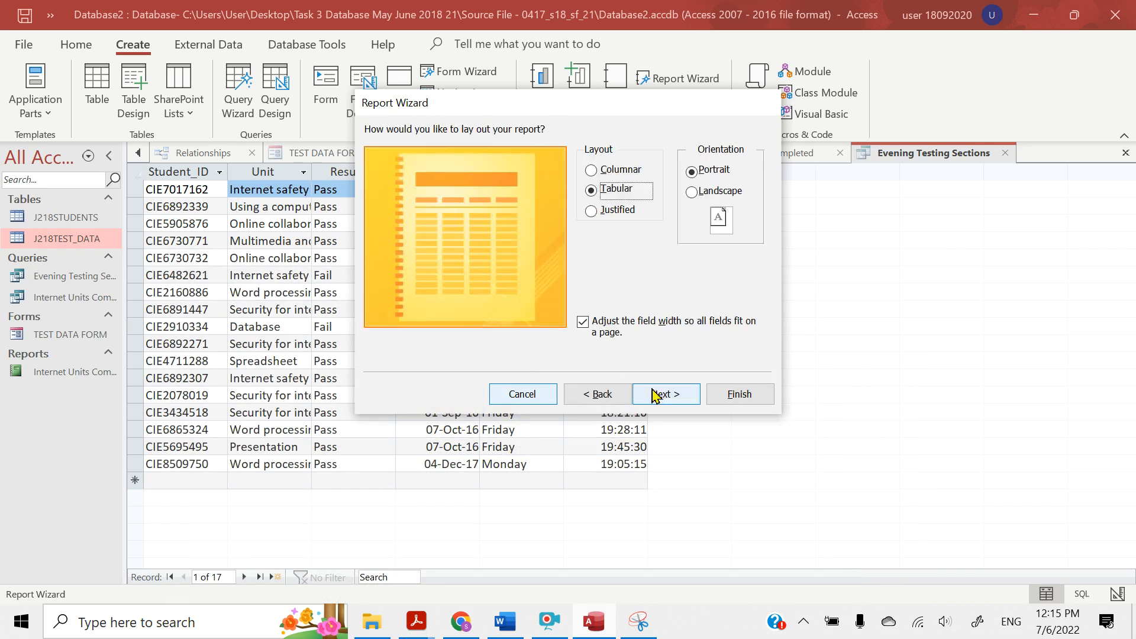
# In the Acrobat Reader question paper, highlight "portrait and fits on a single page" and return to the Access Report Wizard
pyautogui.click(408, 634)
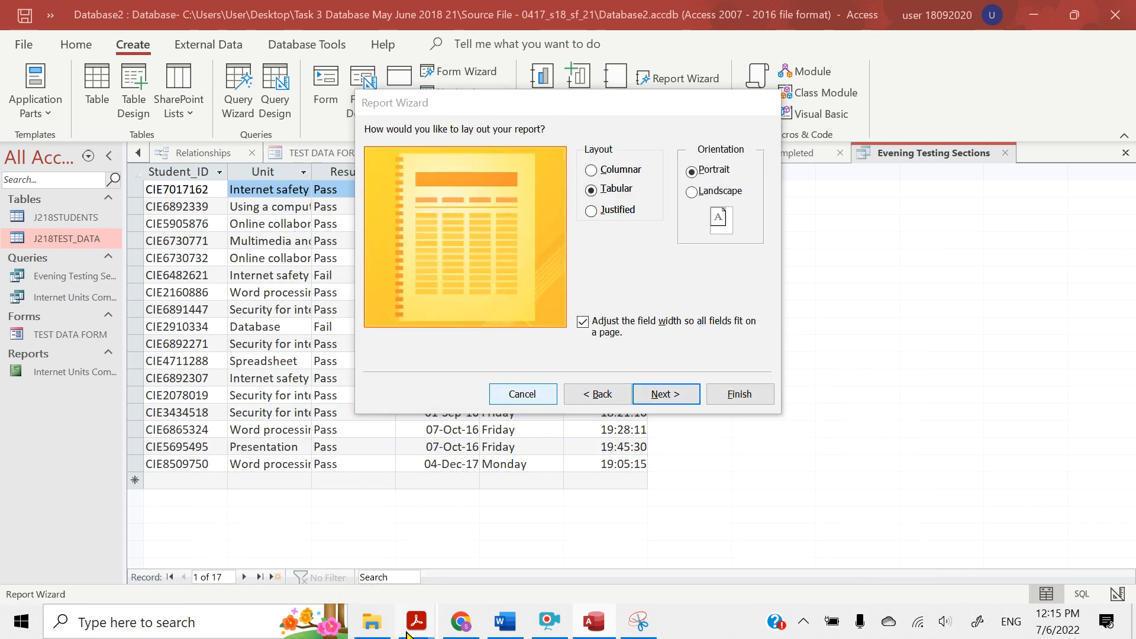
pyautogui.click(270, 559)
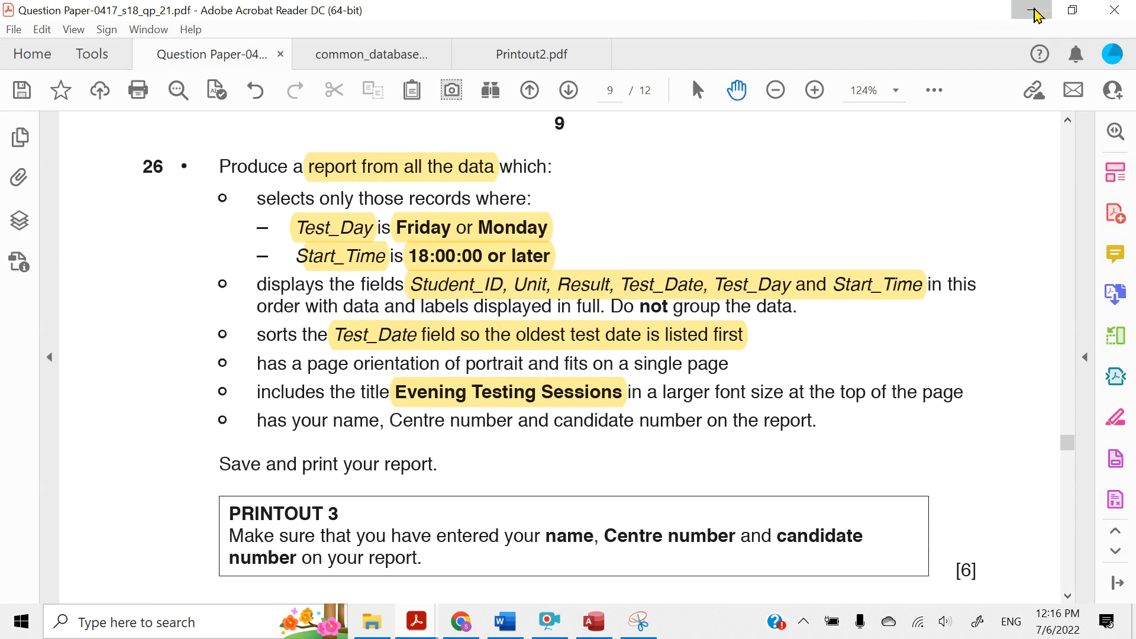
pyautogui.click(1037, 13)
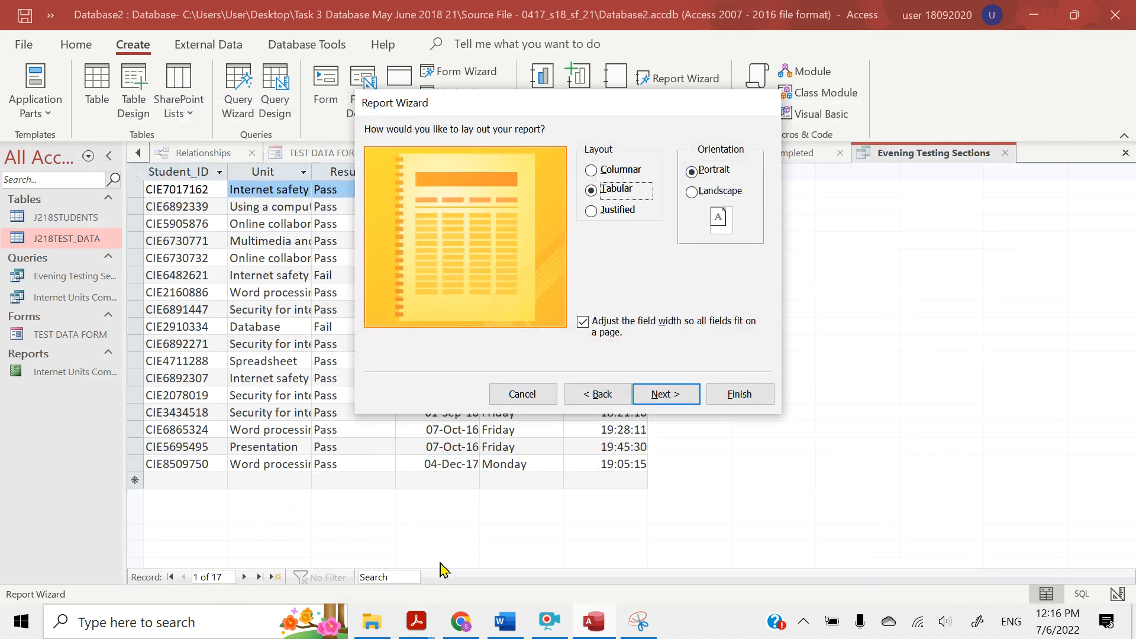
pyautogui.click(412, 632)
pyautogui.click(272, 533)
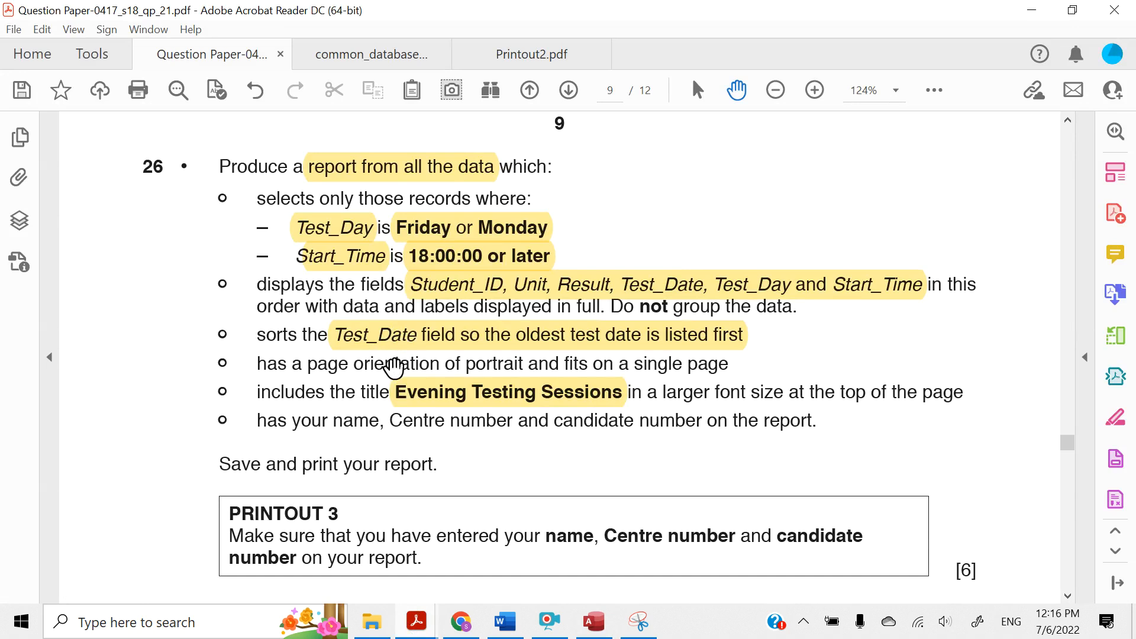
pyautogui.moveTo(465, 362); pyautogui.dragTo(733, 363)
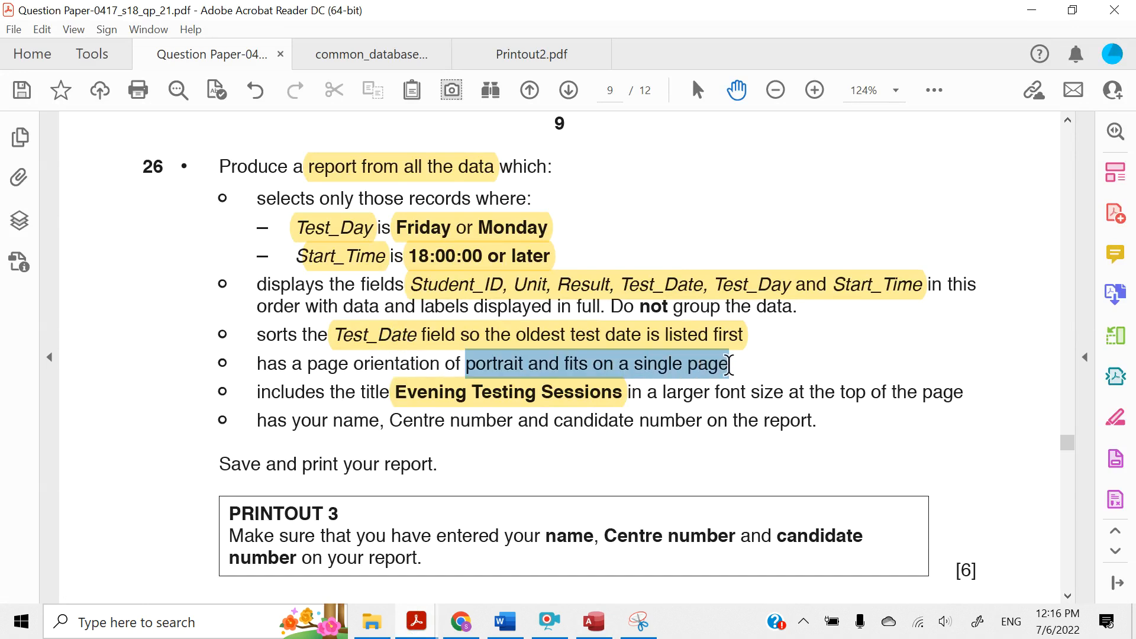
pyautogui.click(751, 329)
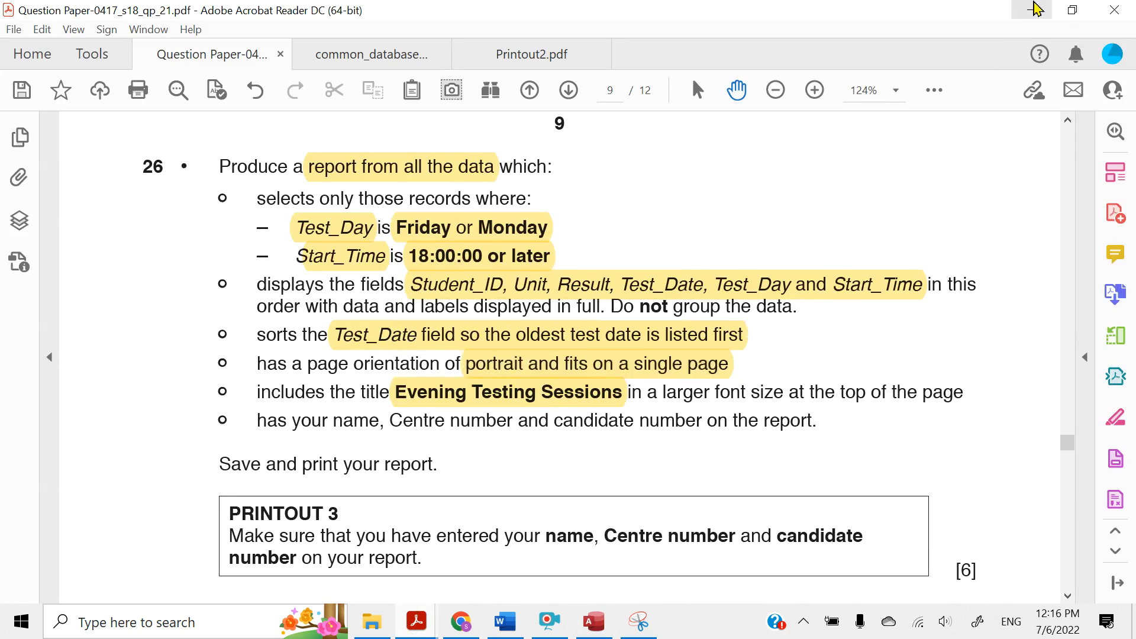
pyautogui.click(1033, 10)
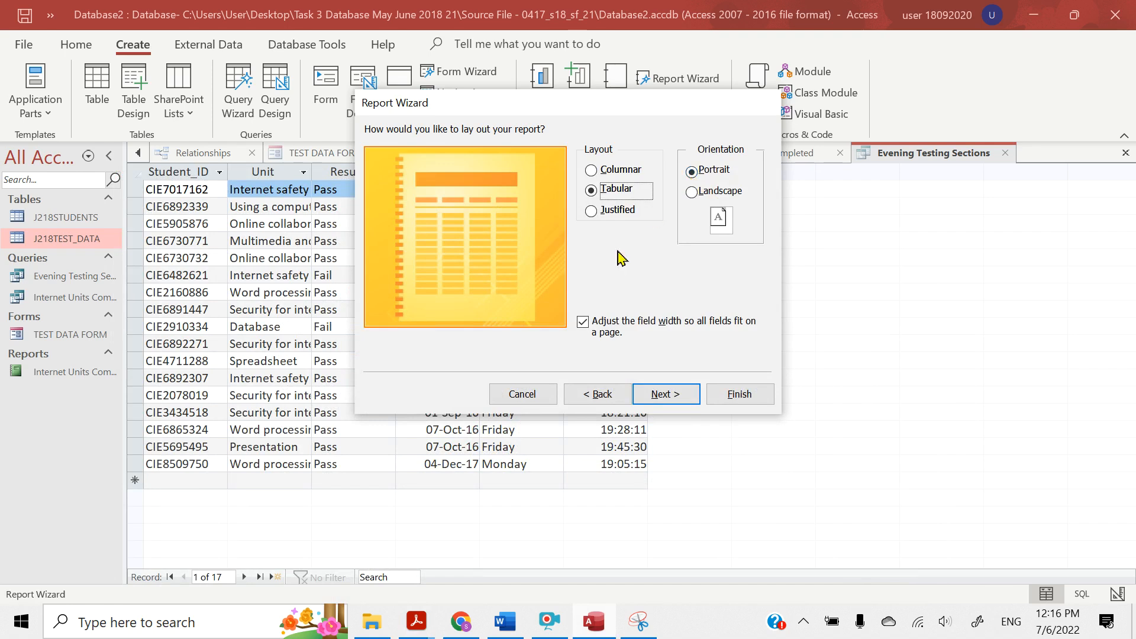
# Accept the tabular portrait layout, title the report "Evening Testing Sections" and finish it with a preview
pyautogui.click(664, 395)
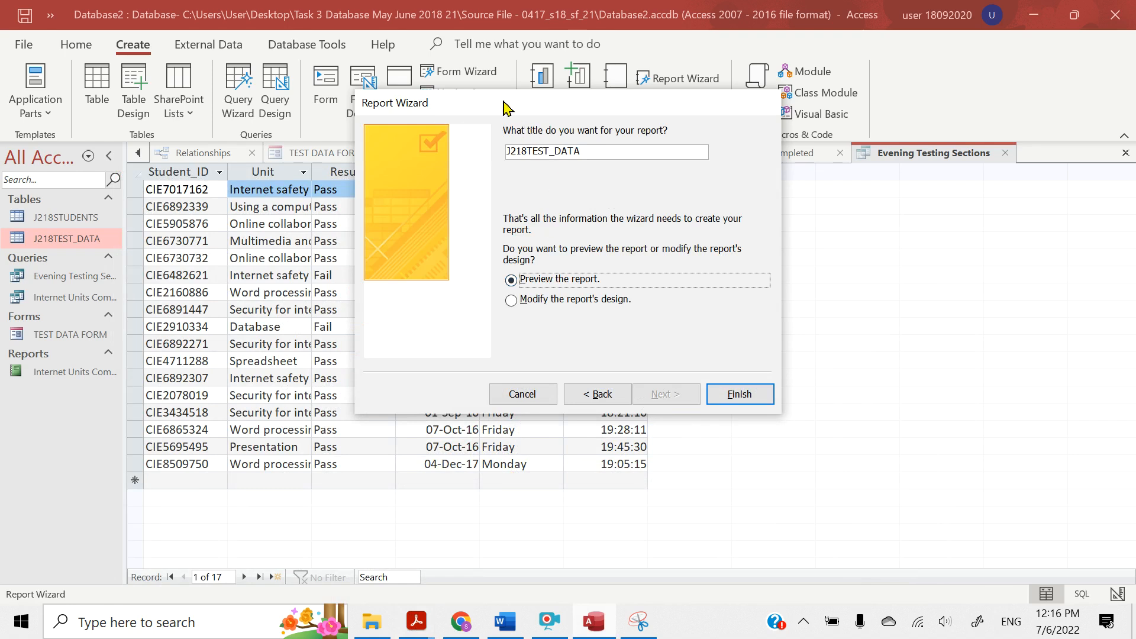
pyautogui.moveTo(505, 103); pyautogui.dragTo(557, 205)
pyautogui.moveTo(638, 257); pyautogui.dragTo(542, 240)
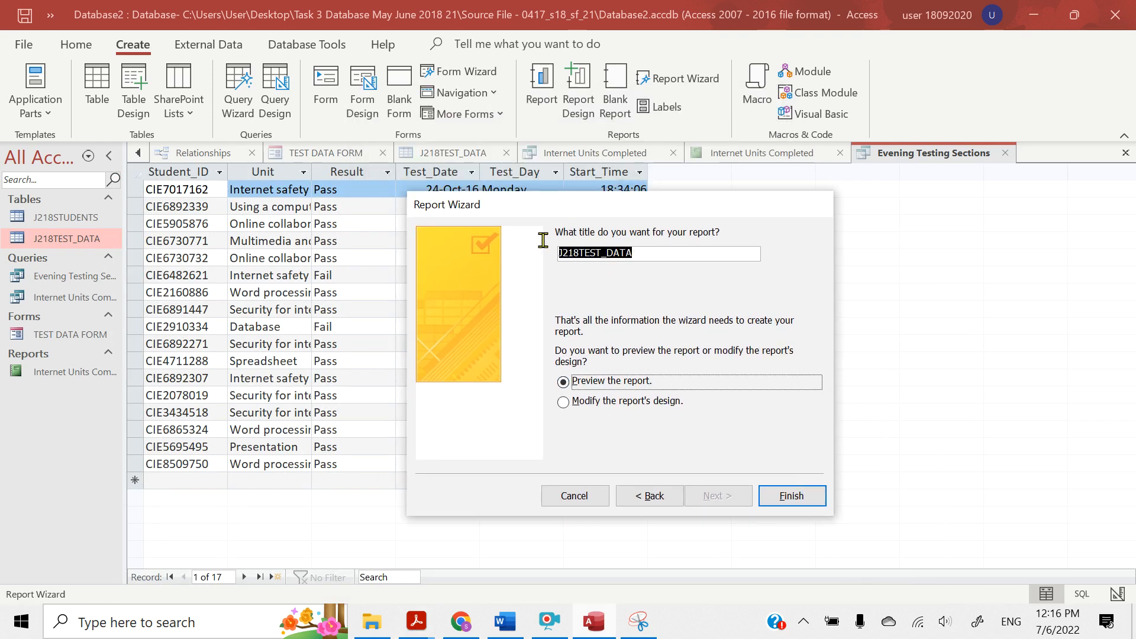
pyautogui.write('Evening Testing Sections')
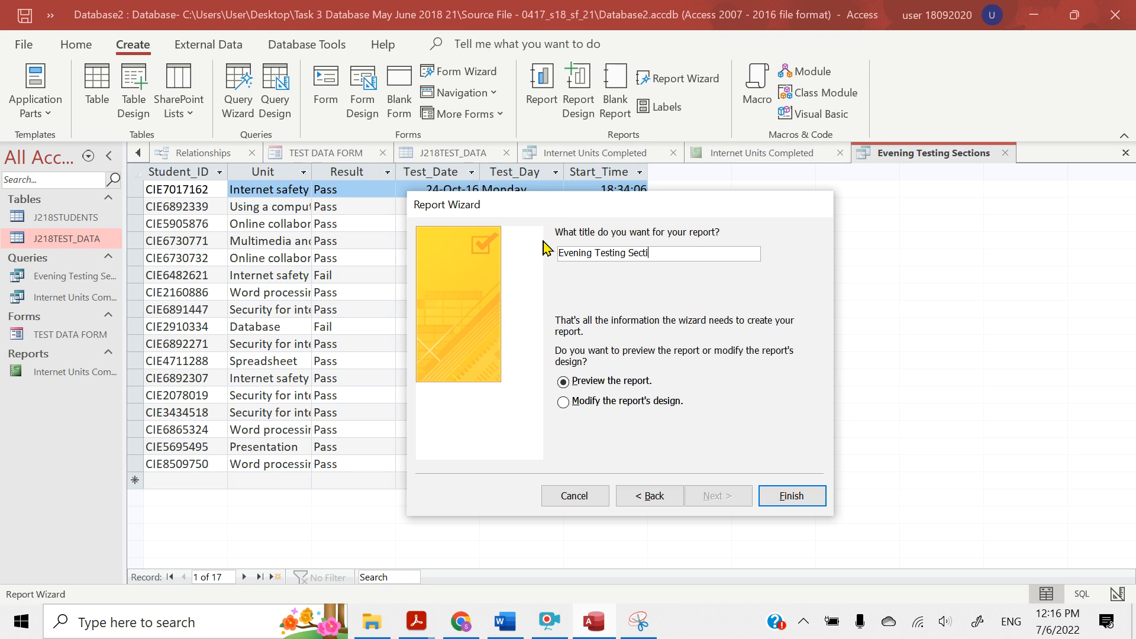
pyautogui.click(783, 500)
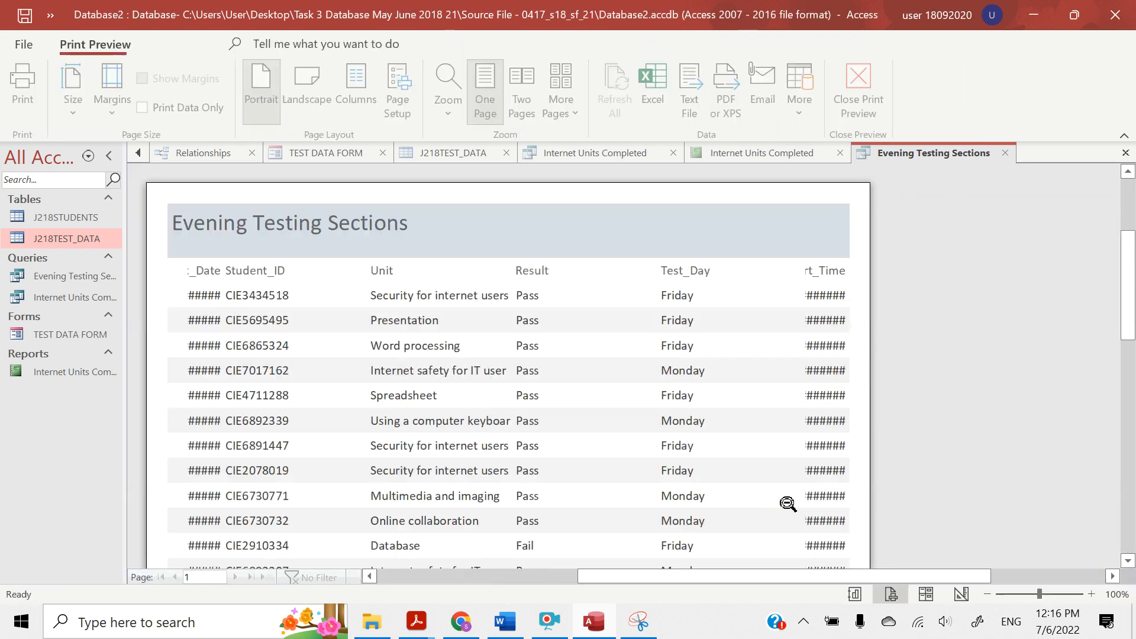
# Check the previewed report against the Acrobat Reader question paper, highlighting "order with data and labels displayed in full" there
pyautogui.scroll(-10, 578, 480)
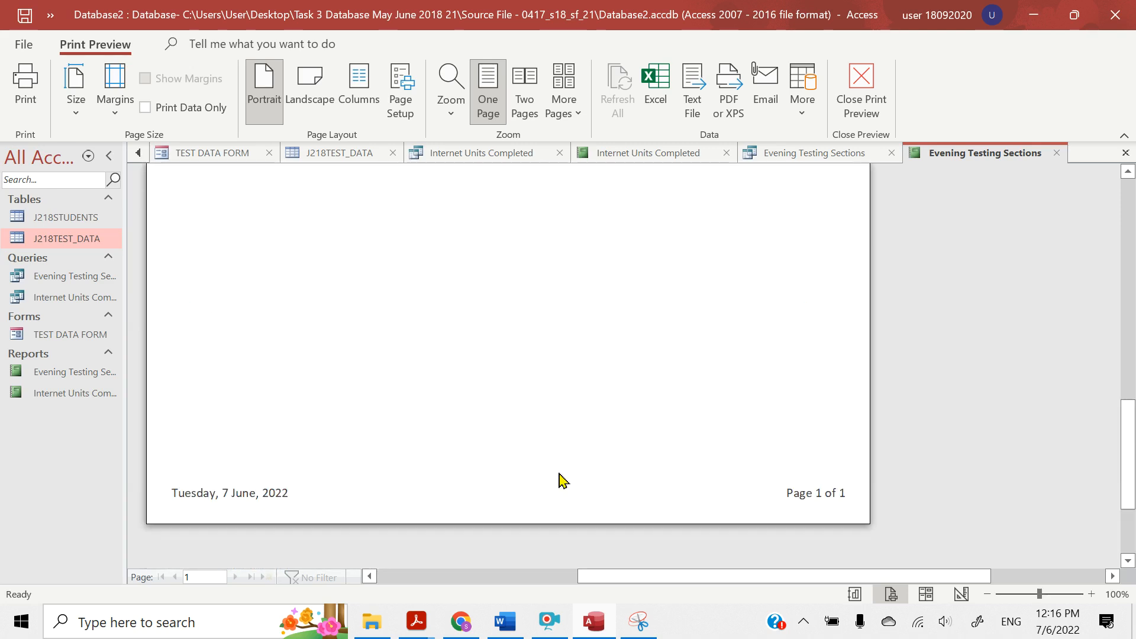
pyautogui.scroll(12, 566, 480)
pyautogui.scroll(-10, 420, 502)
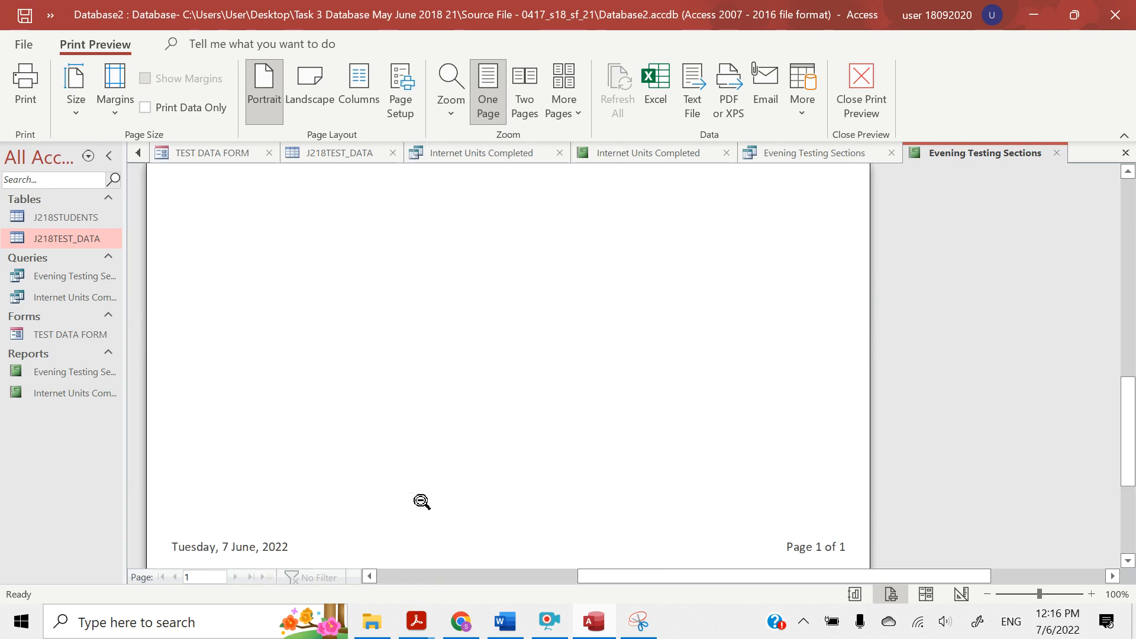
pyautogui.scroll(12, 420, 503)
pyautogui.scroll(-8, 421, 499)
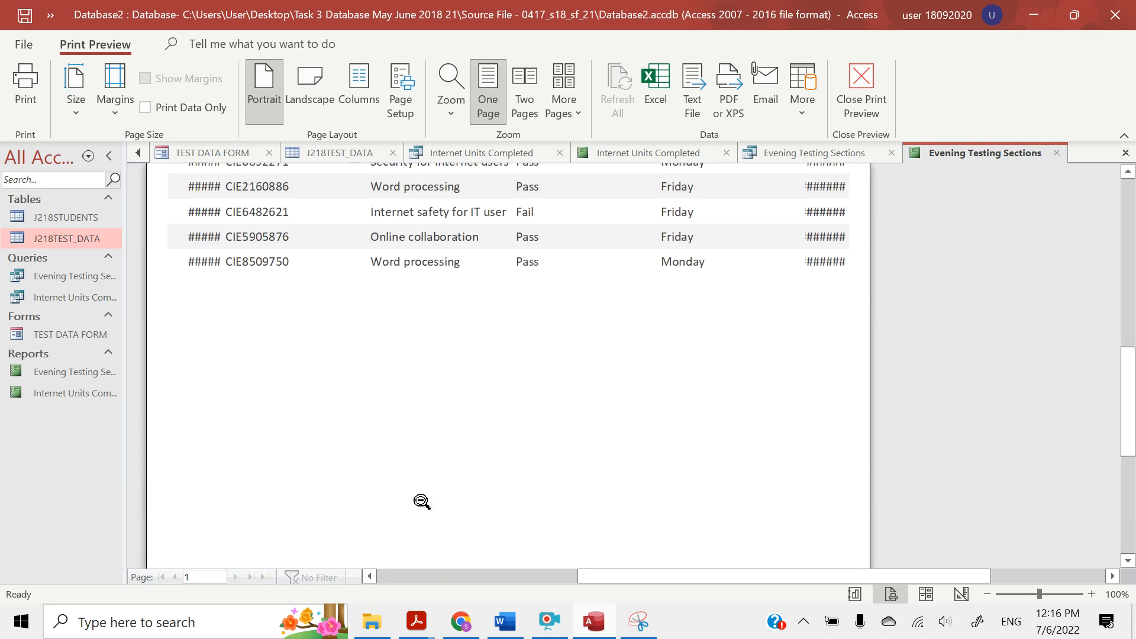
pyautogui.moveTo(417, 621)
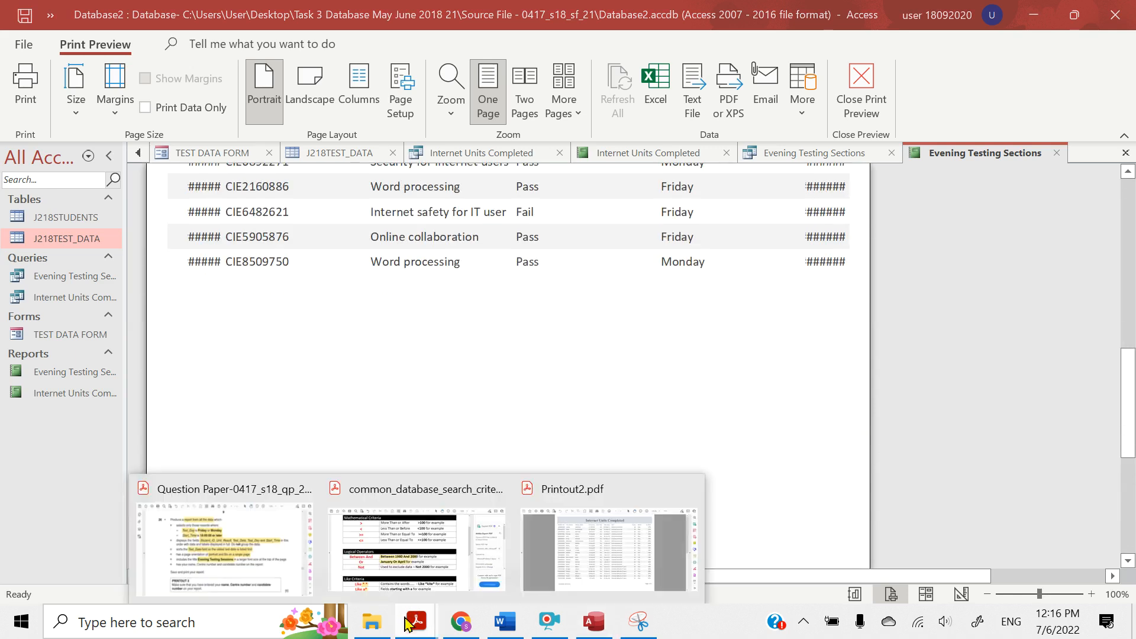
pyautogui.click(255, 543)
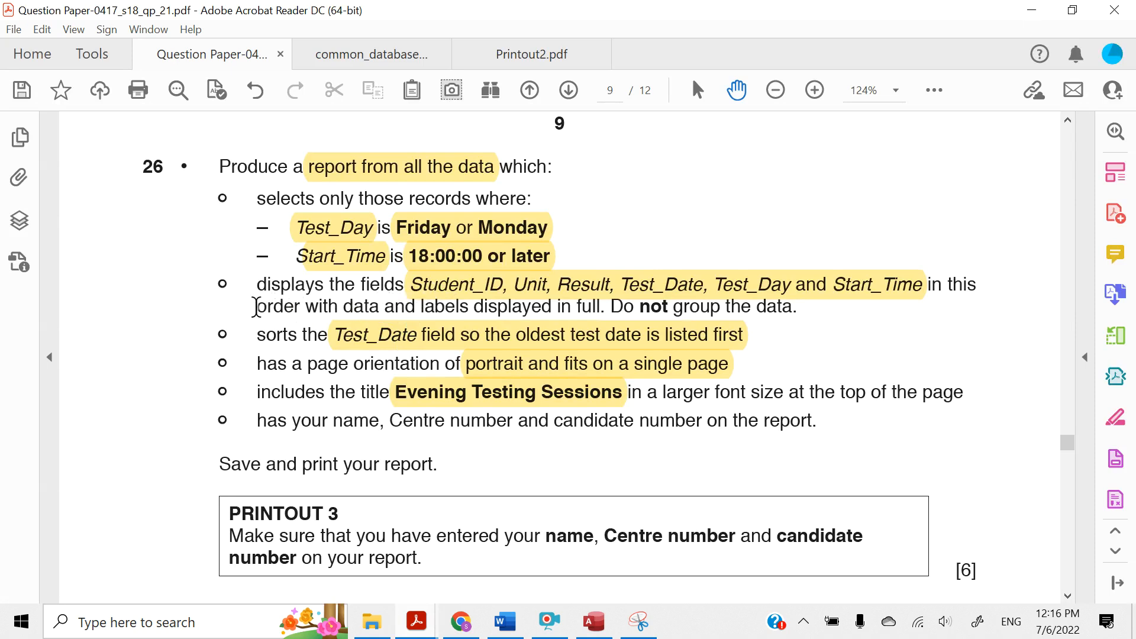
pyautogui.moveTo(256, 306); pyautogui.dragTo(597, 288)
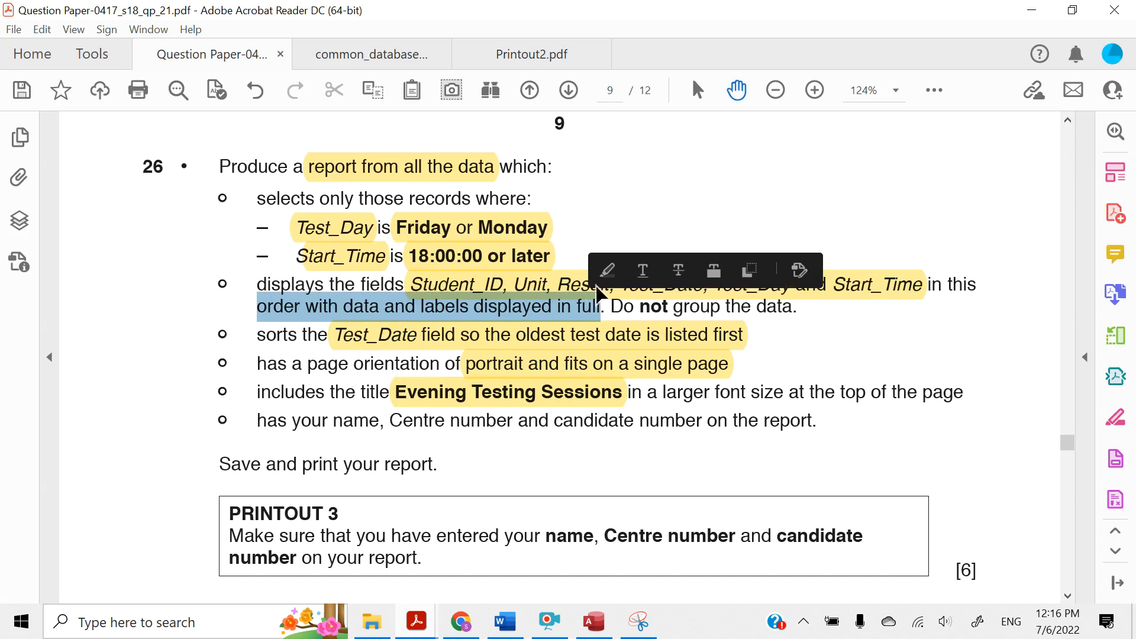
pyautogui.click(608, 271)
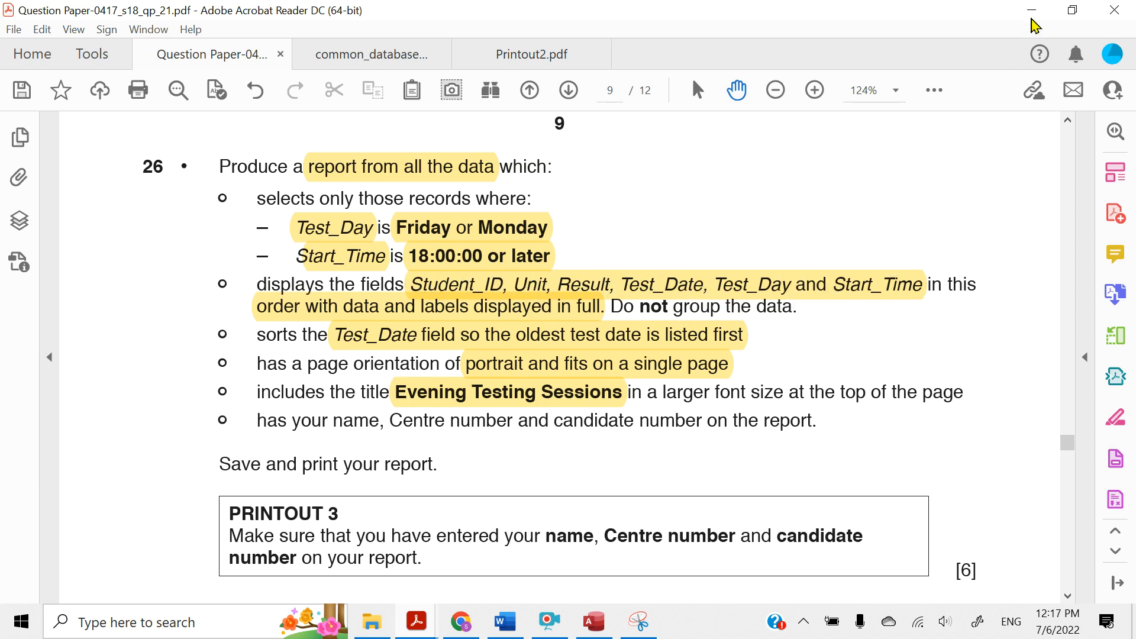
pyautogui.click(1035, 12)
# Close the print preview in Access and open the Evening Testing Sections report in Layout View
pyautogui.scroll(5, 608, 343)
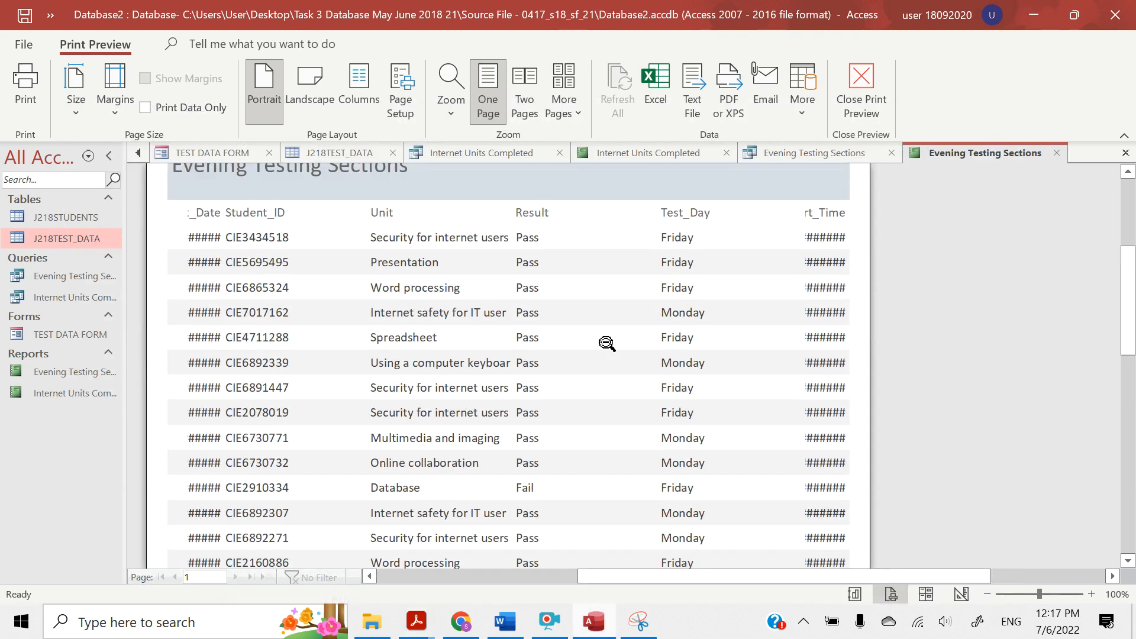
pyautogui.click(862, 109)
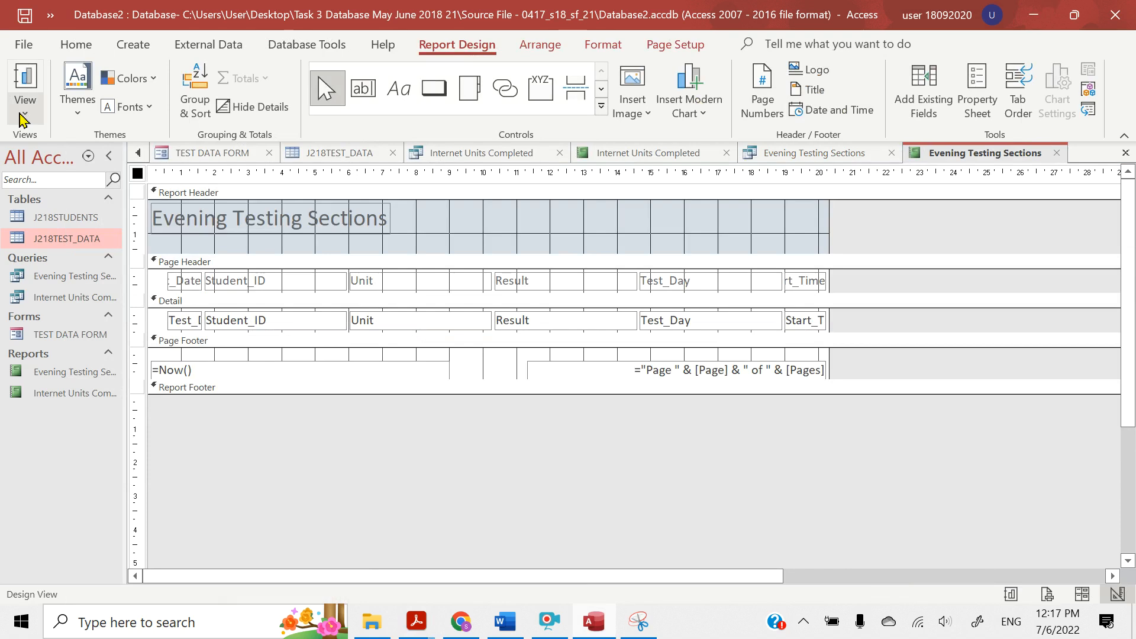
pyautogui.click(22, 113)
pyautogui.click(53, 237)
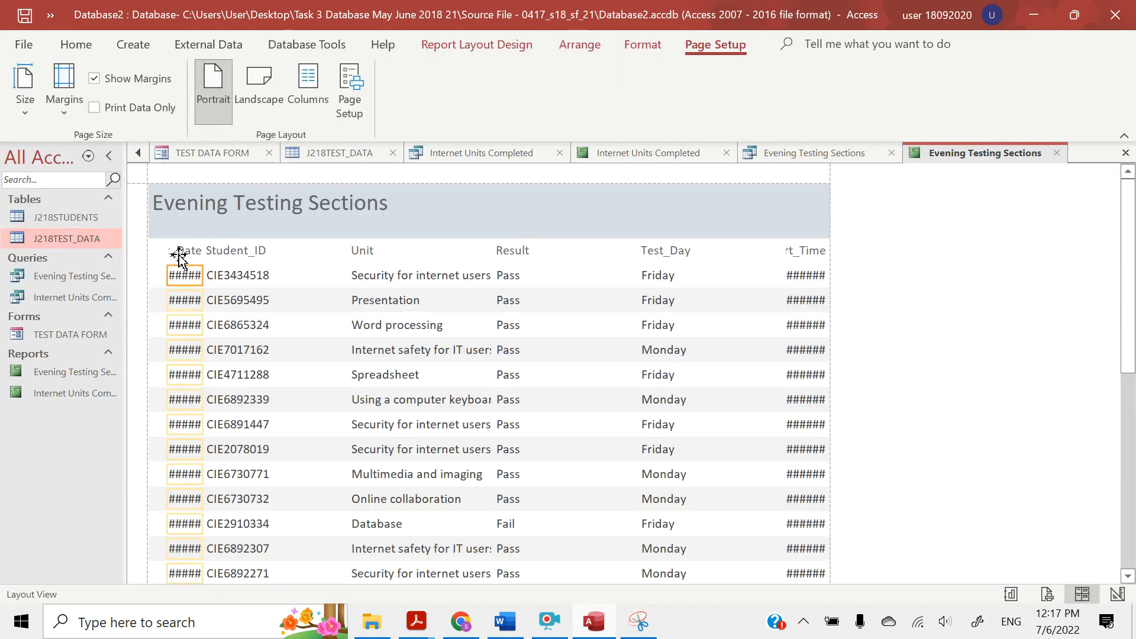
# Move the Test_Date label and its data column out of first place to between Student_ID and Unit
pyautogui.click(178, 254)
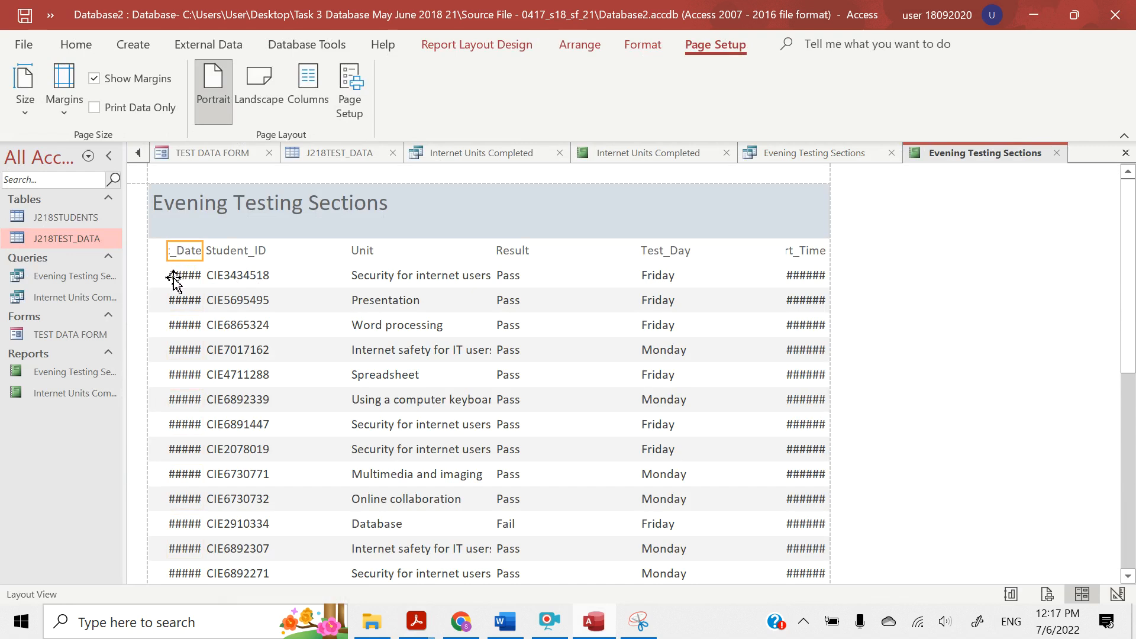
pyautogui.click(174, 276)
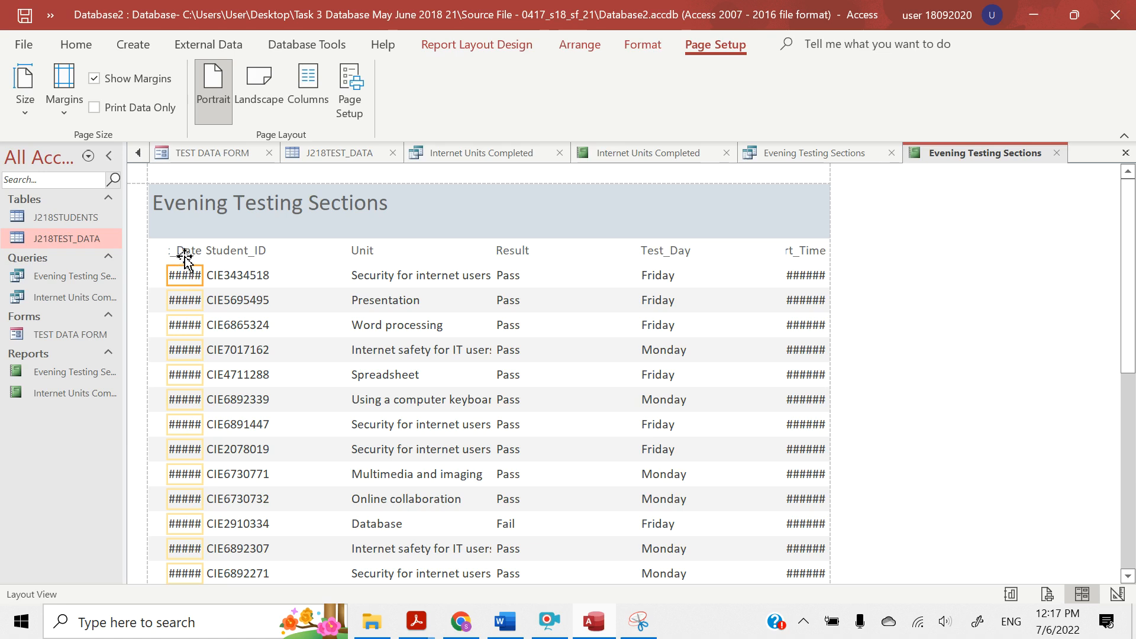
pyautogui.keyDown('ctrl'); pyautogui.click(184, 256); pyautogui.keyUp('ctrl')
pyautogui.moveTo(184, 256); pyautogui.dragTo(142, 255)
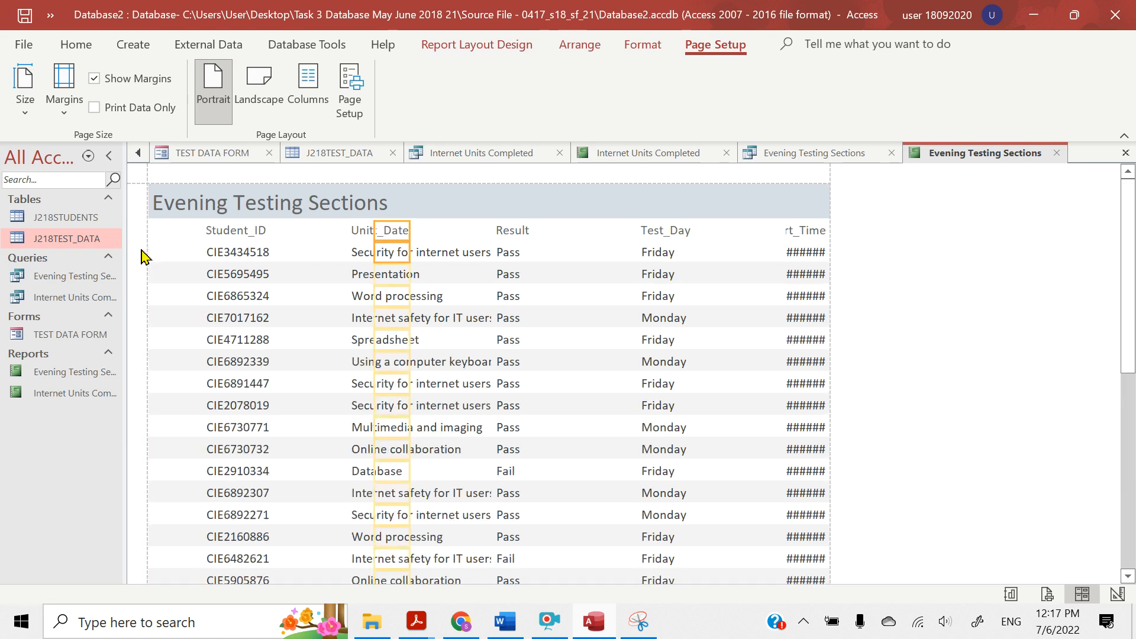
pyautogui.press('Left')
pyautogui.press('Left')
pyautogui.press('Left')
pyautogui.press('Left')
pyautogui.press('Left')
pyautogui.press('Left')
pyautogui.press('Left')
pyautogui.press('Left')
pyautogui.press('Left')
pyautogui.press('Left')
pyautogui.press('Left')
pyautogui.press('Left')
pyautogui.press('Left')
pyautogui.press('Left')
pyautogui.press('Left')
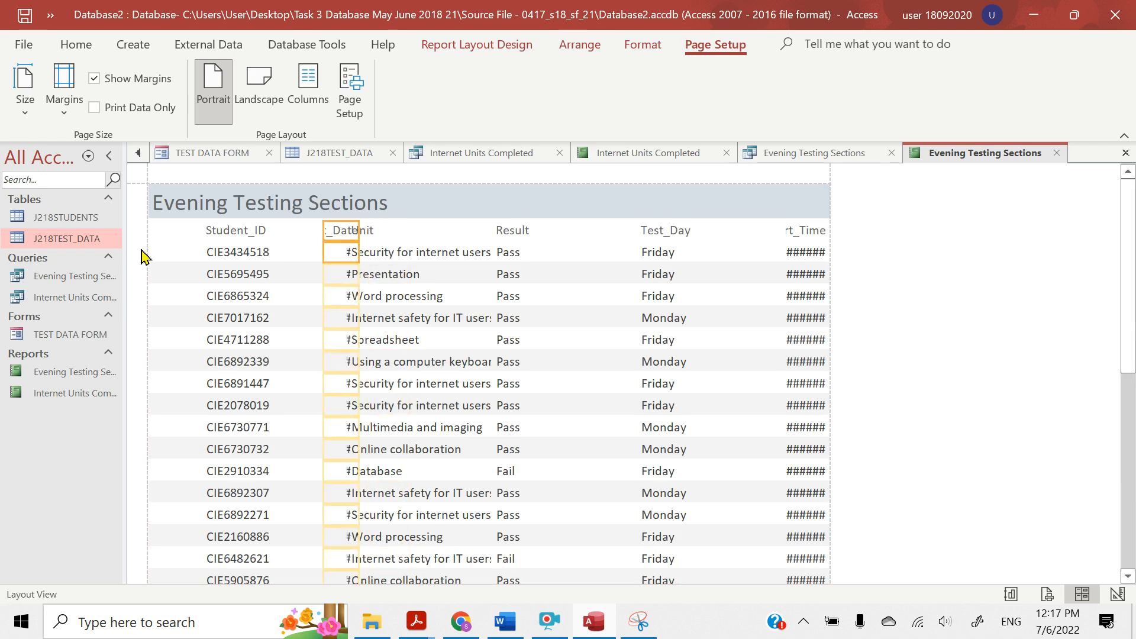
pyautogui.press('Left')
pyautogui.press('Left')
pyautogui.press('Left')
pyautogui.press('Left')
pyautogui.press('Left')
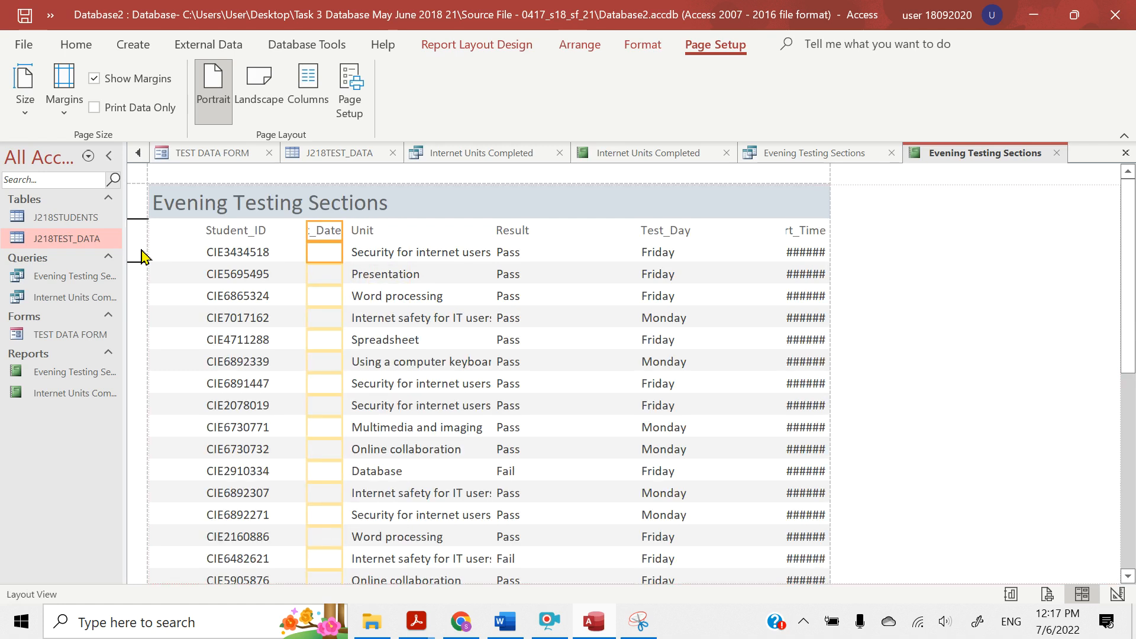
pyautogui.press('Left')
pyautogui.press('Left')
pyautogui.press('Left')
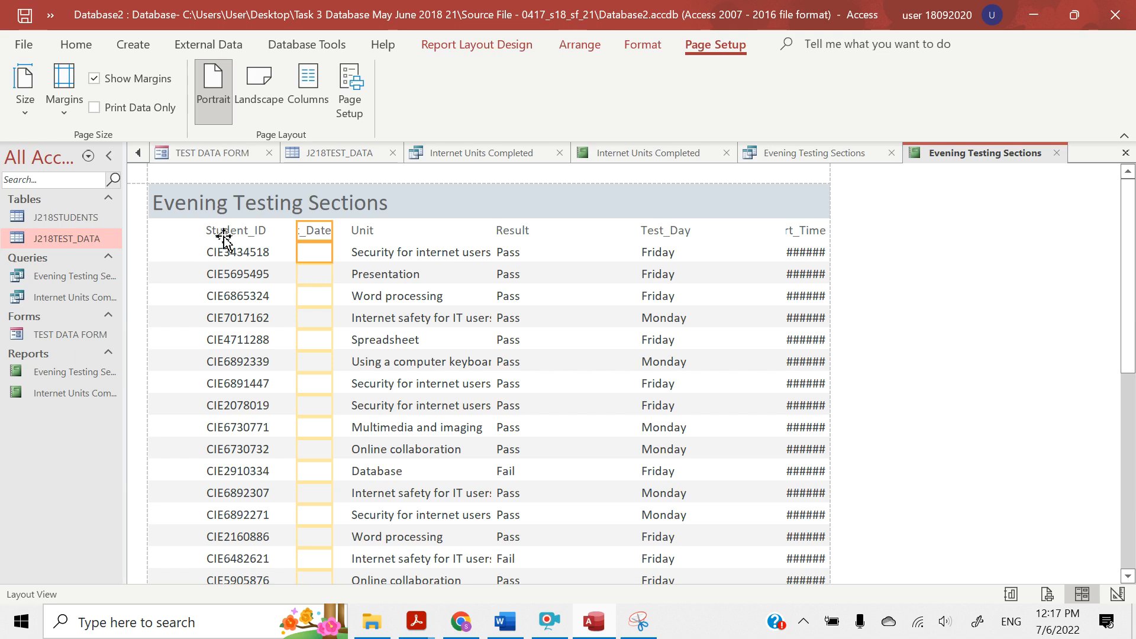
# Shift the Student_ID label and data to the report's left margin and narrow the column to fit its IDs
pyautogui.click(225, 234)
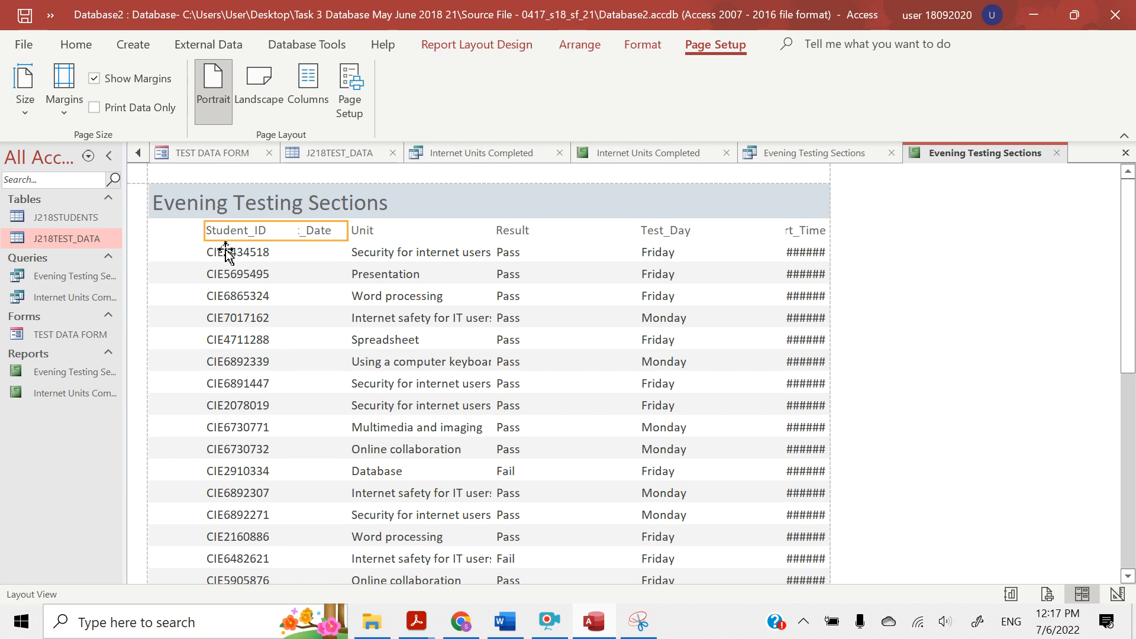
pyautogui.keyDown('ctrl'); pyautogui.click(225, 252); pyautogui.keyUp('ctrl')
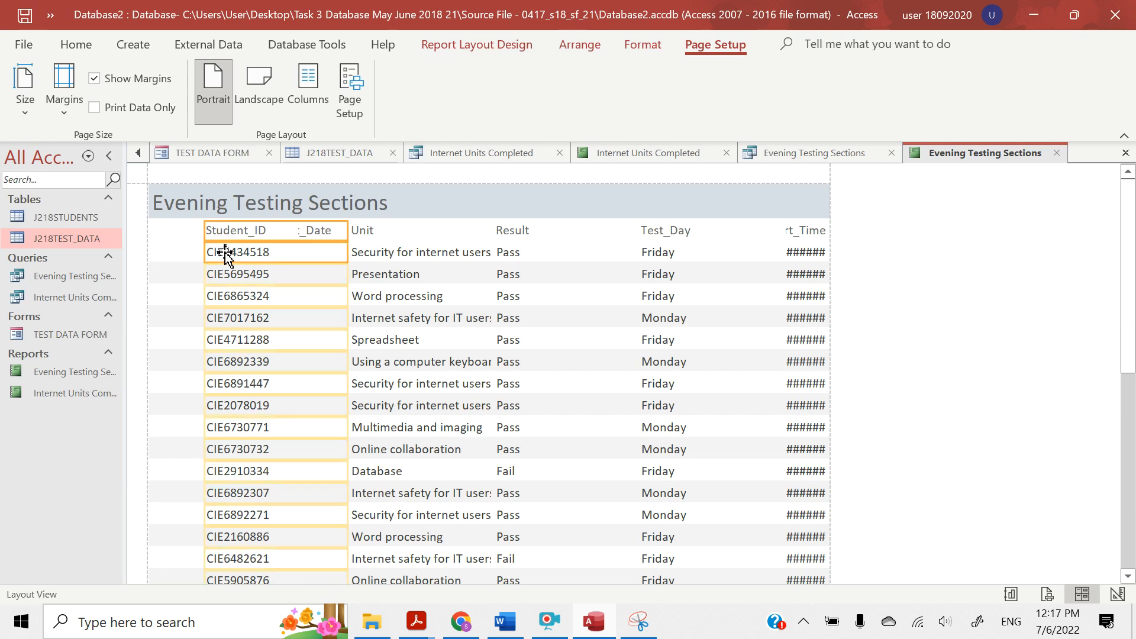
pyautogui.press('Left')
pyautogui.press('Left')
pyautogui.press('Left')
pyautogui.press('Left')
pyautogui.press('Left')
pyautogui.press('Left')
pyautogui.press('Left')
pyautogui.press('Left')
pyautogui.press('Left')
pyautogui.press('Left')
pyautogui.press('Left')
pyautogui.press('Left')
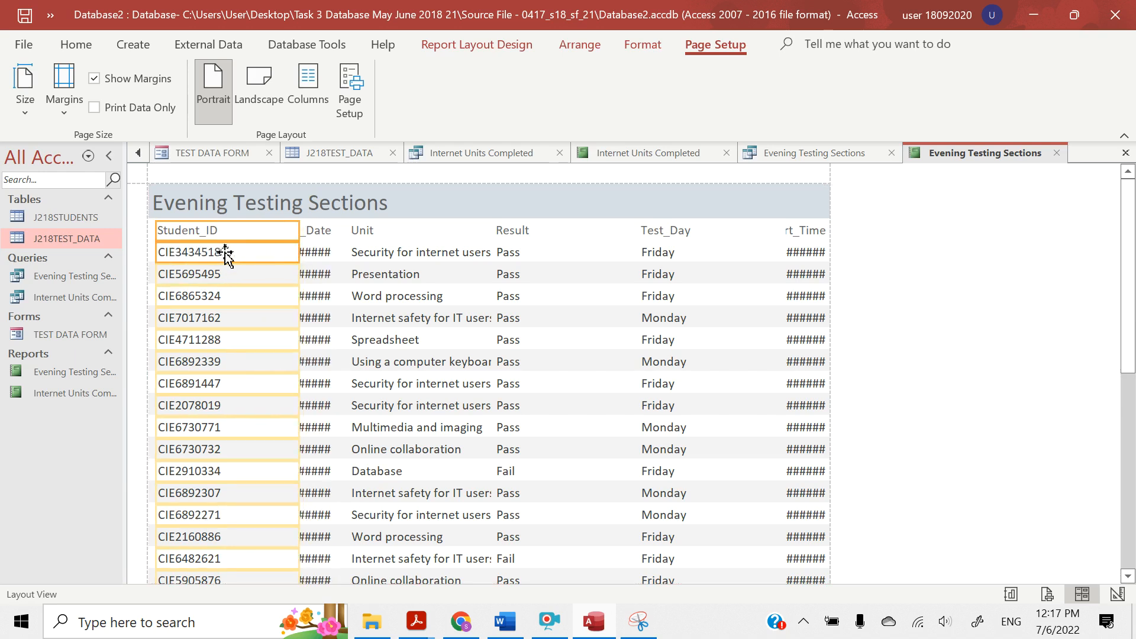
pyautogui.press('Left')
pyautogui.moveTo(295, 232); pyautogui.dragTo(249, 232)
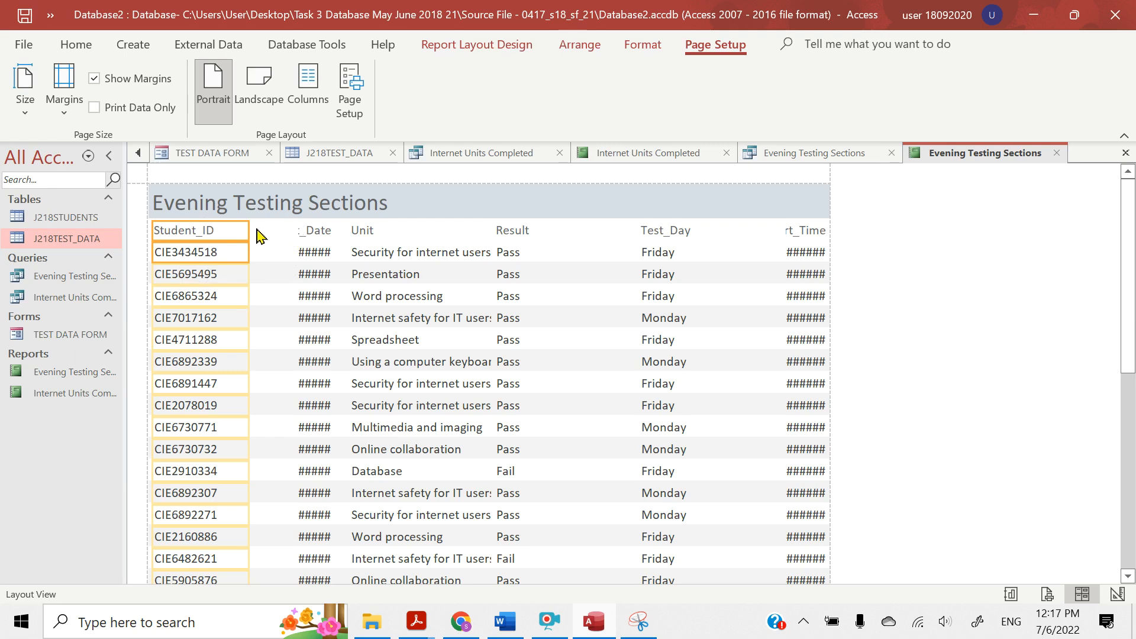
# Move the Test_Date column between Result and Test_Day, and resize the Unit column to start beside Student_ID and fit its full text
pyautogui.click(302, 232)
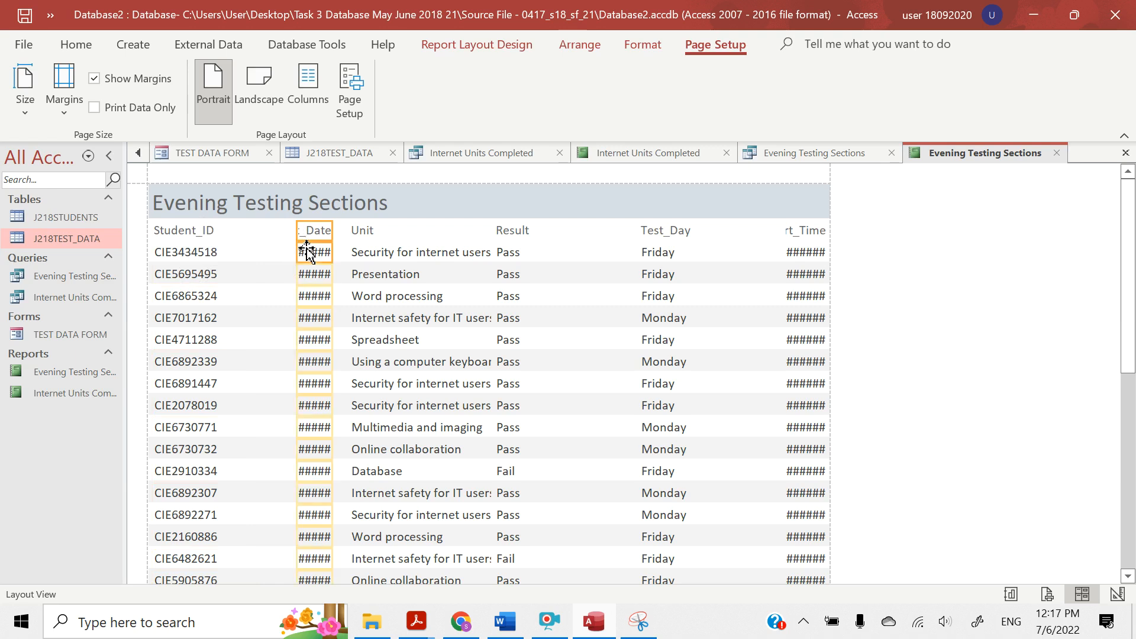
pyautogui.moveTo(307, 249); pyautogui.dragTo(596, 248)
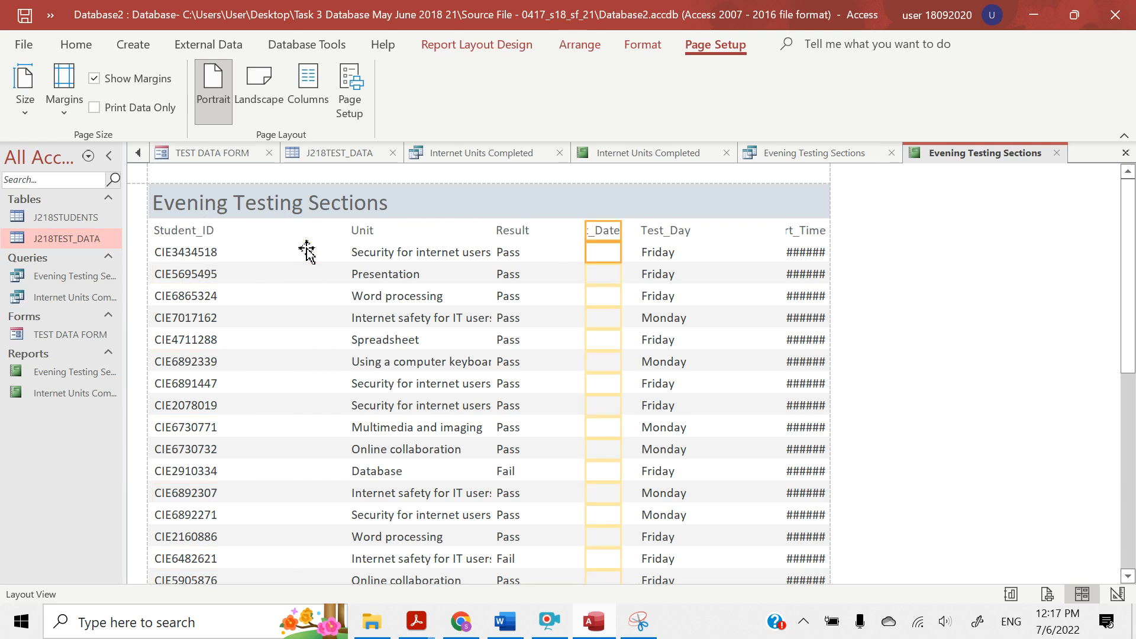
pyautogui.click(363, 232)
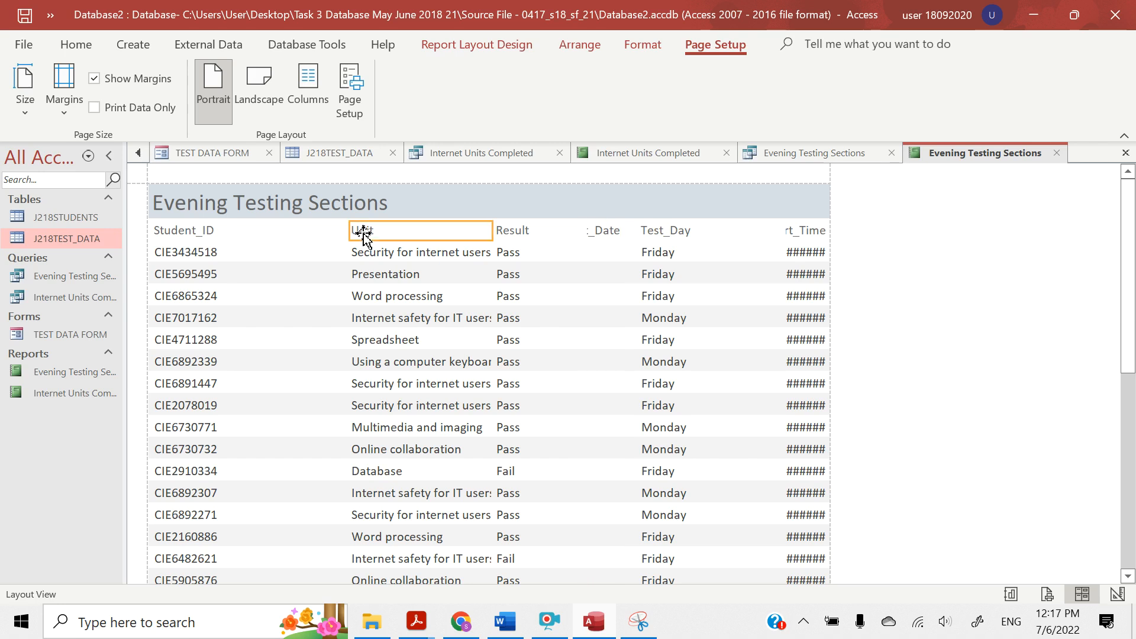
pyautogui.click(366, 255)
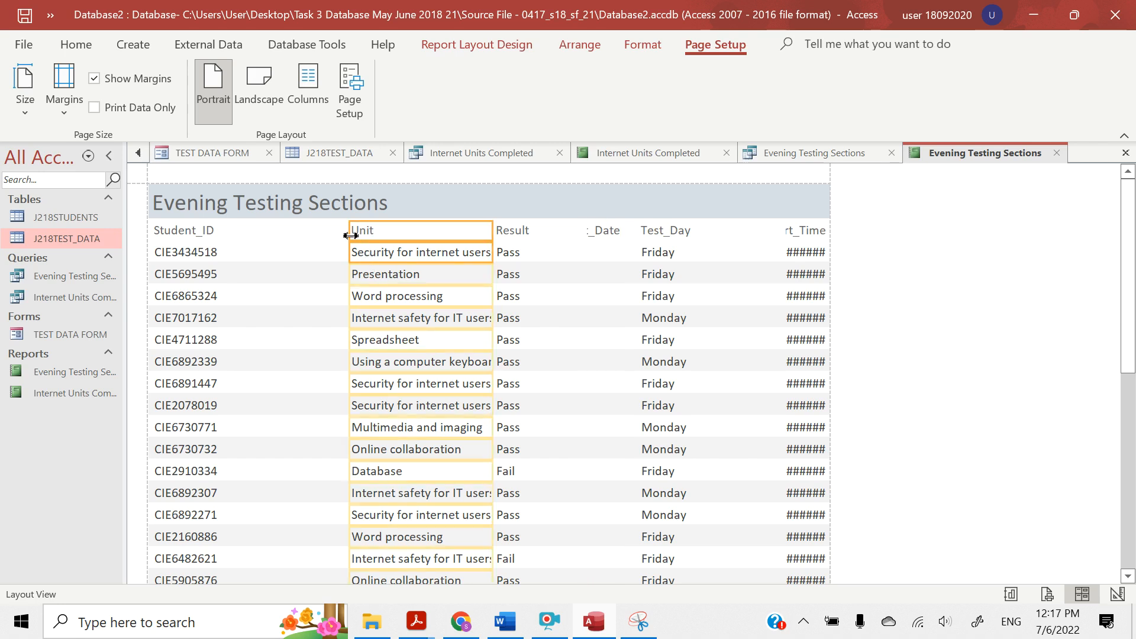
pyautogui.moveTo(351, 235); pyautogui.dragTo(251, 235)
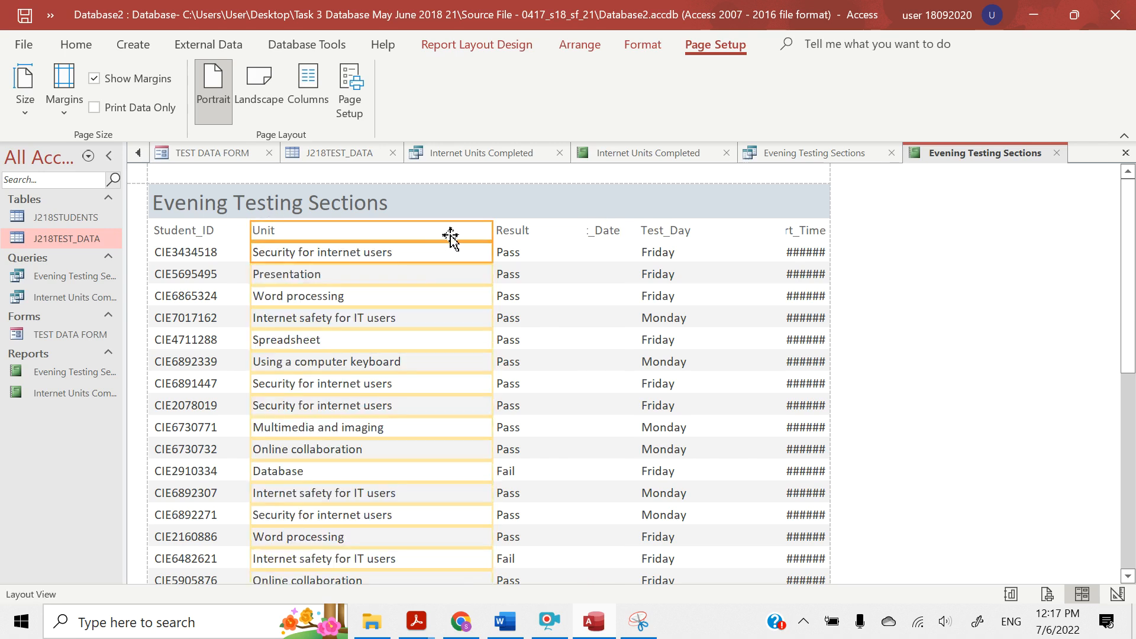
pyautogui.moveTo(491, 232); pyautogui.dragTo(438, 235)
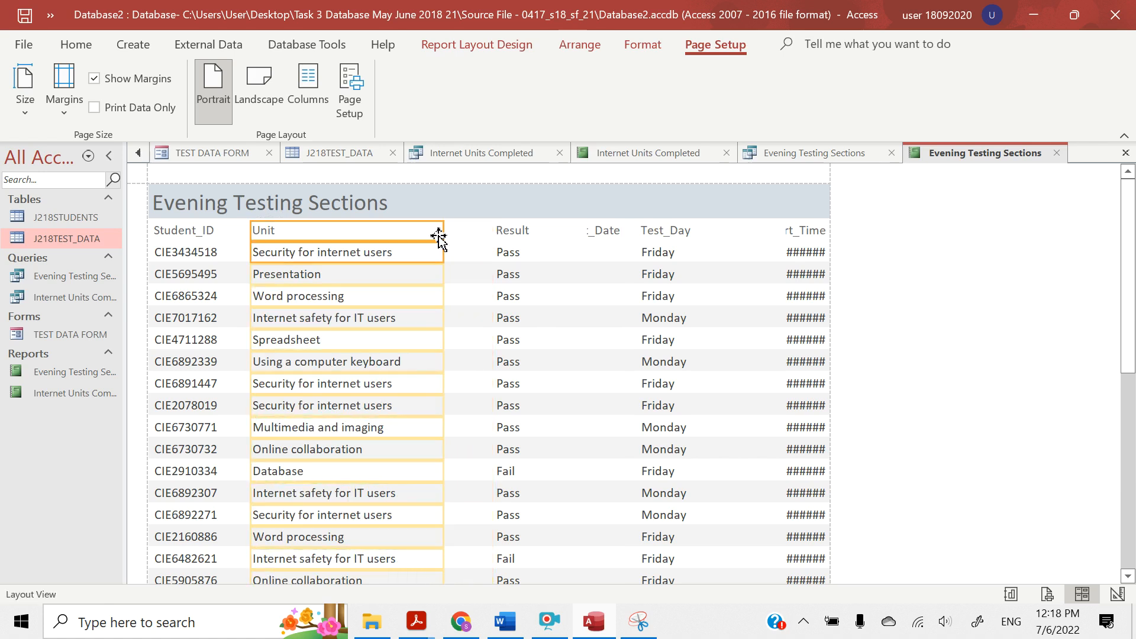
# Resize the Result label and data so the column starts right after Unit and ends well before Test_Date
pyautogui.click(506, 233)
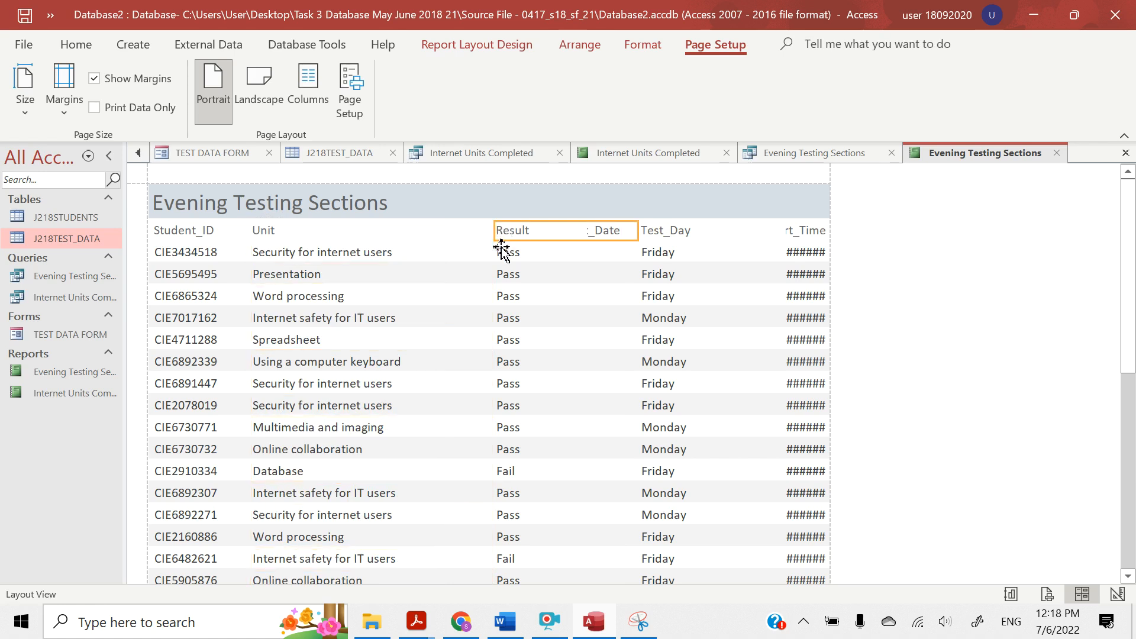
pyautogui.keyDown('shift'); pyautogui.click(501, 251); pyautogui.keyUp('shift')
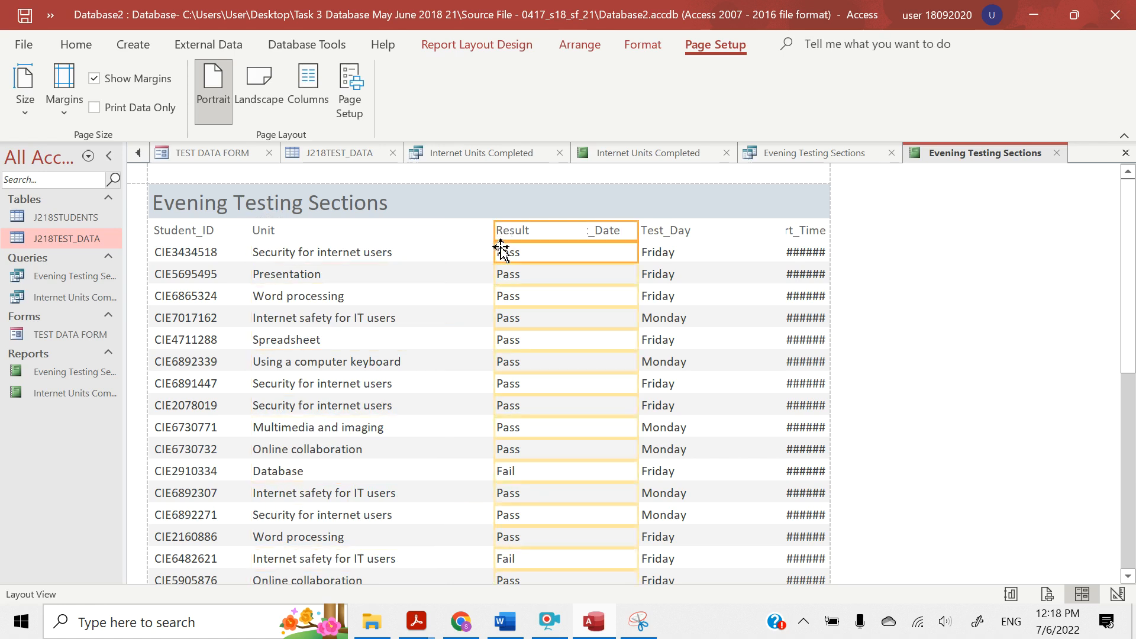
pyautogui.moveTo(495, 232); pyautogui.dragTo(436, 231)
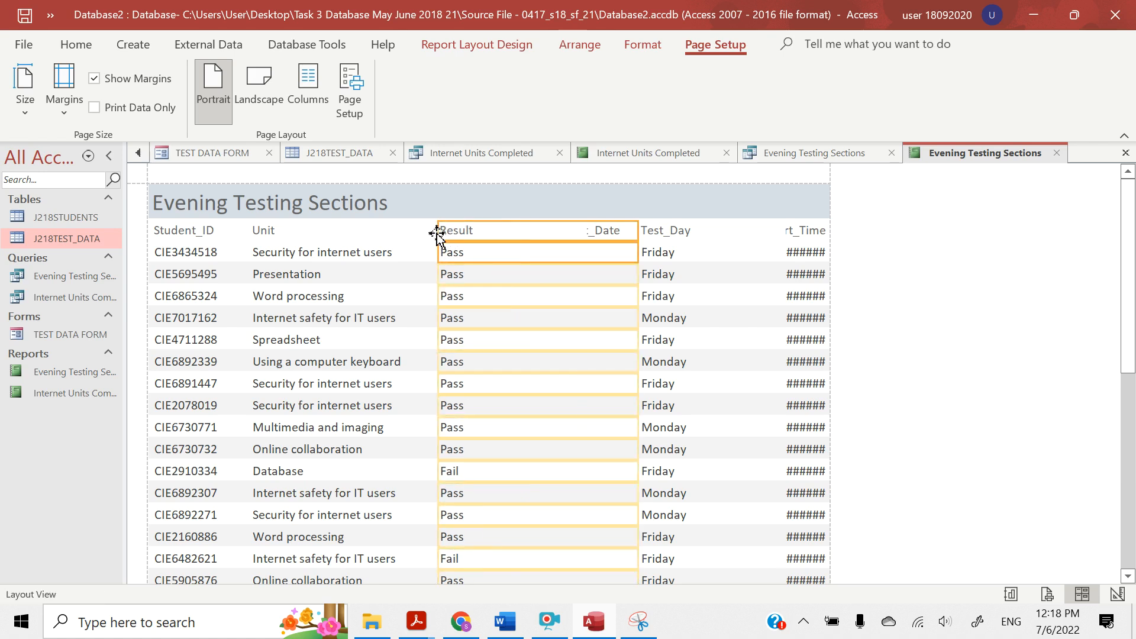
pyautogui.moveTo(637, 230); pyautogui.dragTo(514, 227)
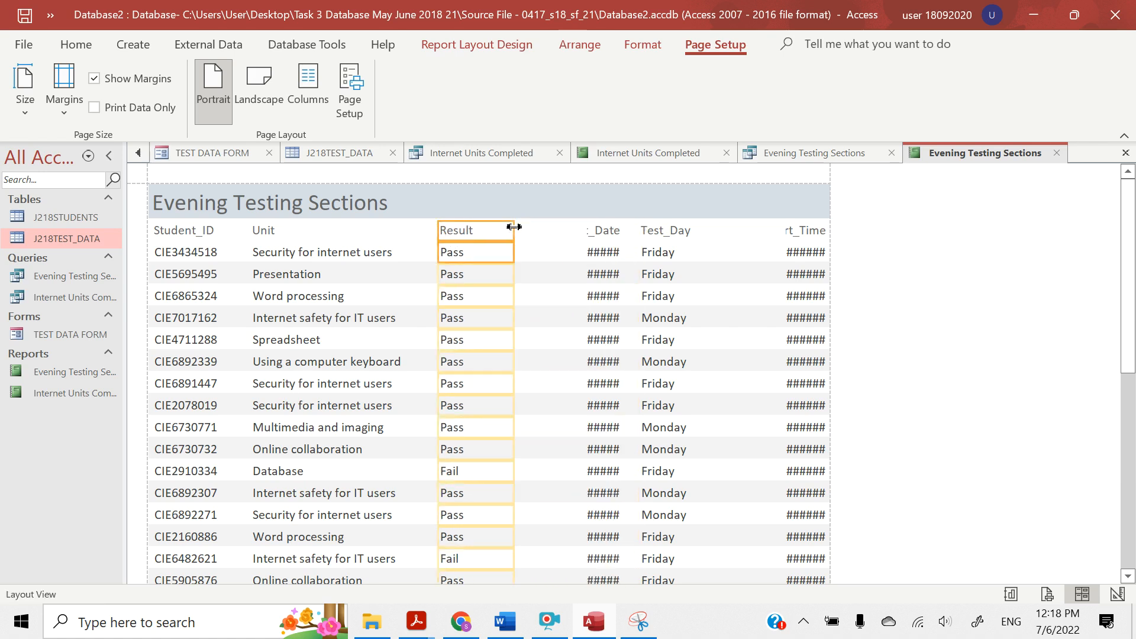
# Widen the Test_Date column to fit its label and dates in full, and shift it left beside Result
pyautogui.click(601, 230)
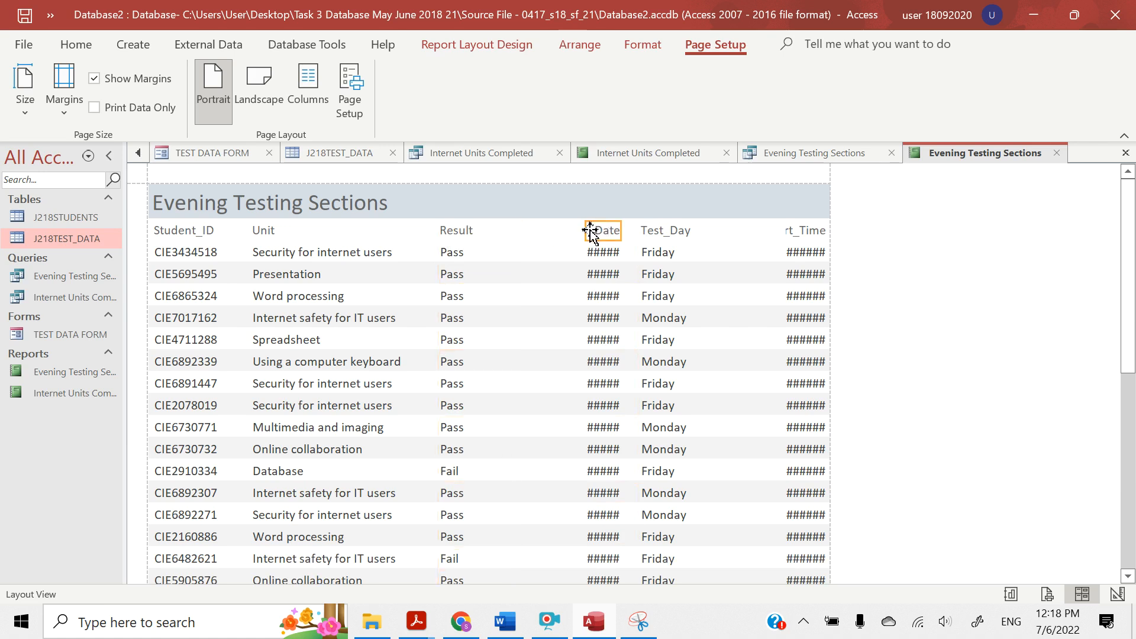
pyautogui.click(591, 249)
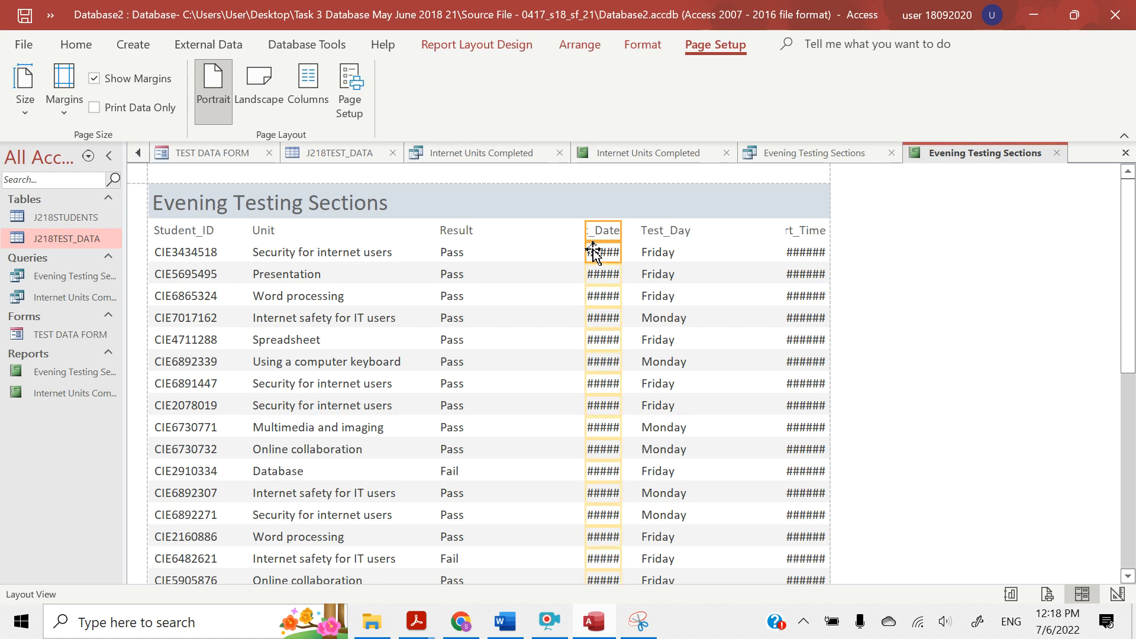
pyautogui.moveTo(586, 235); pyautogui.dragTo(515, 239)
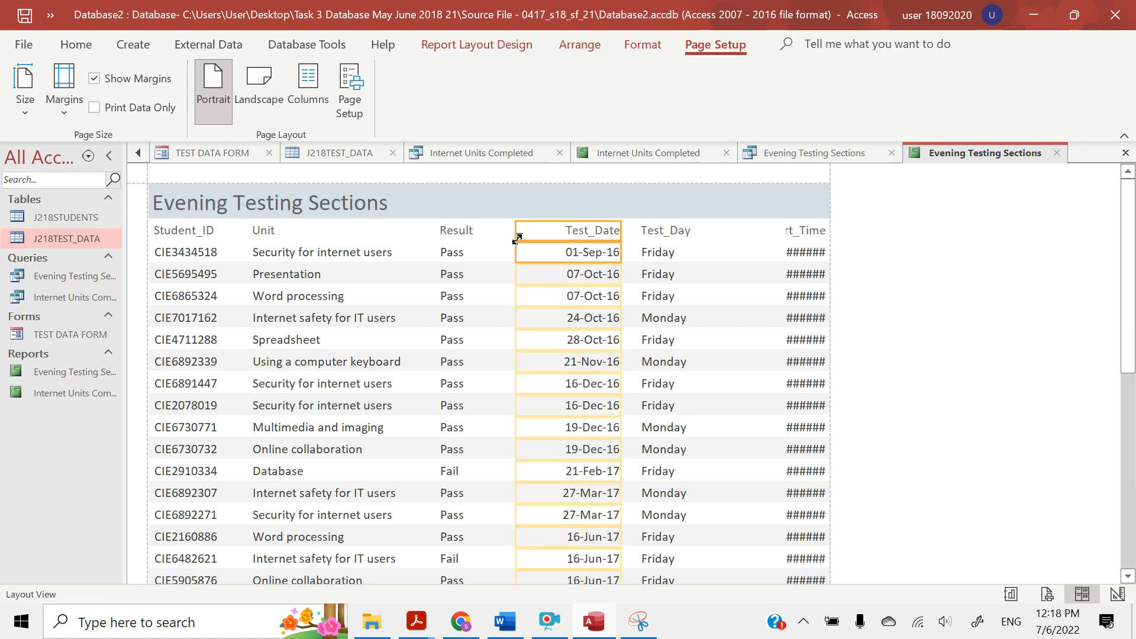
pyautogui.moveTo(516, 239); pyautogui.dragTo(541, 241)
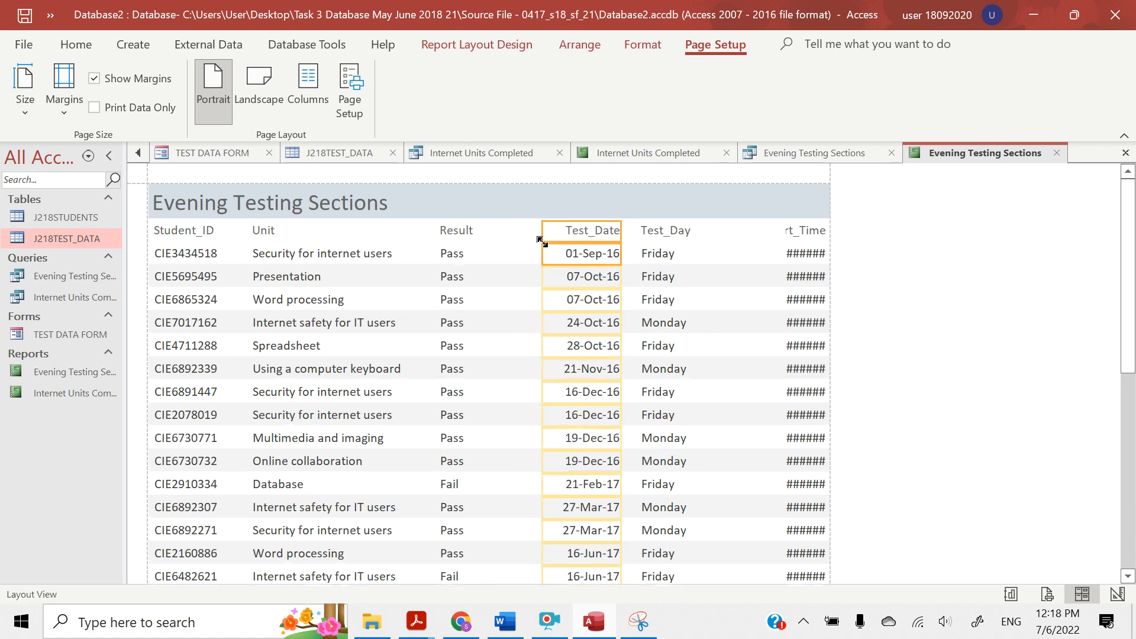
pyautogui.hotkey('ctrl', 'z')
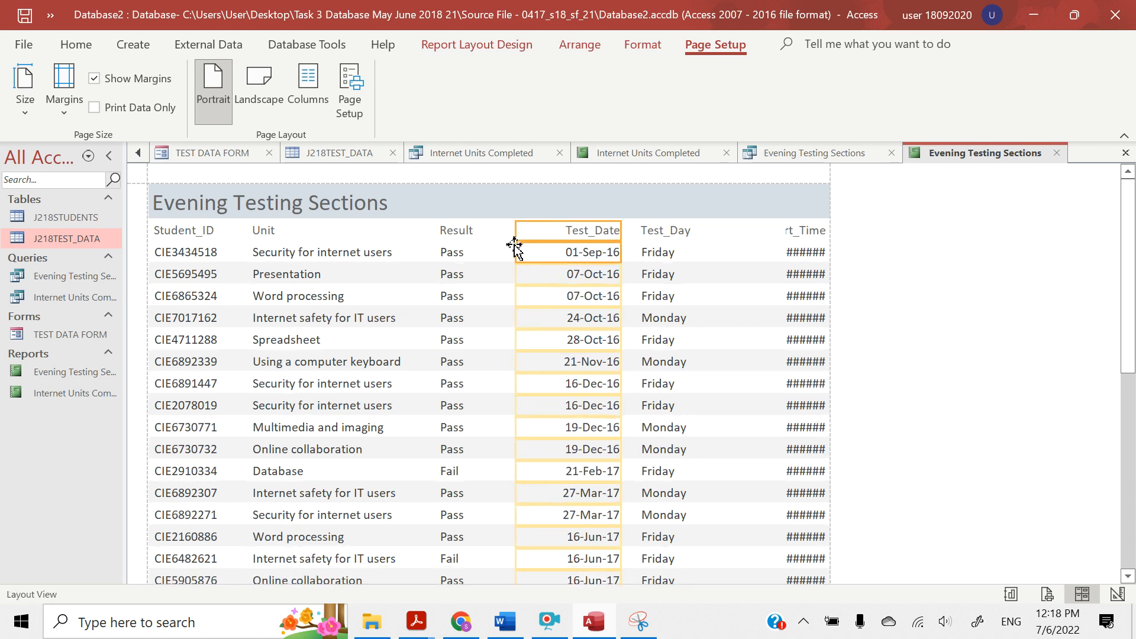
pyautogui.moveTo(516, 235); pyautogui.dragTo(545, 232)
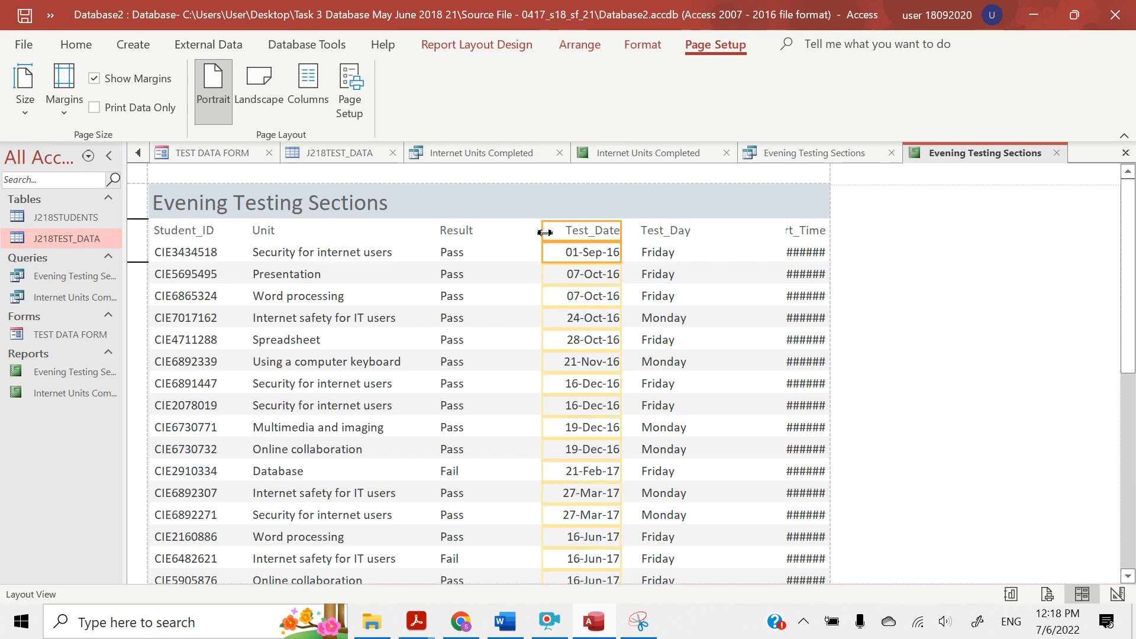
pyautogui.press('Left')
pyautogui.press('Left')
pyautogui.press('Left')
pyautogui.press('Left')
pyautogui.press('Left')
pyautogui.press('Left')
pyautogui.press('Left')
pyautogui.press('Left')
pyautogui.press('Left')
pyautogui.press('Left')
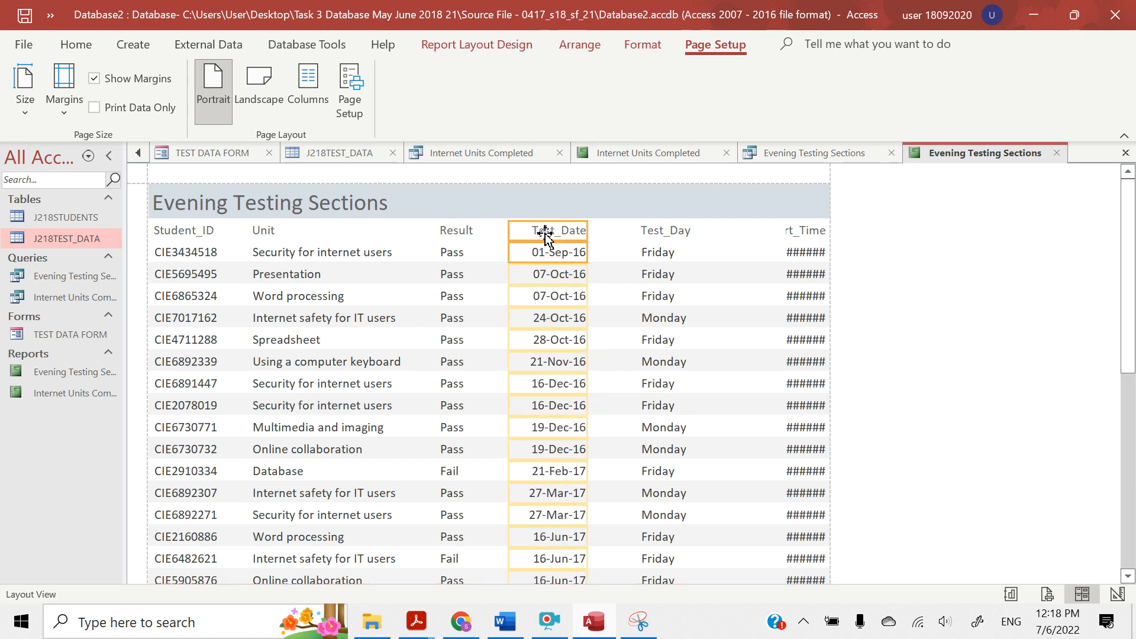
pyautogui.press('Left')
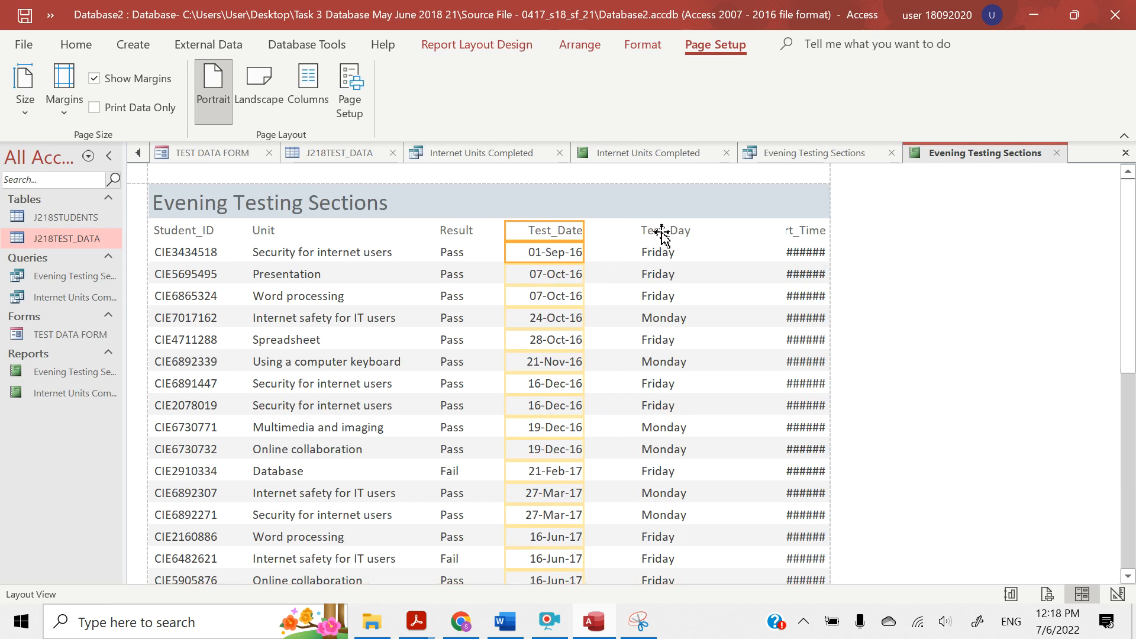
# Narrow the Test_Day label and data to fit their text, and extend the column's left edge slightly toward Test_Date
pyautogui.click(663, 233)
pyautogui.click(661, 255)
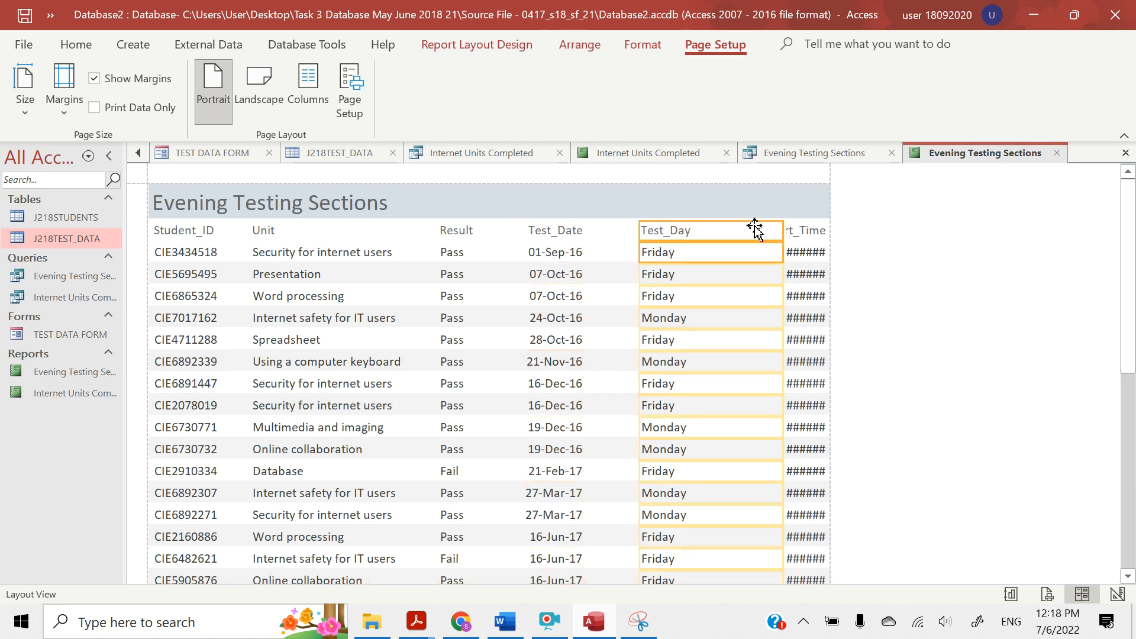
pyautogui.moveTo(785, 229); pyautogui.dragTo(717, 229)
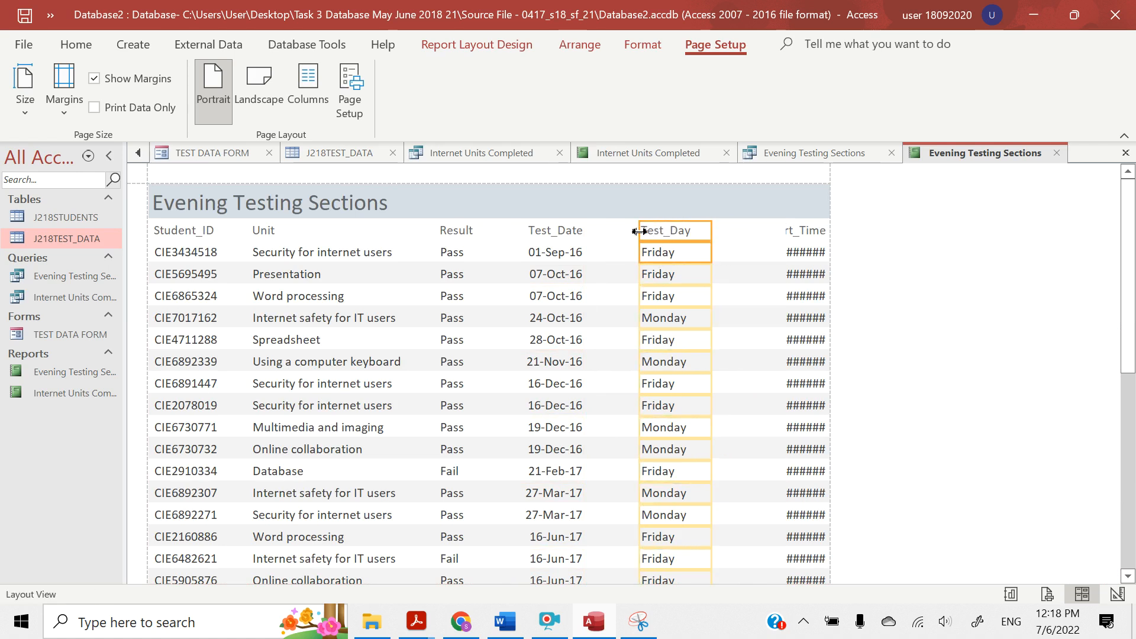
pyautogui.moveTo(638, 232); pyautogui.dragTo(630, 231)
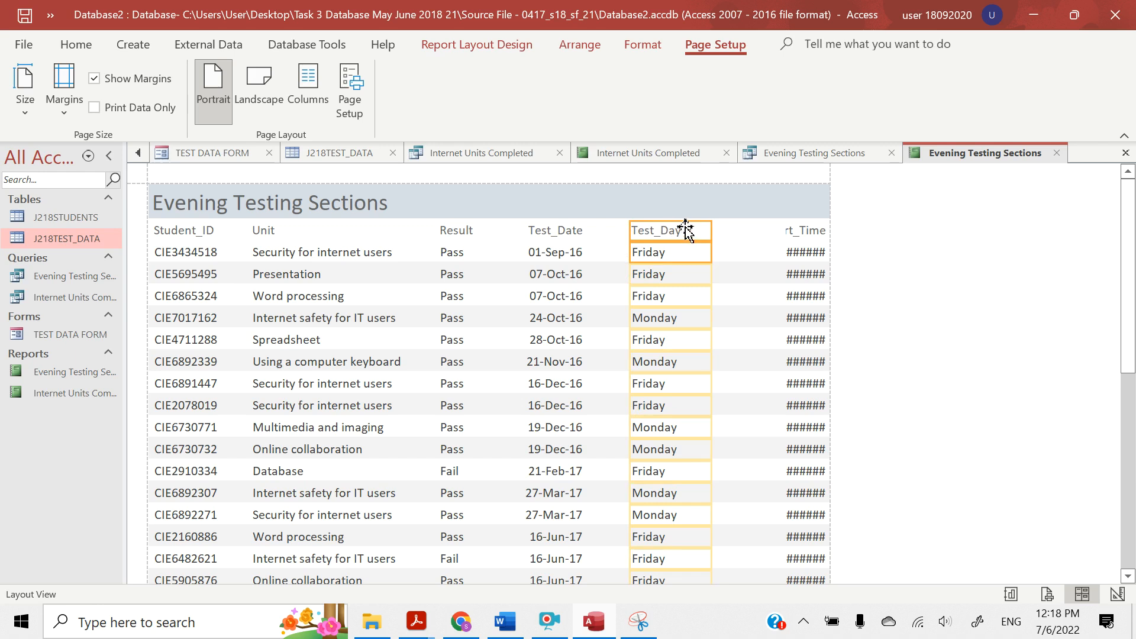
# Move the Start_Time column left beside Test_Day and widen it to fit its label and times in full
pyautogui.click(792, 230)
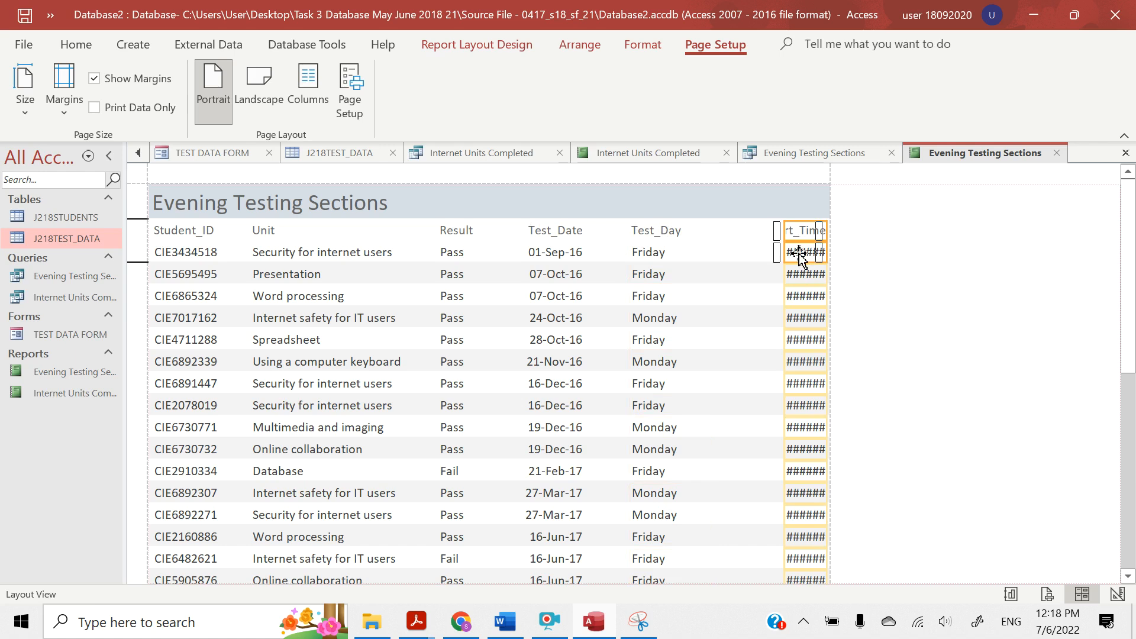
pyautogui.moveTo(798, 253); pyautogui.dragTo(733, 253)
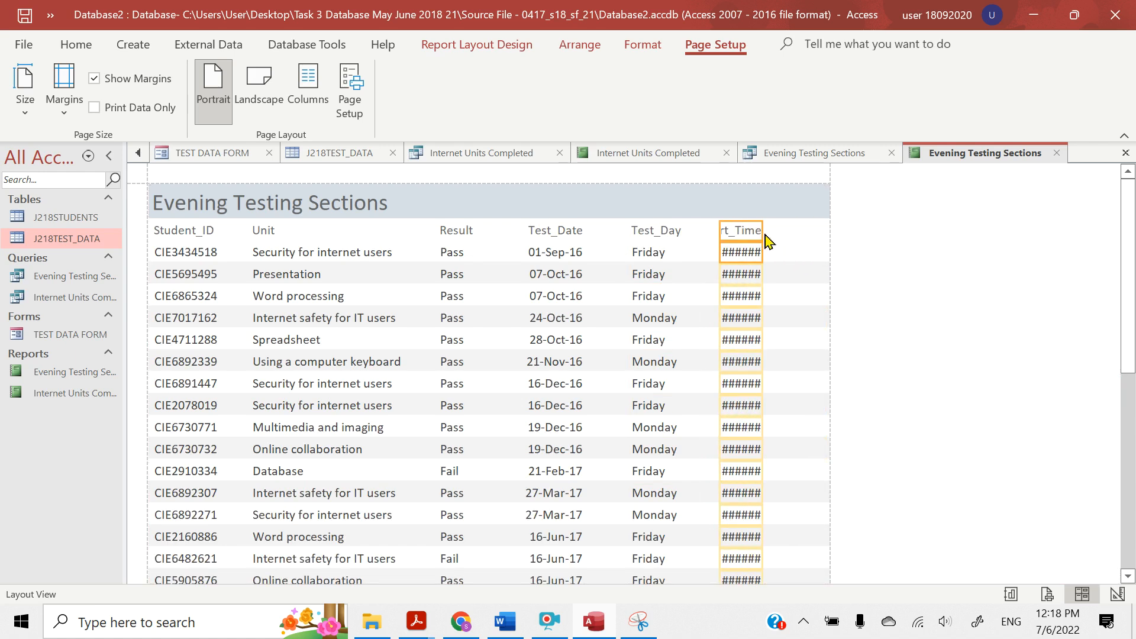
pyautogui.click(762, 232)
pyautogui.moveTo(762, 232); pyautogui.dragTo(788, 233)
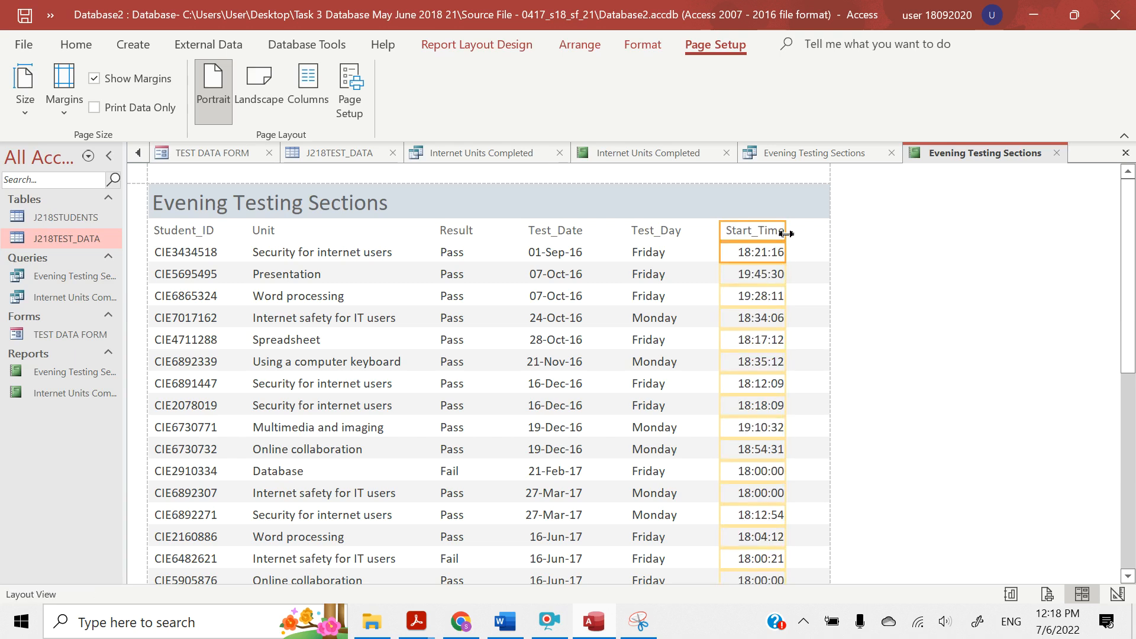
pyautogui.moveTo(718, 241); pyautogui.dragTo(567, 228)
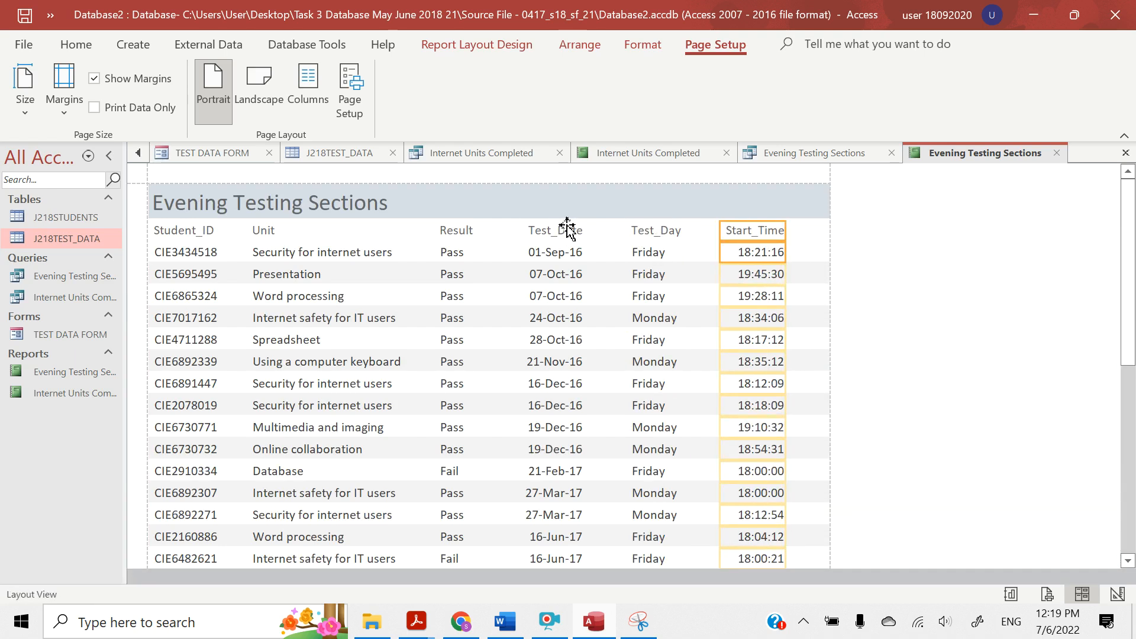
# Shift all column labels and data, from Student_ID through Start_Time, slightly right together to balance them within the page margins
pyautogui.keyDown('ctrl'); pyautogui.click(648, 232); pyautogui.keyUp('ctrl')
pyautogui.keyDown('ctrl'); pyautogui.click(647, 254); pyautogui.keyUp('ctrl')
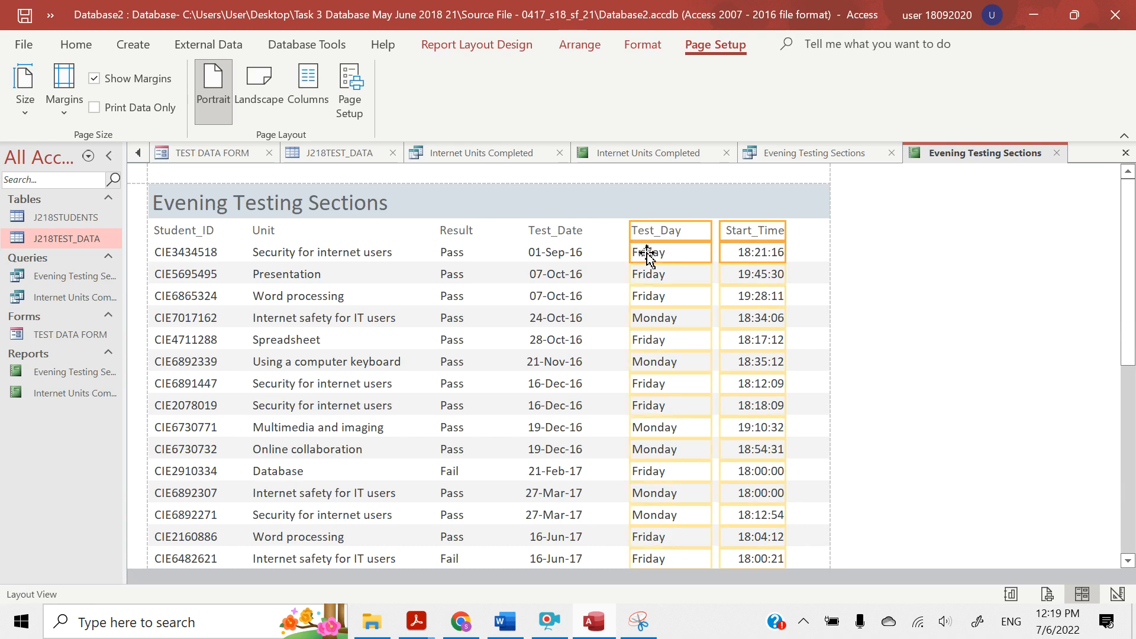
pyautogui.keyDown('ctrl'); pyautogui.click(550, 232); pyautogui.keyUp('ctrl')
pyautogui.keyDown('ctrl'); pyautogui.click(553, 252); pyautogui.keyUp('ctrl')
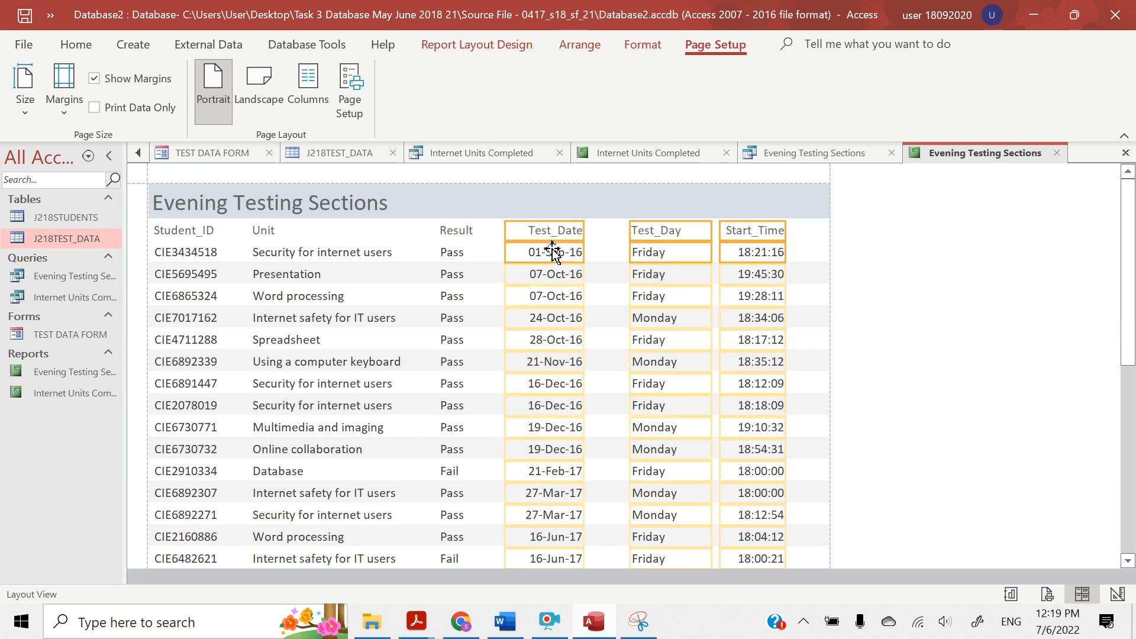
pyautogui.keyDown('ctrl'); pyautogui.click(457, 232); pyautogui.keyUp('ctrl')
pyautogui.keyDown('ctrl'); pyautogui.click(459, 254); pyautogui.keyUp('ctrl')
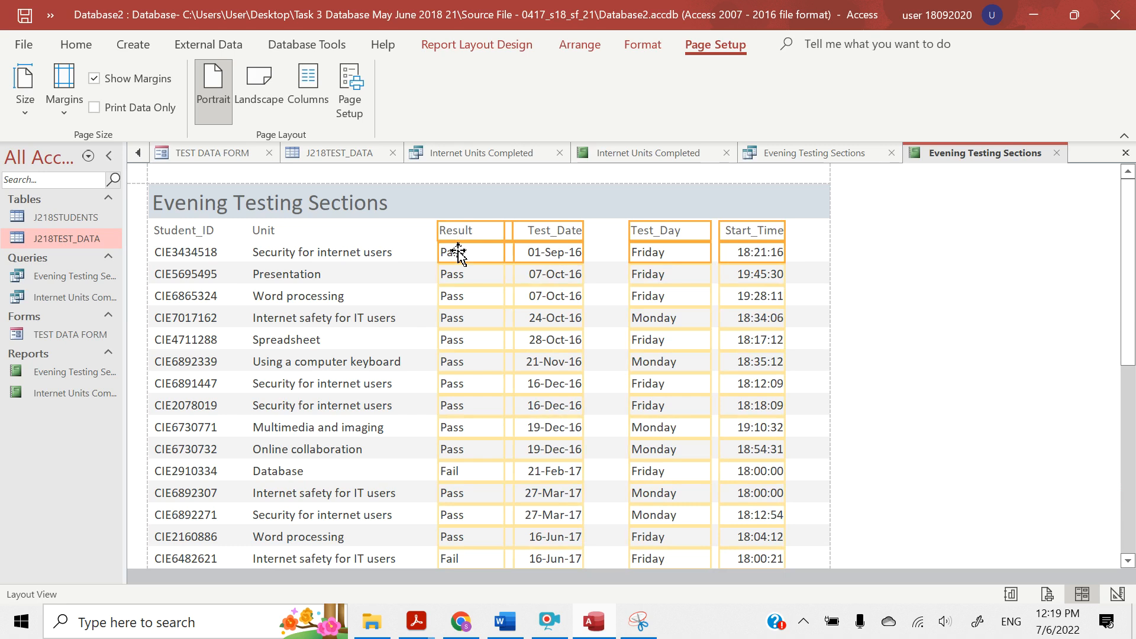
pyautogui.keyDown('ctrl'); pyautogui.click(266, 229); pyautogui.keyUp('ctrl')
pyautogui.keyDown('ctrl'); pyautogui.click(266, 252); pyautogui.keyUp('ctrl')
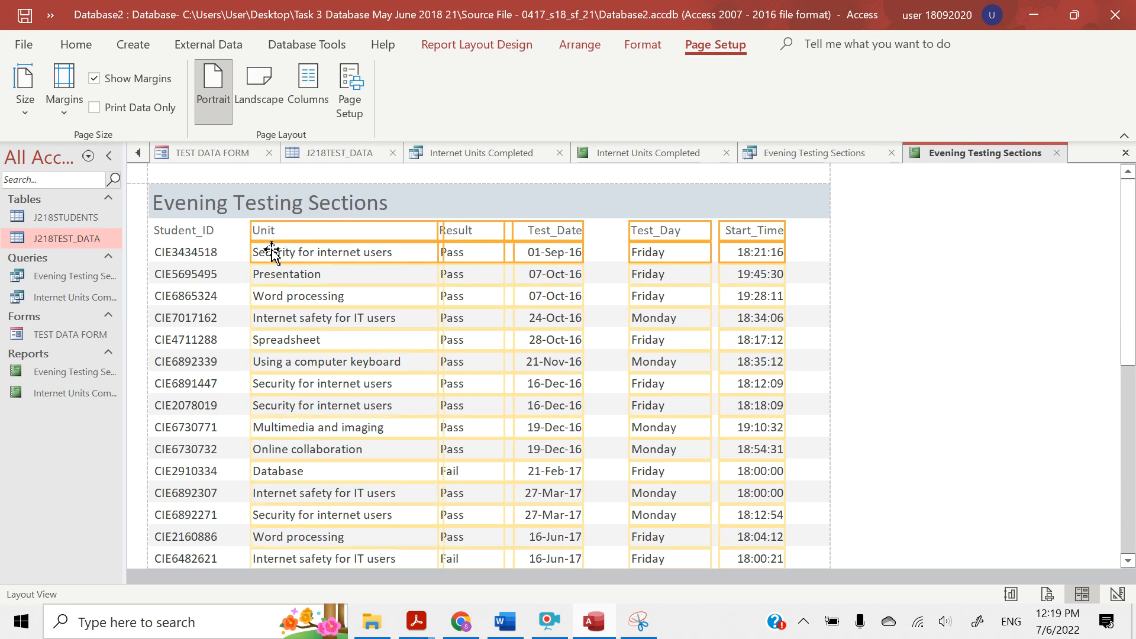
pyautogui.keyDown('ctrl'); pyautogui.click(179, 250); pyautogui.keyUp('ctrl')
pyautogui.moveTo(179, 251); pyautogui.dragTo(180, 253)
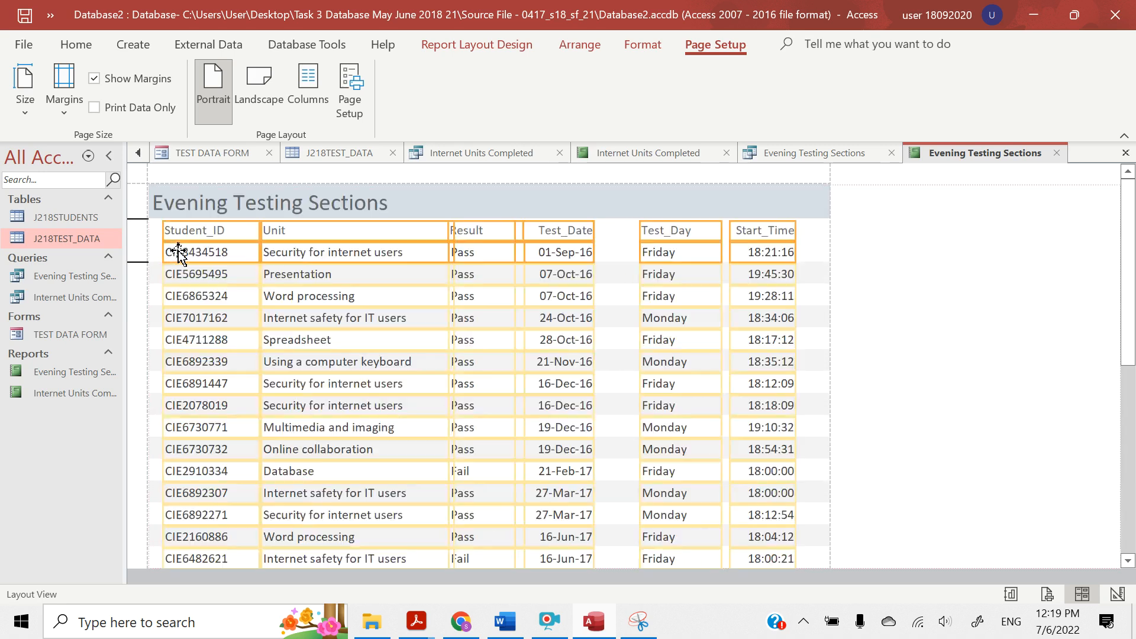
pyautogui.click(830, 361)
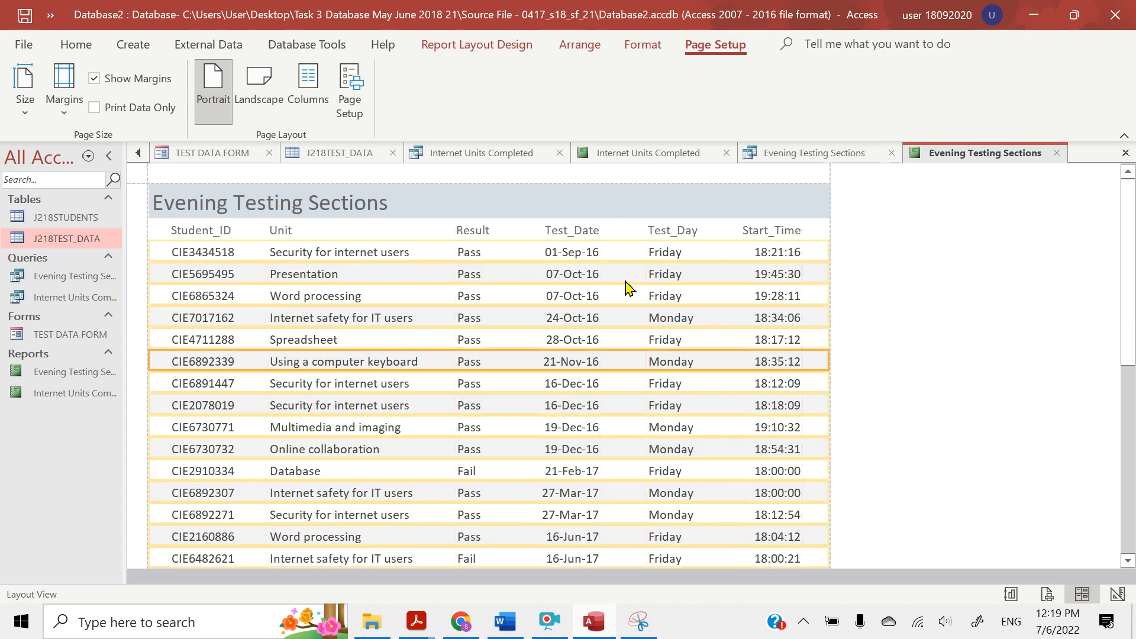
pyautogui.click(569, 232)
pyautogui.keyDown('shift'); pyautogui.click(482, 230); pyautogui.keyUp('shift')
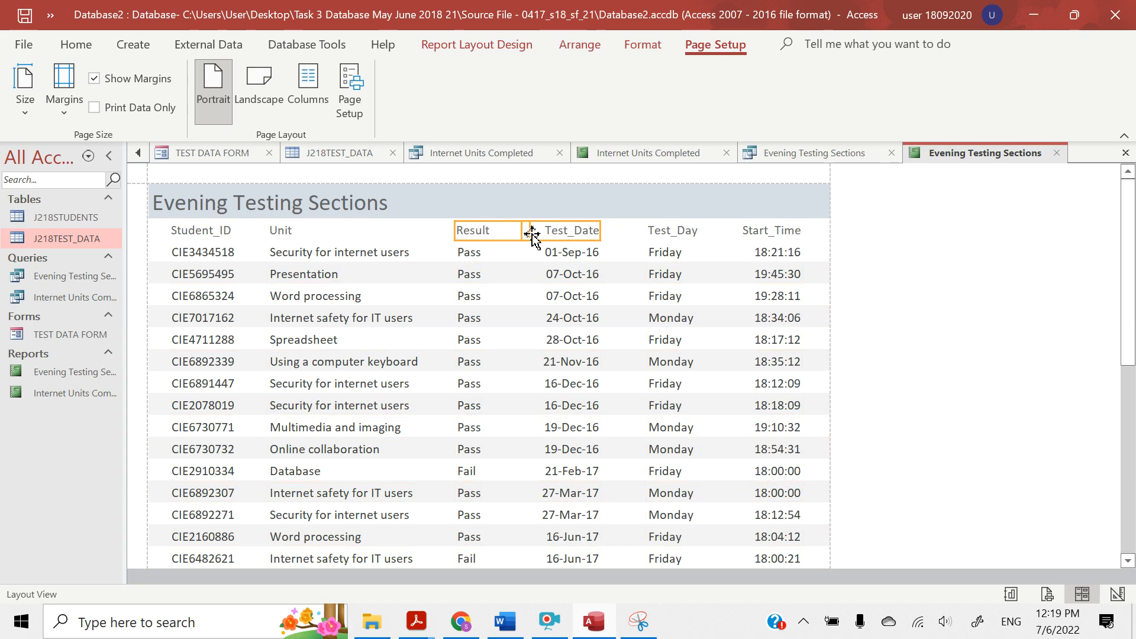
pyautogui.click(558, 255)
pyautogui.moveTo(471, 232); pyautogui.dragTo(470, 248)
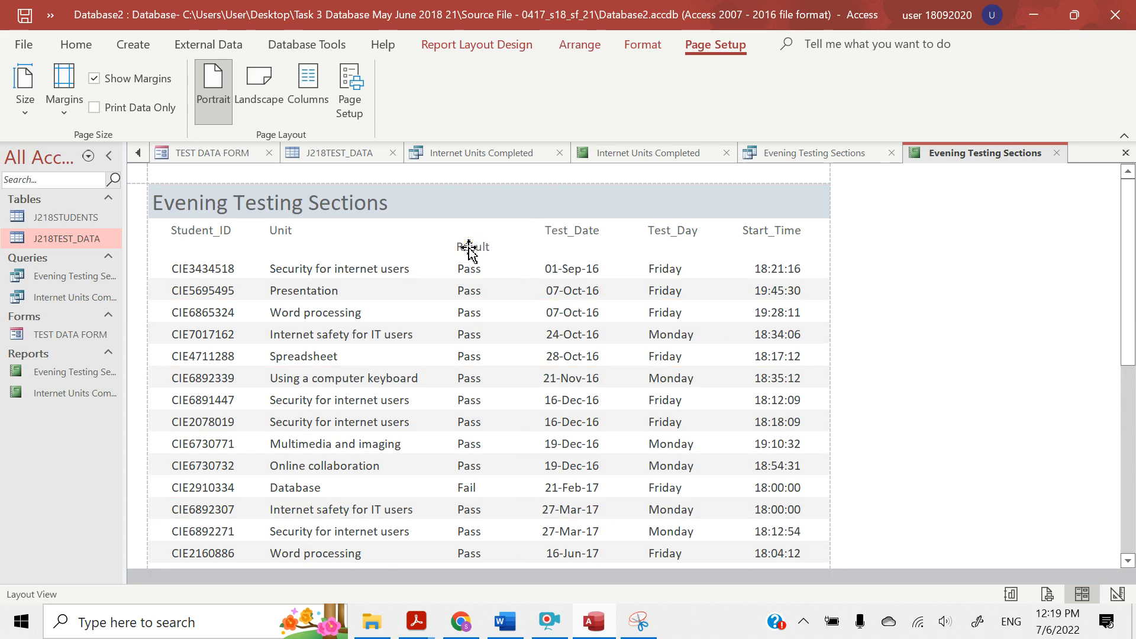
pyautogui.hotkey('ctrl', 'z')
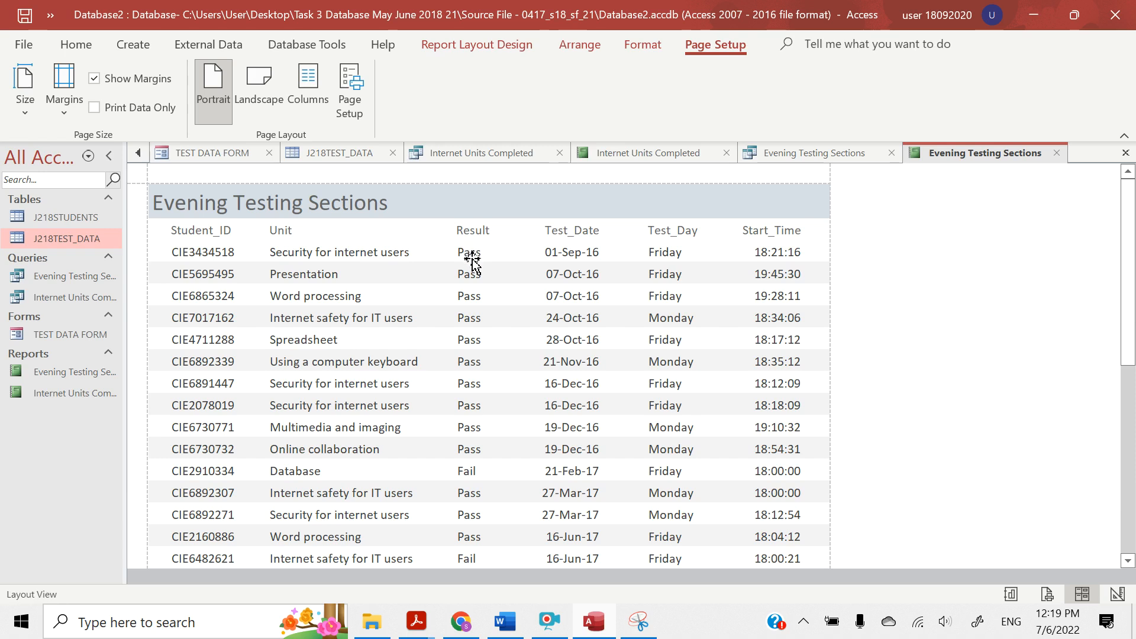
# Trim the right edge of the Result column and the left edge of the Test_Date column so a gap separates them
pyautogui.click(472, 260)
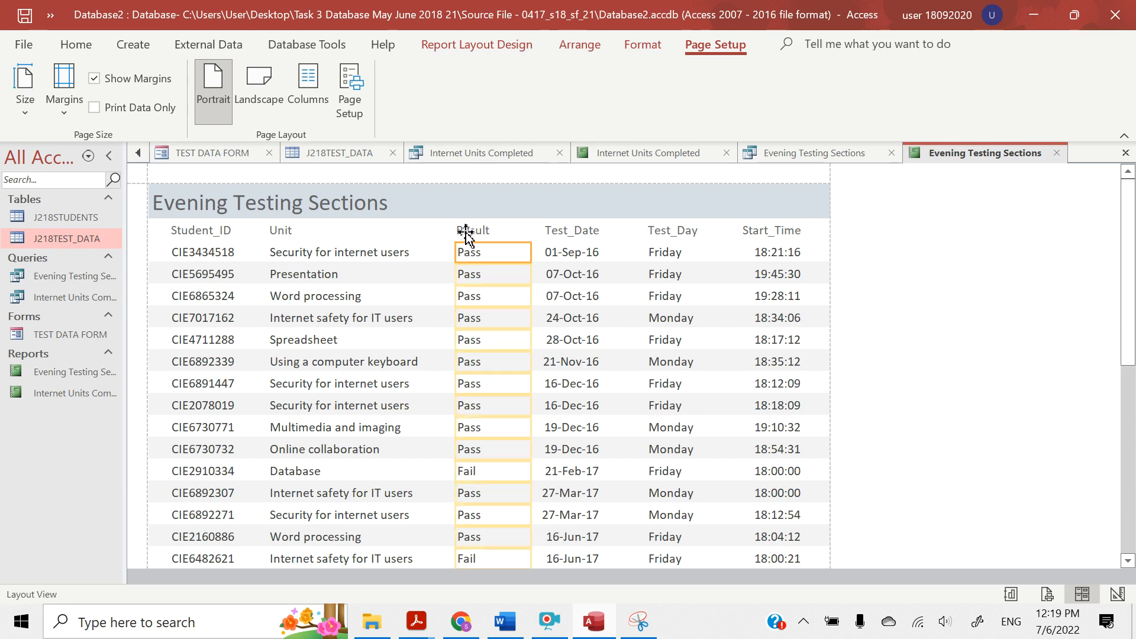
pyautogui.click(466, 232)
pyautogui.moveTo(531, 234); pyautogui.dragTo(519, 234)
pyautogui.click(562, 232)
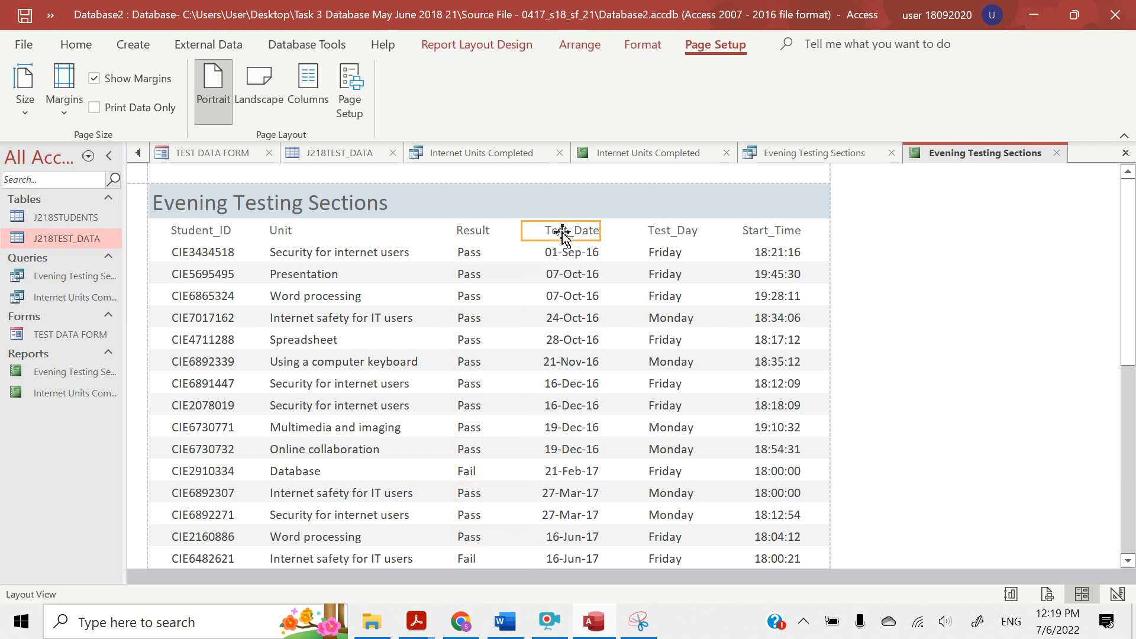
pyautogui.keyDown('shift'); pyautogui.click(563, 259); pyautogui.keyUp('shift')
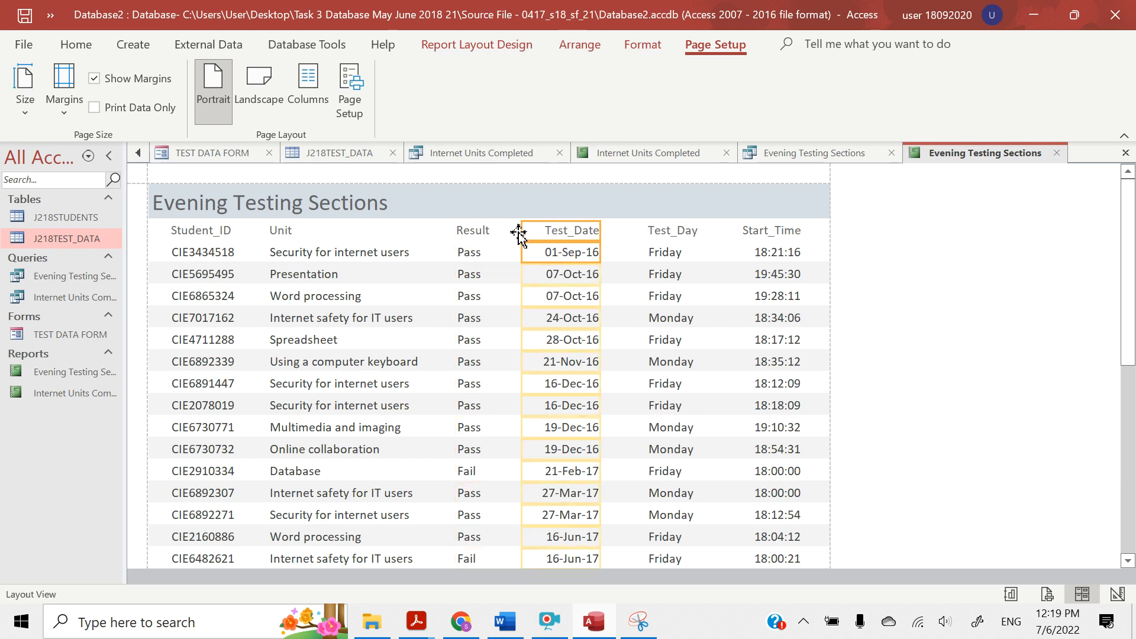
pyautogui.moveTo(522, 233); pyautogui.dragTo(531, 232)
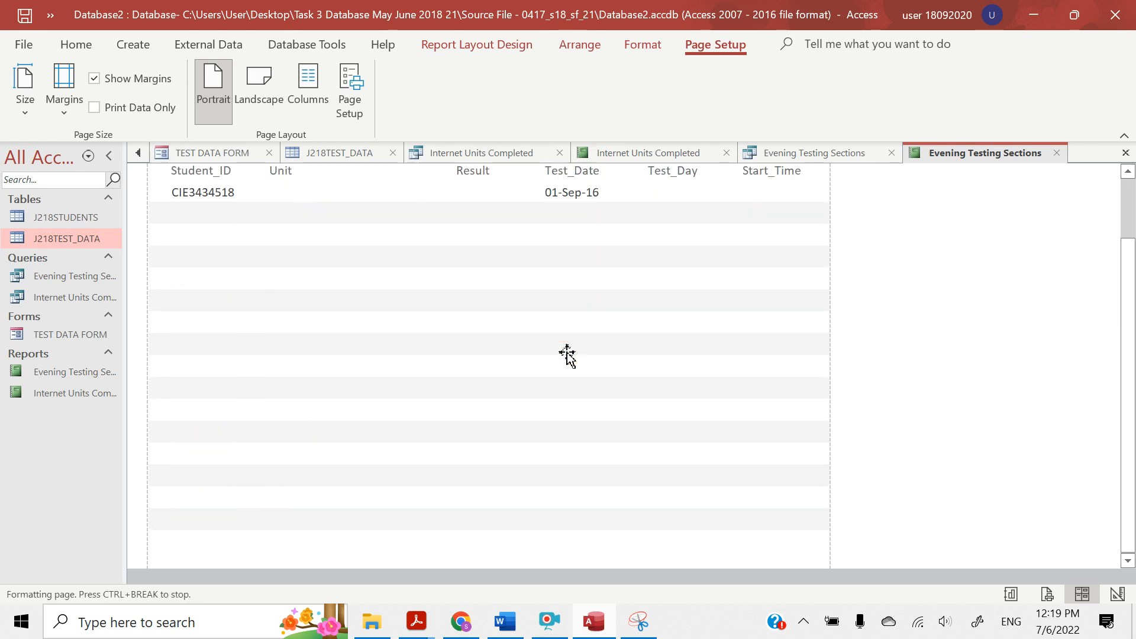
pyautogui.click(708, 419)
pyautogui.scroll(-2, 706, 418)
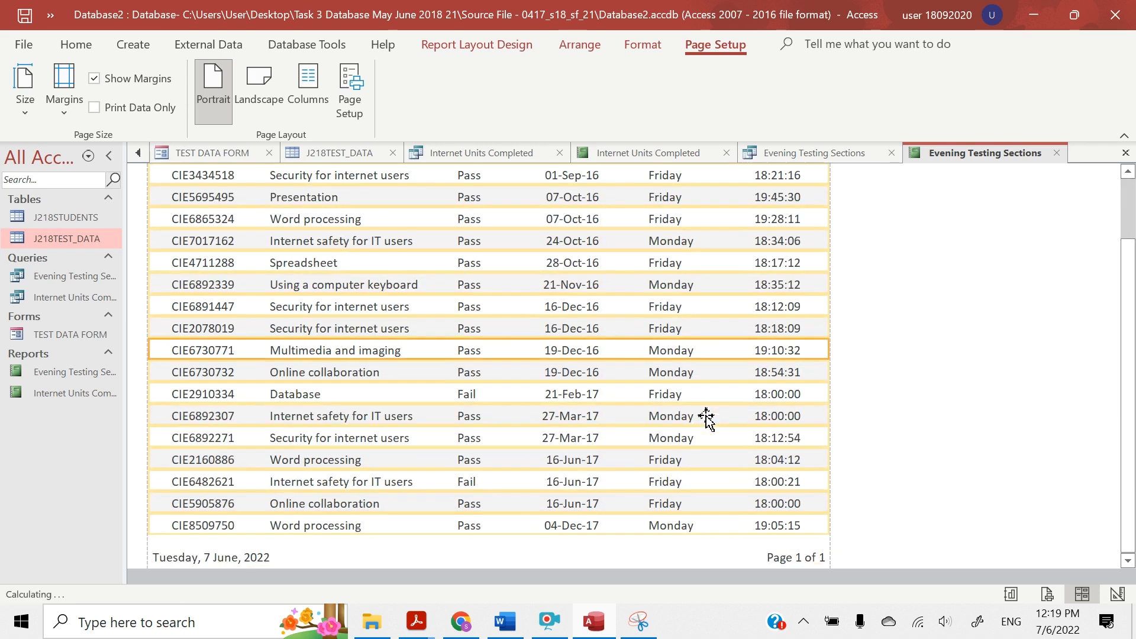
pyautogui.click(321, 416)
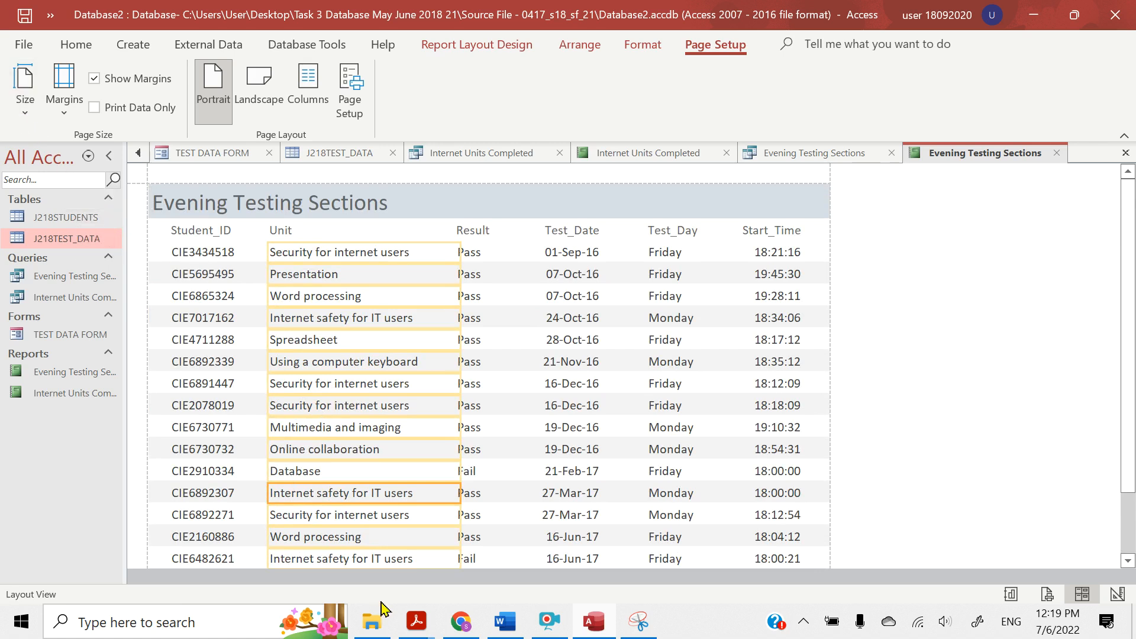
# Switch to the question paper PDF in Acrobat Reader and highlight "larger font size at the top of the page"
pyautogui.moveTo(411, 631)
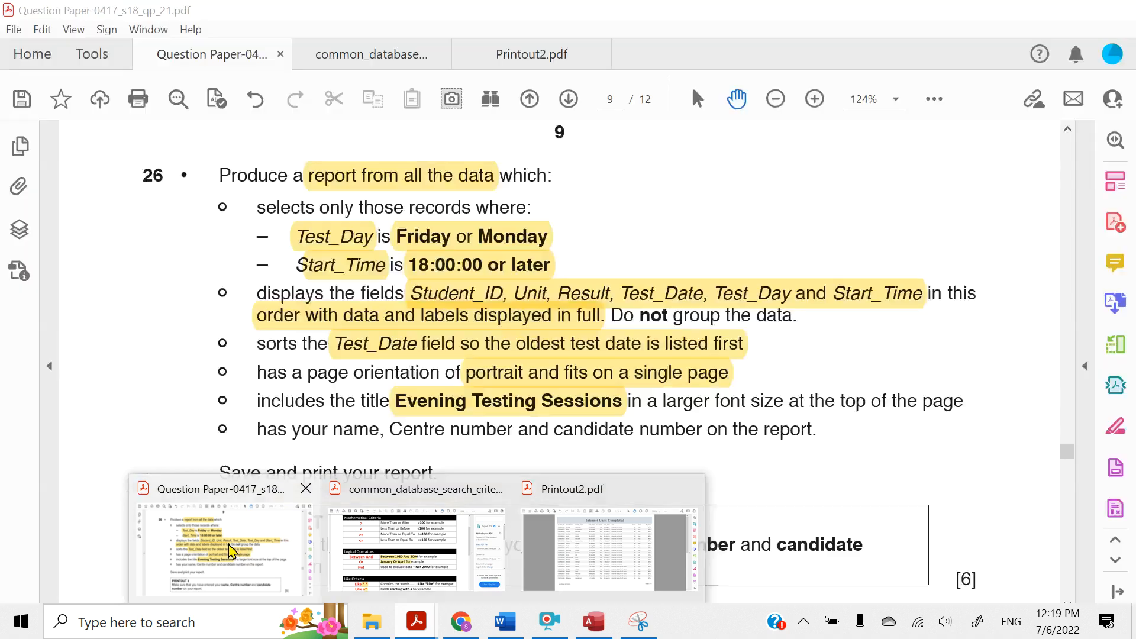
pyautogui.click(240, 530)
pyautogui.scroll(-3, 287, 382)
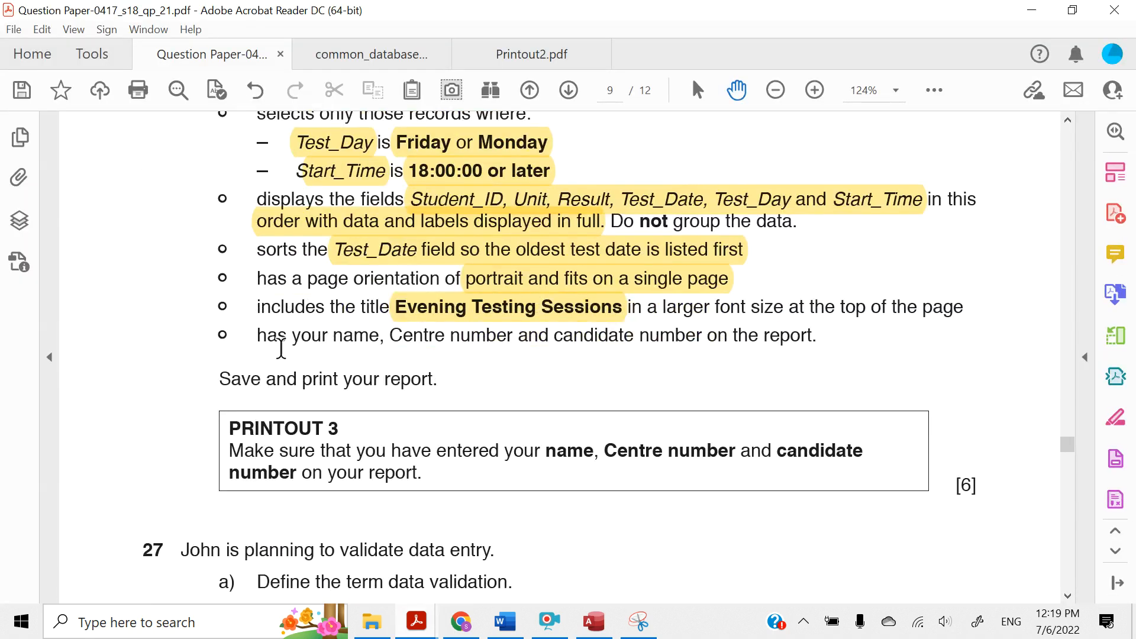
pyautogui.click(414, 316)
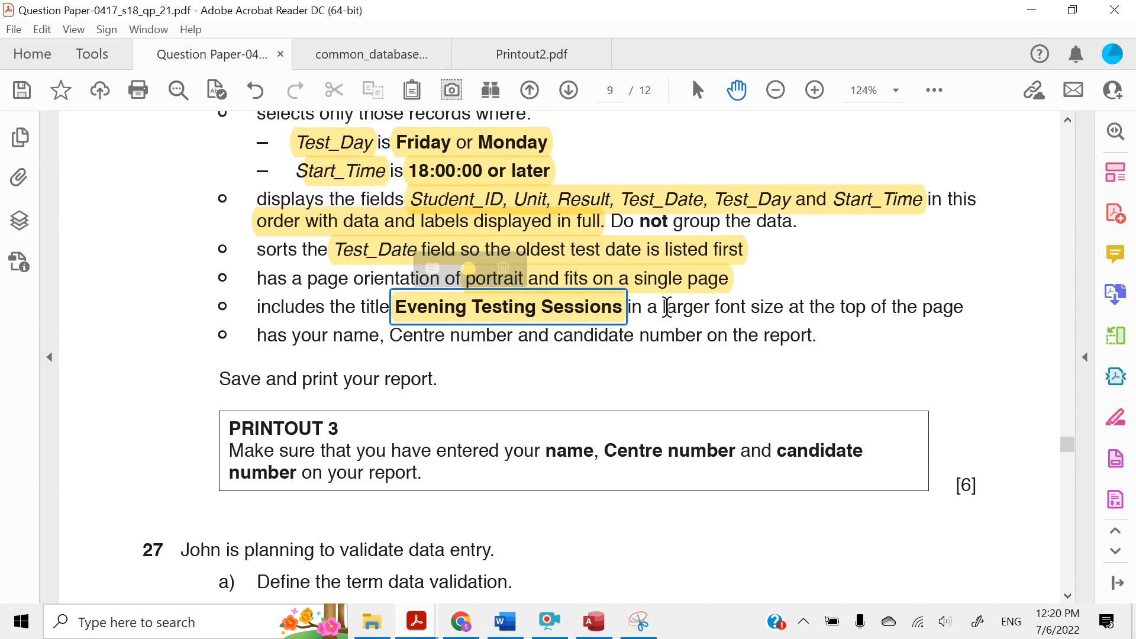
pyautogui.moveTo(664, 306); pyautogui.dragTo(921, 308)
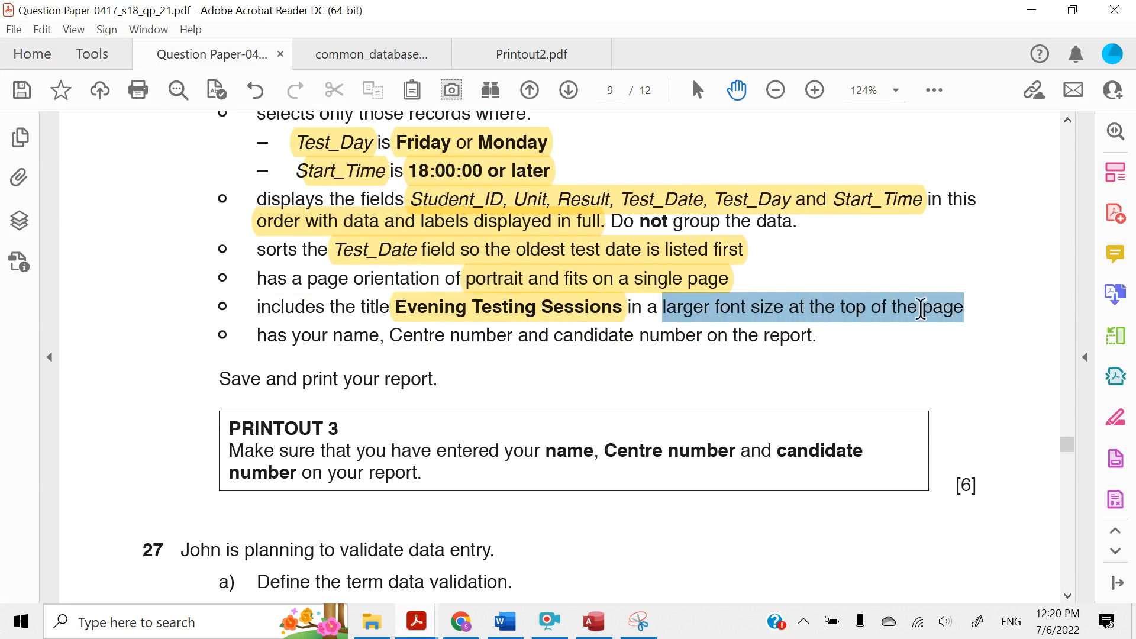
pyautogui.click(844, 271)
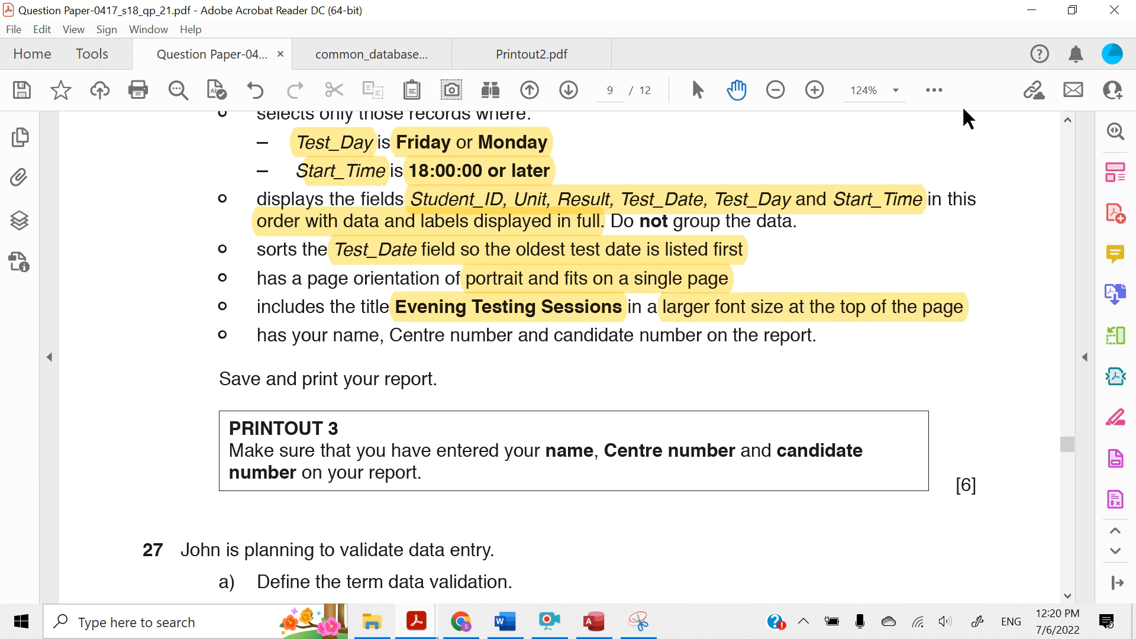
# Return to Access, open the report in Design View and set the Evening Testing Sections title to font size 24
pyautogui.click(1032, 10)
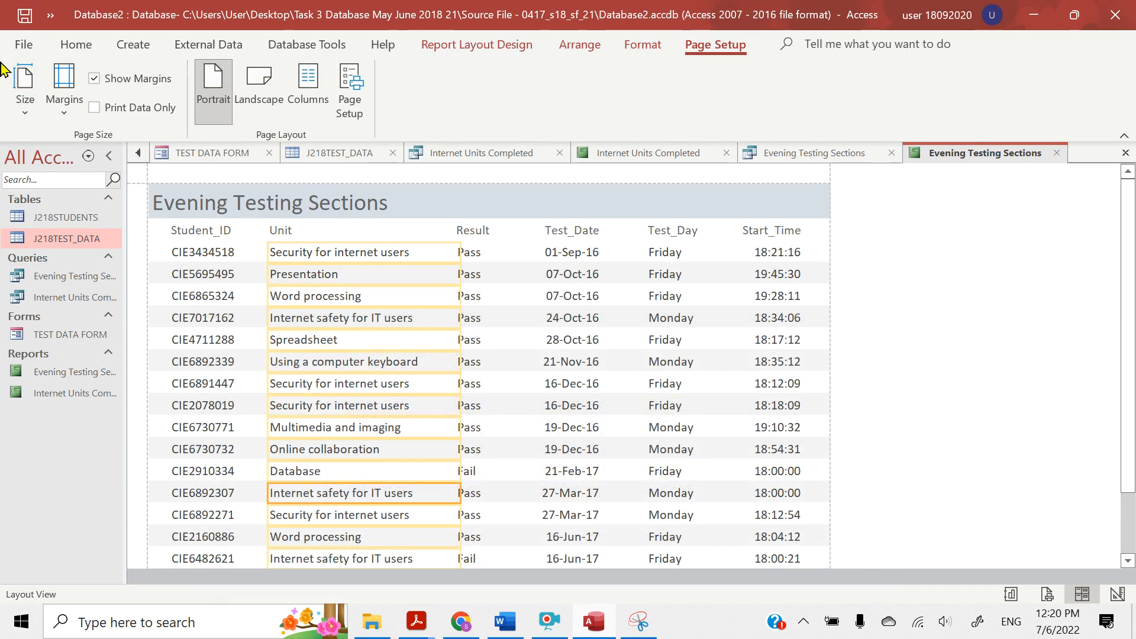
pyautogui.click(75, 45)
pyautogui.click(25, 114)
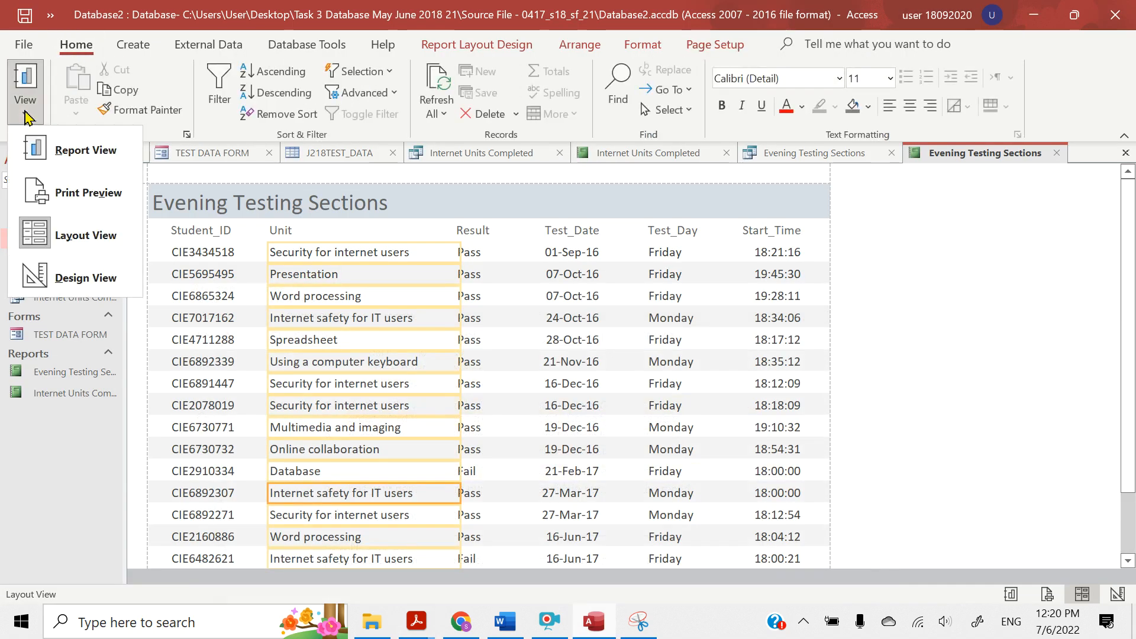
pyautogui.click(77, 278)
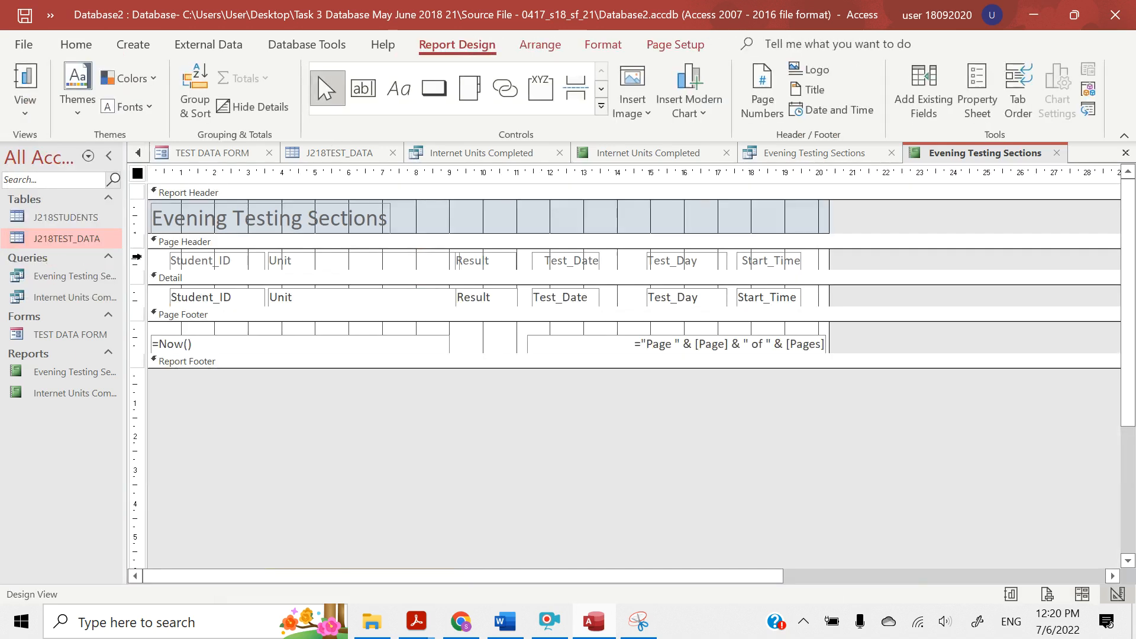
pyautogui.click(181, 223)
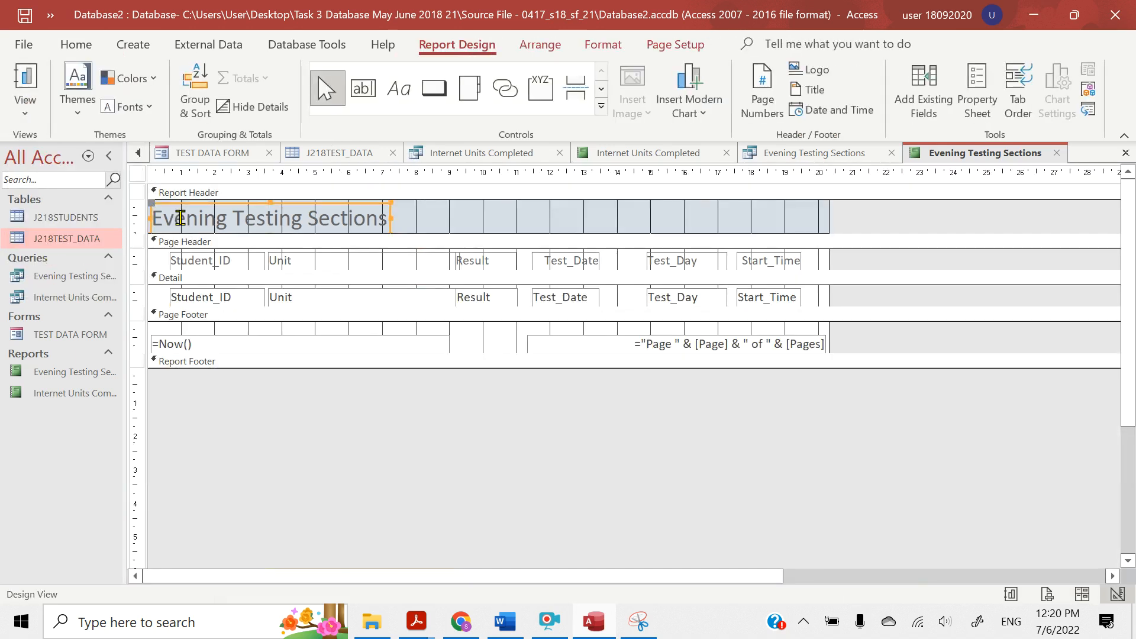
pyautogui.click(216, 216)
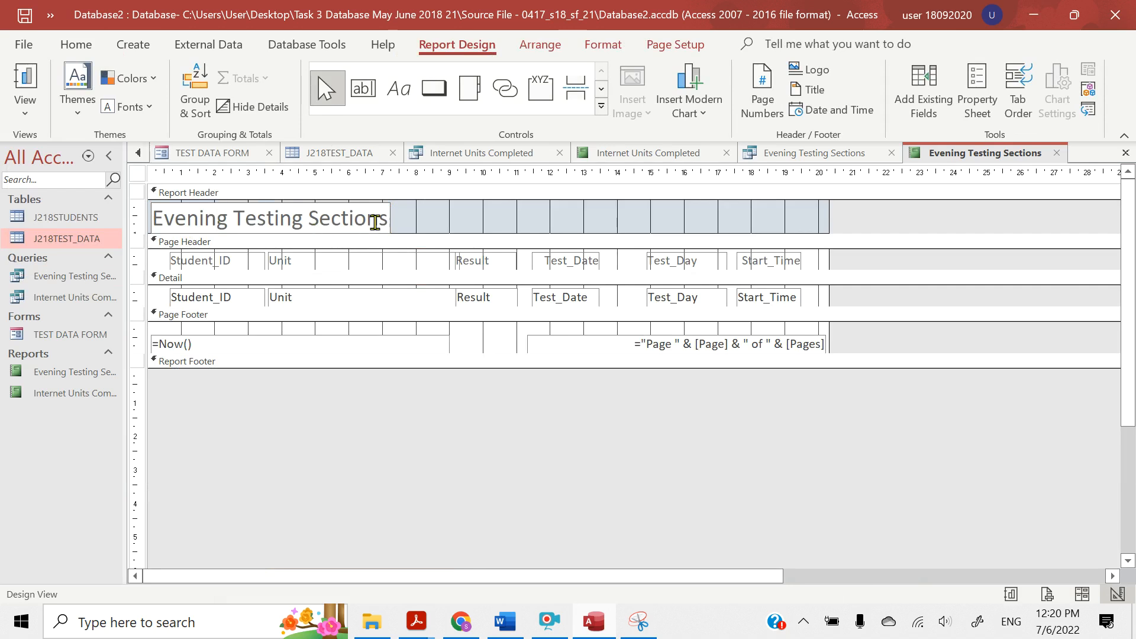
pyautogui.moveTo(385, 220); pyautogui.dragTo(124, 211)
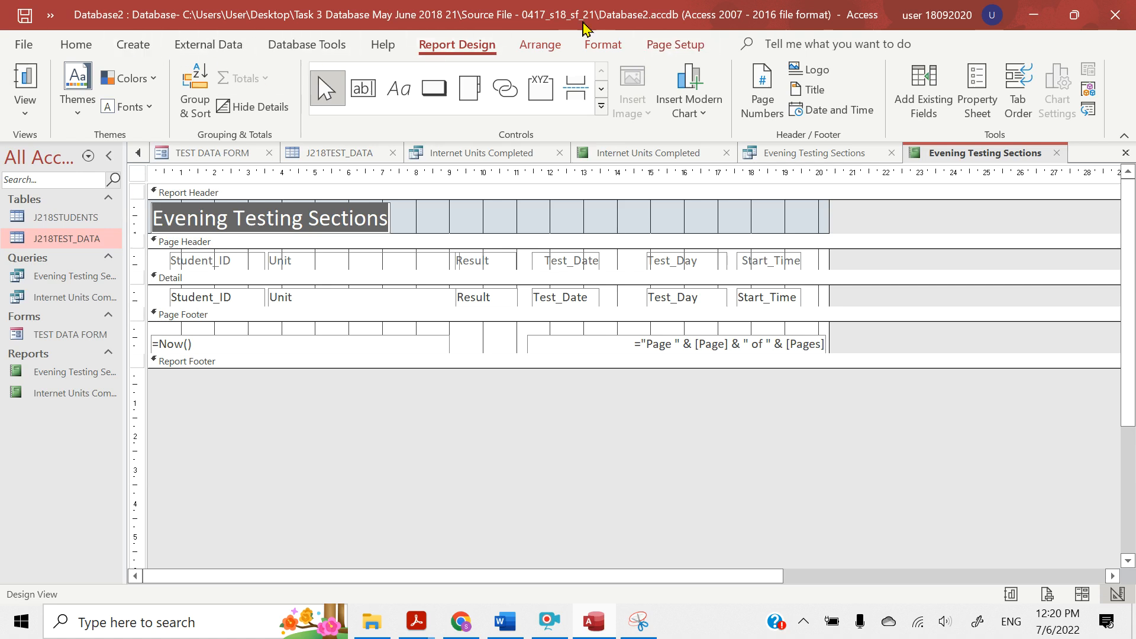
pyautogui.click(599, 48)
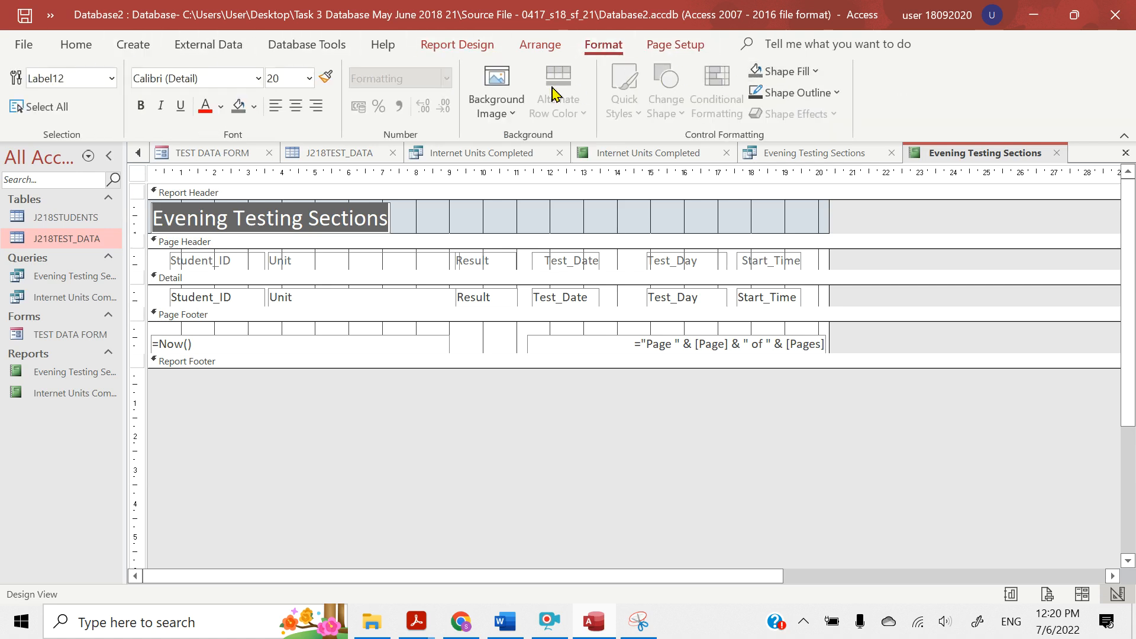
pyautogui.click(308, 80)
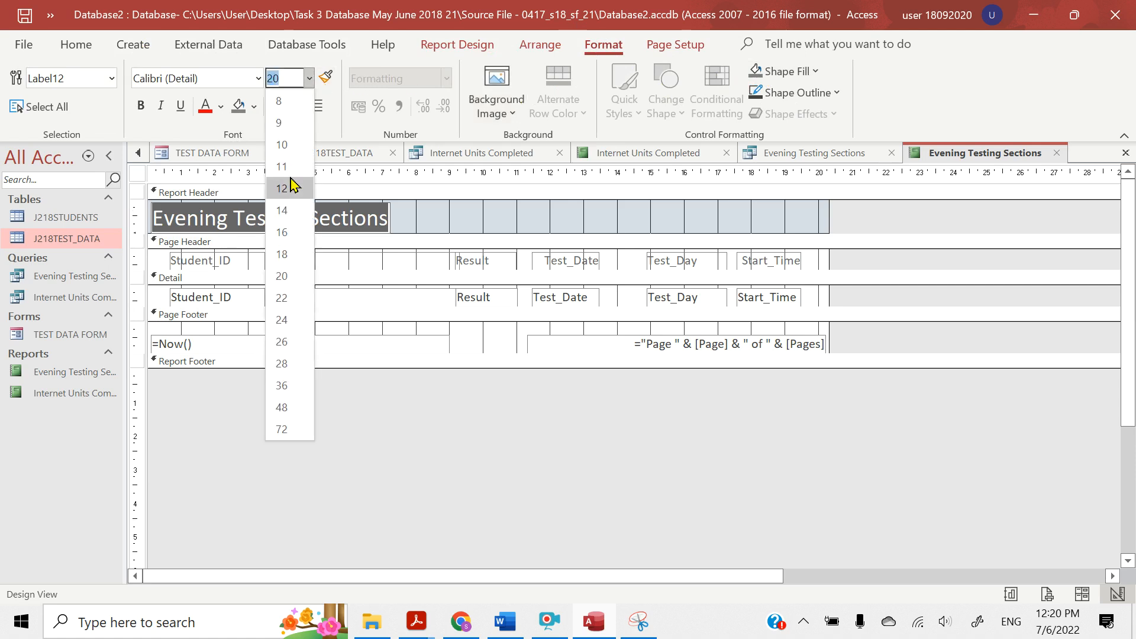
pyautogui.click(282, 320)
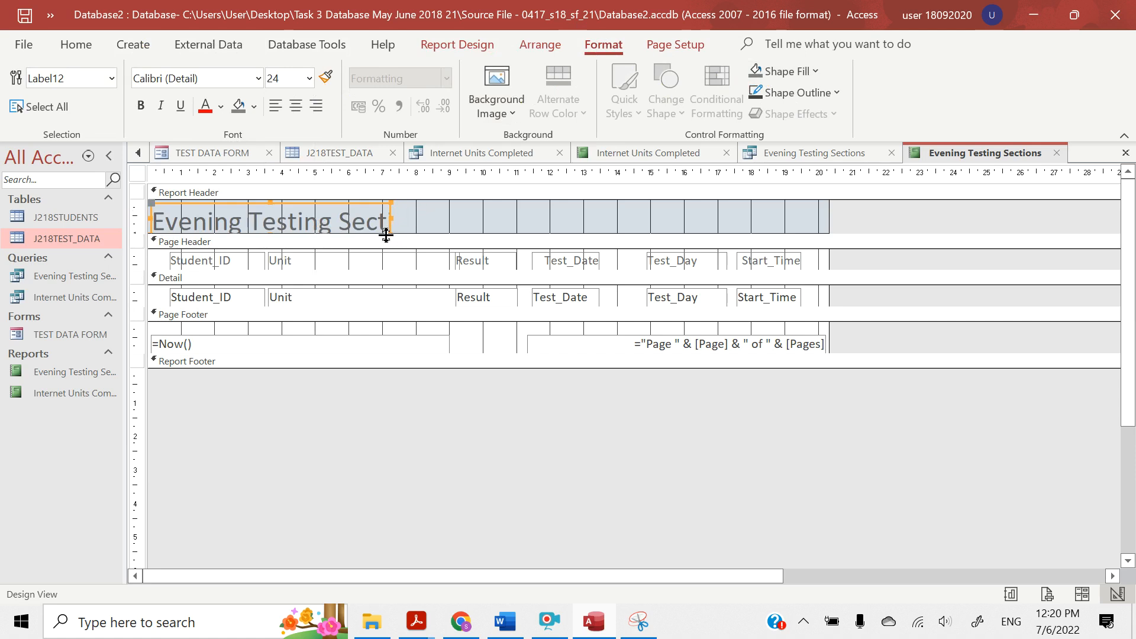
# Increase the Report Header's height, then enlarge the title label to about 10 cm wide and slightly taller so its text fits
pyautogui.moveTo(386, 235); pyautogui.dragTo(386, 265)
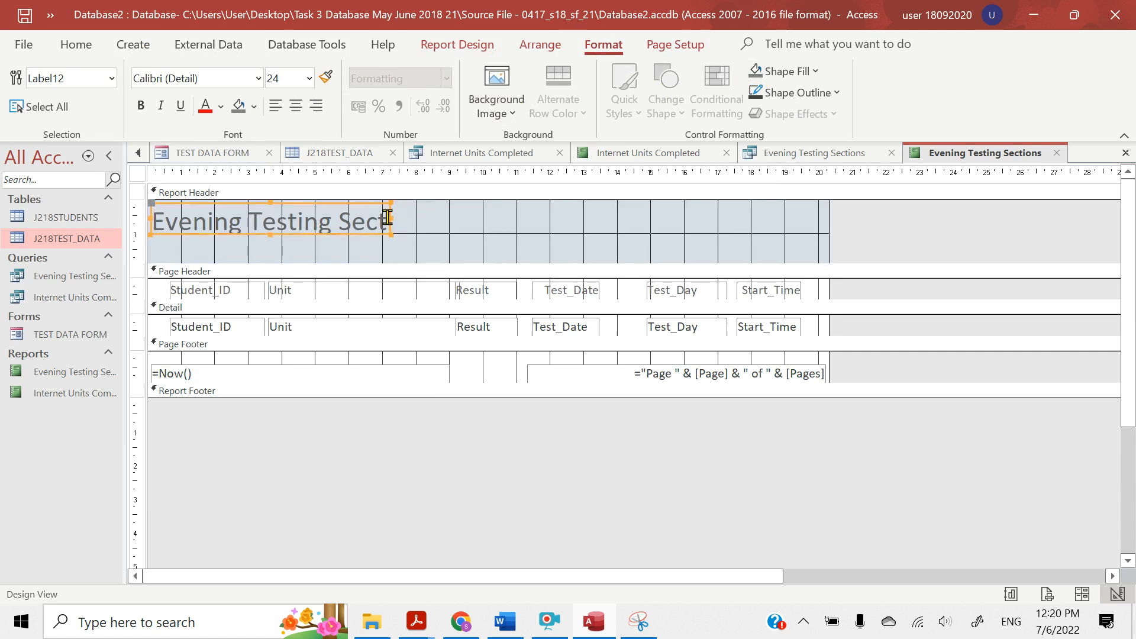
pyautogui.moveTo(389, 217); pyautogui.dragTo(490, 216)
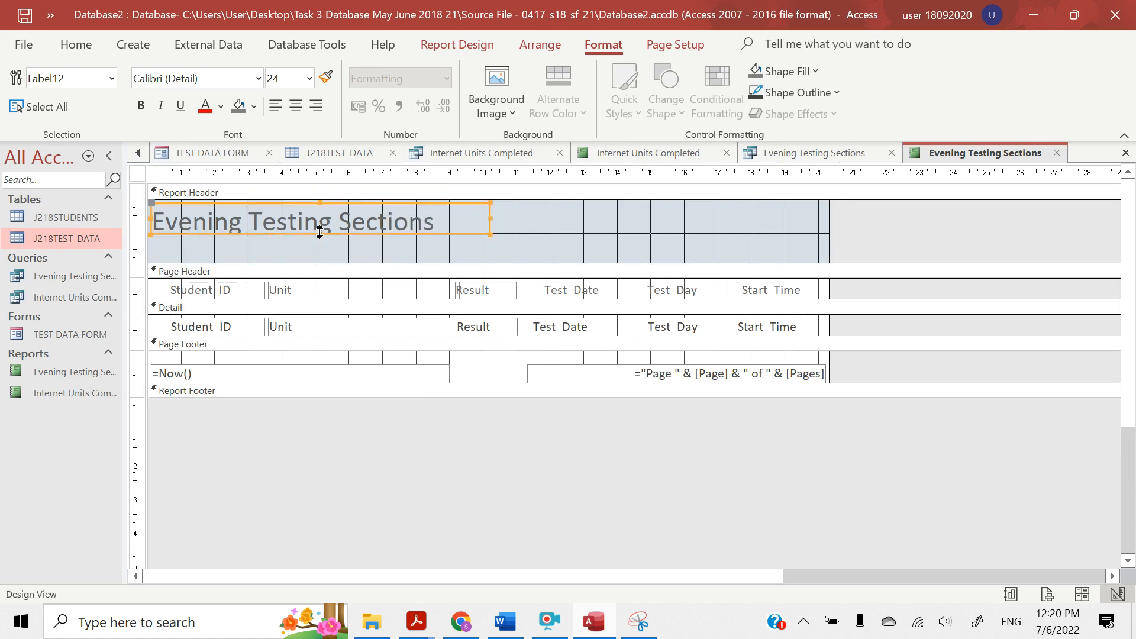
pyautogui.moveTo(319, 233); pyautogui.dragTo(320, 245)
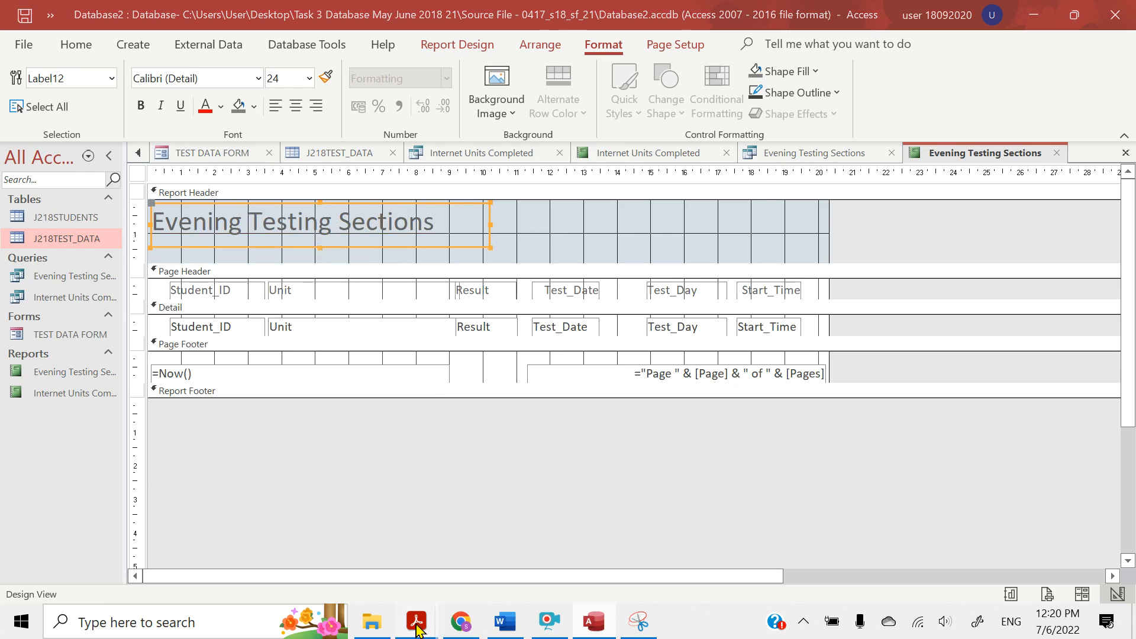
pyautogui.moveTo(417, 628)
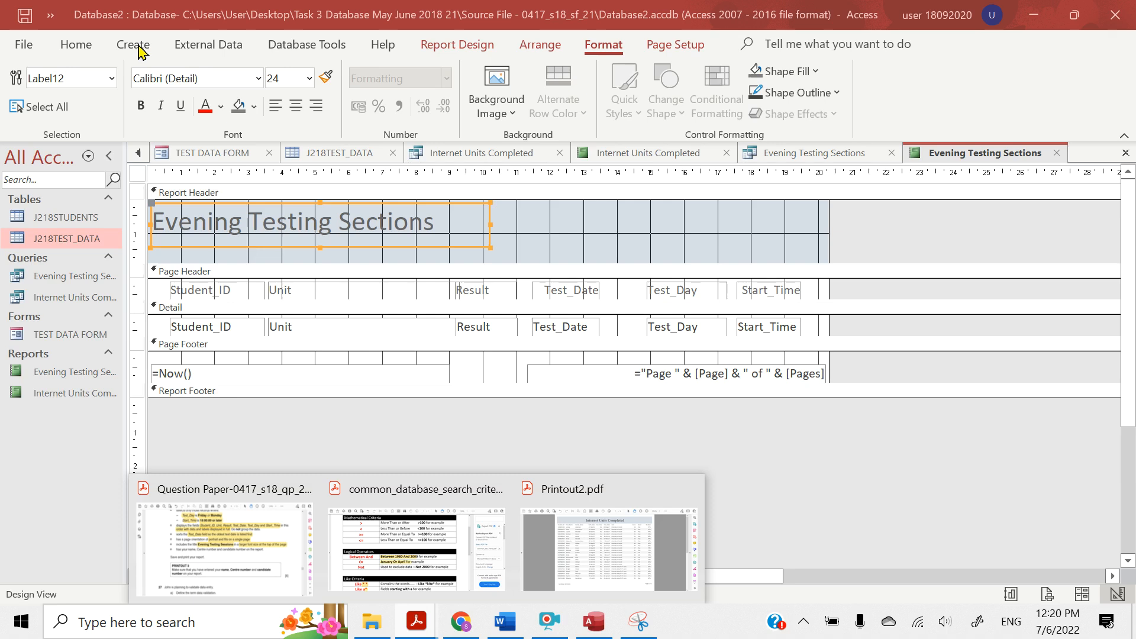
pyautogui.click(474, 432)
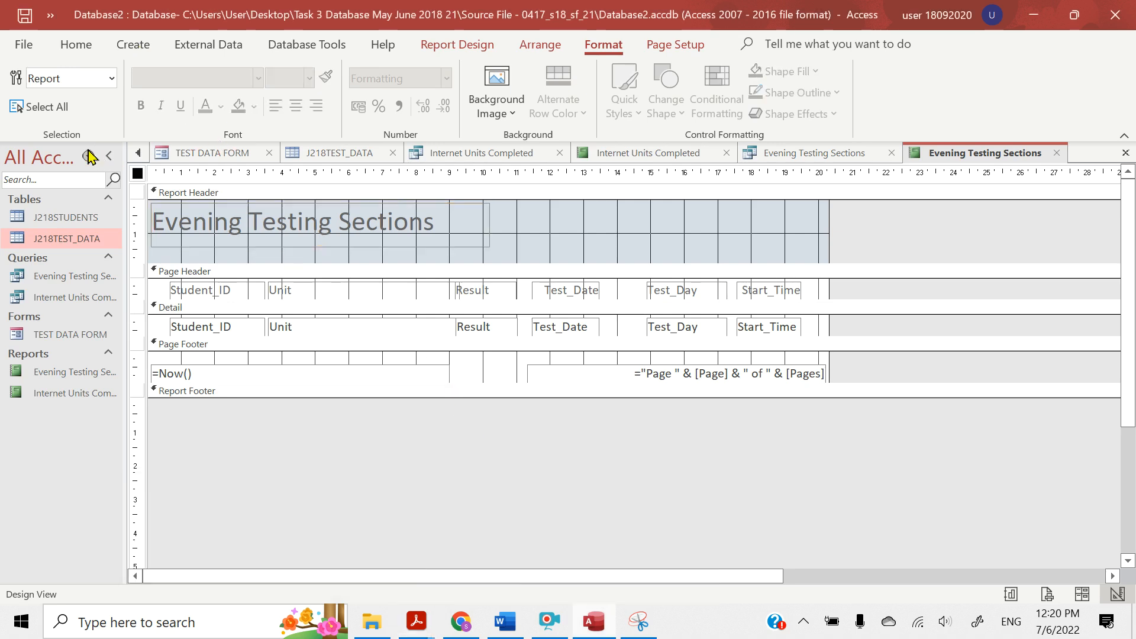
# Show the Evening Testing Sections report in Report View and check the enlarged title and the records below it
pyautogui.click(65, 52)
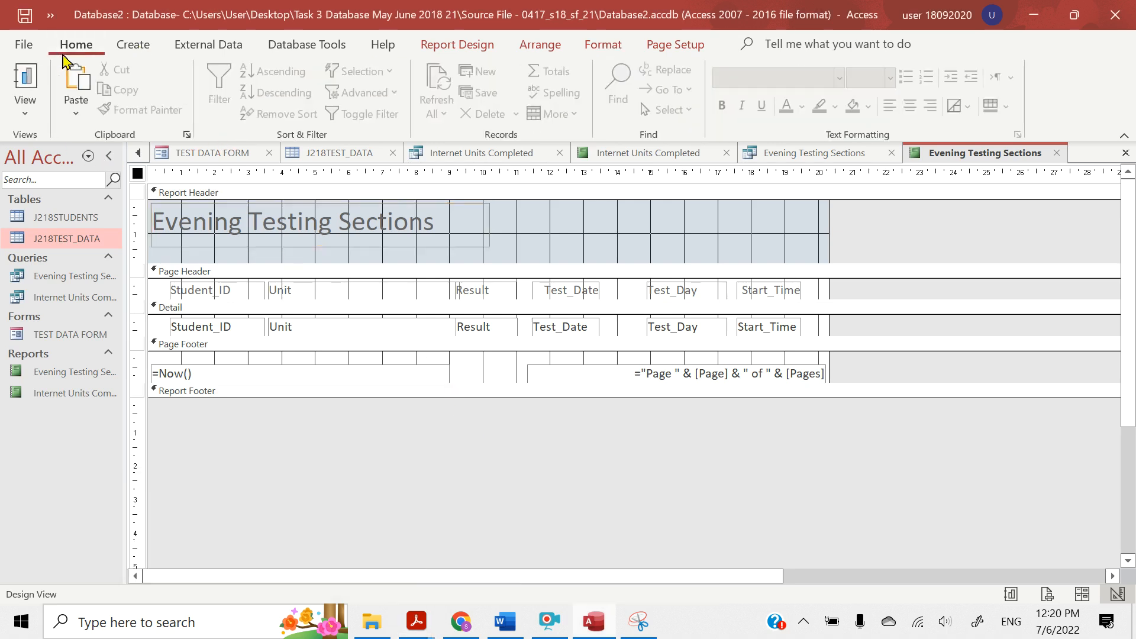
pyautogui.click(27, 110)
pyautogui.click(36, 152)
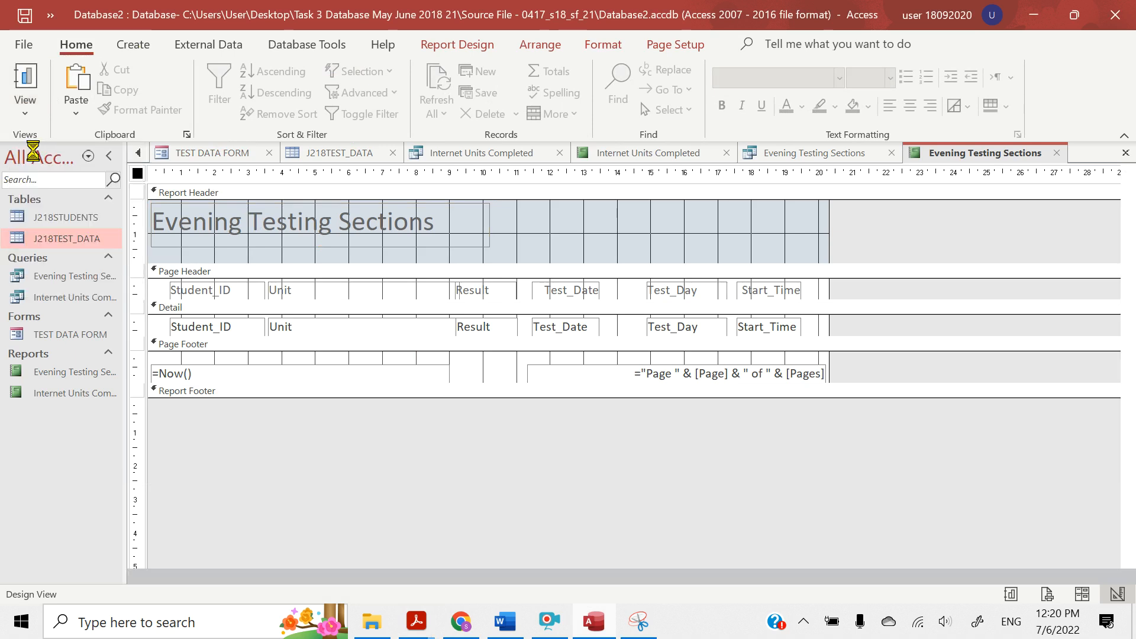
pyautogui.scroll(-2, 362, 364)
pyautogui.scroll(2, 362, 366)
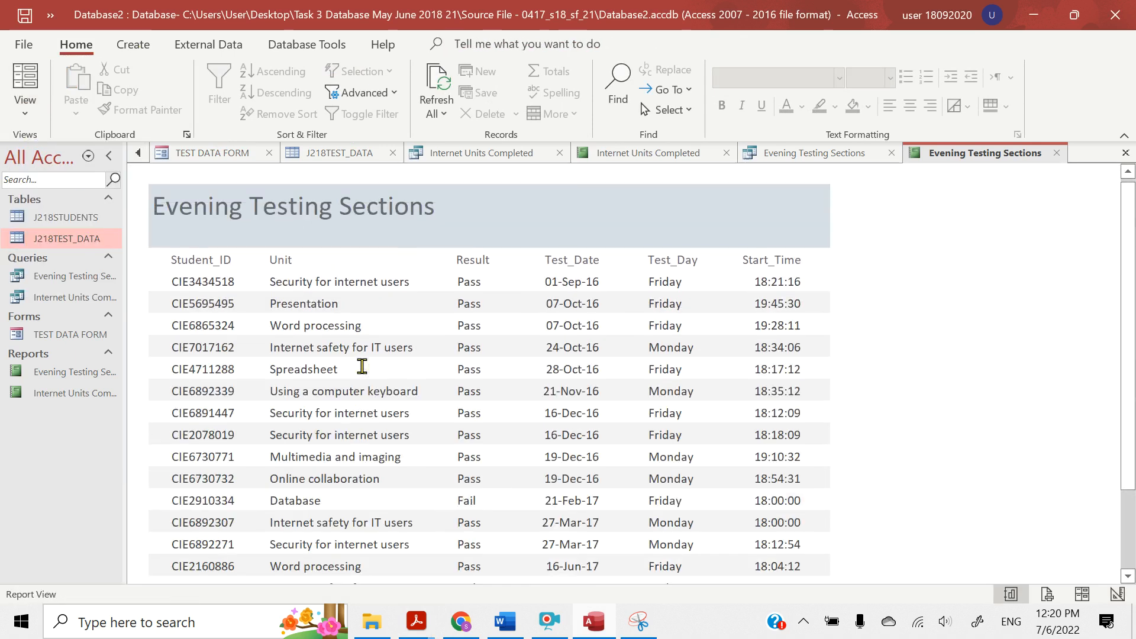
pyautogui.scroll(-3, 362, 366)
pyautogui.scroll(3, 362, 366)
# Switch to the question paper PDF in Acrobat Reader, highlight "your name, Centre number and candidate number on the report", and return to Access
pyautogui.moveTo(415, 621)
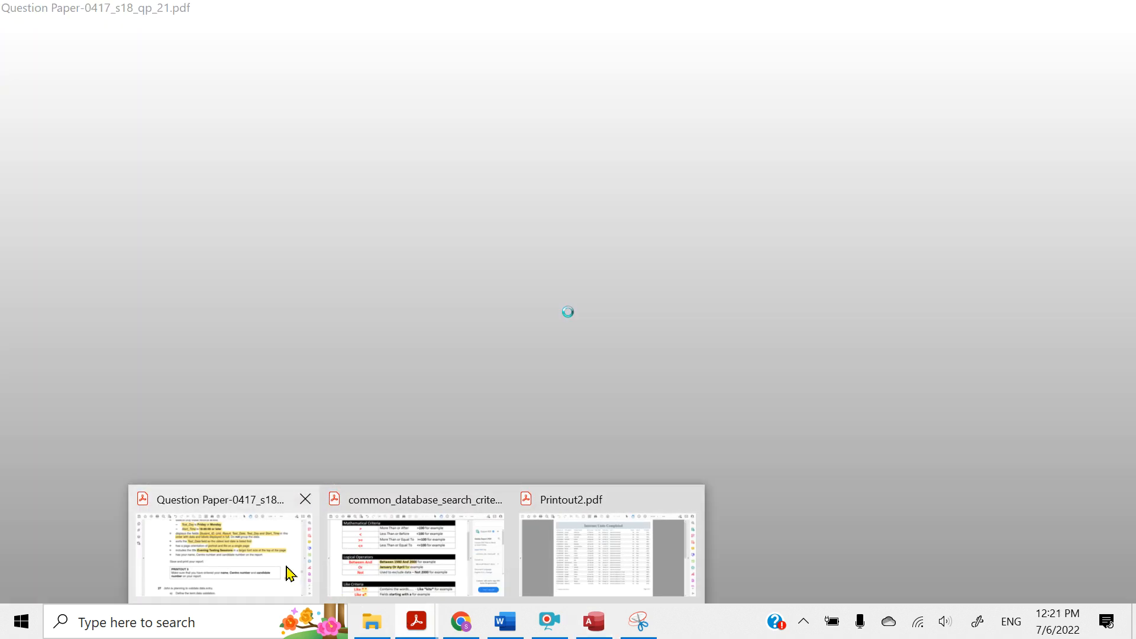
pyautogui.click(290, 573)
pyautogui.scroll(-3, 286, 391)
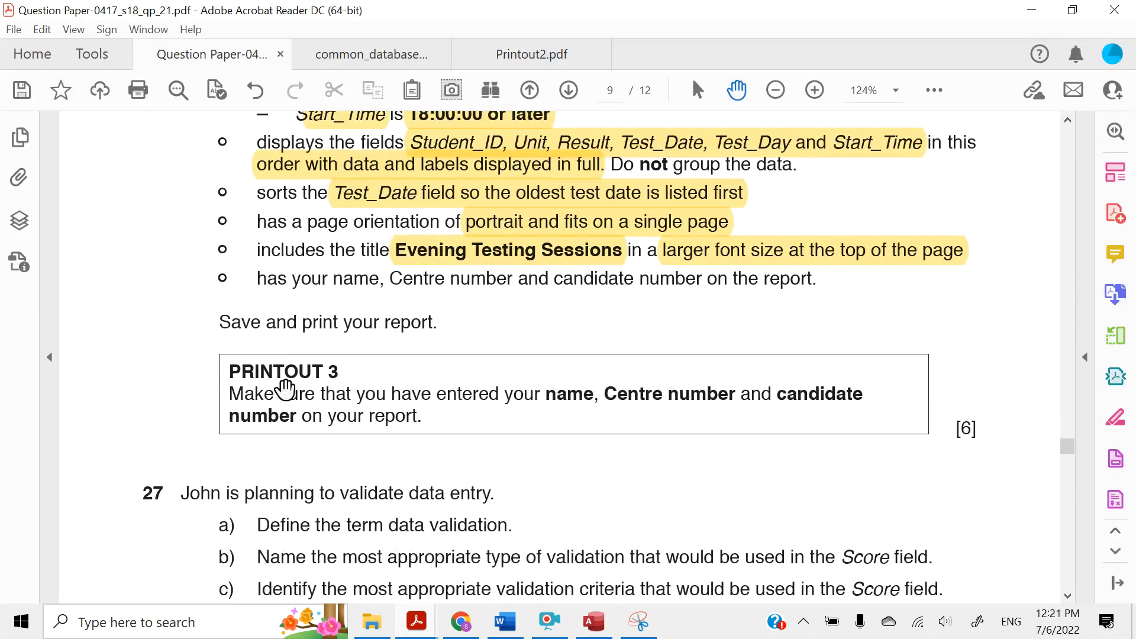
pyautogui.moveTo(292, 253); pyautogui.dragTo(812, 251)
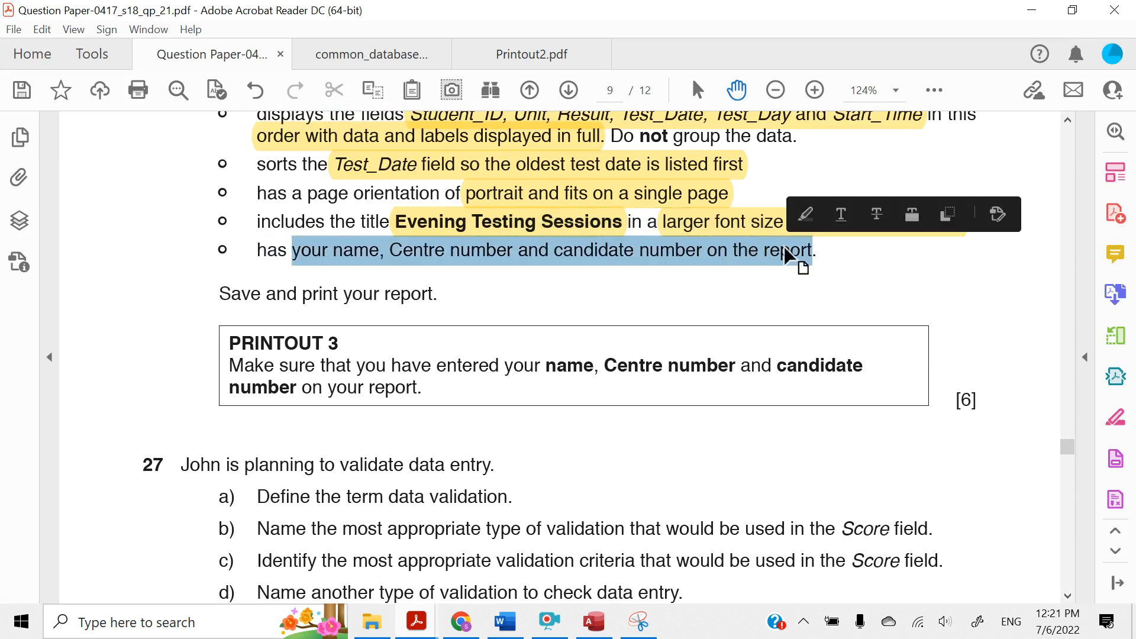
pyautogui.click(805, 215)
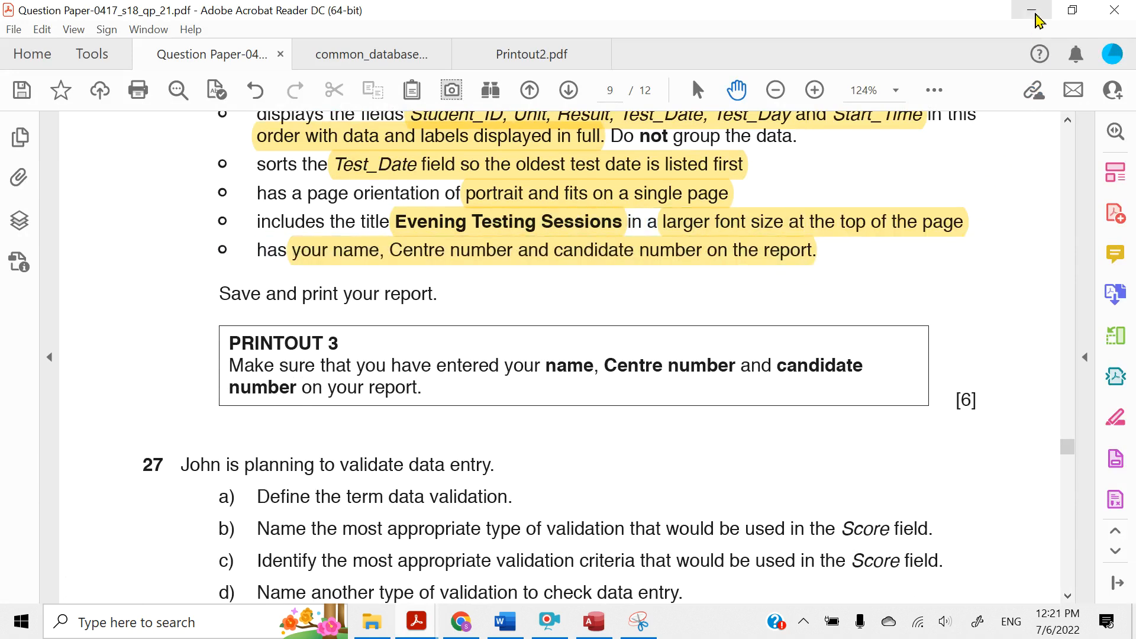
pyautogui.click(1033, 11)
# Open the report in Design View, then reread the name and number requirement in the question paper and return to Access
pyautogui.click(25, 109)
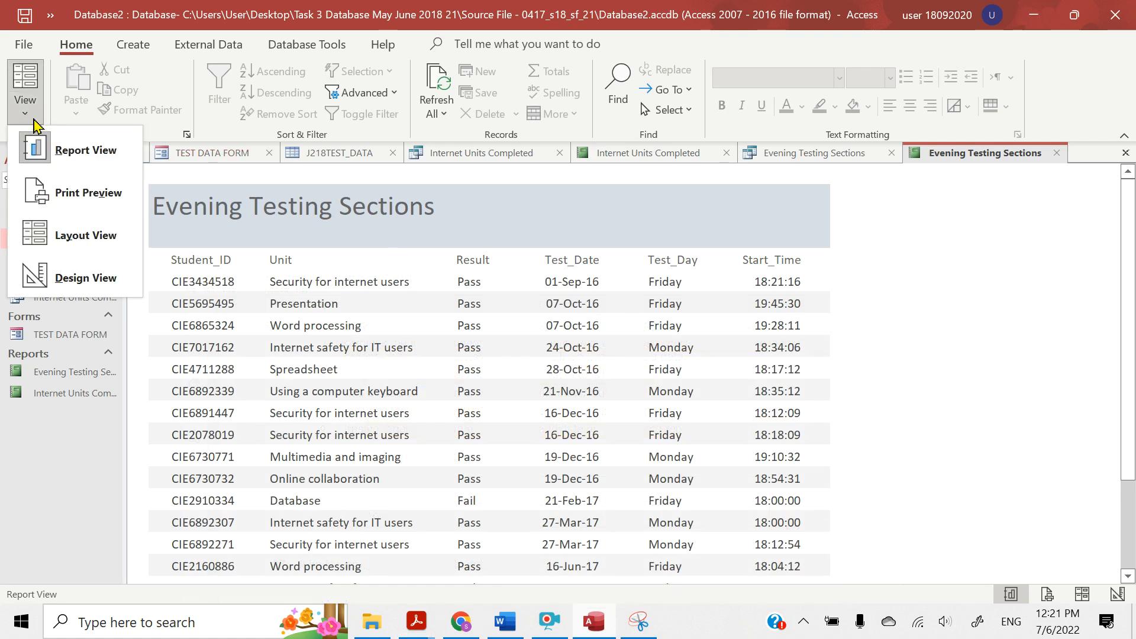
pyautogui.click(48, 271)
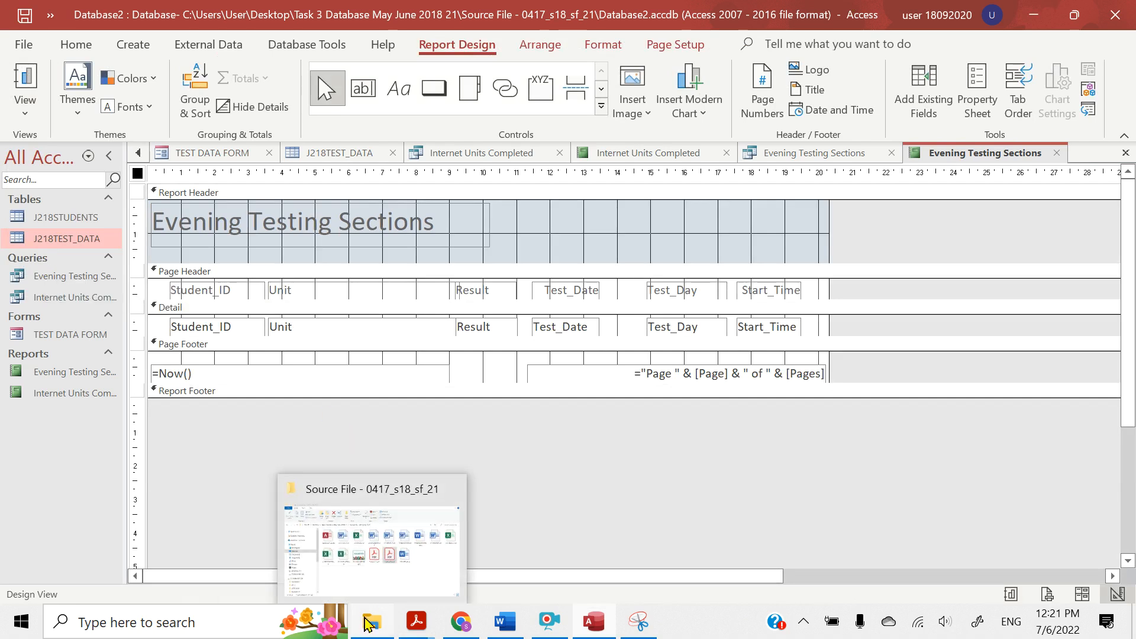
pyautogui.moveTo(416, 631)
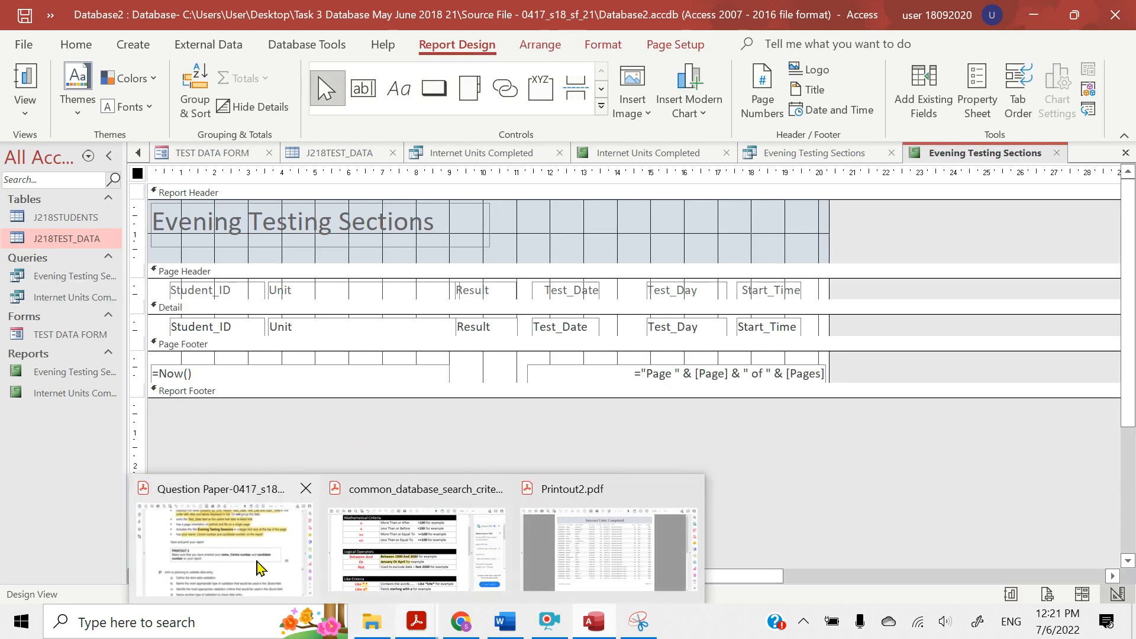
pyautogui.moveTo(260, 569)
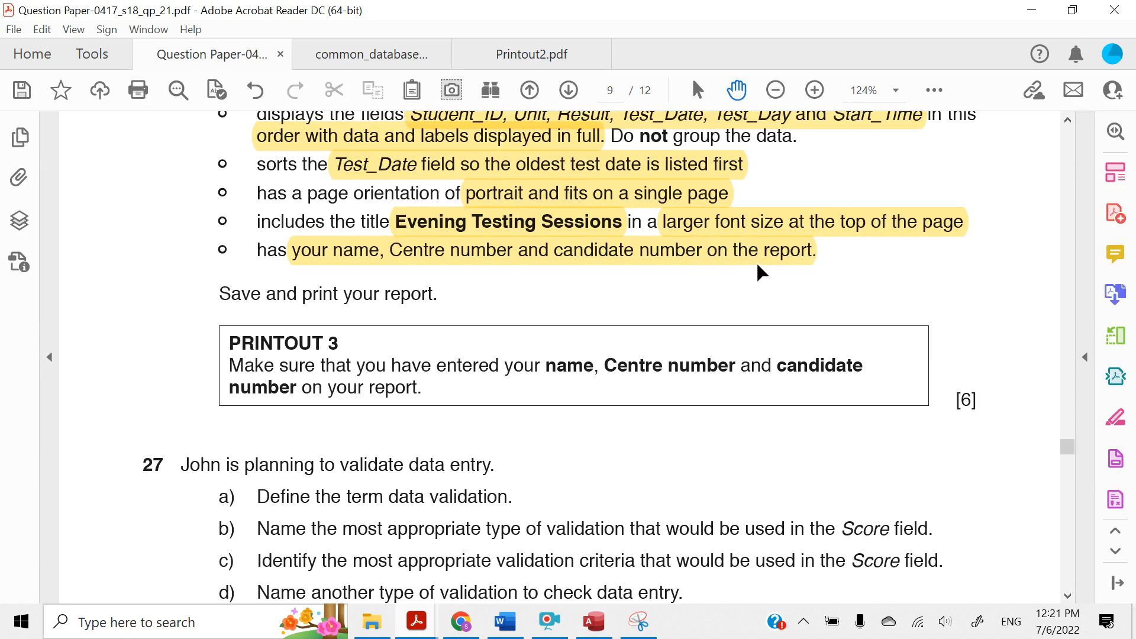
pyautogui.click(1030, 12)
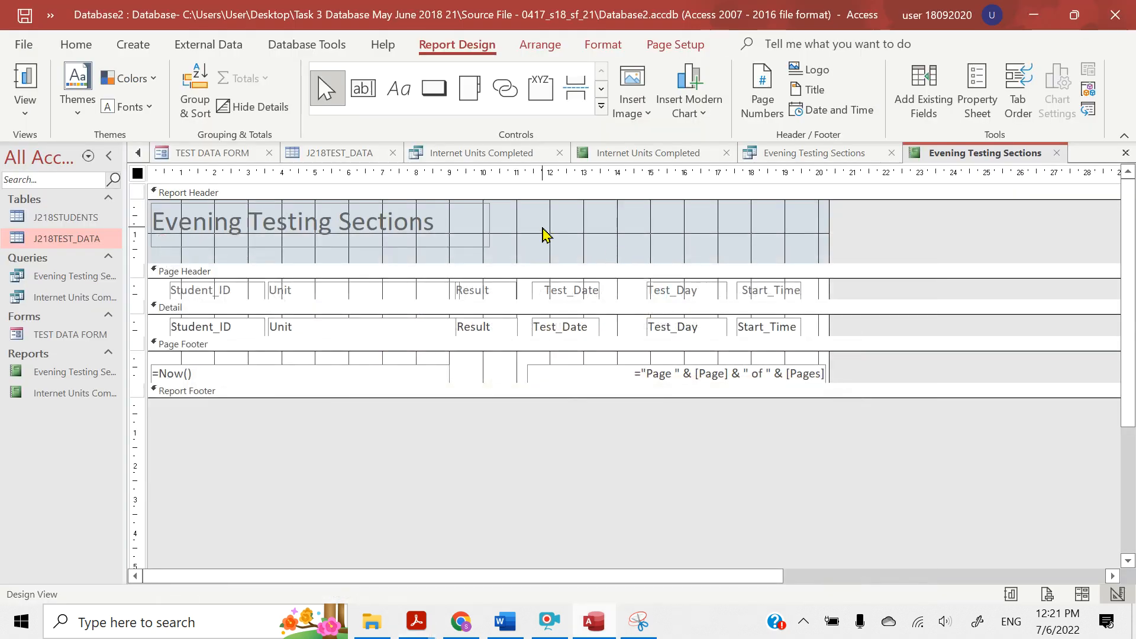
# Draw a label about 5.7 cm wide in the Report Header, to the right of the title
pyautogui.click(545, 235)
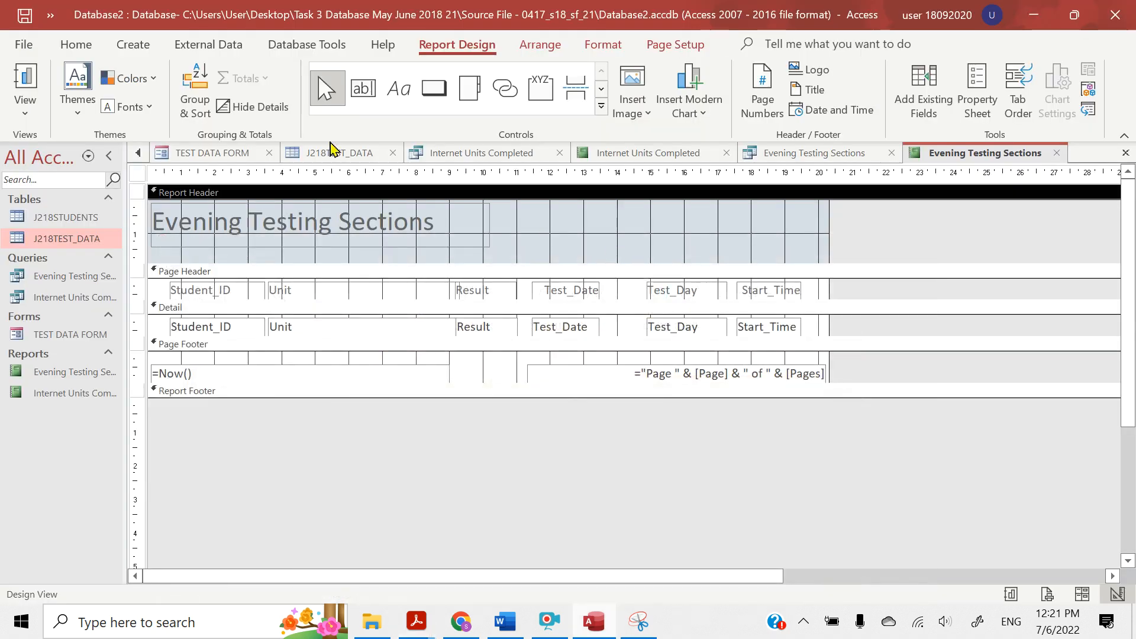
pyautogui.click(397, 92)
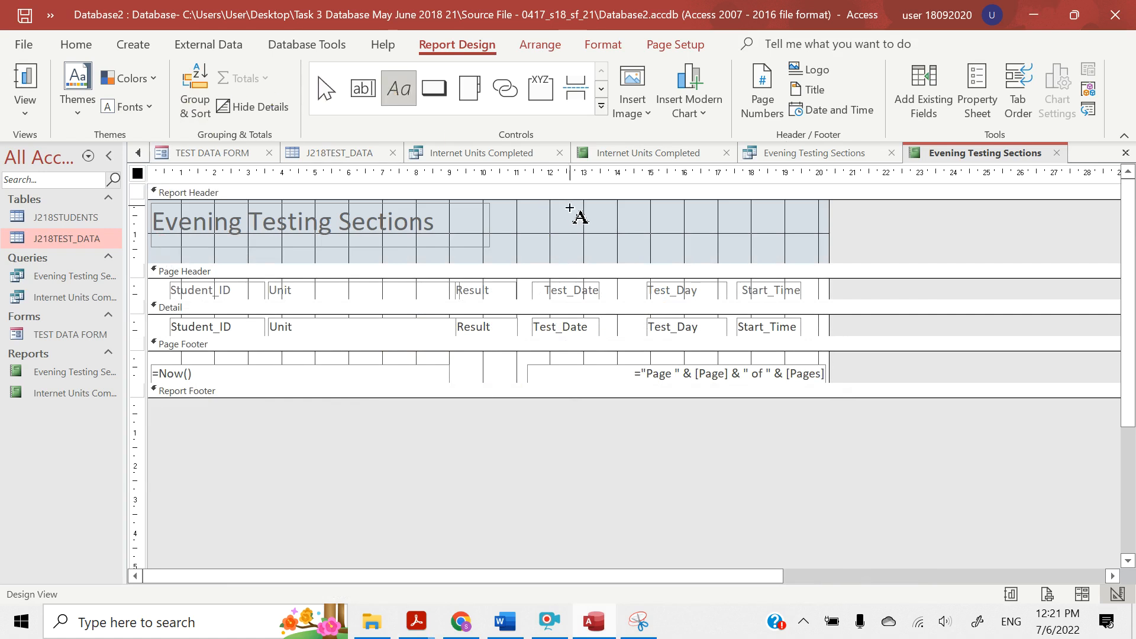
pyautogui.moveTo(570, 207); pyautogui.dragTo(762, 235)
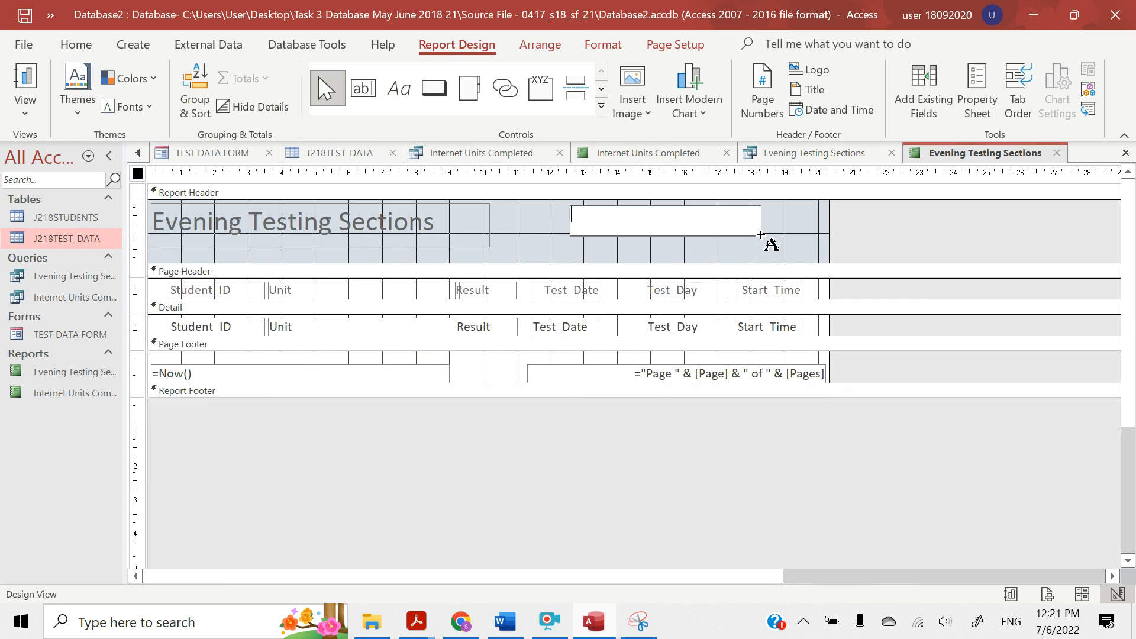
# Enter the candidate's name, centre number and candidate number in the new label, separated by commas
pyautogui.press('capslock')
pyautogui.write('EVE')
pyautogui.press('BackSpace')
pyautogui.press('BackSpace')
pyautogui.press('BackSpace')
pyautogui.press('capslock')
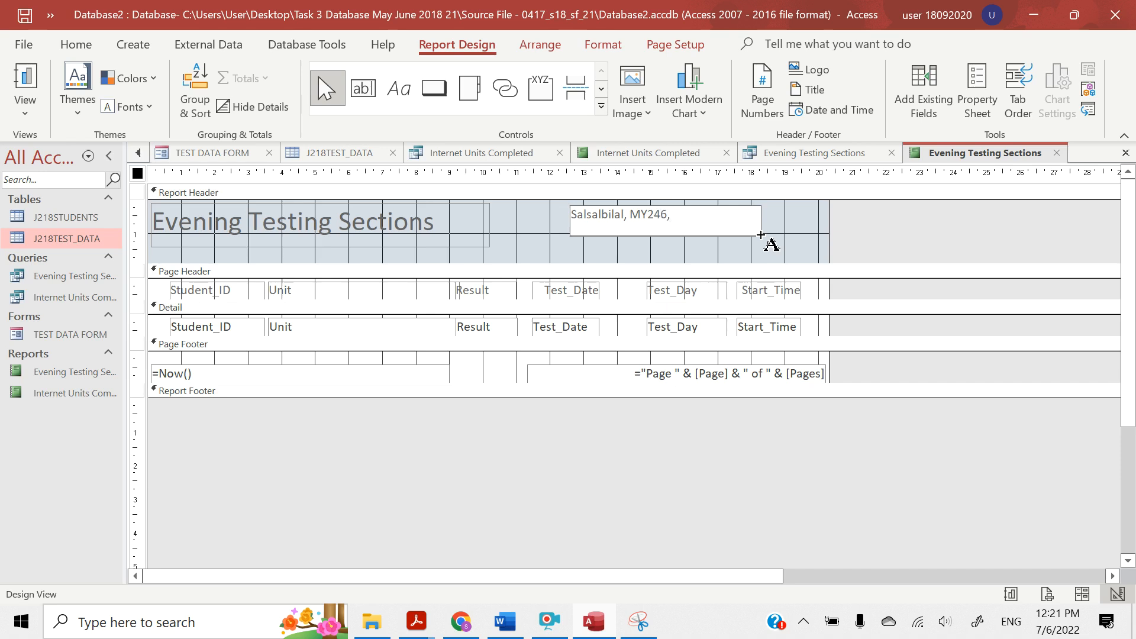
# Narrow the candidate details label to about 3.7 cm and place it at the right end of the Report Header
pyautogui.click(769, 243)
pyautogui.click(740, 229)
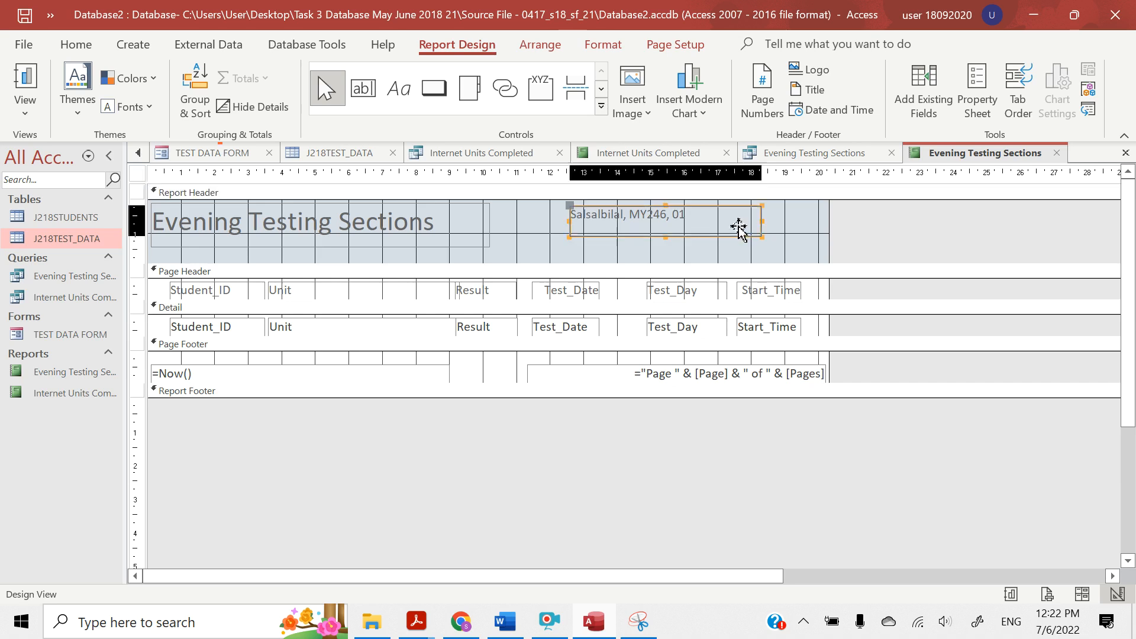
pyautogui.moveTo(762, 221); pyautogui.dragTo(792, 234)
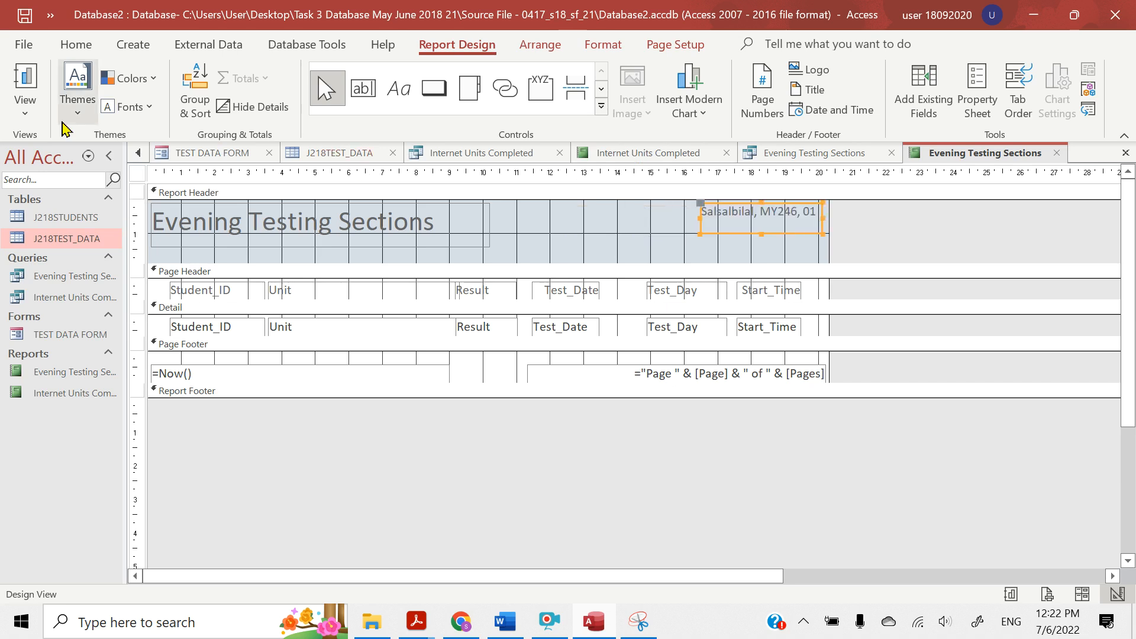
# Switch the report to Report View and check the candidate details label and the records
pyautogui.click(23, 108)
pyautogui.click(36, 149)
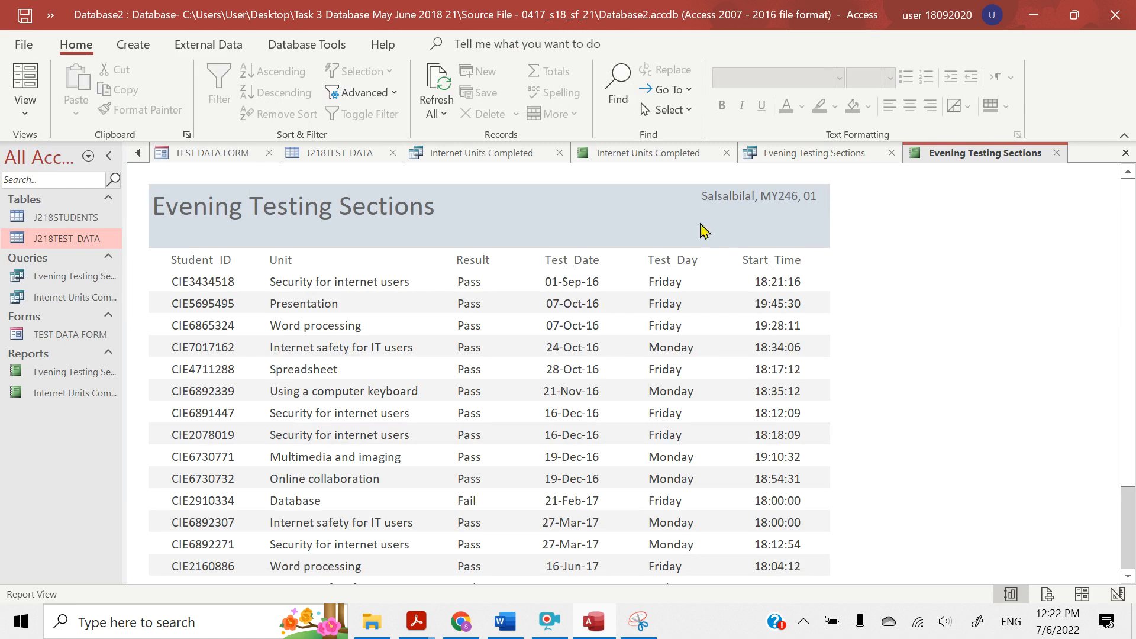
pyautogui.scroll(-3, 647, 358)
pyautogui.scroll(3, 647, 357)
# Switch to the question paper PDF in Acrobat Reader, highlight "Save and print your report.", and return to Access
pyautogui.moveTo(429, 618)
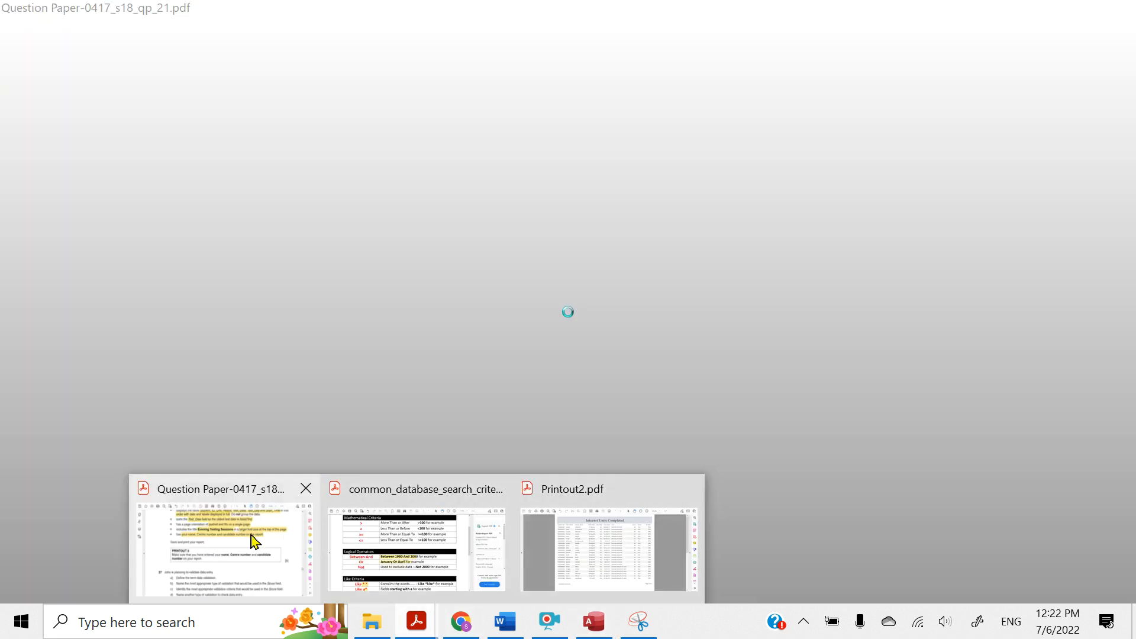
pyautogui.click(251, 539)
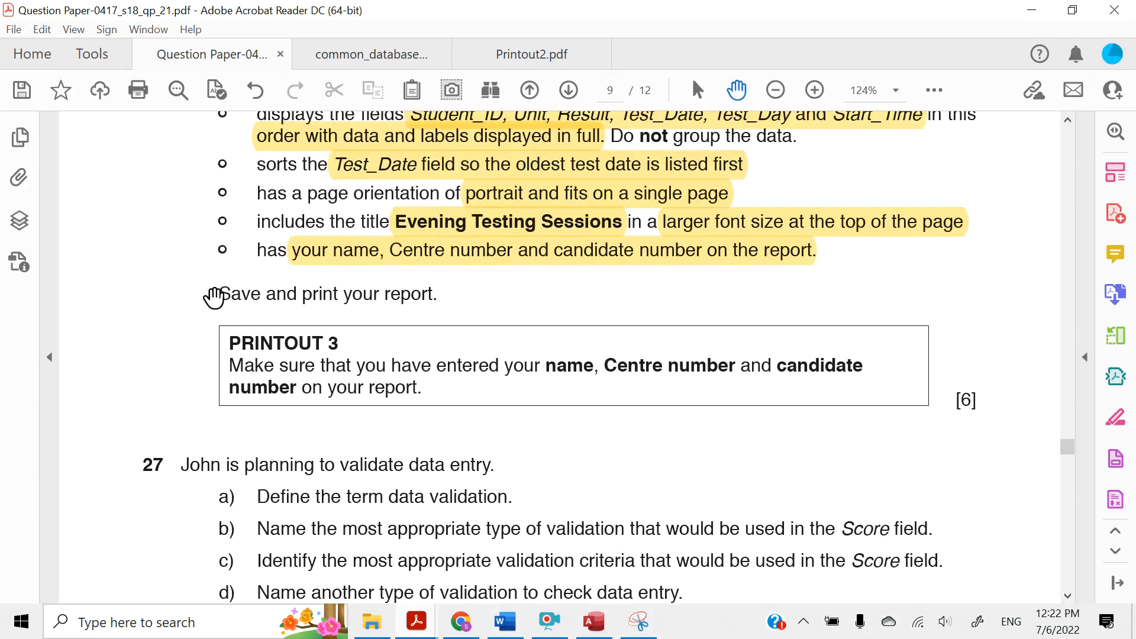
pyautogui.moveTo(216, 293); pyautogui.dragTo(433, 301)
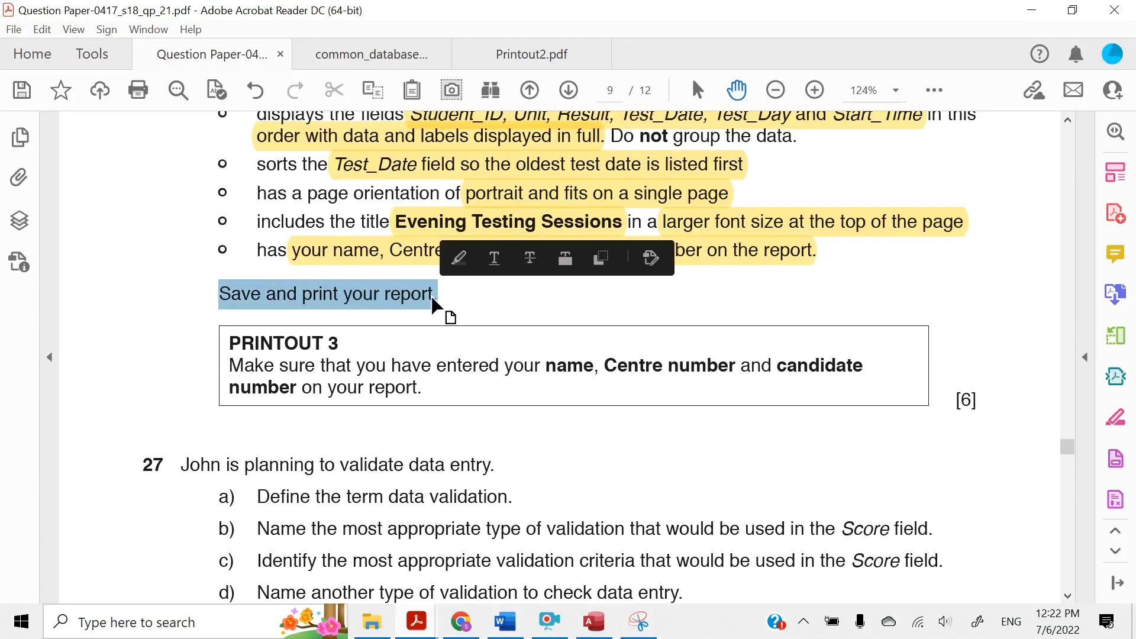
pyautogui.click(454, 262)
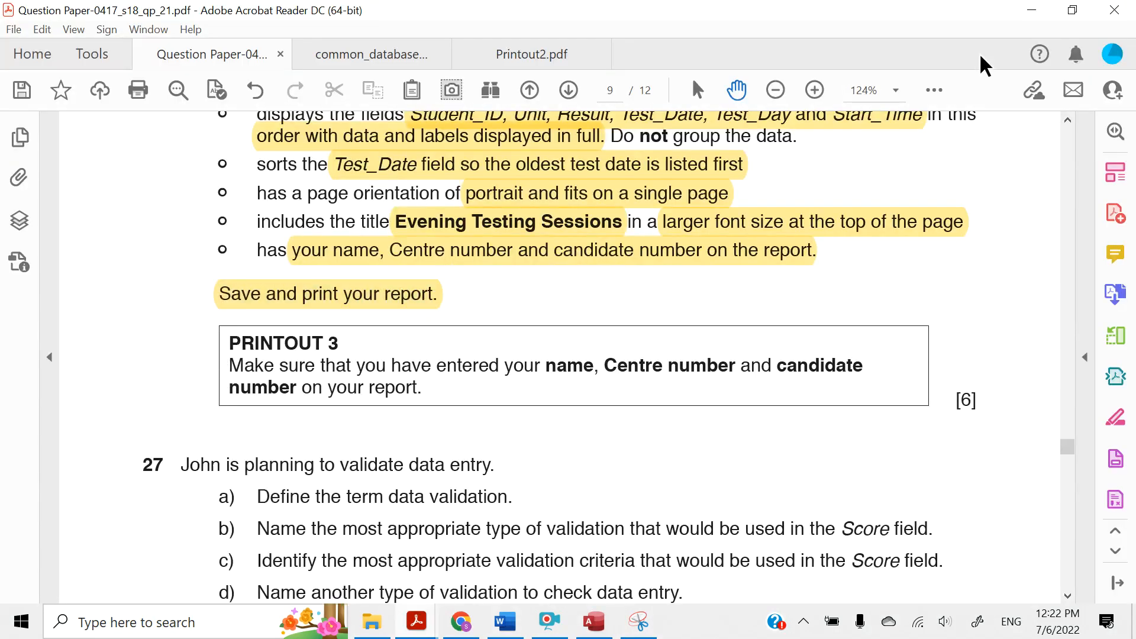
pyautogui.click(1035, 12)
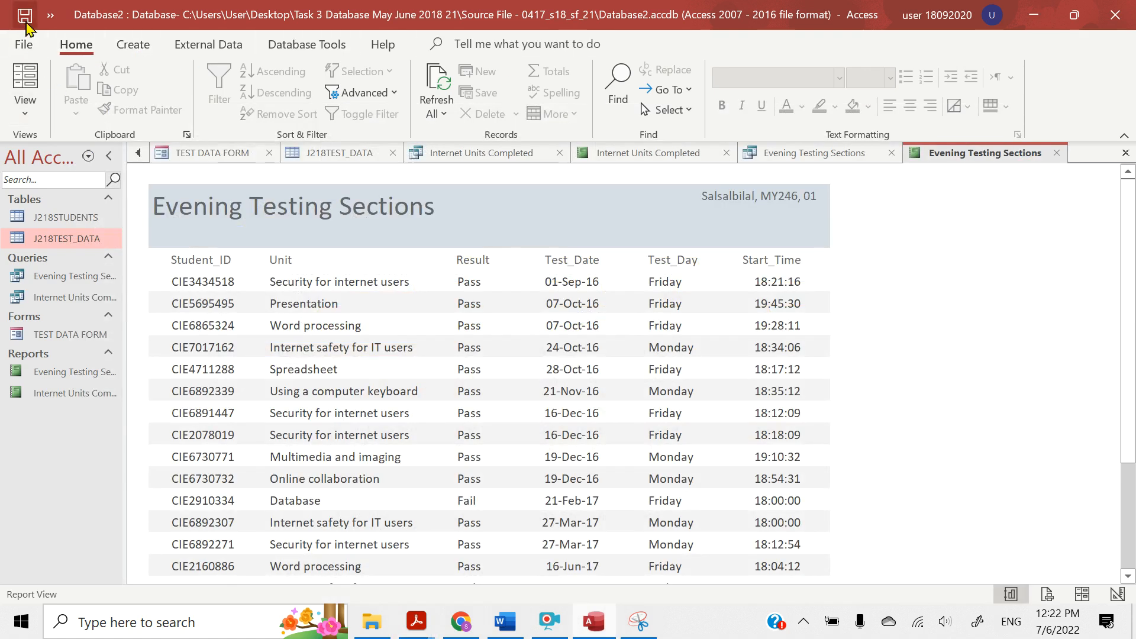
# Open the report in Print Preview and check that all records and the footer fit on one portrait page
pyautogui.click(25, 107)
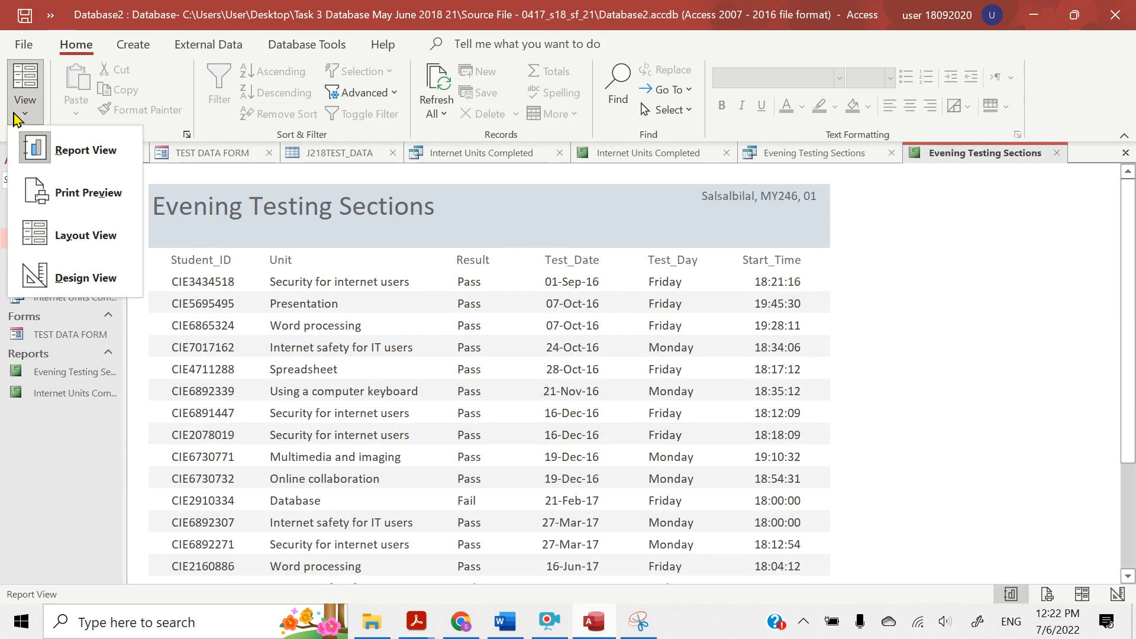
pyautogui.click(77, 193)
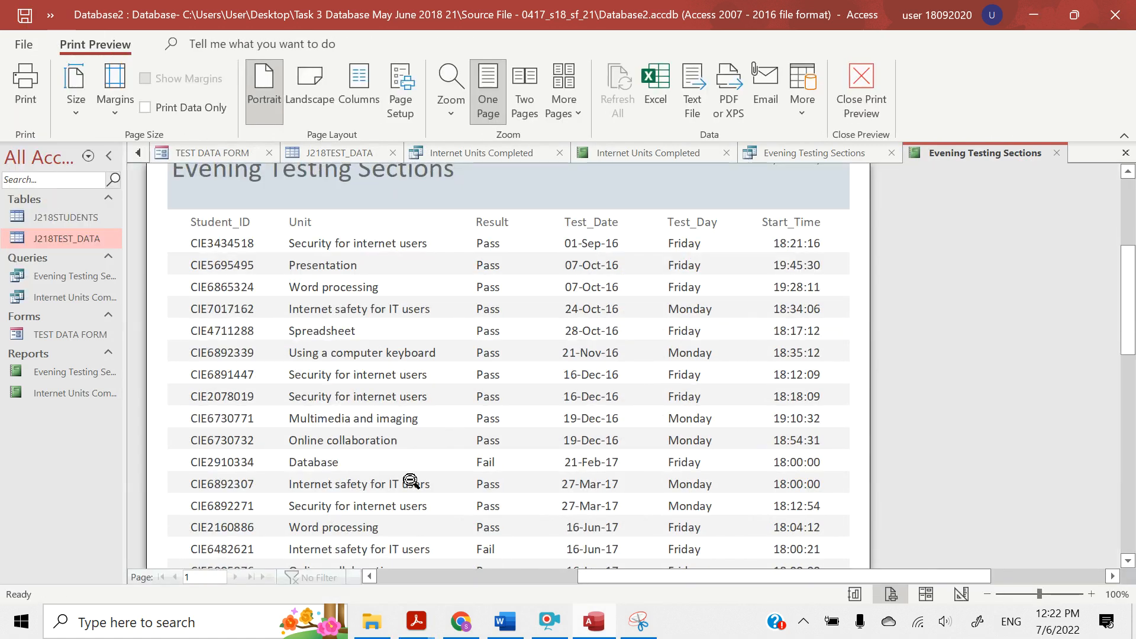
pyautogui.scroll(-10, 411, 480)
pyautogui.scroll(10, 411, 480)
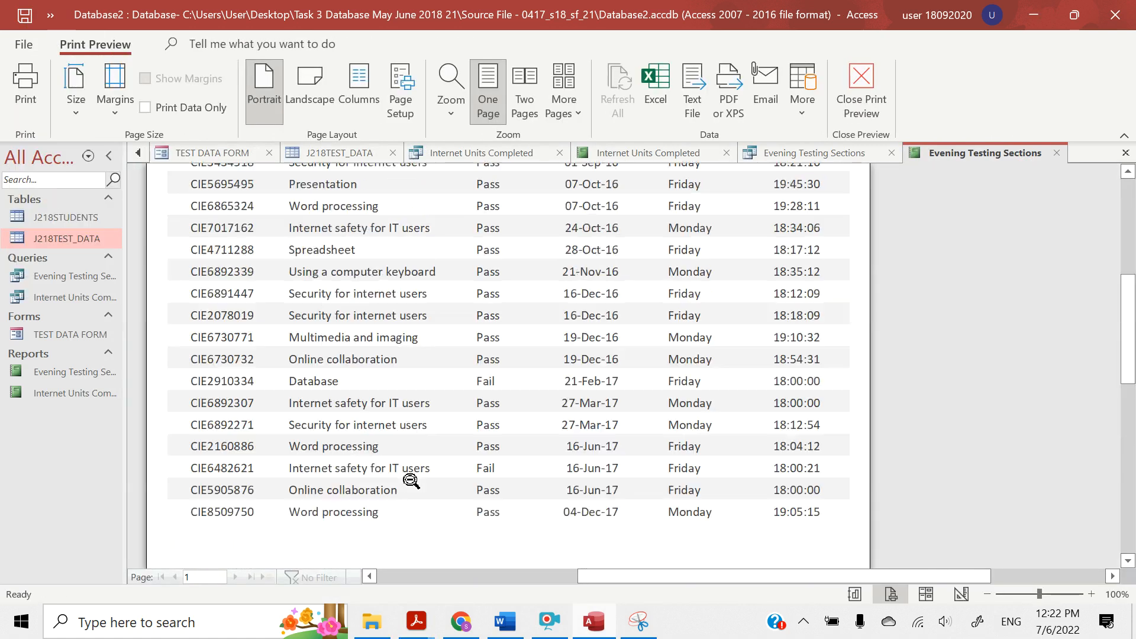
pyautogui.scroll(-10, 412, 481)
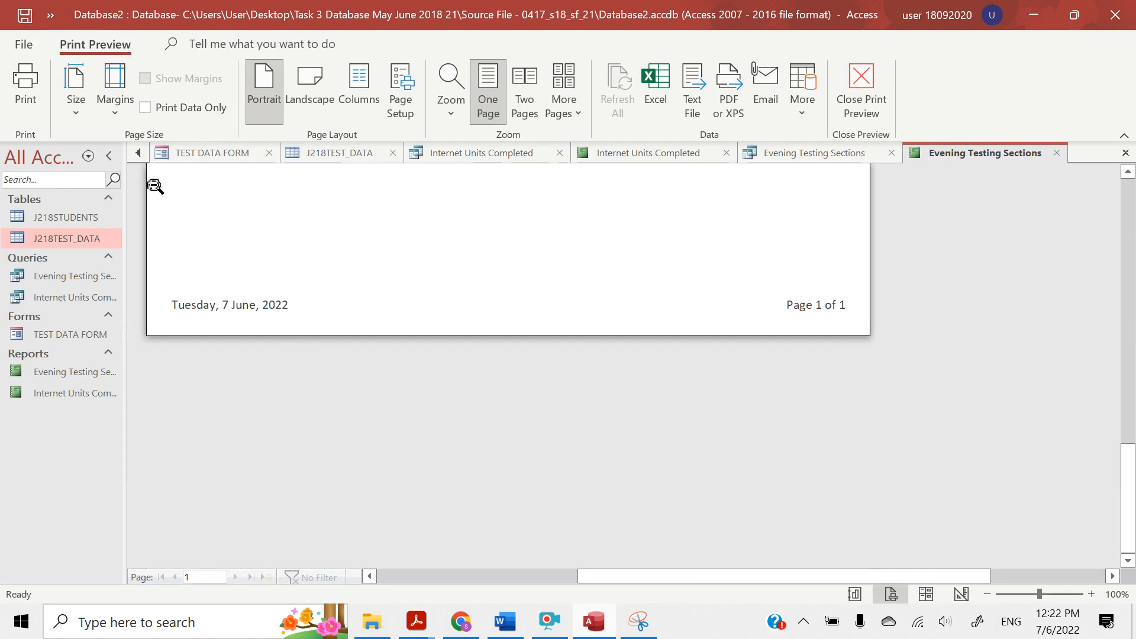
# Print all of the report with Microsoft Print to PDF, bringing up the dialog for saving the print output
pyautogui.click(25, 88)
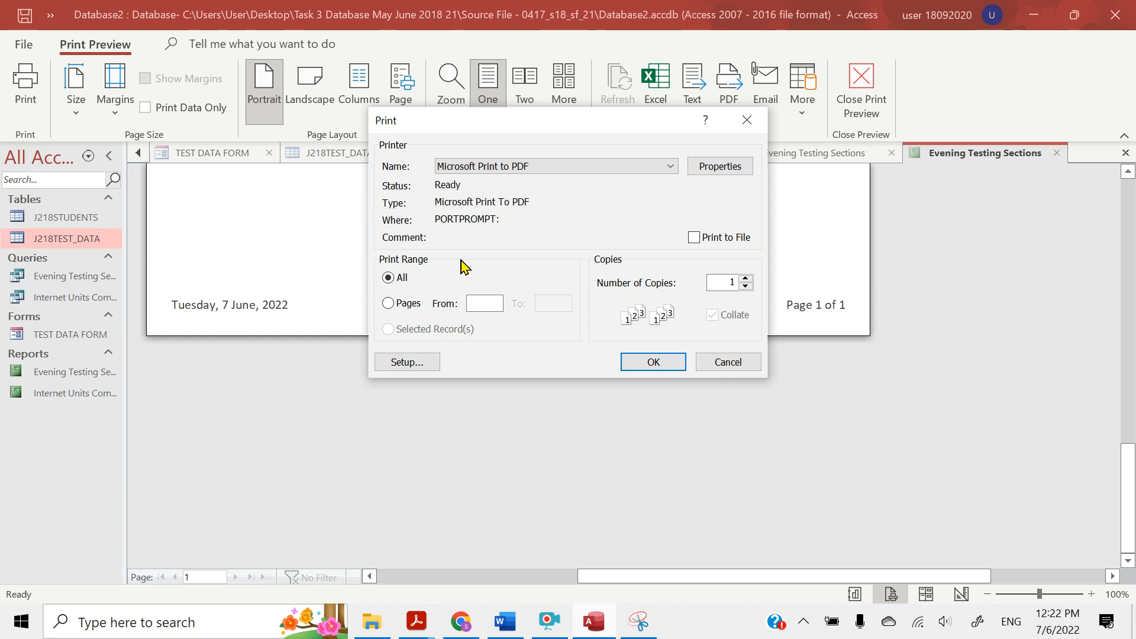
pyautogui.click(650, 367)
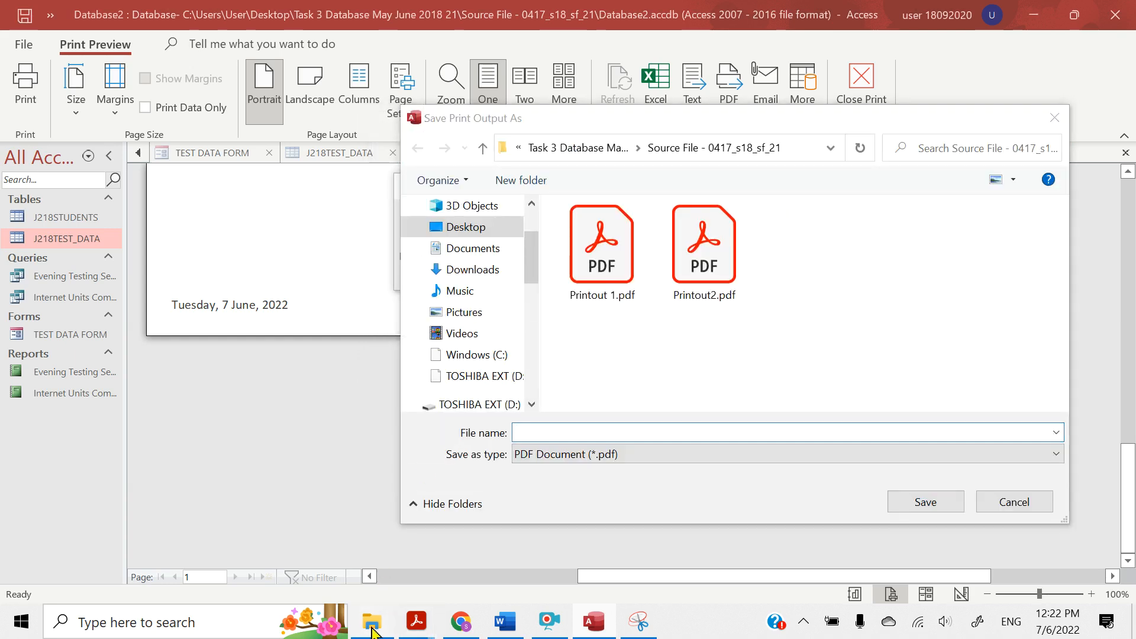
pyautogui.click(373, 629)
pyautogui.click(372, 629)
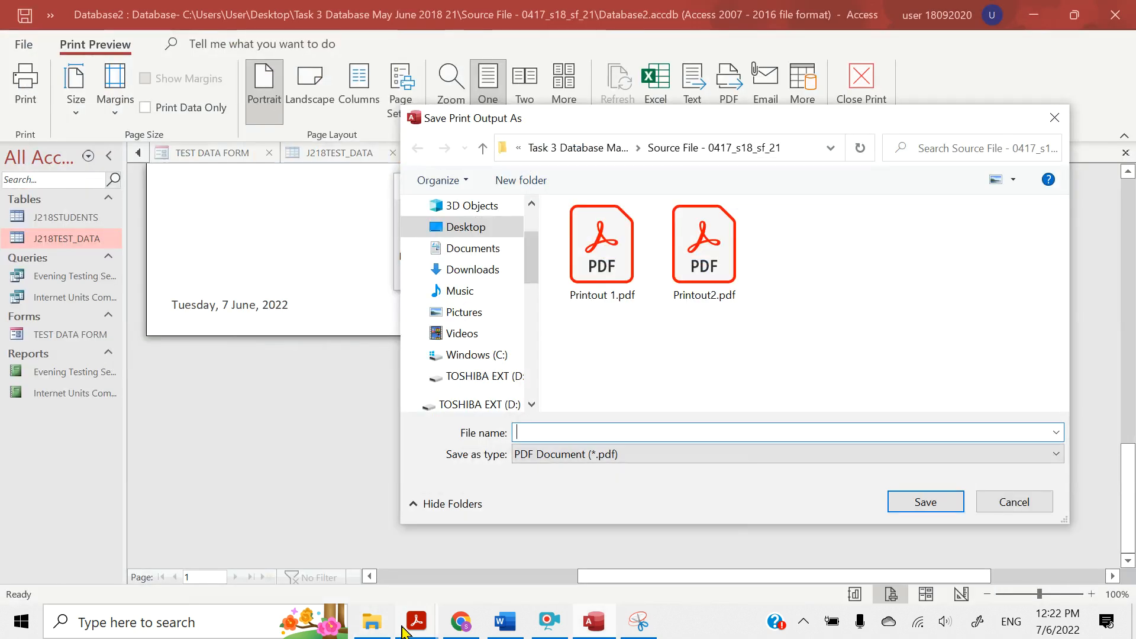
# Highlight the PRINTOUT 3 reminder about name, Centre number and candidate number in the question paper PDF, then return to the Access save dialog
pyautogui.moveTo(416, 621)
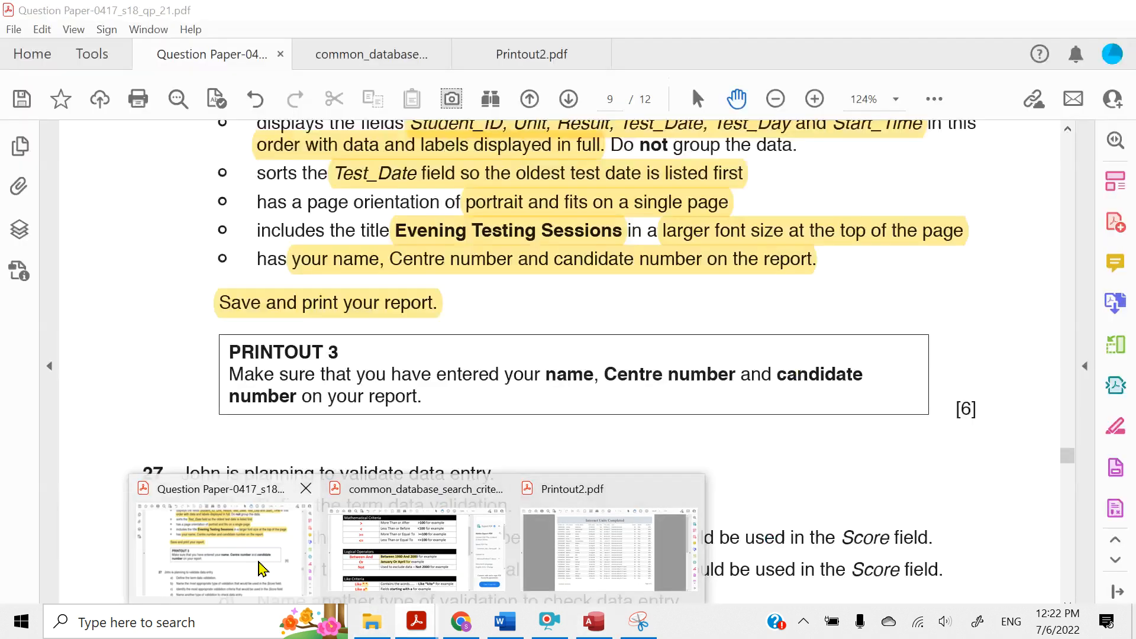
pyautogui.click(261, 565)
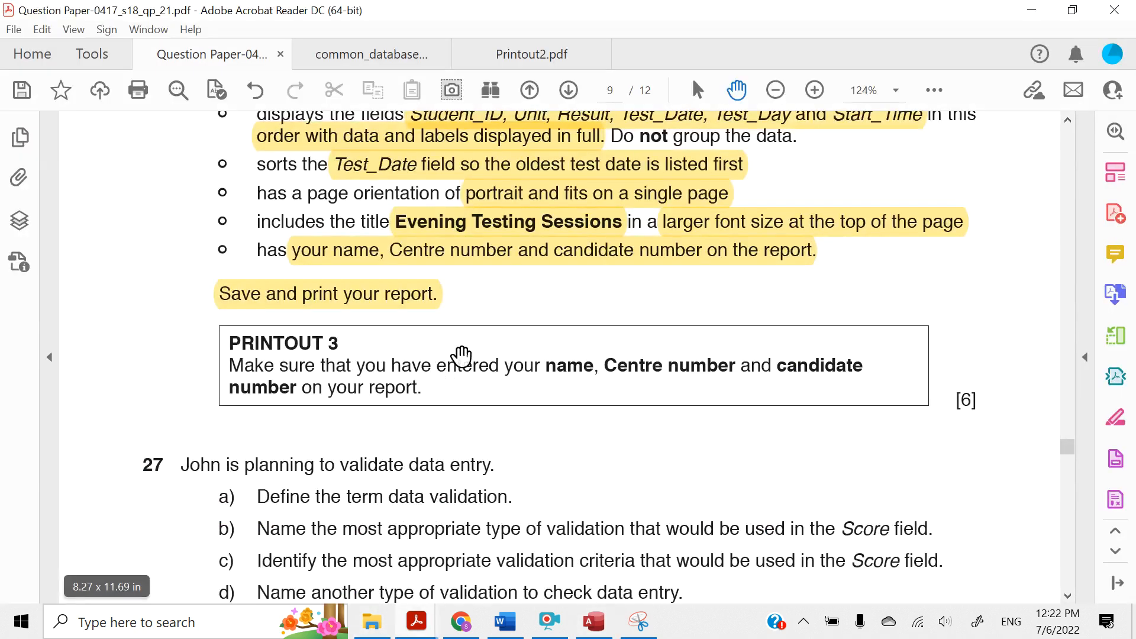
pyautogui.moveTo(421, 388); pyautogui.dragTo(230, 362)
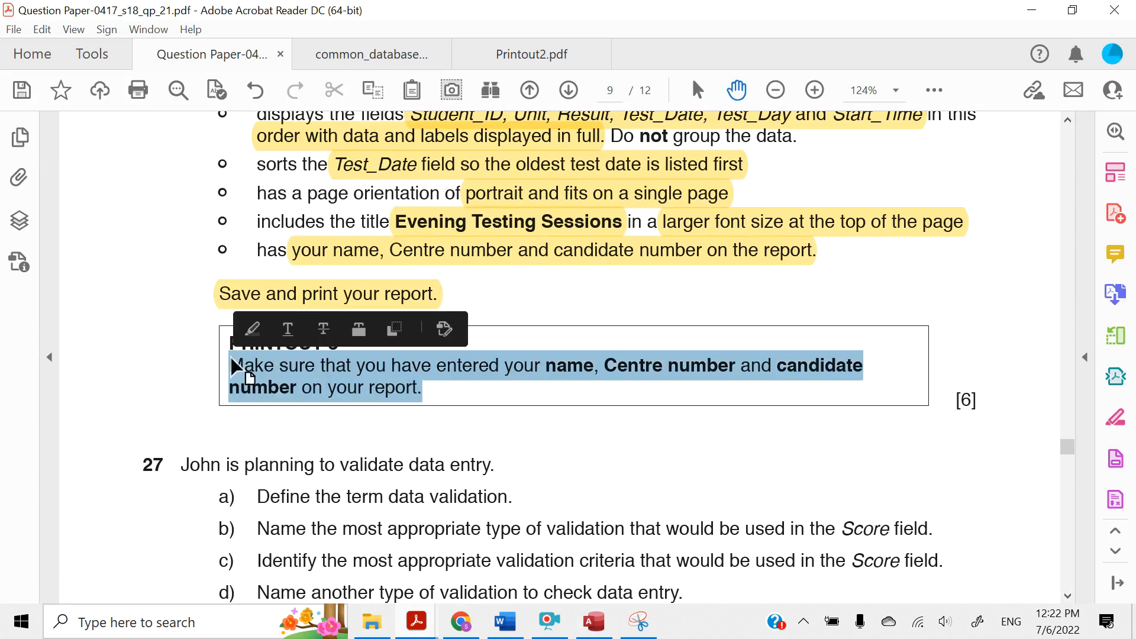
pyautogui.click(251, 325)
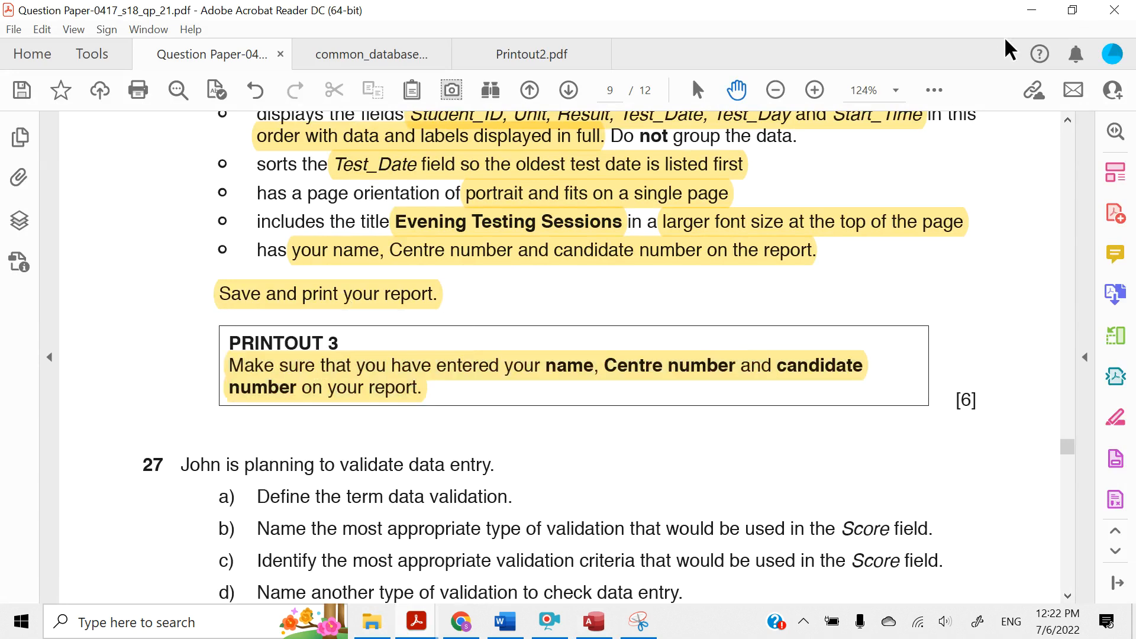
pyautogui.click(1031, 11)
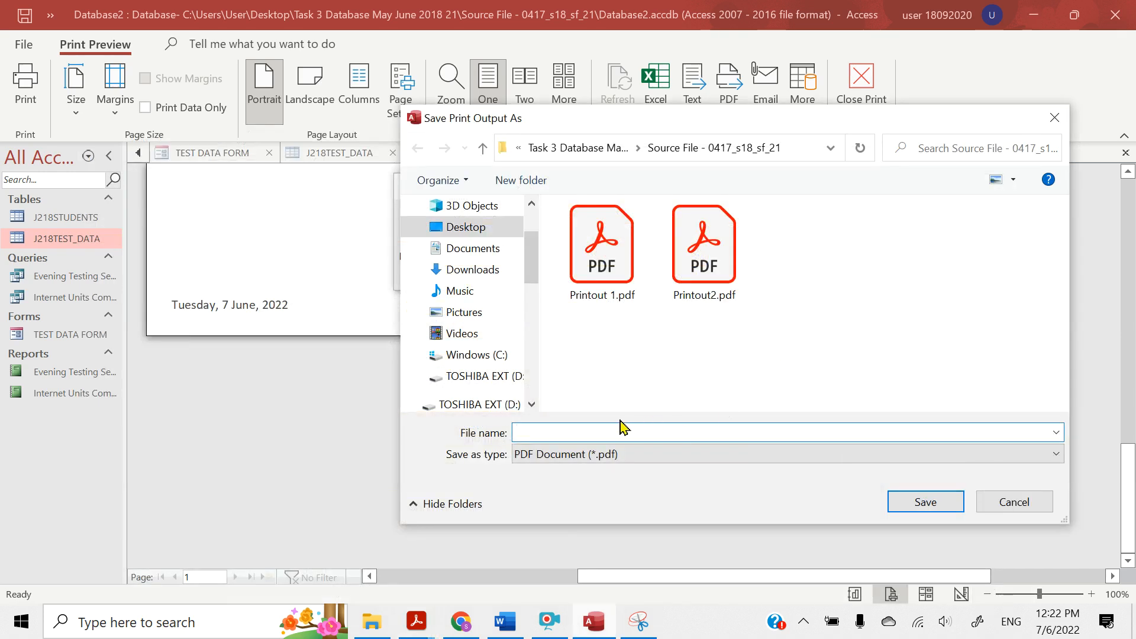
# Save the report's print output as a PDF named Printout 3 in the Source File - 0417_s18_sf_21 folder
pyautogui.write('Printout')
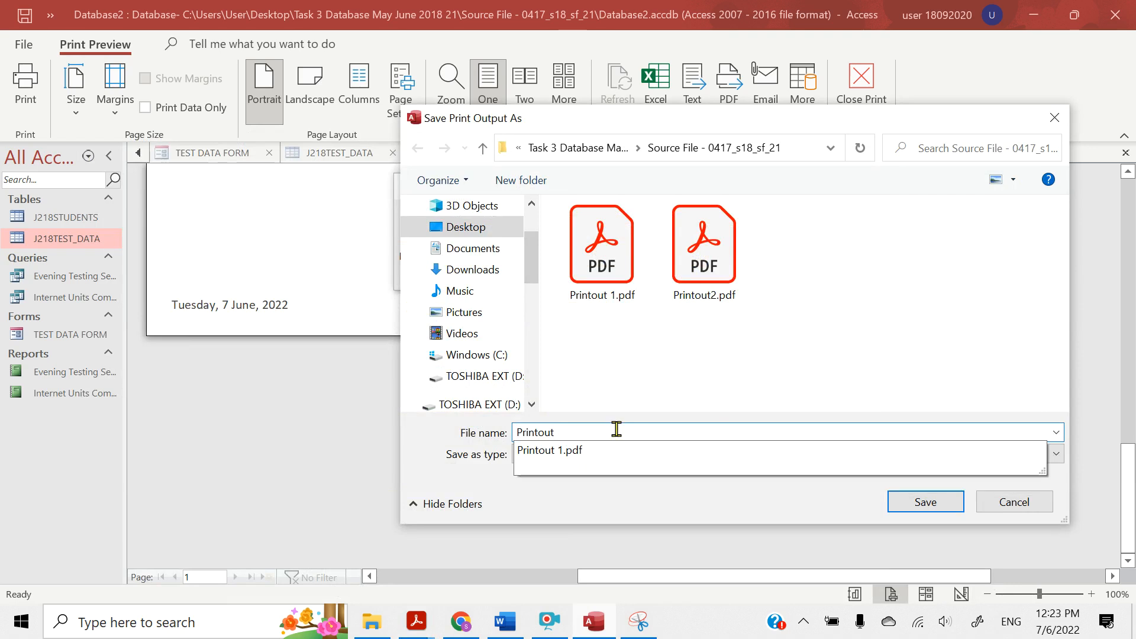
pyautogui.write(' 3')
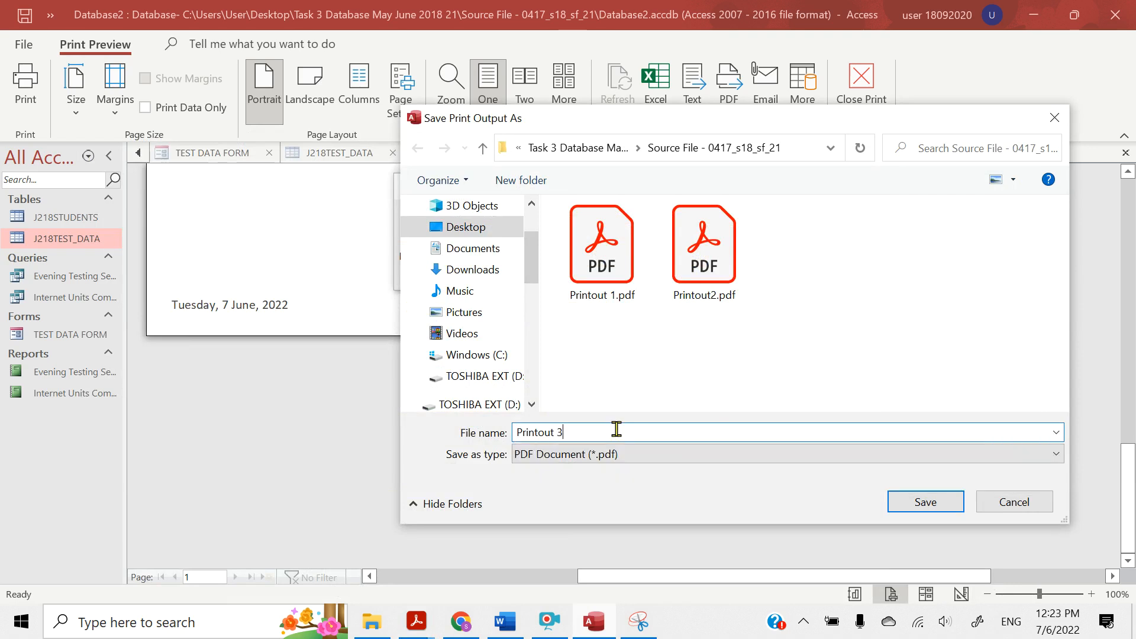
pyautogui.click(915, 508)
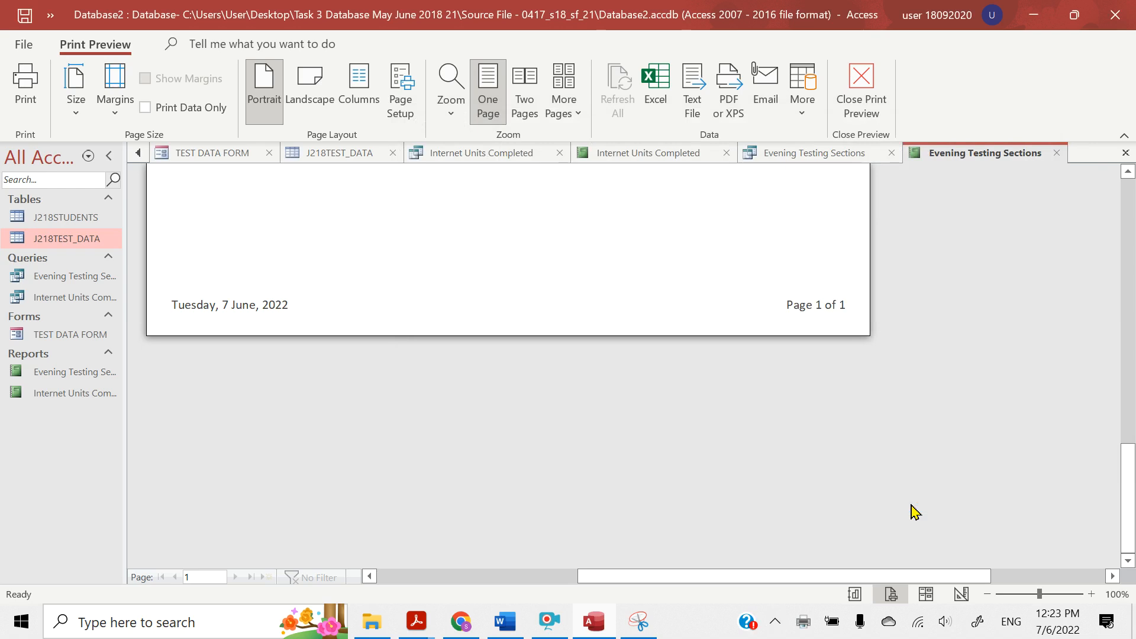
pyautogui.scroll(15, 915, 513)
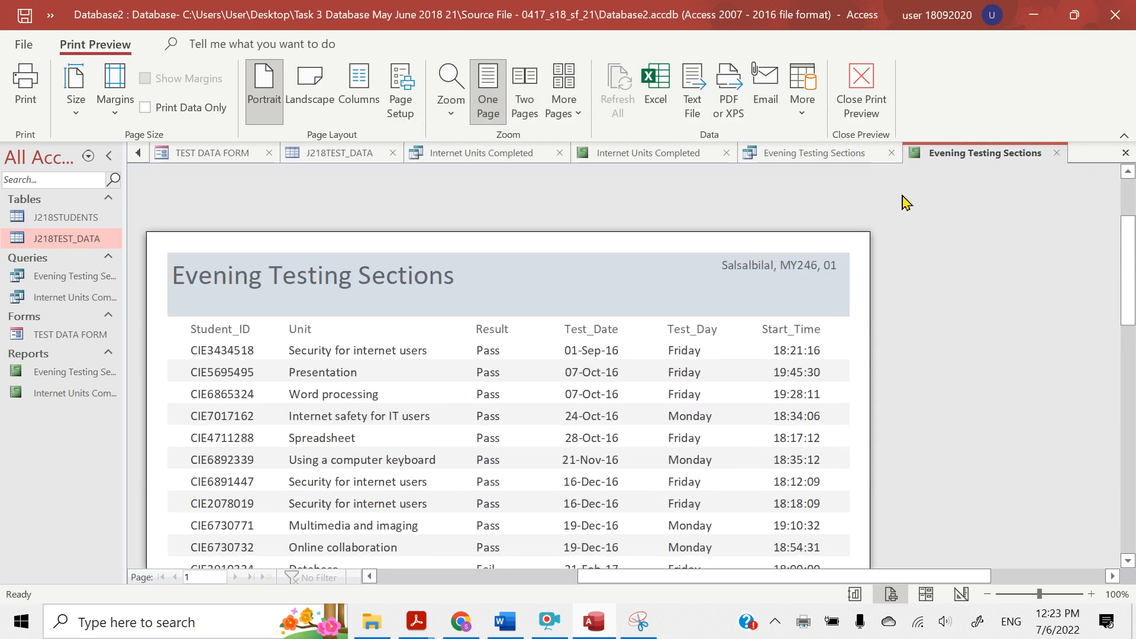
# Switch to the question paper in Acrobat Reader and highlight question 27's "John is planning to validate data entry." and "Define the term data validation."
pyautogui.click(1034, 15)
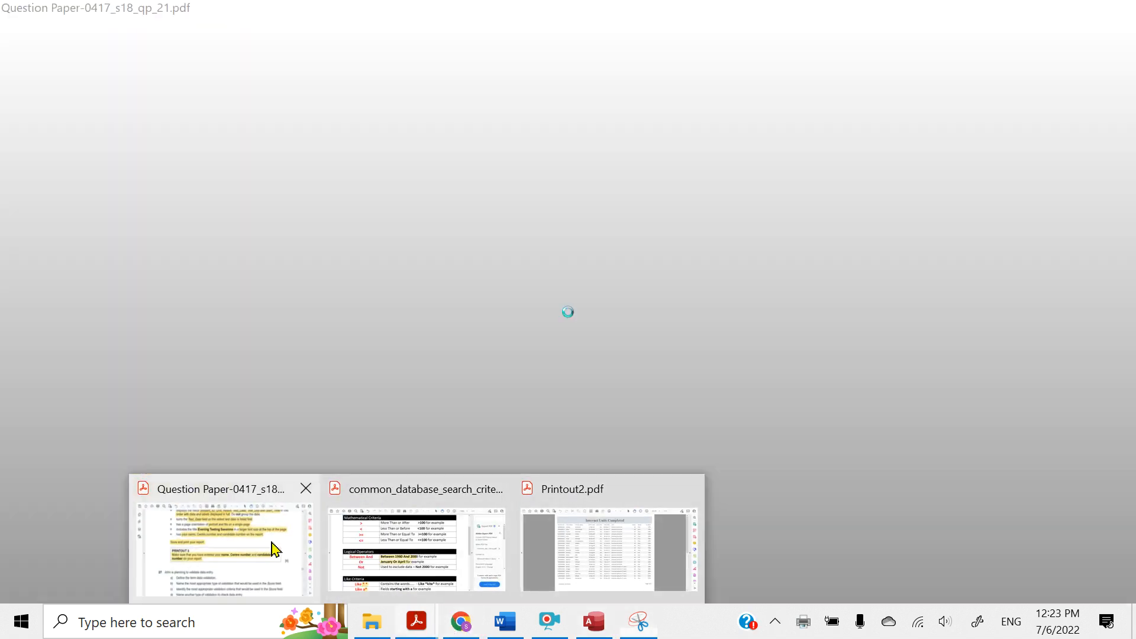
pyautogui.click(274, 545)
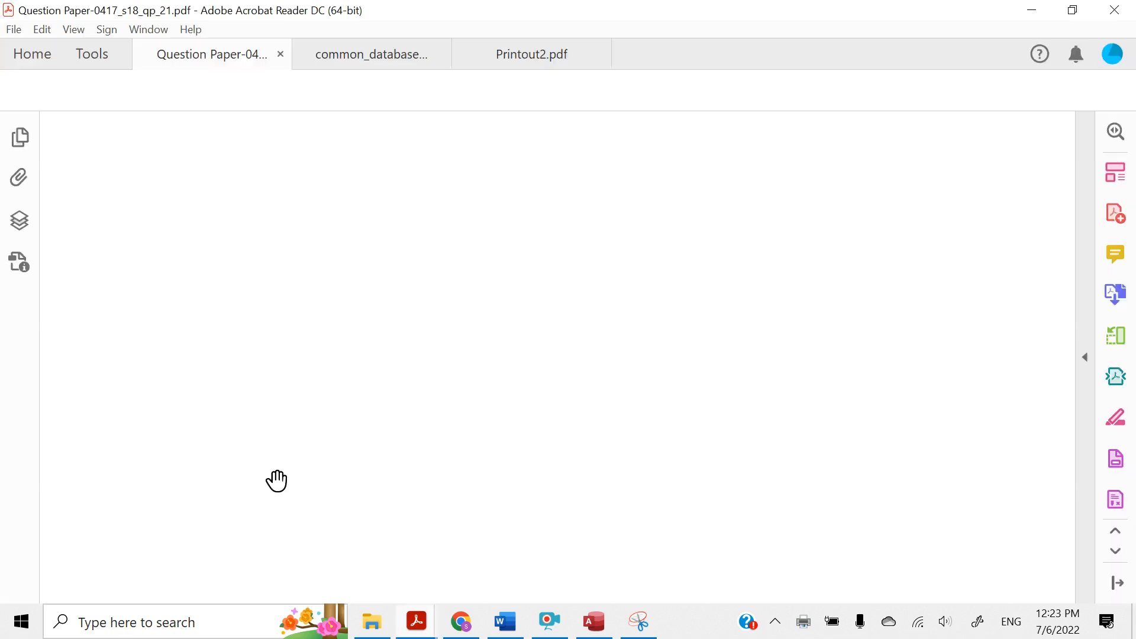
pyautogui.scroll(-3, 284, 447)
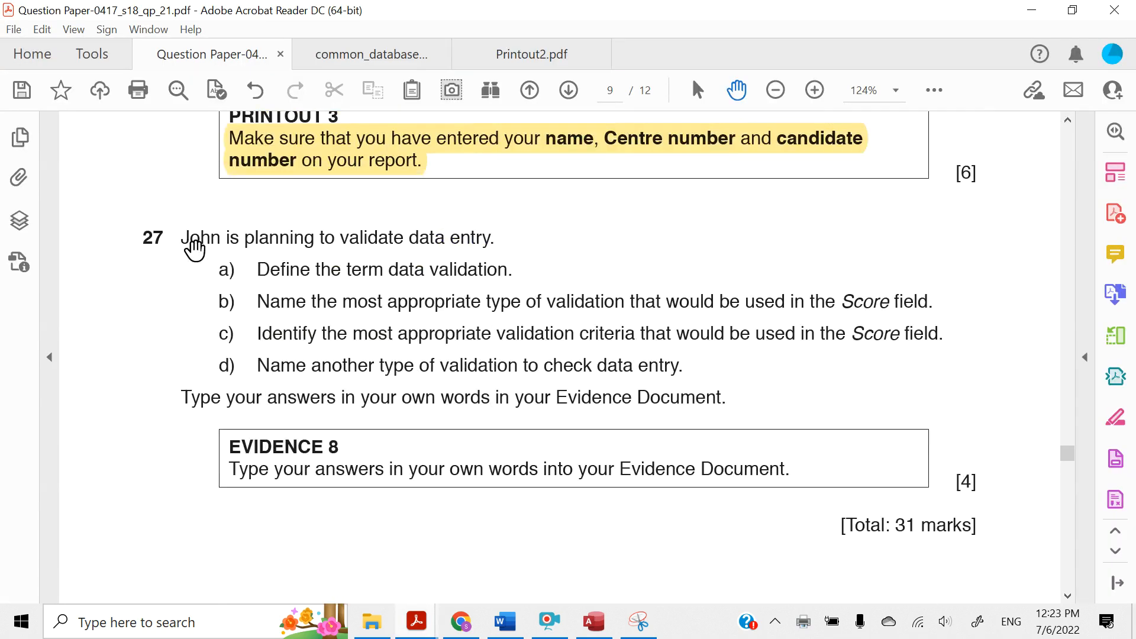
pyautogui.moveTo(185, 236); pyautogui.dragTo(484, 245)
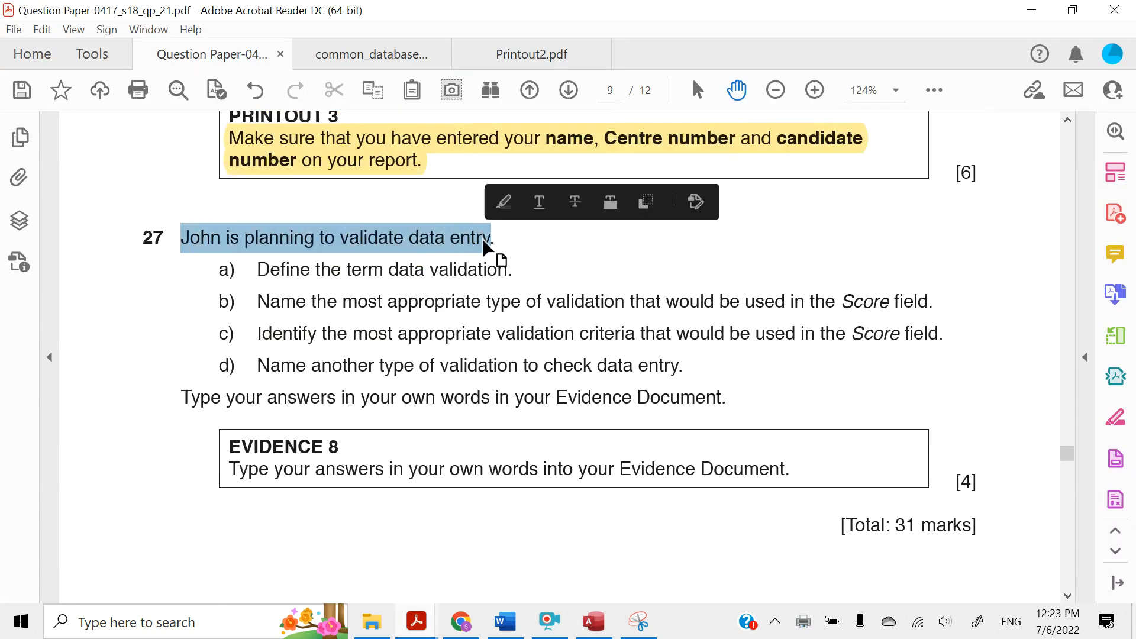
pyautogui.click(505, 203)
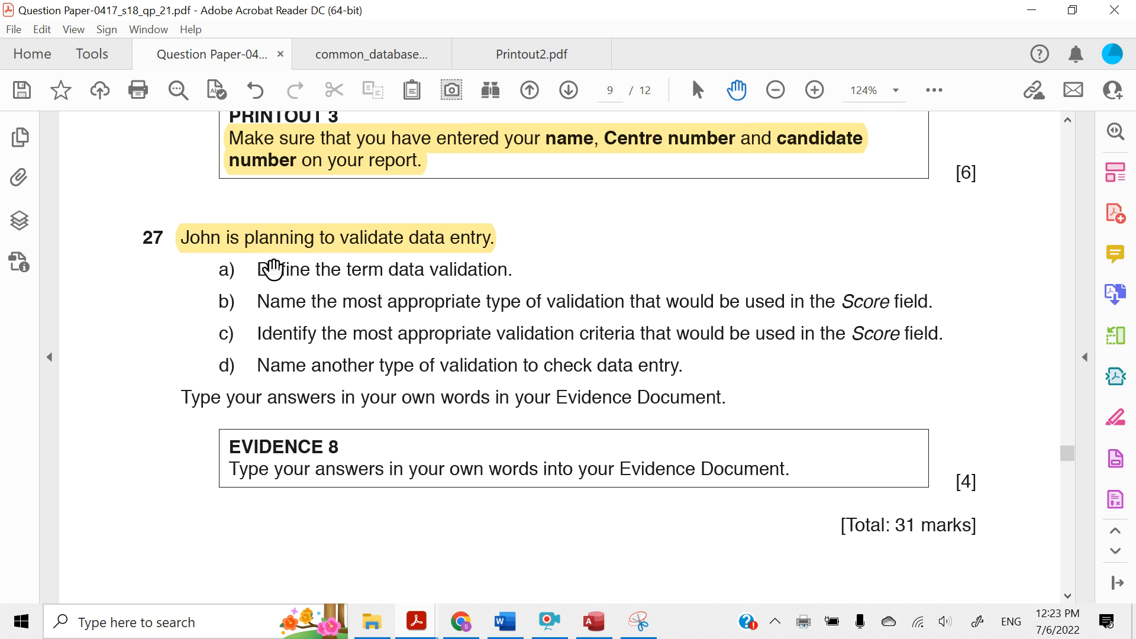
pyautogui.moveTo(258, 270); pyautogui.dragTo(479, 276)
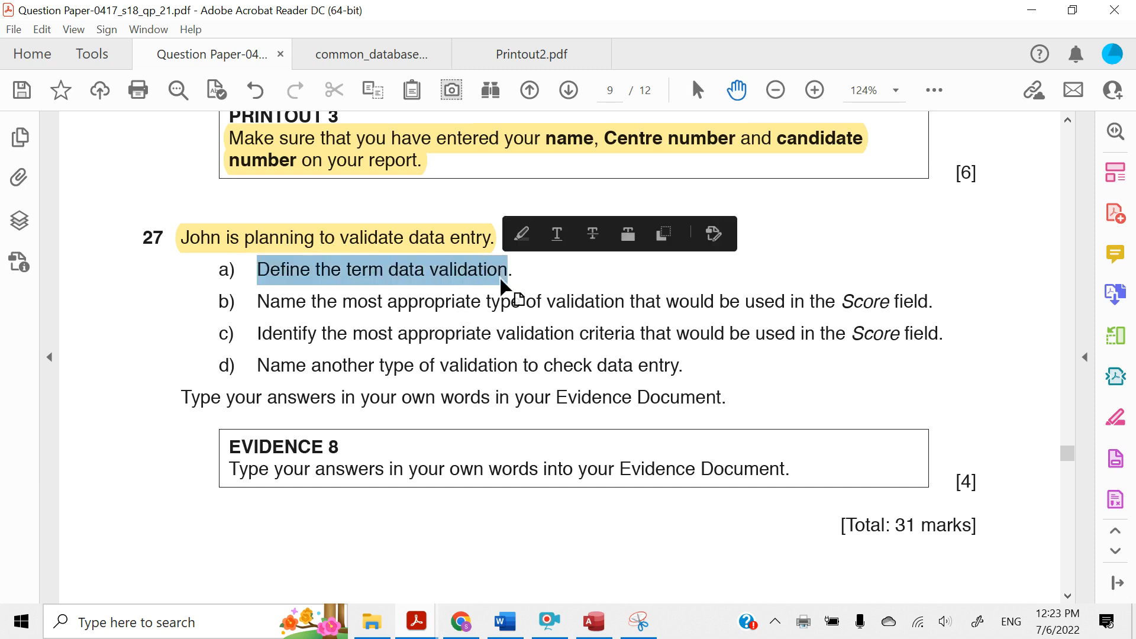
pyautogui.click(521, 235)
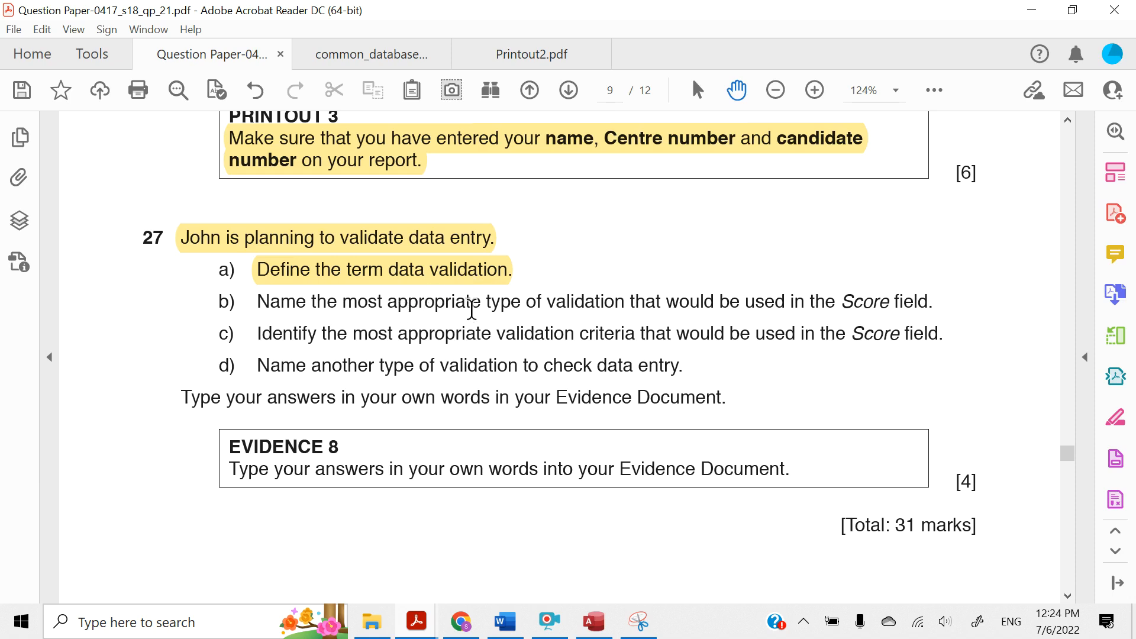
# Highlight the key wording of question 27 parts b, c and d, from "appropriate type", "validation criteria" and "type of validation" to each line's end
pyautogui.moveTo(474, 306); pyautogui.dragTo(940, 271)
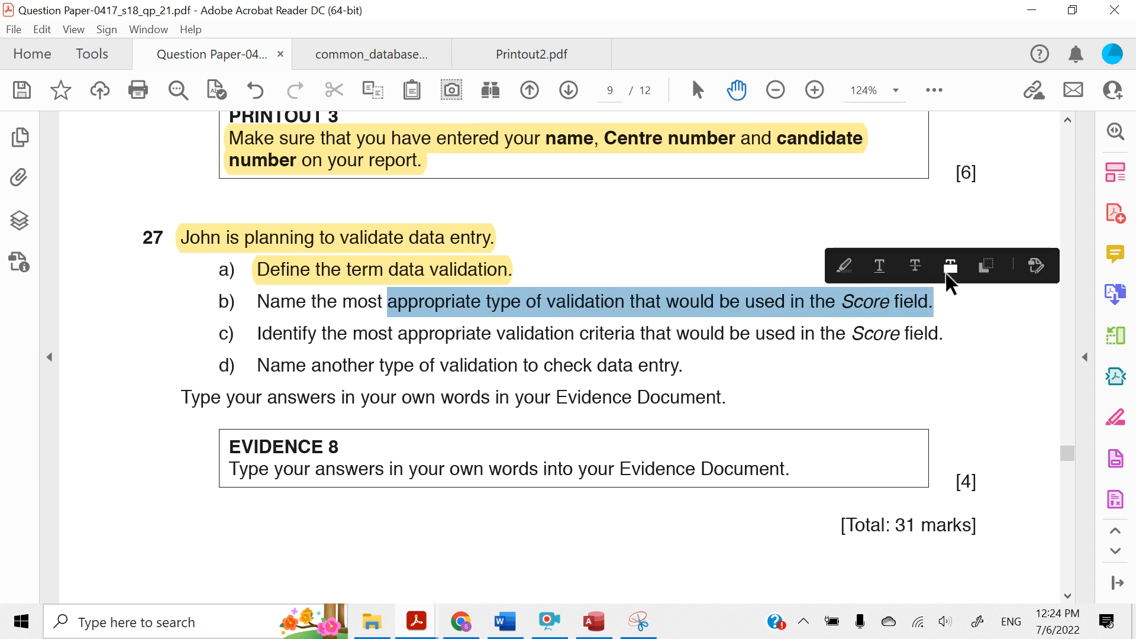
pyautogui.click(843, 266)
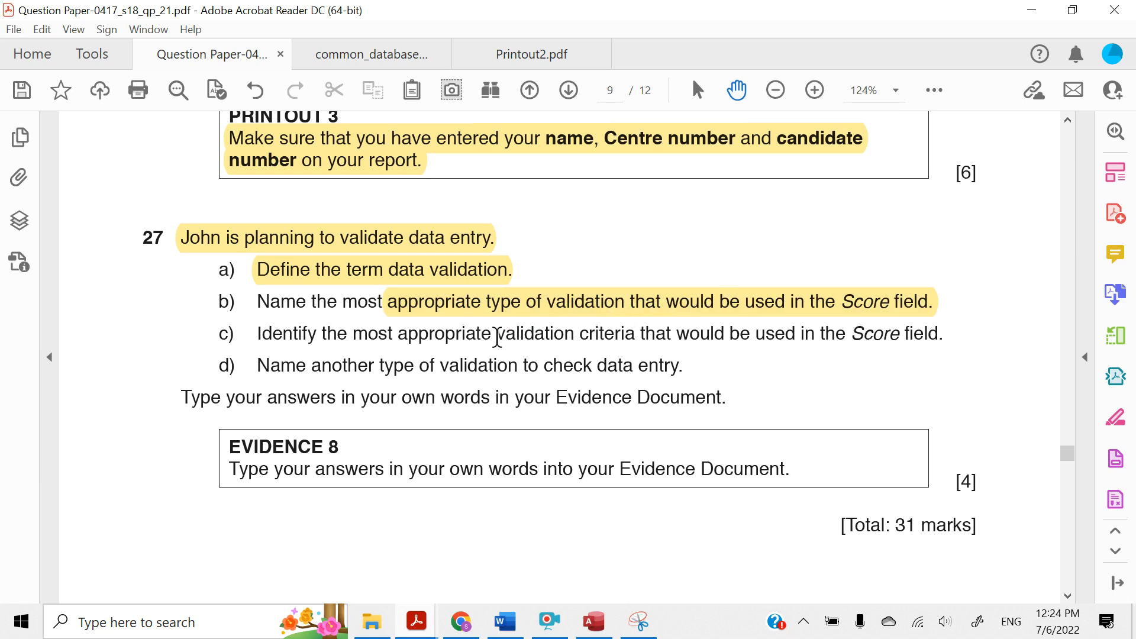
pyautogui.moveTo(497, 338); pyautogui.dragTo(929, 339)
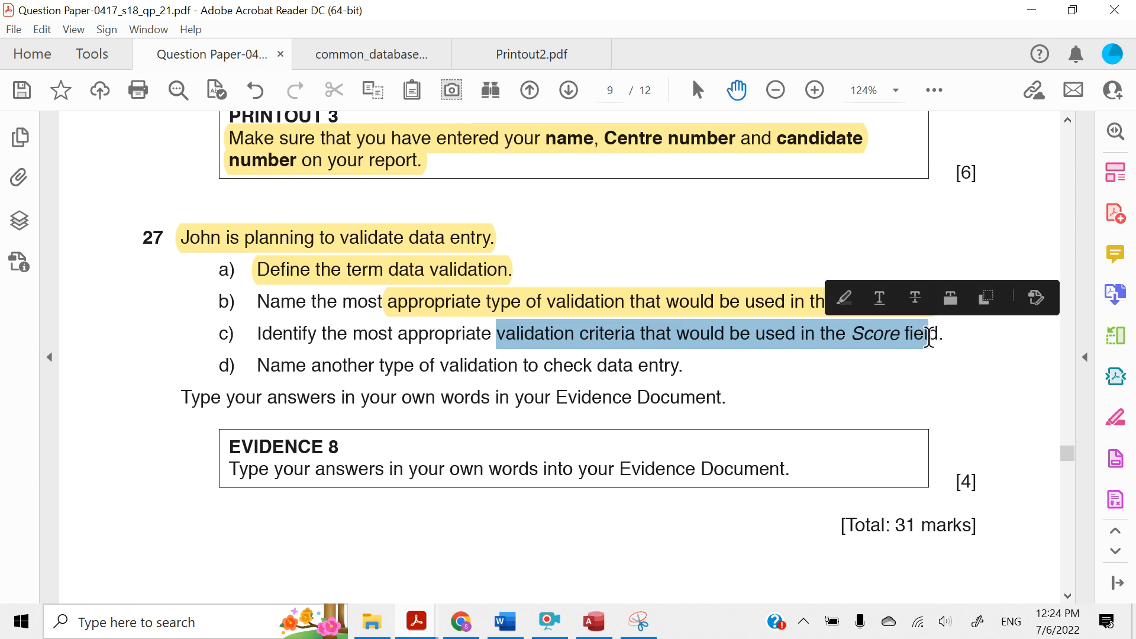
pyautogui.click(842, 299)
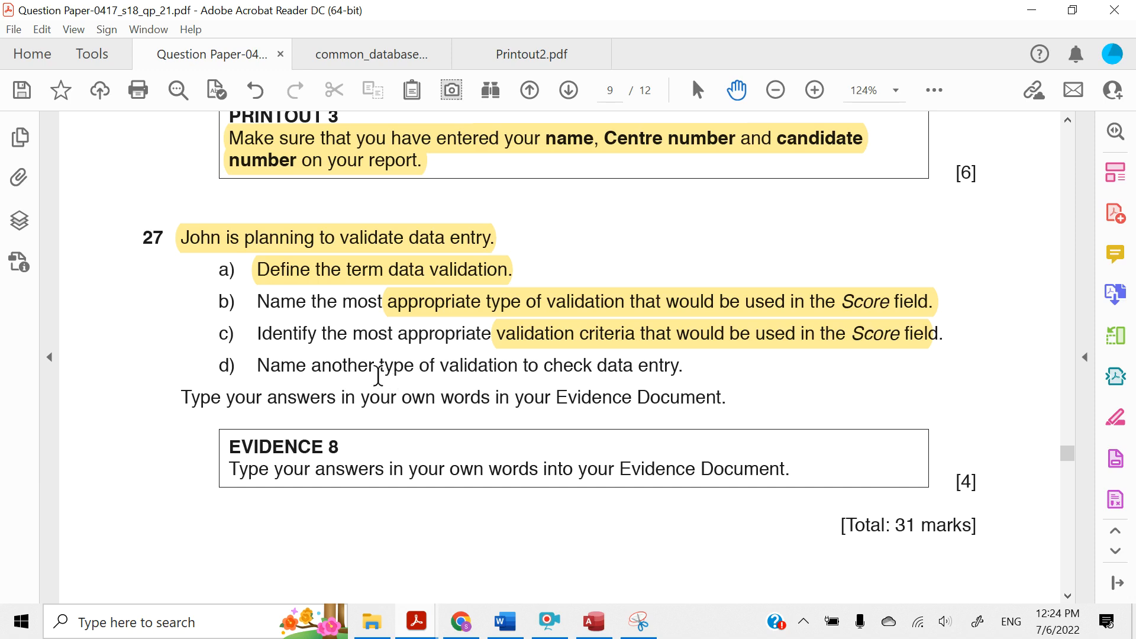
pyautogui.moveTo(378, 374); pyautogui.dragTo(645, 361)
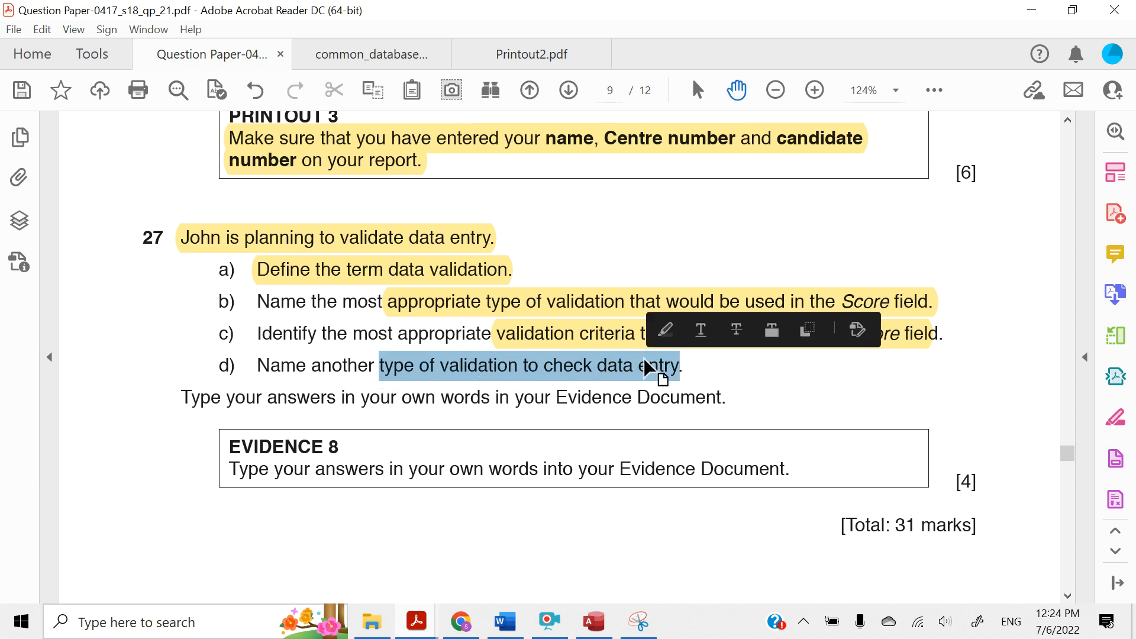
pyautogui.click(666, 330)
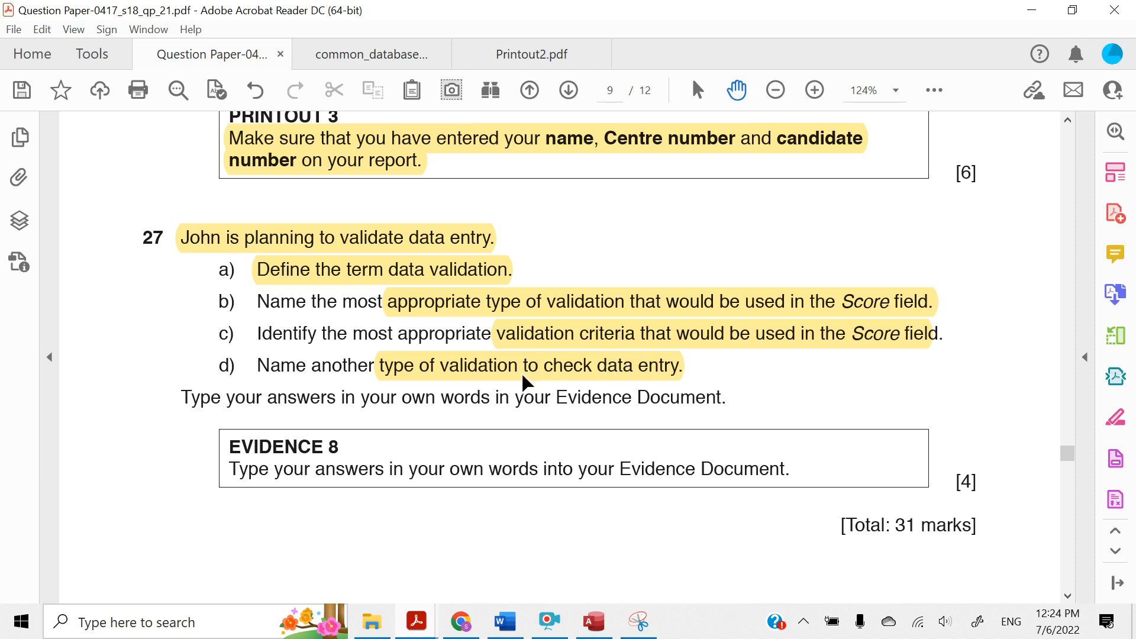
pyautogui.scroll(2, 483, 390)
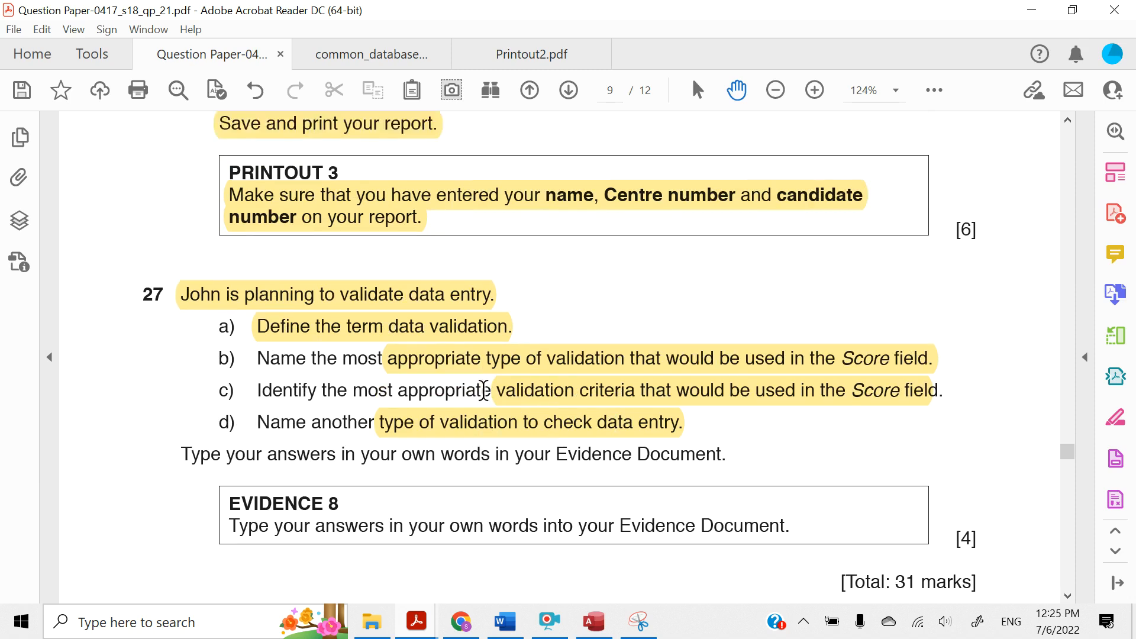
pyautogui.scroll(-3, 482, 389)
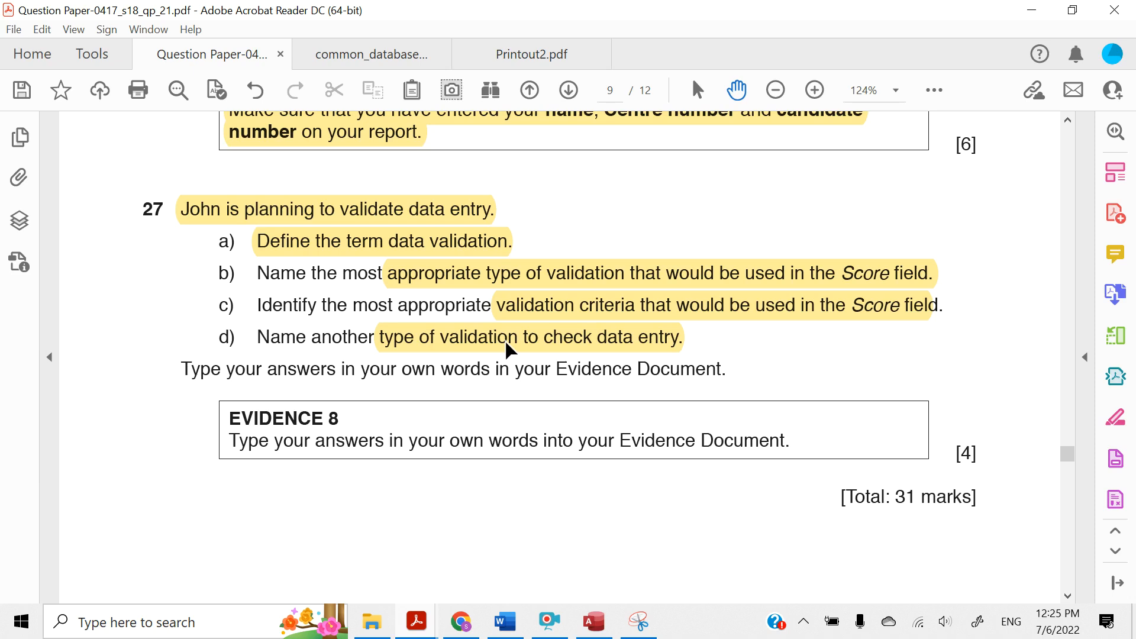
# Switch to Access, open the J218STUDENTS table in Design View and examine the Full_Time field's general properties, including its validation settings
pyautogui.click(594, 621)
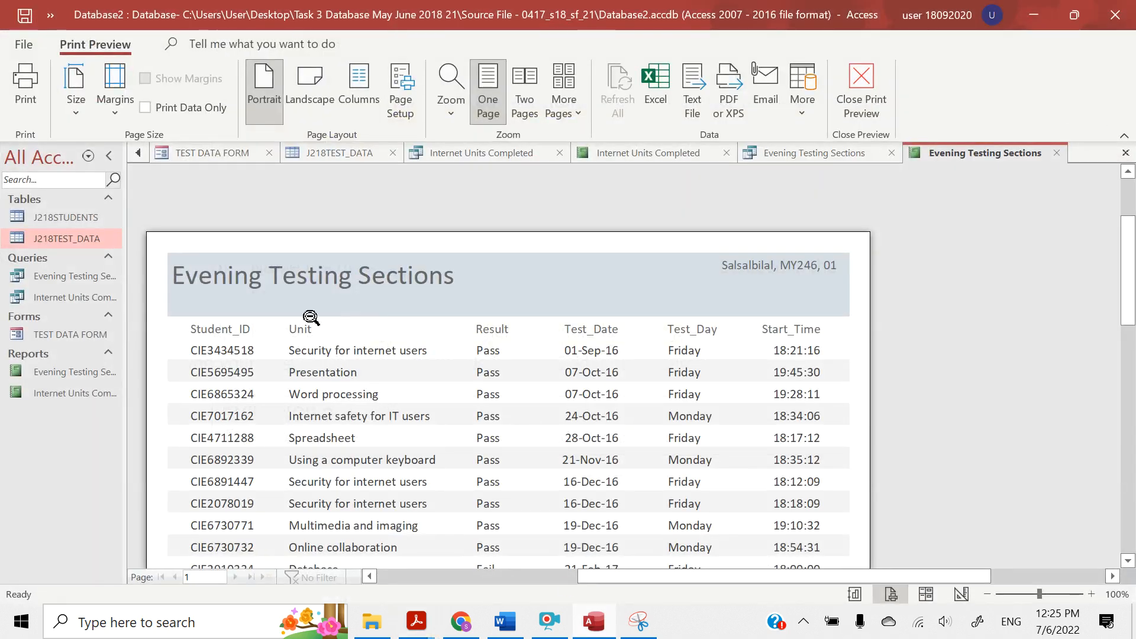
pyautogui.doubleClick(42, 220)
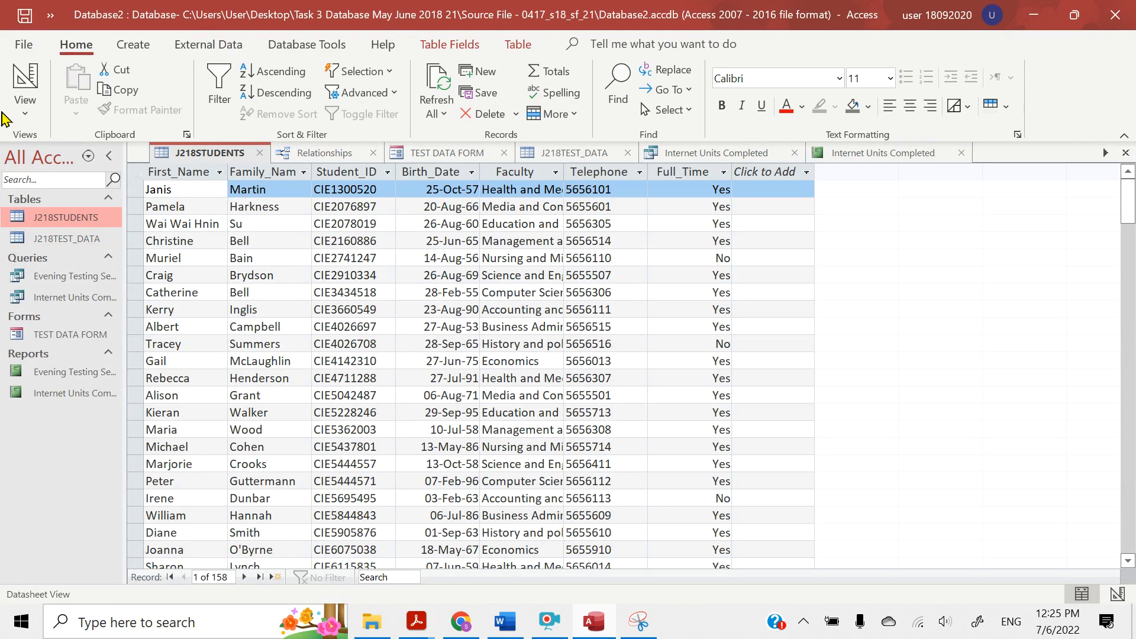
pyautogui.click(23, 111)
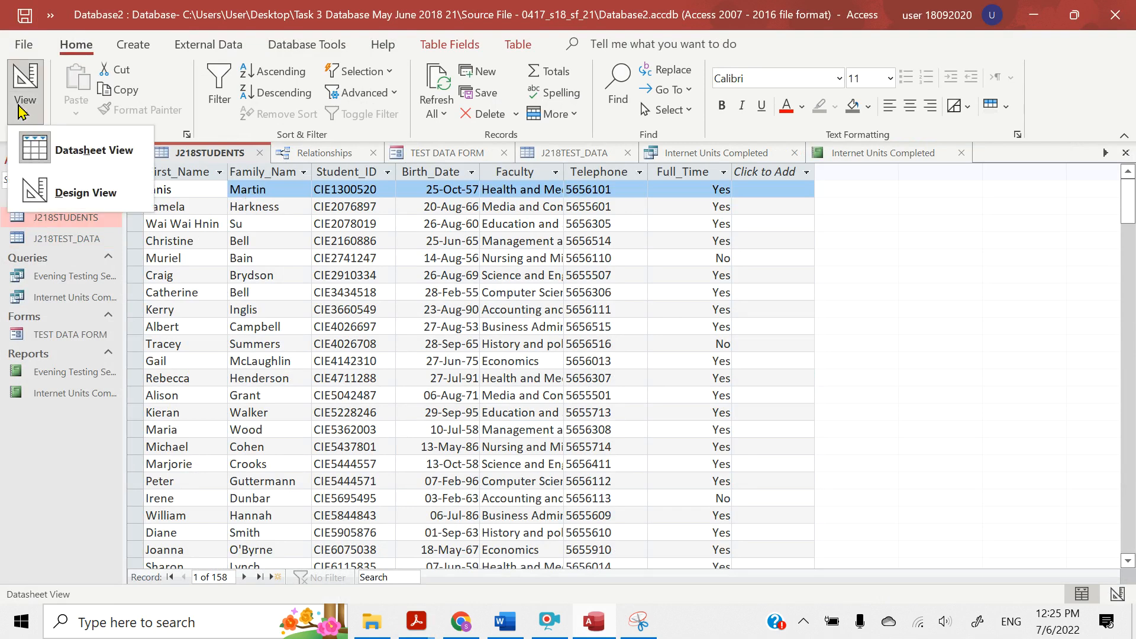
pyautogui.click(61, 192)
pyautogui.click(543, 379)
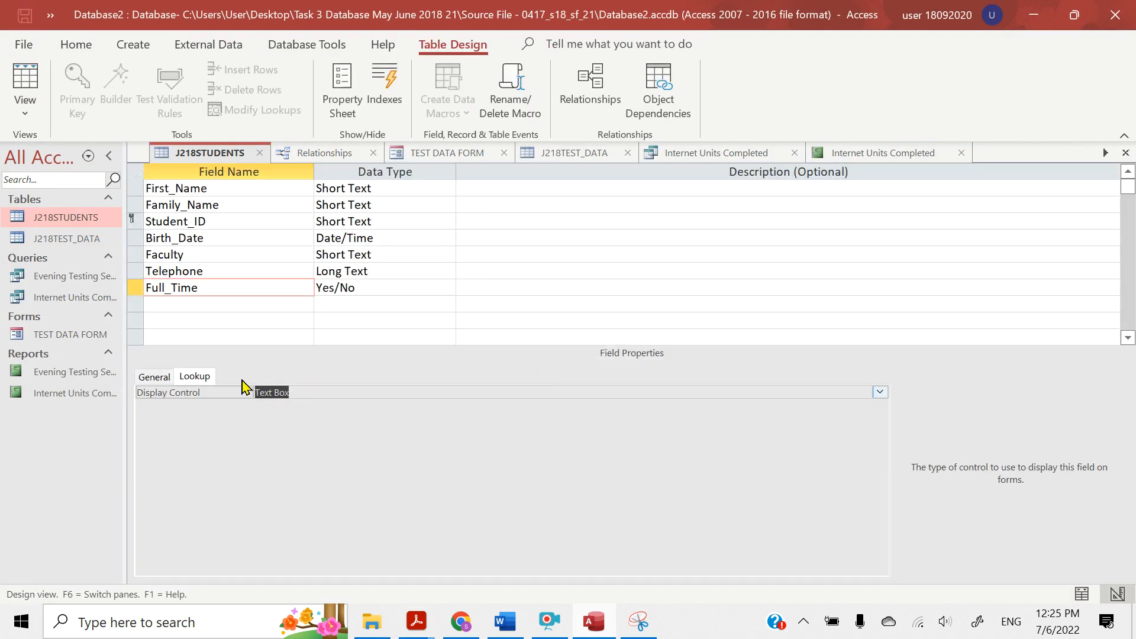
pyautogui.click(160, 376)
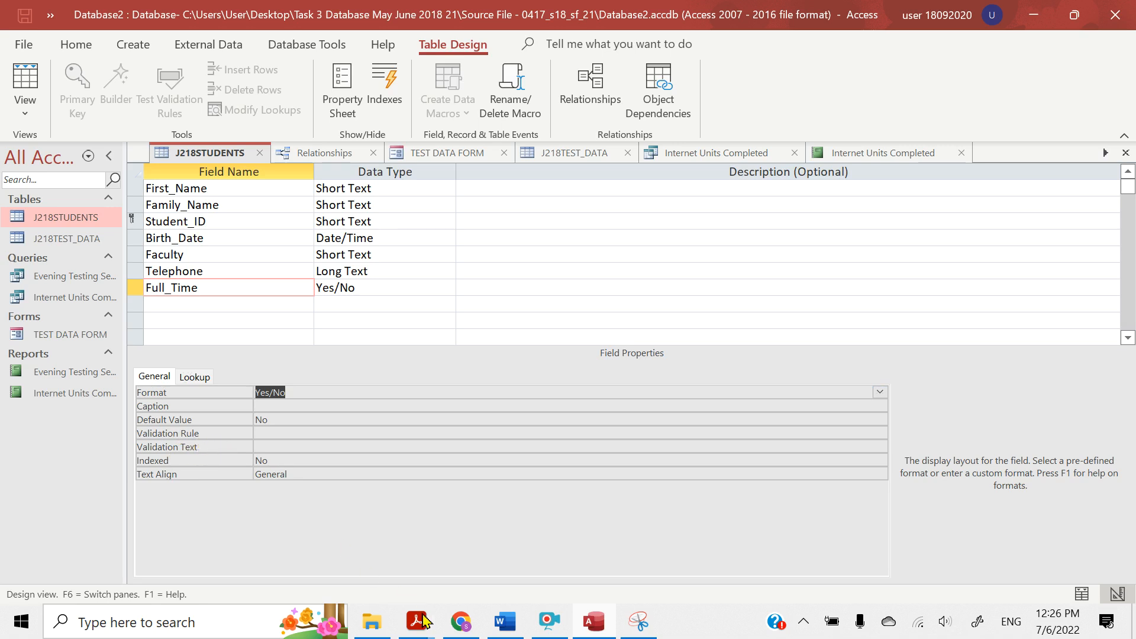
# Return to the question paper in Acrobat Reader and review the requirements of questions 26 and 27 and the start of Task 4
pyautogui.moveTo(425, 621)
pyautogui.click(249, 552)
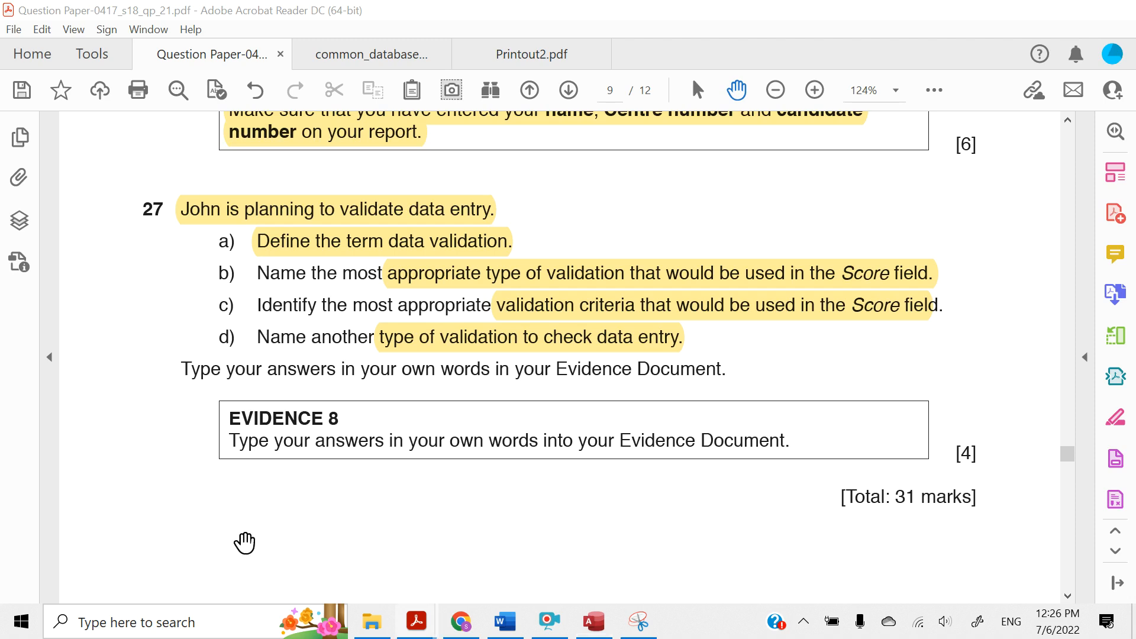
pyautogui.scroll(-10, 324, 449)
pyautogui.scroll(-2, 324, 449)
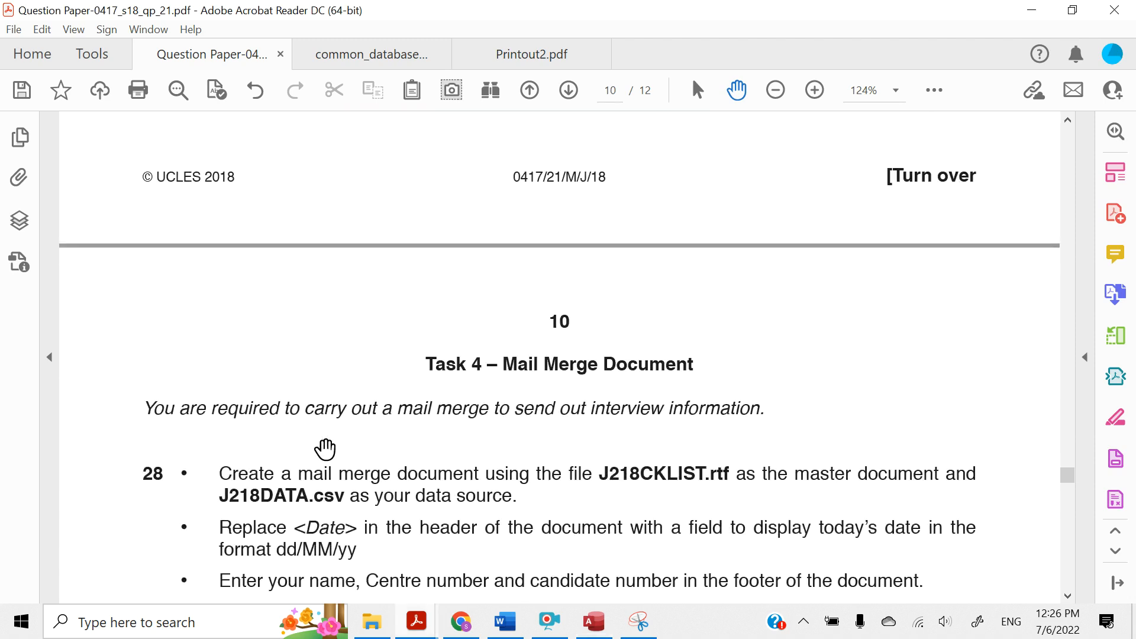
pyautogui.scroll(10, 325, 449)
pyautogui.scroll(8, 325, 450)
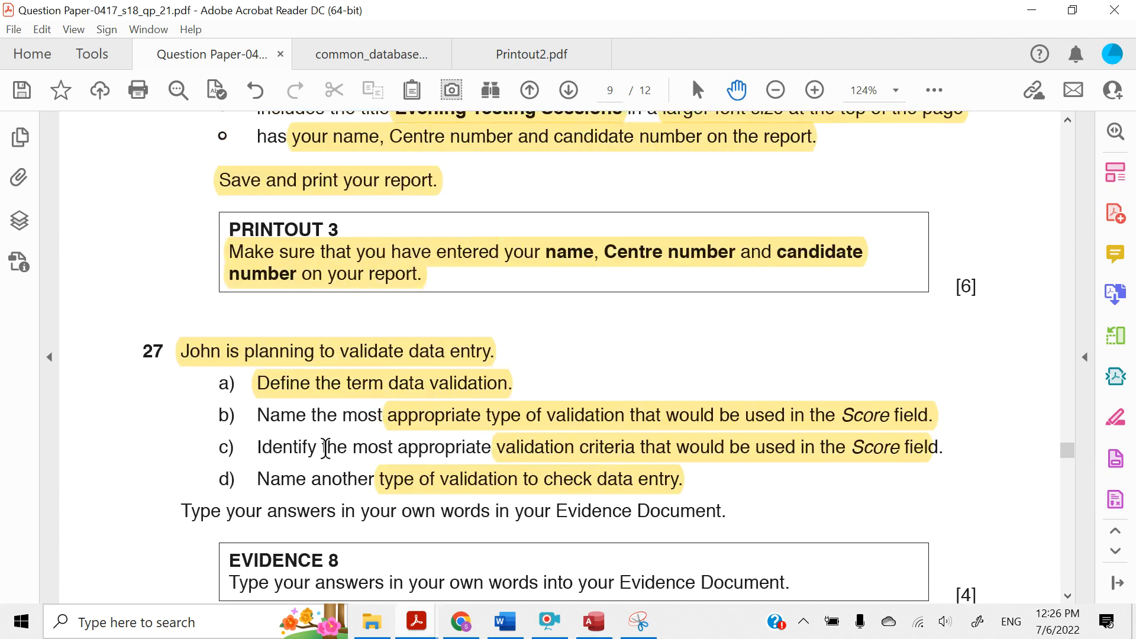
pyautogui.scroll(5, 325, 450)
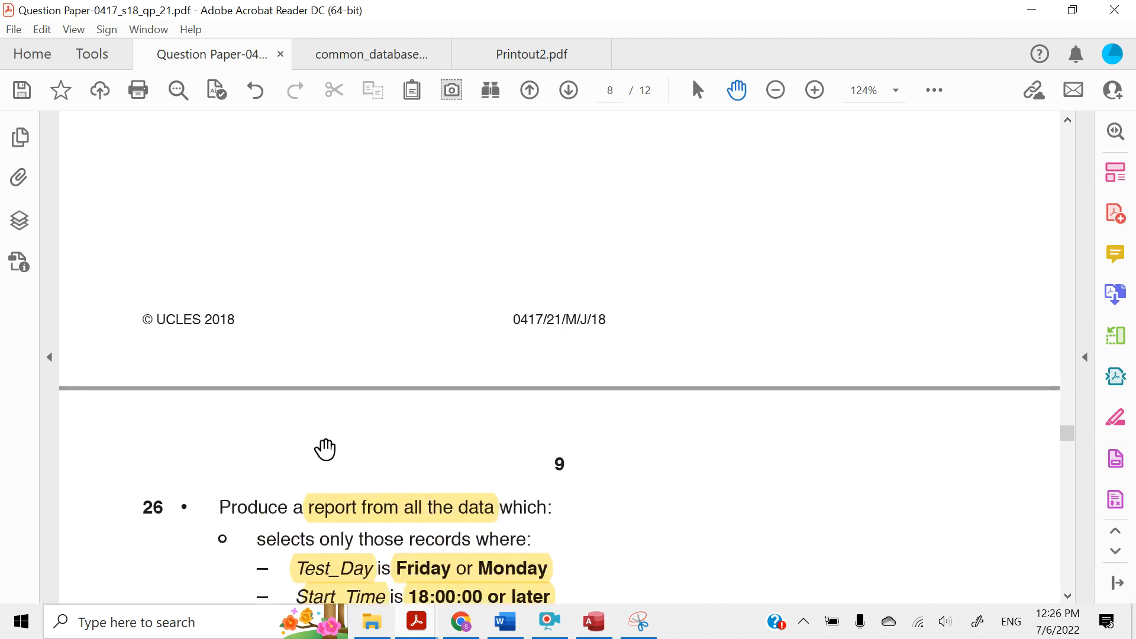
pyautogui.scroll(-9, 325, 450)
pyautogui.scroll(-3, 325, 450)
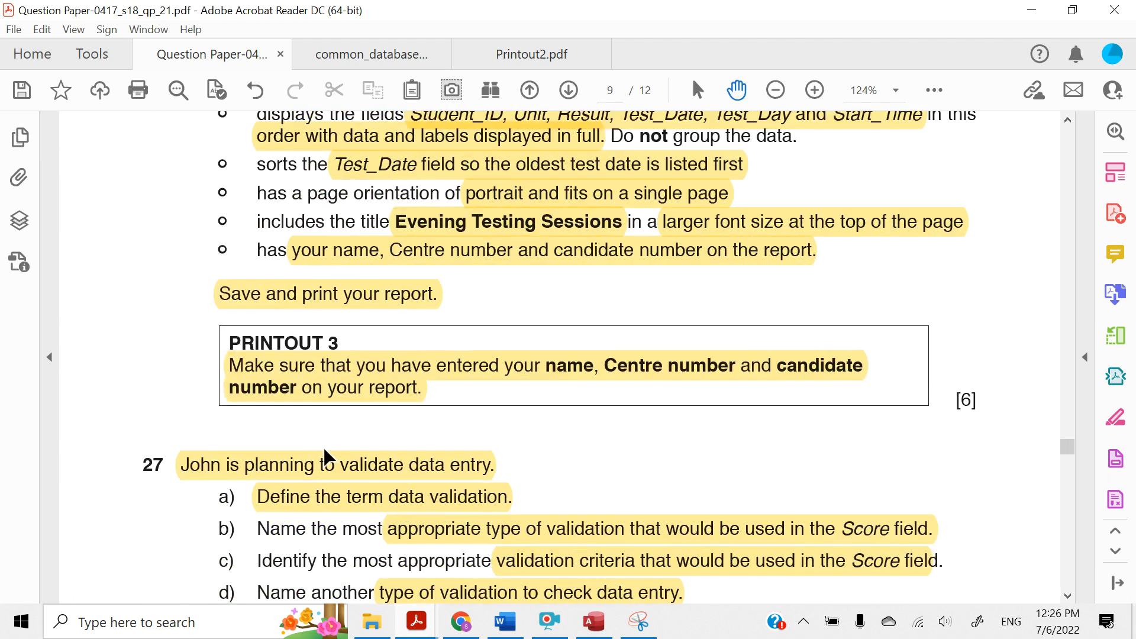
pyautogui.scroll(-1, 325, 455)
pyautogui.scroll(12, 325, 452)
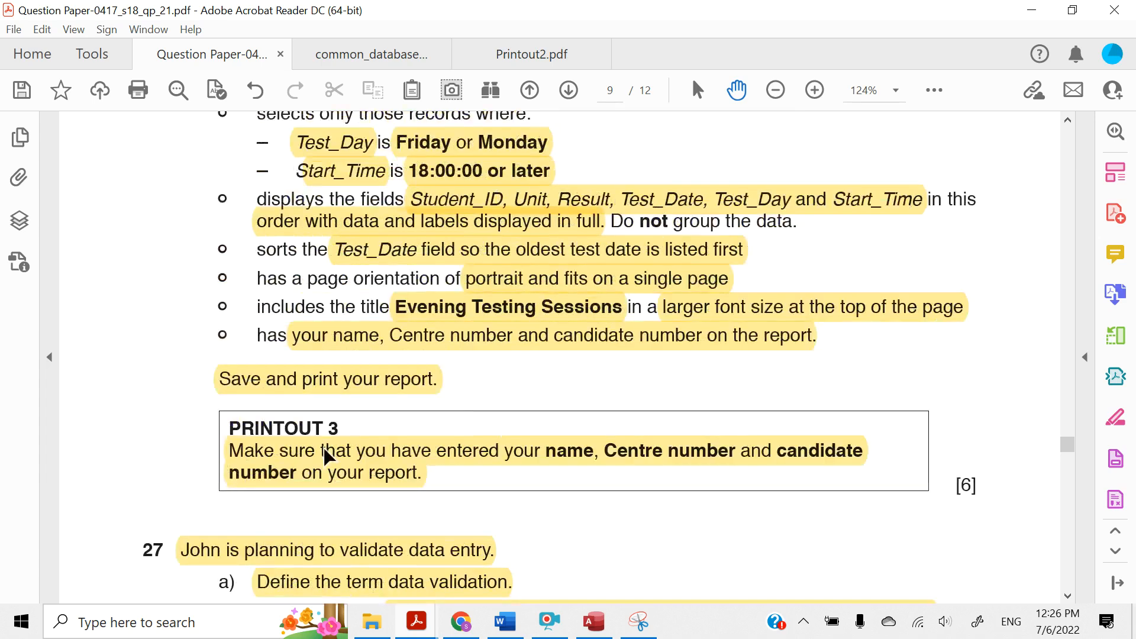
pyautogui.scroll(-10, 325, 450)
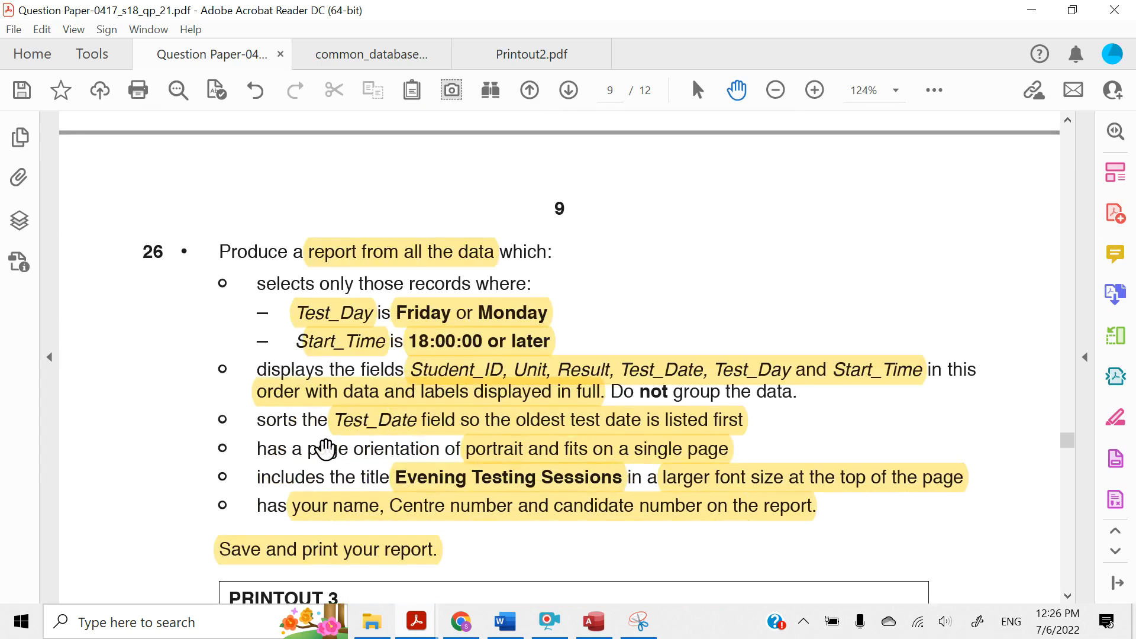
pyautogui.scroll(-1, 323, 445)
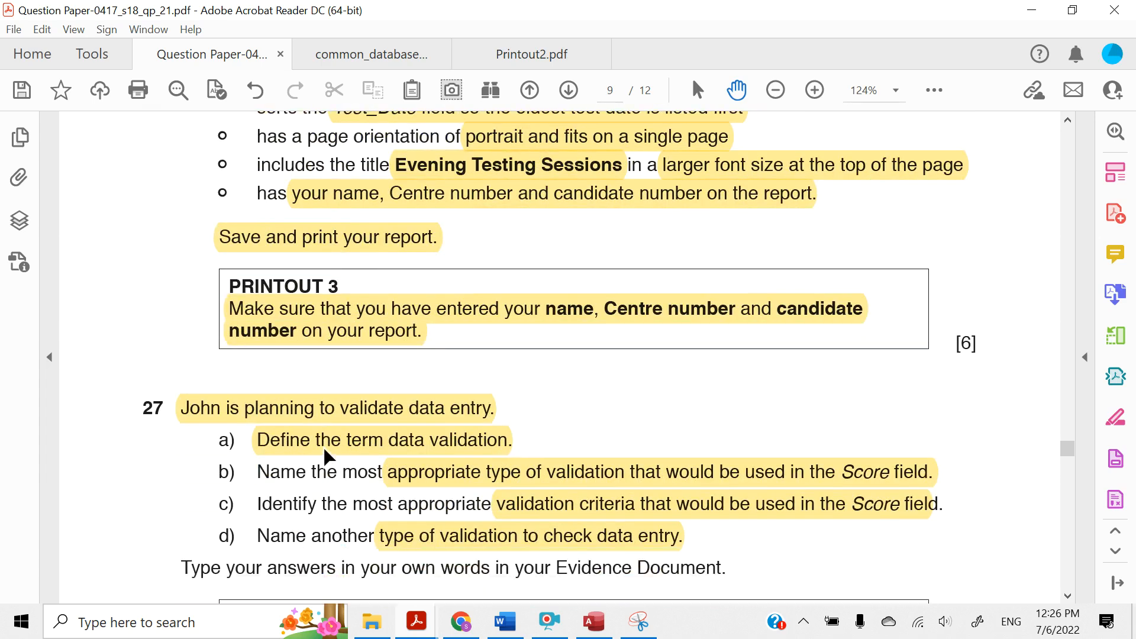
pyautogui.click(546, 622)
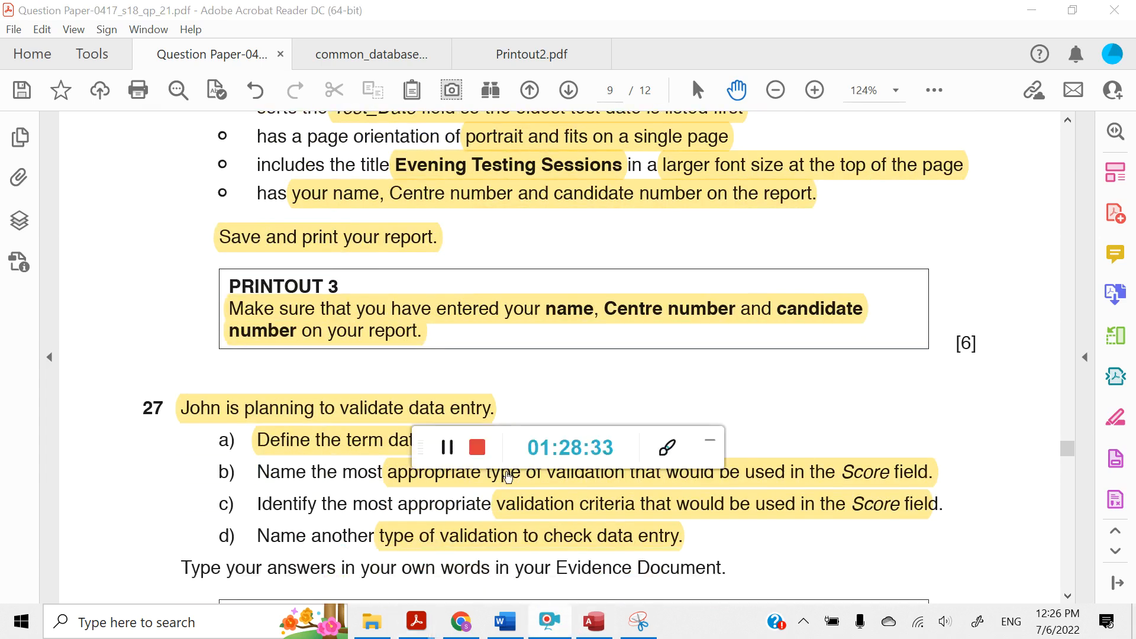